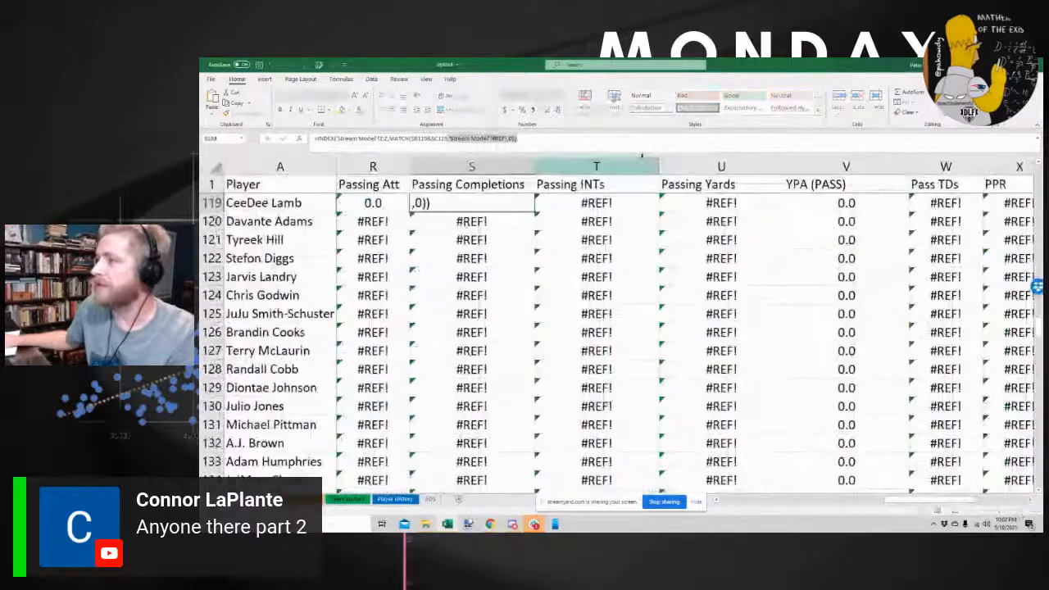
# Repair the row 119 lookups for Passing Completions, Passing INTs and Passing Yards by matching against 'Stream Model'!A:A
pyautogui.write("'Stream Model'!A:A,0))")
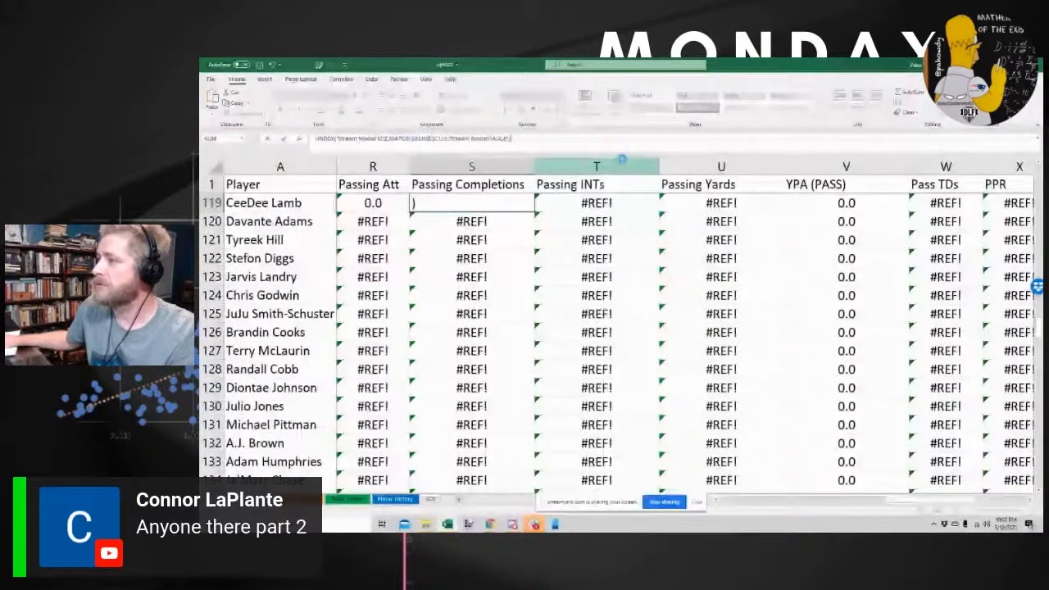
pyautogui.press('Tab')
pyautogui.moveTo(458, 139); pyautogui.dragTo(526, 139)
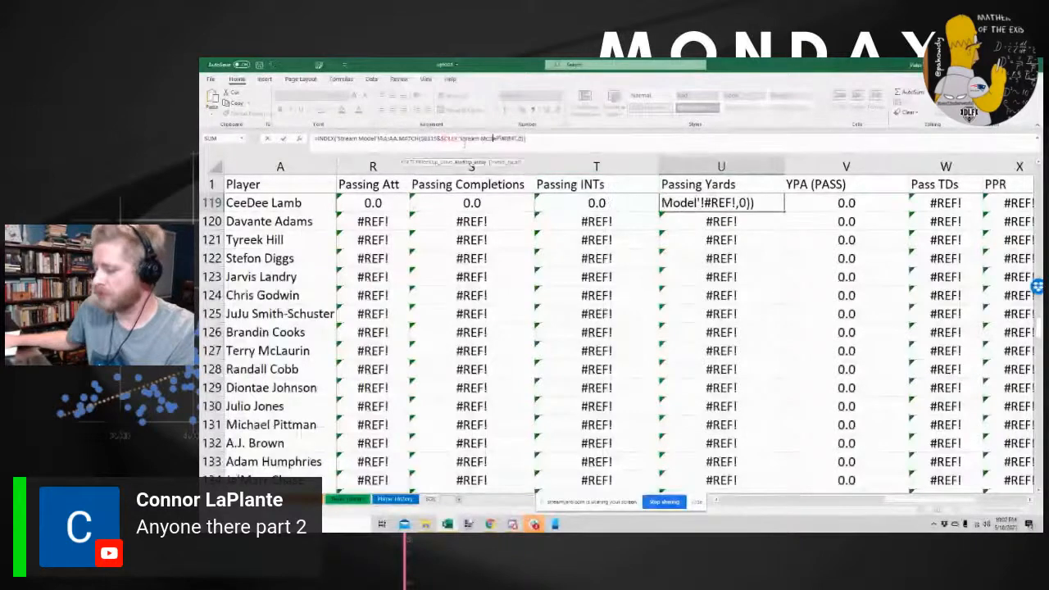
pyautogui.write('A:A')
pyautogui.press('Tab')
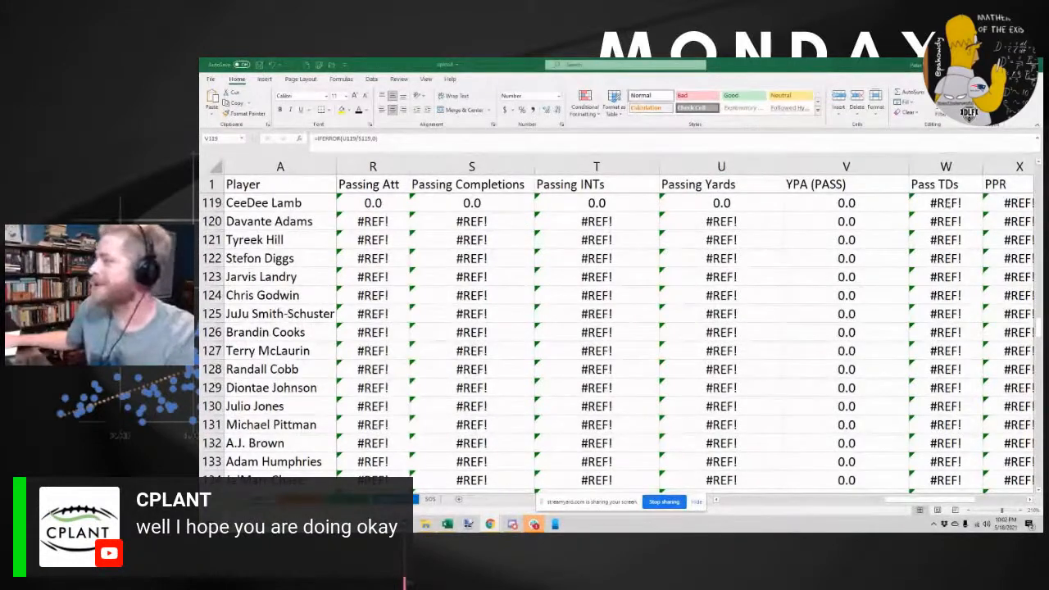
# Replace the broken match range in the Pass TDs (W119) and PPR (X119) formulas with 'Stream Model'!A:A
pyautogui.click(922, 205)
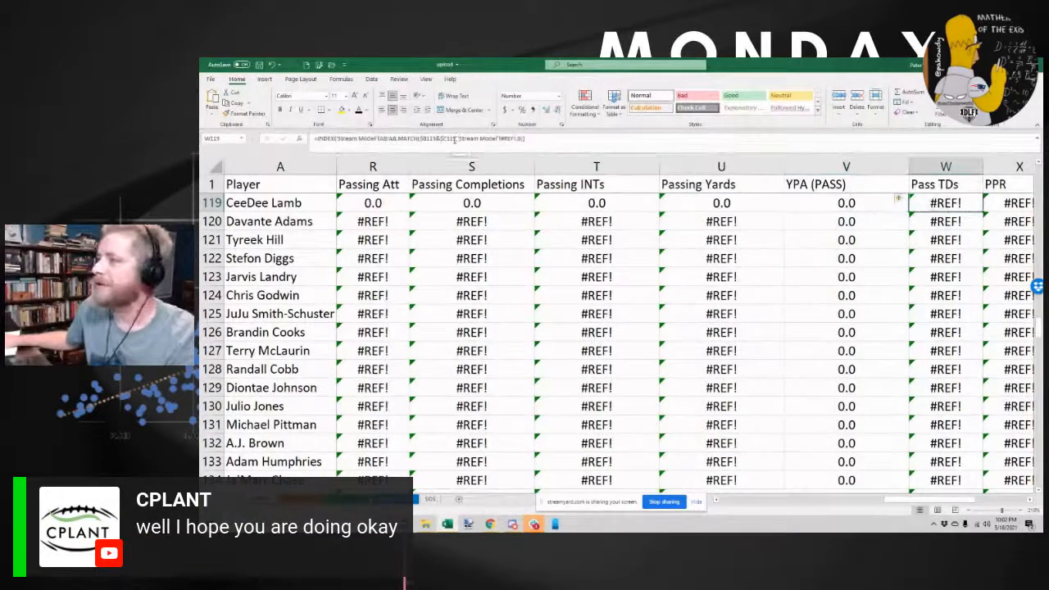
pyautogui.moveTo(456, 139); pyautogui.dragTo(529, 140)
pyautogui.hscroll(1, 636, 154)
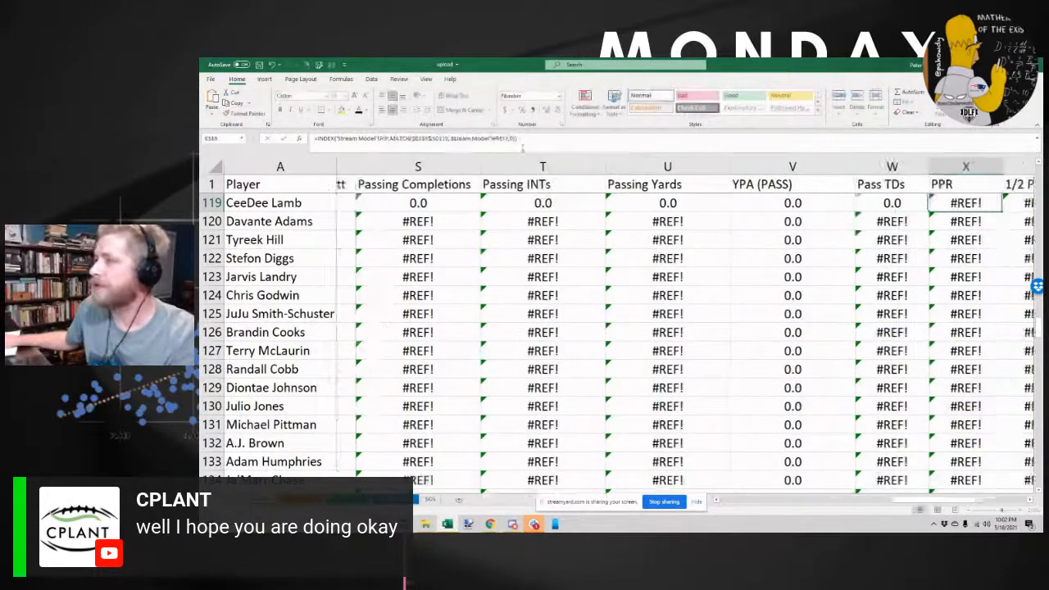
pyautogui.hotkey('ctrl', 'v')
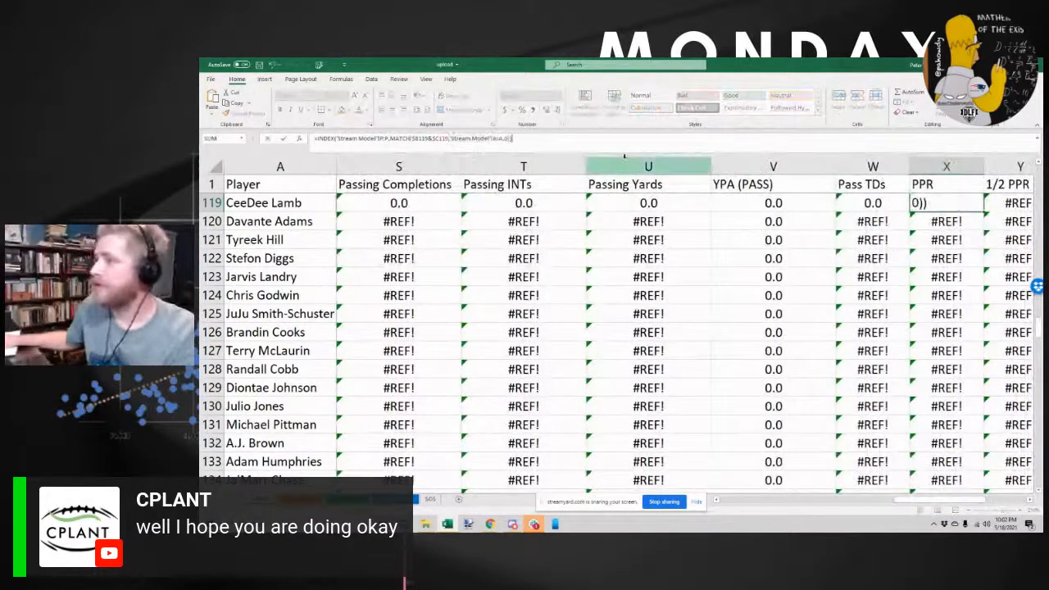
pyautogui.press('Tab')
# Correct the 1/2 PPR (Y119) and Standard (Z119) formulas to match against 'Stream Model'!A:A
pyautogui.doubleClick(504, 140)
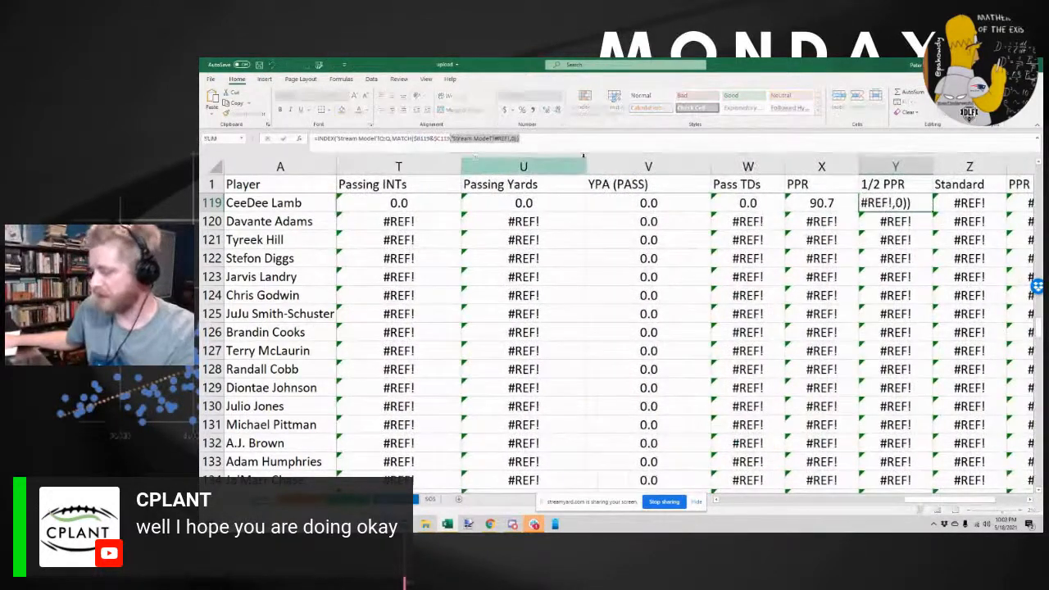
pyautogui.write('A:A')
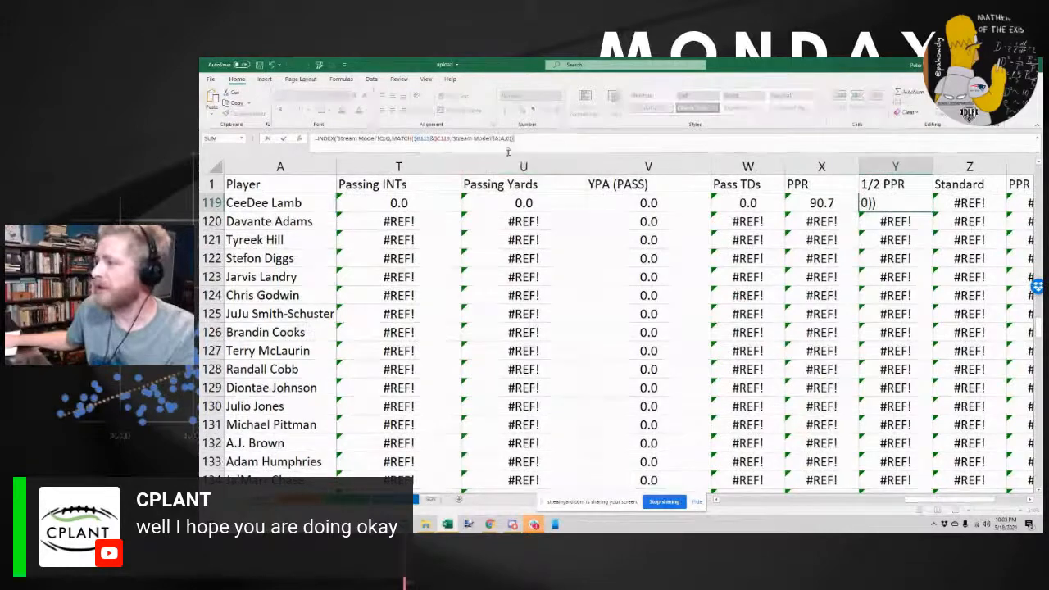
pyautogui.press('Tab')
pyautogui.doubleClick(507, 140)
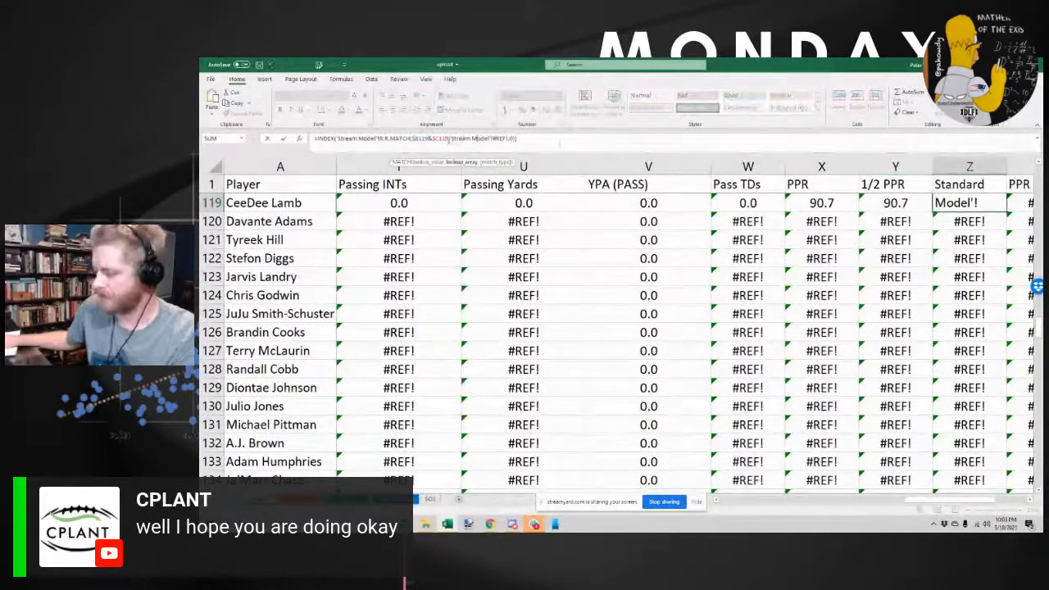
pyautogui.write('A:A')
pyautogui.hotkey('ctrl', 'Return')
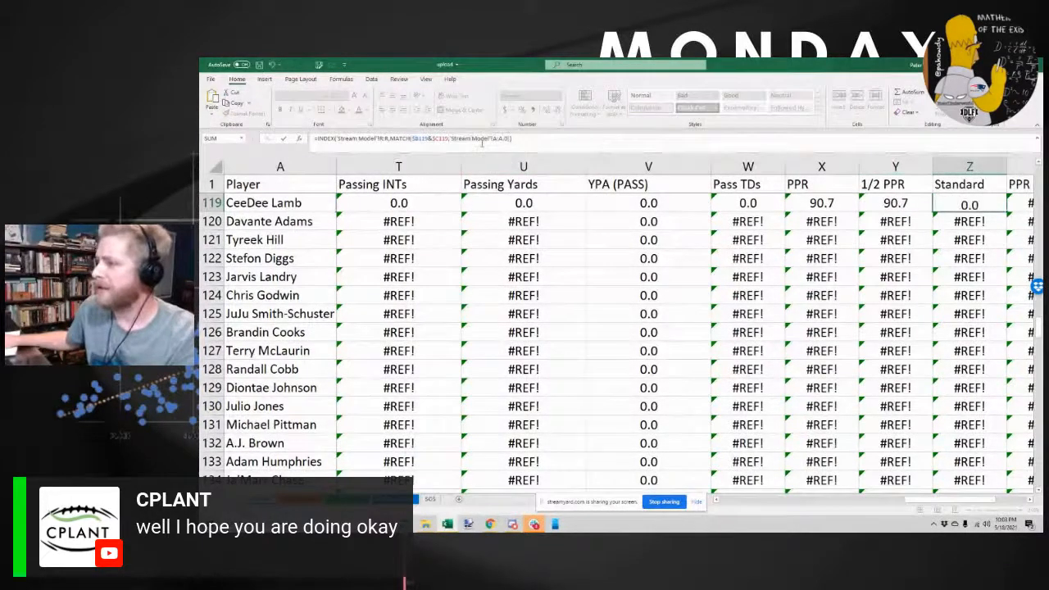
# Fix the match range to 'Stream Model'!A:A in the second PPR, 1/2 PPR and Standard formulas, AA119:AC119
pyautogui.press('Tab')
pyautogui.doubleClick(500, 139)
pyautogui.write('A:A')
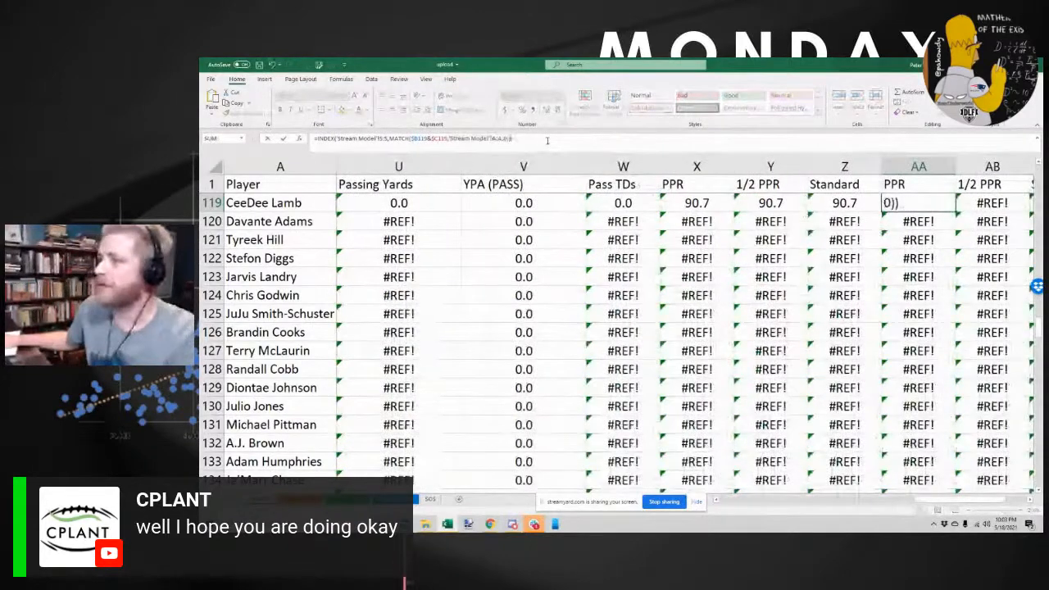
pyautogui.press('Tab')
pyautogui.doubleClick(492, 139)
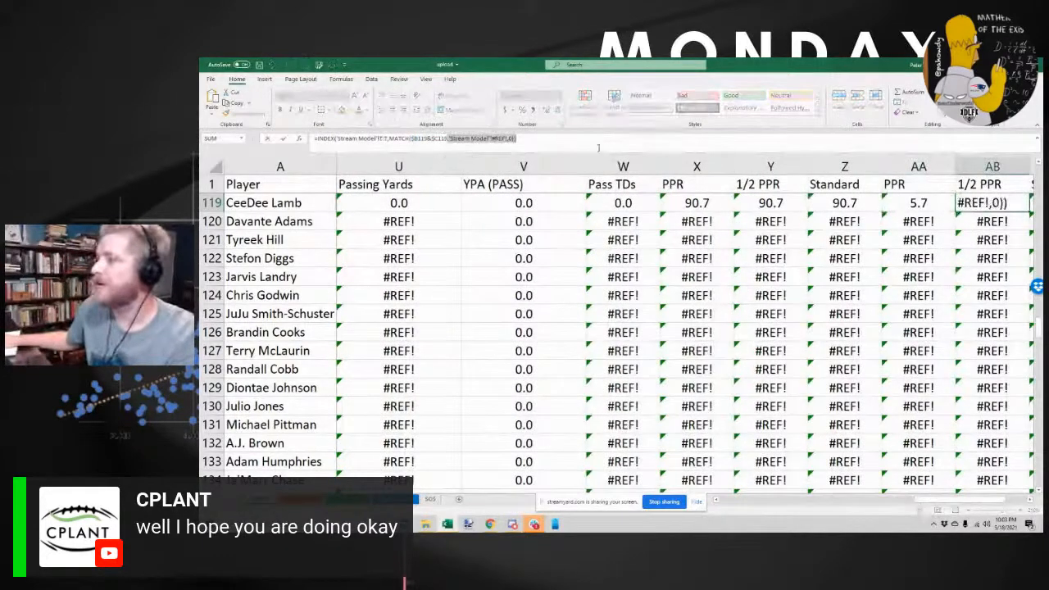
pyautogui.write('A:A')
pyautogui.press('Tab')
pyautogui.doubleClick(457, 140)
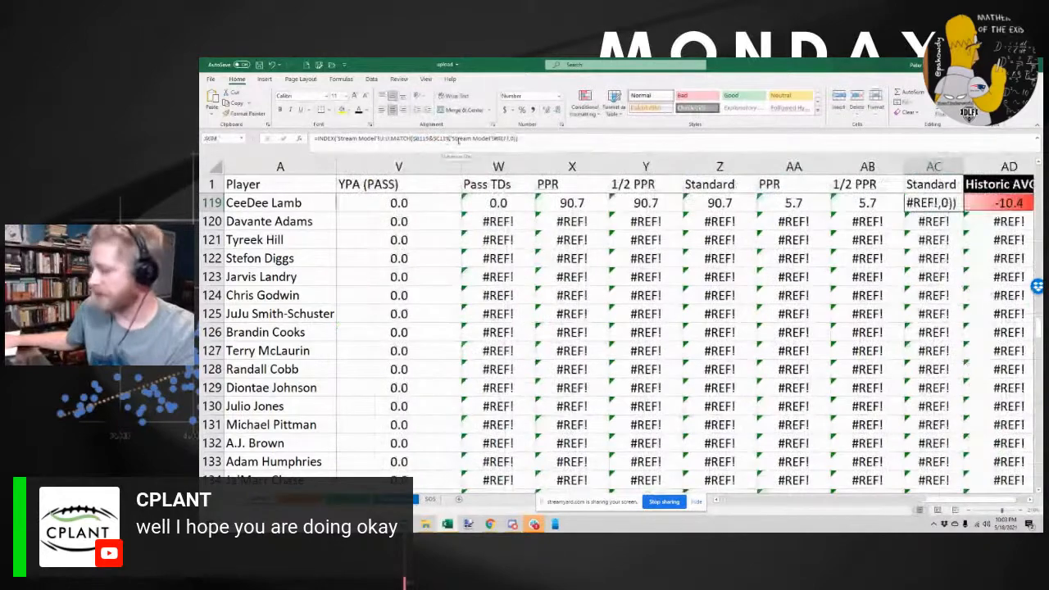
pyautogui.write('A:A')
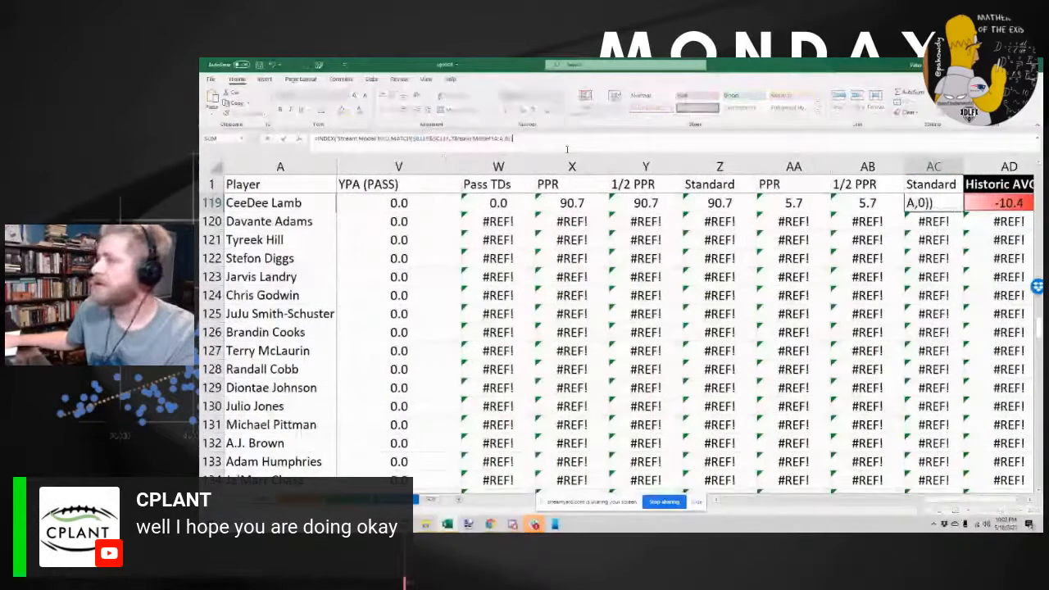
pyautogui.press('Tab')
pyautogui.click(807, 200)
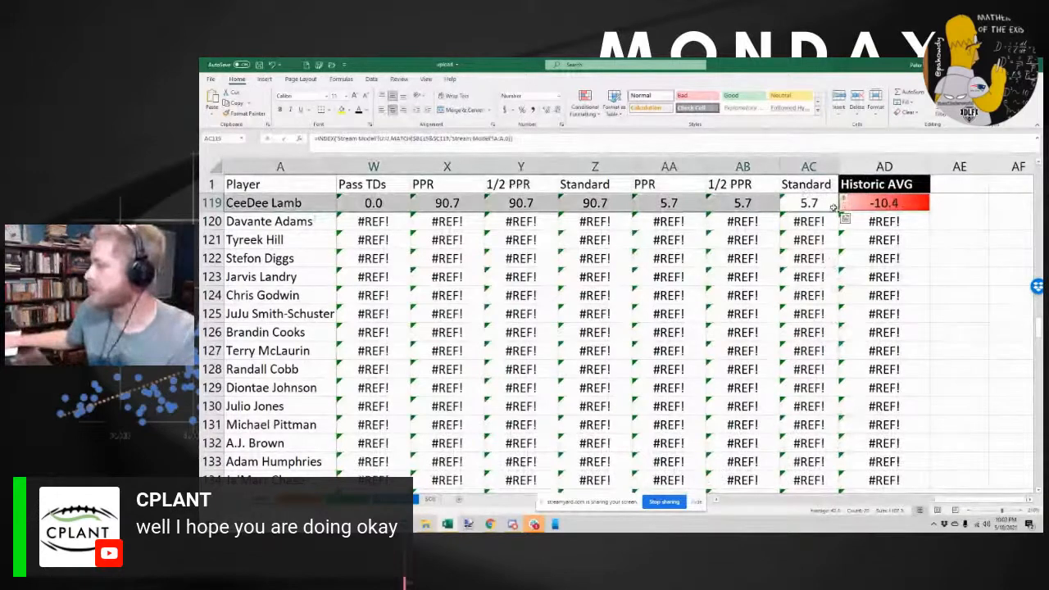
pyautogui.moveTo(947, 500); pyautogui.dragTo(738, 501)
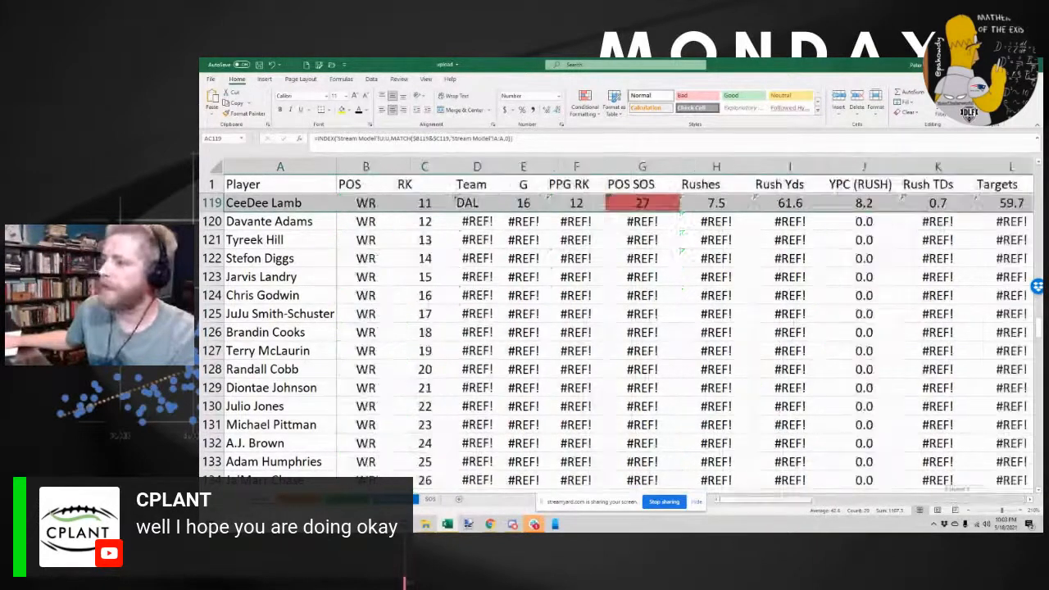
pyautogui.press('Home')
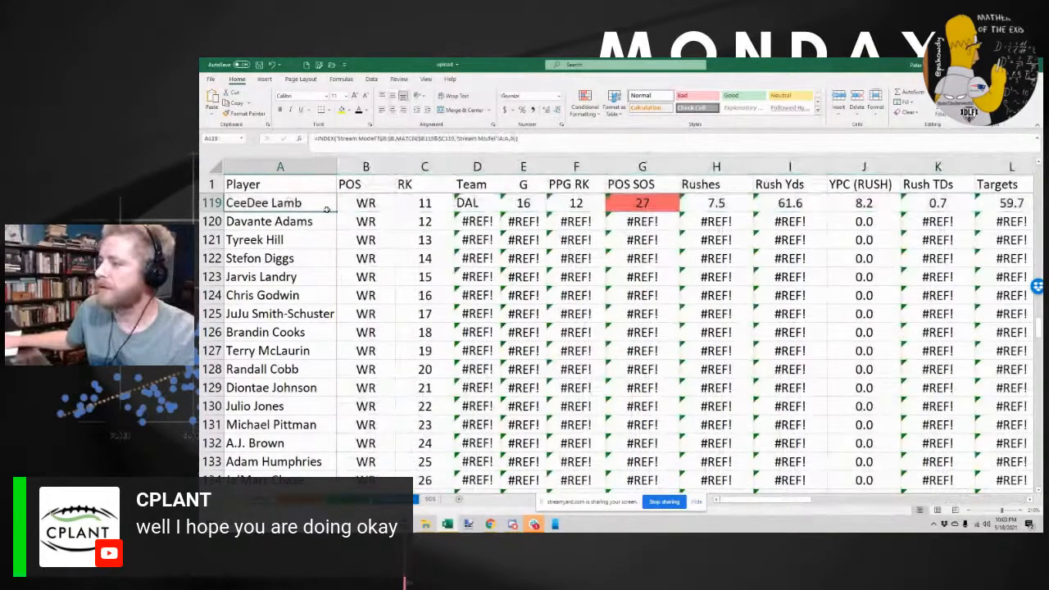
pyautogui.click(478, 222)
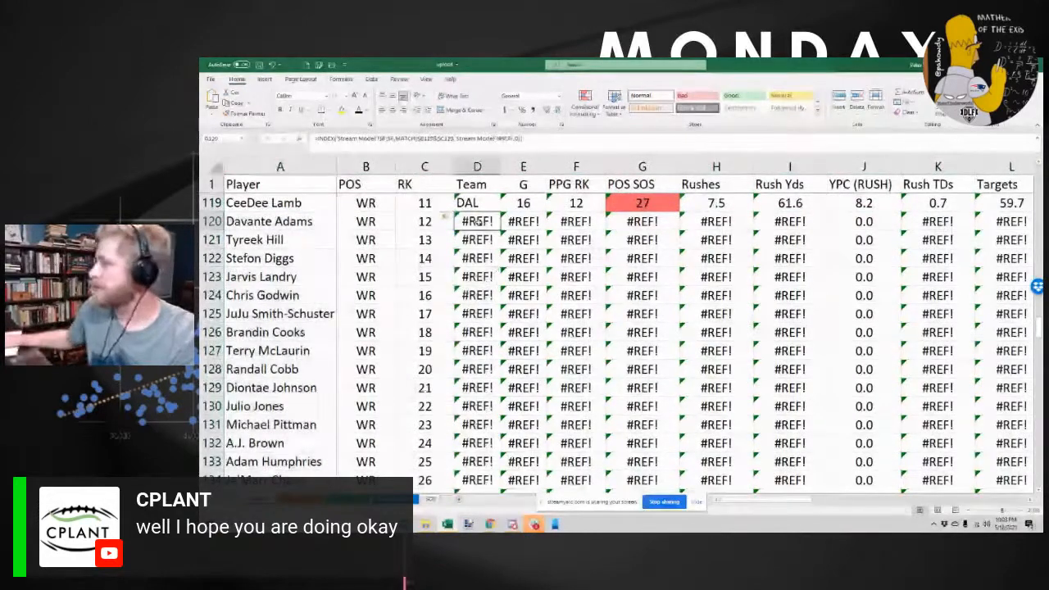
pyautogui.hotkey('ctrl', 'shift', 'Right')
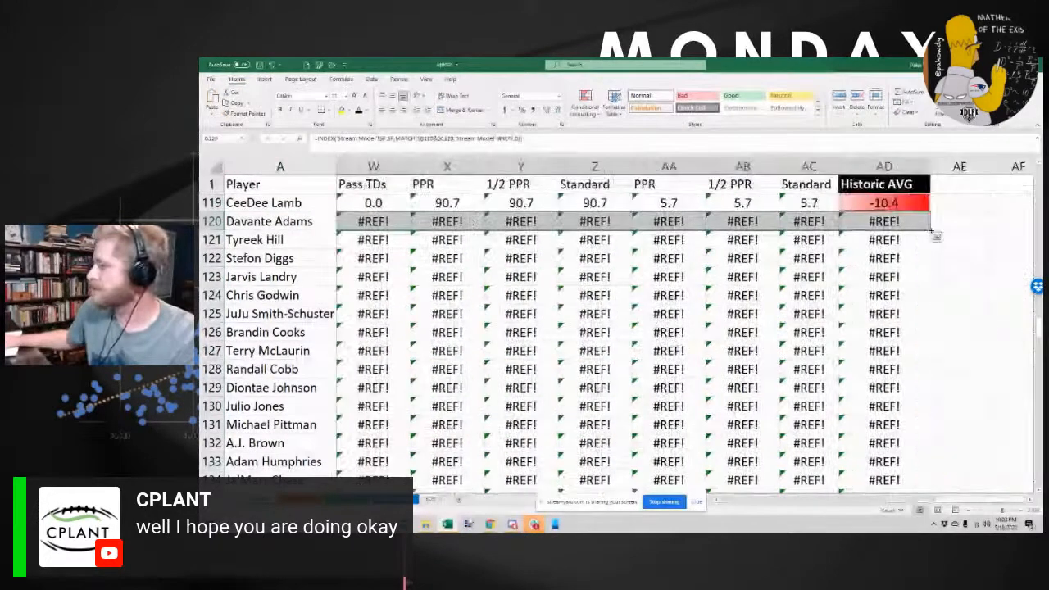
pyautogui.hotkey('ctrl', 'shift', 'Down')
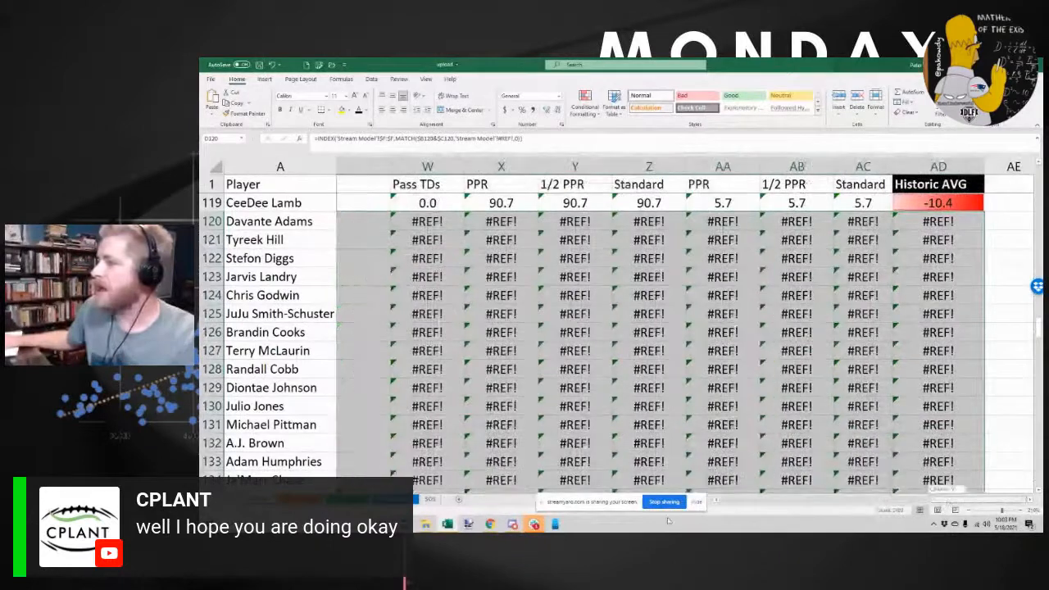
pyautogui.hotkey('ctrl', 'BackSpace')
pyautogui.click(485, 222)
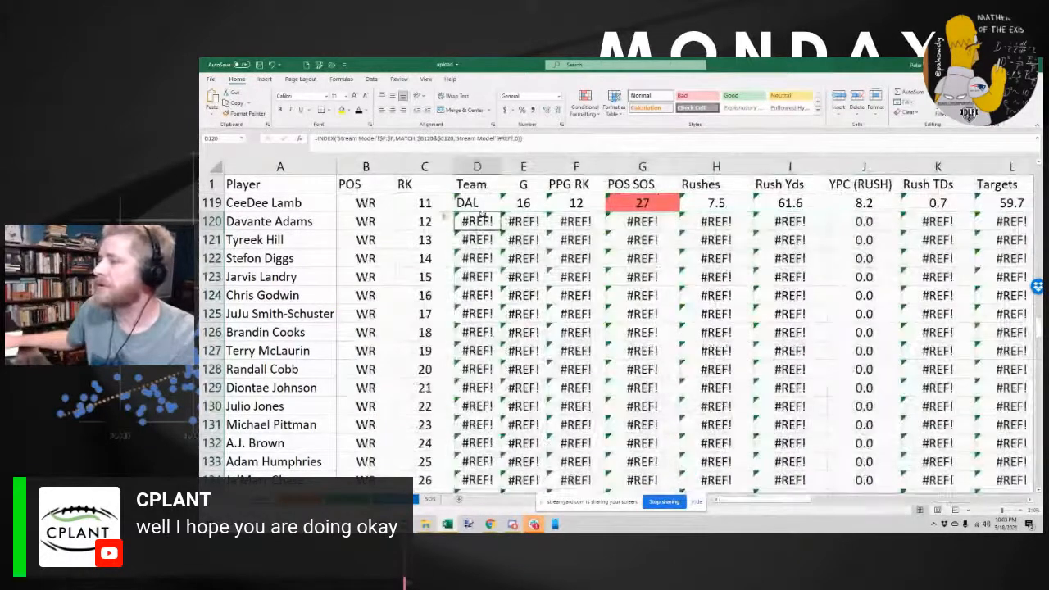
pyautogui.click(471, 139)
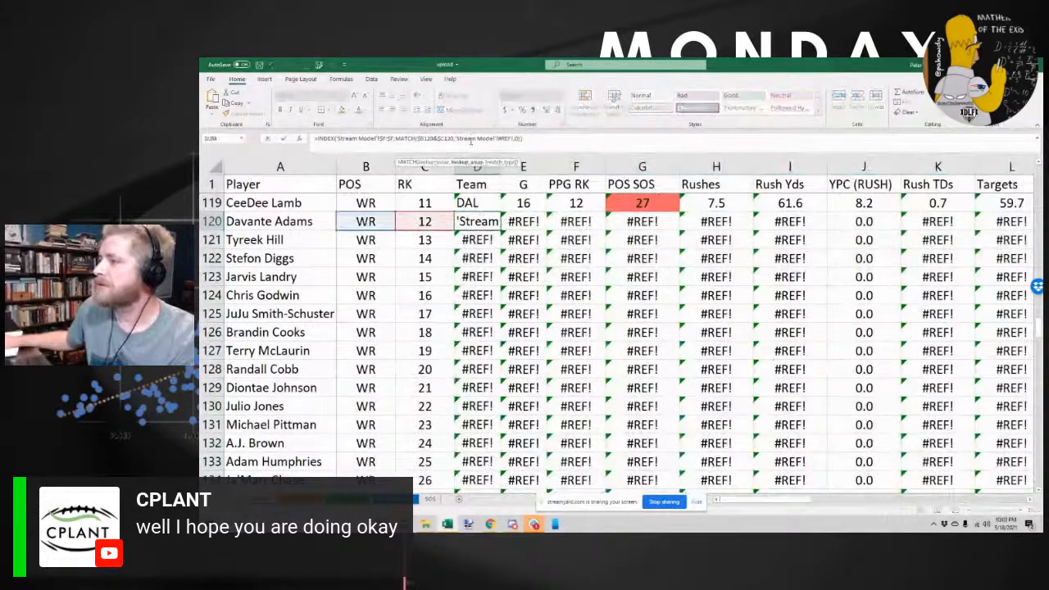
# Fill the row 119 formulas from Team through Historic AVG (D119:AD119) down to the players below
pyautogui.click(478, 203)
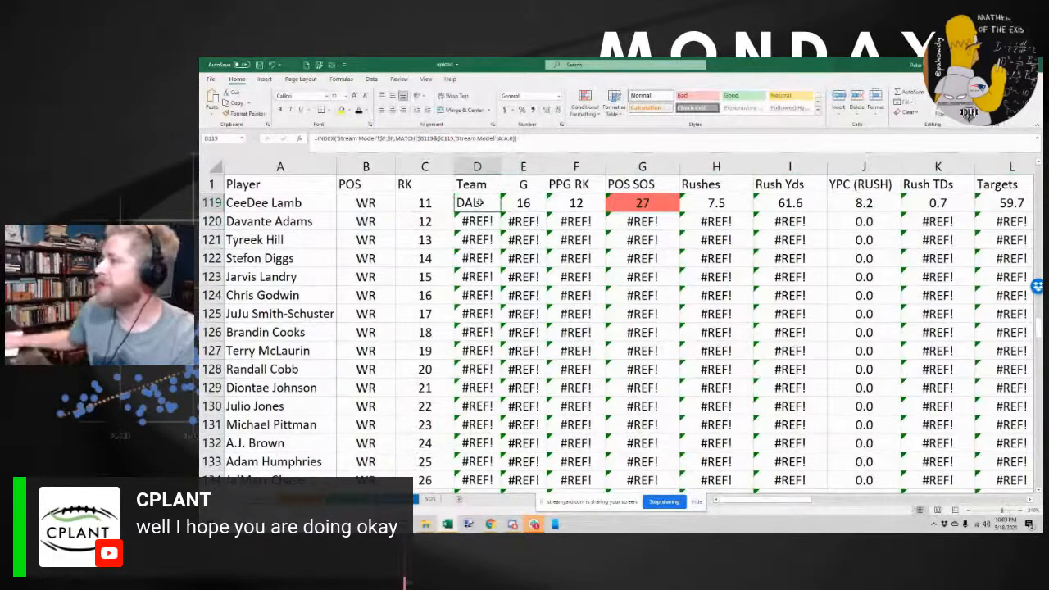
pyautogui.hotkey('ctrl', 'shift', 'Right')
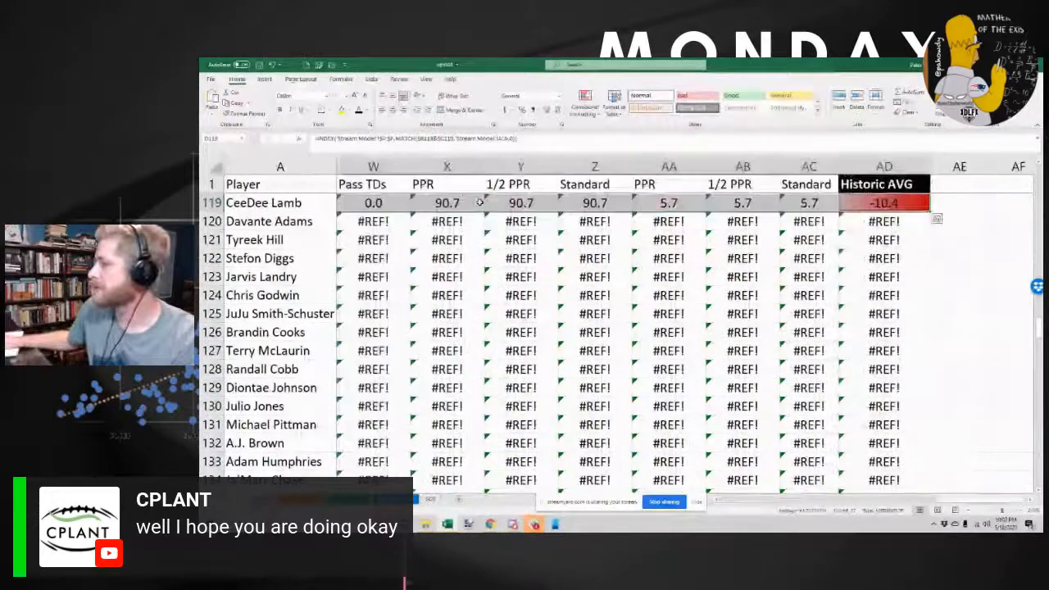
pyautogui.doubleClick(930, 211)
pyautogui.moveTo(956, 500); pyautogui.dragTo(750, 500)
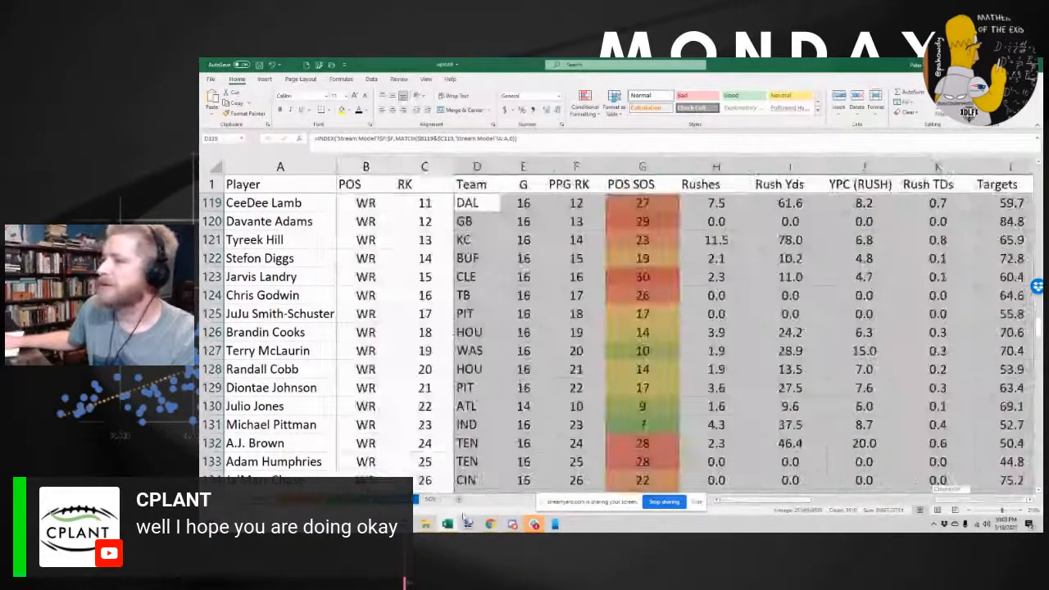
# Fill the Player formula in A119 upward through A2
pyautogui.click(479, 219)
pyautogui.scroll(11, 483, 217)
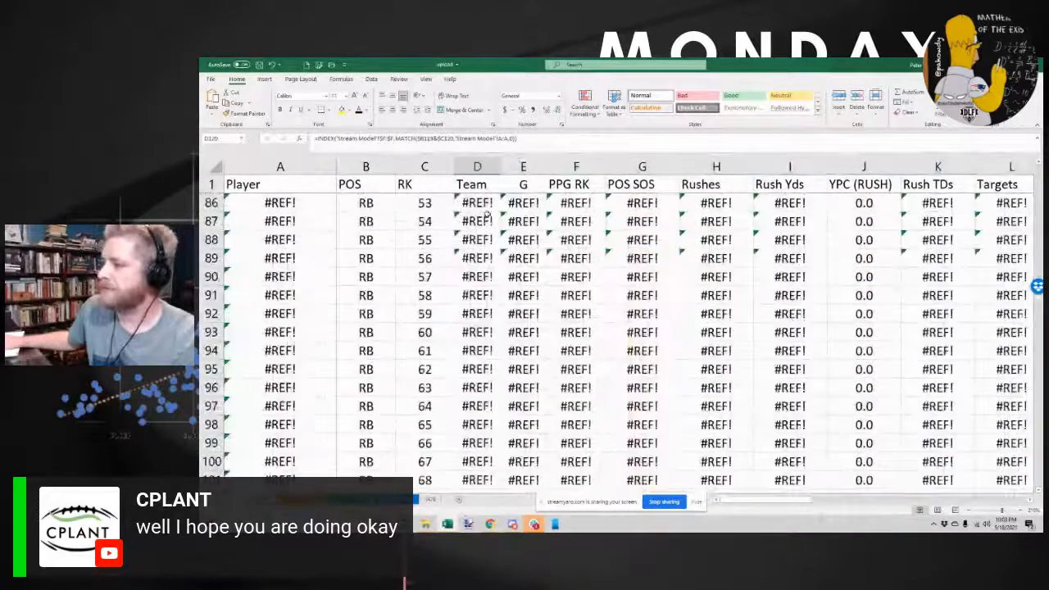
pyautogui.scroll(-12, 488, 219)
pyautogui.scroll(2, 410, 265)
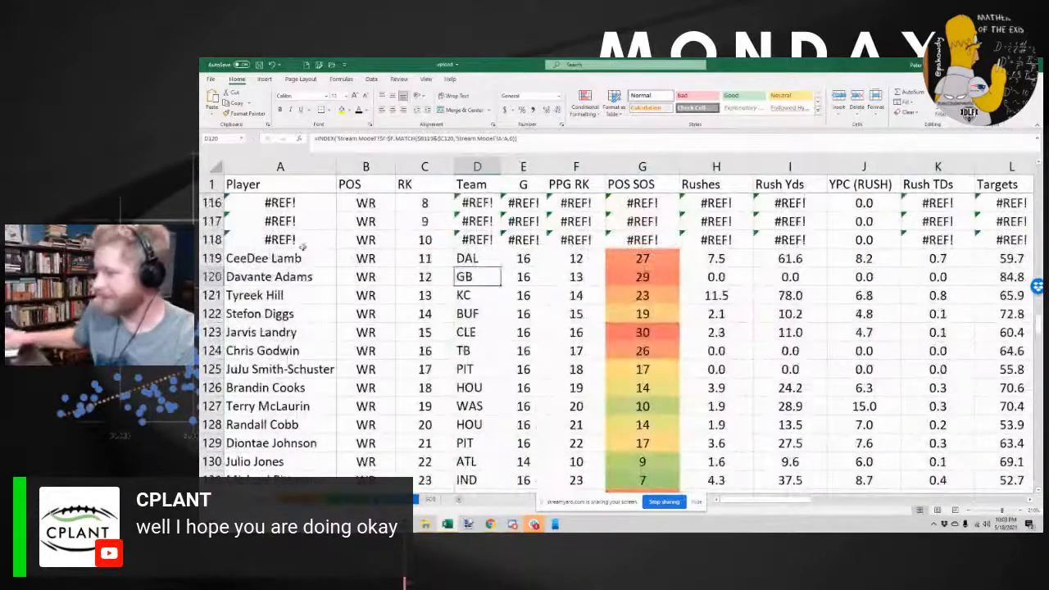
pyautogui.click(302, 248)
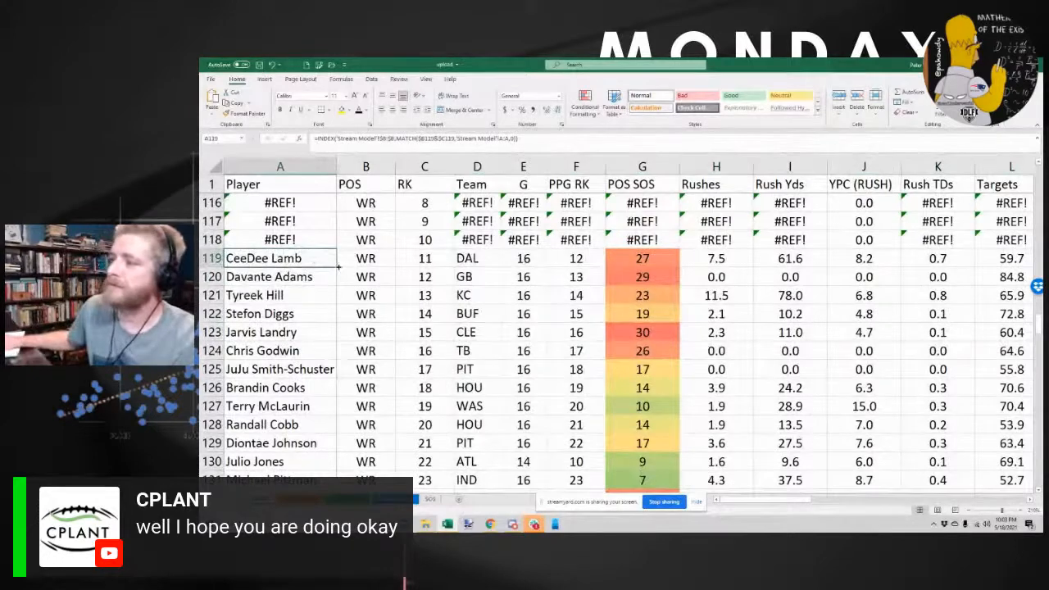
pyautogui.scroll(1, 324, 269)
pyautogui.scroll(20, 323, 198)
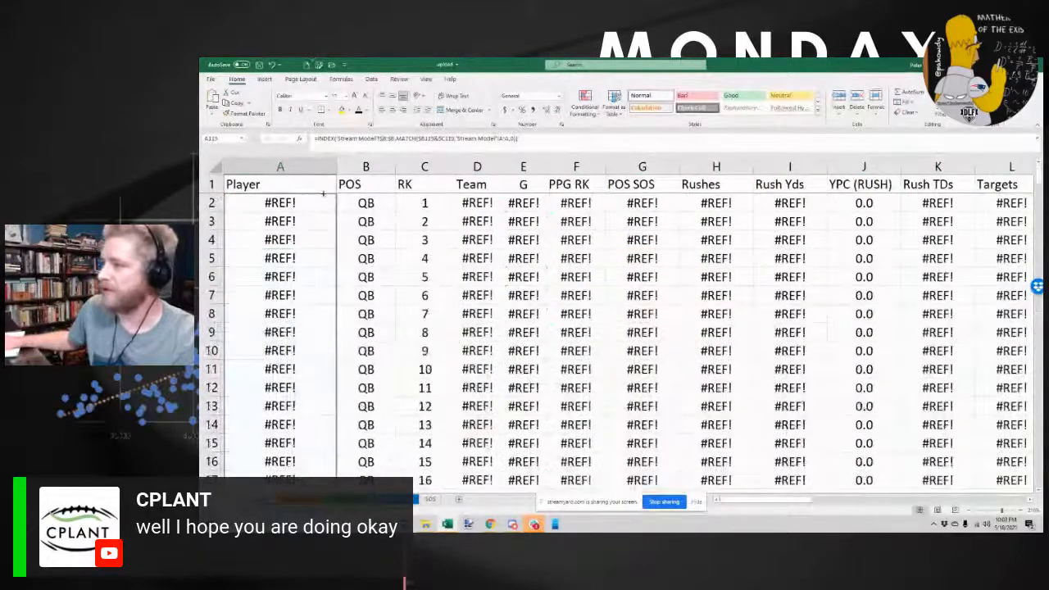
pyautogui.scroll(-17, 323, 197)
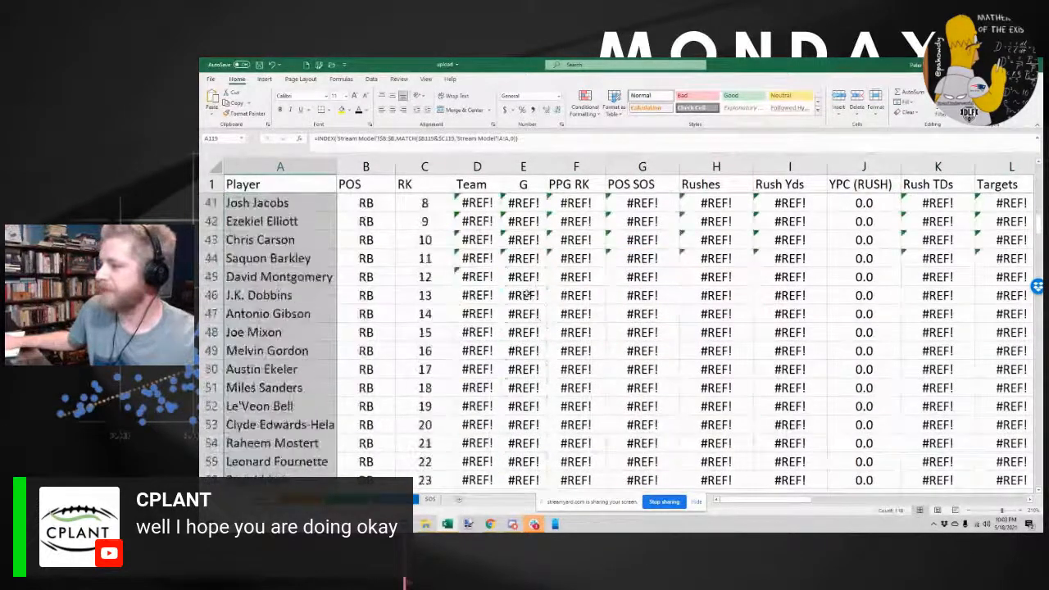
pyautogui.scroll(-20, 526, 292)
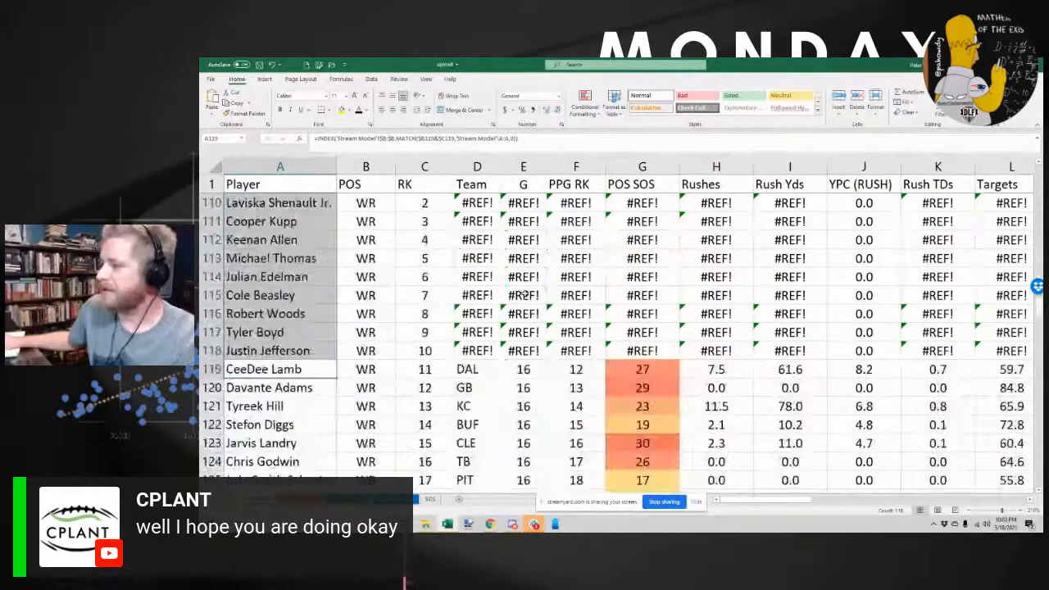
# Fill the row 119 formulas from Team through Historic AVG (D119:AD119) upward through row 2
pyautogui.scroll(4, 526, 293)
pyautogui.click(479, 258)
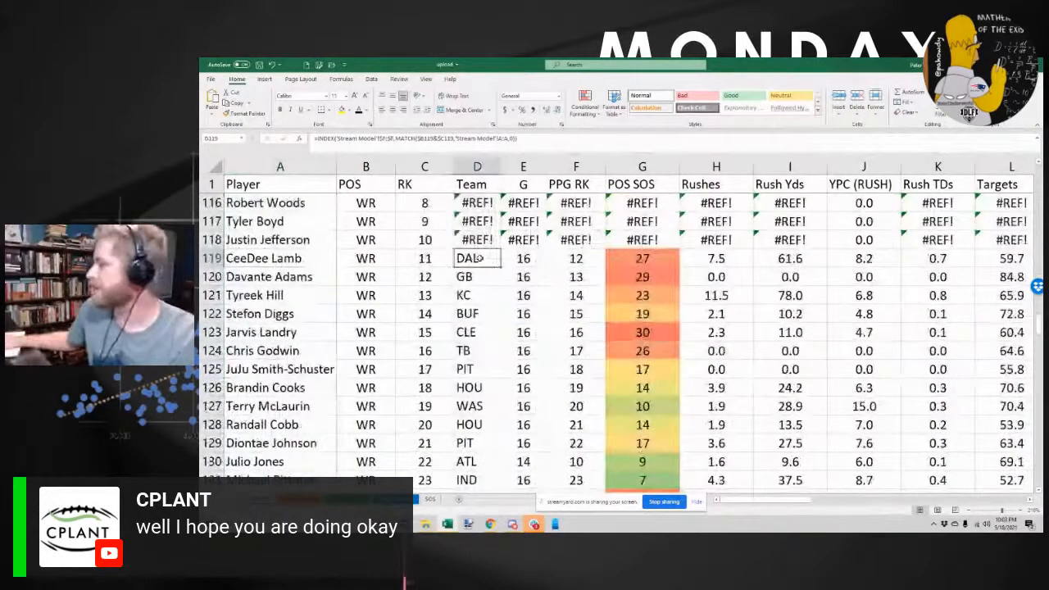
pyautogui.hotkey('ctrl', 'shift', 'Right')
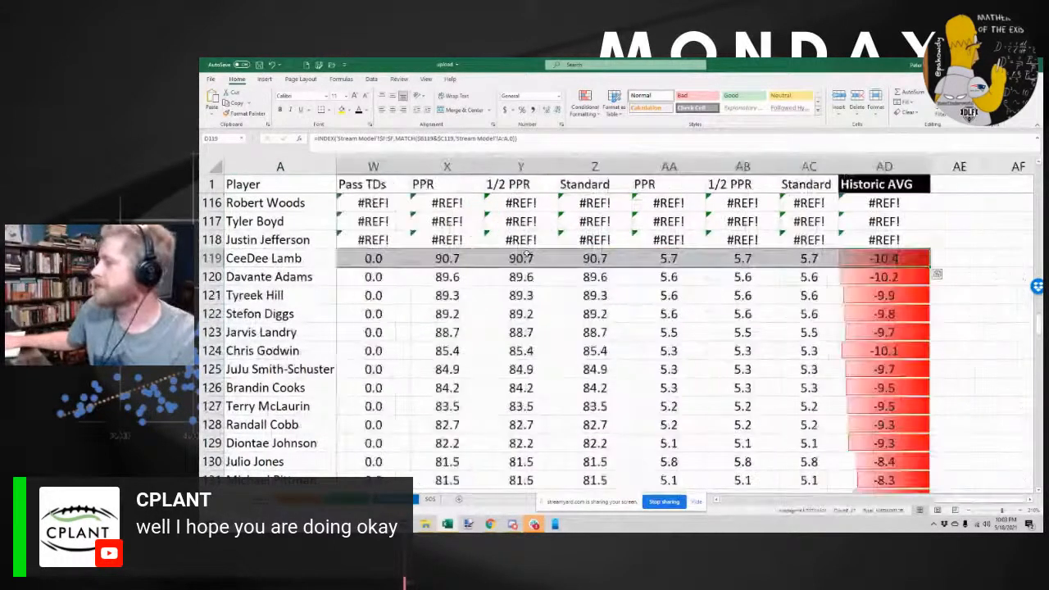
pyautogui.hotkey('ctrl', 'shift', 'Up')
pyautogui.hotkey('ctrl', 'shift', 'Up')
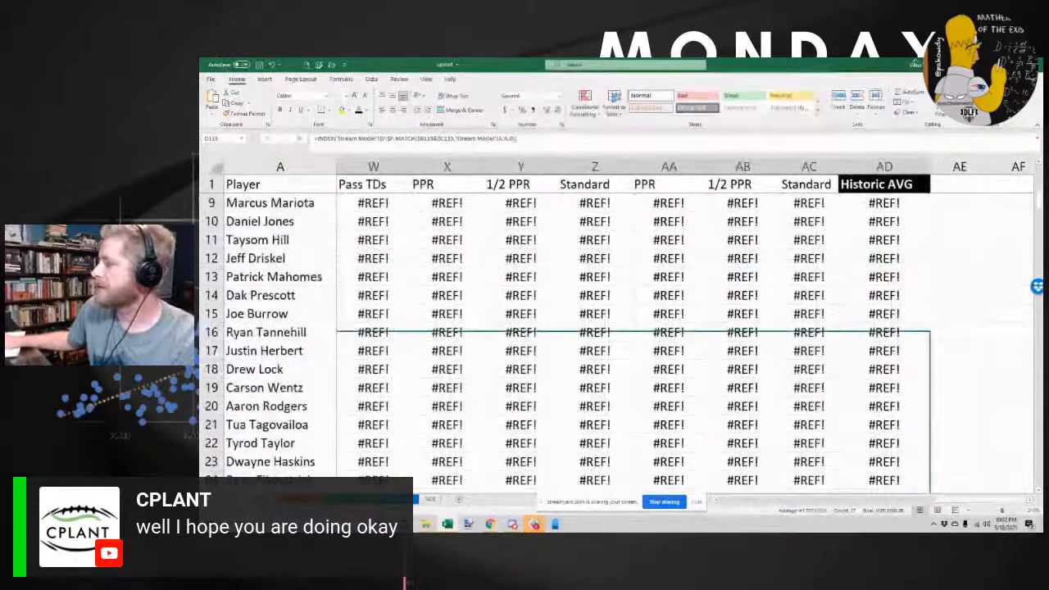
pyautogui.hotkey('ctrl', 'shift', 'Up')
pyautogui.hotkey('ctrl', 'd')
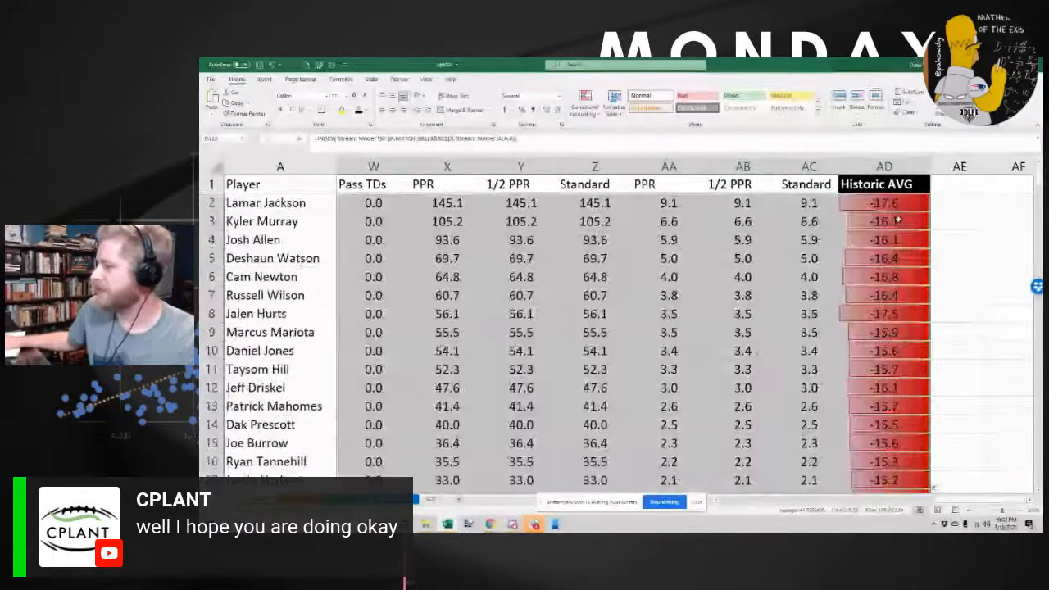
# Check the Historic AVG formula in AD2 and the receiving and passing columns of the player sheet
pyautogui.click(889, 205)
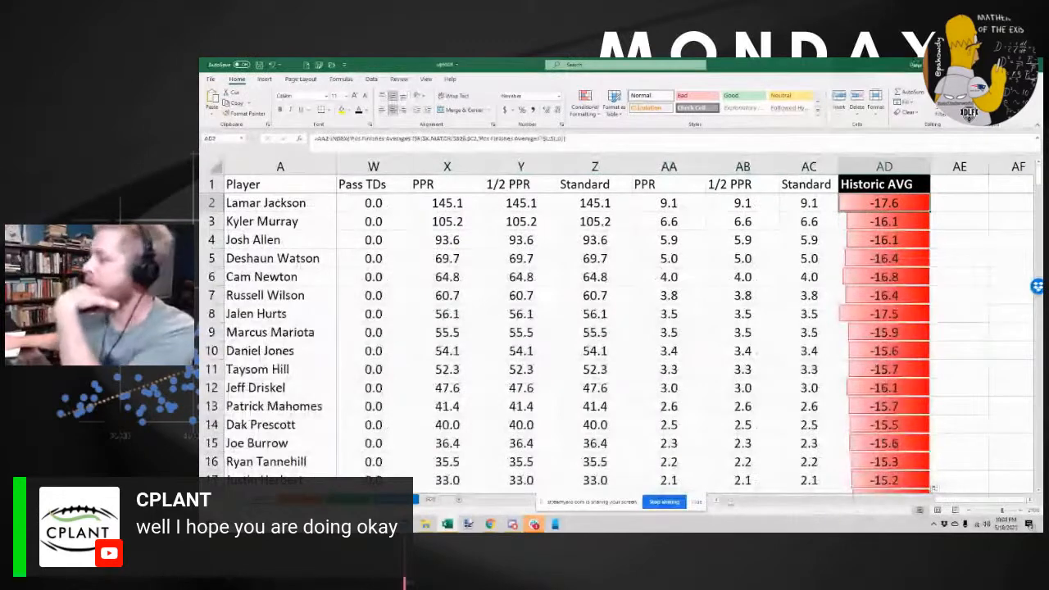
pyautogui.moveTo(970, 505); pyautogui.dragTo(861, 512)
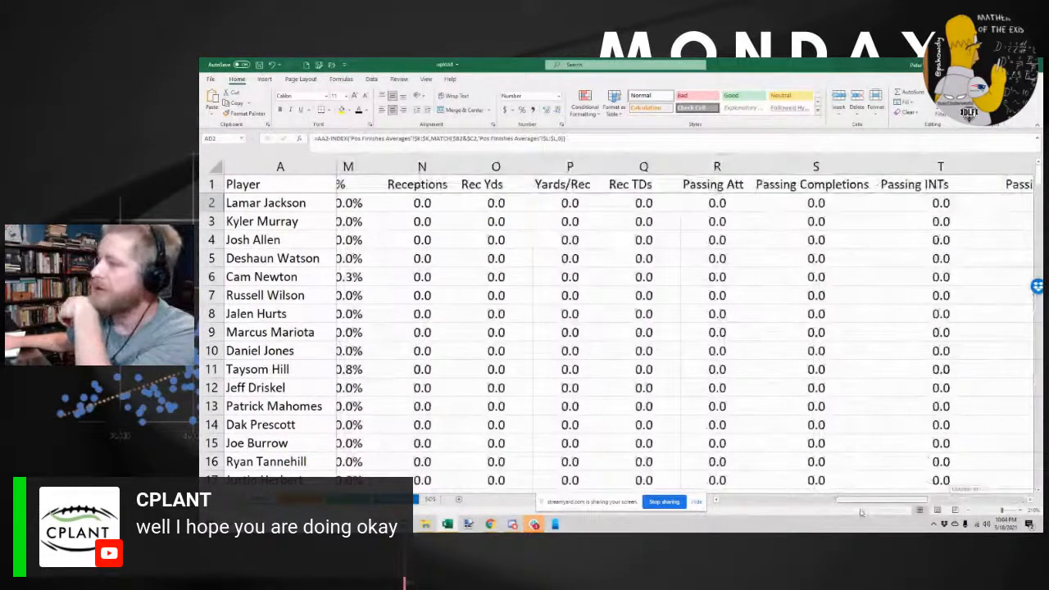
# Dismiss the missing-file message and open the Stream model workbook from the recent files
pyautogui.click(490, 524)
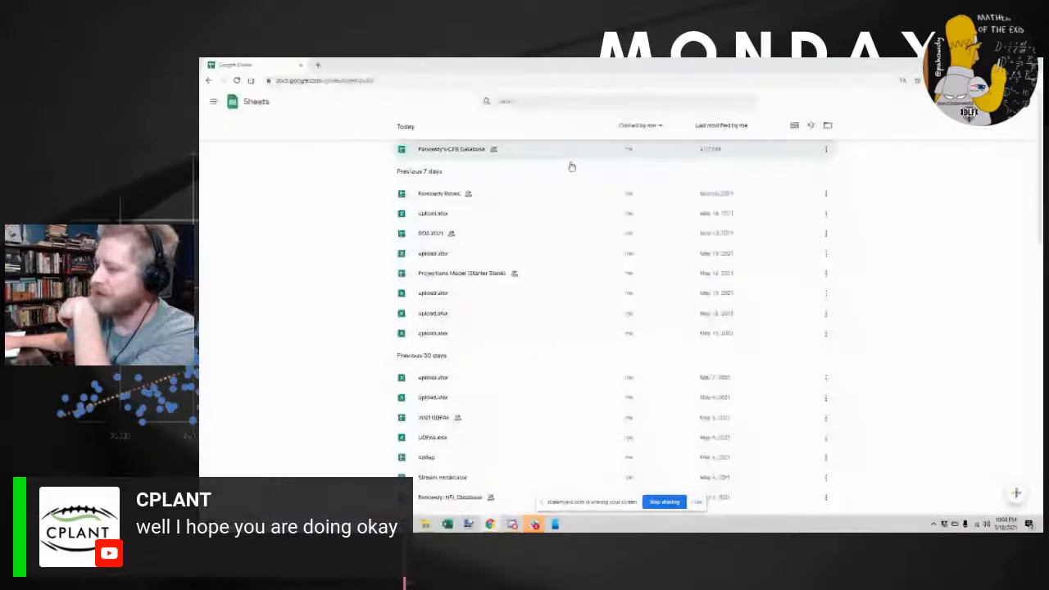
pyautogui.click(448, 524)
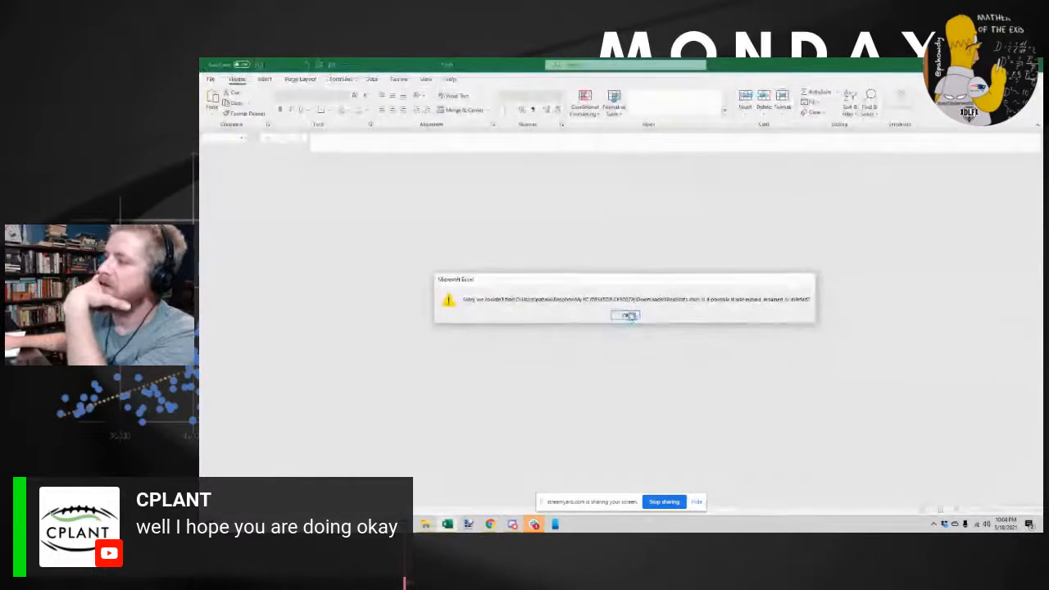
pyautogui.click(629, 316)
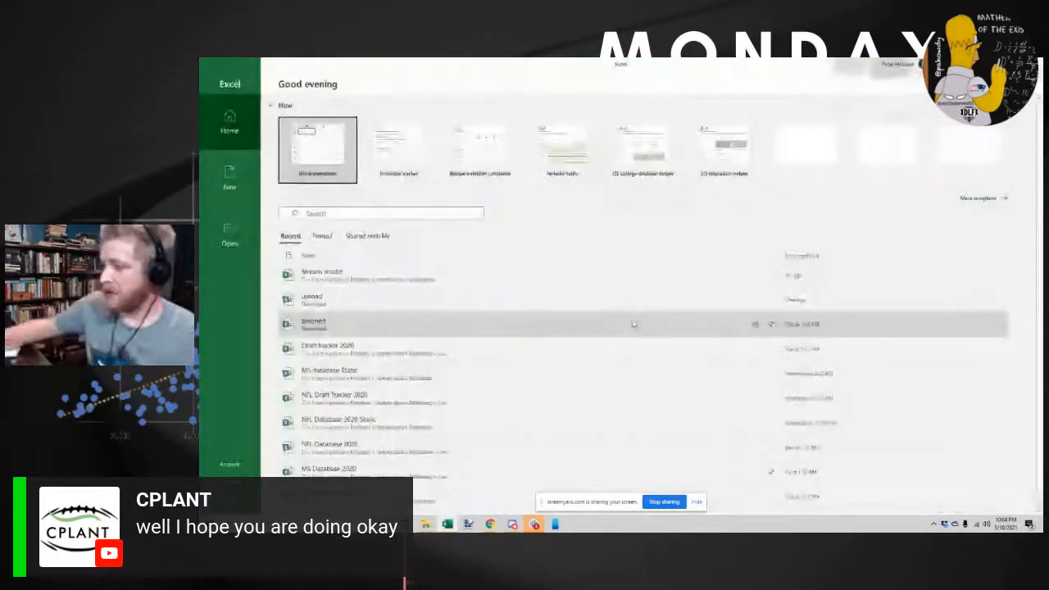
pyautogui.click(401, 266)
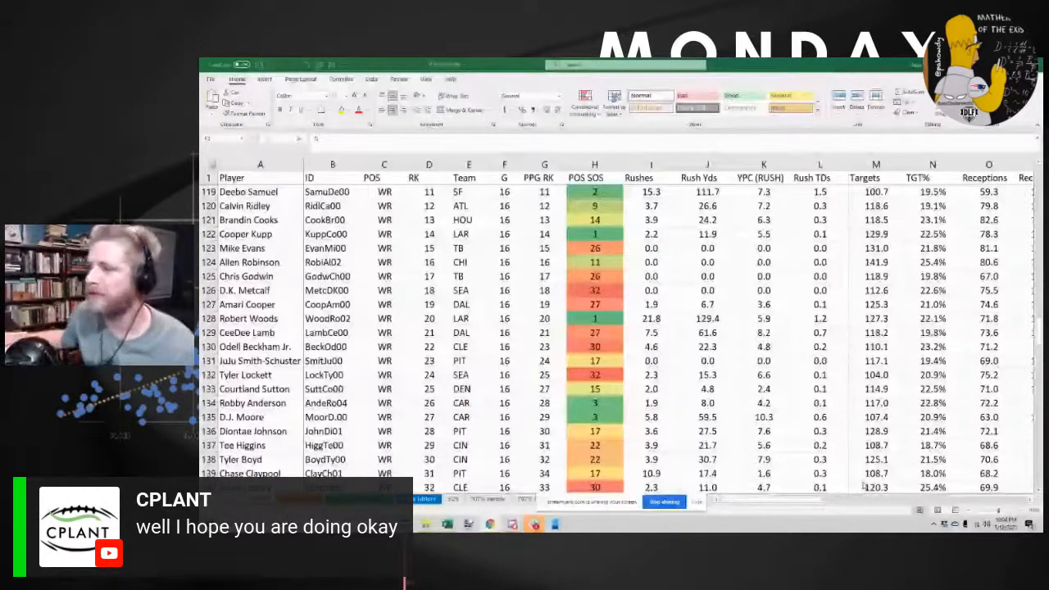
# Examine the player rankings from the first row, the Stream Model sheet and the Player History sheet
pyautogui.click(505, 178)
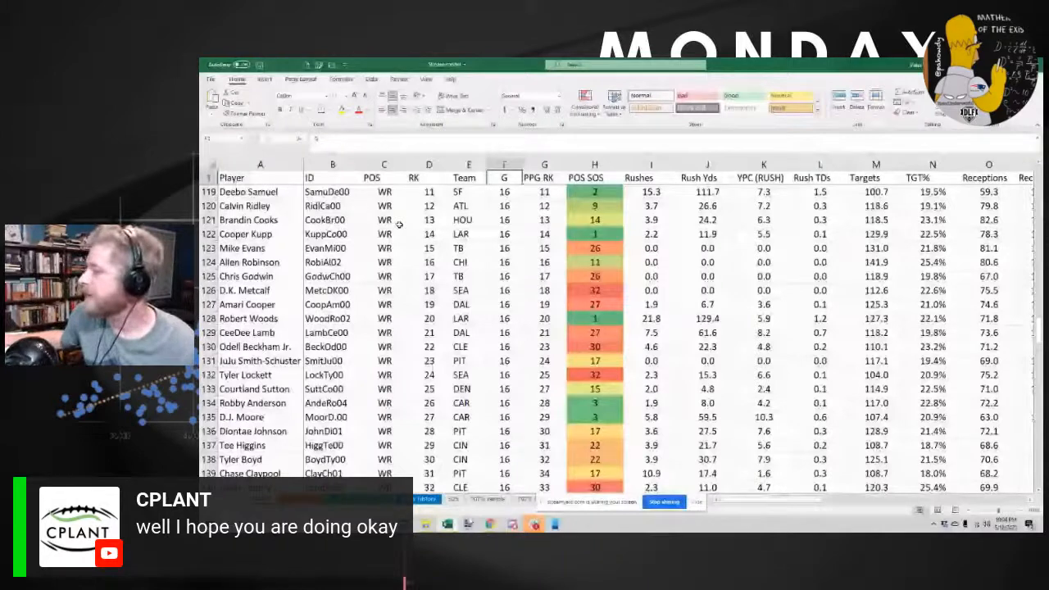
pyautogui.hotkey('ctrl', 'Home')
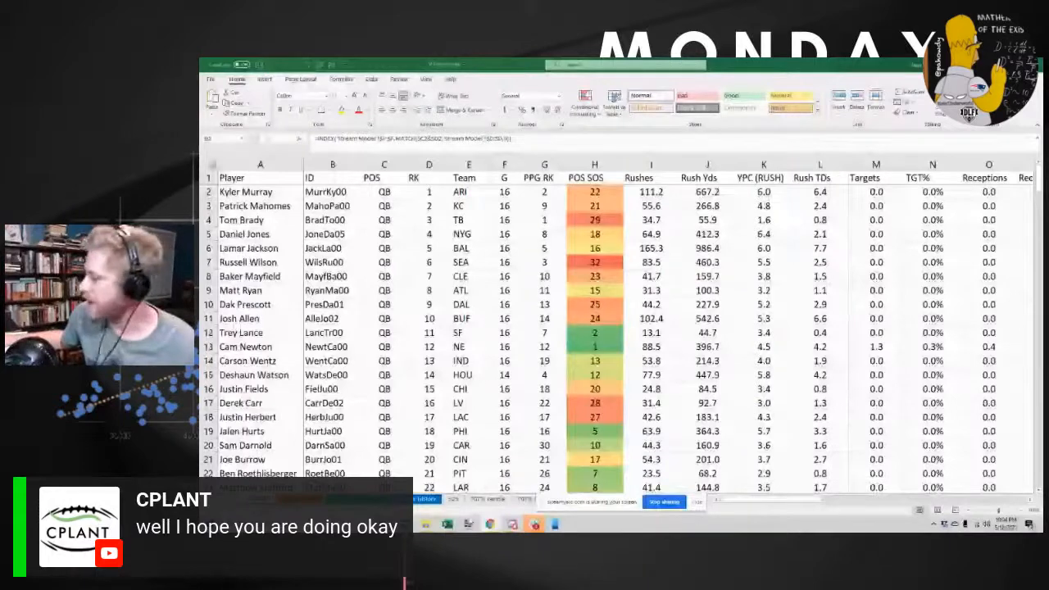
pyautogui.scroll(3, 620, 336)
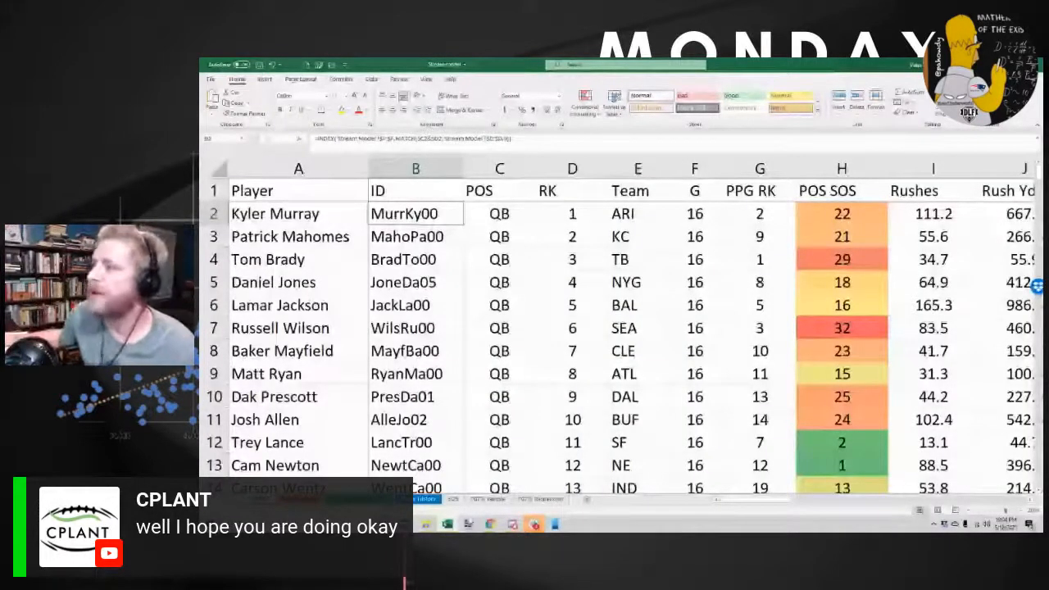
pyautogui.hotkey('ctrl', 'pageup')
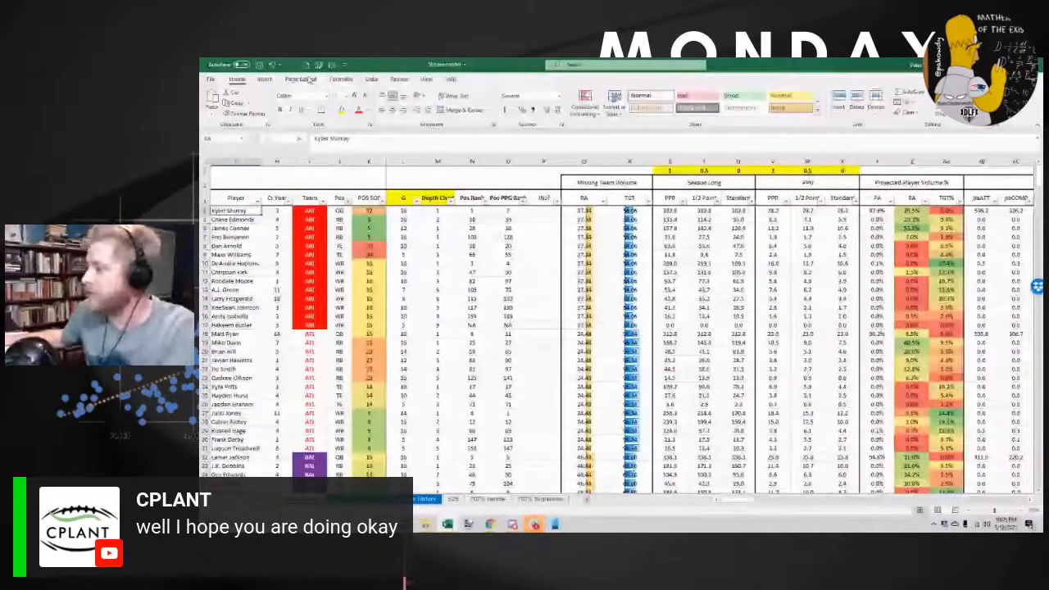
pyautogui.hotkey('ctrl', 'pageup')
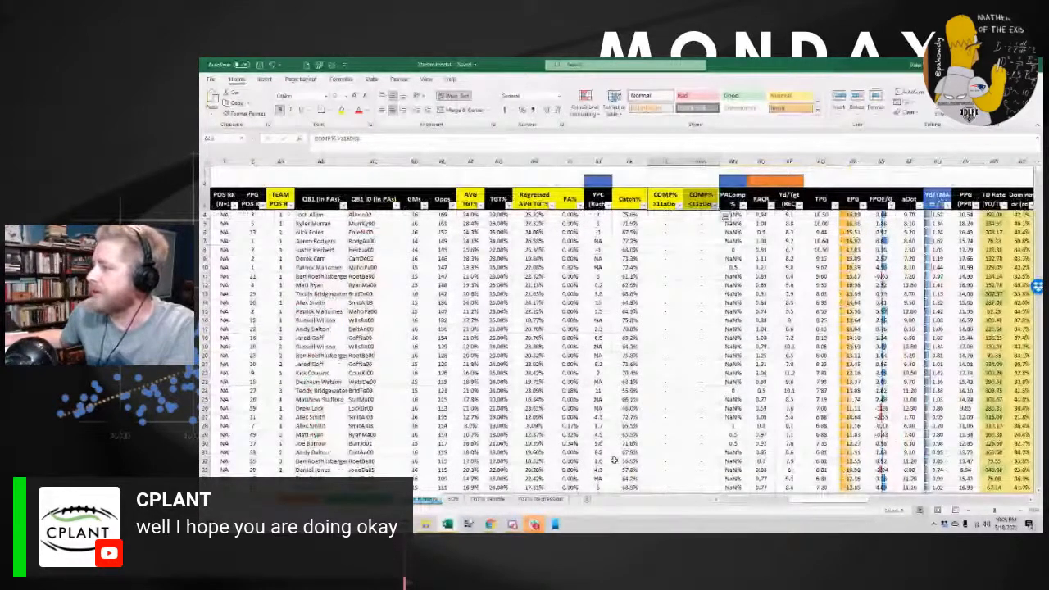
pyautogui.hotkey('ctrl', 'pageup')
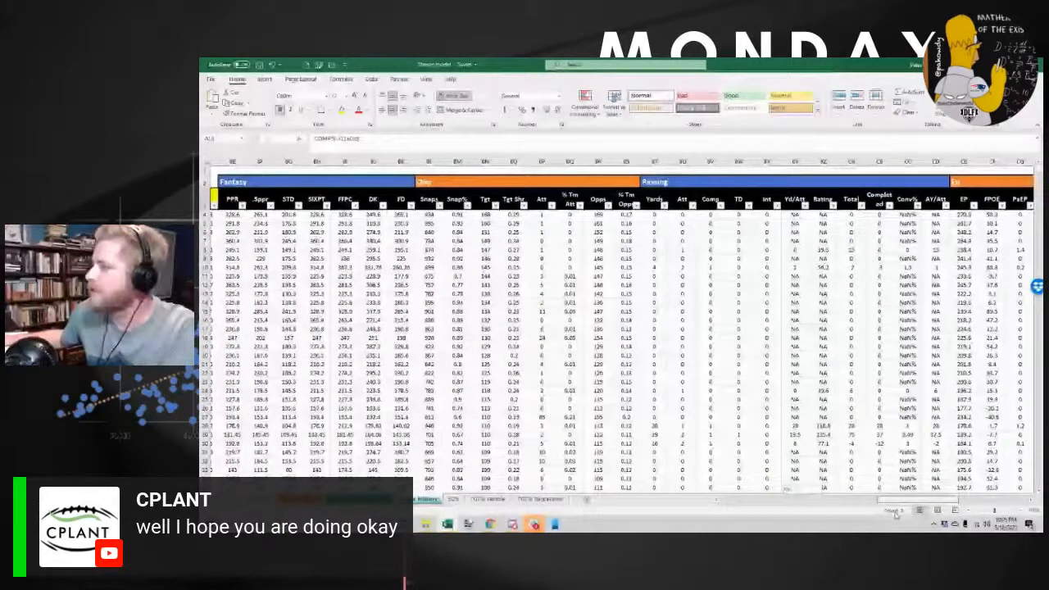
# Copy the Rush section's % Tm Att column into a new column before the Fantasy PPR column and head it RUSH%
pyautogui.hscroll(10, 704, 246)
pyautogui.click(703, 162)
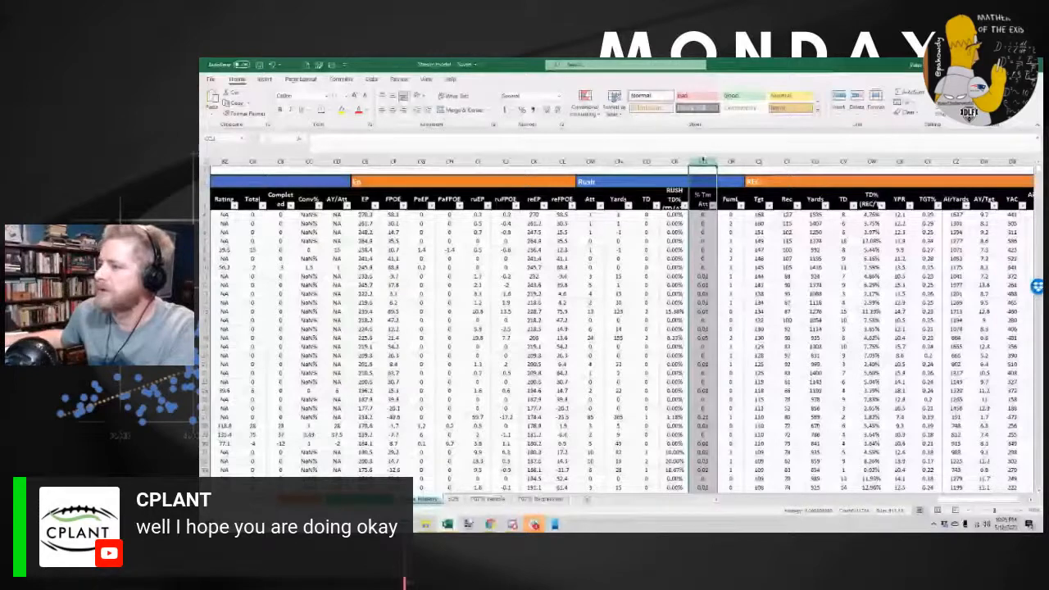
pyautogui.hscroll(-10, 704, 246)
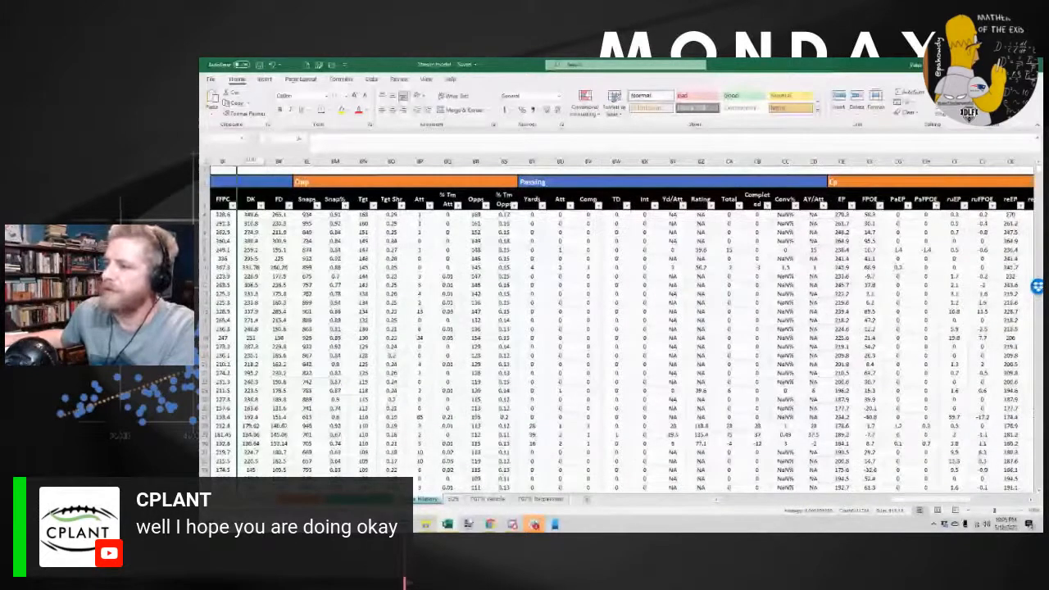
pyautogui.hscroll(-3, 206, 184)
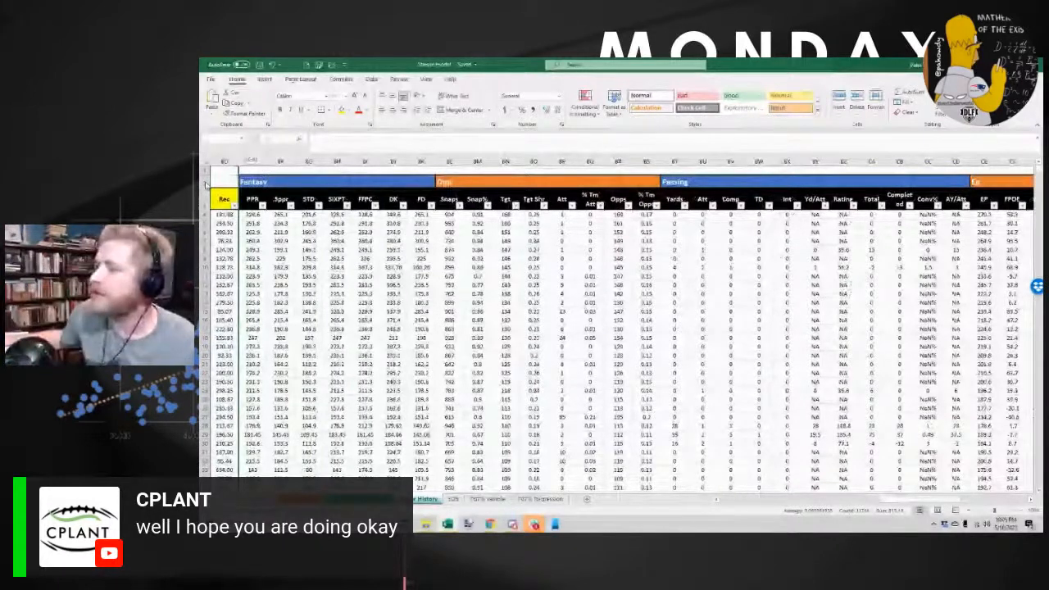
pyautogui.hscroll(-5, 206, 185)
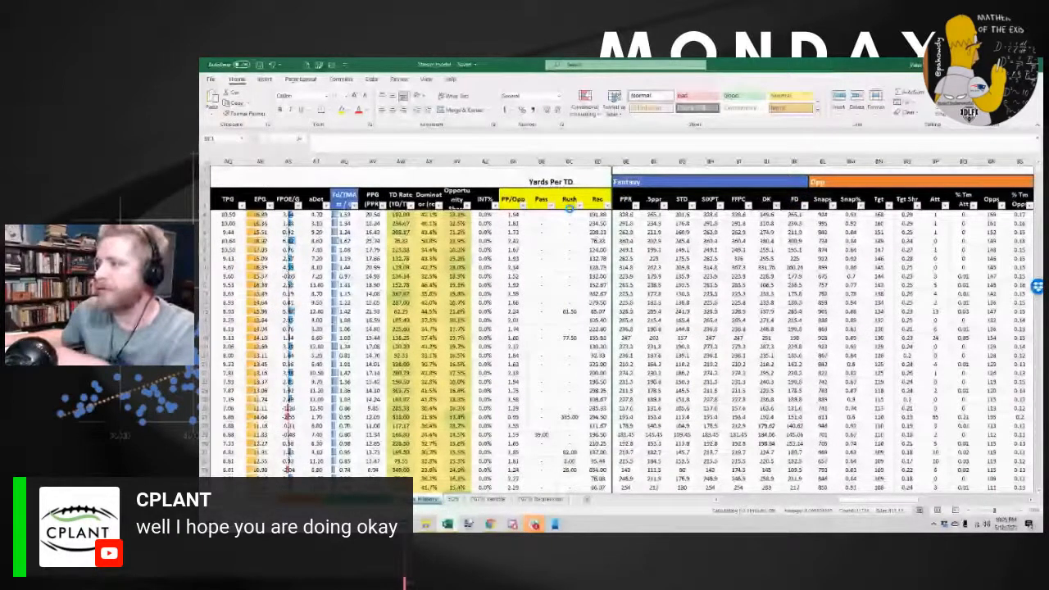
pyautogui.write('RUSH%')
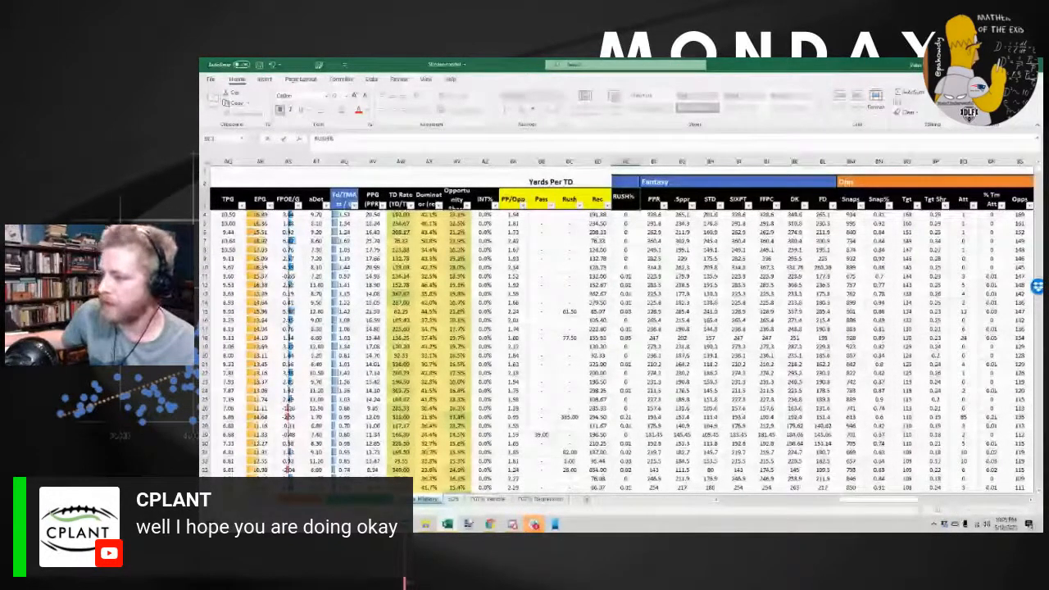
# Filter the Stream Model players to team WAS and inspect the POS SOS formula and the projected yearly stats
pyautogui.click(356, 499)
pyautogui.click(245, 245)
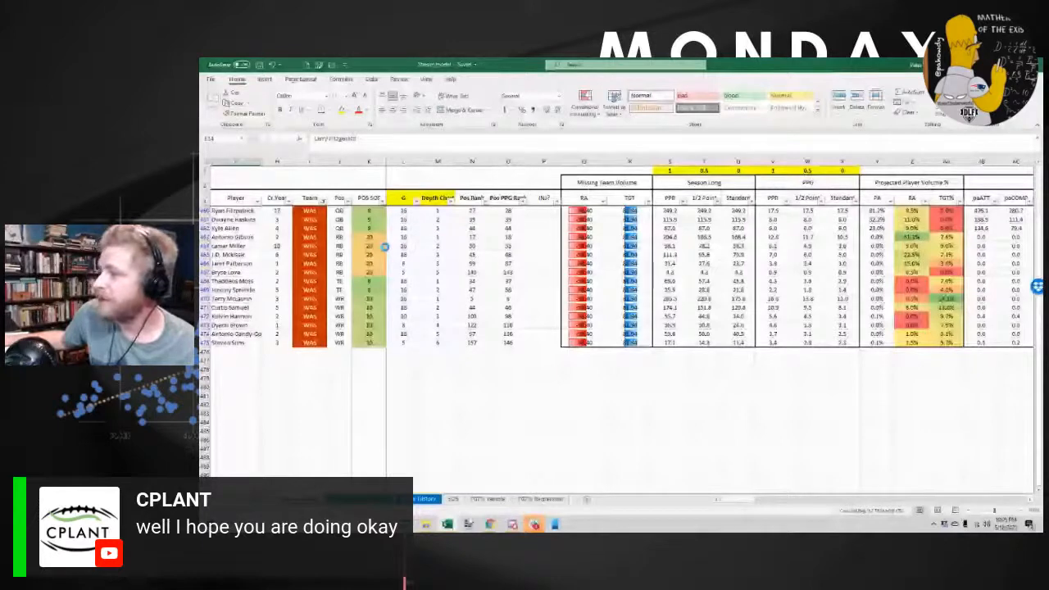
pyautogui.click(369, 211)
pyautogui.moveTo(745, 500); pyautogui.dragTo(771, 514)
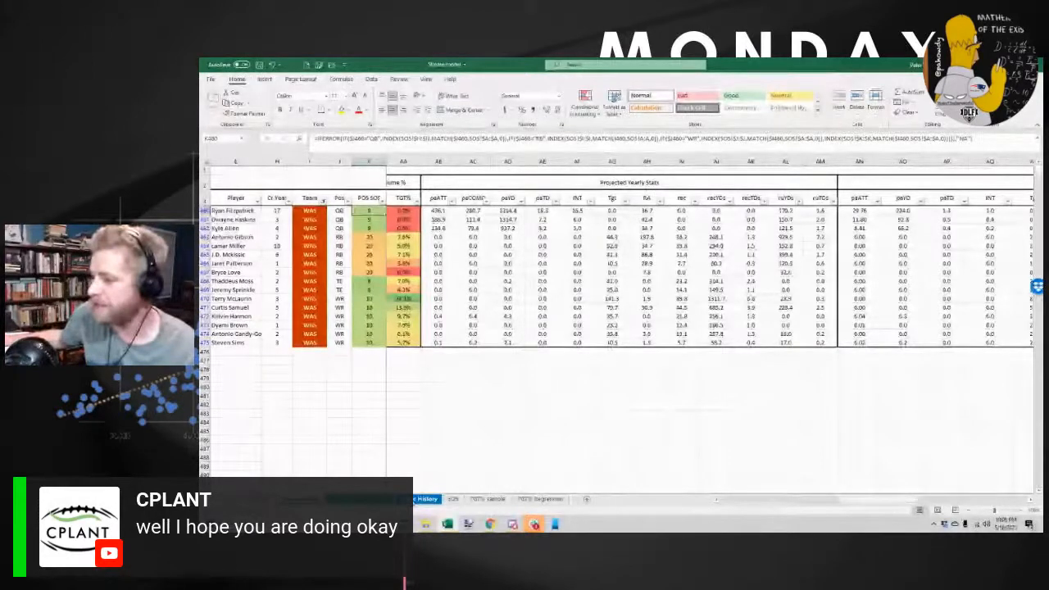
# Widen the Opportunity Share and neighbouring blue yards-per-team-attempt columns in the Player History sheet
pyautogui.hotkey('ctrl', 'pageup')
pyautogui.click(596, 203)
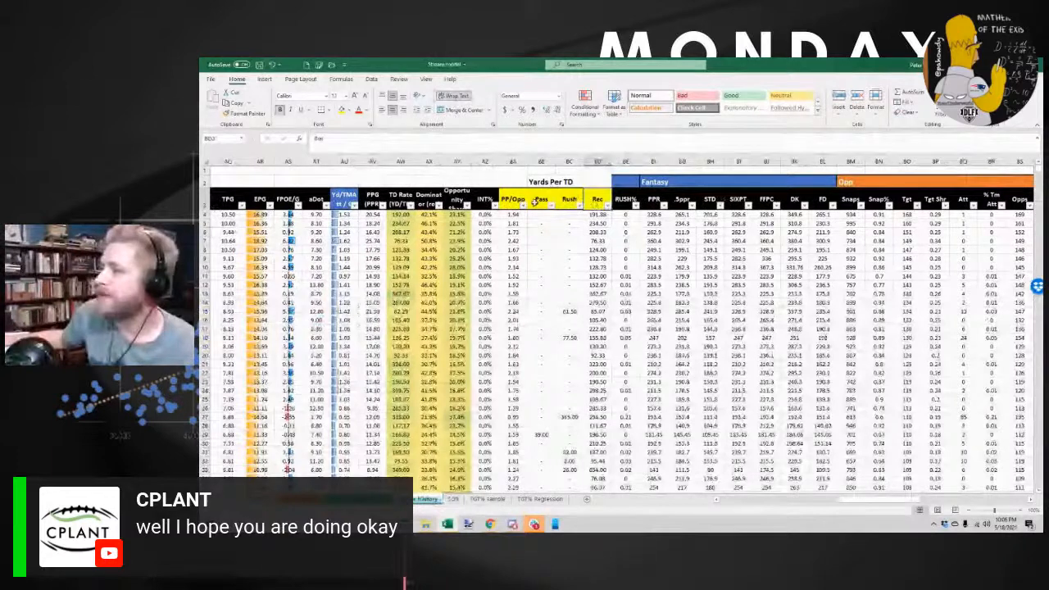
pyautogui.click(456, 162)
pyautogui.moveTo(473, 167); pyautogui.dragTo(482, 169)
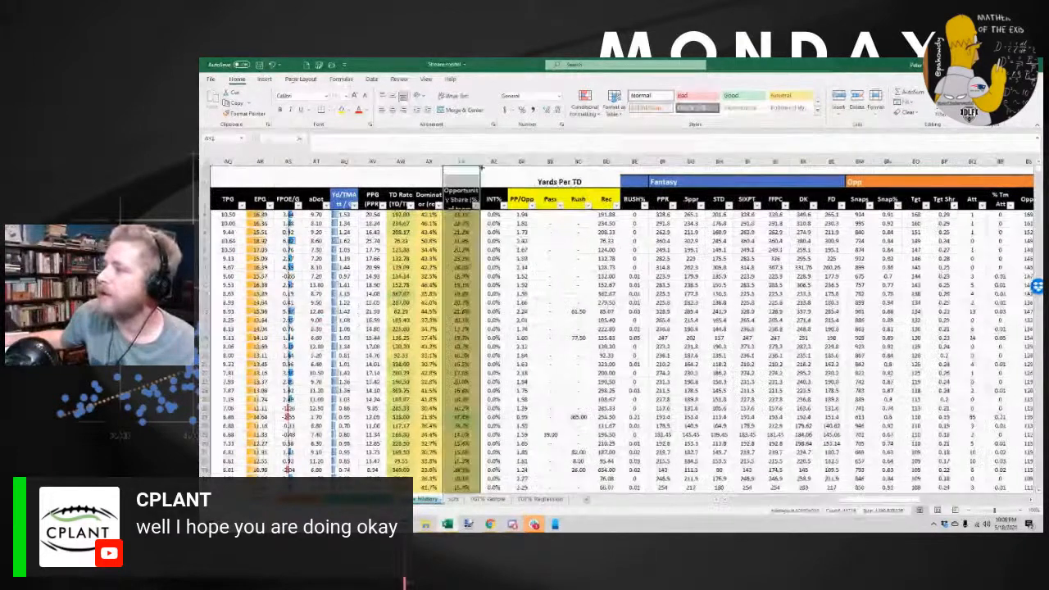
pyautogui.click(349, 163)
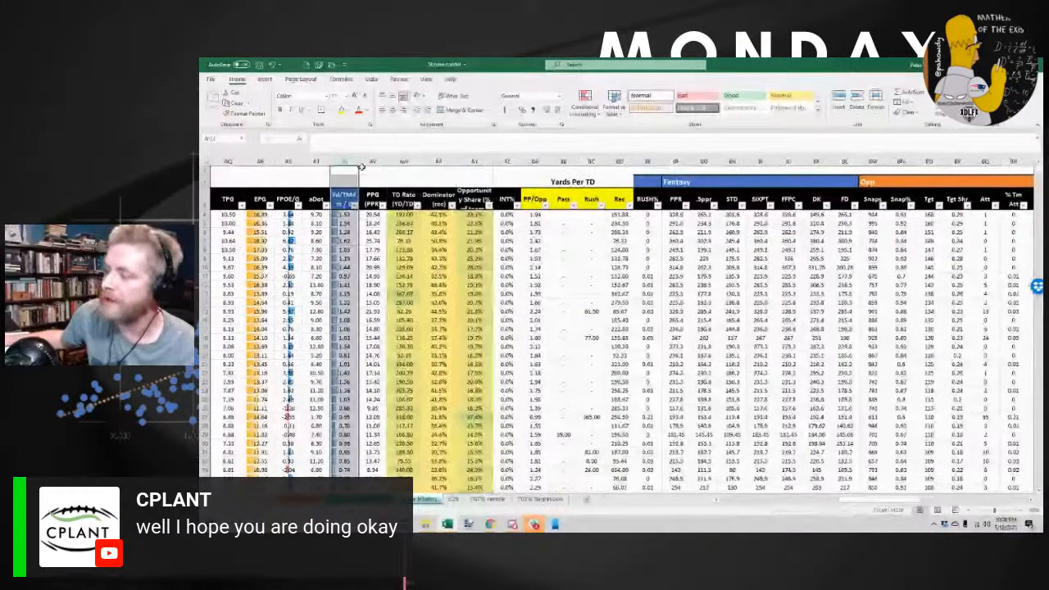
pyautogui.moveTo(361, 167); pyautogui.dragTo(366, 167)
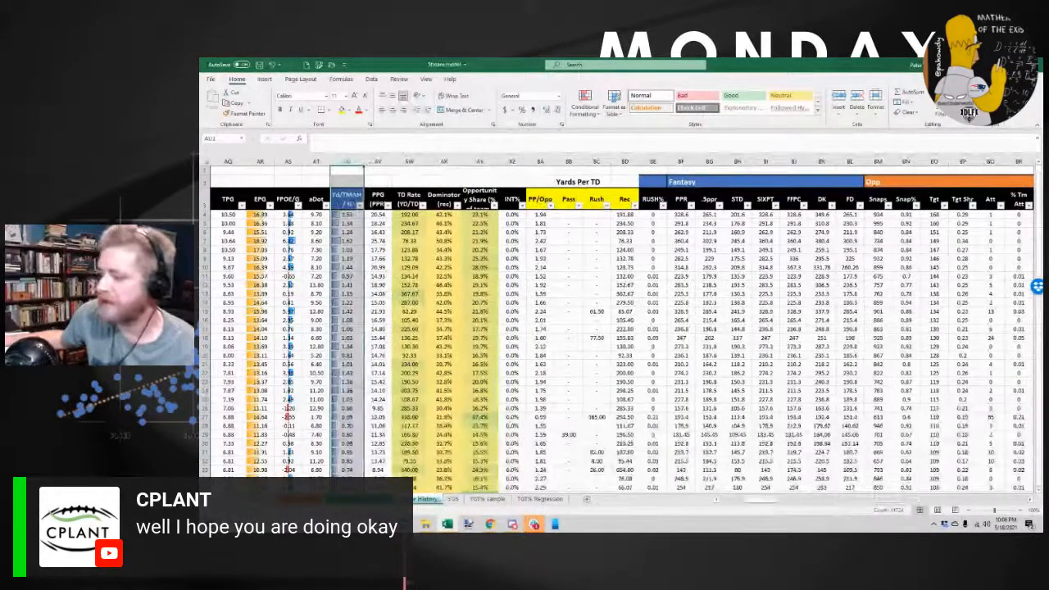
# Review the two COMP% columns and the Rush TD and INT% efficiency columns in the Stream Model sheet
pyautogui.hotkey('ctrl', 'pageup')
pyautogui.moveTo(771, 502); pyautogui.dragTo(824, 502)
pyautogui.click(542, 161)
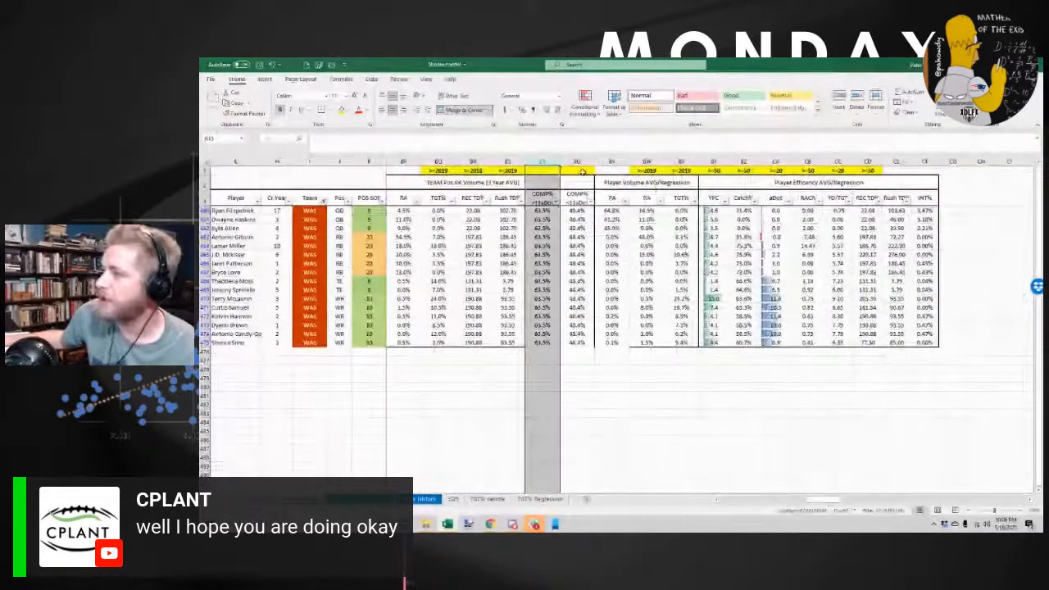
pyautogui.click(582, 163)
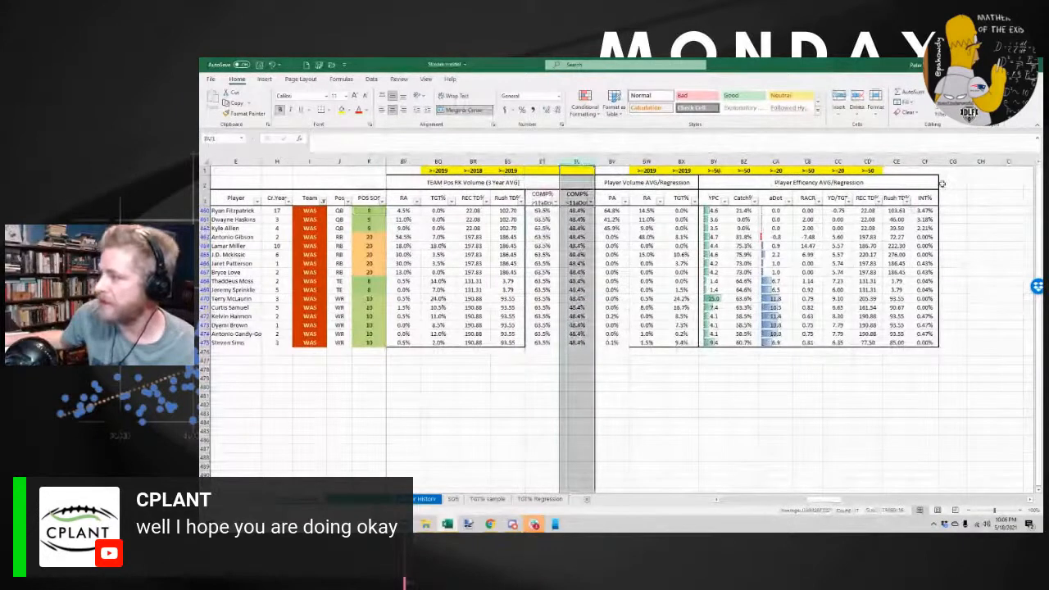
pyautogui.click(889, 162)
pyautogui.moveTo(901, 164); pyautogui.dragTo(922, 169)
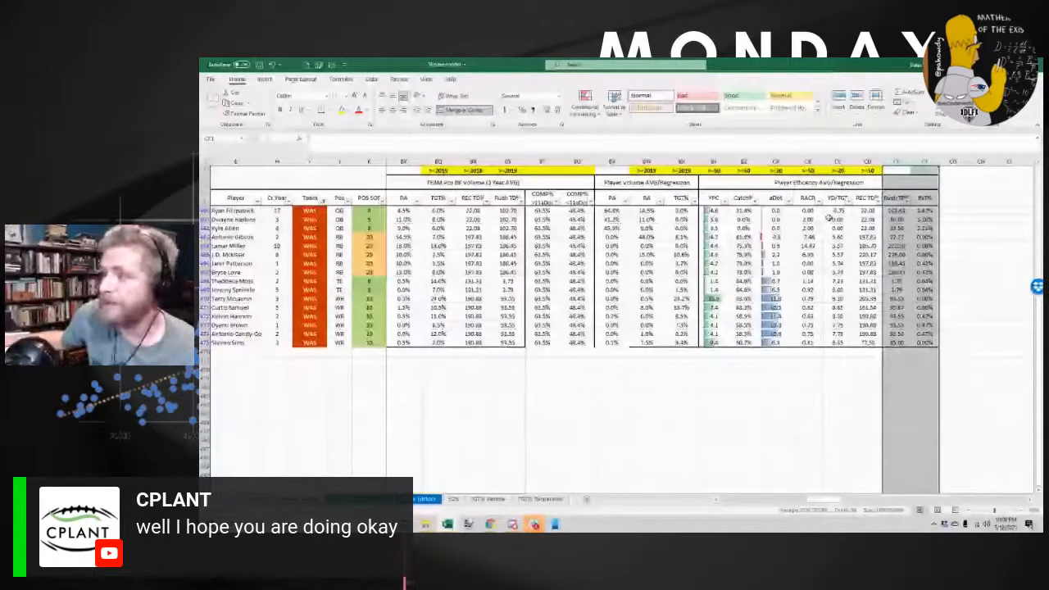
# Inspect the formulas in the two COMP% columns for the WAS players
pyautogui.click(580, 233)
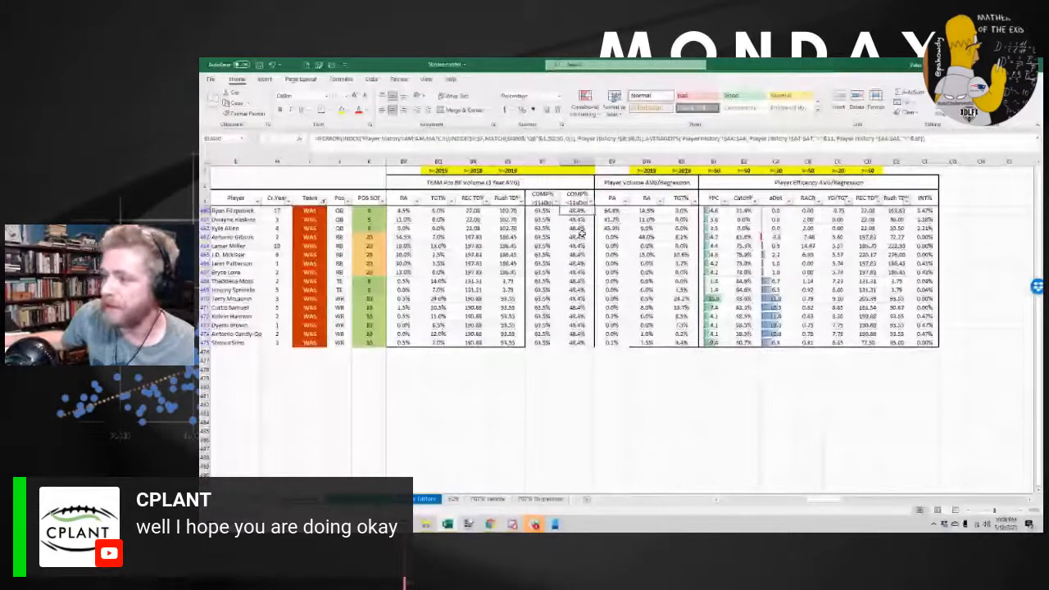
pyautogui.moveTo(542, 211); pyautogui.dragTo(545, 328)
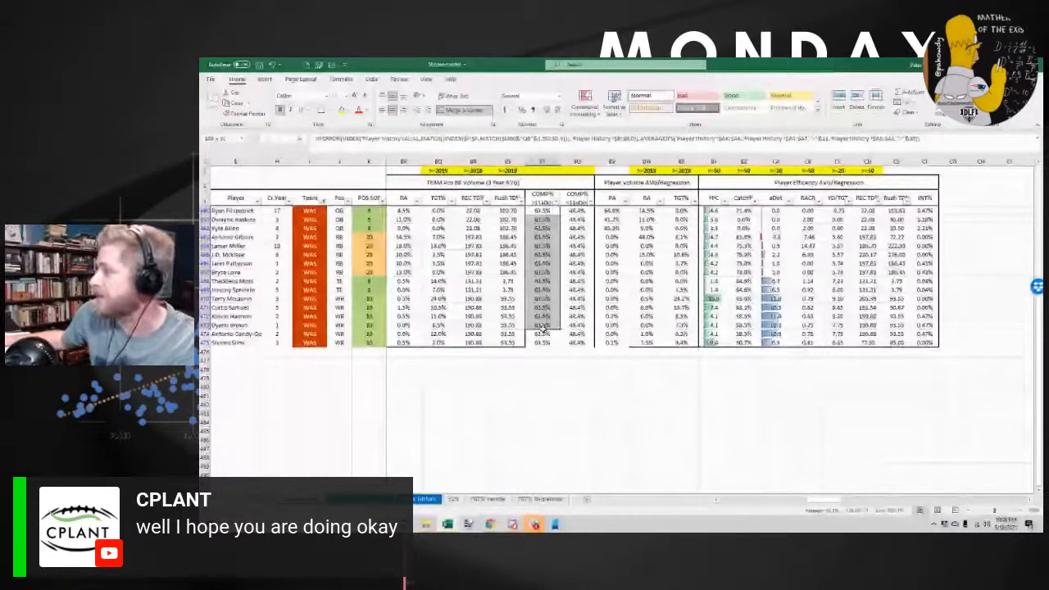
pyautogui.click(543, 320)
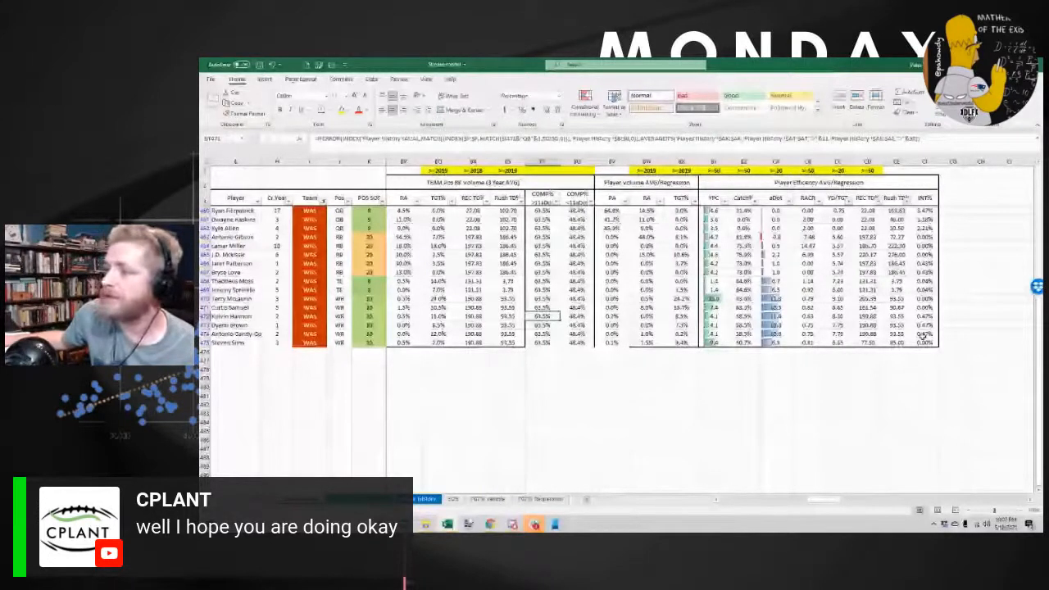
pyautogui.click(907, 359)
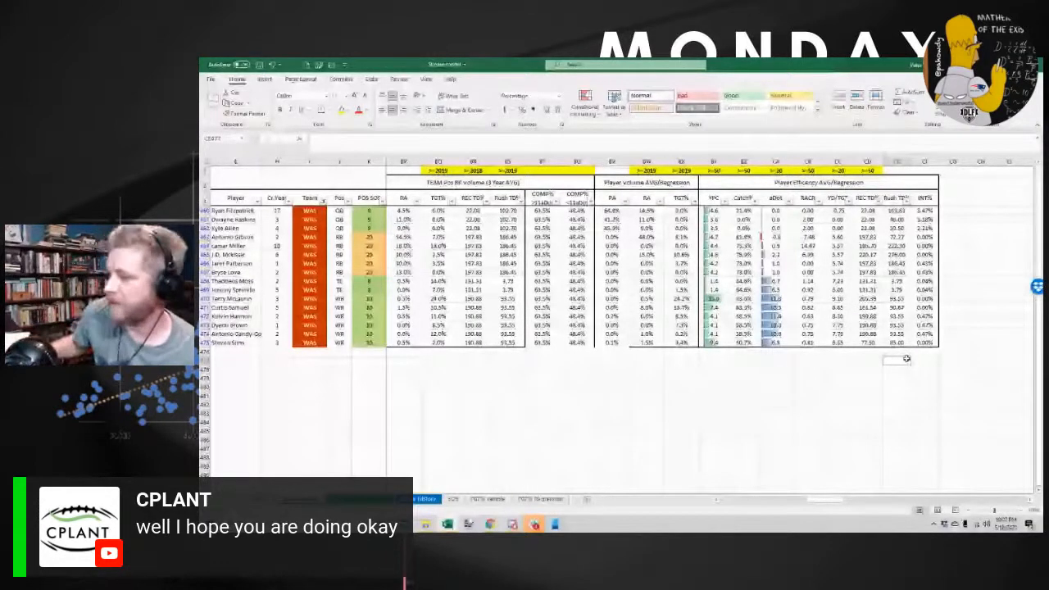
# Clear the team filter so that the Stream Model sheet lists all players again
pyautogui.hotkey('alt', 'a')
pyautogui.press('c')
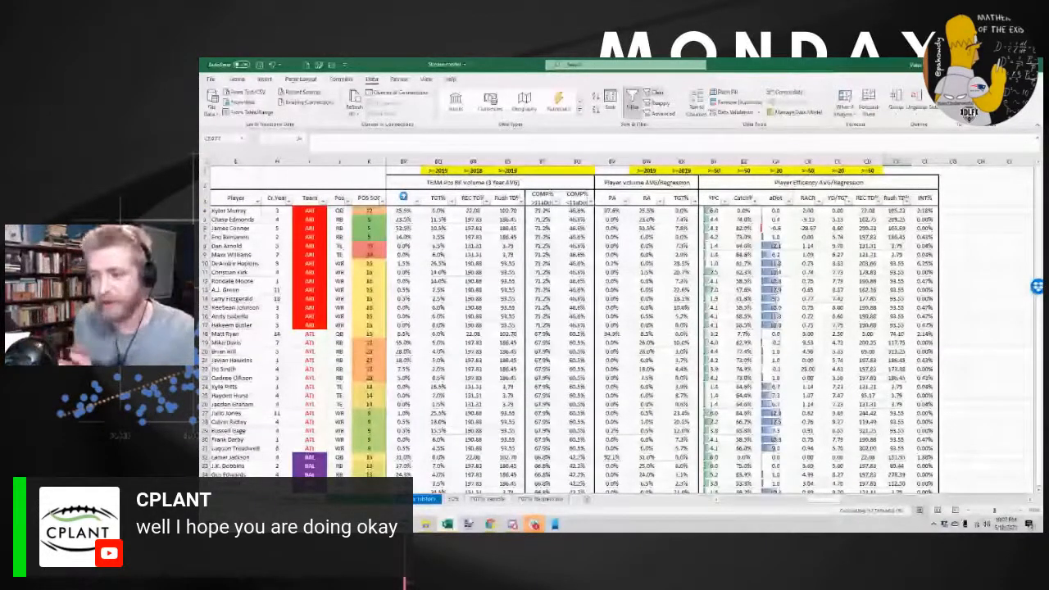
pyautogui.click(404, 197)
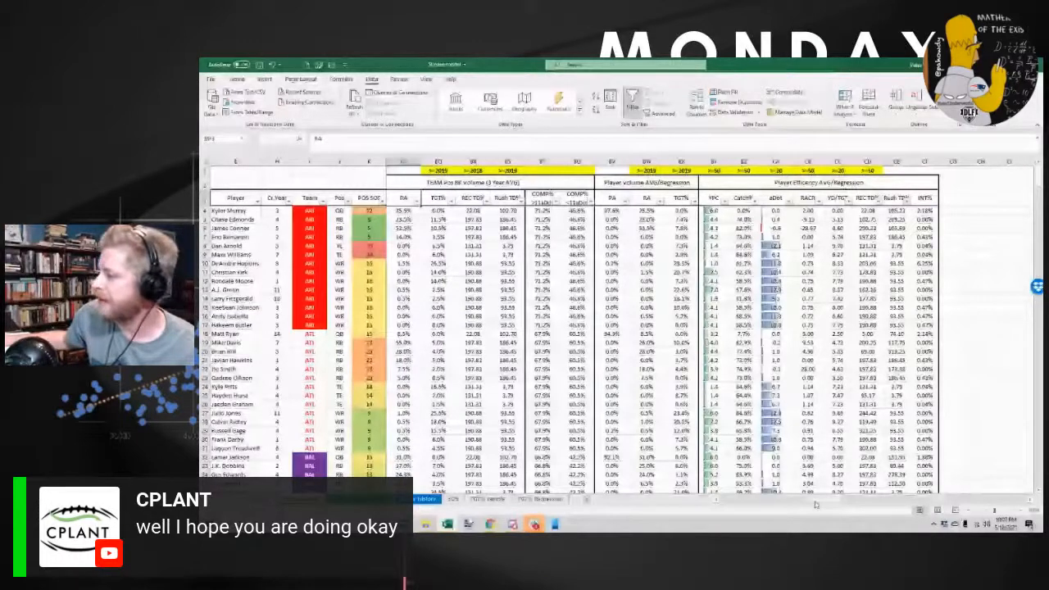
# Return to the player rankings sheet and examine the RK values of the first five quarterbacks, D2:D6
pyautogui.hotkey('ctrl', 'pageup')
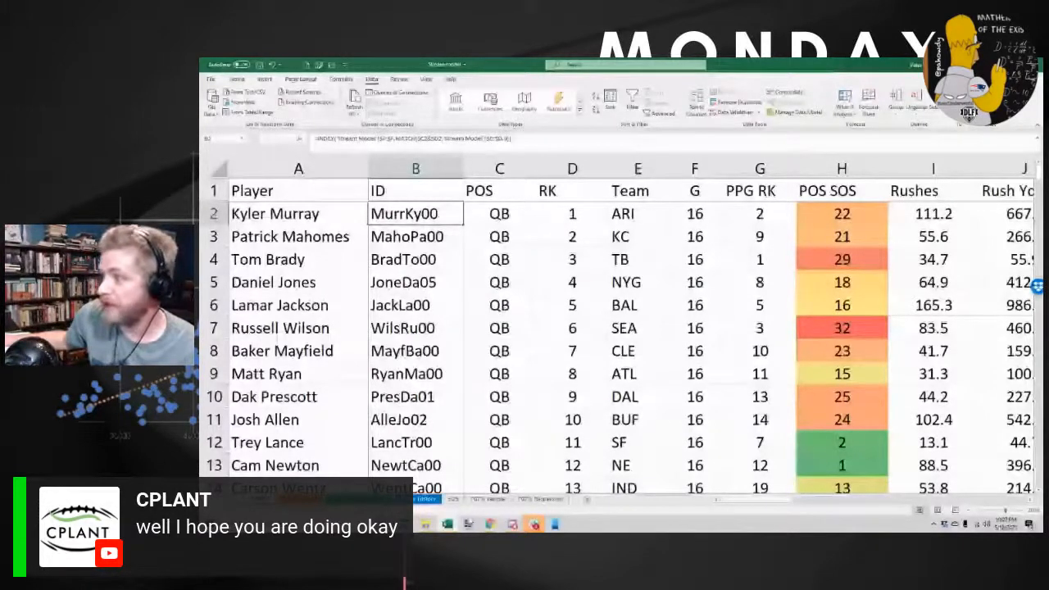
pyautogui.scroll(-1, 698, 348)
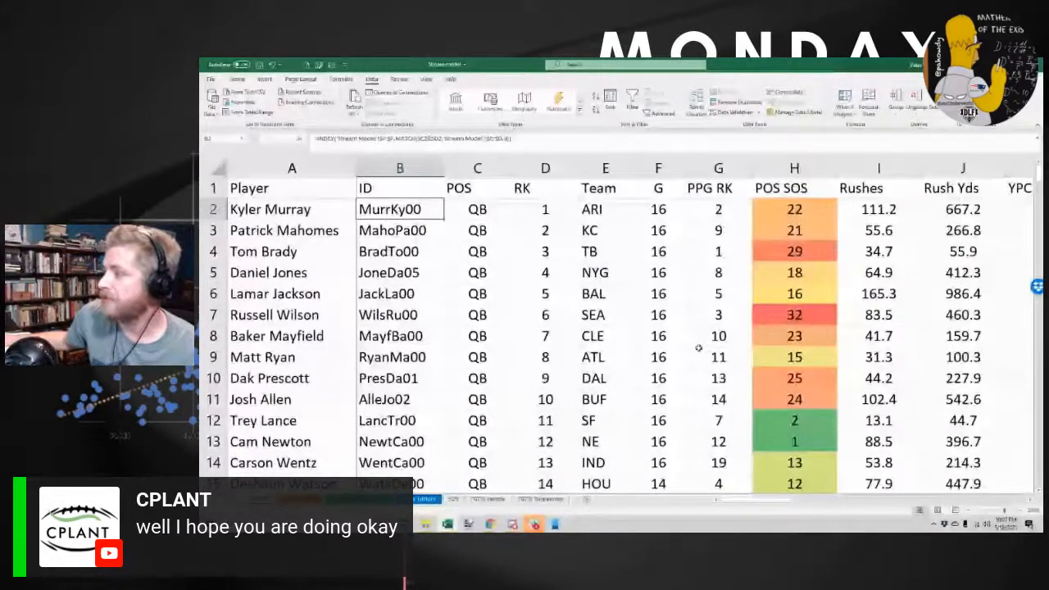
pyautogui.moveTo(546, 210); pyautogui.dragTo(546, 294)
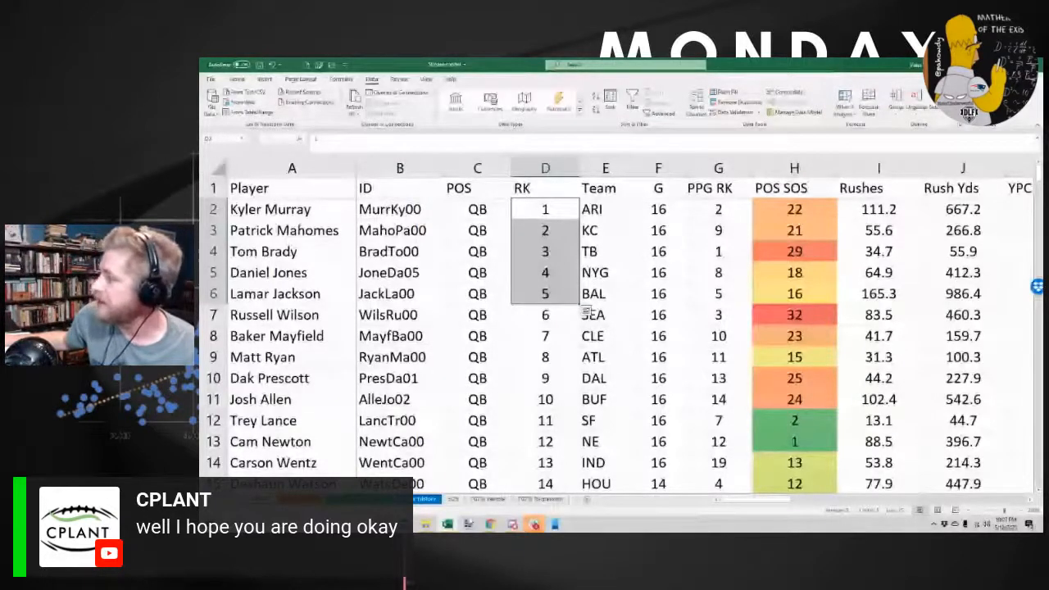
# Select row 6 of the rankings sheet, return to the Stream Model sheet and examine the ARI players' values in the G column
pyautogui.click(213, 293)
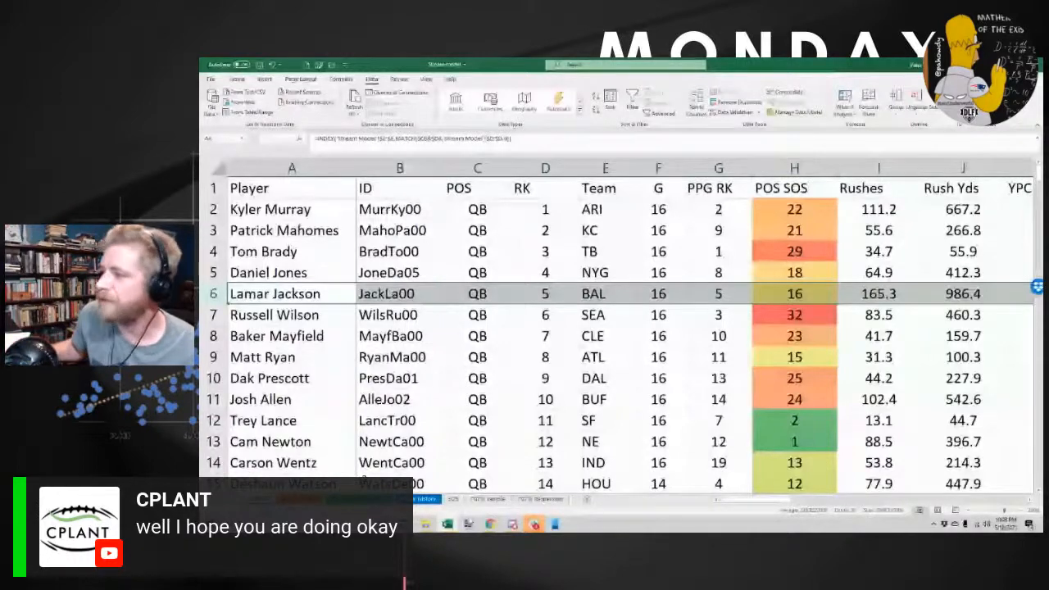
pyautogui.click(364, 499)
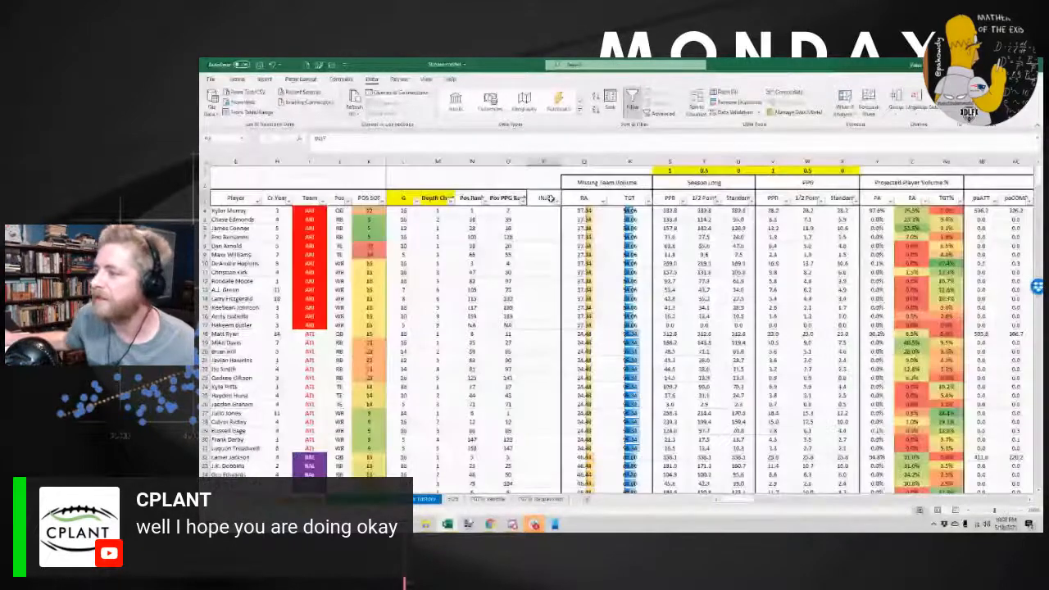
pyautogui.click(544, 254)
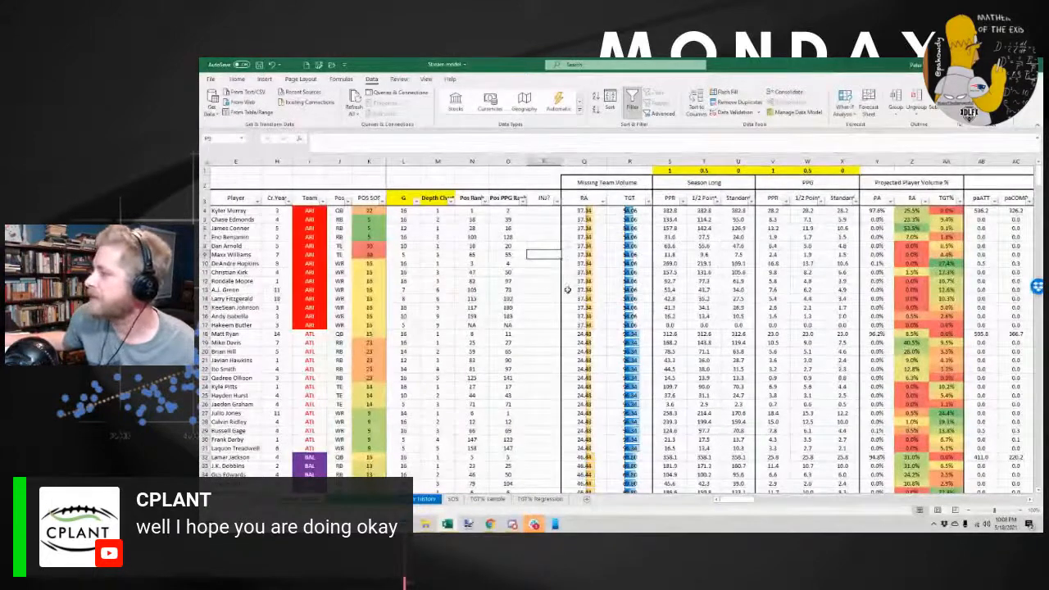
pyautogui.moveTo(403, 211); pyautogui.dragTo(406, 369)
pyautogui.click(405, 156)
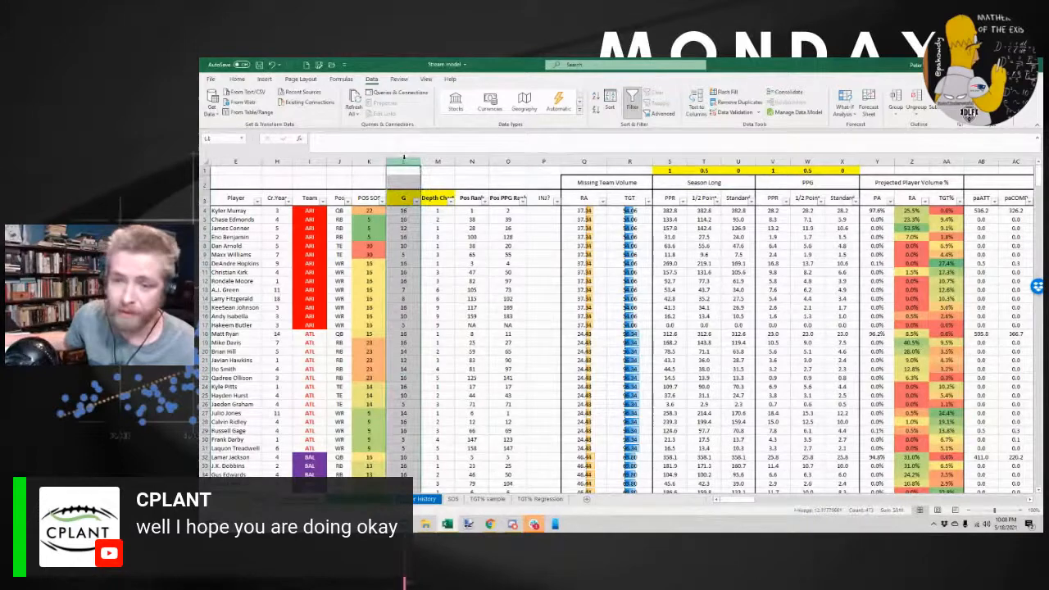
pyautogui.click(1019, 509)
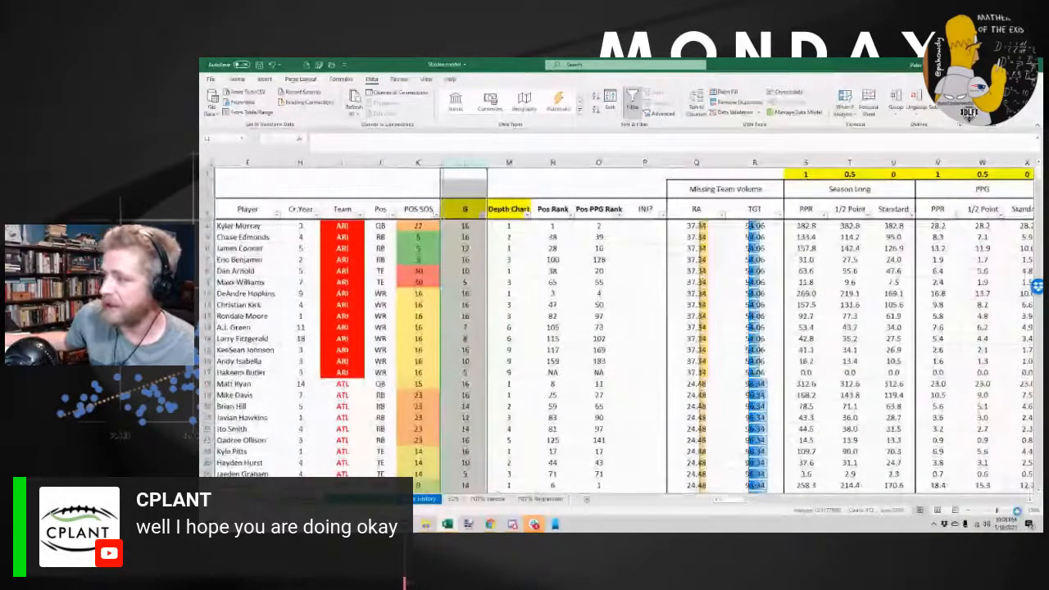
pyautogui.click(1019, 509)
pyautogui.moveTo(506, 237); pyautogui.dragTo(506, 396)
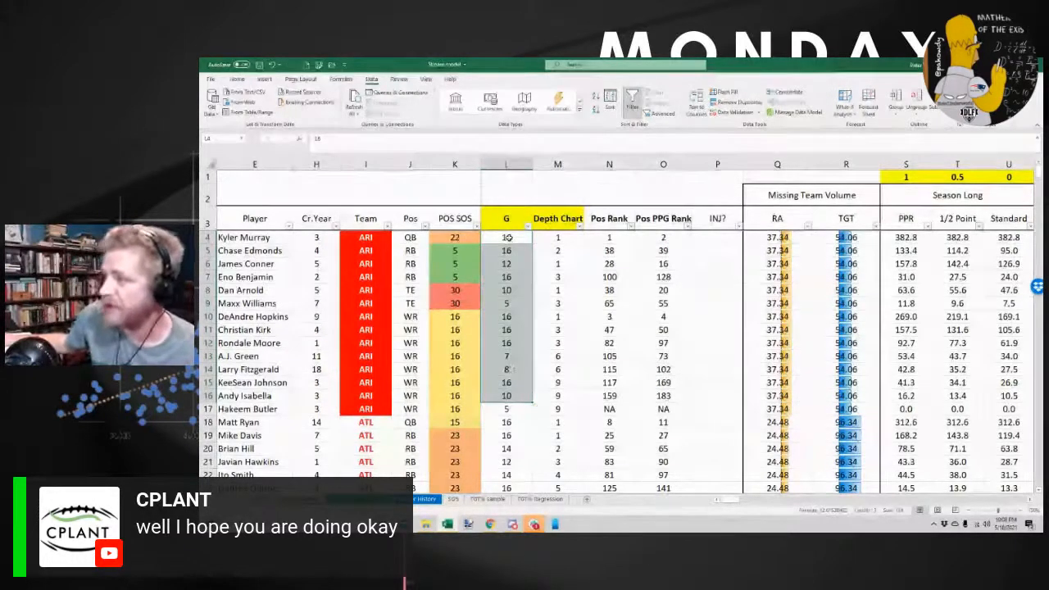
pyautogui.click(507, 303)
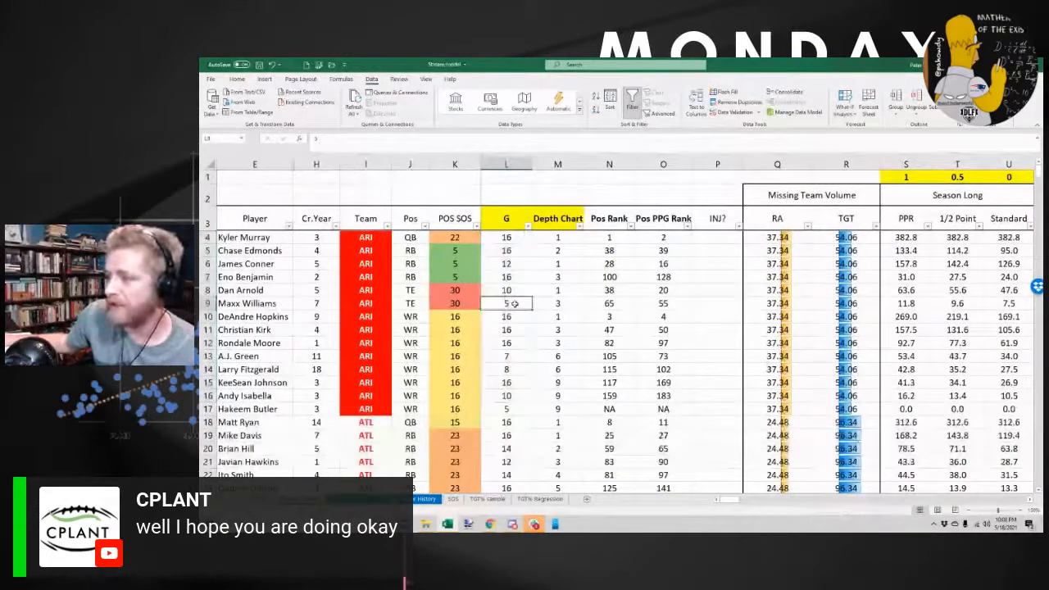
# Check the G values of individual ARI receivers in cells L13, L14 and L17
pyautogui.scroll(-3, 518, 301)
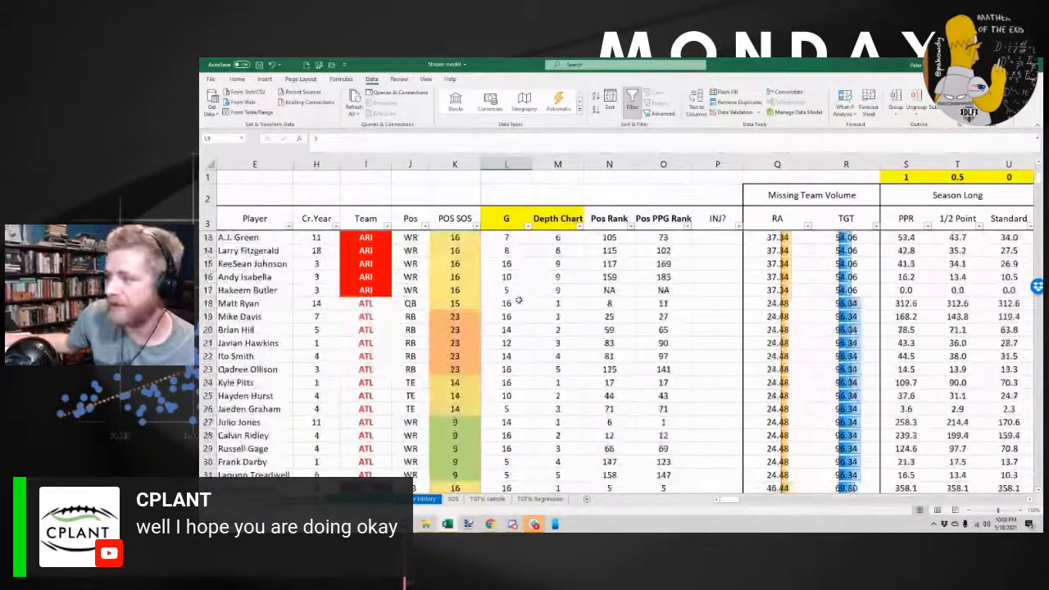
pyautogui.scroll(2, 518, 301)
pyautogui.scroll(1, 518, 300)
pyautogui.click(518, 316)
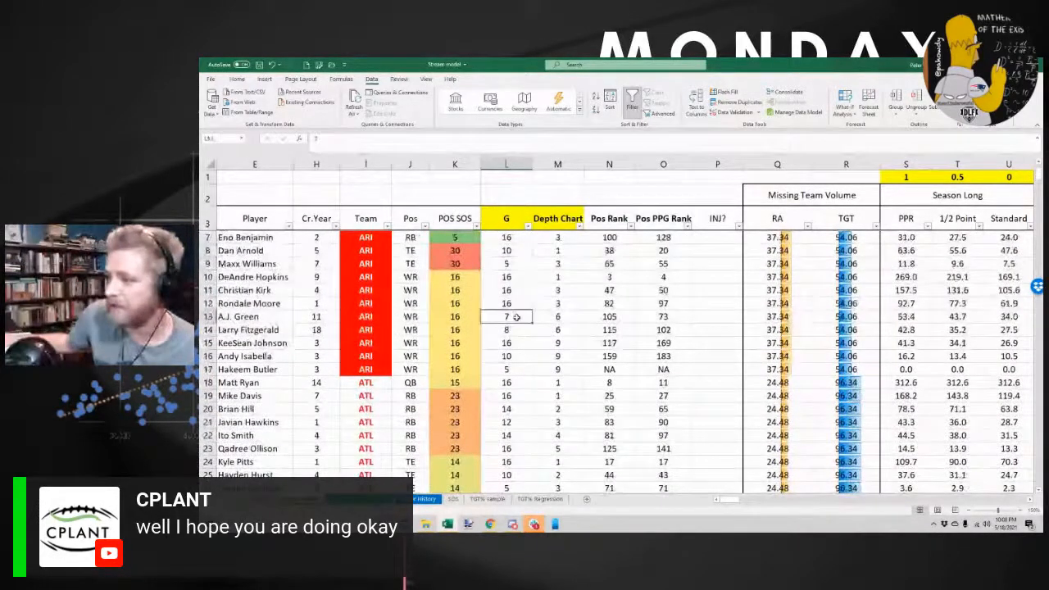
pyautogui.click(519, 329)
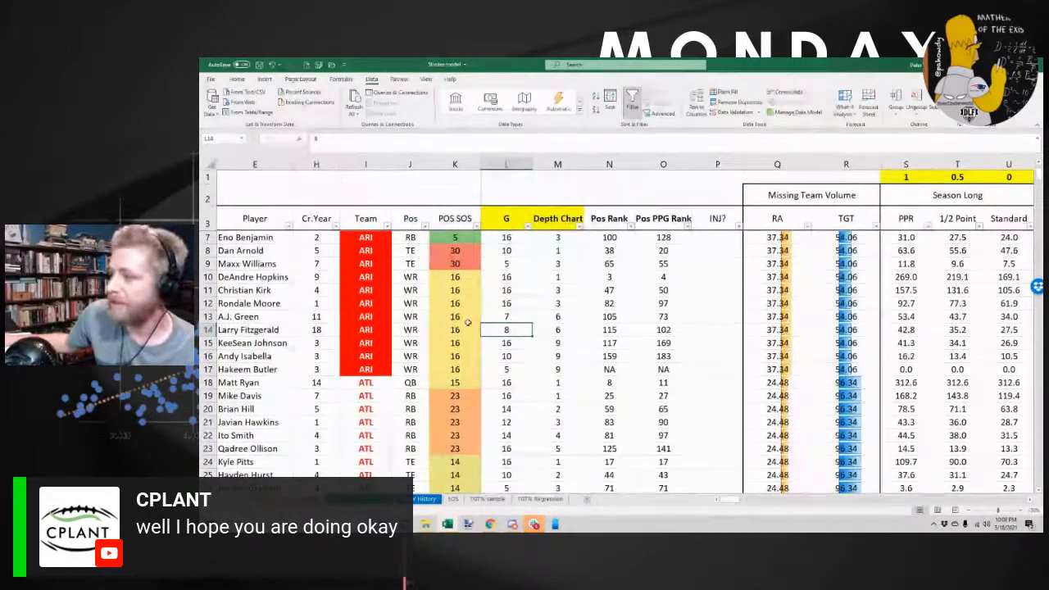
pyautogui.scroll(-1, 517, 347)
pyautogui.click(519, 330)
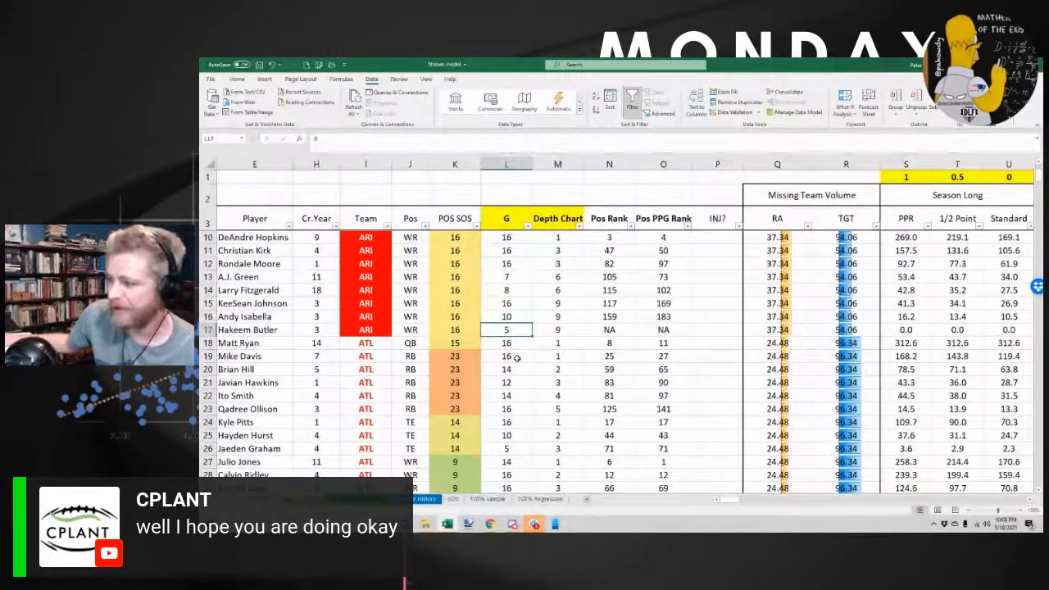
# Examine the Missing Team Volume columns: TGT and RA for the BUF players, and TGT for the ARI players
pyautogui.scroll(-10, 518, 358)
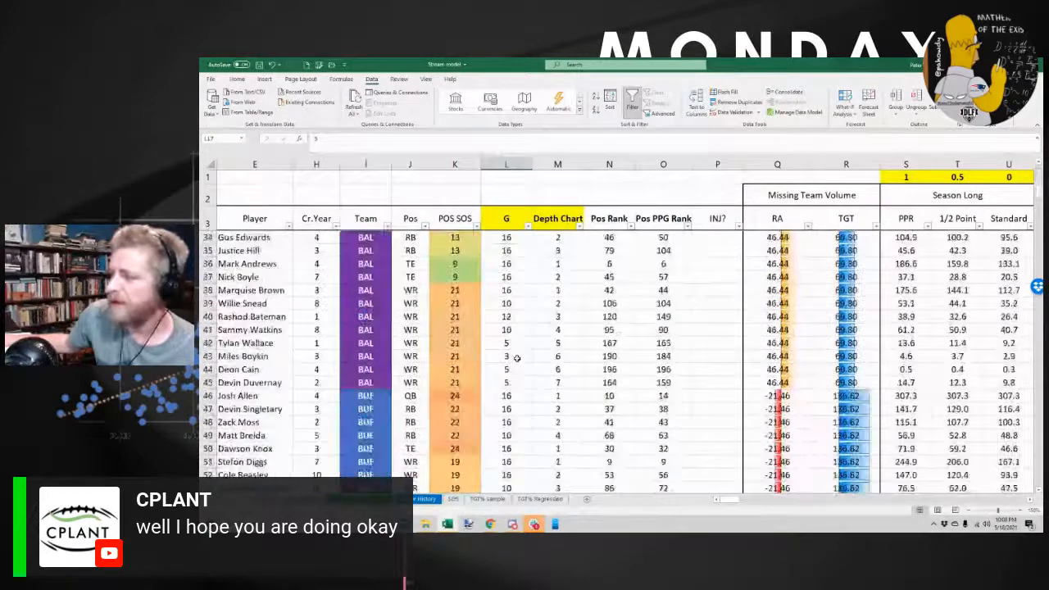
pyautogui.scroll(-1, 518, 359)
pyautogui.moveTo(848, 278); pyautogui.dragTo(850, 409)
pyautogui.moveTo(777, 277); pyautogui.dragTo(776, 448)
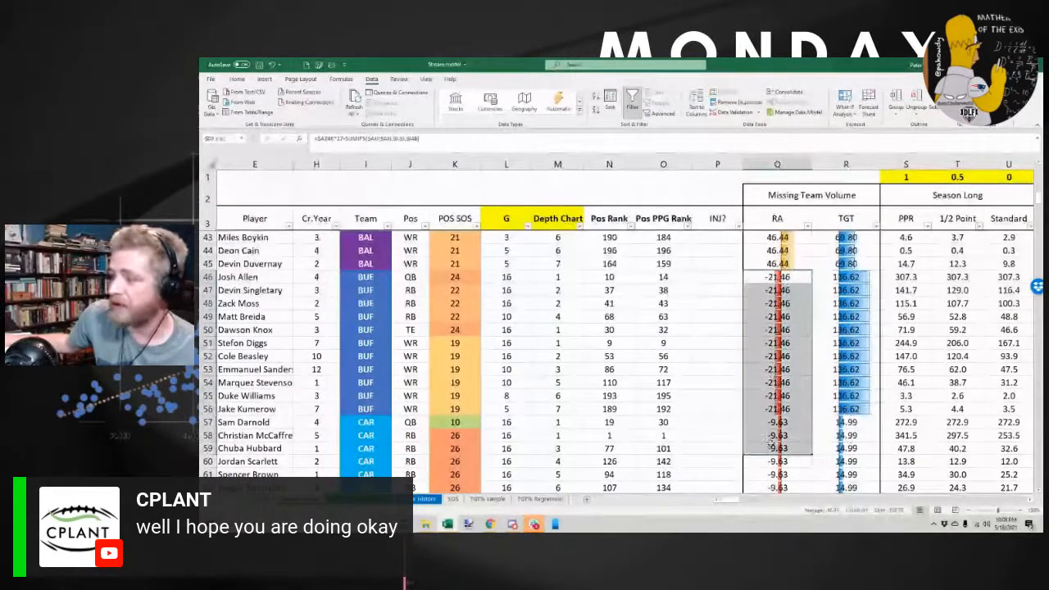
pyautogui.scroll(13, 609, 367)
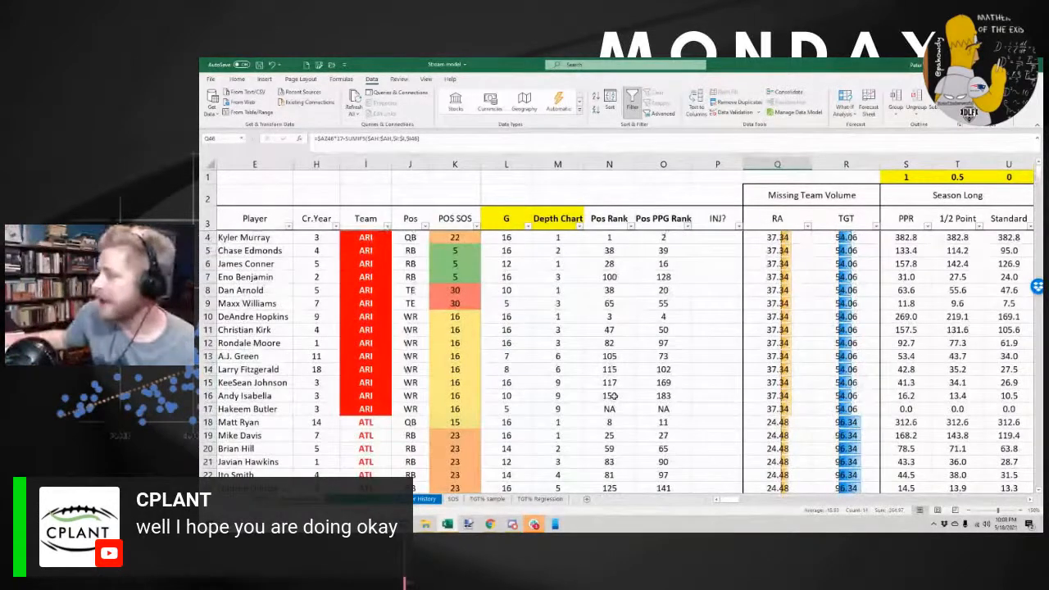
pyautogui.moveTo(848, 237); pyautogui.dragTo(853, 396)
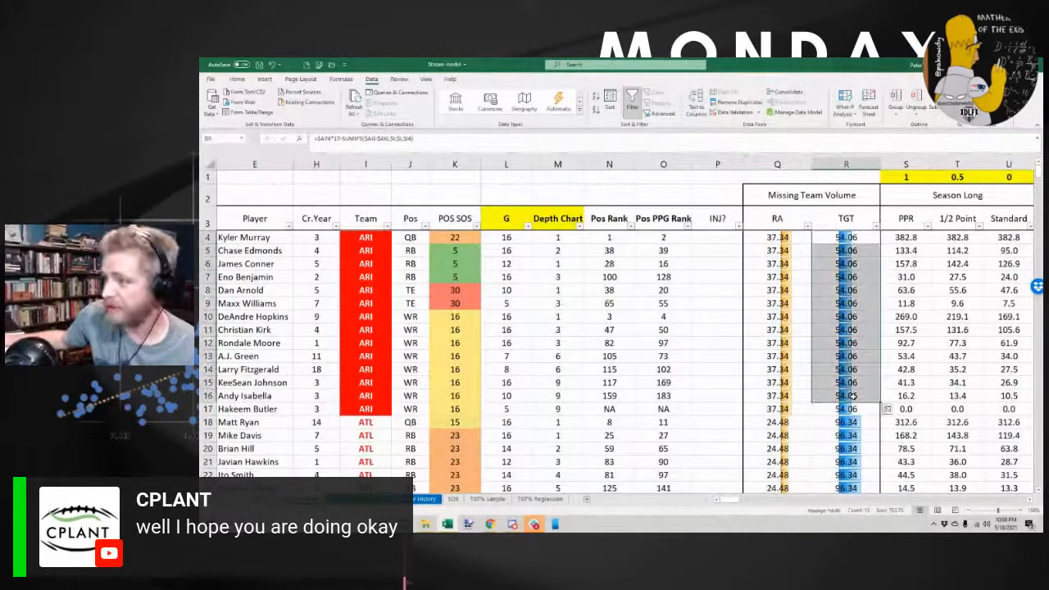
pyautogui.click(707, 292)
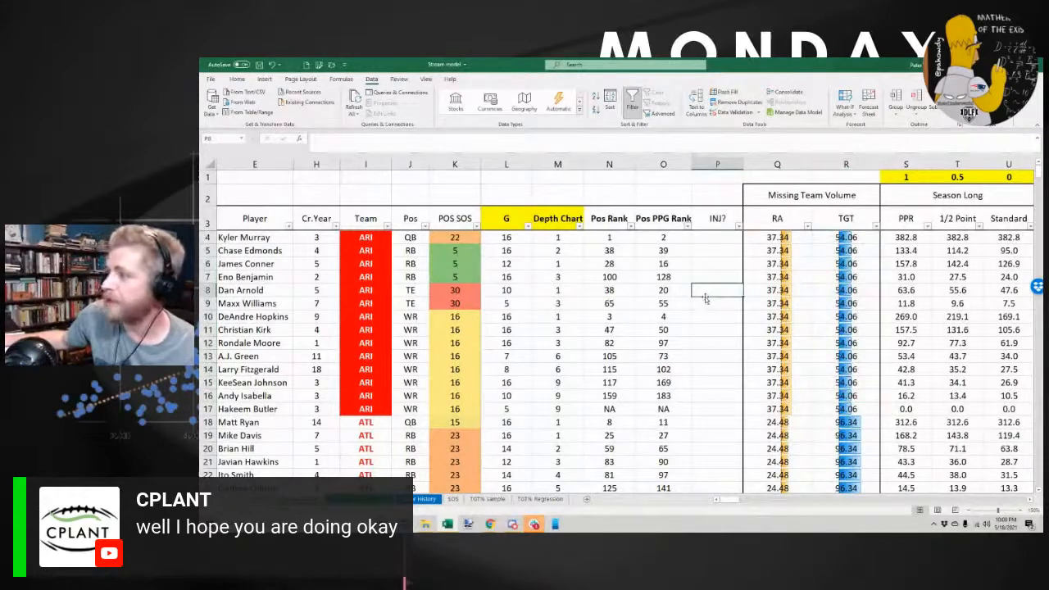
# Save the Stream model workbook
pyautogui.click(260, 66)
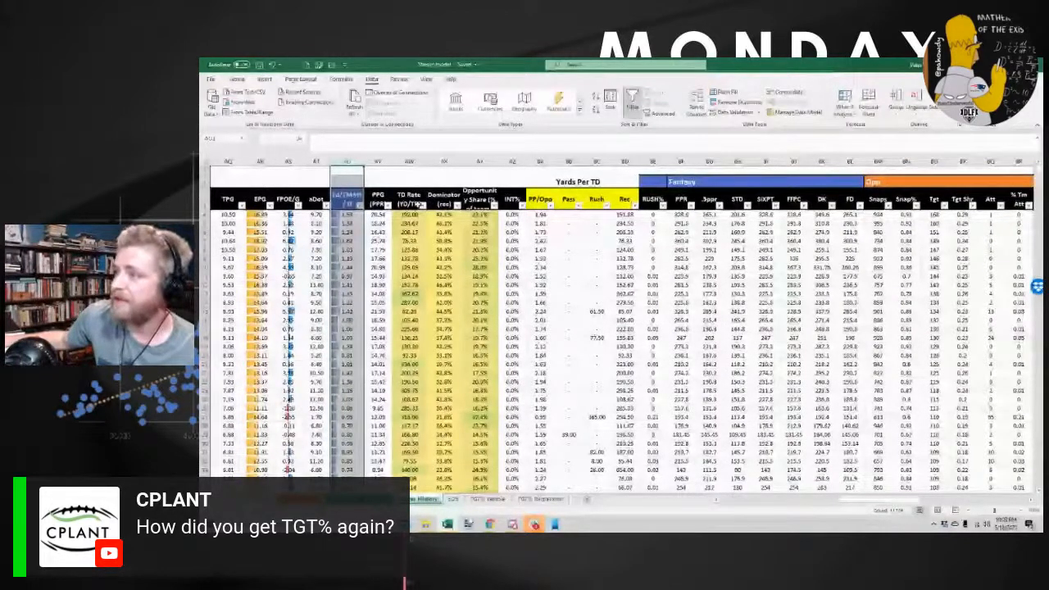
# Review the TGT% Regression sheet's predictor variables, its R Square statistic and the percentage weights in K17:K22
pyautogui.click(539, 499)
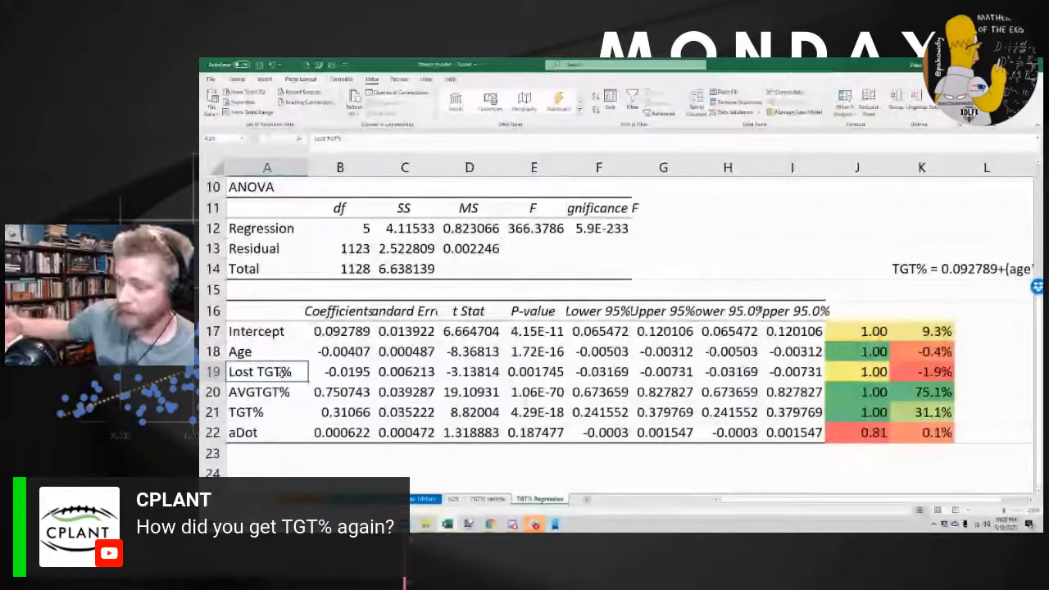
pyautogui.click(277, 392)
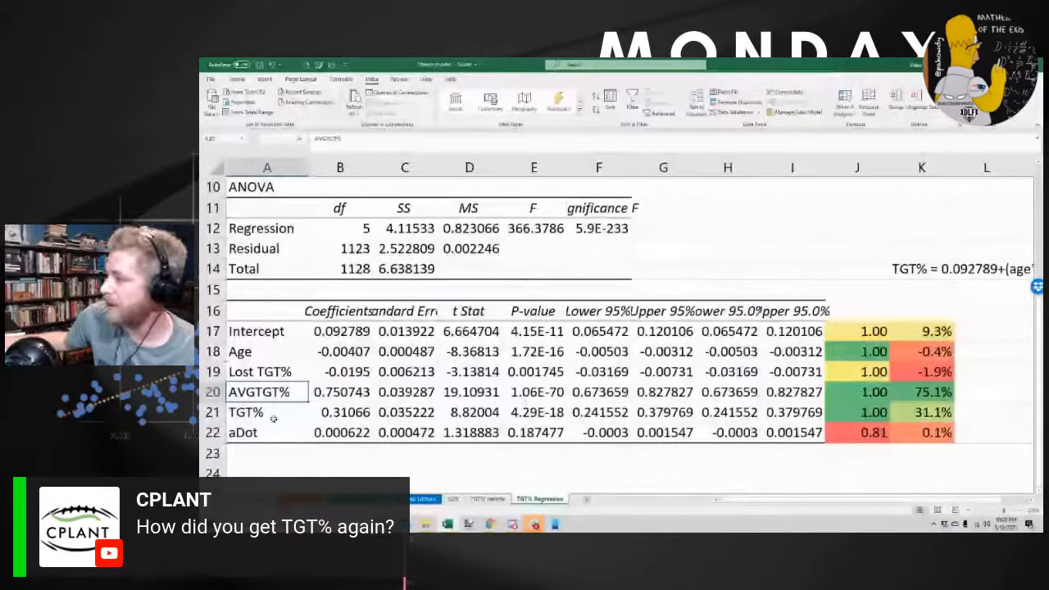
pyautogui.press('Down')
pyautogui.press('Down')
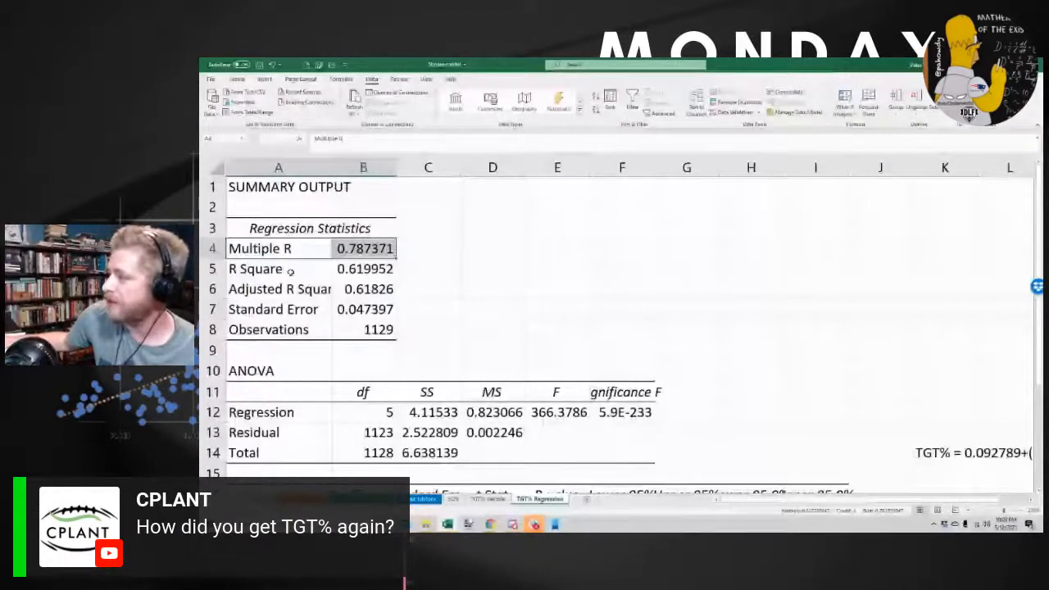
pyautogui.click(290, 271)
pyautogui.scroll(-3, 742, 395)
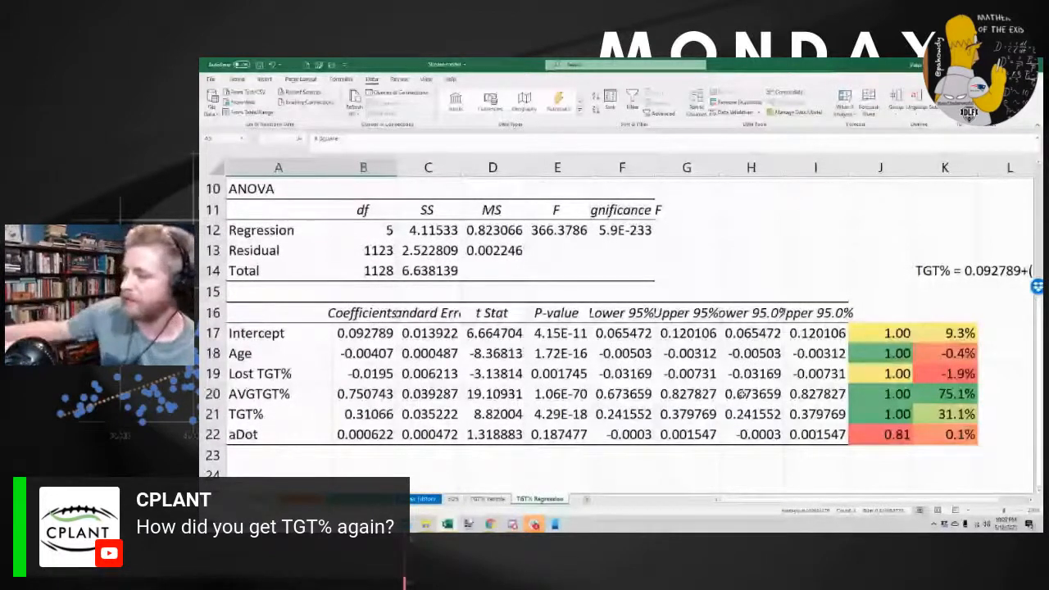
pyautogui.moveTo(945, 331); pyautogui.dragTo(946, 433)
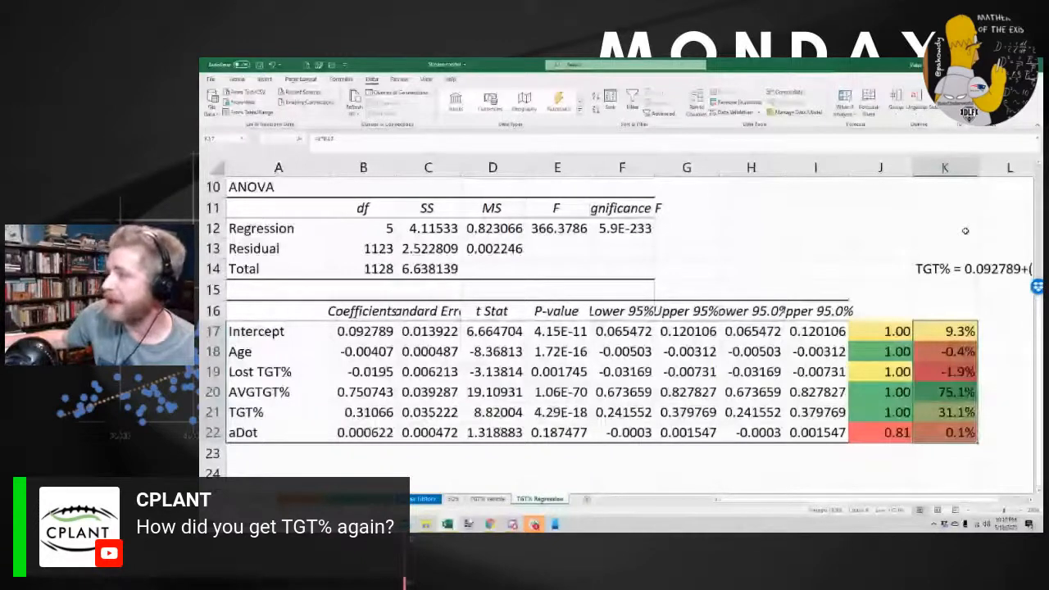
# Return to the Stream Model sheet and examine the Depth Chart values of the ARI receivers in M10:M14
pyautogui.hotkey('ctrl', 'pageup')
pyautogui.hotkey('ctrl', 'pageup')
pyautogui.hotkey('ctrl', 'pageup')
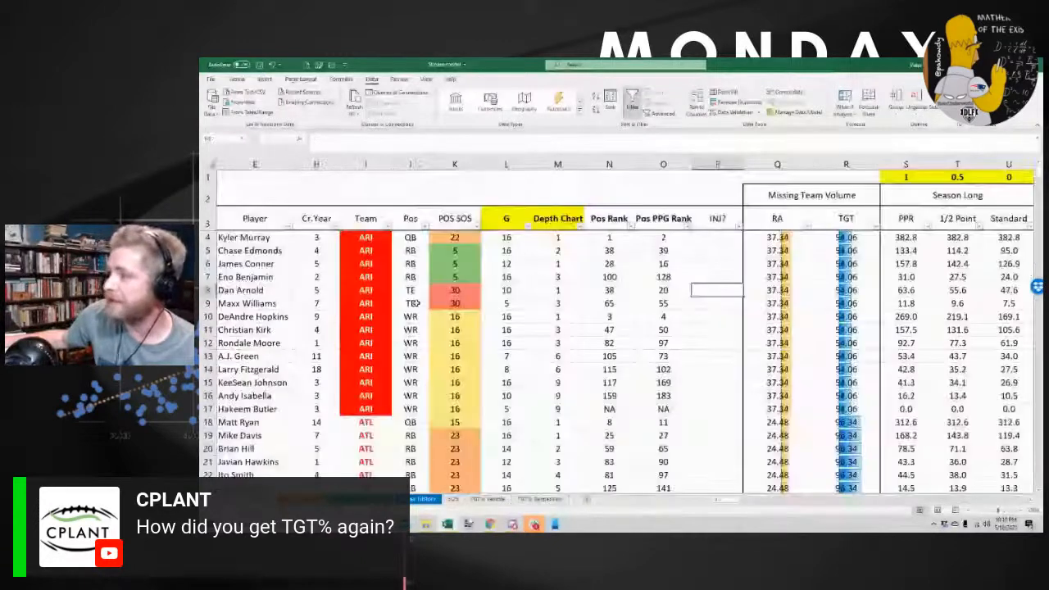
pyautogui.click(566, 317)
pyautogui.moveTo(566, 317); pyautogui.dragTo(562, 370)
pyautogui.click(560, 320)
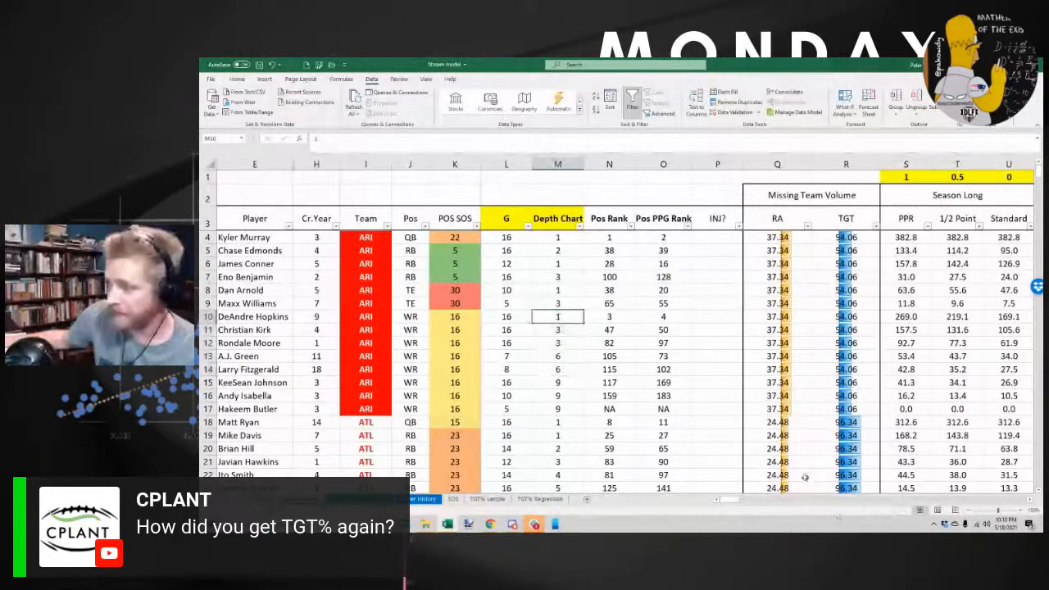
# Review the Volume Overrides columns and the TEAM Pos RK Volume (3 Year AVG) columns in the Stream Model sheet
pyautogui.moveTo(728, 500); pyautogui.dragTo(825, 512)
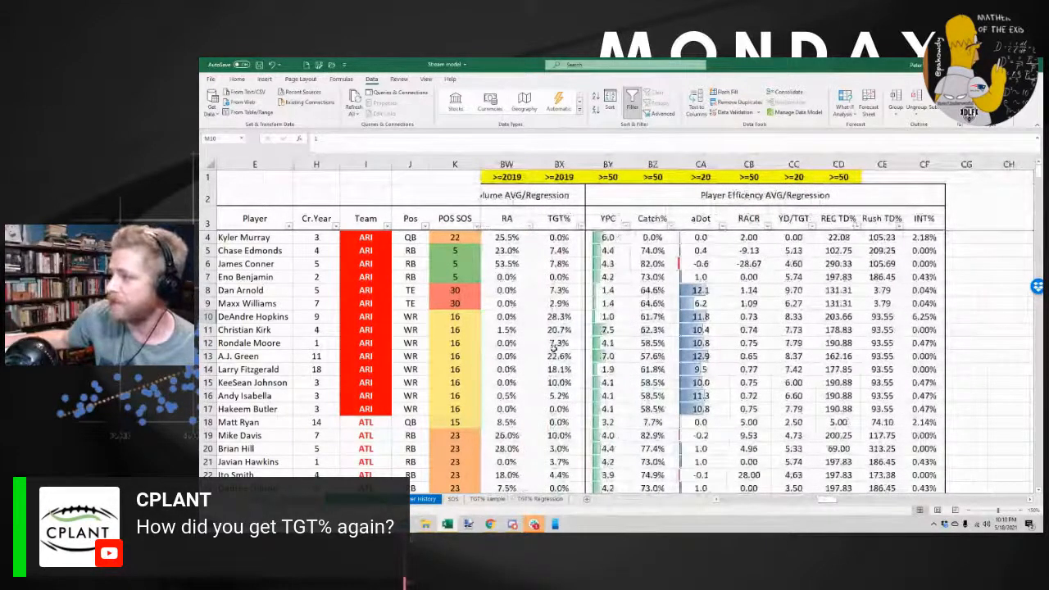
pyautogui.moveTo(826, 500); pyautogui.dragTo(797, 501)
pyautogui.click(721, 264)
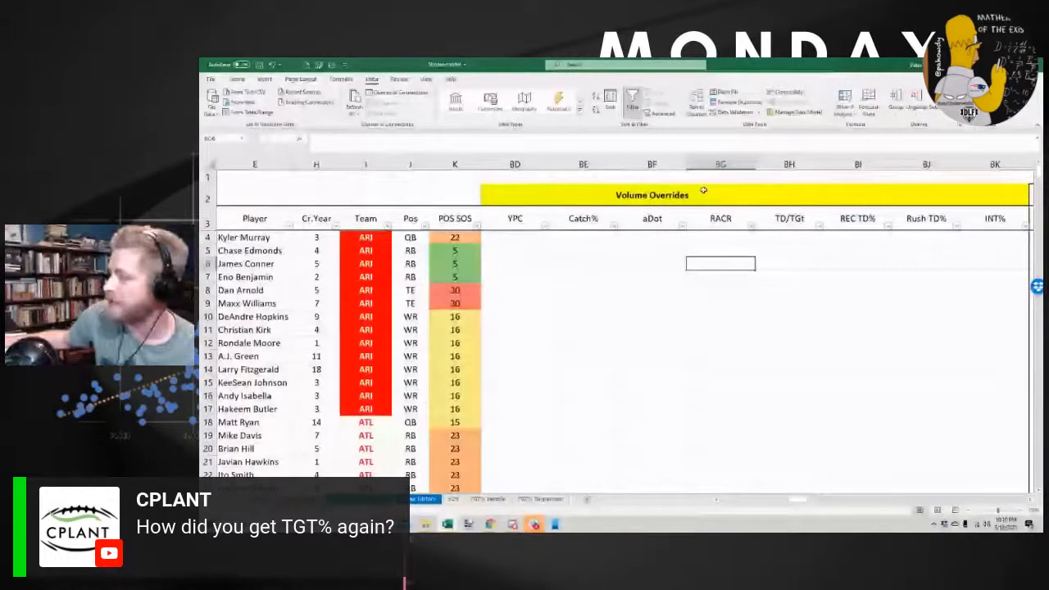
pyautogui.moveTo(799, 500); pyautogui.dragTo(810, 501)
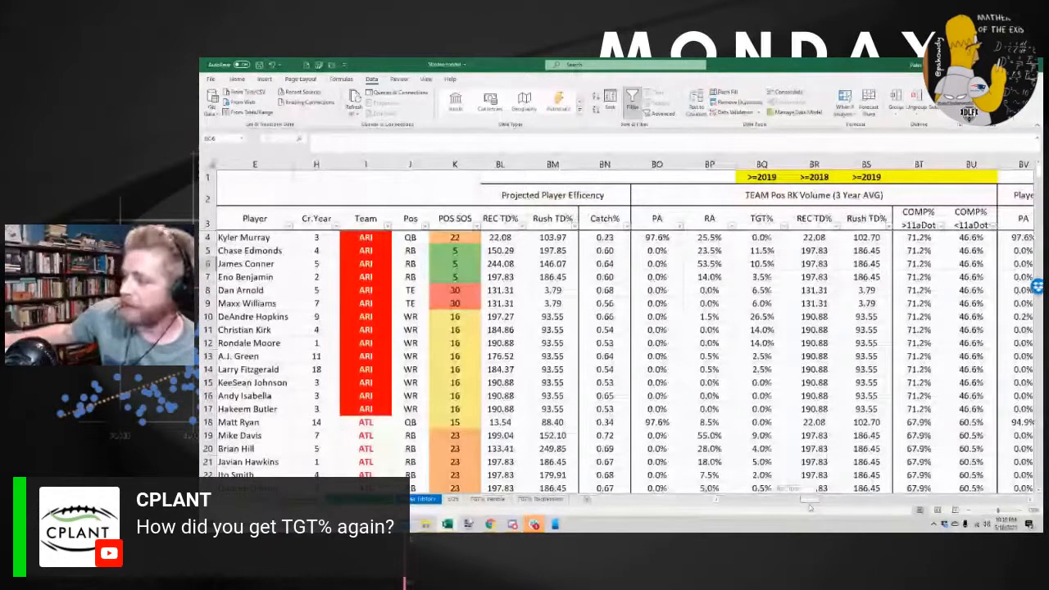
pyautogui.click(738, 199)
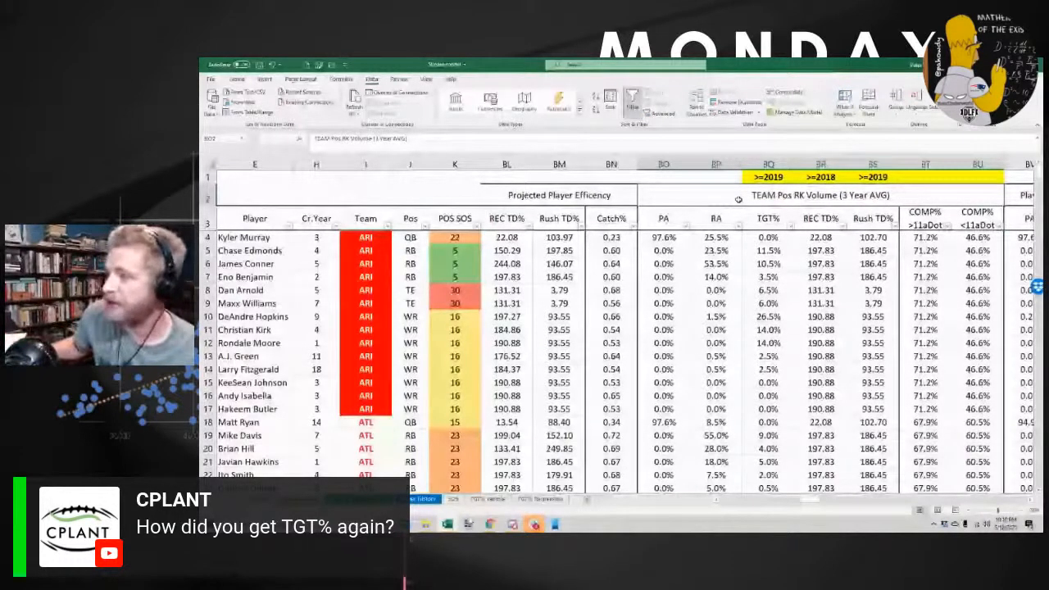
# Look over the INJ? cells P4:P17 and the Player Volume AVG/Regression columns in the Stream Model sheet
pyautogui.hotkey('ctrl', 'Home')
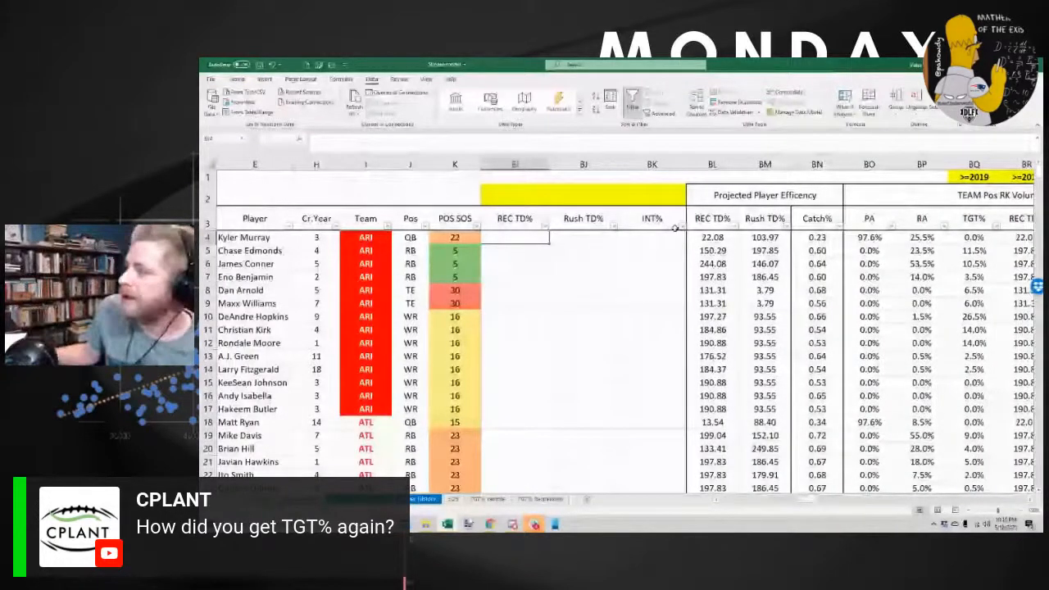
pyautogui.hotkey('ctrl', 'Up')
pyautogui.hotkey('ctrl', 'Left')
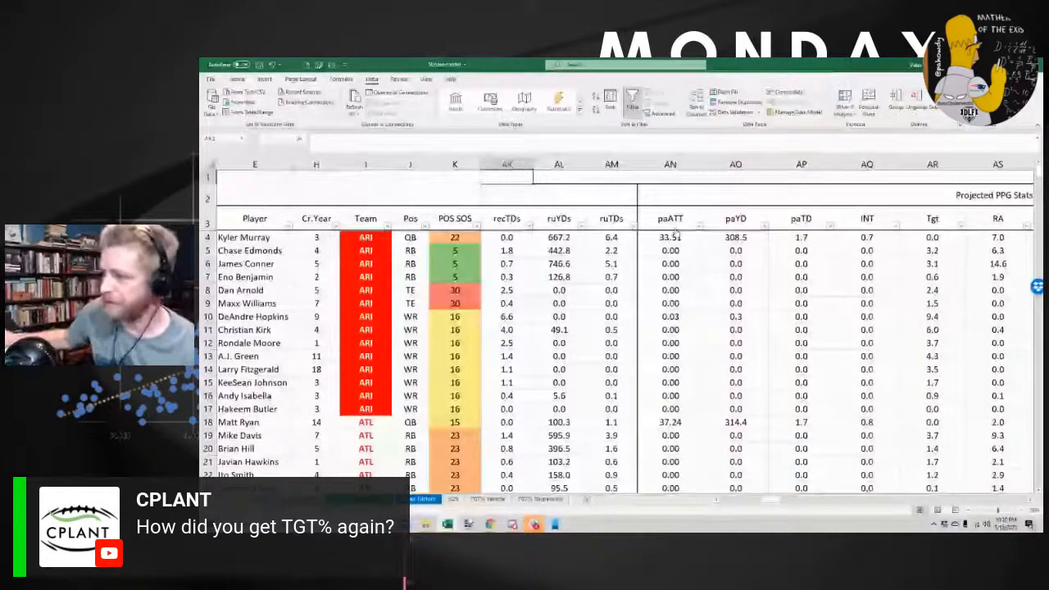
pyautogui.hotkey('ctrl', 'Down')
pyautogui.hotkey('ctrl', 'Left')
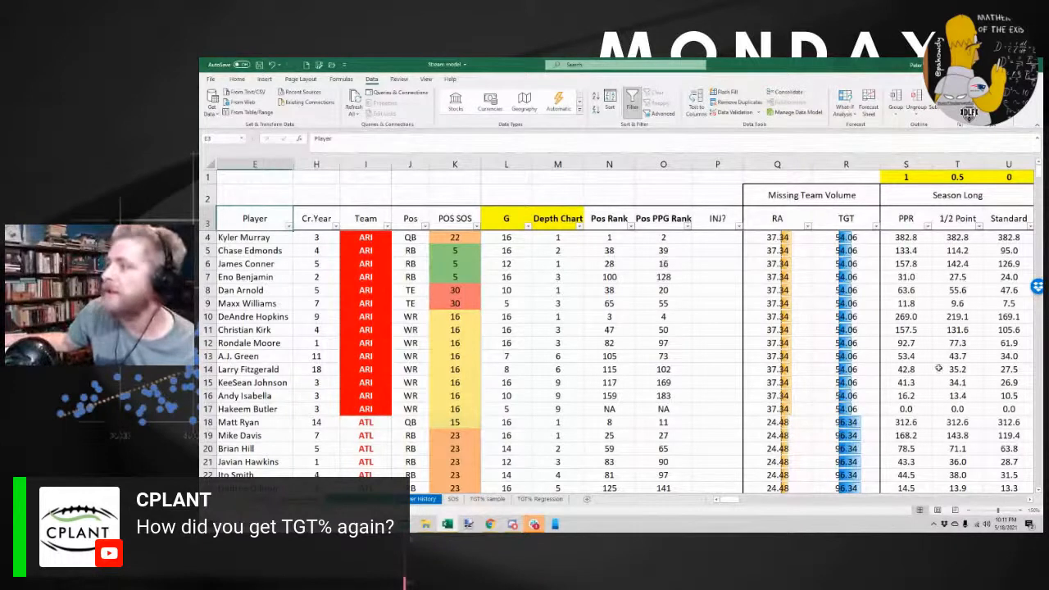
pyautogui.moveTo(718, 243); pyautogui.dragTo(704, 417)
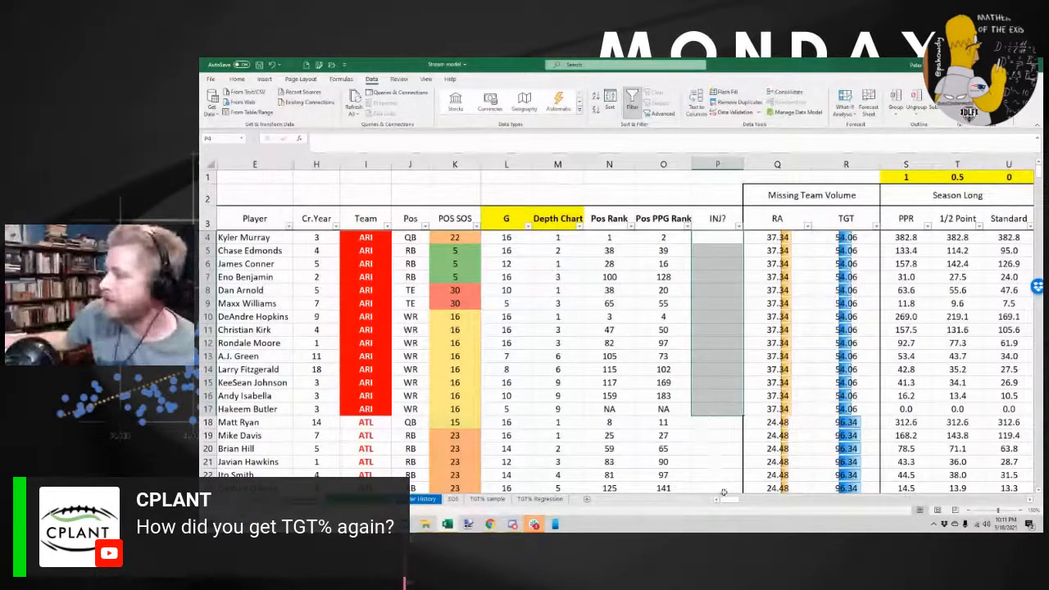
pyautogui.moveTo(727, 505); pyautogui.dragTo(816, 505)
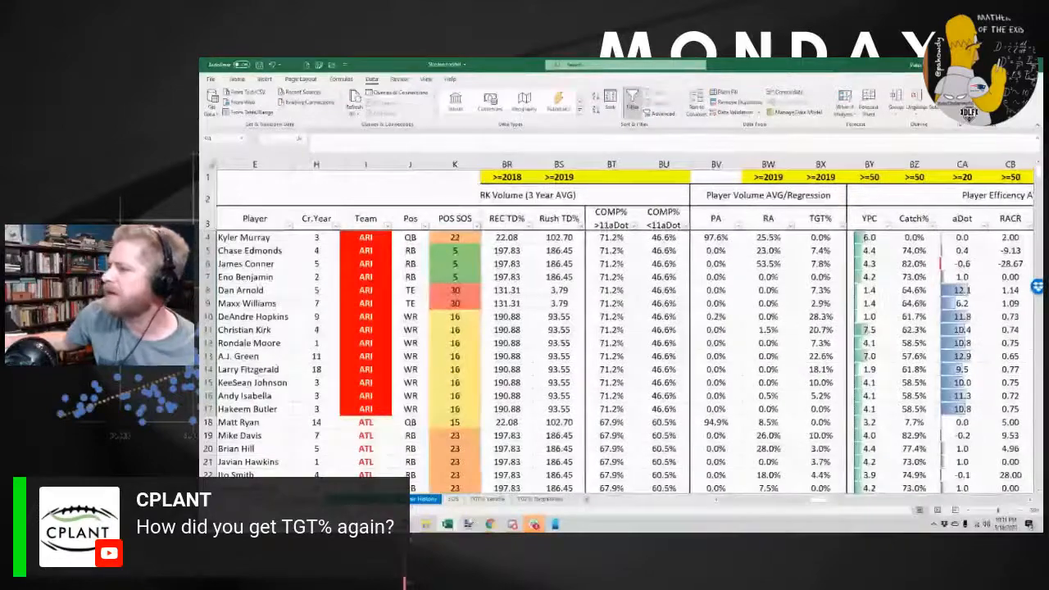
# Save the workbook as upload in the Downloads folder as an Excel Workbook, replacing the existing file
pyautogui.click(421, 500)
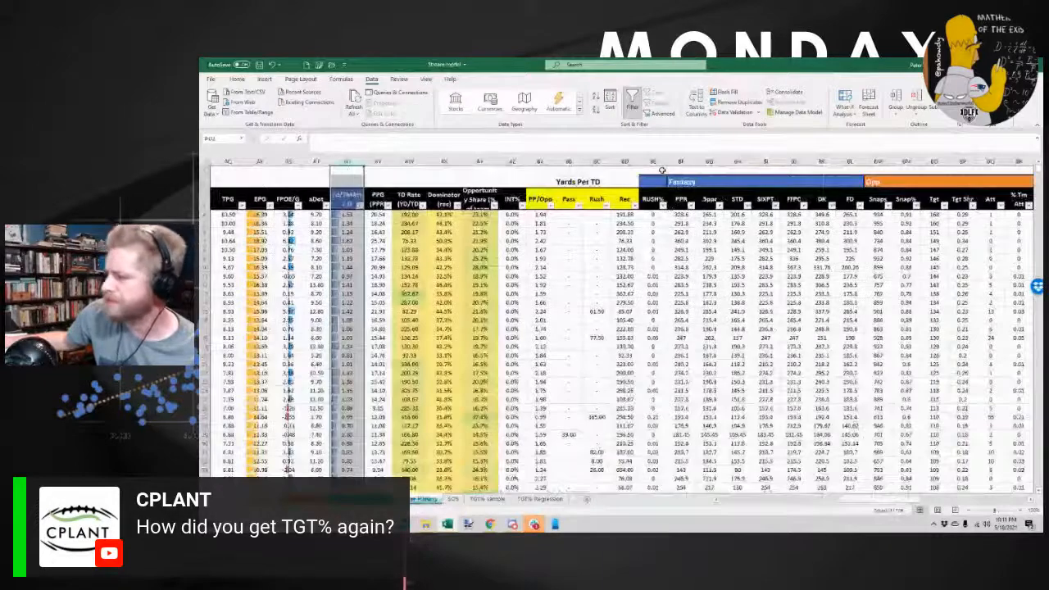
pyautogui.moveTo(894, 502); pyautogui.dragTo(738, 515)
pyautogui.click(321, 66)
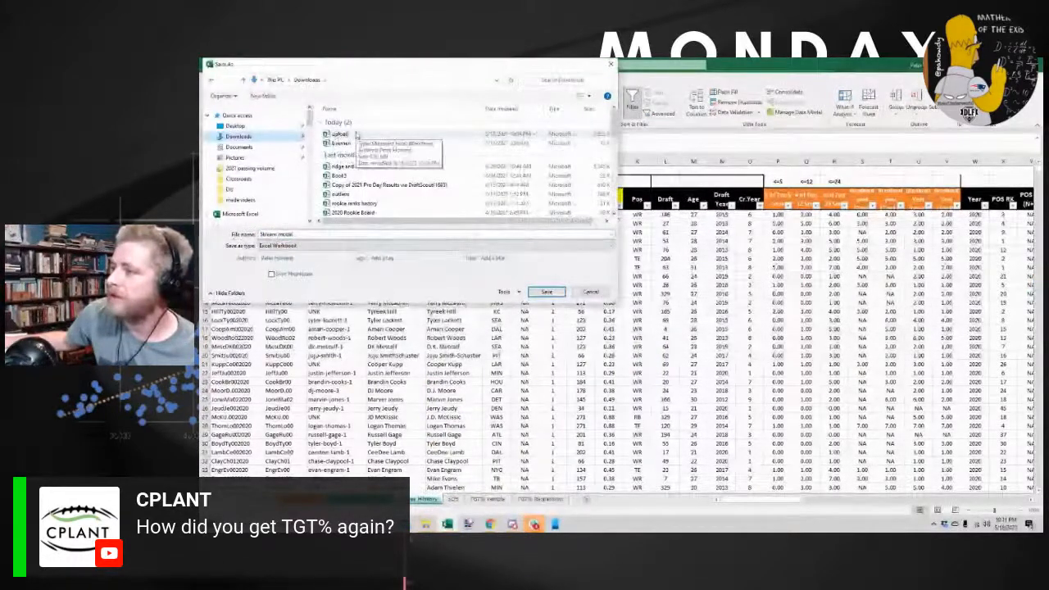
pyautogui.click(357, 134)
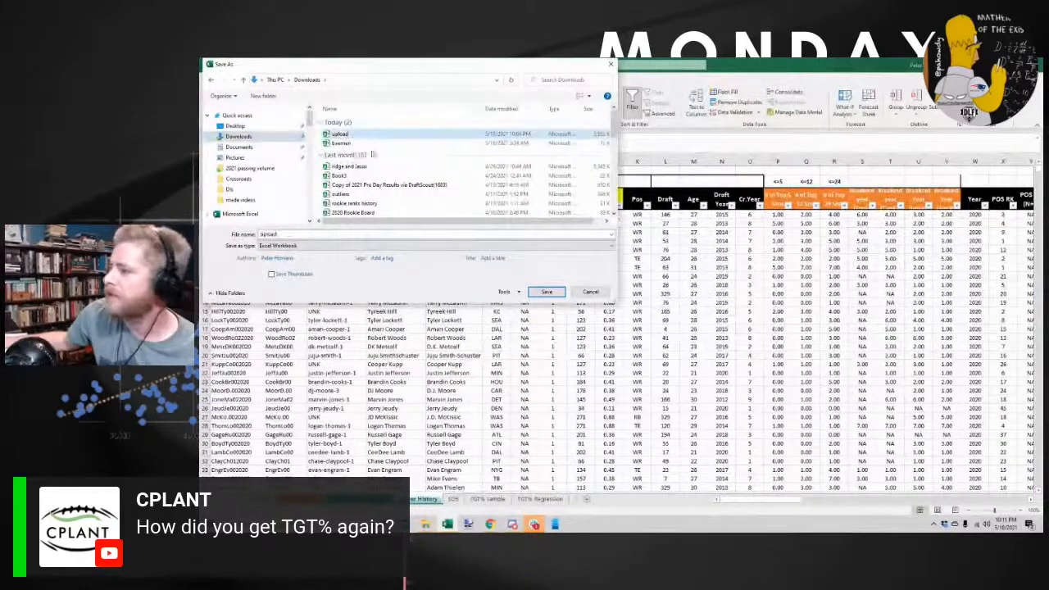
pyautogui.click(549, 293)
pyautogui.click(640, 292)
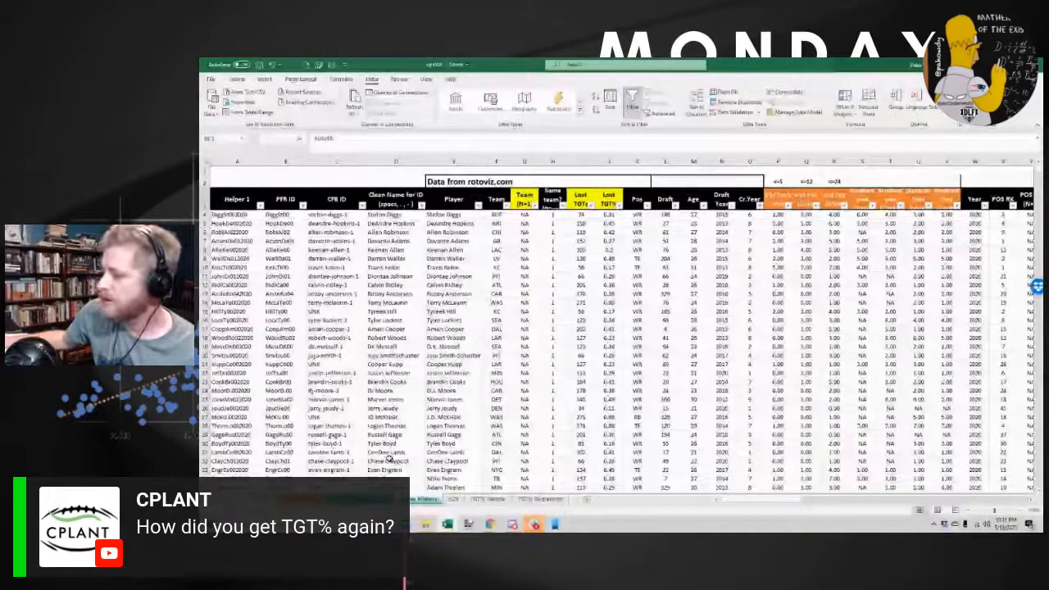
# Unhide the AVGs sheet from the workbook's hidden sheets, select all its cells, and hide it again
pyautogui.hotkey('ctrl', 'a')
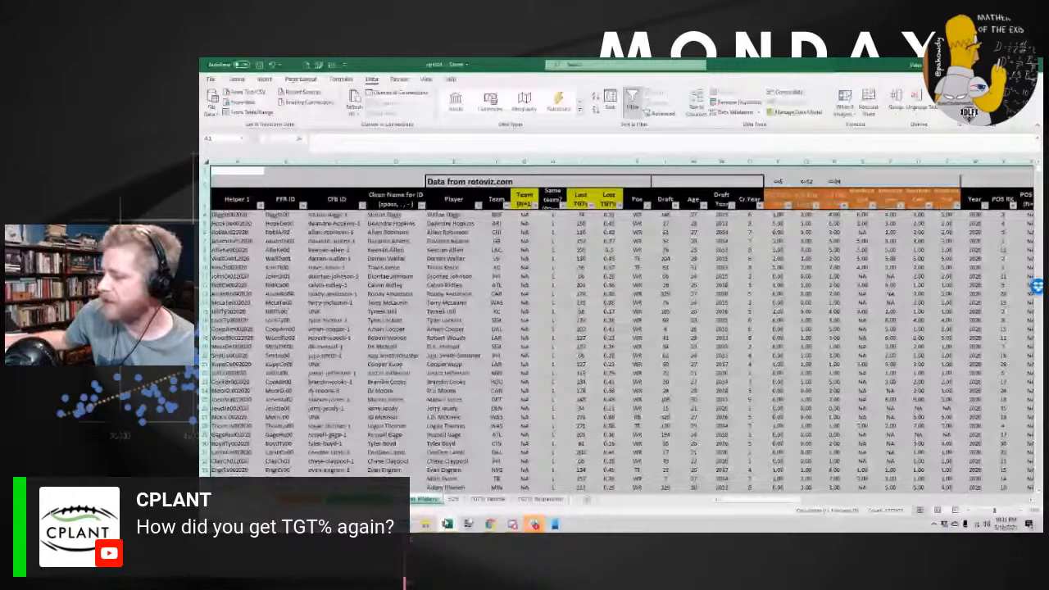
pyautogui.rightClick(534, 500)
pyautogui.click(551, 481)
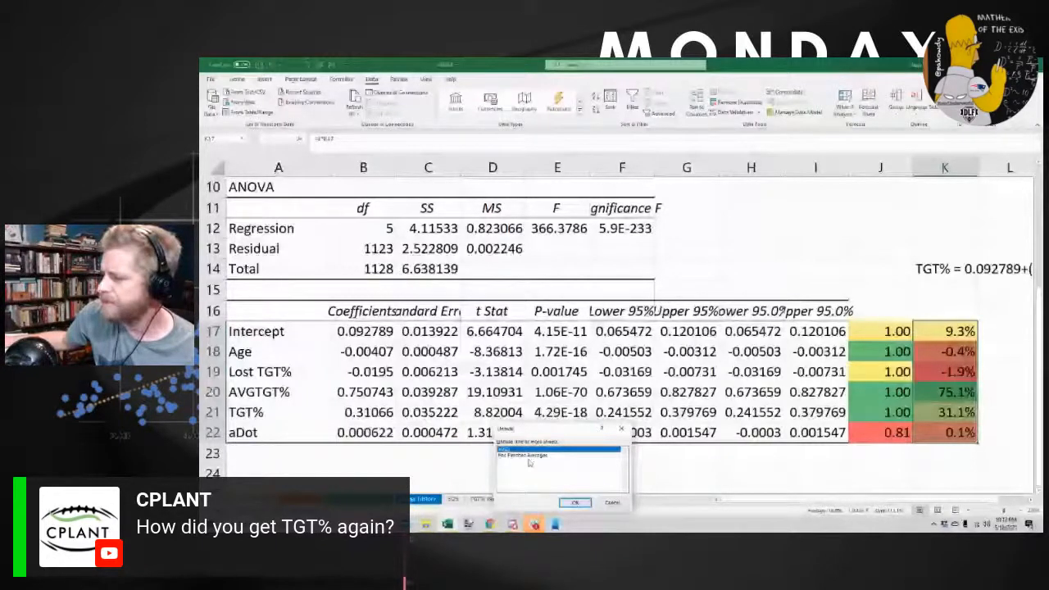
pyautogui.doubleClick(525, 450)
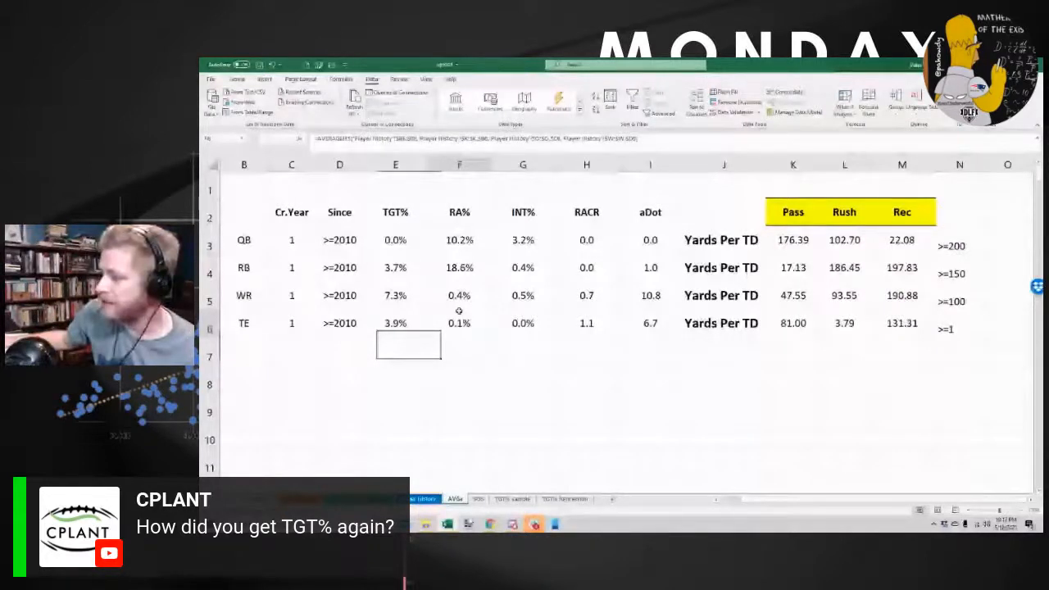
pyautogui.rightClick(456, 498)
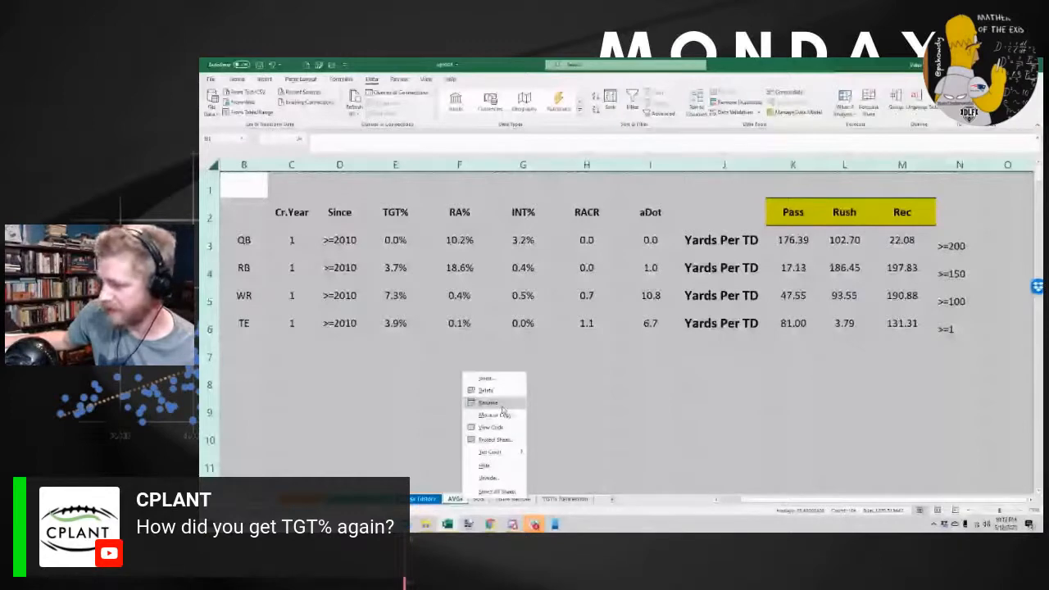
pyautogui.click(484, 465)
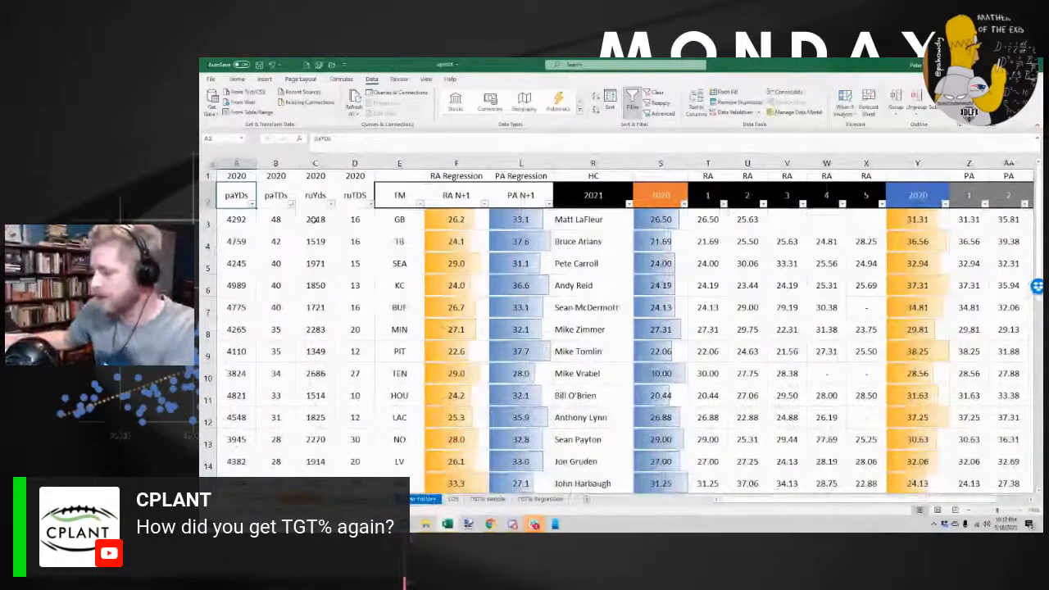
# Replace the formulas in the 2020 paYDs, paTDs, ruYds and ruTDS columns A:D with their values, from row 3 down
pyautogui.click(211, 164)
pyautogui.click(523, 291)
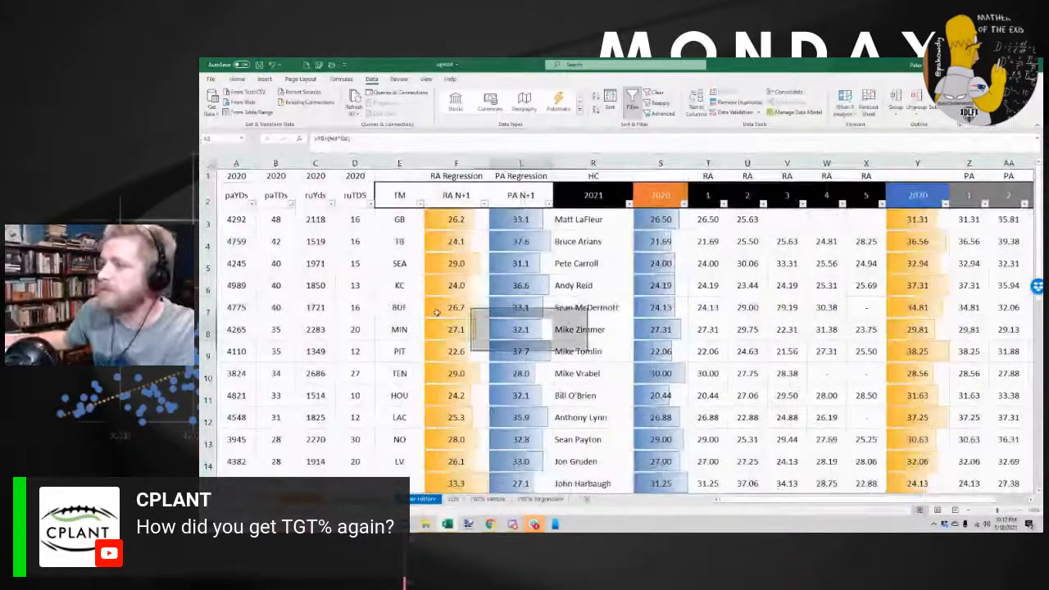
pyautogui.moveTo(276, 220); pyautogui.dragTo(332, 223)
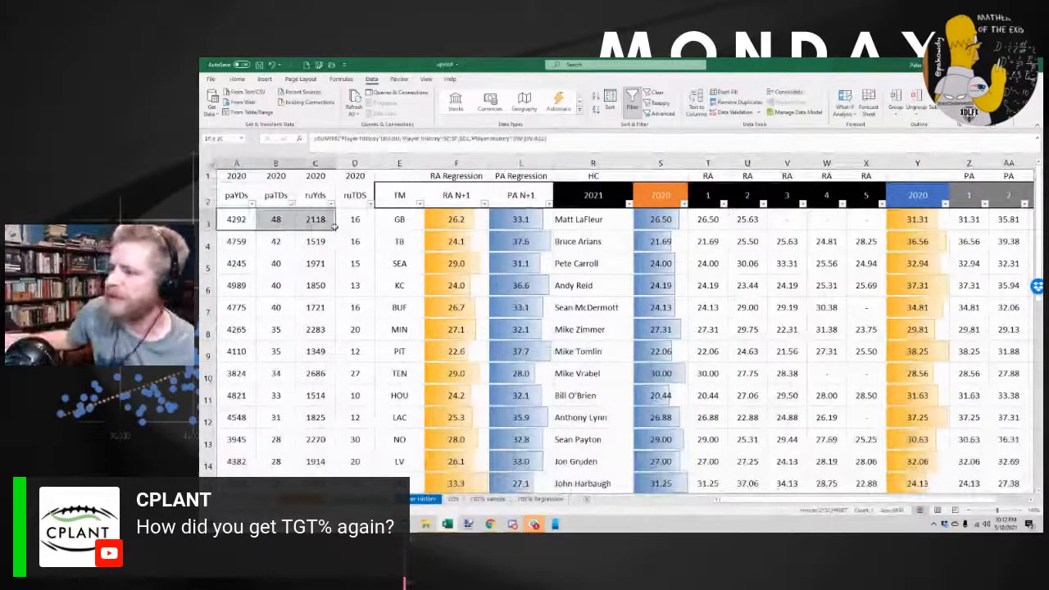
pyautogui.moveTo(334, 228); pyautogui.dragTo(354, 223)
pyautogui.hotkey('ctrl', 'shift', 'Down')
pyautogui.hotkey('ctrl', 'c')
pyautogui.hotkey('ctrl', 'alt', 'v')
pyautogui.press('v')
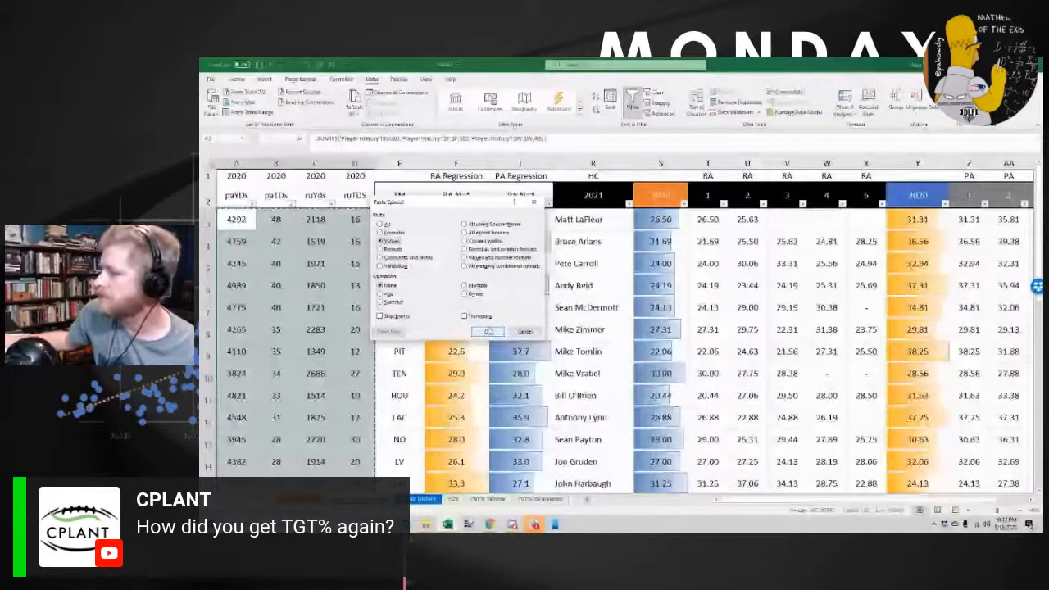
pyautogui.click(489, 332)
# Delete all columns after RUSH% in the Player History sheet, from the Fantasy block onward
pyautogui.hotkey('ctrl', 'pageup')
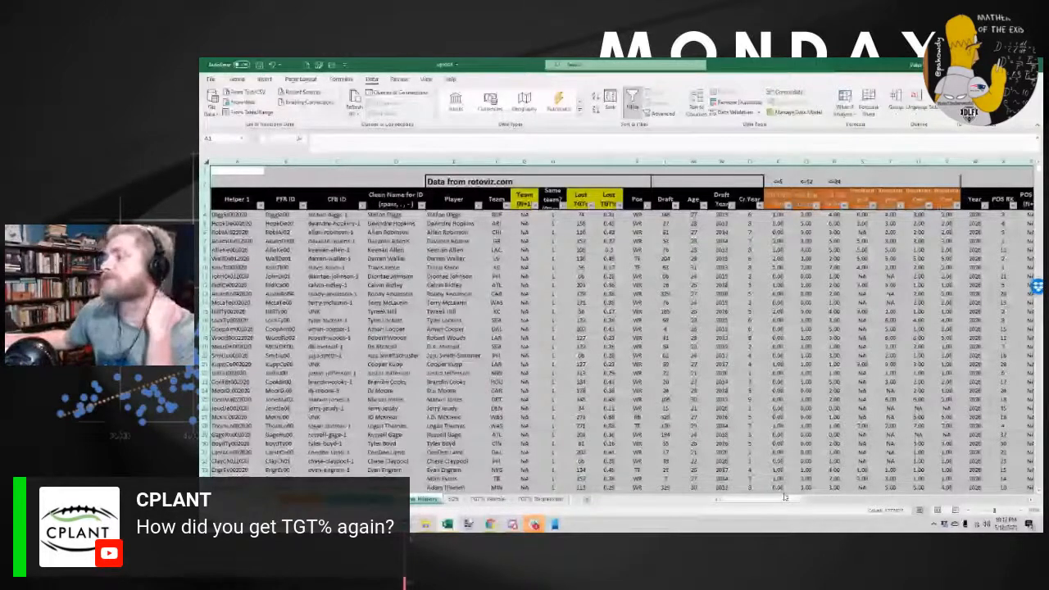
pyautogui.hotkey('ctrl', 'shift', 'Right')
pyautogui.rightClick(712, 162)
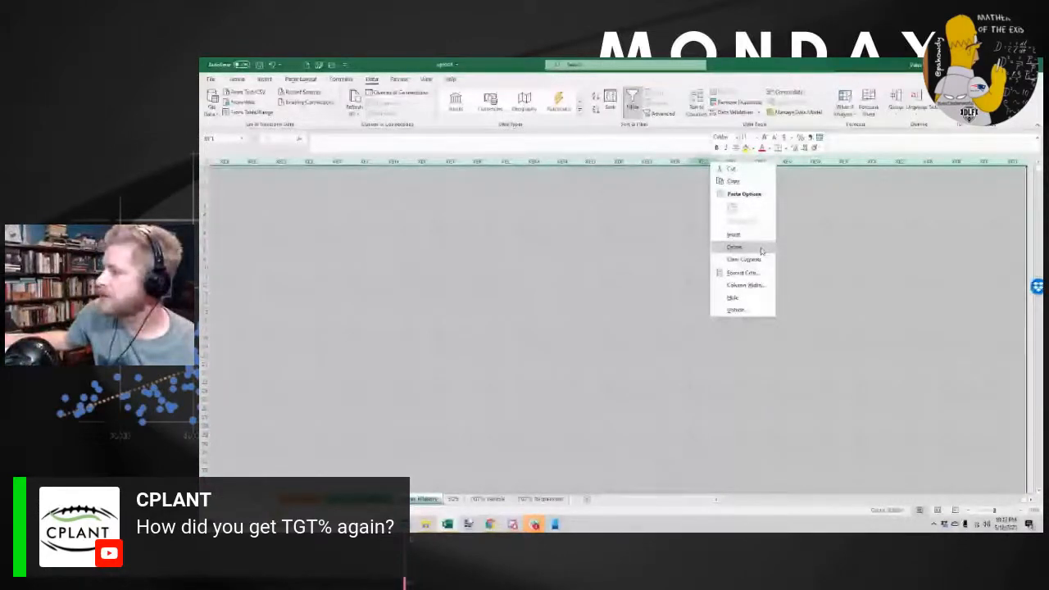
pyautogui.click(762, 250)
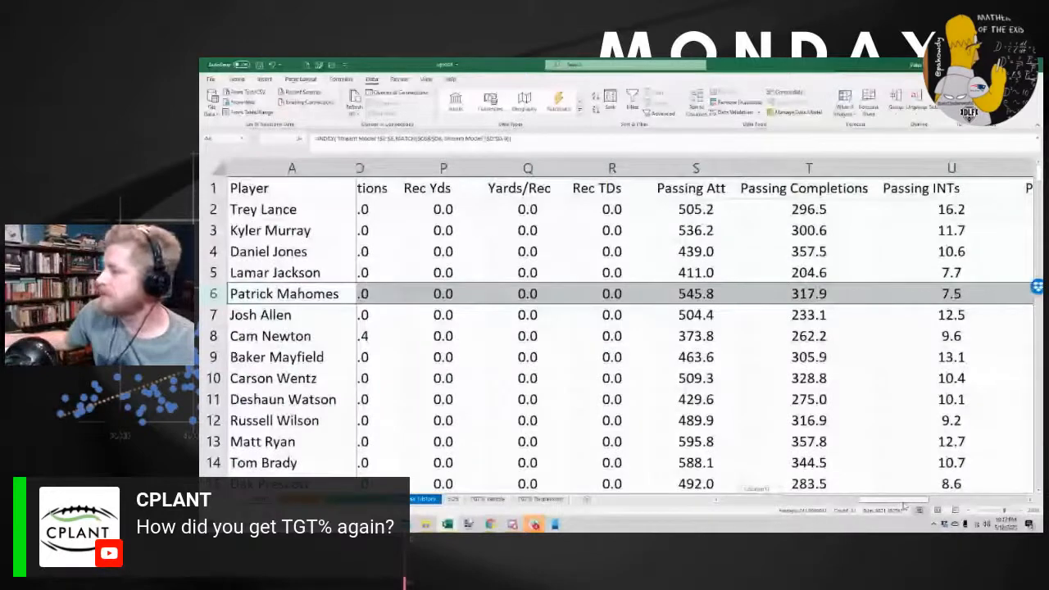
# Check the player projections sheet's passing columns and the Stream Model sheet's Player Volume and Efficency AVG/Regression columns
pyautogui.moveTo(904, 506); pyautogui.dragTo(1001, 506)
pyautogui.scroll(-9, 710, 272)
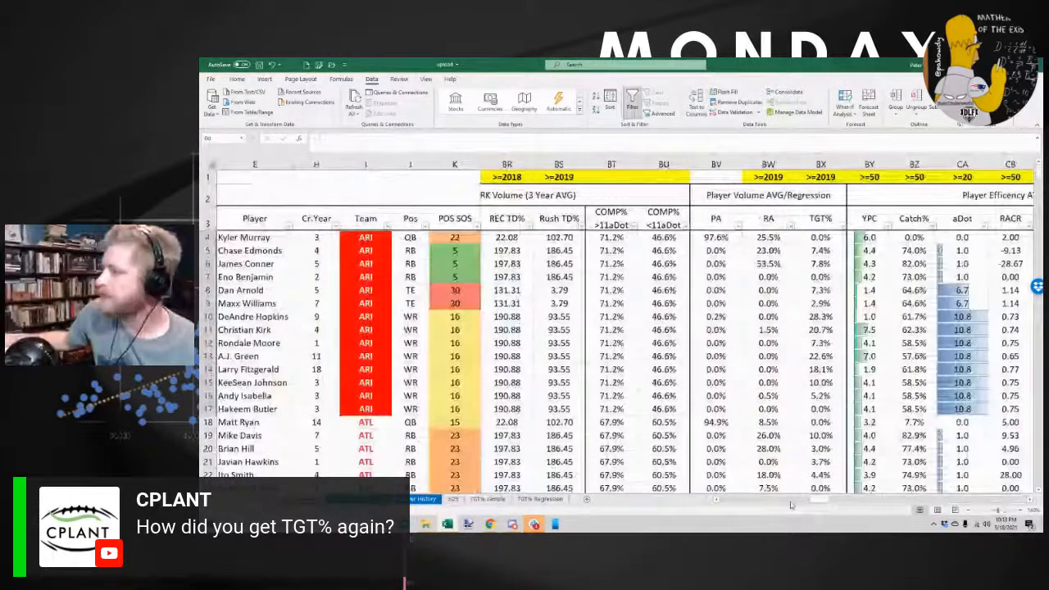
pyautogui.moveTo(787, 505); pyautogui.dragTo(819, 508)
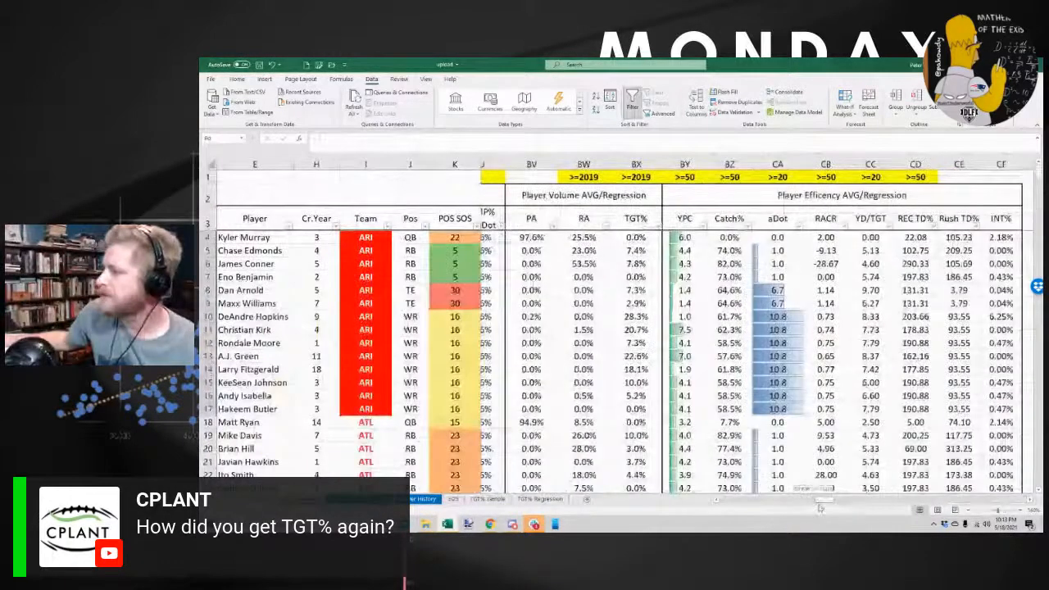
pyautogui.moveTo(820, 508); pyautogui.dragTo(808, 502)
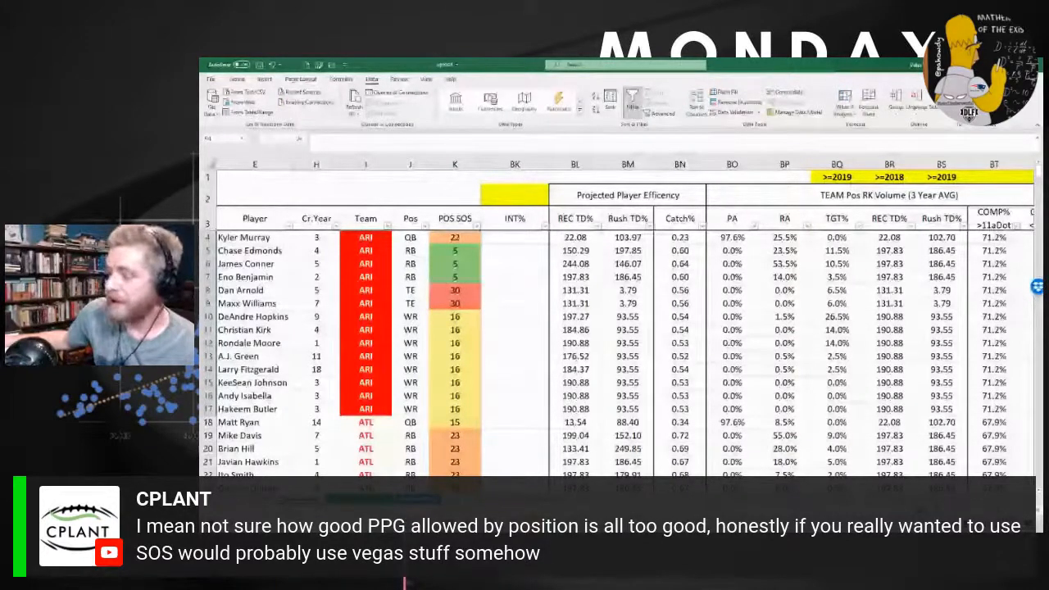
# Increase the height of header rows 1 and 2 in the SOS sheet and select the PPR Points Against header
pyautogui.click(418, 500)
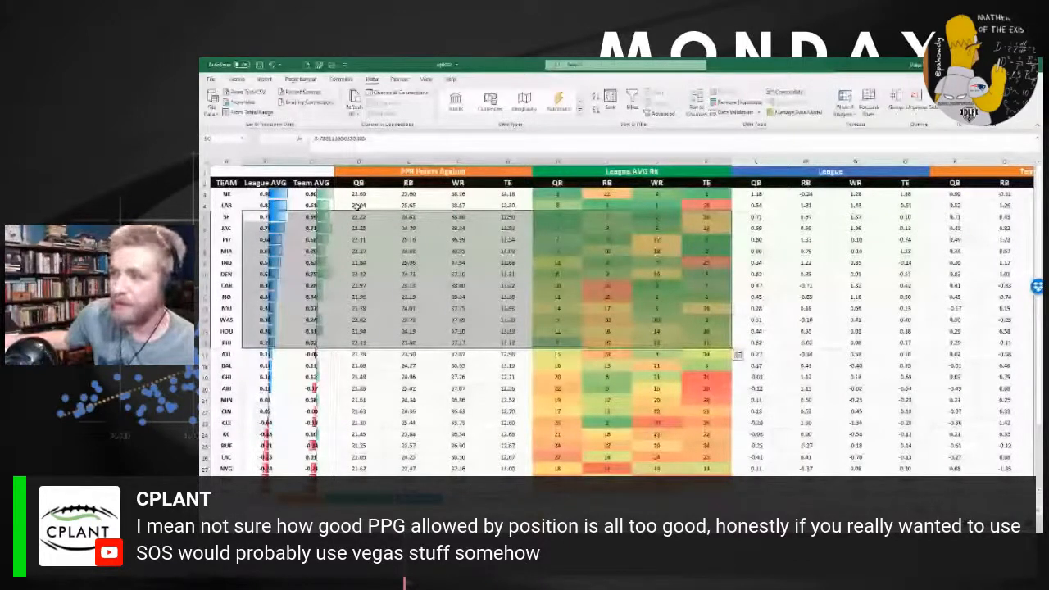
pyautogui.hotkey('ctrl', 'Home')
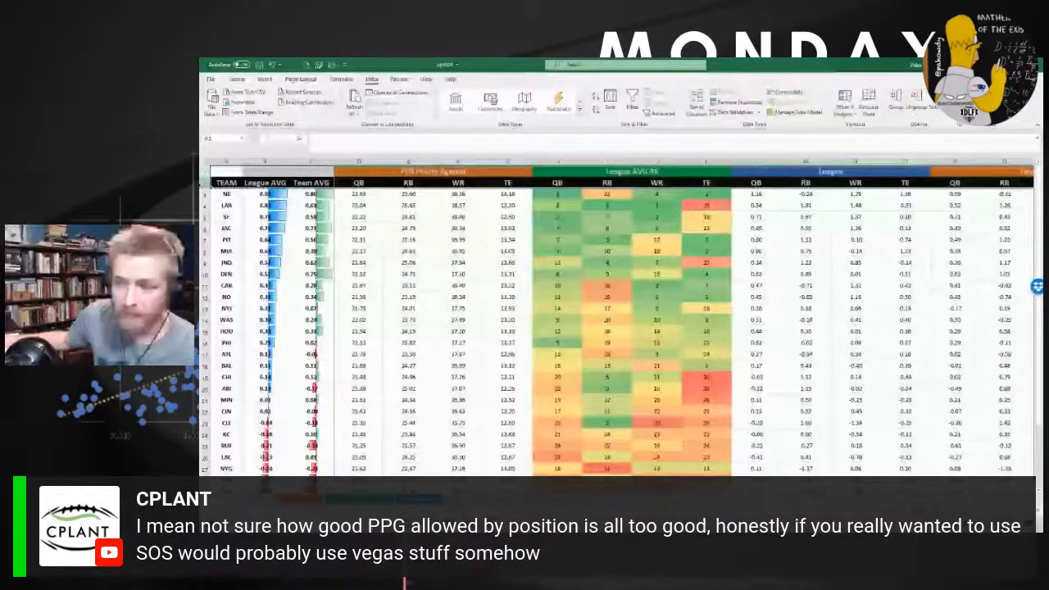
pyautogui.moveTo(204, 189); pyautogui.dragTo(204, 197)
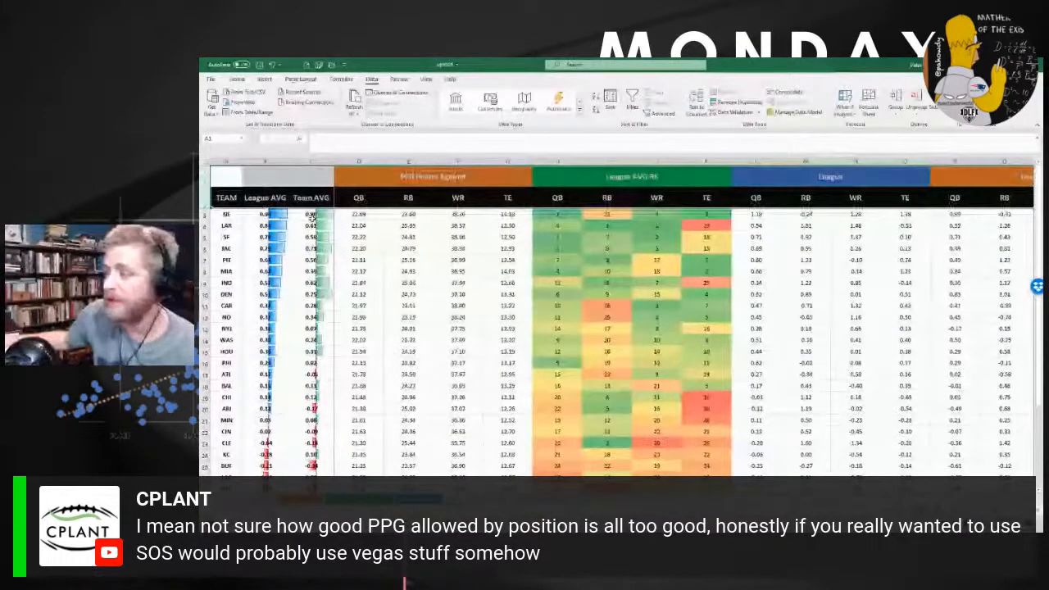
pyautogui.click(412, 187)
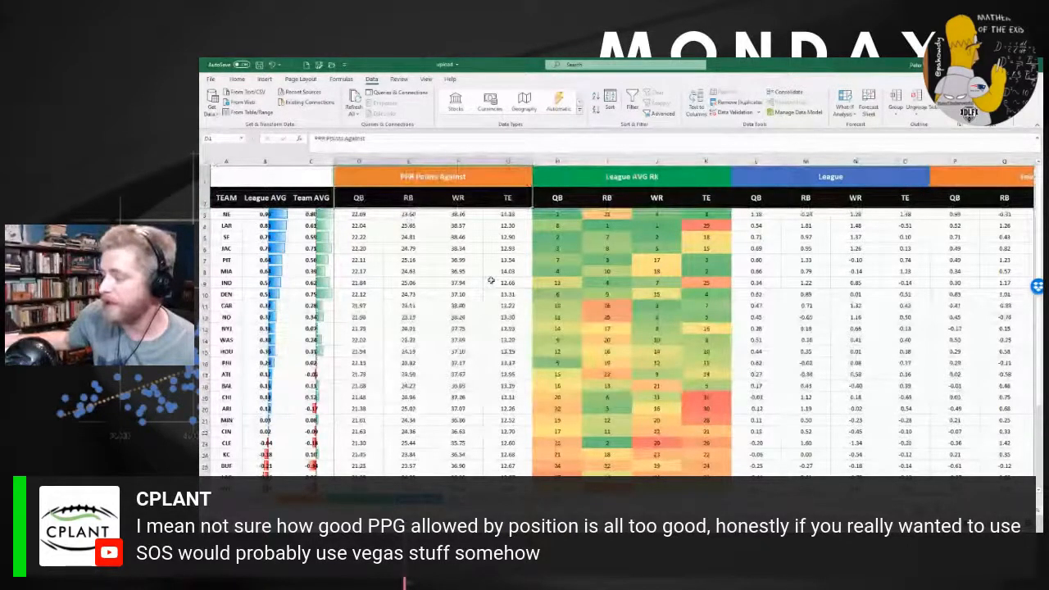
# Delete the CFB ID and Clean Name for ID columns C:D from the Player History sheet
pyautogui.hotkey('ctrl', 'pagedown')
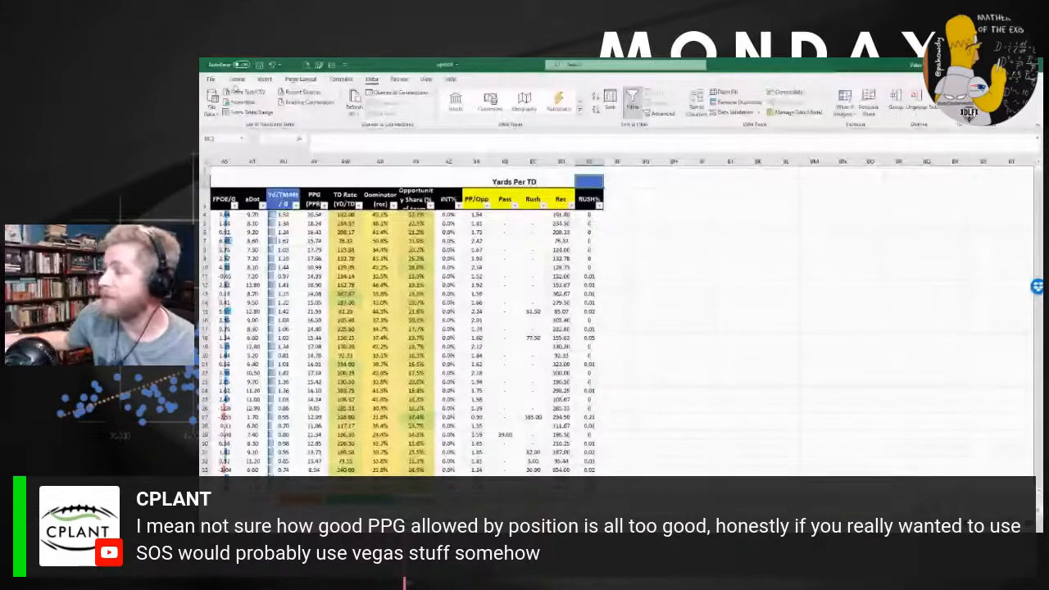
pyautogui.click(236, 80)
pyautogui.click(798, 223)
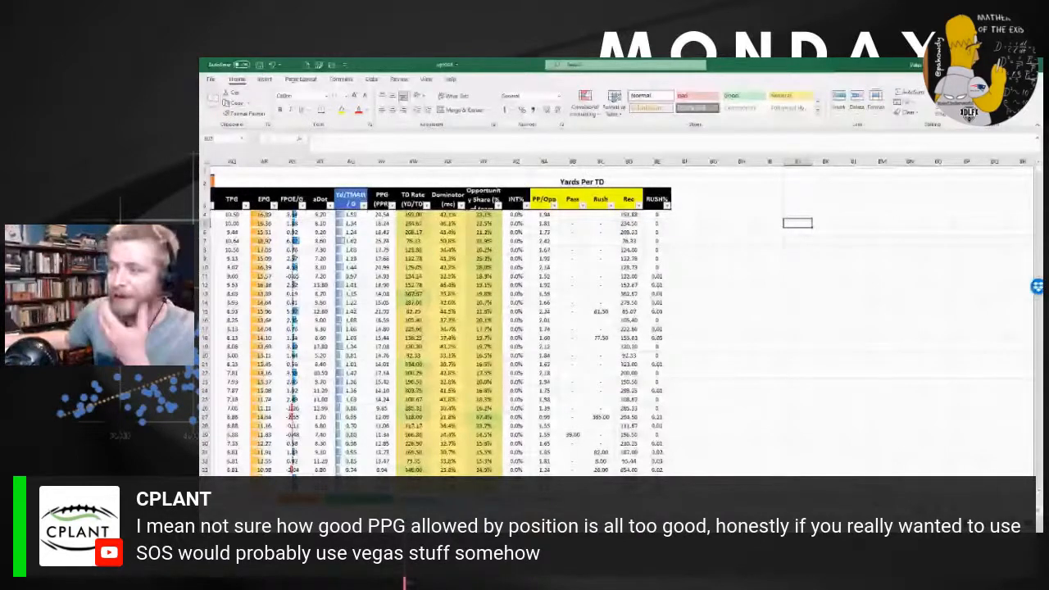
pyautogui.hotkey('ctrl', 'Home')
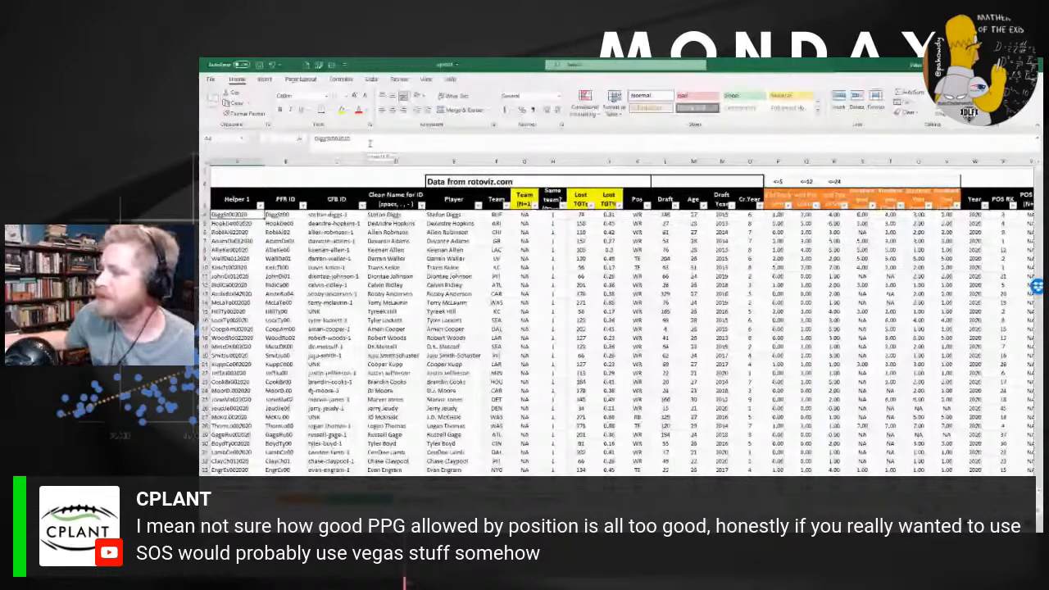
pyautogui.moveTo(337, 161); pyautogui.dragTo(401, 161)
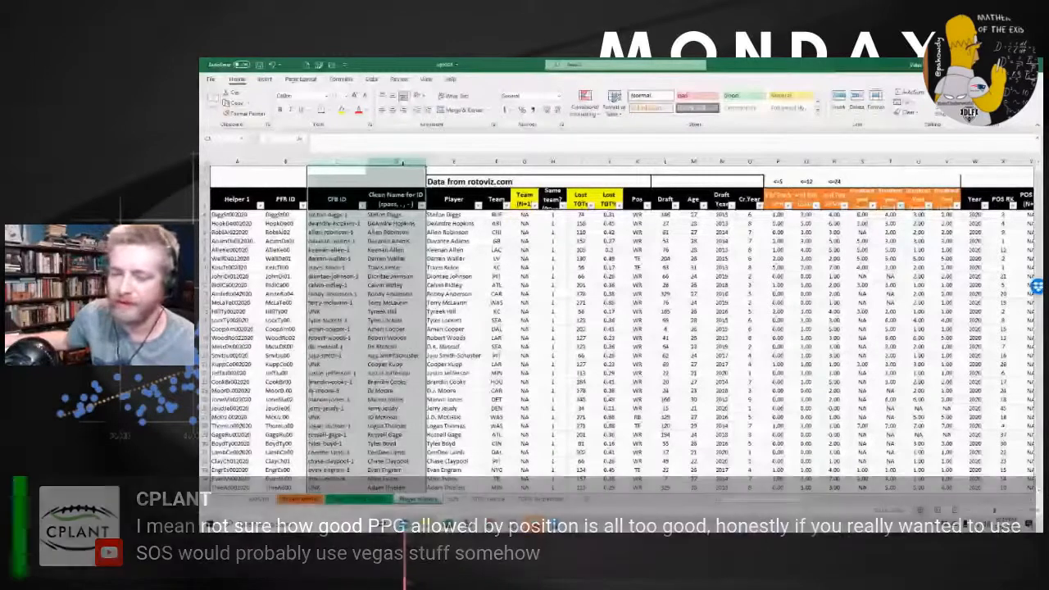
# Look through the Stream Model, RA/PA regression and Player History sheets, and select the Player cells C3:C9 in Player History
pyautogui.click(301, 499)
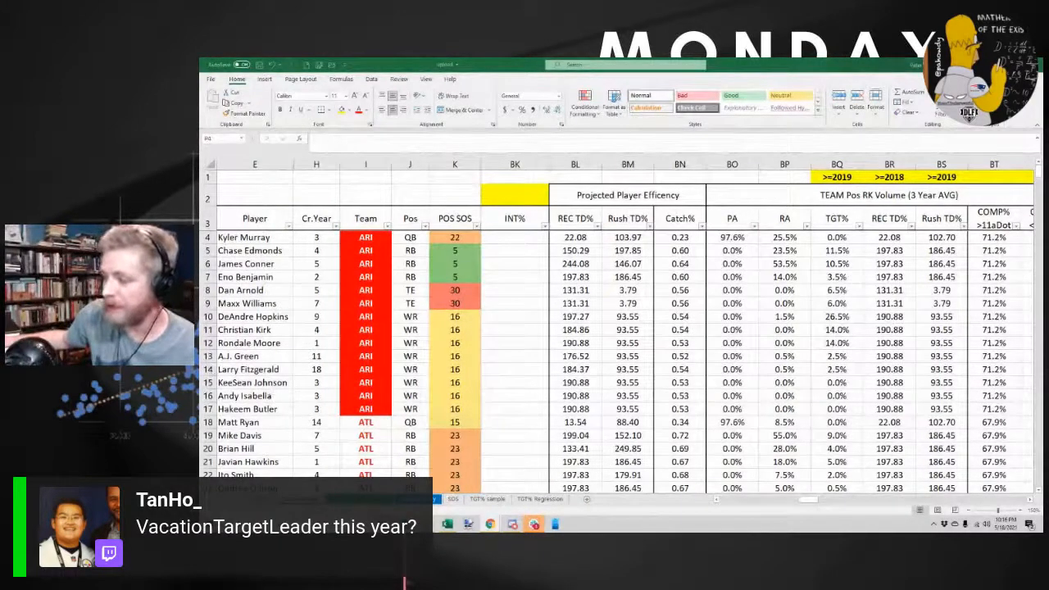
pyautogui.click(360, 499)
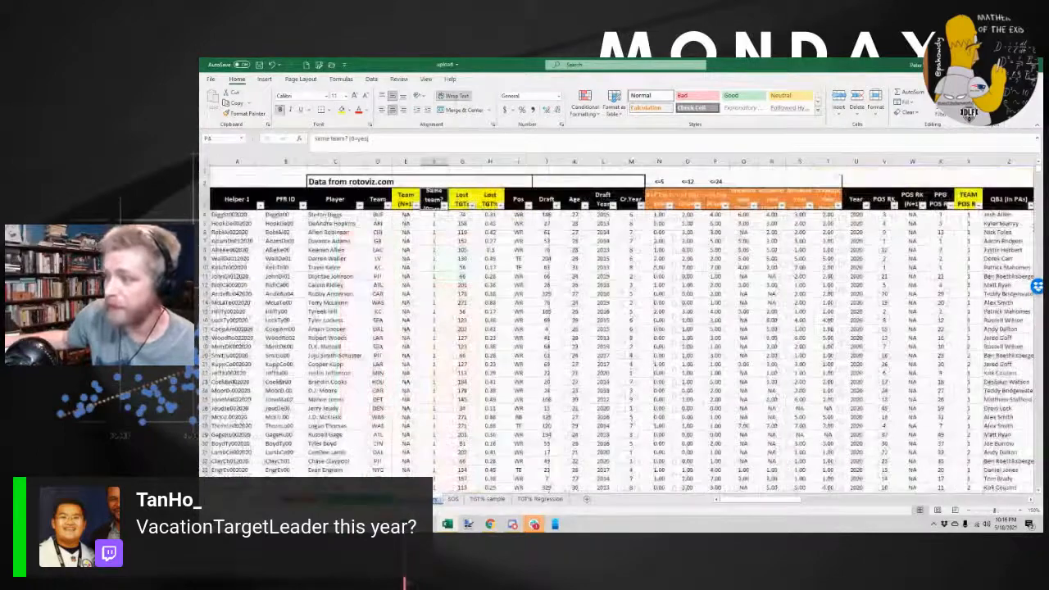
pyautogui.click(422, 499)
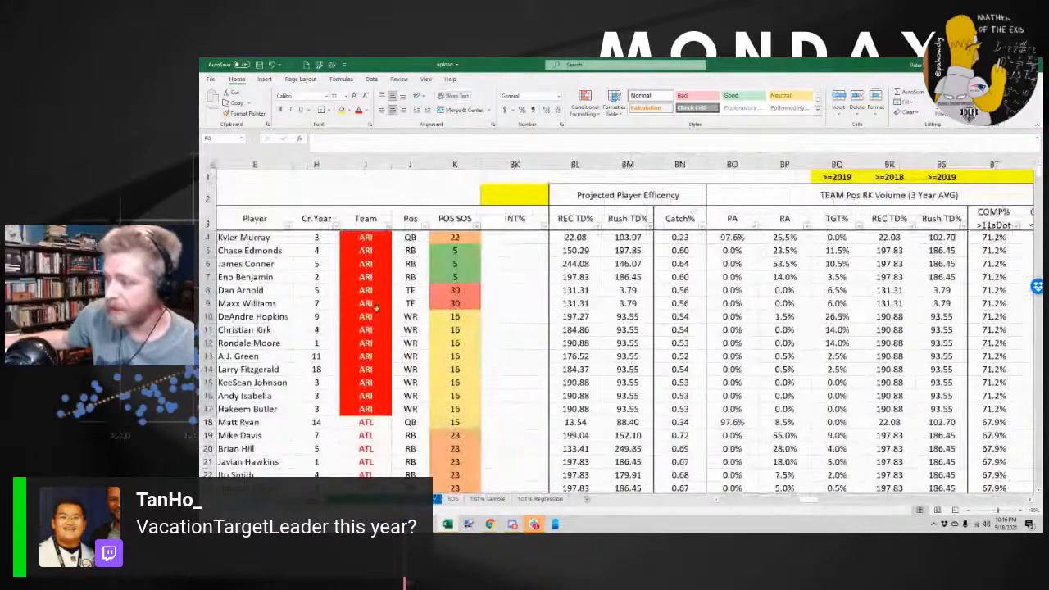
pyautogui.hotkey('ctrl', 'pageup')
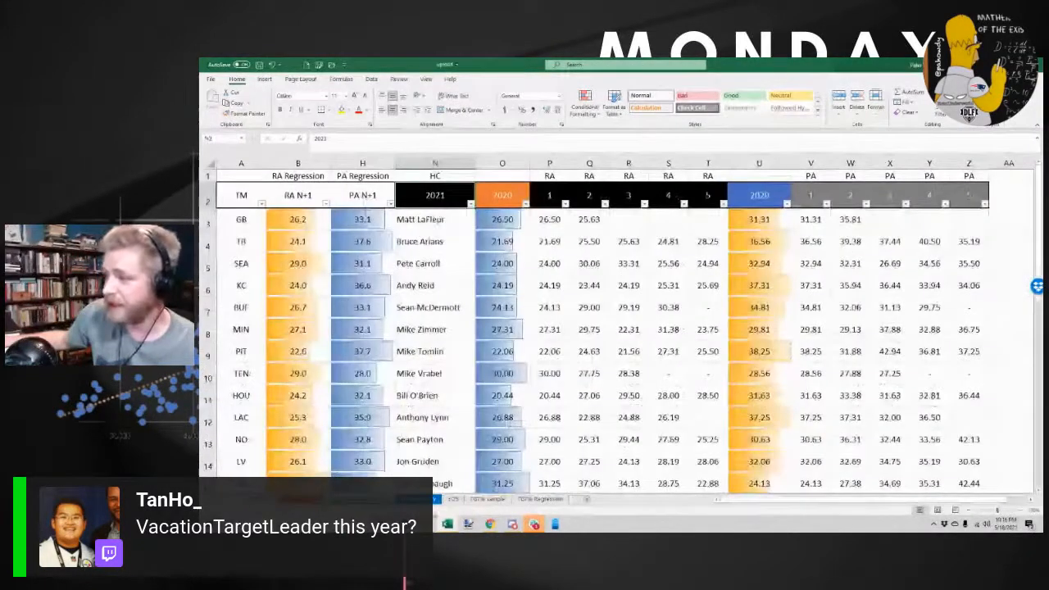
pyautogui.hotkey('ctrl', 'pageup')
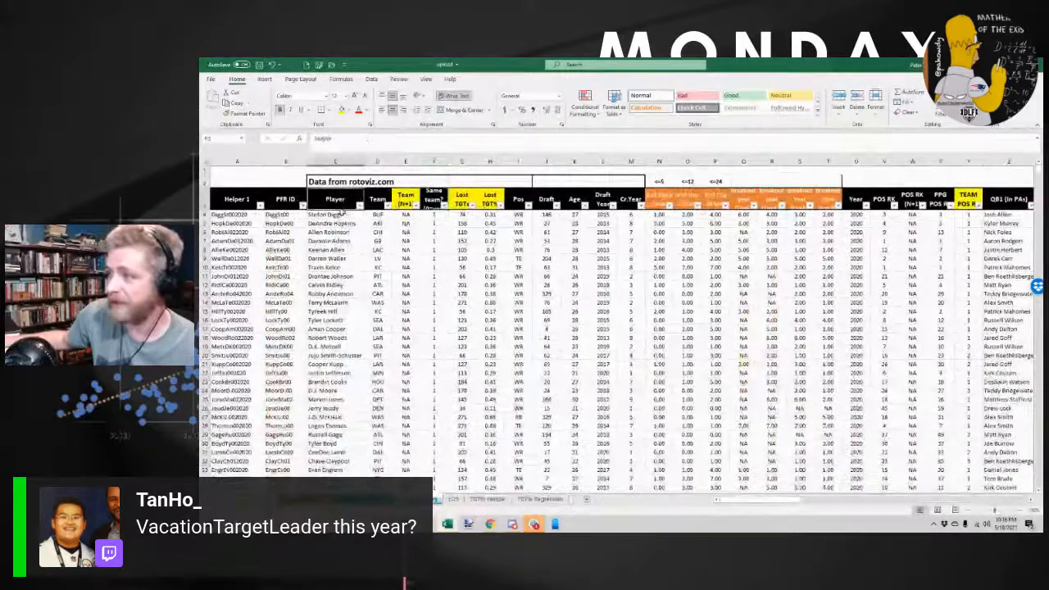
pyautogui.moveTo(344, 200); pyautogui.dragTo(360, 259)
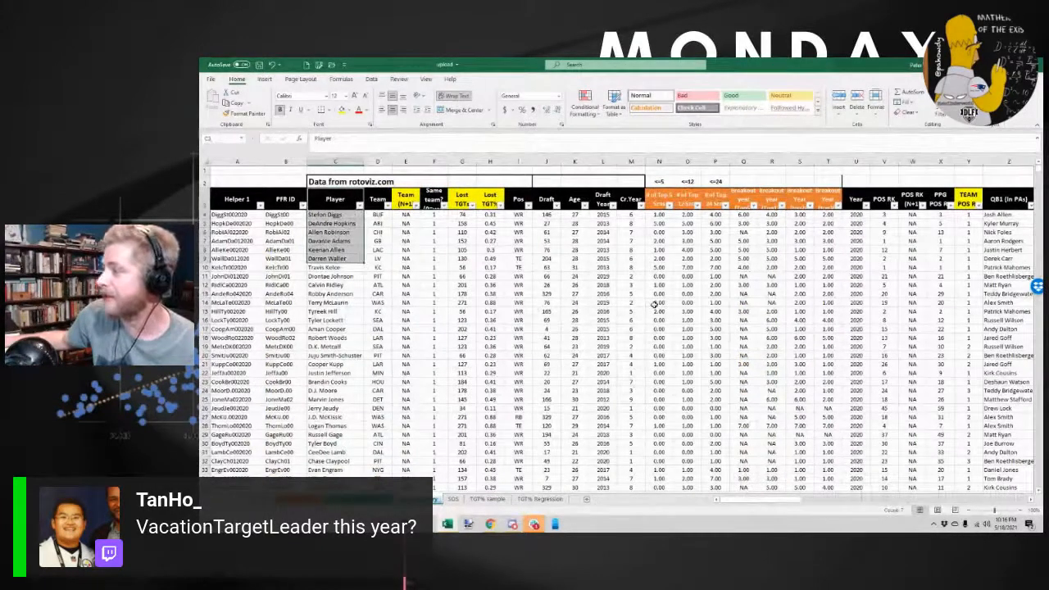
pyautogui.moveTo(783, 502)
pyautogui.mouseDown()
pyautogui.moveTo(852, 503)
pyautogui.moveTo(766, 501)
pyautogui.mouseUp()
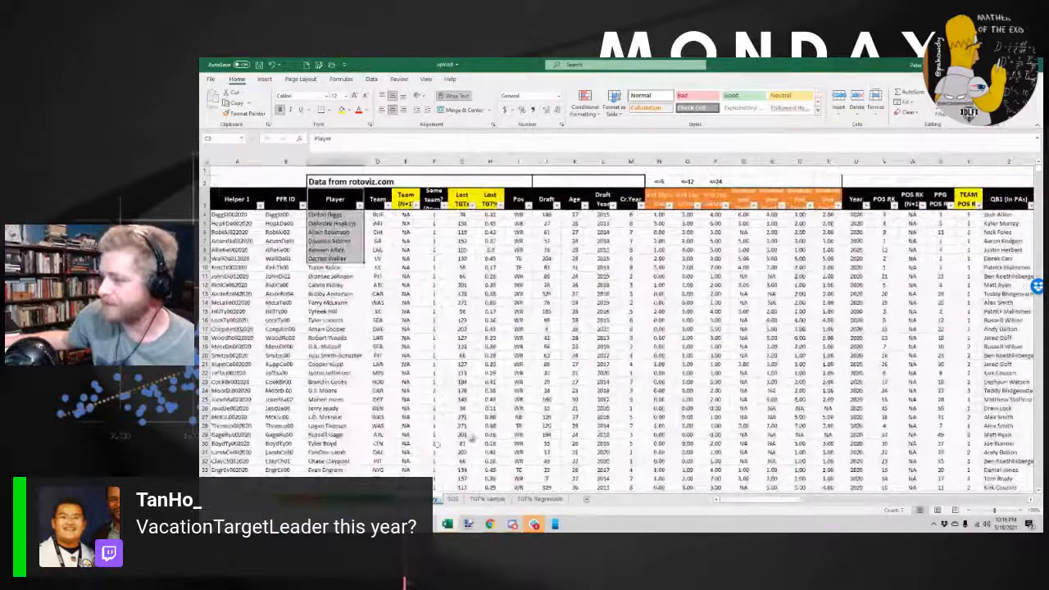
# Delete the TGT% sample and TGT% Regression sheets from the workbook
pyautogui.click(453, 499)
pyautogui.rightClick(454, 500)
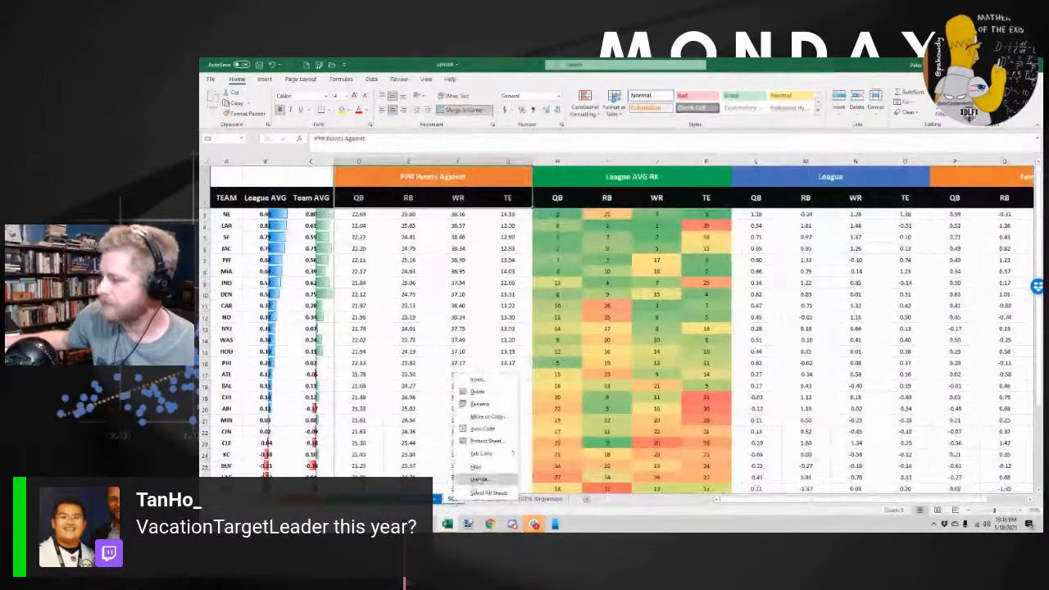
pyautogui.click(495, 503)
pyautogui.rightClick(494, 504)
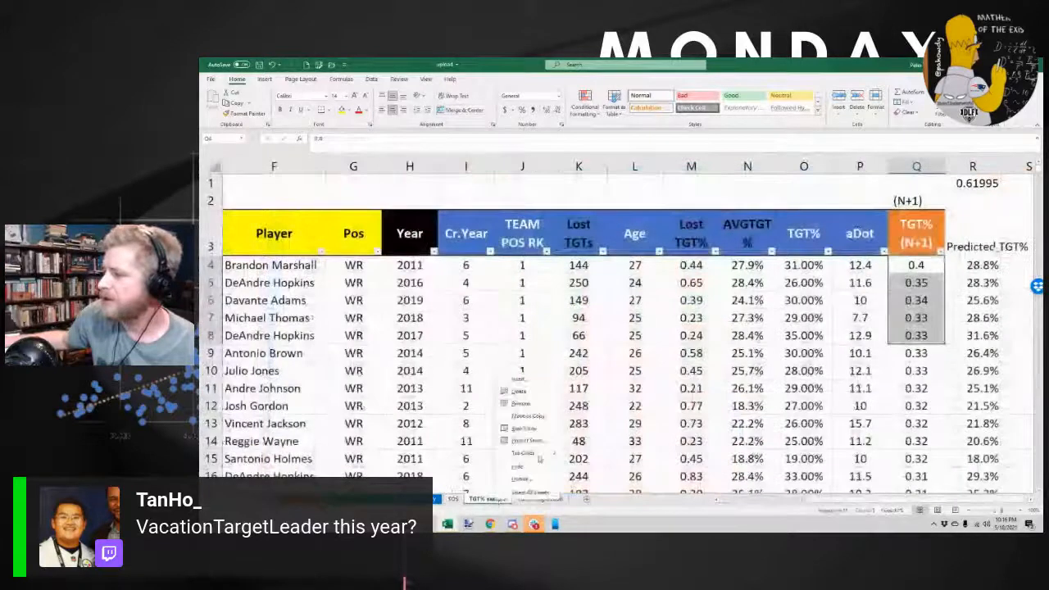
pyautogui.click(531, 396)
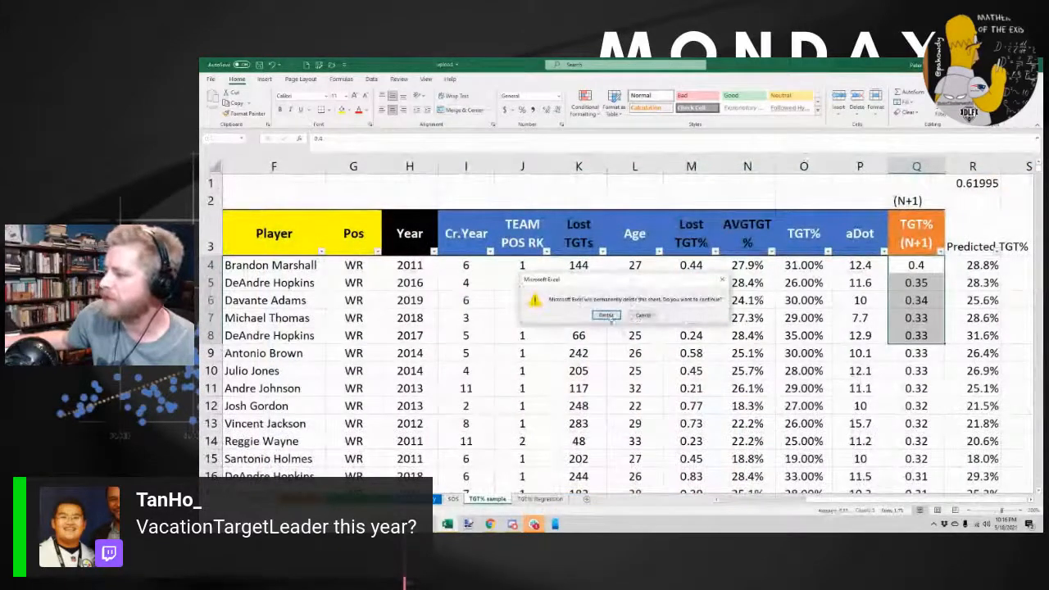
pyautogui.press('Escape')
pyautogui.rightClick(498, 501)
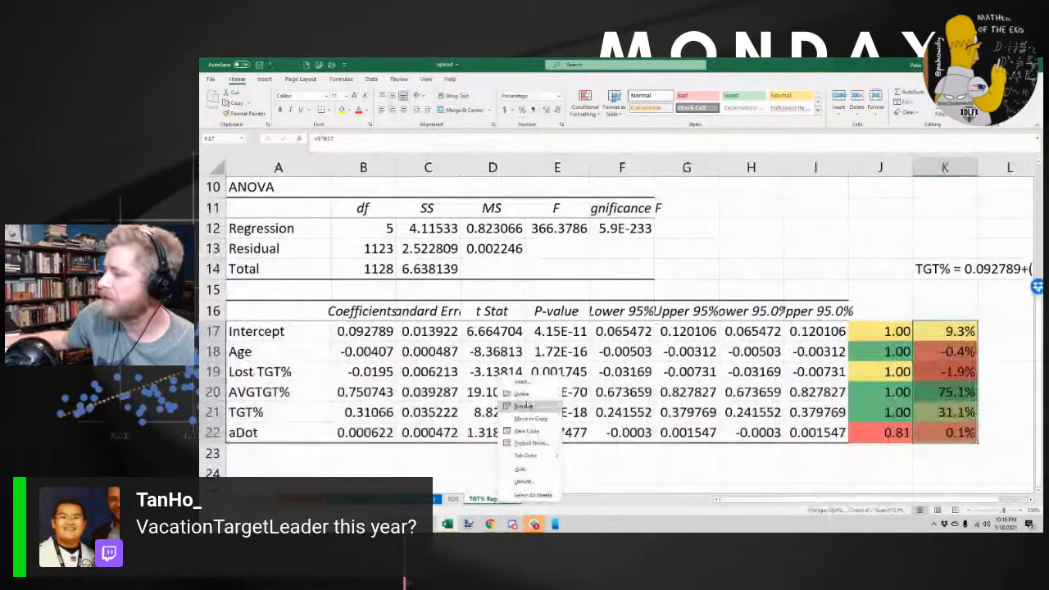
pyautogui.click(528, 407)
pyautogui.click(605, 315)
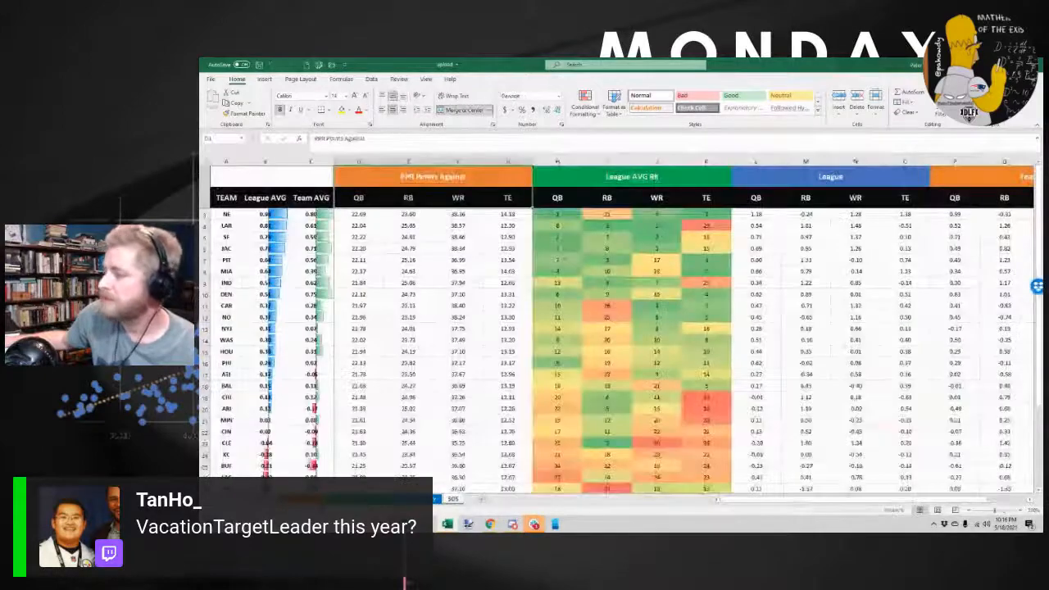
# Review the player projections sheet's Historic AVG column and the RA/PA regression sheet, ending in Player History
pyautogui.hotkey('ctrl', 'pageup')
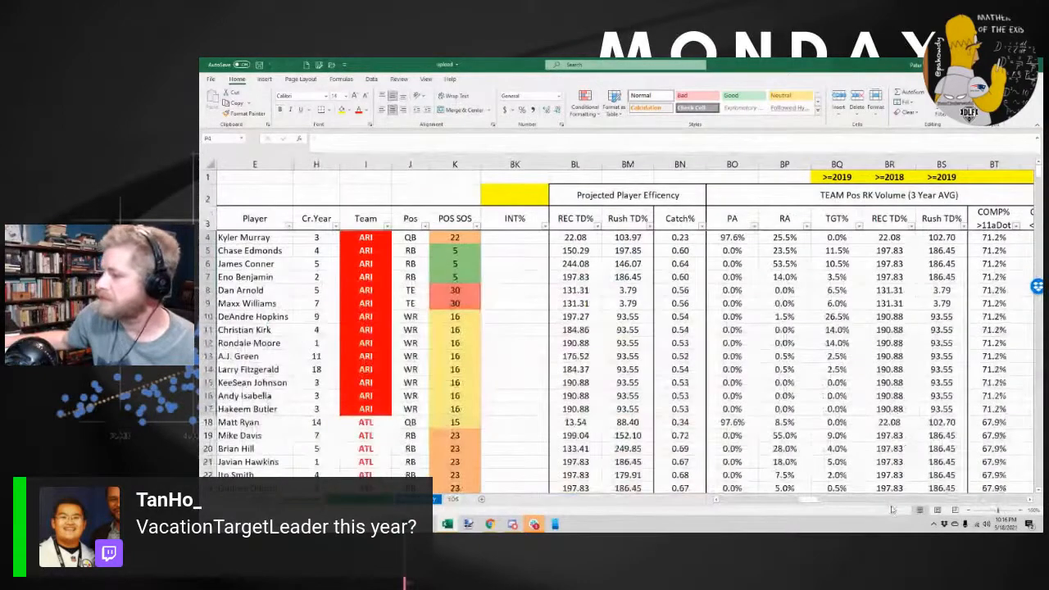
pyautogui.hotkey('ctrl', 'pageup')
pyautogui.click(892, 314)
pyautogui.scroll(-20, 892, 314)
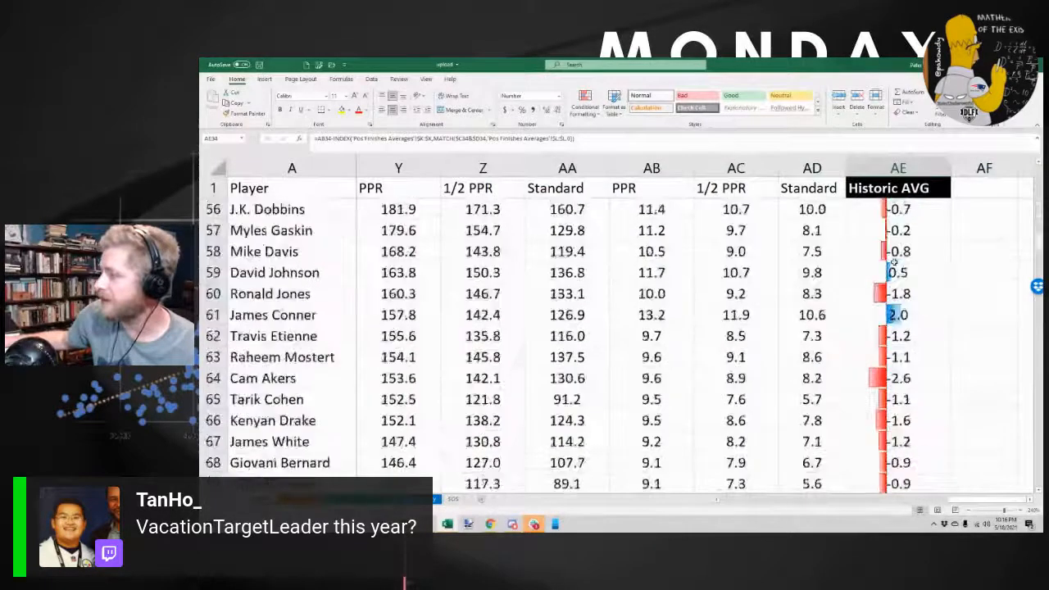
pyautogui.scroll(-7, 895, 263)
pyautogui.scroll(20, 895, 263)
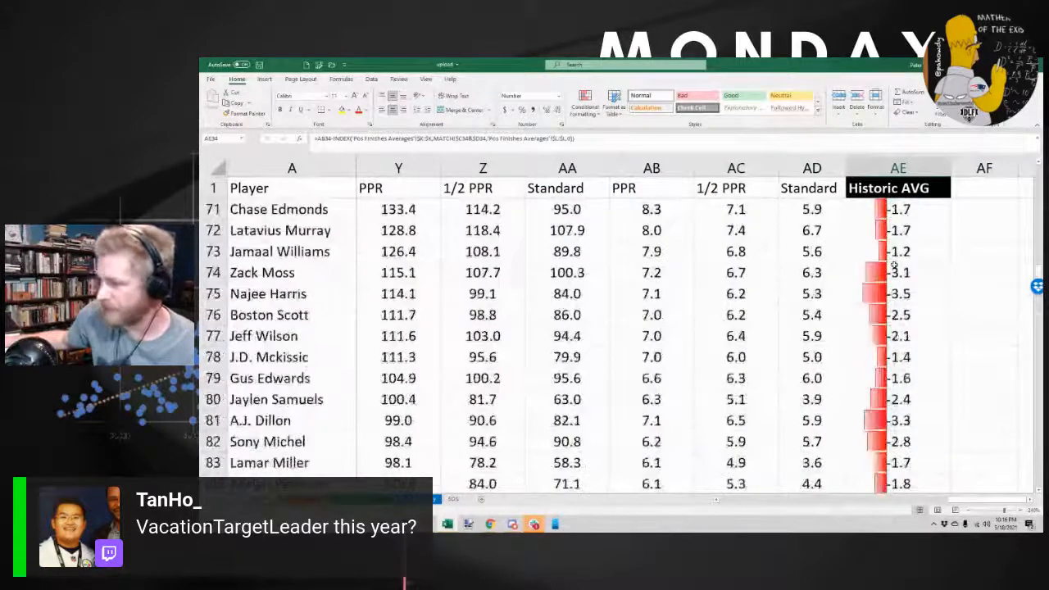
pyautogui.scroll(5, 895, 266)
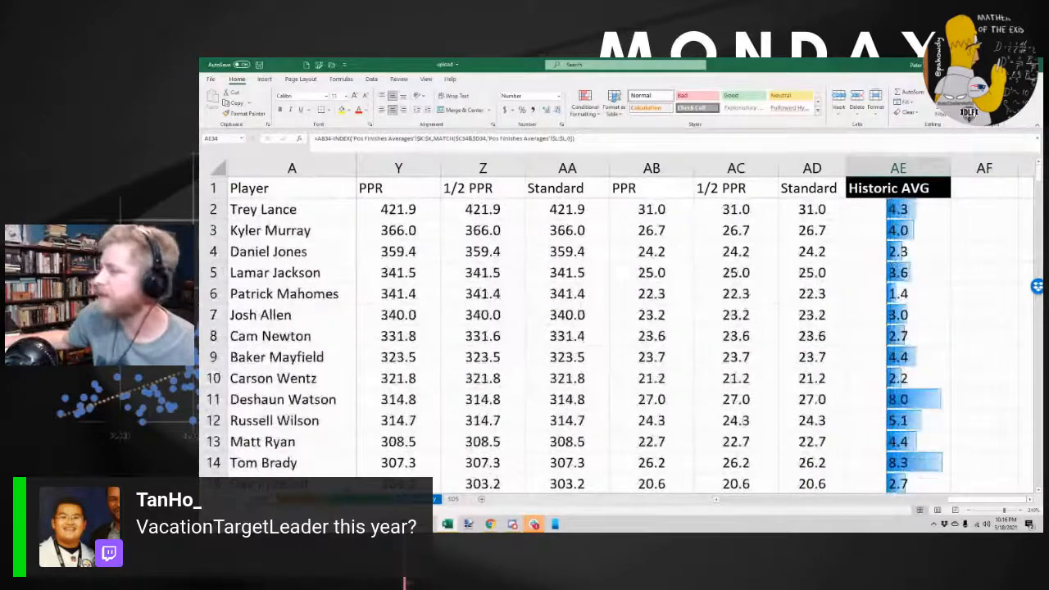
pyautogui.hotkey('ctrl', 'pageup')
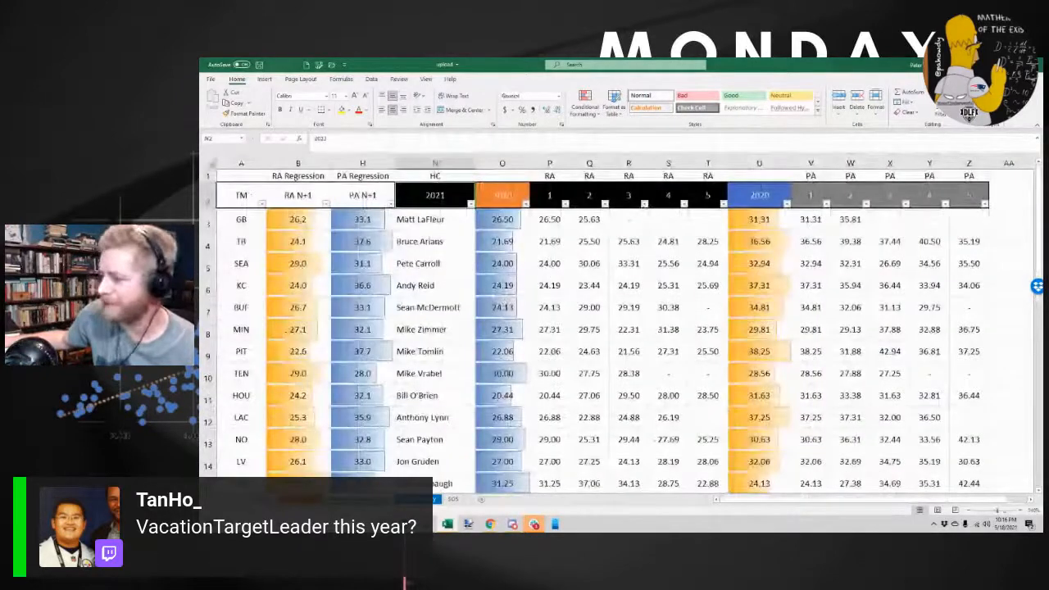
pyautogui.hotkey('ctrl', 'pageup')
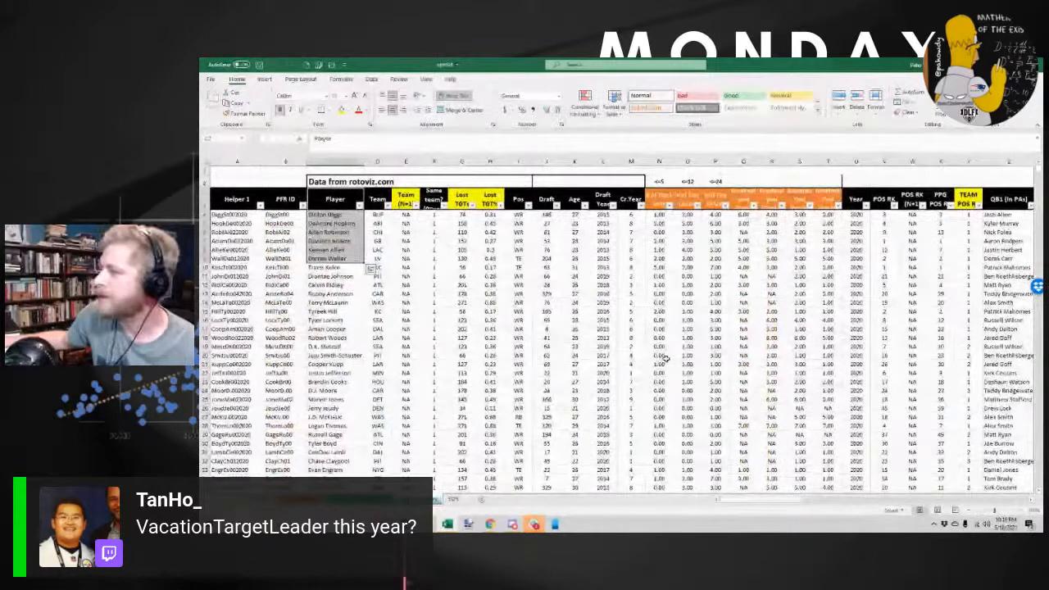
# Delete the QB1 (In PAs) and QB1 ID (In PAs) columns Z:AA from Player History
pyautogui.moveTo(738, 500); pyautogui.dragTo(830, 502)
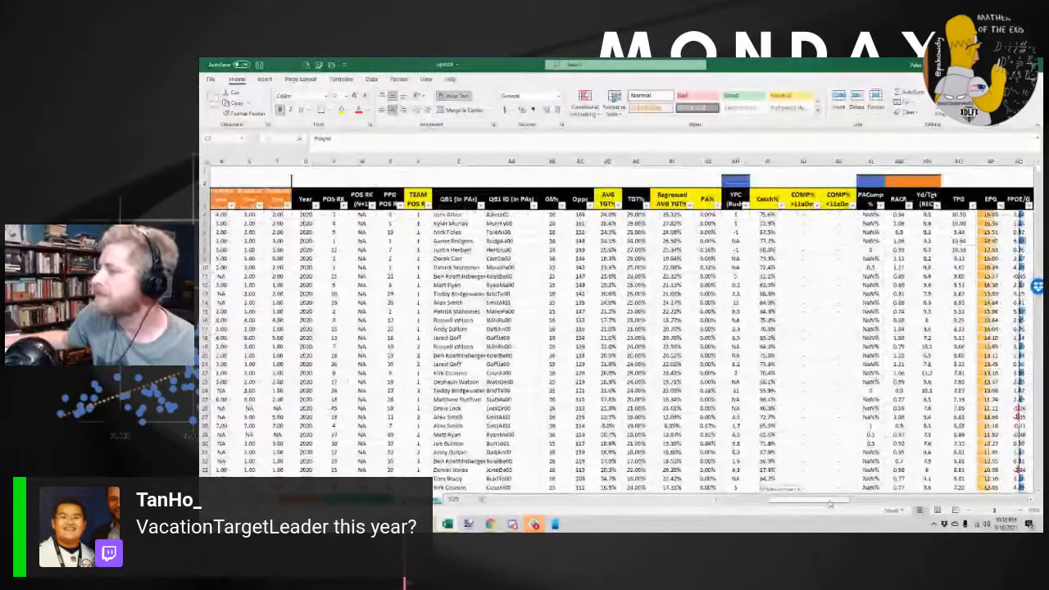
pyautogui.click(836, 277)
pyautogui.moveTo(461, 162); pyautogui.dragTo(514, 161)
pyautogui.rightClick(526, 163)
pyautogui.click(562, 247)
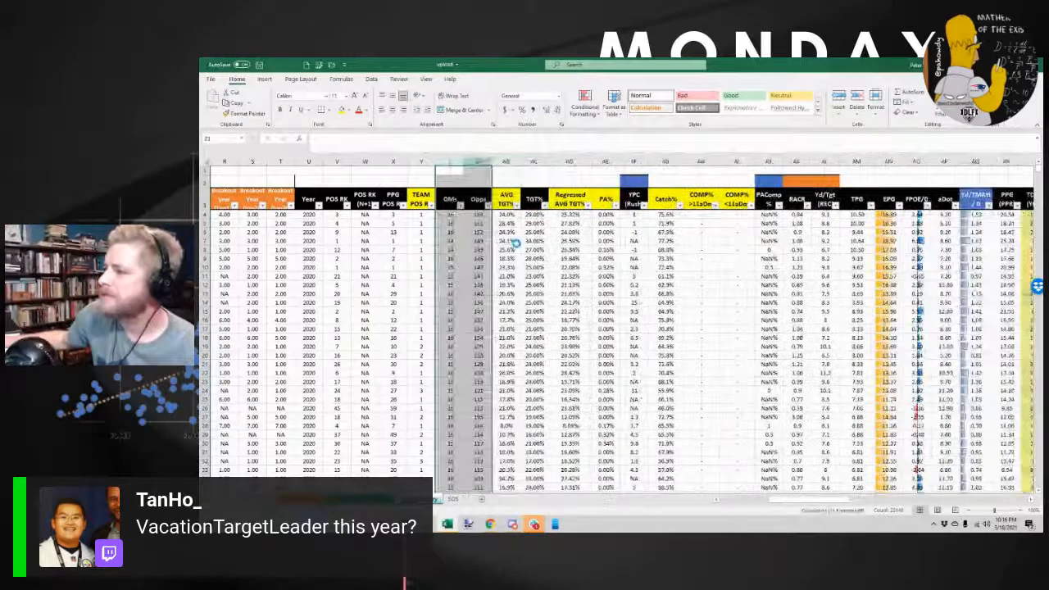
# Delete the orange season-finish and Breakout Year columns between Cr.Year and Year in Player History
pyautogui.hscroll(-10, 482, 179)
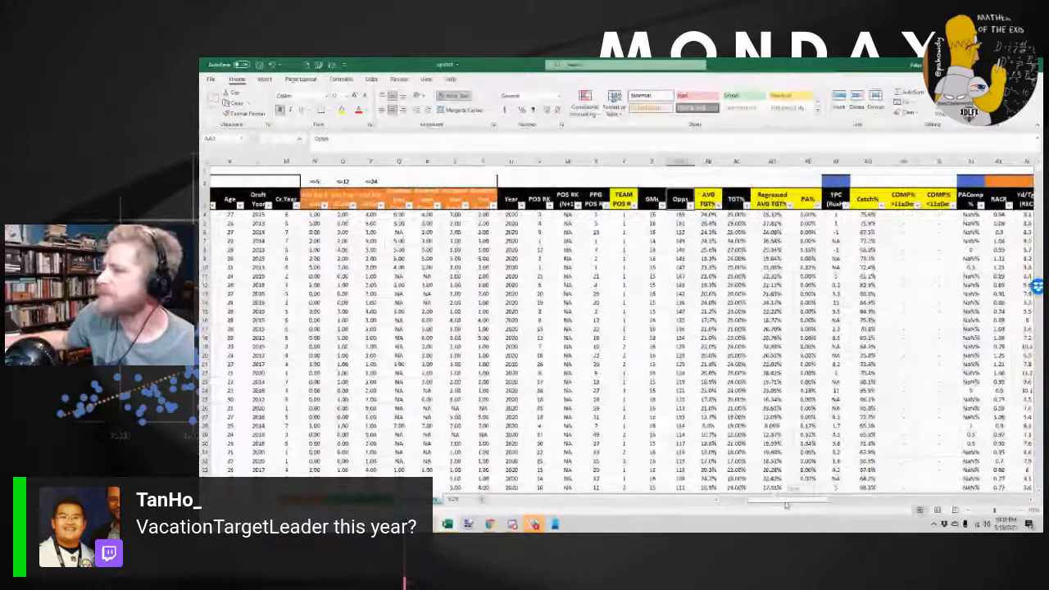
pyautogui.moveTo(480, 161); pyautogui.dragTo(652, 162)
pyautogui.rightClick(652, 161)
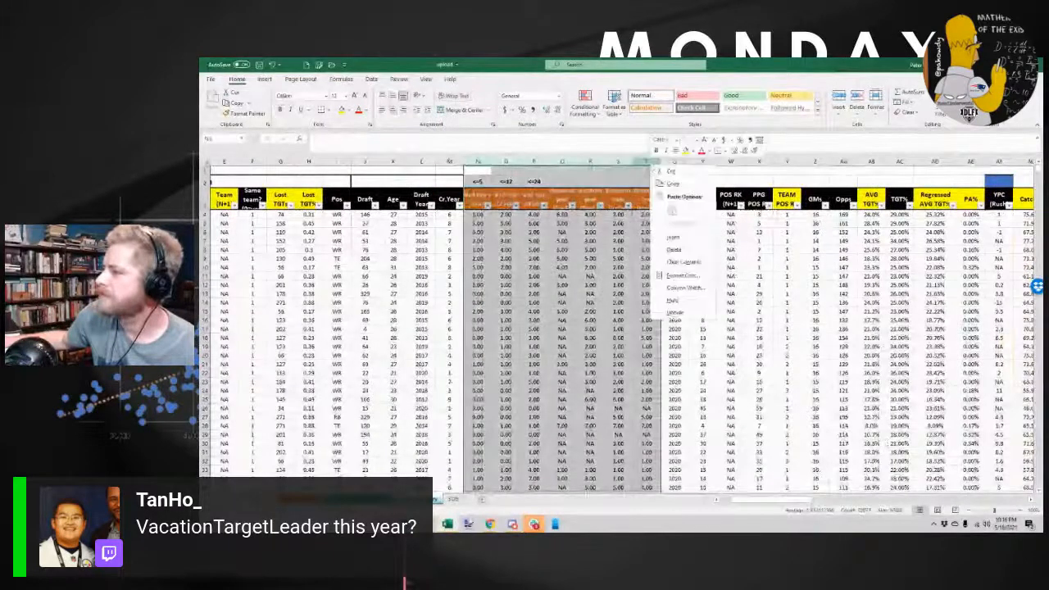
pyautogui.click(672, 237)
pyautogui.click(478, 162)
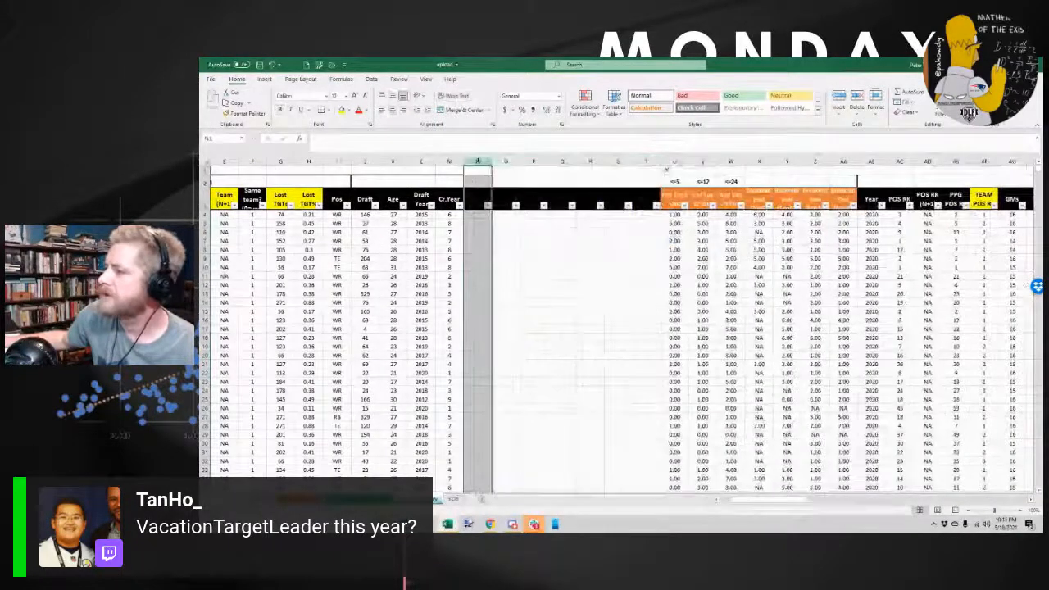
pyautogui.moveTo(478, 161); pyautogui.dragTo(844, 161)
pyautogui.rightClick(844, 161)
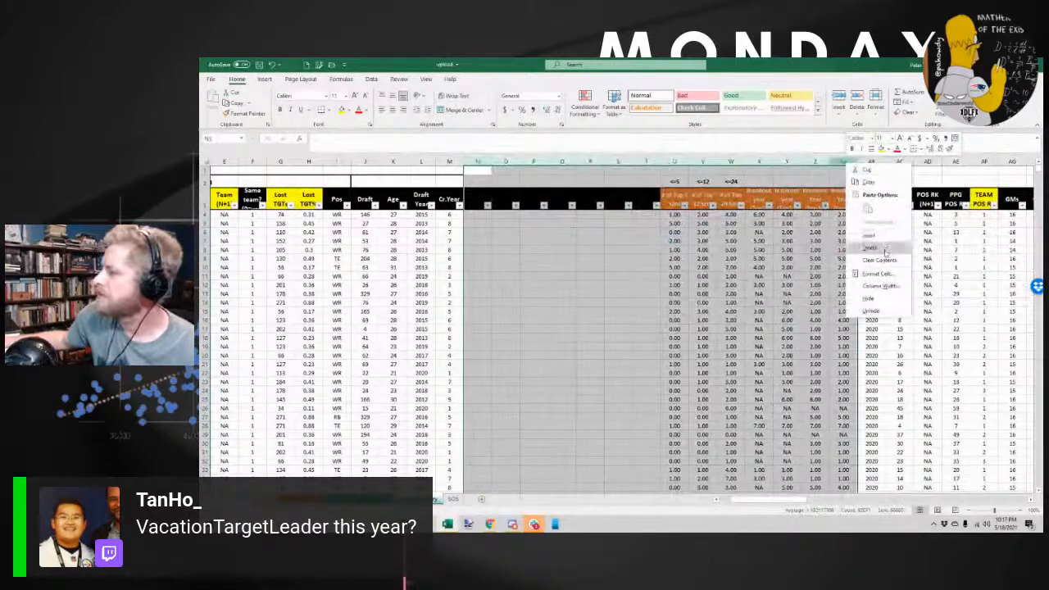
pyautogui.click(886, 253)
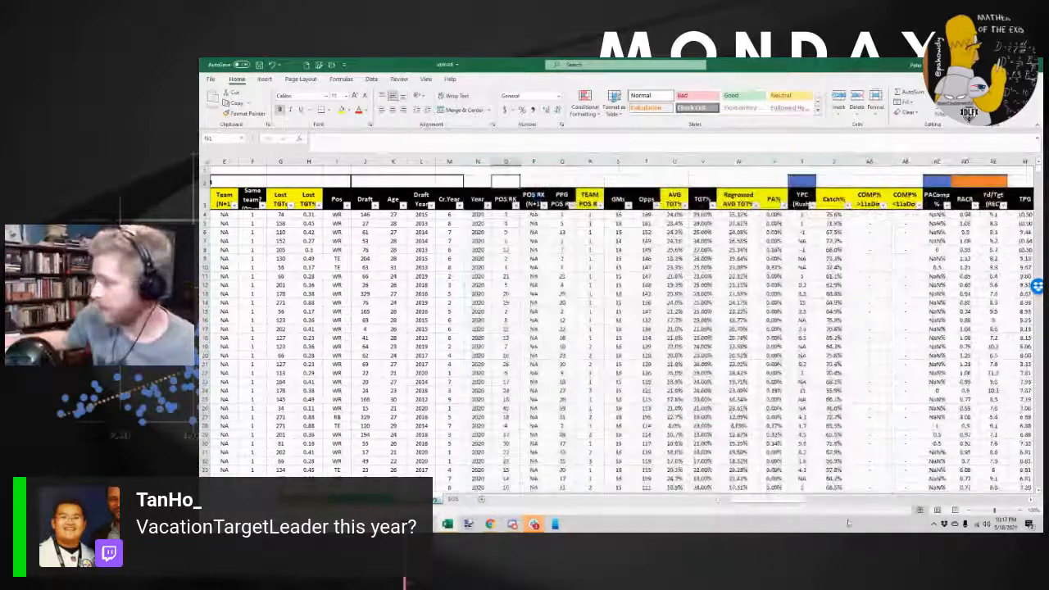
# Try to delete both rows above the Player History column headers, and undo the deletion
pyautogui.moveTo(805, 506); pyautogui.dragTo(784, 510)
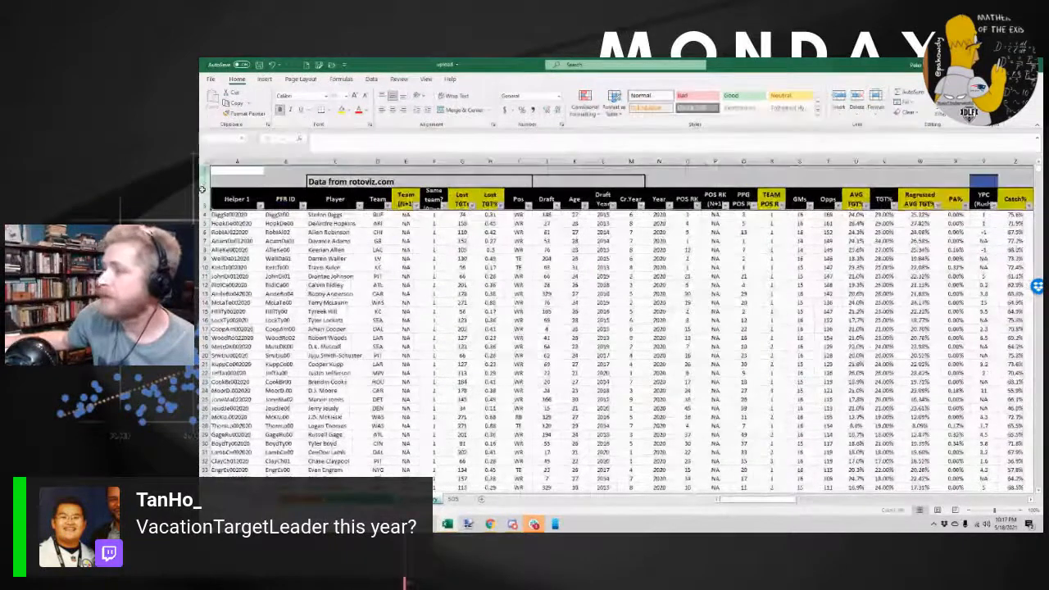
pyautogui.click(237, 171)
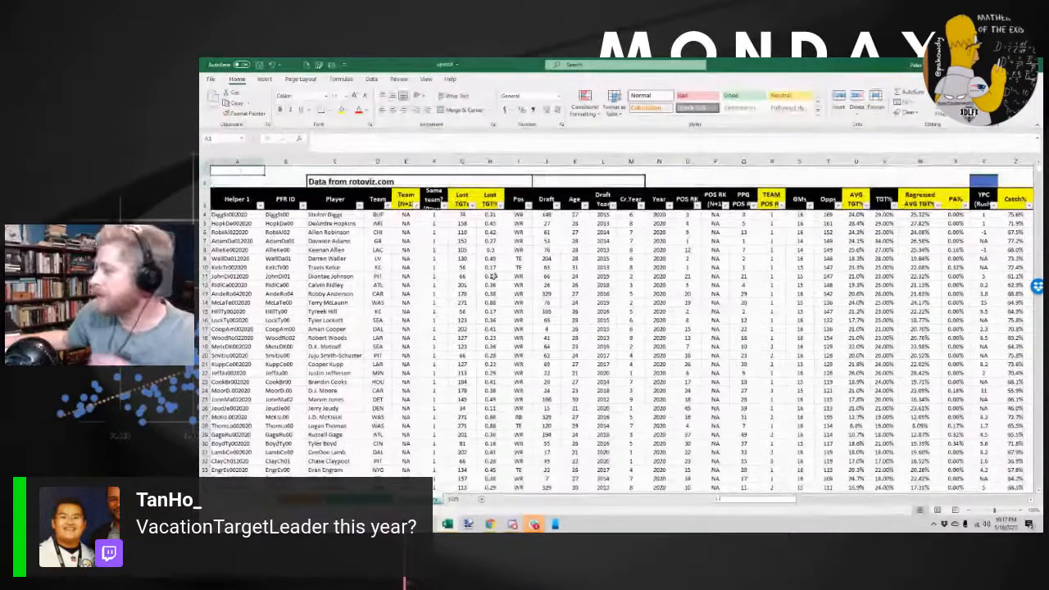
pyautogui.moveTo(752, 497); pyautogui.dragTo(854, 500)
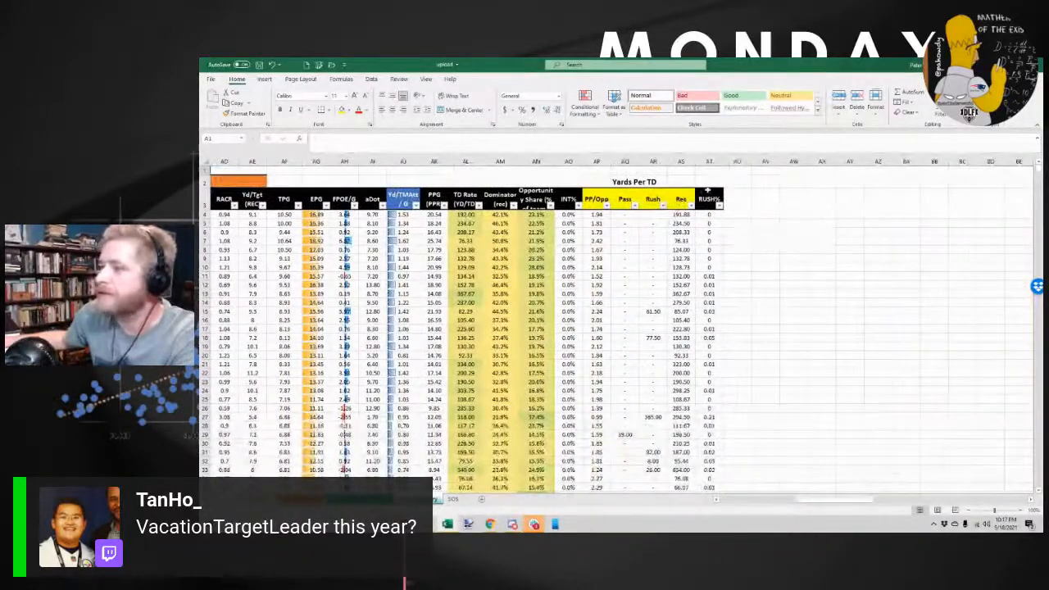
pyautogui.moveTo(205, 171); pyautogui.dragTo(205, 181)
pyautogui.rightClick(205, 180)
pyautogui.click(245, 260)
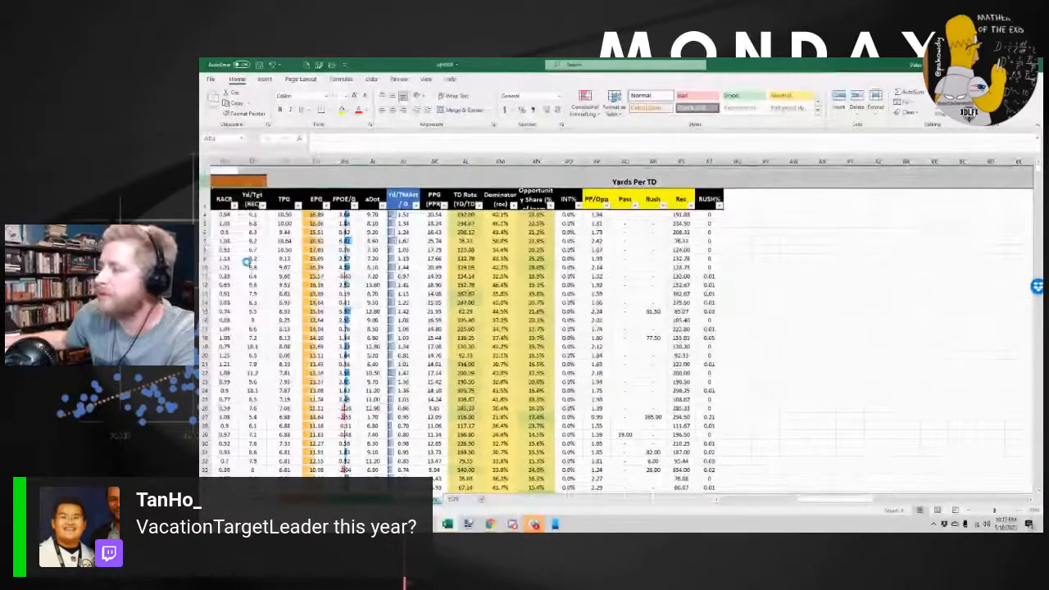
pyautogui.click(738, 181)
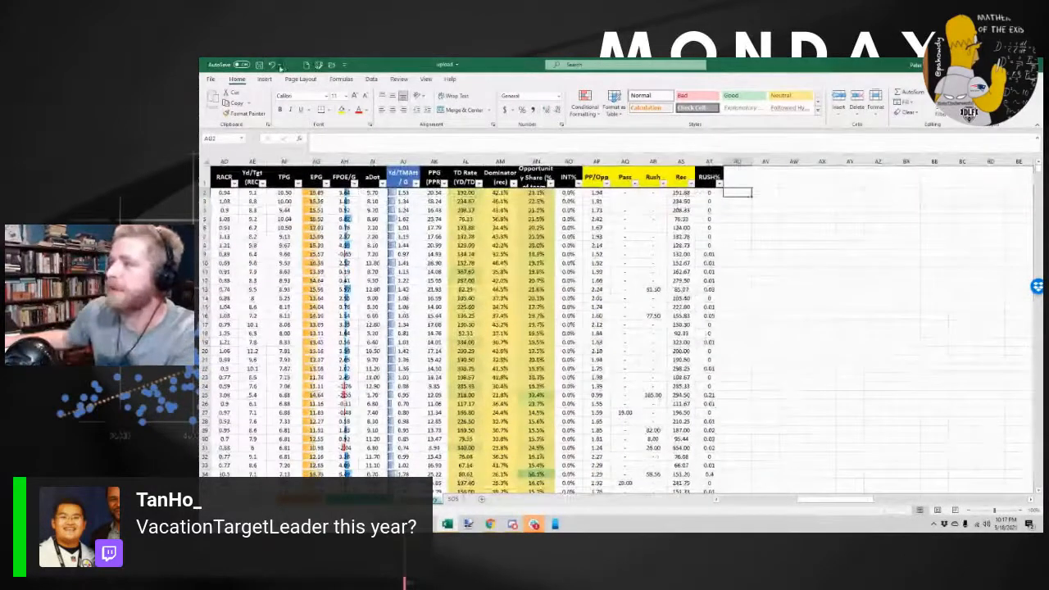
pyautogui.hotkey('ctrl', 'z')
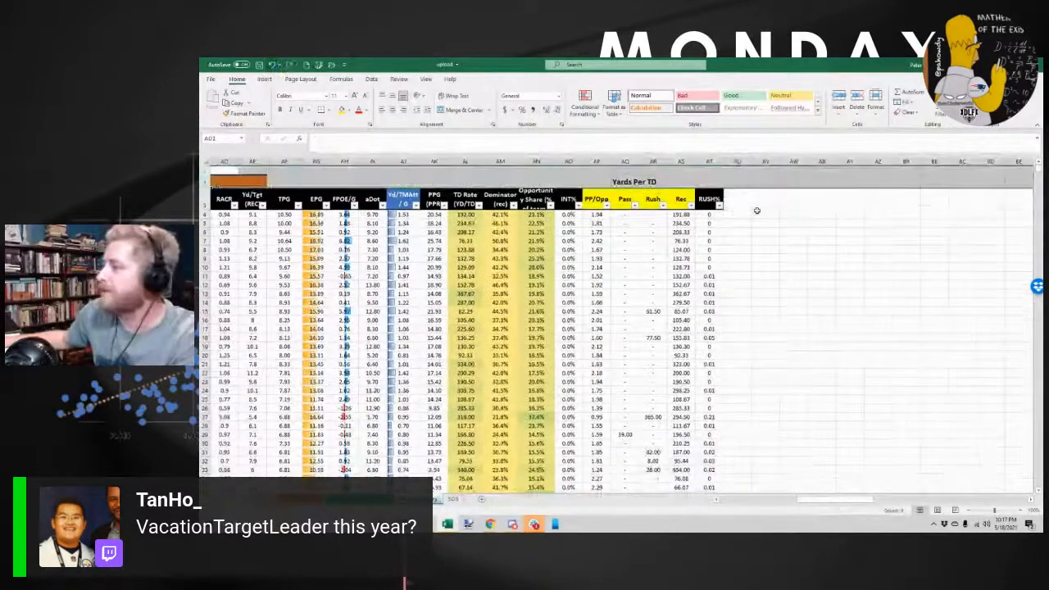
# Delete only the blank first row of the Player History sheet
pyautogui.moveTo(853, 500); pyautogui.dragTo(745, 503)
pyautogui.rightClick(206, 171)
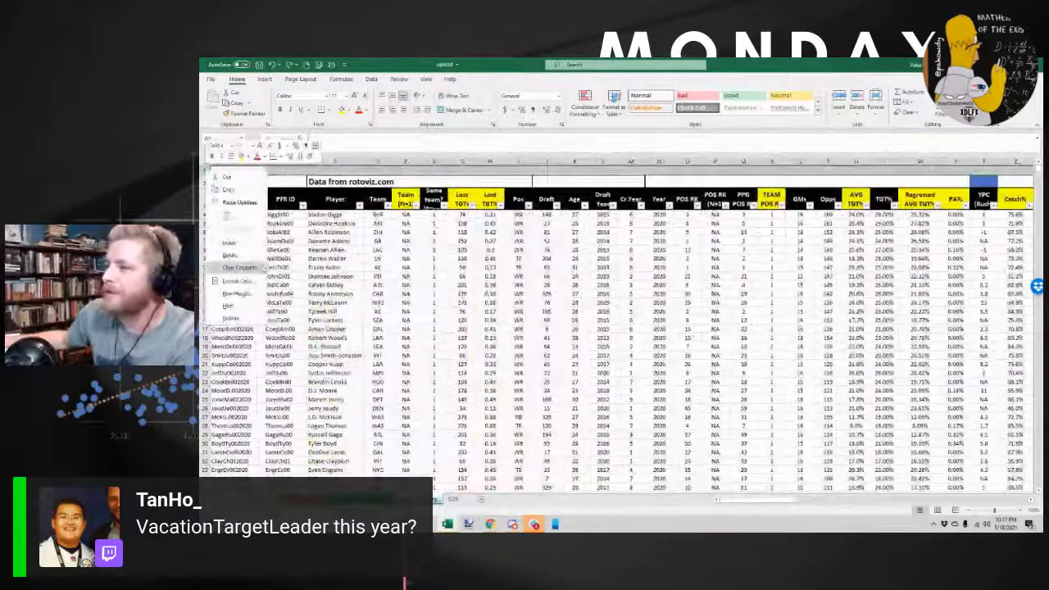
pyautogui.click(257, 254)
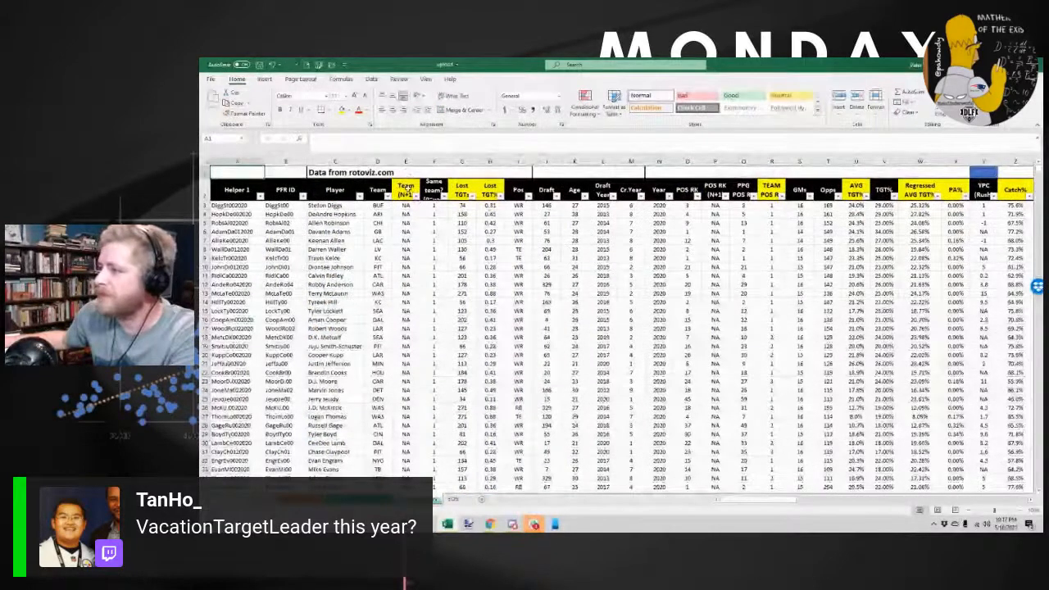
# Widen columns F:H in Player History so the Same team?, Lost TGTs and Lost TGT% headers fit
pyautogui.click(408, 189)
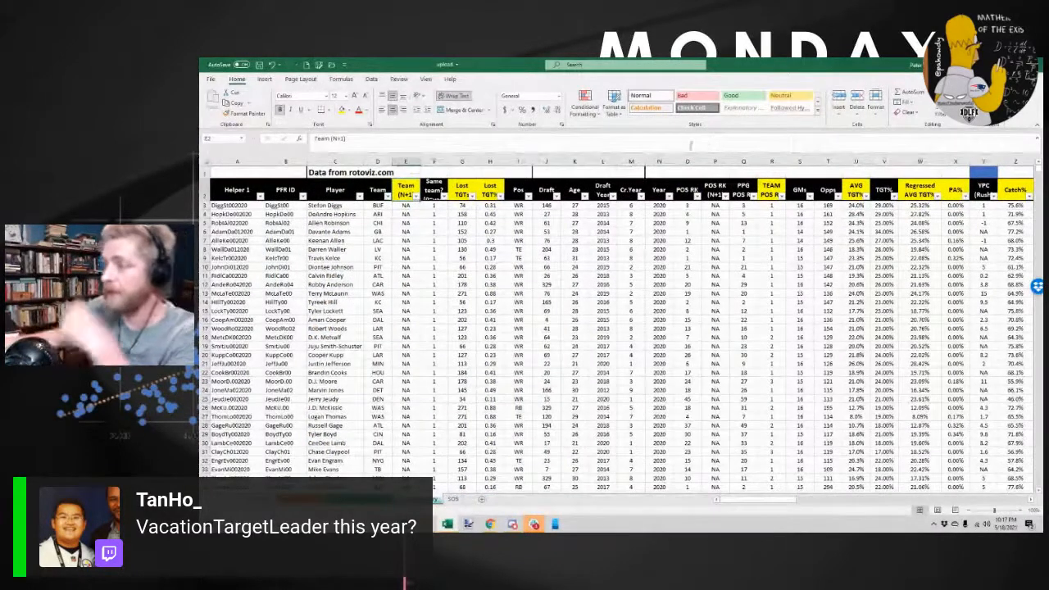
pyautogui.click(436, 189)
pyautogui.moveTo(442, 156)
pyautogui.mouseDown()
pyautogui.moveTo(492, 162)
pyautogui.moveTo(459, 163)
pyautogui.mouseUp()
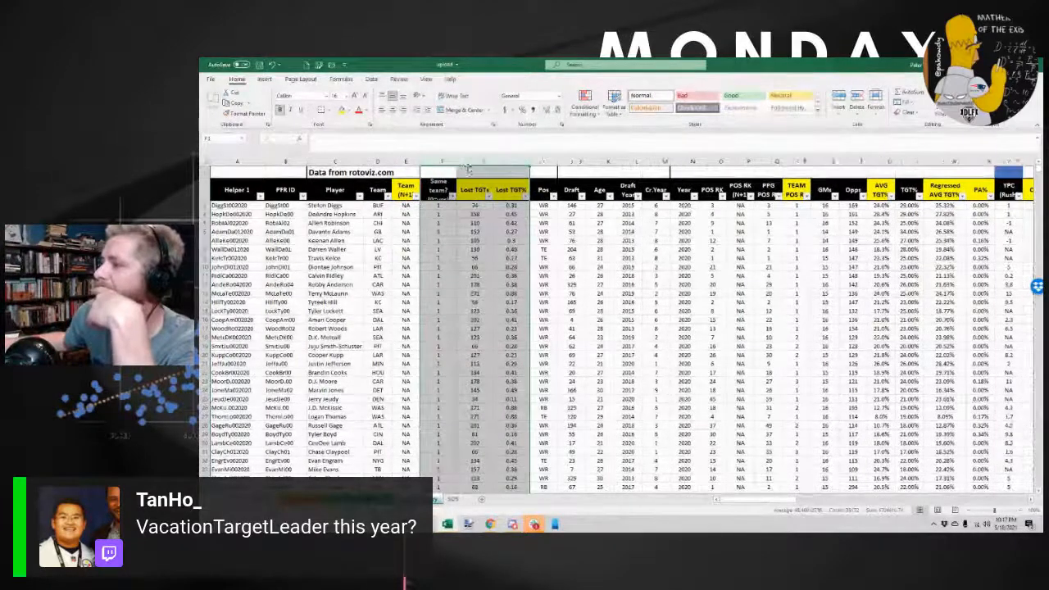
pyautogui.moveTo(459, 162); pyautogui.dragTo(456, 172)
pyautogui.click(644, 316)
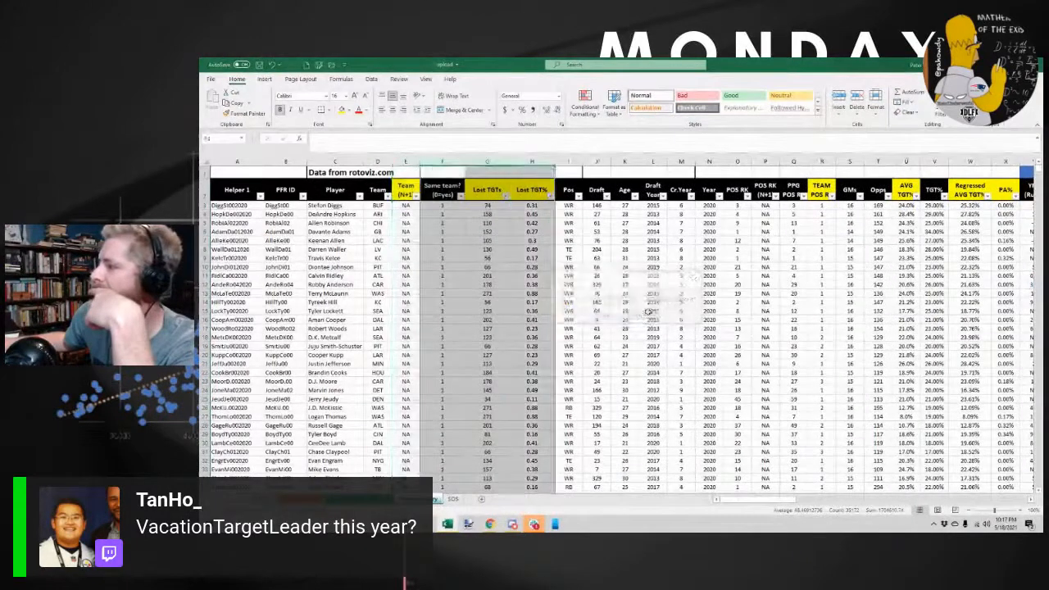
# Delete the Cr.Year, Draft Year and Draft columns from the Player History sheet
pyautogui.click(683, 161)
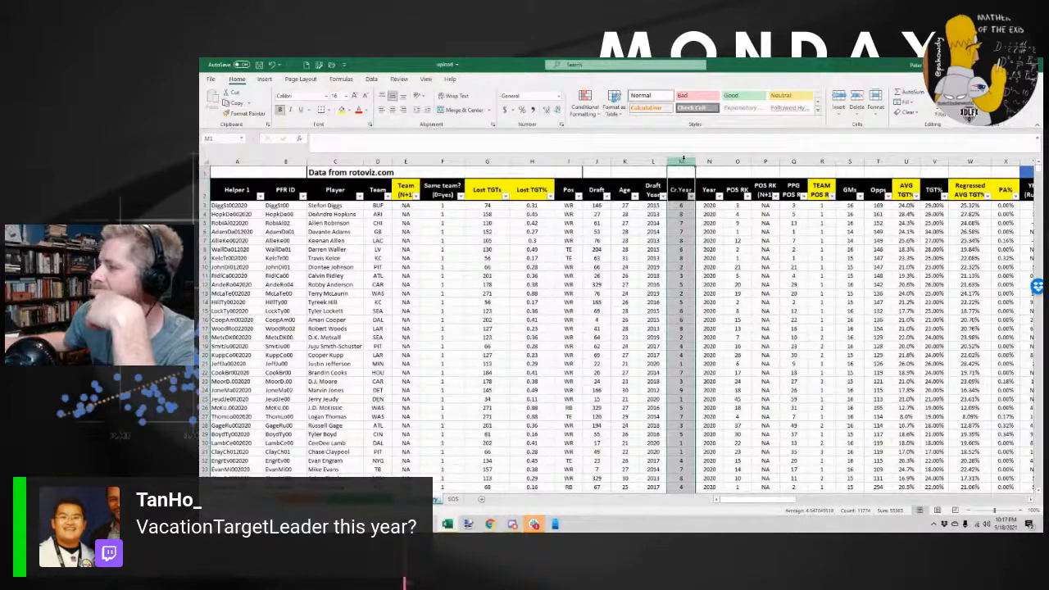
pyautogui.rightClick(683, 158)
pyautogui.click(712, 246)
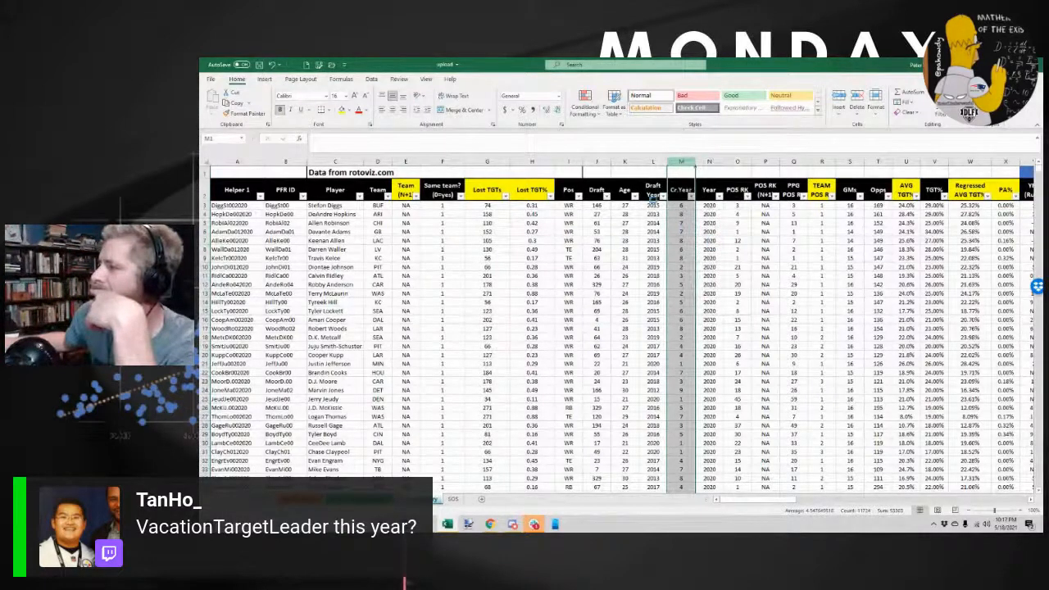
pyautogui.rightClick(652, 162)
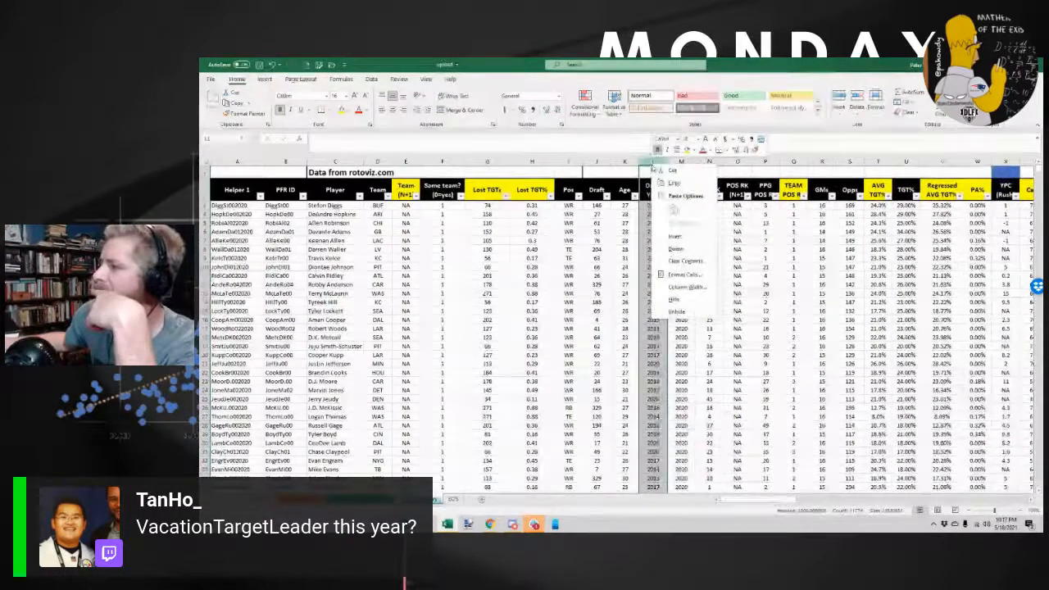
pyautogui.click(675, 249)
pyautogui.click(590, 162)
pyautogui.rightClick(597, 162)
pyautogui.click(630, 245)
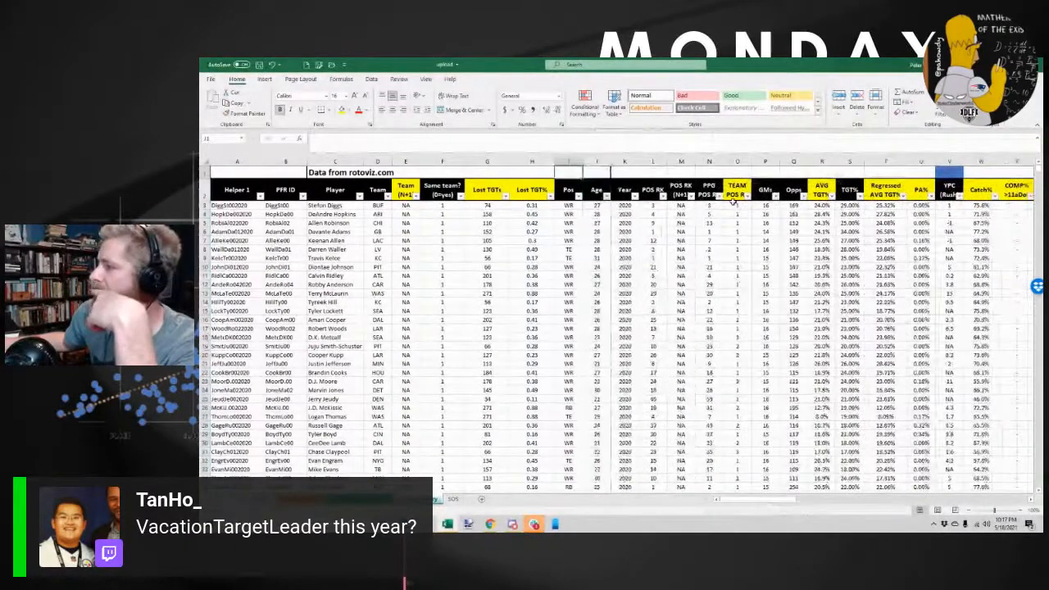
# Remove the fill color from the blank row 1 cells above the Age through Opportunity Share columns
pyautogui.moveTo(783, 502); pyautogui.dragTo(755, 500)
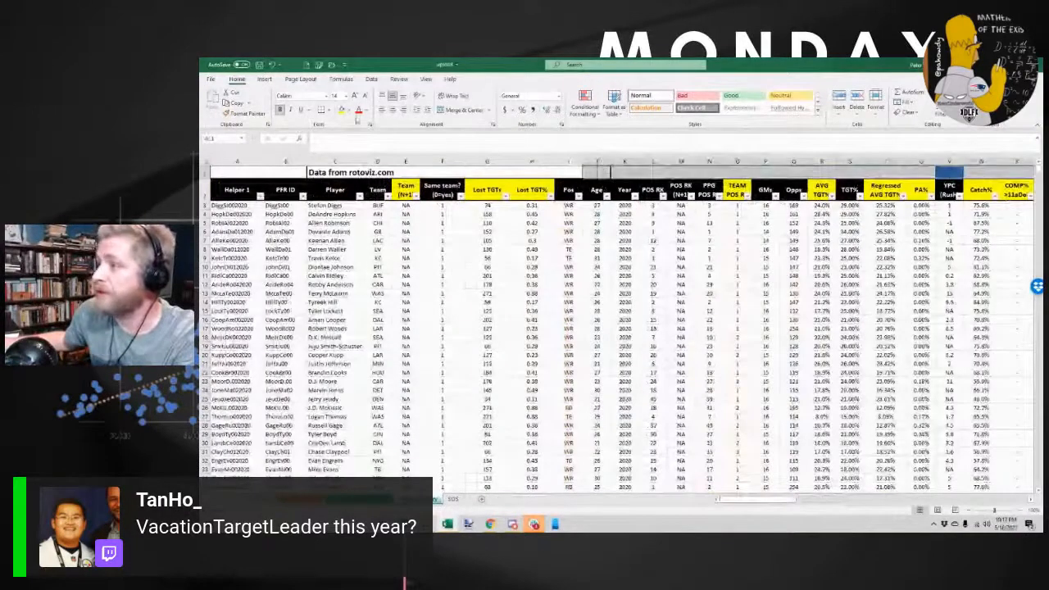
pyautogui.click(351, 110)
pyautogui.click(361, 232)
pyautogui.moveTo(754, 501); pyautogui.dragTo(832, 500)
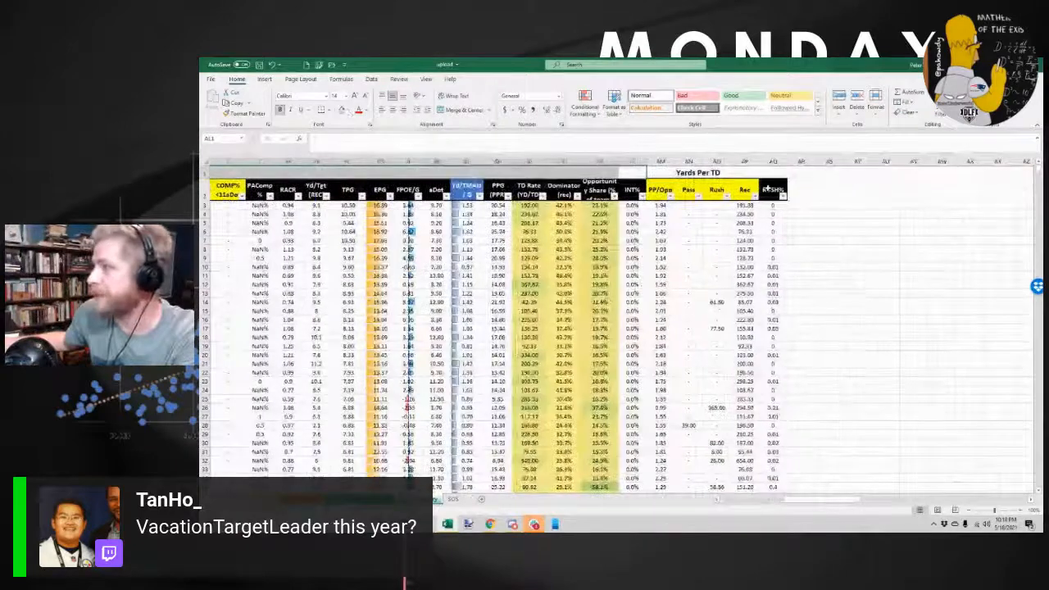
# Merge and center the Yards Per TD heading across the Pass, Rush and Rec columns
pyautogui.click(693, 173)
pyautogui.moveTo(736, 173); pyautogui.dragTo(697, 175)
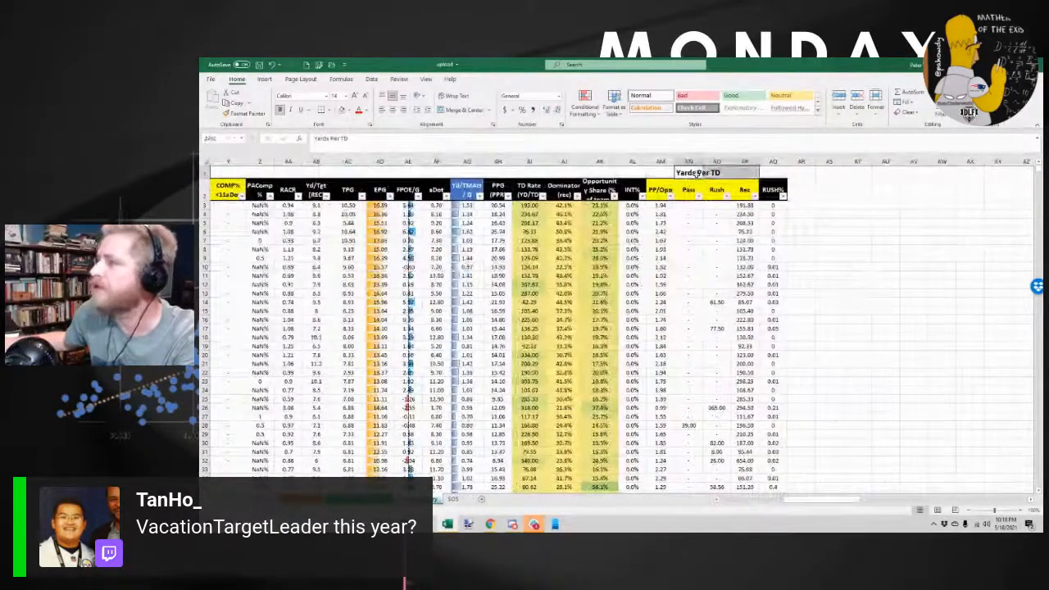
pyautogui.click(464, 110)
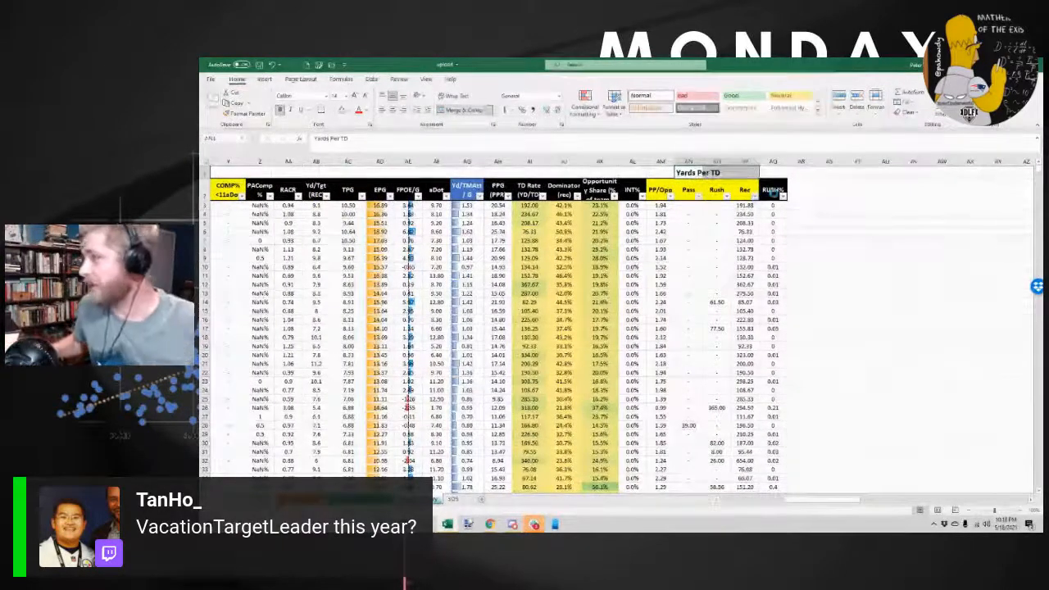
# Widen the Opportunity Share column slightly to fit more of its header text
pyautogui.click(773, 192)
pyautogui.press('Left')
pyautogui.press('Left')
pyautogui.press('Left')
pyautogui.press('Left')
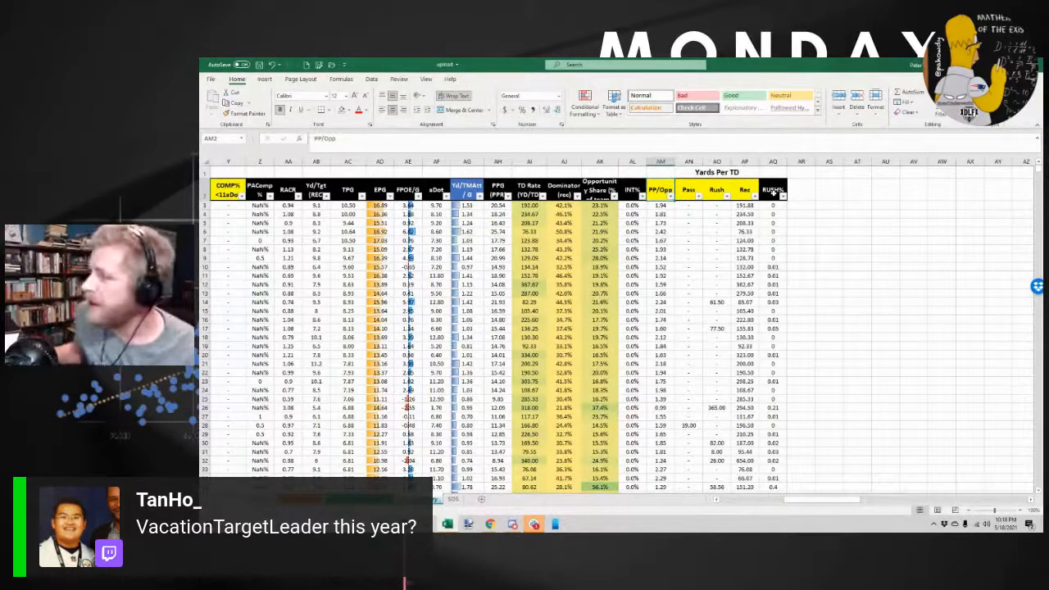
pyautogui.press('Left')
pyautogui.press('Left')
pyautogui.press('Left')
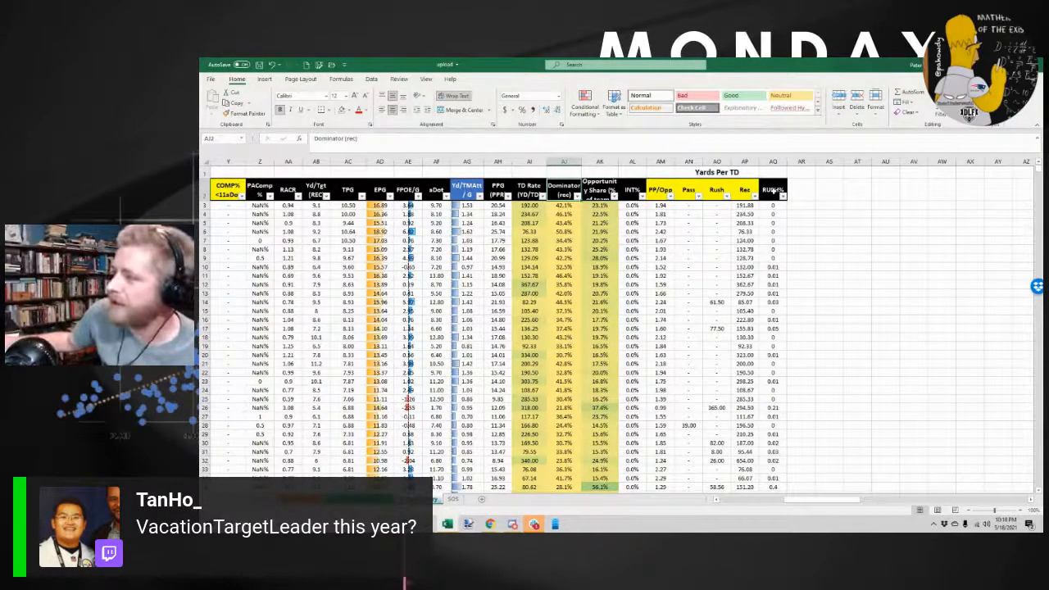
pyautogui.moveTo(615, 162); pyautogui.dragTo(621, 164)
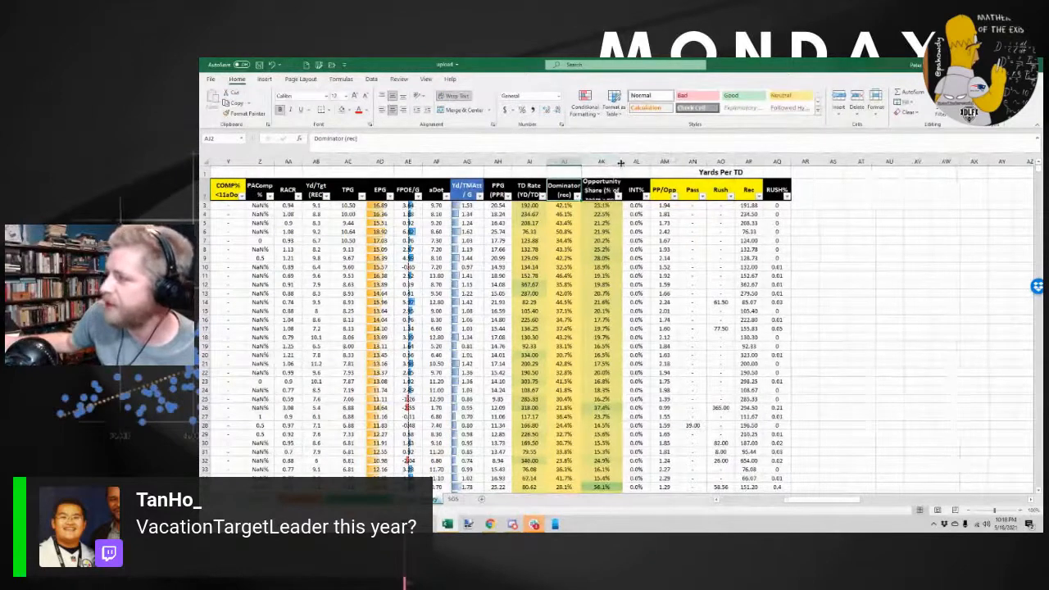
# Delete the Dominator (rec) and Opportunity Share columns from the Player History sheet
pyautogui.click(665, 161)
pyautogui.click(665, 189)
pyautogui.click(613, 200)
pyautogui.click(603, 160)
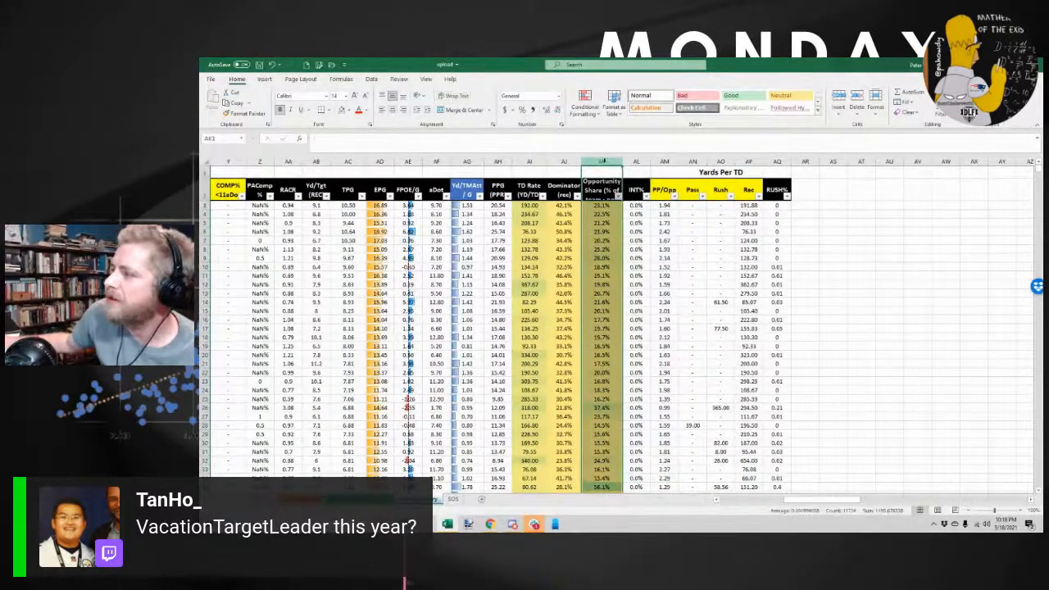
pyautogui.moveTo(604, 161); pyautogui.dragTo(566, 161)
pyautogui.rightClick(566, 163)
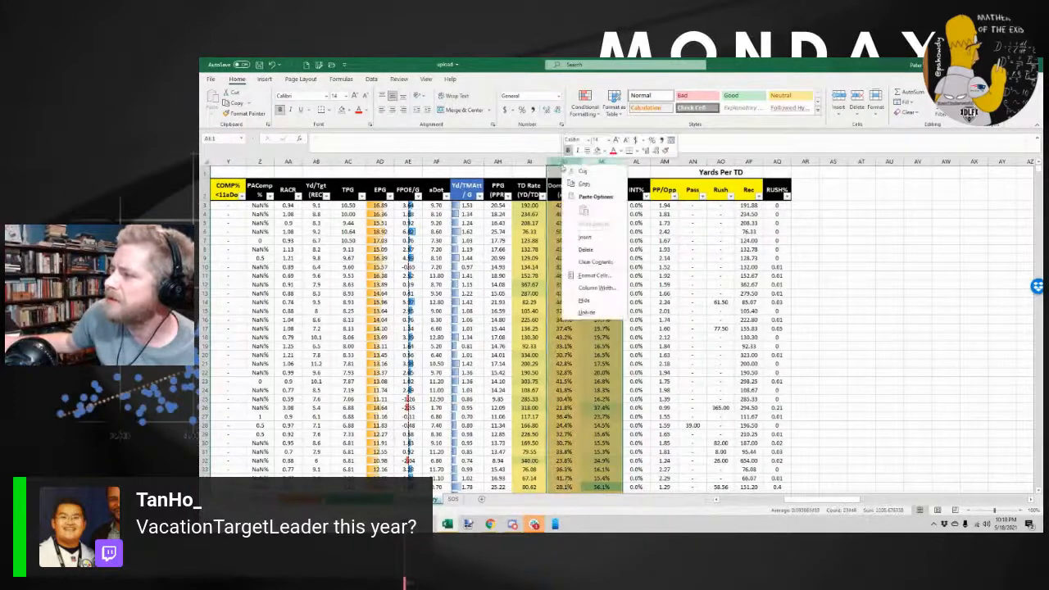
pyautogui.click(597, 249)
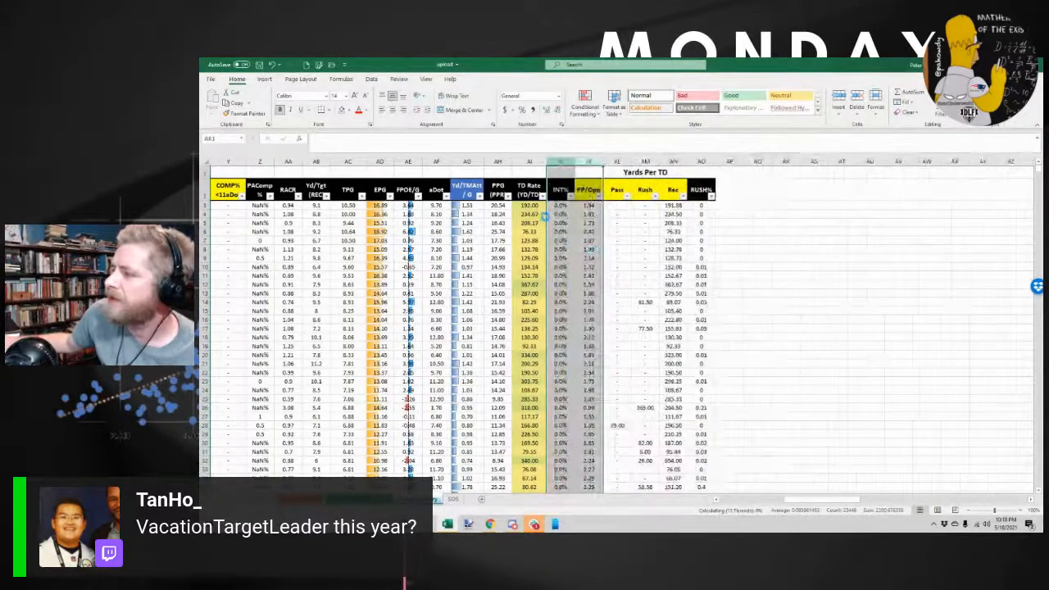
# Delete the blue-headed Yd/TMAtt / G column from the Player History sheet
pyautogui.click(497, 161)
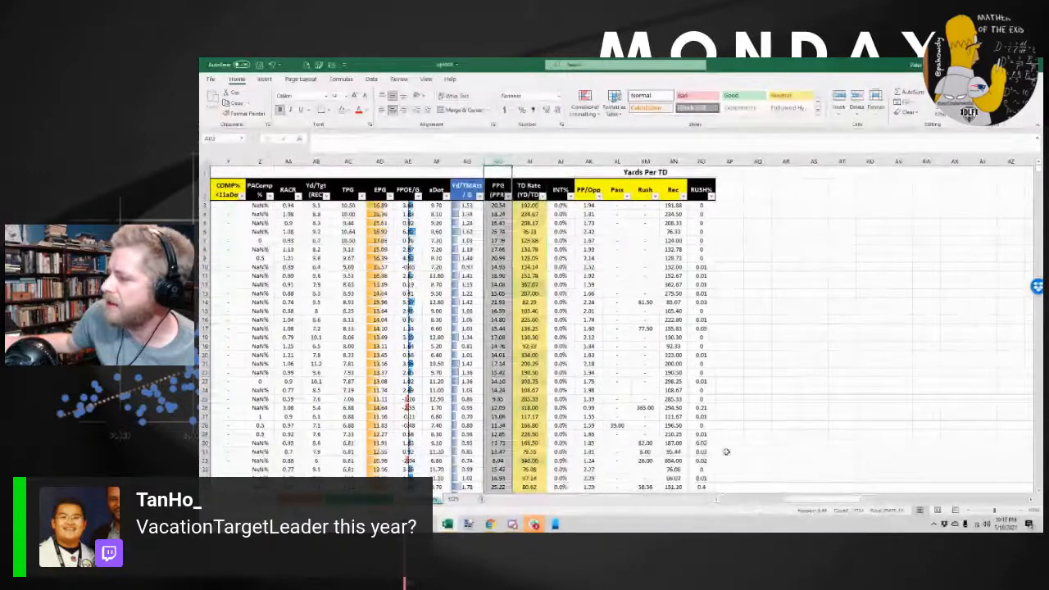
pyautogui.moveTo(800, 500); pyautogui.dragTo(785, 501)
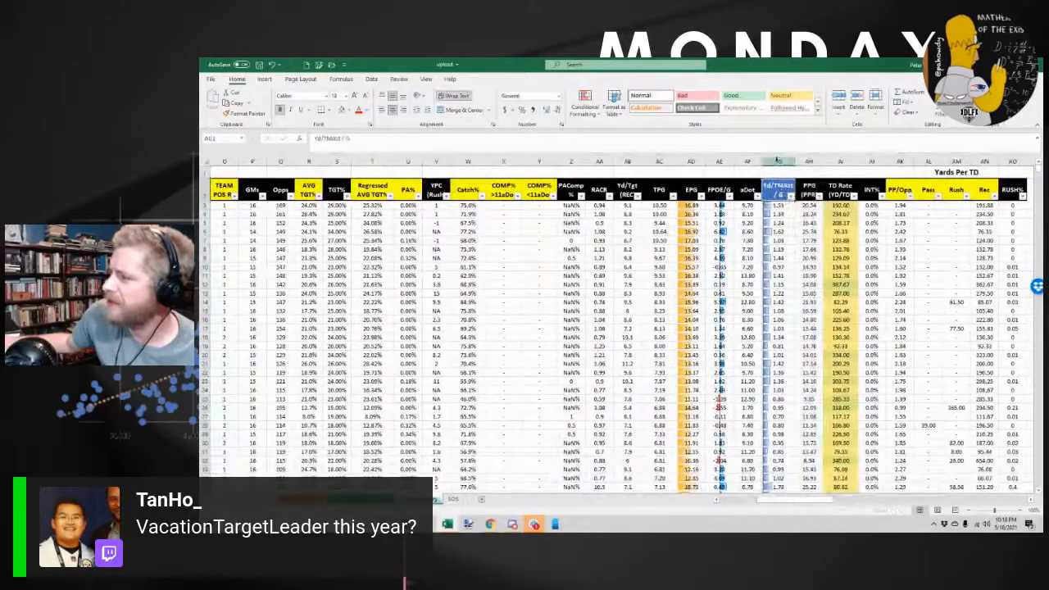
pyautogui.rightClick(779, 162)
pyautogui.click(788, 247)
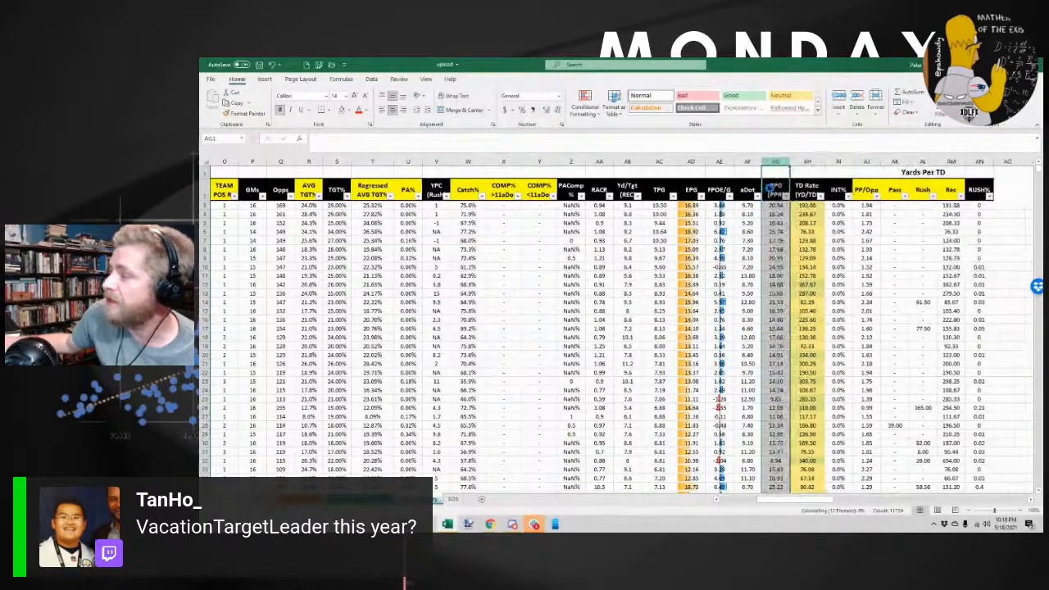
pyautogui.click(786, 196)
pyautogui.press('Escape')
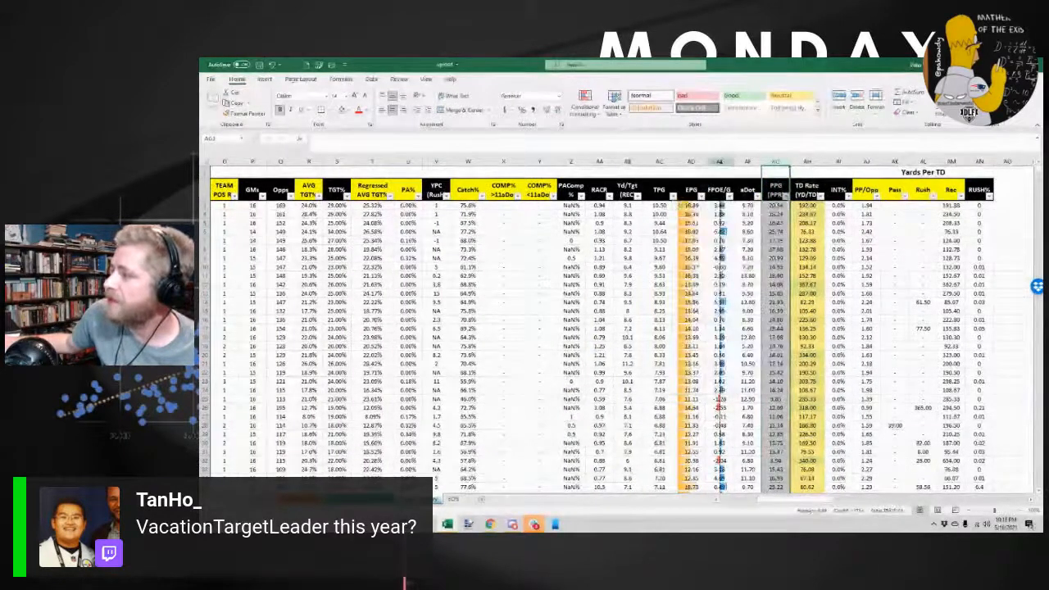
# Delete the FPOE/G and EPG columns from the Player History sheet
pyautogui.rightClick(719, 162)
pyautogui.click(747, 249)
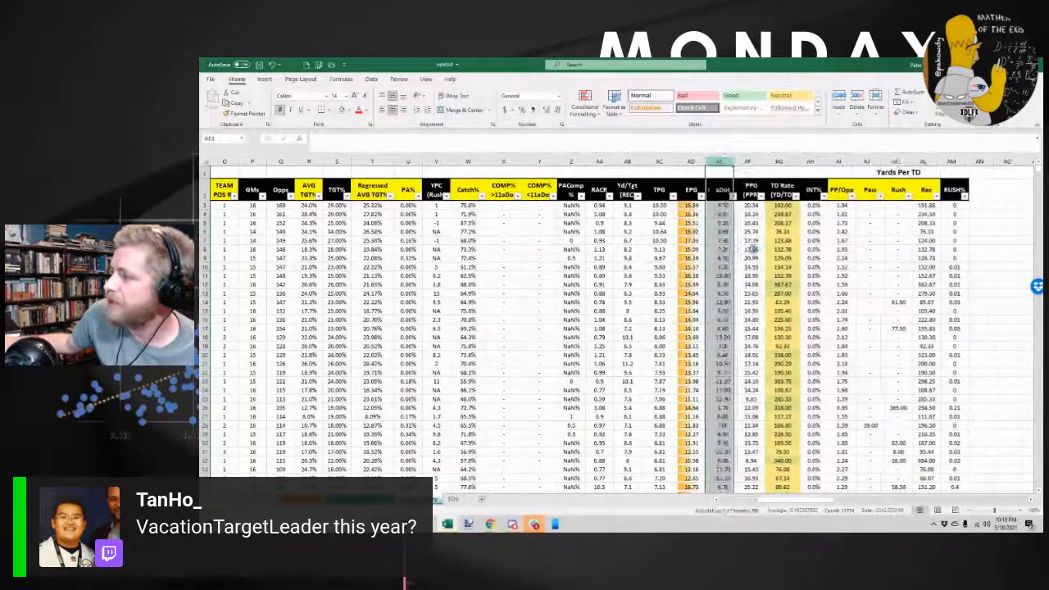
pyautogui.click(691, 162)
pyautogui.rightClick(691, 161)
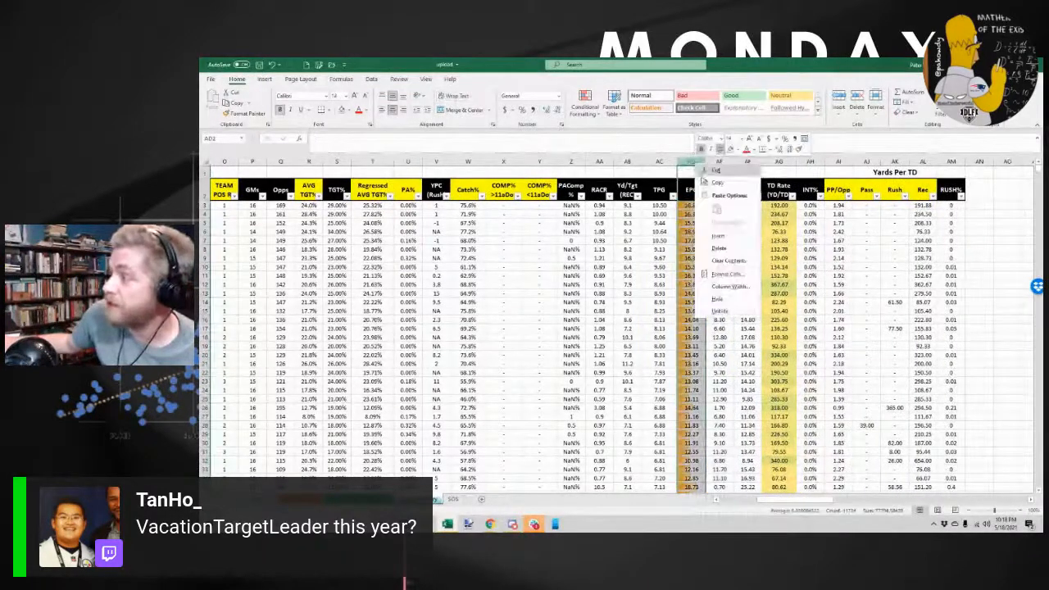
pyautogui.click(727, 246)
# Check the player projection and team regression sheets, and delete the TPG column from Player History
pyautogui.click(658, 189)
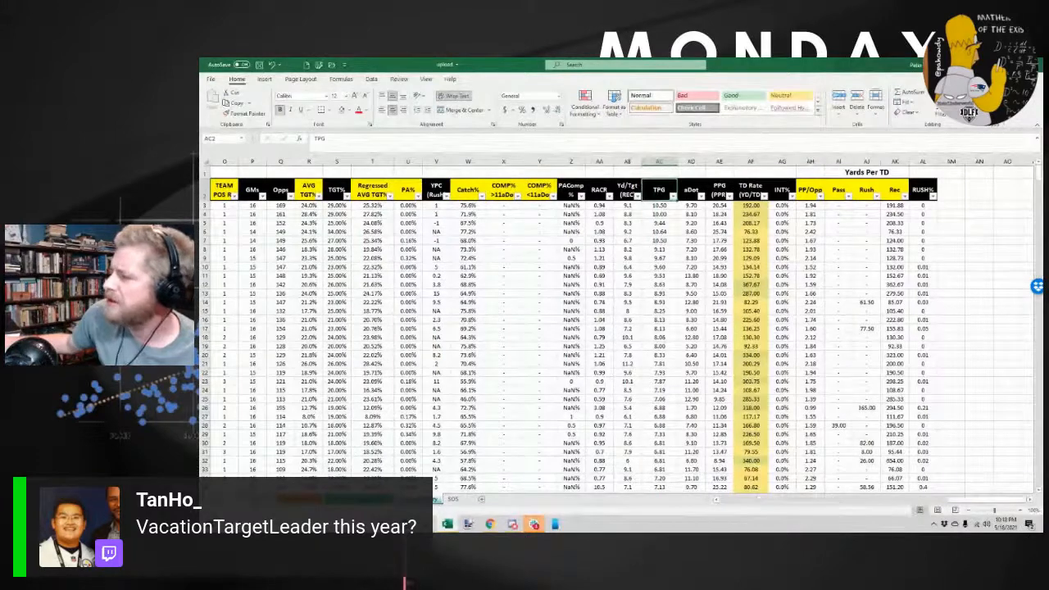
pyautogui.click(300, 499)
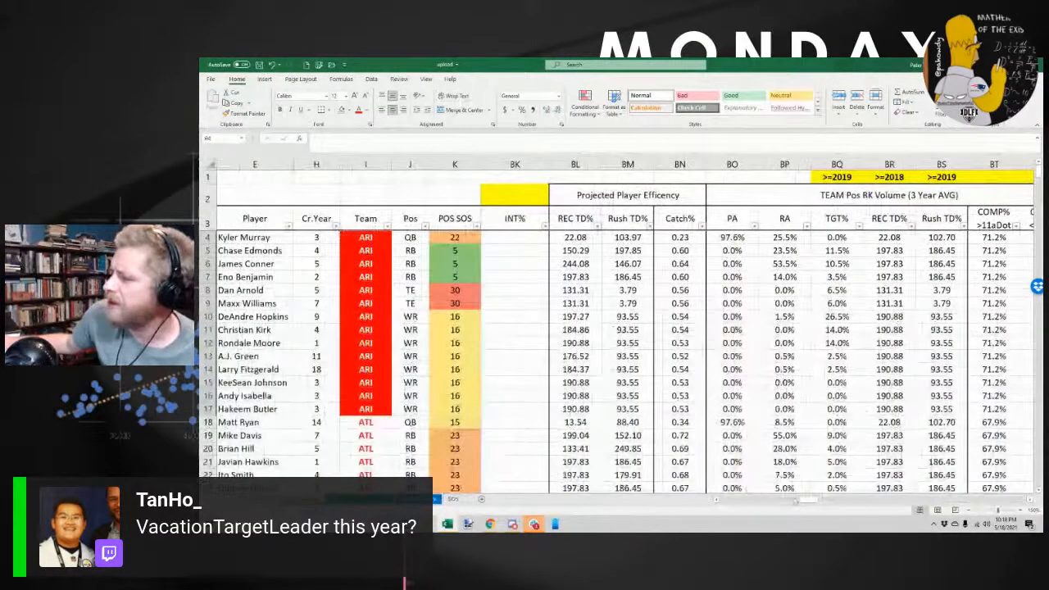
pyautogui.moveTo(807, 502)
pyautogui.mouseDown()
pyautogui.moveTo(822, 505)
pyautogui.moveTo(808, 510)
pyautogui.mouseUp()
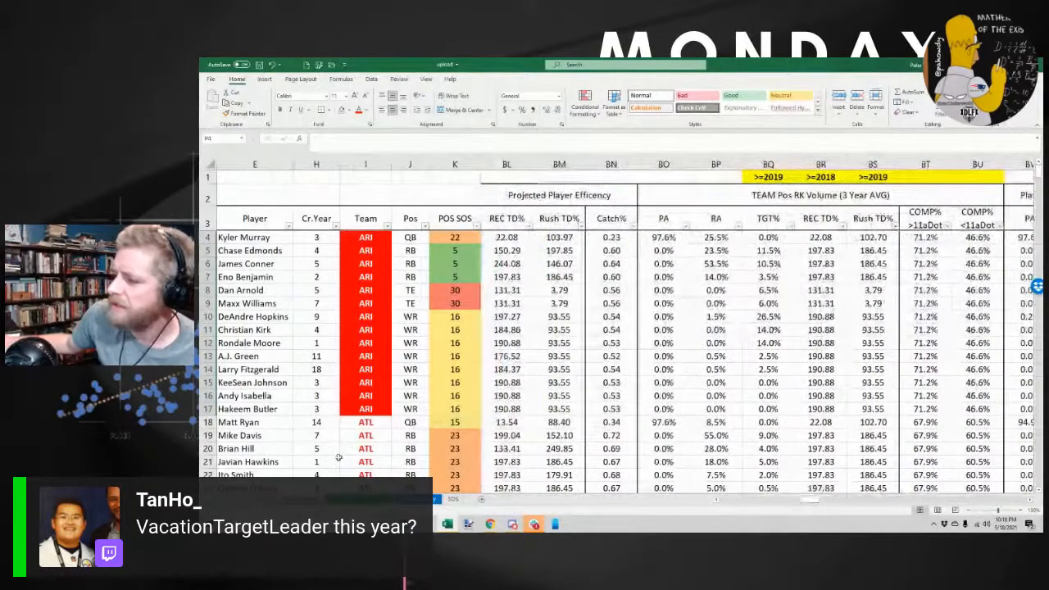
pyautogui.click(369, 499)
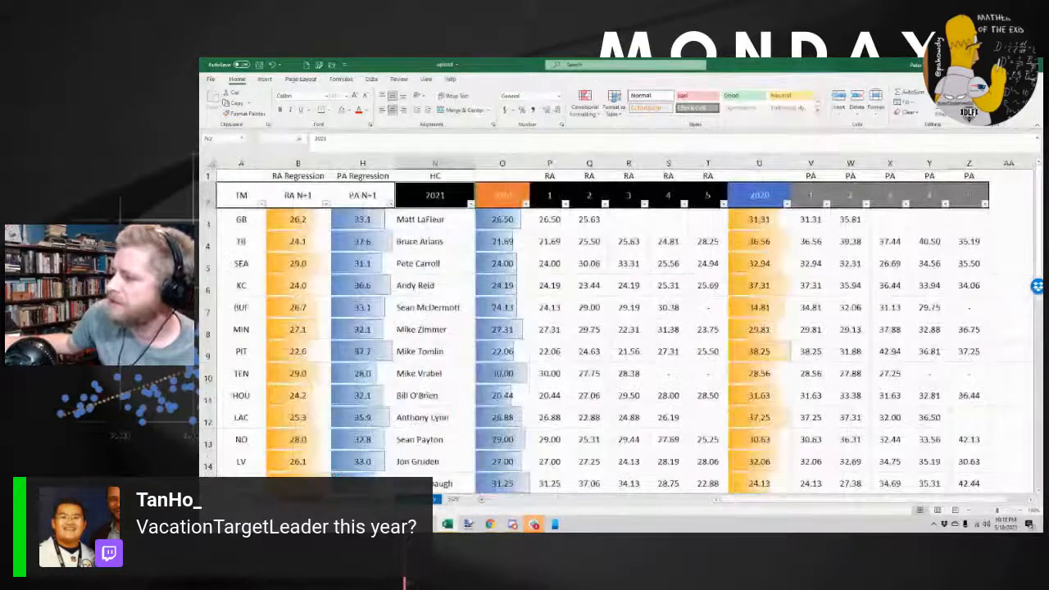
pyautogui.click(422, 500)
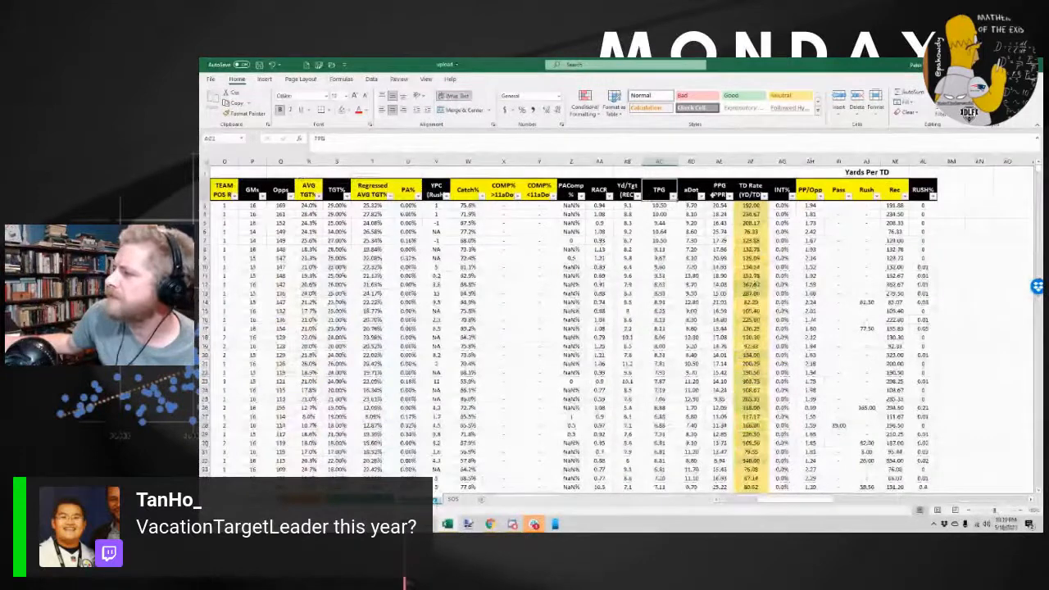
pyautogui.rightClick(659, 160)
pyautogui.click(681, 237)
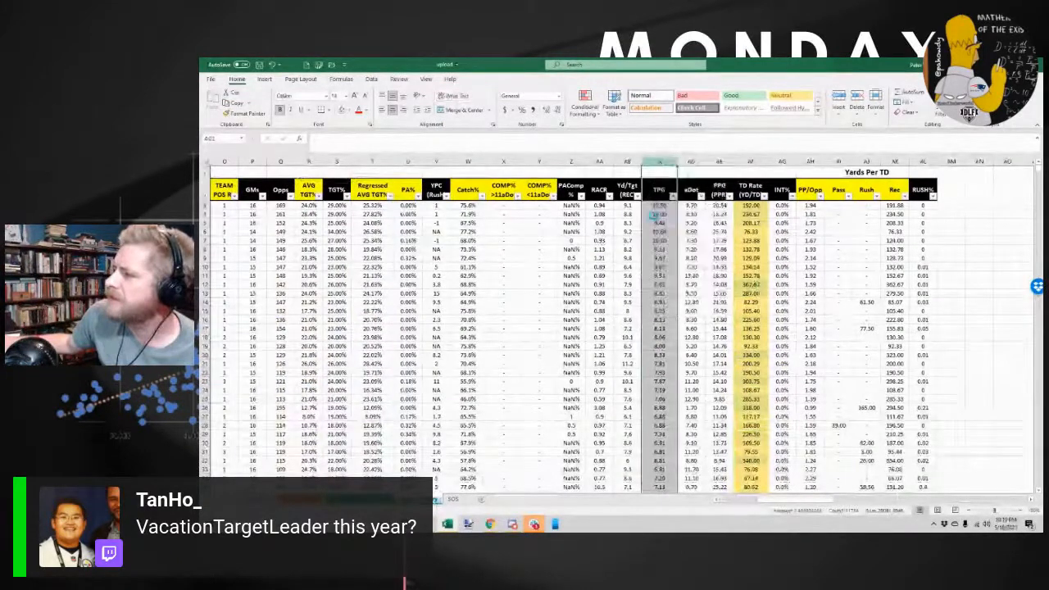
# Review the Player History columns from Yd/Tgt (REC) back to GMs to decide which to keep
pyautogui.click(623, 187)
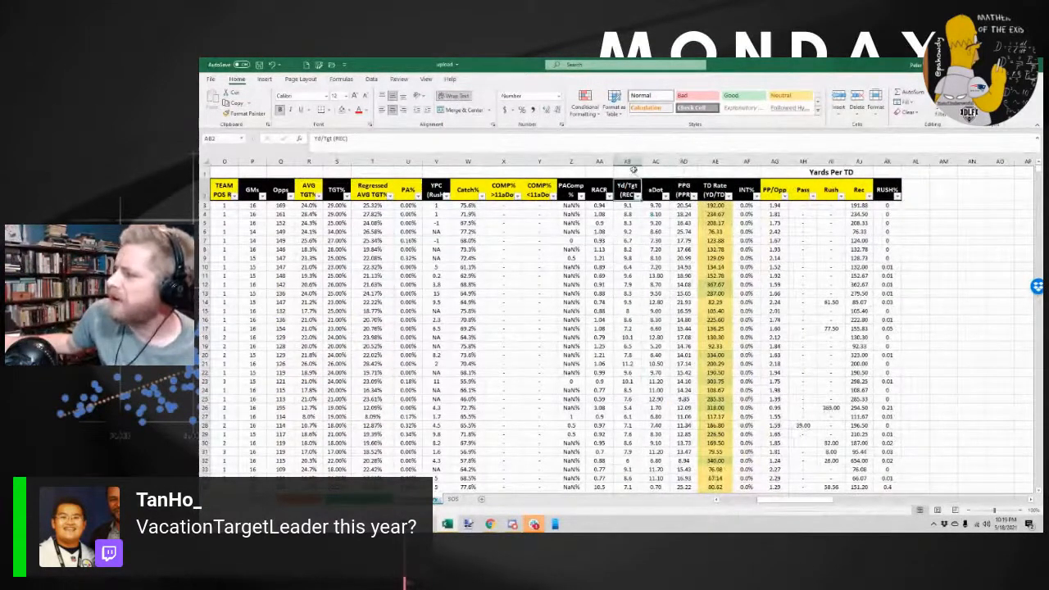
pyautogui.click(593, 190)
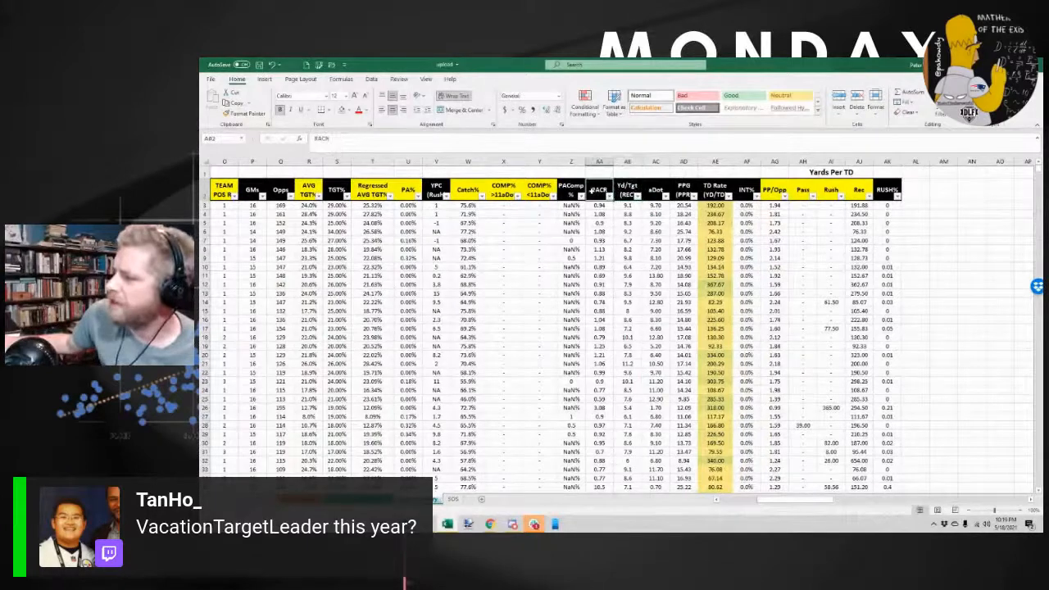
pyautogui.click(579, 189)
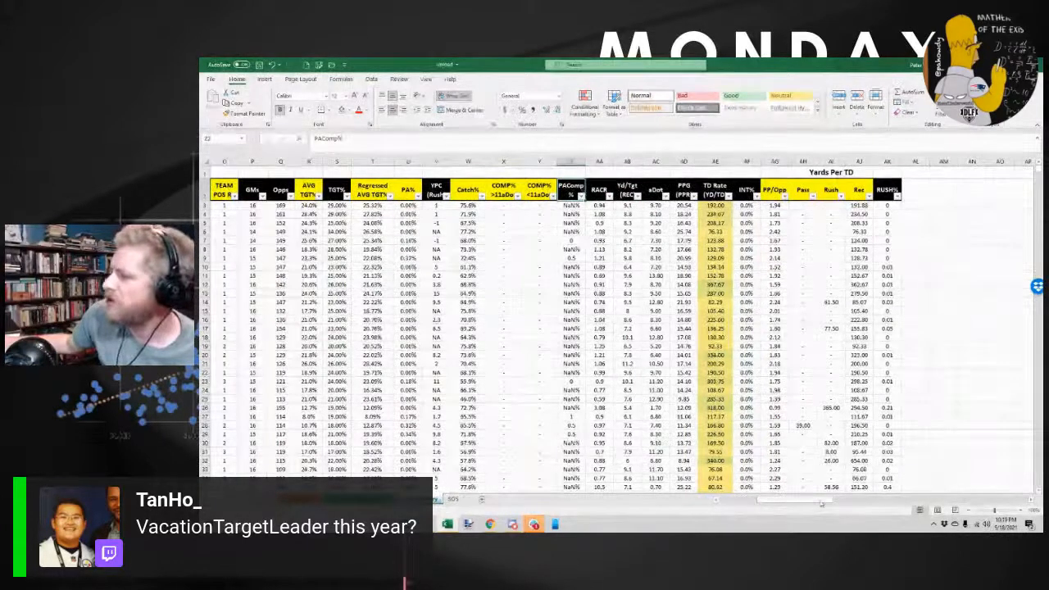
pyautogui.moveTo(822, 504); pyautogui.dragTo(809, 504)
pyautogui.click(656, 189)
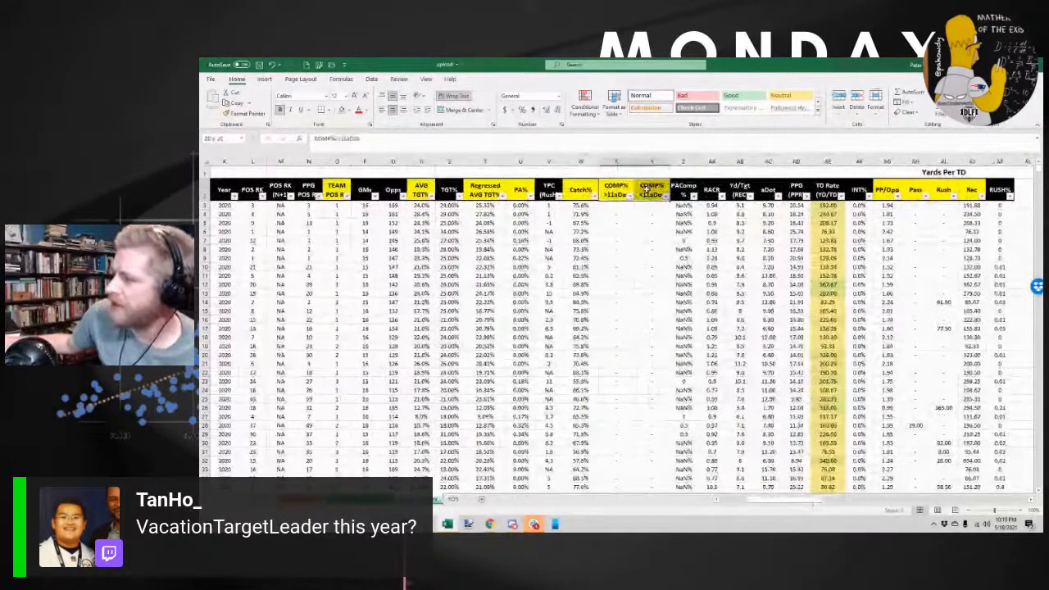
pyautogui.click(547, 190)
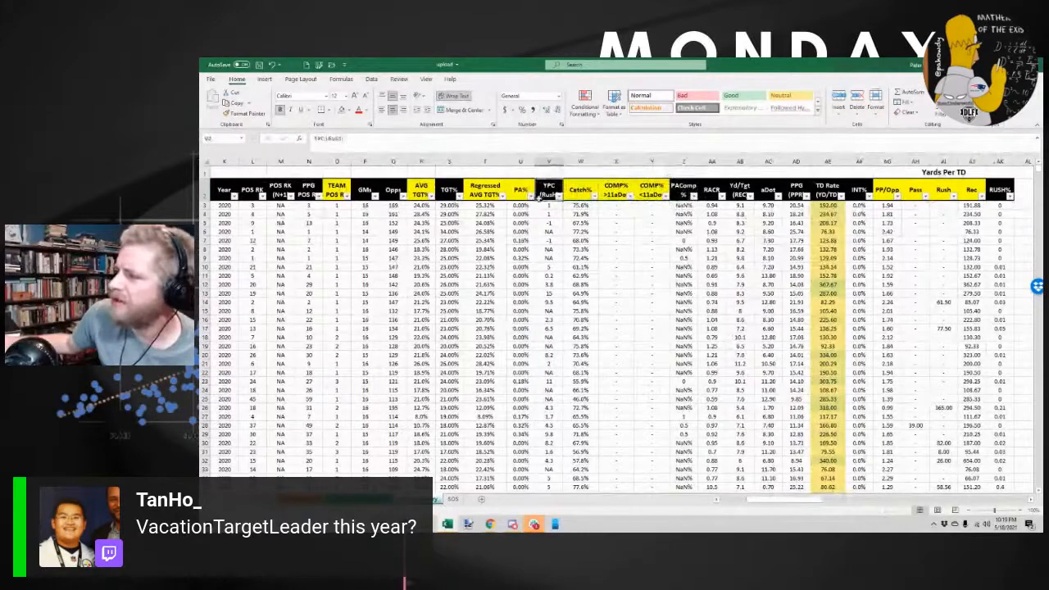
pyautogui.click(481, 191)
pyautogui.moveTo(785, 502); pyautogui.dragTo(775, 502)
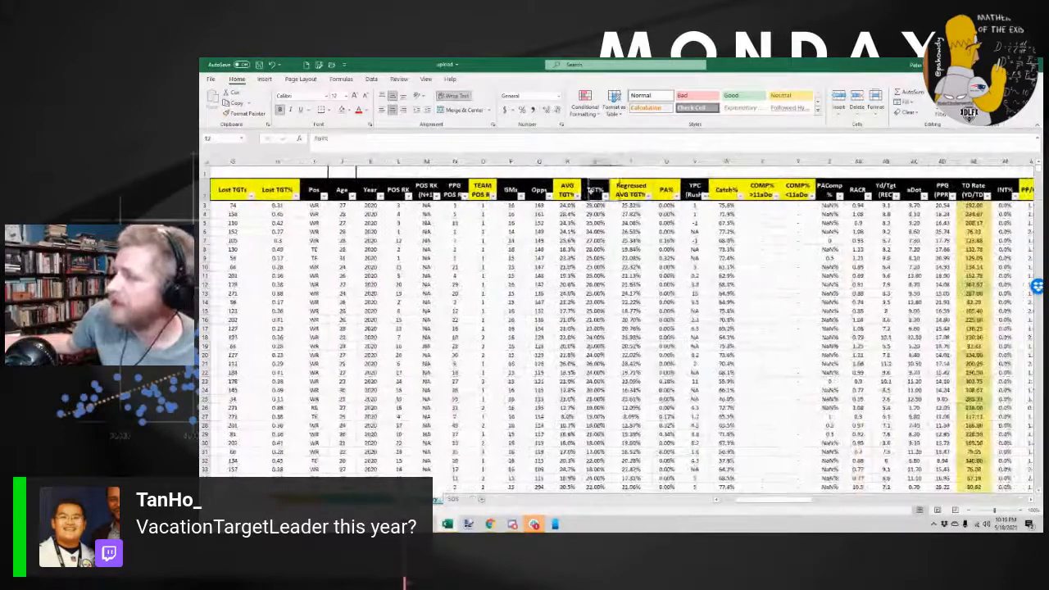
pyautogui.click(566, 191)
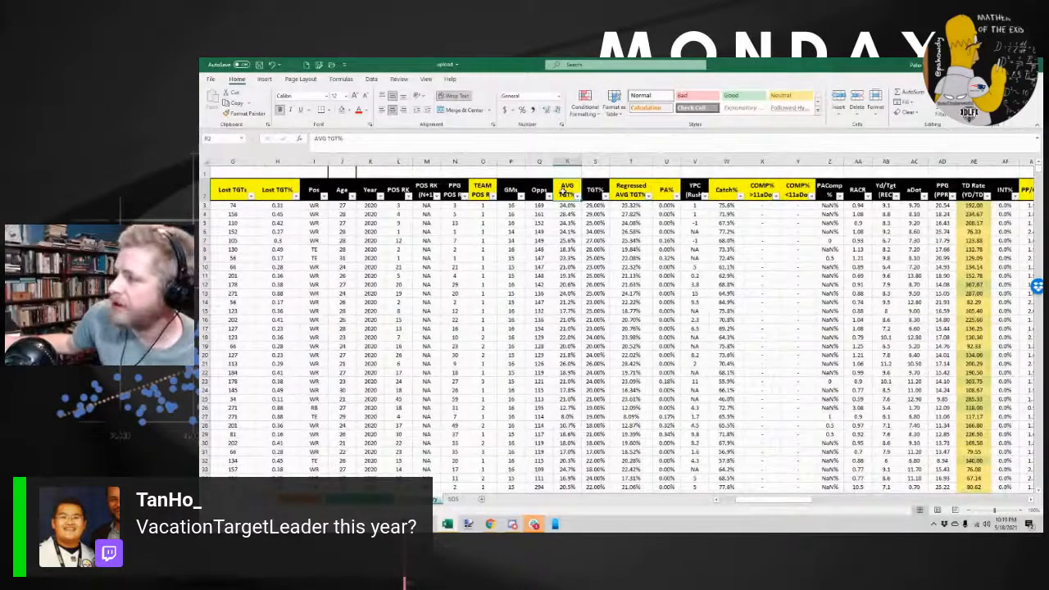
pyautogui.moveTo(567, 205); pyautogui.dragTo(566, 277)
pyautogui.click(532, 190)
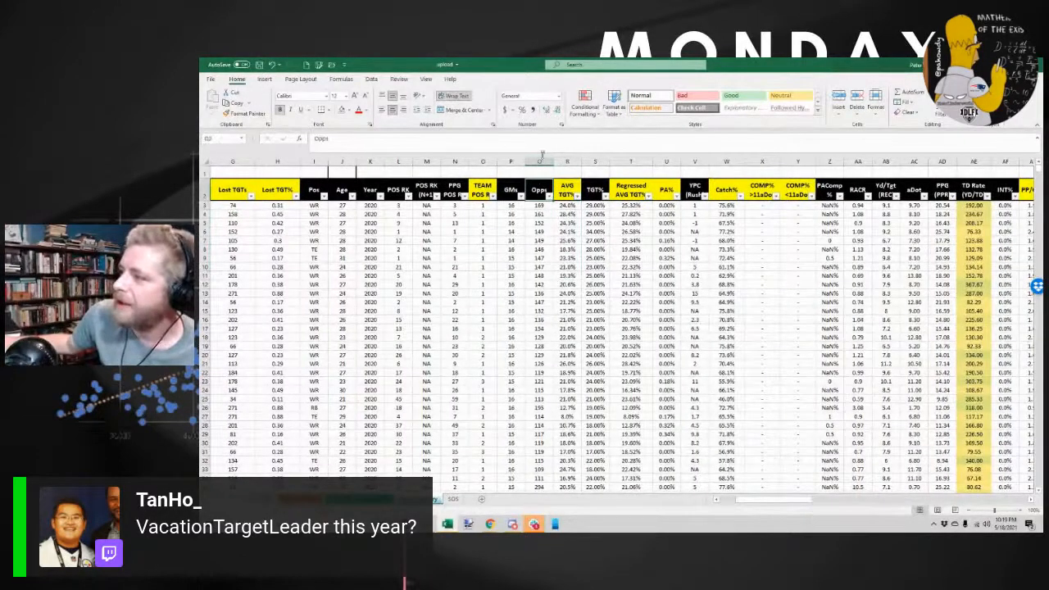
pyautogui.moveTo(540, 161)
pyautogui.mouseDown()
pyautogui.moveTo(483, 161)
pyautogui.moveTo(510, 160)
pyautogui.mouseUp()
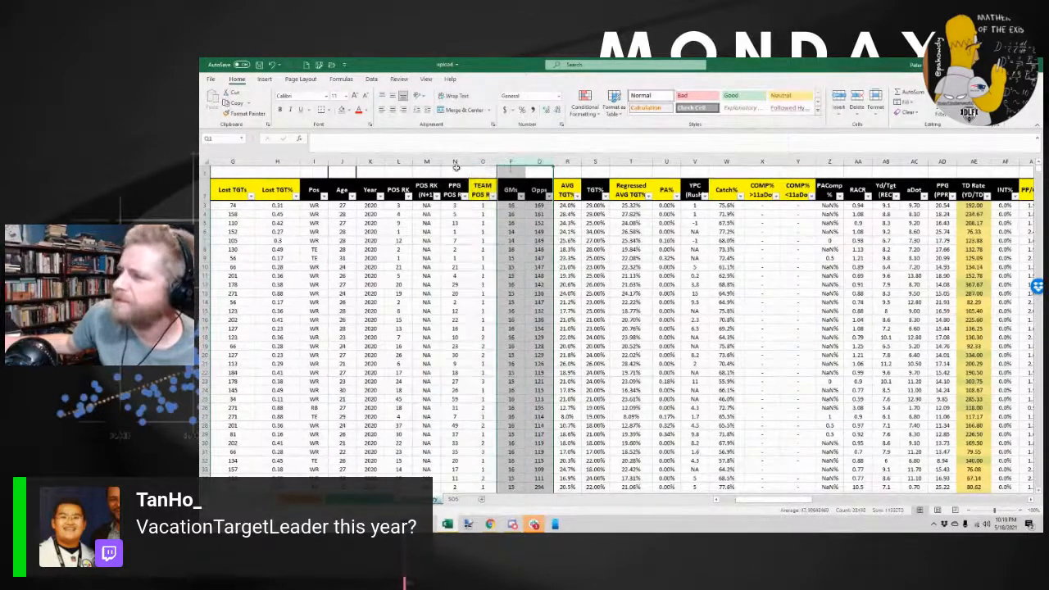
# Delete the POS RK (N+1) column from the Player History sheet
pyautogui.click(426, 160)
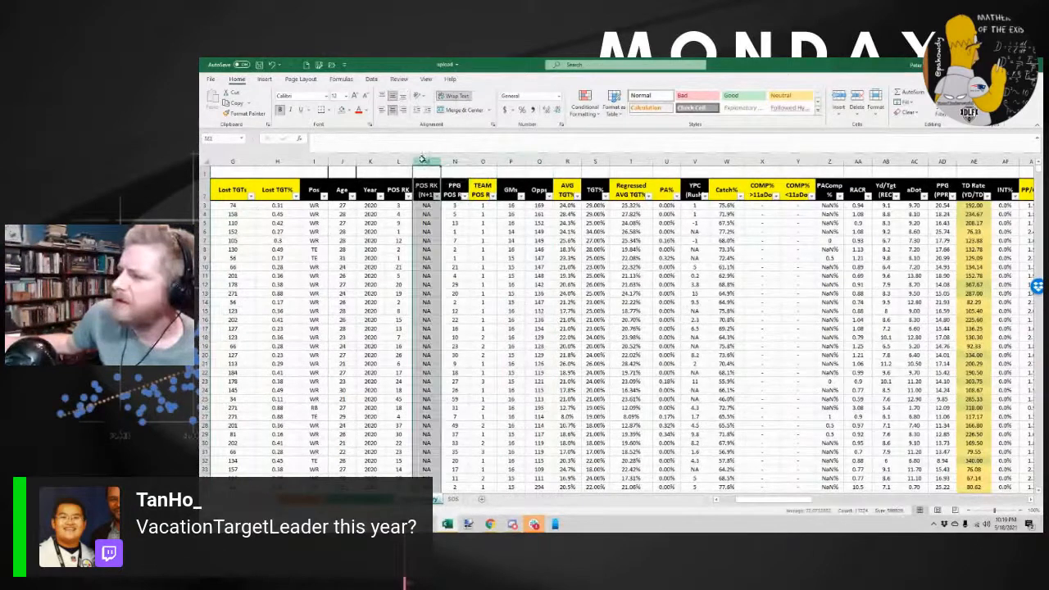
pyautogui.rightClick(424, 161)
pyautogui.click(446, 244)
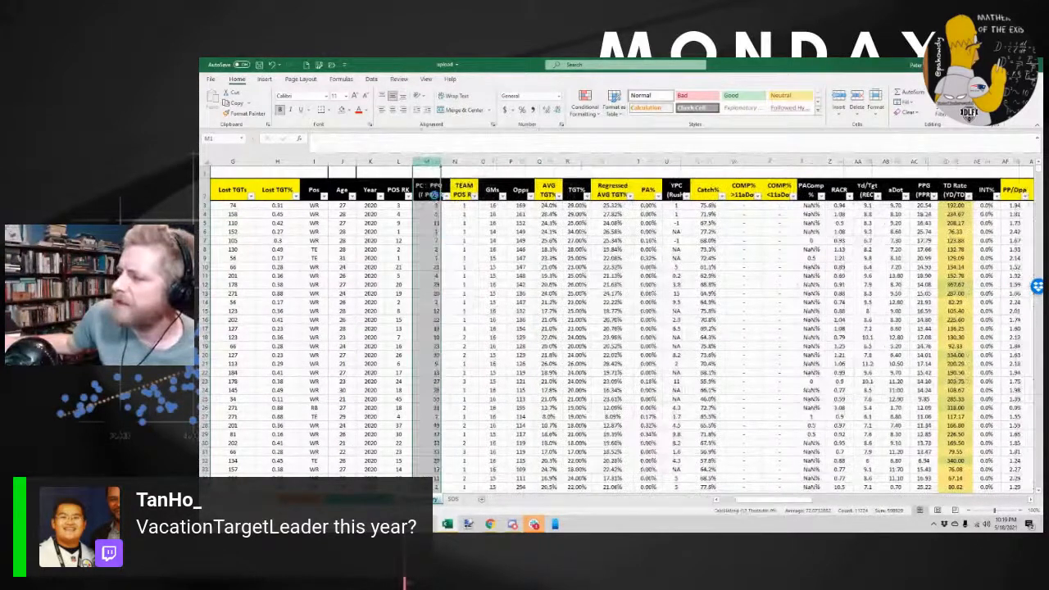
# Narrow the Same team? column in the Player History sheet so its header wraps
pyautogui.moveTo(770, 500); pyautogui.dragTo(719, 501)
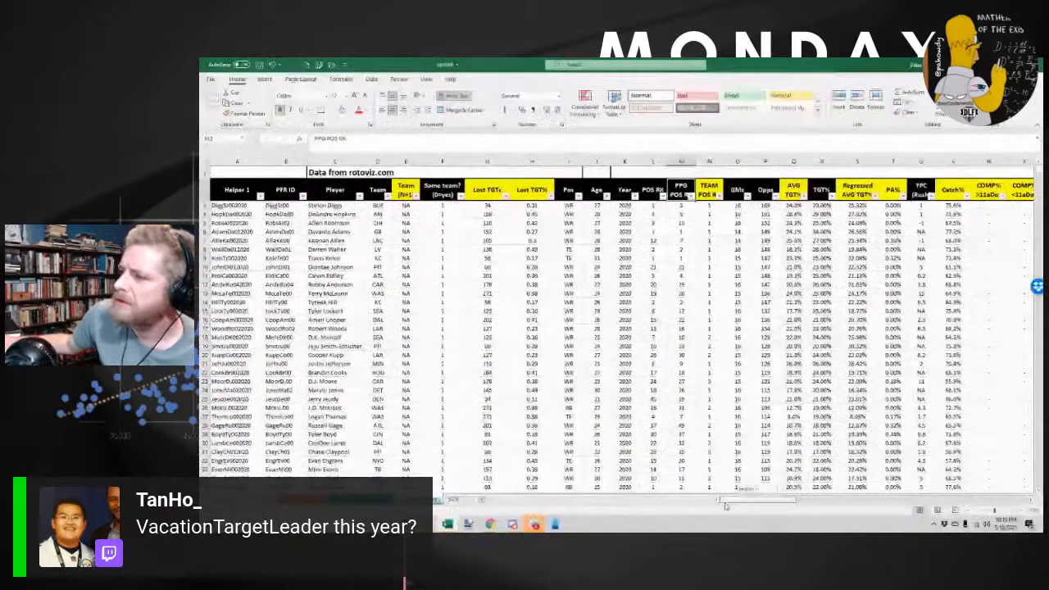
pyautogui.click(332, 193)
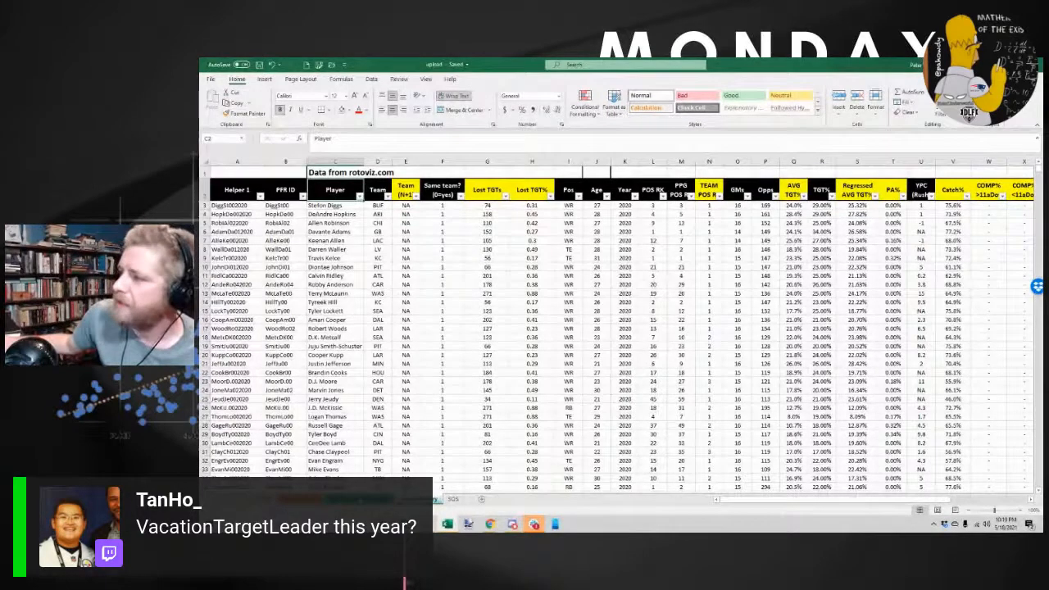
pyautogui.moveTo(487, 329); pyautogui.dragTo(487, 320)
pyautogui.click(442, 161)
pyautogui.moveTo(464, 162); pyautogui.dragTo(453, 163)
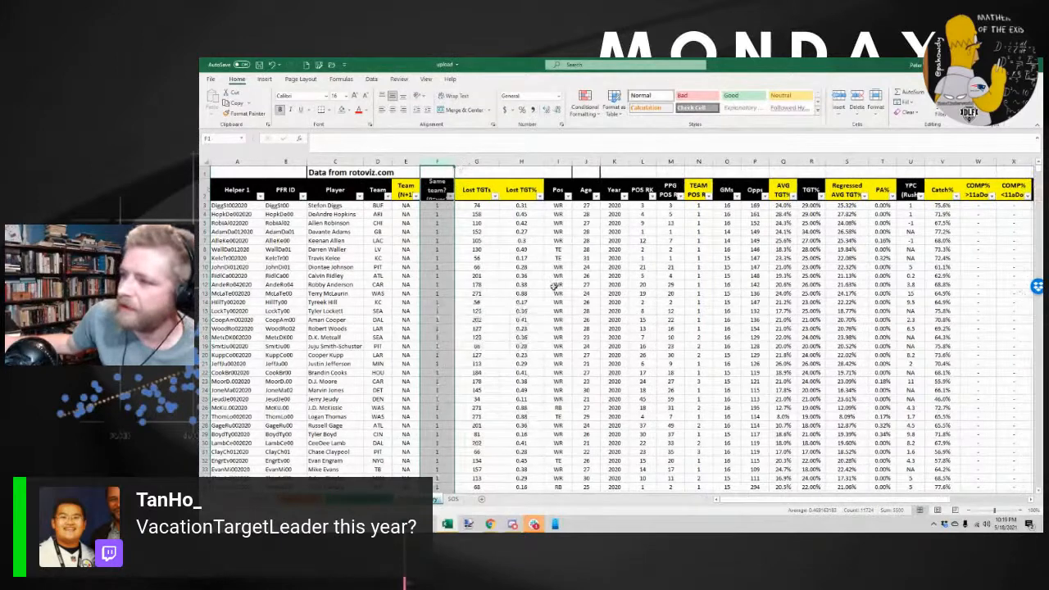
# Increase the height of the Player History header row so the wrapped column titles fit
pyautogui.click(205, 195)
pyautogui.moveTo(206, 201); pyautogui.dragTo(206, 204)
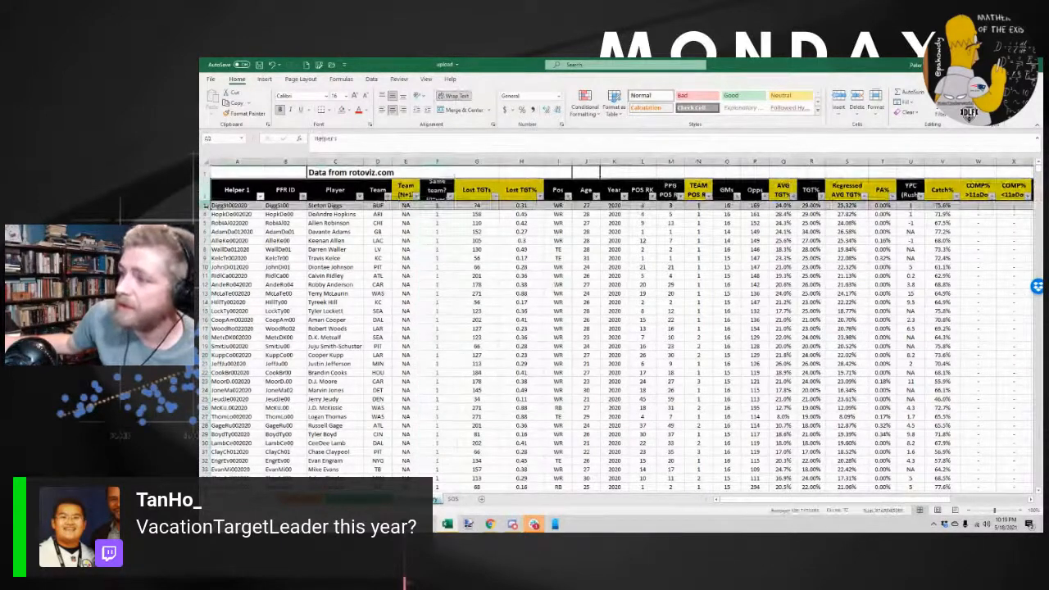
pyautogui.click(205, 190)
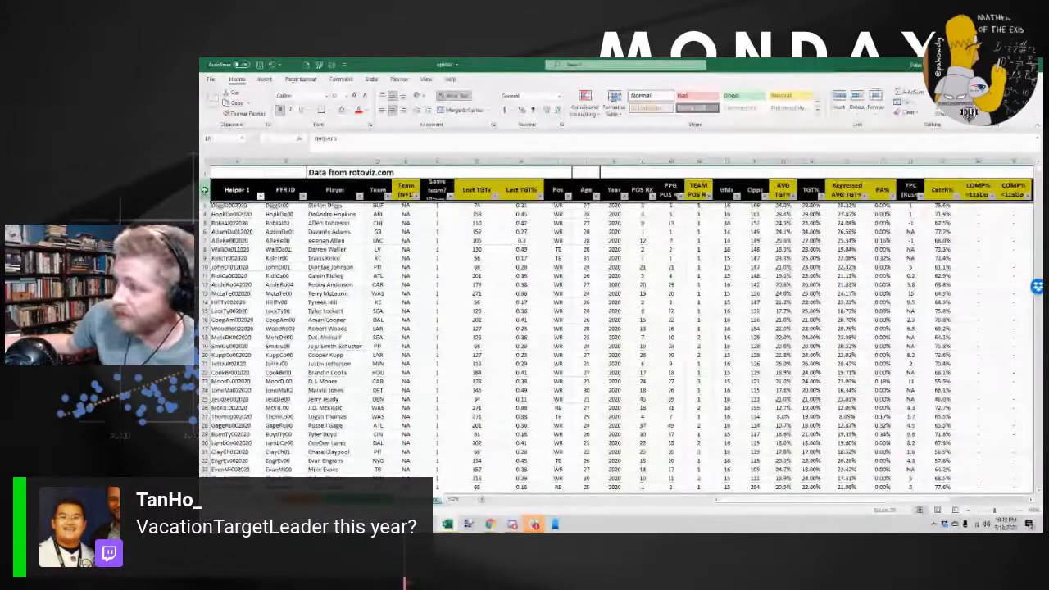
pyautogui.doubleClick(205, 200)
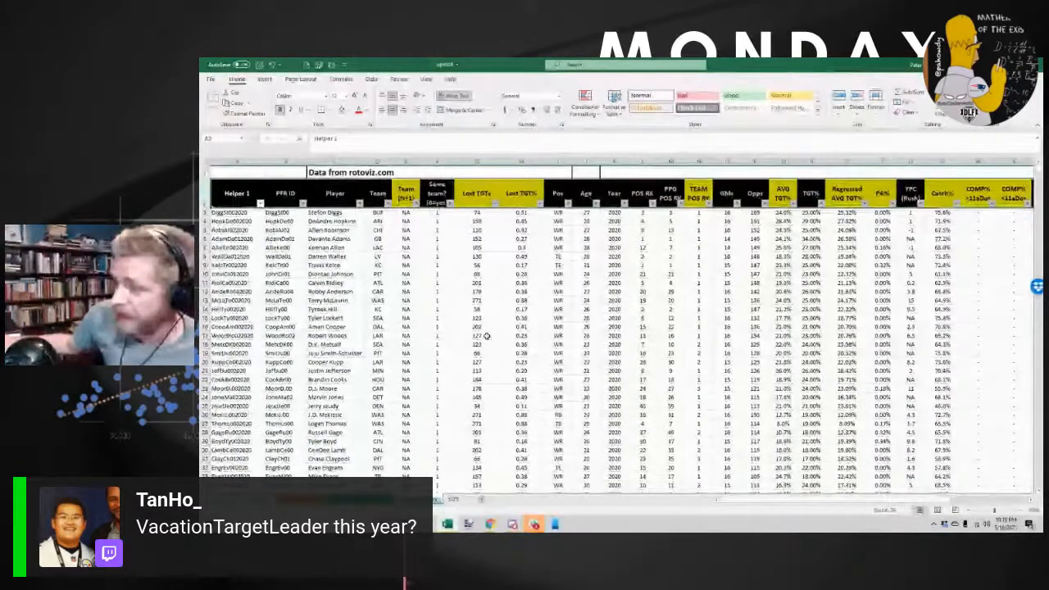
# Review the Player History columns from Lost TGT% through the Yards Per TD group to decide which to keep
pyautogui.click(522, 191)
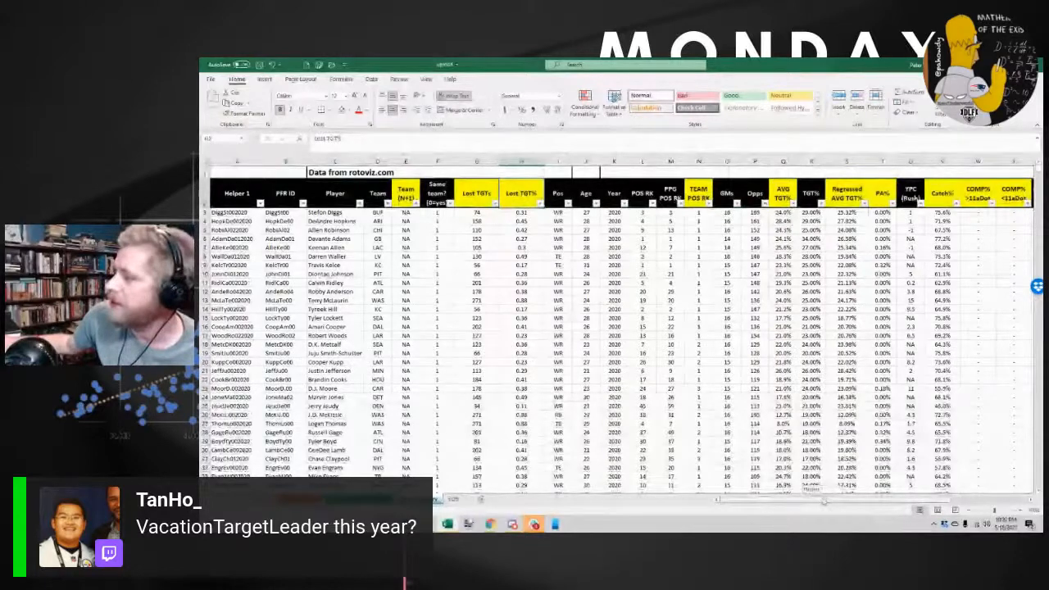
pyautogui.moveTo(824, 501); pyautogui.dragTo(910, 499)
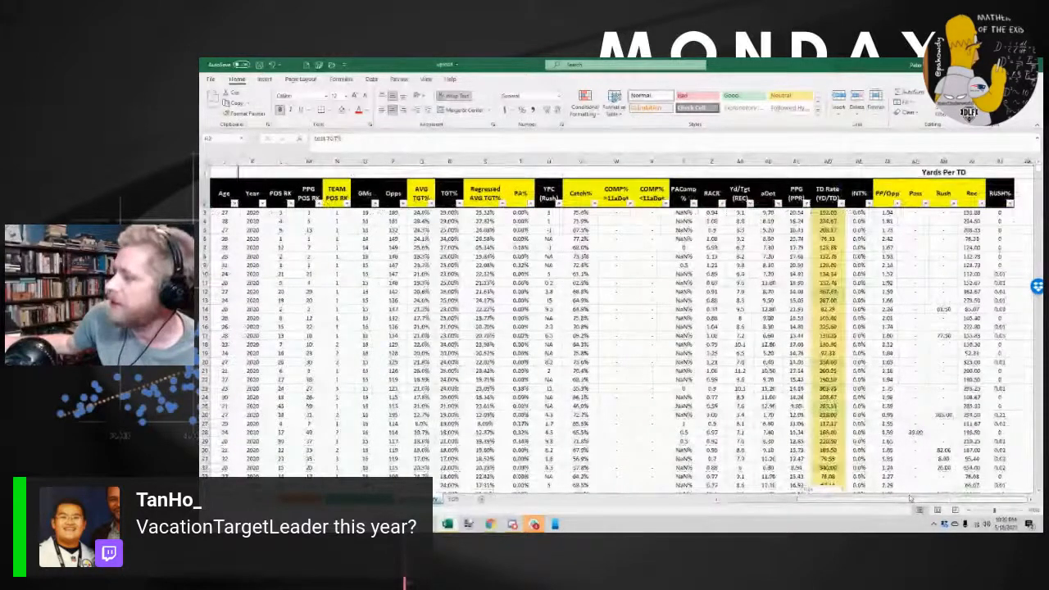
pyautogui.moveTo(652, 194); pyautogui.dragTo(652, 267)
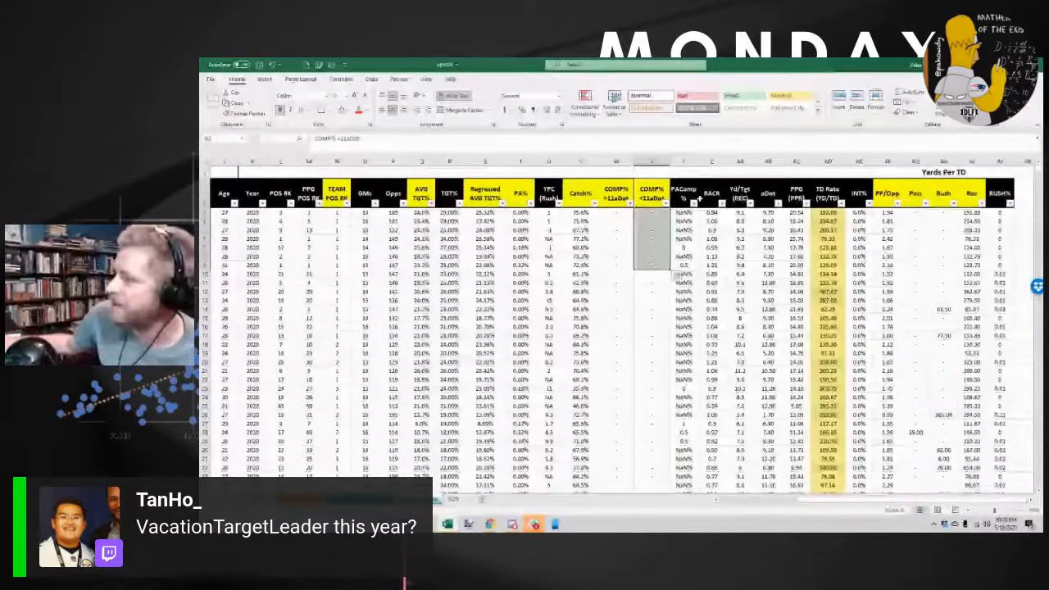
pyautogui.click(828, 194)
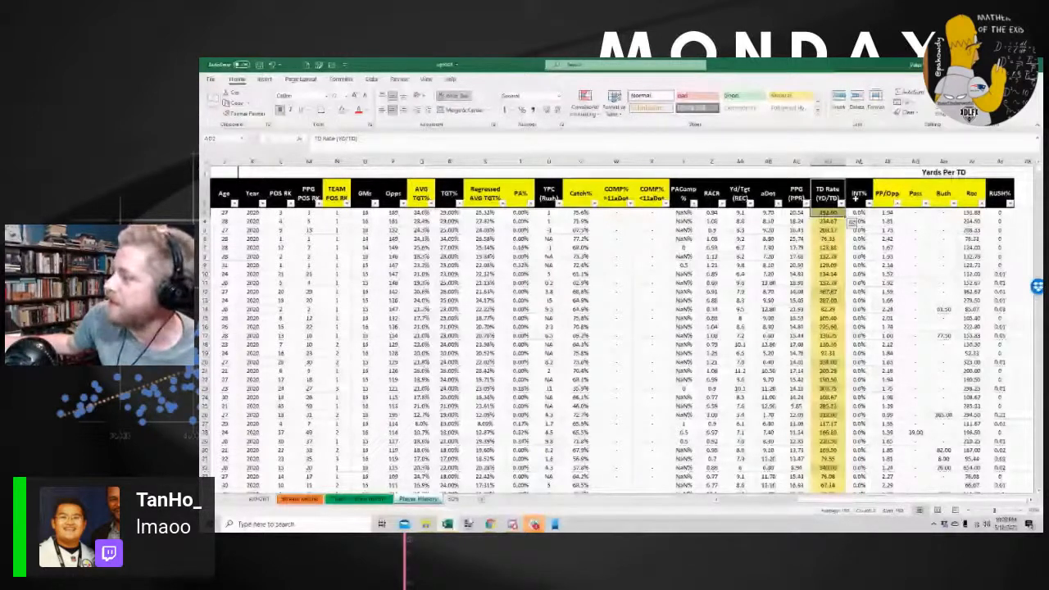
pyautogui.press('Right')
pyautogui.press('Right')
pyautogui.press('Right')
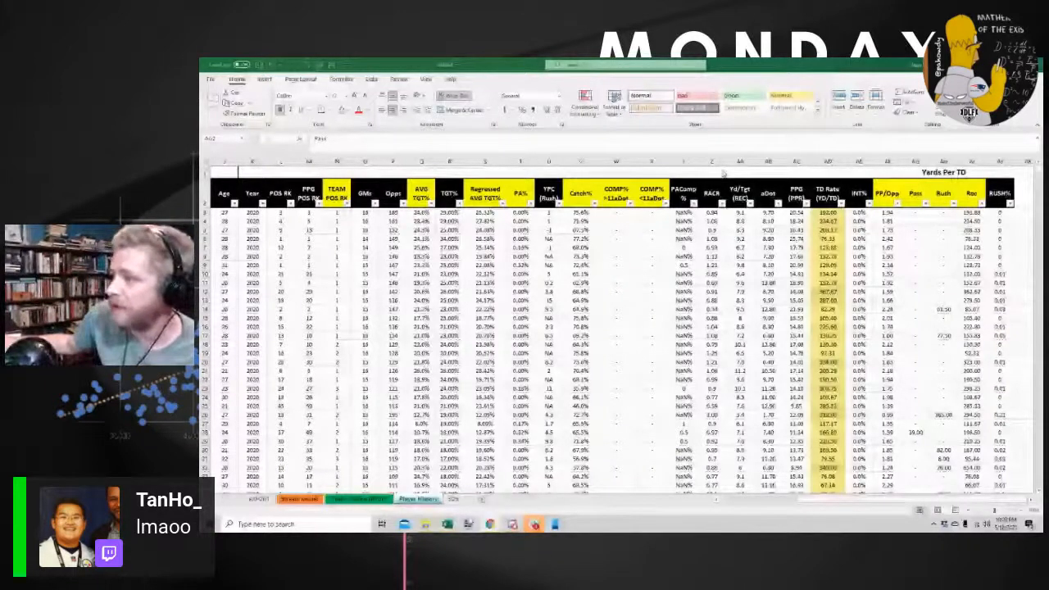
# Delete the Team (N+1), Same team?, Lost TGTs and Lost TGT% columns from the Player History sheet
pyautogui.hscroll(-5, 560, 385)
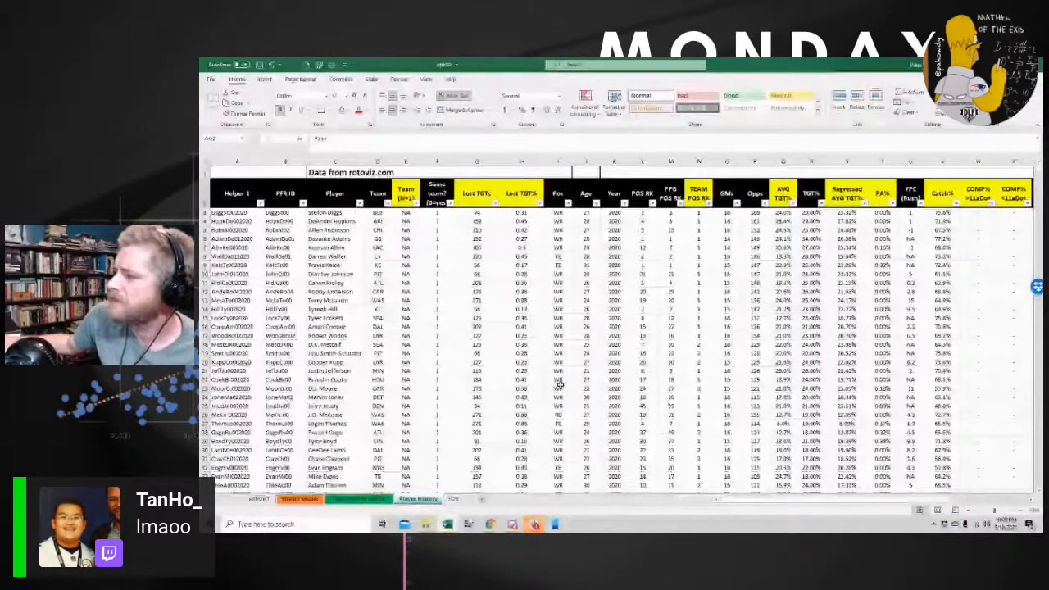
pyautogui.hotkey('ctrl', 'z')
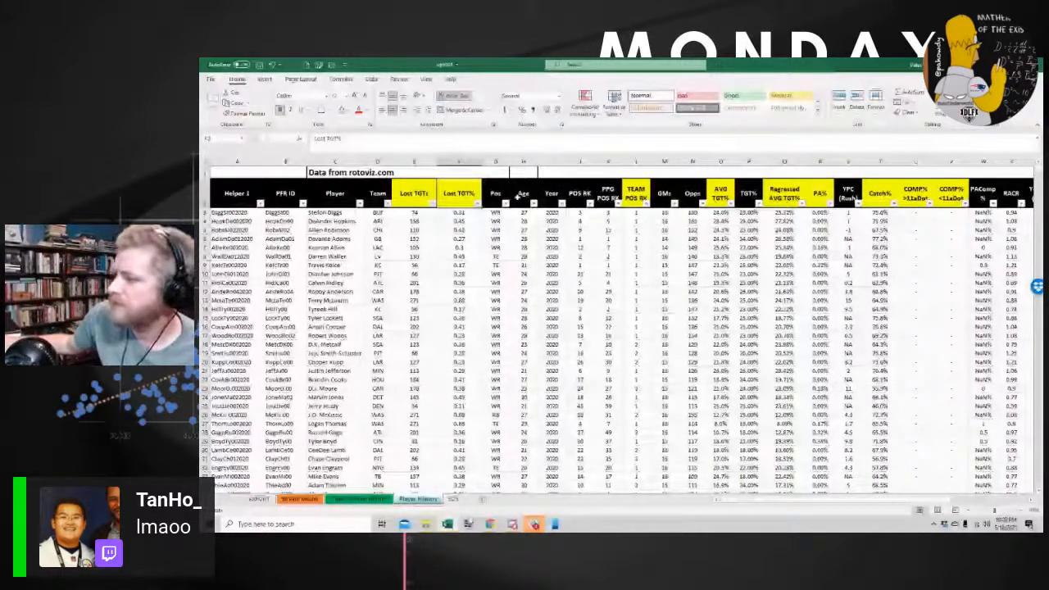
pyautogui.hotkey('ctrl', '-')
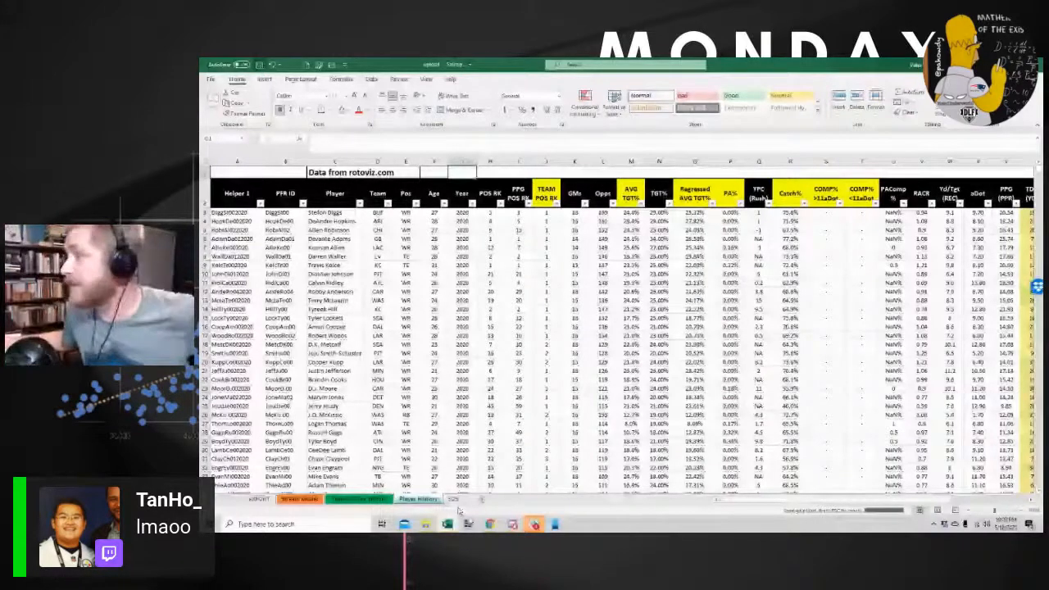
# Add filters to the header row of the SOS sheet
pyautogui.click(452, 499)
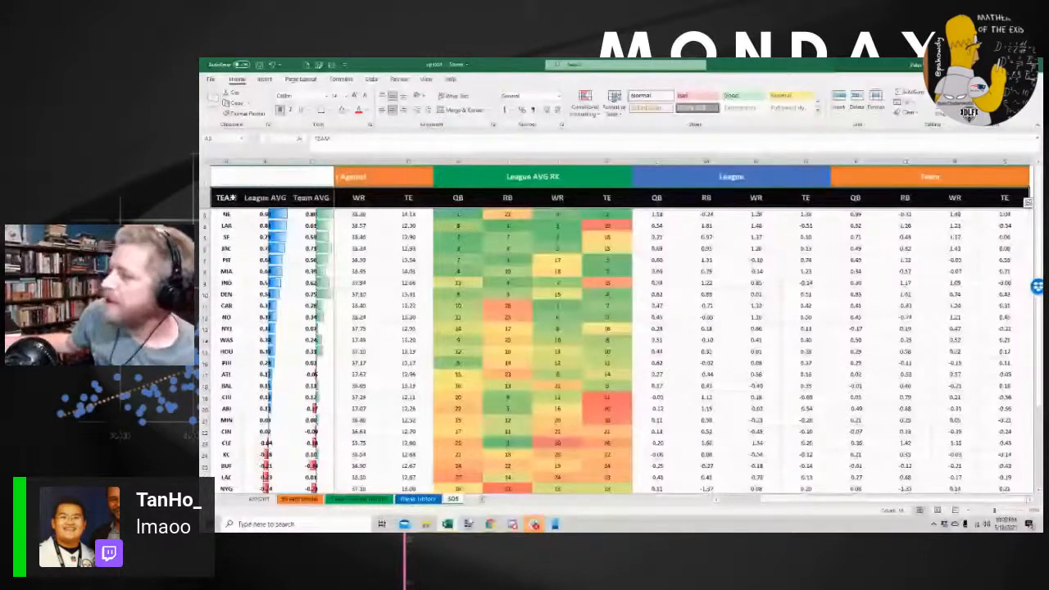
pyautogui.click(371, 79)
pyautogui.click(632, 100)
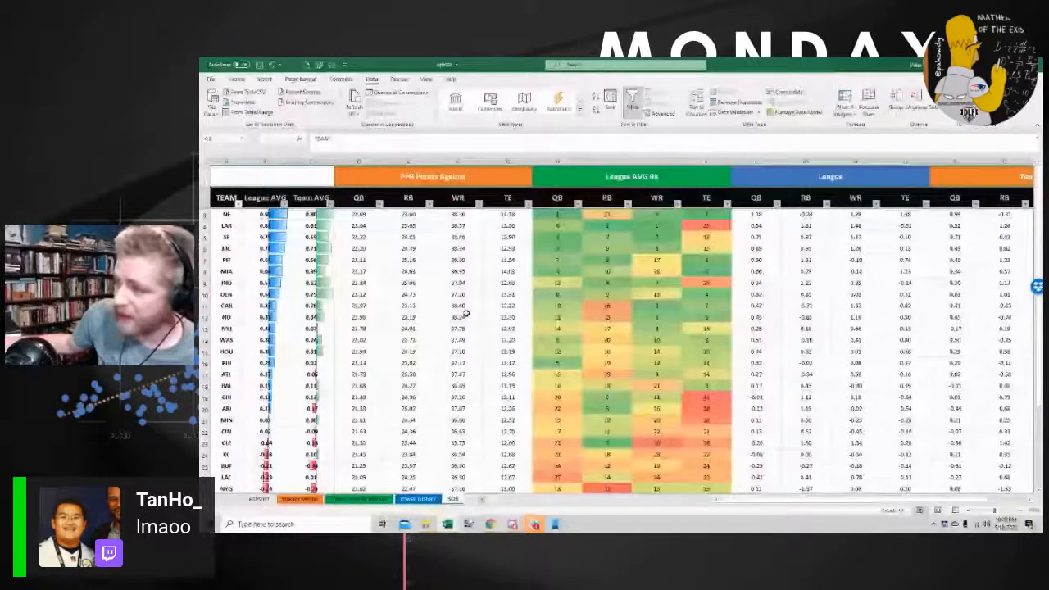
# Examine the League and Team value groups in the SOS sheet and compare the ATL row's League AVG and Team AVG
pyautogui.hscroll(2, 465, 314)
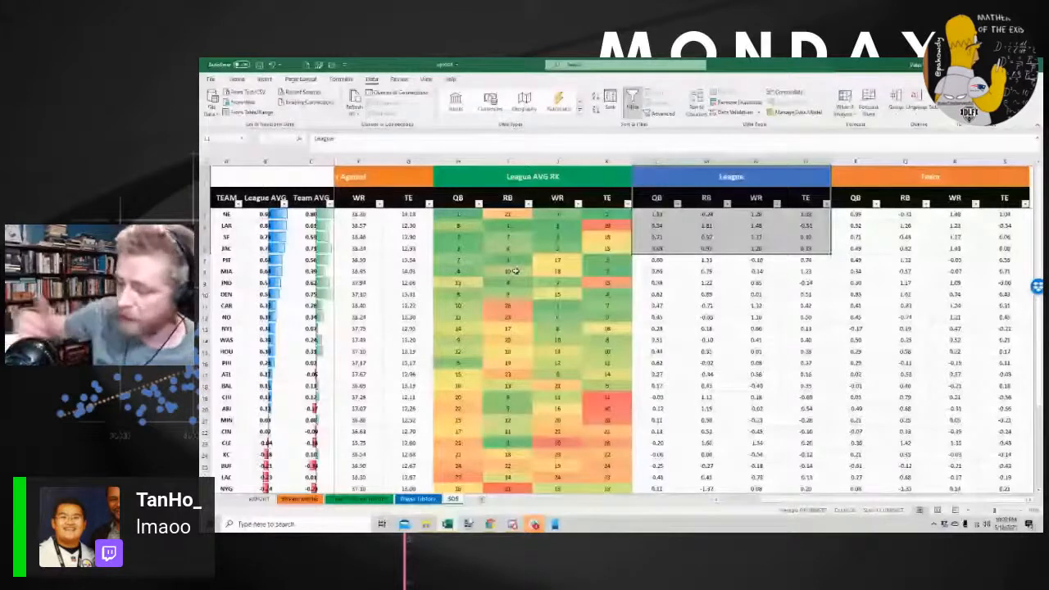
pyautogui.click(897, 213)
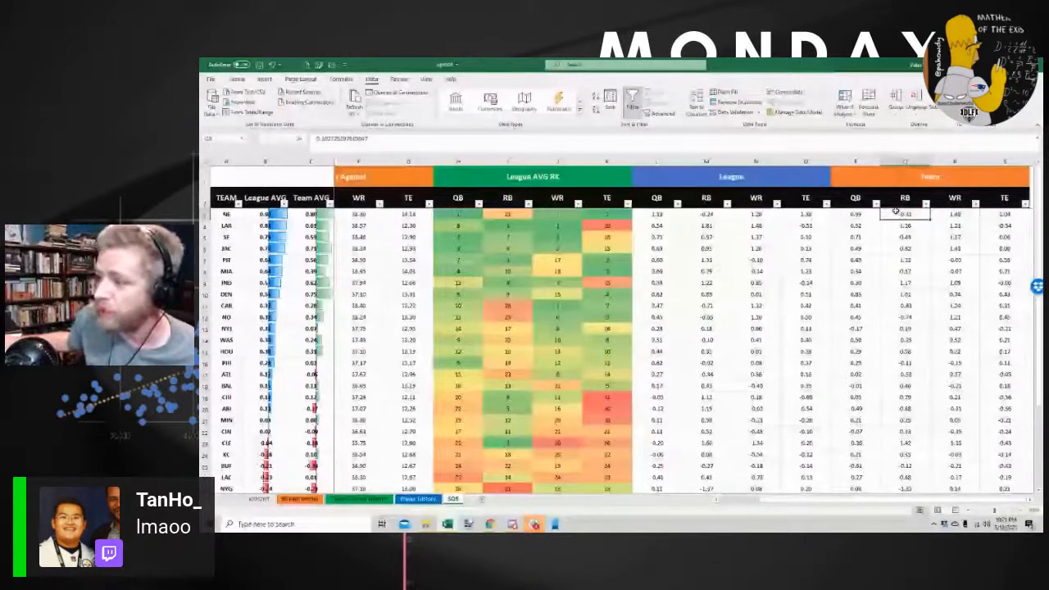
pyautogui.moveTo(930, 177); pyautogui.dragTo(1004, 283)
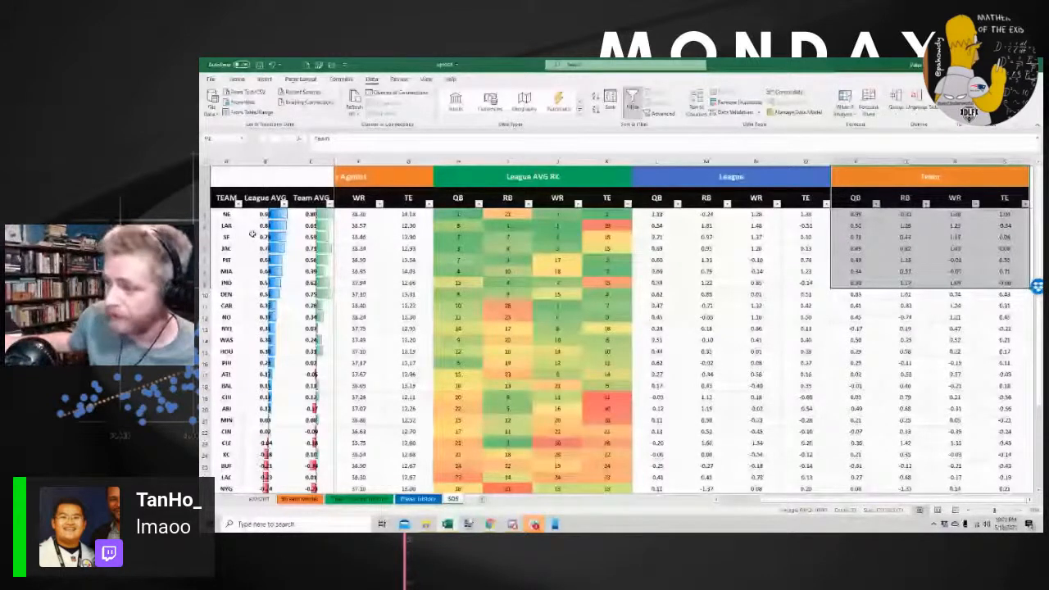
pyautogui.click(274, 374)
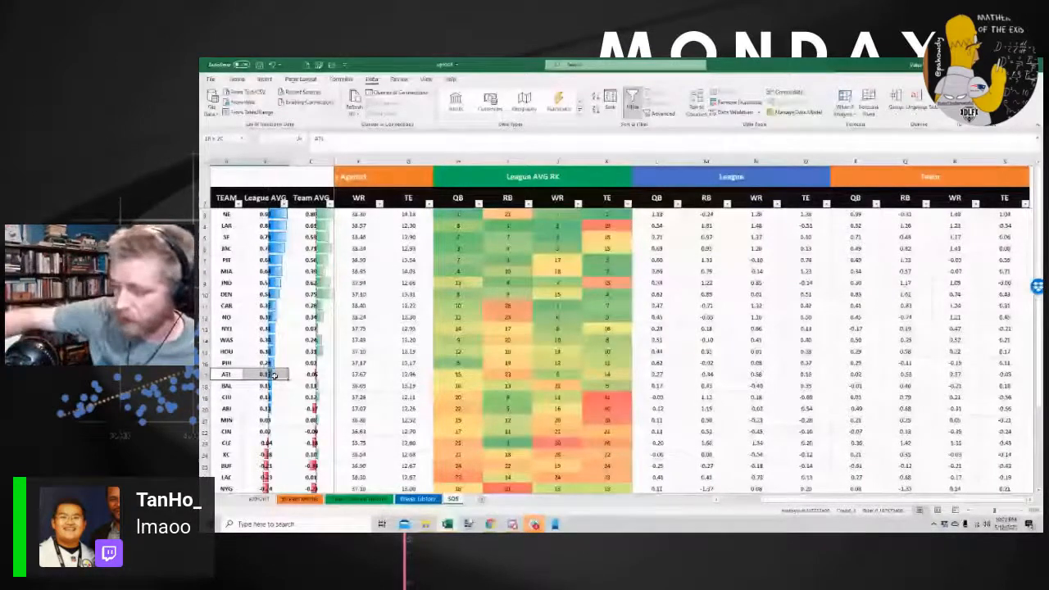
pyautogui.moveTo(275, 375); pyautogui.dragTo(325, 375)
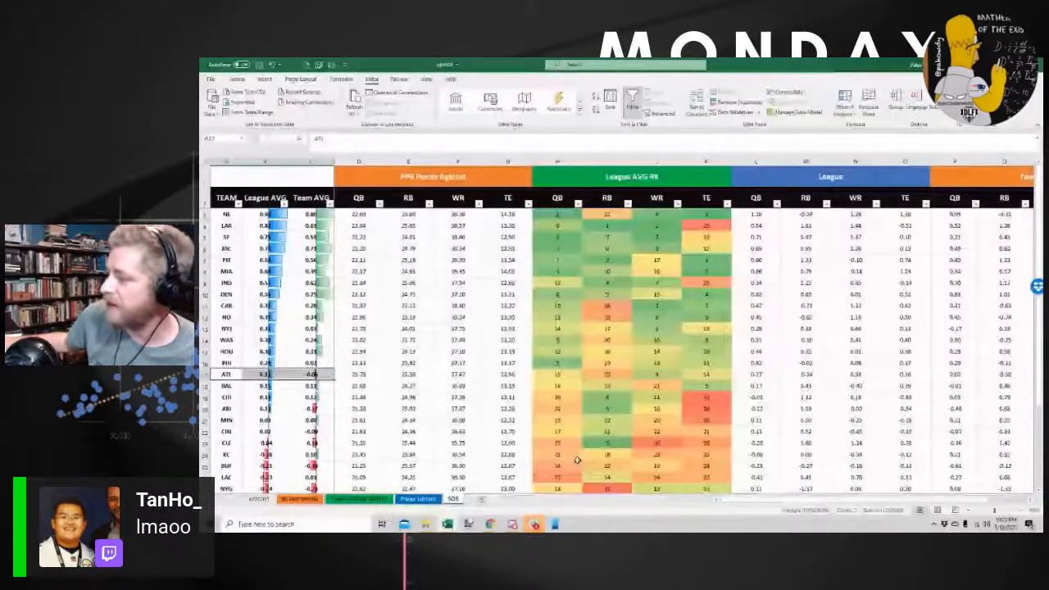
pyautogui.hscroll(2, 858, 497)
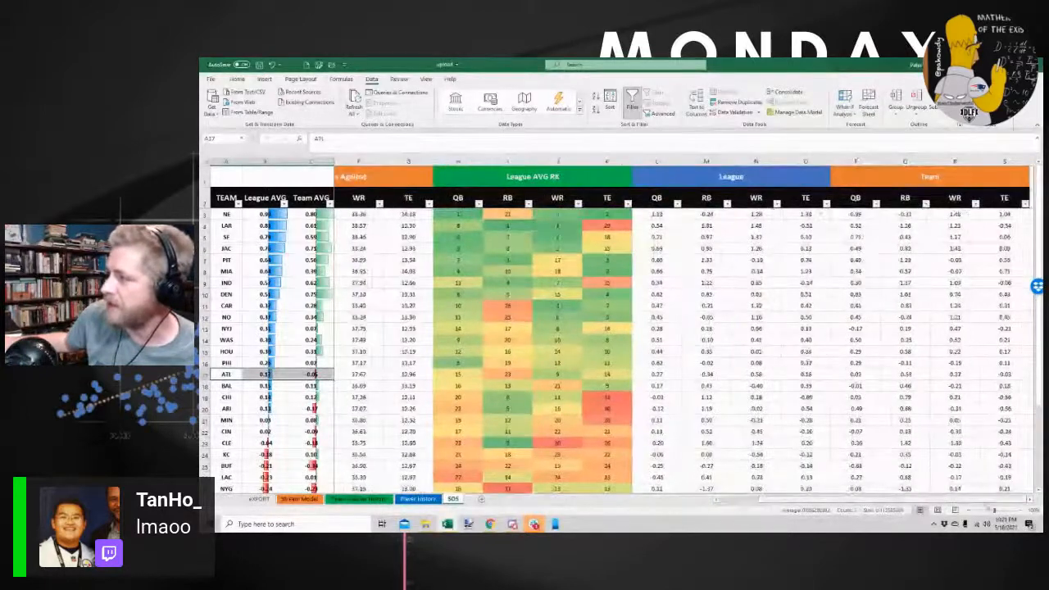
pyautogui.click(756, 162)
pyautogui.moveTo(861, 177); pyautogui.dragTo(861, 275)
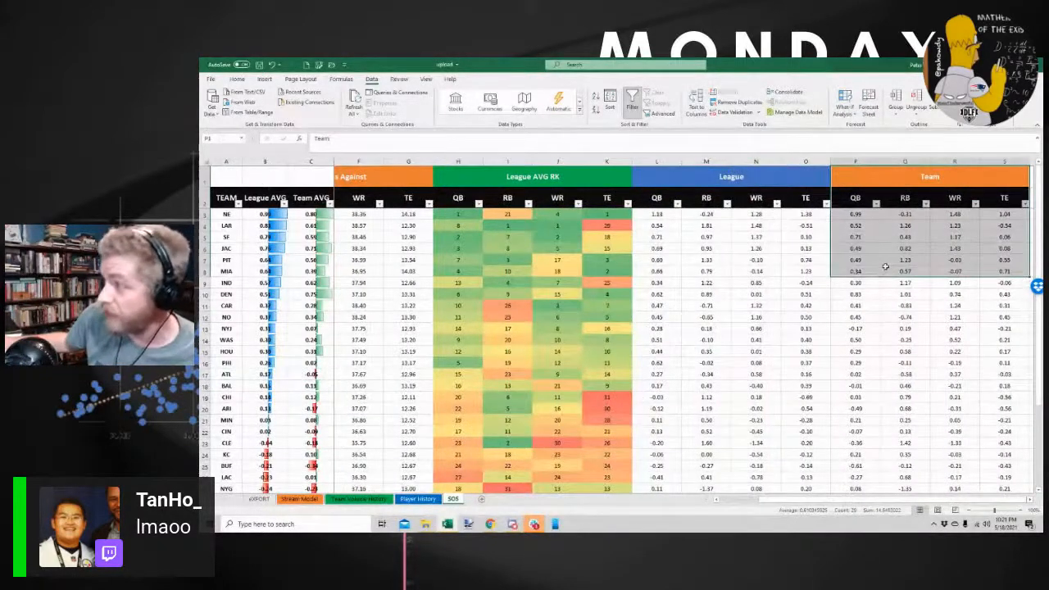
pyautogui.click(855, 305)
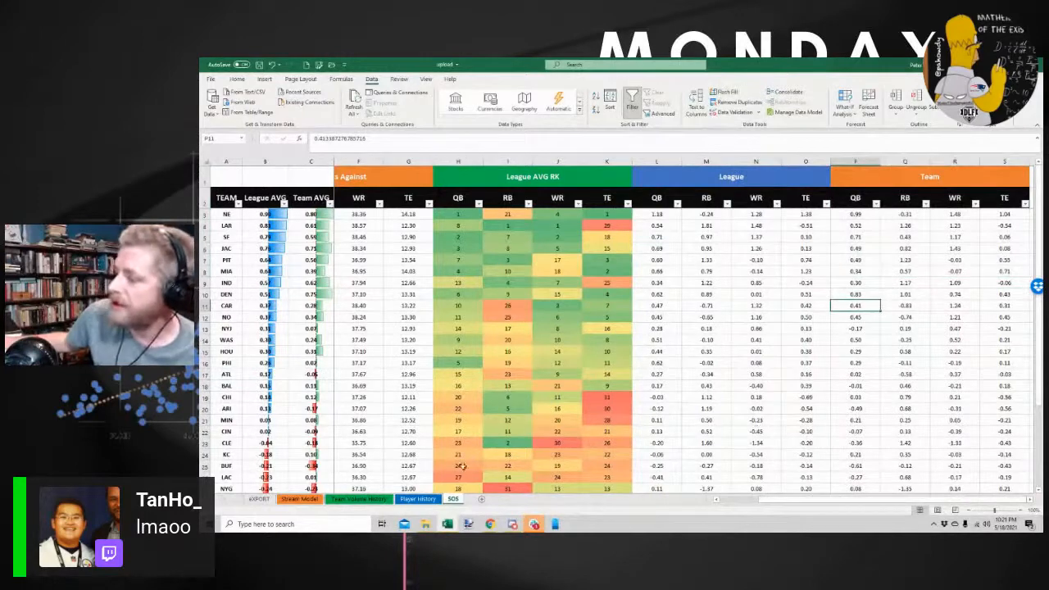
# Set the SOS sheet's tab color to black
pyautogui.rightClick(454, 498)
pyautogui.moveTo(485, 451)
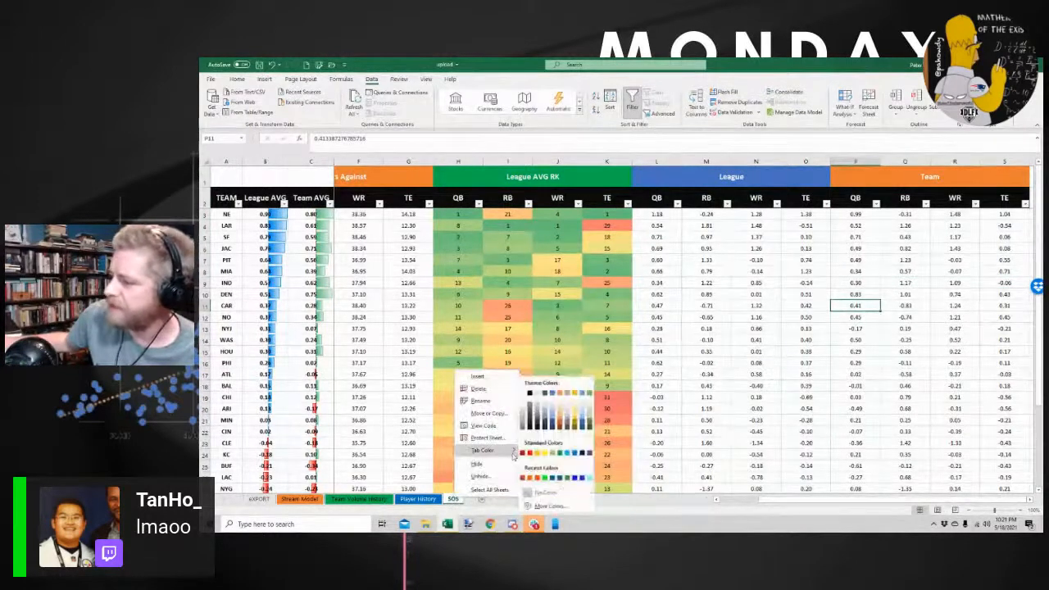
pyautogui.click(531, 393)
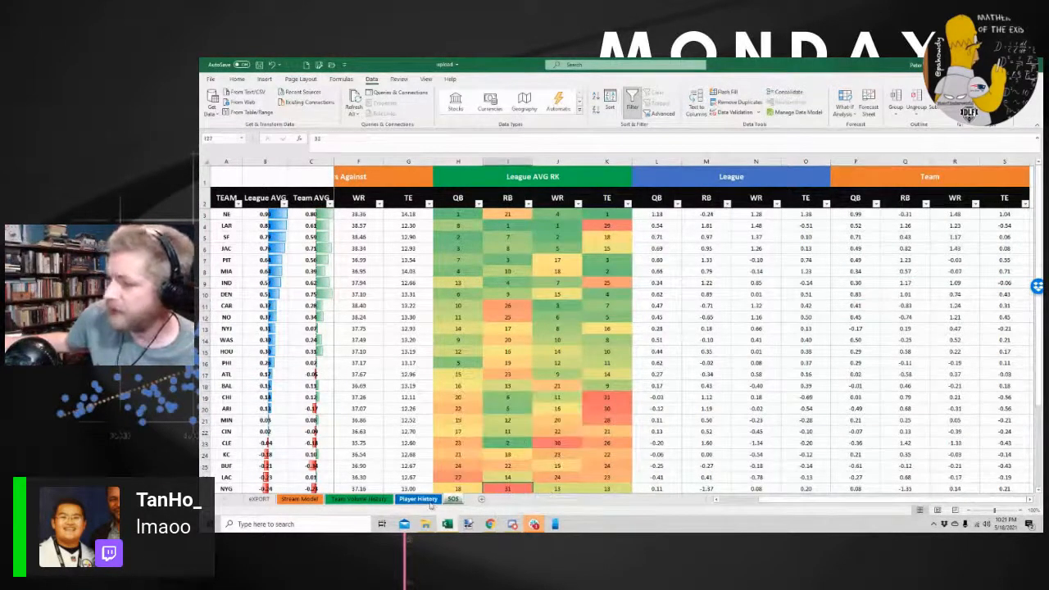
# Check the Player History, Stream Model and eXPORT sheets, looking over the export columns from Historic AVG back to Player
pyautogui.click(418, 499)
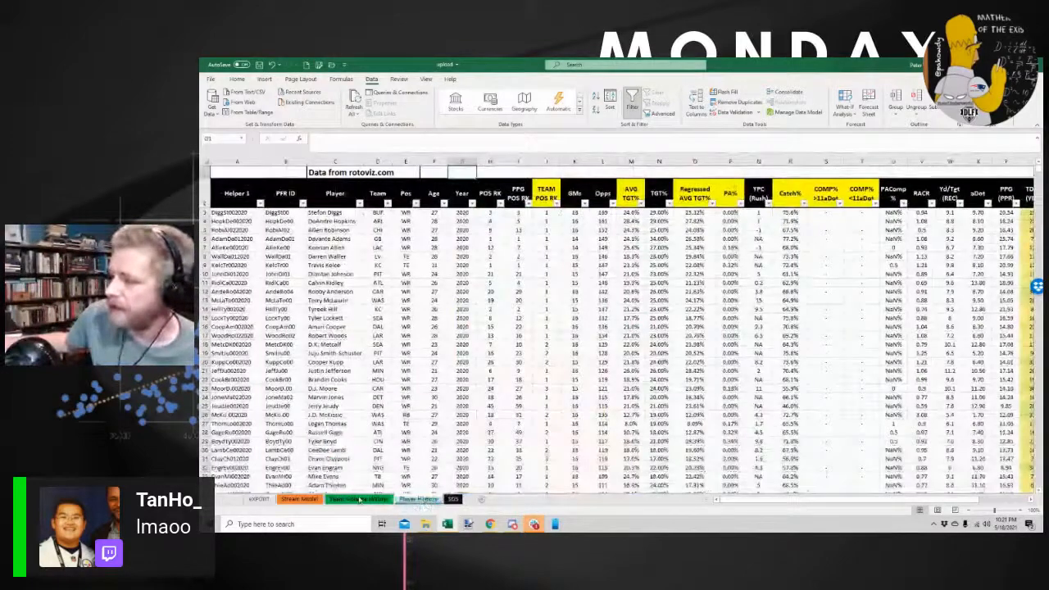
pyautogui.click(300, 498)
pyautogui.click(305, 500)
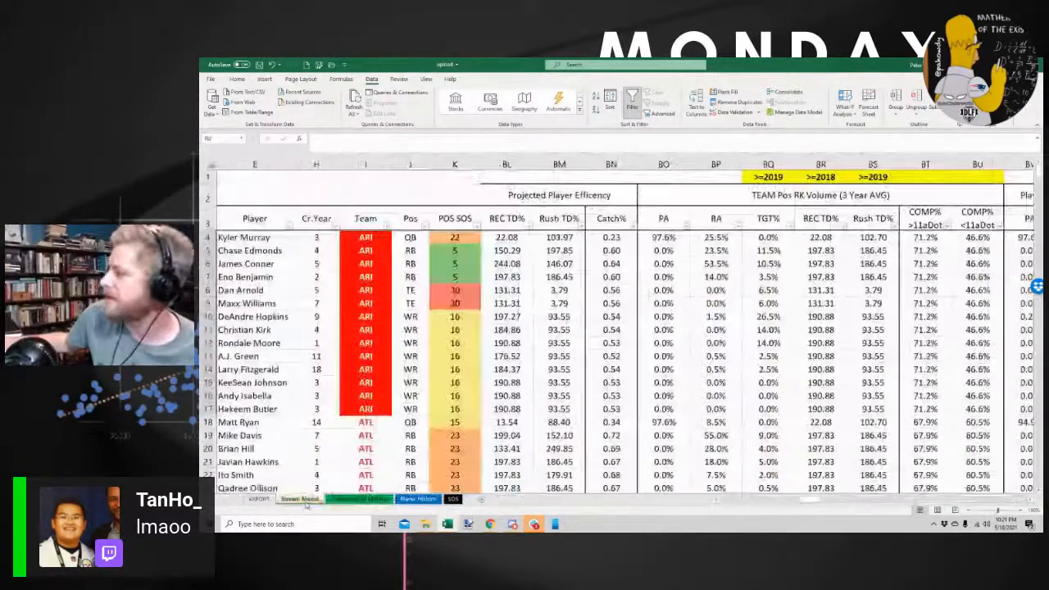
pyautogui.click(260, 499)
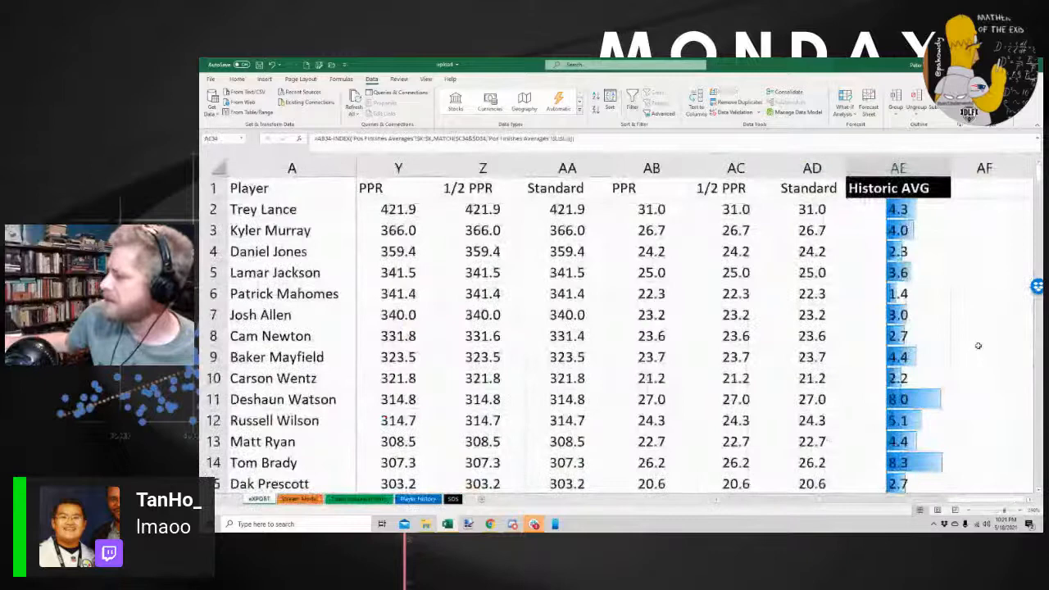
pyautogui.scroll(-7, 978, 346)
pyautogui.scroll(7, 977, 346)
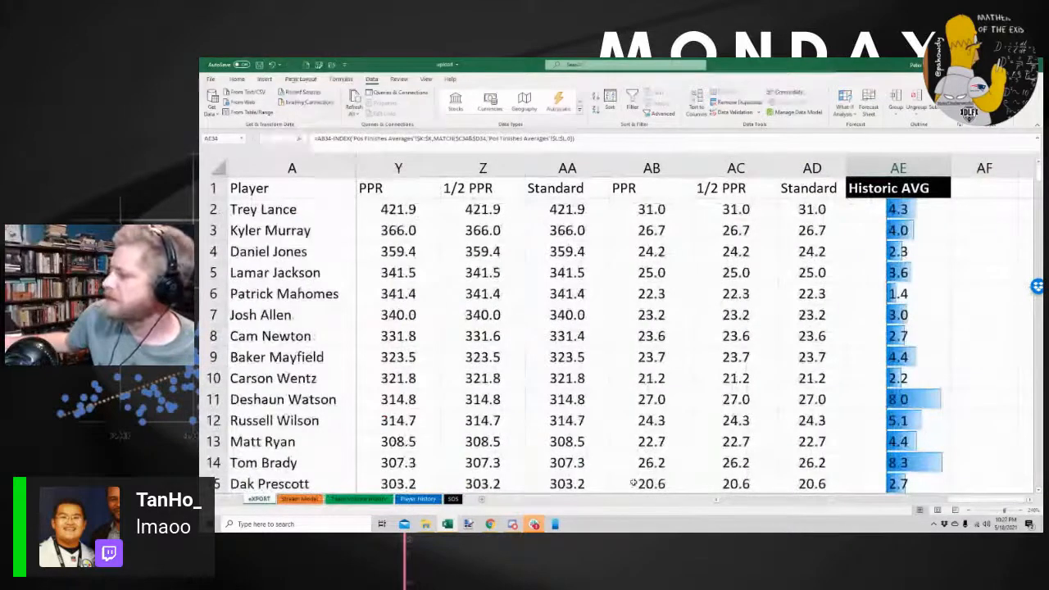
pyautogui.hscroll(-10, 633, 483)
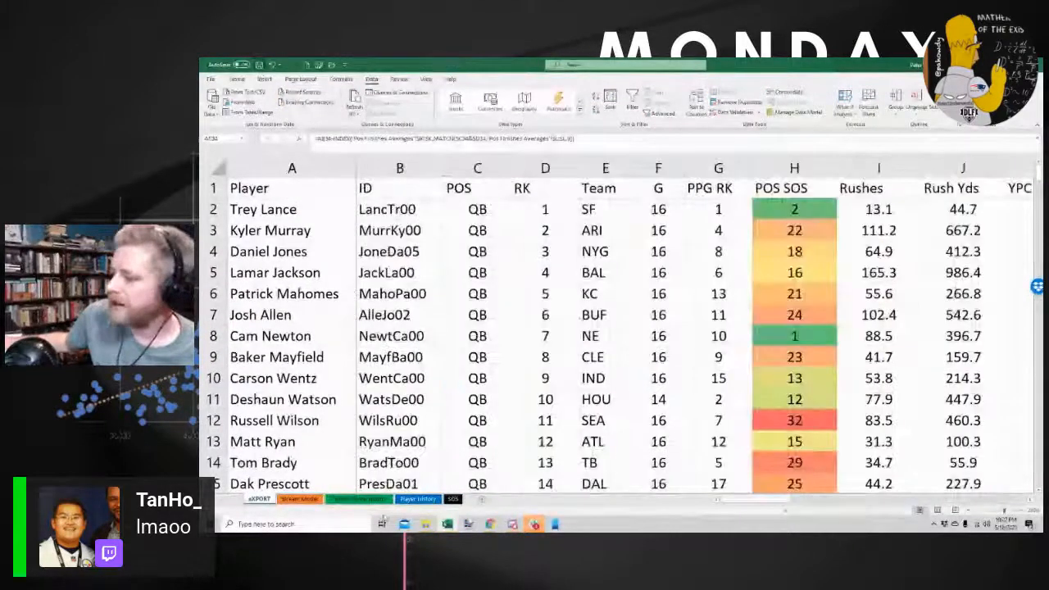
# Filter the Player History sheet on COMP% >11aDot to hide the rows that have only a dash there
pyautogui.click(417, 500)
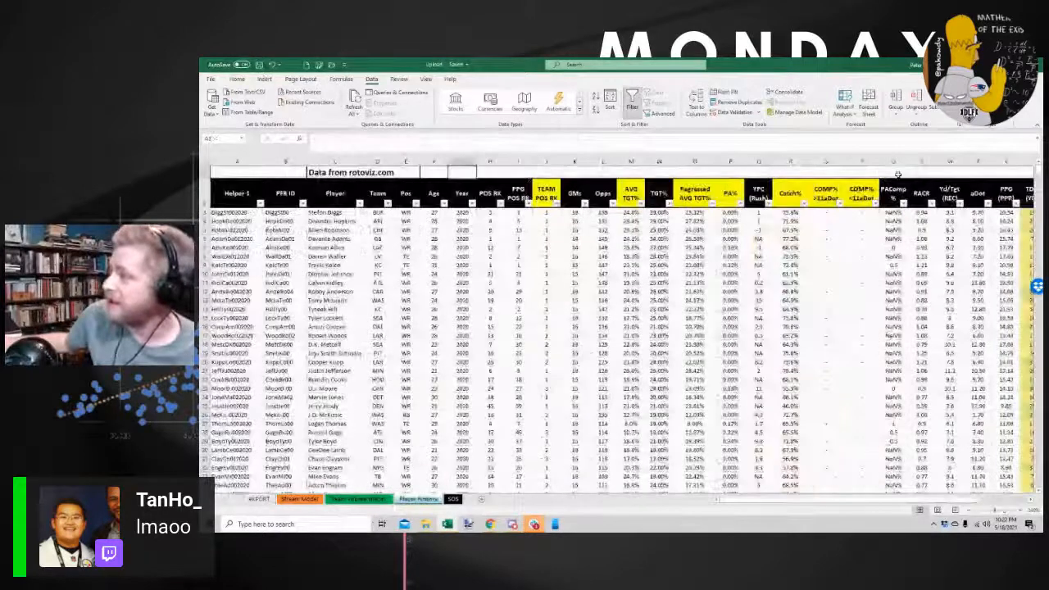
pyautogui.moveTo(827, 161); pyautogui.dragTo(862, 162)
pyautogui.moveTo(826, 196); pyautogui.dragTo(863, 197)
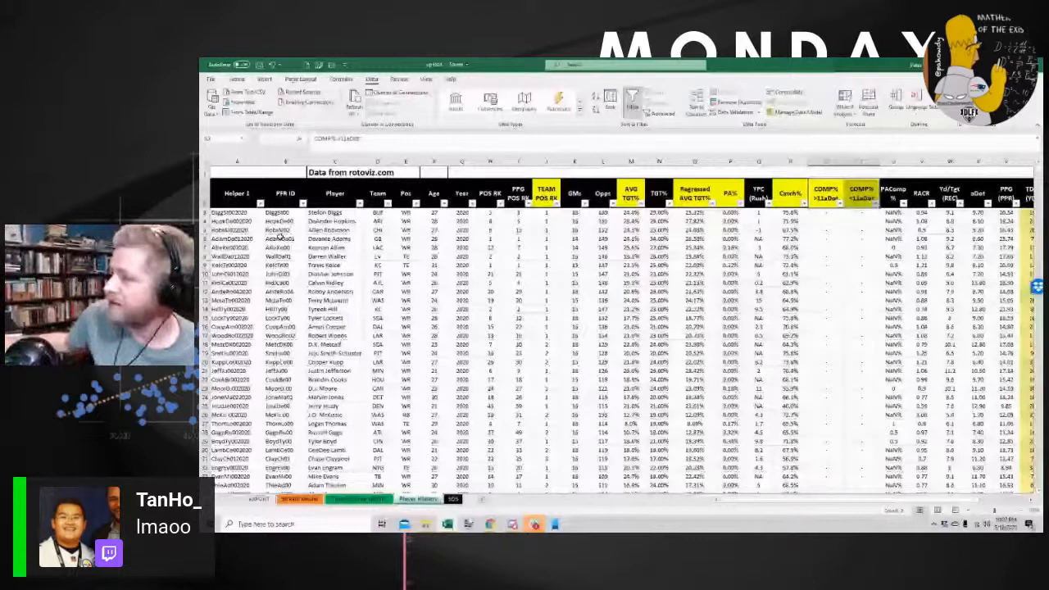
pyautogui.click(841, 203)
pyautogui.moveTo(836, 316); pyautogui.dragTo(837, 364)
pyautogui.click(756, 371)
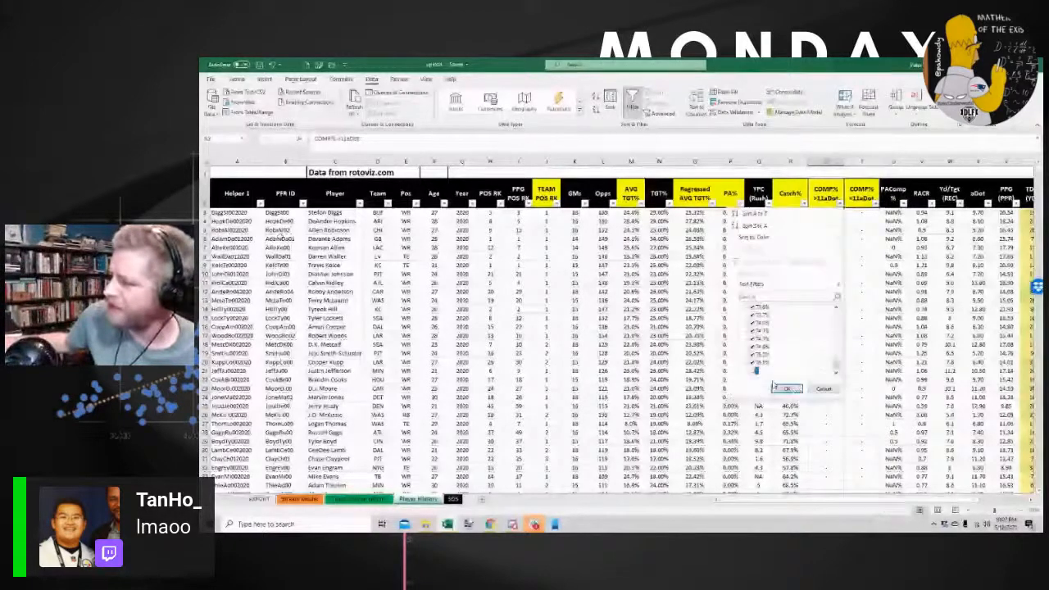
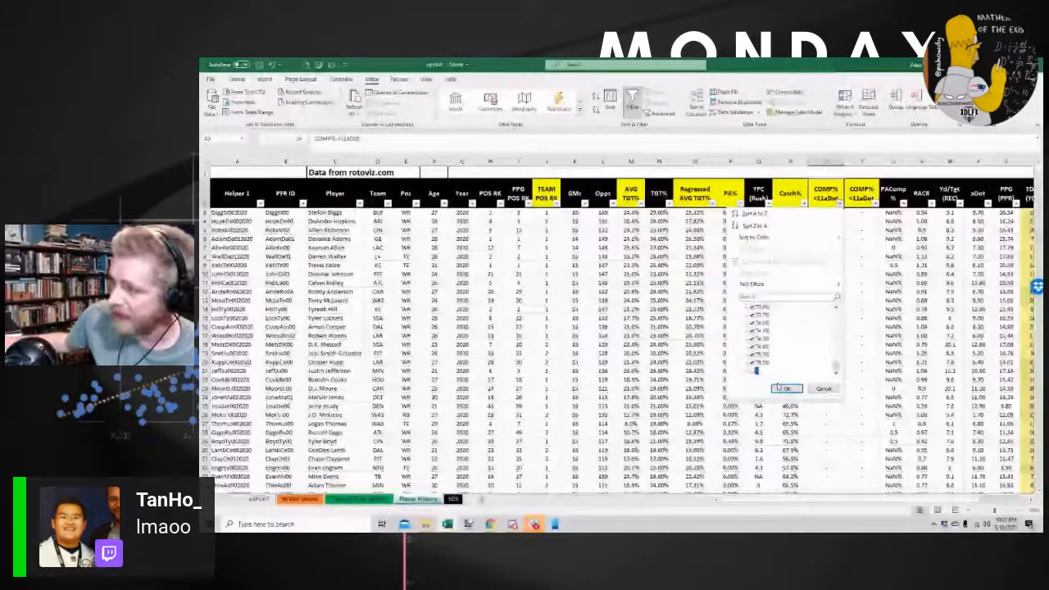
pyautogui.click(785, 388)
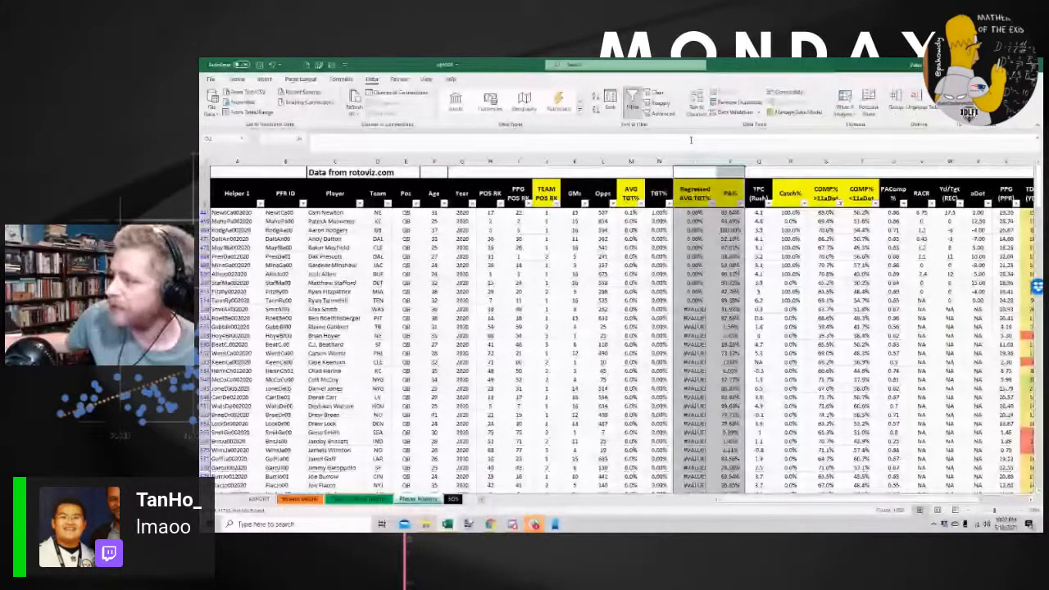
# Select the #VALUE! cells in the Regressed AVG TGT% column of the filtered quarterback rows
pyautogui.click(695, 213)
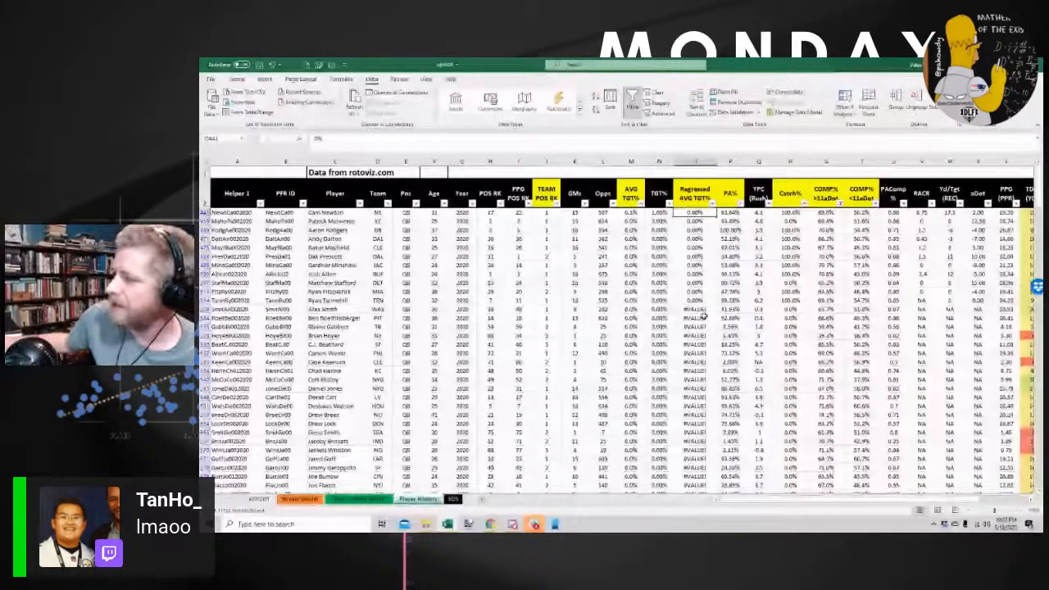
pyautogui.moveTo(704, 315); pyautogui.dragTo(703, 487)
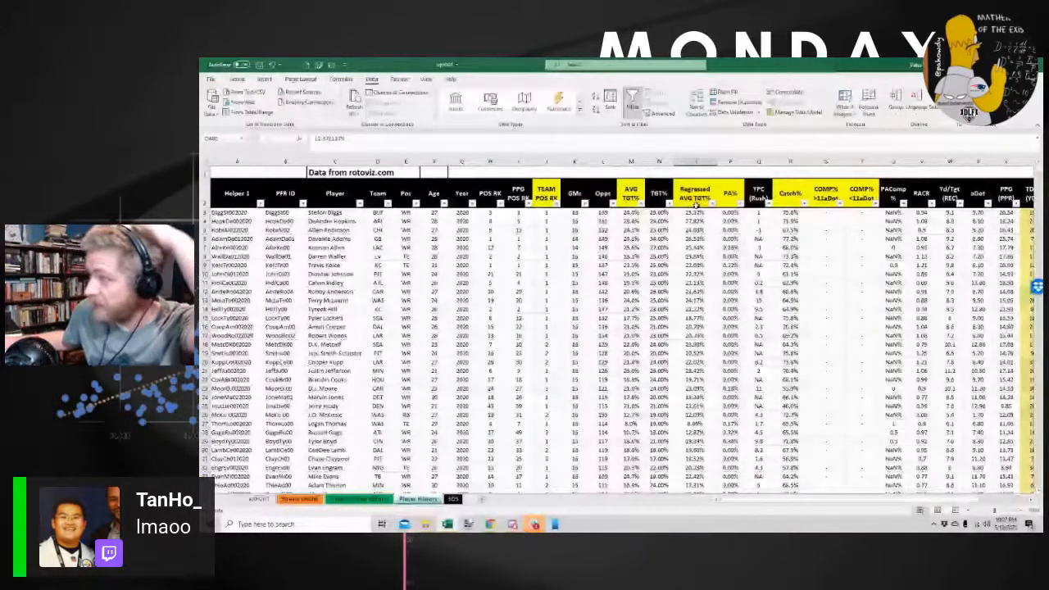
# Look through the filter lists of the PA% and COMP% >11aDot columns on the Player History sheet
pyautogui.click(739, 204)
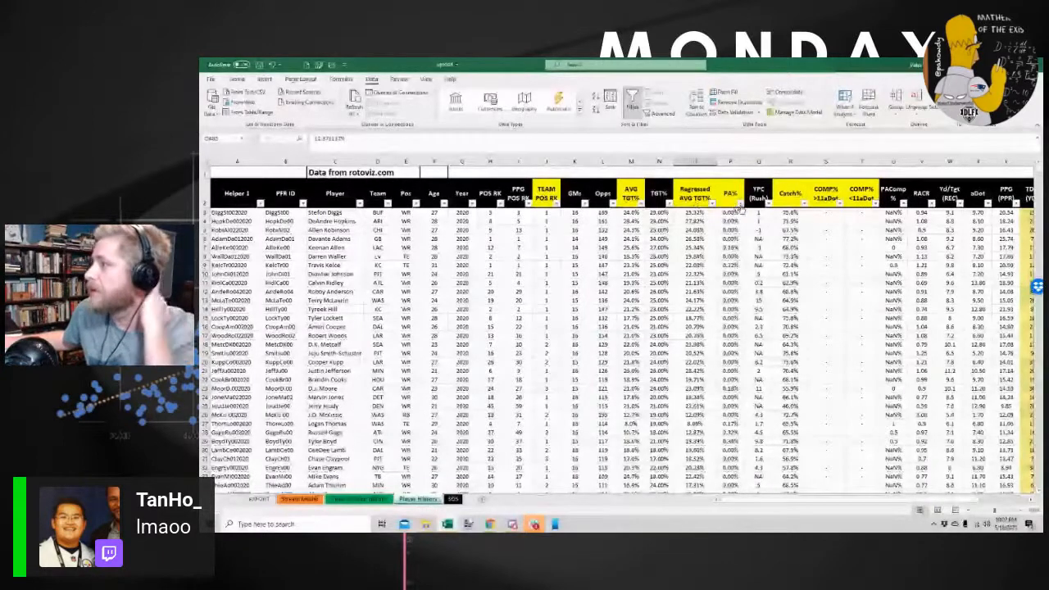
pyautogui.click(806, 211)
pyautogui.click(844, 203)
pyautogui.click(844, 231)
pyautogui.click(828, 220)
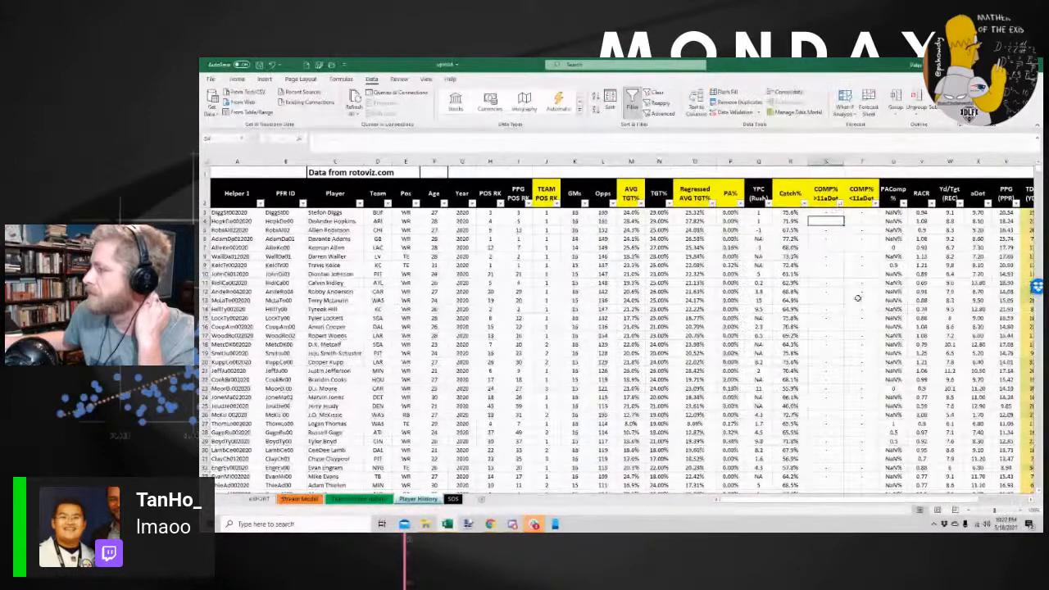
pyautogui.scroll(-15, 858, 298)
pyautogui.moveTo(1040, 173)
pyautogui.mouseDown()
pyautogui.moveTo(1039, 485)
pyautogui.moveTo(1039, 169)
pyautogui.mouseUp()
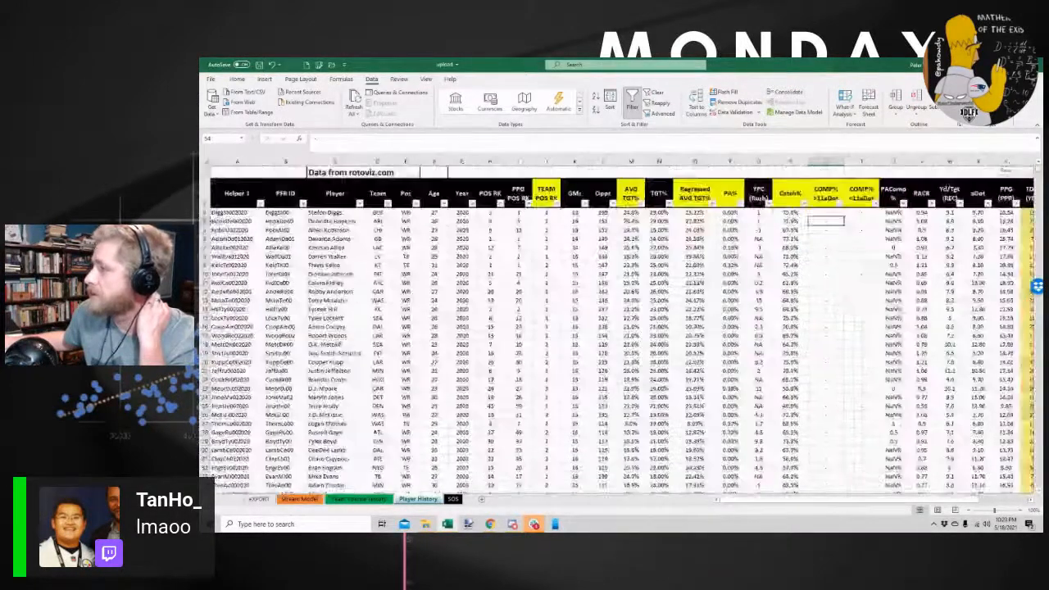
pyautogui.click(840, 203)
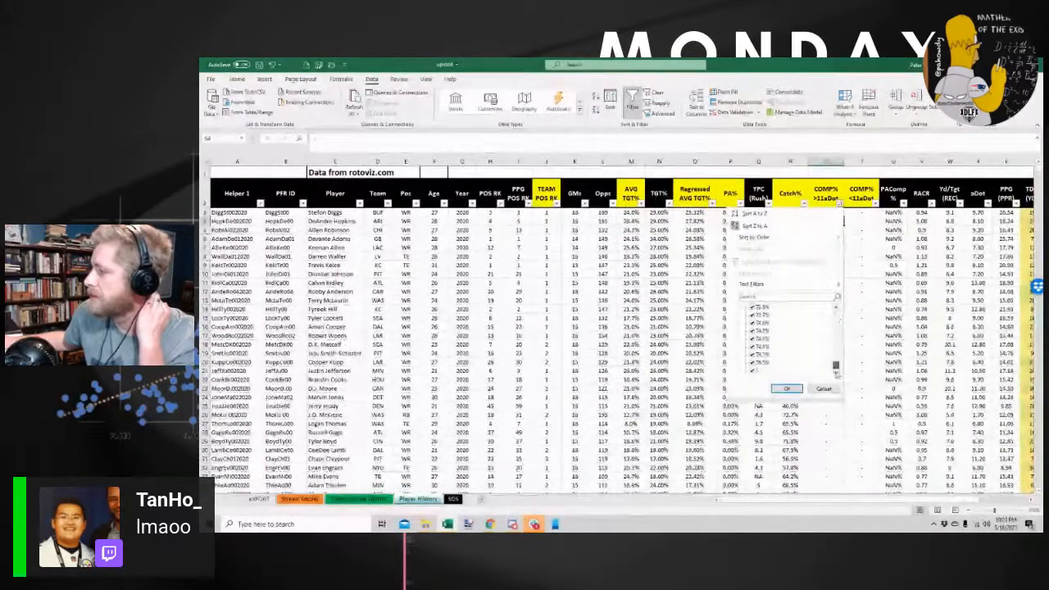
pyautogui.click(830, 387)
pyautogui.click(739, 204)
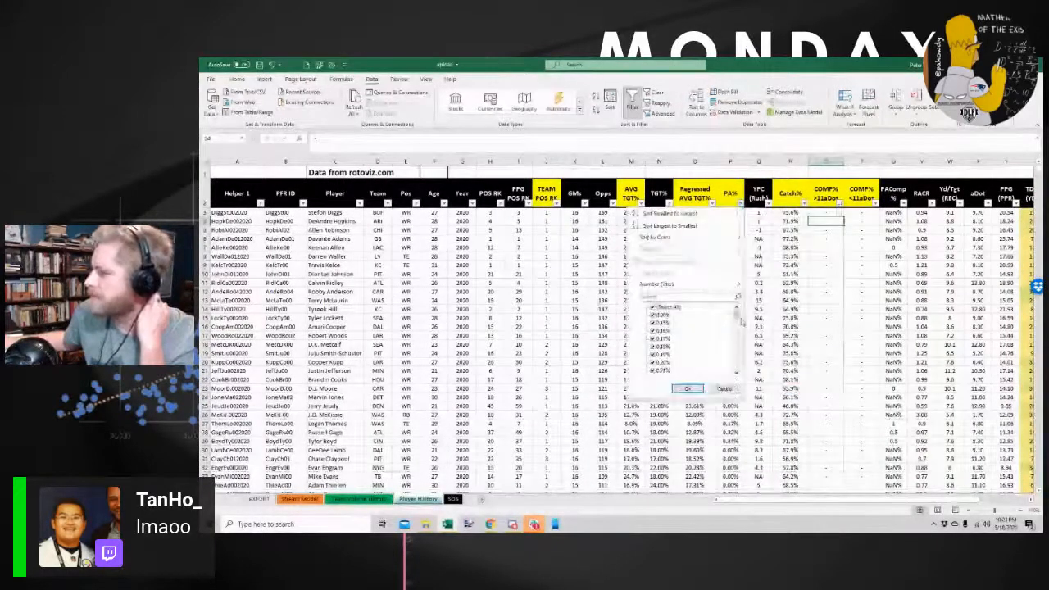
pyautogui.click(726, 389)
# Sort the sheet by PA% from largest to smallest and overwrite the #VALUE! entries in that column with 0%
pyautogui.click(740, 203)
pyautogui.click(721, 220)
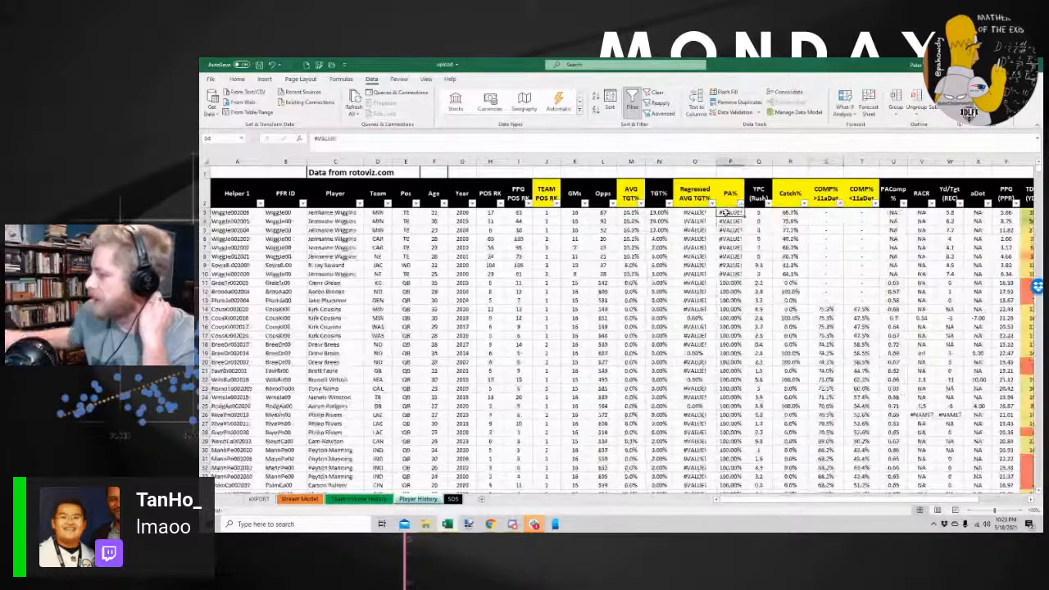
pyautogui.write('0% 0% 0% 0% 0% 0%')
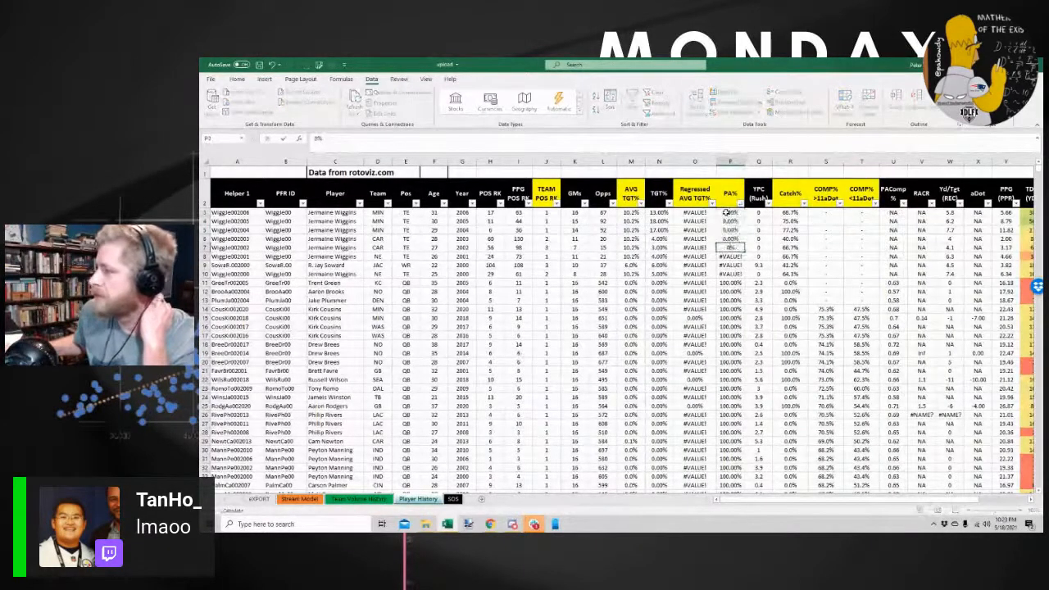
pyautogui.press('Return')
pyautogui.write('0%')
pyautogui.press('Return')
pyautogui.write('0%')
pyautogui.press('Return')
# Undo the last PA% entry and fill the 0% from row 9 down into row 10
pyautogui.click(695, 214)
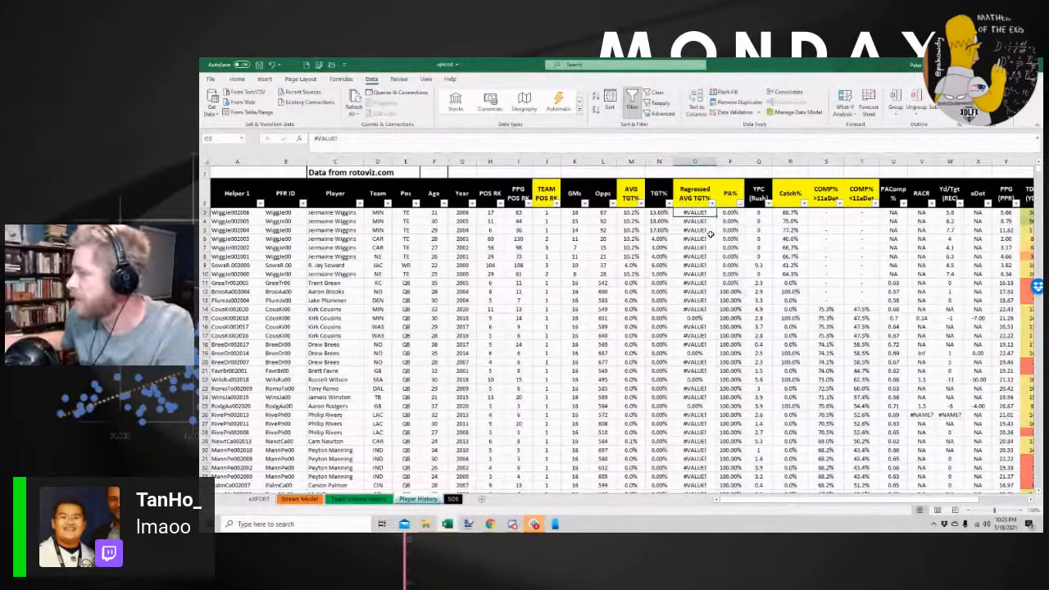
pyautogui.click(731, 274)
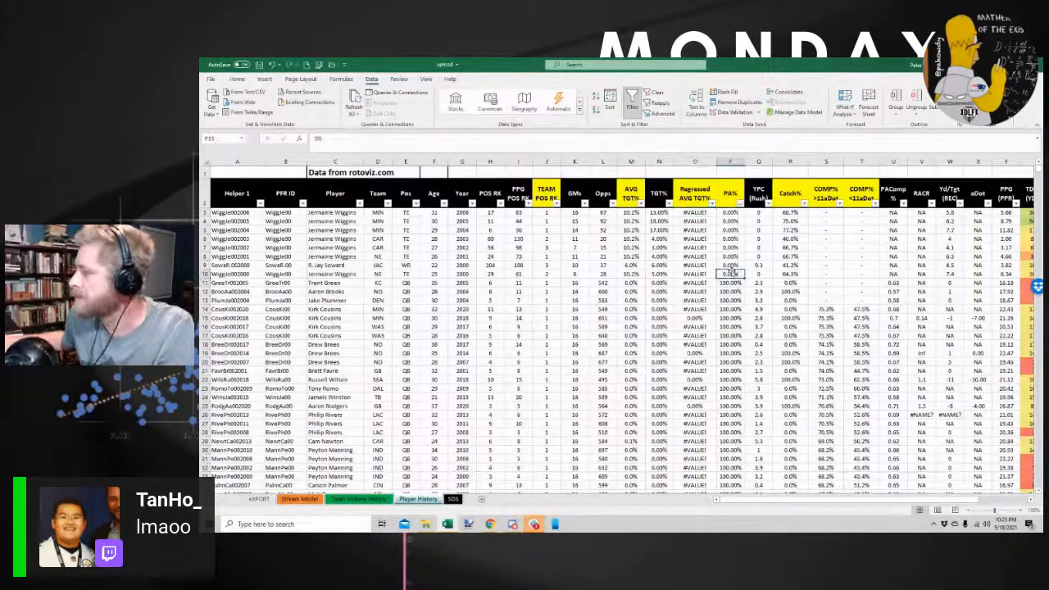
pyautogui.hotkey('ctrl', 'z')
pyautogui.click(740, 258)
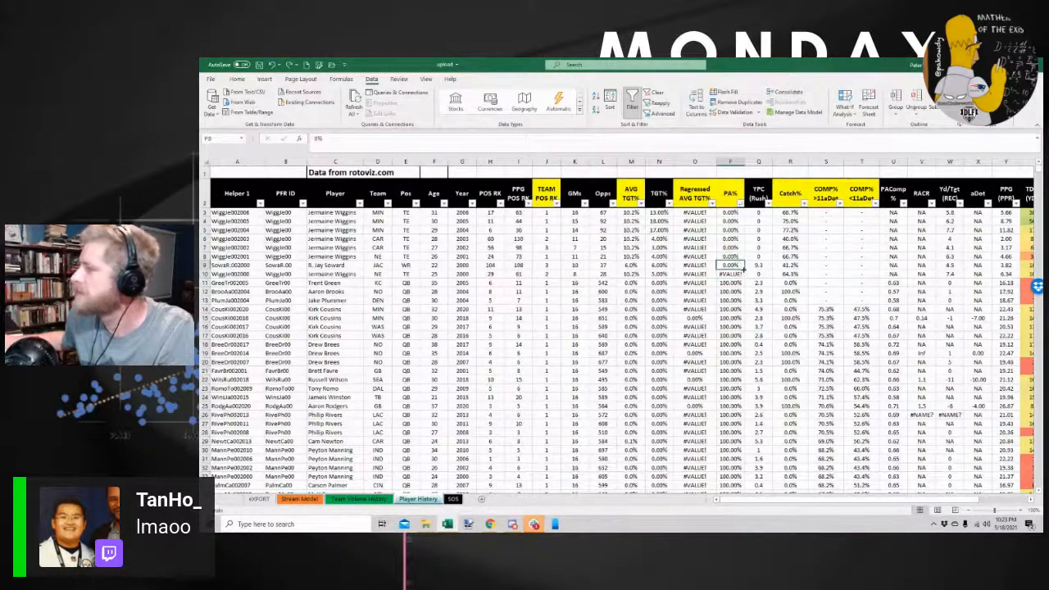
# Sort the sheet by Regressed AVG TGT% from largest to smallest and set the first #VALUE! cell to 0%
pyautogui.click(695, 258)
pyautogui.click(712, 203)
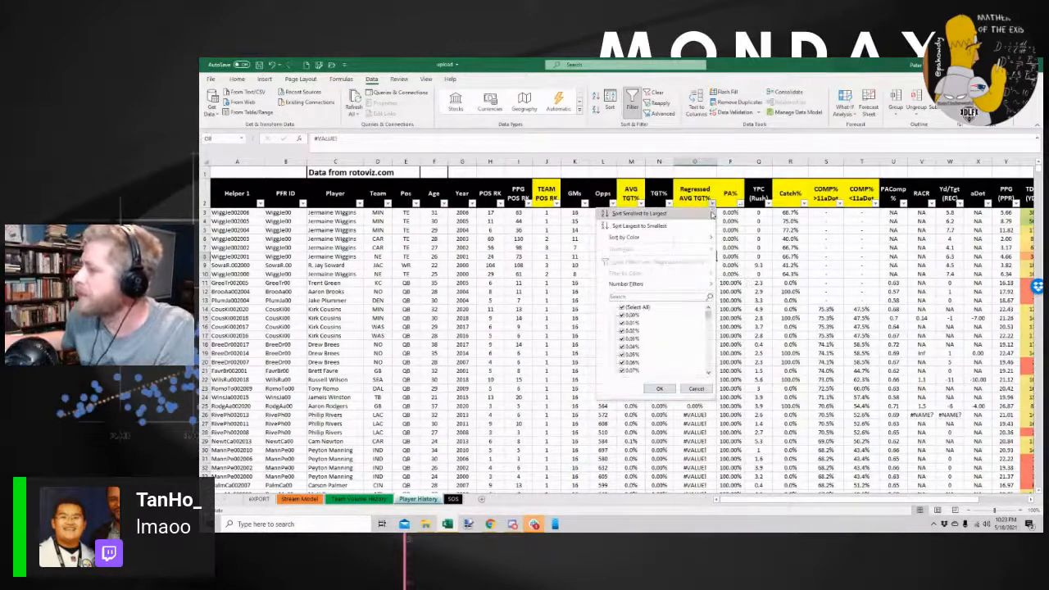
pyautogui.click(707, 214)
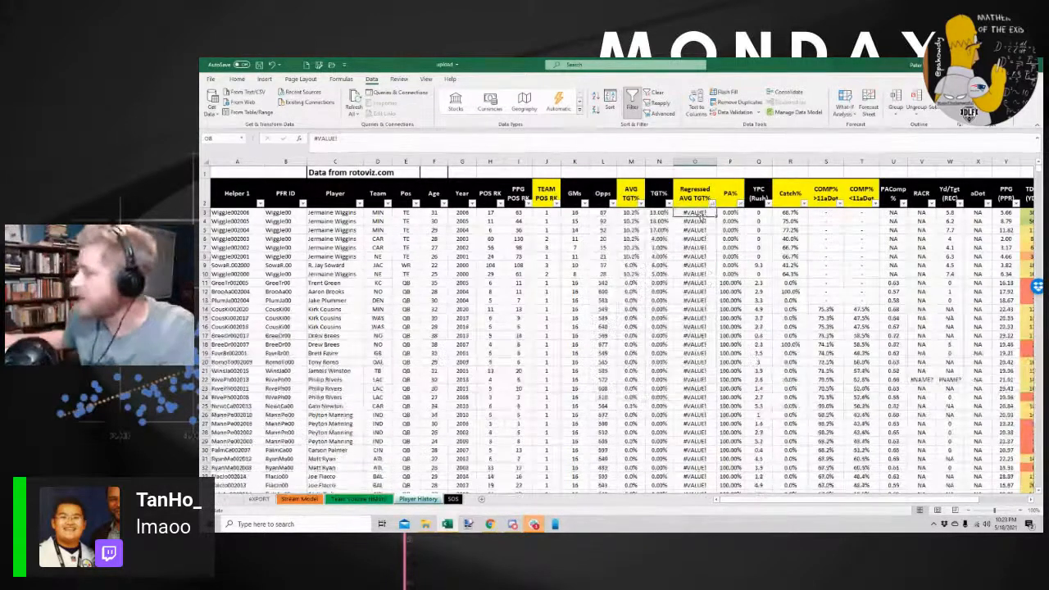
pyautogui.write('0')
pyautogui.press('Return')
# Fill the 0% down the Regressed AVG TGT% column over the #VALUE! cells as far as row 1173
pyautogui.click(698, 213)
pyautogui.moveTo(717, 217); pyautogui.dragTo(712, 514)
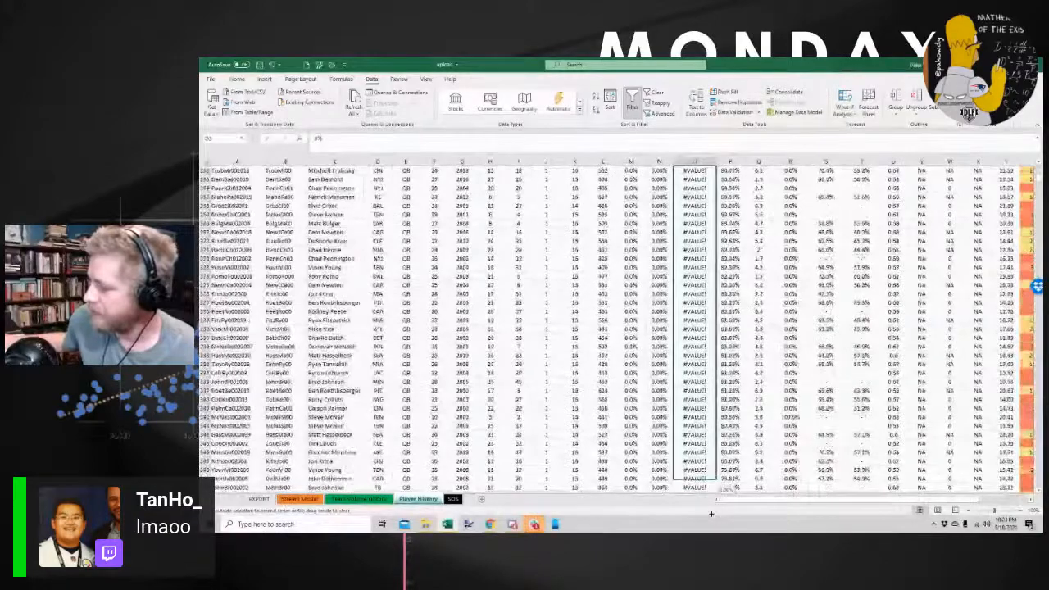
pyautogui.moveTo(712, 514); pyautogui.dragTo(712, 450)
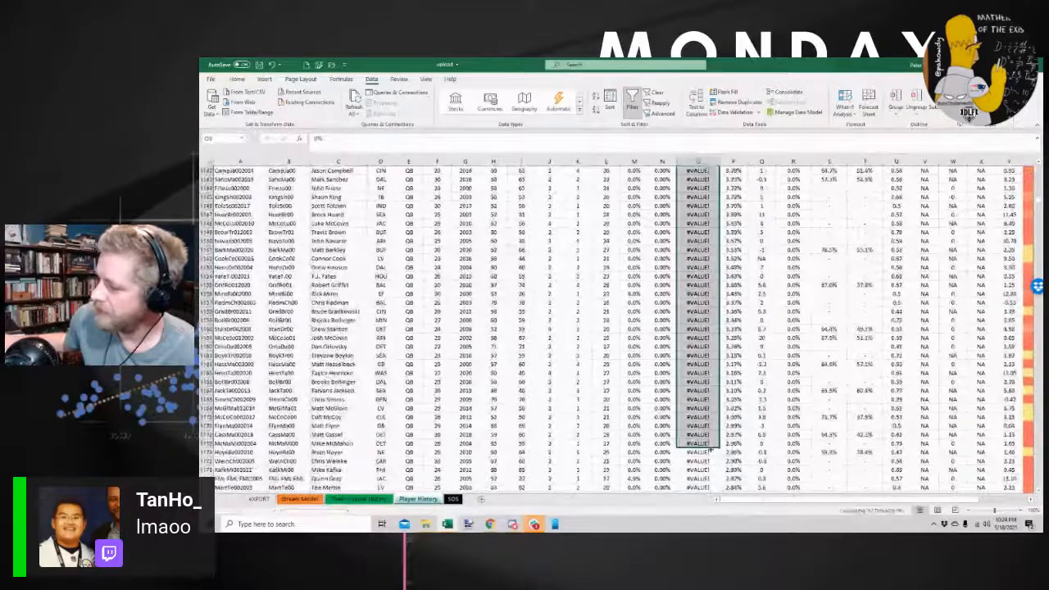
# Copy the #VALUE! text from row 1174 and select the Regressed AVG TGT% column from row 1173 to its end
pyautogui.click(700, 453)
pyautogui.moveTo(340, 140); pyautogui.dragTo(301, 143)
pyautogui.hotkey('ctrl', 'c')
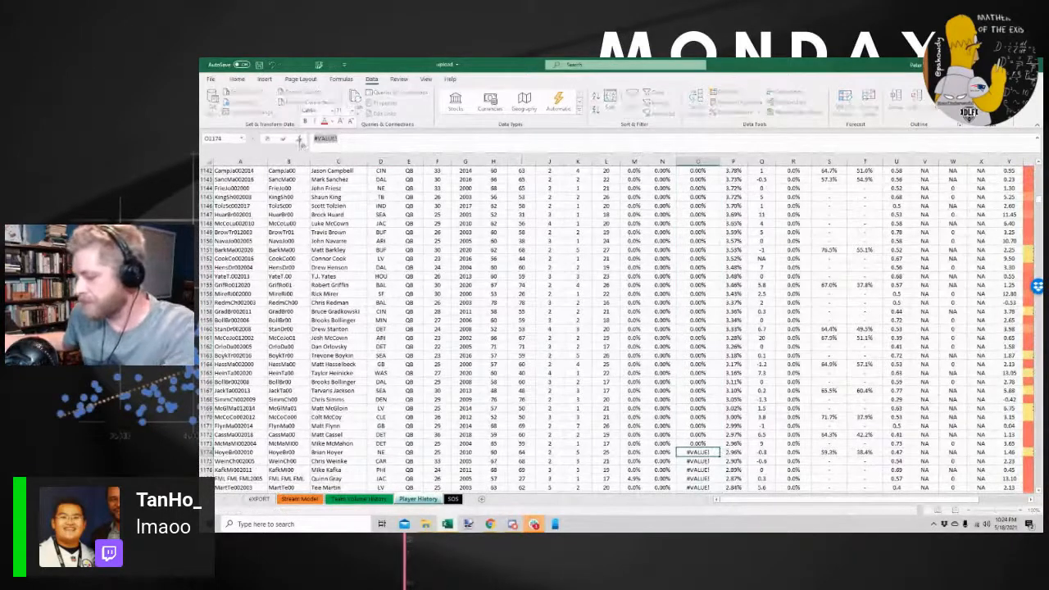
pyautogui.press('Escape')
pyautogui.click(697, 444)
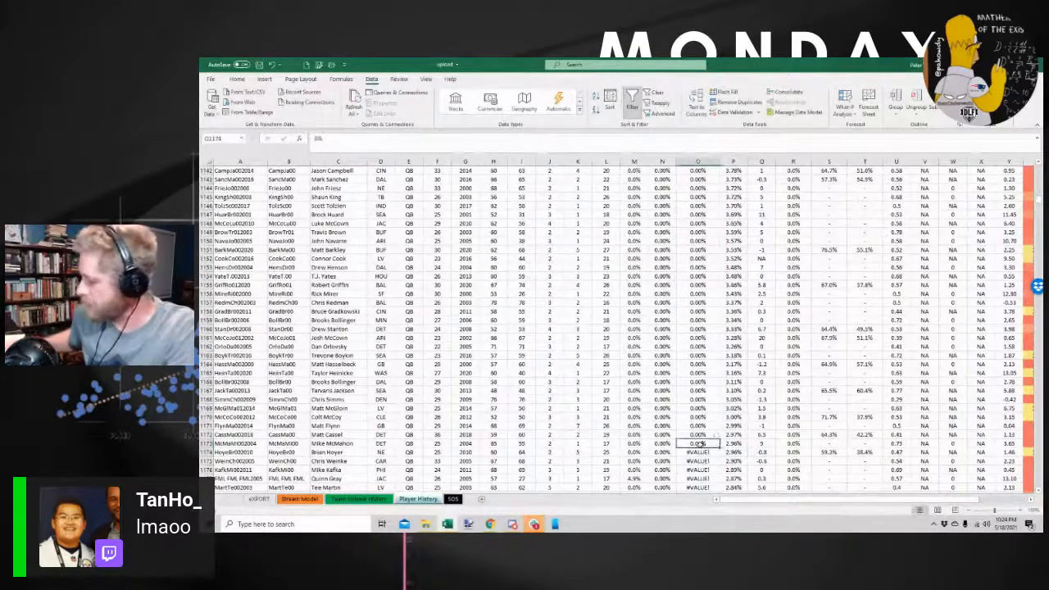
pyautogui.hotkey('ctrl', 'shift', 'Down')
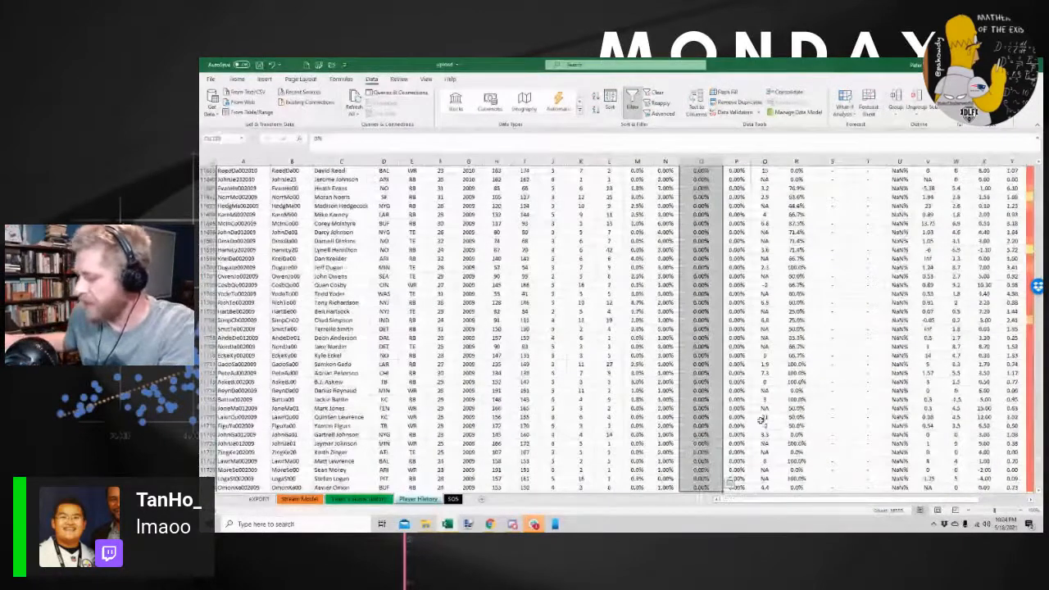
# Replace every #VALUE! in the selected Regressed AVG TGT% cells with 0
pyautogui.hotkey('ctrl', 'f')
pyautogui.click(399, 263)
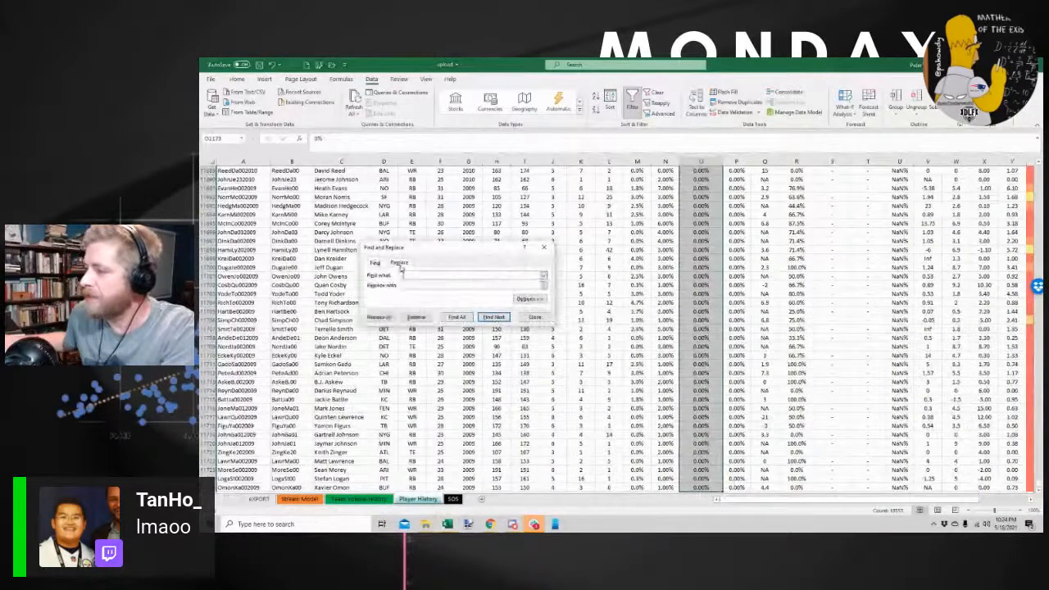
pyautogui.hotkey('ctrl', 'v')
pyautogui.press('Tab')
pyautogui.write('0')
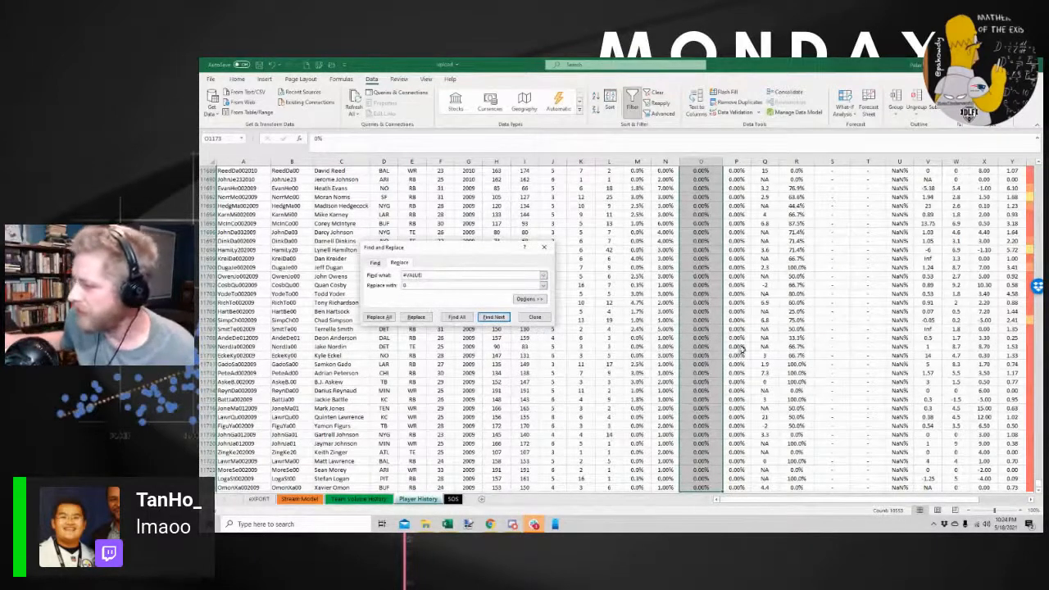
pyautogui.click(379, 316)
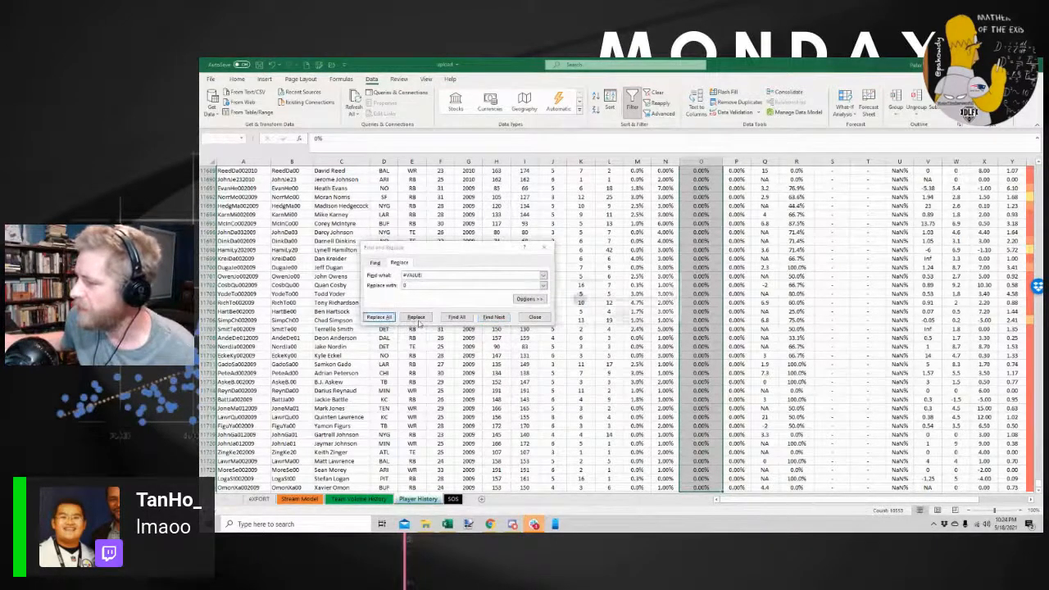
pyautogui.click(621, 317)
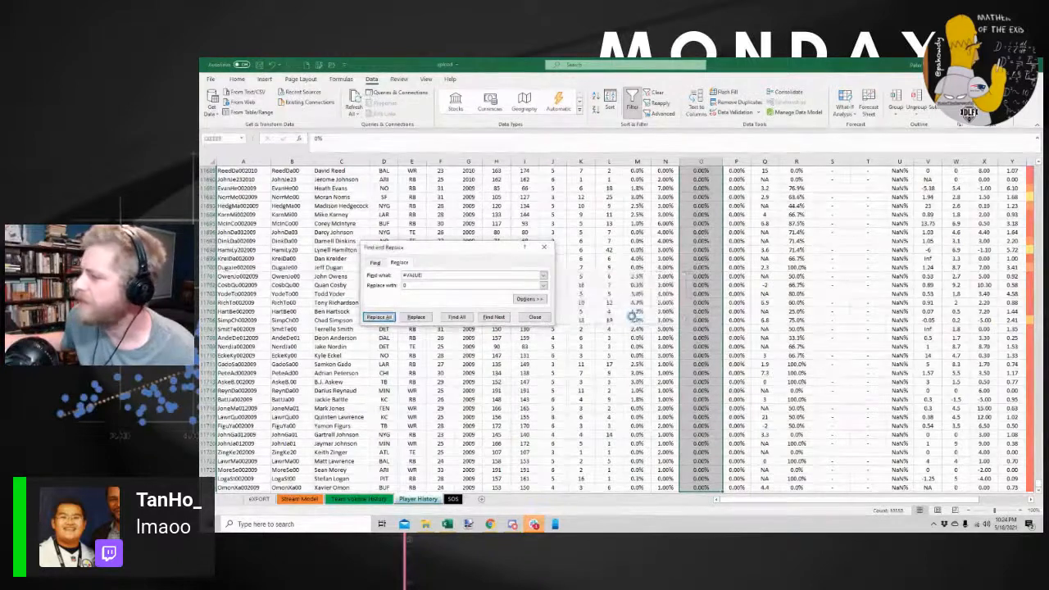
pyautogui.click(534, 318)
# Check the end of the Regressed AVG TGT% column, then sort the sheet by that column from largest to smallest
pyautogui.click(699, 302)
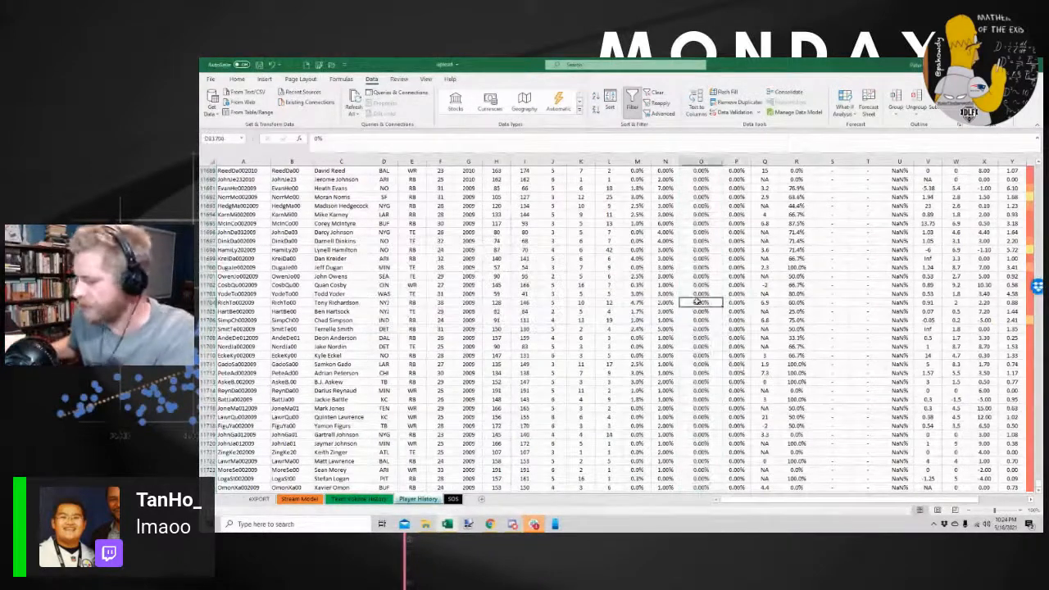
pyautogui.hotkey('ctrl', 'shift', 'Down')
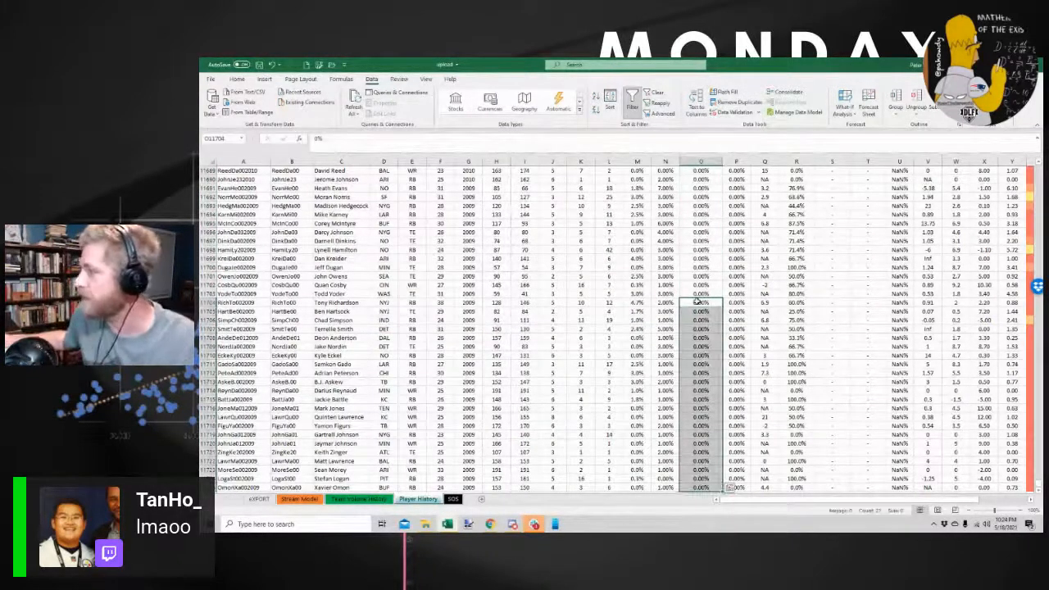
pyautogui.scroll(-8, 740, 313)
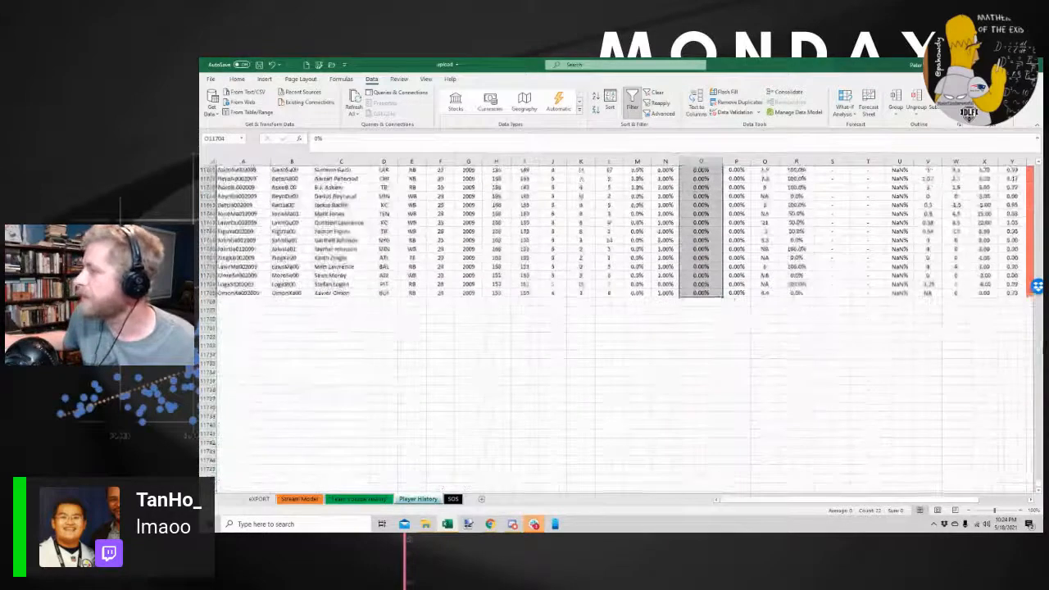
pyautogui.hotkey('ctrl', 'Up')
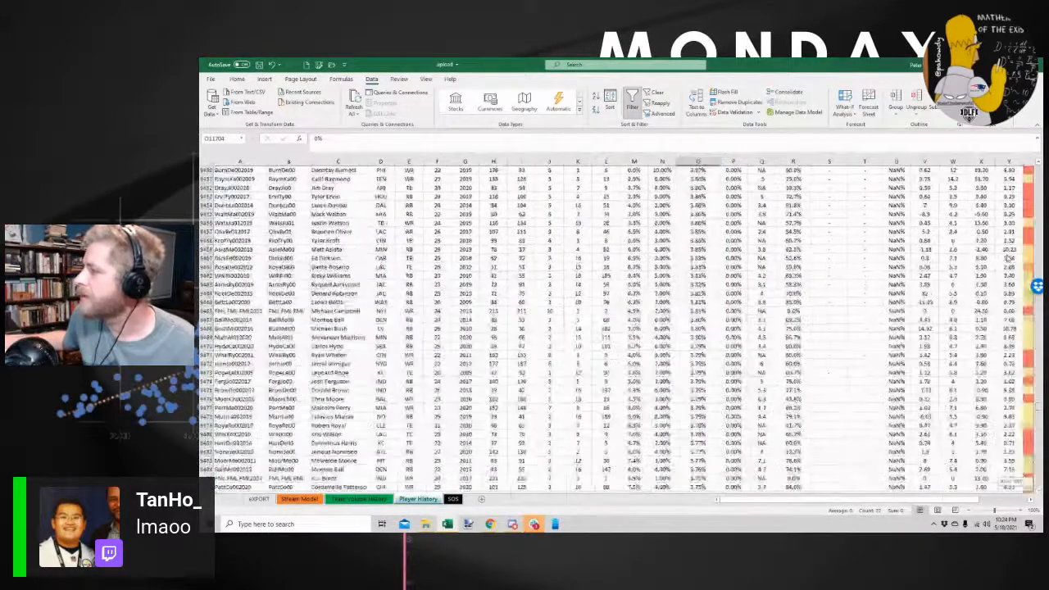
pyautogui.hotkey('ctrl', 'Up')
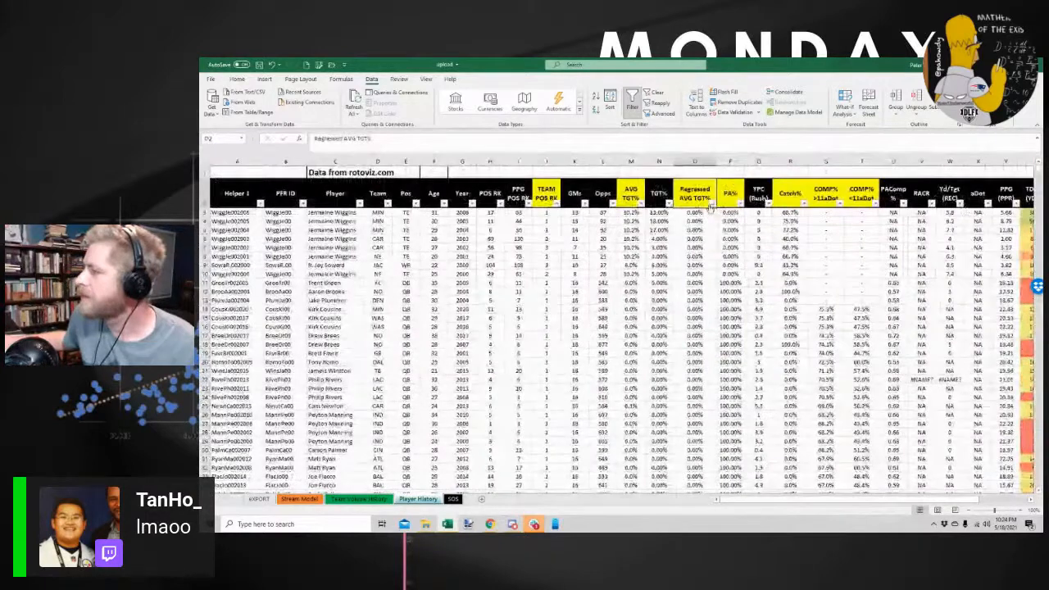
pyautogui.click(710, 211)
pyautogui.hotkey('alt', 'a', 's', 'd')
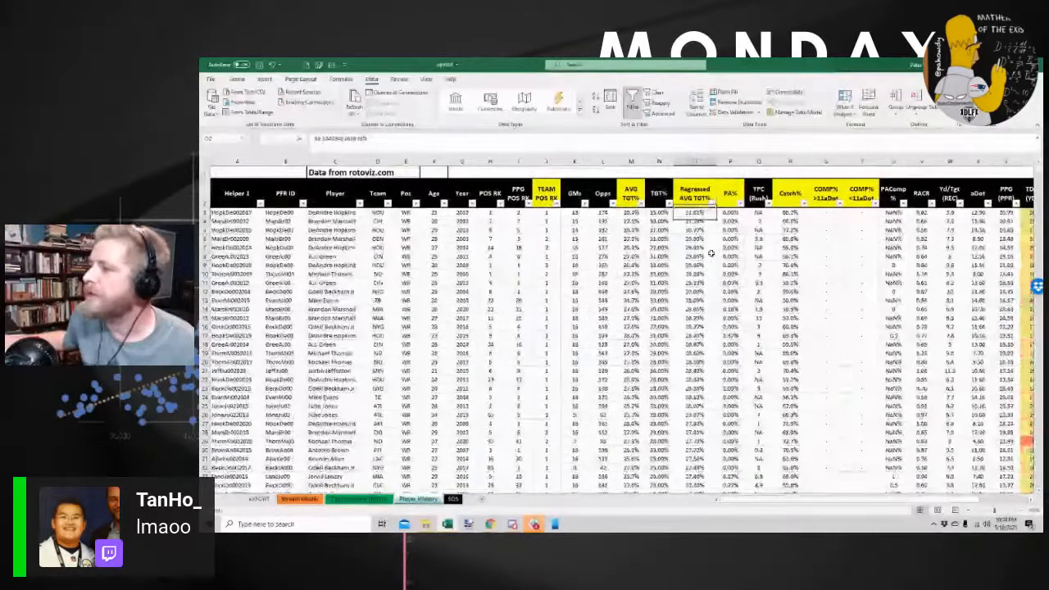
# Order the player rows by Year with 2020 first, Pos from A to Z and POS RK from smallest to largest
pyautogui.click(473, 203)
pyautogui.press('Escape')
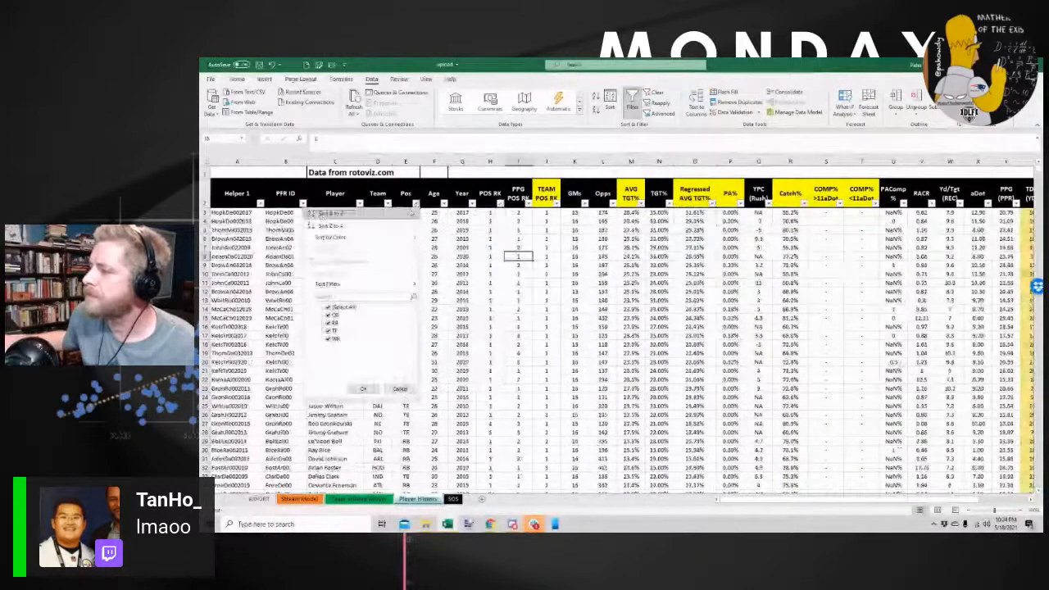
pyautogui.click(472, 204)
pyautogui.click(419, 388)
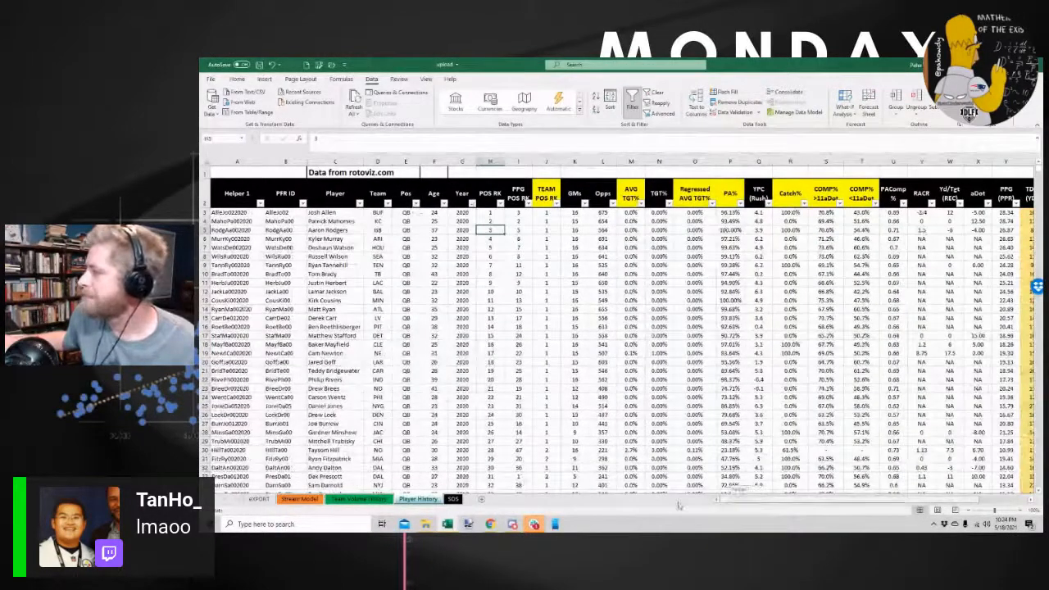
# Widen the Player column slightly to fit the player names
pyautogui.click(287, 162)
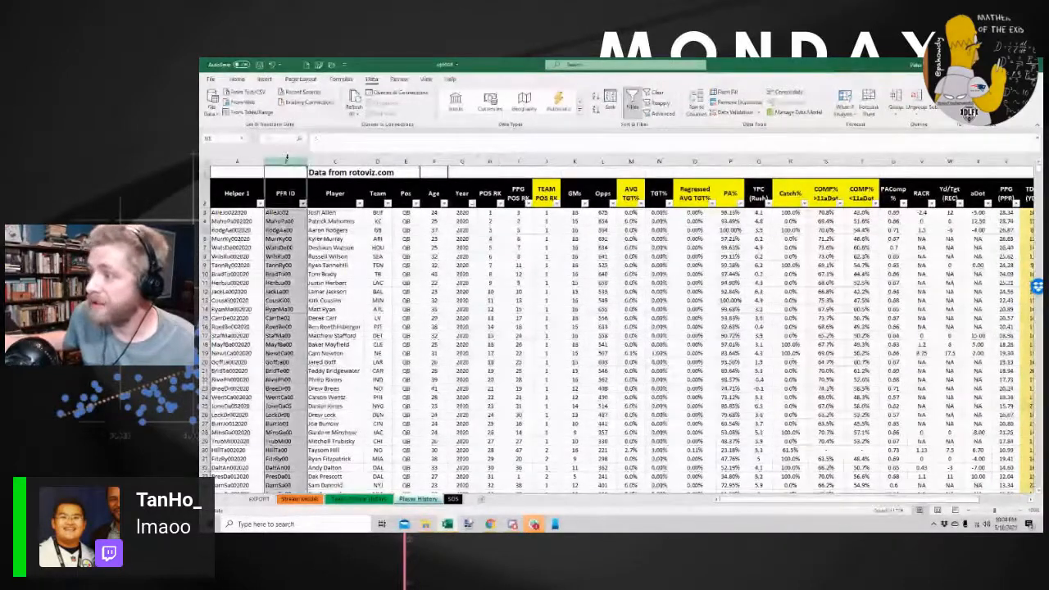
pyautogui.moveTo(237, 172); pyautogui.dragTo(294, 161)
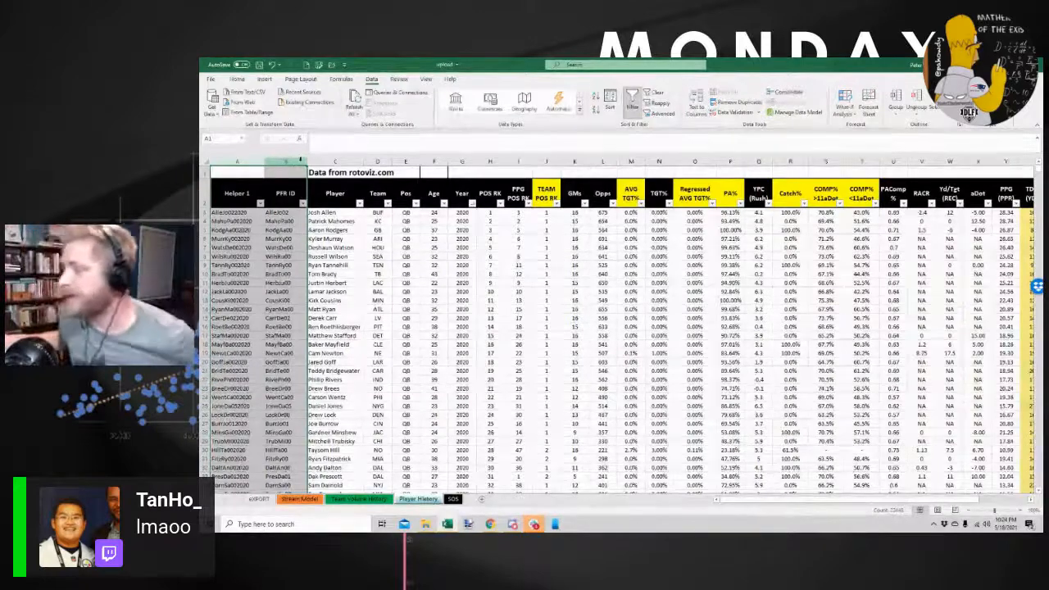
pyautogui.moveTo(344, 220); pyautogui.dragTo(339, 316)
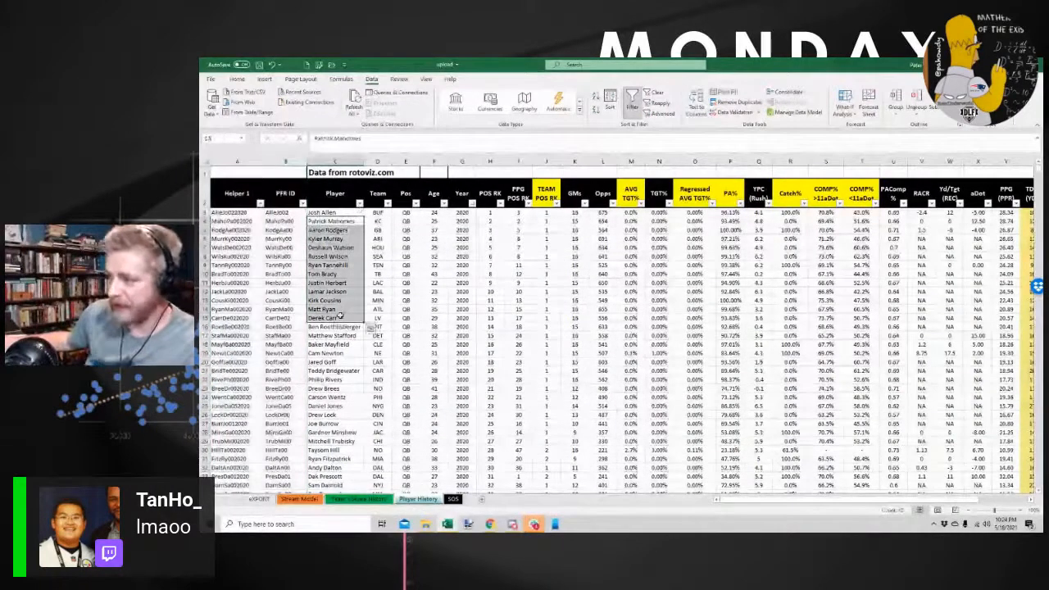
pyautogui.click(357, 162)
pyautogui.moveTo(365, 162); pyautogui.dragTo(366, 168)
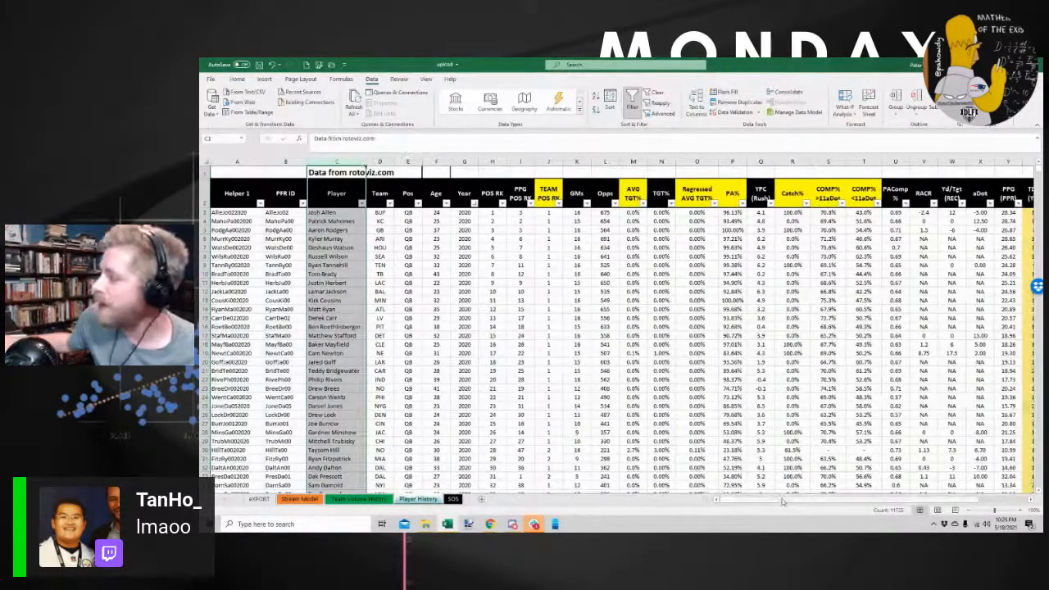
# Look over the Player History columns through RUSH% and open the Team Volume History sheet
pyautogui.moveTo(783, 503); pyautogui.dragTo(897, 515)
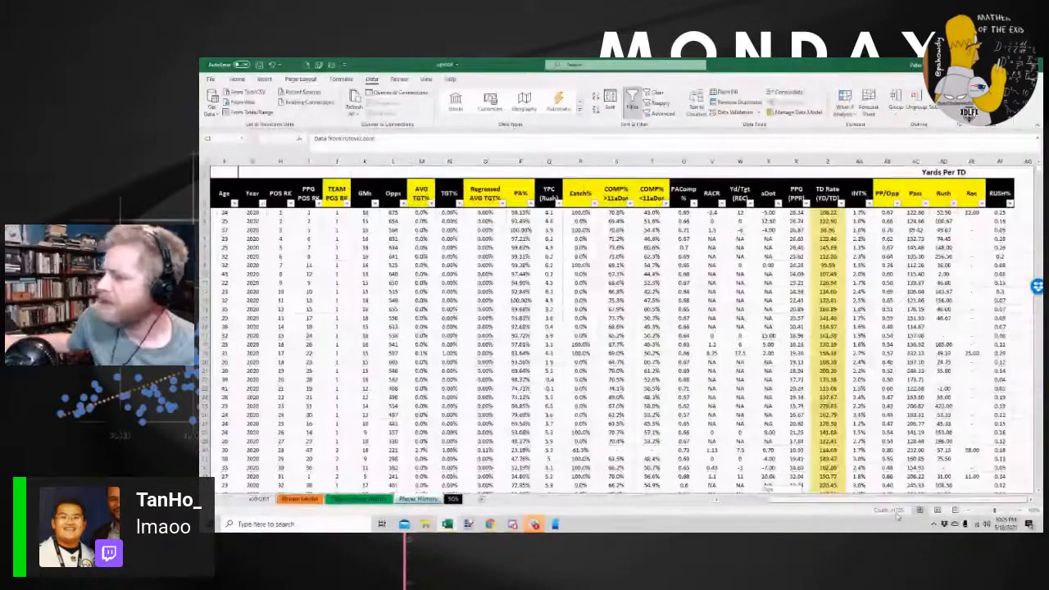
pyautogui.click(373, 499)
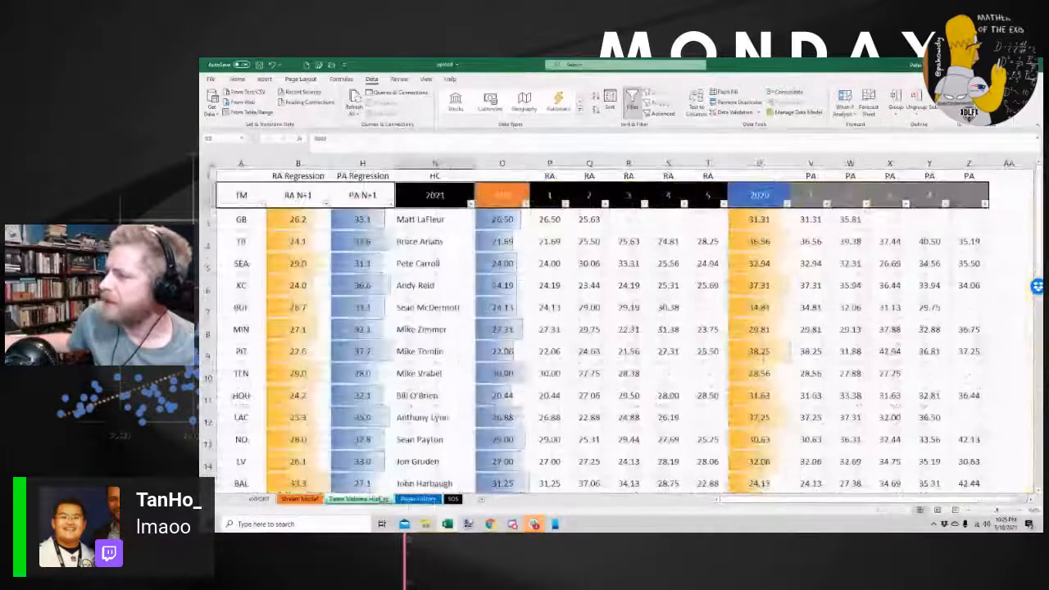
# Unhide the ID column and the unlabelled column beside it, between Player and Cr.Year, on the Stream Model sheet
pyautogui.click(302, 500)
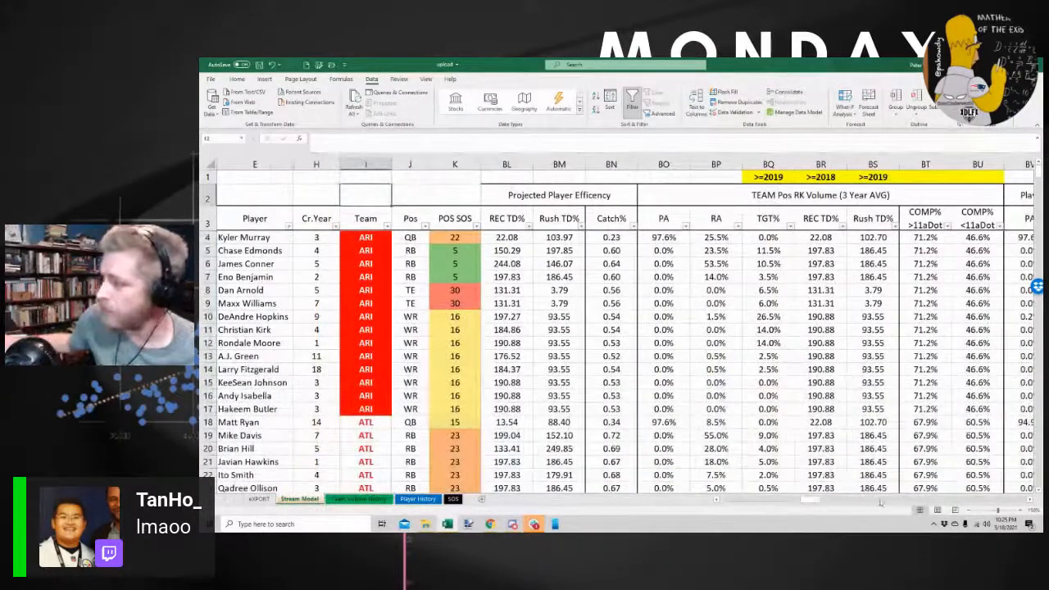
pyautogui.moveTo(815, 500); pyautogui.dragTo(723, 500)
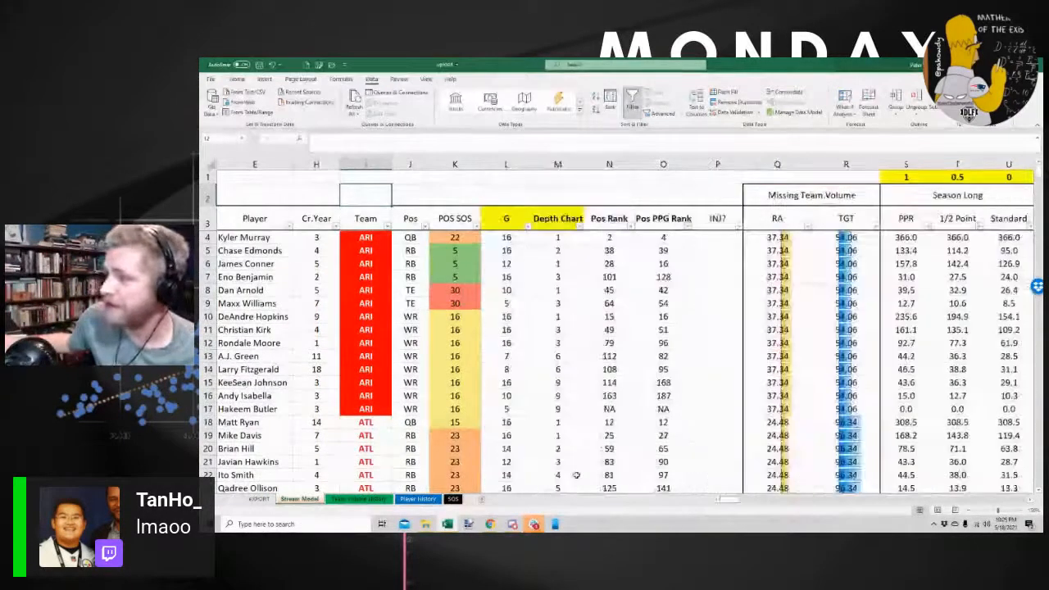
pyautogui.moveTo(255, 164); pyautogui.dragTo(316, 164)
pyautogui.rightClick(326, 165)
pyautogui.click(349, 310)
pyautogui.doubleClick(319, 196)
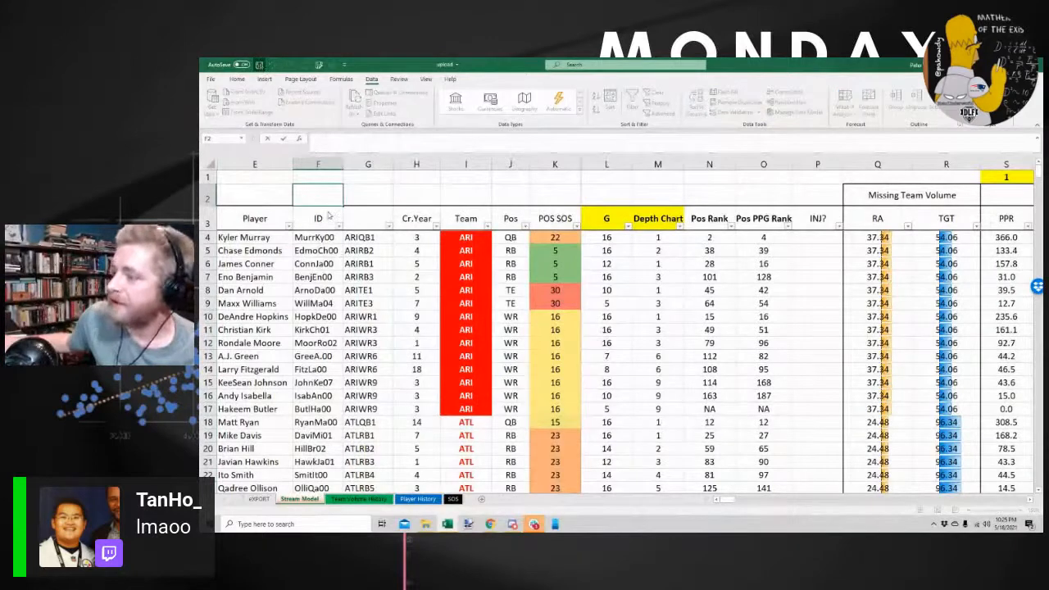
pyautogui.click(320, 178)
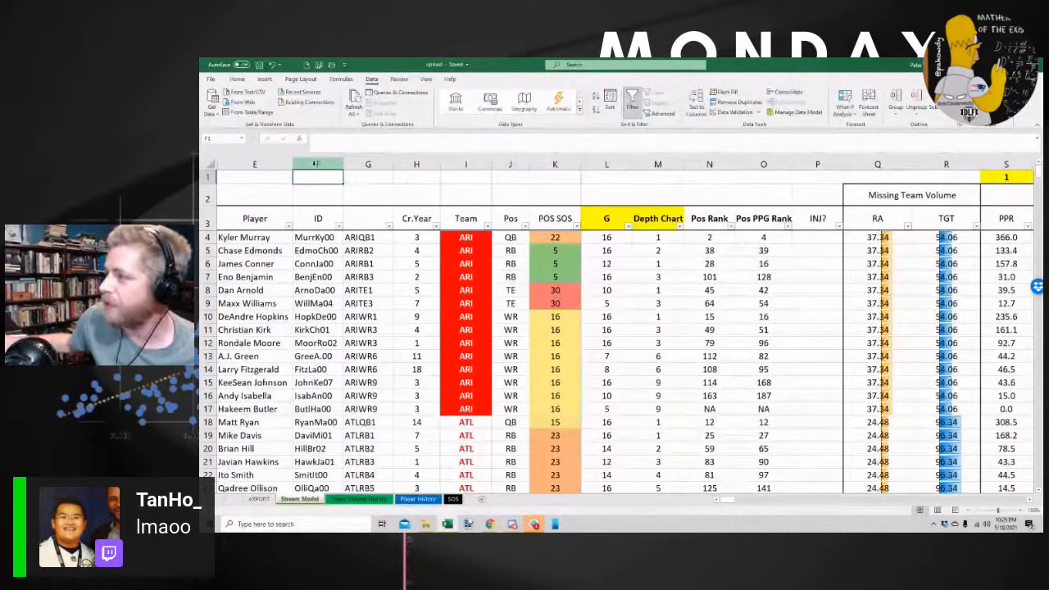
pyautogui.click(480, 194)
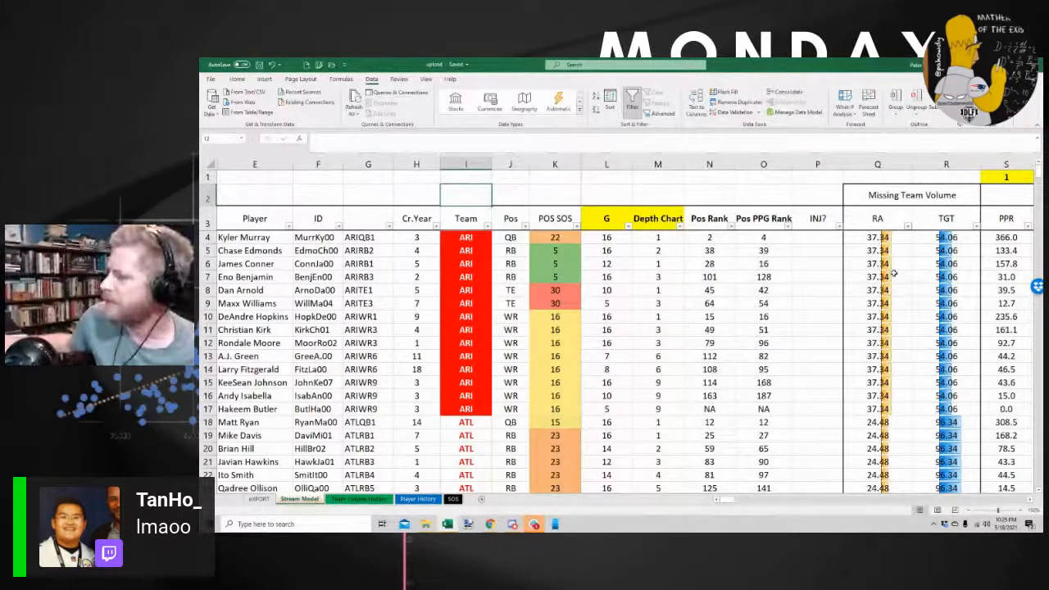
# Look over the eXPORT sheet's columns across the first player's row and check the top rows of the Rushes column
pyautogui.click(259, 499)
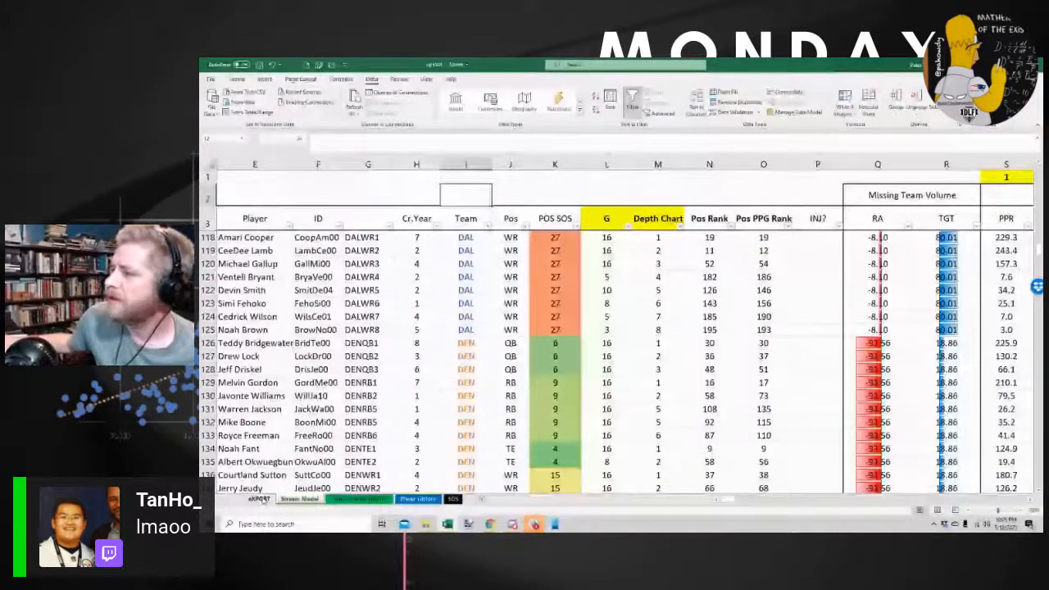
pyautogui.click(263, 501)
pyautogui.click(414, 209)
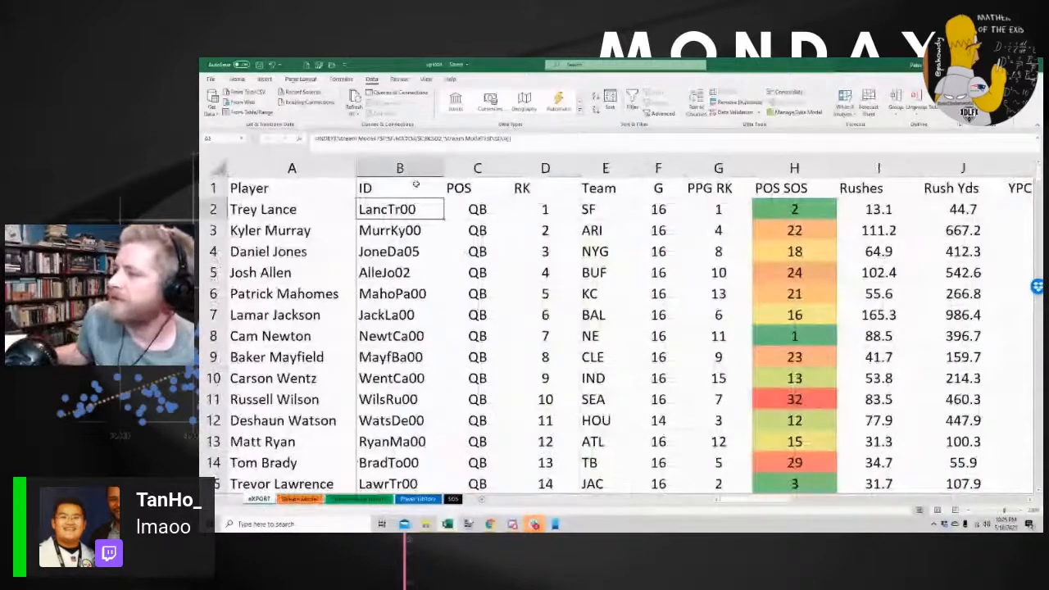
pyautogui.press('Right')
pyautogui.press('Right')
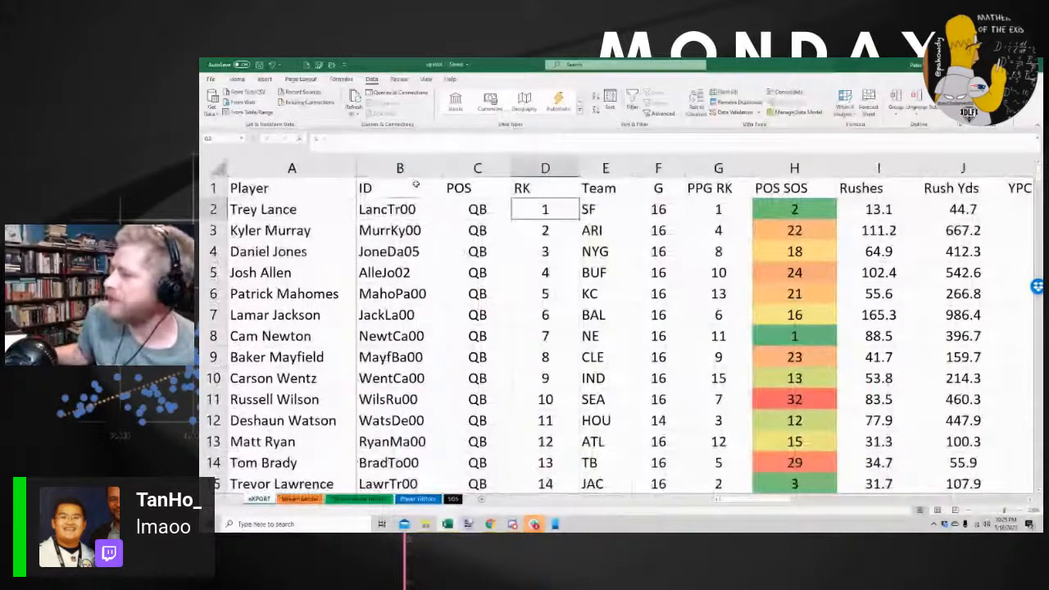
pyautogui.press('Right')
pyautogui.press('Right')
pyautogui.press('Right')
pyautogui.press('Right')
pyautogui.press('Right')
pyautogui.press('Right')
pyautogui.press('Right')
pyautogui.press('Right')
pyautogui.press('Right')
pyautogui.press('Right')
pyautogui.press('Right')
pyautogui.press('Right')
pyautogui.press('Right')
pyautogui.press('Right')
pyautogui.press('Right')
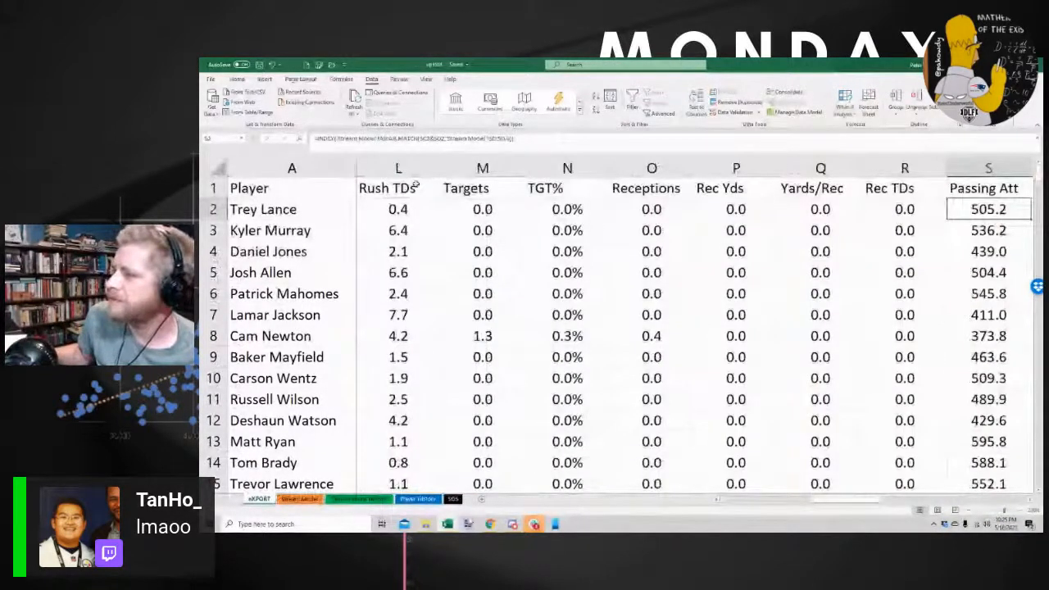
pyautogui.press('Right')
pyautogui.press('Right')
pyautogui.press('Right')
pyautogui.press('Right')
pyautogui.press('Right')
pyautogui.press('Right')
pyautogui.press('Right')
pyautogui.press('Right')
pyautogui.press('Right')
pyautogui.press('Right')
pyautogui.press('Right')
pyautogui.press('Right')
pyautogui.press('Right')
pyautogui.press('Home')
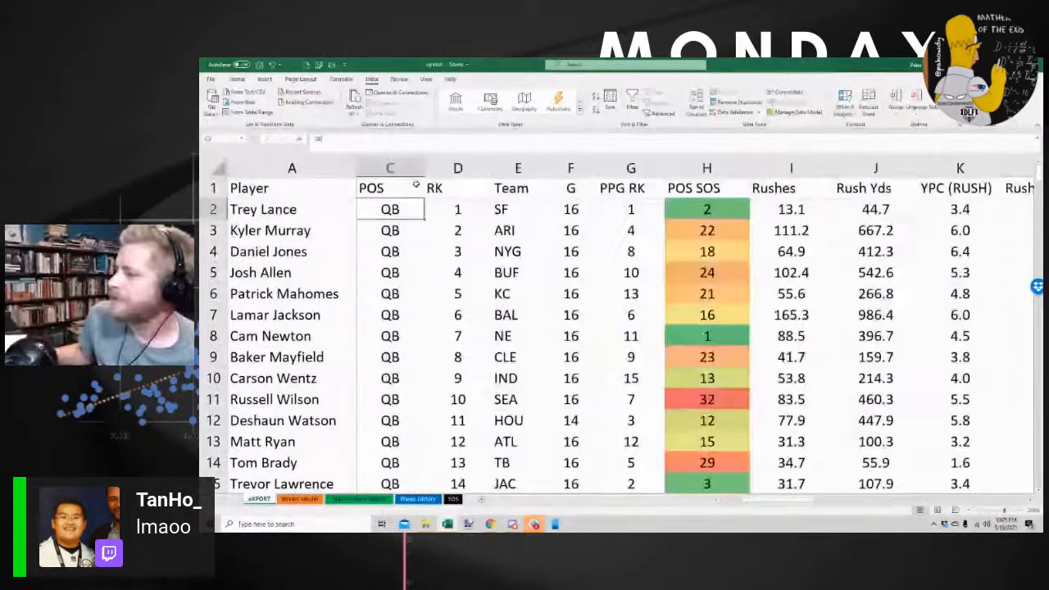
pyautogui.press('Right')
pyautogui.press('Right')
pyautogui.press('Right')
pyautogui.press('Right')
pyautogui.press('Right')
pyautogui.press('Right')
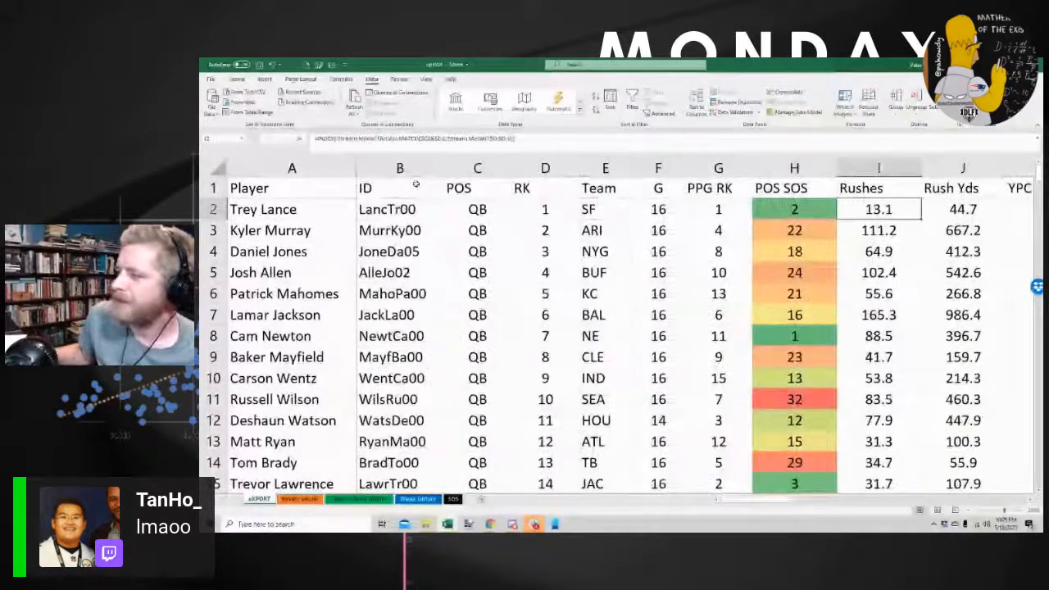
pyautogui.press('Down')
pyautogui.press('Down')
pyautogui.press('Down')
pyautogui.press('Down')
pyautogui.press('Up')
pyautogui.press('Up')
pyautogui.press('Up')
pyautogui.press('Up')
pyautogui.press('Up')
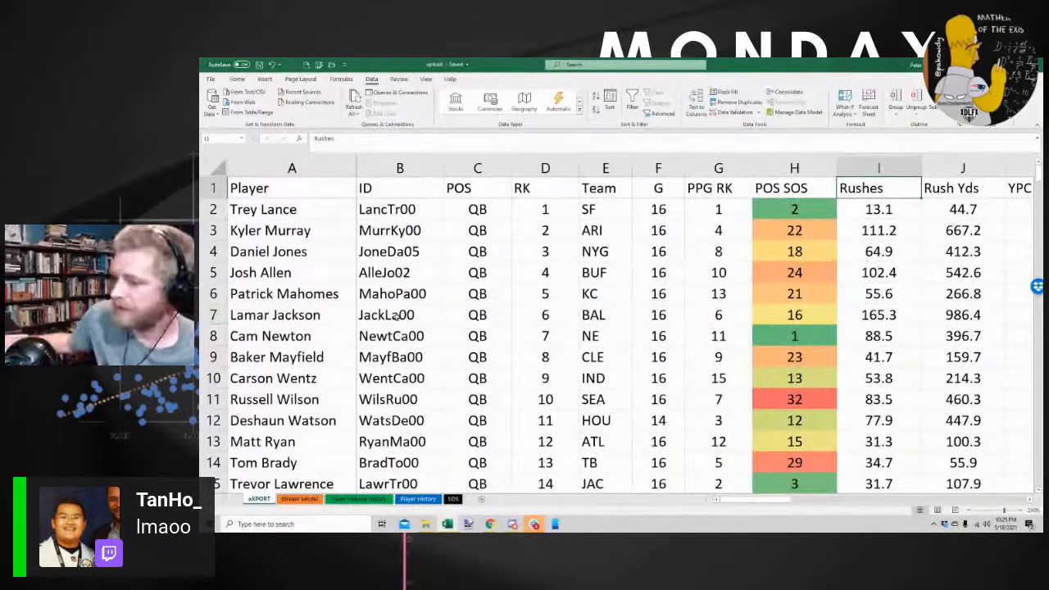
# Filter the Stream Model sheet's Team column to show only SF players
pyautogui.click(300, 498)
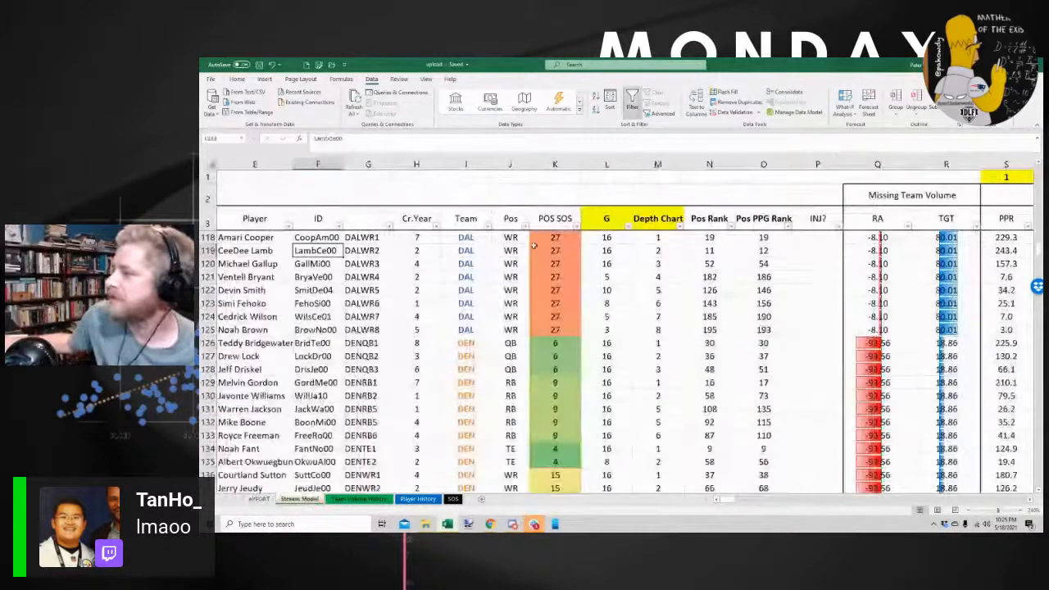
pyautogui.click(487, 226)
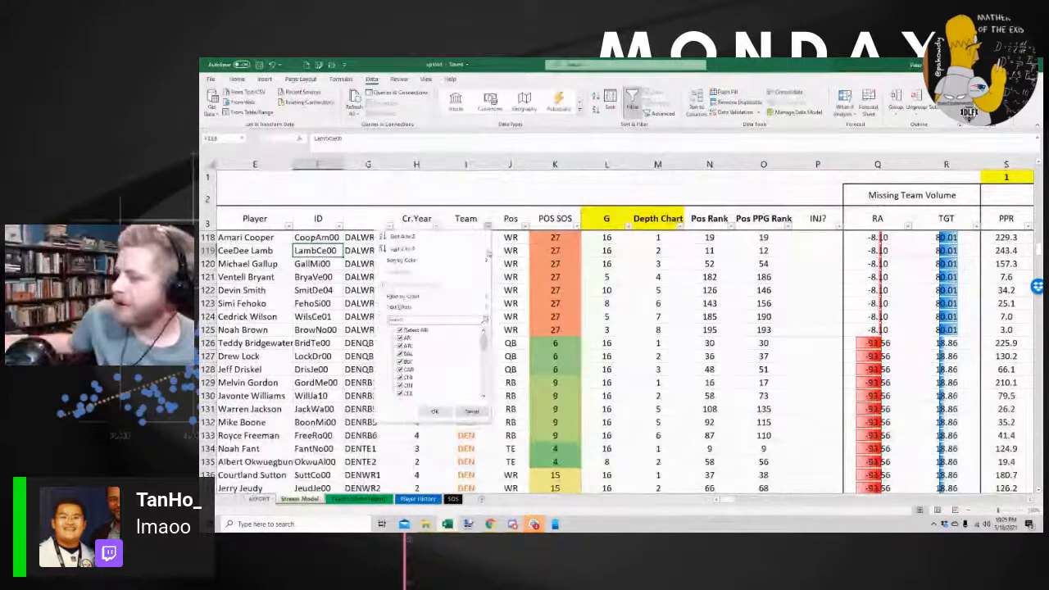
pyautogui.click(401, 330)
pyautogui.scroll(-8, 432, 377)
pyautogui.click(401, 374)
pyautogui.click(435, 411)
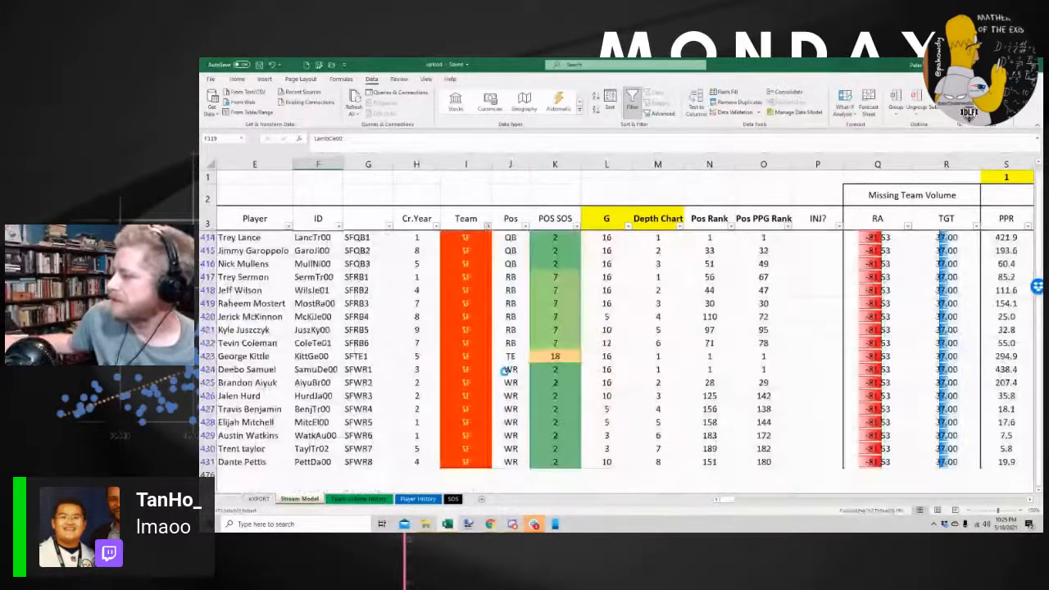
# Check the San Francisco quarterbacks' projections, then set Jimmy Garoppolo's games (G) to 5
pyautogui.click(511, 304)
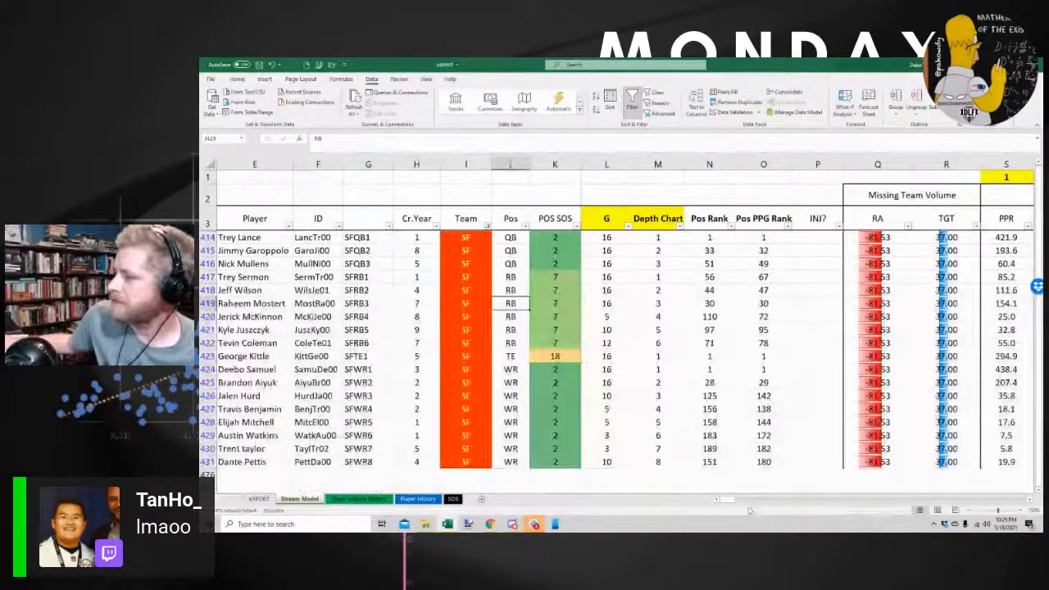
pyautogui.moveTo(729, 504); pyautogui.dragTo(738, 506)
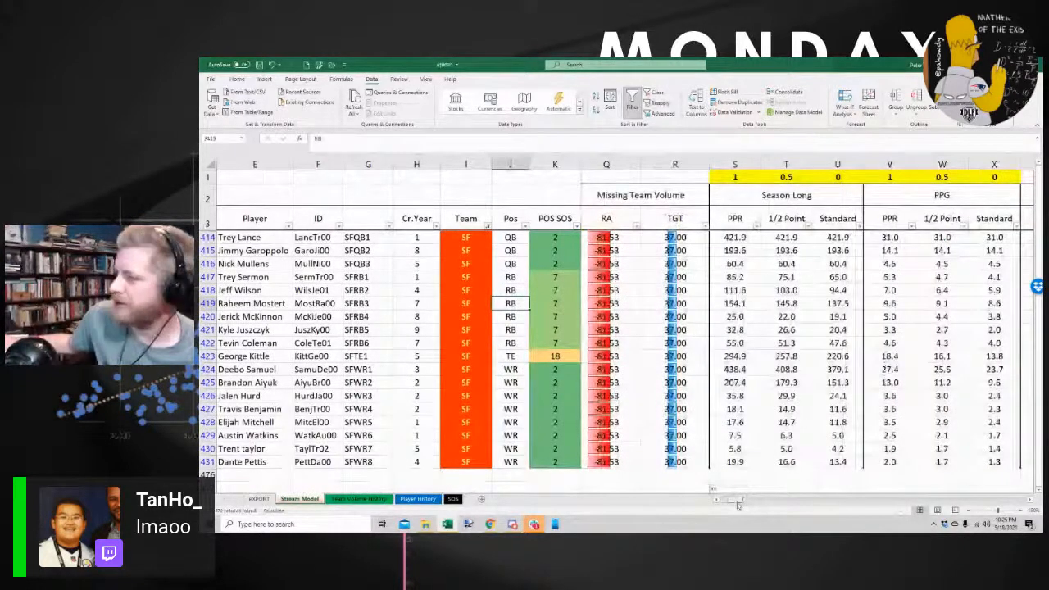
pyautogui.moveTo(738, 505); pyautogui.dragTo(741, 506)
pyautogui.moveTo(739, 505); pyautogui.dragTo(741, 506)
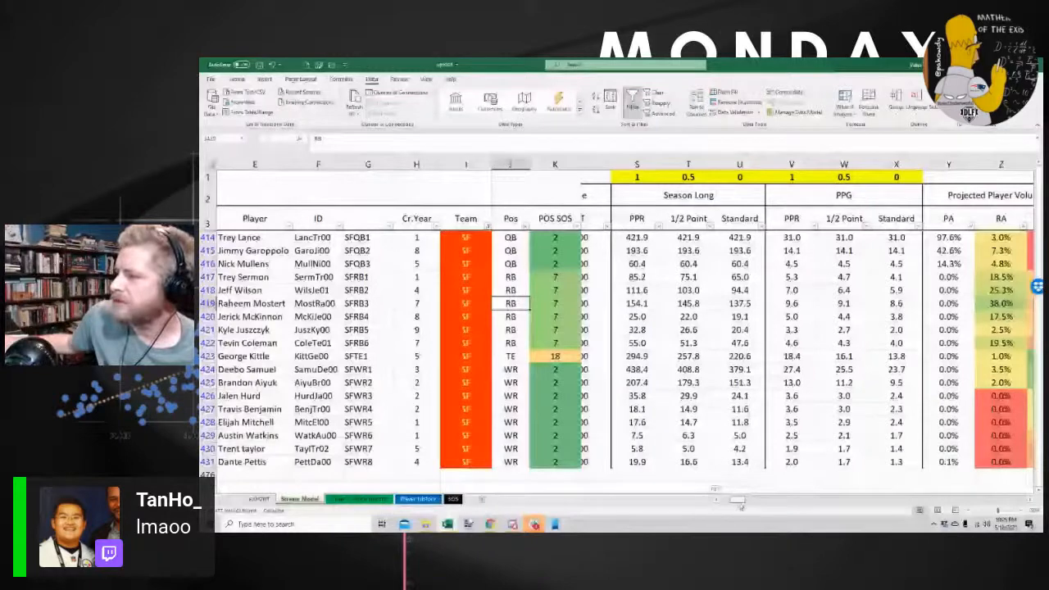
pyautogui.moveTo(741, 507); pyautogui.dragTo(740, 502)
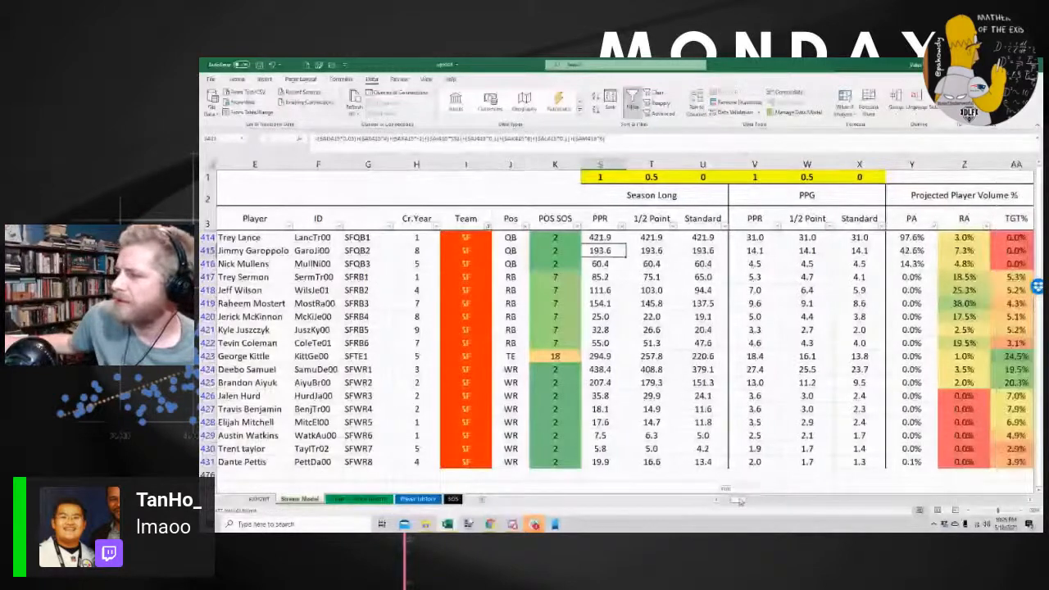
pyautogui.press('Home')
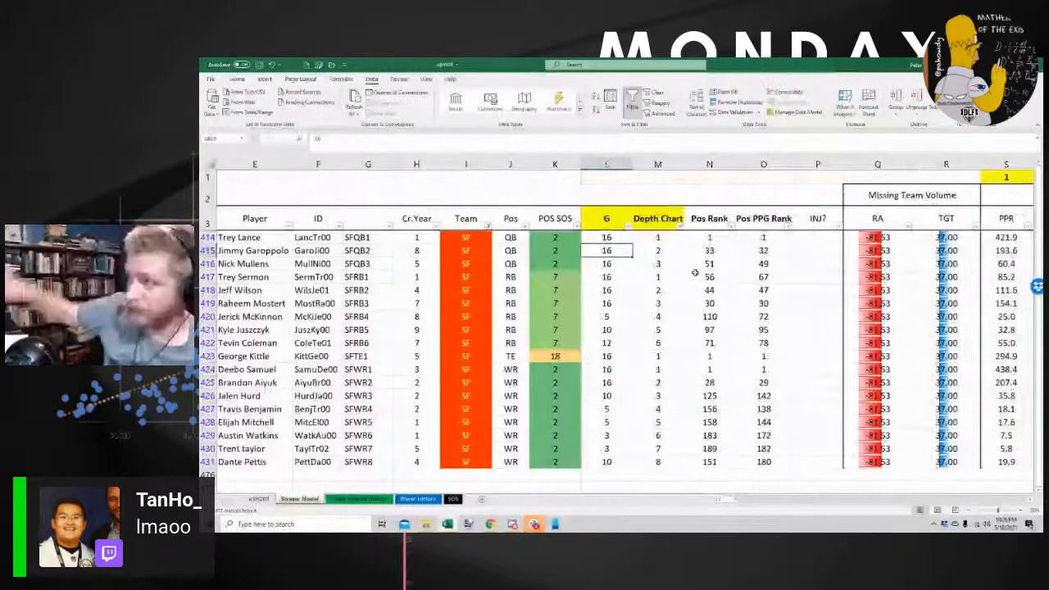
pyautogui.write('5')
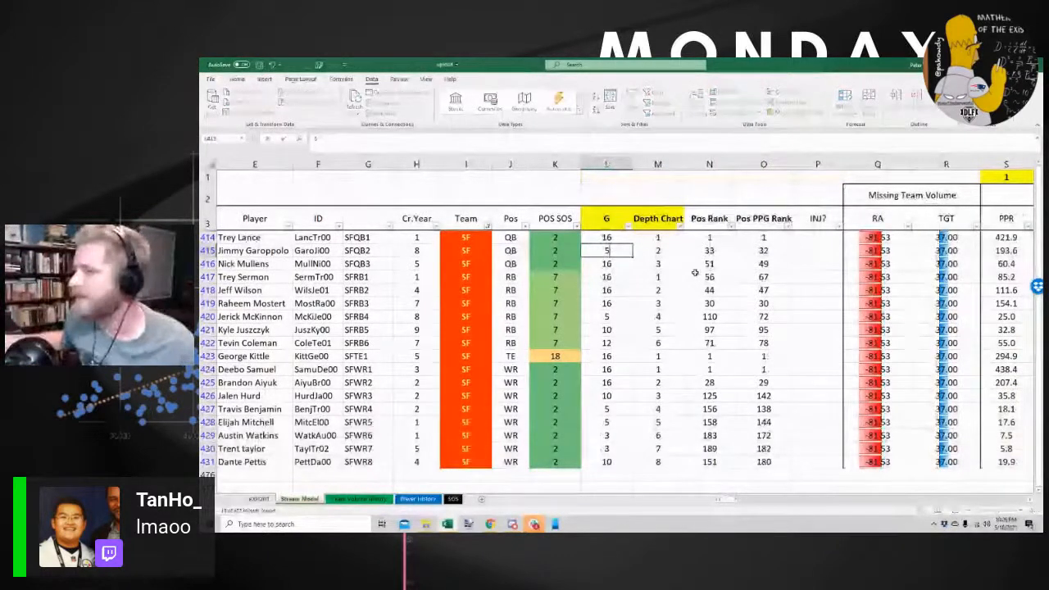
pyautogui.press('Return')
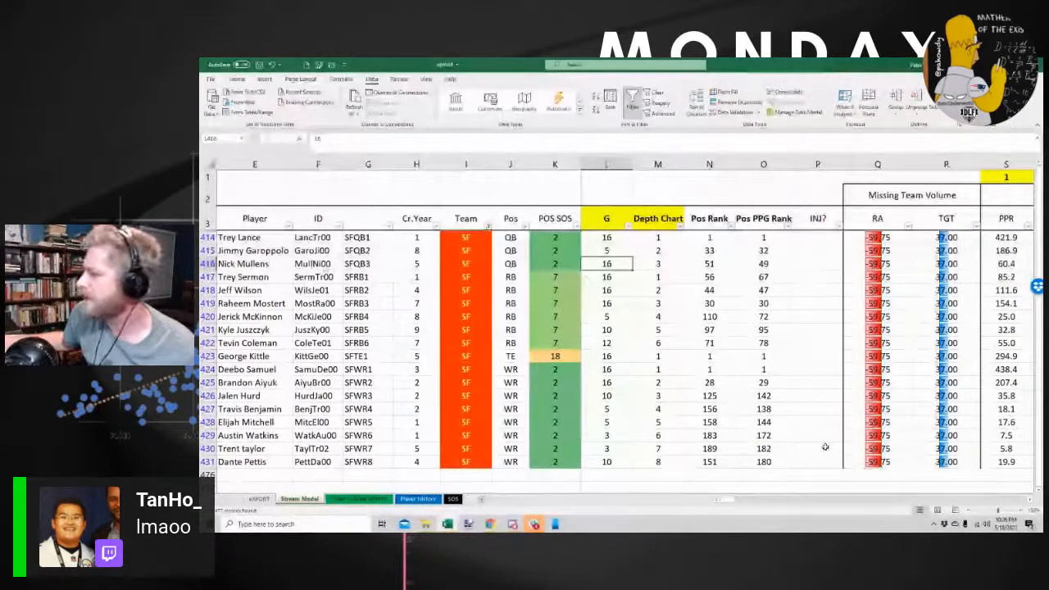
# Examine the SF players' Pos Rank values and Trey Lance's row through the Projected Yearly Stats columns
pyautogui.click(659, 277)
pyautogui.moveTo(715, 279); pyautogui.dragTo(710, 370)
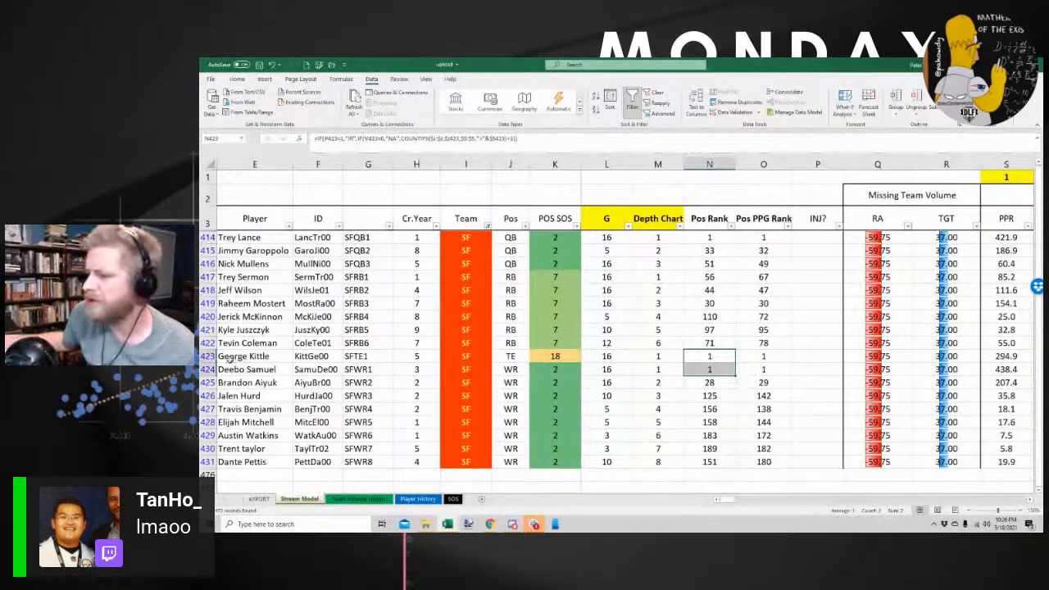
pyautogui.moveTo(207, 357); pyautogui.dragTo(206, 370)
pyautogui.moveTo(727, 504); pyautogui.dragTo(729, 504)
pyautogui.click(210, 238)
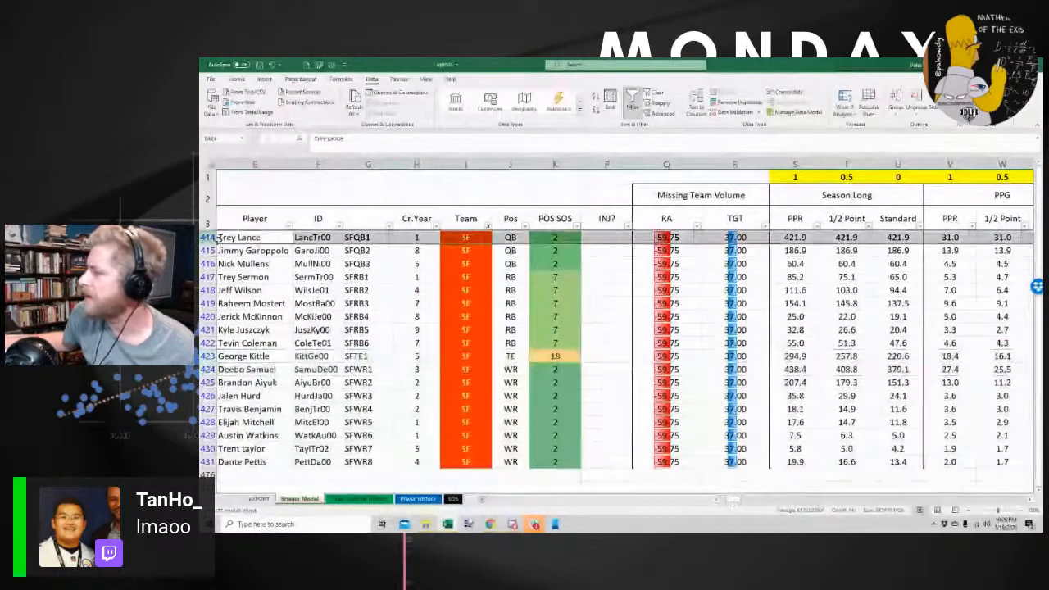
pyautogui.moveTo(734, 504); pyautogui.dragTo(749, 508)
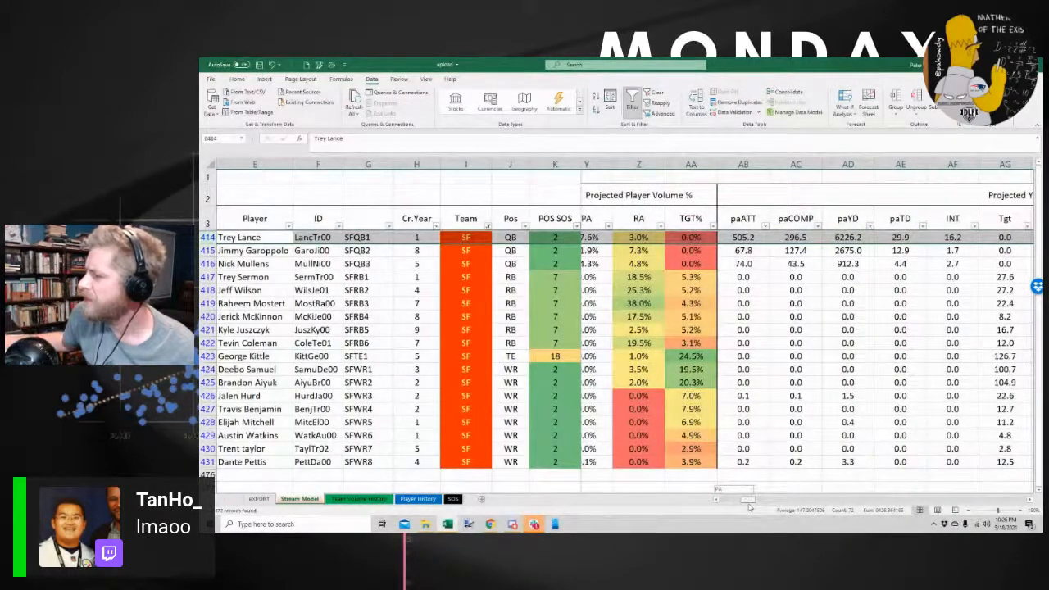
pyautogui.moveTo(749, 508); pyautogui.dragTo(760, 508)
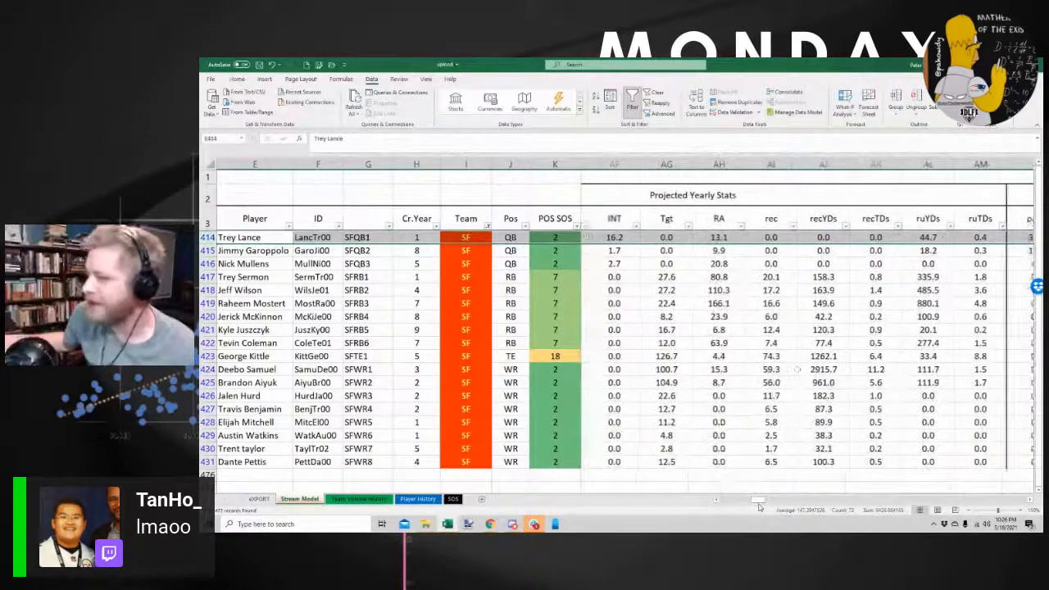
# Inspect the RACR formula in Deebo Samuel's row under Player Efficiency AVG/Regression without changing it
pyautogui.click(244, 370)
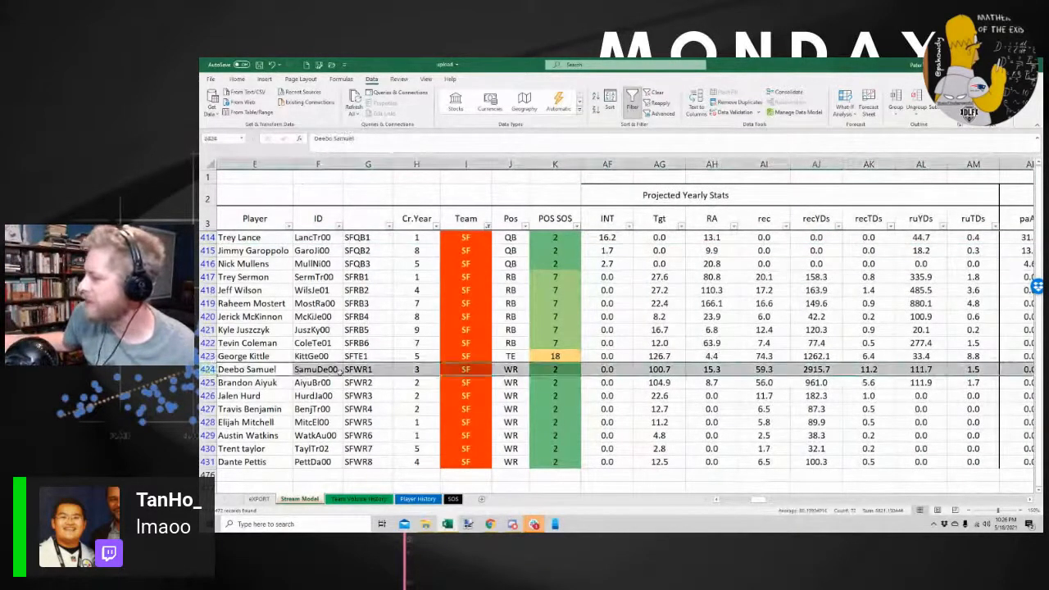
pyautogui.moveTo(761, 502); pyautogui.dragTo(828, 503)
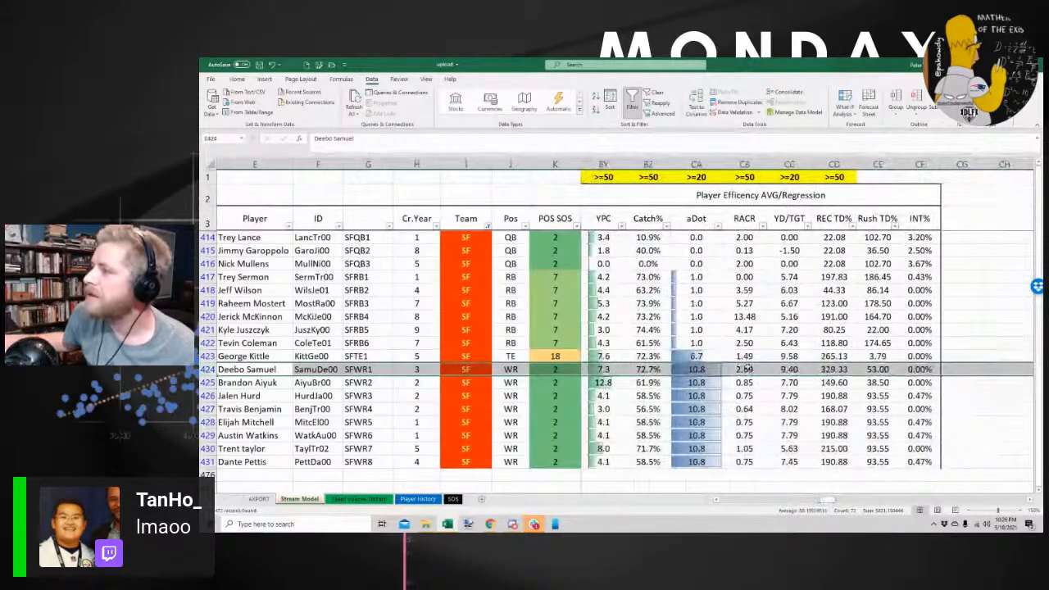
pyautogui.click(742, 369)
pyautogui.click(624, 149)
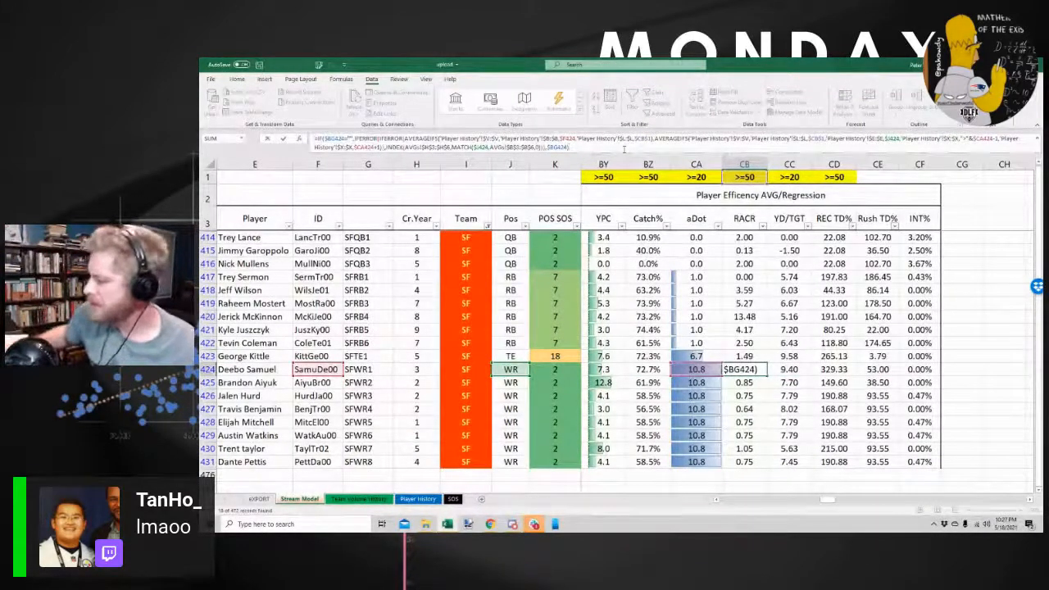
pyautogui.press('Return')
pyautogui.press('Return')
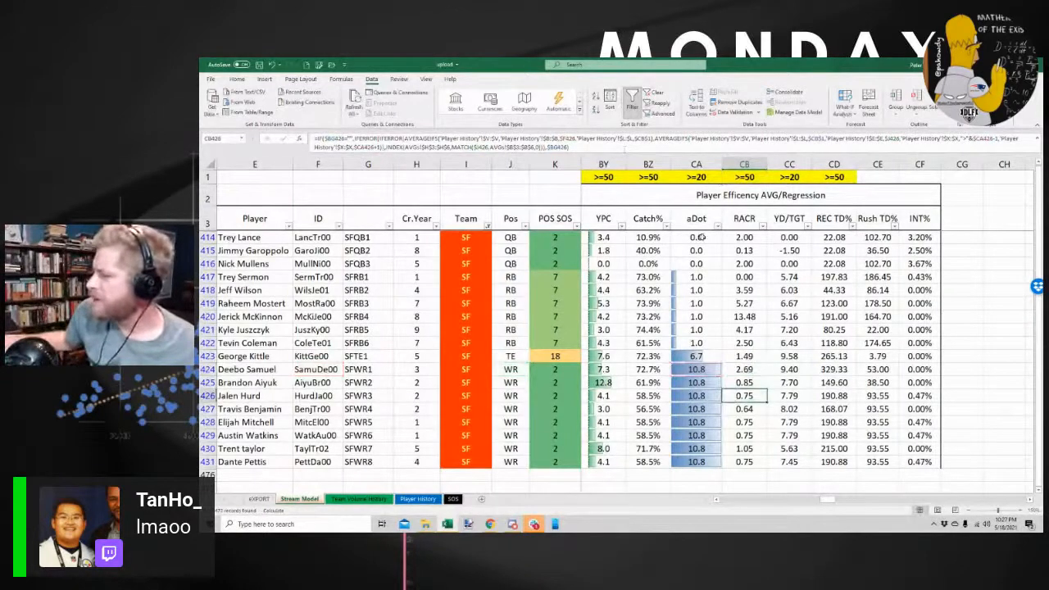
pyautogui.press('Up')
pyautogui.press('Up')
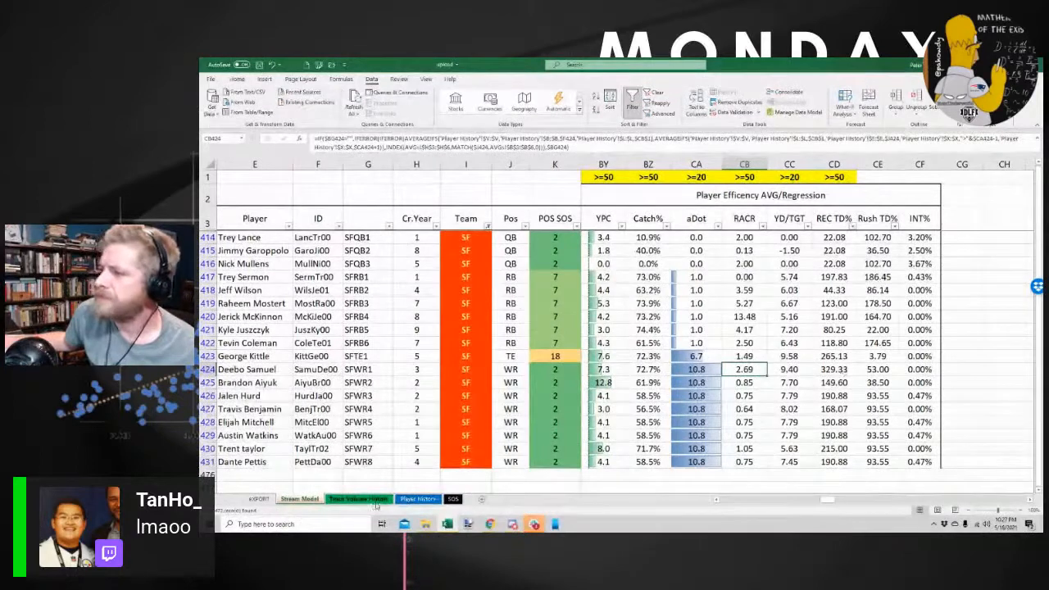
# Filter the Player History sheet's Player column to Deebo Samuel and select his 2020 RACR value
pyautogui.click(416, 500)
pyautogui.click(362, 204)
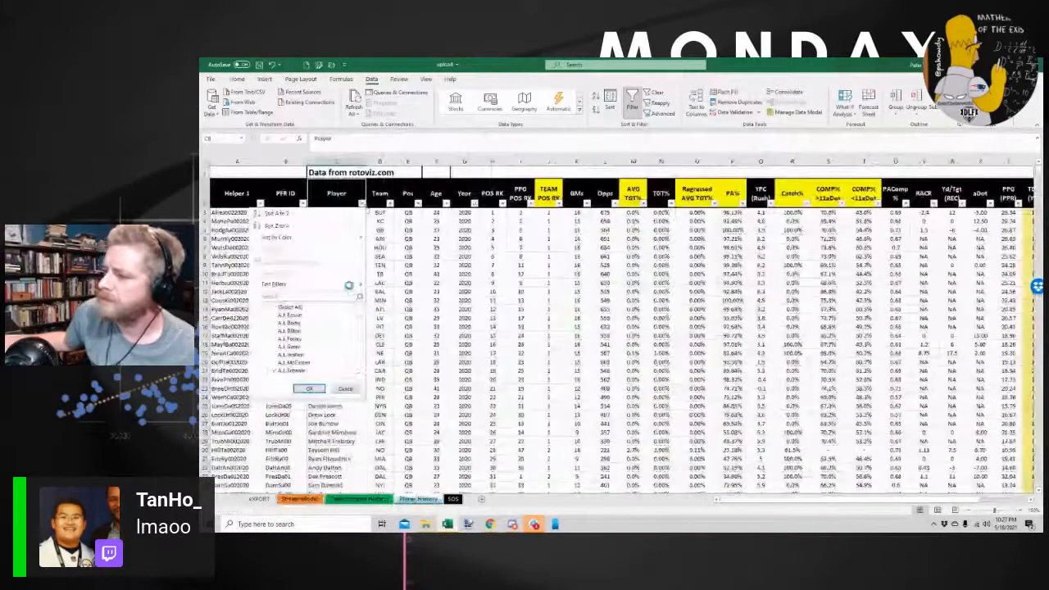
pyautogui.write('deebo')
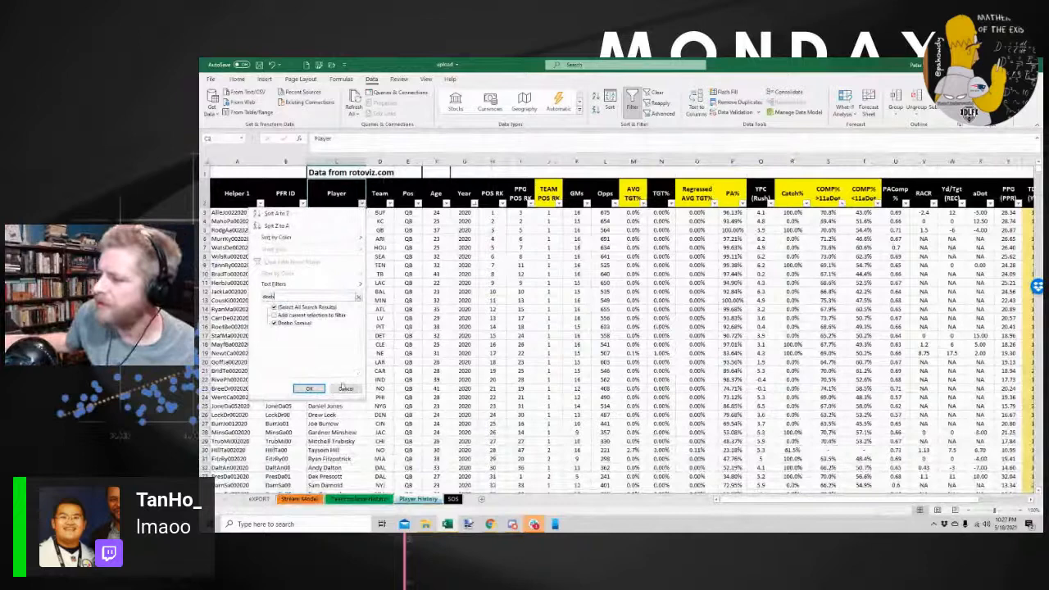
pyautogui.click(309, 389)
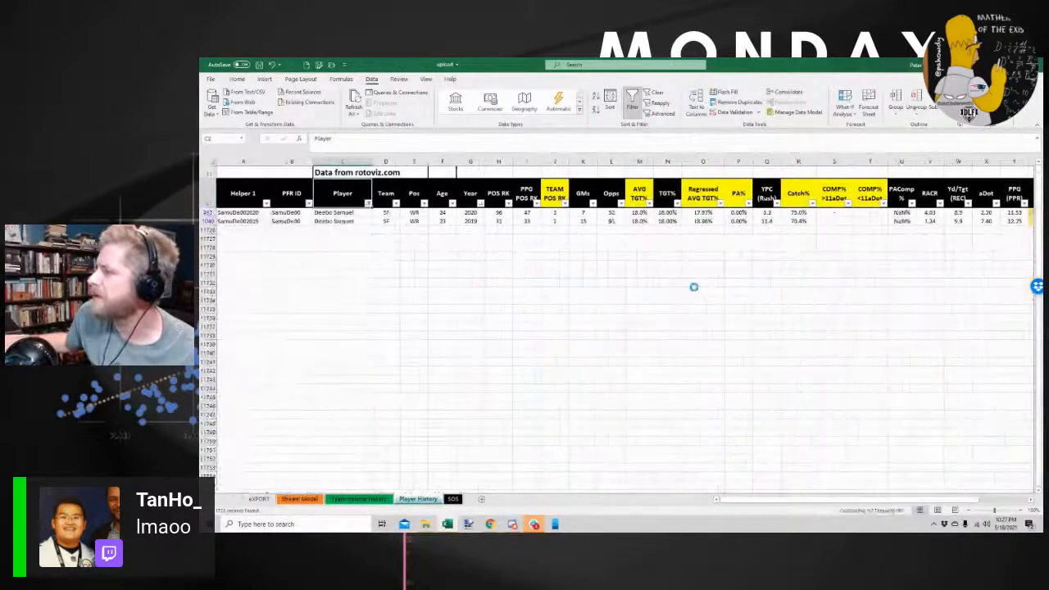
pyautogui.click(931, 213)
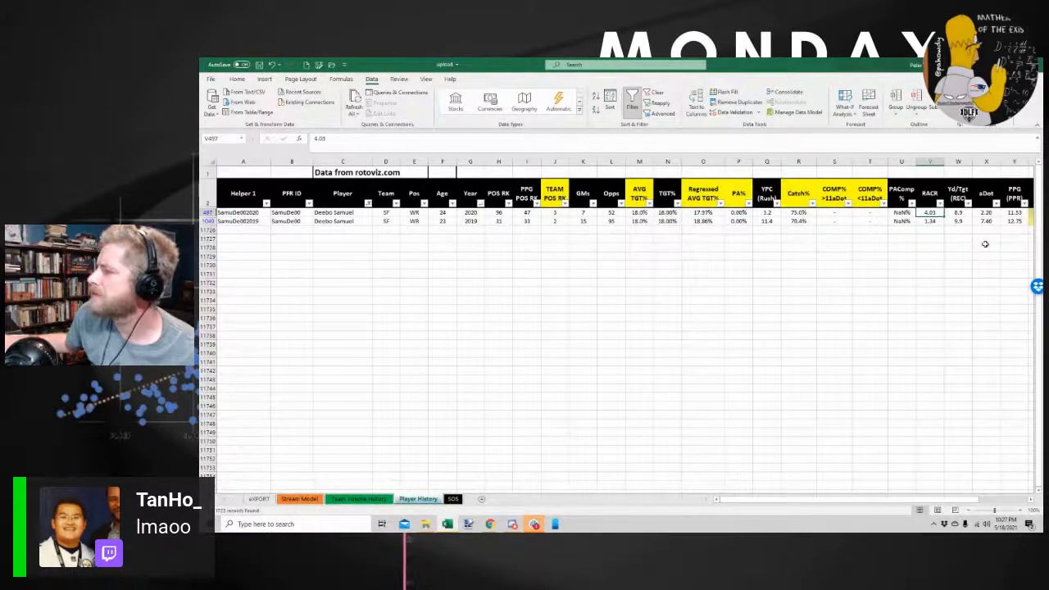
# Select Deebo Samuel's 2019 and 2020 RACR values and examine George Kittle's RA and TGT% projections on the Stream Model sheet
pyautogui.moveTo(931, 214); pyautogui.dragTo(932, 222)
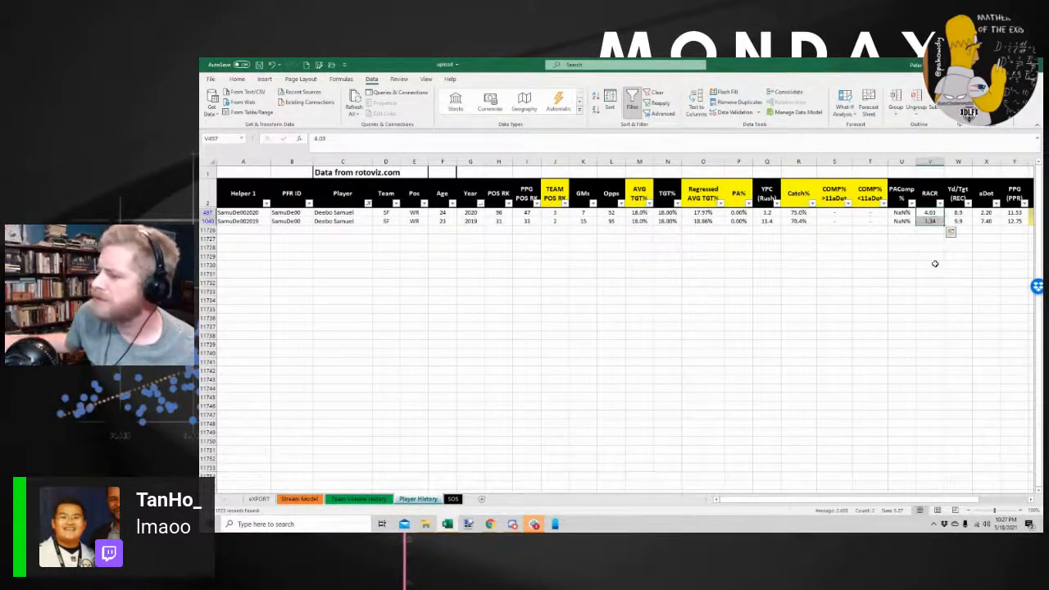
pyautogui.click(297, 500)
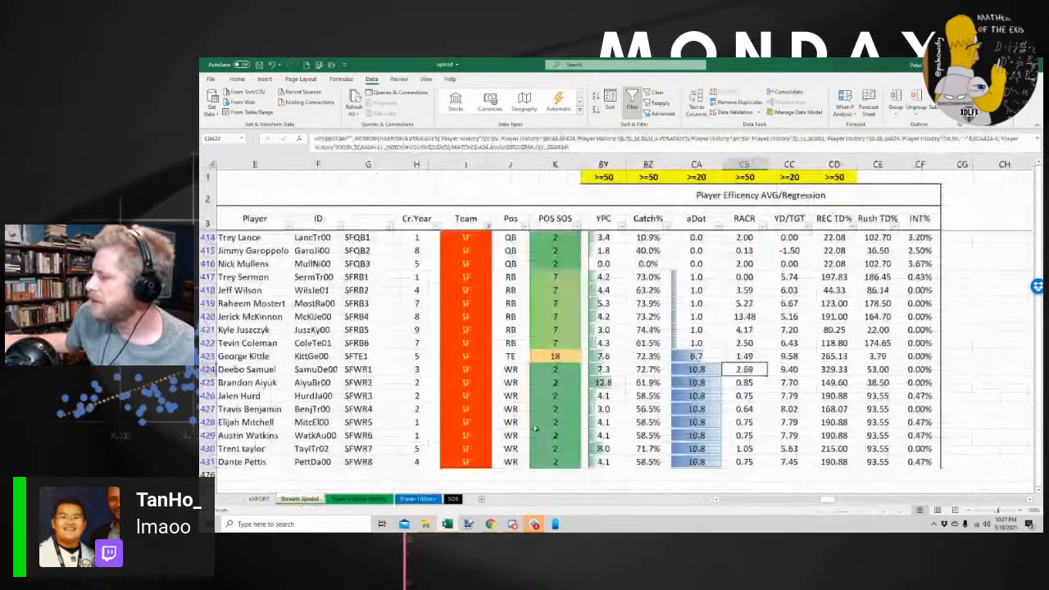
pyautogui.moveTo(829, 500); pyautogui.dragTo(746, 512)
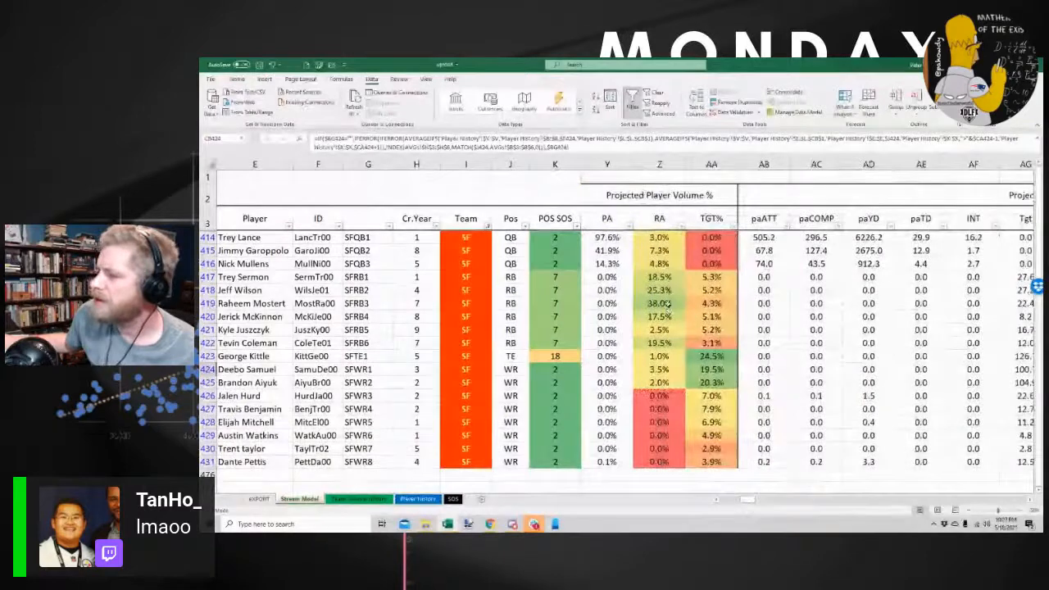
pyautogui.click(666, 361)
pyautogui.click(707, 358)
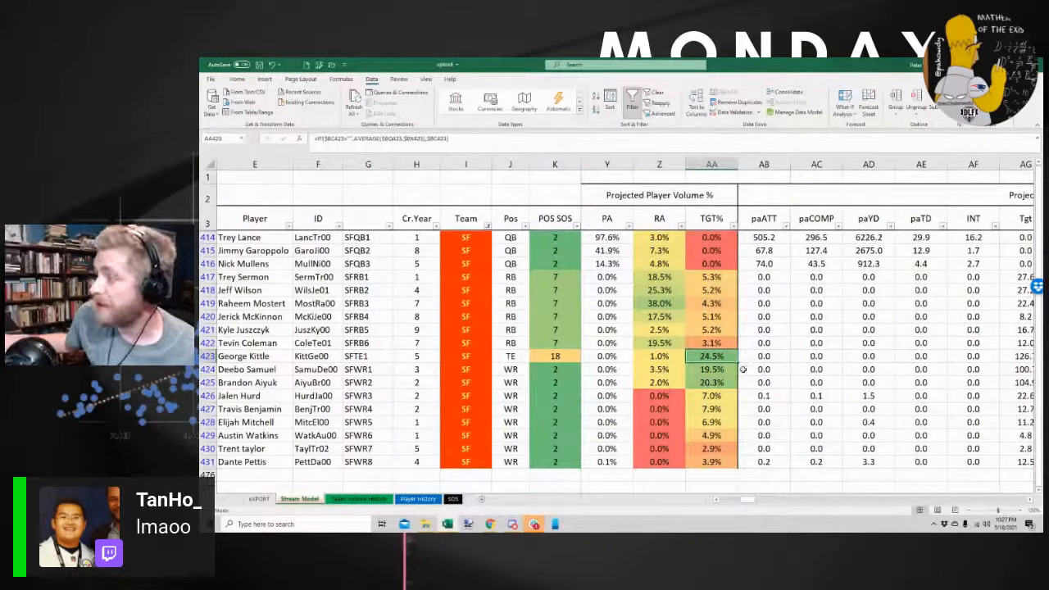
pyautogui.moveTo(748, 500); pyautogui.dragTo(830, 506)
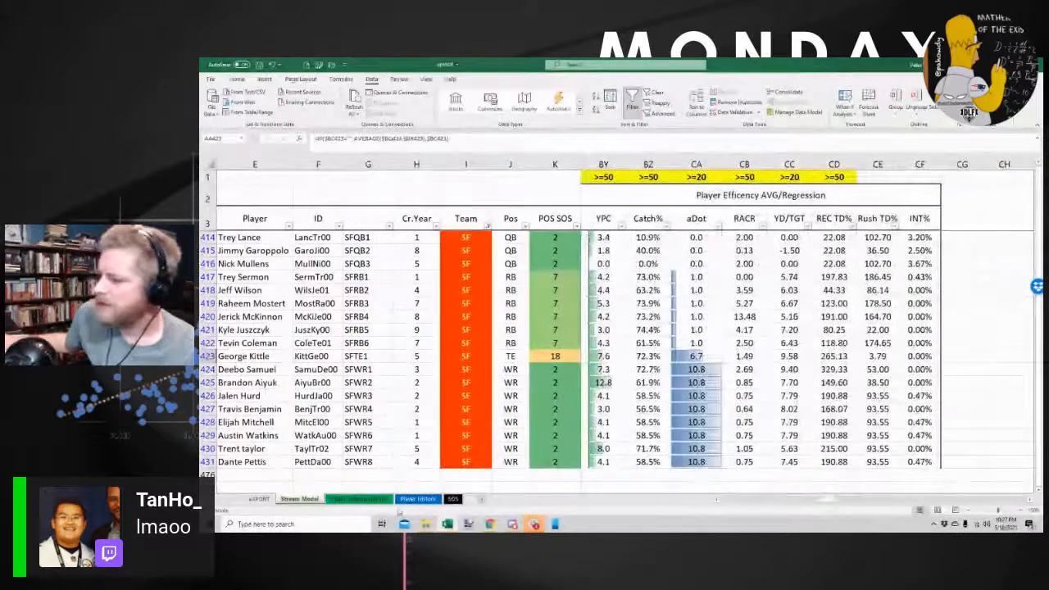
# Check Deebo Samuel's 2020 games in Player History and inspect the RACR formulas for George Kittle and Deebo Samuel in the Stream Model
pyautogui.click(419, 499)
pyautogui.click(582, 213)
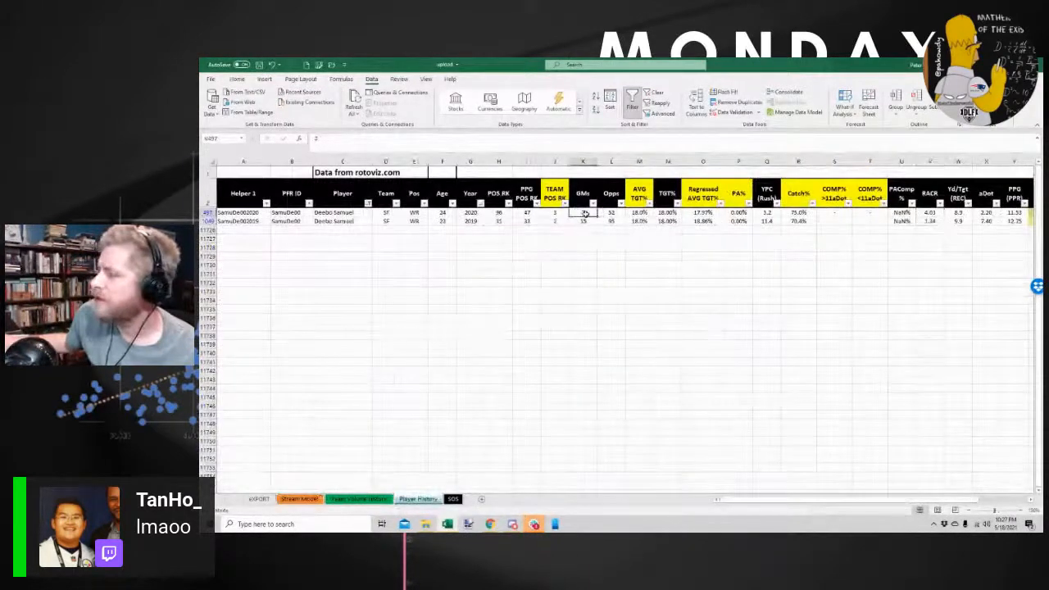
pyautogui.click(300, 499)
pyautogui.click(761, 358)
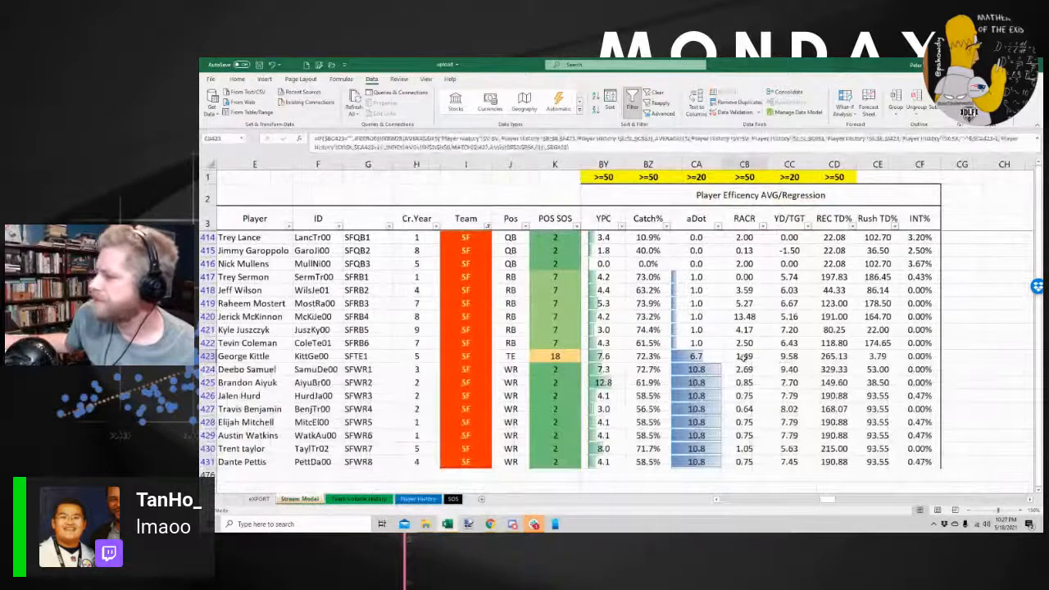
pyautogui.click(756, 372)
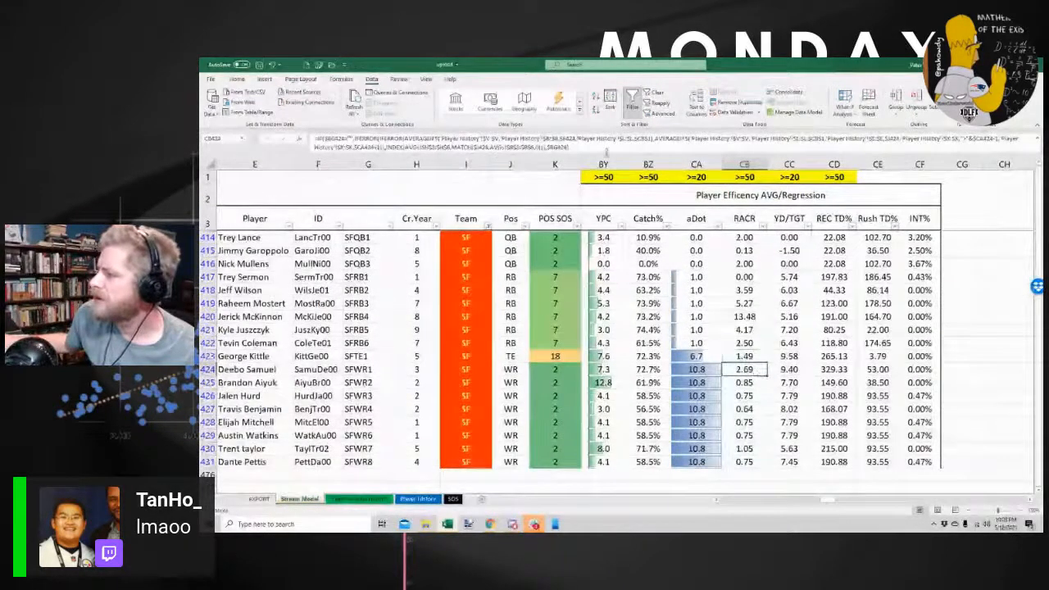
# Select Deebo Samuel's entire row and examine its Projected PPG Stats, including receiving yards and touchdowns
pyautogui.moveTo(827, 500); pyautogui.dragTo(777, 504)
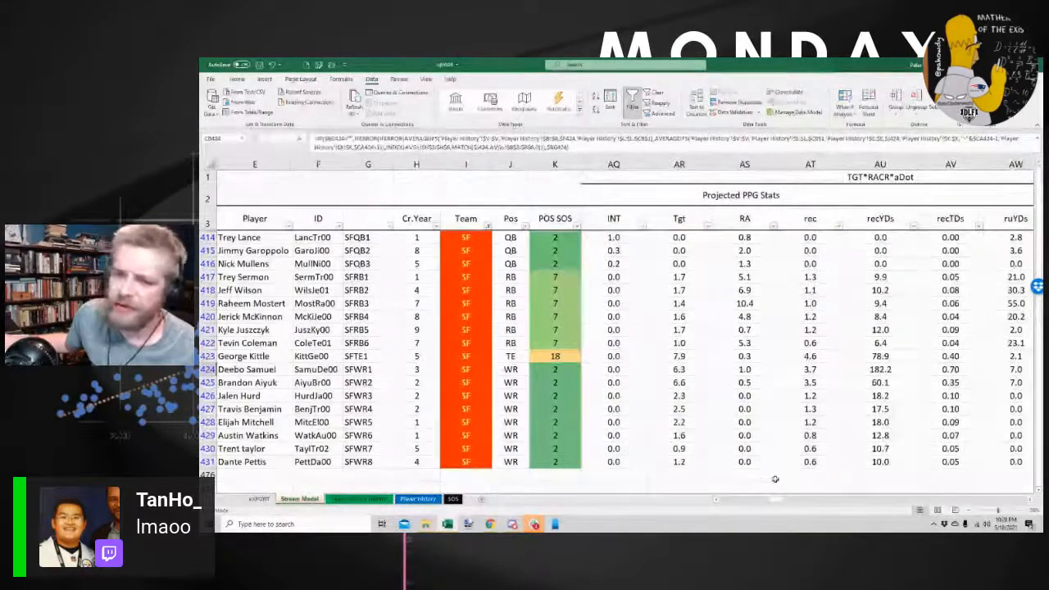
pyautogui.click(1020, 510)
pyautogui.click(1020, 511)
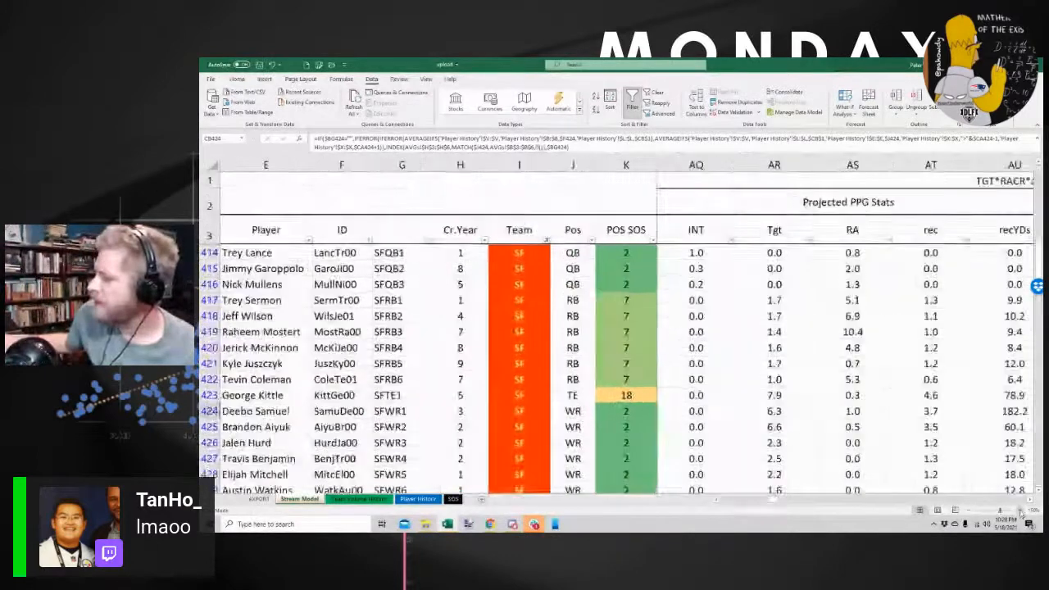
pyautogui.click(256, 380)
pyautogui.click(210, 411)
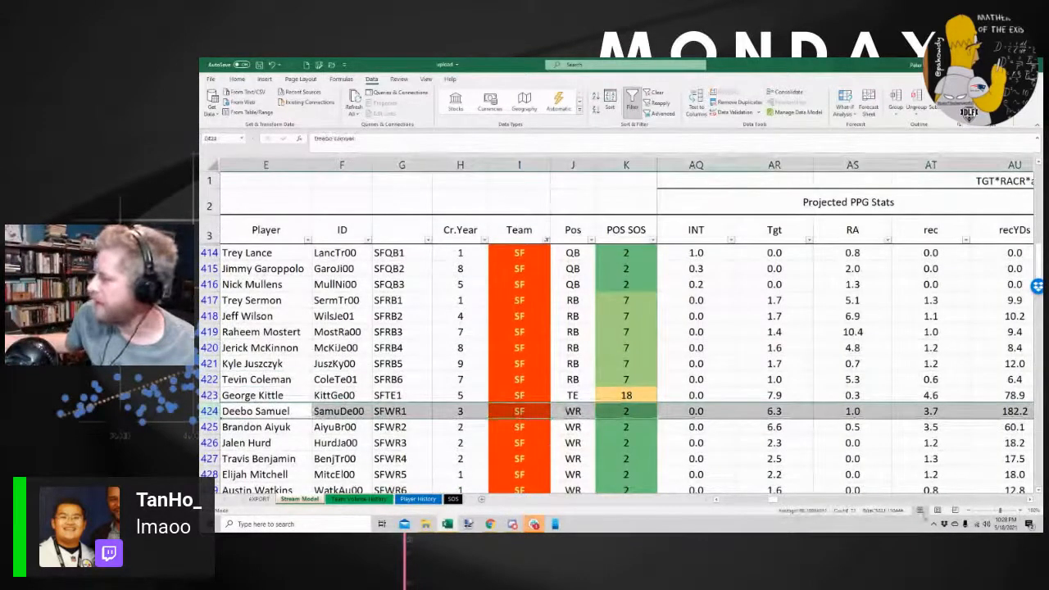
pyautogui.click(1030, 500)
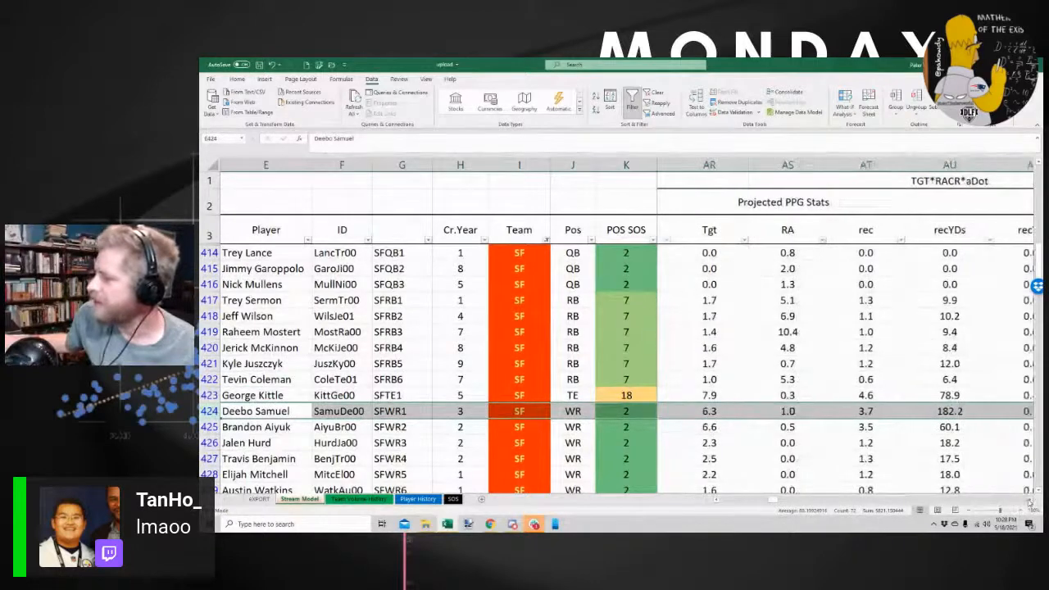
pyautogui.click(1030, 500)
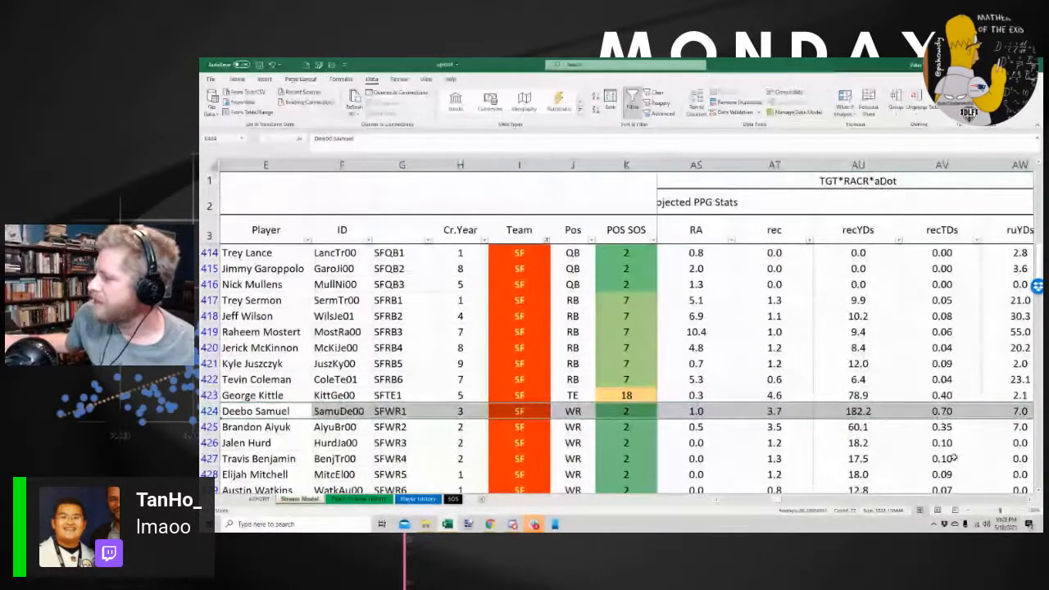
# Inspect the recYDs formula in Deebo Samuel's row and trace its aDot, RACR and YD/TGT references without changing it
pyautogui.click(859, 411)
pyautogui.press('F2')
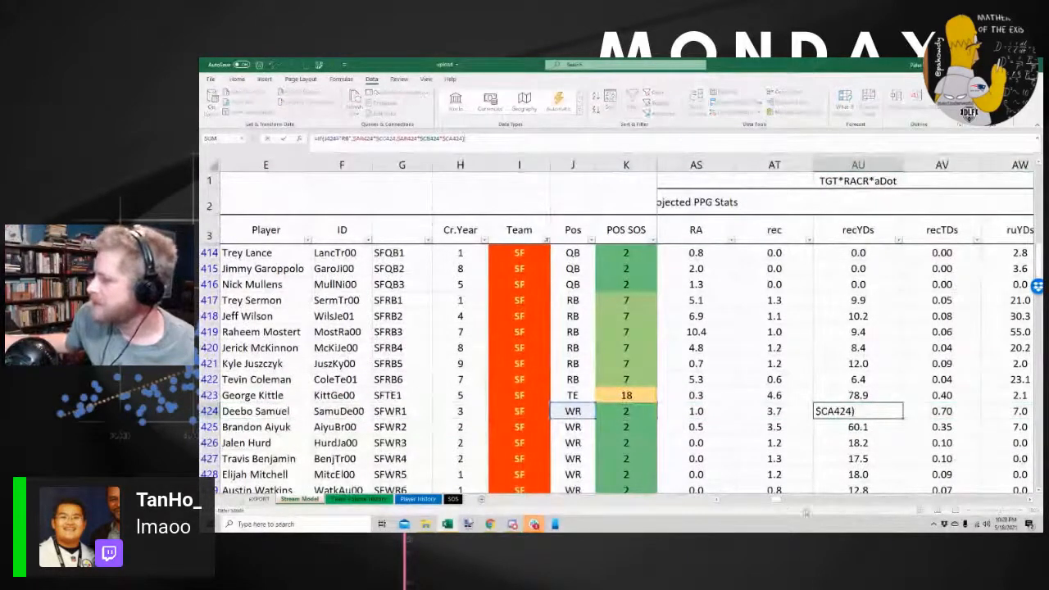
pyautogui.hscroll(2, 779, 504)
pyautogui.moveTo(779, 505); pyautogui.dragTo(826, 509)
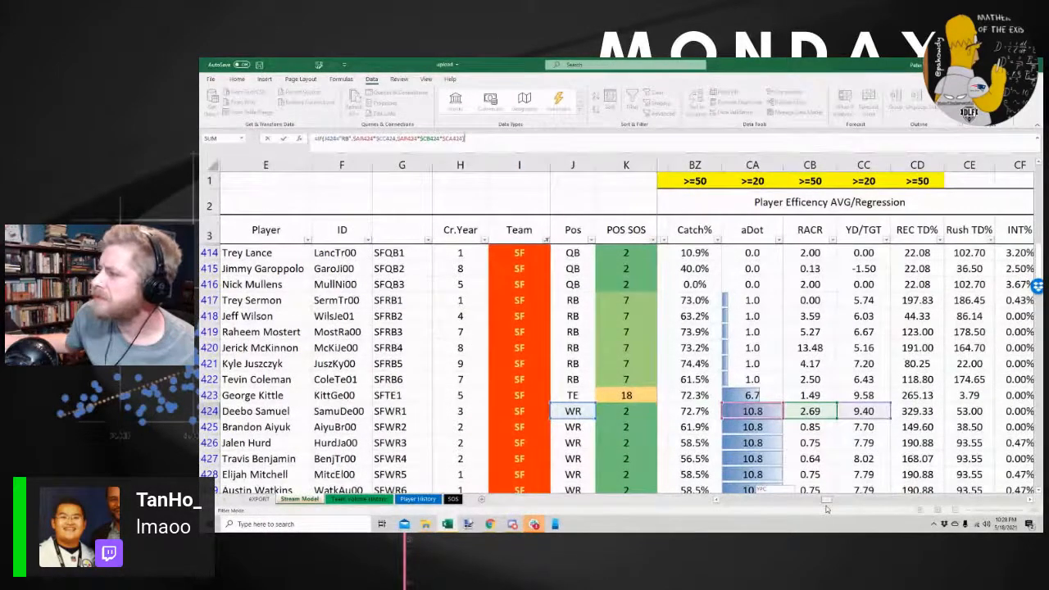
pyautogui.moveTo(826, 509); pyautogui.dragTo(827, 509)
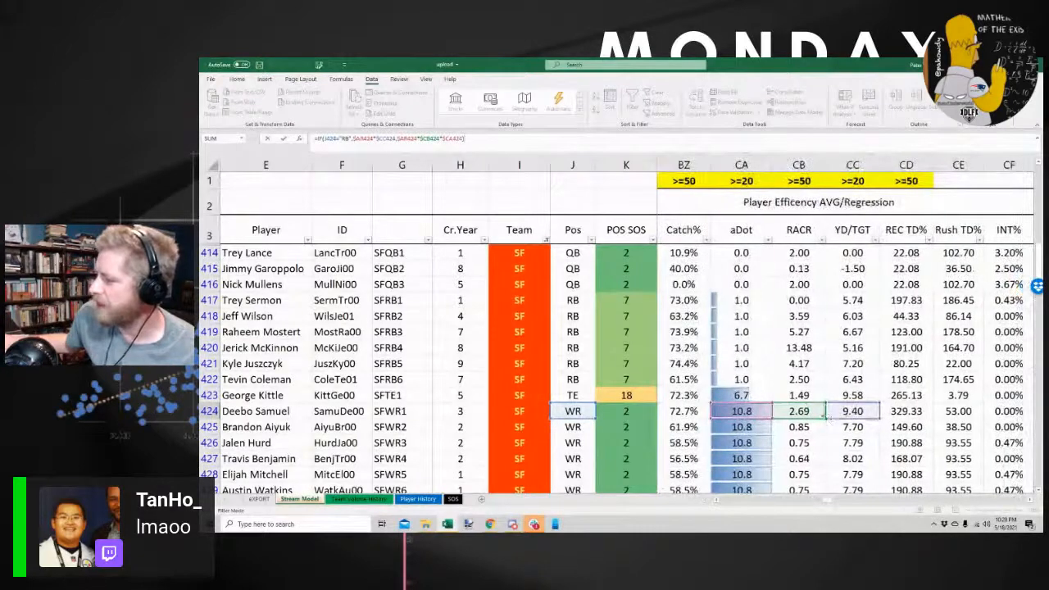
pyautogui.click(800, 411)
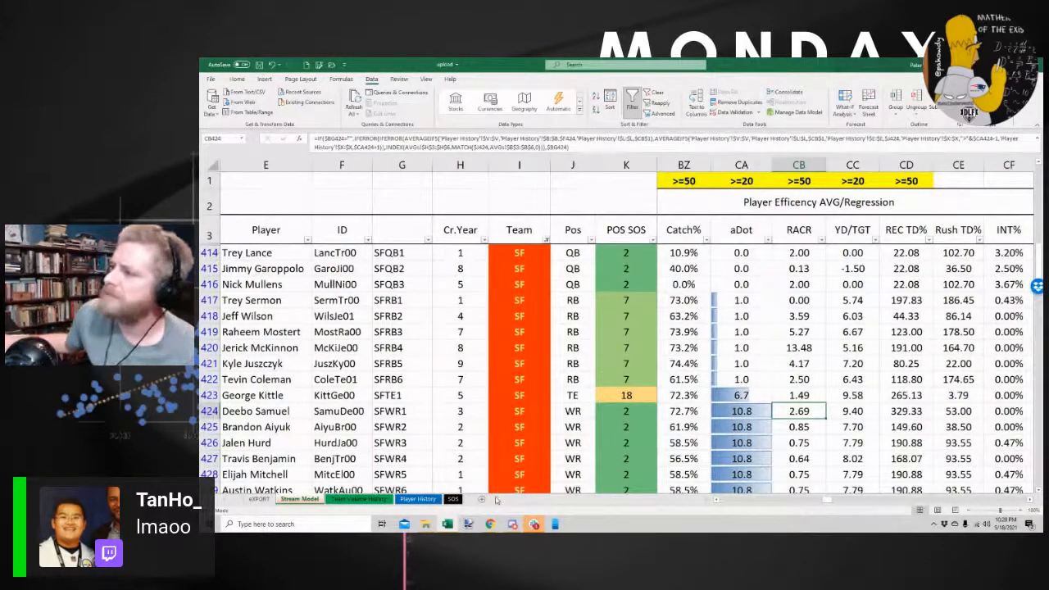
# Open the original Stream model workbook and search the Player filter on its Player History sheet for julio
pyautogui.hotkey('ctrl', 'o')
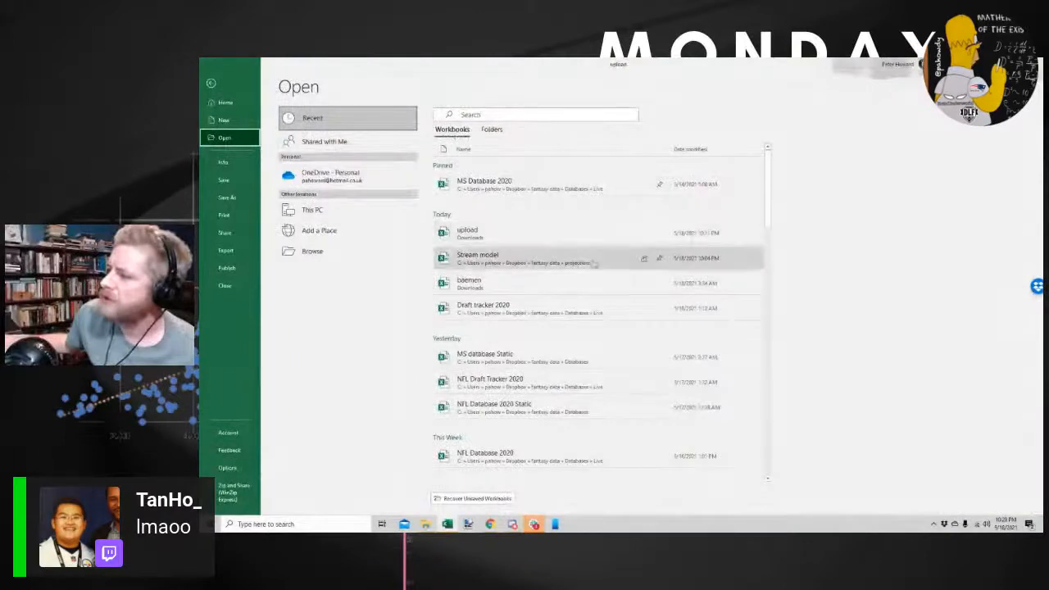
pyautogui.click(593, 259)
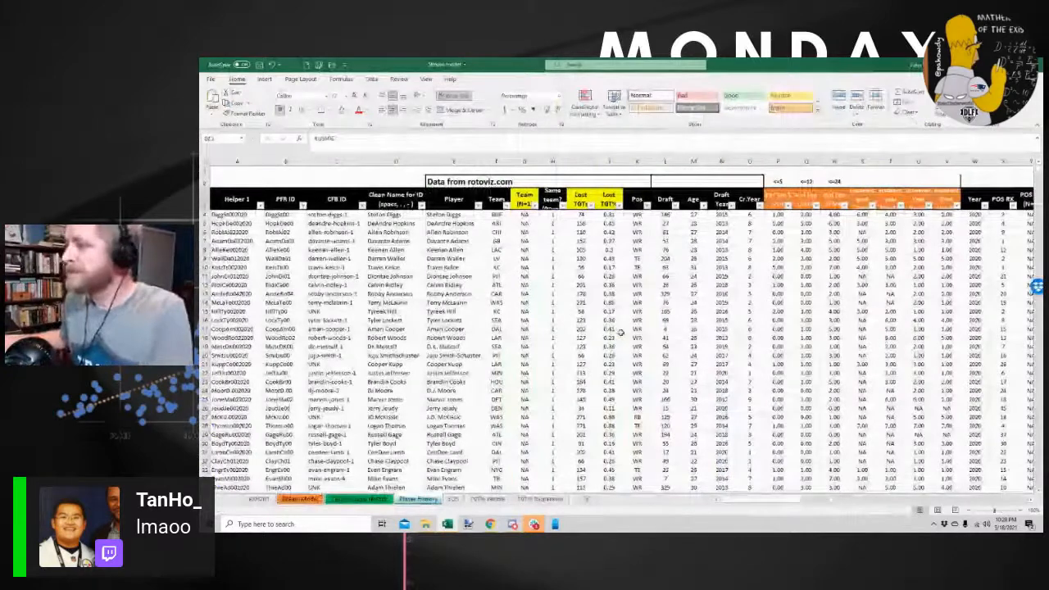
pyautogui.click(478, 204)
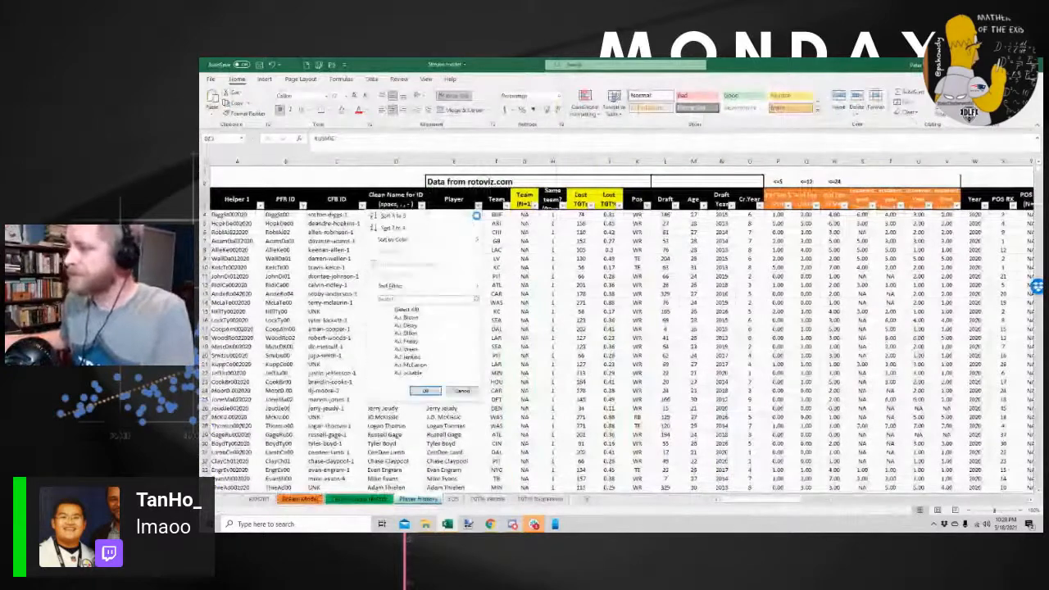
pyautogui.write('julio')
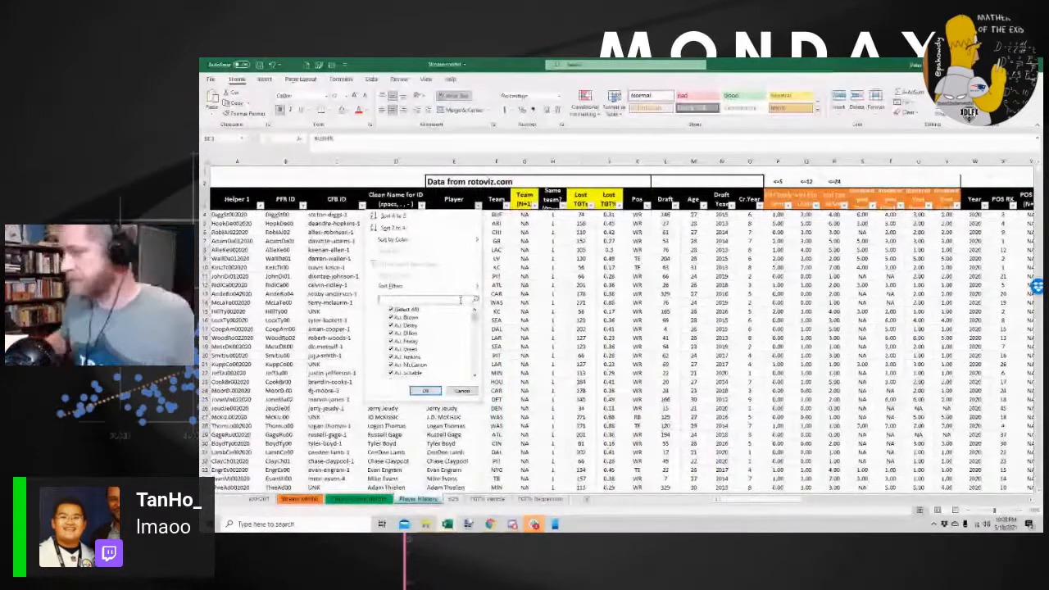
# Switch to Discord and read the nfl-grinding channel's discussion about consistency, missing data and choosing regression variables
pyautogui.press('Return')
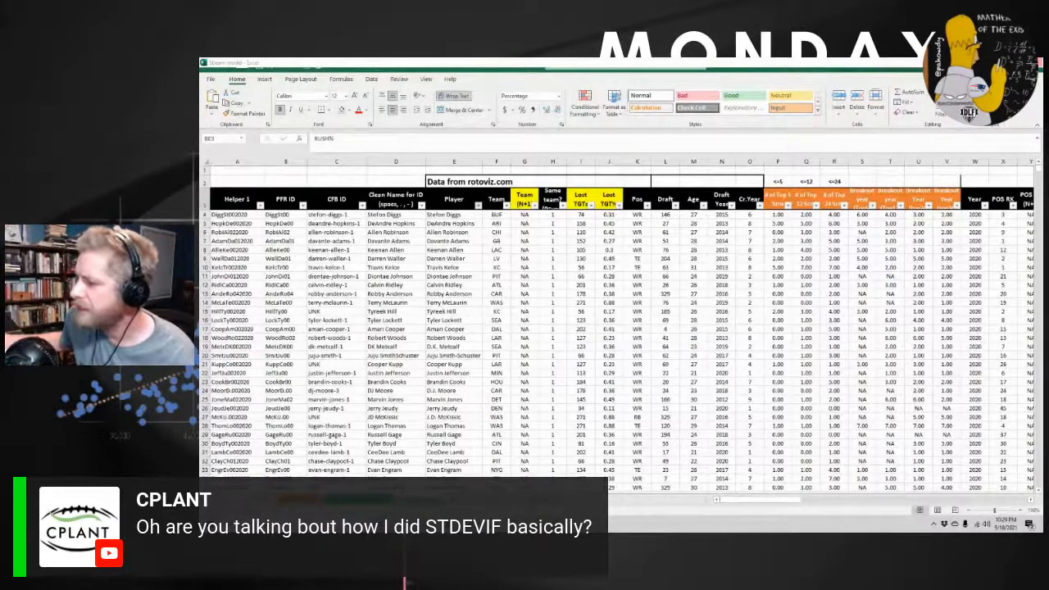
pyautogui.click(432, 525)
pyautogui.click(289, 244)
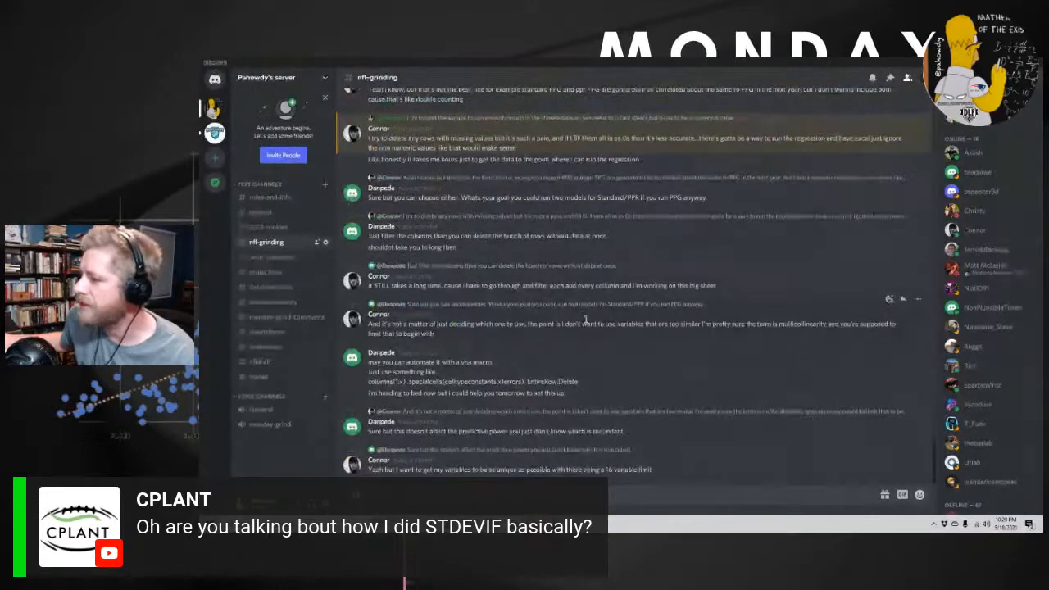
pyautogui.scroll(5, 475, 396)
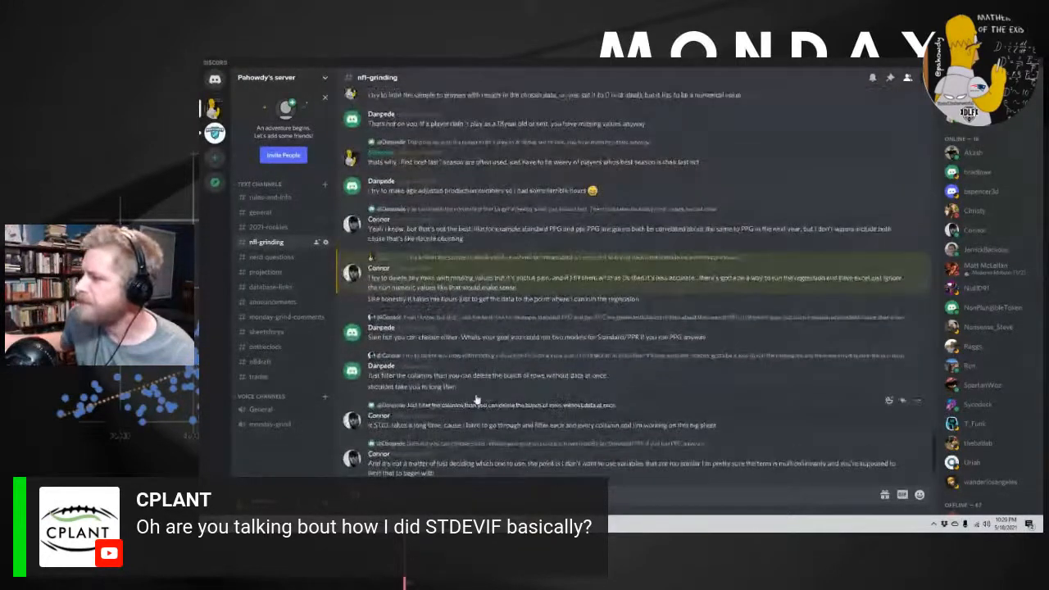
pyautogui.scroll(10, 476, 400)
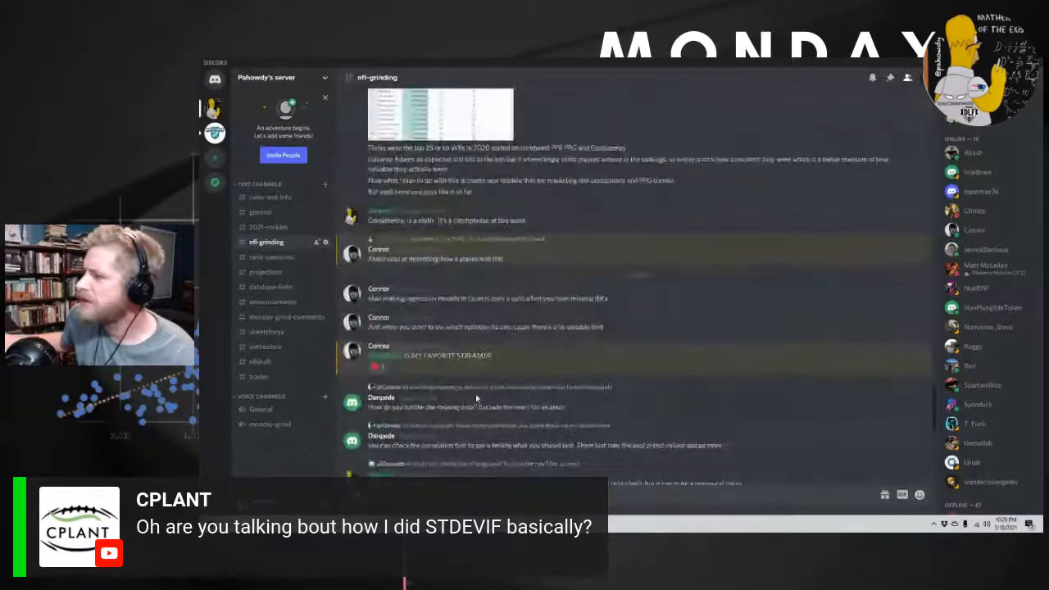
pyautogui.scroll(5, 475, 398)
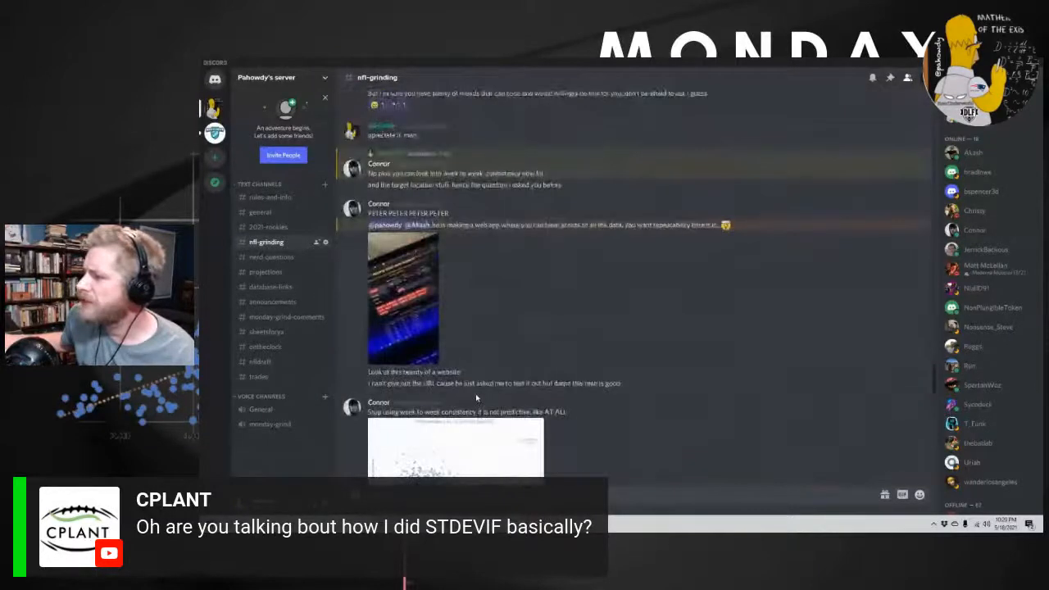
pyautogui.scroll(-5, 476, 397)
pyautogui.scroll(-3, 477, 399)
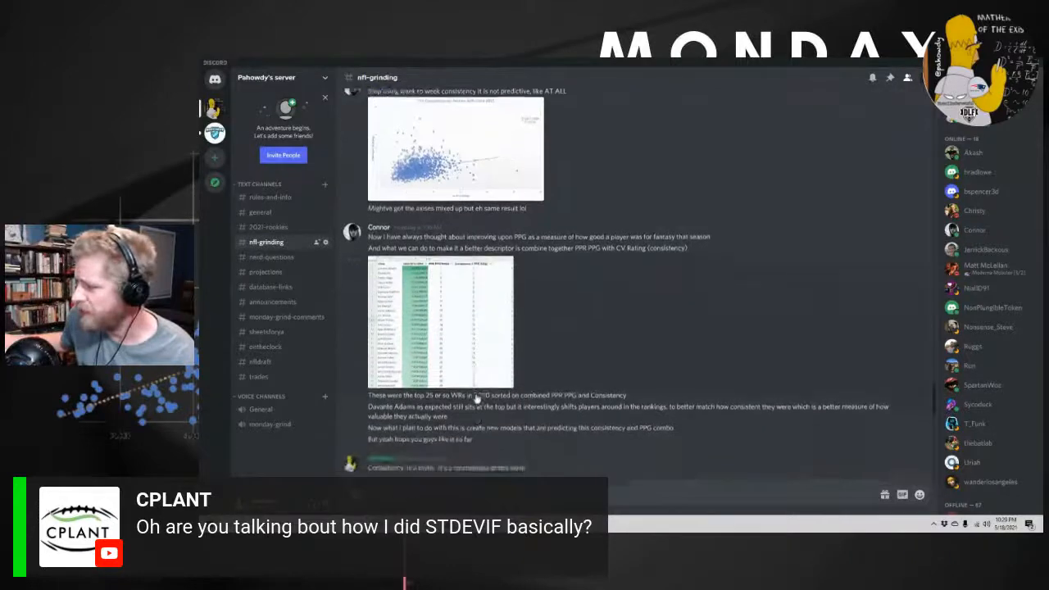
pyautogui.scroll(-5, 476, 393)
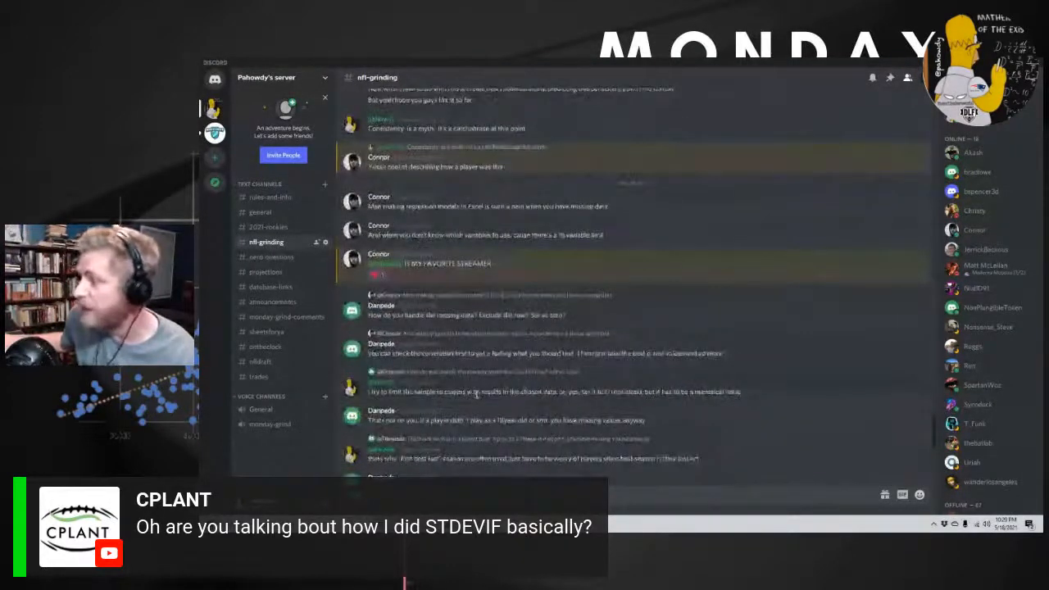
pyautogui.scroll(-3, 476, 398)
pyautogui.scroll(-2, 477, 399)
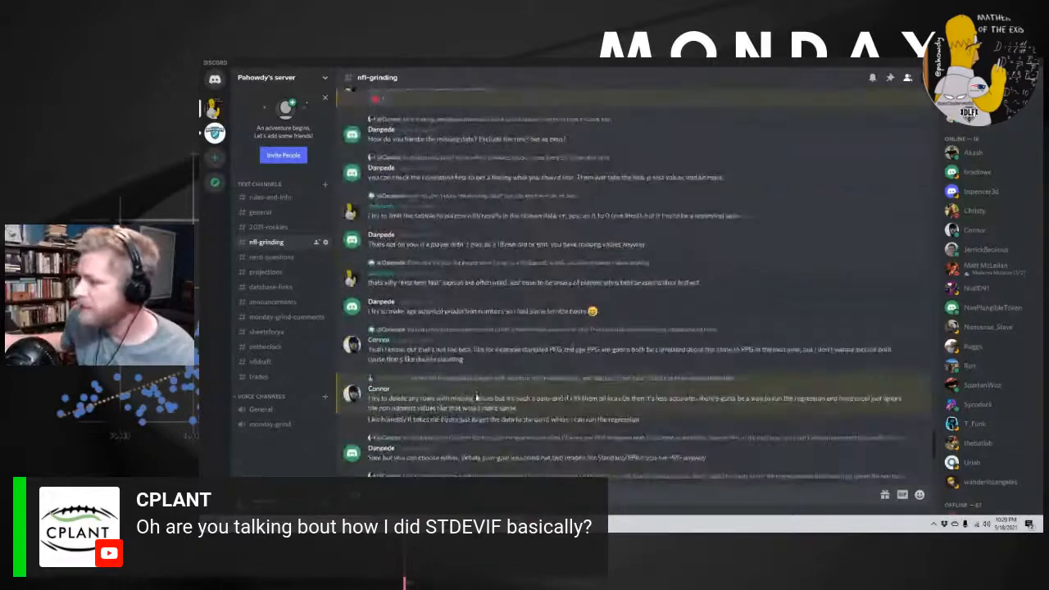
pyautogui.scroll(-3, 476, 397)
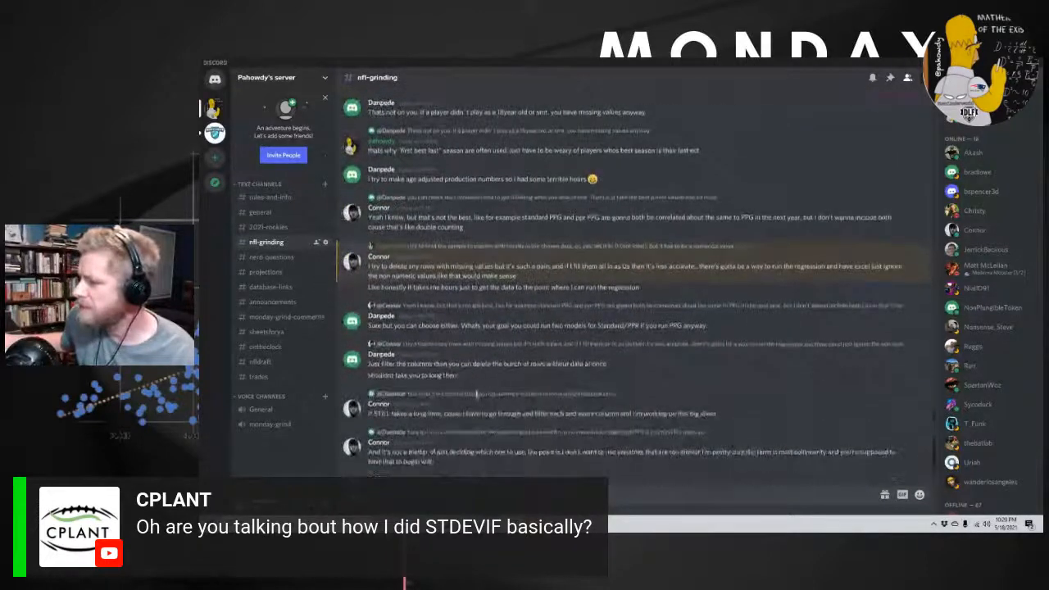
pyautogui.scroll(-3, 477, 397)
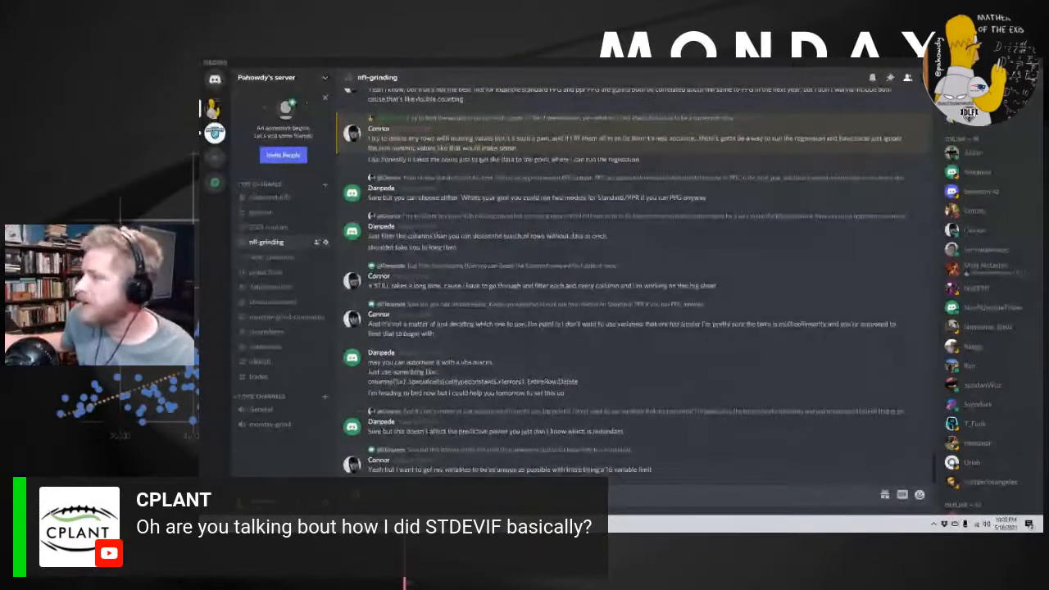
# Return to the Stream model workbook in Excel and look across Deebo Samuel's two seasons out to the Yards Per TD columns
pyautogui.hotkey('alt', 'Tab')
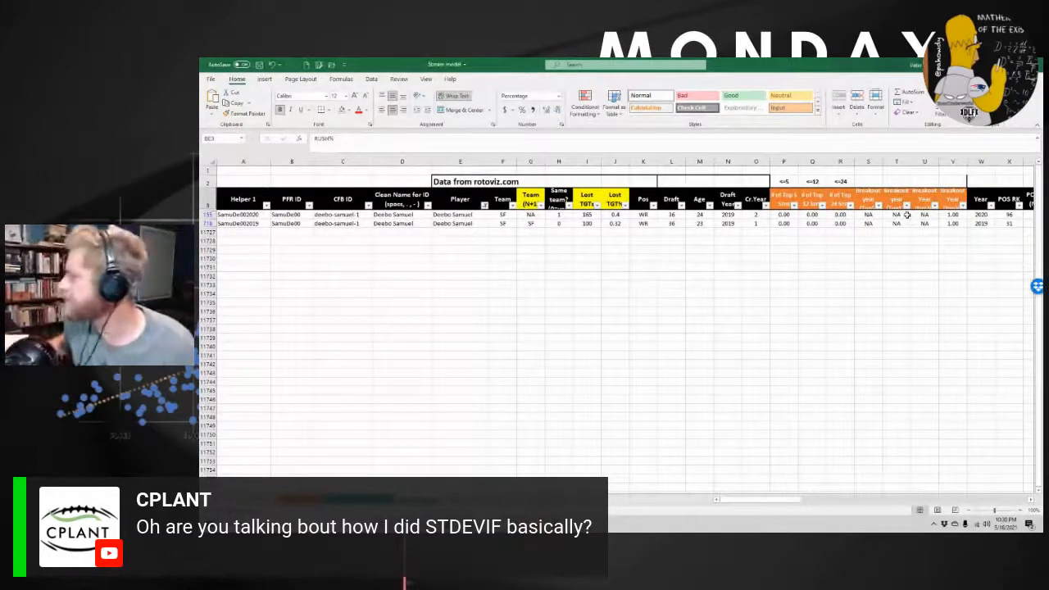
pyautogui.press('Right')
pyautogui.press('Left')
pyautogui.press('Left')
pyautogui.press('Left')
pyautogui.press('Left')
pyautogui.press('Left')
pyautogui.press('Left')
pyautogui.press('Left')
pyautogui.press('Left')
pyautogui.press('Left')
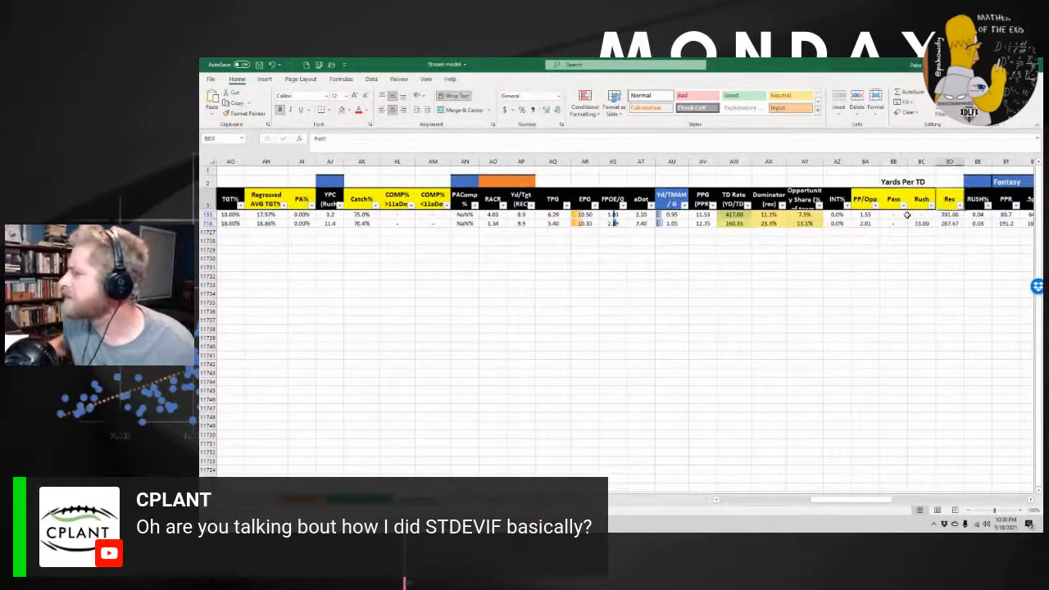
pyautogui.press('Right')
pyautogui.press('Right')
pyautogui.press('Right')
pyautogui.press('Right')
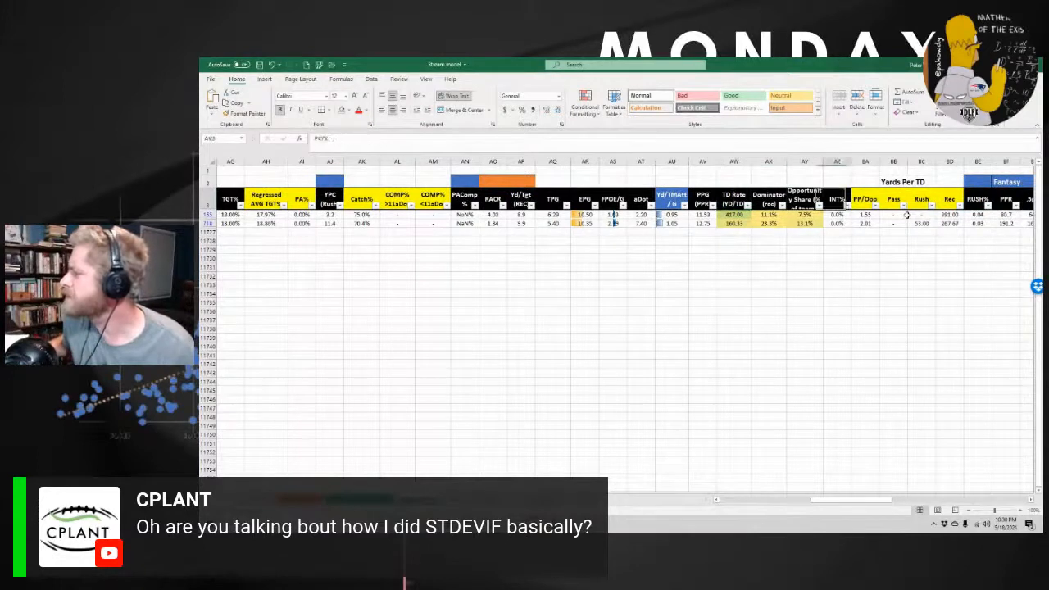
# Examine Deebo Samuel's 2020 row backwards from the INT% column to the QB1 (In PAs) column
pyautogui.press('Down')
pyautogui.press('Left')
pyautogui.press('Left')
pyautogui.press('Left')
pyautogui.press('Left')
pyautogui.press('Left')
pyautogui.press('Left')
pyautogui.press('Left')
pyautogui.press('Left')
pyautogui.press('Left')
pyautogui.press('Left')
pyautogui.press('Left')
pyautogui.press('Left')
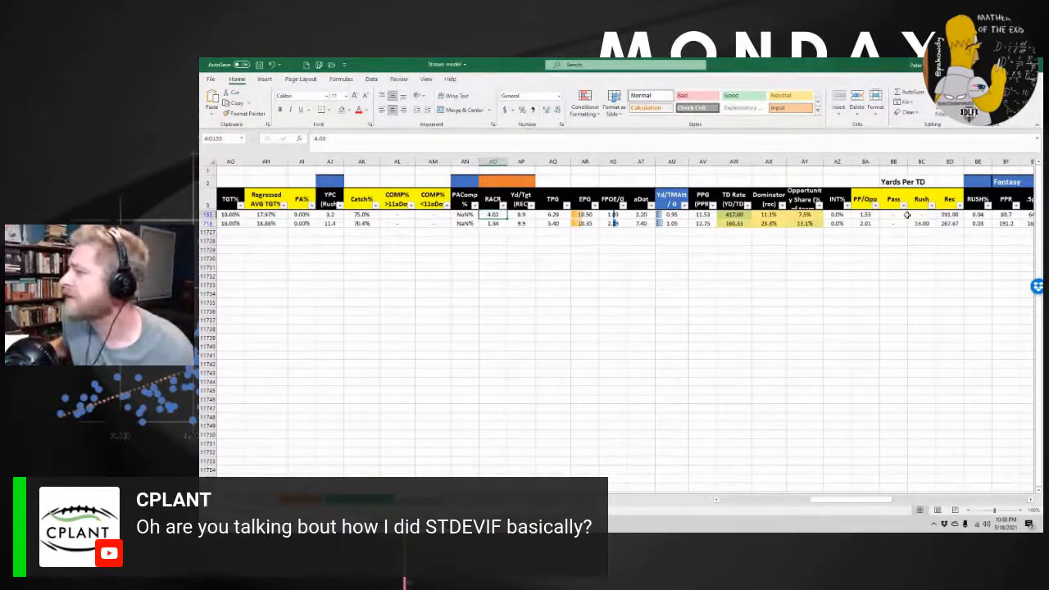
pyautogui.press('Left')
pyautogui.press('Left')
pyautogui.press('Left')
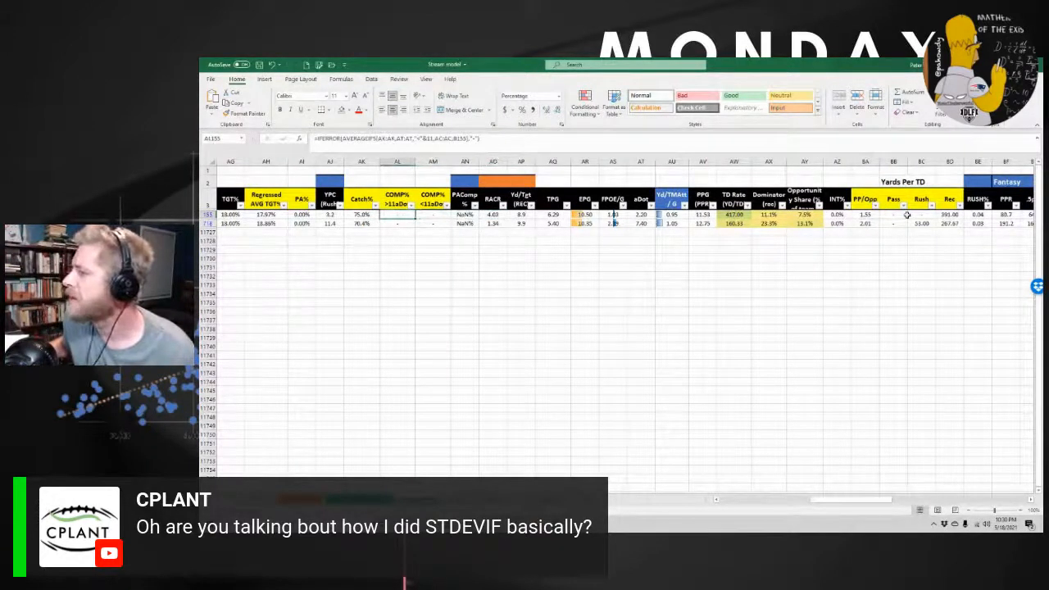
pyautogui.press('Left')
pyautogui.press('Left')
pyautogui.press('Left')
pyautogui.press('Left')
pyautogui.press('Left')
pyautogui.press('Left')
pyautogui.press('Left')
pyautogui.press('Left')
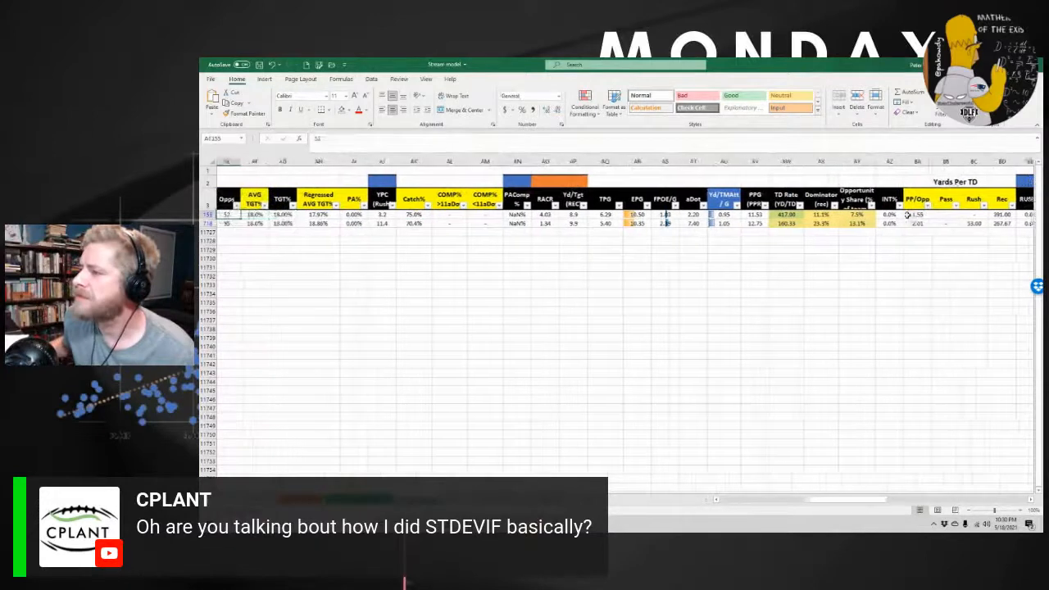
pyautogui.press('Left')
pyautogui.press('Left')
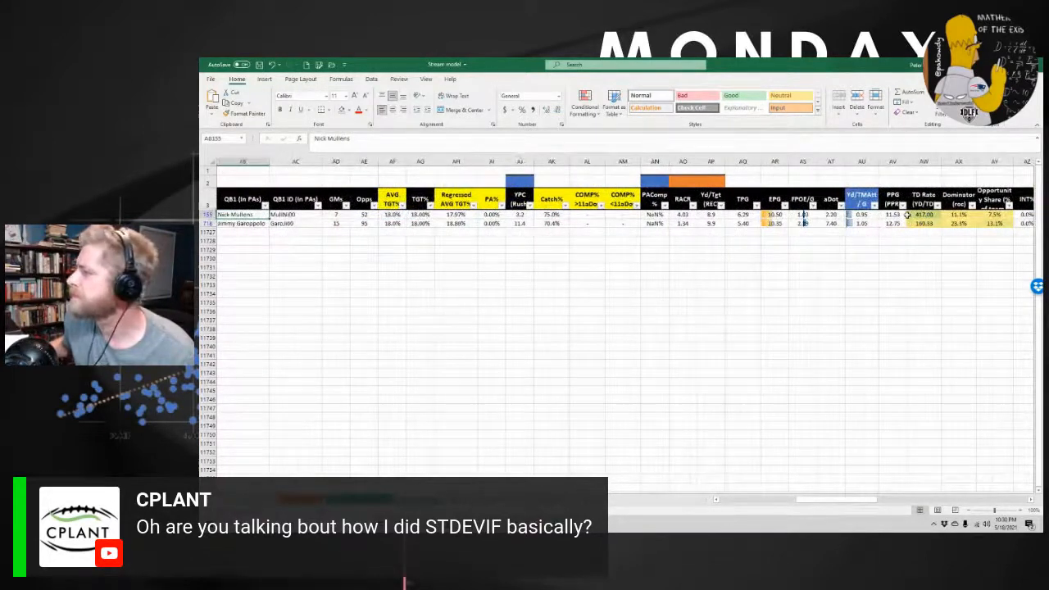
# Review Deebo Samuel's 2020 games, target share and efficiency stats from QB1 (In PAs) through PP/Opp
pyautogui.press('Right')
pyautogui.press('Right')
pyautogui.press('Right')
pyautogui.press('Right')
pyautogui.press('Right')
pyautogui.press('Right')
pyautogui.press('Right')
pyautogui.press('Right')
pyautogui.press('Right')
pyautogui.press('Right')
pyautogui.press('Right')
pyautogui.press('Right')
pyautogui.press('Right')
pyautogui.press('Right')
pyautogui.press('Right')
pyautogui.press('Right')
pyautogui.press('Right')
pyautogui.press('Right')
pyautogui.press('Right')
pyautogui.press('Right')
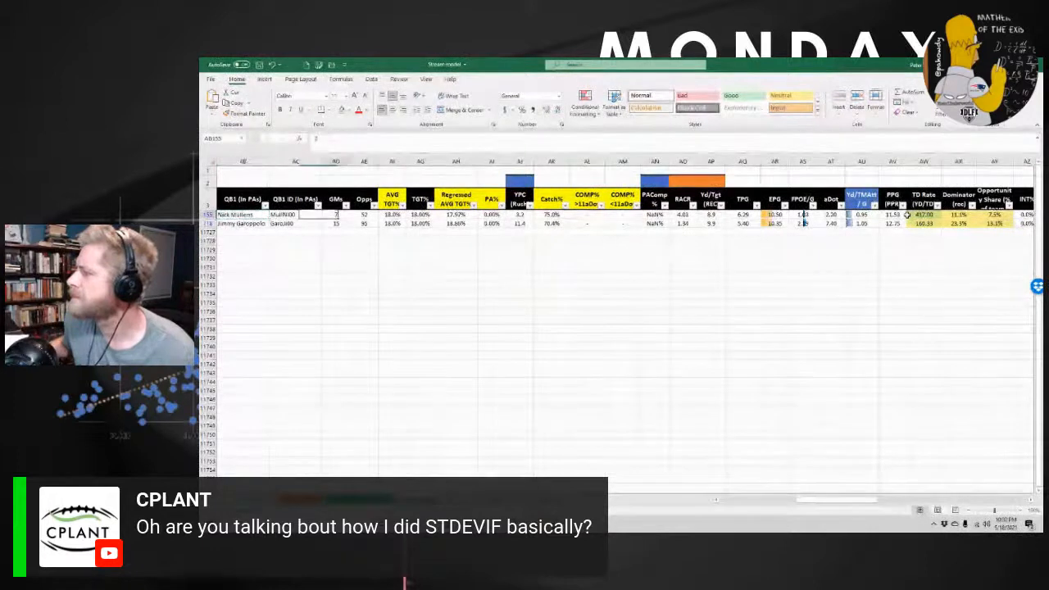
pyautogui.press('Right')
pyautogui.press('Right')
pyautogui.press('Right')
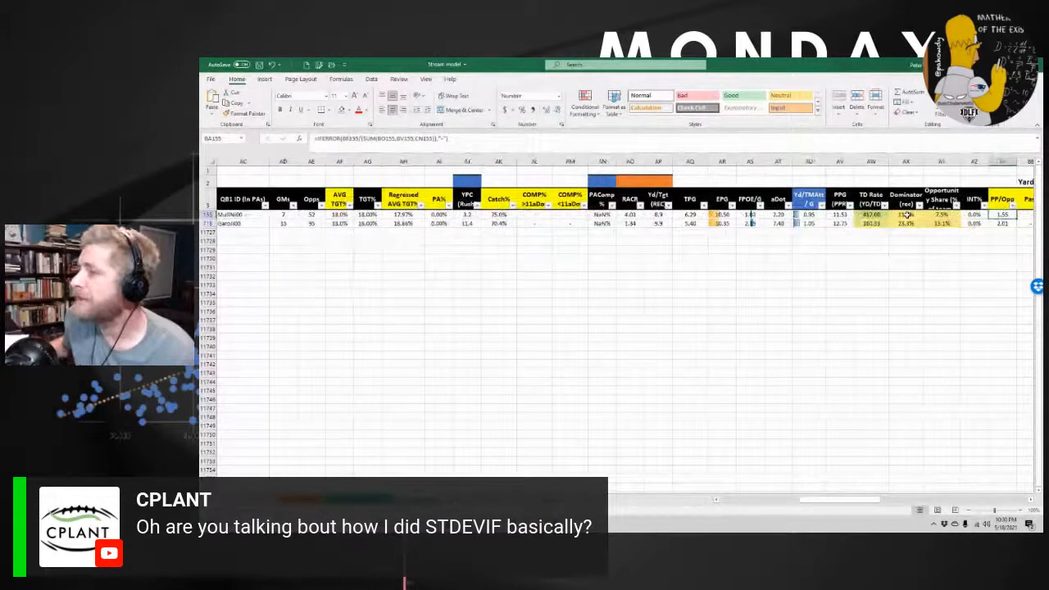
# Look back along Deebo Samuel's 2020 row from PP/Opp to the year and positional rank columns
pyautogui.press('Left')
pyautogui.press('Left')
pyautogui.press('Left')
pyautogui.press('Left')
pyautogui.press('Left')
pyautogui.press('Left')
pyautogui.press('Left')
pyautogui.press('Left')
pyautogui.press('Left')
pyautogui.press('Left')
pyautogui.press('Left')
pyautogui.press('Left')
pyautogui.press('Left')
pyautogui.press('Left')
pyautogui.press('Left')
pyautogui.press('Left')
pyautogui.press('Left')
pyautogui.press('Left')
pyautogui.press('Left')
pyautogui.press('Left')
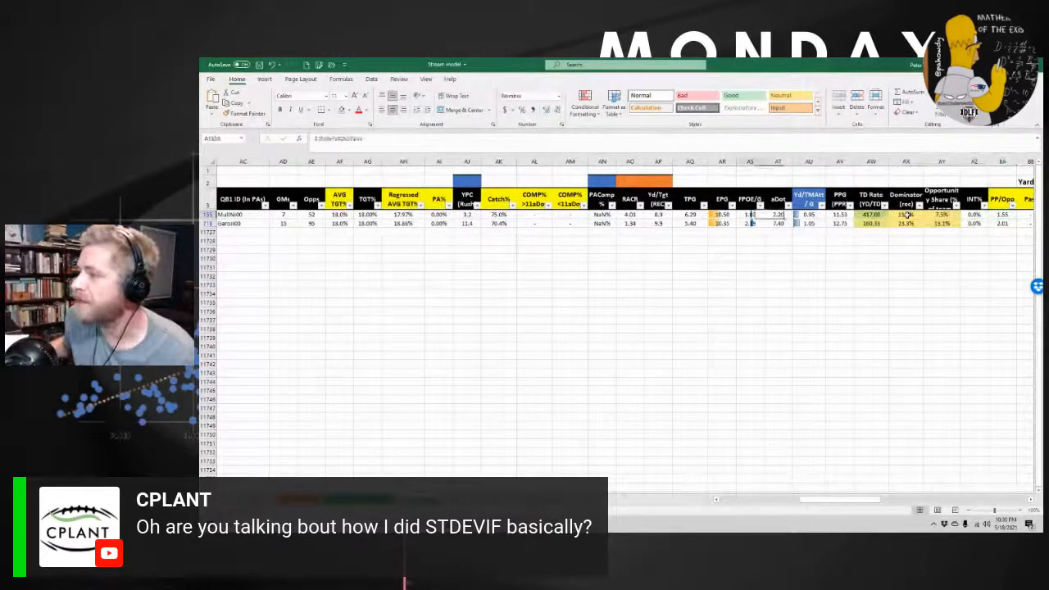
pyautogui.press('Left')
pyautogui.press('Left')
pyautogui.press('Left')
pyautogui.press('Left')
pyautogui.press('Left')
pyautogui.press('Left')
pyautogui.press('Left')
pyautogui.press('Left')
pyautogui.press('Left')
pyautogui.press('Left')
pyautogui.press('Left')
pyautogui.press('Left')
pyautogui.press('Left')
pyautogui.press('Left')
pyautogui.press('Left')
pyautogui.press('Left')
pyautogui.press('Left')
pyautogui.press('Left')
pyautogui.press('Left')
# Scan Deebo Samuel's 2020 row forward past the fantasy scoring columns to the snaps and targets data
pyautogui.press('Right')
pyautogui.press('Right')
pyautogui.press('Right')
pyautogui.press('Right')
pyautogui.press('Right')
pyautogui.press('Right')
pyautogui.press('Right')
pyautogui.press('Right')
pyautogui.press('Right')
pyautogui.press('Right')
pyautogui.press('Right')
pyautogui.press('Right')
pyautogui.press('Right')
pyautogui.press('Right')
pyautogui.press('Right')
pyautogui.press('Right')
pyautogui.press('Right')
pyautogui.press('Right')
pyautogui.press('Right')
pyautogui.press('Right')
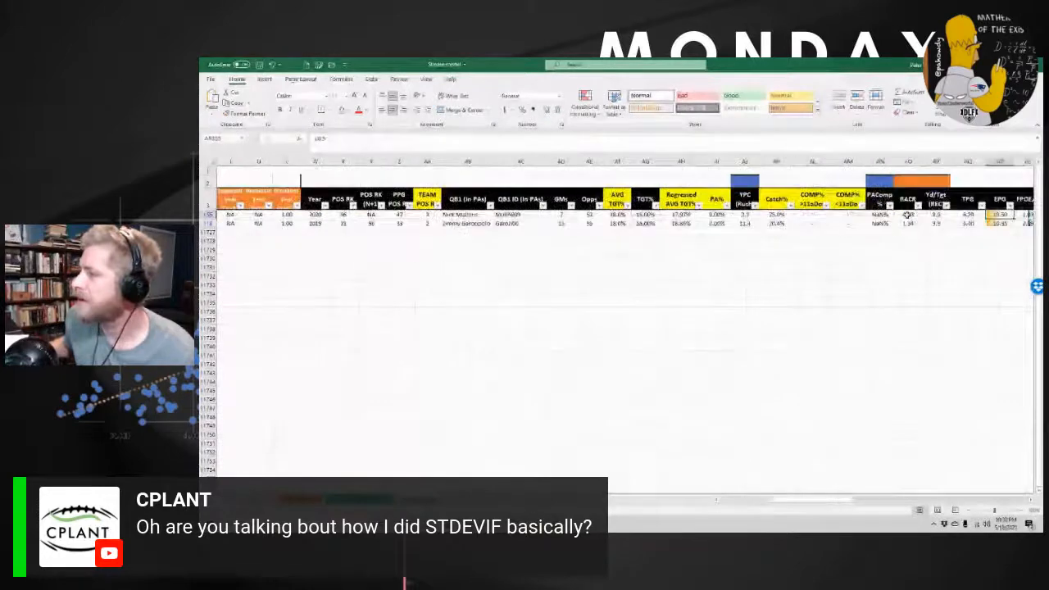
pyautogui.press('Right')
pyautogui.press('Right')
pyautogui.press('Right')
pyautogui.press('Right')
pyautogui.press('Right')
pyautogui.press('Right')
pyautogui.press('Right')
pyautogui.press('Right')
pyautogui.press('Right')
pyautogui.press('Right')
pyautogui.press('Right')
pyautogui.press('Right')
pyautogui.press('Right')
pyautogui.press('Right')
pyautogui.press('Right')
pyautogui.press('Right')
pyautogui.press('Right')
pyautogui.press('Right')
pyautogui.press('Right')
pyautogui.press('Right')
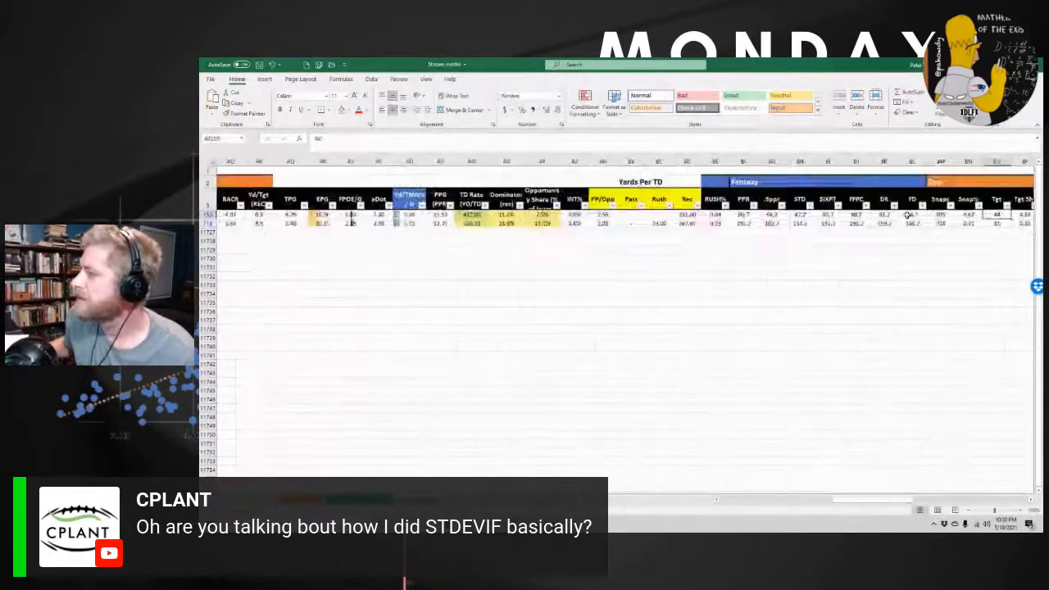
# Read back along Deebo Samuel's 2020 row from the Tgt column to QB1 ID (In PAs)
pyautogui.press('Left')
pyautogui.press('Left')
pyautogui.press('Left')
pyautogui.press('Left')
pyautogui.press('Left')
pyautogui.press('Left')
pyautogui.press('Left')
pyautogui.press('Left')
pyautogui.press('Left')
pyautogui.press('Left')
pyautogui.press('Left')
pyautogui.press('Left')
pyautogui.press('Left')
pyautogui.press('Left')
pyautogui.press('Left')
pyautogui.press('Left')
pyautogui.press('Left')
pyautogui.press('Left')
pyautogui.press('Left')
pyautogui.press('Left')
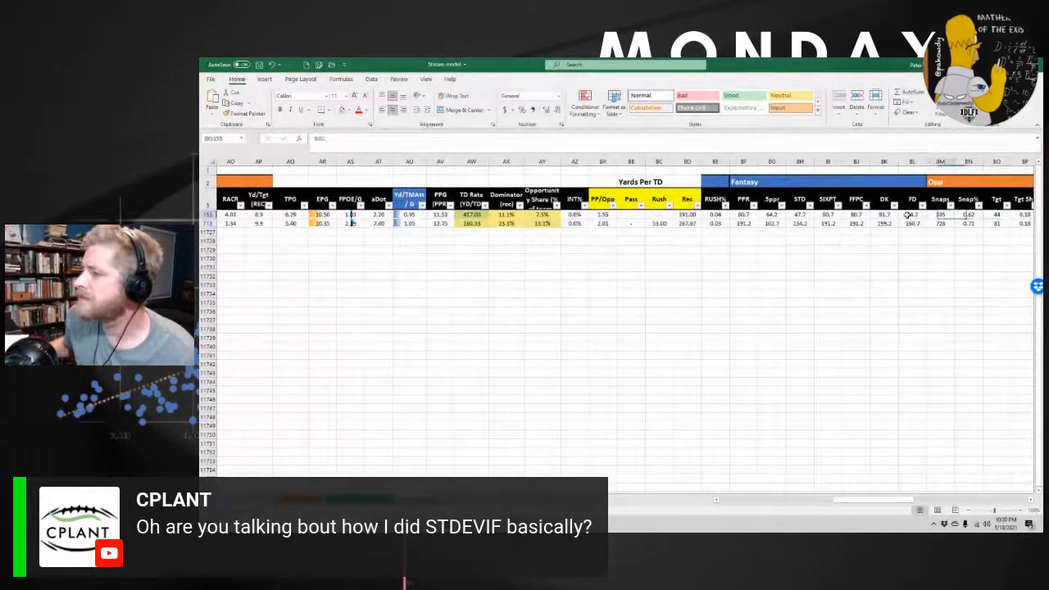
pyautogui.press('Left')
pyautogui.press('Left')
pyautogui.press('Left')
pyautogui.press('Left')
pyautogui.press('Left')
pyautogui.press('Left')
pyautogui.press('Left')
pyautogui.press('Left')
pyautogui.press('Left')
pyautogui.press('Left')
pyautogui.press('Left')
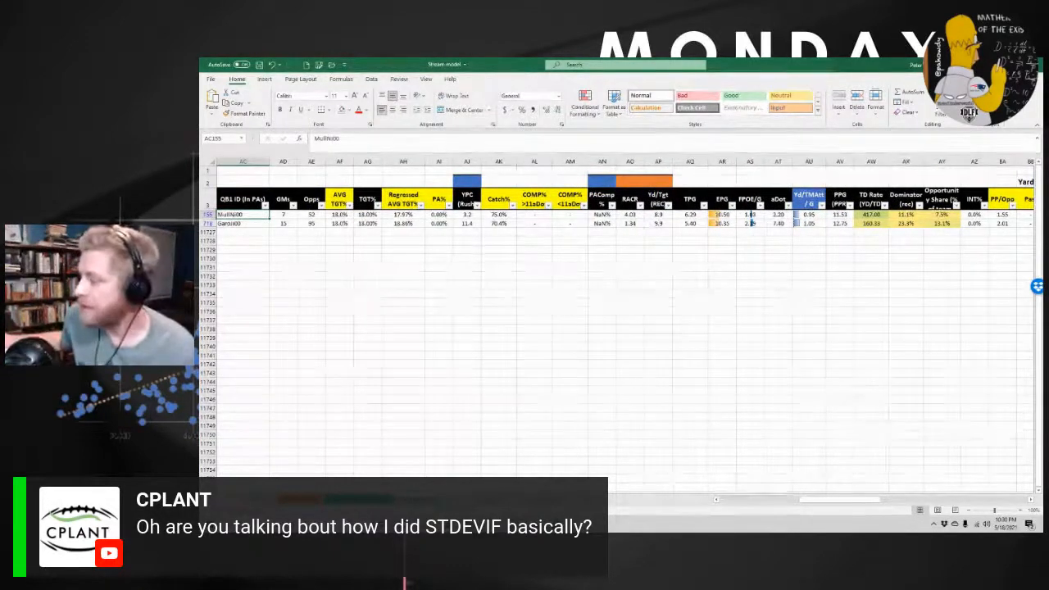
# Switch to the upload workbook and set the RACR sample threshold in CB1 to >=60
pyautogui.moveTo(447, 523)
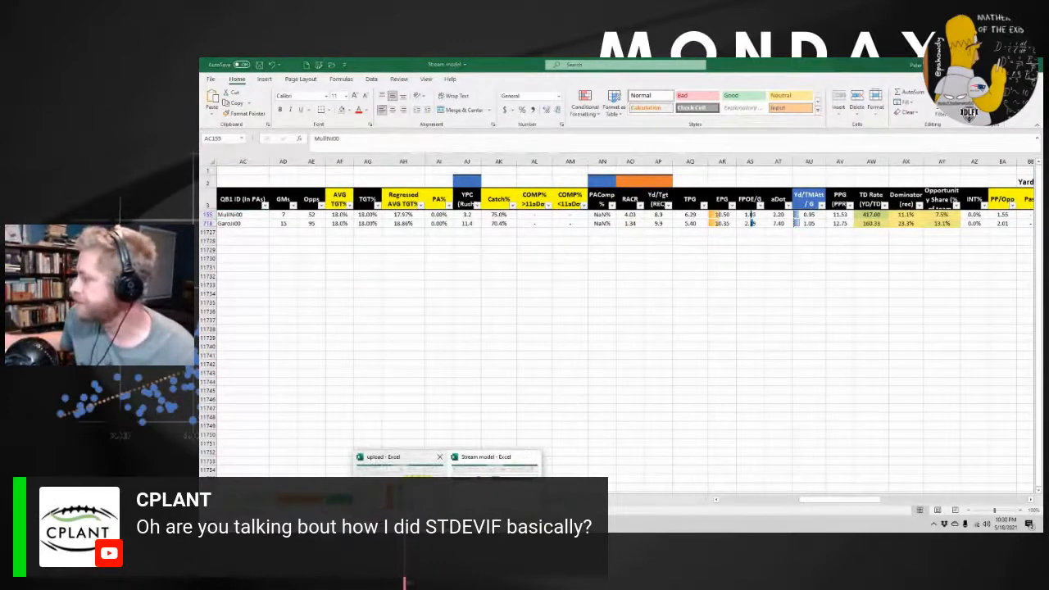
pyautogui.click(397, 466)
pyautogui.hscroll(2, 813, 264)
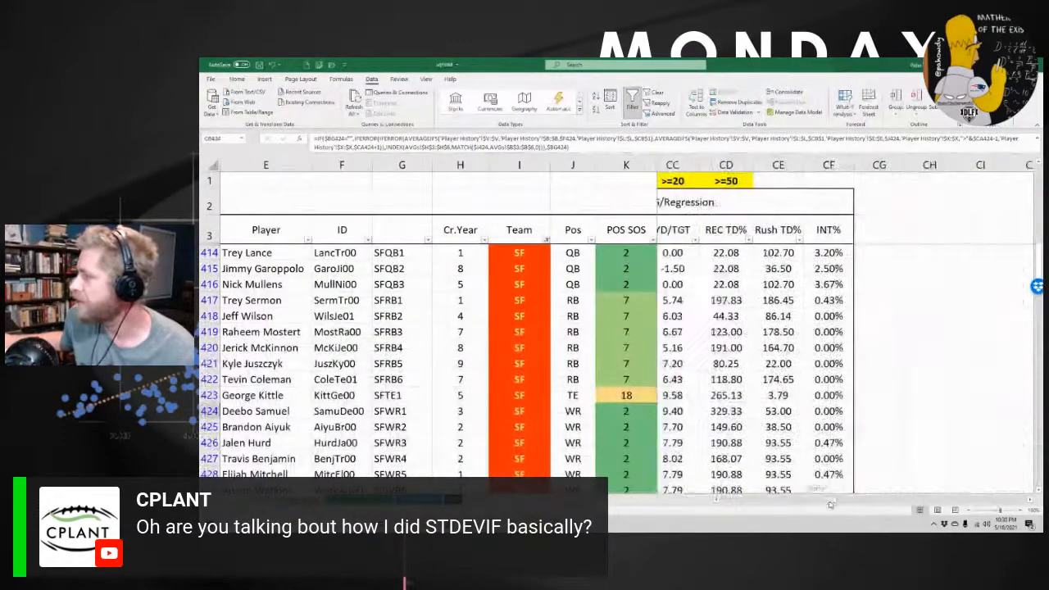
pyautogui.hscroll(-3, 812, 264)
pyautogui.click(853, 180)
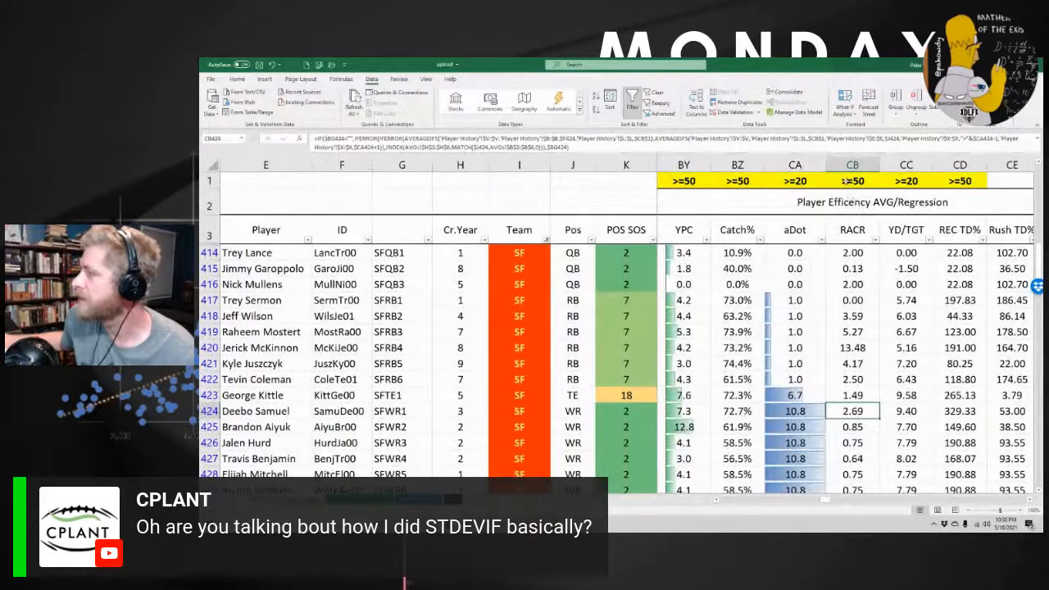
pyautogui.click(564, 140)
pyautogui.press('BackSpace')
pyautogui.press('BackSpace')
pyautogui.write('60')
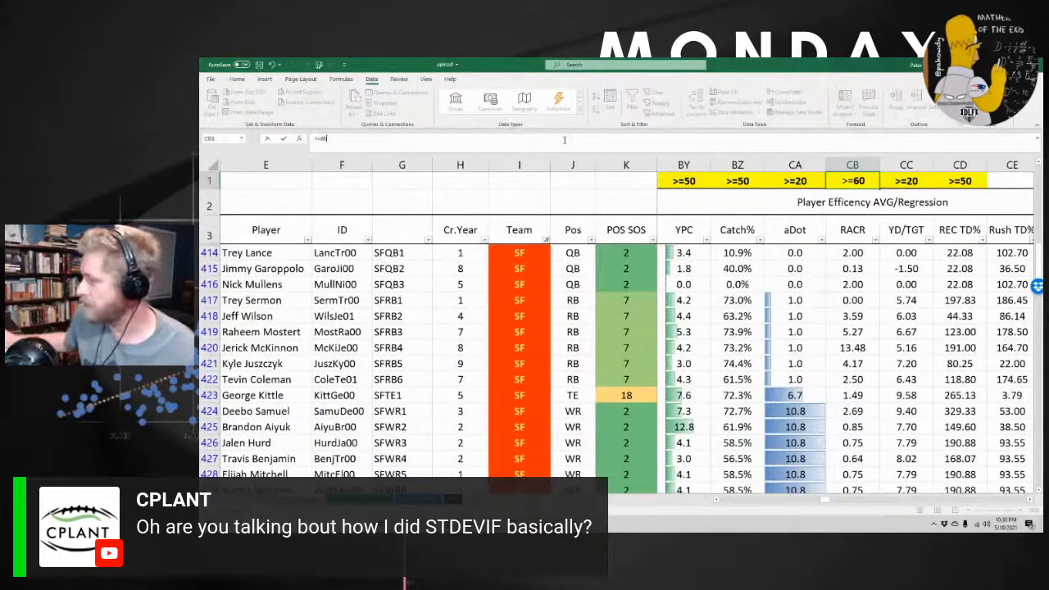
pyautogui.press('Return')
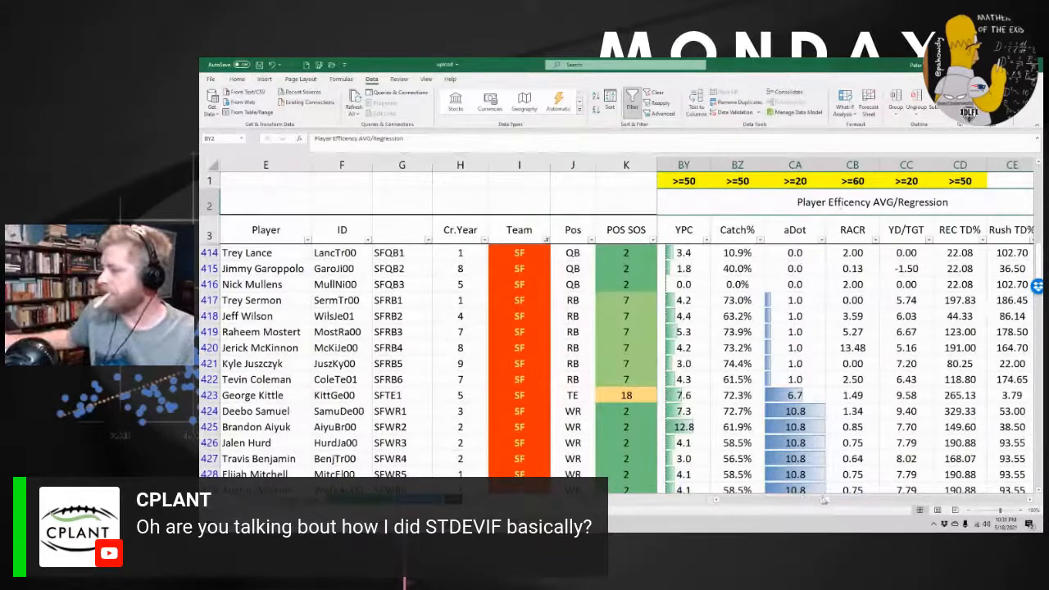
# Review Deebo Samuel's positional ranks and his projected yearly rushing attempts, receptions and receiving yards
pyautogui.moveTo(824, 500); pyautogui.dragTo(720, 500)
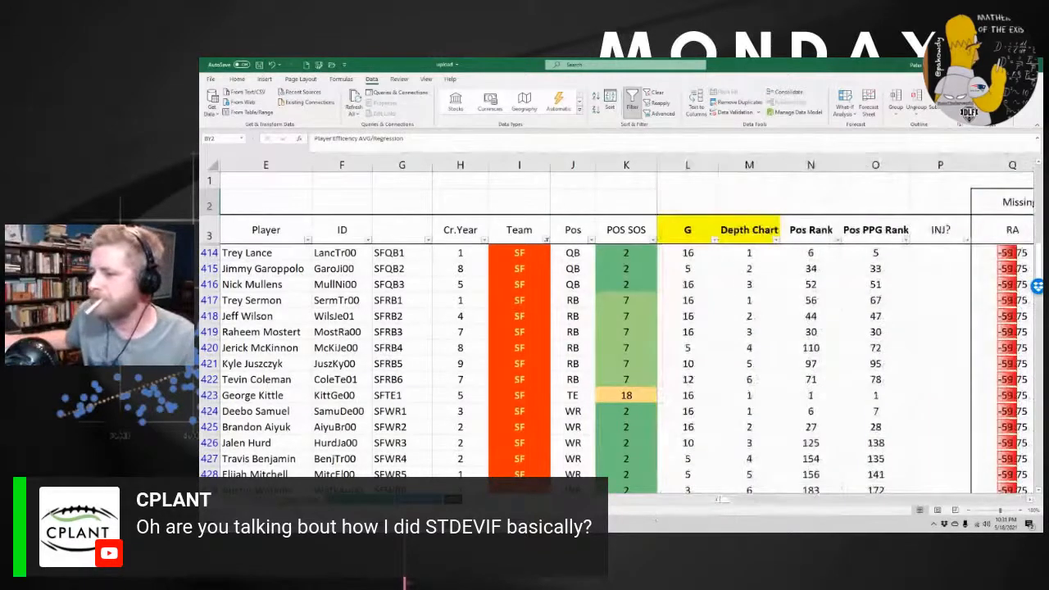
pyautogui.click(209, 411)
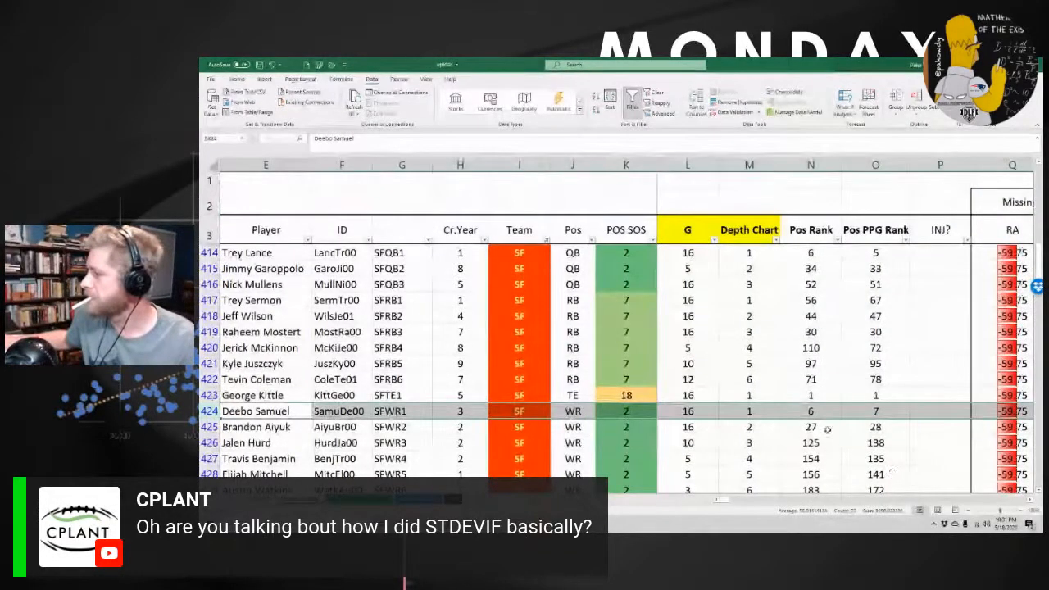
pyautogui.moveTo(722, 502); pyautogui.dragTo(760, 504)
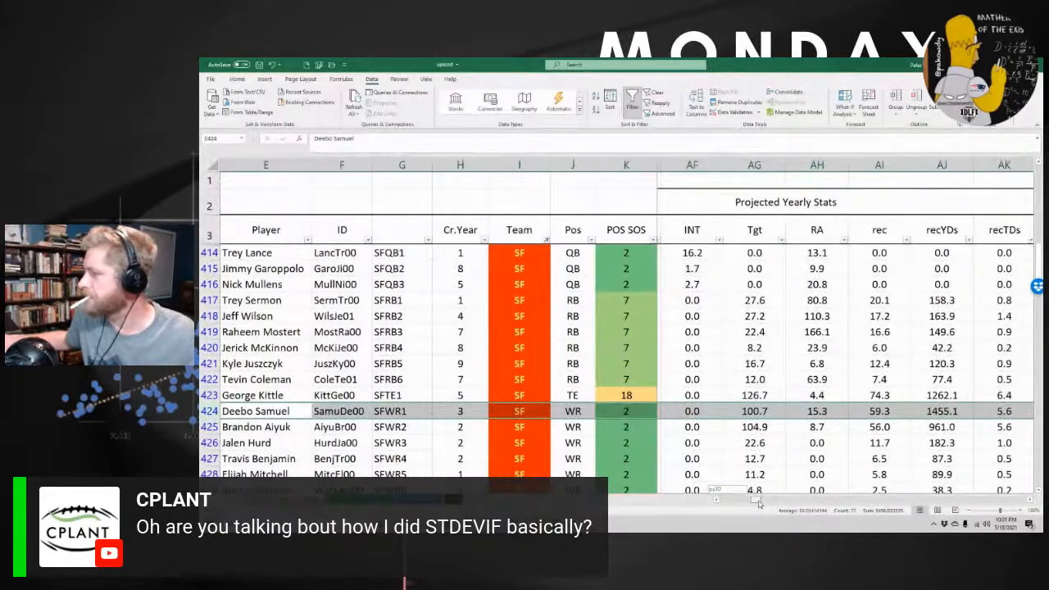
pyautogui.moveTo(759, 504); pyautogui.dragTo(762, 504)
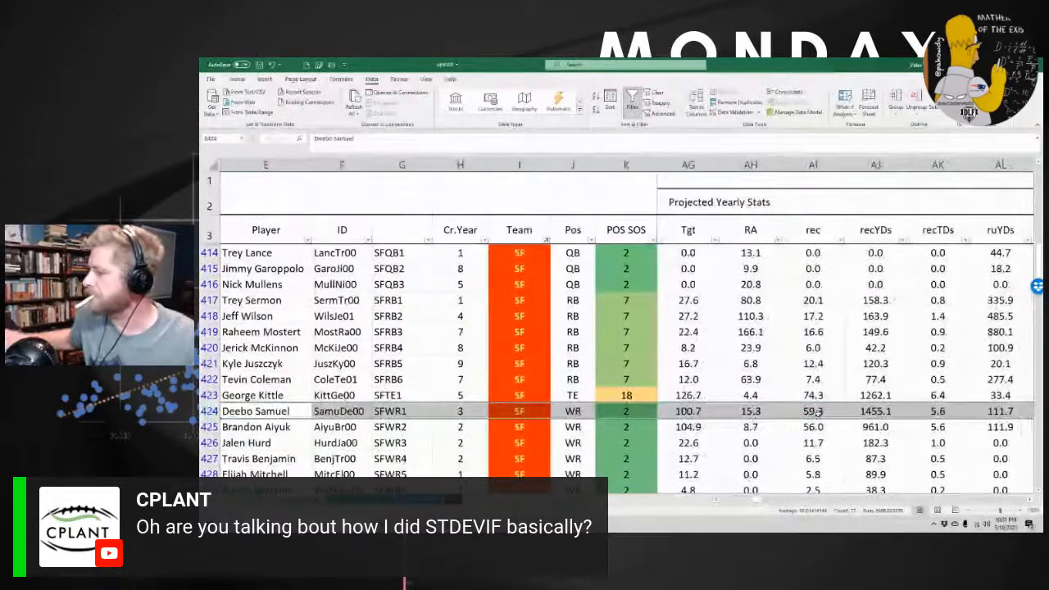
pyautogui.click(817, 412)
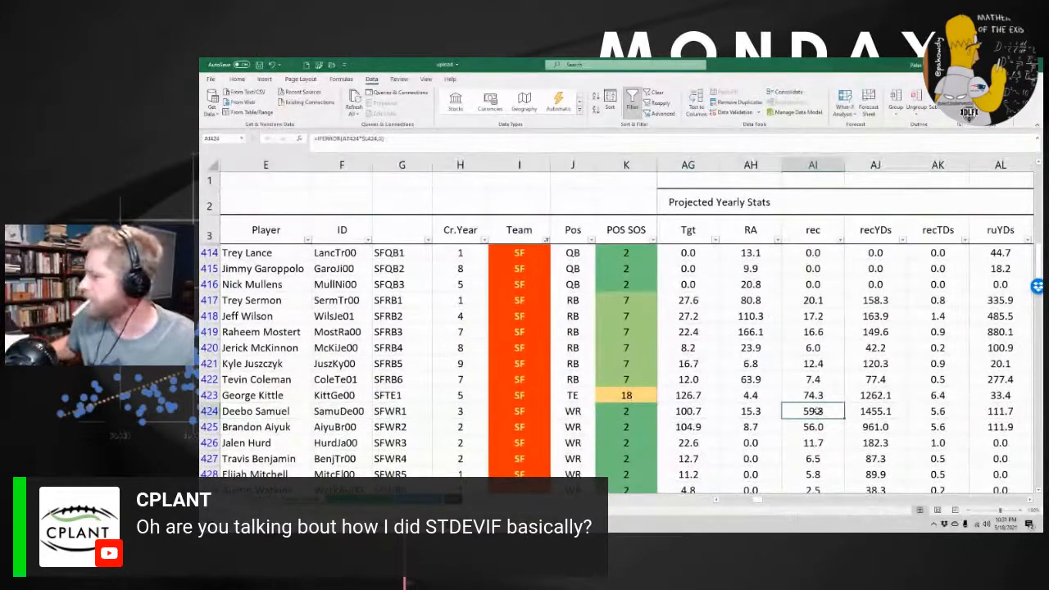
pyautogui.press('Right')
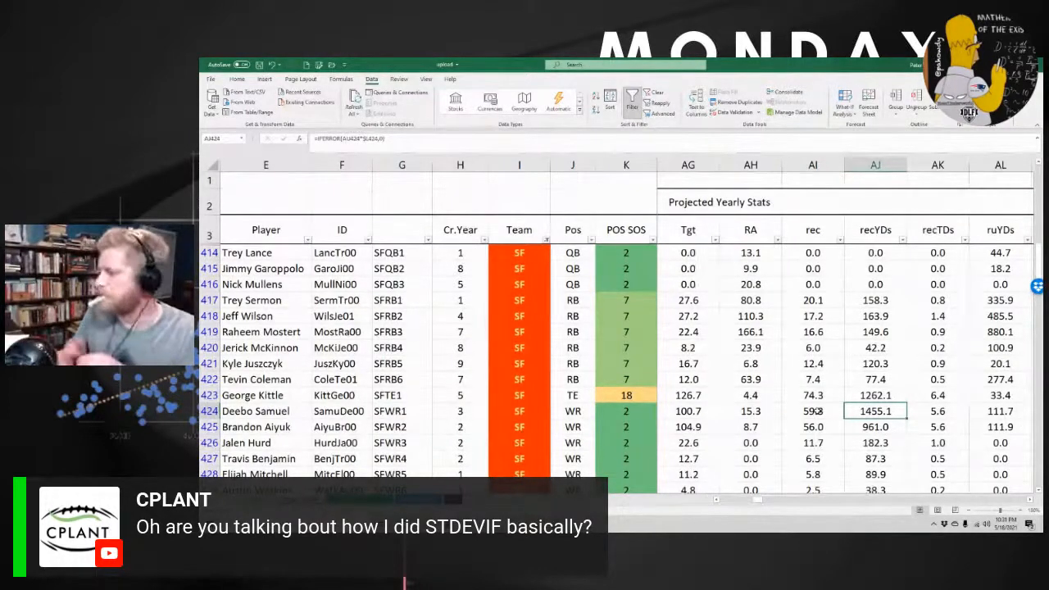
pyautogui.moveTo(752, 502); pyautogui.dragTo(718, 506)
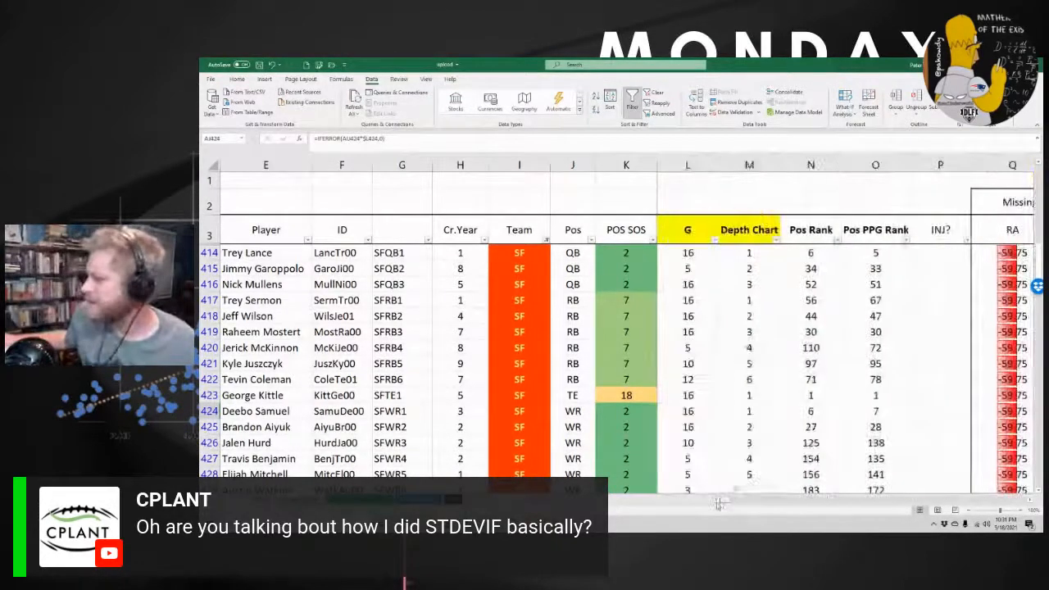
pyautogui.moveTo(718, 506); pyautogui.dragTo(769, 490)
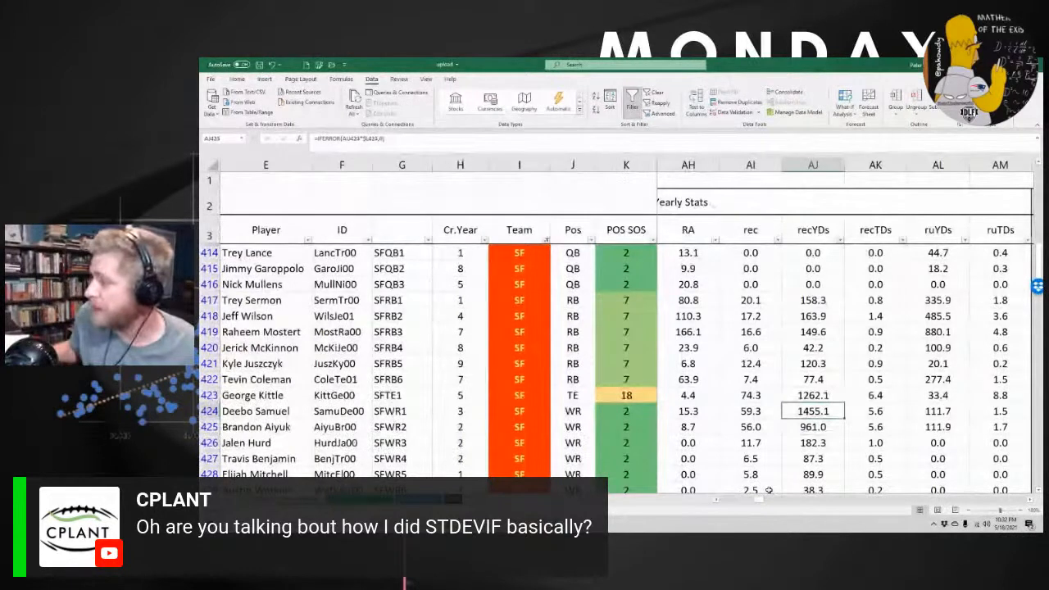
pyautogui.press('Left')
pyautogui.press('Left')
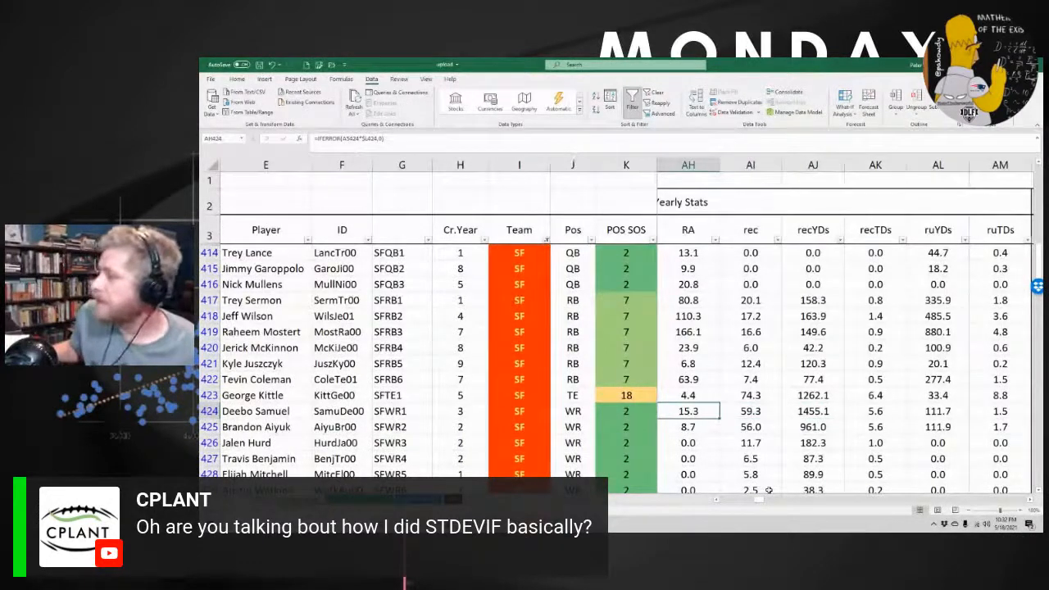
pyautogui.press('Right')
pyautogui.press('Right')
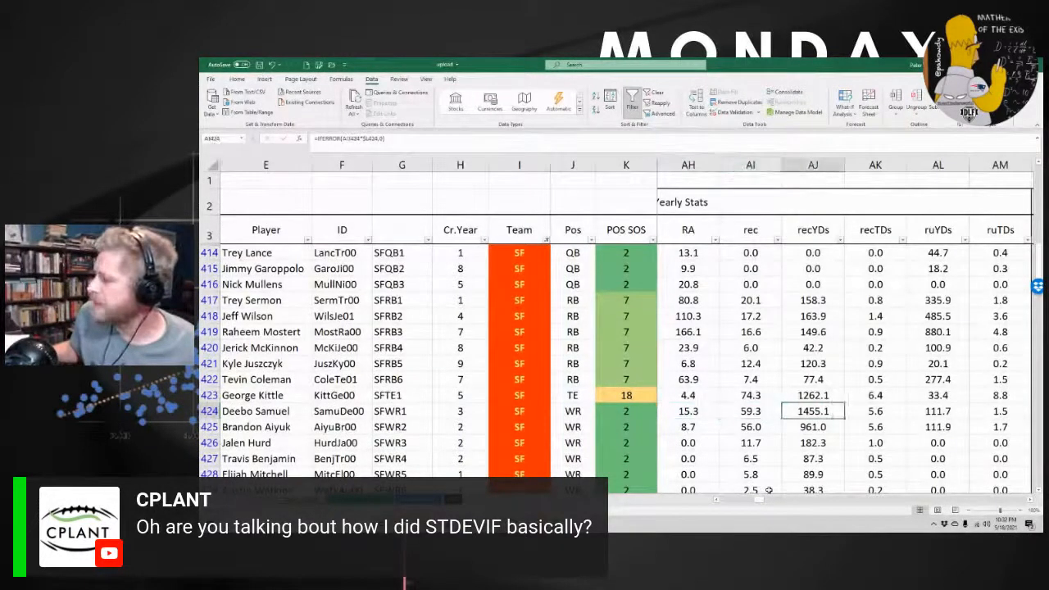
# Inspect Deebo Samuel's recYDs formula under TGT*RACR*aDot and trace its references to the aDot, RACR and YD/TGT columns
pyautogui.press('Right')
pyautogui.press('Right')
pyautogui.press('Right')
pyautogui.press('Right')
pyautogui.press('Right')
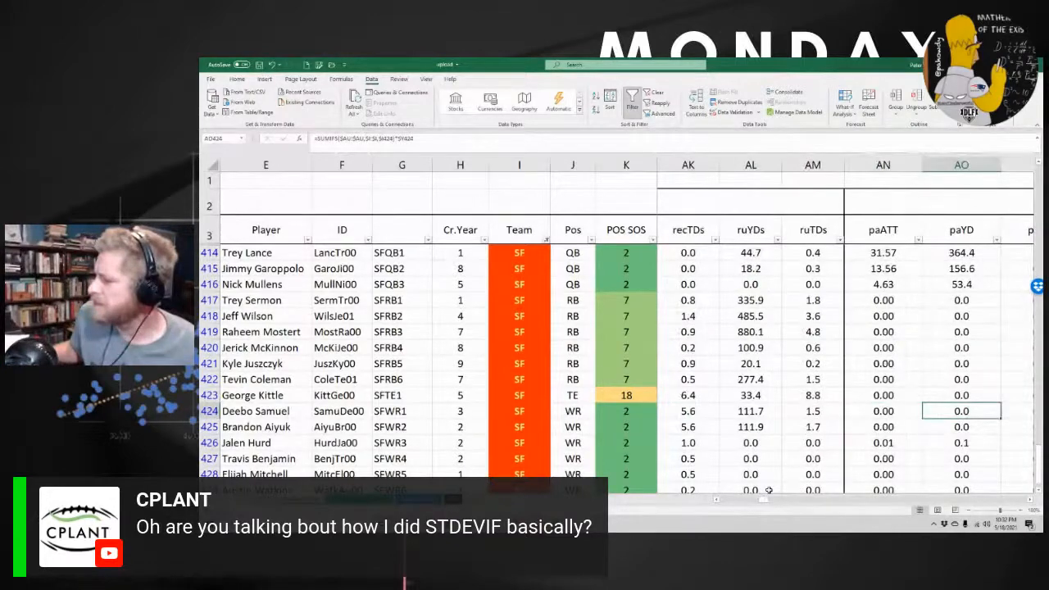
pyautogui.press('Right')
pyautogui.press('Right')
pyautogui.press('Right')
pyautogui.press('Right')
pyautogui.press('Right')
pyautogui.press('Right')
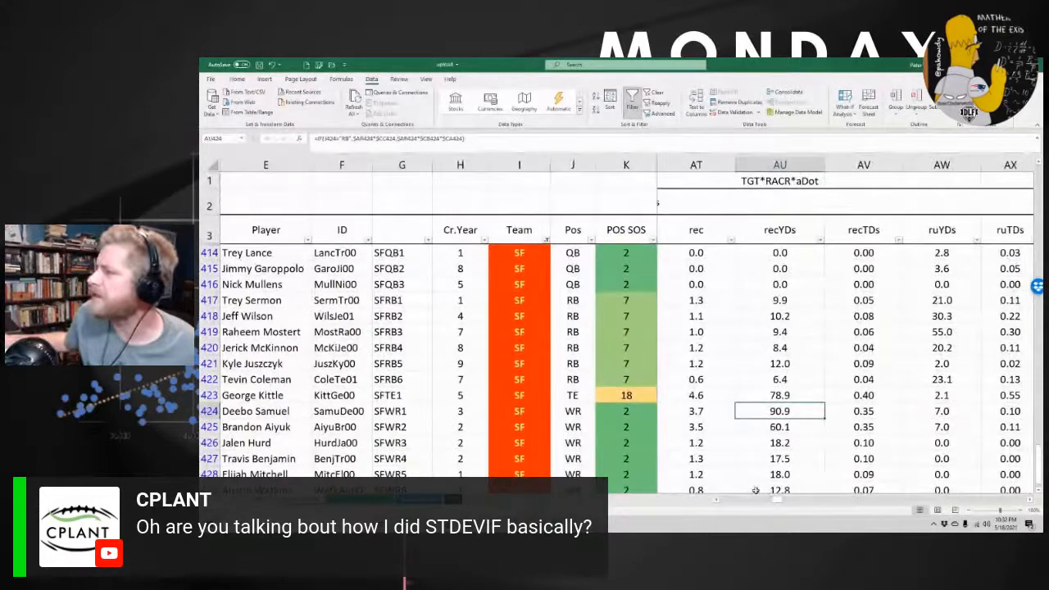
pyautogui.press('F2')
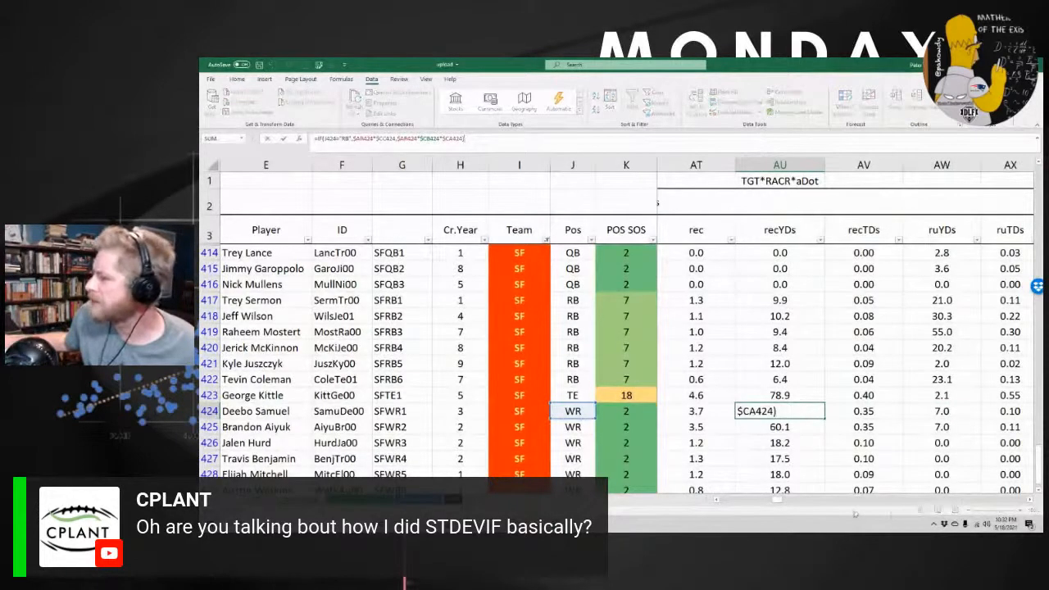
pyautogui.moveTo(779, 504); pyautogui.dragTo(826, 504)
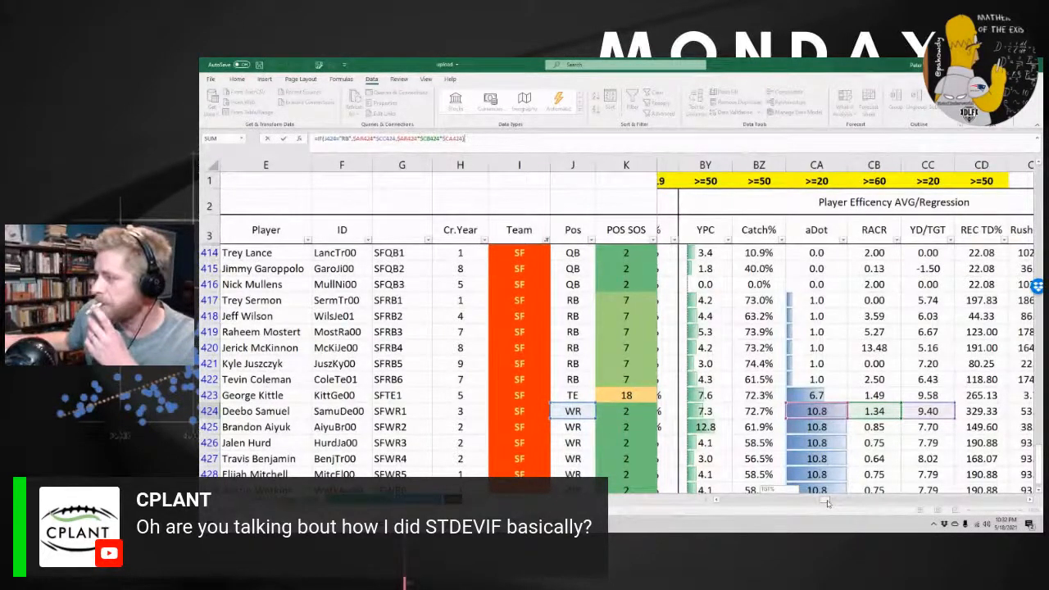
pyautogui.hscroll(1, 827, 503)
pyautogui.click(947, 410)
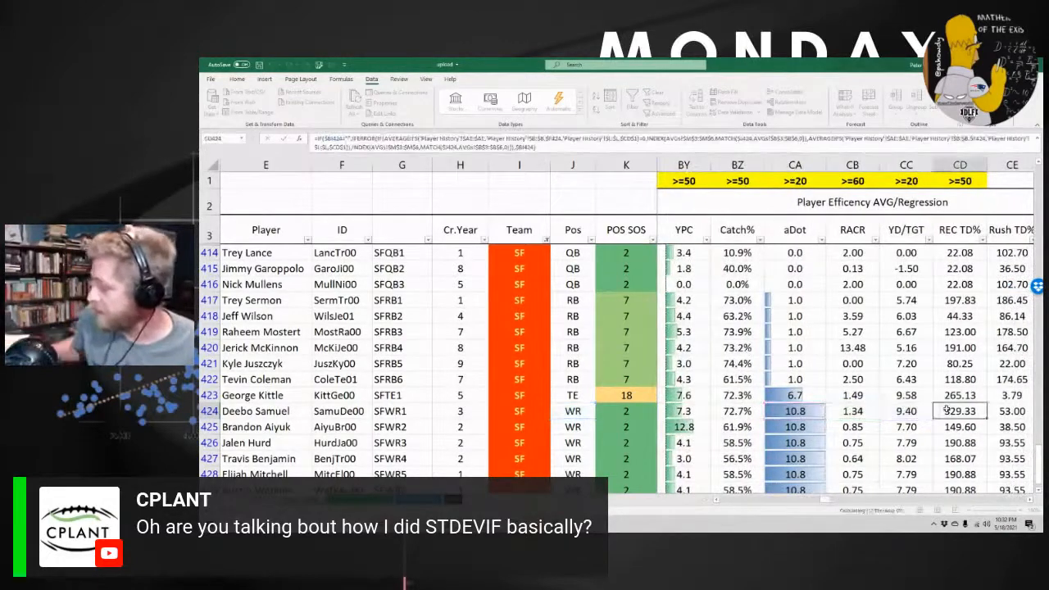
# Scan Deebo Samuel's row back and forth between the year-average columns and the player volume and efficiency regression columns
pyautogui.press('Left')
pyautogui.press('Left')
pyautogui.press('Left')
pyautogui.press('Left')
pyautogui.press('Left')
pyautogui.press('Left')
pyautogui.press('Left')
pyautogui.press('Left')
pyautogui.press('Left')
pyautogui.press('Left')
pyautogui.press('Left')
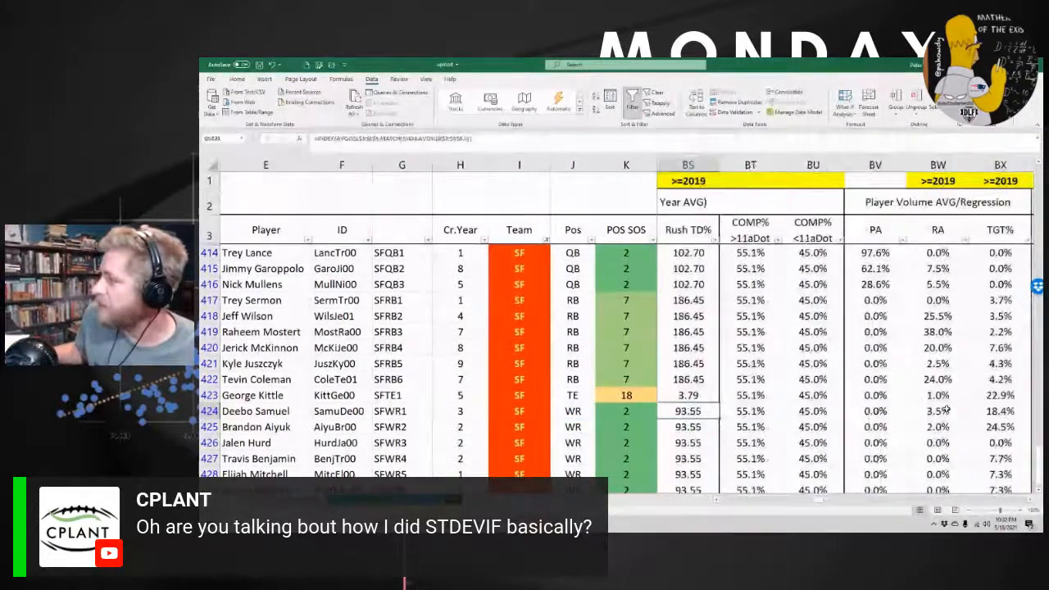
pyautogui.press('Left')
pyautogui.press('Right')
pyautogui.press('Right')
pyautogui.press('Right')
pyautogui.press('Right')
pyautogui.press('Right')
pyautogui.press('Right')
pyautogui.press('Right')
pyautogui.press('Right')
pyautogui.press('Right')
pyautogui.press('Right')
pyautogui.press('Right')
pyautogui.press('Right')
pyautogui.press('Right')
pyautogui.press('Right')
pyautogui.press('Right')
# Enter 0.9 as Deebo Samuel's manual RACR override in cell BG424
pyautogui.press('Left')
pyautogui.press('Left')
pyautogui.press('Left')
pyautogui.press('Left')
pyautogui.press('Left')
pyautogui.press('Left')
pyautogui.press('Left')
pyautogui.press('Left')
pyautogui.press('Left')
pyautogui.press('Left')
pyautogui.press('Left')
pyautogui.press('Left')
pyautogui.press('Left')
pyautogui.press('Left')
pyautogui.press('Left')
pyautogui.press('Left')
pyautogui.press('Left')
pyautogui.press('Left')
pyautogui.press('Left')
pyautogui.press('Left')
pyautogui.press('Left')
pyautogui.press('Left')
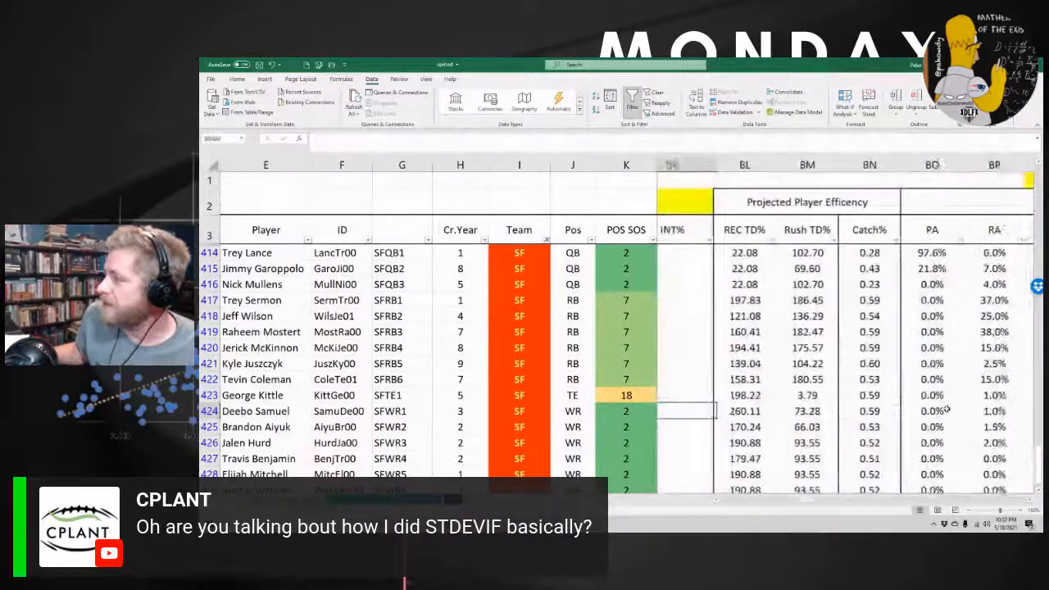
pyautogui.press('Left')
pyautogui.press('Left')
pyautogui.press('Left')
pyautogui.press('Left')
pyautogui.write('0.9')
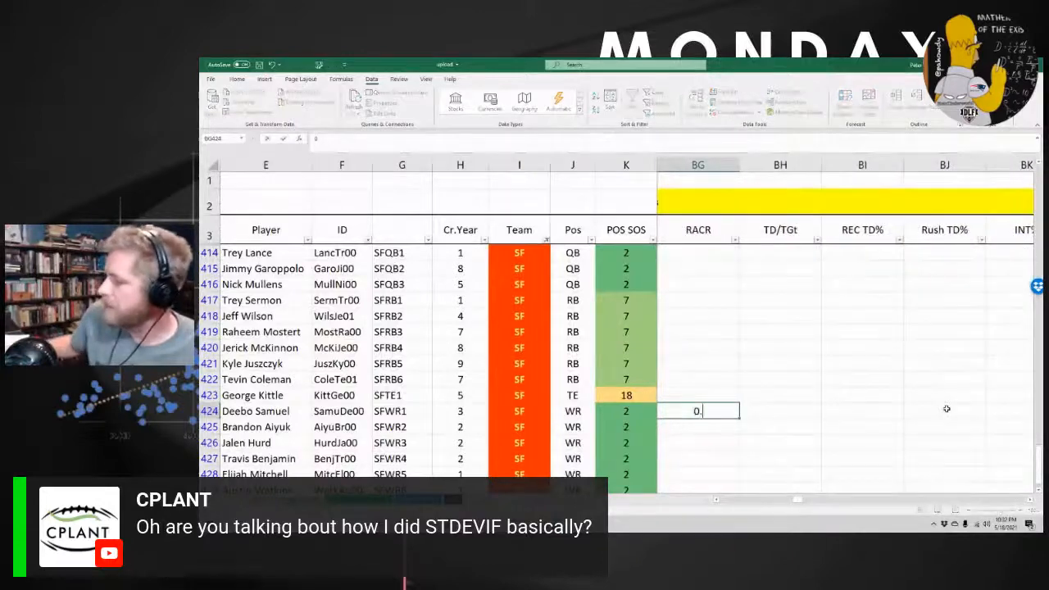
pyautogui.press('Return')
pyautogui.press('Return')
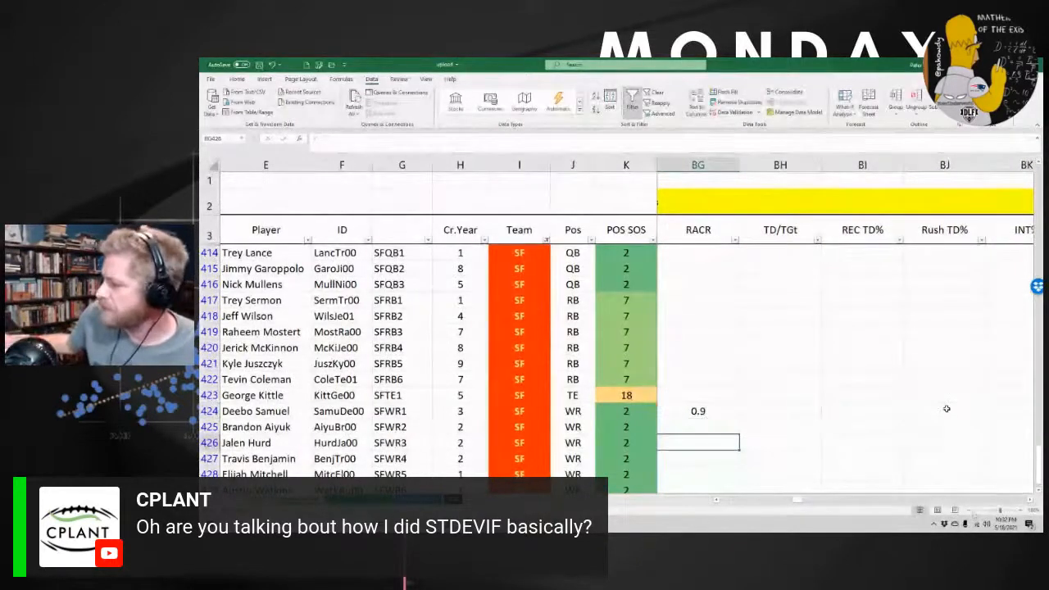
# Check Deebo Samuel's Pos Rank and Pos PPG Rank with the RACR override applied
pyautogui.moveTo(801, 501); pyautogui.dragTo(733, 507)
pyautogui.click(748, 411)
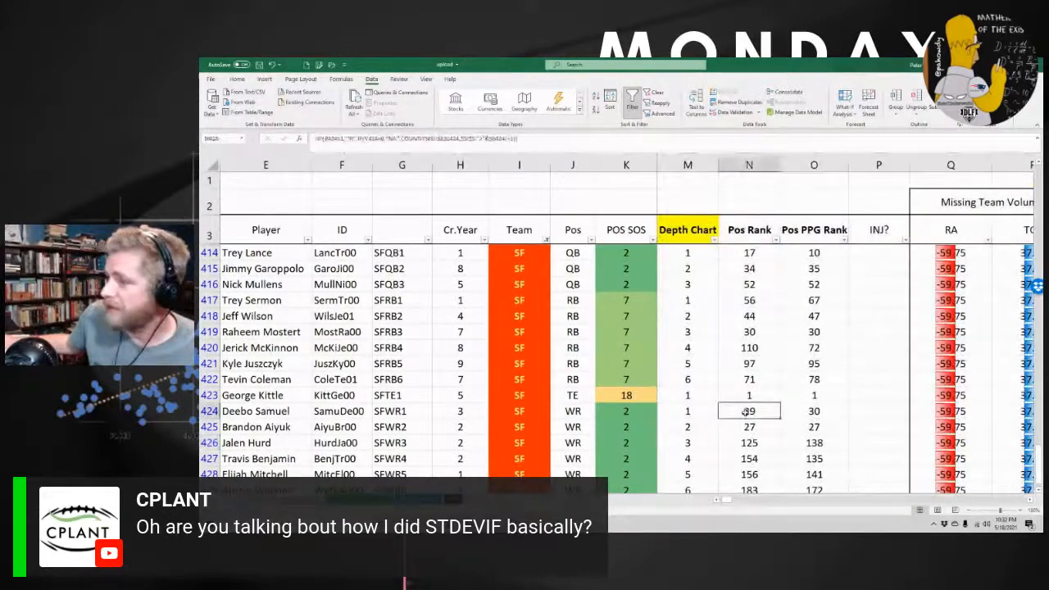
pyautogui.click(795, 416)
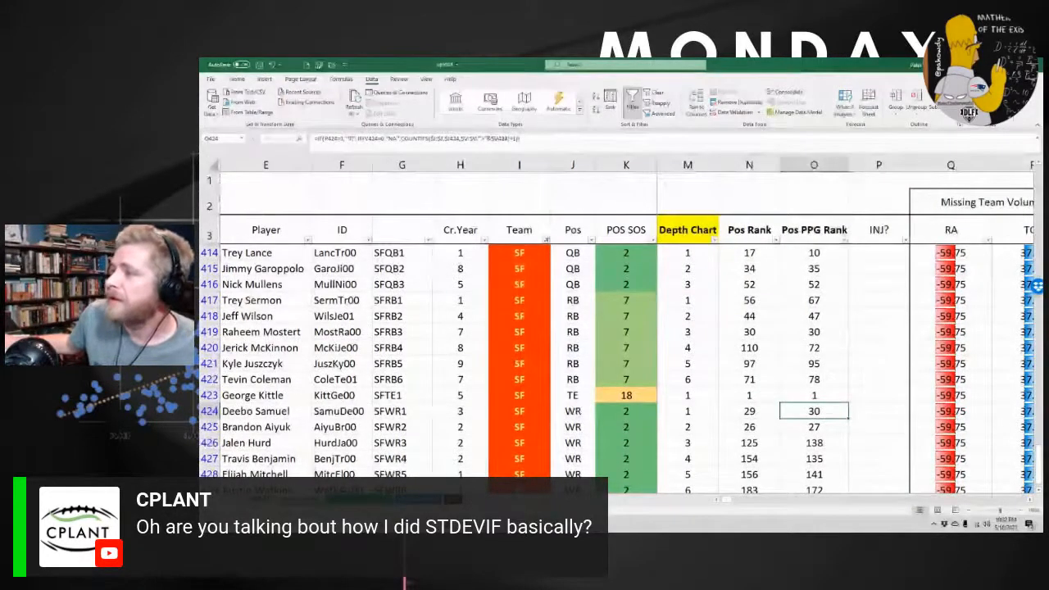
# Open the sheet listing all players' projections and inspect the quarterbacks' Historic AVG values and formula
pyautogui.click(418, 499)
pyautogui.click(490, 211)
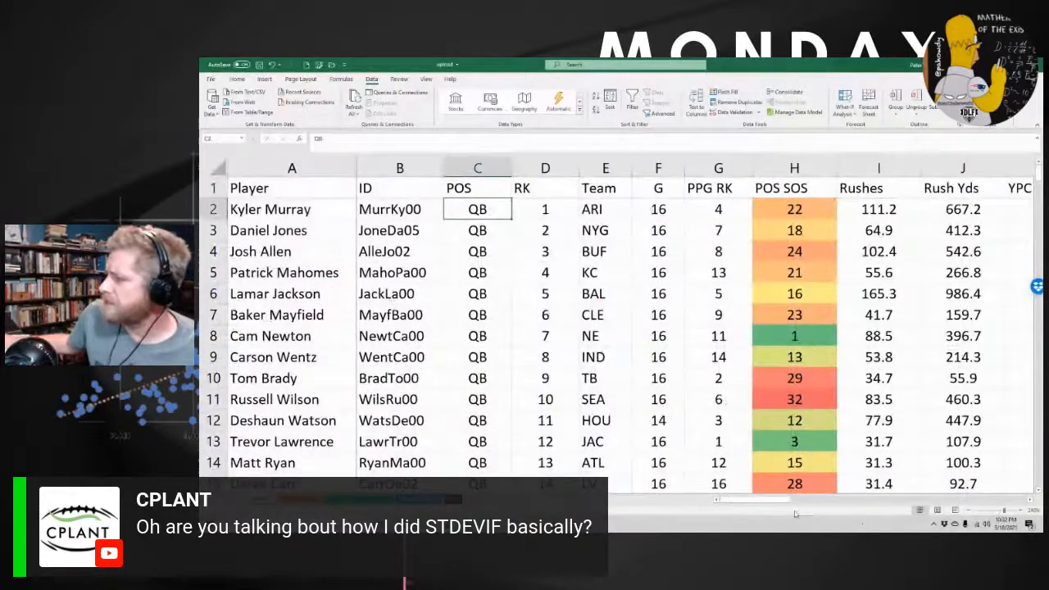
pyautogui.moveTo(778, 503); pyautogui.dragTo(939, 500)
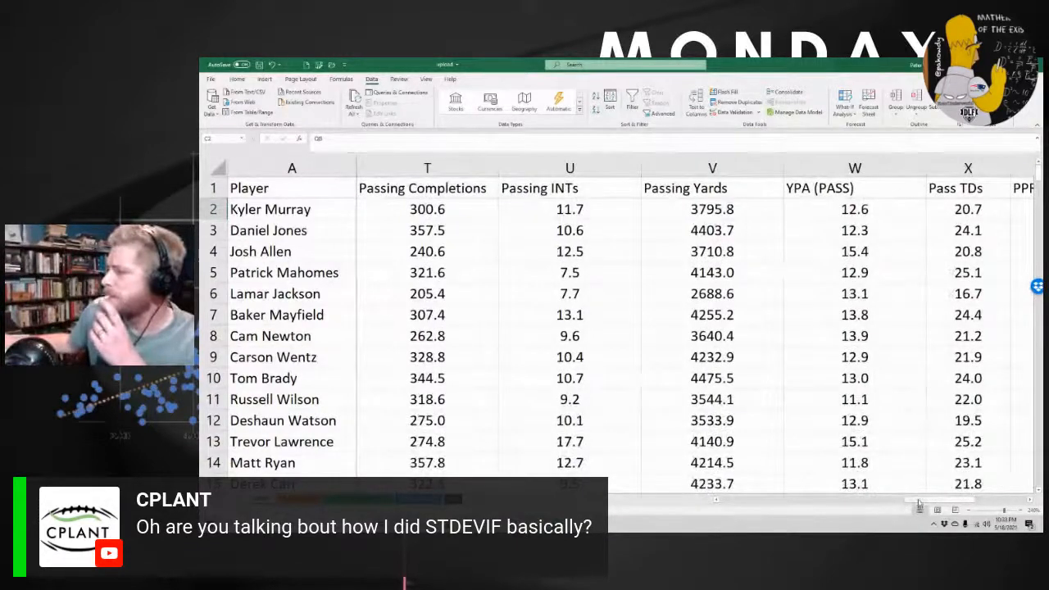
pyautogui.hscroll(6, 884, 363)
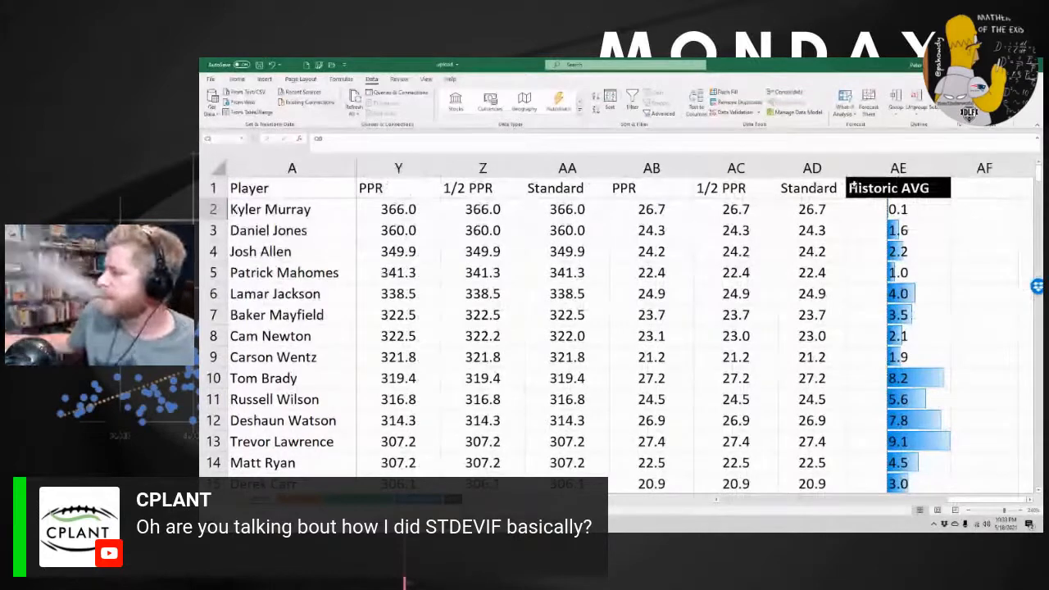
pyautogui.click(866, 206)
pyautogui.scroll(-2, 880, 242)
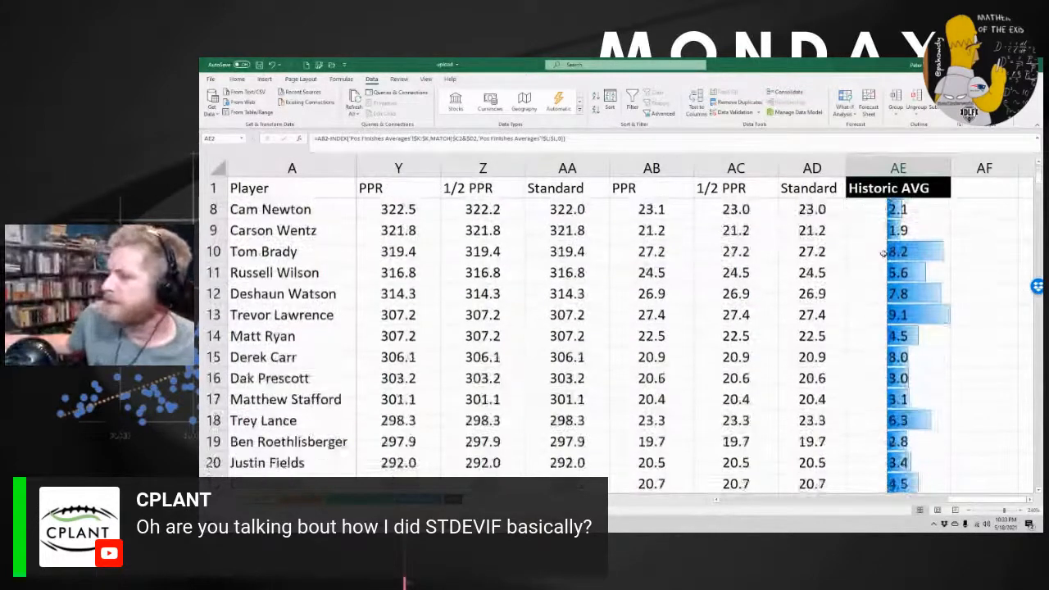
# Compare the Historic AVG values of the quarterbacks with those of the top running backs
pyautogui.moveTo(884, 253); pyautogui.dragTo(875, 310)
pyautogui.scroll(-10, 874, 318)
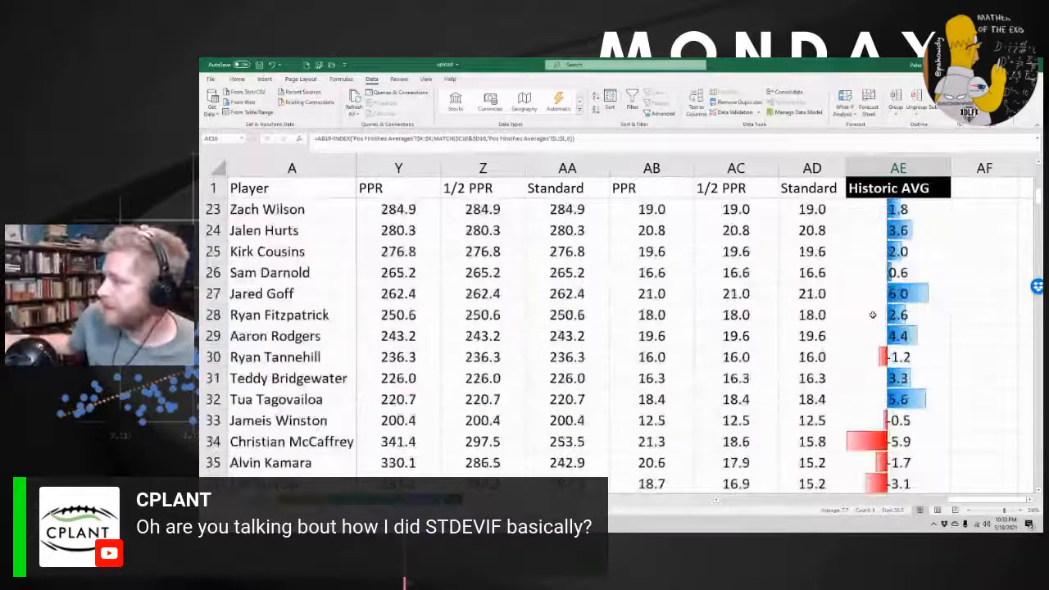
pyautogui.scroll(1, 872, 309)
pyautogui.scroll(2, 873, 309)
pyautogui.moveTo(871, 210); pyautogui.dragTo(870, 333)
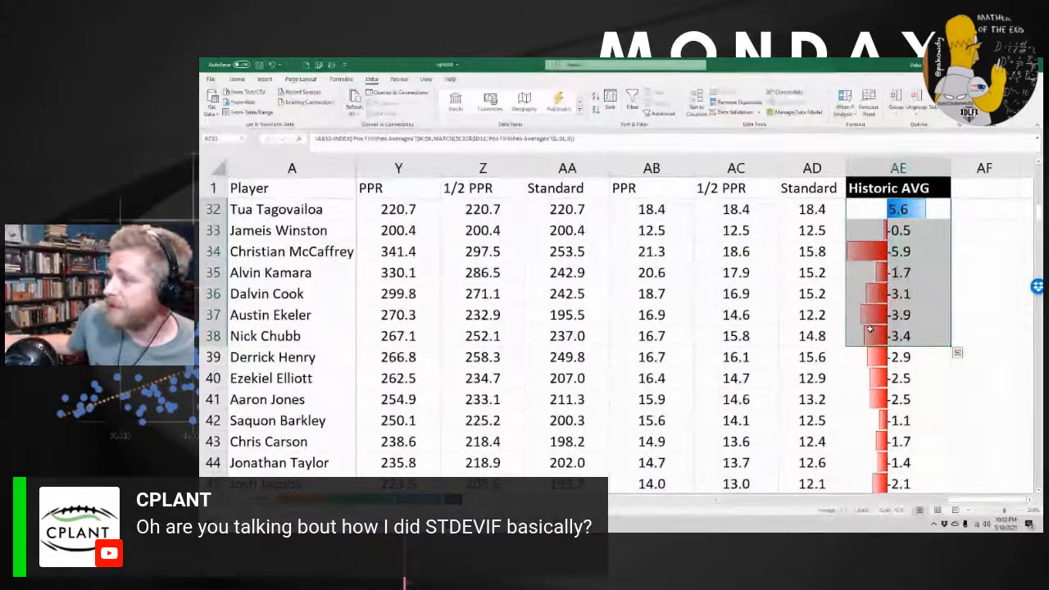
pyautogui.hotkey('shift', 'BackSpace')
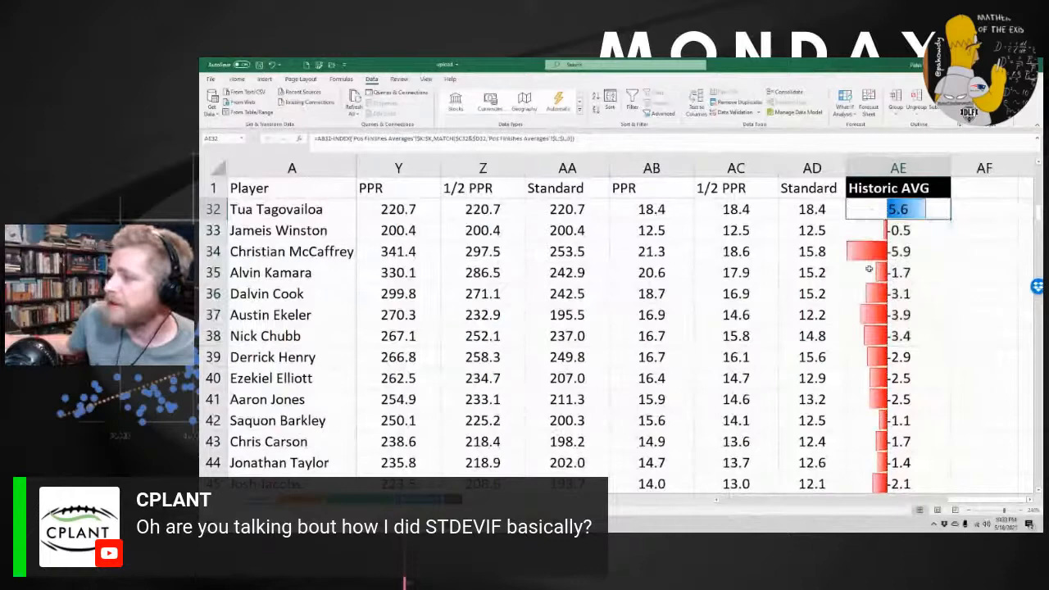
# Compare the Historic AVG values of the running backs with those of the wide receivers
pyautogui.moveTo(275, 252); pyautogui.dragTo(336, 361)
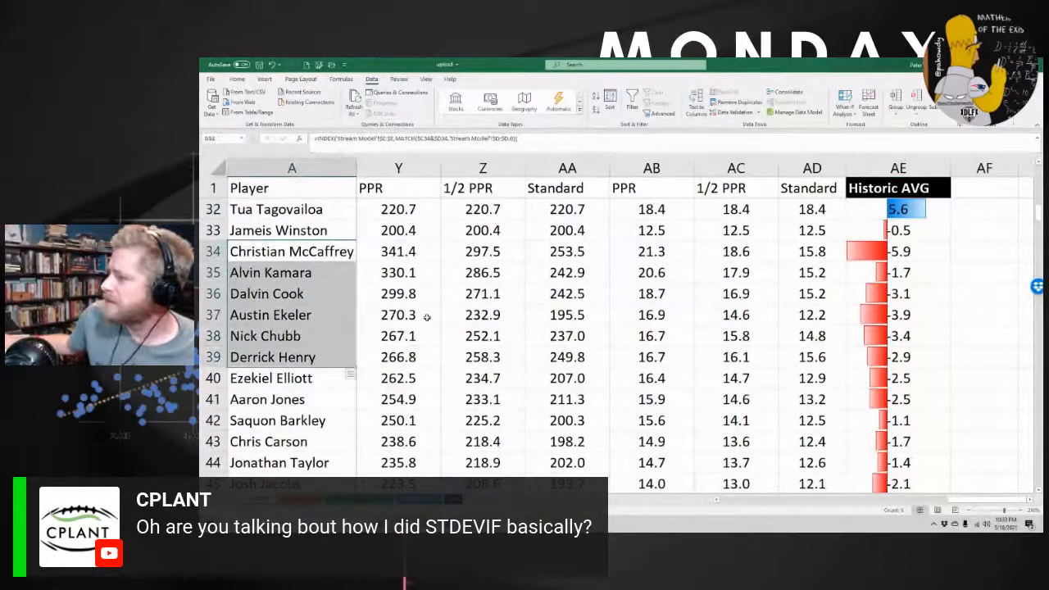
pyautogui.scroll(-2, 427, 321)
pyautogui.scroll(-9, 427, 321)
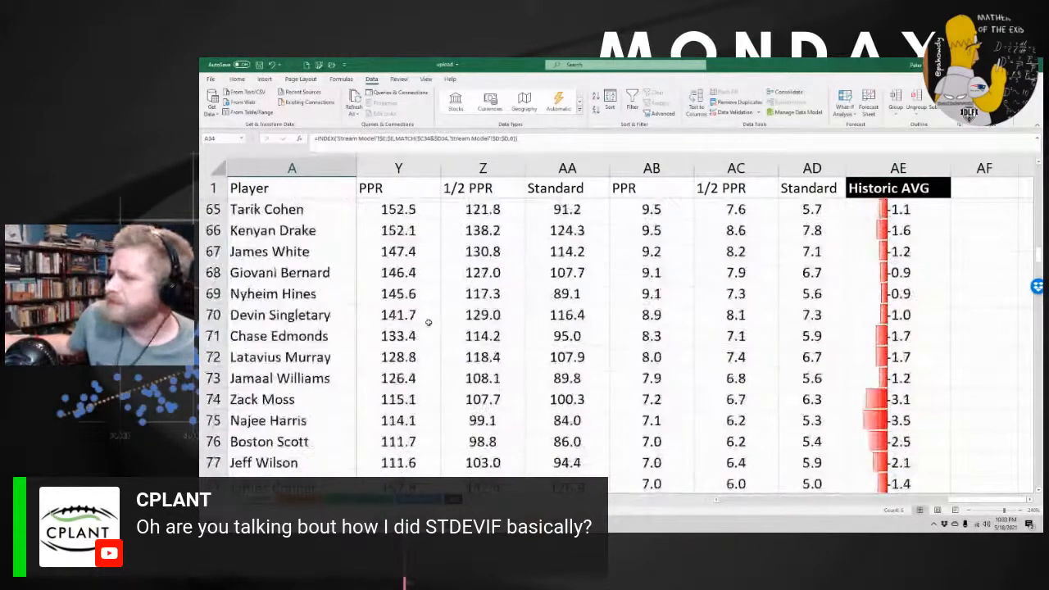
pyautogui.scroll(-19, 428, 323)
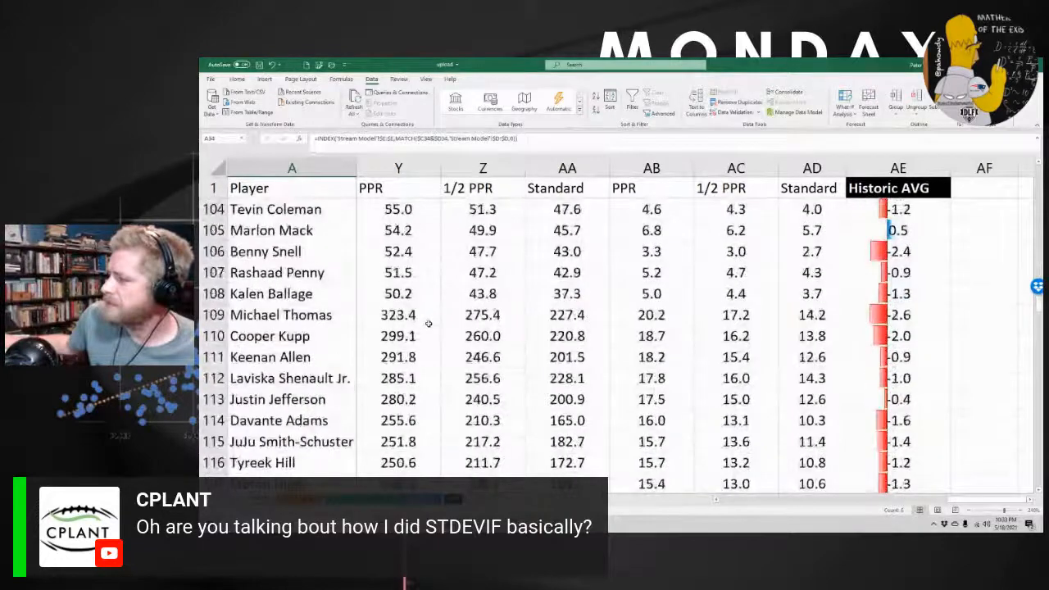
pyautogui.scroll(-12, 428, 325)
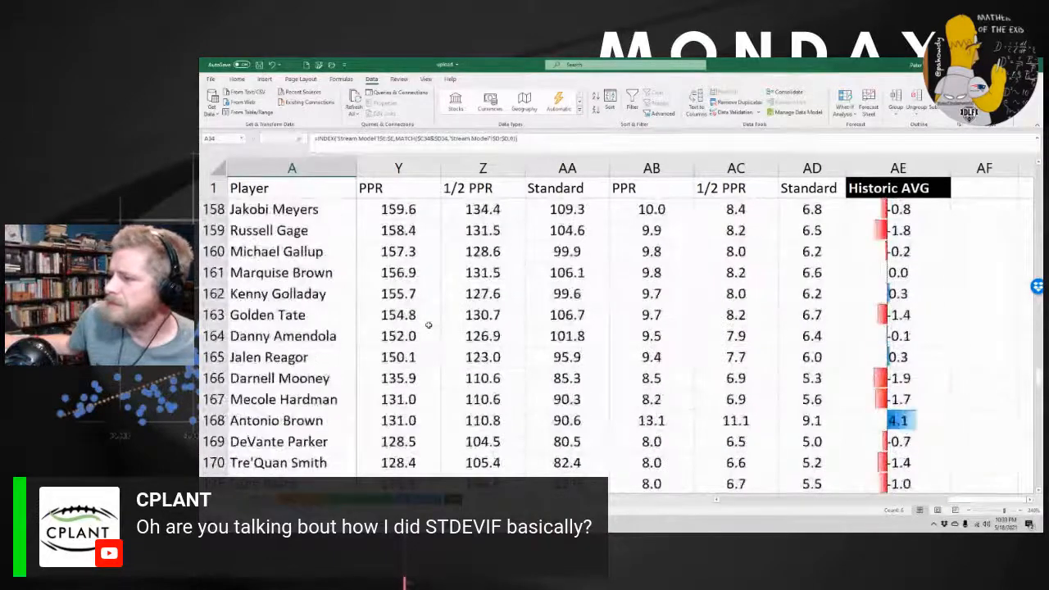
pyautogui.scroll(5, 428, 326)
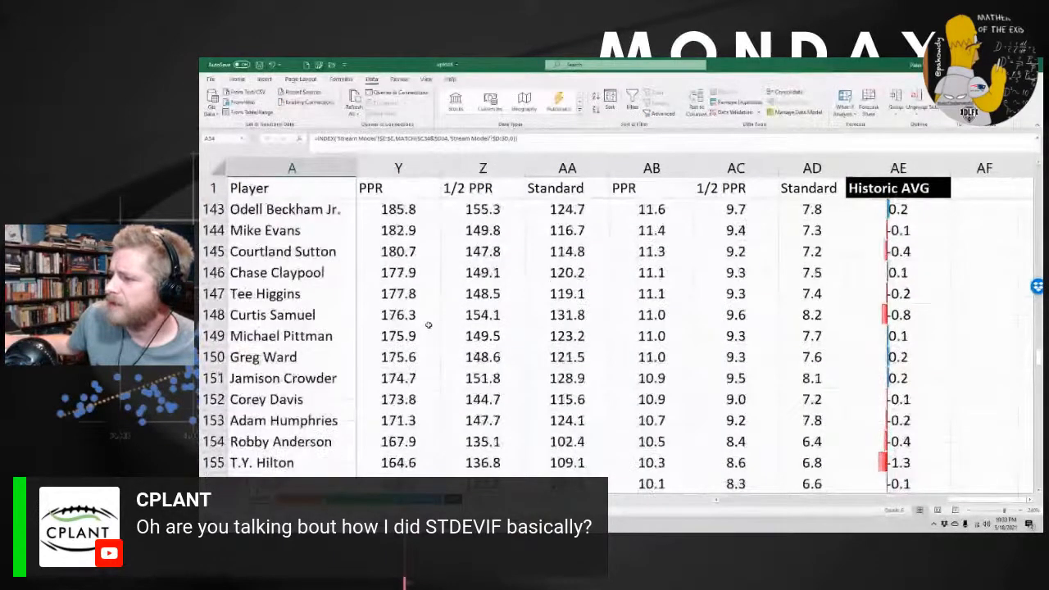
pyautogui.scroll(4, 428, 326)
pyautogui.scroll(6, 428, 325)
pyautogui.scroll(2, 428, 325)
# Check the top wide receivers' Historic AVG values and highlight Michael Thomas's row to view his rank and schedule columns
pyautogui.click(353, 281)
pyautogui.scroll(1, 364, 289)
pyautogui.scroll(3, 363, 289)
pyautogui.scroll(-1, 362, 291)
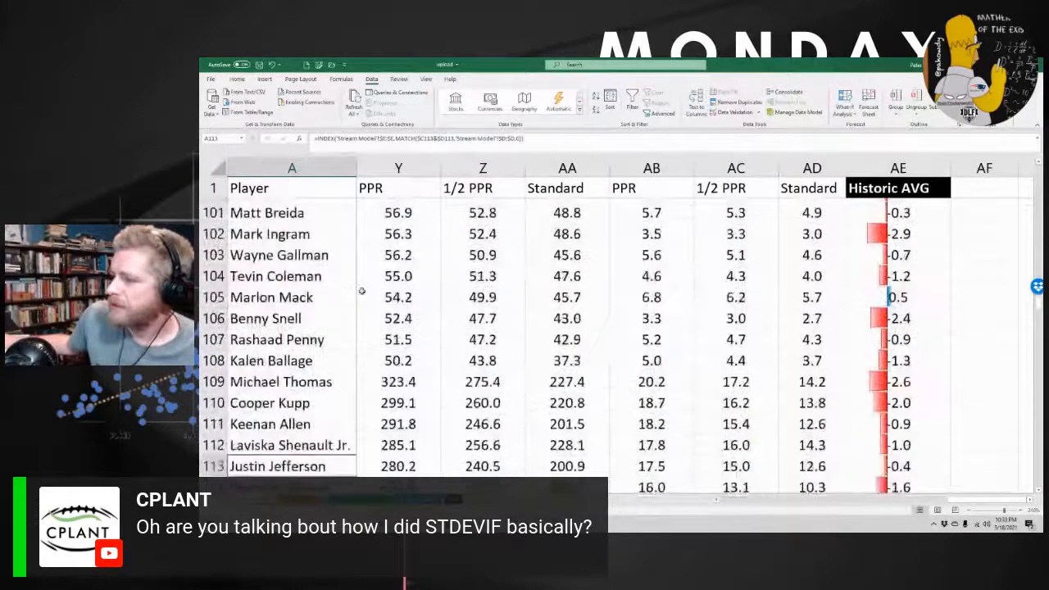
pyautogui.scroll(-1, 361, 291)
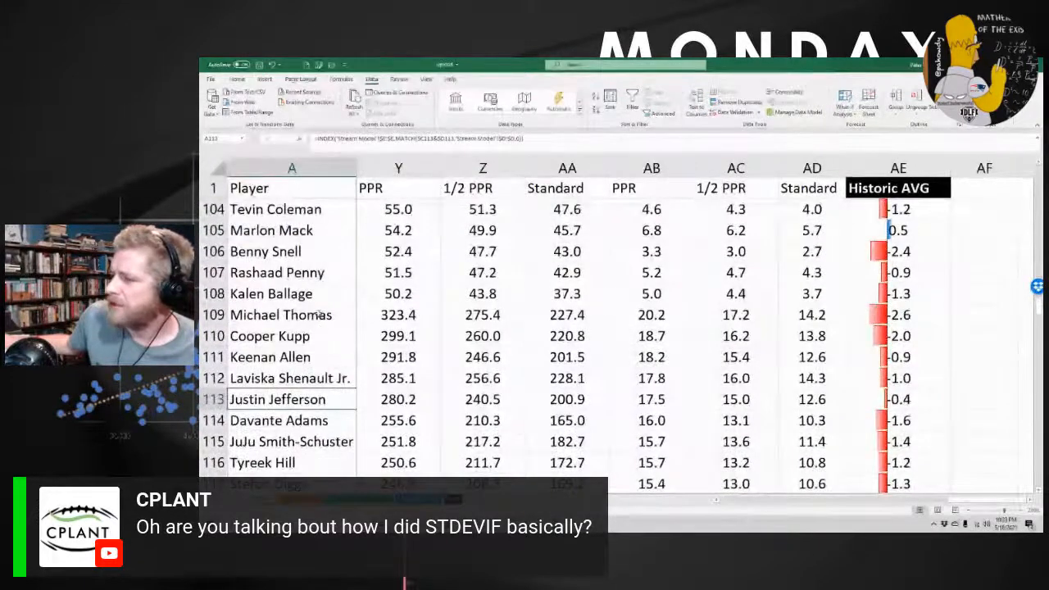
pyautogui.click(320, 317)
pyautogui.moveTo(987, 505); pyautogui.dragTo(710, 507)
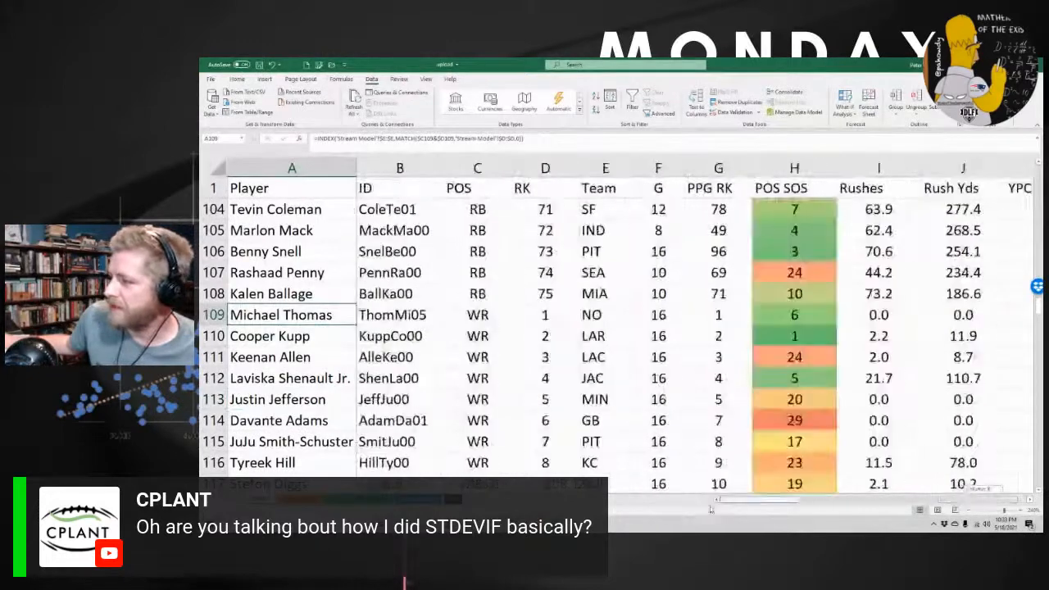
pyautogui.click(226, 320)
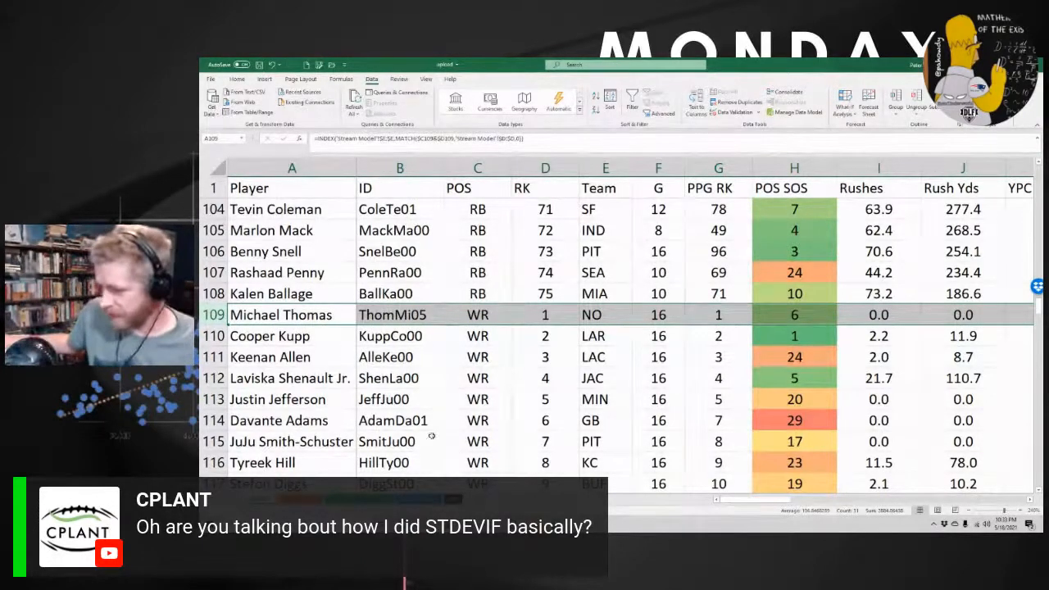
# Return to the team projection sheet and filter the Team column to NO
pyautogui.click(300, 499)
pyautogui.click(402, 284)
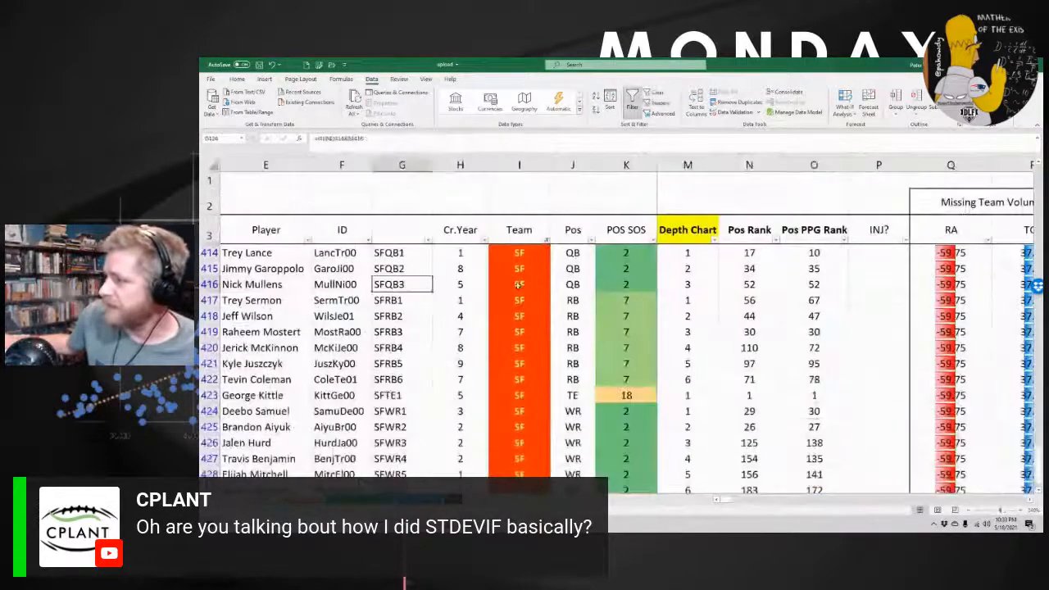
pyautogui.click(547, 240)
pyautogui.click(500, 332)
pyautogui.write('no')
pyautogui.press('Return')
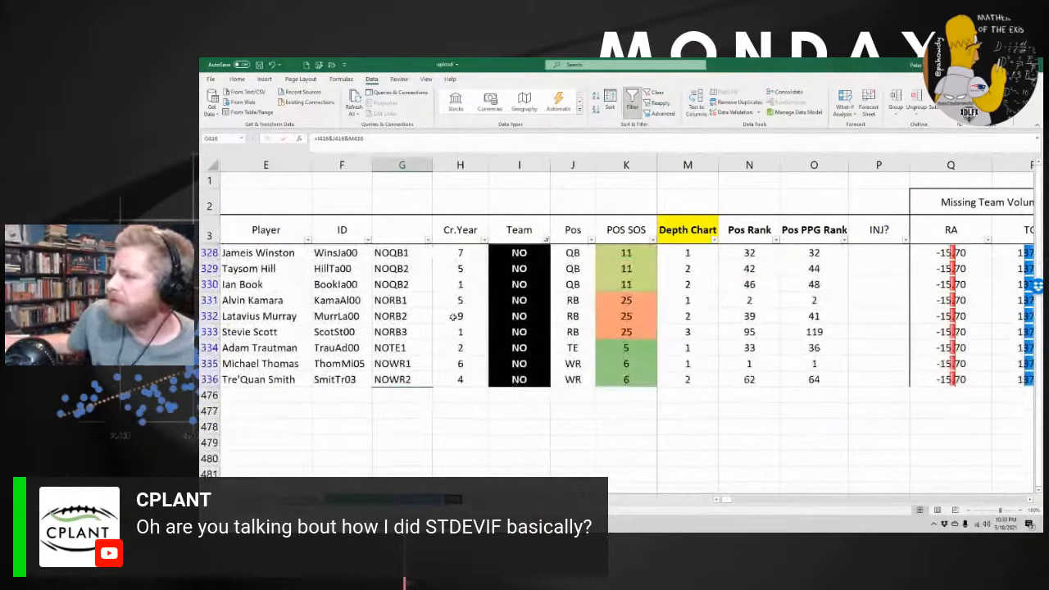
pyautogui.click(572, 252)
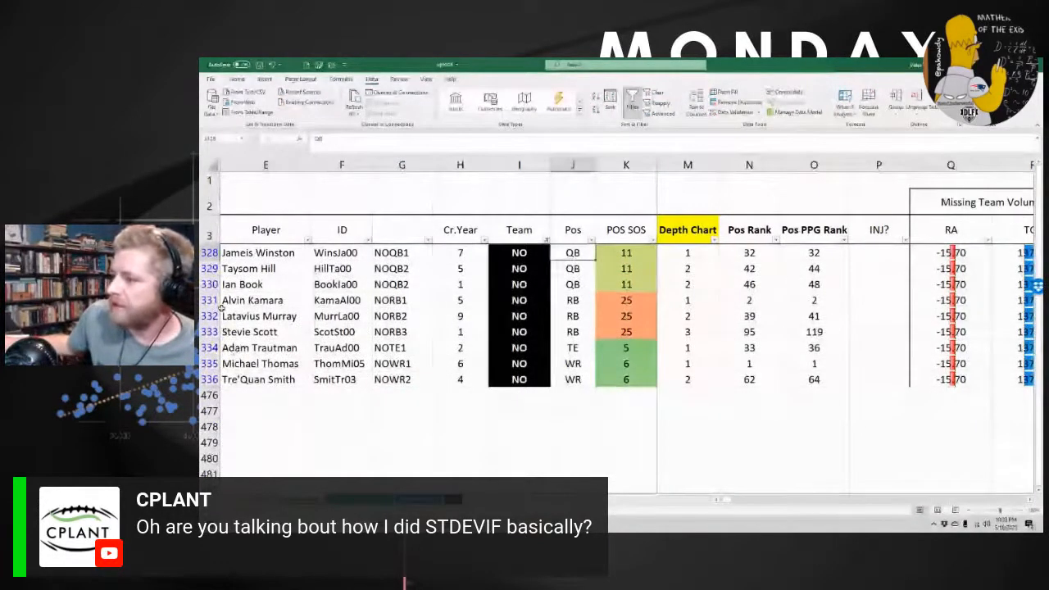
# Highlight Michael Thomas's row and examine his Player Volume and Player Efficiency AVG/Regression values
pyautogui.click(210, 363)
pyautogui.moveTo(729, 500); pyautogui.dragTo(817, 502)
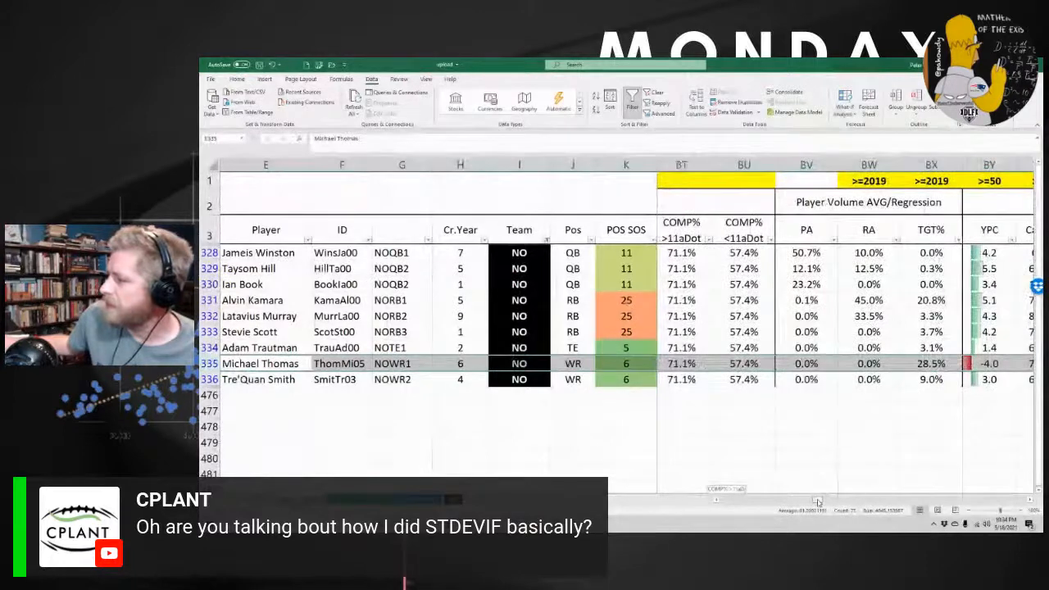
pyautogui.moveTo(817, 502); pyautogui.dragTo(831, 505)
pyautogui.click(774, 374)
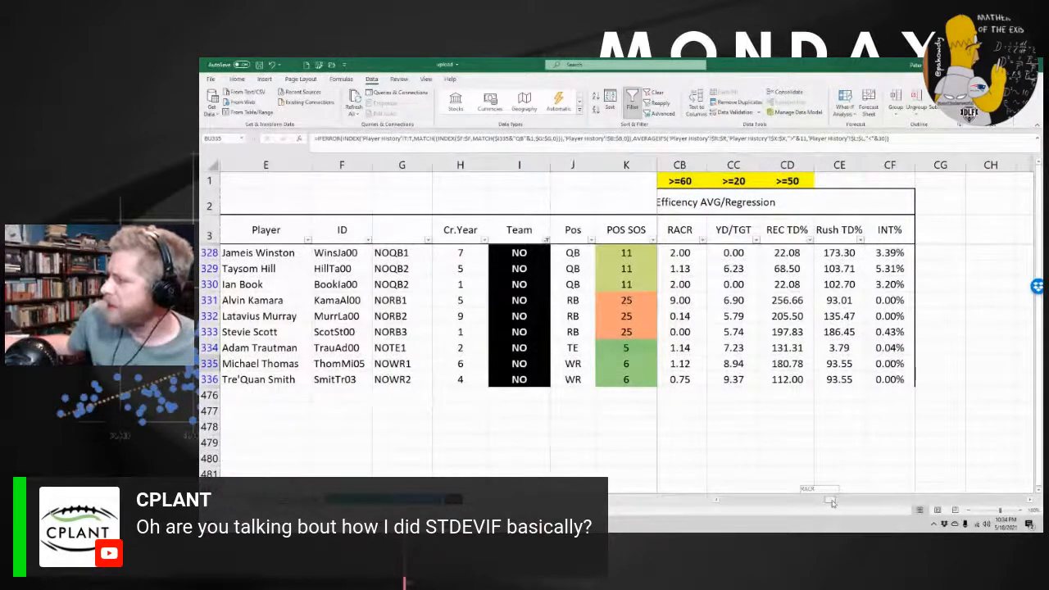
pyautogui.moveTo(831, 502); pyautogui.dragTo(826, 502)
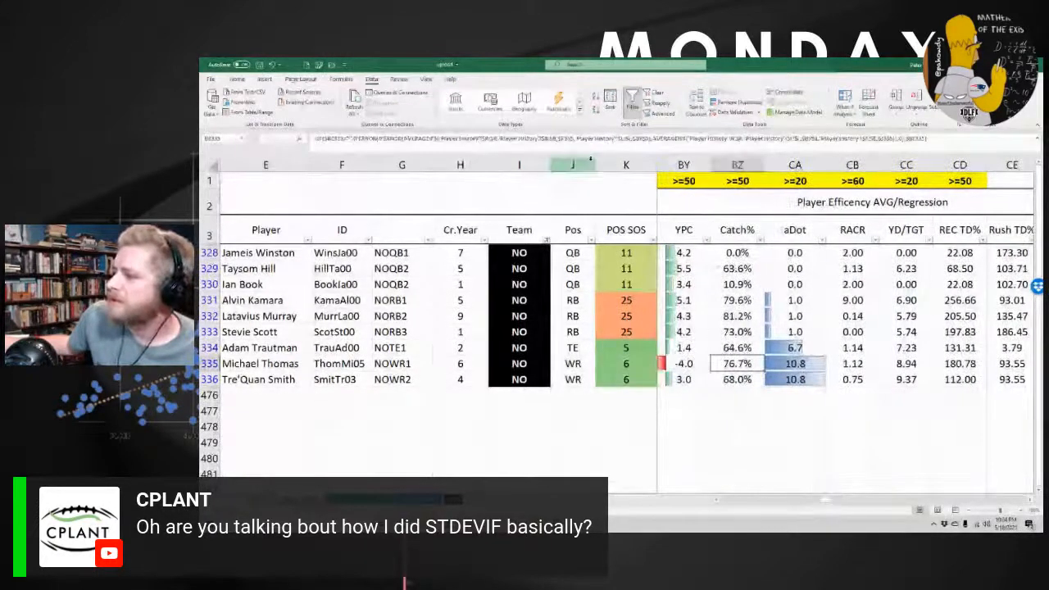
# Inspect the formula behind Michael Thomas's regressed Catch% in cell BZ335
pyautogui.doubleClick(737, 363)
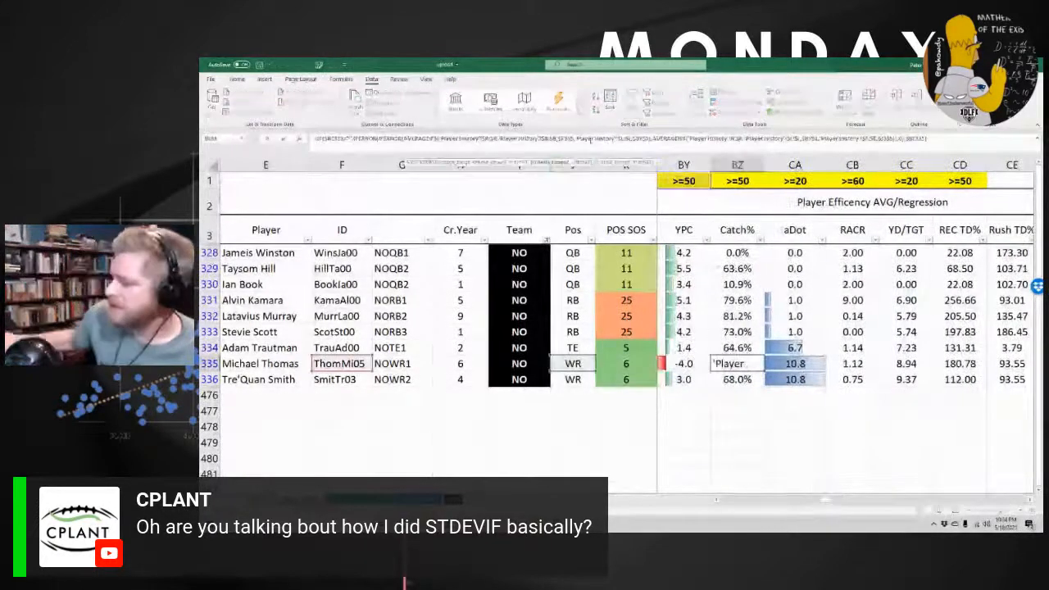
pyautogui.click(588, 139)
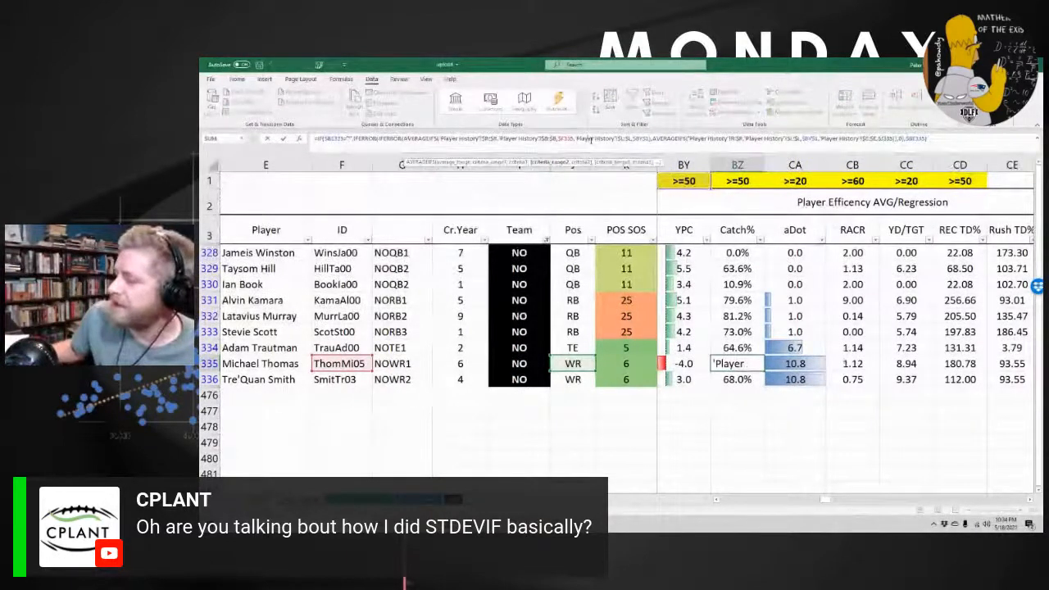
pyautogui.press('Return')
# Trace Michael Thomas's row back from the regression columns to his Projected Player Efficiency values
pyautogui.press('Up')
pyautogui.press('Up')
pyautogui.press('Left')
pyautogui.press('Left')
pyautogui.press('Left')
pyautogui.press('Left')
pyautogui.press('Left')
pyautogui.press('Left')
pyautogui.press('Left')
pyautogui.press('Left')
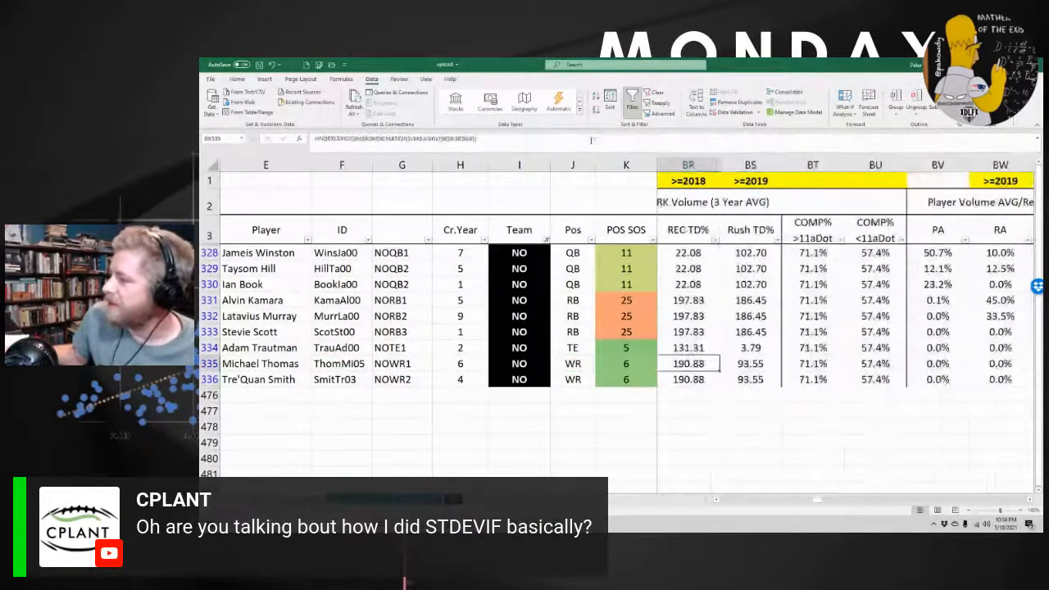
pyautogui.press('Left')
pyautogui.press('Left')
pyautogui.press('Left')
pyautogui.press('Left')
pyautogui.press('Left')
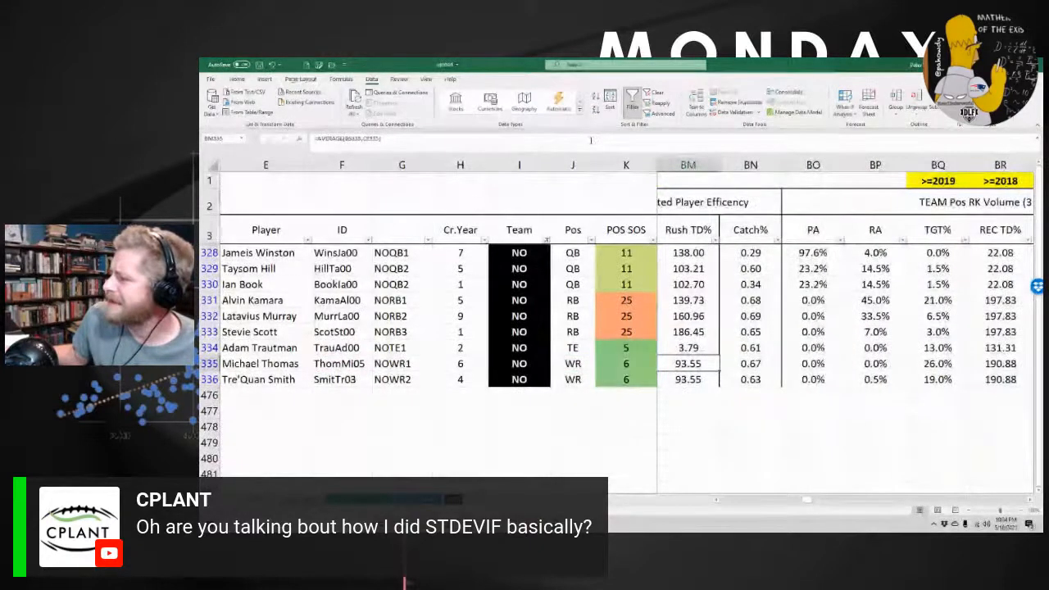
pyautogui.press('Left')
pyautogui.press('Left')
# Review the formulas in Michael Thomas's team position volume and player volume columns through TGT%
pyautogui.press('Right')
pyautogui.press('Right')
pyautogui.press('Right')
pyautogui.press('Right')
pyautogui.press('Right')
pyautogui.press('Right')
pyautogui.press('Right')
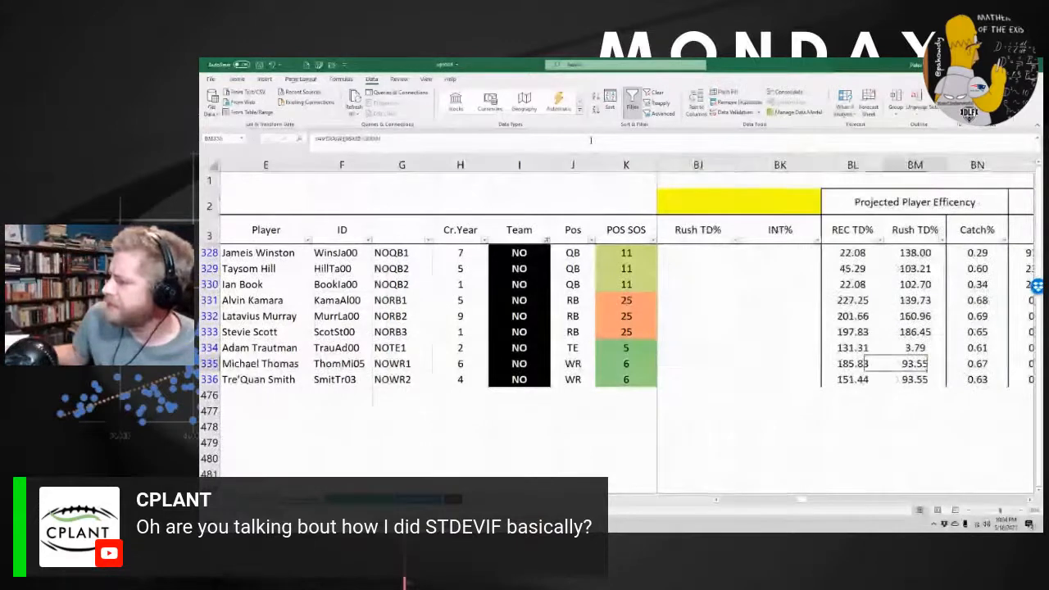
pyautogui.press('Right')
pyautogui.press('Right')
pyautogui.press('Right')
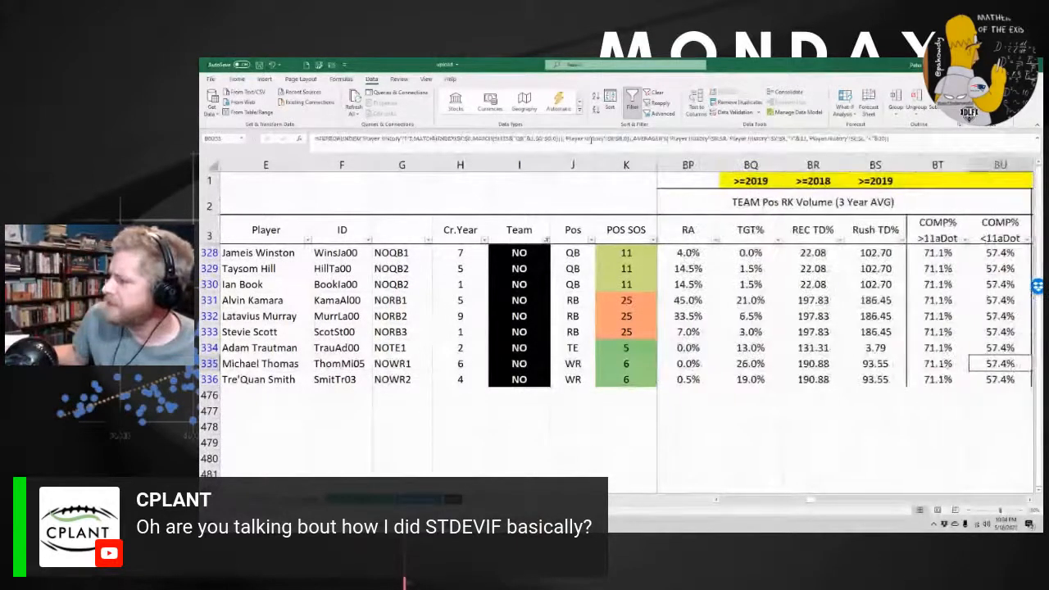
pyautogui.press('Right')
pyautogui.press('Right')
pyautogui.press('Right')
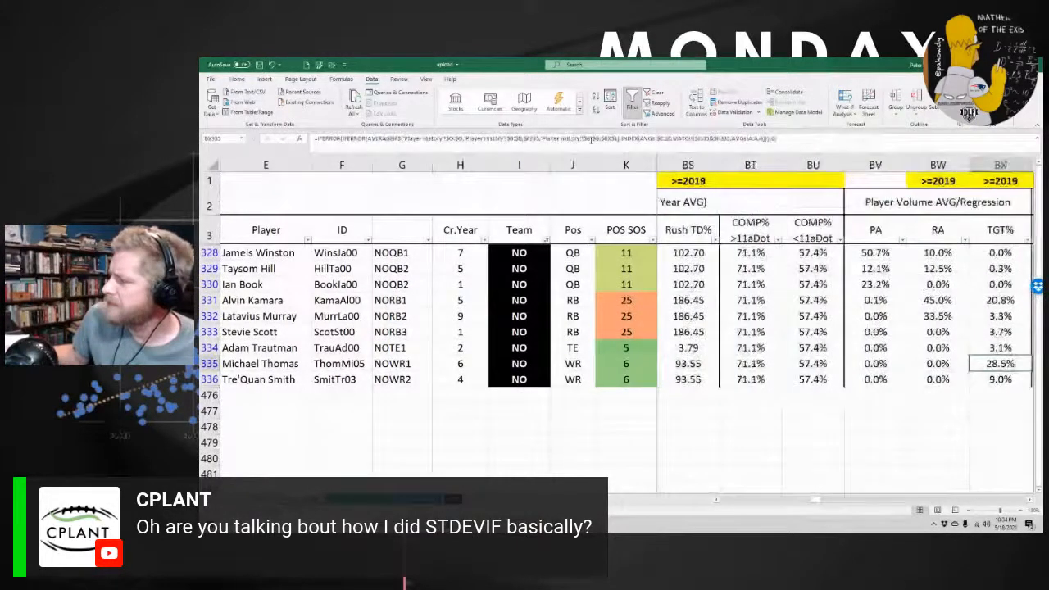
pyautogui.press('Right')
pyautogui.press('Right')
pyautogui.press('Left')
pyautogui.press('Left')
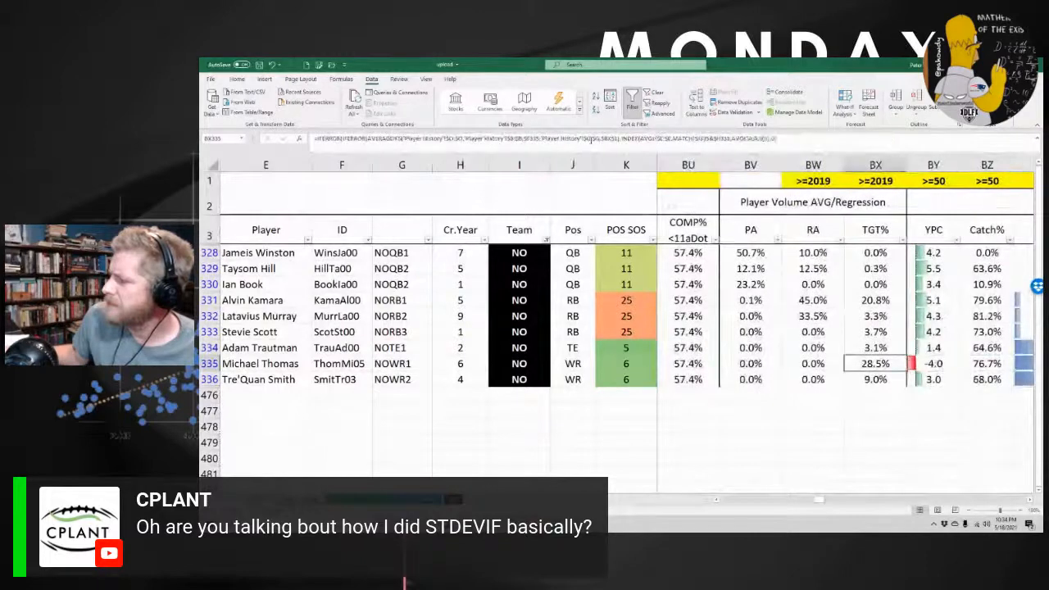
# Check Michael Thomas's efficiency averages through RACR, and reexamine the Catch% formula in BZ335
pyautogui.press('Right')
pyautogui.press('Right')
pyautogui.press('Right')
pyautogui.press('Right')
pyautogui.press('Right')
pyautogui.press('Right')
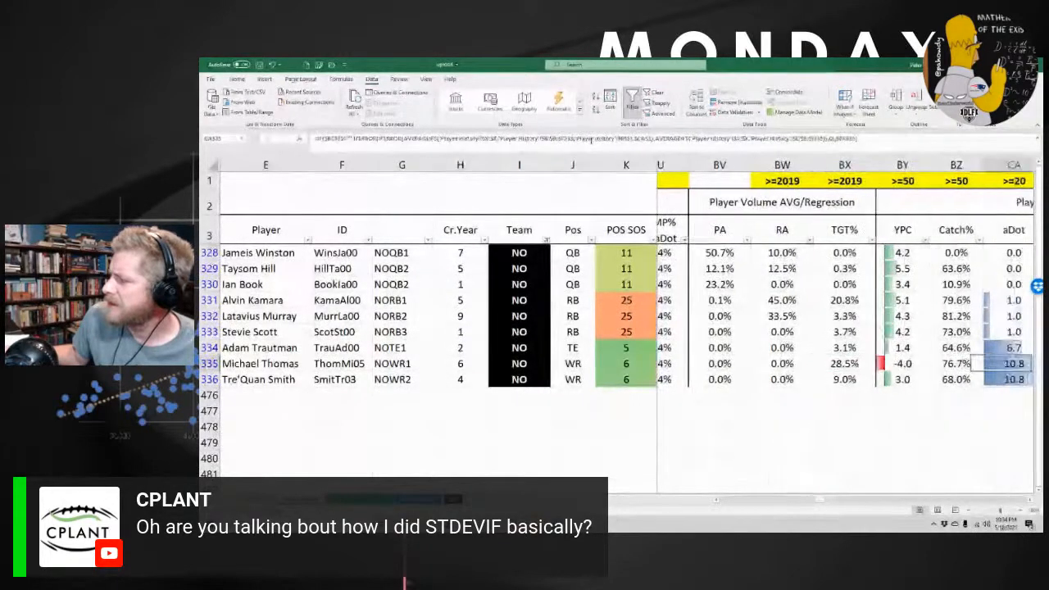
pyautogui.press('Right')
pyautogui.press('Left')
pyautogui.press('Left')
pyautogui.press('Left')
pyautogui.press('Left')
pyautogui.press('Left')
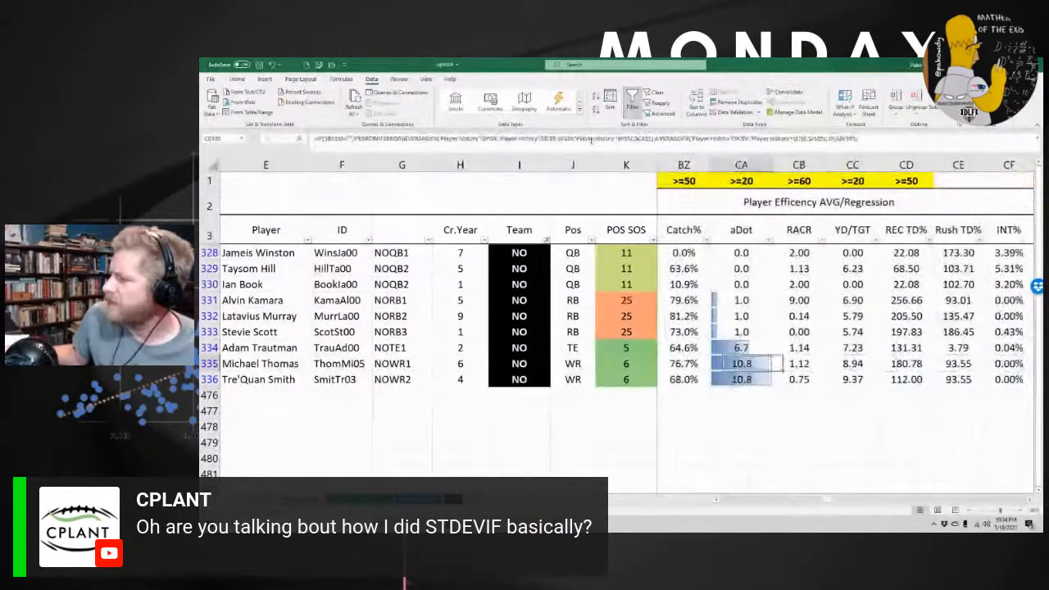
pyautogui.click(614, 139)
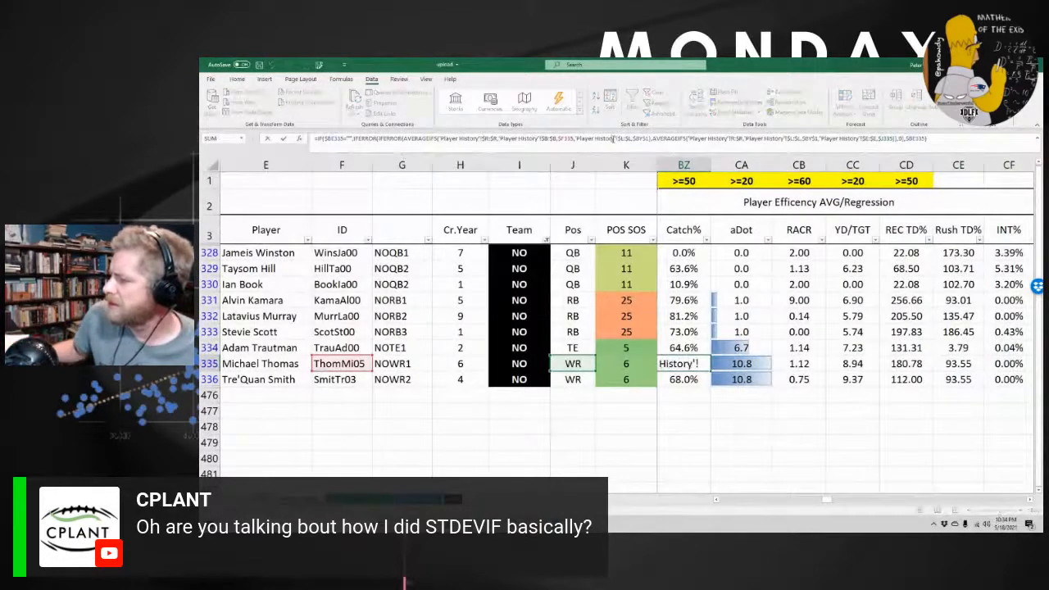
pyautogui.press('Escape')
# Go back along Michael Thomas's row to his projected receptions per game in cell AT335
pyautogui.press('Left')
pyautogui.press('Left')
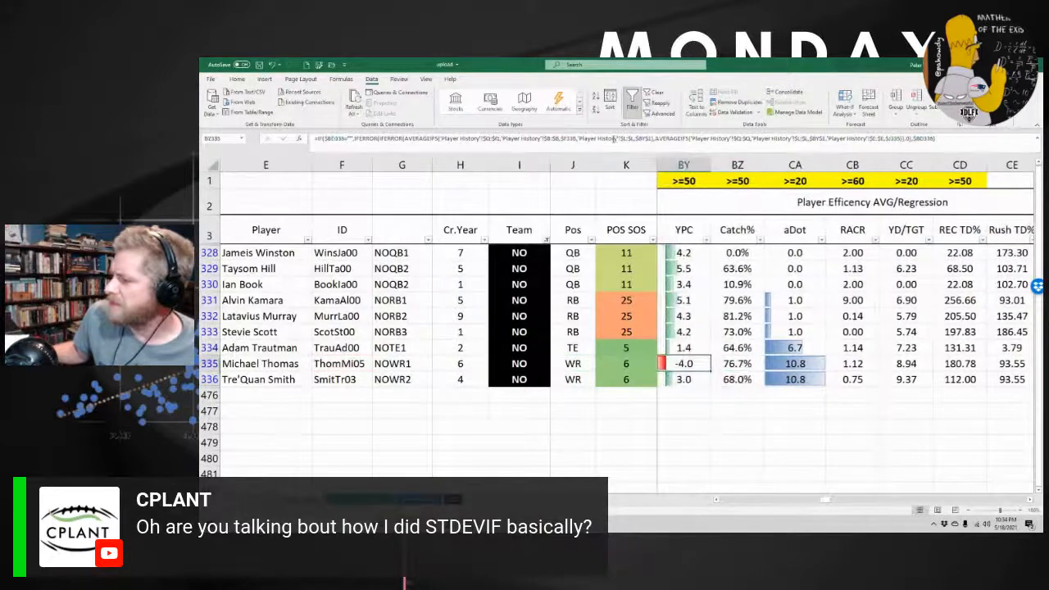
pyautogui.press('Left')
pyautogui.press('Left')
pyautogui.press('Left')
pyautogui.press('Left')
pyautogui.press('Left')
pyautogui.press('Left')
pyautogui.press('Left')
pyautogui.press('Left')
pyautogui.press('Left')
pyautogui.press('Left')
pyautogui.press('Left')
pyautogui.press('Left')
pyautogui.press('Left')
pyautogui.press('Left')
pyautogui.press('Left')
pyautogui.press('Left')
pyautogui.press('Left')
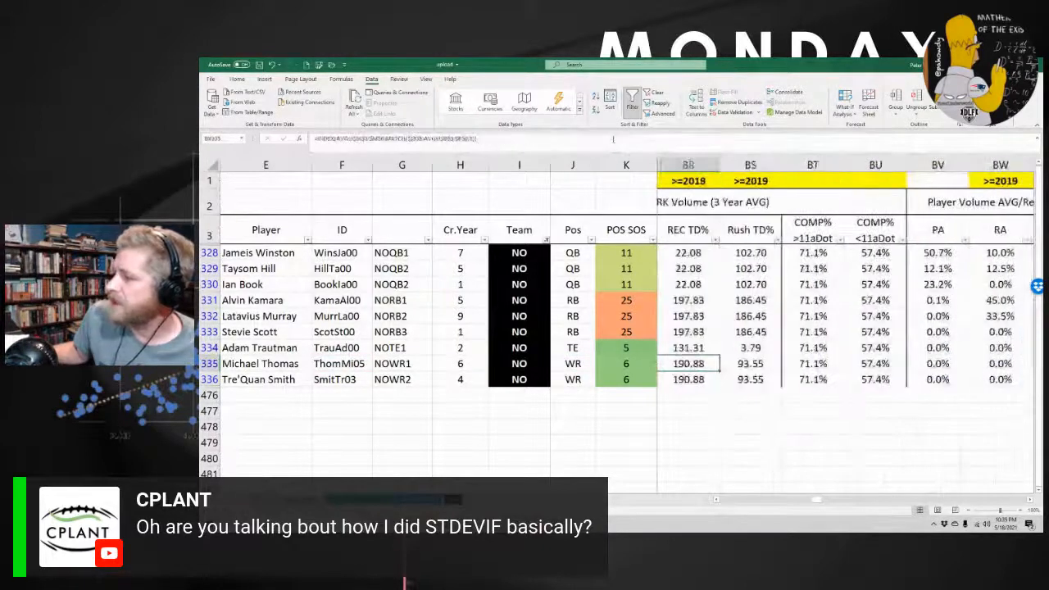
pyautogui.press('Left')
pyautogui.press('Left')
pyautogui.press('Left')
pyautogui.press('Left')
pyautogui.press('Left')
pyautogui.press('Left')
pyautogui.press('Left')
pyautogui.press('Left')
pyautogui.press('Left')
pyautogui.press('Left')
pyautogui.press('Left')
pyautogui.press('Left')
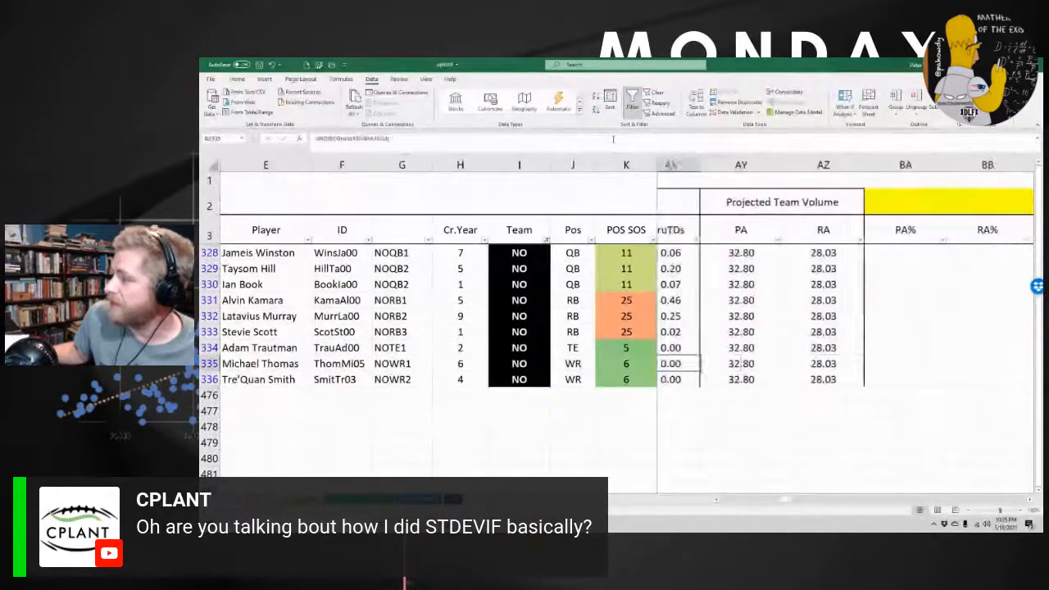
pyautogui.press('Left')
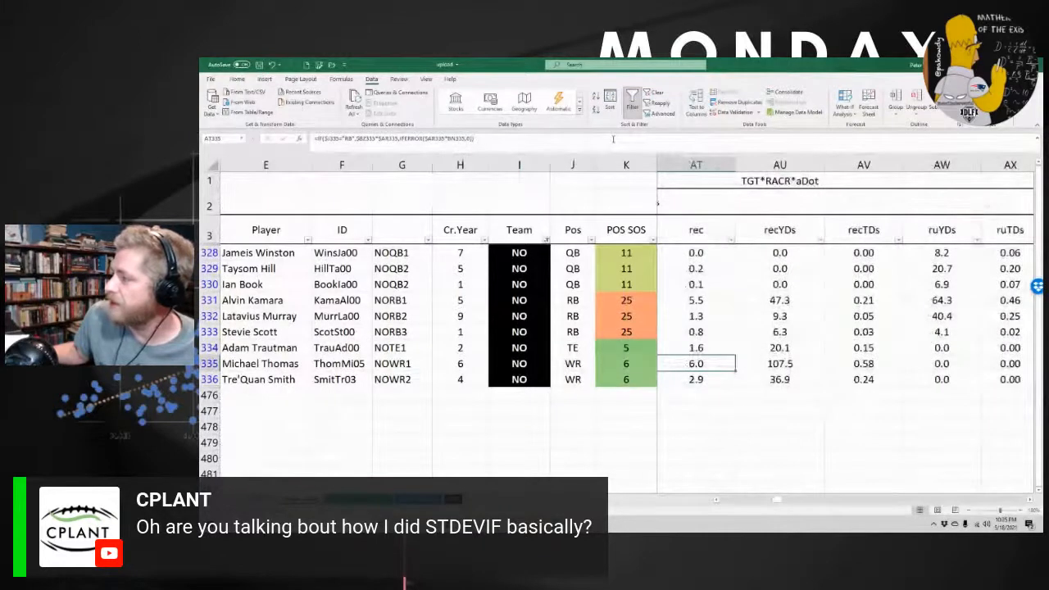
# Review Michael Thomas's Projected PPG Stats on both sides of the rec column
pyautogui.press('Left')
pyautogui.press('Right')
pyautogui.press('Right')
pyautogui.press('Right')
pyautogui.press('Right')
pyautogui.press('Right')
pyautogui.press('Left')
pyautogui.press('Left')
pyautogui.press('Left')
pyautogui.press('Left')
pyautogui.press('Left')
pyautogui.press('Right')
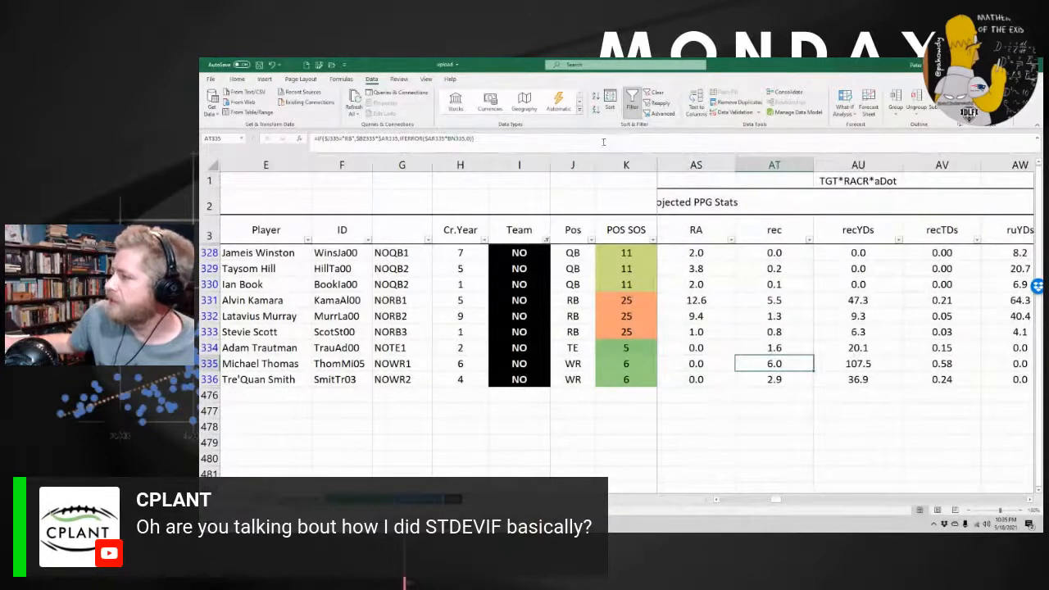
# Inspect the rec formula in AT335 and locate the projected Catch% cell that it references
pyautogui.press('F2')
pyautogui.moveTo(780, 501); pyautogui.dragTo(810, 503)
pyautogui.press('Return')
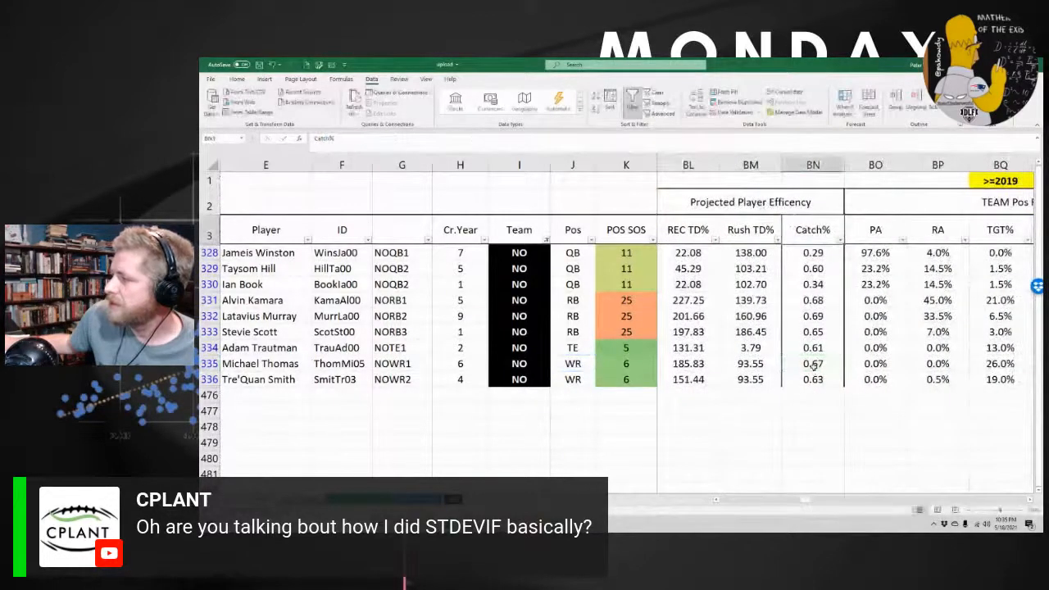
# Inspect the projected Catch% formula in BN335 and trace its references to the player's regressed Catch% and aDot
pyautogui.click(611, 142)
pyautogui.moveTo(808, 501); pyautogui.dragTo(826, 501)
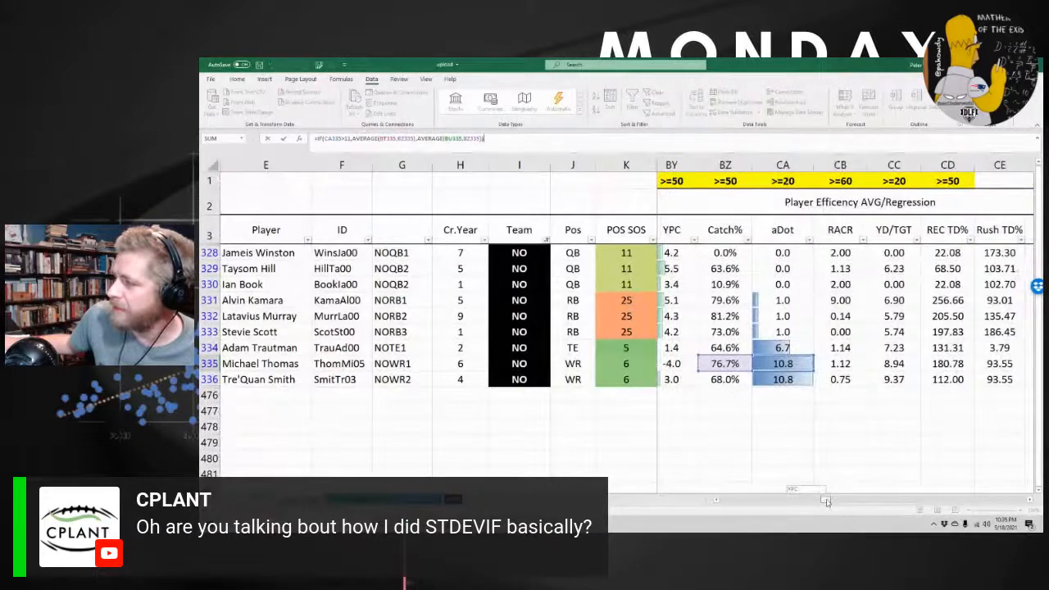
pyautogui.moveTo(827, 502); pyautogui.dragTo(808, 502)
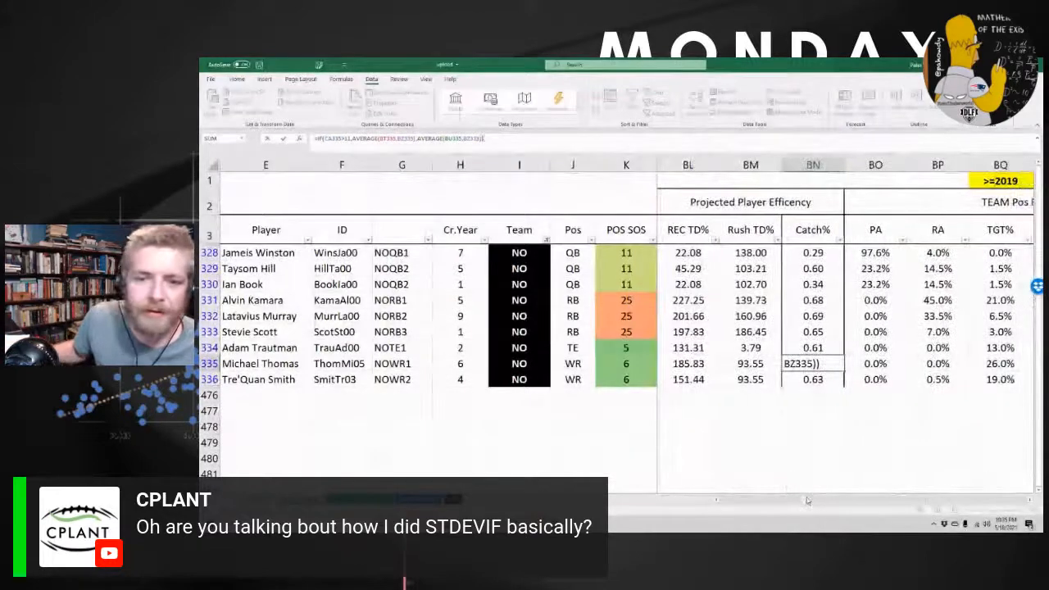
pyautogui.press('Return')
pyautogui.press('Up')
pyautogui.press('Up')
pyautogui.press('Up')
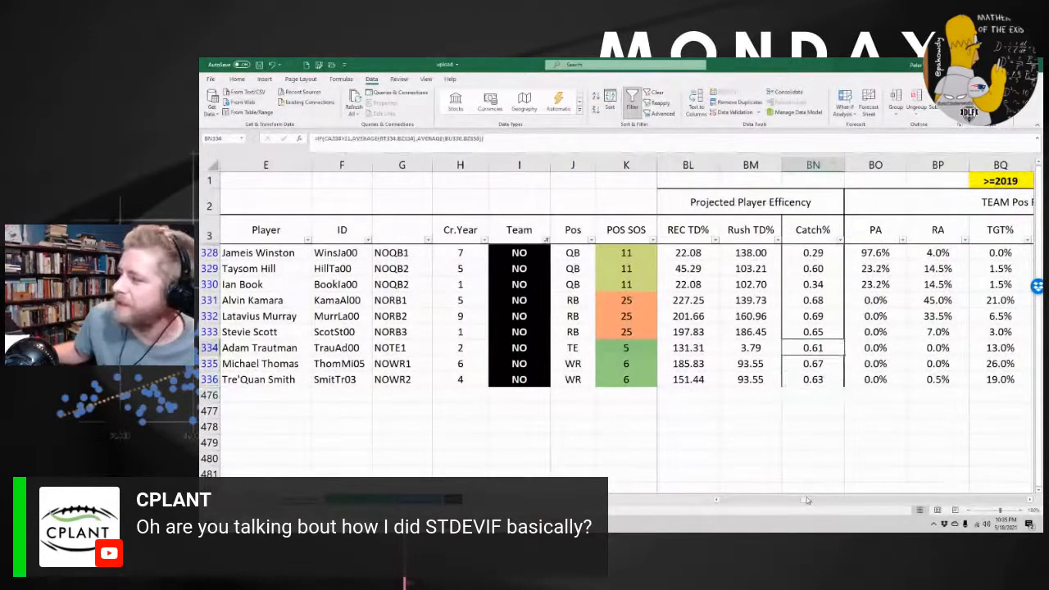
# Compare the projected Catch% cells of the Saints players in column BN, finishing on Michael Thomas in BN335
pyautogui.press('Up')
pyautogui.press('Up')
pyautogui.press('Up')
pyautogui.press('Up')
pyautogui.press('Up')
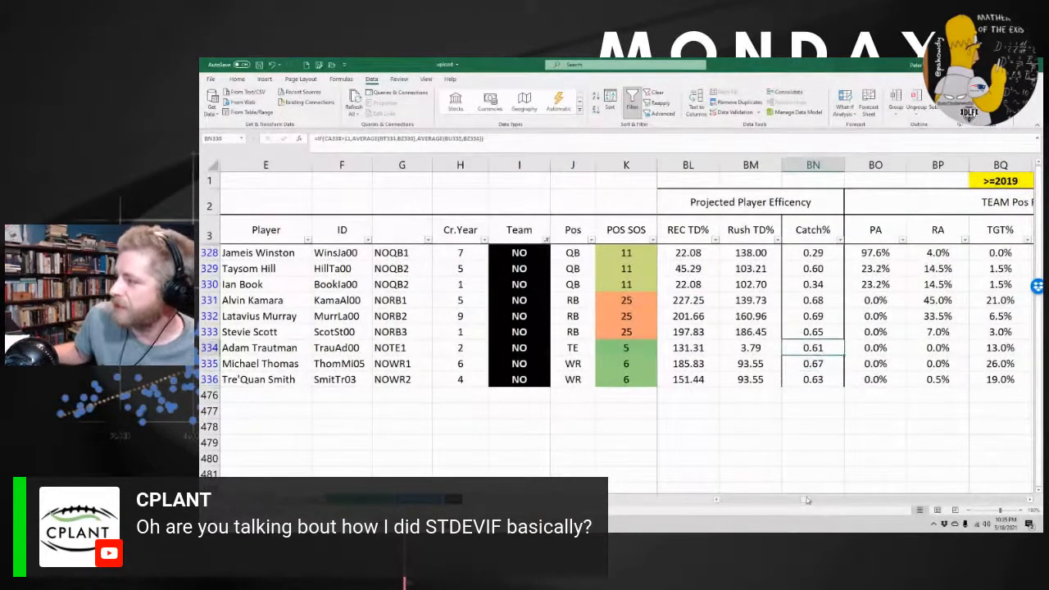
pyautogui.press('Down')
pyautogui.press('Down')
pyautogui.press('Down')
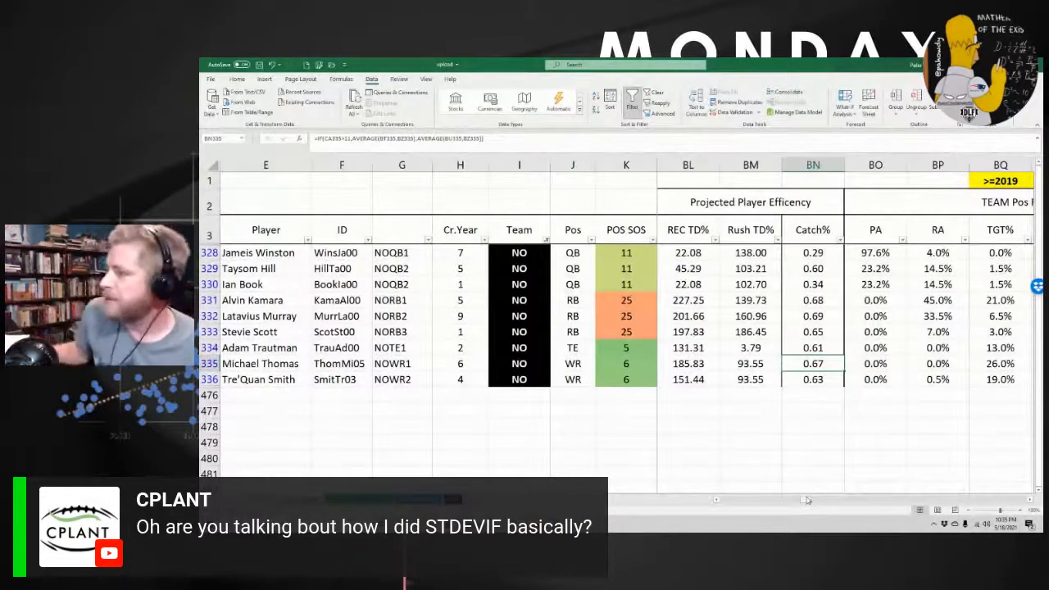
# Review Michael Thomas's row backwards from Catch% through the Projected Team Volume and Projected PPG Stats columns
pyautogui.press('Left')
pyautogui.press('Left')
pyautogui.press('Left')
pyautogui.press('Left')
pyautogui.press('Left')
pyautogui.press('Left')
pyautogui.press('Left')
pyautogui.press('Left')
pyautogui.press('Left')
pyautogui.press('Left')
pyautogui.press('Left')
pyautogui.press('Left')
pyautogui.press('Left')
pyautogui.press('Left')
pyautogui.press('Left')
pyautogui.press('Left')
pyautogui.press('Left')
pyautogui.press('Left')
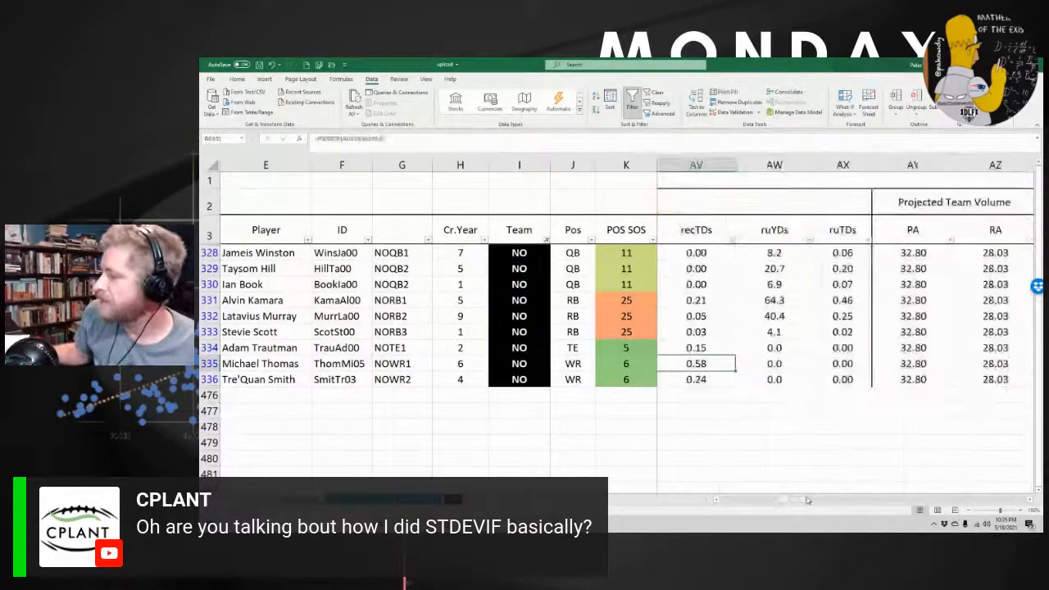
pyautogui.press('Left')
pyautogui.press('Left')
pyautogui.press('Left')
pyautogui.press('Left')
pyautogui.press('Left')
pyautogui.press('Left')
pyautogui.press('Left')
pyautogui.press('Left')
pyautogui.press('Left')
pyautogui.press('Left')
pyautogui.press('Left')
pyautogui.press('Left')
pyautogui.press('Left')
pyautogui.press('Left')
pyautogui.press('Left')
pyautogui.press('Left')
pyautogui.press('Left')
pyautogui.press('Left')
# Go across row 335 to the Player Efficency AVG/Regression columns and inspect the REC TD% formula in CD335
pyautogui.press('Right')
pyautogui.press('Right')
pyautogui.press('Right')
pyautogui.press('Right')
pyautogui.press('Right')
pyautogui.press('Right')
pyautogui.press('Right')
pyautogui.press('Right')
pyautogui.press('Right')
pyautogui.press('Right')
pyautogui.press('Right')
pyautogui.press('Right')
pyautogui.press('Right')
pyautogui.press('Right')
pyautogui.press('Right')
pyautogui.press('Right')
pyautogui.press('Right')
pyautogui.press('Right')
pyautogui.press('Right')
pyautogui.press('Right')
pyautogui.press('Right')
pyautogui.press('Right')
pyautogui.press('Right')
pyautogui.press('Right')
pyautogui.press('Right')
pyautogui.press('Right')
pyautogui.press('Right')
pyautogui.press('Right')
pyautogui.press('Right')
pyautogui.press('Right')
pyautogui.press('Right')
pyautogui.press('Right')
pyautogui.press('Right')
pyautogui.press('Right')
pyautogui.press('Right')
pyautogui.press('Right')
pyautogui.press('Right')
pyautogui.press('Right')
pyautogui.press('Right')
pyautogui.press('Right')
pyautogui.press('Left')
pyautogui.press('Left')
pyautogui.press('Left')
pyautogui.press('Left')
pyautogui.press('Left')
pyautogui.press('Left')
pyautogui.press('Left')
pyautogui.press('Right')
pyautogui.press('Right')
pyautogui.press('Right')
pyautogui.press('Right')
pyautogui.press('Right')
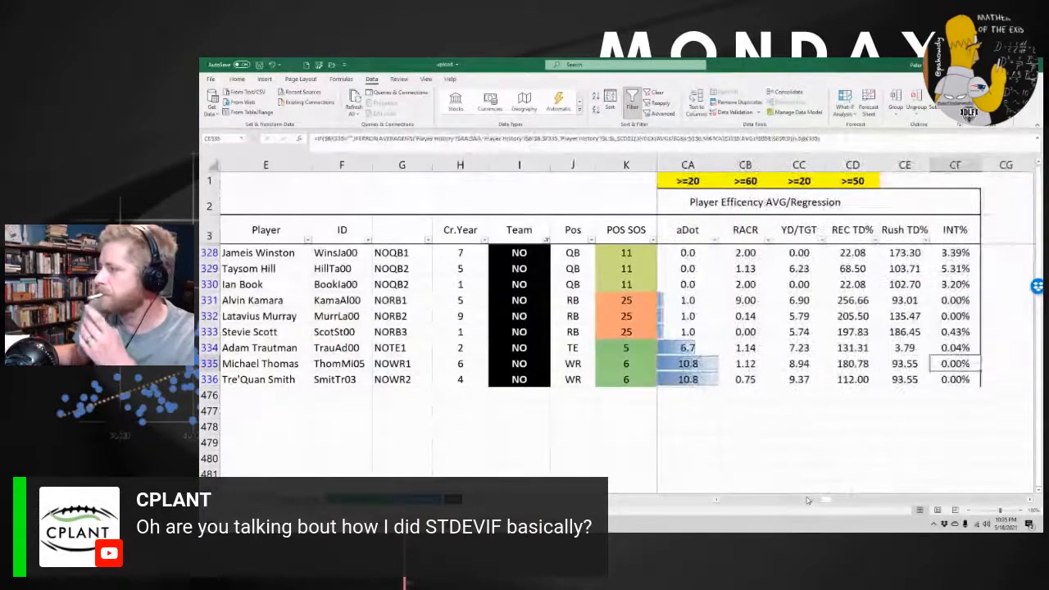
pyautogui.press('Left')
pyautogui.press('Left')
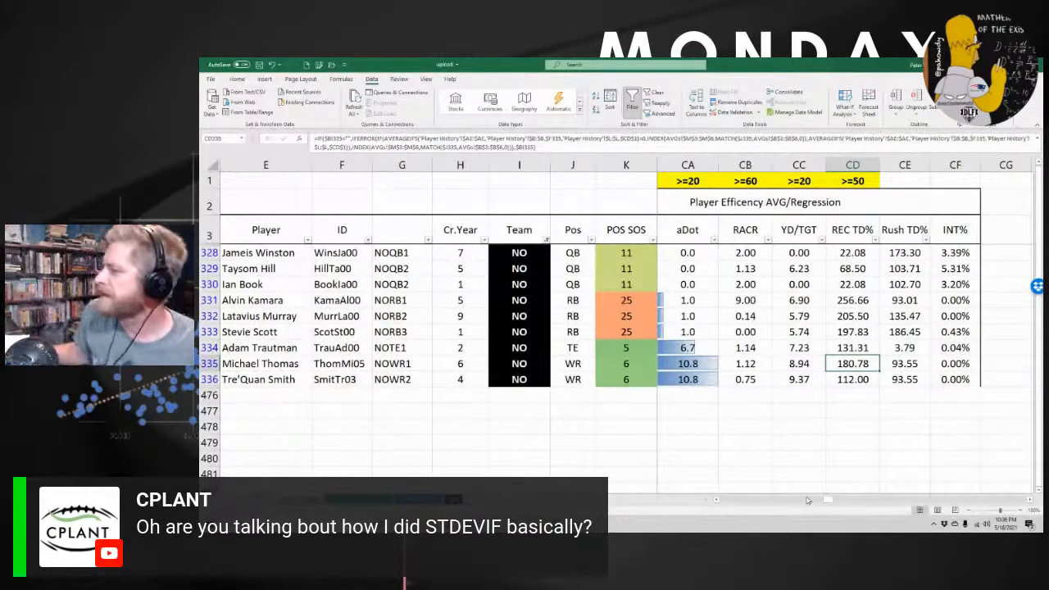
# Return along row 335 past the team position volume and projected efficiency columns to the projected rec cell AT335
pyautogui.press('Left')
pyautogui.press('Left')
pyautogui.press('Left')
pyautogui.press('Left')
pyautogui.press('Left')
pyautogui.press('Left')
pyautogui.press('Left')
pyautogui.press('Left')
pyautogui.press('Left')
pyautogui.press('Left')
pyautogui.press('Left')
pyautogui.press('Left')
pyautogui.press('Left')
pyautogui.press('Left')
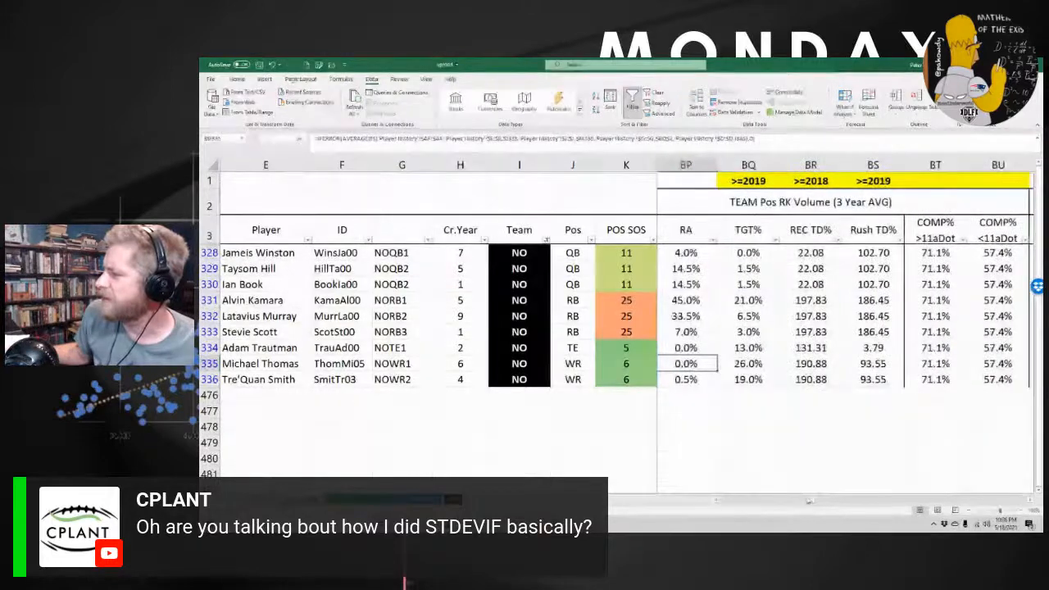
pyautogui.press('Left')
pyautogui.press('Left')
pyautogui.press('Left')
pyautogui.press('Left')
pyautogui.press('Left')
pyautogui.press('Left')
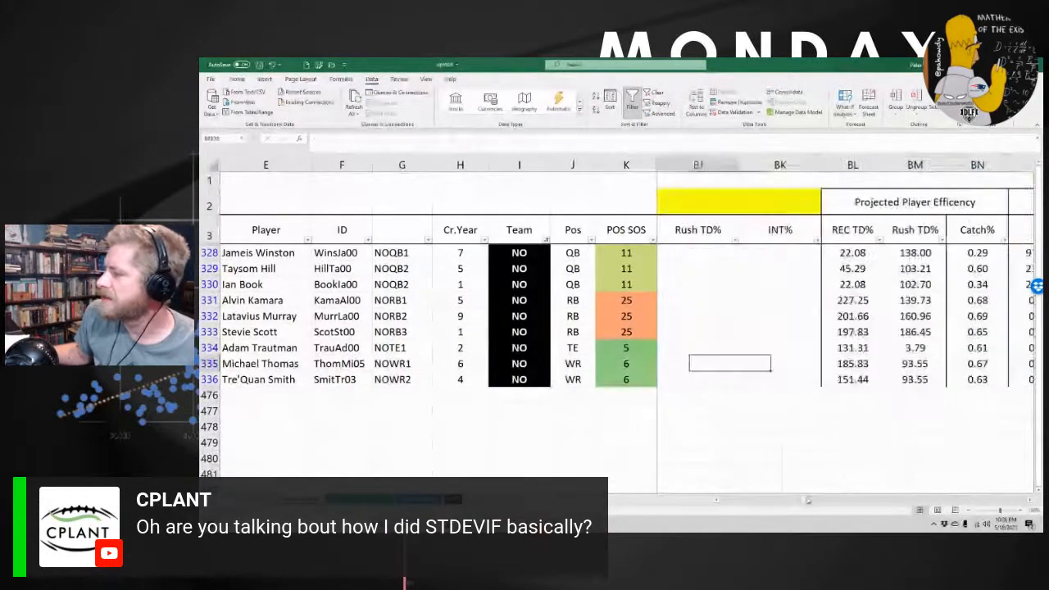
pyautogui.press('Left')
pyautogui.press('Left')
pyautogui.press('Left')
pyautogui.press('Left')
pyautogui.press('Left')
pyautogui.press('Left')
pyautogui.press('Left')
pyautogui.press('Left')
pyautogui.press('Left')
pyautogui.press('Left')
pyautogui.press('Left')
pyautogui.press('Left')
pyautogui.press('Left')
pyautogui.press('Left')
pyautogui.press('Left')
pyautogui.press('Left')
pyautogui.press('Left')
pyautogui.press('Left')
pyautogui.press('Left')
pyautogui.press('Right')
pyautogui.press('Right')
pyautogui.press('Right')
pyautogui.press('Right')
pyautogui.press('Left')
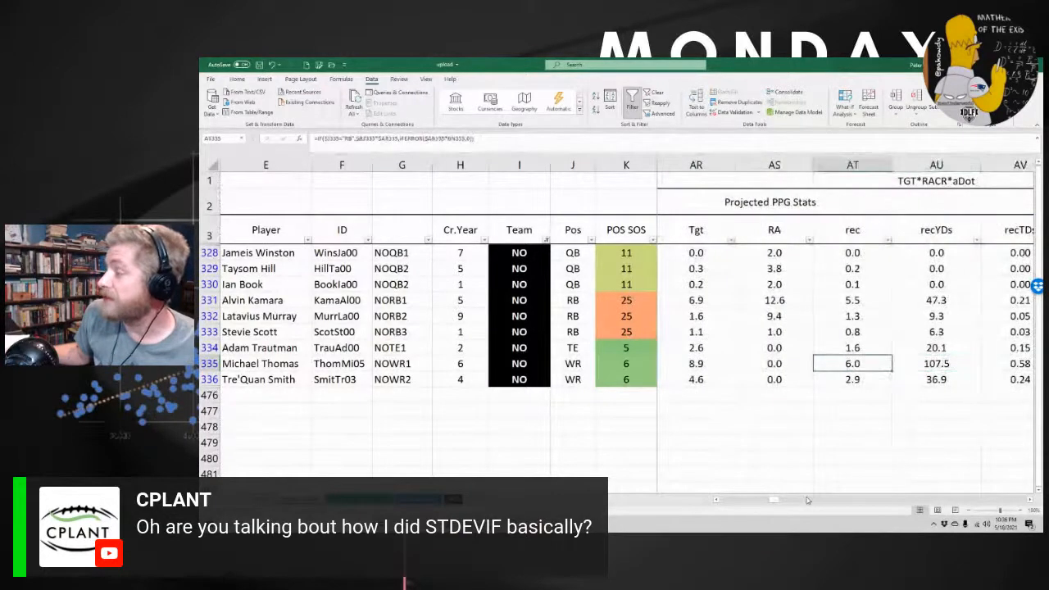
# Inspect Michael Thomas's projected Tgt formula in AR335 alongside the neighbouring RA cell
pyautogui.press('Left')
pyautogui.press('Left')
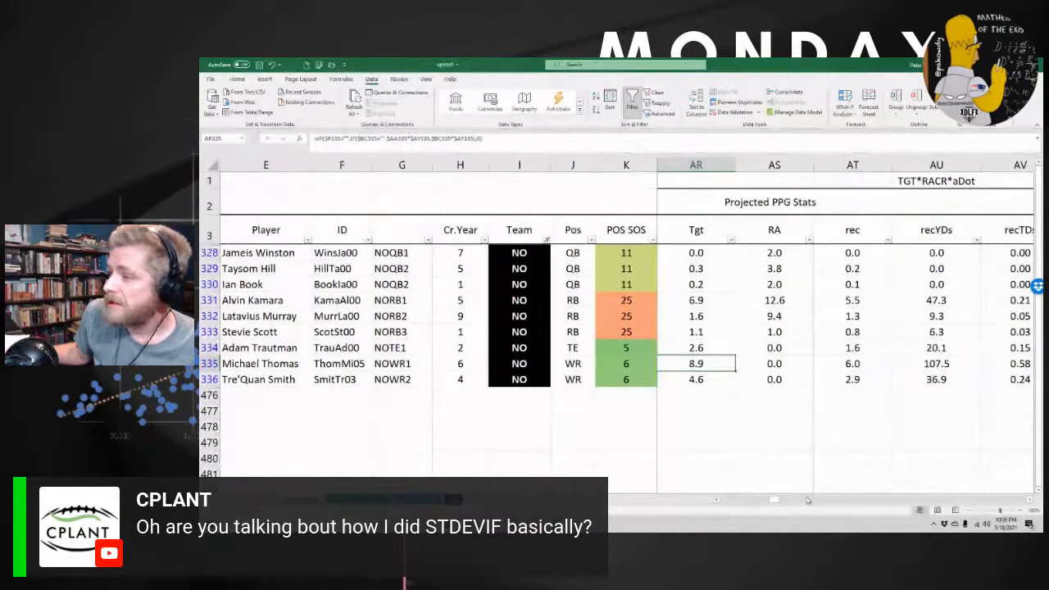
pyautogui.press('Right')
pyautogui.press('Left')
pyautogui.press('Right')
pyautogui.press('Left')
# Examine how Michael Thomas's projected receiving touchdowns and rushing yards are calculated in AV335 and AW335
pyautogui.press('Right')
pyautogui.press('Right')
pyautogui.press('Right')
pyautogui.press('Right')
pyautogui.press('Right')
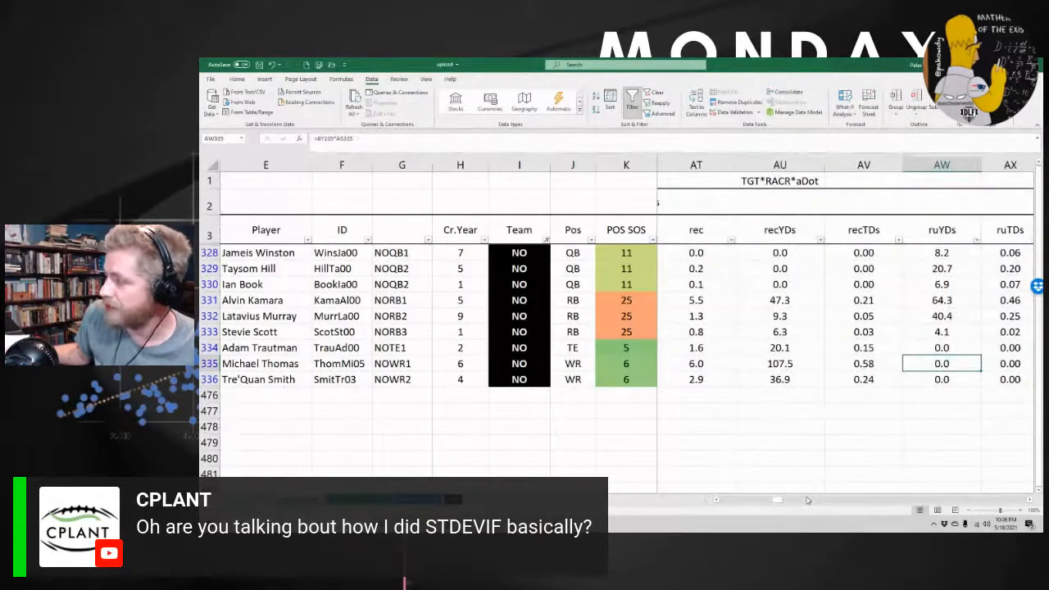
pyautogui.press('Left')
pyautogui.press('Right')
pyautogui.press('Left')
pyautogui.press('Right')
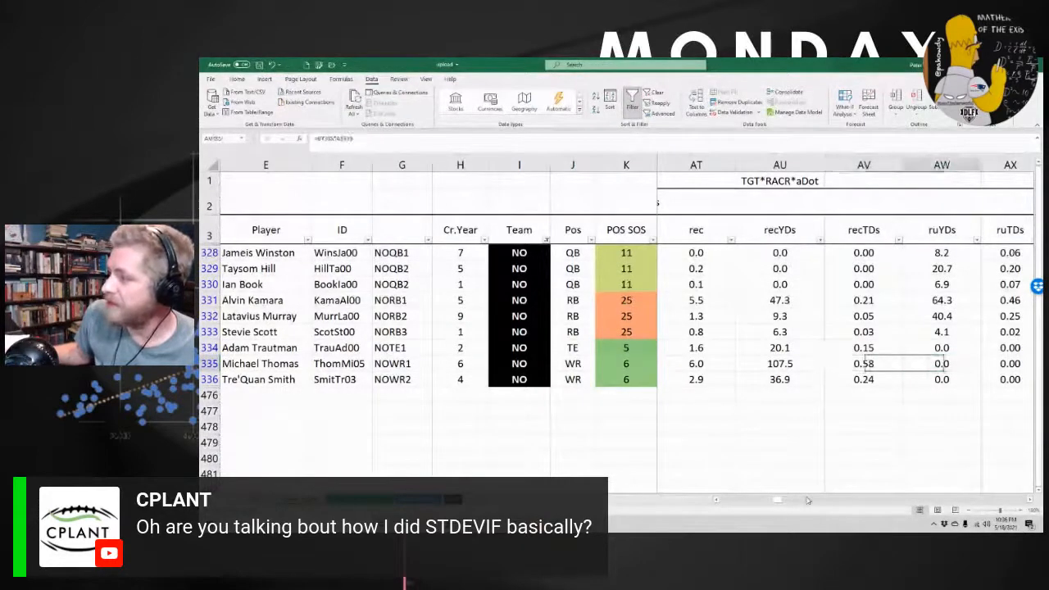
# Inspect Michael Thomas's per-game receiving yards formula in AU335 and rushing touchdowns formula in AX335
pyautogui.press('Left')
pyautogui.press('Left')
pyautogui.press('Left')
pyautogui.press('Right')
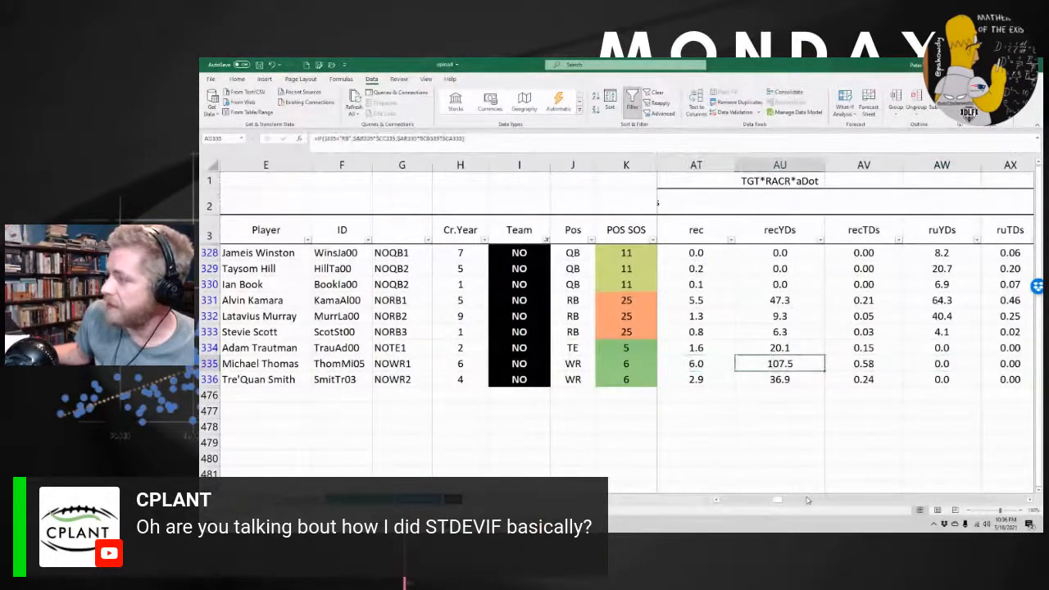
pyautogui.press('Right')
pyautogui.press('Right')
pyautogui.press('Right')
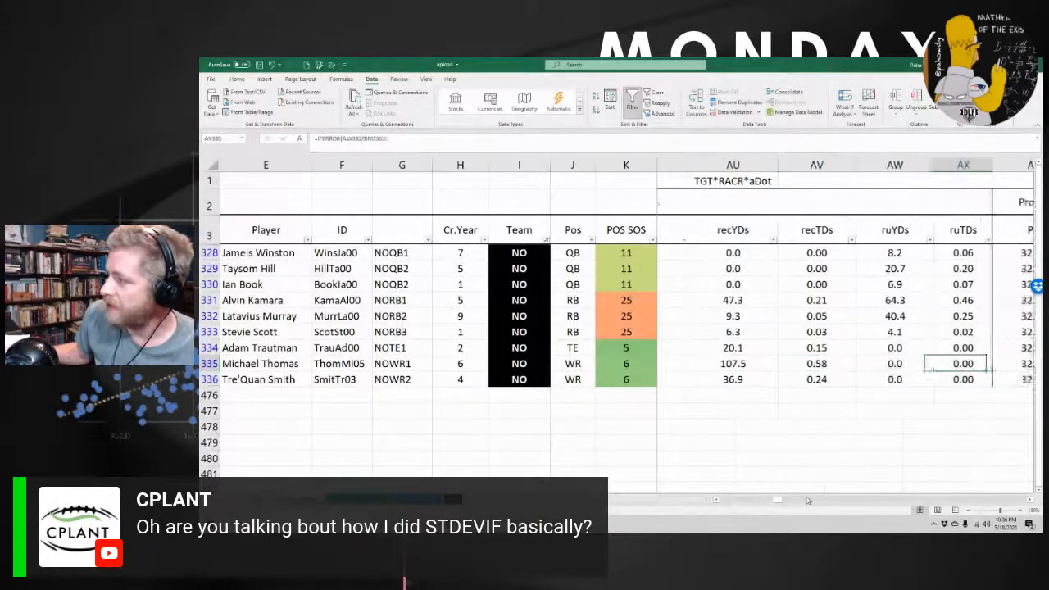
# Check the Projected Team Volume PA formula in AY335 and return along the row to the per-game rec formula in AT335
pyautogui.press('Right')
pyautogui.press('Right')
pyautogui.press('Left')
pyautogui.press('Left')
pyautogui.press('Left')
pyautogui.press('Left')
pyautogui.press('Left')
pyautogui.press('Left')
pyautogui.press('Left')
pyautogui.press('Left')
pyautogui.press('Left')
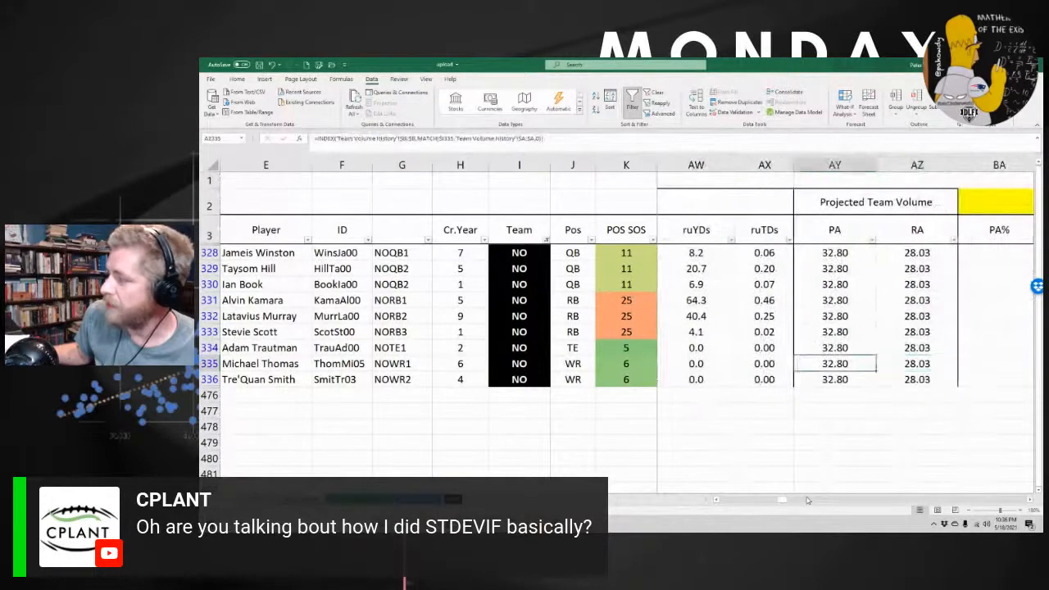
pyautogui.press('Right')
pyautogui.press('Right')
pyautogui.press('Right')
pyautogui.press('Right')
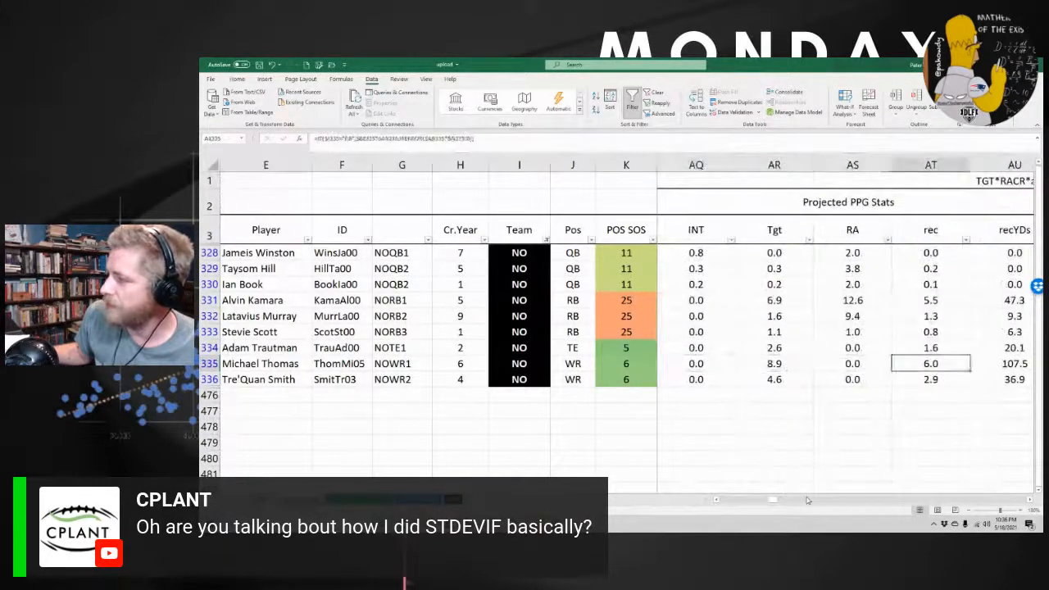
# Move back along row 335 past the season stat projections to the player volume RA percentage in Z335
pyautogui.press('Left')
pyautogui.press('Left')
pyautogui.press('Left')
pyautogui.press('Left')
pyautogui.press('Left')
pyautogui.press('Left')
pyautogui.press('Left')
pyautogui.press('Left')
pyautogui.press('Left')
pyautogui.press('Left')
pyautogui.press('Left')
pyautogui.press('Left')
pyautogui.press('Left')
pyautogui.press('Left')
pyautogui.press('Left')
pyautogui.press('Left')
pyautogui.press('Left')
pyautogui.press('Left')
pyautogui.press('Left')
pyautogui.press('Left')
pyautogui.press('Left')
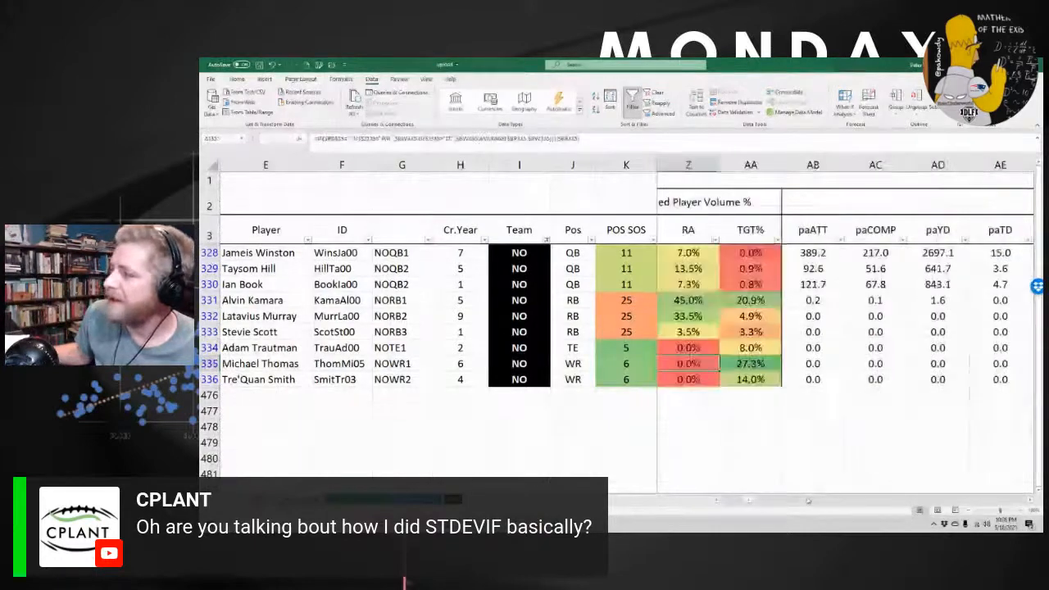
# Review Michael Thomas's position ranks, injury cell and missing team volume, ending at his Depth Chart value in M335
pyautogui.press('Right')
pyautogui.press('Right')
pyautogui.press('Right')
pyautogui.press('Right')
pyautogui.press('Right')
pyautogui.press('Right')
pyautogui.press('Right')
pyautogui.press('Right')
pyautogui.press('Right')
pyautogui.press('Right')
pyautogui.press('Right')
pyautogui.press('Right')
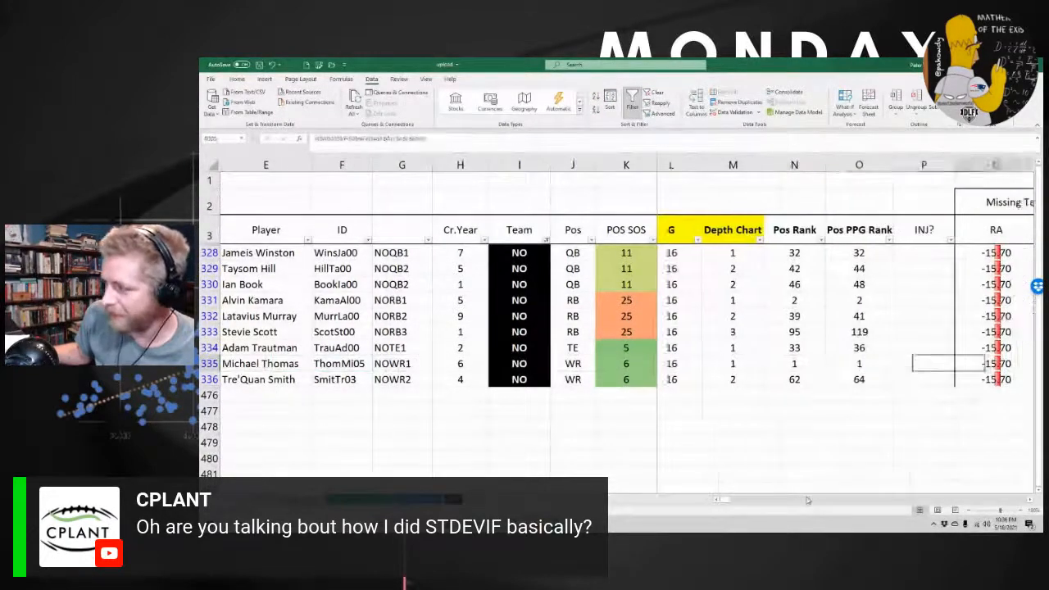
pyautogui.press('Left')
pyautogui.press('Left')
pyautogui.press('Left')
pyautogui.press('Left')
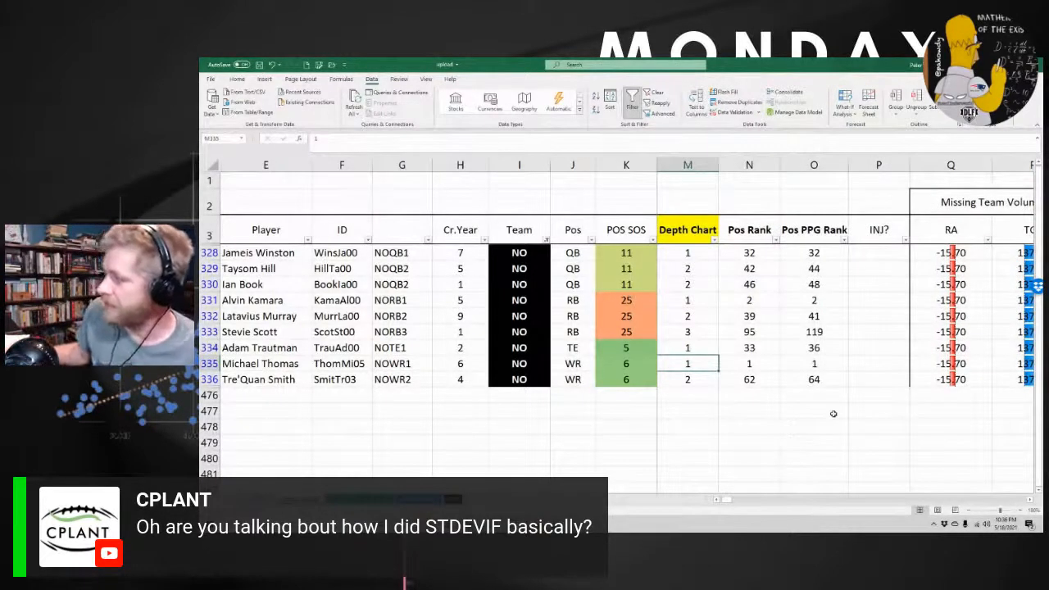
# Review Michael Thomas's season-long fantasy scoring and inspect the PPG PPR formula in V335
pyautogui.press('Right')
pyautogui.press('Right')
pyautogui.press('Right')
pyautogui.press('Right')
pyautogui.press('Right')
pyautogui.press('Right')
pyautogui.press('Right')
pyautogui.press('Right')
pyautogui.press('Right')
pyautogui.press('Right')
pyautogui.press('Right')
pyautogui.press('Right')
pyautogui.press('Right')
pyautogui.press('Right')
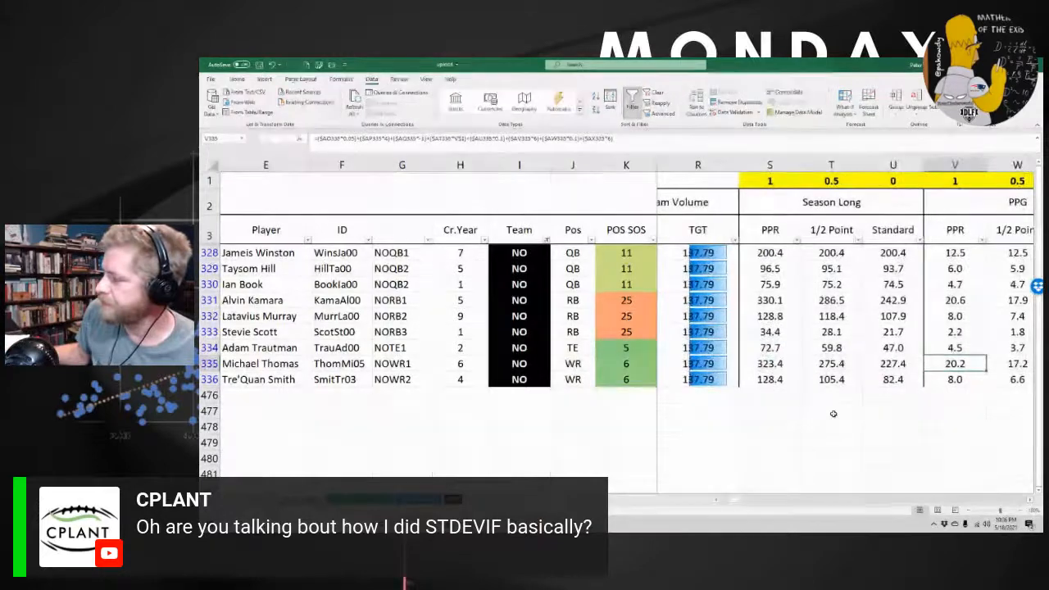
# Go across row 335 through the season and per-game stat projections to the ruTDs formula in AX335
pyautogui.press('Right')
pyautogui.press('Right')
pyautogui.press('Right')
pyautogui.press('Right')
pyautogui.press('Right')
pyautogui.press('Right')
pyautogui.press('Right')
pyautogui.press('Right')
pyautogui.press('Right')
pyautogui.press('Right')
pyautogui.press('Right')
pyautogui.press('Right')
pyautogui.press('Right')
pyautogui.press('Right')
pyautogui.press('Right')
pyautogui.press('Right')
pyautogui.press('Right')
pyautogui.press('Right')
pyautogui.press('Right')
pyautogui.press('Right')
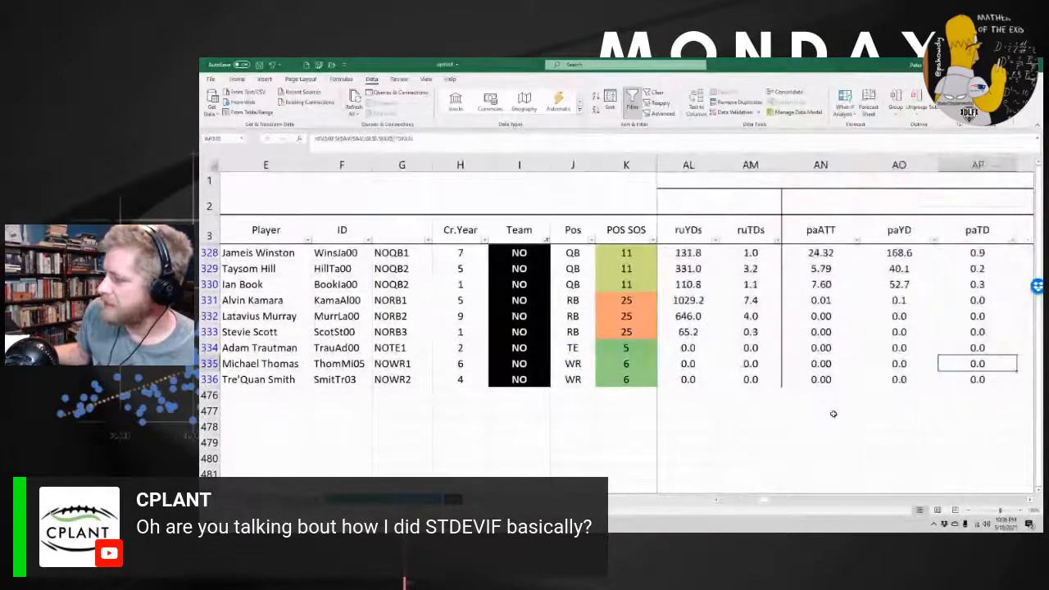
pyautogui.press('Right')
pyautogui.press('Right')
pyautogui.press('Right')
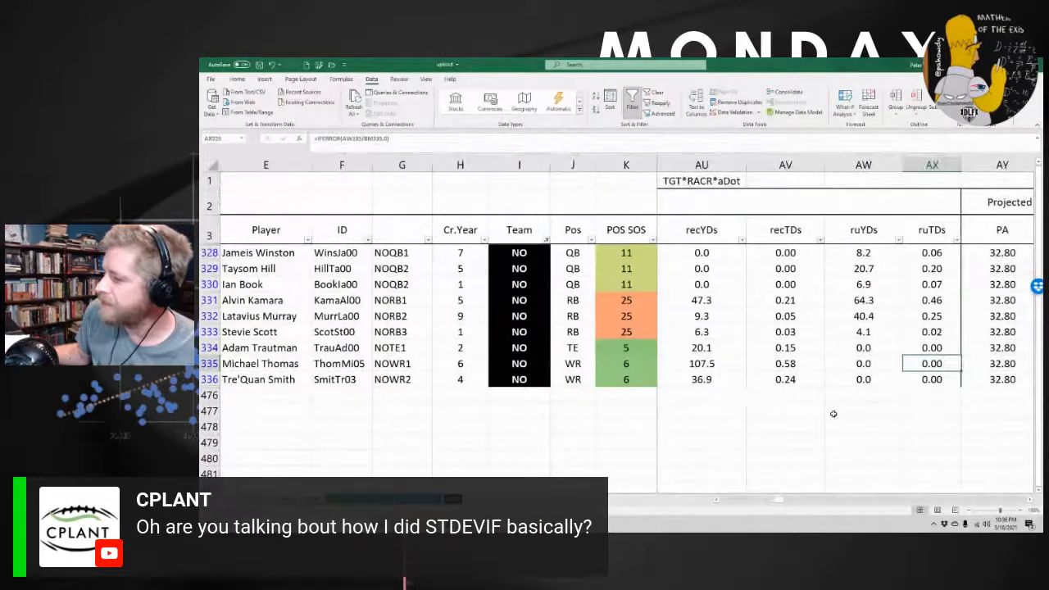
# Recheck the per-game recYDs formula in AU335 and trace the season rec and recTDs formulas in AI335 and AK335
pyautogui.press('Left')
pyautogui.press('Left')
pyautogui.press('Left')
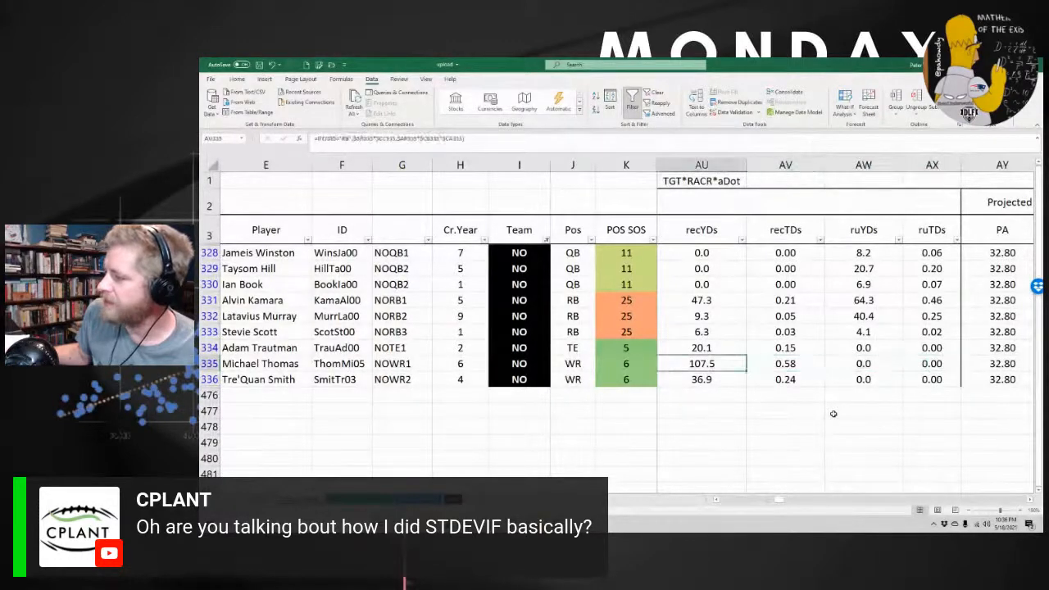
pyautogui.press('Left')
pyautogui.press('Left')
pyautogui.press('Left')
pyautogui.press('Left')
pyautogui.press('Left')
pyautogui.press('Left')
pyautogui.press('Left')
pyautogui.press('Left')
pyautogui.press('Left')
pyautogui.press('Left')
pyautogui.press('Left')
pyautogui.press('Left')
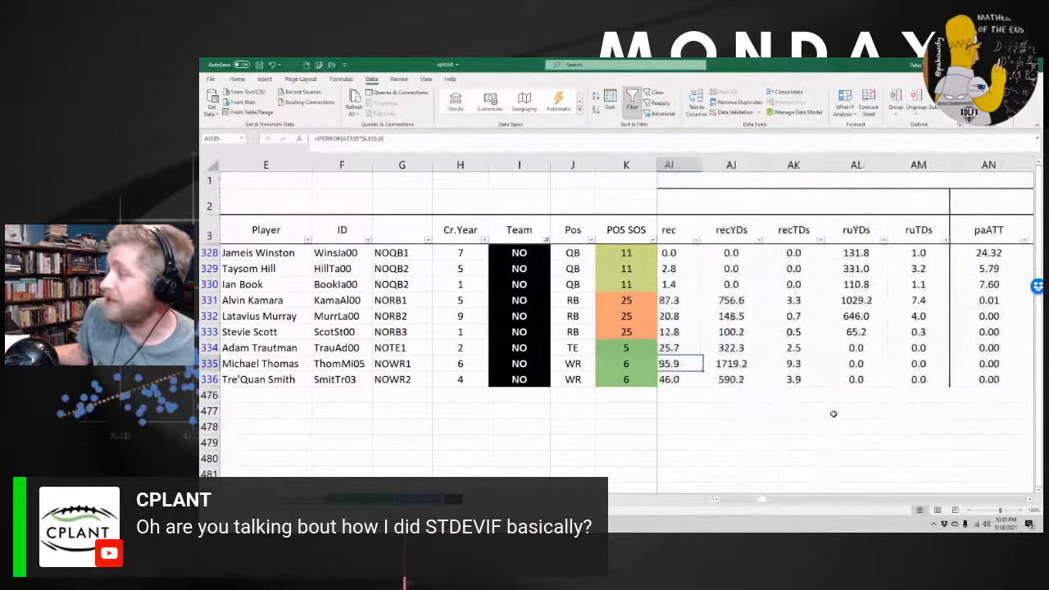
pyautogui.press('Right')
pyautogui.press('Right')
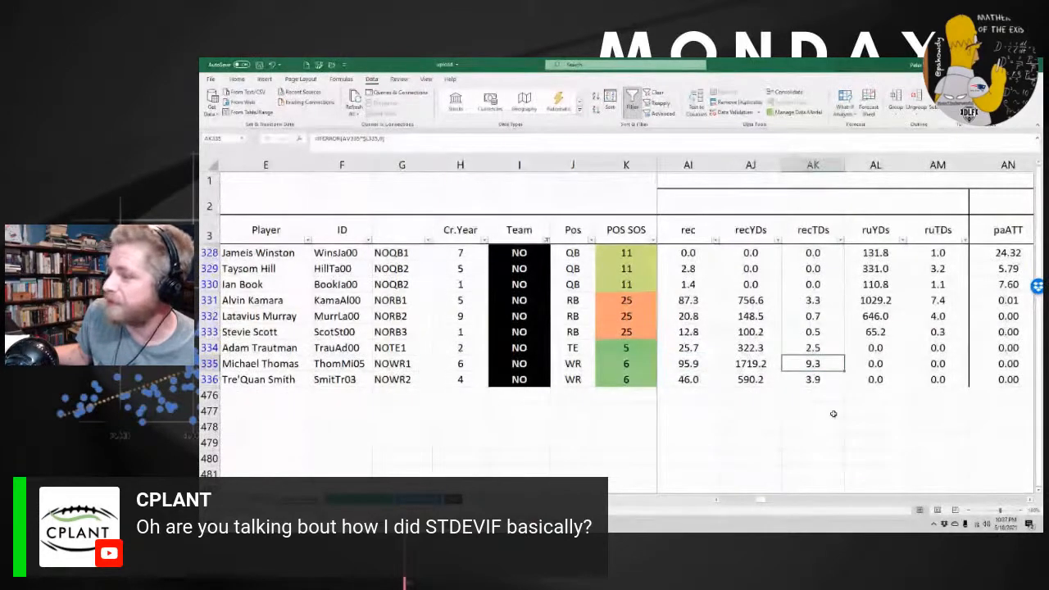
# Return along row 335 to Michael Thomas's name in the Player column
pyautogui.press('Left')
pyautogui.press('Left')
pyautogui.press('Left')
pyautogui.press('Left')
pyautogui.press('Left')
pyautogui.press('Left')
pyautogui.press('Left')
pyautogui.press('Left')
pyautogui.press('Left')
pyautogui.press('Left')
pyautogui.press('Left')
pyautogui.press('Left')
pyautogui.press('Left')
pyautogui.press('Left')
pyautogui.press('Left')
pyautogui.press('Left')
pyautogui.press('Left')
pyautogui.press('Left')
pyautogui.press('Left')
pyautogui.press('Left')
pyautogui.press('Left')
pyautogui.press('Left')
pyautogui.press('Left')
pyautogui.press('Left')
pyautogui.press('Left')
pyautogui.press('Left')
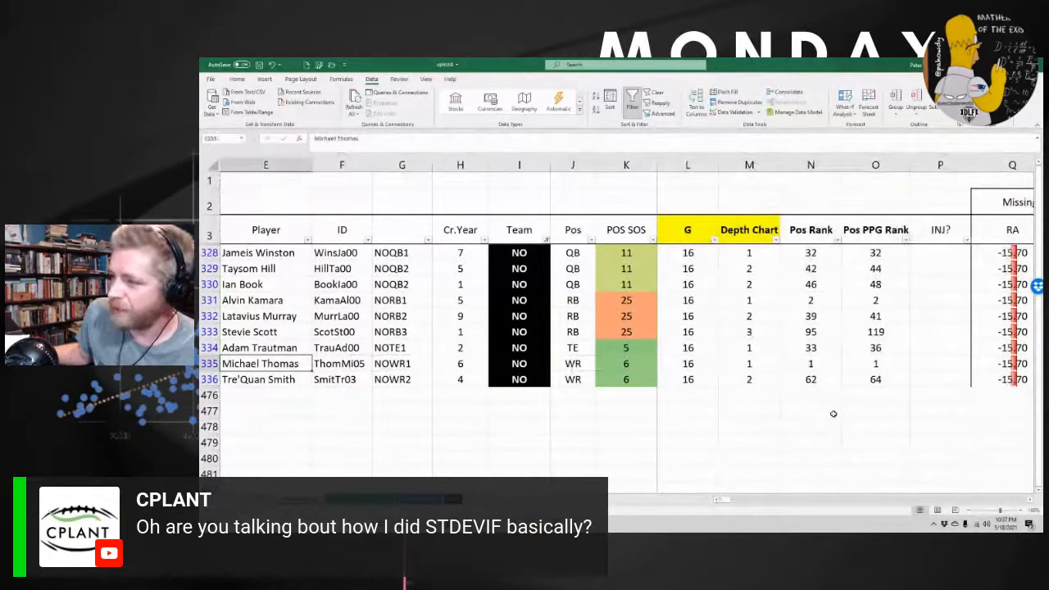
# Set Taysom Hill's games played to 10 in the G column, ending on his Depth Chart cell
pyautogui.press('Up')
pyautogui.press('Up')
pyautogui.press('Up')
pyautogui.press('Up')
pyautogui.press('Up')
pyautogui.press('Up')
pyautogui.press('Up')
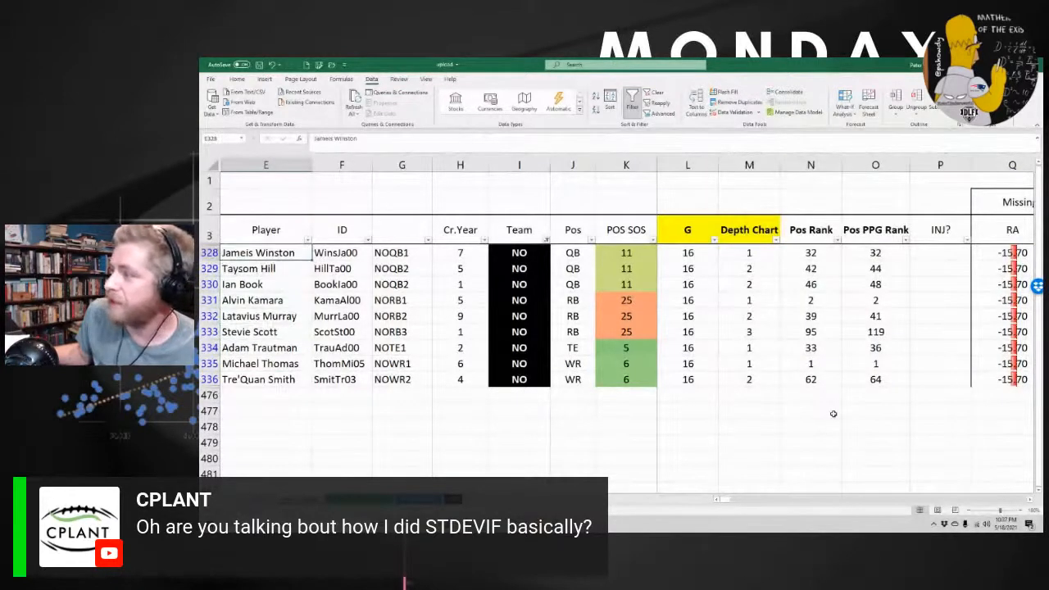
pyautogui.press('Right')
pyautogui.press('Right')
pyautogui.press('Right')
pyautogui.press('Right')
pyautogui.press('Right')
pyautogui.press('Right')
pyautogui.press('Right')
pyautogui.press('Right')
pyautogui.press('Left')
pyautogui.press('Down')
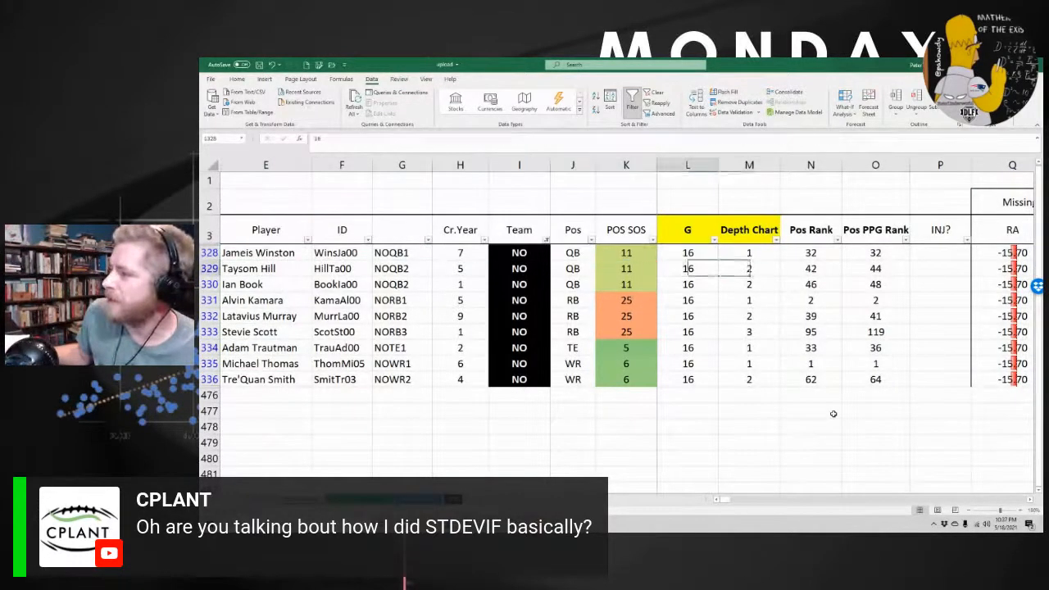
pyautogui.write('10')
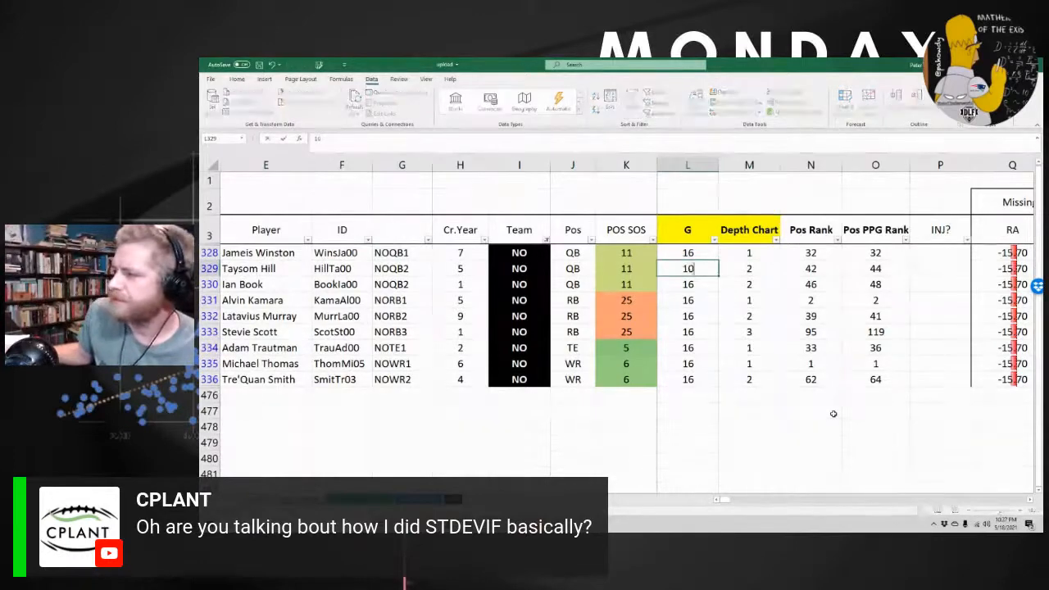
pyautogui.press('Return')
pyautogui.press('Up')
pyautogui.press('Right')
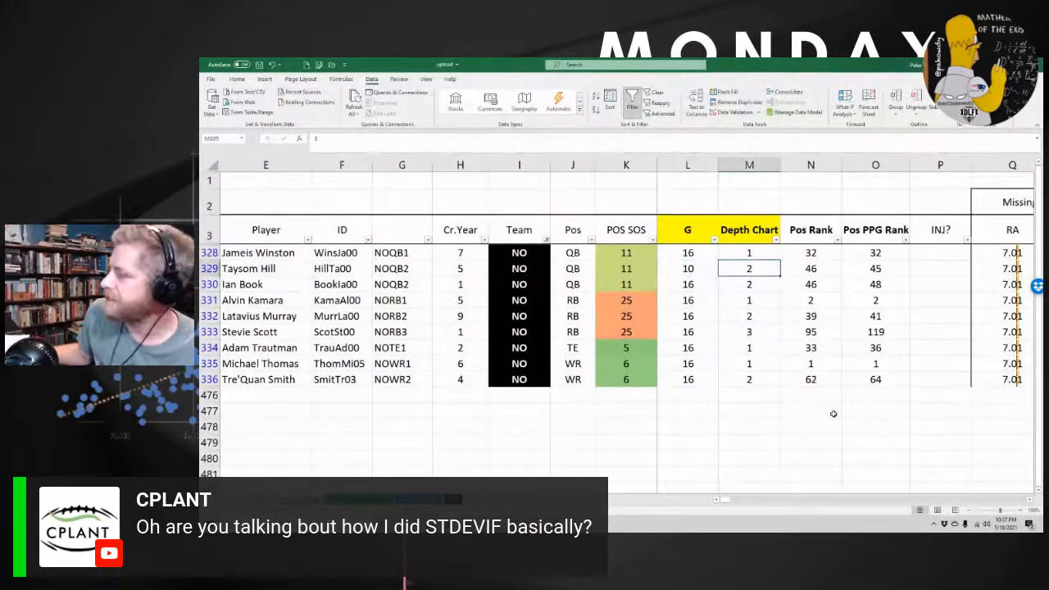
# Review Taysom Hill's season-long point projections across row 329, then check the G column down to Stevie Scott's row
pyautogui.press('Right')
pyautogui.press('Right')
pyautogui.press('Right')
pyautogui.press('Right')
pyautogui.press('Right')
pyautogui.press('Right')
pyautogui.press('Right')
pyautogui.press('Right')
pyautogui.press('Right')
pyautogui.press('Left')
pyautogui.press('Left')
pyautogui.press('Left')
pyautogui.press('Left')
pyautogui.press('Left')
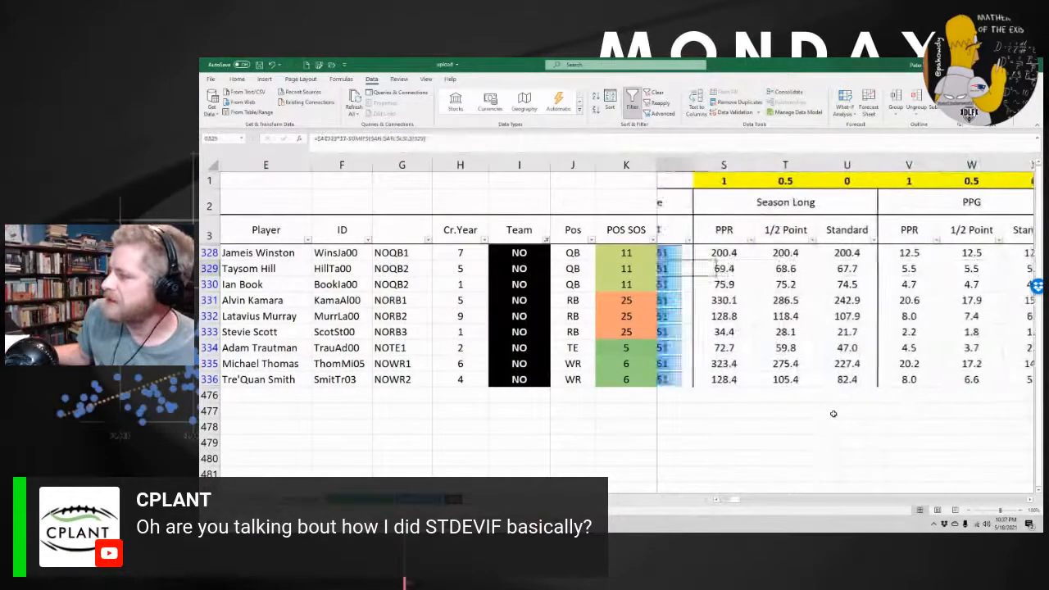
pyautogui.press('Left')
pyautogui.press('Left')
pyautogui.press('Left')
pyautogui.press('Left')
pyautogui.press('Left')
pyautogui.press('Left')
pyautogui.press('Left')
pyautogui.press('Left')
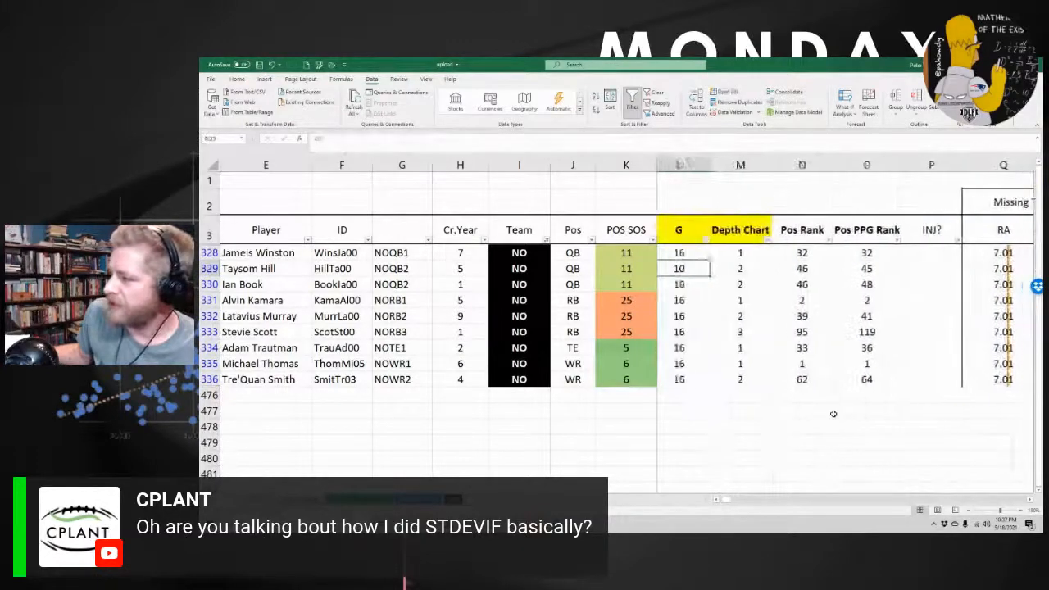
pyautogui.press('Right')
pyautogui.press('Right')
pyautogui.press('Right')
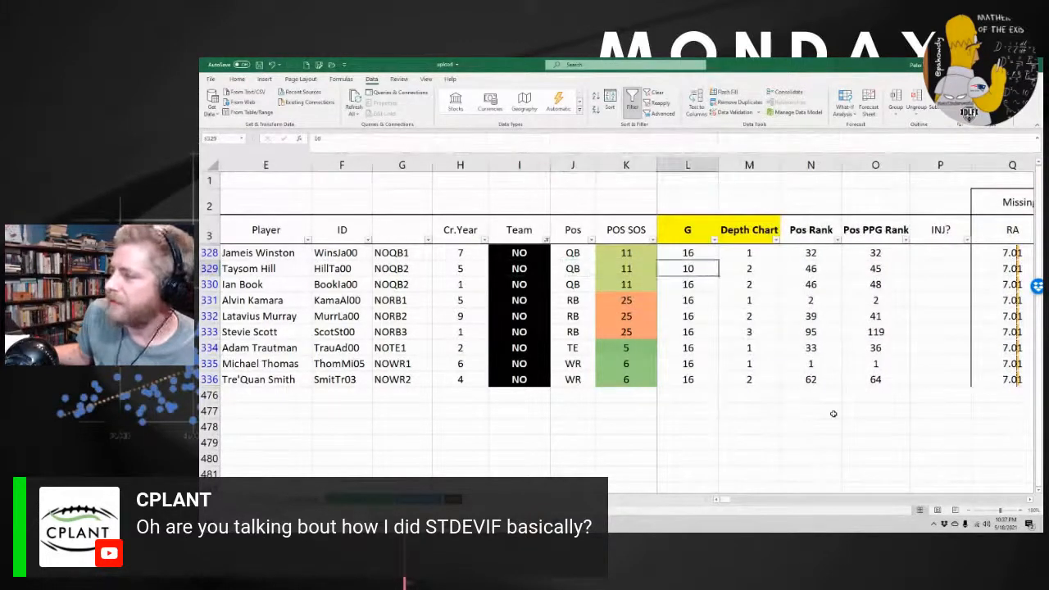
pyautogui.press('Down')
pyautogui.press('Down')
pyautogui.press('Down')
pyautogui.press('Down')
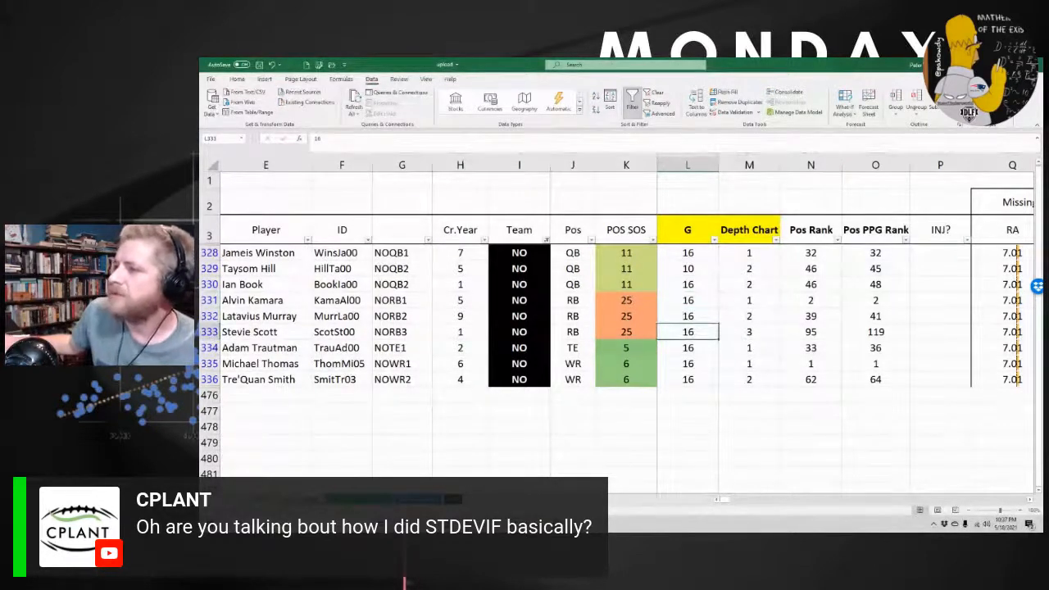
# Switch to the player rankings sheet and survey its header row from Player through Historic AVG, returning to Team
pyautogui.hotkey('ctrl', 'pagedown')
pyautogui.click(399, 252)
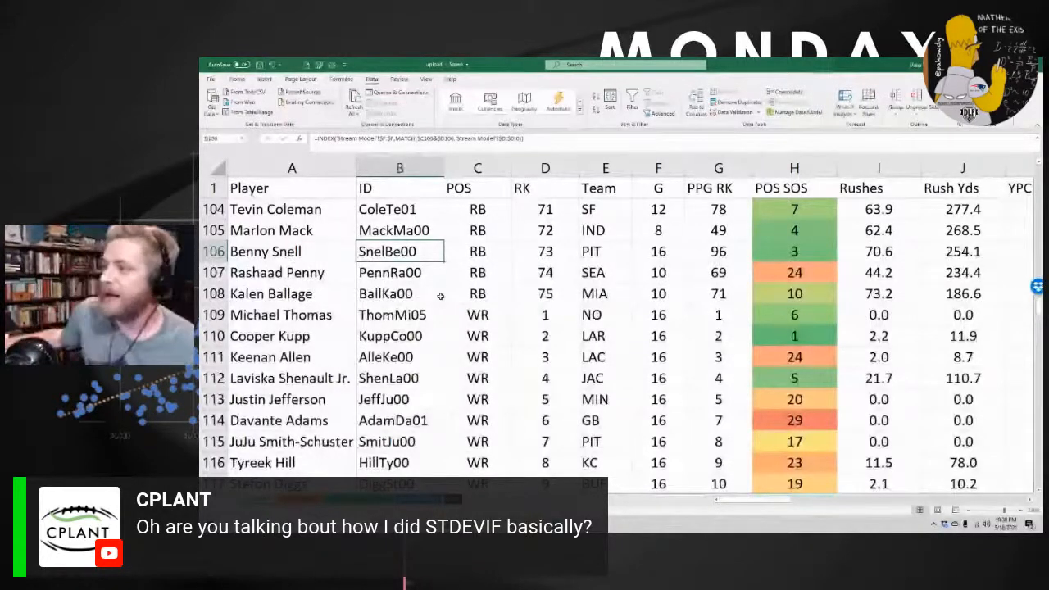
pyautogui.click(244, 190)
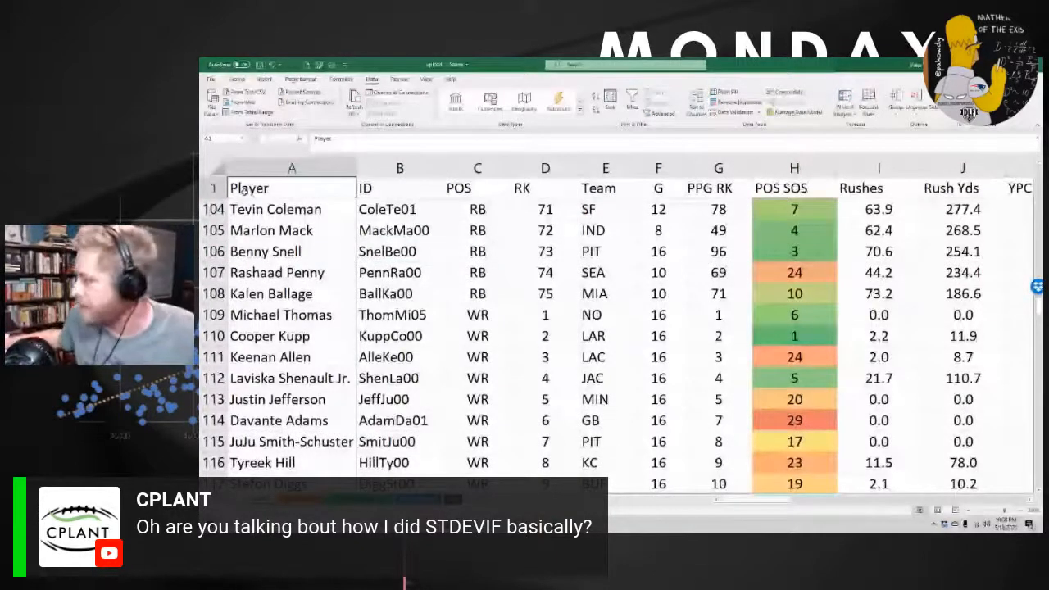
pyautogui.hotkey('ctrl', 'Right')
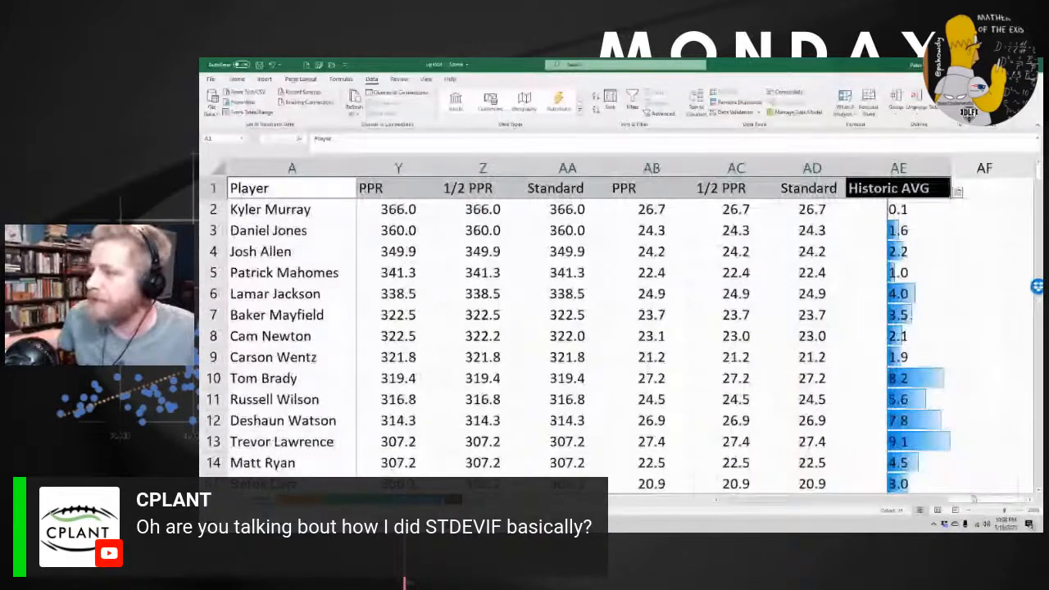
pyautogui.hotkey('ctrl', 'Left')
pyautogui.click(326, 205)
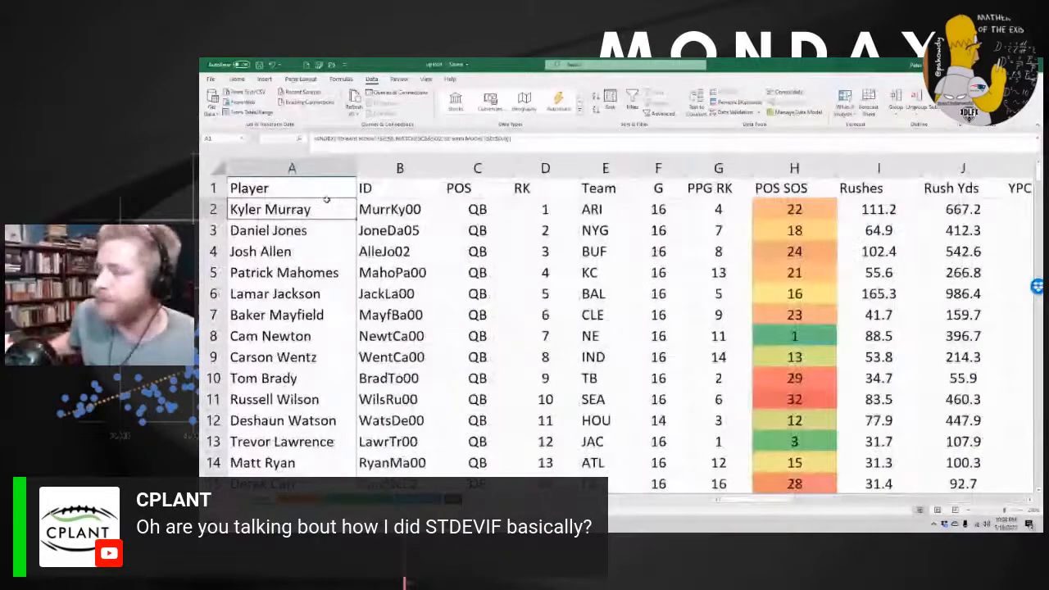
pyautogui.press('Down')
pyautogui.click(327, 190)
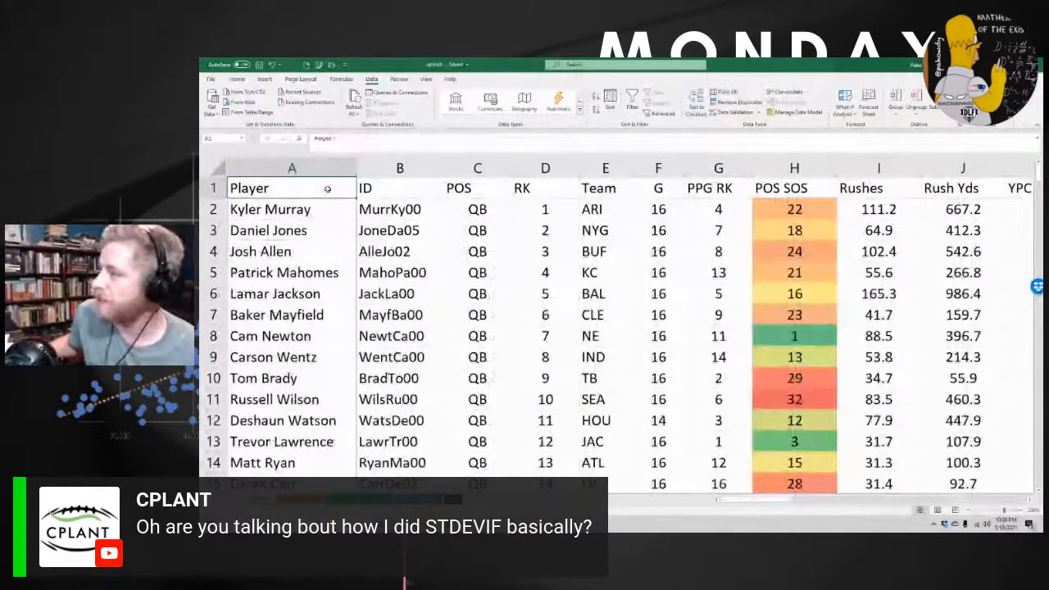
pyautogui.hotkey('ctrl', 'Right')
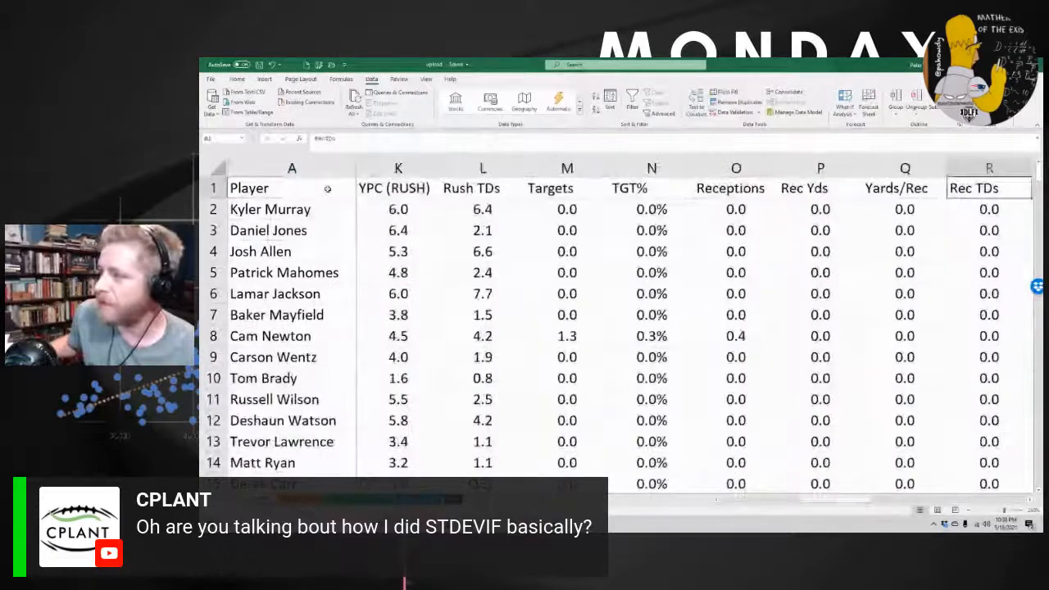
pyautogui.hotkey('ctrl', 'Right')
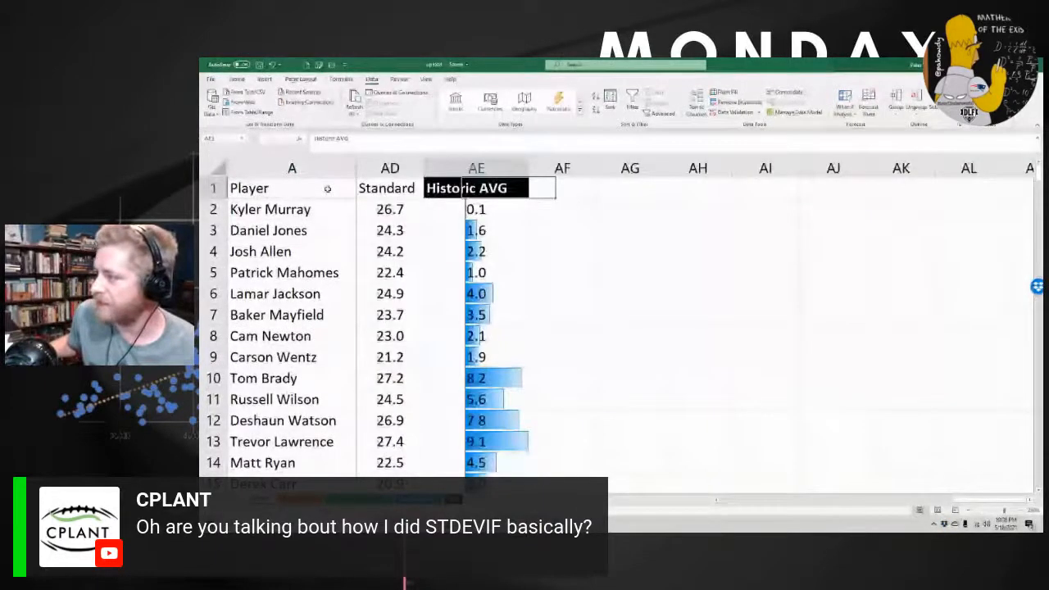
pyautogui.hotkey('ctrl', 'Left')
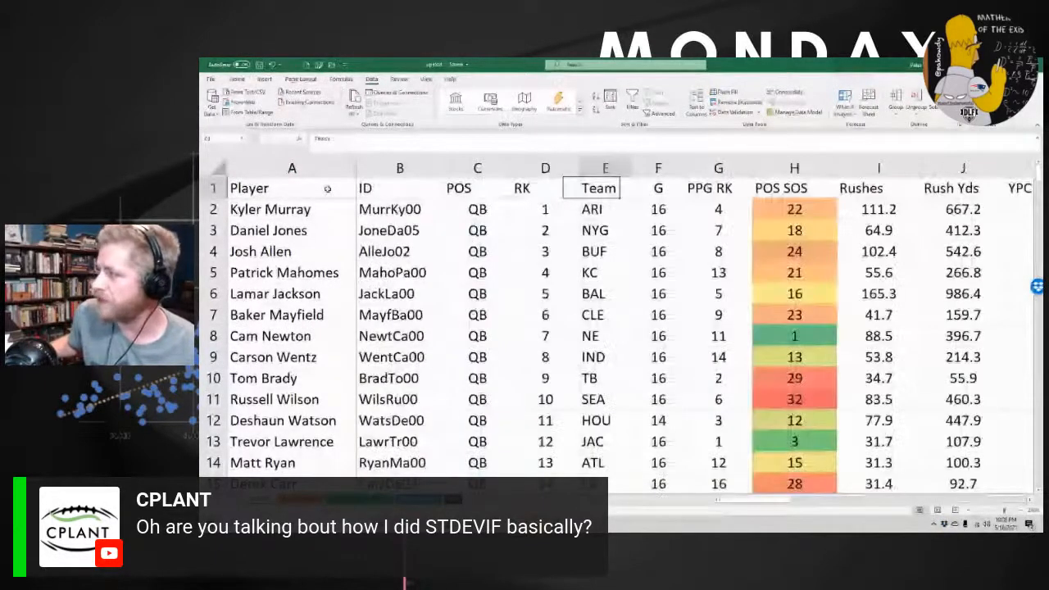
# Go through the rankings headers one at a time from Team to Passing Att, covering the rushing and receiving columns
pyautogui.press('Right')
pyautogui.press('Right')
pyautogui.press('Right')
pyautogui.press('Right')
pyautogui.press('Right')
pyautogui.press('Right')
pyautogui.press('Right')
pyautogui.press('Right')
pyautogui.press('Right')
pyautogui.press('Right')
pyautogui.press('Right')
pyautogui.press('Right')
pyautogui.press('Right')
pyautogui.press('Right')
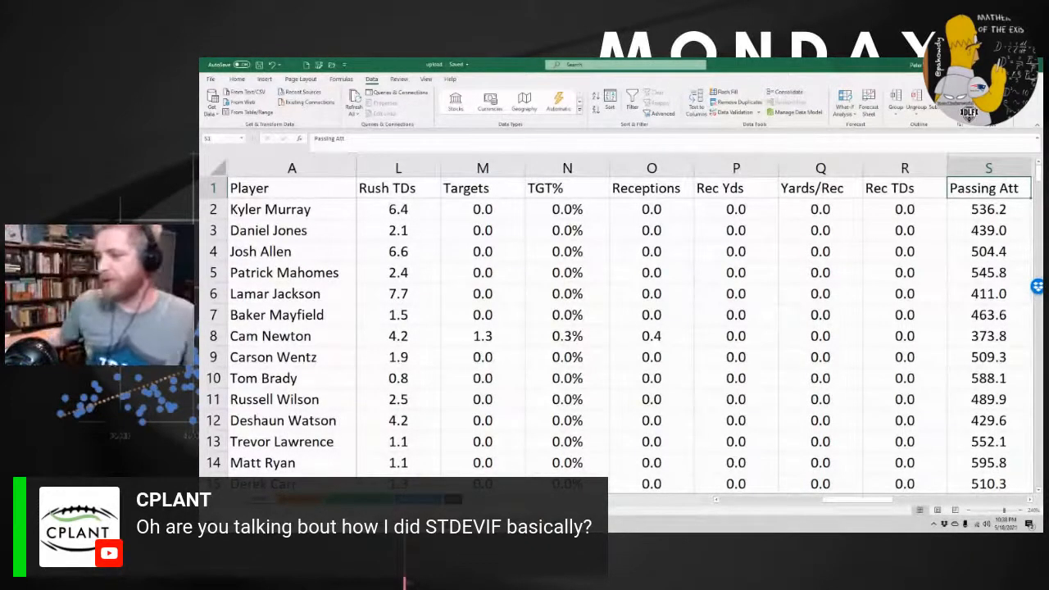
# Return to the Stream Model sheet and examine the Saints' projected passing totals and targets
pyautogui.click(301, 499)
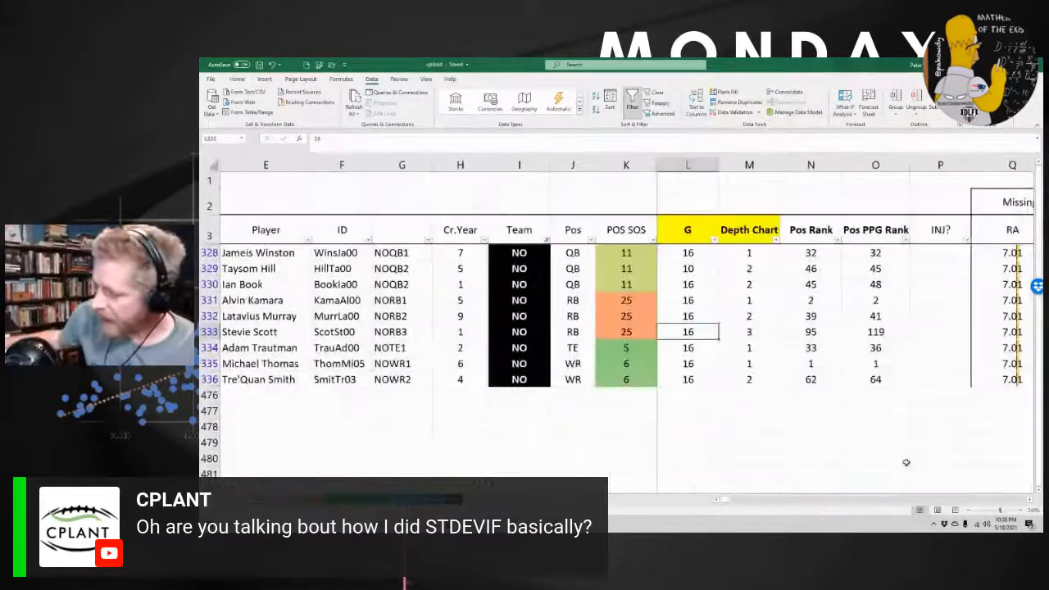
pyautogui.moveTo(729, 501); pyautogui.dragTo(735, 501)
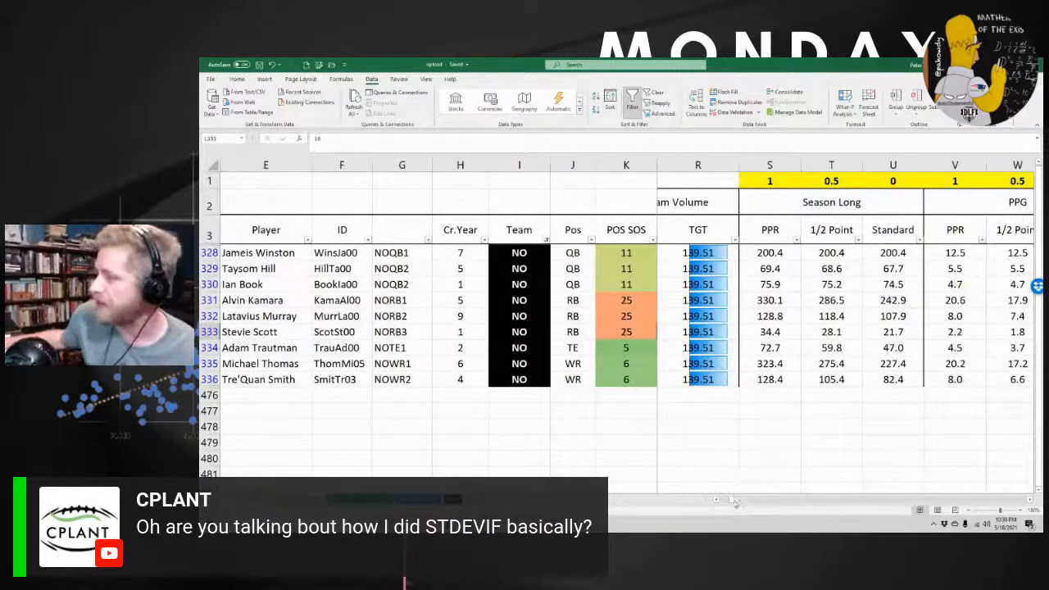
pyautogui.moveTo(735, 502); pyautogui.dragTo(750, 506)
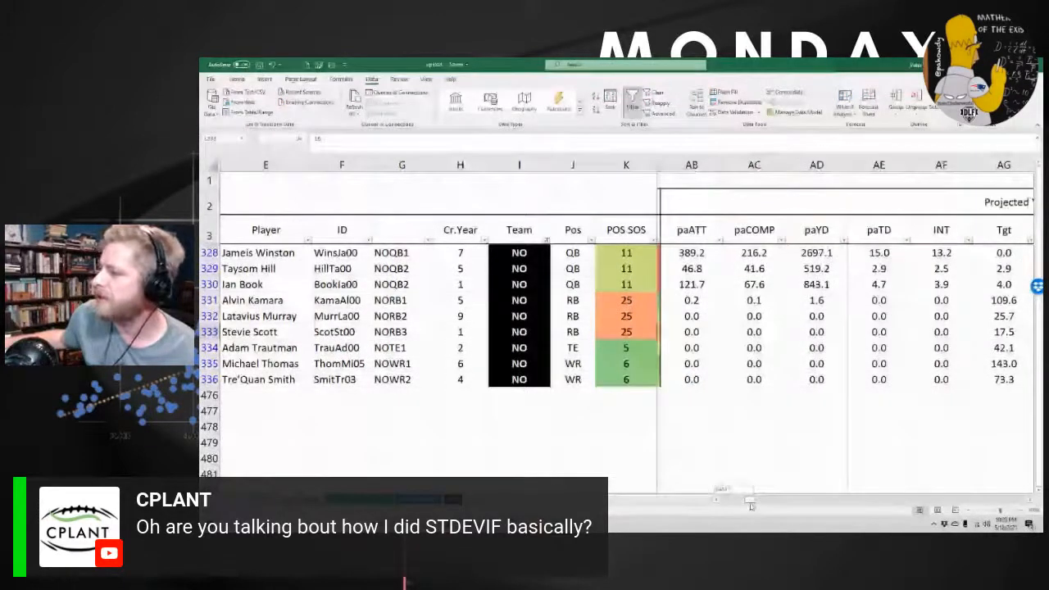
# Open the rotoviz data sheet, highlight the two COMP% aDot headers and clear the sheet's filter
pyautogui.hotkey('ctrl', 'pagedown')
pyautogui.hotkey('ctrl', 'pagedown')
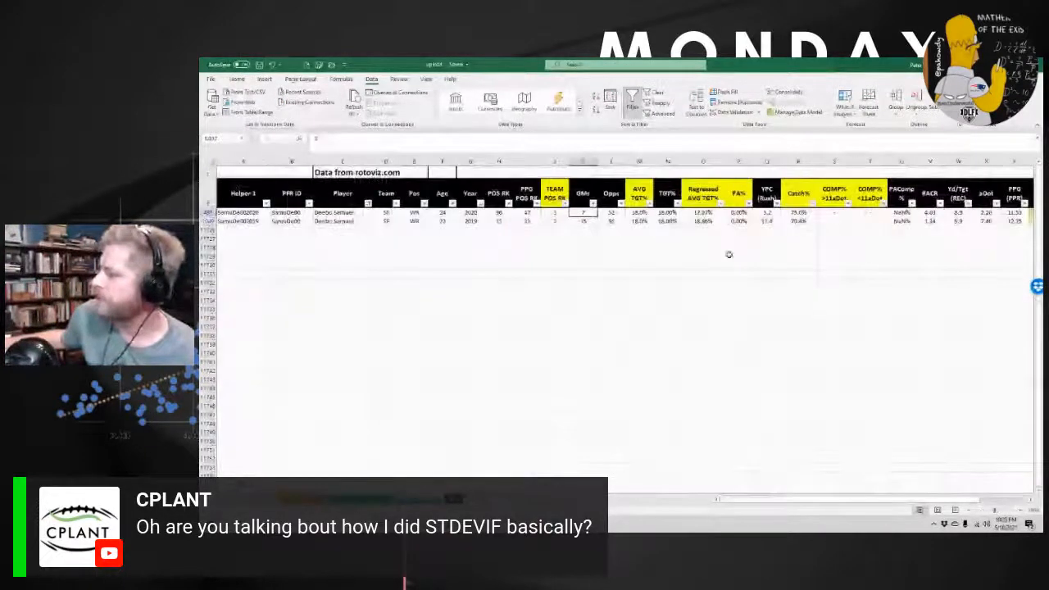
pyautogui.moveTo(820, 507); pyautogui.dragTo(840, 503)
pyautogui.moveTo(627, 197); pyautogui.dragTo(664, 208)
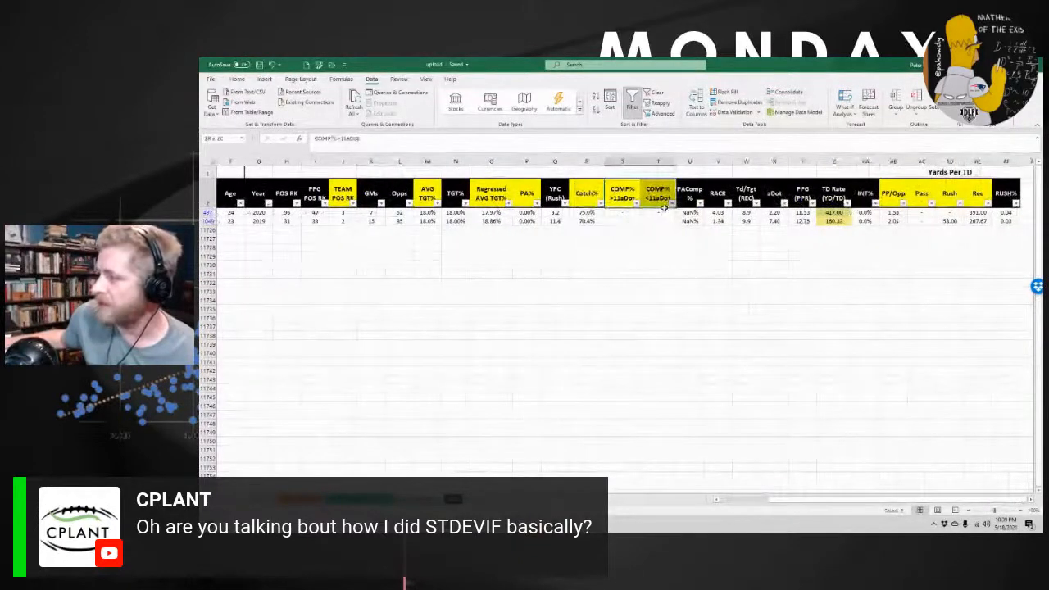
pyautogui.click(656, 94)
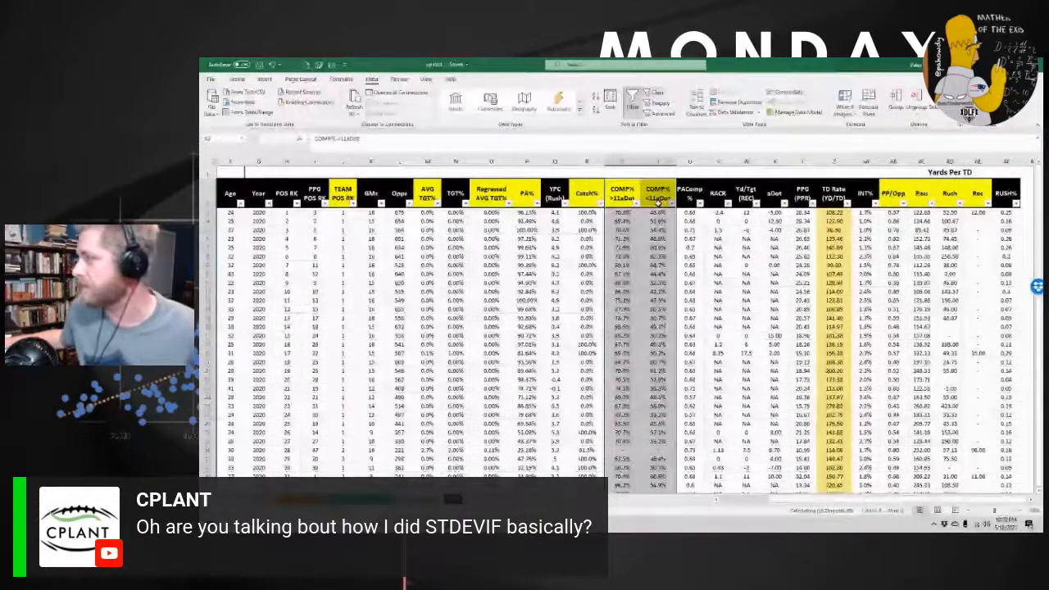
# Examine the COMP% <11aDot values and the PP/Opp column in the rotoviz data
pyautogui.moveTo(659, 203); pyautogui.dragTo(668, 225)
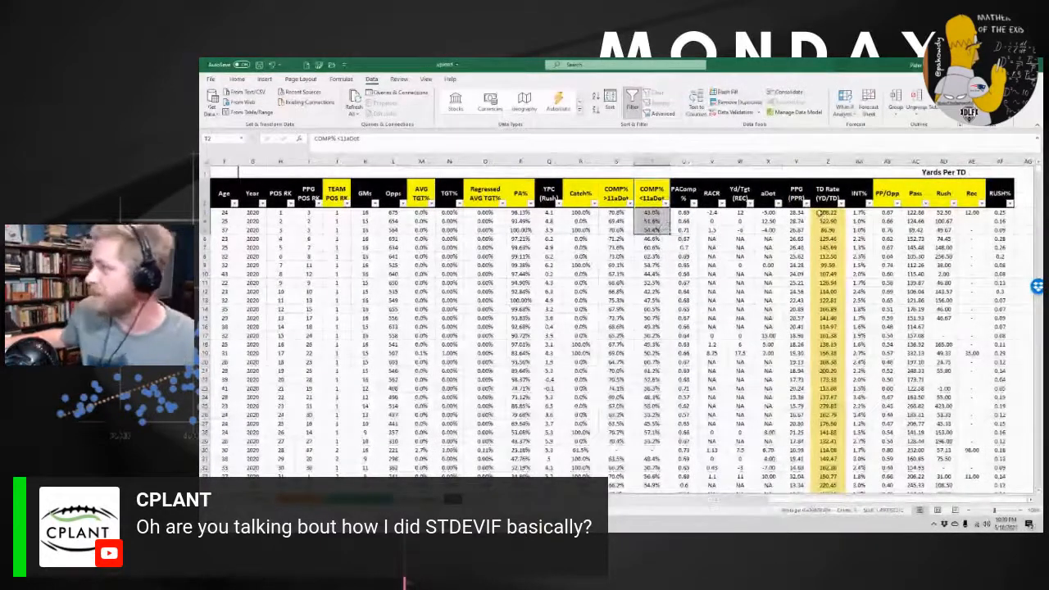
pyautogui.click(861, 161)
pyautogui.click(888, 161)
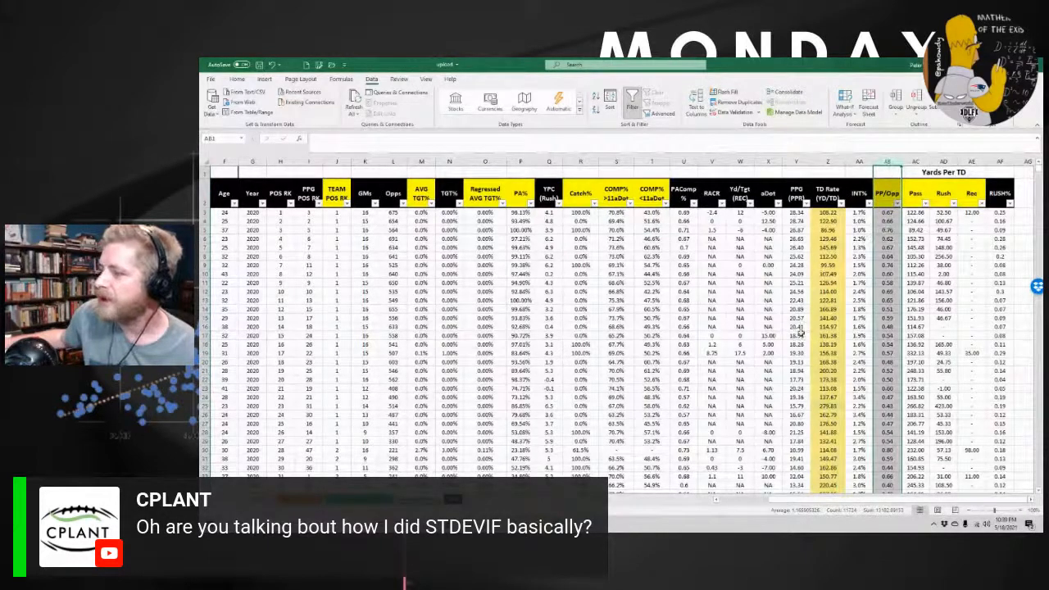
# Open the strength-of-schedule sheet and highlight its tables, including the League and Team position values
pyautogui.click(420, 499)
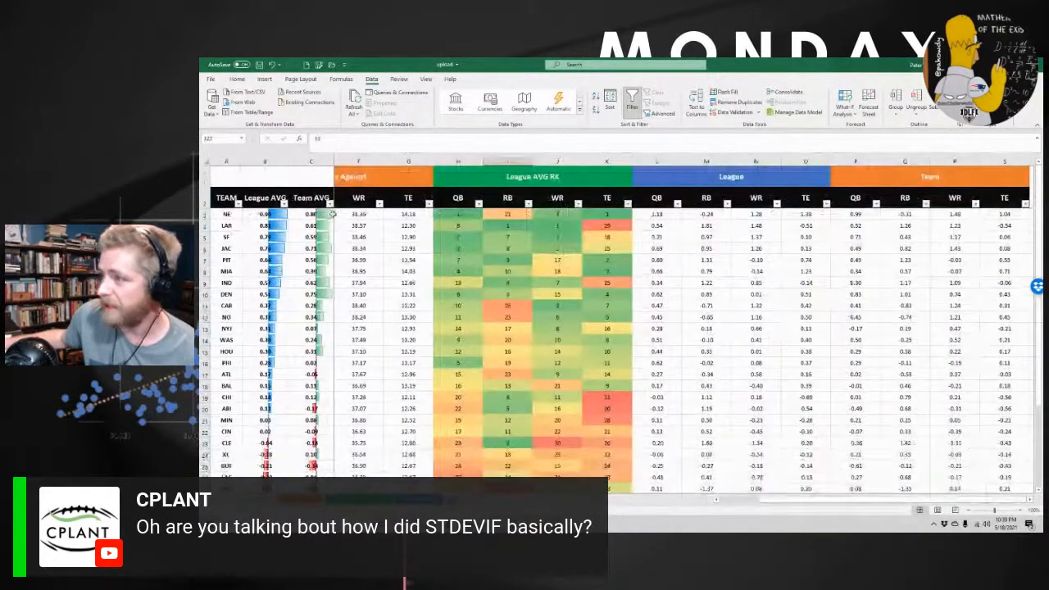
pyautogui.moveTo(225, 177); pyautogui.dragTo(910, 351)
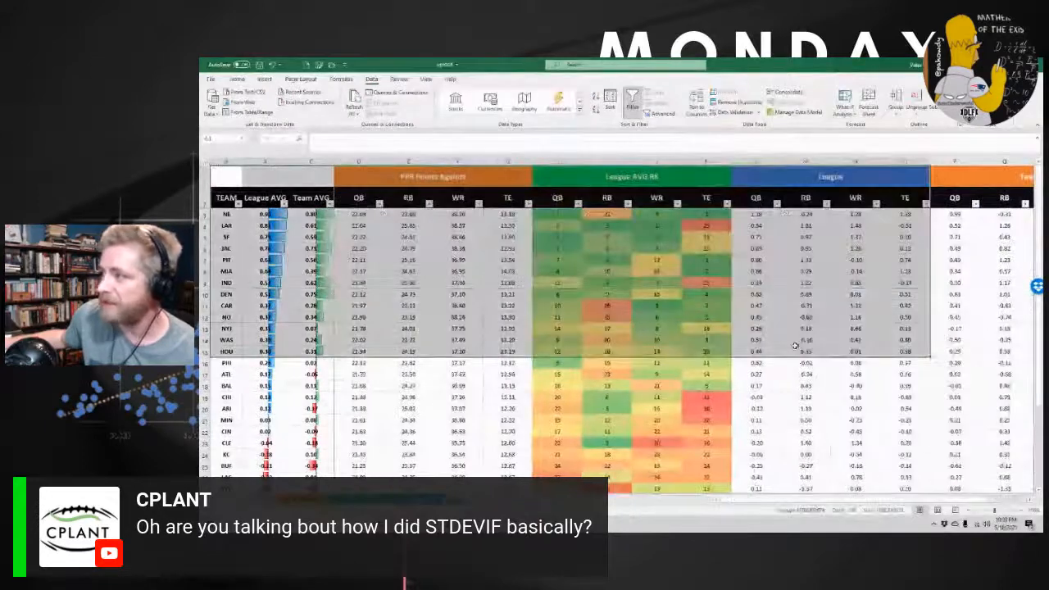
pyautogui.moveTo(756, 214); pyautogui.dragTo(906, 283)
pyautogui.moveTo(956, 214); pyautogui.dragTo(984, 247)
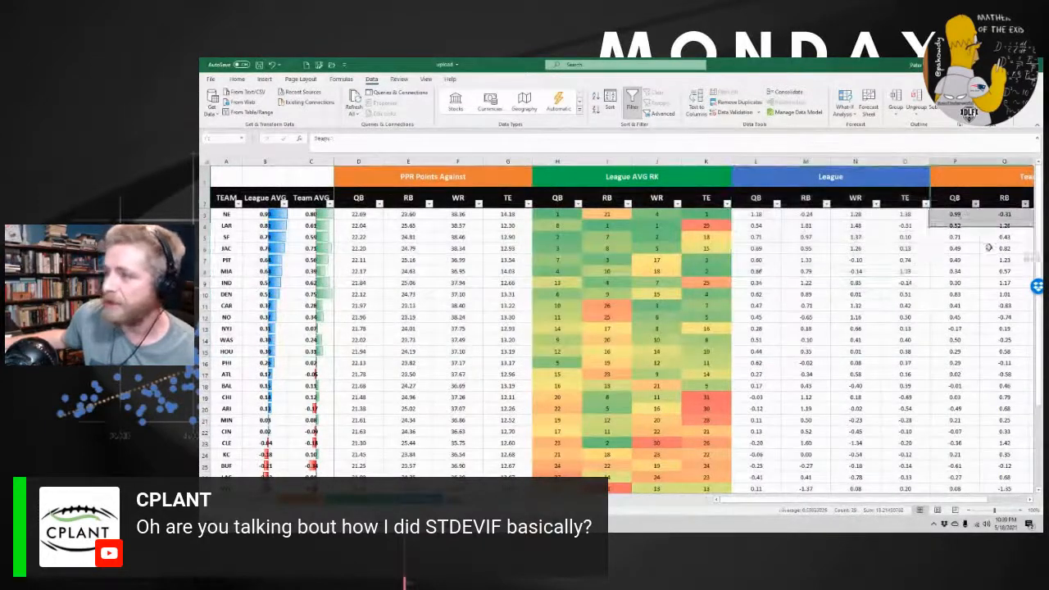
# Back on the Stream Model sheet, highlight the Saints' POS SOS values and autofit the width of the Pos column
pyautogui.hotkey('ctrl', 'pageup')
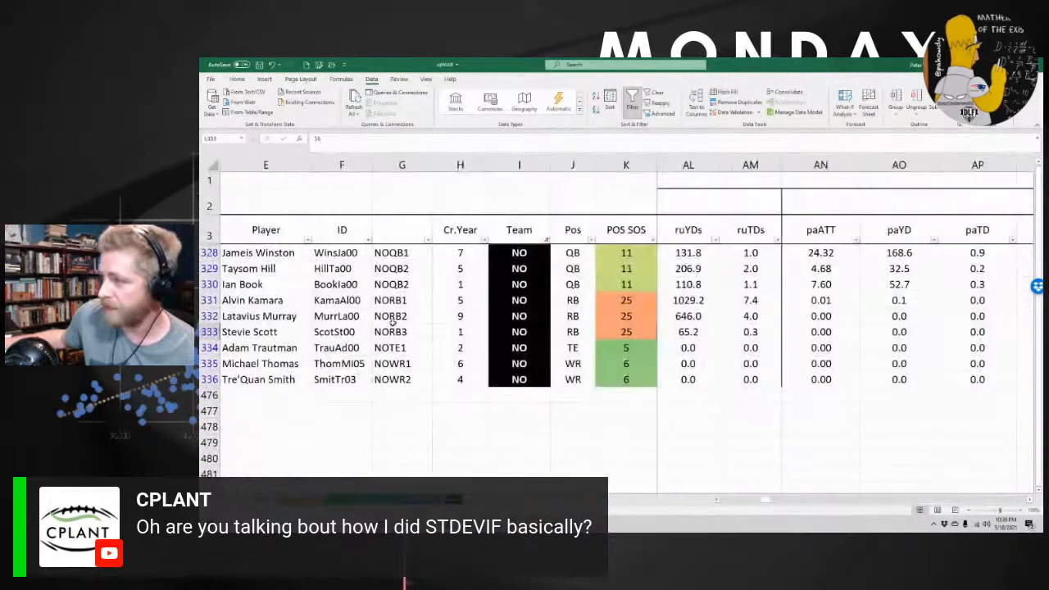
pyautogui.moveTo(639, 251); pyautogui.dragTo(635, 383)
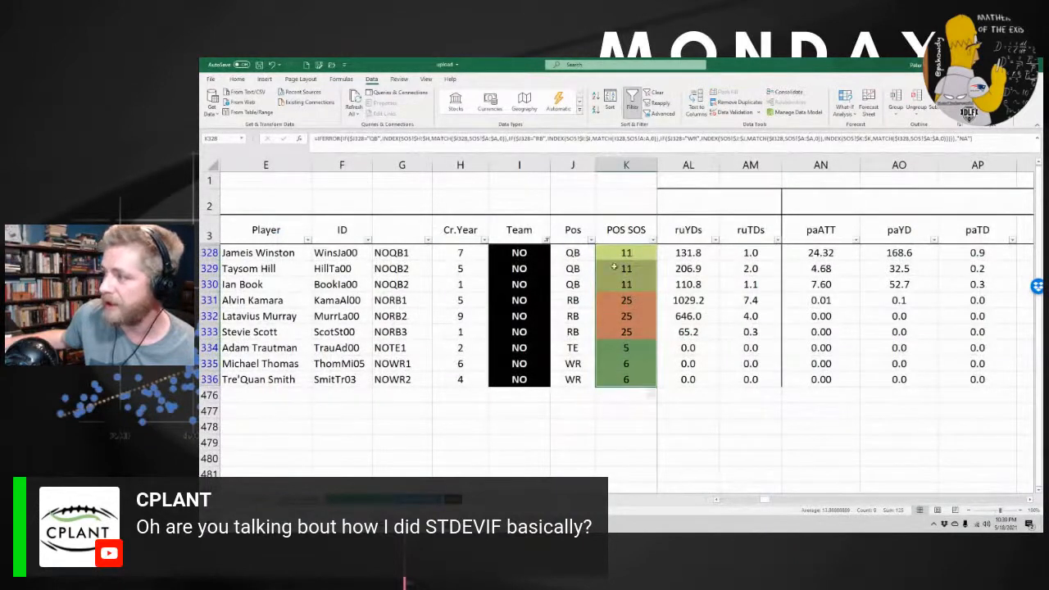
pyautogui.click(573, 165)
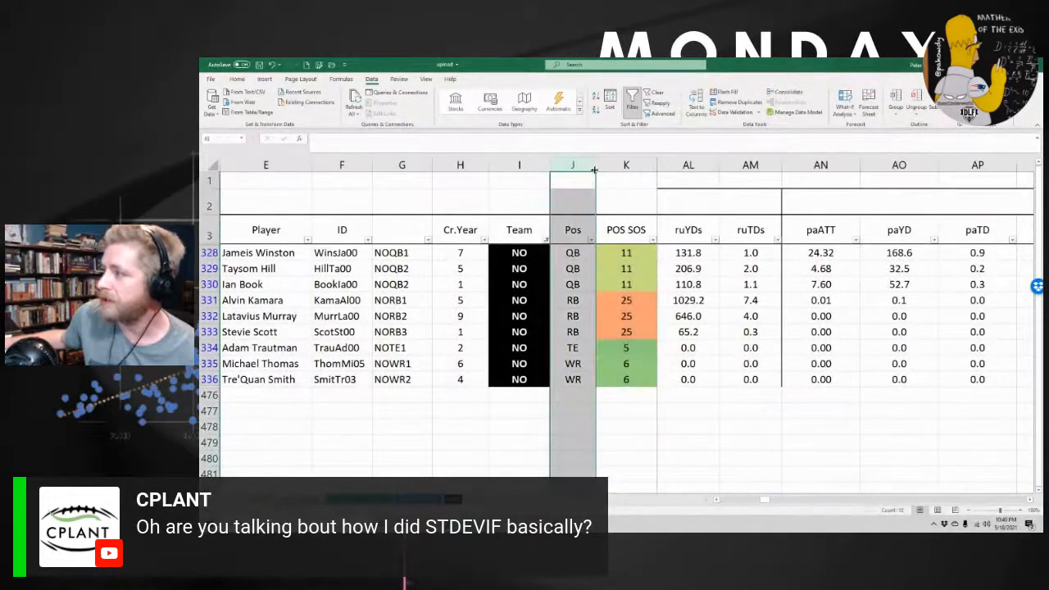
pyautogui.doubleClick(596, 165)
# Compare the Saints' POS SOS ranks by position for quarterbacks, running backs, tight end and receivers, ending on Alvin Kamara's
pyautogui.moveTo(619, 300); pyautogui.dragTo(623, 334)
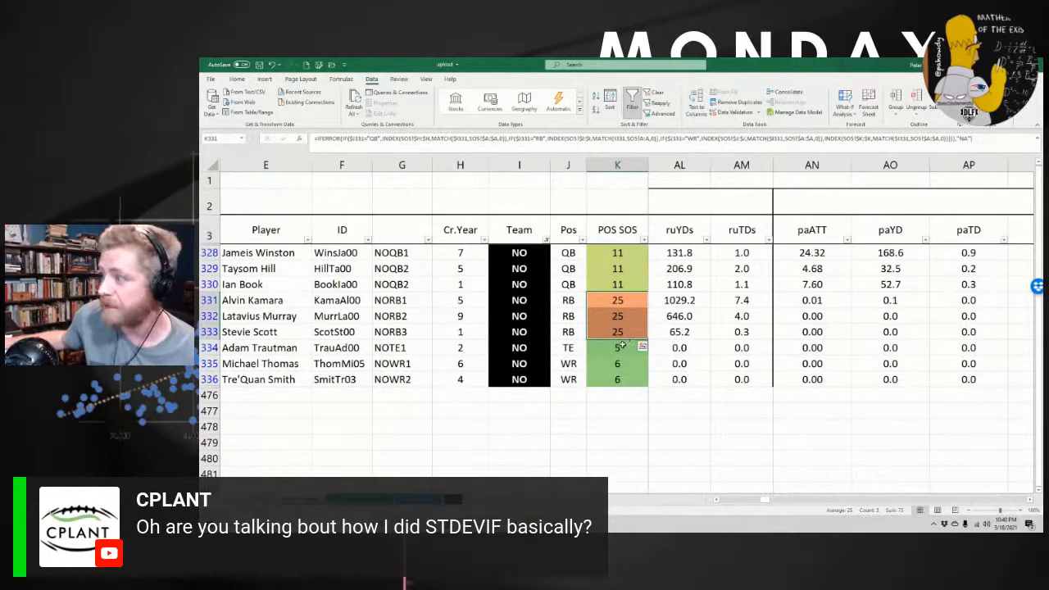
pyautogui.moveTo(621, 346); pyautogui.dragTo(621, 379)
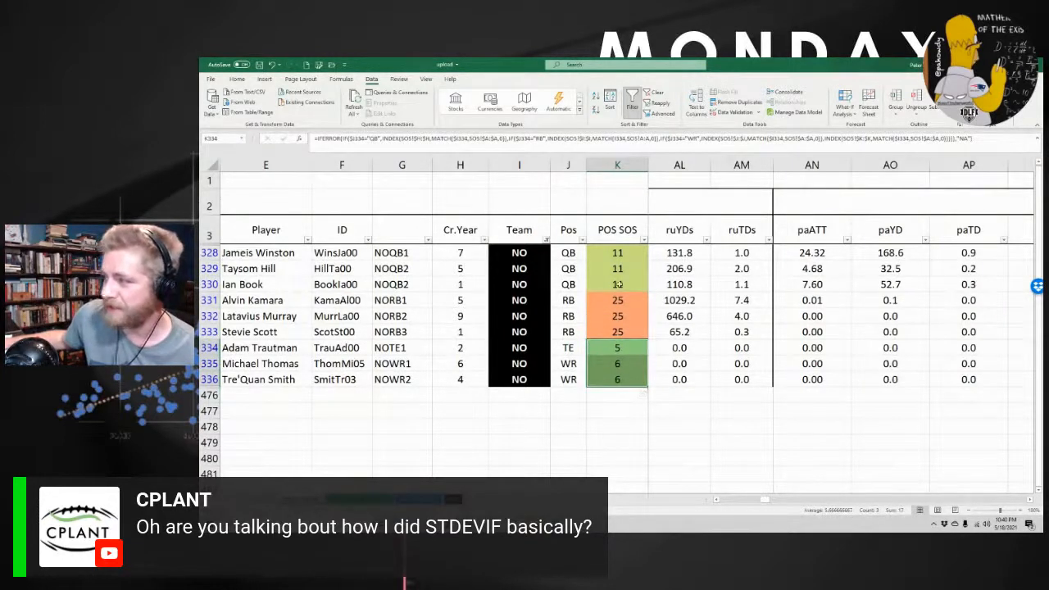
pyautogui.moveTo(620, 254); pyautogui.dragTo(623, 331)
pyautogui.click(621, 305)
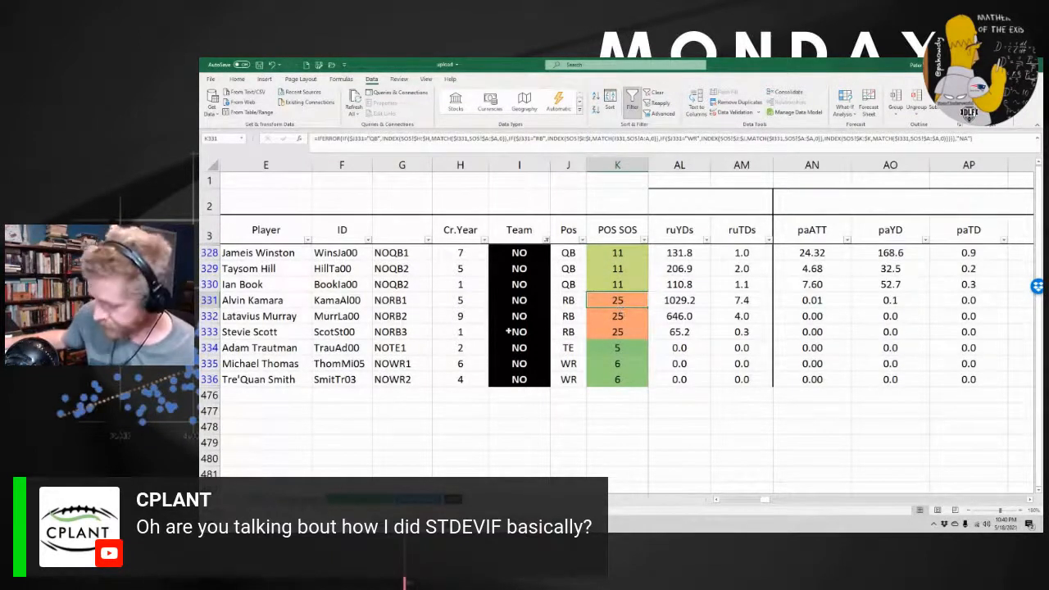
# Inspect the Volume Overrides section and select Alvin Kamara's Catch% override cell
pyautogui.moveTo(774, 500); pyautogui.dragTo(797, 505)
pyautogui.moveTo(727, 204); pyautogui.dragTo(719, 329)
pyautogui.click(710, 304)
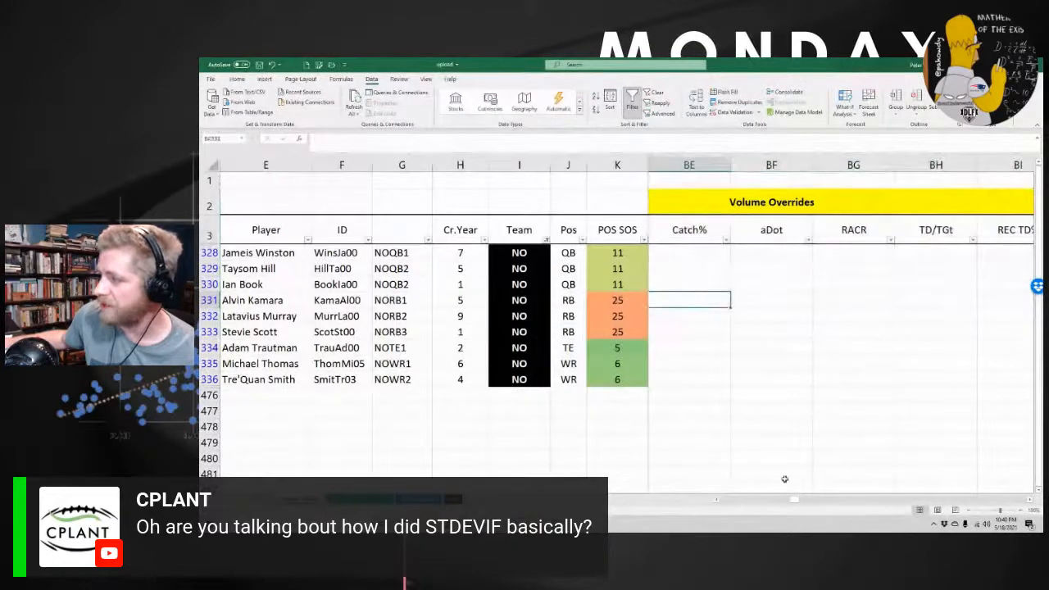
# Clear the Saints filter to show every team's players and save the workbook
pyautogui.moveTo(793, 505); pyautogui.dragTo(721, 499)
pyautogui.click(417, 255)
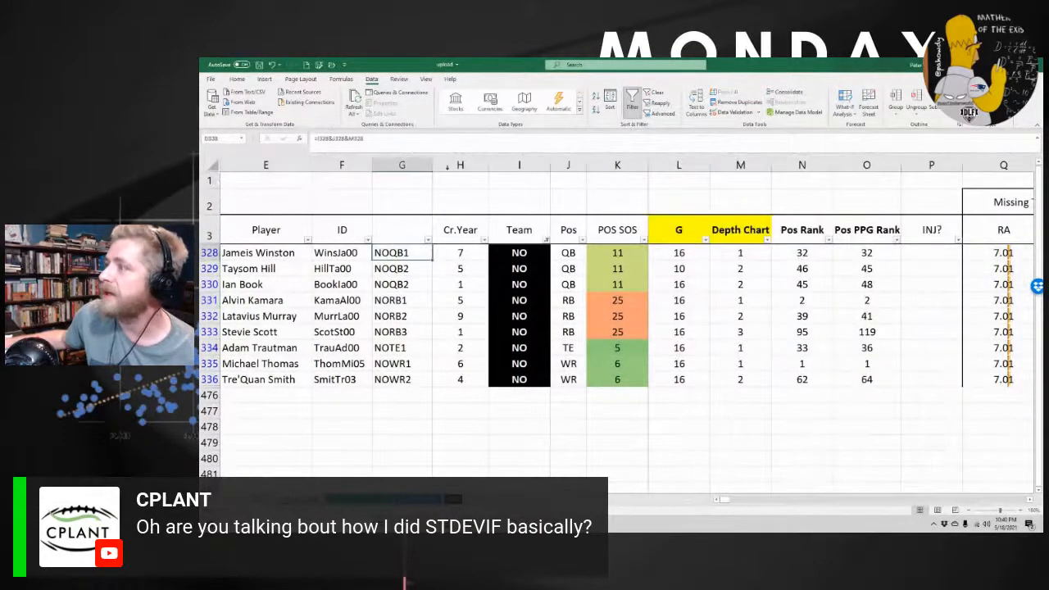
pyautogui.click(656, 92)
pyautogui.click(353, 228)
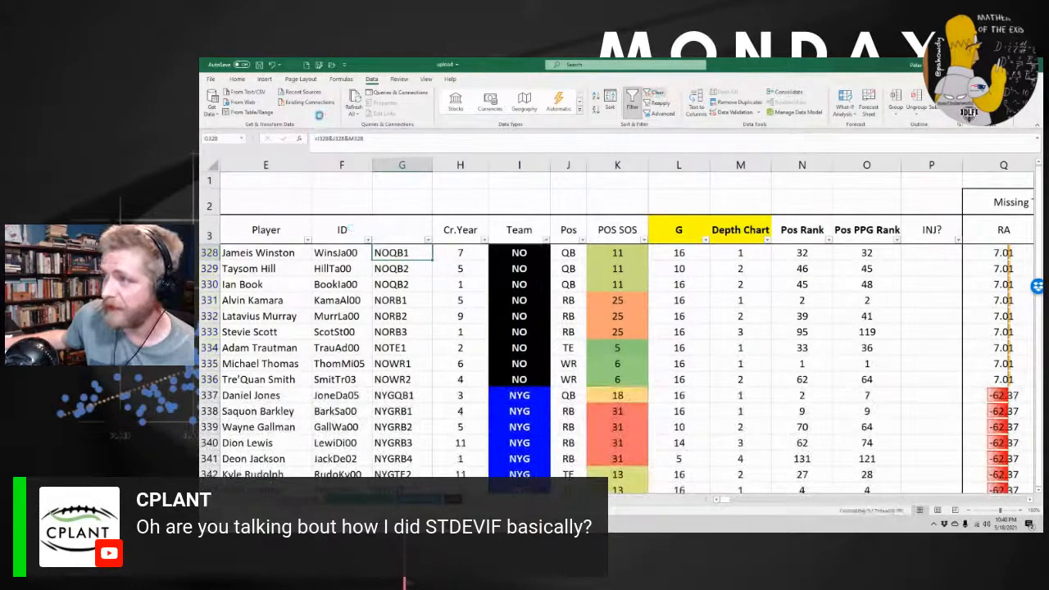
pyautogui.click(259, 64)
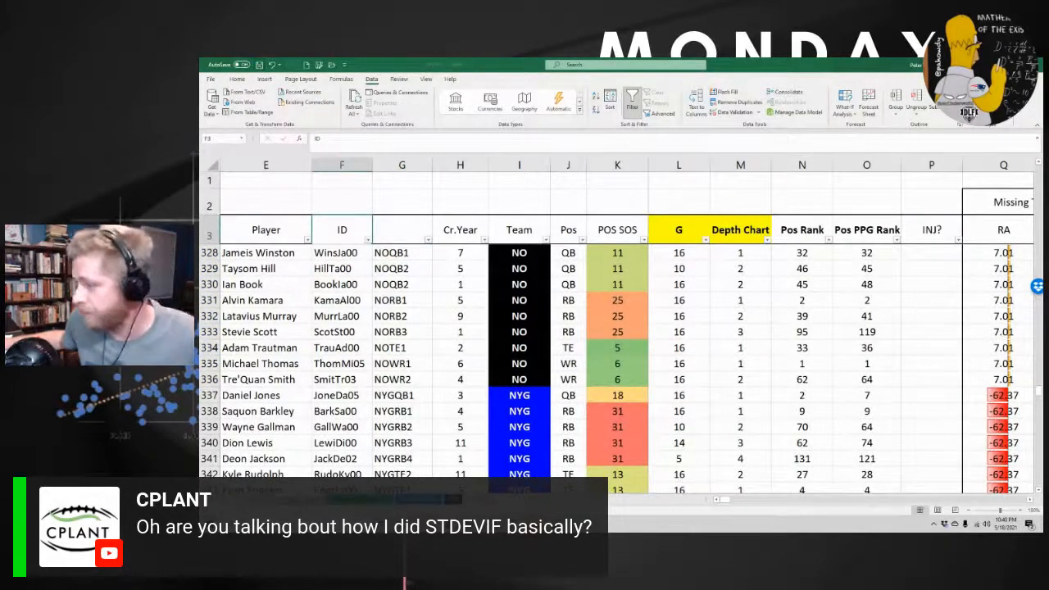
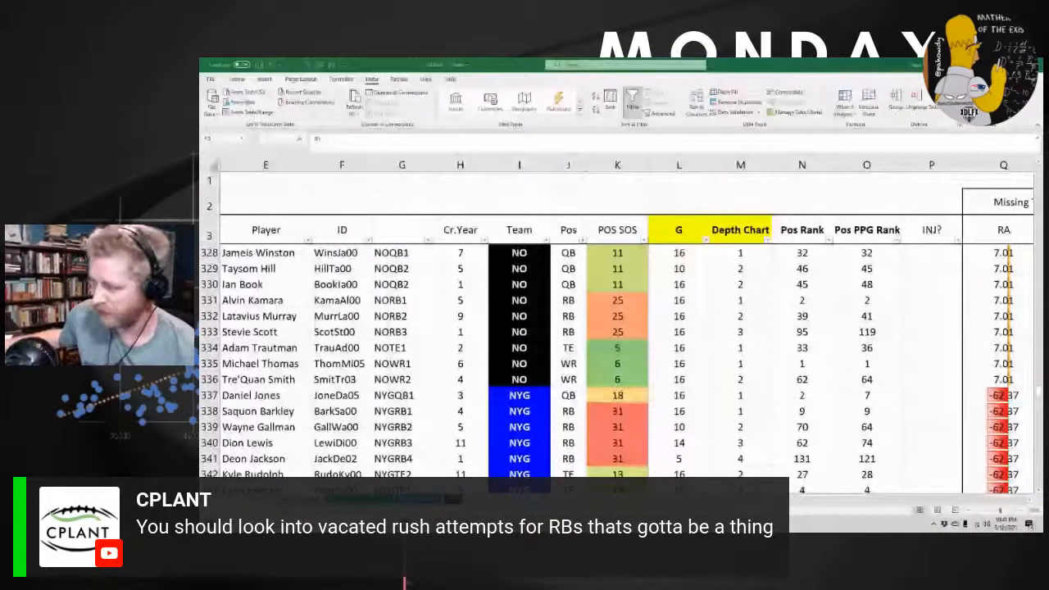
# Autofit the ID column and the untitled column G beside it, and inspect the key formula in Jameis Winston's row
pyautogui.moveTo(342, 165); pyautogui.dragTo(402, 165)
pyautogui.moveTo(374, 164); pyautogui.dragTo(369, 164)
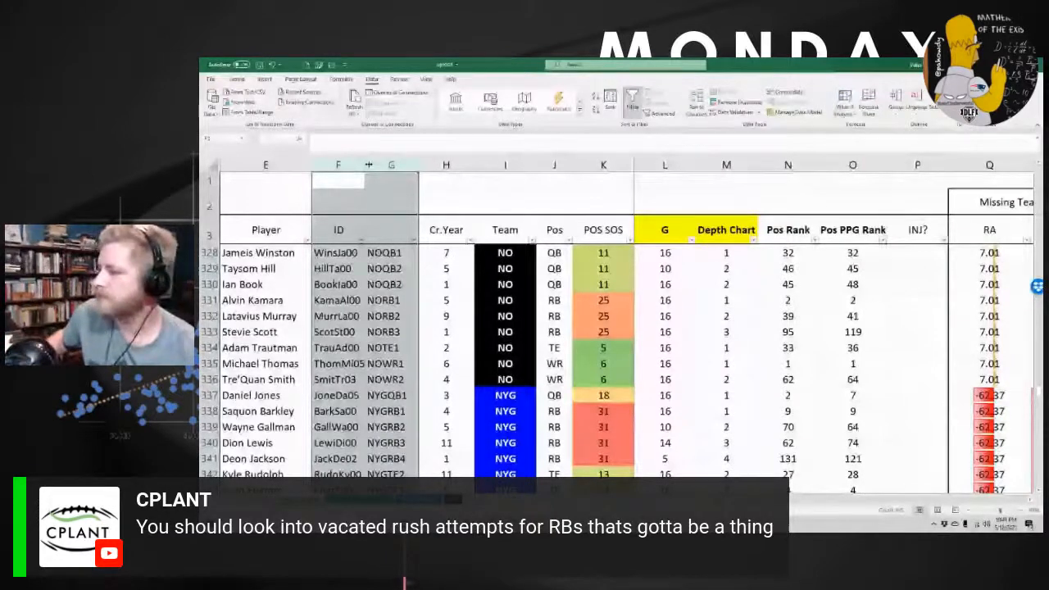
pyautogui.click(392, 253)
pyautogui.click(399, 138)
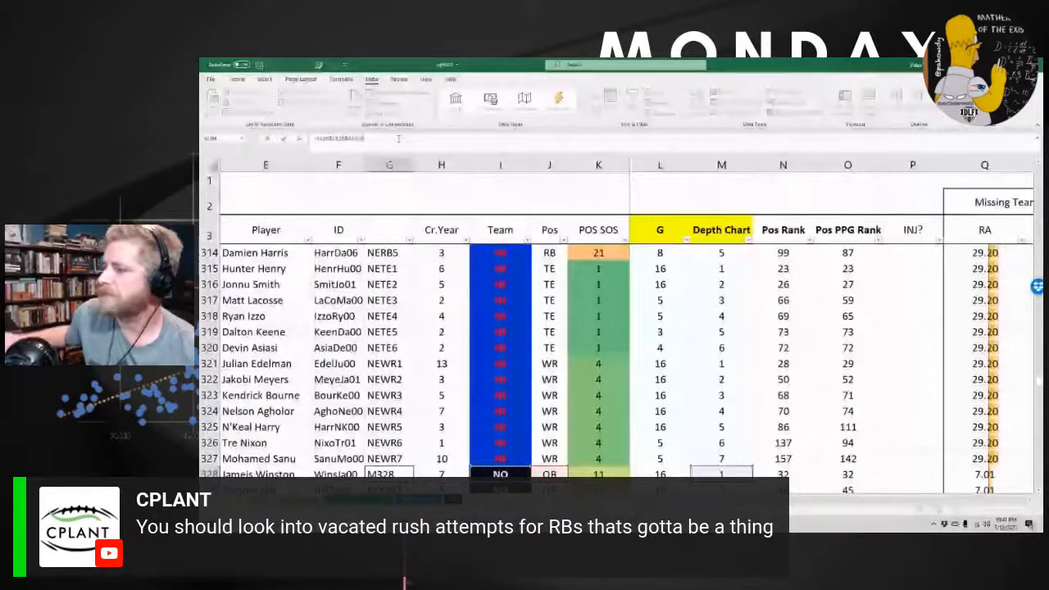
pyautogui.press('Return')
pyautogui.press('Return')
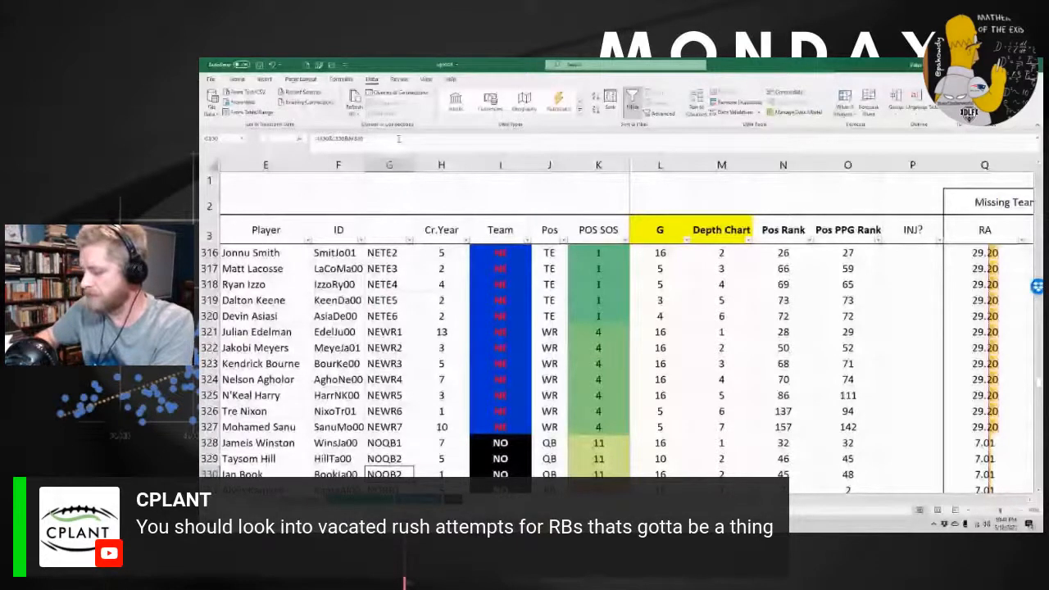
# Title column G "TeamPosRk helper" in the header row
pyautogui.click(387, 230)
pyautogui.write('TeamPos')
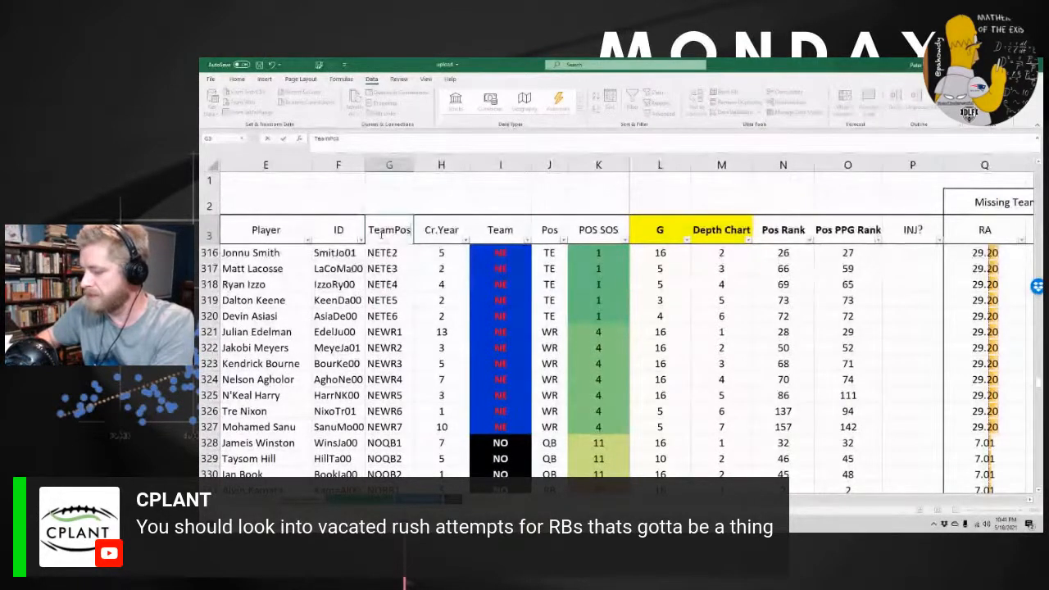
pyautogui.write('Rk helper')
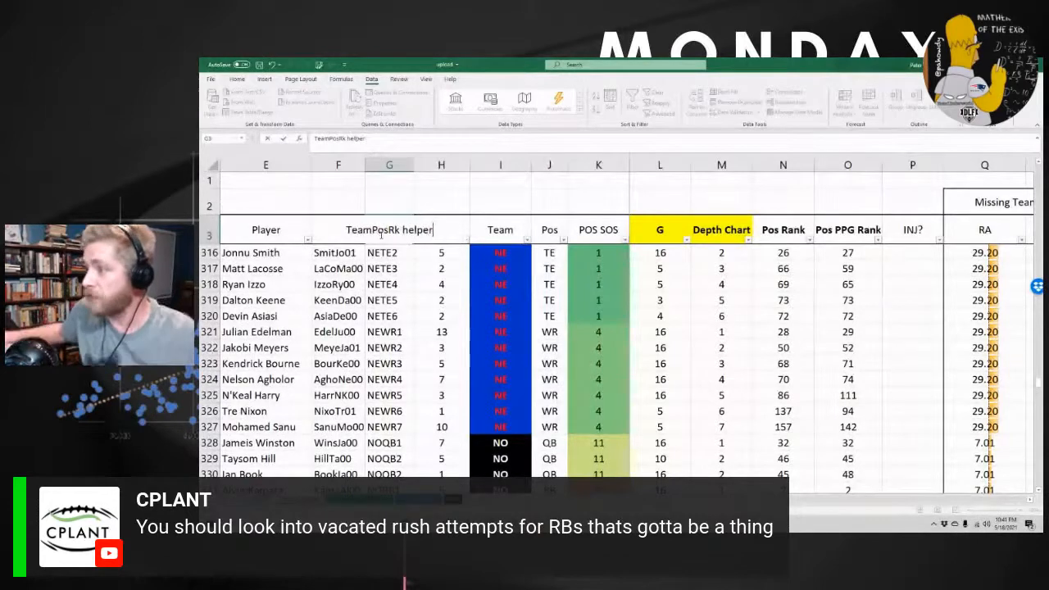
pyautogui.hotkey('ctrl', 'Return')
pyautogui.press('Return')
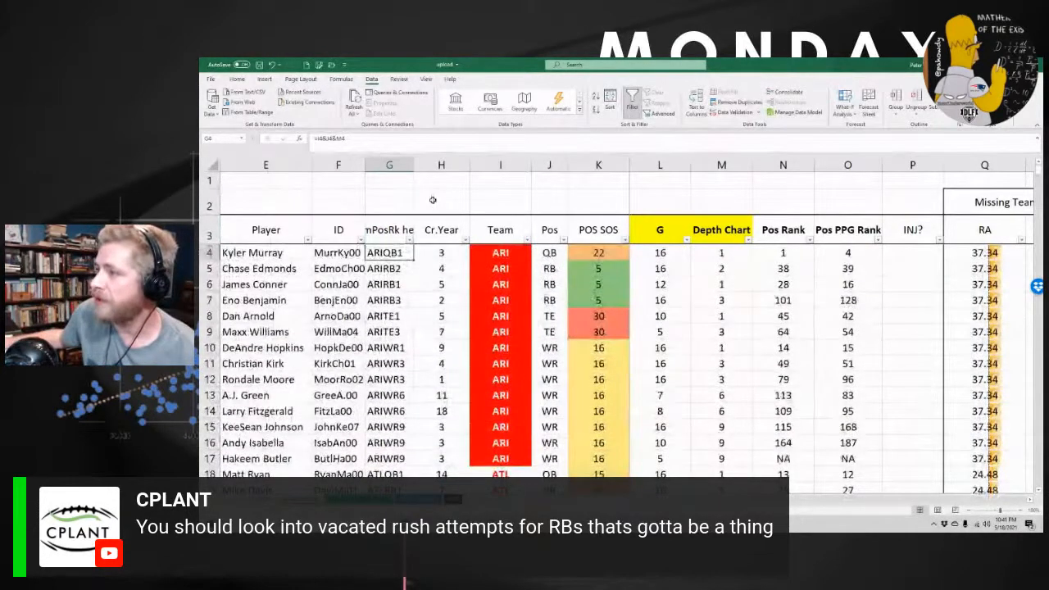
# Widen the TeamPosRk helper column and hide it
pyautogui.moveTo(416, 166); pyautogui.dragTo(440, 166)
pyautogui.rightClick(415, 165)
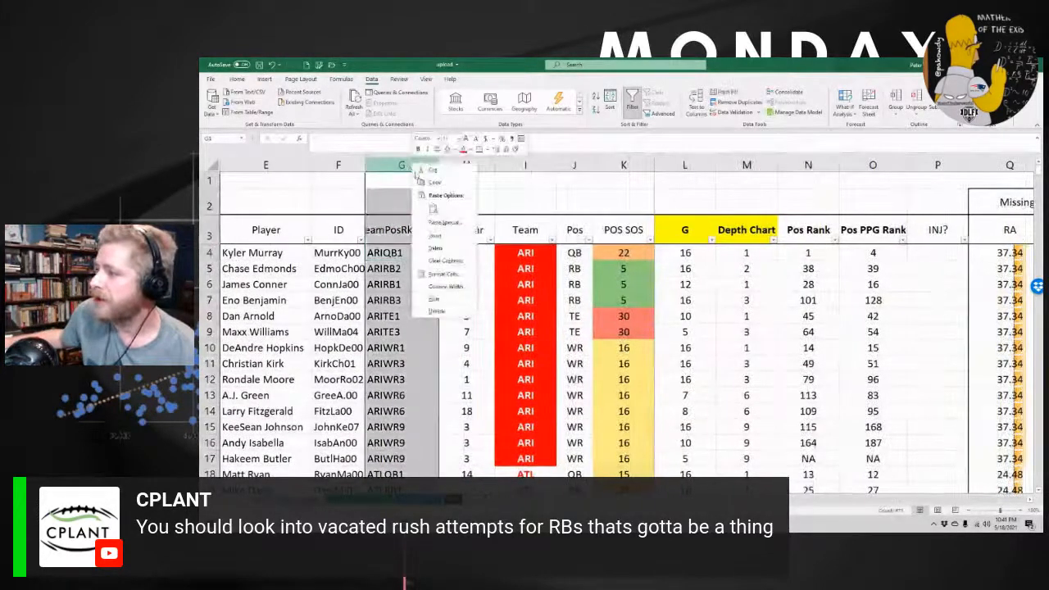
pyautogui.click(435, 298)
pyautogui.click(377, 204)
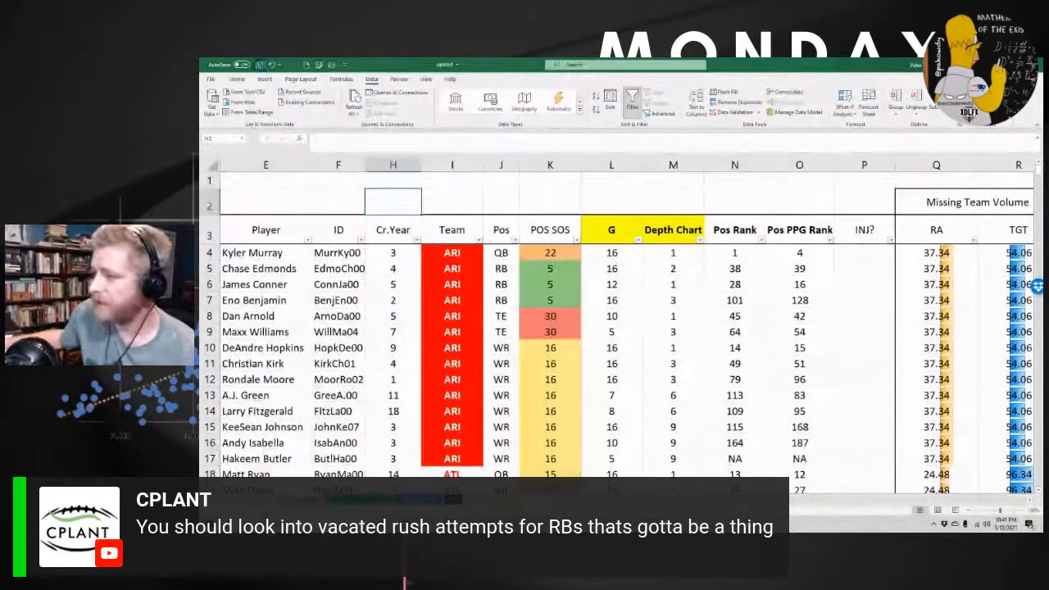
# Check the player rankings sheet, review the Stream Model's projection sections, and highlight its Missing Team Volume RA and TGT columns
pyautogui.hotkey('ctrl', 'pagedown')
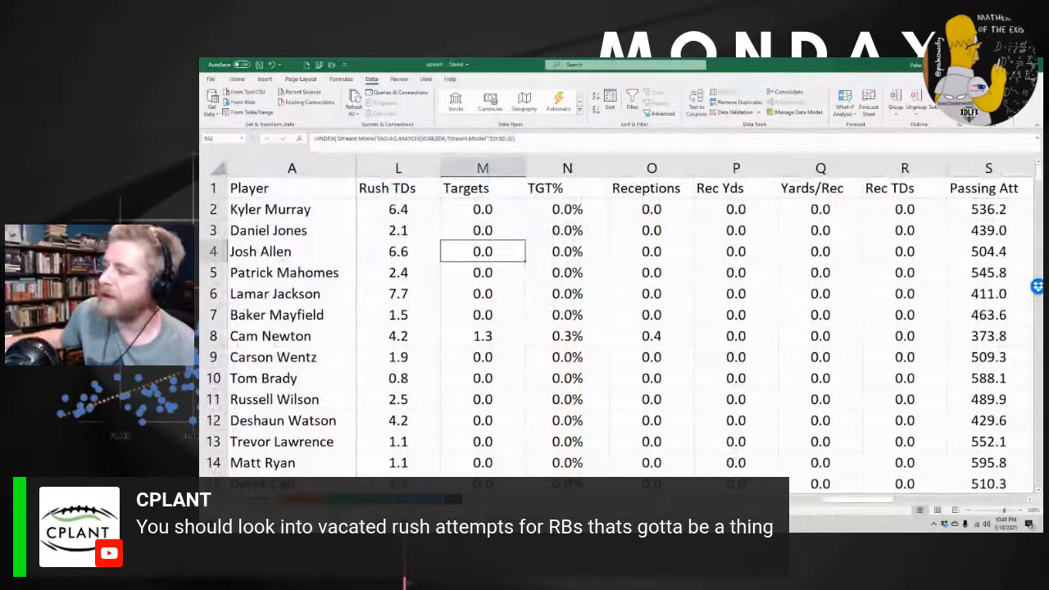
pyautogui.hotkey('ctrl', 'pagedown')
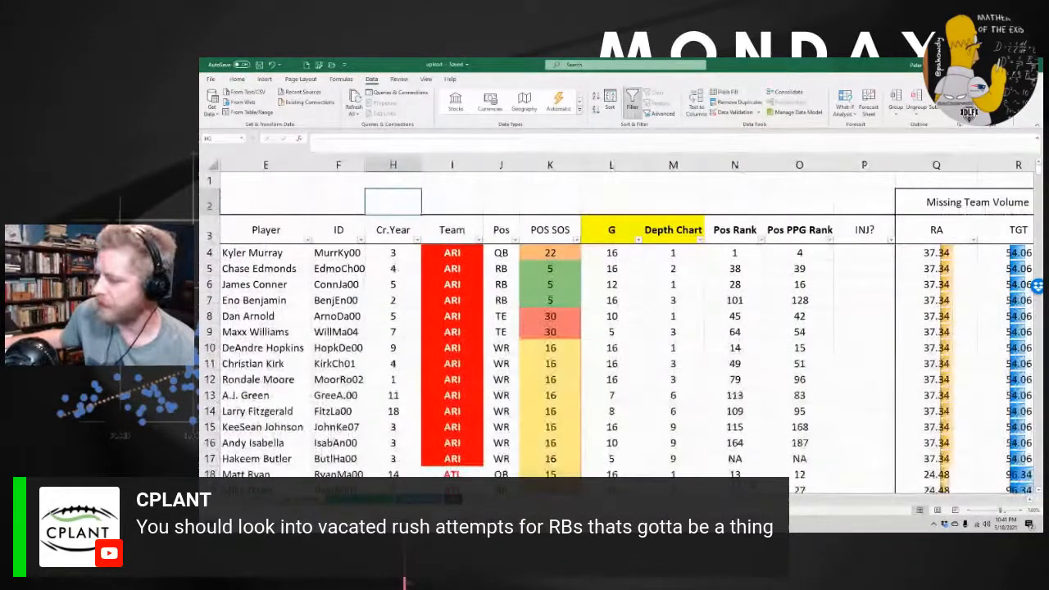
pyautogui.hscroll(10, 808, 328)
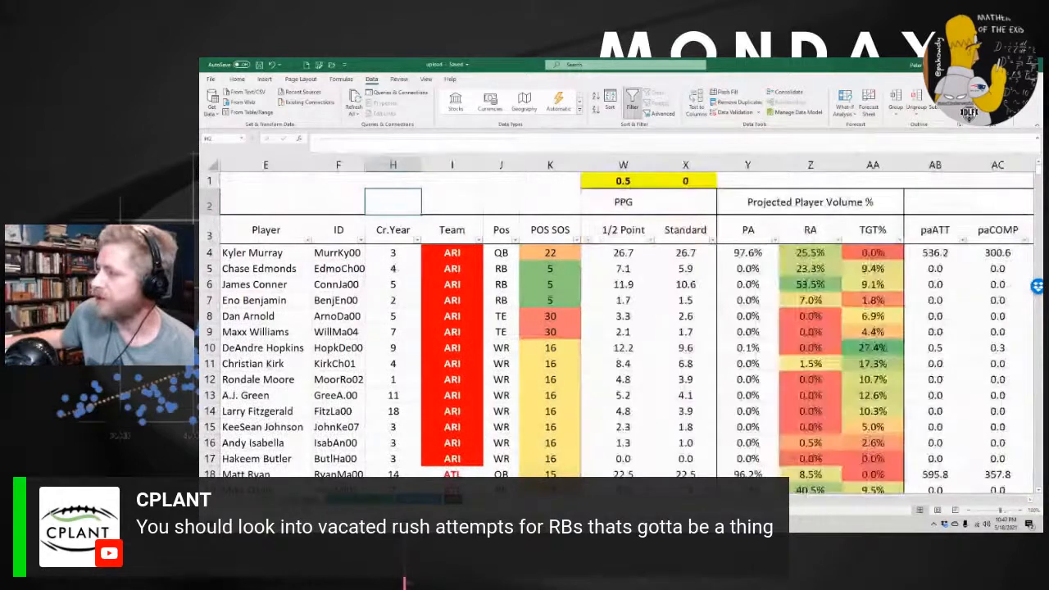
pyautogui.hscroll(8, 797, 506)
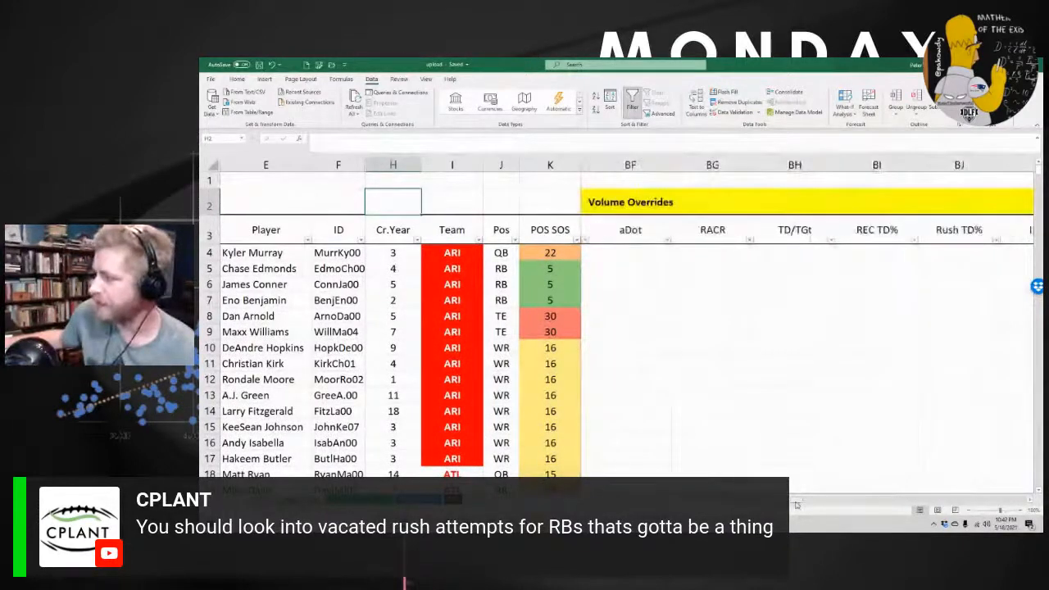
pyautogui.hscroll(8, 797, 506)
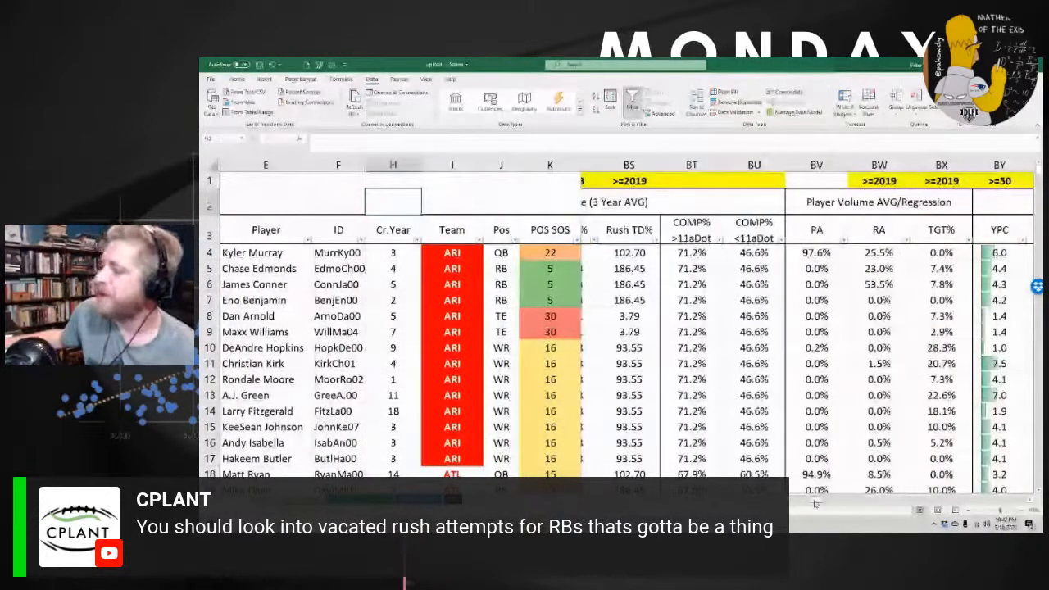
pyautogui.hscroll(2, 816, 504)
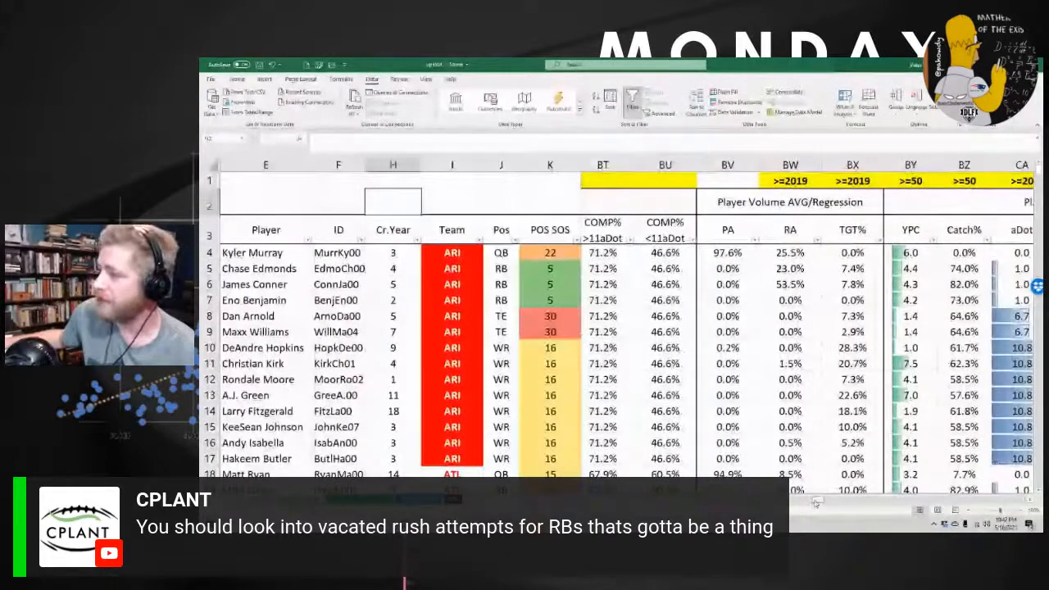
pyautogui.hscroll(-10, 816, 503)
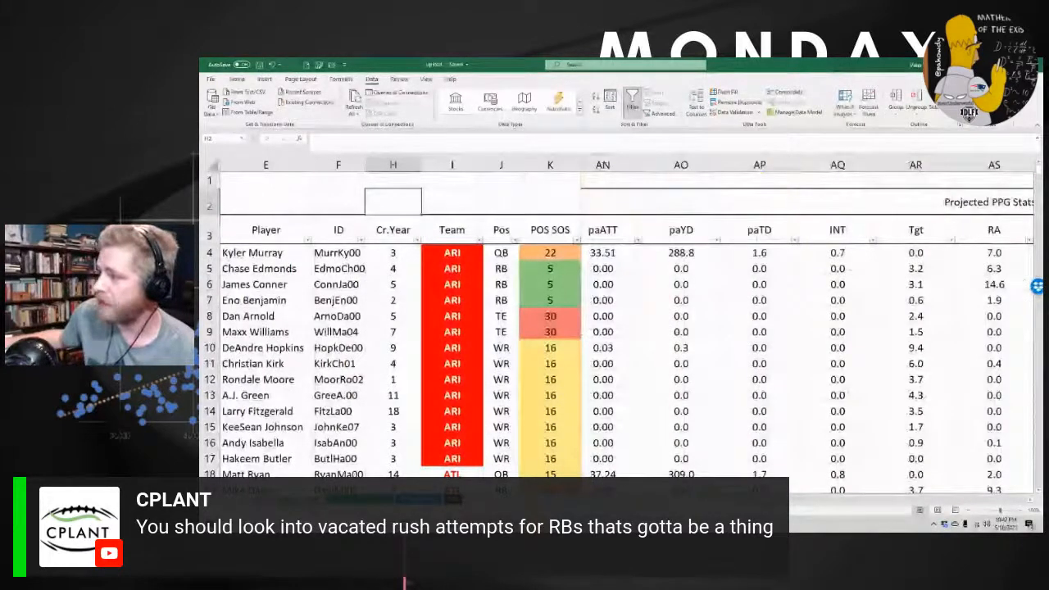
pyautogui.hscroll(-10, 815, 504)
pyautogui.hscroll(1, 816, 504)
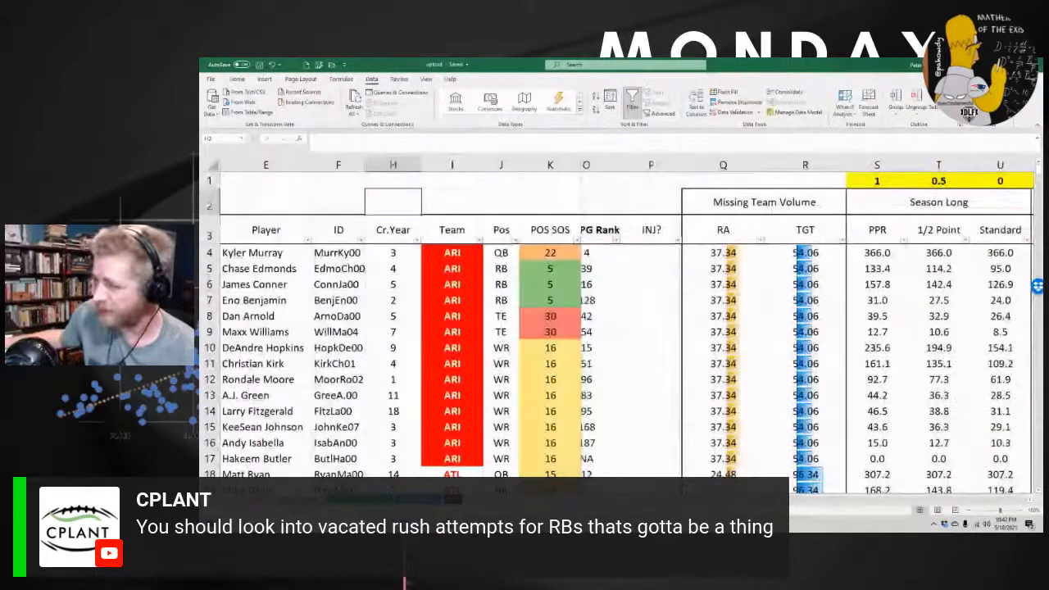
pyautogui.hscroll(2, 636, 162)
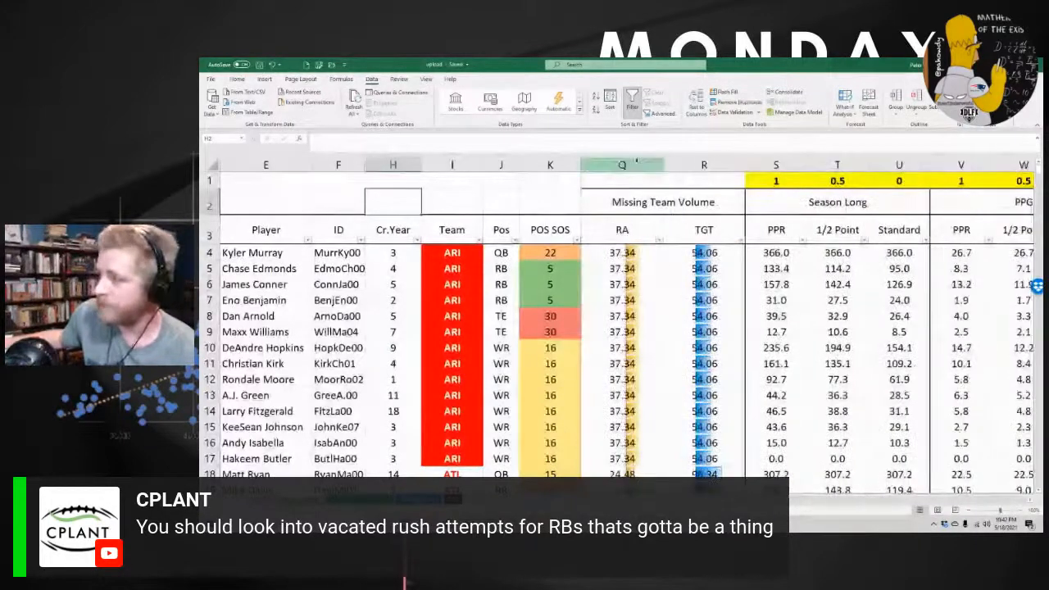
pyautogui.moveTo(637, 162); pyautogui.dragTo(703, 165)
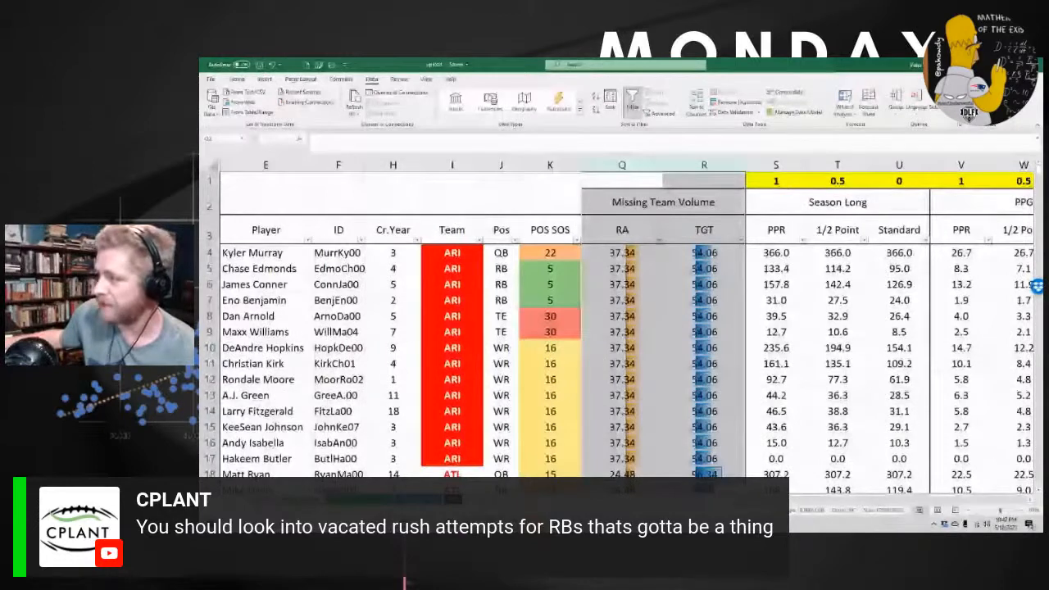
# Autofit the INJ? column and highlight the Bills' Missing Team Volume target values
pyautogui.hscroll(-5, 879, 310)
pyautogui.scroll(-13, 879, 309)
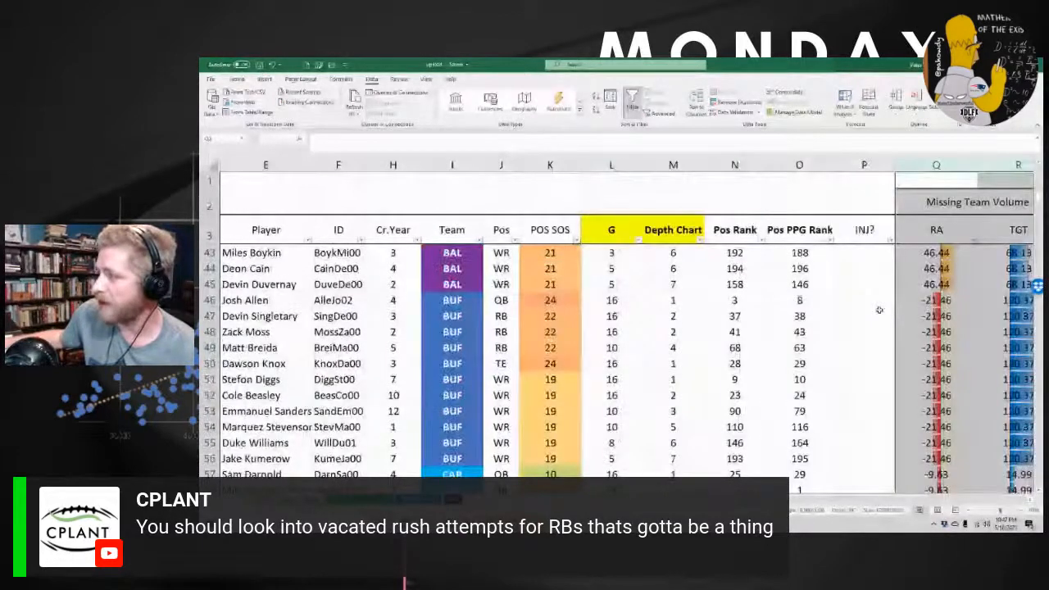
pyautogui.click(864, 164)
pyautogui.doubleClick(896, 165)
pyautogui.moveTo(986, 301)
pyautogui.mouseDown()
pyautogui.moveTo(988, 473)
pyautogui.moveTo(984, 459)
pyautogui.moveTo(550, 459)
pyautogui.mouseUp()
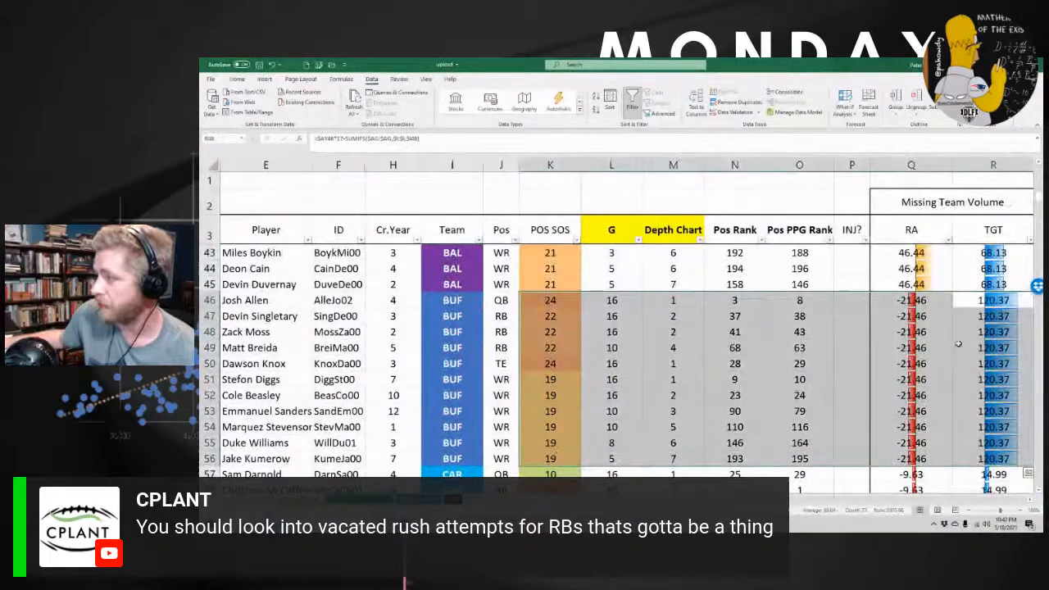
pyautogui.moveTo(972, 300); pyautogui.dragTo(966, 464)
pyautogui.click(394, 379)
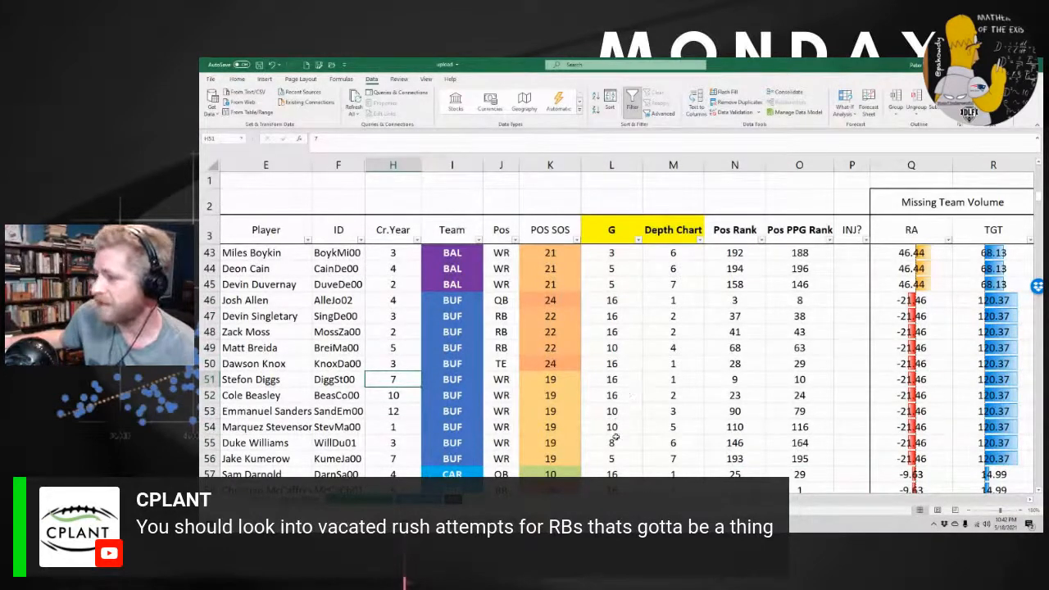
# Set Emmanuel Sanders' games played (G) to 12
pyautogui.click(615, 441)
pyautogui.click(624, 412)
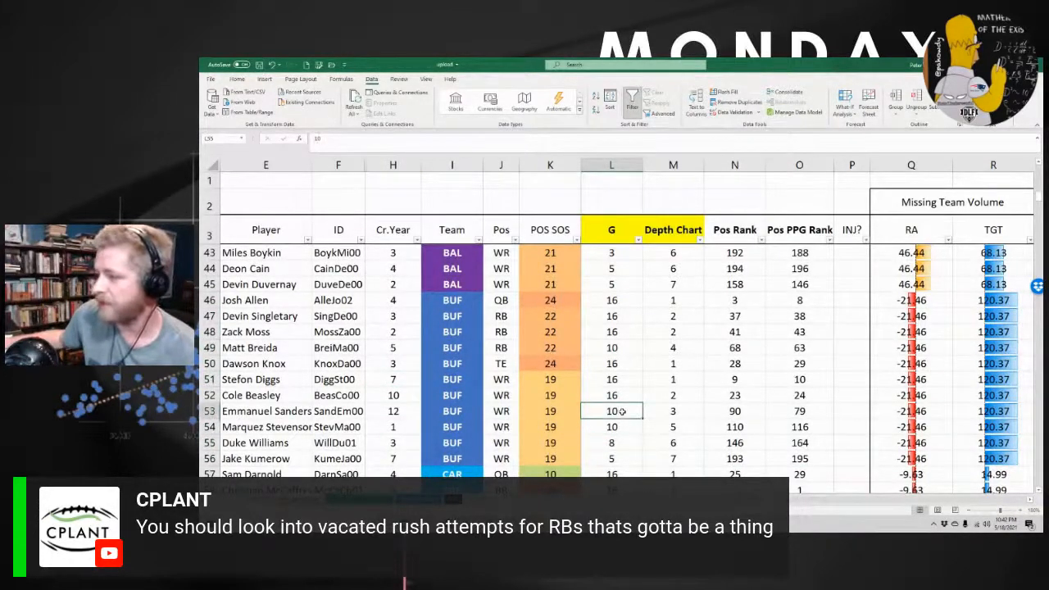
pyautogui.write('12')
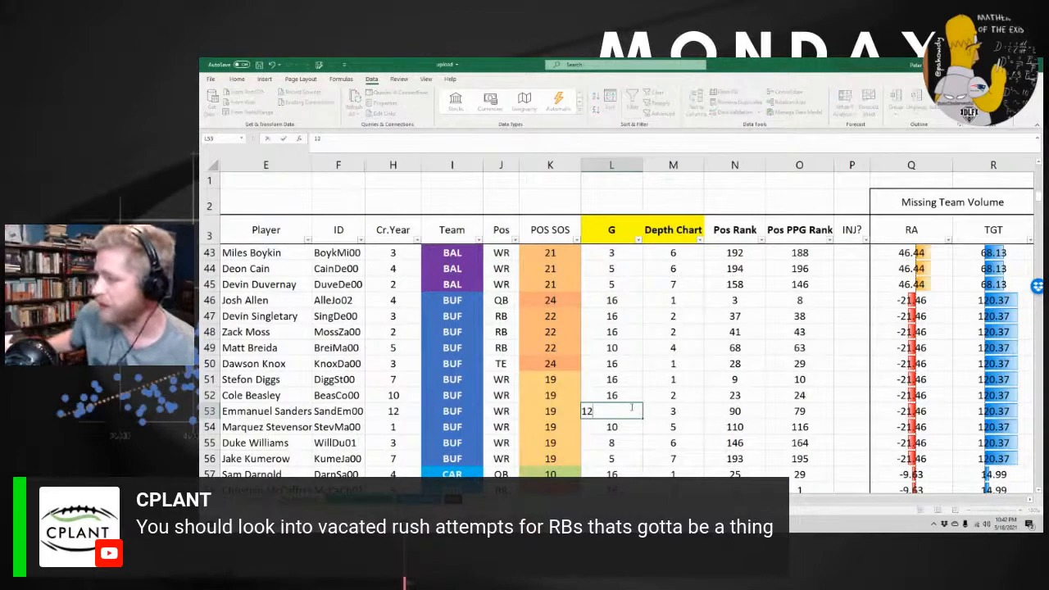
pyautogui.press('Return')
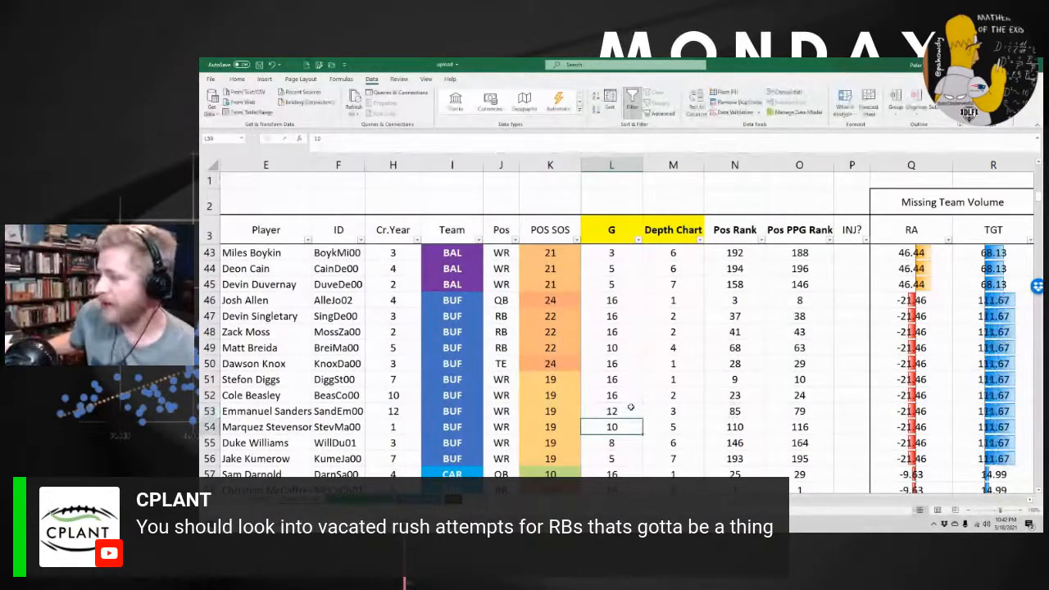
# Trace Stefon Diggs' row through the projected player stats and highlight the Projected Team Volume PA and RA columns
pyautogui.press('Up')
pyautogui.press('Up')
pyautogui.press('Up')
pyautogui.press('Up')
pyautogui.press('Up')
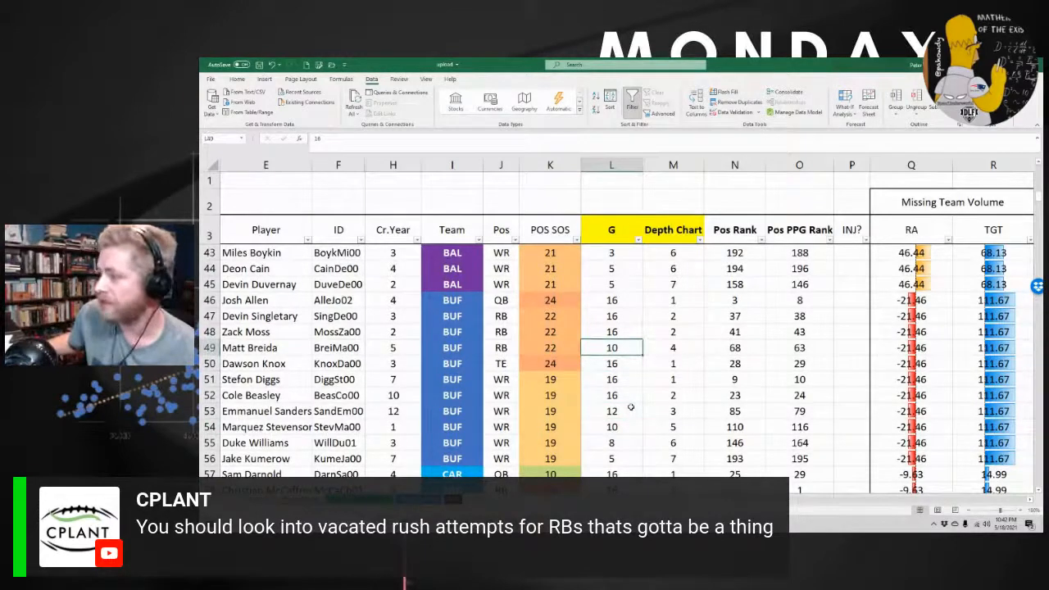
pyautogui.press('Down')
pyautogui.press('Right')
pyautogui.press('Right')
pyautogui.press('Right')
pyautogui.press('Right')
pyautogui.press('Right')
pyautogui.press('Right')
pyautogui.press('Right')
pyautogui.press('Right')
pyautogui.press('Right')
pyautogui.press('Right')
pyautogui.press('Right')
pyautogui.press('Right')
pyautogui.press('Right')
pyautogui.press('Right')
pyautogui.press('Right')
pyautogui.press('Right')
pyautogui.press('Right')
pyautogui.press('Right')
pyautogui.press('Right')
pyautogui.press('Right')
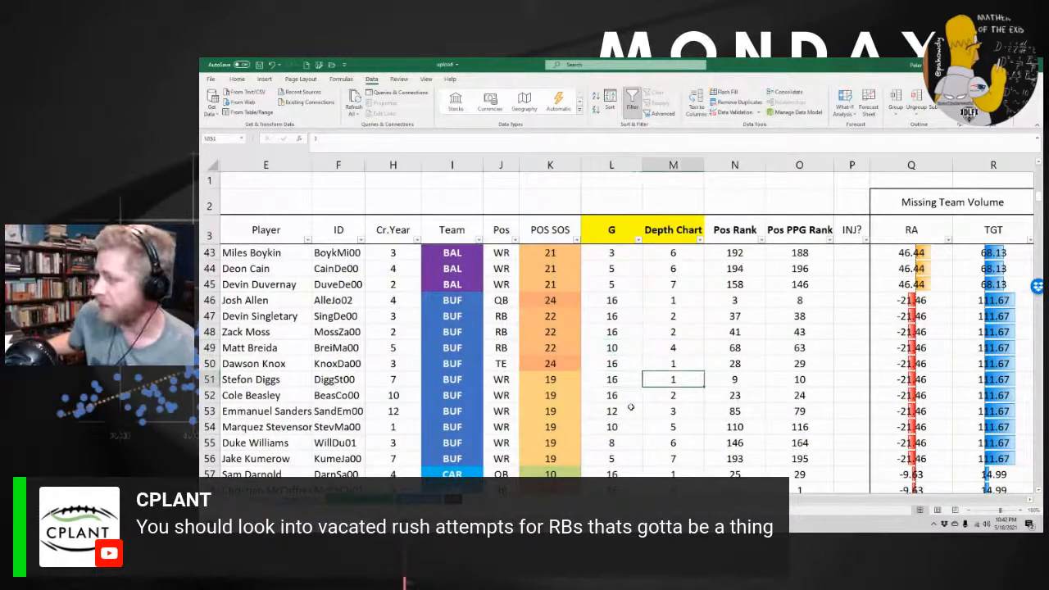
pyautogui.press('Left')
pyautogui.press('Left')
pyautogui.press('Left')
pyautogui.press('Left')
pyautogui.press('Left')
pyautogui.press('Left')
pyautogui.press('Left')
pyautogui.press('Left')
pyautogui.press('Left')
pyautogui.press('Left')
pyautogui.press('Left')
pyautogui.press('Left')
pyautogui.press('Left')
pyautogui.press('Left')
pyautogui.press('Left')
pyautogui.press('Left')
pyautogui.press('Left')
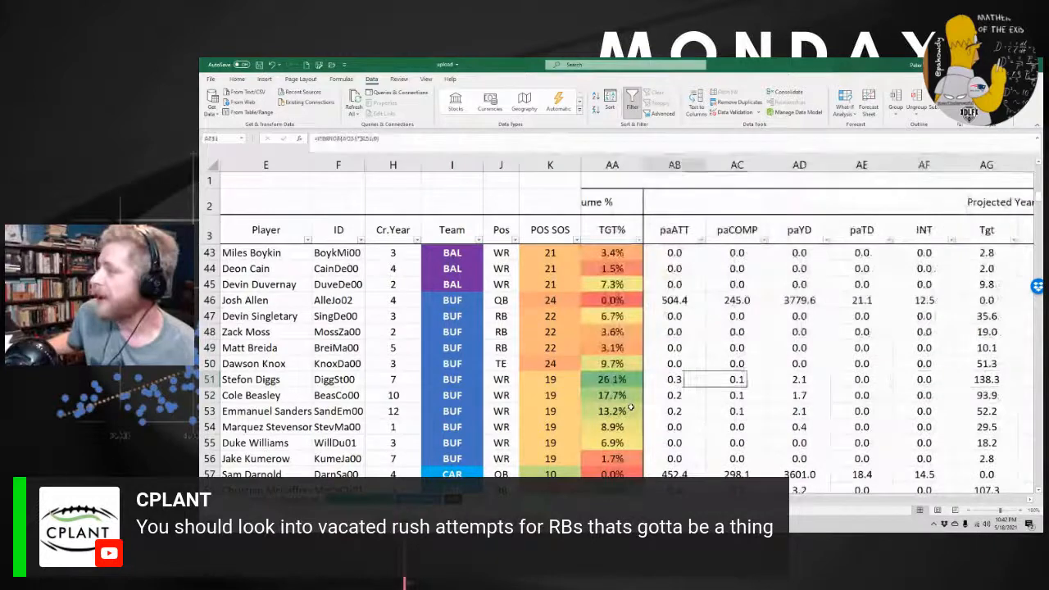
pyautogui.press('Right')
pyautogui.press('Right')
pyautogui.press('Right')
pyautogui.press('Right')
pyautogui.press('Right')
pyautogui.press('Right')
pyautogui.press('Right')
pyautogui.press('Right')
pyautogui.press('Right')
pyautogui.press('Right')
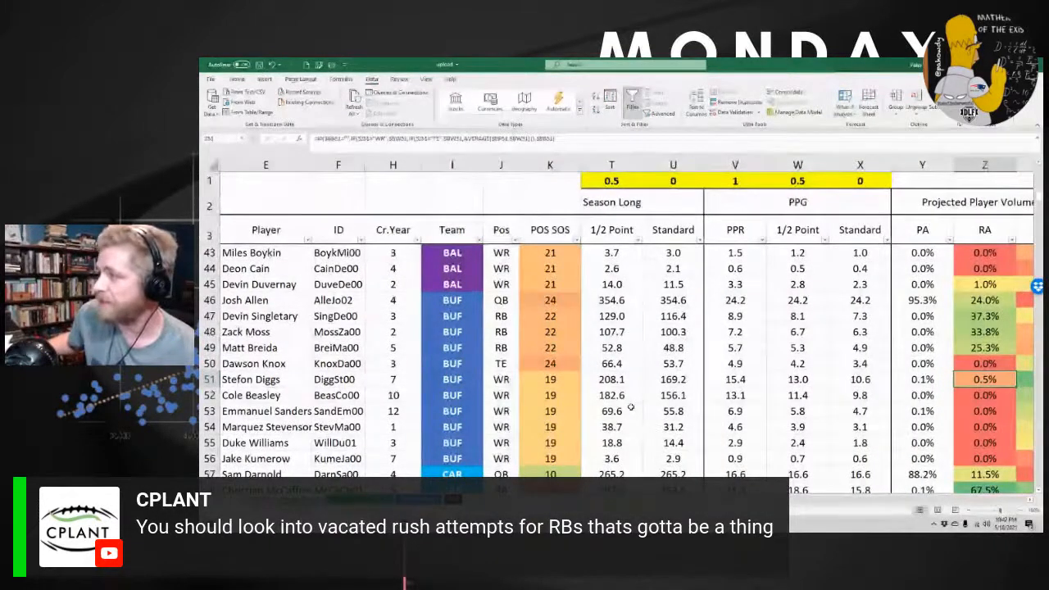
pyautogui.press('Right')
pyautogui.press('Right')
pyautogui.press('Right')
pyautogui.press('Right')
pyautogui.press('Right')
pyautogui.press('Right')
pyautogui.press('Right')
pyautogui.press('Right')
pyautogui.press('Right')
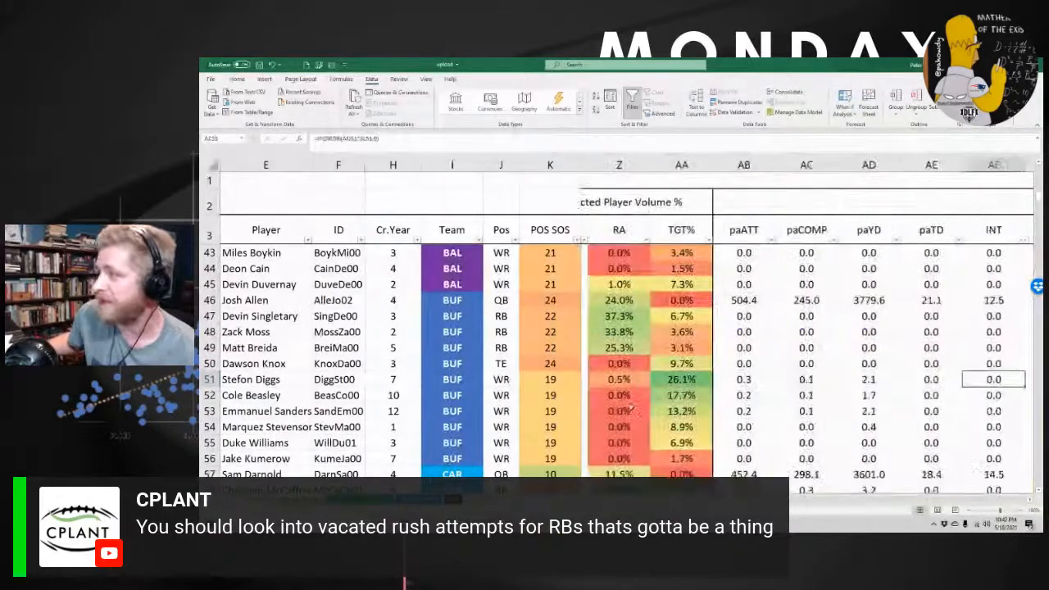
pyautogui.press('Right')
pyautogui.press('Right')
pyautogui.press('Right')
pyautogui.press('Right')
pyautogui.press('Right')
pyautogui.press('Right')
pyautogui.press('Right')
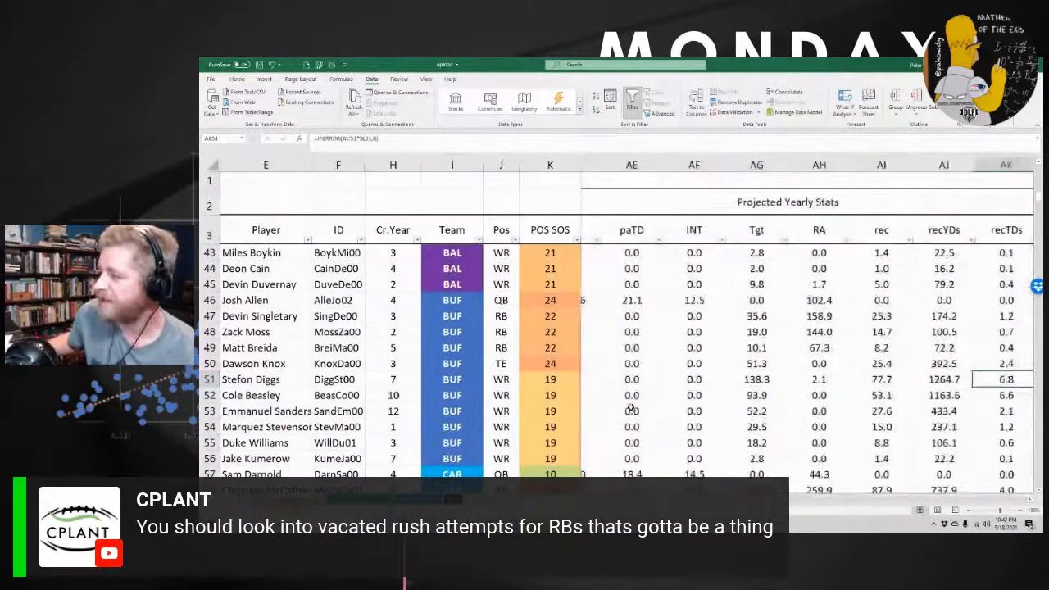
pyautogui.press('Right')
pyautogui.press('Right')
pyautogui.press('Right')
pyautogui.press('Right')
pyautogui.press('Right')
pyautogui.press('Right')
pyautogui.press('Right')
pyautogui.press('Right')
pyautogui.press('Right')
pyautogui.press('Right')
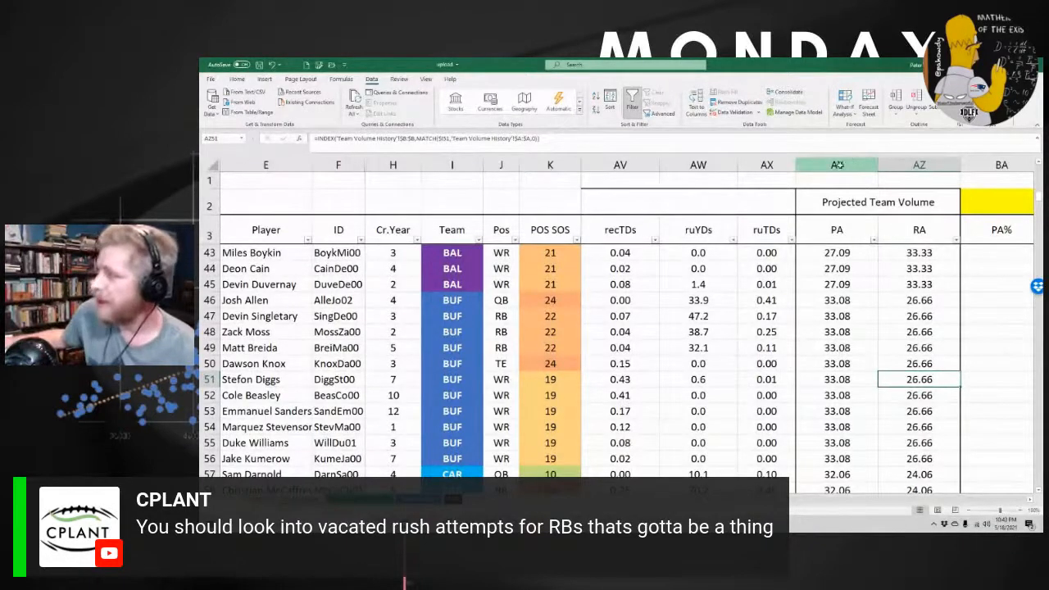
pyautogui.moveTo(838, 164); pyautogui.dragTo(917, 165)
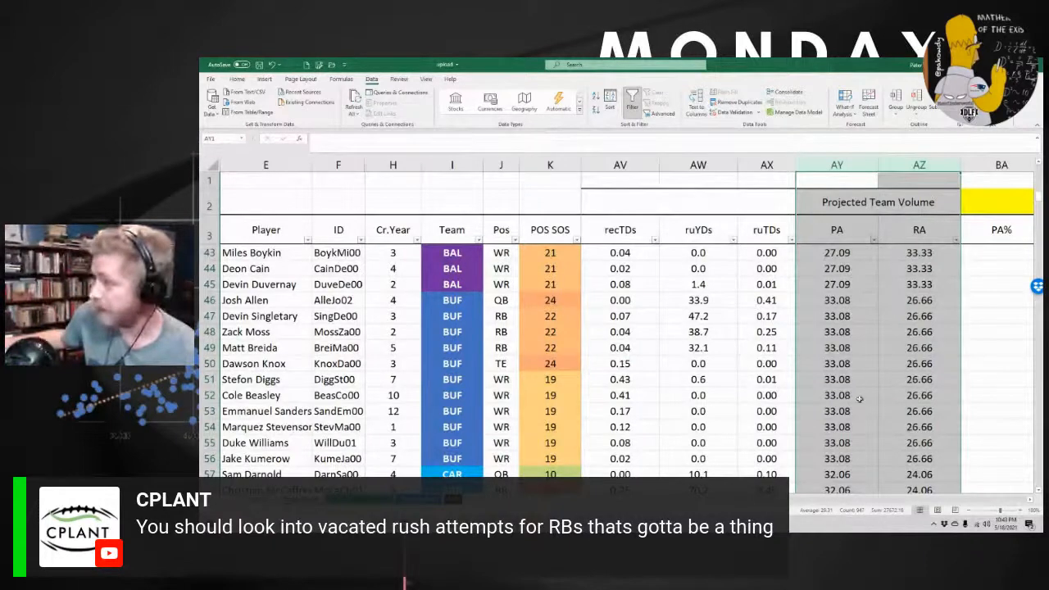
# Pass the Volume Overrides, highlight the Projected Player Efficency headers from REC TD% to Catch%, and return to the first players
pyautogui.hscroll(6, 802, 484)
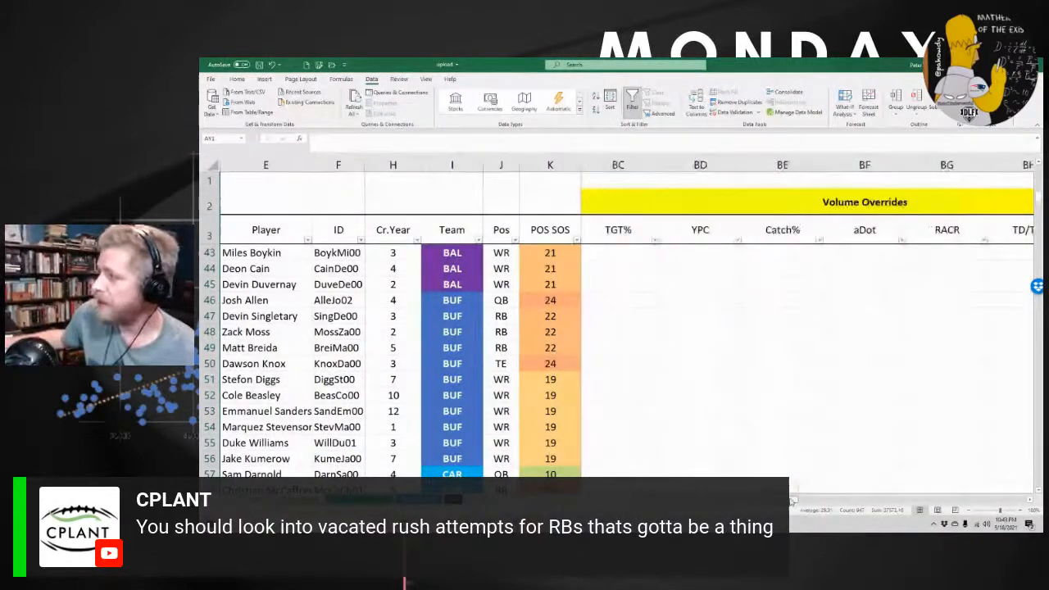
pyautogui.hscroll(3, 648, 219)
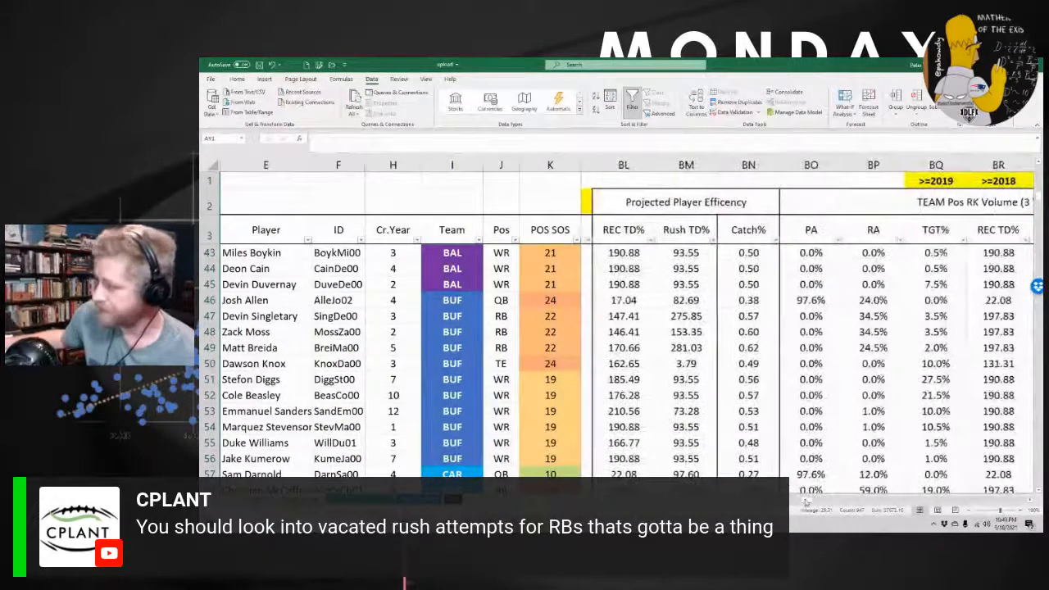
pyautogui.moveTo(648, 219)
pyautogui.mouseDown()
pyautogui.moveTo(631, 262)
pyautogui.moveTo(730, 262)
pyautogui.moveTo(725, 244)
pyautogui.mouseUp()
pyautogui.scroll(13, 725, 244)
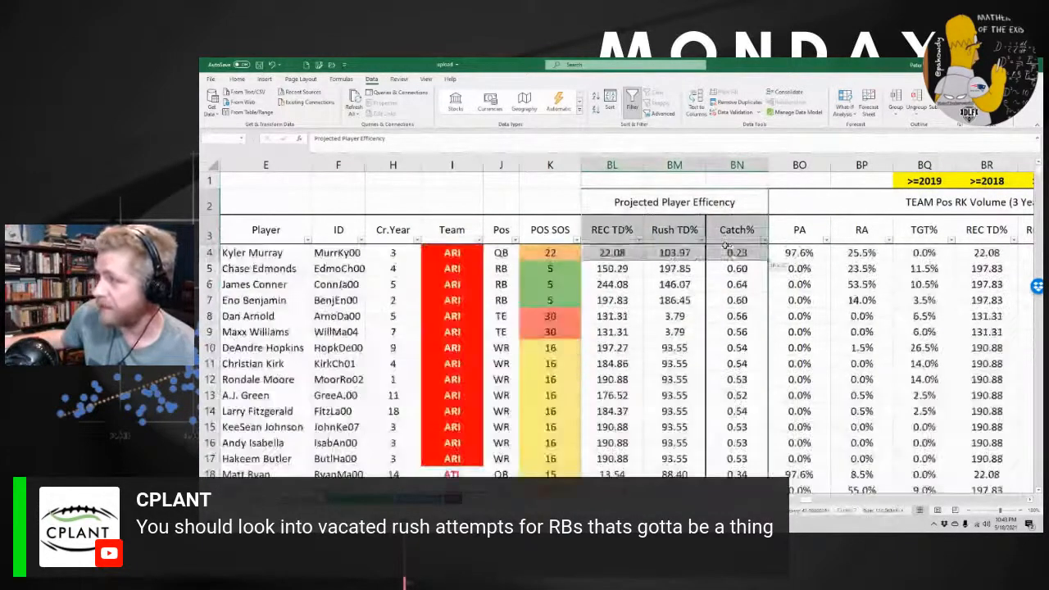
# Highlight the REC TD% and Rush TD% headers, the TEAM Pos RK Volume section, and the Player Efficency AVG/Regression columns from YPC to REC TD%
pyautogui.click(614, 229)
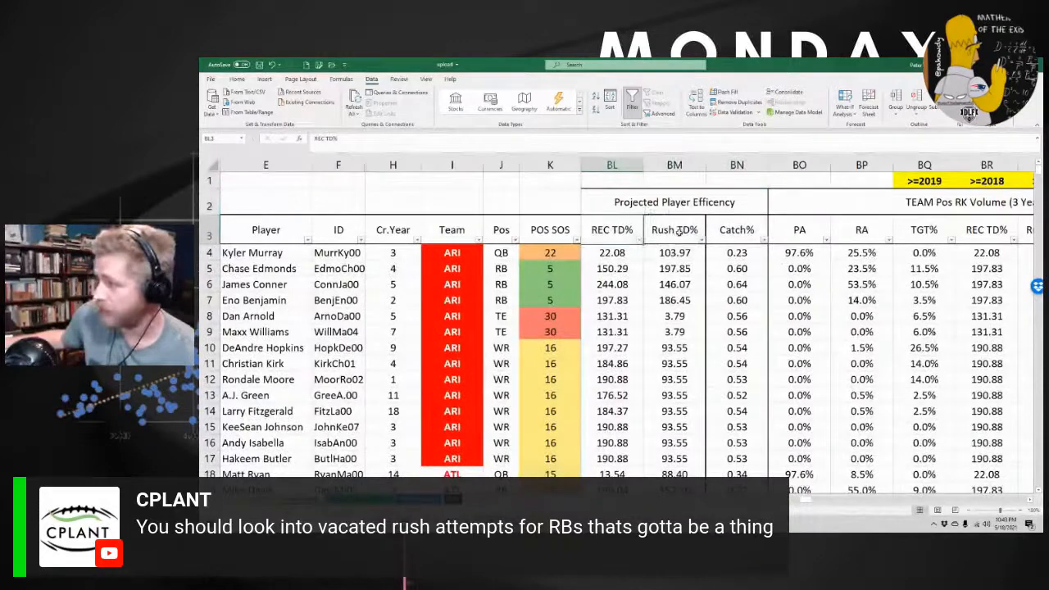
pyautogui.click(678, 231)
pyautogui.moveTo(809, 501); pyautogui.dragTo(802, 502)
pyautogui.moveTo(802, 201); pyautogui.dragTo(788, 256)
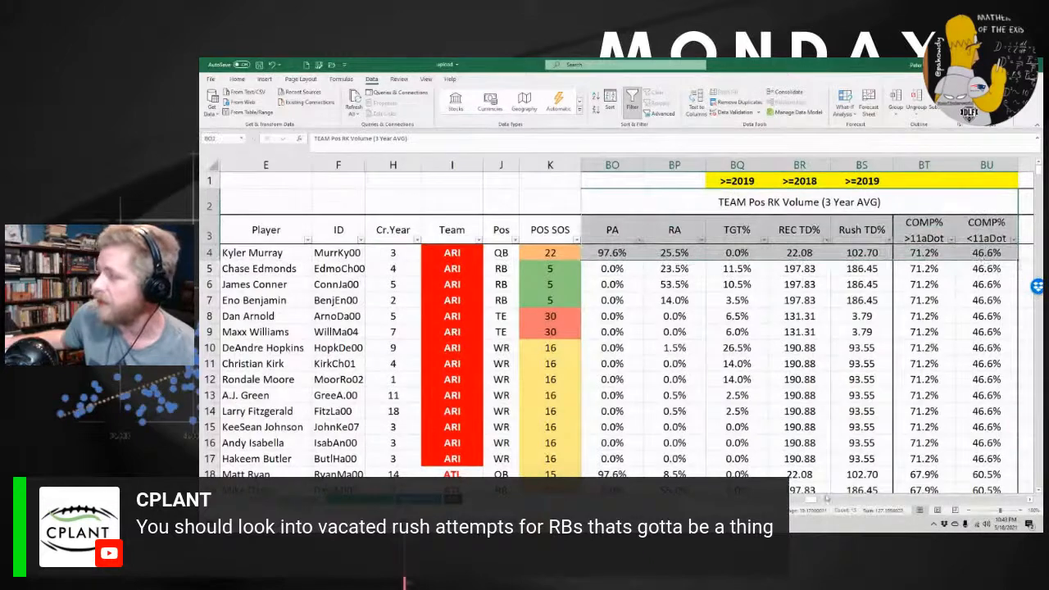
pyautogui.moveTo(810, 499); pyautogui.dragTo(825, 500)
pyautogui.moveTo(670, 165); pyautogui.dragTo(946, 165)
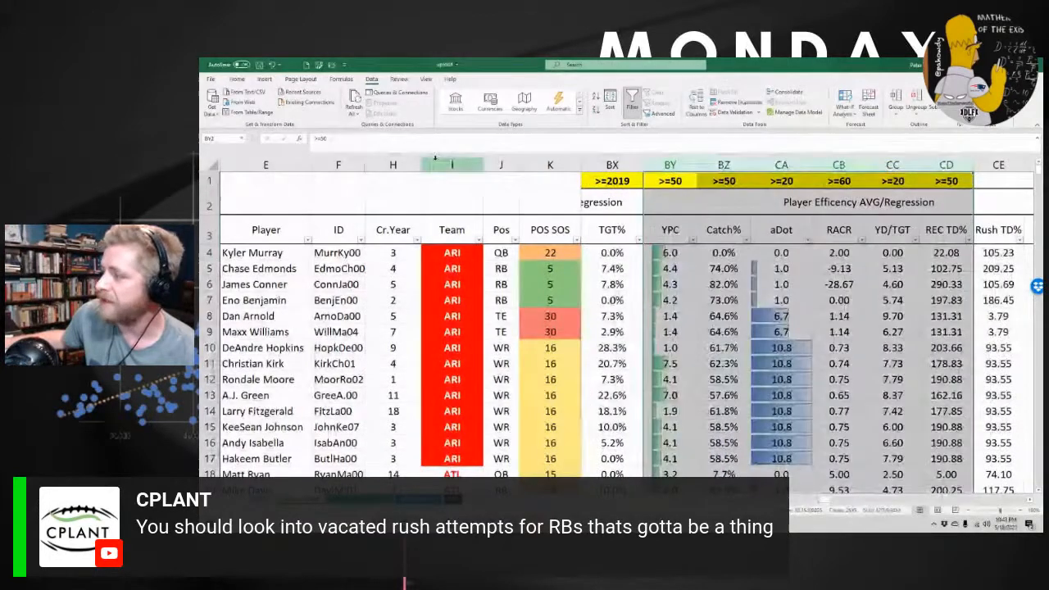
# Return to the Projected Yearly Stats section and move back across the header row to the Player column
pyautogui.moveTo(829, 503); pyautogui.dragTo(787, 502)
pyautogui.click(680, 186)
pyautogui.click(621, 203)
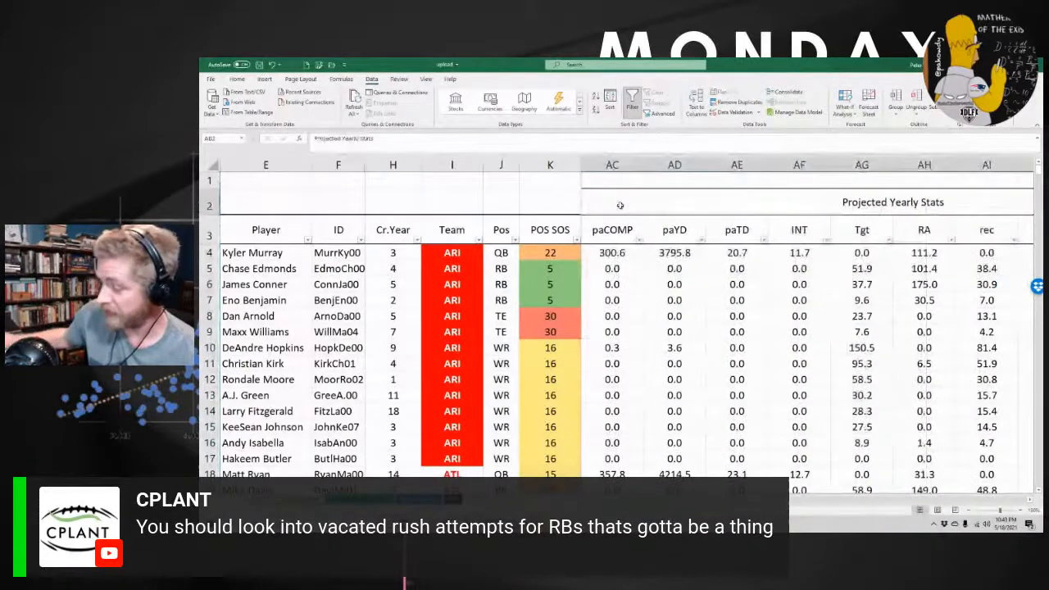
pyautogui.press('Left')
pyautogui.press('Left')
pyautogui.press('Left')
pyautogui.press('Left')
pyautogui.press('Left')
pyautogui.press('Left')
pyautogui.press('Left')
pyautogui.press('Left')
pyautogui.press('Left')
pyautogui.press('Left')
pyautogui.press('Left')
pyautogui.press('Left')
pyautogui.press('Left')
pyautogui.press('Left')
pyautogui.press('Left')
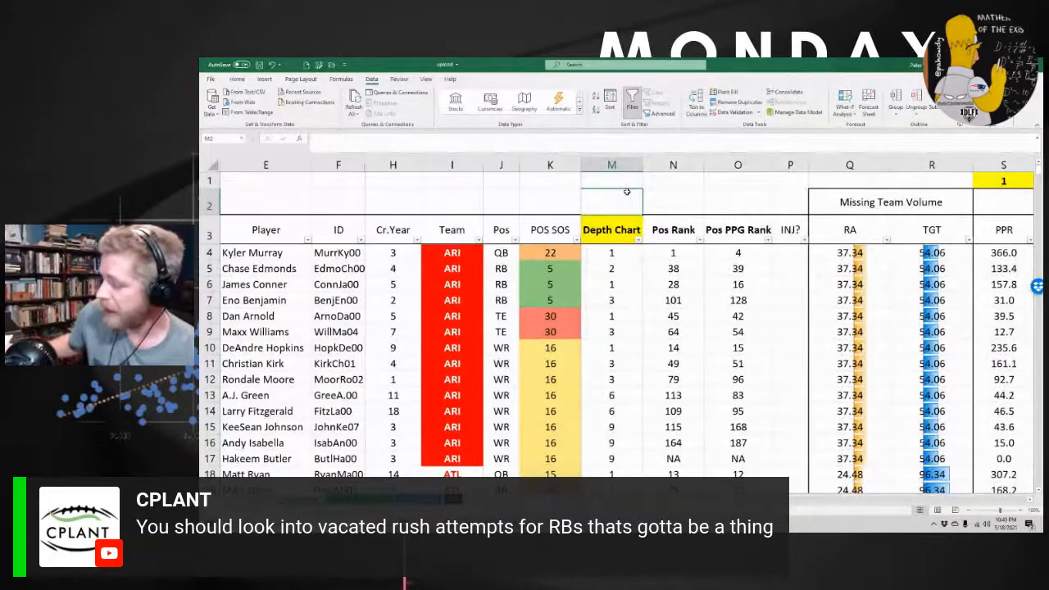
pyautogui.press('Left')
pyautogui.press('Left')
pyautogui.press('Left')
pyautogui.press('Left')
pyautogui.press('Left')
pyautogui.press('Left')
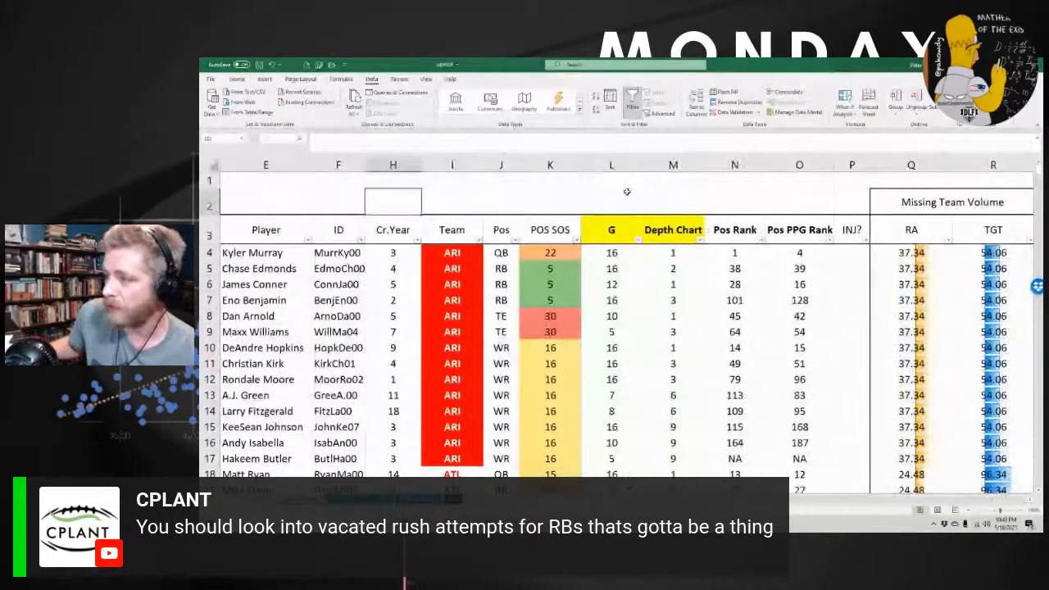
pyautogui.press('Right')
pyautogui.press('Right')
pyautogui.press('Right')
pyautogui.press('Right')
pyautogui.press('Right')
pyautogui.press('Right')
pyautogui.press('Right')
pyautogui.press('Right')
pyautogui.press('Right')
pyautogui.press('Right')
pyautogui.press('Right')
pyautogui.press('Right')
pyautogui.press('Right')
pyautogui.press('Right')
pyautogui.press('Right')
pyautogui.press('Right')
pyautogui.press('Right')
pyautogui.press('Right')
pyautogui.press('Right')
pyautogui.press('Right')
pyautogui.press('Left')
pyautogui.press('Left')
pyautogui.press('Left')
pyautogui.press('Left')
pyautogui.press('Left')
pyautogui.press('Left')
pyautogui.press('Left')
pyautogui.press('Left')
pyautogui.press('Left')
pyautogui.press('Left')
pyautogui.press('Left')
pyautogui.press('Left')
pyautogui.press('Left')
pyautogui.press('Left')
pyautogui.press('Left')
pyautogui.press('Left')
pyautogui.press('Left')
pyautogui.press('Left')
pyautogui.press('Left')
pyautogui.press('Left')
pyautogui.press('Left')
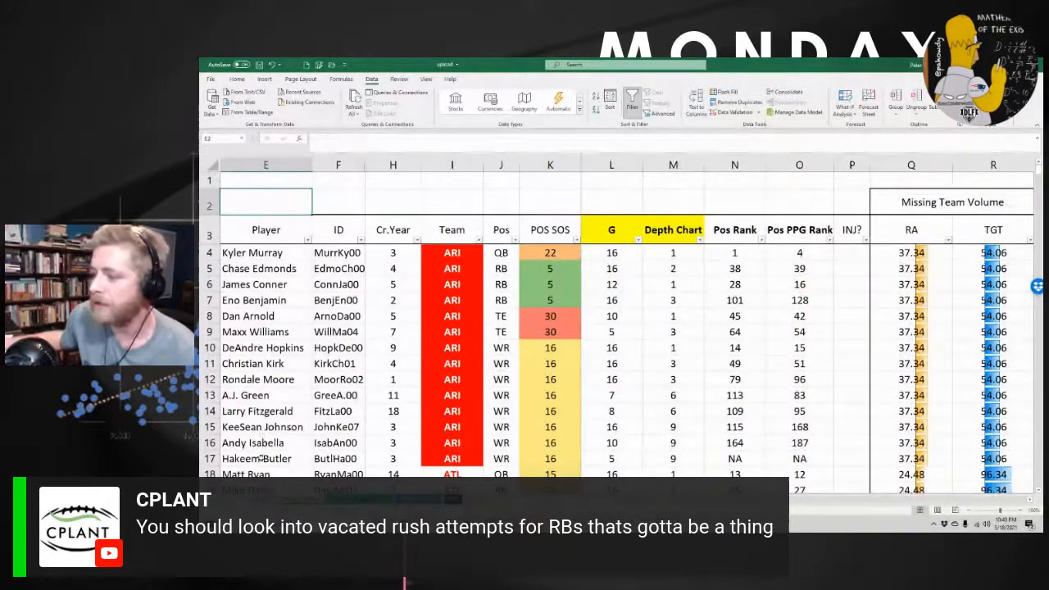
# On the player rankings sheet, format the header row from Player to Historic AVG with black fill and white, bold, centred text
pyautogui.click(420, 498)
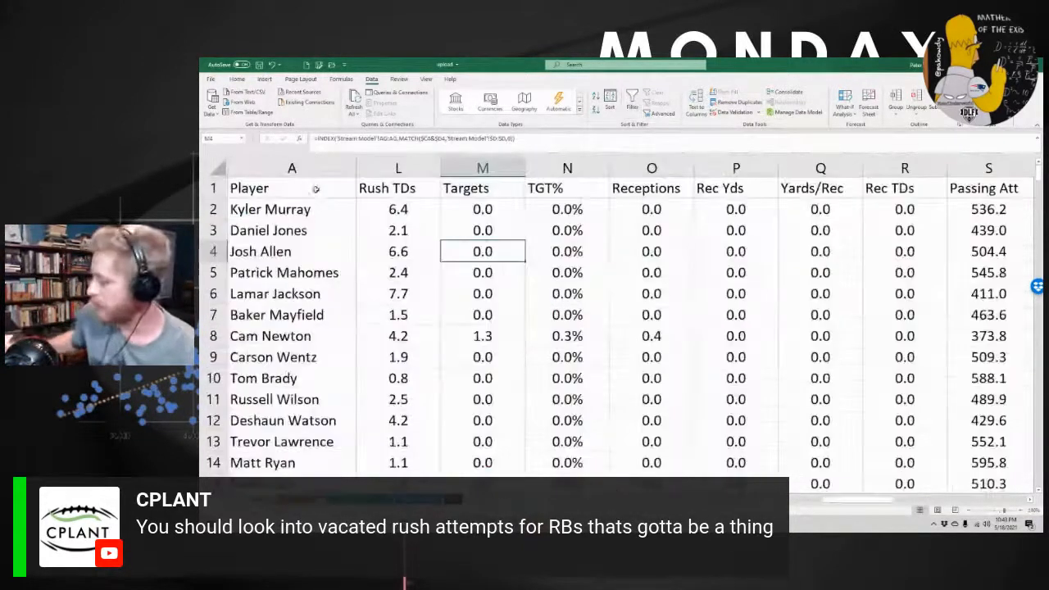
pyautogui.click(316, 188)
pyautogui.press('Down')
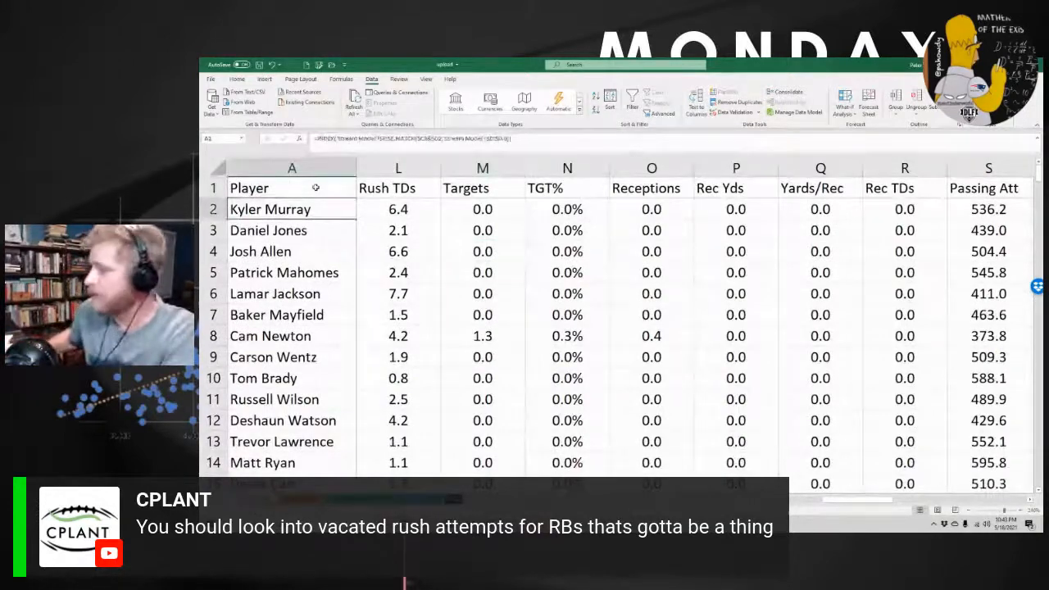
pyautogui.click(316, 187)
pyautogui.hscroll(5, 328, 187)
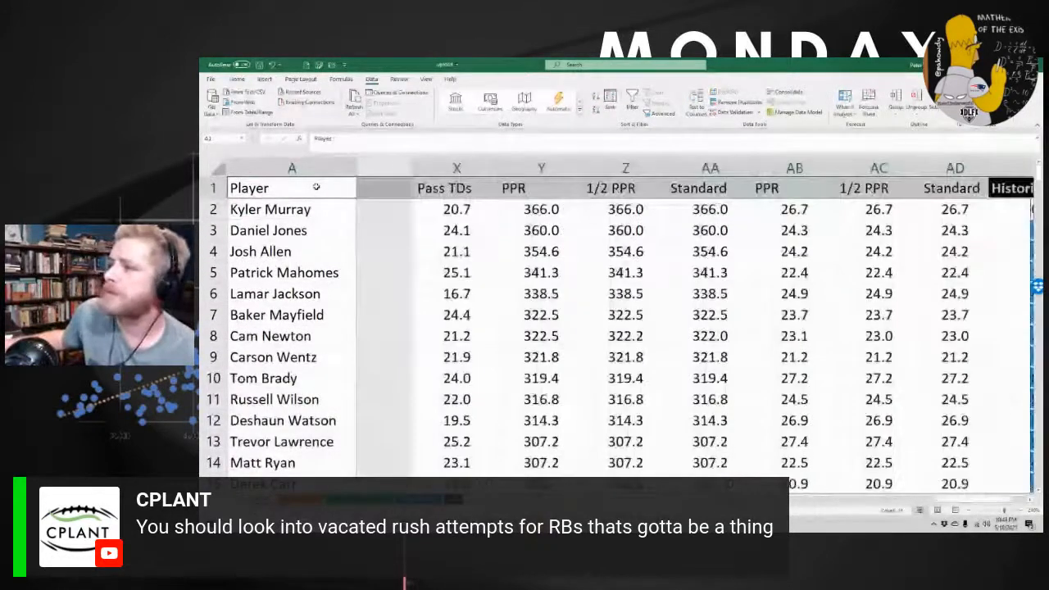
pyautogui.click(237, 78)
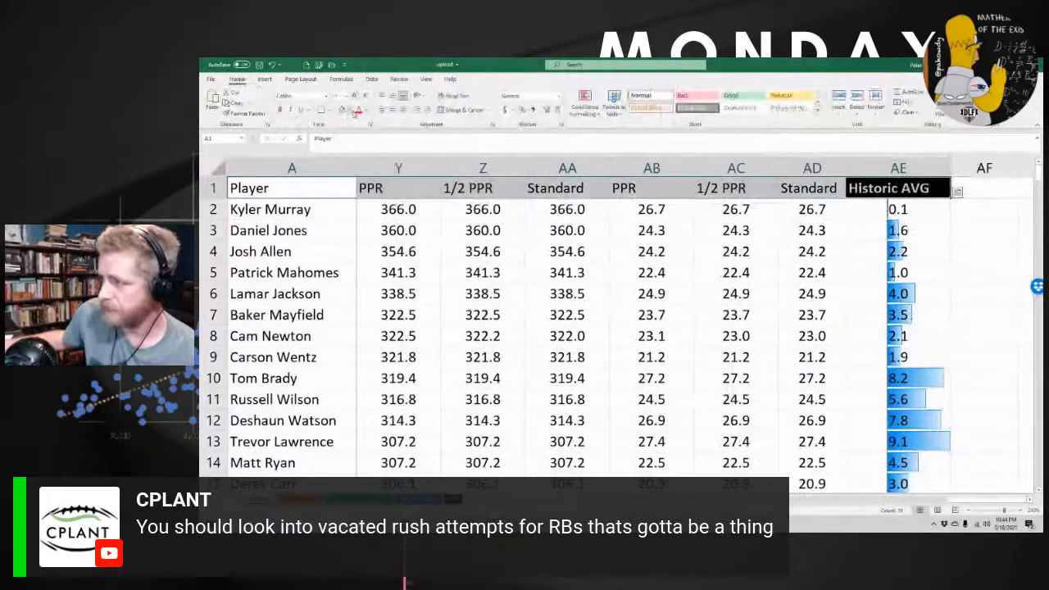
pyautogui.click(349, 110)
pyautogui.click(350, 134)
pyautogui.click(366, 111)
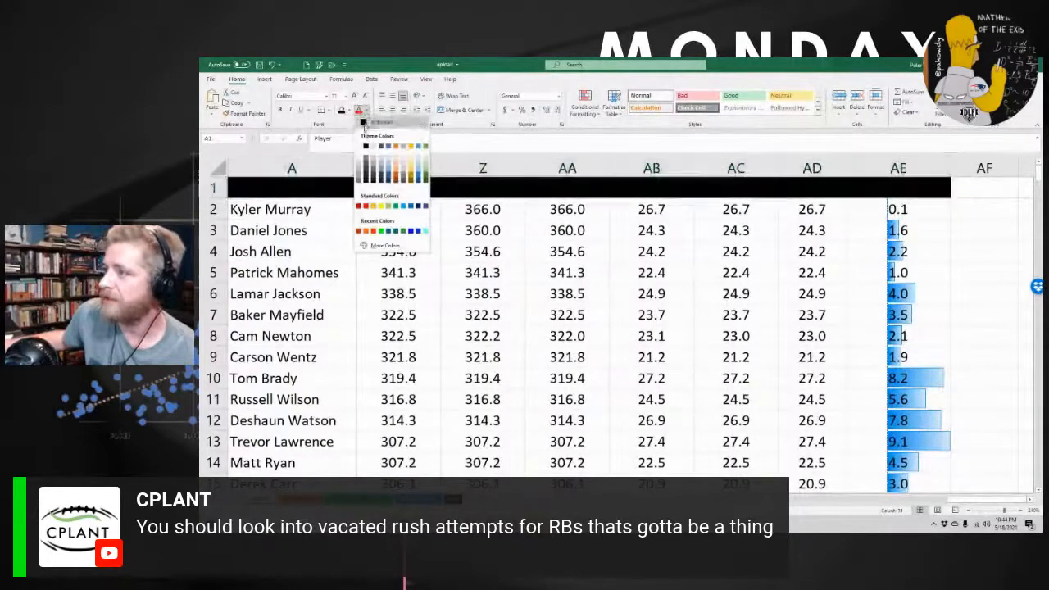
pyautogui.click(364, 149)
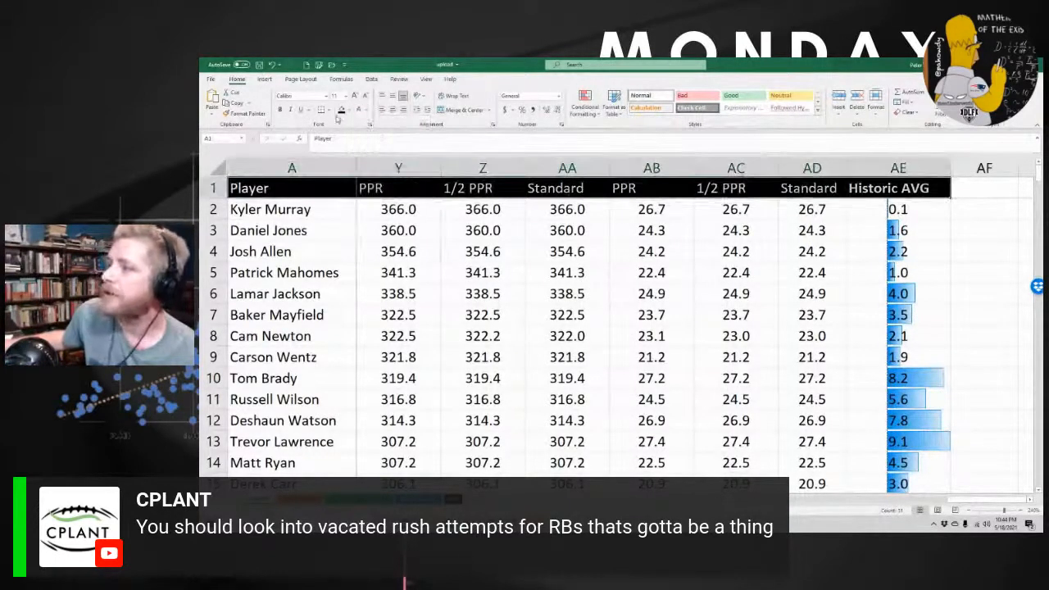
pyautogui.click(392, 110)
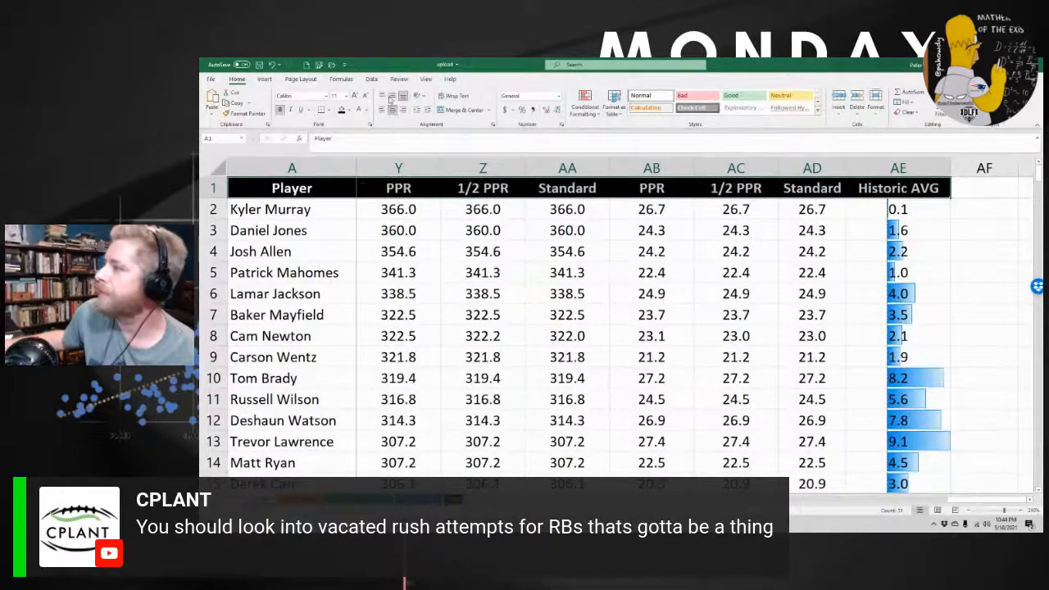
pyautogui.click(852, 193)
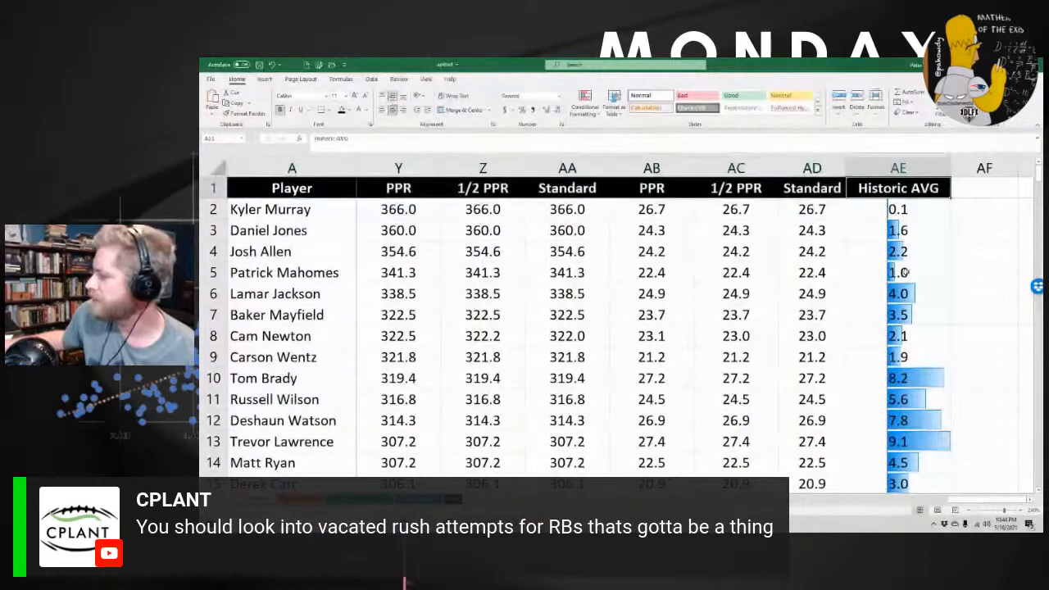
# Tighten the widths of the POS, RK and Team columns on the rankings sheet
pyautogui.moveTo(996, 500); pyautogui.dragTo(962, 503)
pyautogui.hscroll(-10, 962, 503)
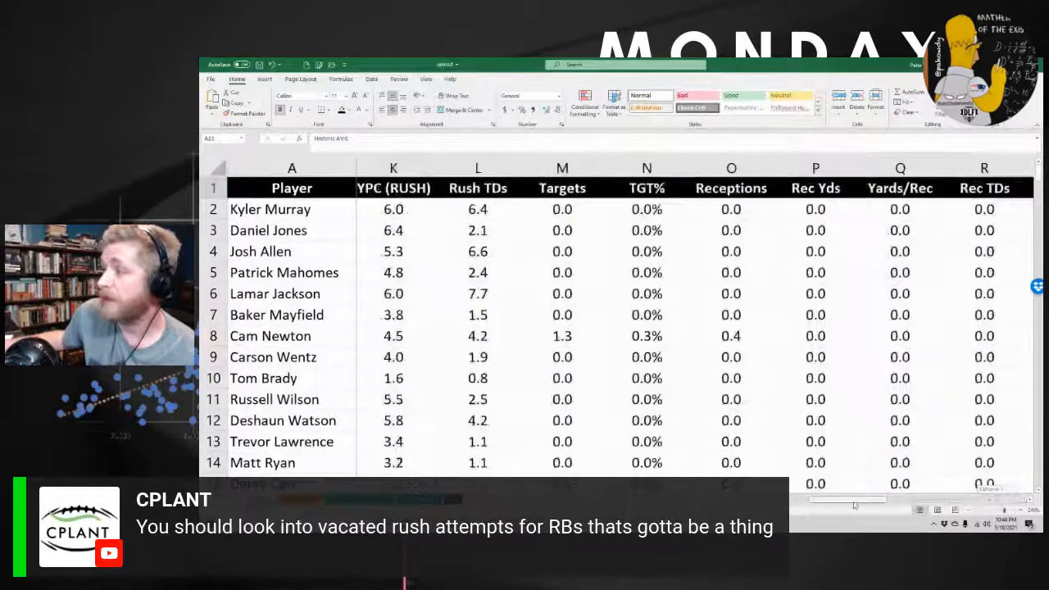
pyautogui.moveTo(477, 168)
pyautogui.mouseDown()
pyautogui.moveTo(541, 168)
pyautogui.moveTo(490, 171)
pyautogui.mouseUp()
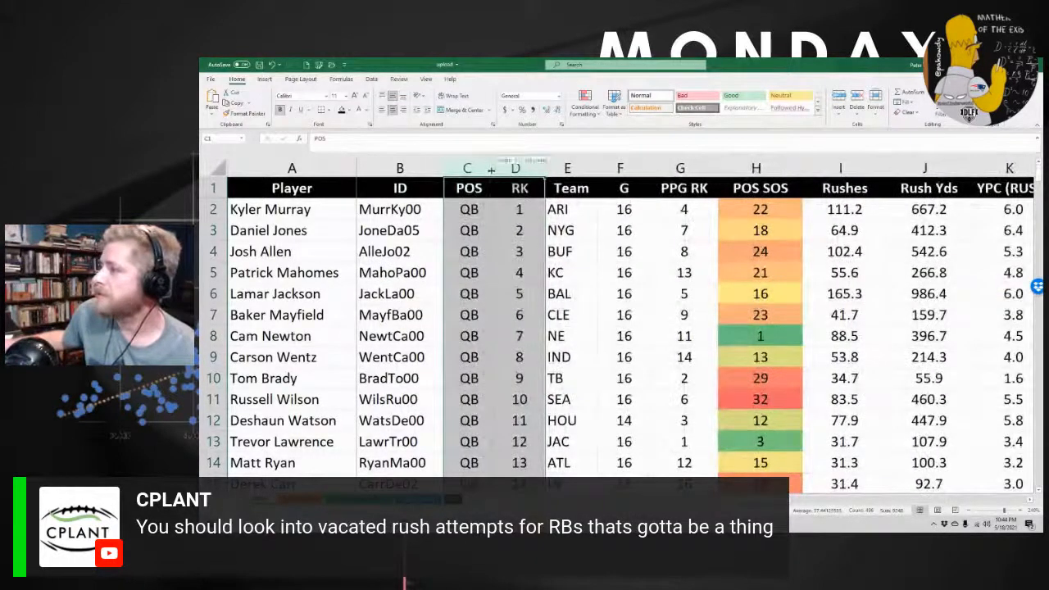
pyautogui.click(564, 168)
pyautogui.moveTo(589, 169); pyautogui.dragTo(581, 168)
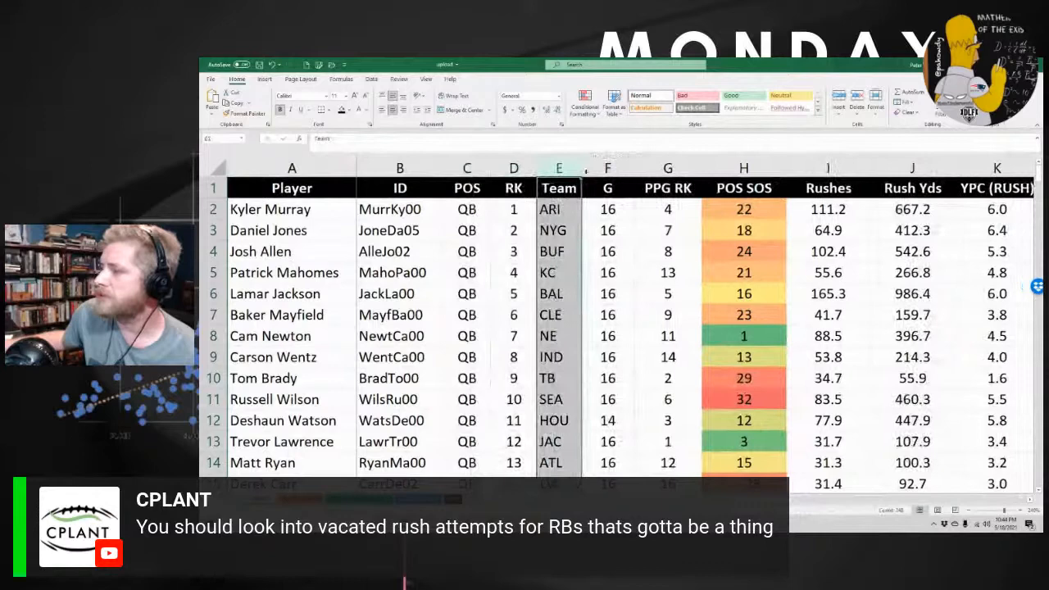
pyautogui.click(607, 209)
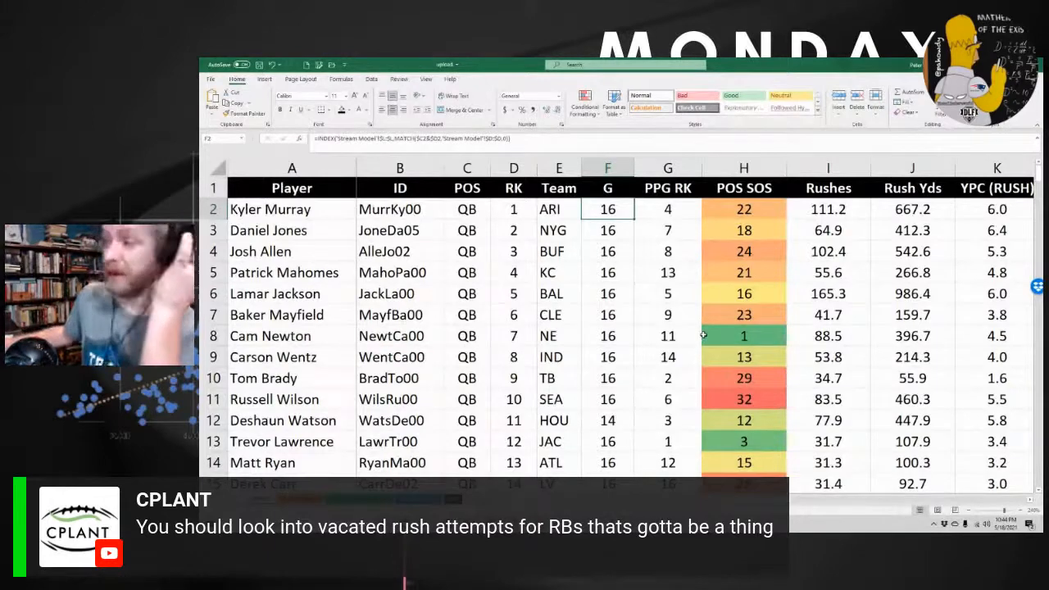
# Narrow the Player column slightly so it fits the longest quarterback names
pyautogui.click(222, 276)
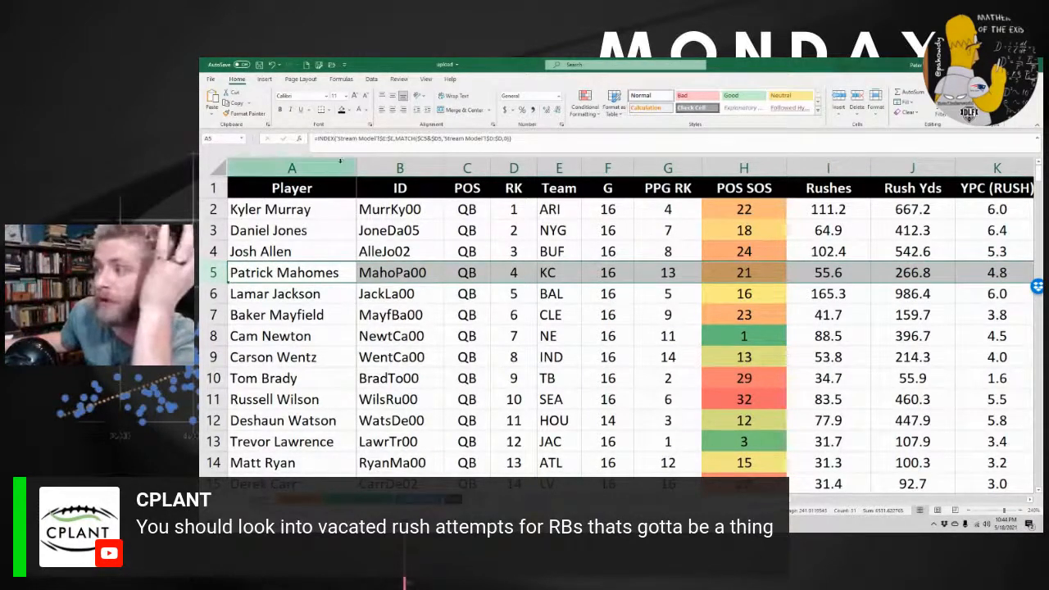
pyautogui.moveTo(400, 167); pyautogui.dragTo(344, 165)
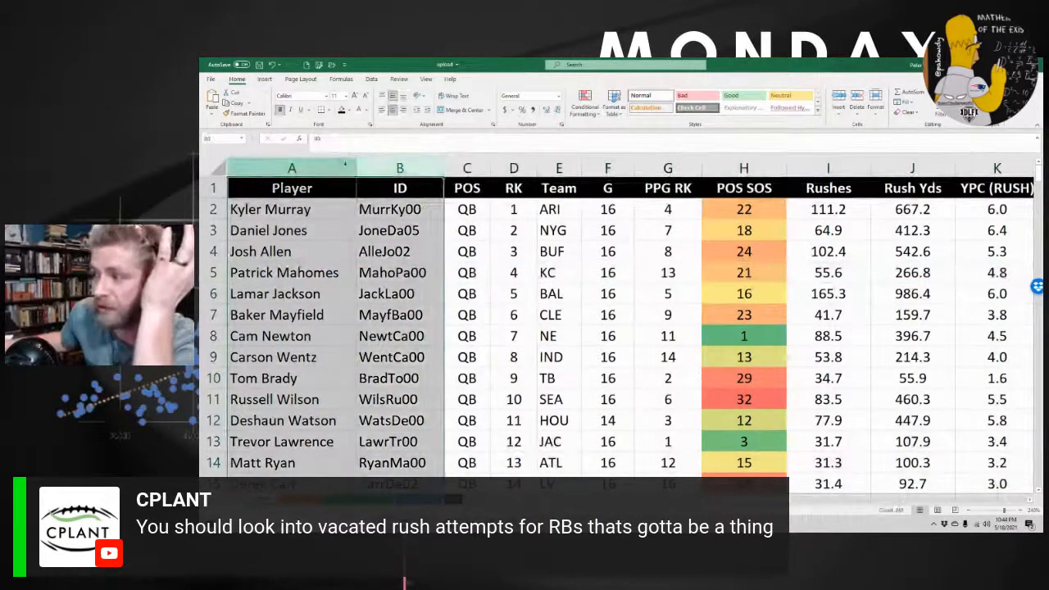
pyautogui.click(343, 167)
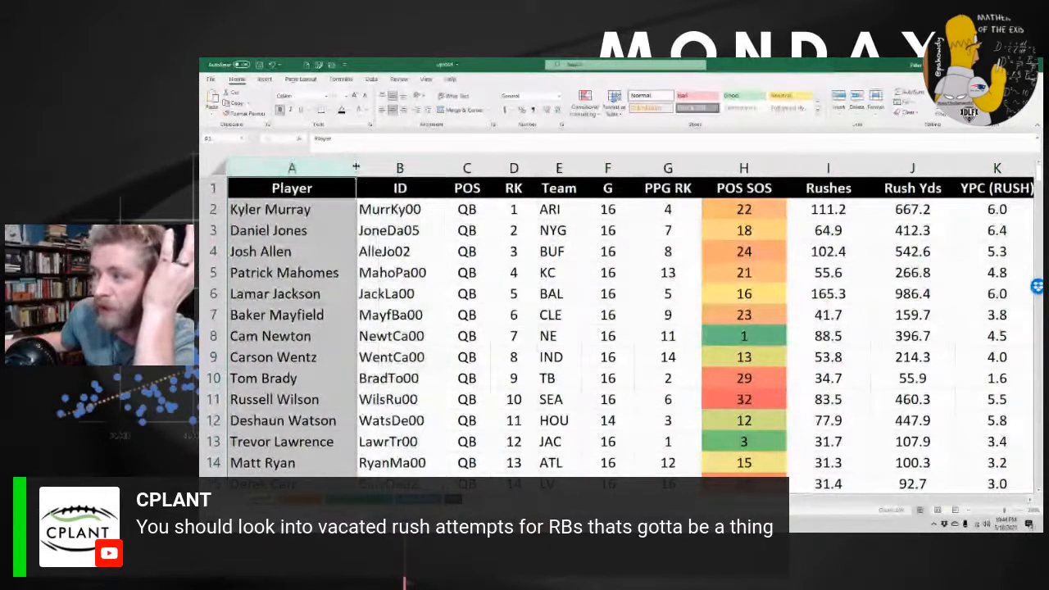
pyautogui.moveTo(357, 168); pyautogui.dragTo(349, 167)
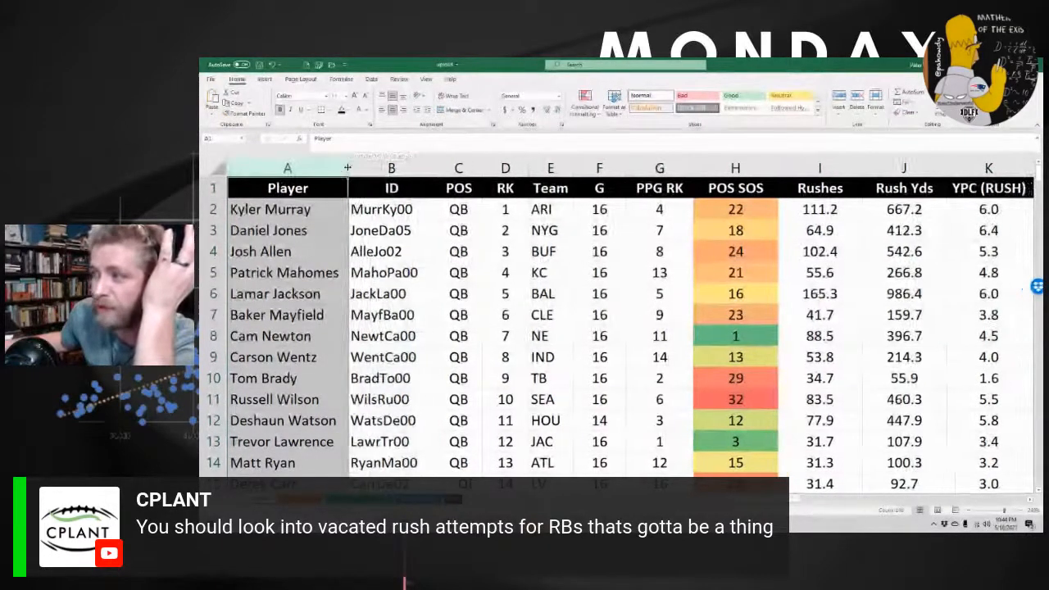
# Highlight the top-ranked quarterbacks, pick out Lamar Jackson and Josh Allen, and highlight Daniel Jones' whole row
pyautogui.moveTo(327, 209); pyautogui.dragTo(328, 273)
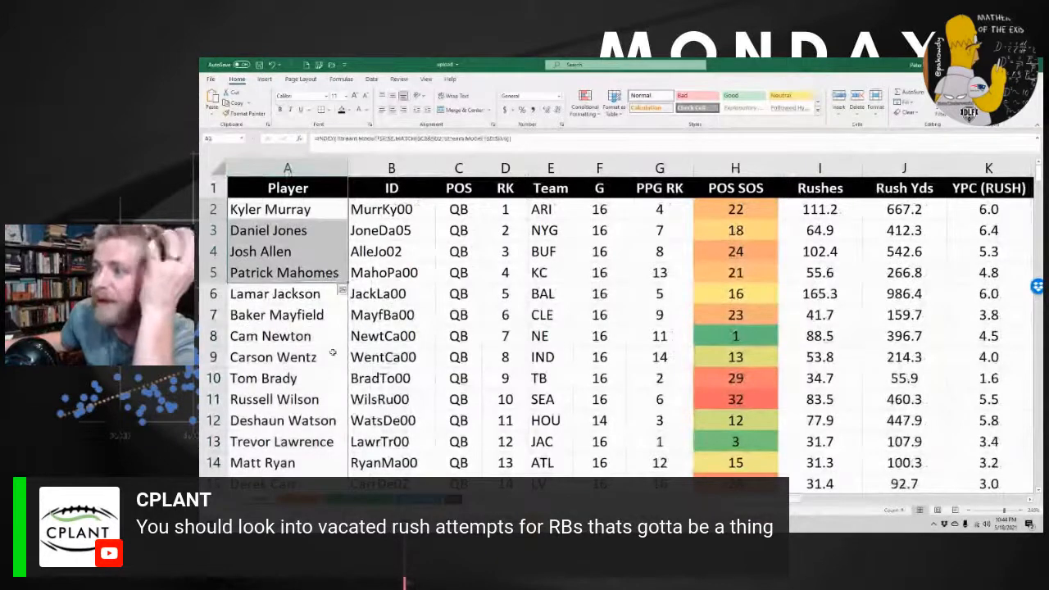
pyautogui.click(293, 299)
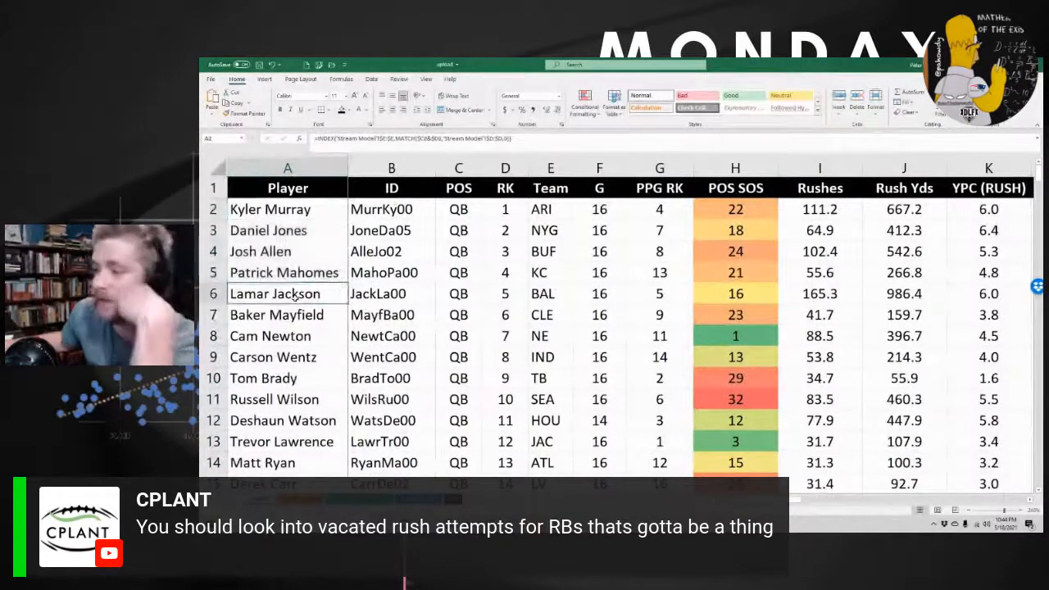
pyautogui.click(299, 246)
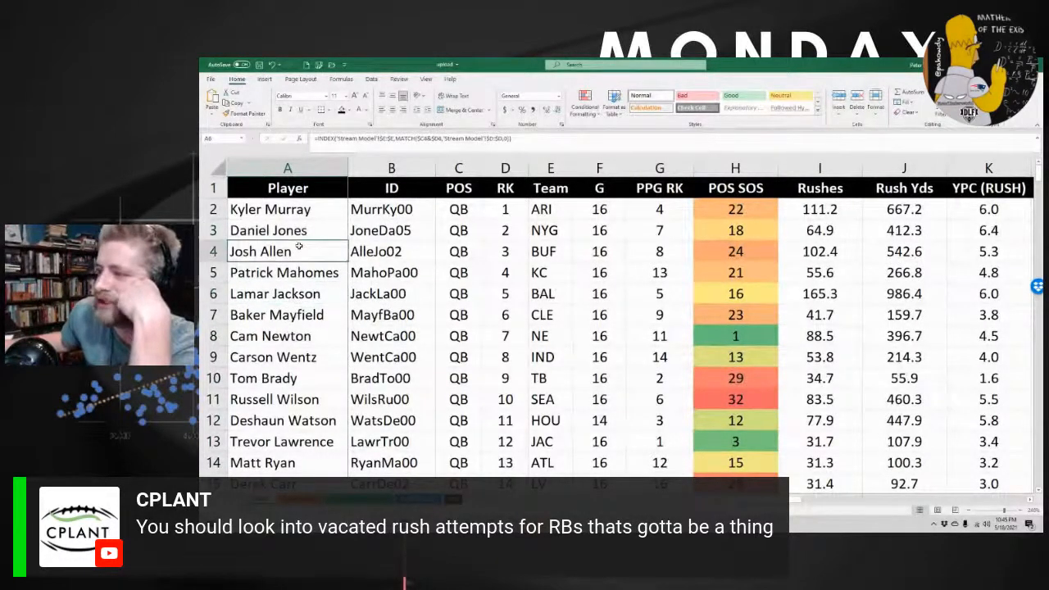
pyautogui.click(213, 230)
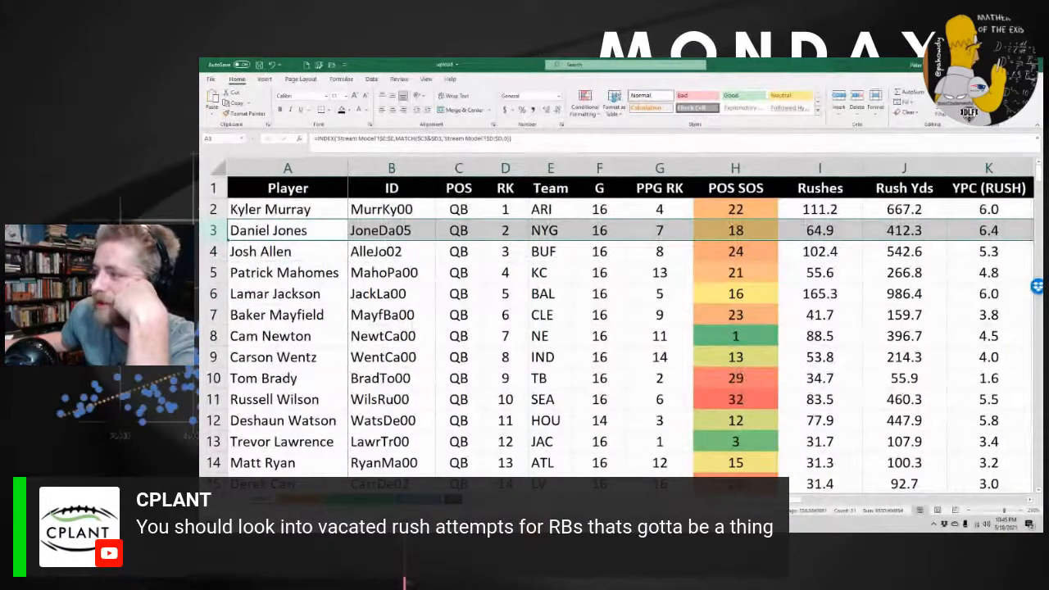
# Switch back to the Stream Model sheet and filter the Team column to NYG
pyautogui.hotkey('ctrl', 'pagedown')
pyautogui.click(477, 241)
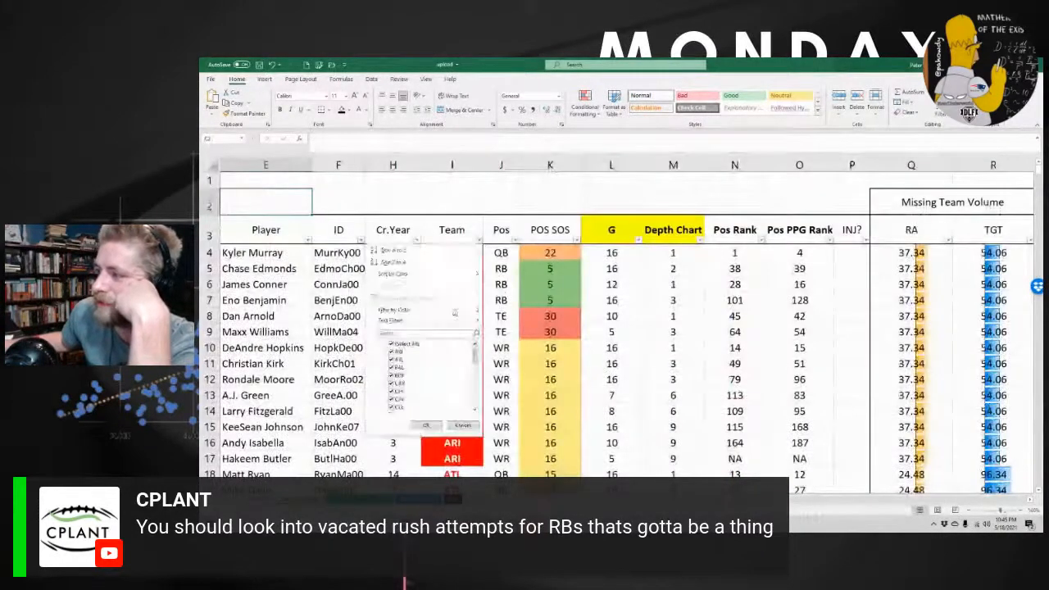
pyautogui.press('Return')
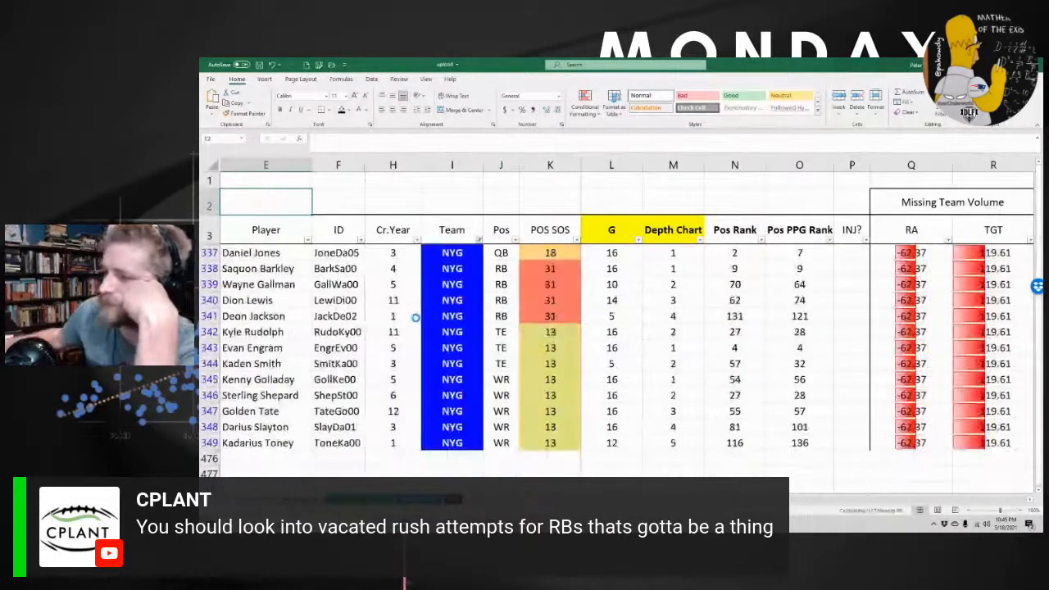
# Examine the Giants' Pos Rank and Pos PPG Rank values for Rudolph, Jones, Engram and Shepard, then the Projected Player Volume % section
pyautogui.click(734, 333)
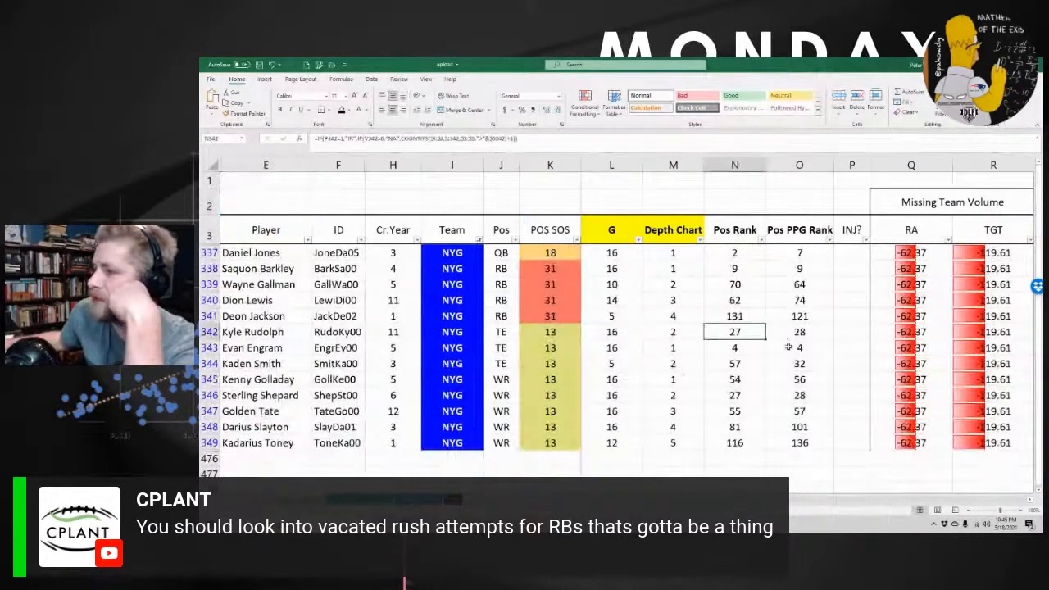
pyautogui.click(743, 254)
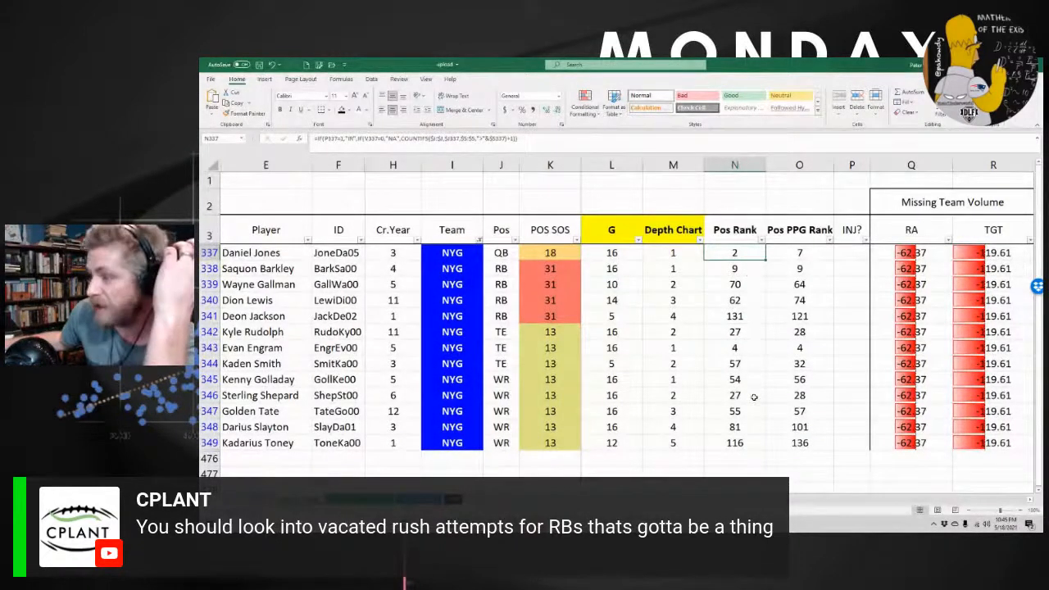
pyautogui.moveTo(737, 349); pyautogui.dragTo(819, 348)
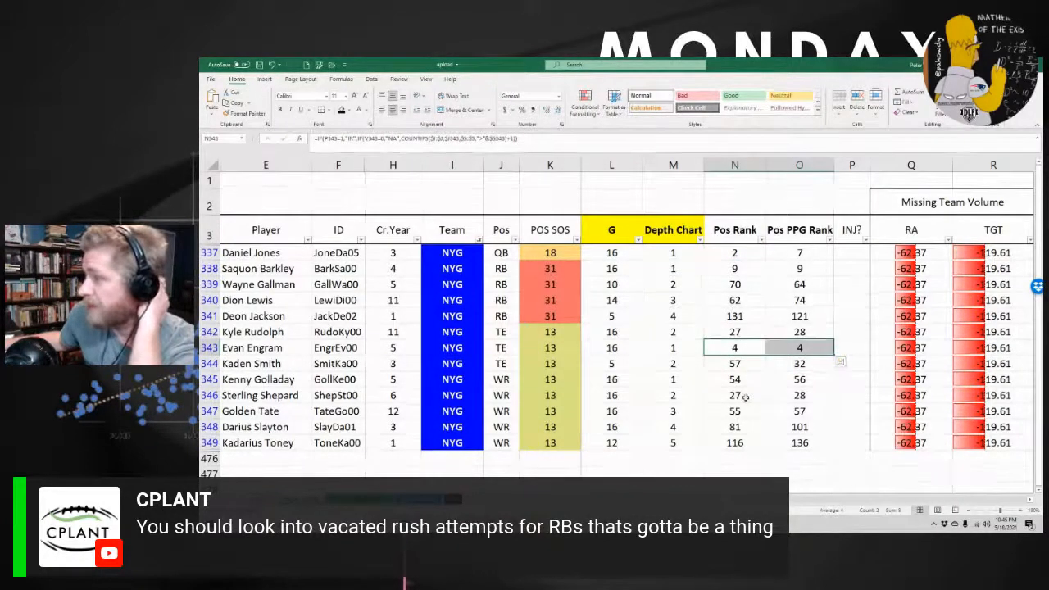
pyautogui.moveTo(748, 397); pyautogui.dragTo(795, 394)
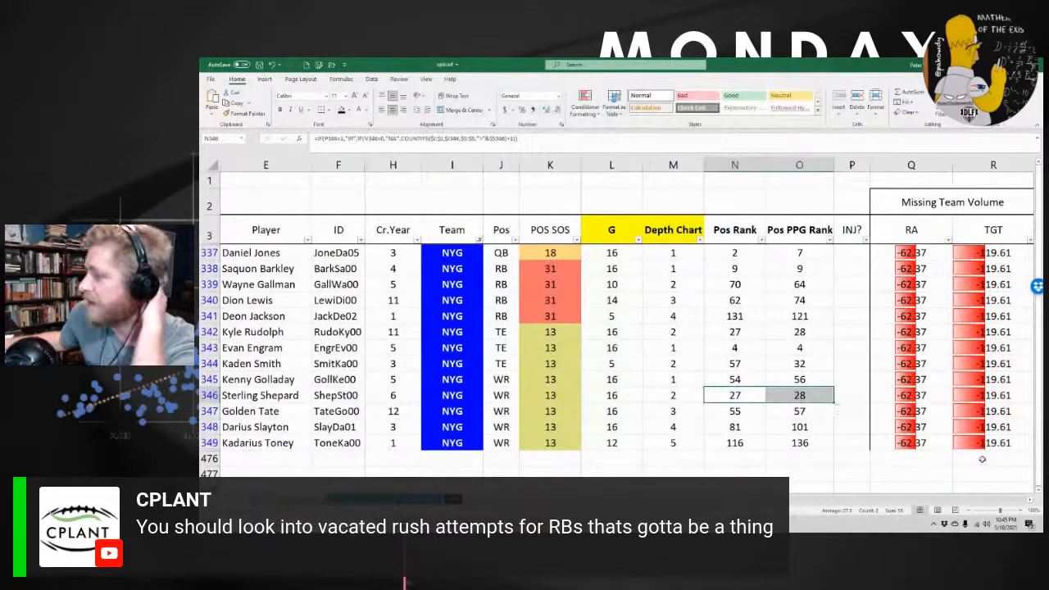
pyautogui.hscroll(5, 812, 328)
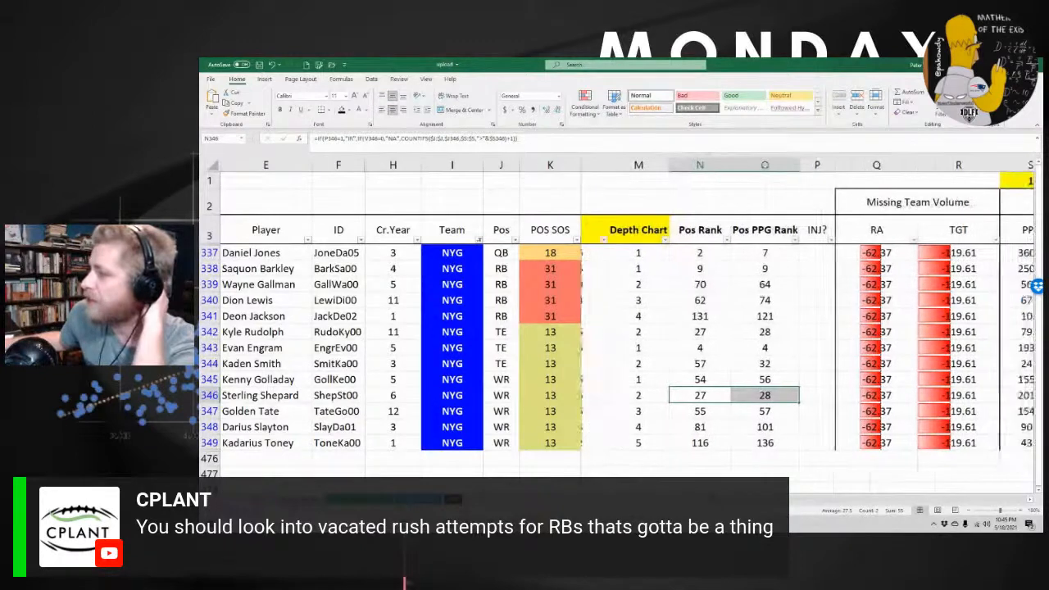
pyautogui.hscroll(5, 812, 328)
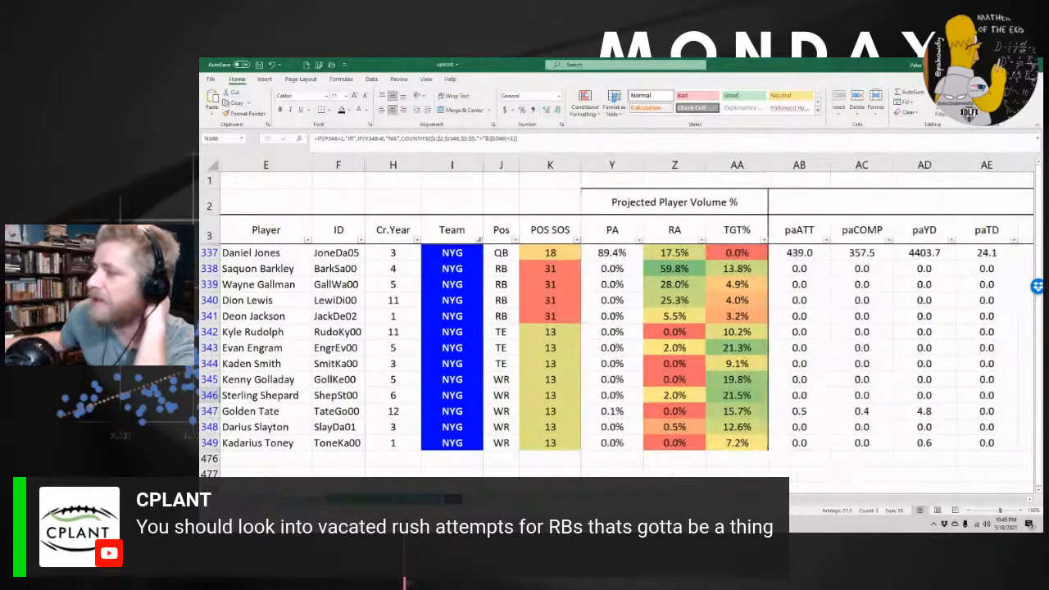
# Switch to the rotoviz.com data sheet, filter the Player column to Daniel Jones, and select his RUSH% values for both seasons
pyautogui.hotkey('ctrl', 'pageup')
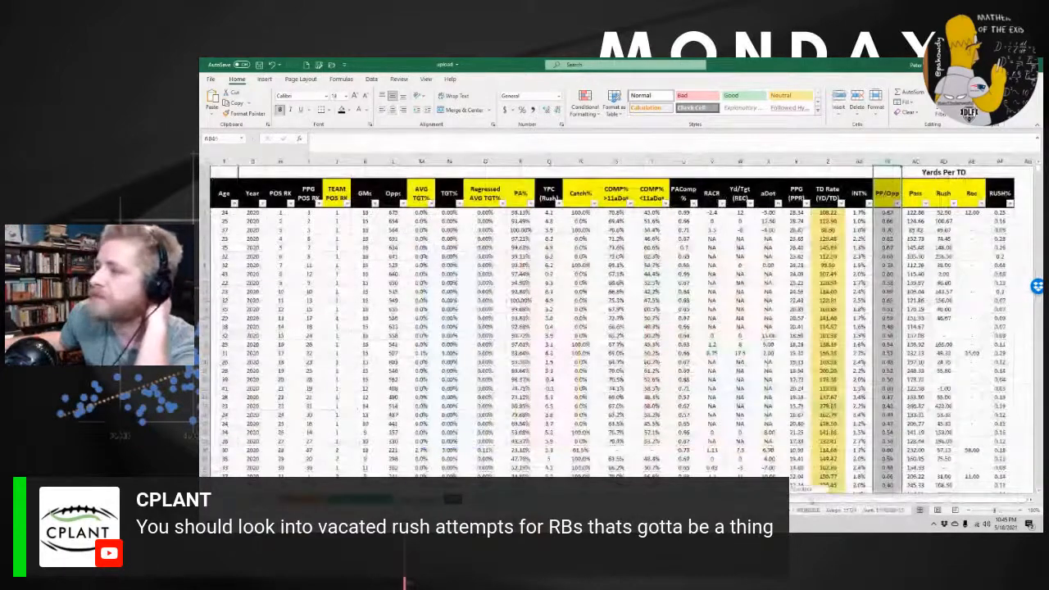
pyautogui.hscroll(-3, 615, 328)
pyautogui.click(361, 204)
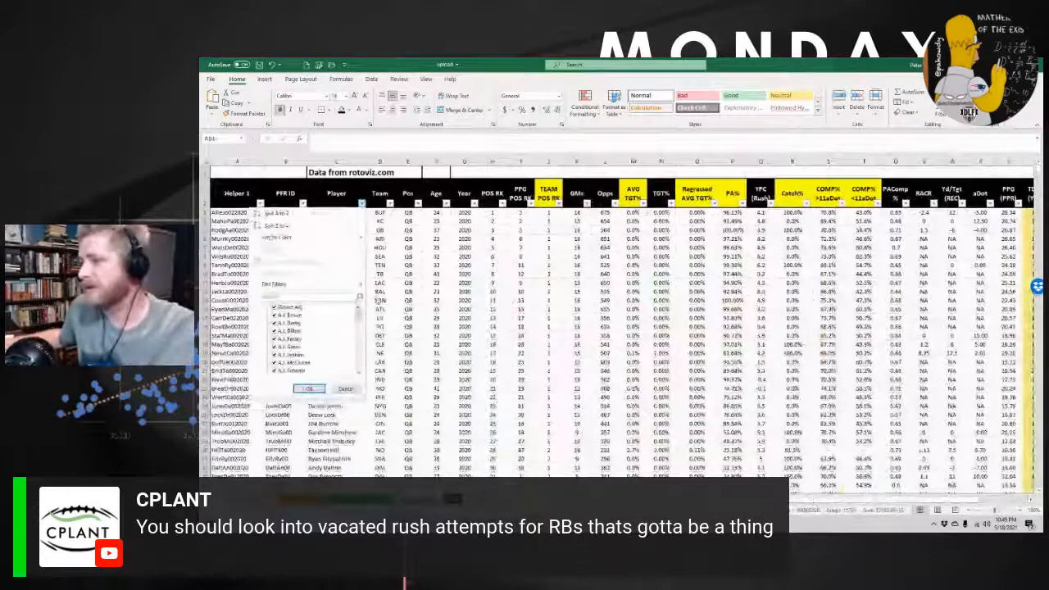
pyautogui.click(325, 298)
pyautogui.write('daniel')
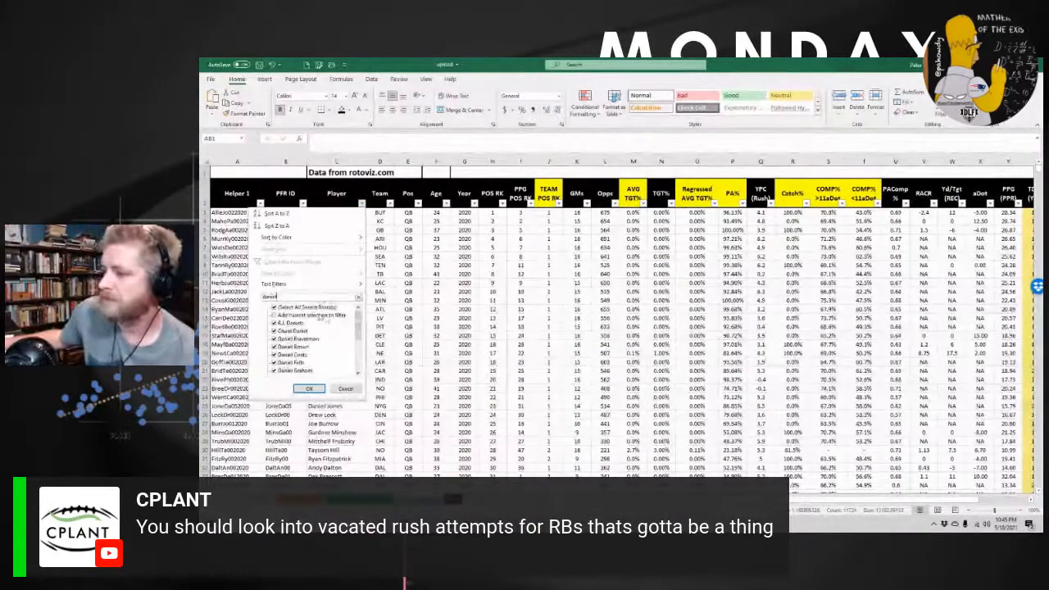
pyautogui.click(311, 308)
pyautogui.scroll(-3, 305, 361)
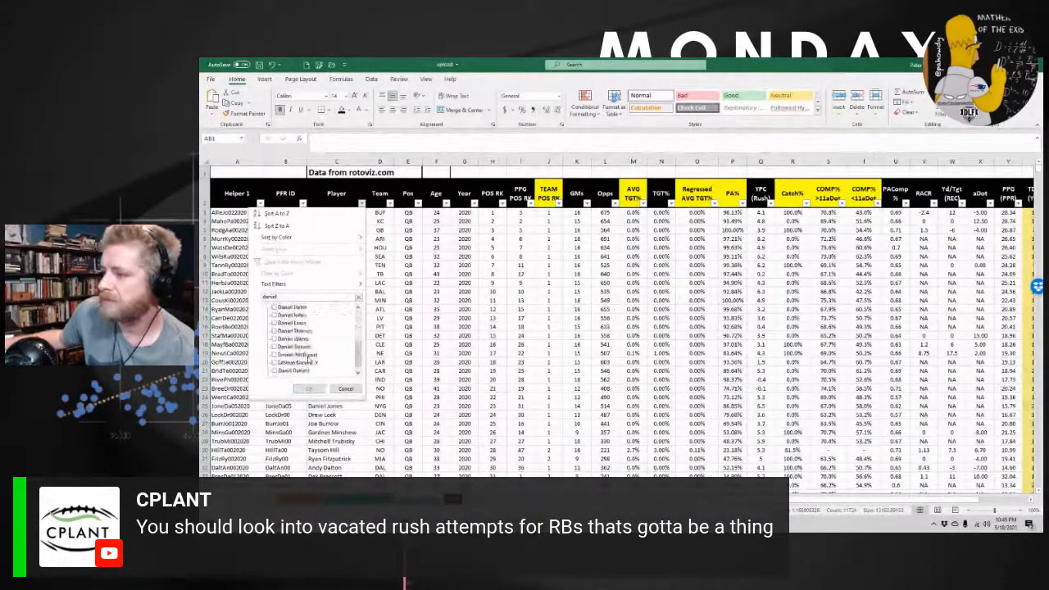
pyautogui.click(292, 316)
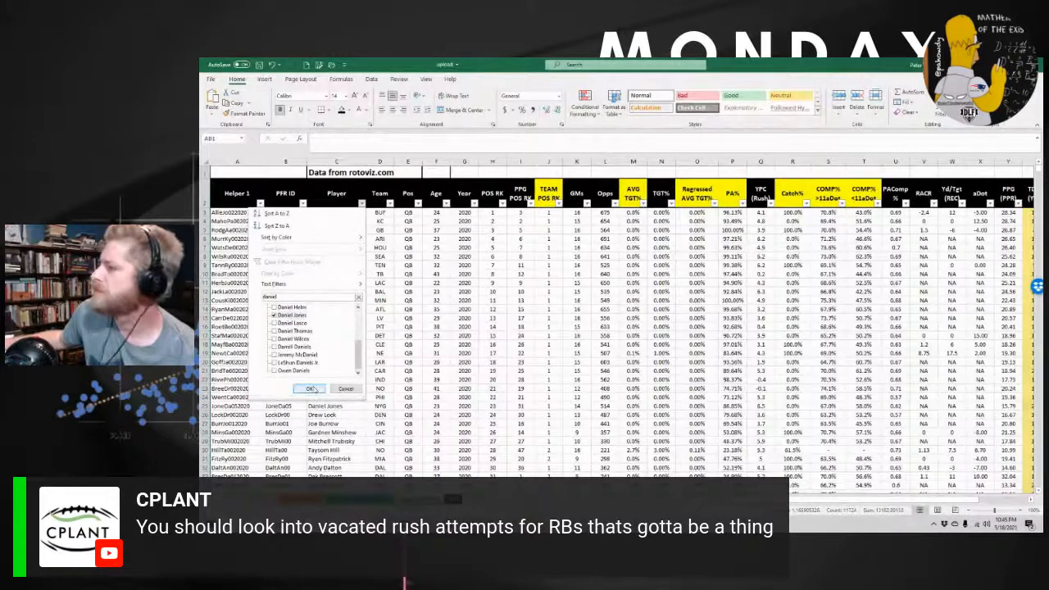
pyautogui.click(309, 389)
pyautogui.moveTo(876, 499); pyautogui.dragTo(986, 501)
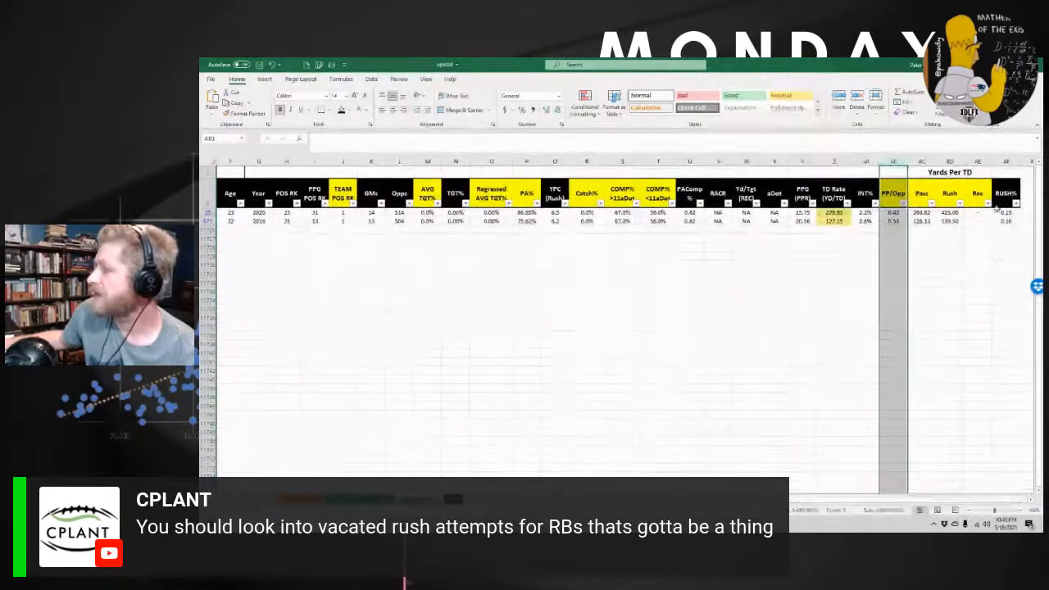
pyautogui.moveTo(1006, 213); pyautogui.dragTo(1006, 221)
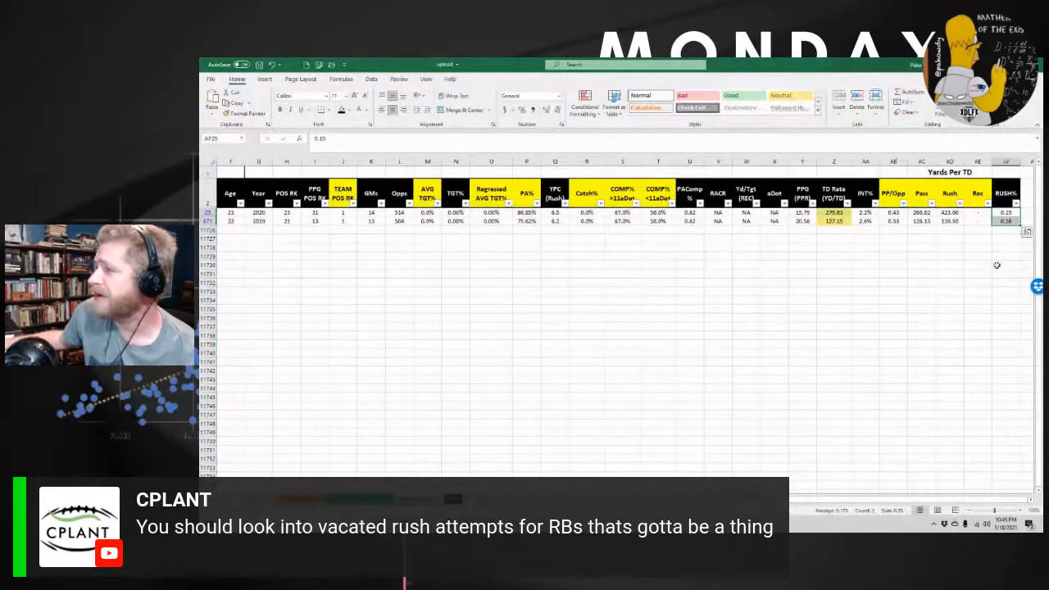
# Clear the Player filter on the rotoviz.com data sheet and return to the Stream Model sheet
pyautogui.moveTo(955, 499); pyautogui.dragTo(898, 496)
pyautogui.click(414, 212)
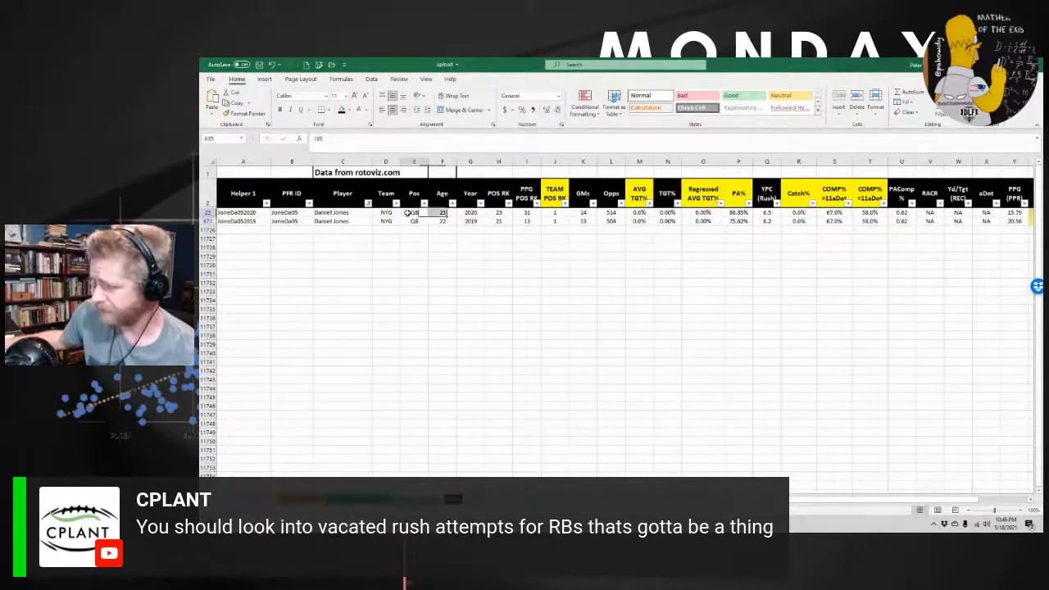
pyautogui.click(372, 79)
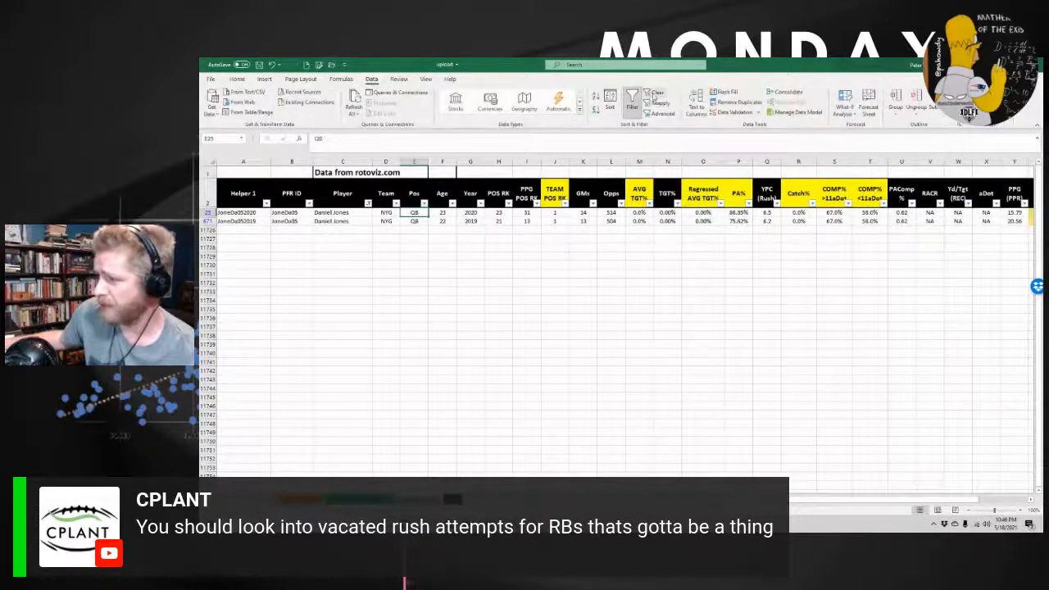
pyautogui.click(654, 92)
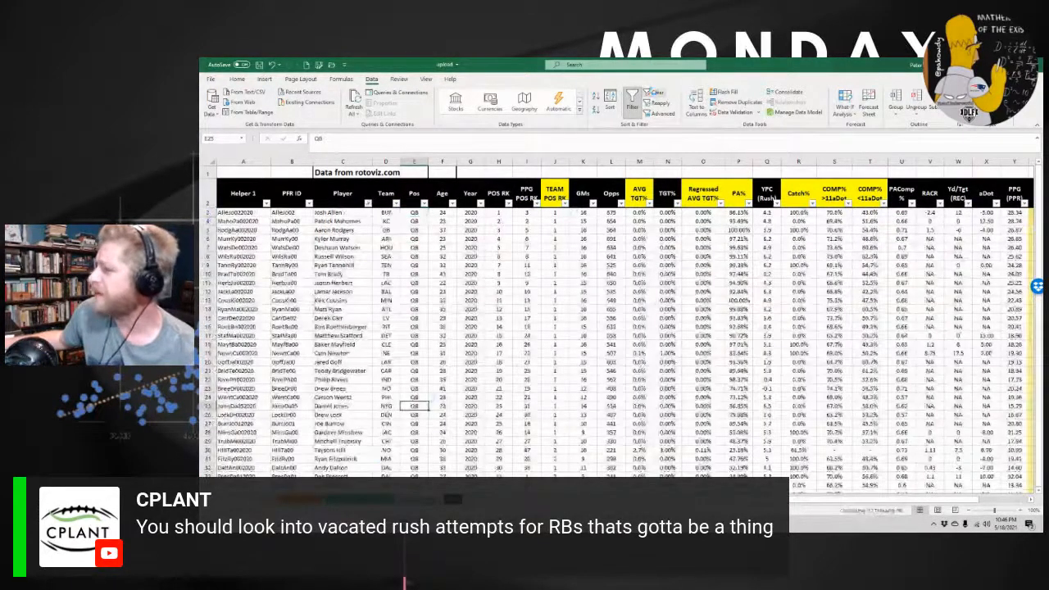
pyautogui.click(303, 499)
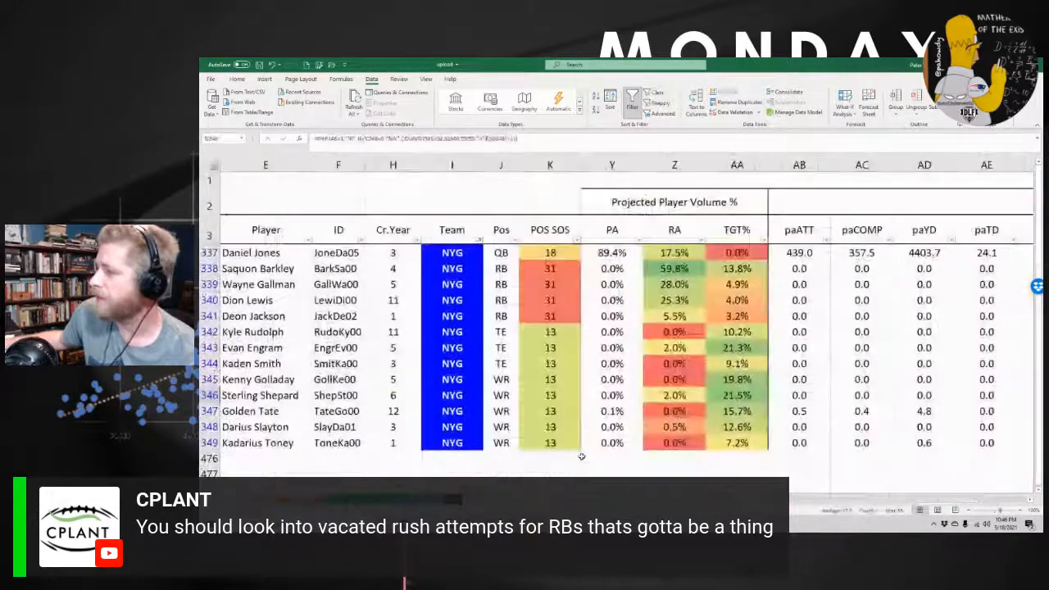
# Review the Giants' Projected Yearly Stats, from passing attempts through rushing yards and touchdowns
pyautogui.hscroll(3, 776, 448)
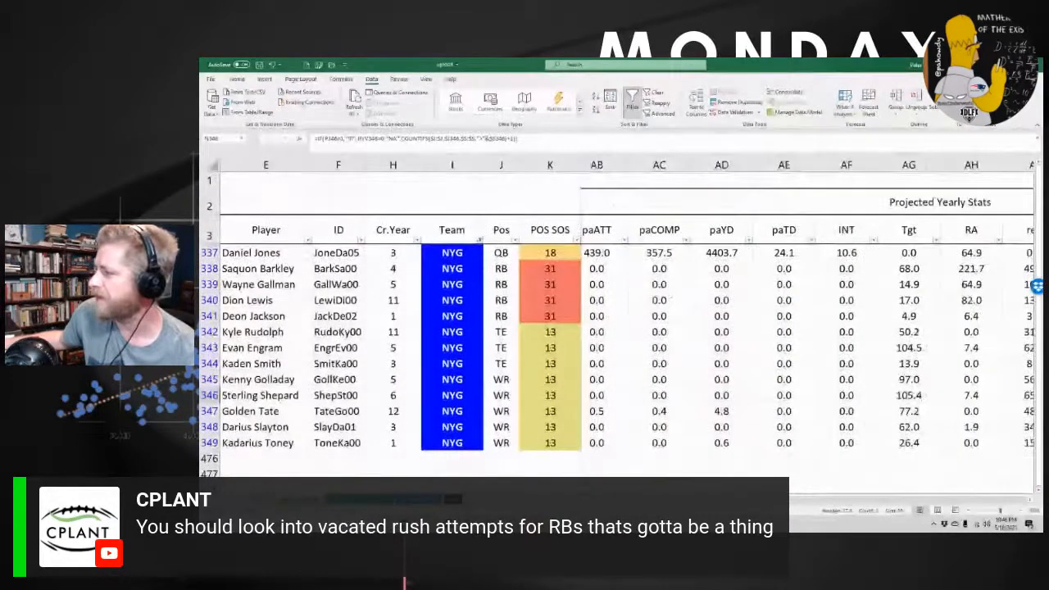
pyautogui.hscroll(5, 808, 344)
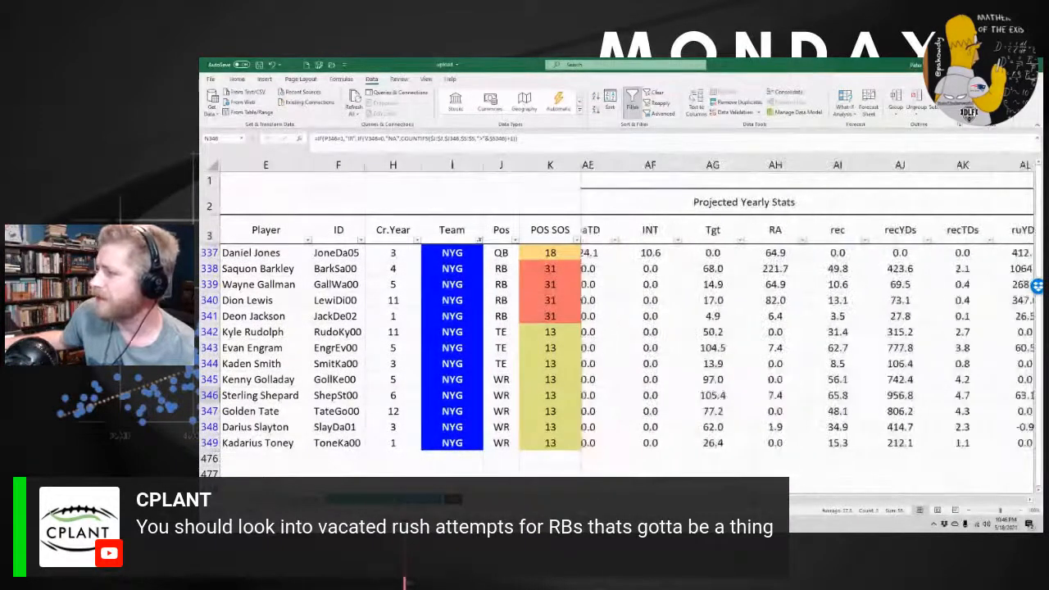
pyautogui.hscroll(-1, 805, 305)
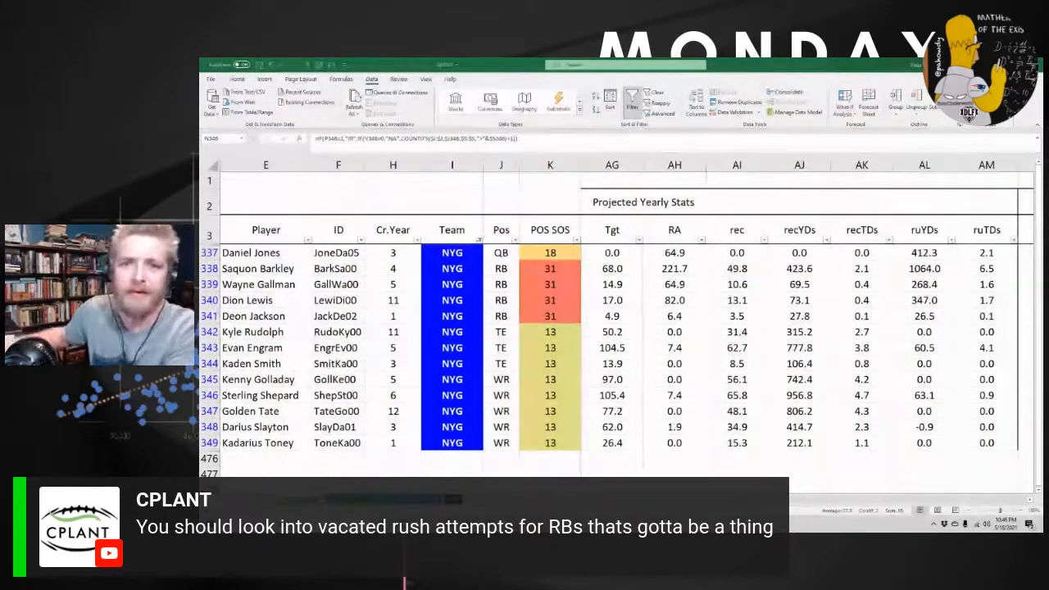
# Switch to Pro Football Reference in the browser, search for Daniel Jones, review his rushing stats, and close his page
pyautogui.hotkey('alt', 'Tab')
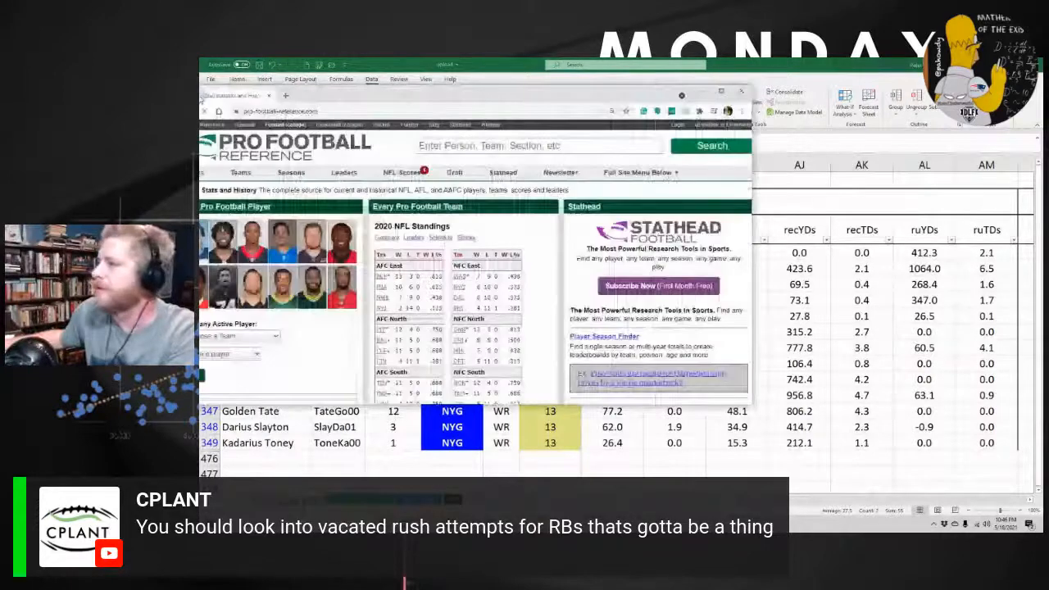
pyautogui.click(571, 189)
pyautogui.write('drew Brees')
pyautogui.hotkey('ctrl', 'a')
pyautogui.write('daniel jones')
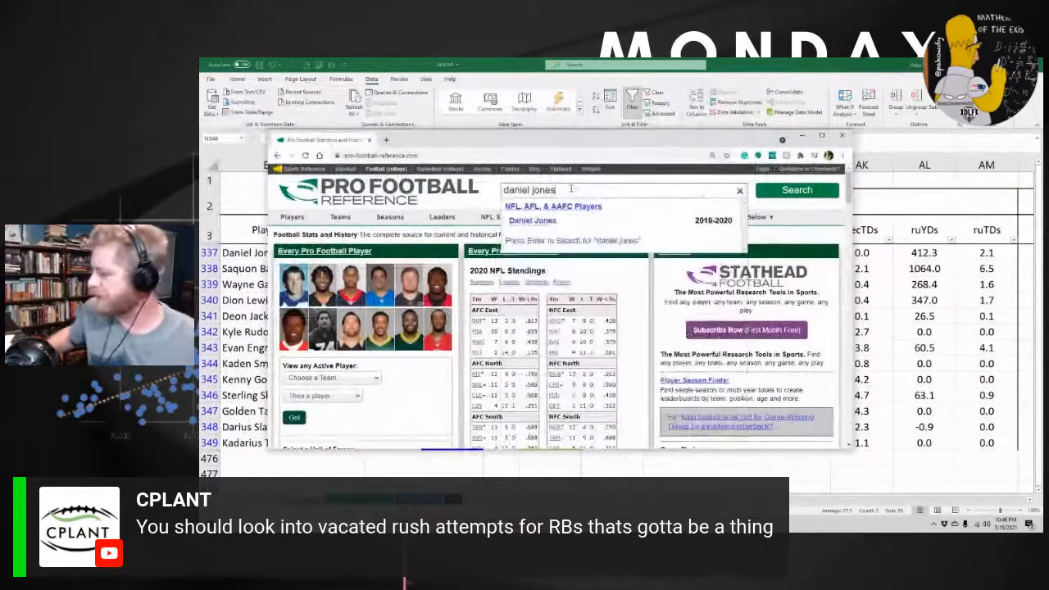
pyautogui.press('Down')
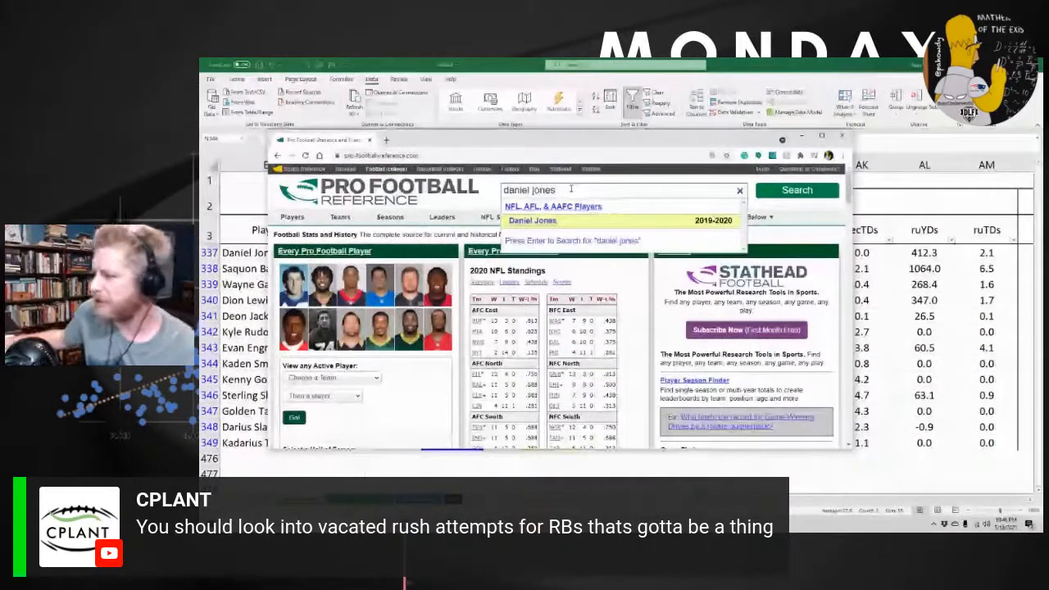
pyautogui.press('Return')
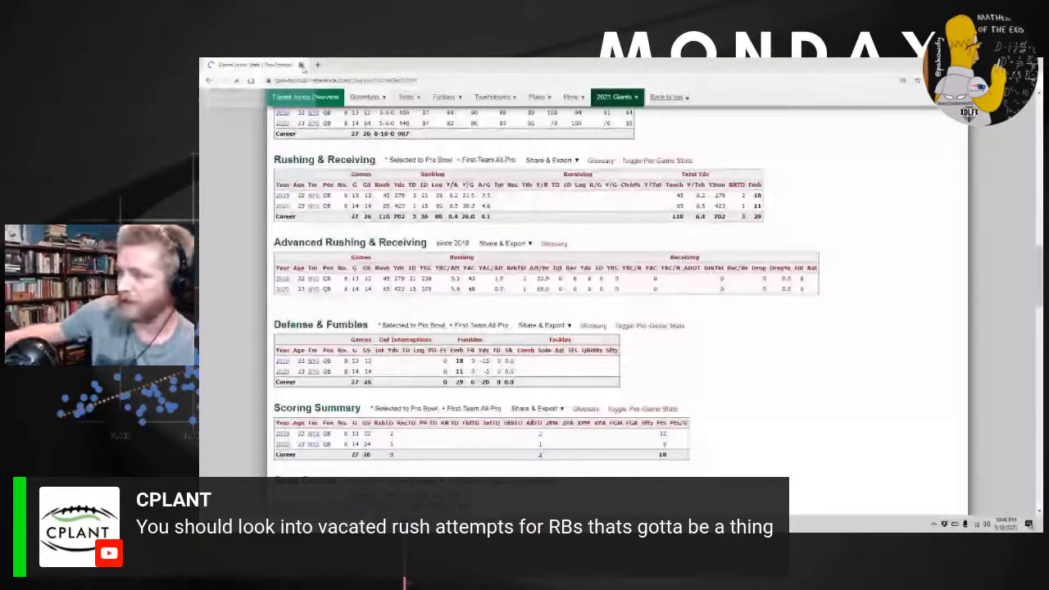
pyautogui.click(301, 65)
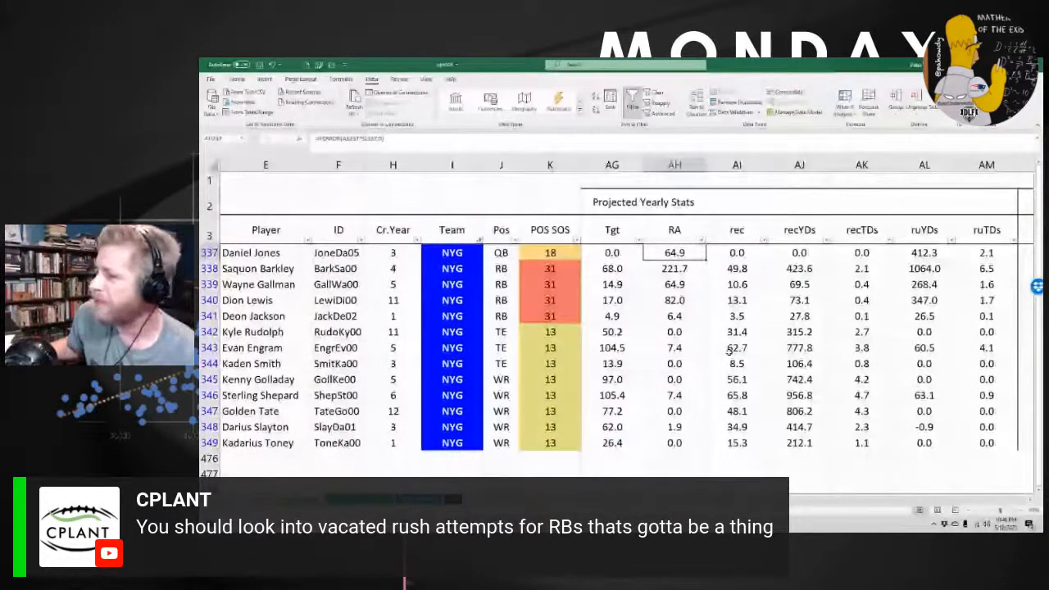
# Set Daniel Jones' RA% in the Volume Overrides section to 14%
pyautogui.hotkey('alt', 'pagedown')
pyautogui.hotkey('alt', 'pagedown')
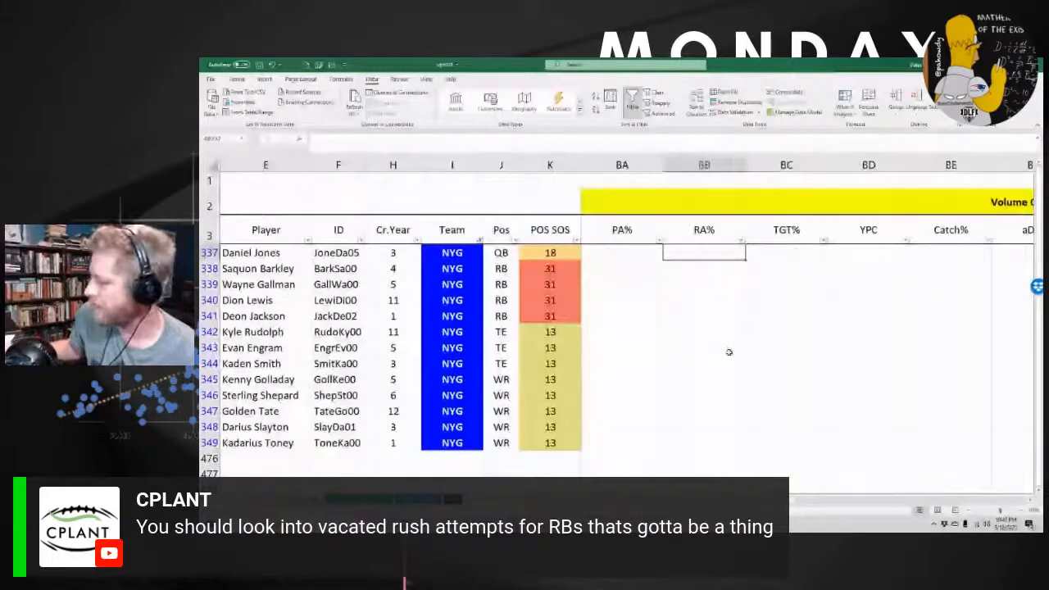
pyautogui.hotkey('ctrl', 'v')
pyautogui.press('Return')
pyautogui.press('Up')
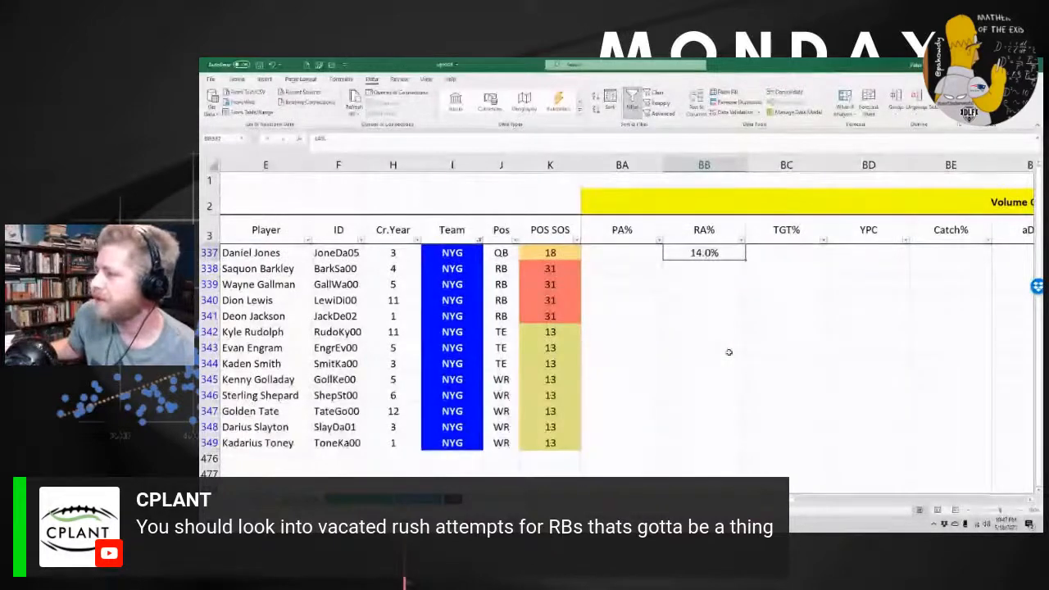
pyautogui.write('12')
pyautogui.press('Return')
pyautogui.press('Up')
# Check Daniel Jones' projected PPG and yearly rushing attempts, rushing yards and rushing touchdowns with the lowered override
pyautogui.hotkey('alt', 'pageup')
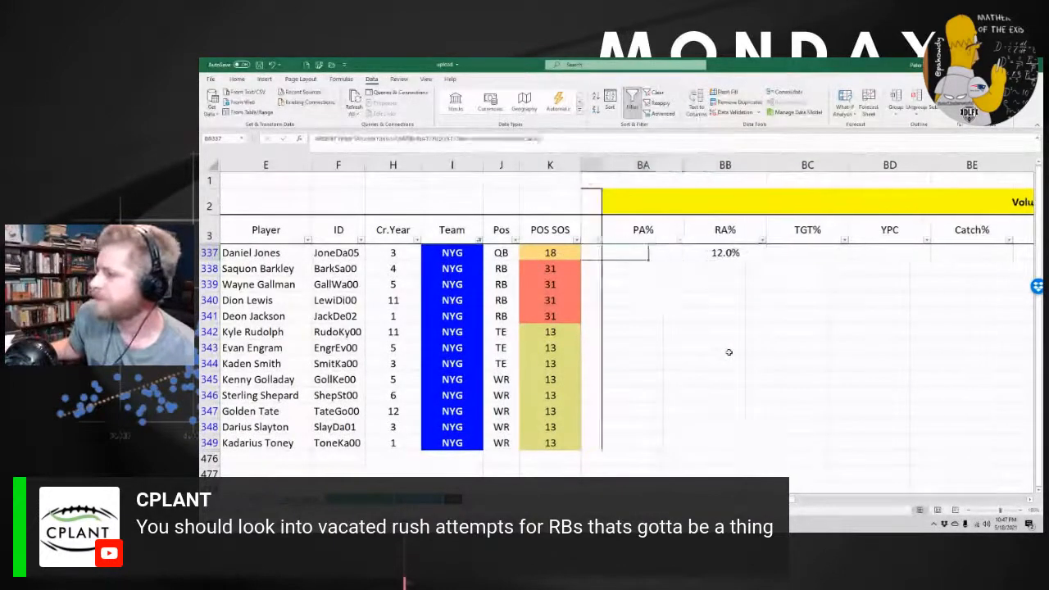
pyautogui.press('Left')
pyautogui.press('Left')
pyautogui.press('Left')
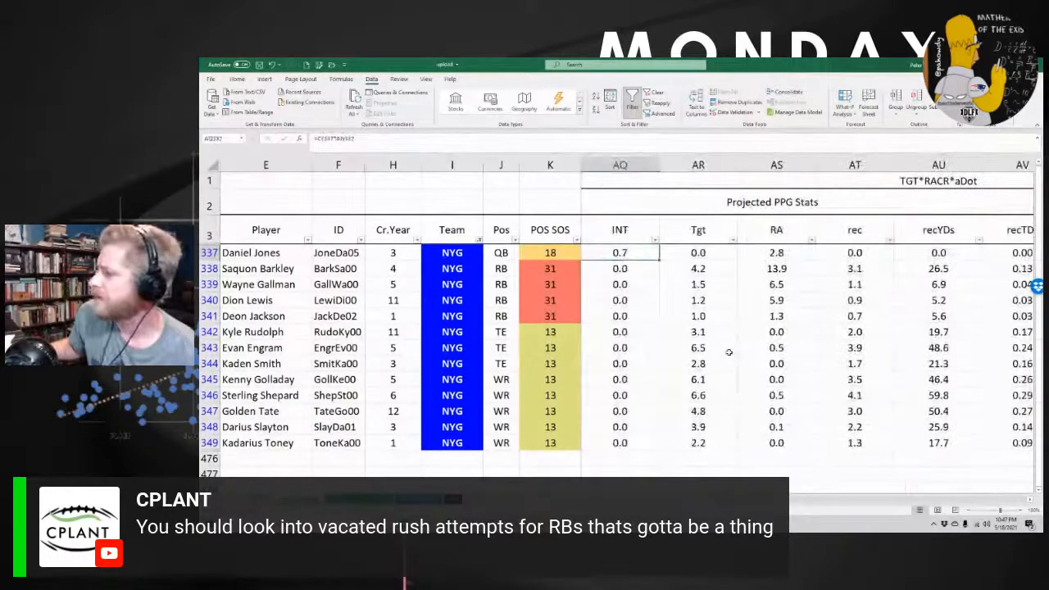
pyautogui.press('Right')
pyautogui.press('Right')
pyautogui.press('Right')
pyautogui.press('Right')
pyautogui.press('Right')
pyautogui.press('Right')
pyautogui.press('Right')
pyautogui.press('Right')
pyautogui.press('Right')
pyautogui.press('Right')
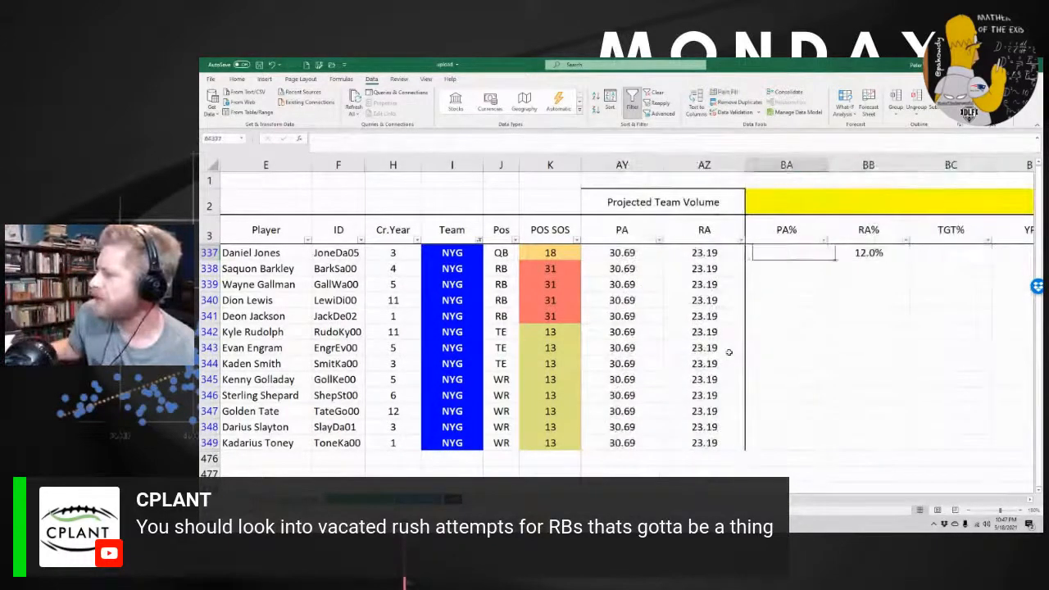
pyautogui.press('Right')
pyautogui.press('Left')
pyautogui.press('Left')
pyautogui.press('Left')
pyautogui.press('Left')
pyautogui.press('Left')
pyautogui.press('Left')
pyautogui.press('Left')
pyautogui.press('Left')
pyautogui.press('Left')
pyautogui.press('Left')
pyautogui.press('Left')
pyautogui.press('Left')
pyautogui.press('Left')
pyautogui.press('Left')
pyautogui.press('Left')
pyautogui.press('Left')
pyautogui.press('Left')
pyautogui.press('Left')
pyautogui.press('Left')
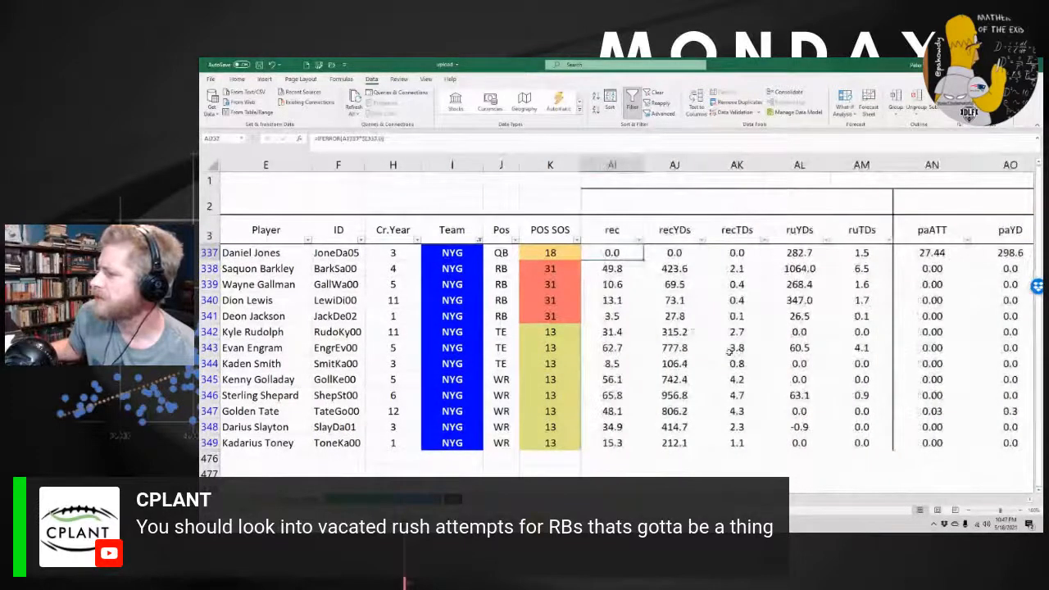
pyautogui.press('Left')
pyautogui.press('Left')
pyautogui.press('Left')
pyautogui.press('Right')
pyautogui.press('Right')
pyautogui.press('Right')
pyautogui.press('Right')
pyautogui.press('Right')
pyautogui.press('Right')
pyautogui.press('Right')
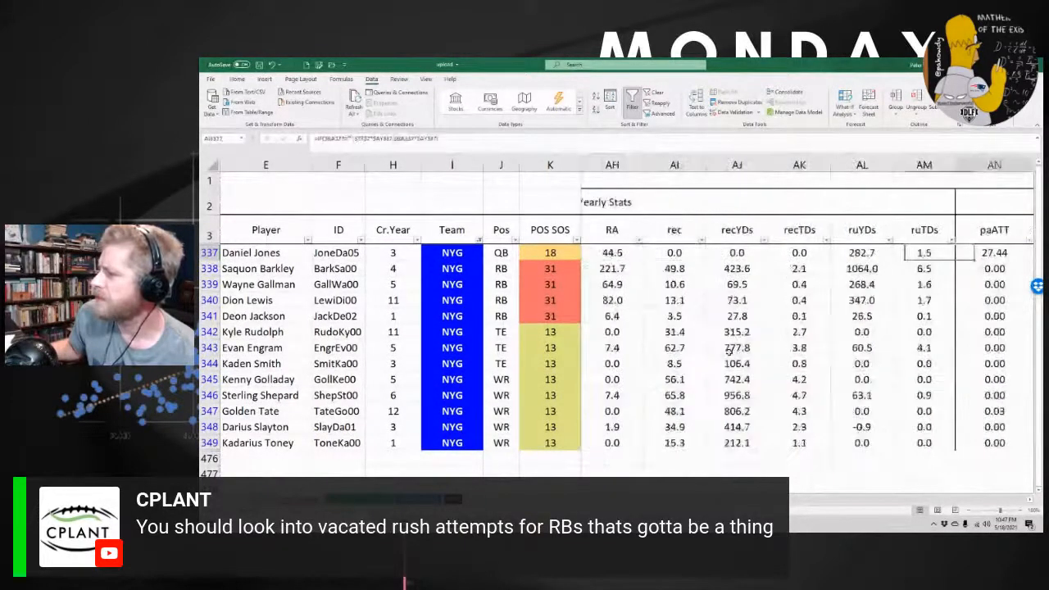
# Set Daniel Jones' RA% override back to 14%
pyautogui.press('Right')
pyautogui.press('Right')
pyautogui.press('Right')
pyautogui.press('Right')
pyautogui.press('Right')
pyautogui.press('Right')
pyautogui.press('Right')
pyautogui.press('Right')
pyautogui.press('Right')
pyautogui.press('Right')
pyautogui.press('Right')
pyautogui.press('Right')
pyautogui.press('Right')
pyautogui.press('Right')
pyautogui.press('Right')
pyautogui.press('Right')
pyautogui.press('Right')
pyautogui.press('Right')
pyautogui.press('Right')
pyautogui.press('Left')
pyautogui.press('Left')
pyautogui.press('Left')
pyautogui.press('Left')
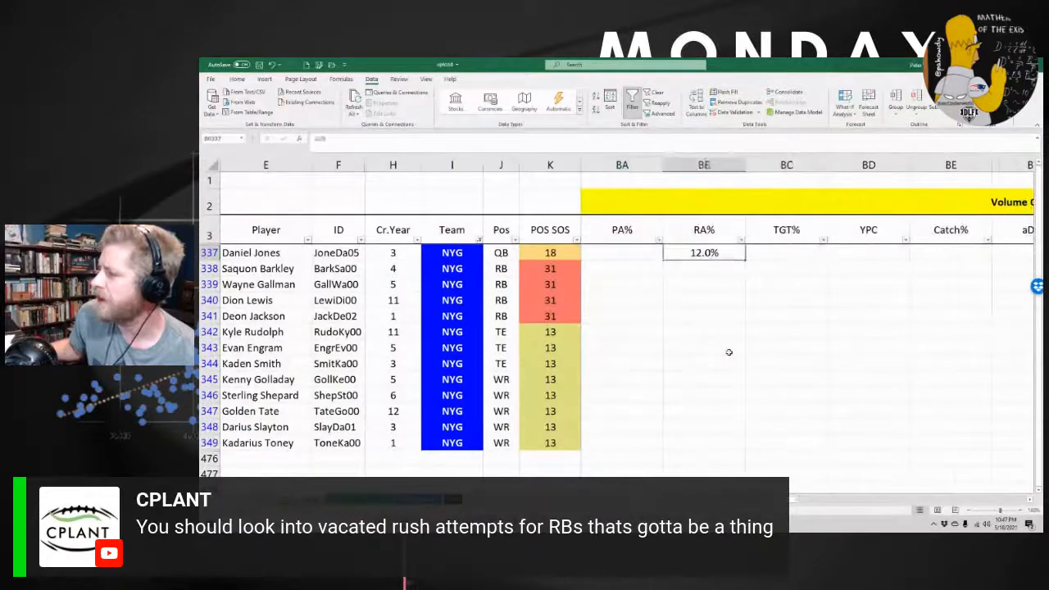
pyautogui.write('14%')
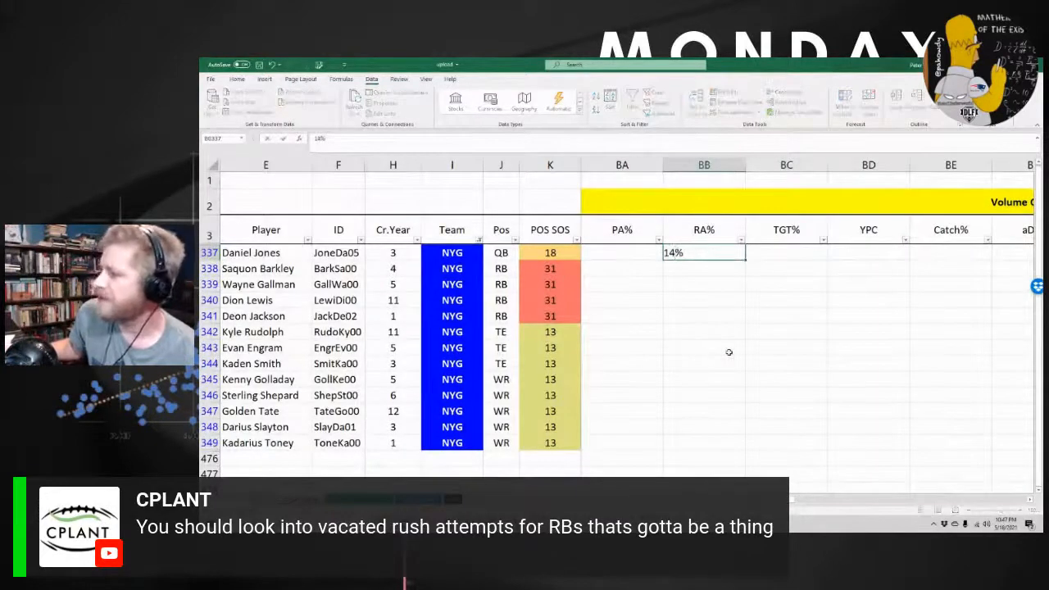
pyautogui.press('Return')
pyautogui.press('Up')
# Check Daniel Jones' projected yearly RA and rushing yards with the 14% override
pyautogui.press('Left')
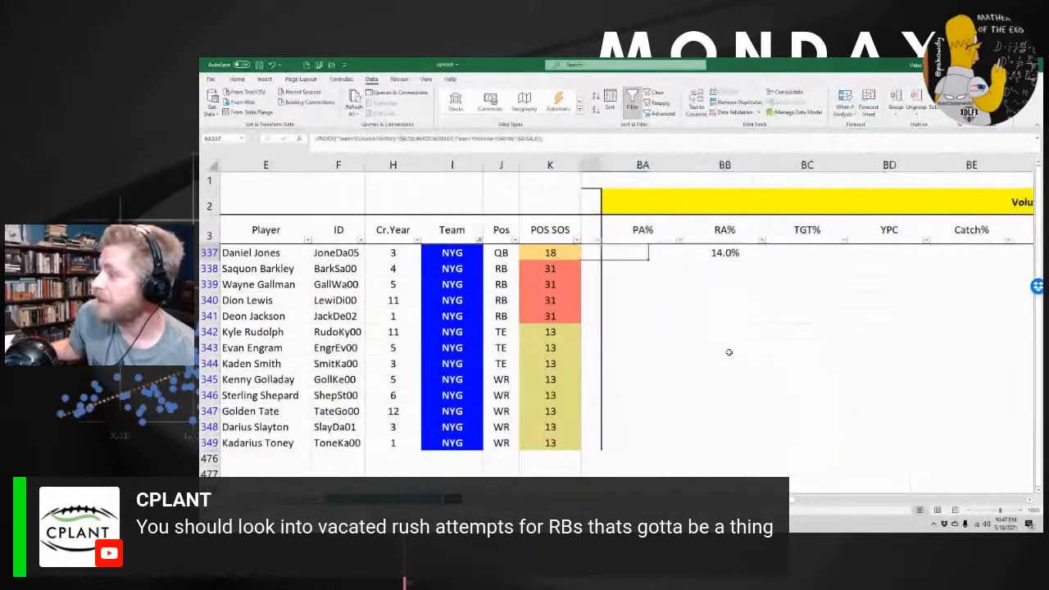
pyautogui.press('Left')
pyautogui.press('Left')
pyautogui.press('Left')
pyautogui.press('Left')
pyautogui.press('Left')
pyautogui.press('Left')
pyautogui.press('Left')
pyautogui.press('Left')
pyautogui.press('Left')
pyautogui.press('Left')
pyautogui.press('Left')
pyautogui.press('Left')
pyautogui.press('Left')
pyautogui.press('Left')
pyautogui.press('Left')
pyautogui.press('Left')
pyautogui.press('Left')
pyautogui.press('Left')
pyautogui.press('Left')
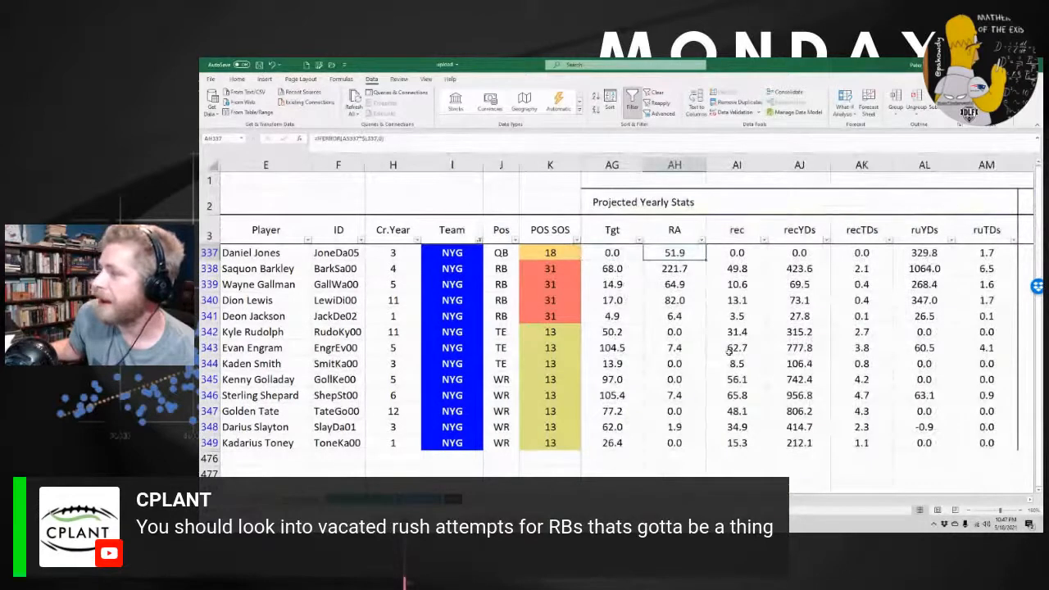
# Look through the Volume Overrides columns in Daniel Jones' row, from RA% to REC TD%
pyautogui.press('Right')
pyautogui.press('Right')
pyautogui.press('Right')
pyautogui.press('Right')
pyautogui.press('Right')
pyautogui.press('Right')
pyautogui.press('Right')
pyautogui.press('Right')
pyautogui.press('Right')
pyautogui.press('Right')
pyautogui.press('Right')
pyautogui.press('Right')
pyautogui.press('Right')
pyautogui.press('Right')
pyautogui.press('Right')
pyautogui.press('Right')
pyautogui.press('Right')
pyautogui.press('Right')
pyautogui.press('Right')
pyautogui.press('Right')
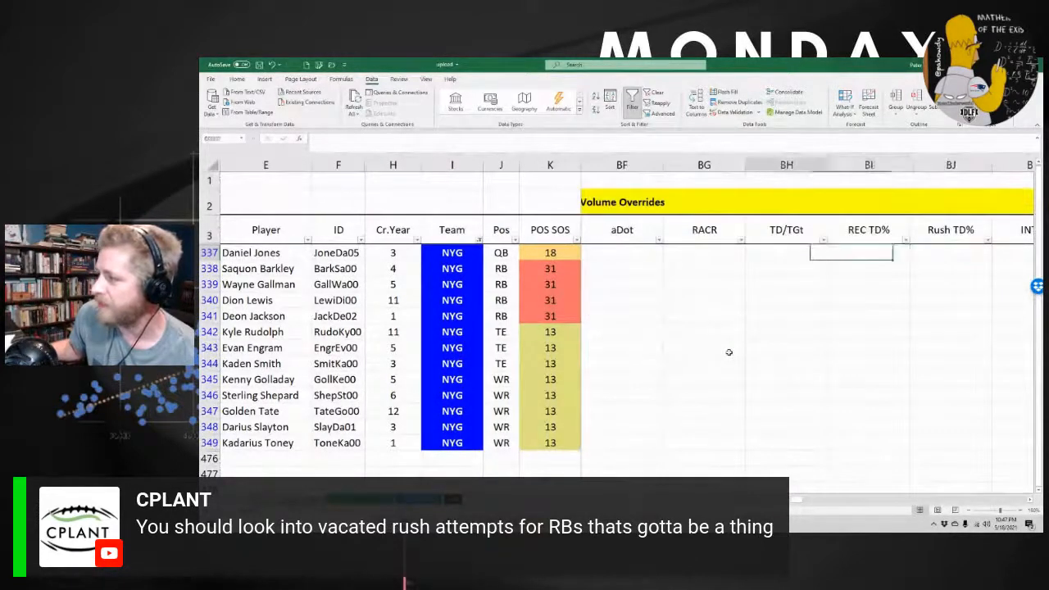
pyautogui.press('Left')
pyautogui.press('Left')
pyautogui.press('Left')
pyautogui.press('Left')
pyautogui.press('Left')
pyautogui.press('Left')
pyautogui.press('Left')
pyautogui.press('Left')
pyautogui.press('Left')
pyautogui.press('Right')
pyautogui.press('Right')
pyautogui.press('Right')
pyautogui.press('Right')
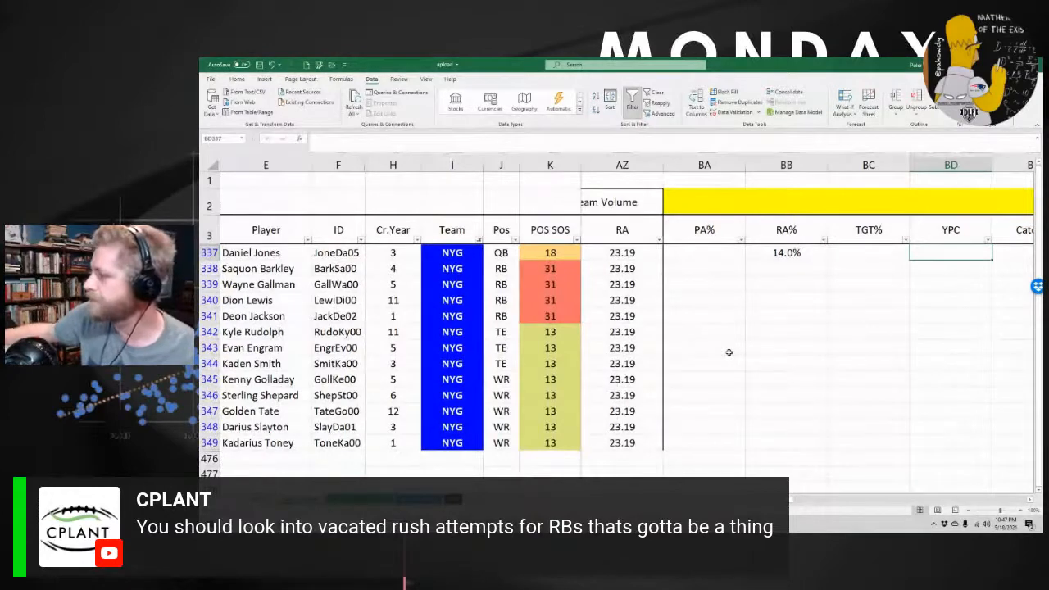
# Review Daniel Jones' projected team volume, player volume percentages and PPG across his row
pyautogui.press('Left')
pyautogui.press('Left')
pyautogui.press('Left')
pyautogui.press('Left')
pyautogui.press('Left')
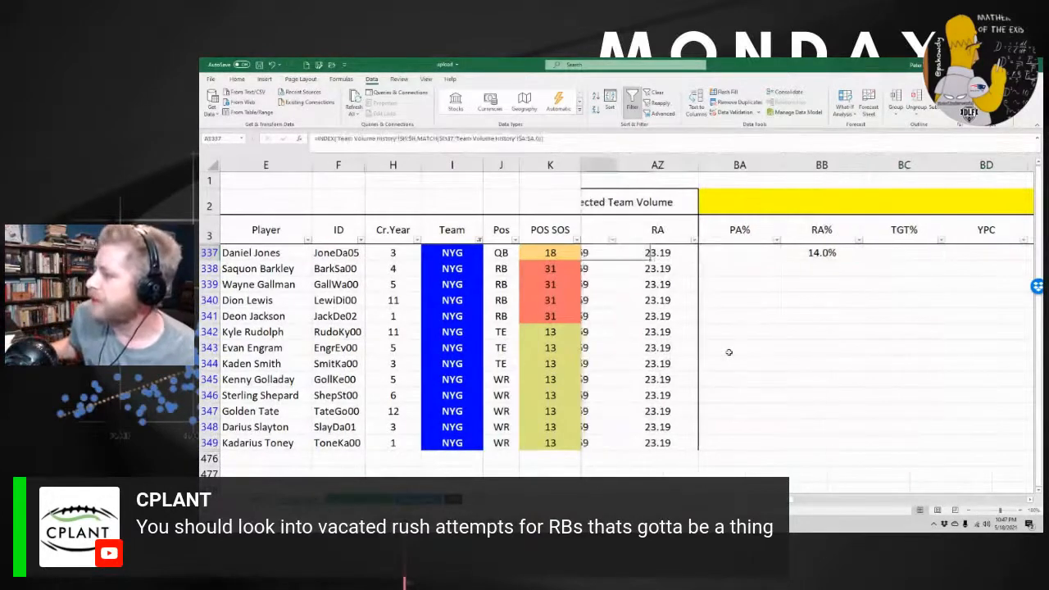
pyautogui.press('Left')
pyautogui.press('Left')
pyautogui.press('Left')
pyautogui.press('Left')
pyautogui.press('Left')
pyautogui.press('Left')
pyautogui.press('Left')
pyautogui.press('Left')
pyautogui.press('Left')
pyautogui.press('Left')
pyautogui.press('Left')
pyautogui.press('Left')
pyautogui.press('Left')
pyautogui.press('Left')
pyautogui.press('Left')
pyautogui.press('Left')
pyautogui.press('Left')
pyautogui.press('Left')
pyautogui.press('Left')
pyautogui.press('Left')
pyautogui.press('Right')
pyautogui.press('Right')
pyautogui.press('Right')
pyautogui.press('Right')
pyautogui.press('Right')
pyautogui.press('Right')
pyautogui.press('Right')
pyautogui.press('Right')
pyautogui.press('Right')
pyautogui.press('Right')
pyautogui.press('Right')
pyautogui.press('Right')
pyautogui.press('Right')
pyautogui.press('Right')
pyautogui.press('Right')
pyautogui.press('Right')
pyautogui.press('Right')
pyautogui.press('Right')
pyautogui.press('Right')
pyautogui.press('Right')
pyautogui.press('Right')
pyautogui.press('Right')
pyautogui.press('Right')
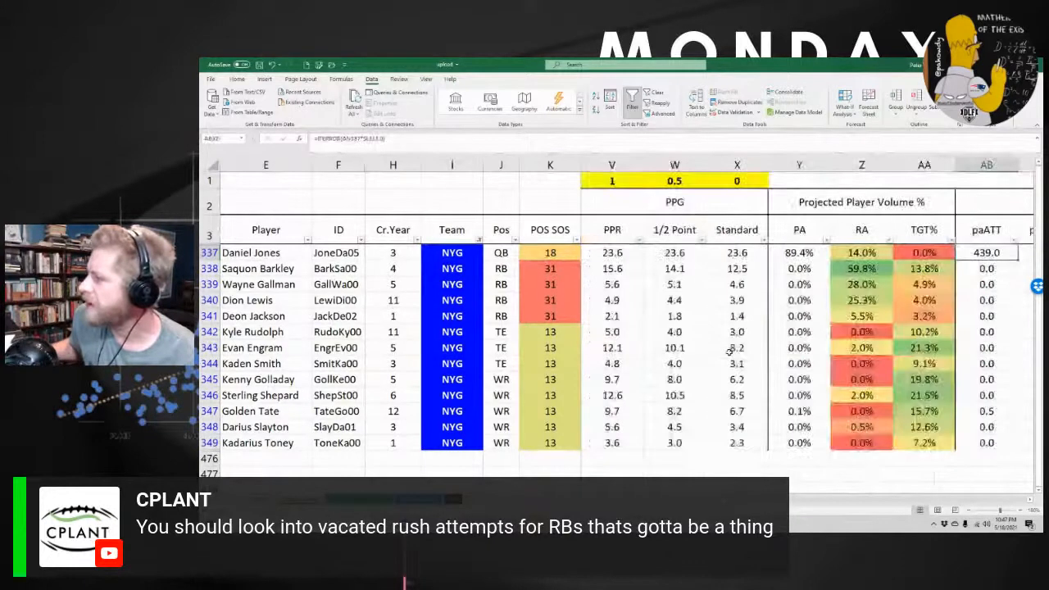
# Check Daniel Jones' projected yearly passing attempts, completions, yards, touchdowns and interceptions
pyautogui.press('Right')
pyautogui.press('Right')
pyautogui.press('Right')
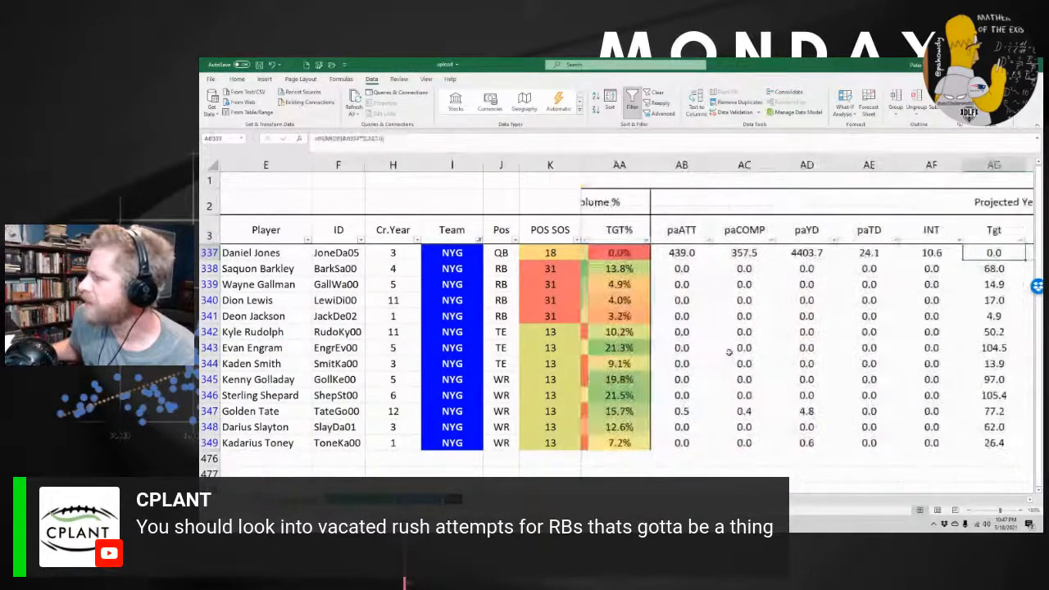
pyautogui.press('Right')
pyautogui.press('Left')
pyautogui.press('Left')
pyautogui.press('Left')
pyautogui.press('Left')
pyautogui.press('Left')
pyautogui.press('Left')
# Check Evan Engram's projected yearly targets, receptions and receiving yards
pyautogui.press('Down')
pyautogui.press('Down')
pyautogui.press('Down')
pyautogui.press('Down')
pyautogui.press('Down')
pyautogui.press('Down')
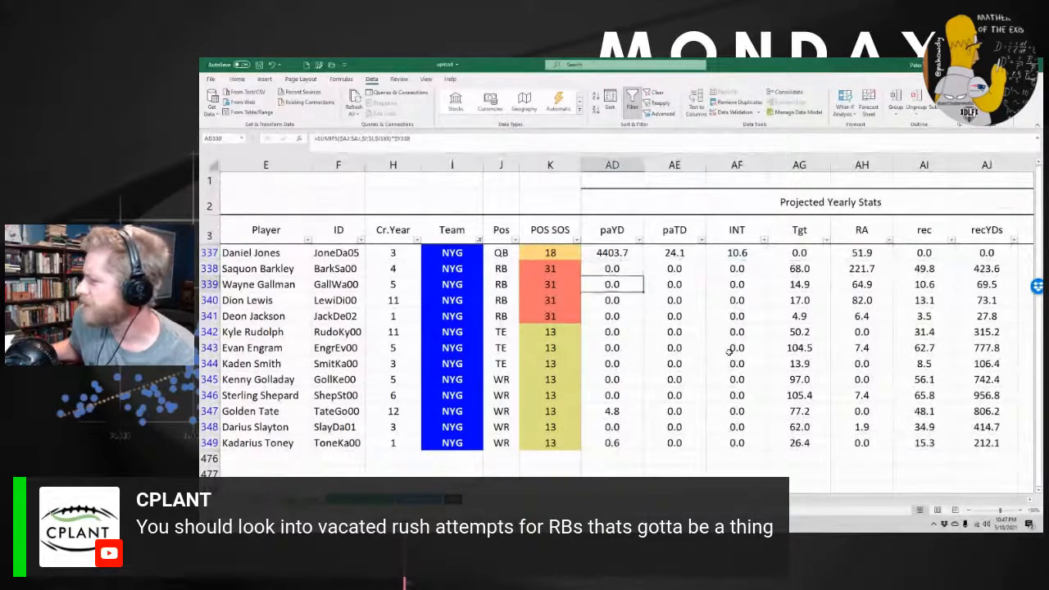
pyautogui.press('Right')
pyautogui.press('Right')
pyautogui.press('Right')
pyautogui.press('Right')
pyautogui.press('Right')
pyautogui.press('Right')
pyautogui.press('Right')
pyautogui.press('Right')
pyautogui.press('Right')
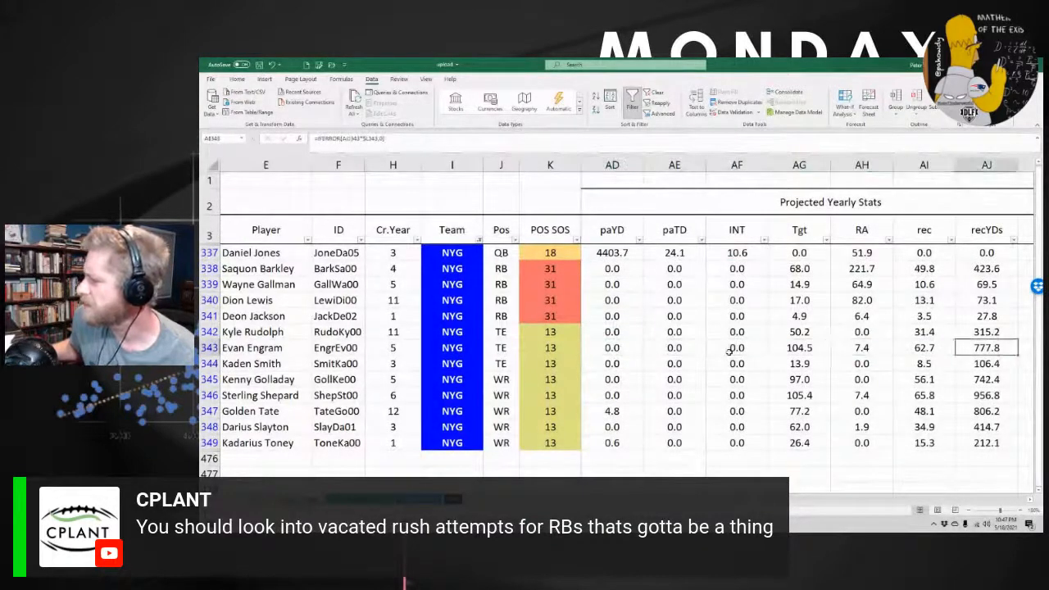
# Compare the projected receiving yards of Kenny Golladay, Sterling Shepard and Golden Tate
pyautogui.press('Left')
pyautogui.press('Left')
pyautogui.press('Left')
pyautogui.press('Down')
pyautogui.press('Down')
pyautogui.press('Down')
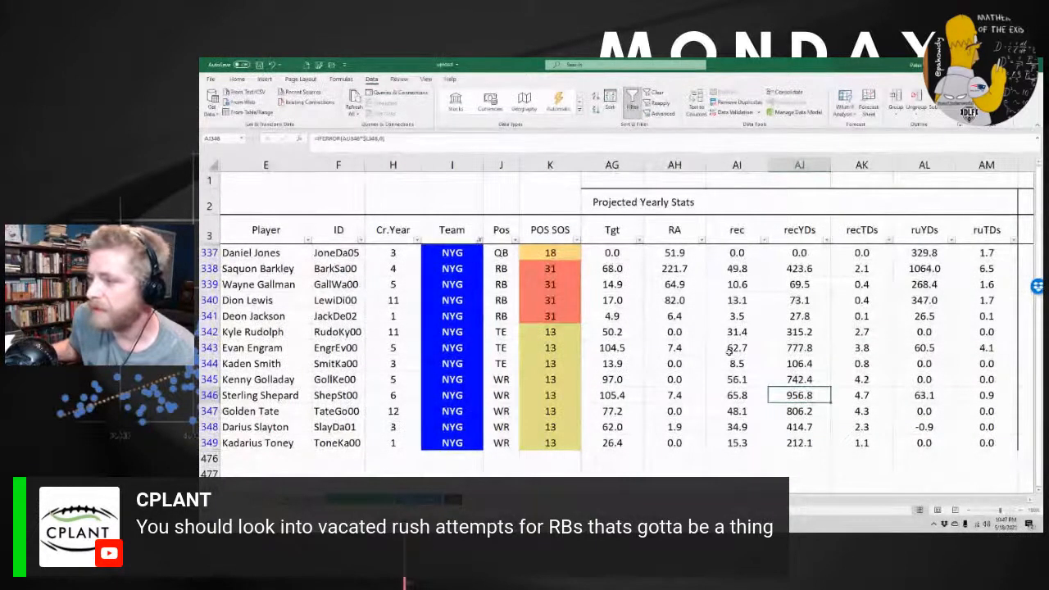
pyautogui.press('Up')
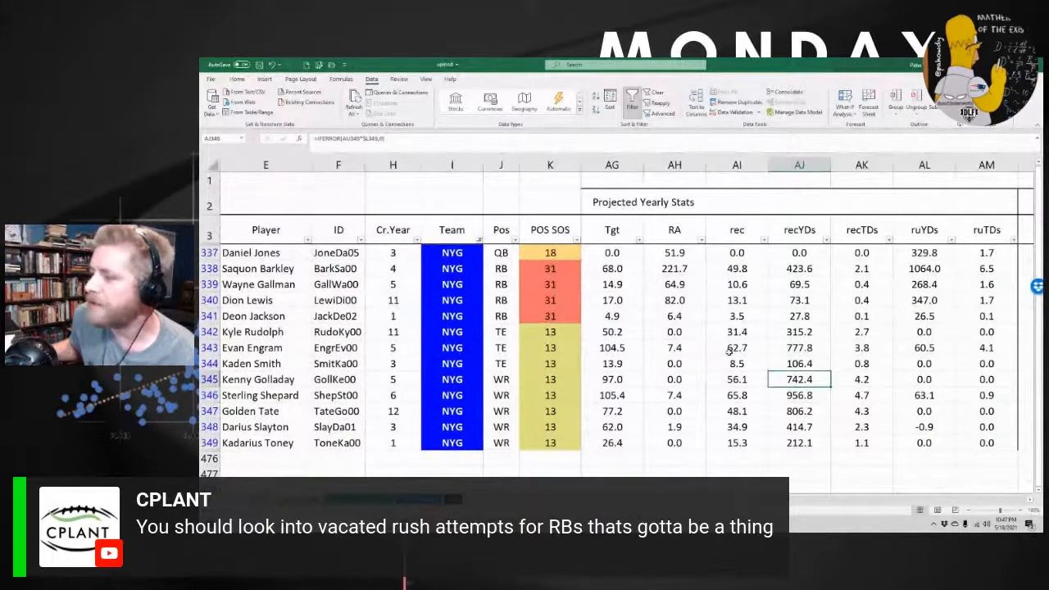
pyautogui.press('Down')
pyautogui.press('Up')
pyautogui.press('Down')
pyautogui.press('Down')
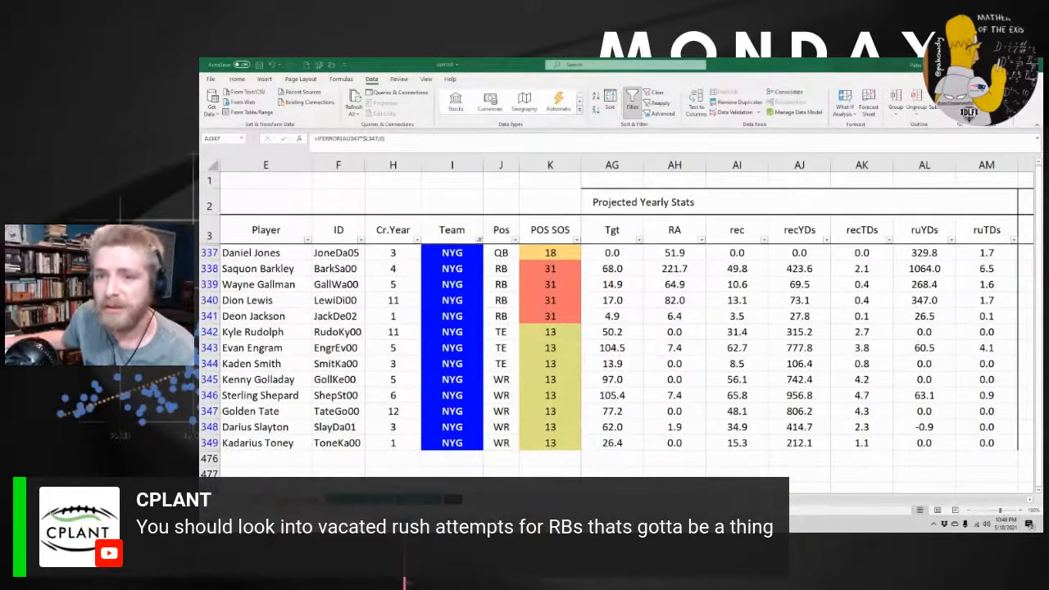
# Change Golden Tate's team from NYG to FA
pyautogui.click(799, 411)
pyautogui.hscroll(-5, 803, 328)
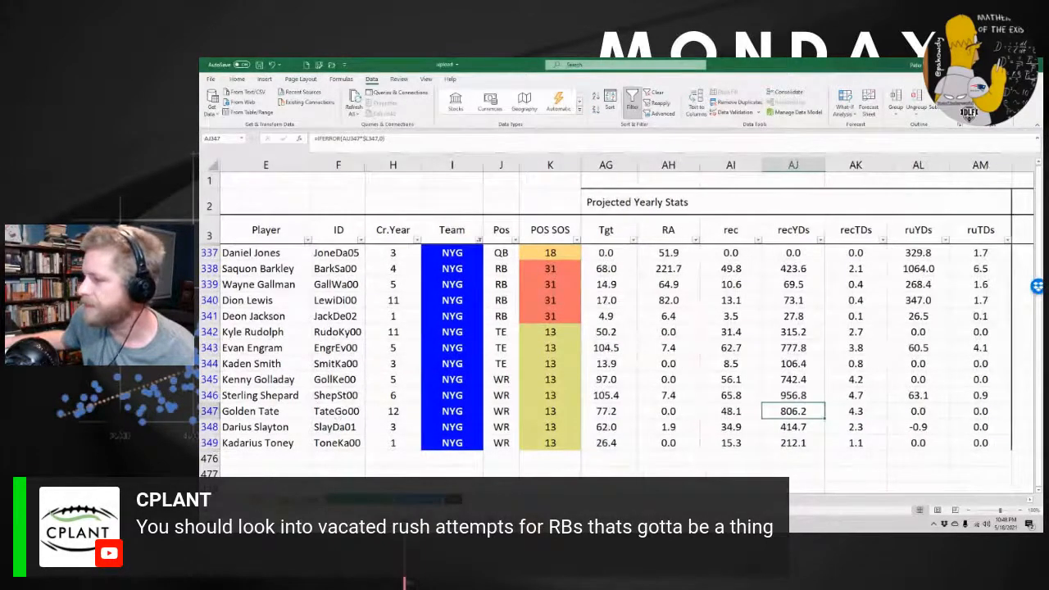
pyautogui.click(442, 411)
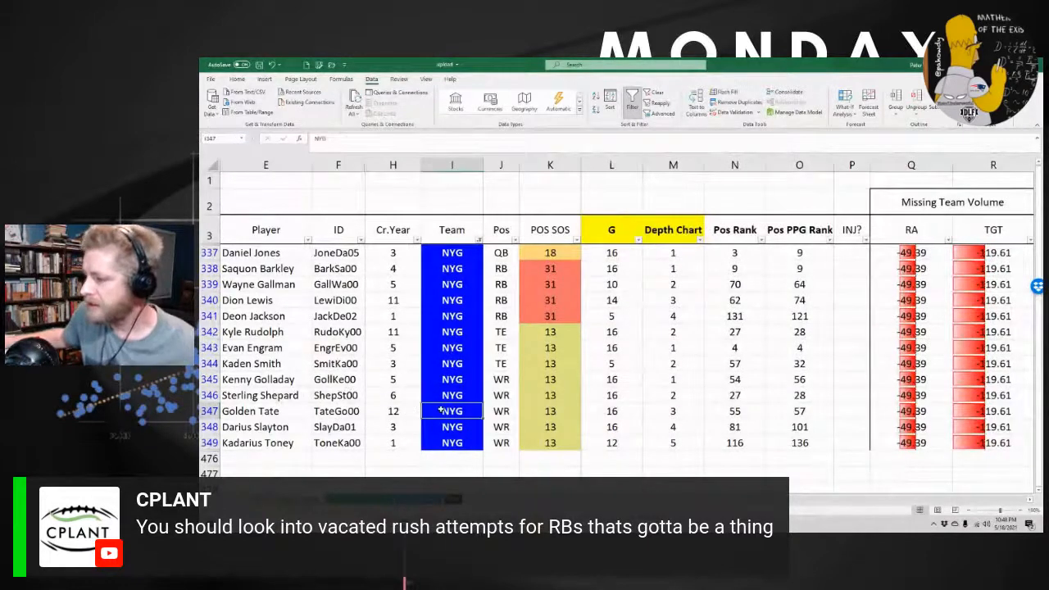
pyautogui.write('FA')
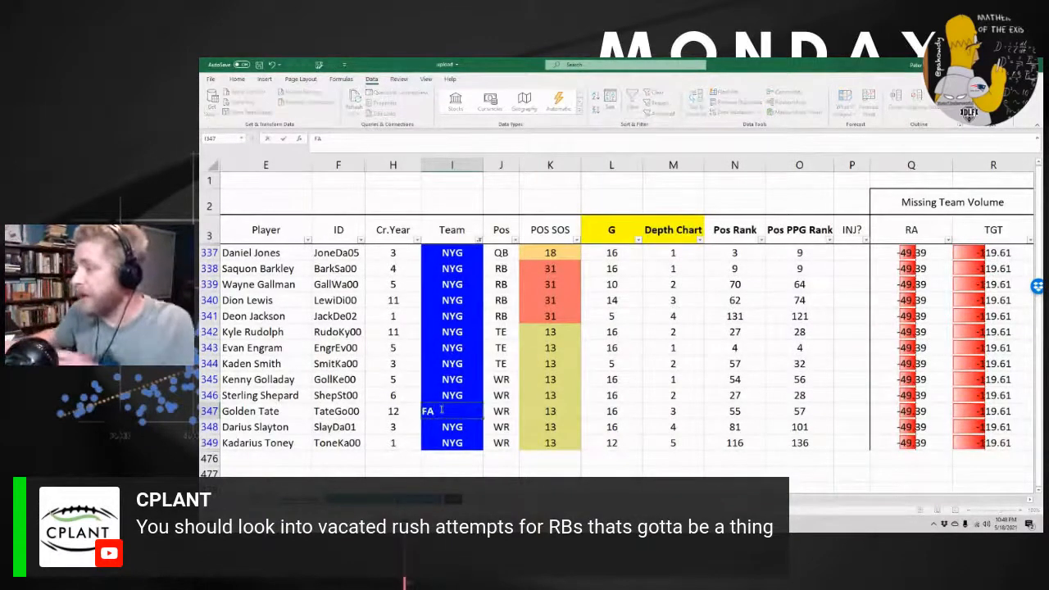
pyautogui.hotkey('ctrl', 'Return')
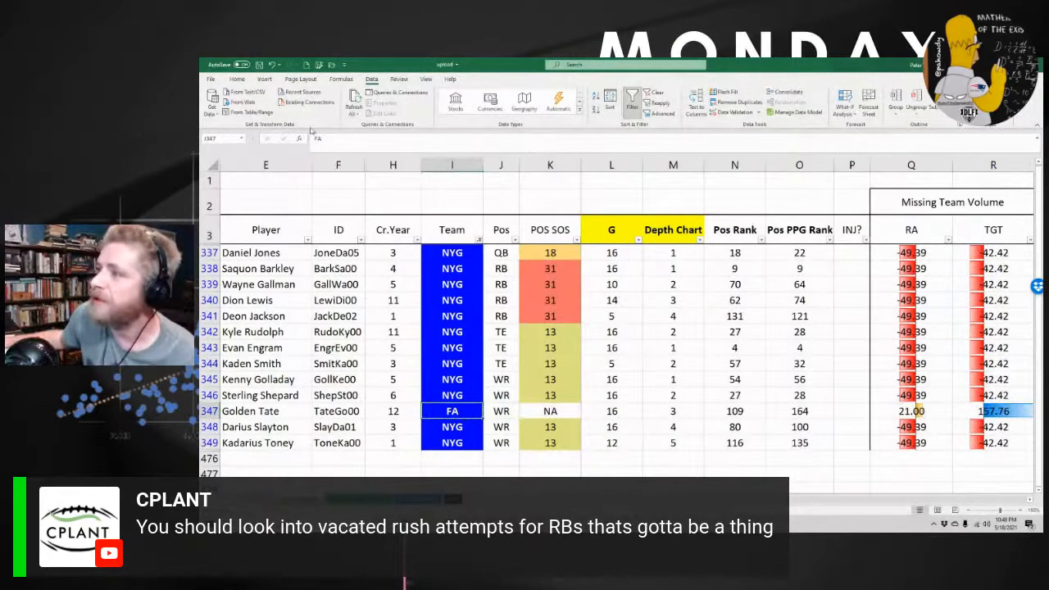
# Remove the blue fill from Golden Tate's team cell and reset its font color to automatic
pyautogui.click(236, 79)
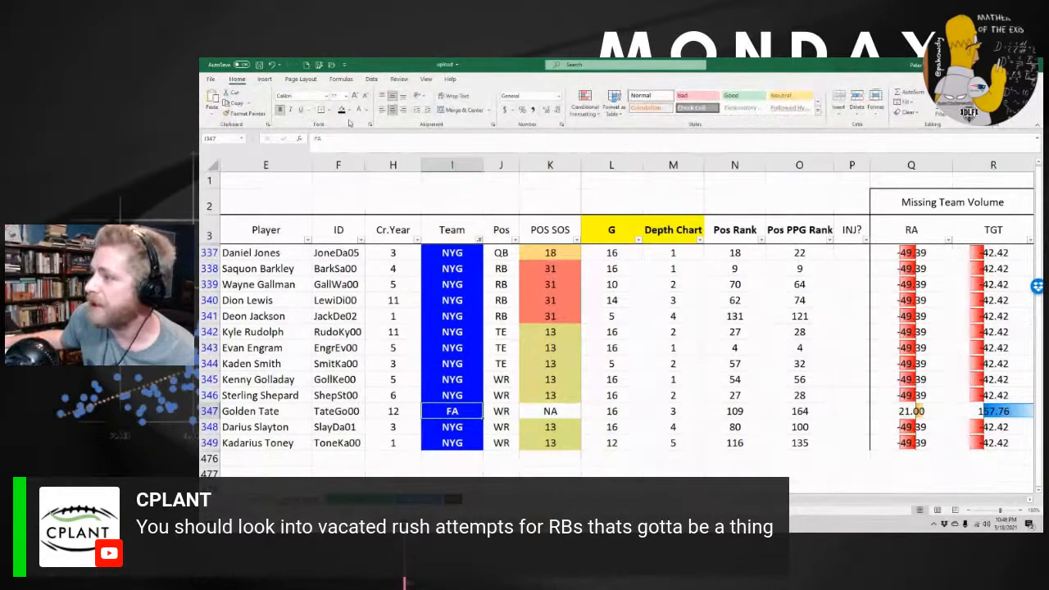
pyautogui.click(350, 110)
pyautogui.click(362, 222)
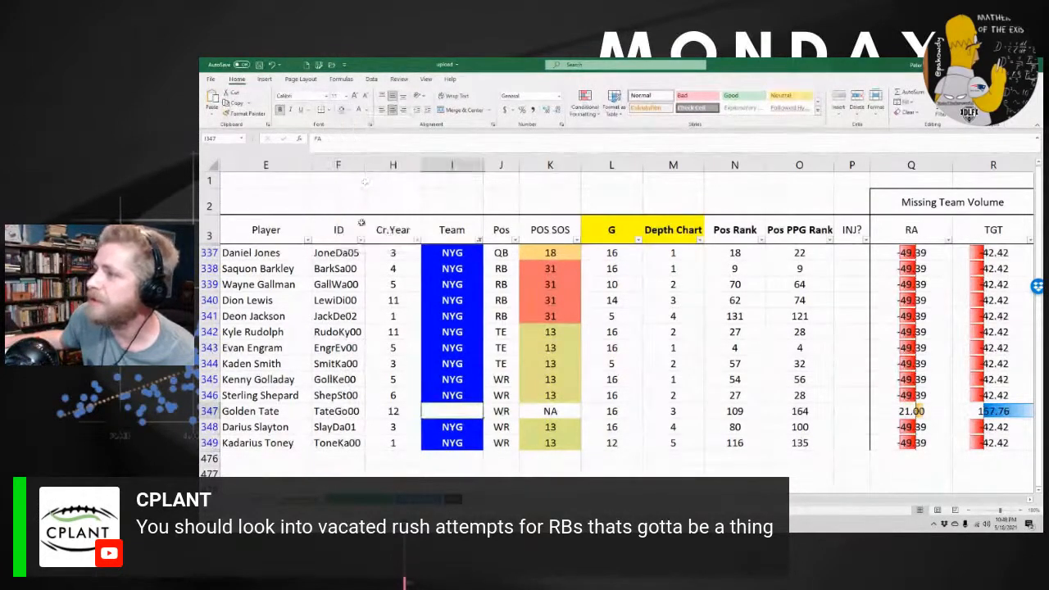
pyautogui.click(366, 110)
pyautogui.click(365, 144)
pyautogui.press('Down')
# Reapply the Team column filter so that only NYG players are listed
pyautogui.click(479, 240)
pyautogui.click(429, 402)
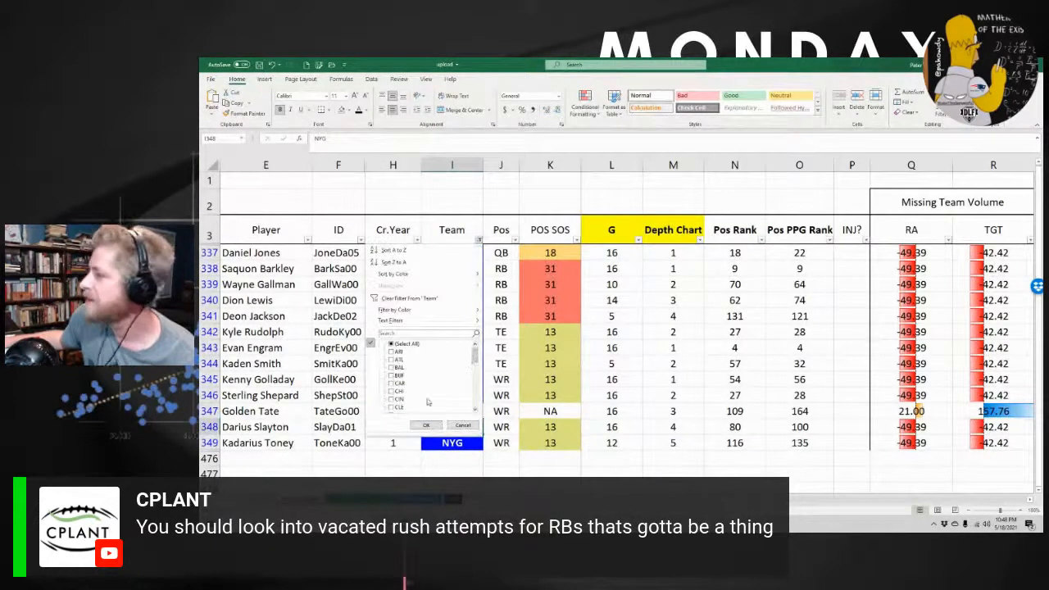
pyautogui.click(427, 428)
# Review the Giants' updated position ranks, from Daniel Jones down to Kenny Golladay
pyautogui.click(673, 253)
pyautogui.click(740, 255)
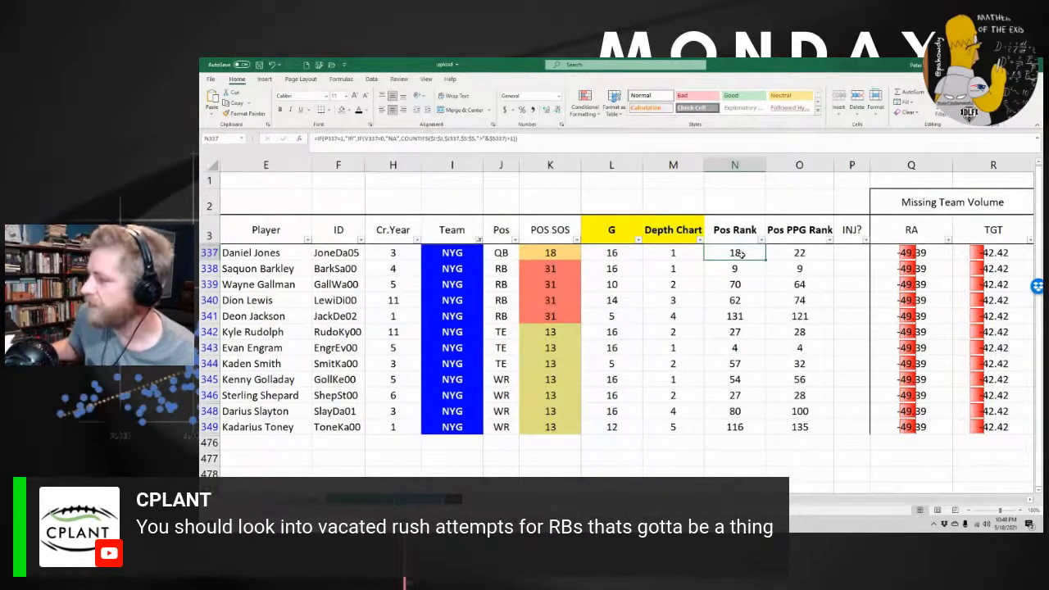
pyautogui.press('Down')
pyautogui.press('Down')
pyautogui.press('Down')
pyautogui.press('Down')
pyautogui.press('Down')
pyautogui.press('Down')
pyautogui.press('Down')
pyautogui.press('Down')
pyautogui.press('Left')
pyautogui.press('Left')
pyautogui.press('Left')
pyautogui.press('Left')
pyautogui.press('Left')
pyautogui.press('Left')
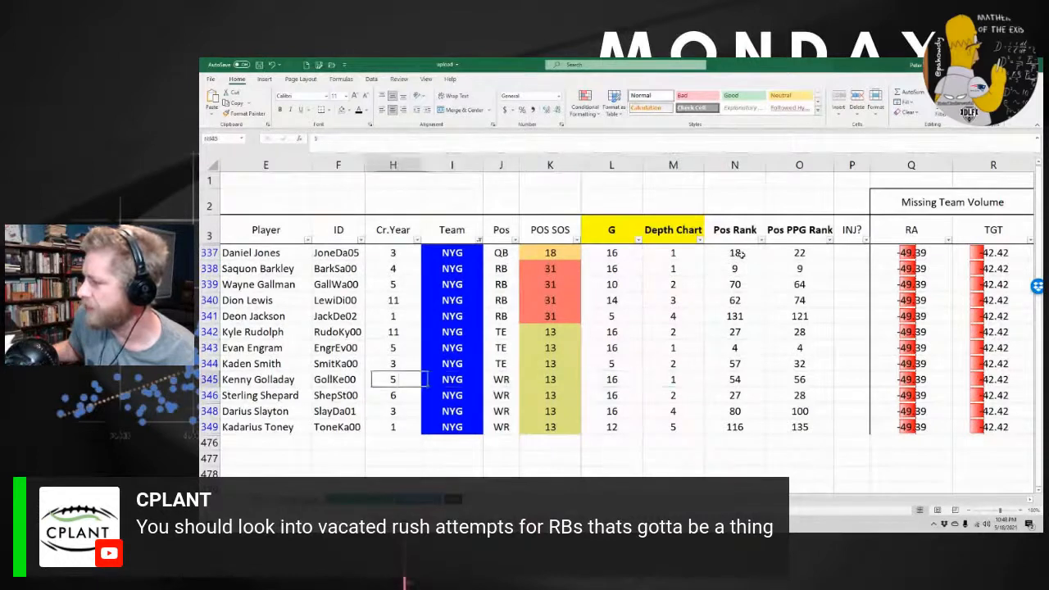
# Set Kaden Smith's depth chart position to 3
pyautogui.press('Right')
pyautogui.press('Right')
pyautogui.press('Right')
pyautogui.press('Right')
pyautogui.press('Right')
pyautogui.press('Down')
pyautogui.press('Down')
pyautogui.press('Up')
pyautogui.press('Up')
pyautogui.press('Up')
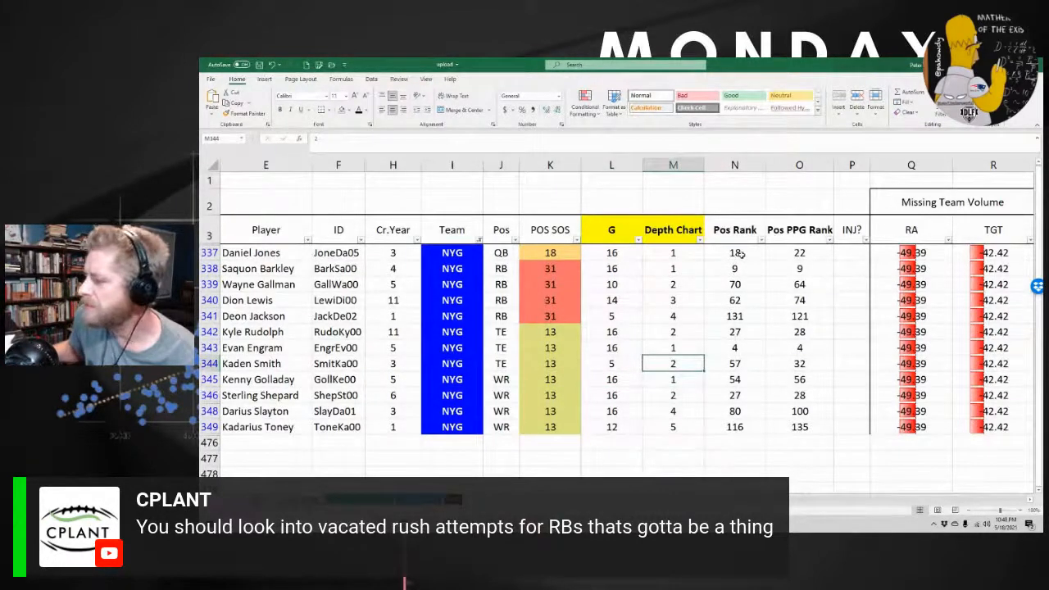
pyautogui.write('3')
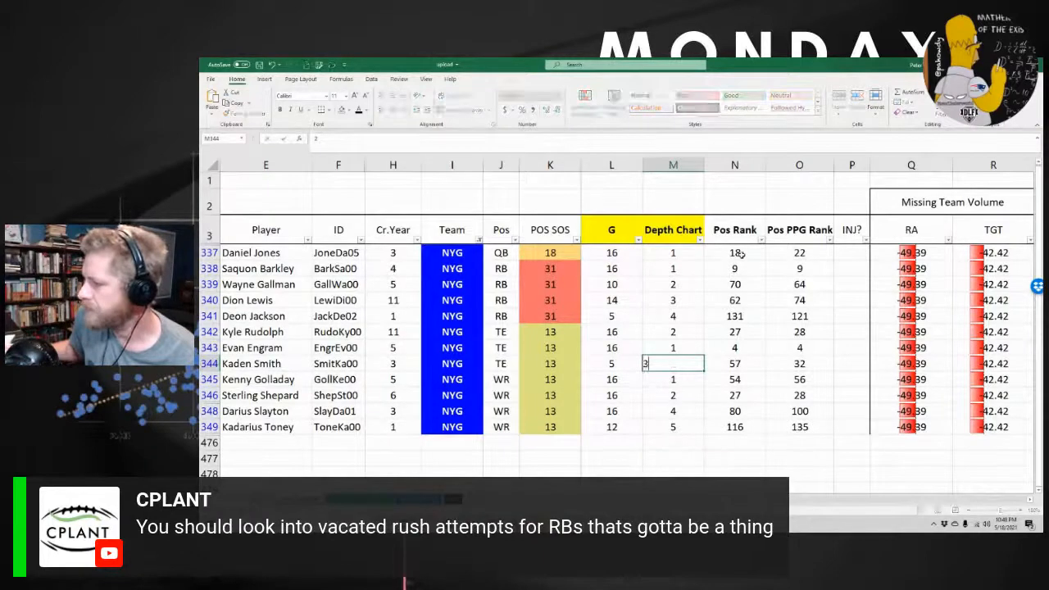
pyautogui.press('Down')
pyautogui.press('Down')
pyautogui.press('Up')
pyautogui.press('Up')
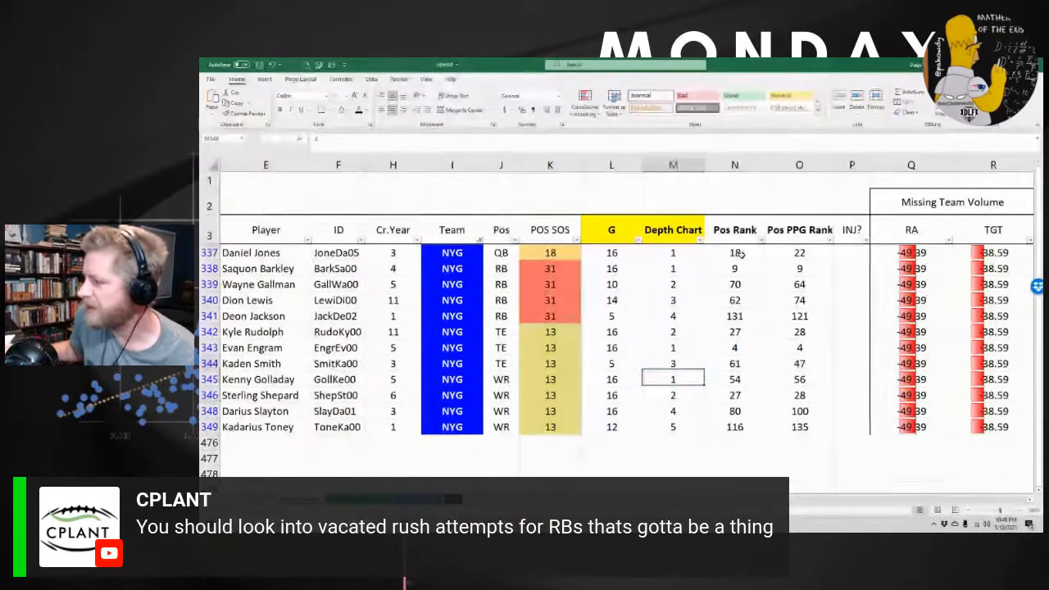
# Return Kaden Smith's depth chart position to 2
pyautogui.write('2')
pyautogui.press('Return')
pyautogui.press('Down')
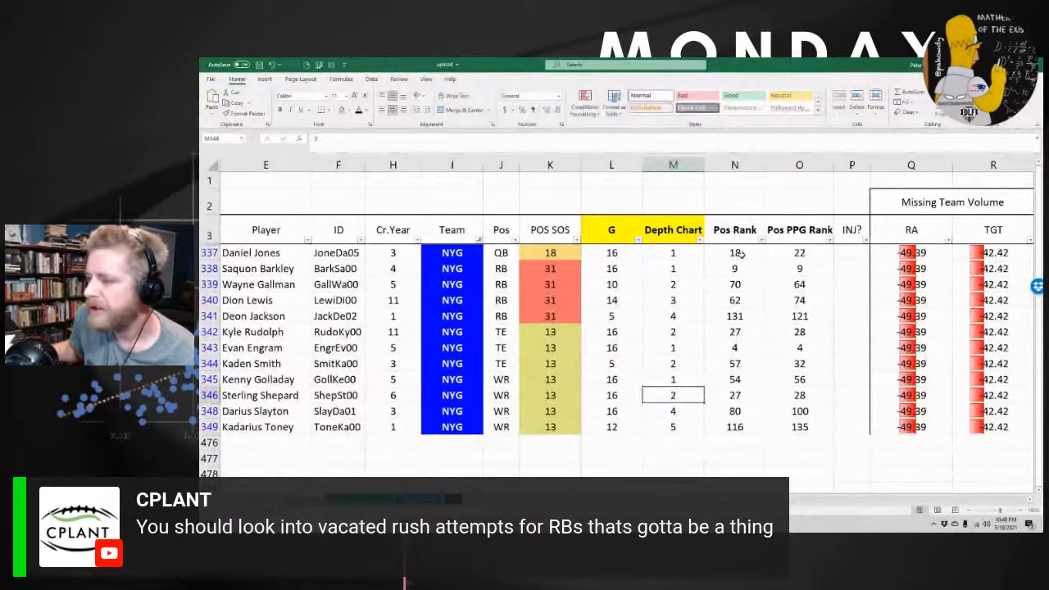
# Set Darius Slayton's depth chart position to 3 and Kadarius Toney's to 4
pyautogui.press('Up')
pyautogui.press('Down')
pyautogui.press('Down')
pyautogui.press('Down')
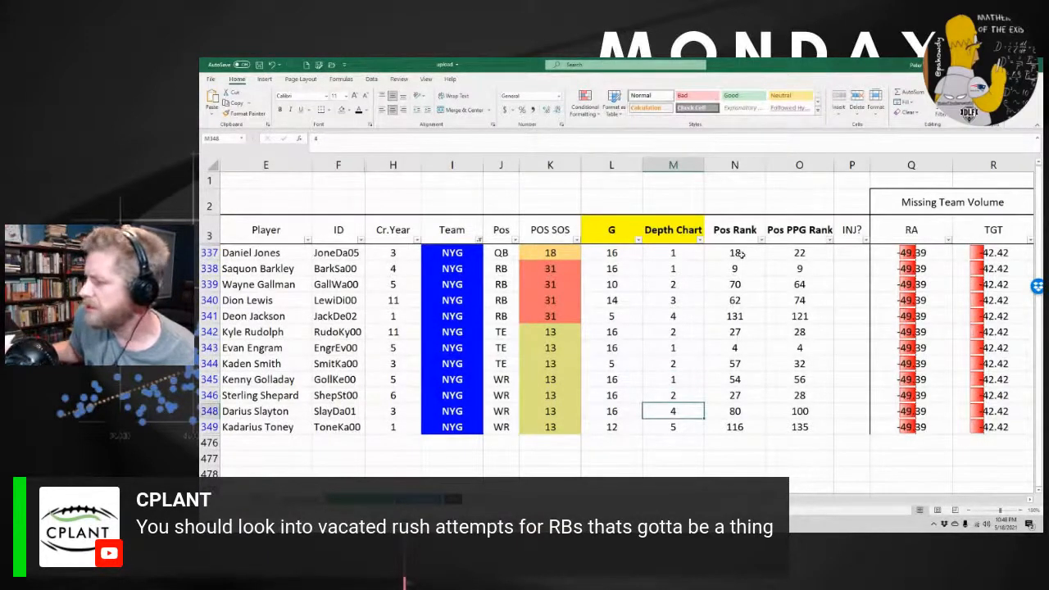
pyautogui.write('3')
pyautogui.press('Return')
pyautogui.write('4')
pyautogui.press('Return')
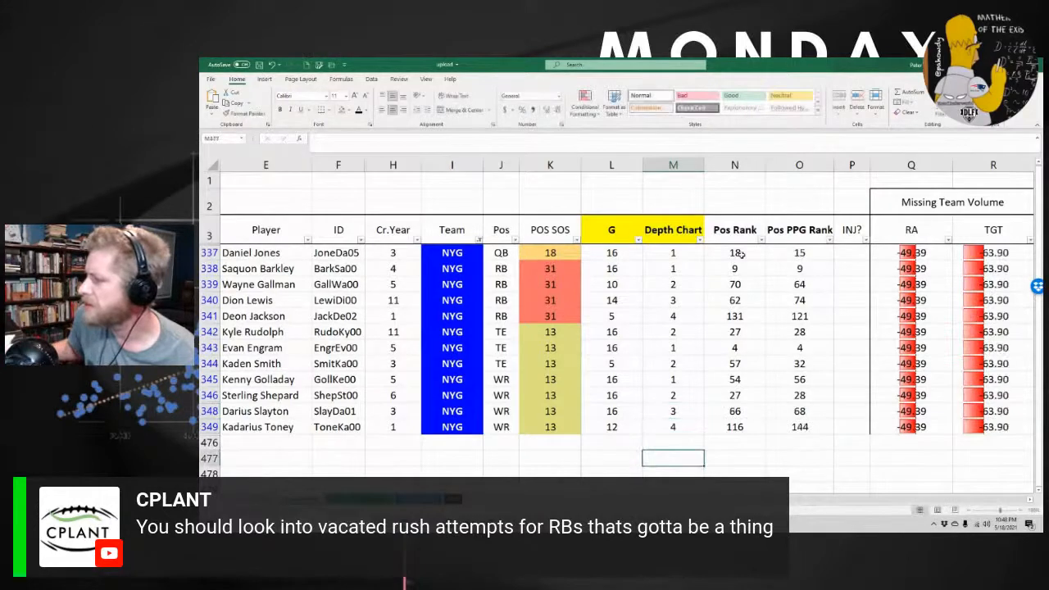
pyautogui.press('shift')
pyautogui.press('shift')
pyautogui.press('shift')
pyautogui.press('shift')
pyautogui.press('shift')
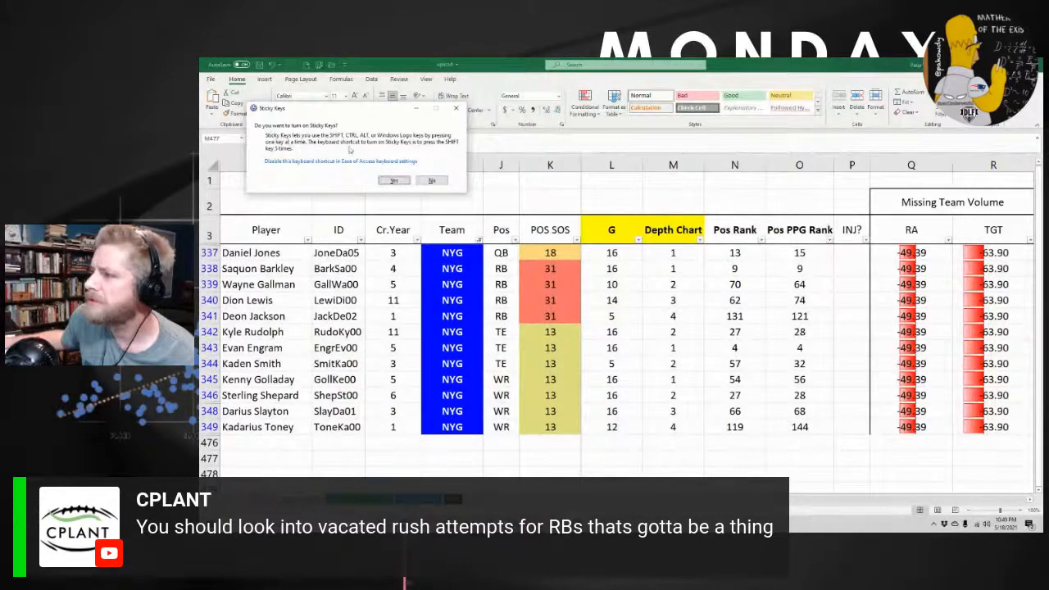
pyautogui.click(394, 180)
pyautogui.click(707, 435)
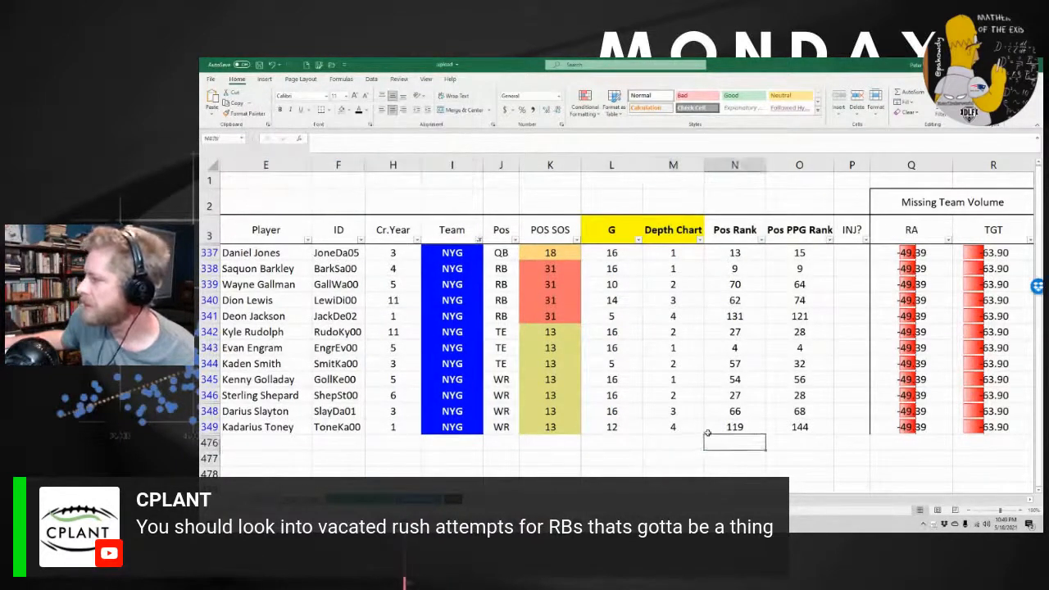
# Save the workbook with the revised Giants wide receiver depth chart
pyautogui.click(751, 257)
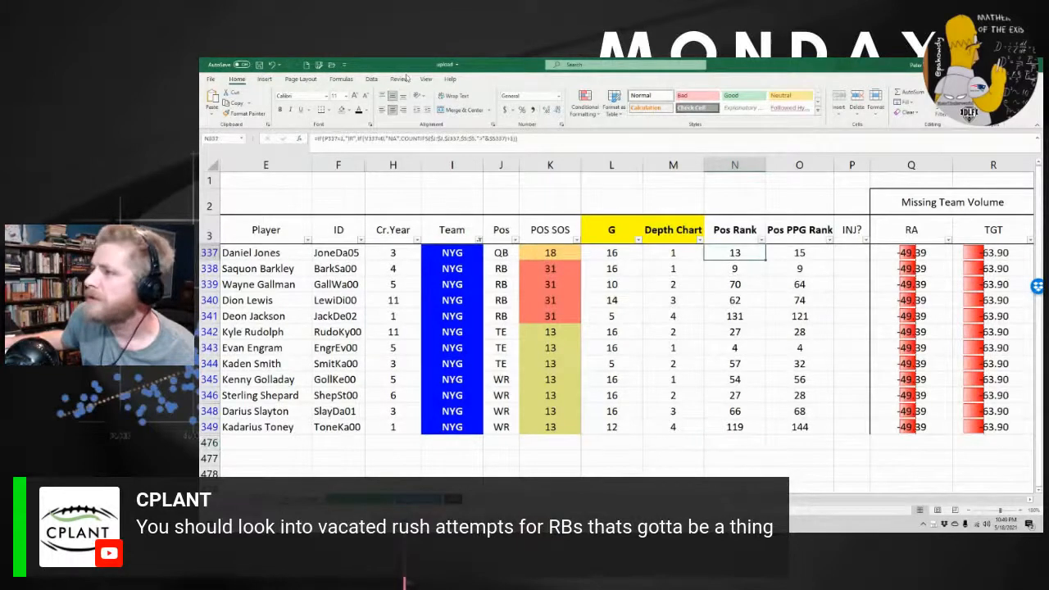
pyautogui.click(260, 66)
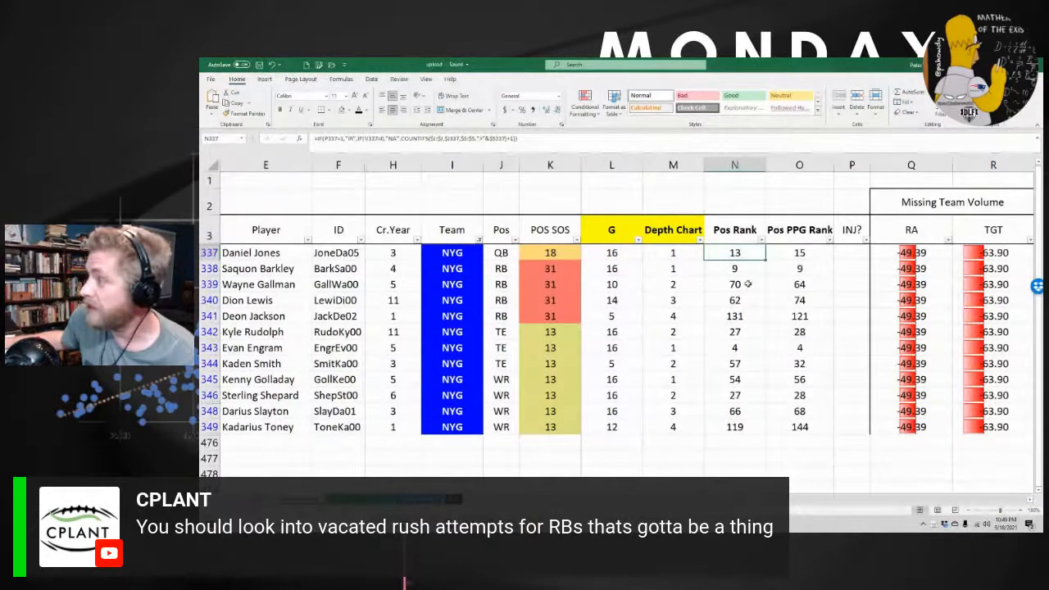
pyautogui.click(713, 376)
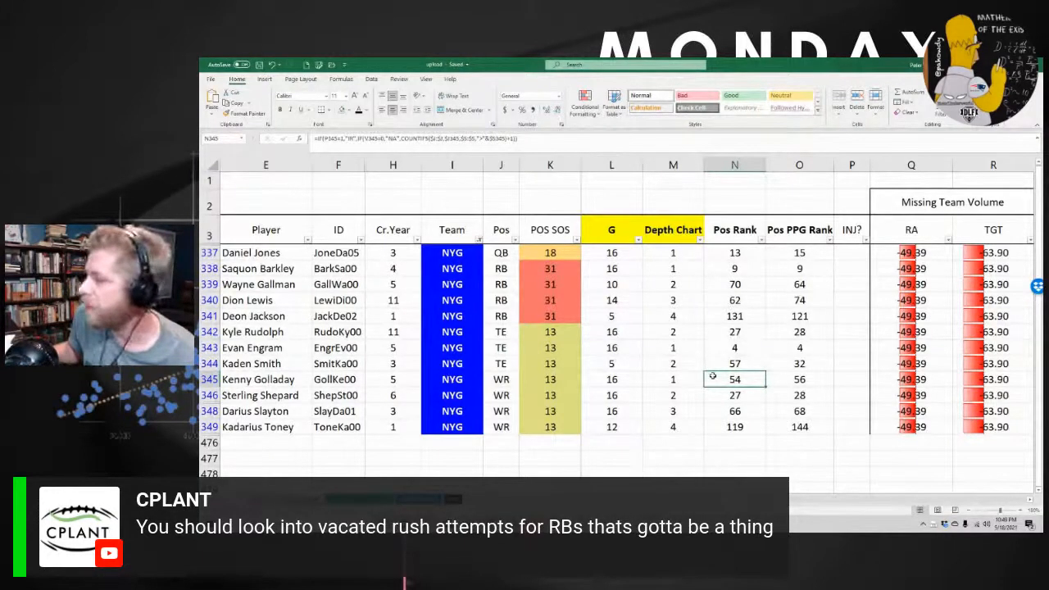
# Change the depth chart position of tight end Kaden Smith to 3
pyautogui.click(851, 347)
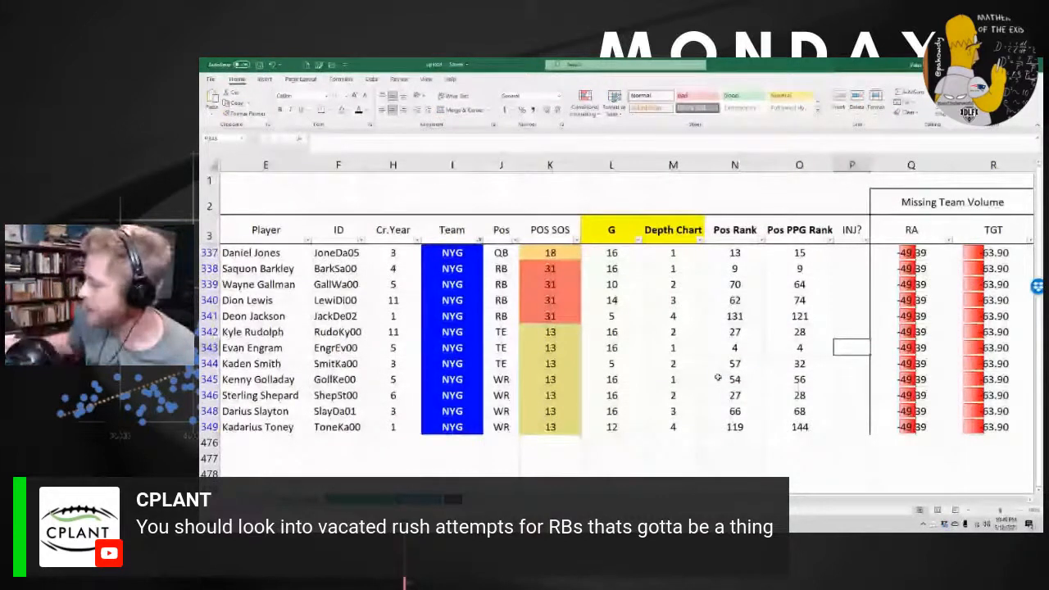
pyautogui.press('Up')
pyautogui.press('Left')
pyautogui.press('Left')
pyautogui.press('Left')
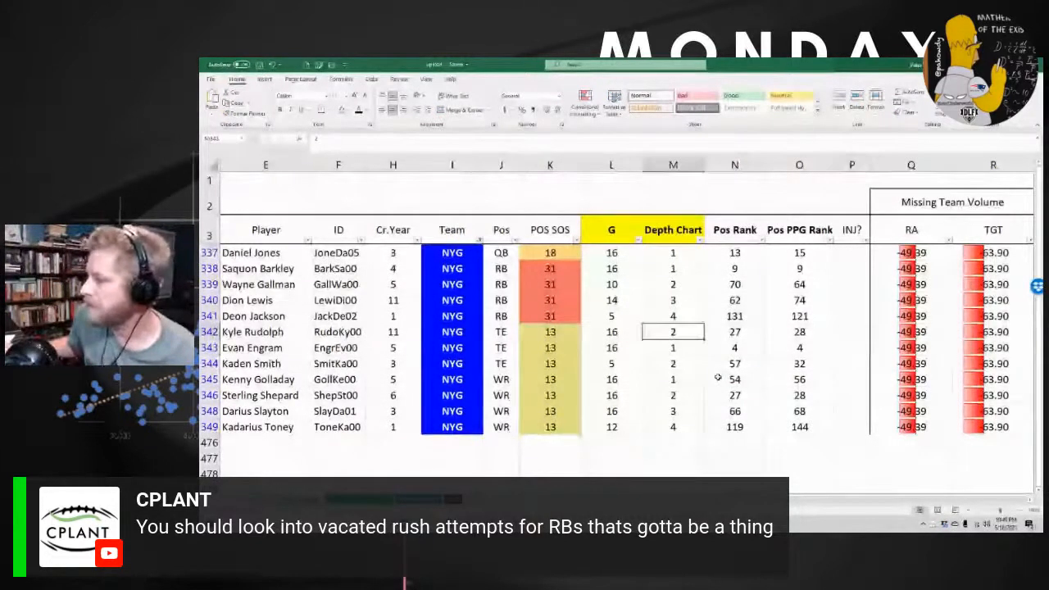
pyautogui.press('Down')
pyautogui.press('Down')
pyautogui.write('3')
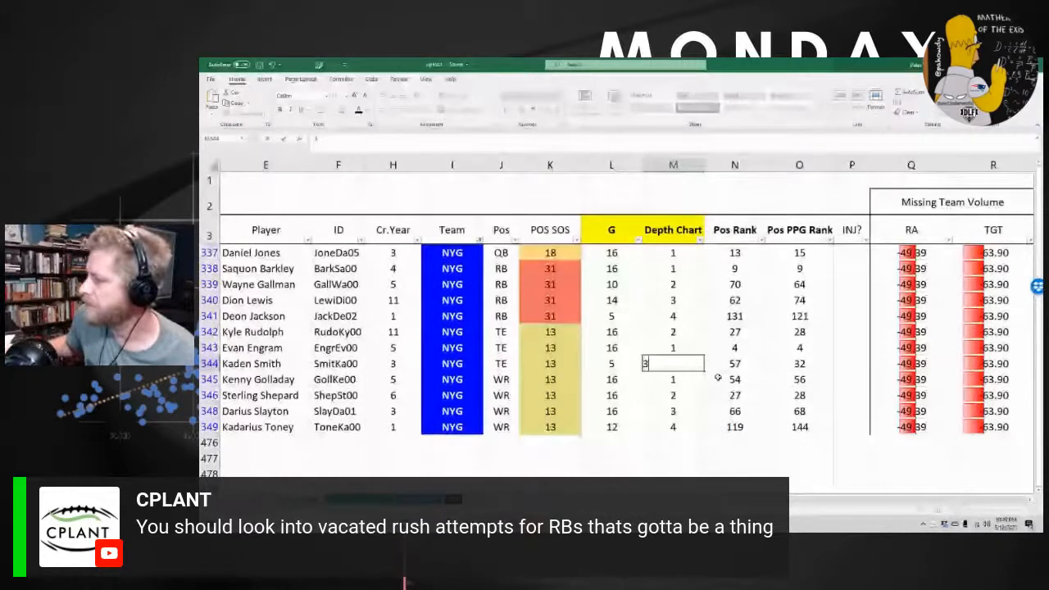
pyautogui.press('Up')
pyautogui.press('Up')
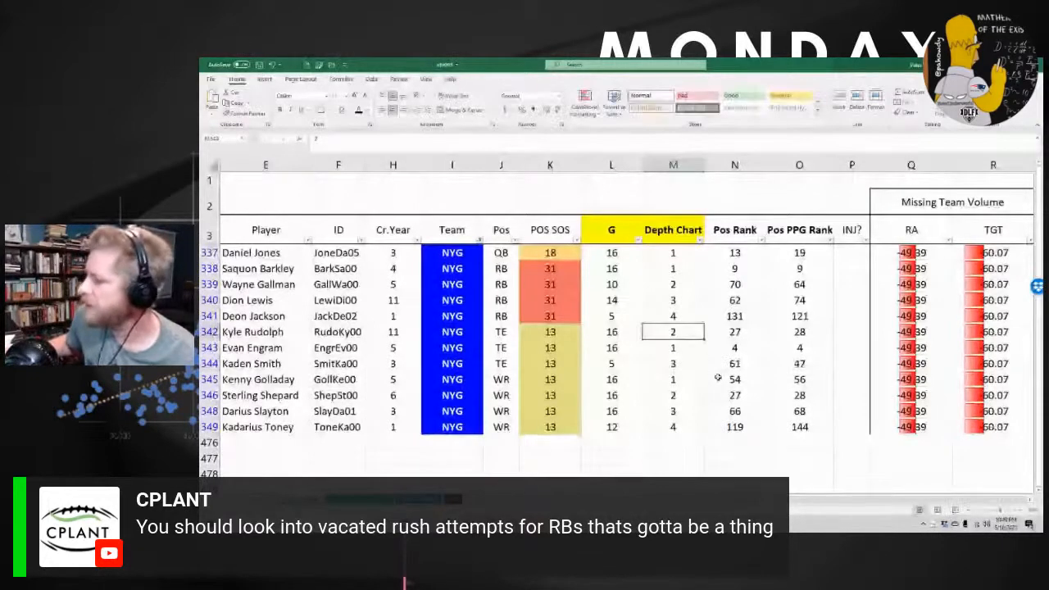
# Look across Kyle Rudolph's row from the position ranks through the projected stats to the volume override columns
pyautogui.press('Right')
pyautogui.press('Right')
pyautogui.press('Right')
pyautogui.press('Right')
pyautogui.press('Right')
pyautogui.press('Right')
pyautogui.press('Right')
pyautogui.press('Right')
pyautogui.press('Right')
pyautogui.press('Right')
pyautogui.press('Right')
pyautogui.press('Right')
pyautogui.press('Right')
pyautogui.press('Right')
pyautogui.press('Right')
pyautogui.press('Right')
pyautogui.press('Right')
pyautogui.press('Right')
pyautogui.press('Right')
pyautogui.press('Right')
pyautogui.press('Right')
pyautogui.press('Right')
pyautogui.press('Right')
pyautogui.press('Right')
pyautogui.press('Right')
pyautogui.press('Right')
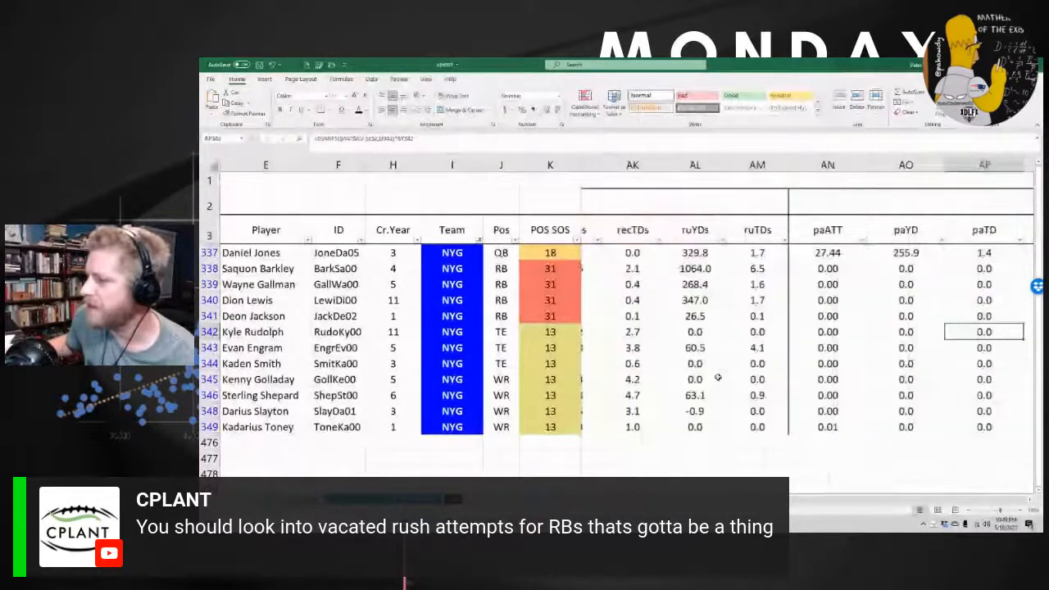
pyautogui.press('Right')
pyautogui.press('Right')
pyautogui.press('Right')
pyautogui.press('Right')
pyautogui.press('Right')
pyautogui.press('Right')
pyautogui.press('Right')
pyautogui.press('Right')
pyautogui.press('Right')
pyautogui.press('Right')
pyautogui.press('Right')
pyautogui.press('Right')
pyautogui.press('Right')
pyautogui.press('Right')
pyautogui.press('Right')
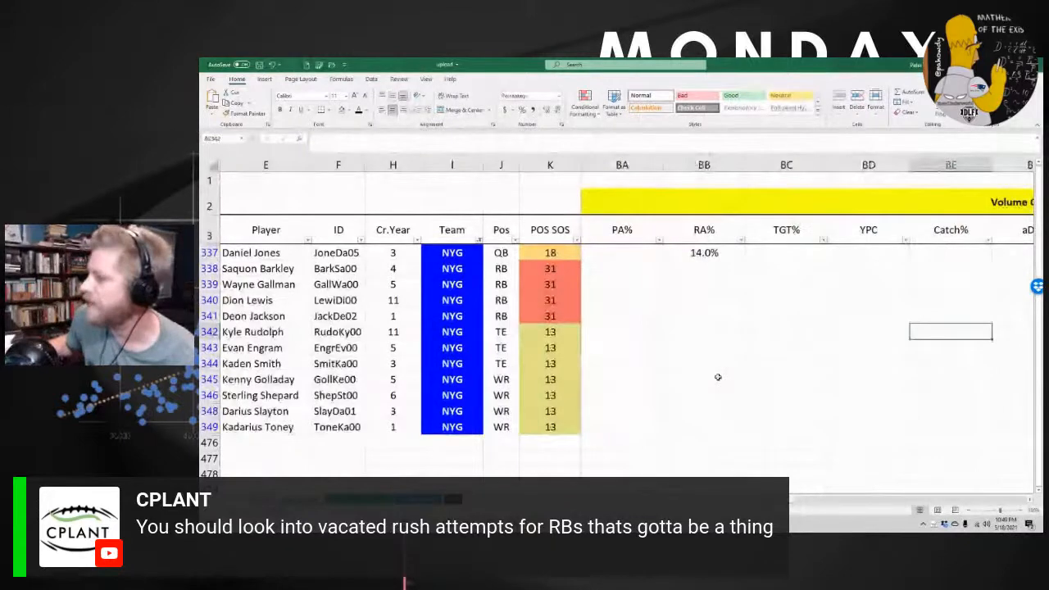
# Examine the projected per-game targets, receptions, receiving yards and touchdowns for Kyle Rudolph and Evan Engram
pyautogui.press('Left')
pyautogui.press('Left')
pyautogui.press('Left')
pyautogui.press('Left')
pyautogui.press('Left')
pyautogui.press('Left')
pyautogui.press('Left')
pyautogui.press('Left')
pyautogui.press('Left')
pyautogui.press('Left')
pyautogui.press('Left')
pyautogui.press('Left')
pyautogui.press('Left')
pyautogui.press('Left')
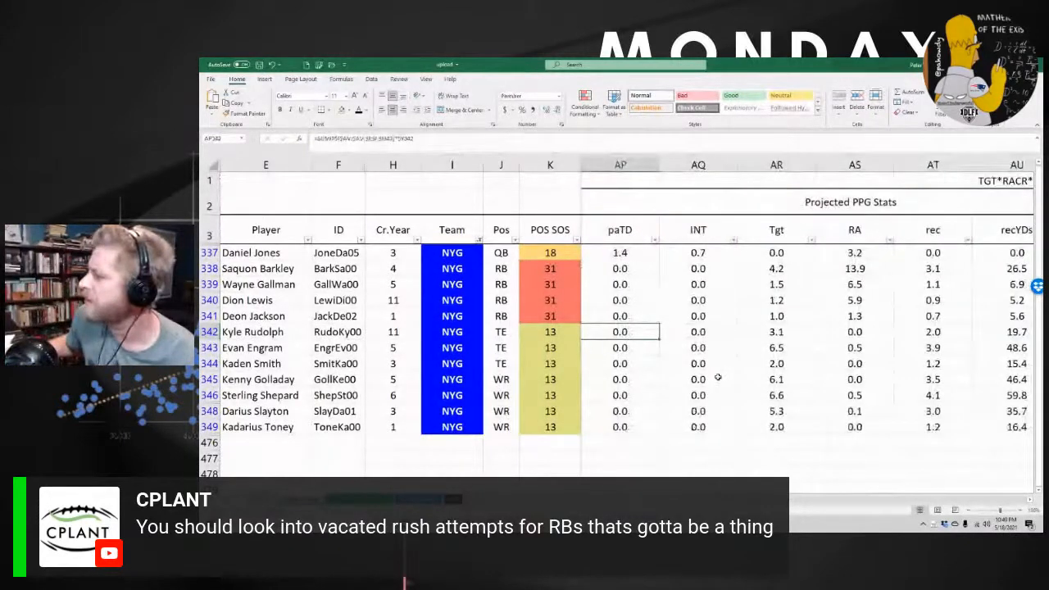
pyautogui.press('Right')
pyautogui.press('Right')
pyautogui.press('Right')
pyautogui.press('Right')
pyautogui.press('Right')
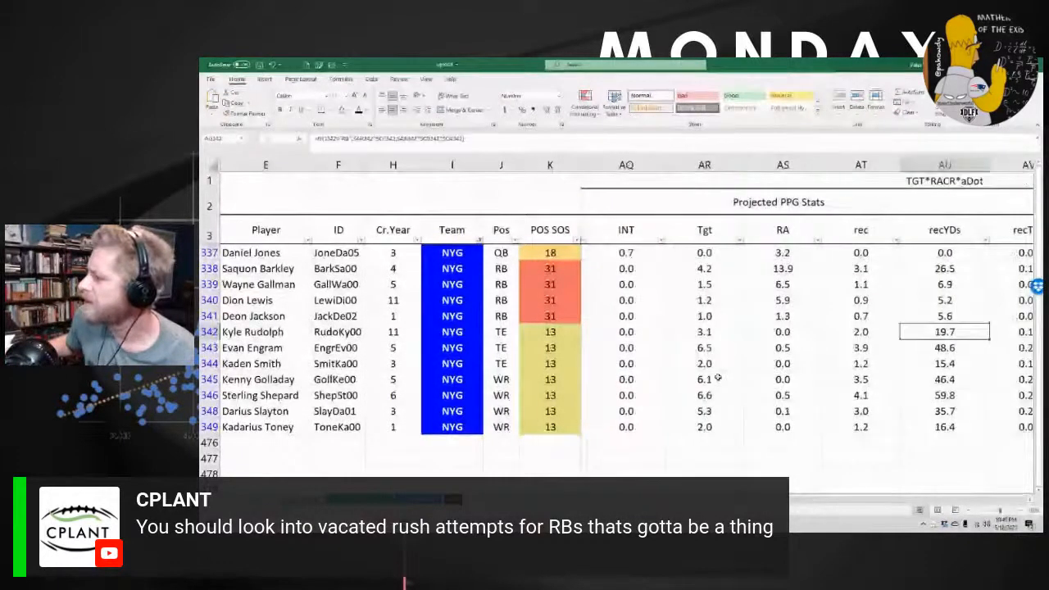
pyautogui.press('Left')
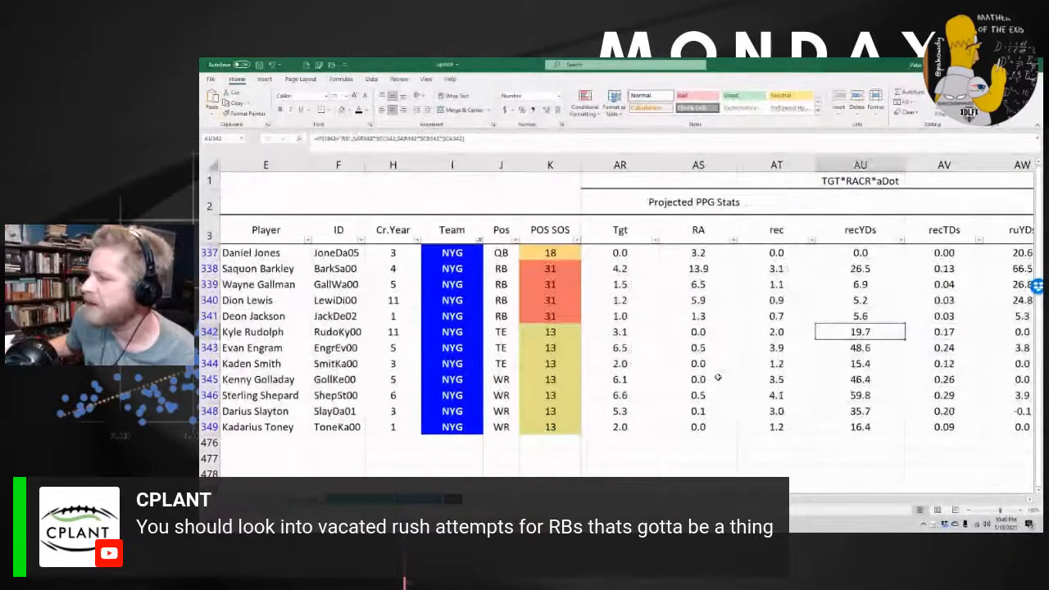
pyautogui.press('Down')
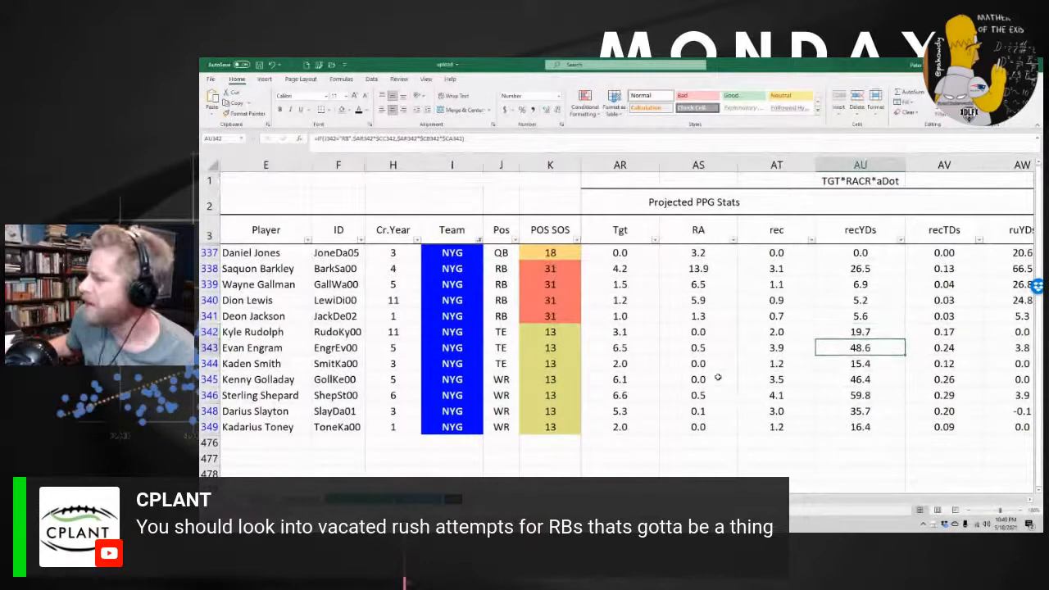
pyautogui.press('Right')
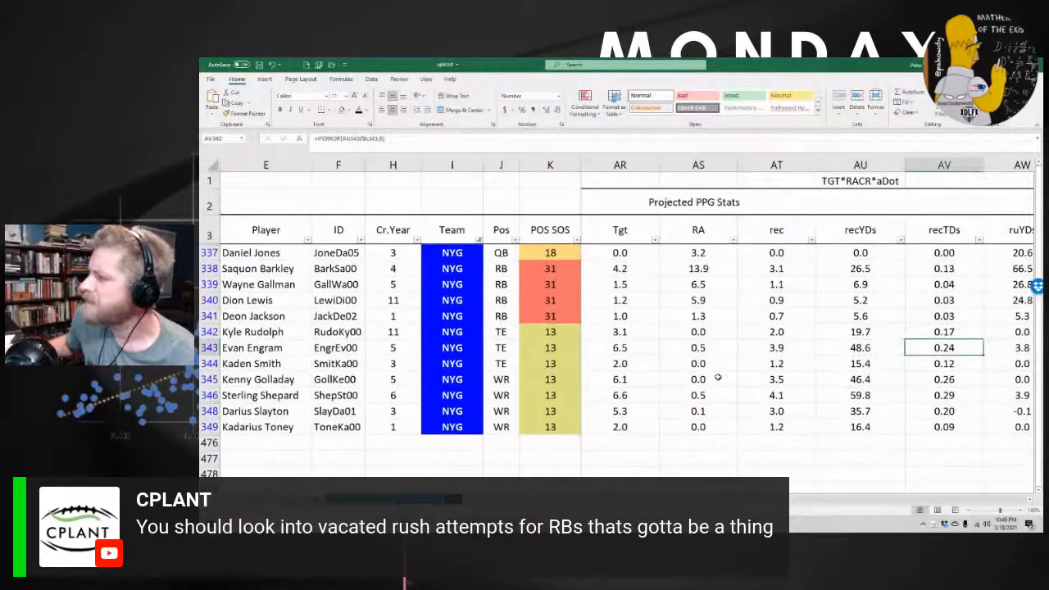
# Review Evan Engram's projected yearly stats, volume percentages and half-point PPG alongside the other Giants
pyautogui.press('Left')
pyautogui.press('Left')
pyautogui.press('Left')
pyautogui.press('Left')
pyautogui.press('Left')
pyautogui.press('Left')
pyautogui.press('Left')
pyautogui.press('Left')
pyautogui.press('Left')
pyautogui.press('Left')
pyautogui.press('Left')
pyautogui.press('Left')
pyautogui.press('Left')
pyautogui.press('Left')
pyautogui.press('Left')
pyautogui.press('Left')
pyautogui.press('Left')
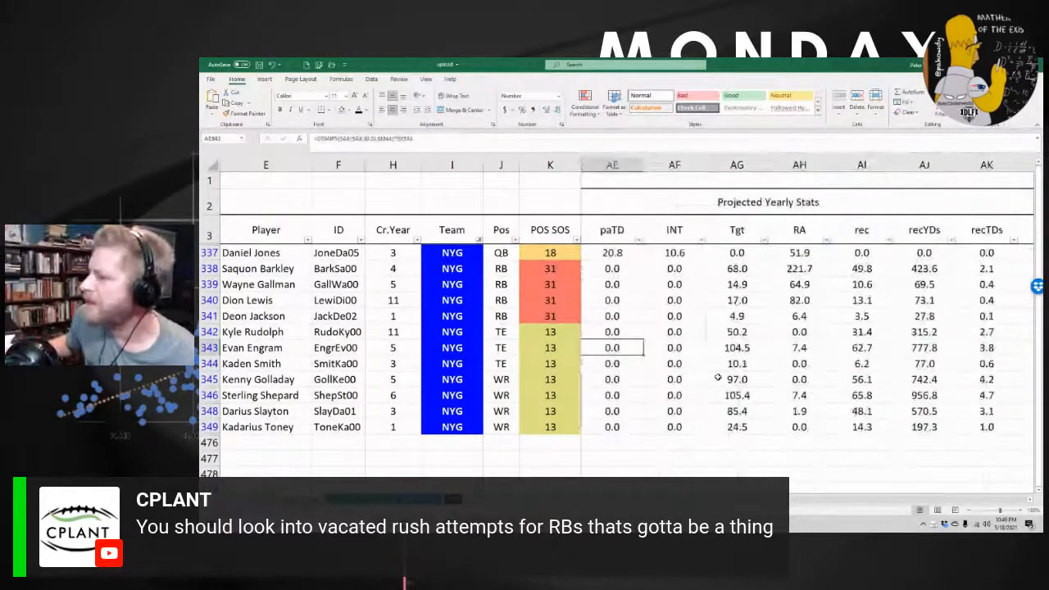
pyautogui.press('Left')
pyautogui.press('Left')
pyautogui.press('Left')
pyautogui.press('Left')
pyautogui.press('Left')
pyautogui.press('Left')
pyautogui.press('Left')
pyautogui.press('Left')
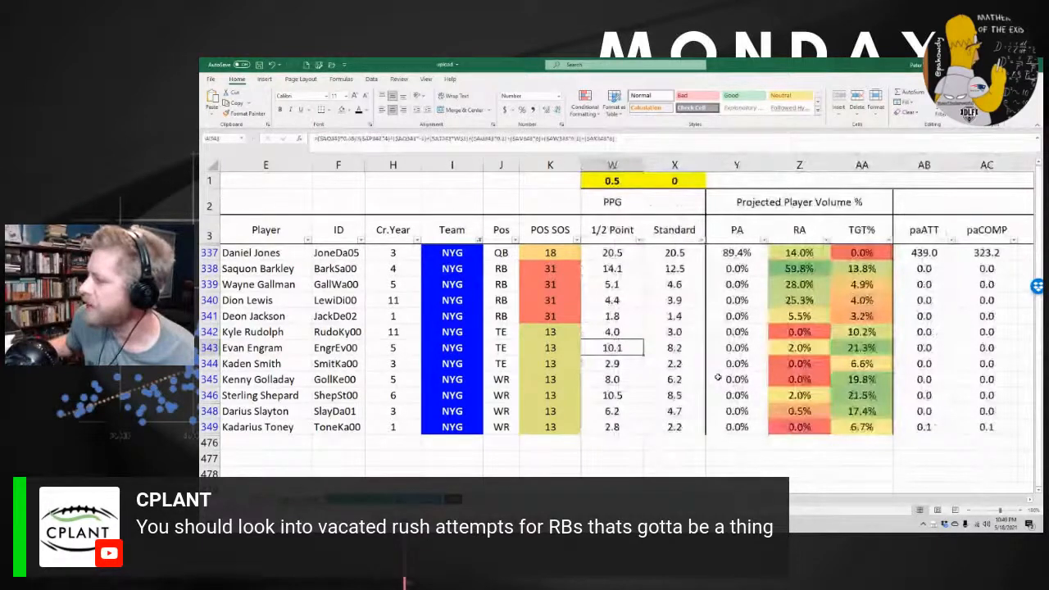
# Examine Evan Engram's projected yearly targets, rush attempts, receiving stats and rushing yards
pyautogui.press('Right')
pyautogui.press('Right')
pyautogui.press('Right')
pyautogui.press('Right')
pyautogui.press('Right')
pyautogui.press('Right')
pyautogui.press('Right')
pyautogui.press('Right')
pyautogui.press('Right')
pyautogui.press('Right')
pyautogui.press('Right')
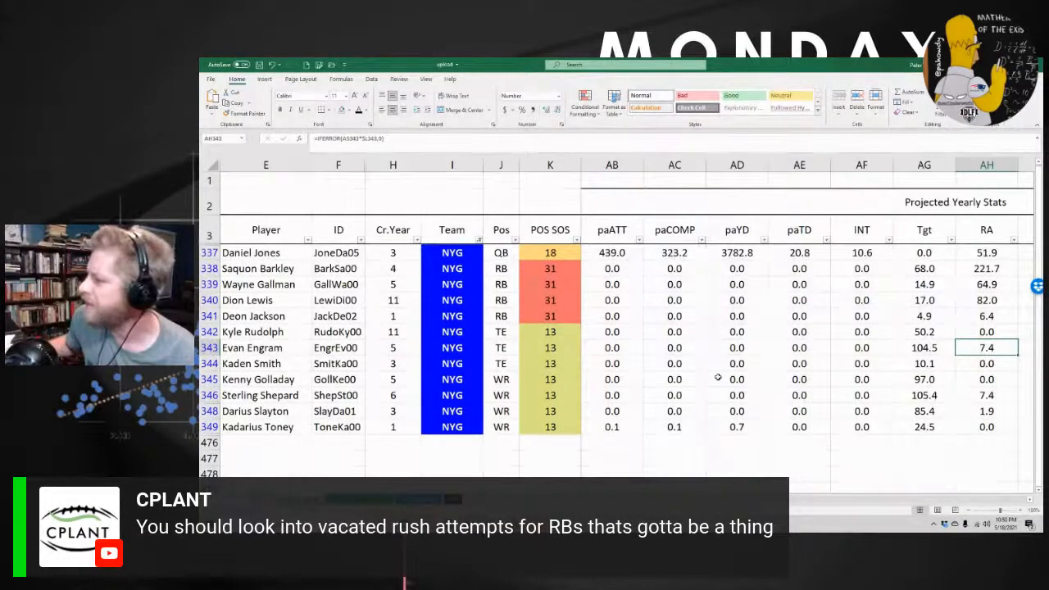
pyautogui.press('Left')
pyautogui.press('Right')
pyautogui.press('Right')
pyautogui.press('Right')
pyautogui.press('Right')
pyautogui.press('Right')
pyautogui.press('Right')
pyautogui.press('Right')
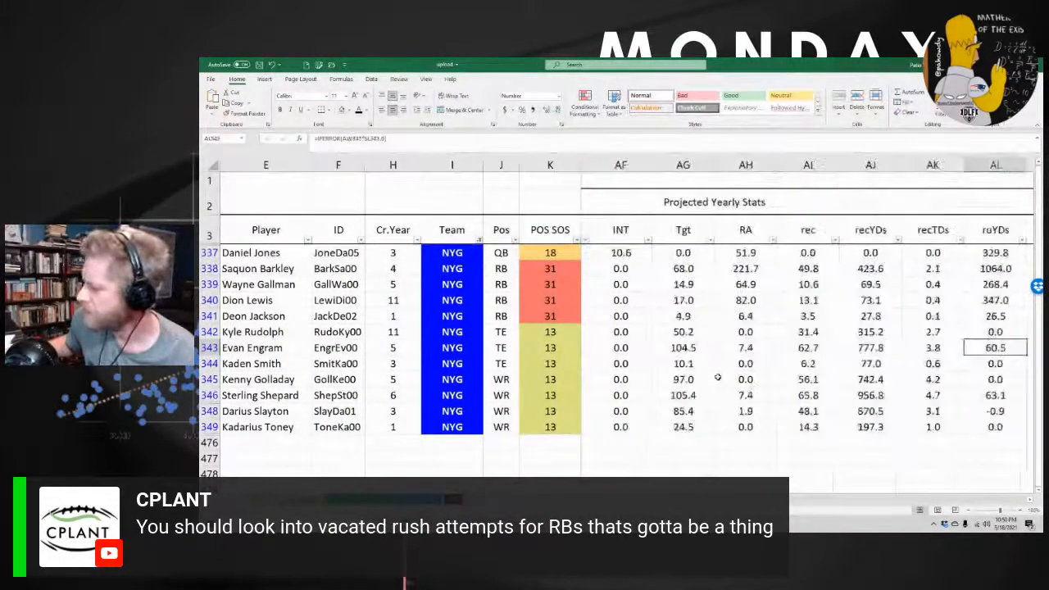
pyautogui.press('Left')
pyautogui.press('Left')
pyautogui.press('Left')
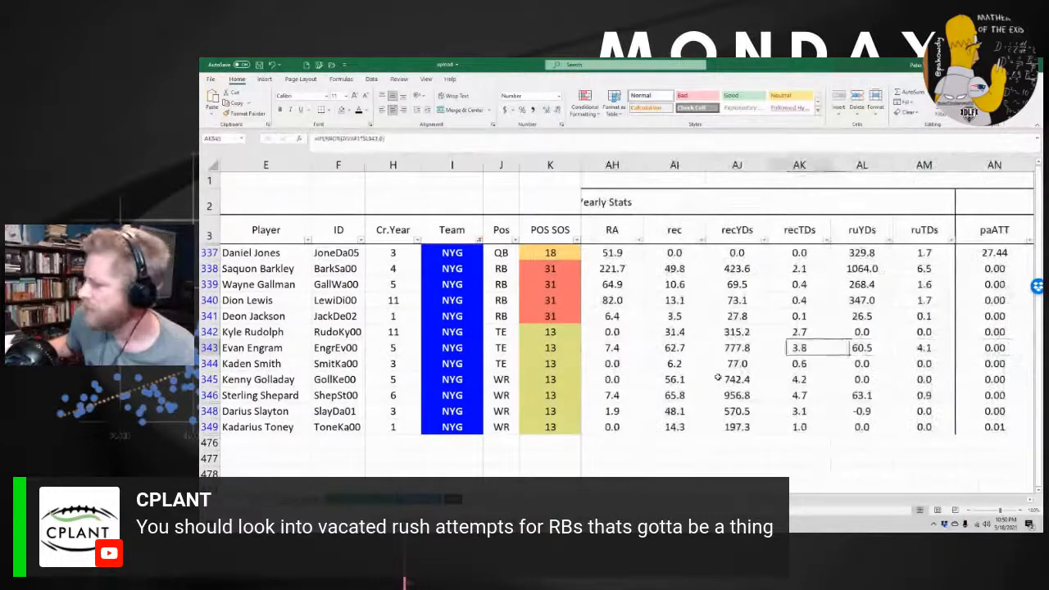
# Examine Kenny Golladay's projected yearly receiving stats and his projected rushing and target volume percentages
pyautogui.press('Left')
pyautogui.press('Left')
pyautogui.press('Down')
pyautogui.press('Down')
pyautogui.press('Right')
pyautogui.press('Right')
pyautogui.press('Left')
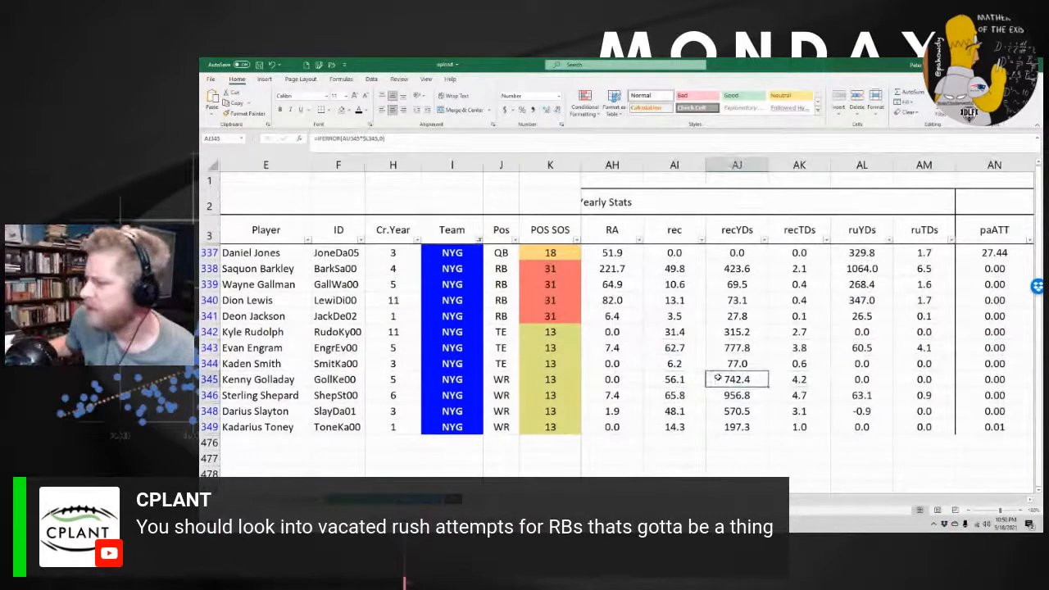
pyautogui.press('Left')
pyautogui.press('Left')
pyautogui.press('Left')
pyautogui.press('Left')
pyautogui.press('Left')
pyautogui.press('Left')
pyautogui.press('Left')
pyautogui.press('Left')
pyautogui.press('Left')
pyautogui.press('Left')
pyautogui.press('Left')
pyautogui.press('Left')
pyautogui.press('Left')
pyautogui.press('Left')
pyautogui.press('Left')
pyautogui.press('Left')
pyautogui.press('Left')
pyautogui.press('Left')
pyautogui.press('Left')
pyautogui.press('Left')
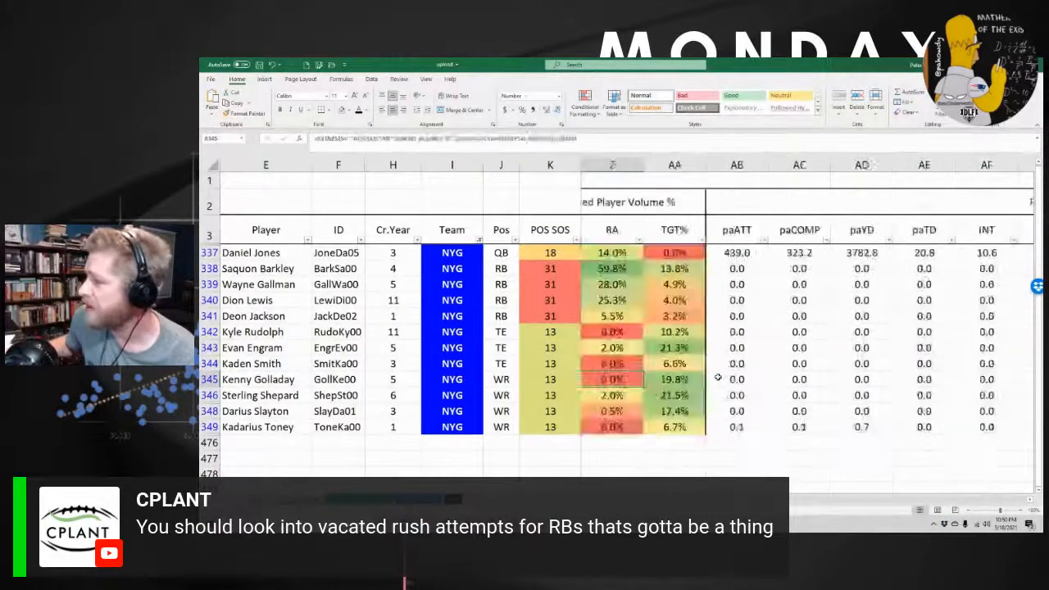
# Check Kenny Golladay's games, depth chart position and position ranks next to the missing team volume
pyautogui.press('Right')
pyautogui.press('Right')
pyautogui.press('Right')
pyautogui.press('Right')
pyautogui.press('Right')
pyautogui.press('Right')
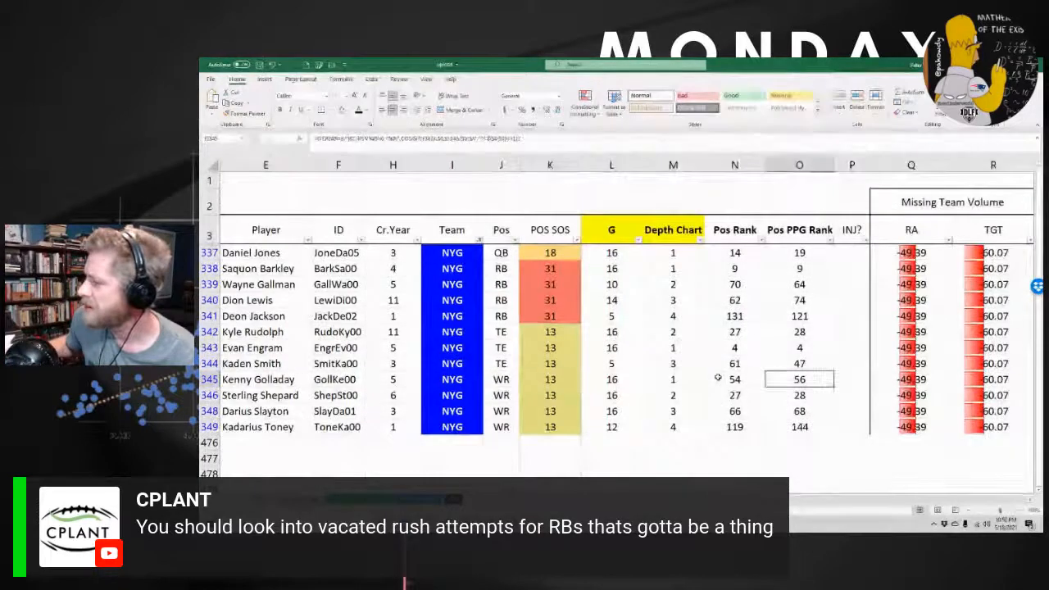
pyautogui.press('Right')
pyautogui.press('Right')
pyautogui.press('Left')
pyautogui.press('Left')
pyautogui.press('Left')
pyautogui.press('Left')
pyautogui.press('Left')
pyautogui.press('Left')
pyautogui.press('Left')
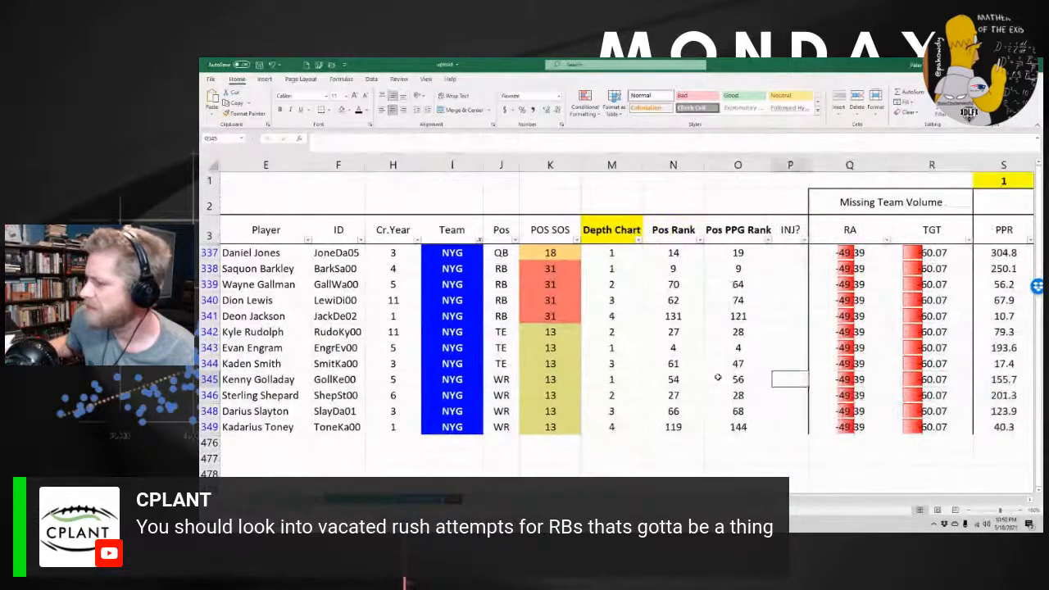
# Follow Kenny Golladay's row across the fantasy points and projected per-game stats to the projected team volume
pyautogui.press('Right')
pyautogui.press('Right')
pyautogui.press('Right')
pyautogui.press('Right')
pyautogui.press('Right')
pyautogui.press('Right')
pyautogui.press('Right')
pyautogui.press('Right')
pyautogui.press('Right')
pyautogui.press('Right')
pyautogui.press('Right')
pyautogui.press('Right')
pyautogui.press('Right')
pyautogui.press('Right')
pyautogui.press('Right')
pyautogui.press('Right')
pyautogui.press('Right')
pyautogui.press('Right')
pyautogui.press('Right')
pyautogui.press('Right')
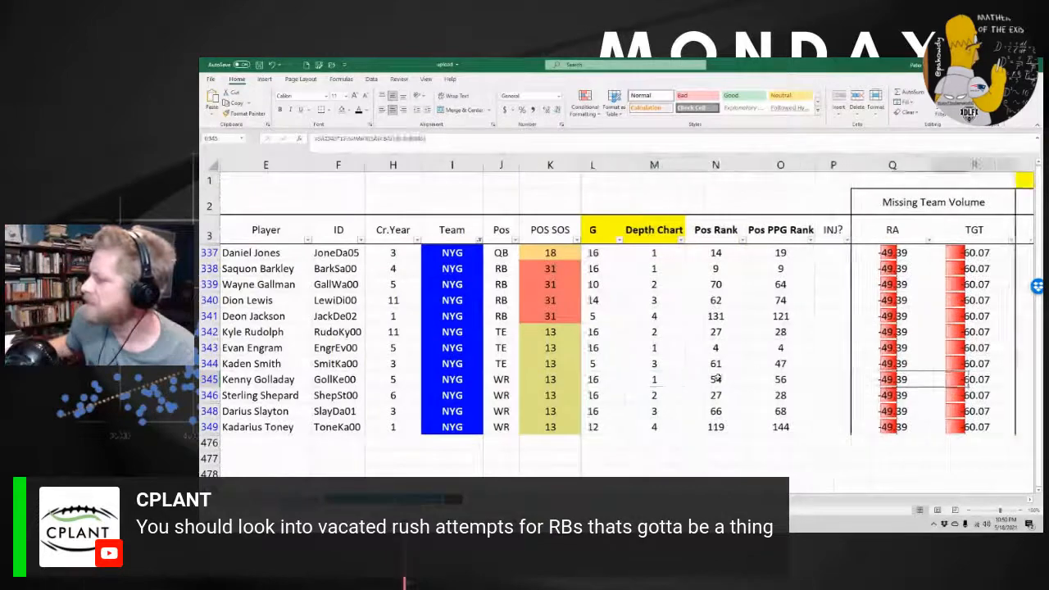
pyautogui.press('Right')
pyautogui.press('Right')
pyautogui.press('Right')
pyautogui.press('Right')
pyautogui.press('Right')
pyautogui.press('Right')
pyautogui.press('Right')
pyautogui.press('Right')
pyautogui.press('Right')
pyautogui.press('Right')
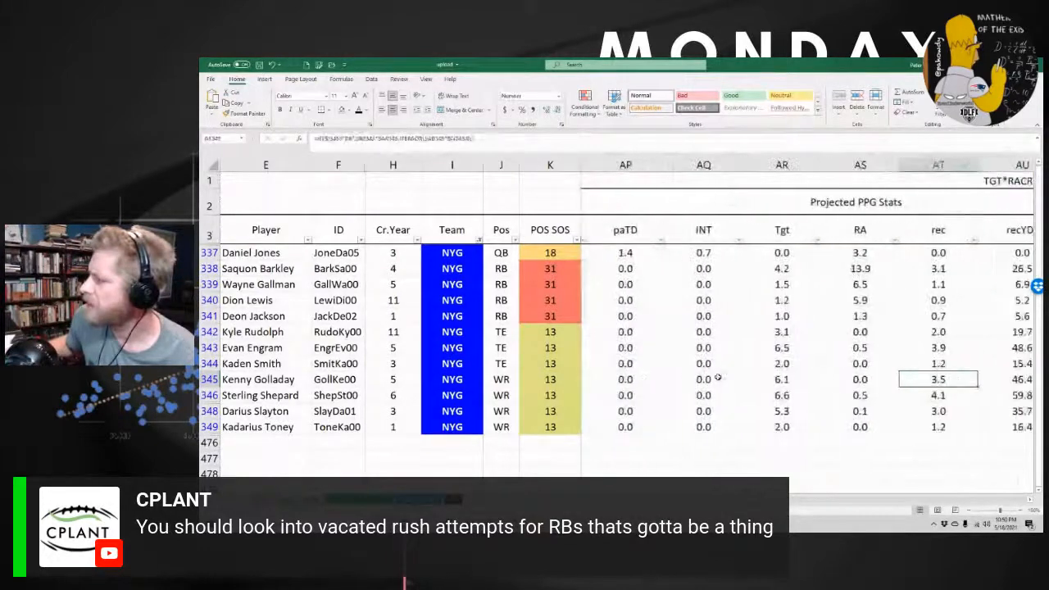
pyautogui.press('Right')
pyautogui.press('Right')
pyautogui.press('Right')
pyautogui.press('Right')
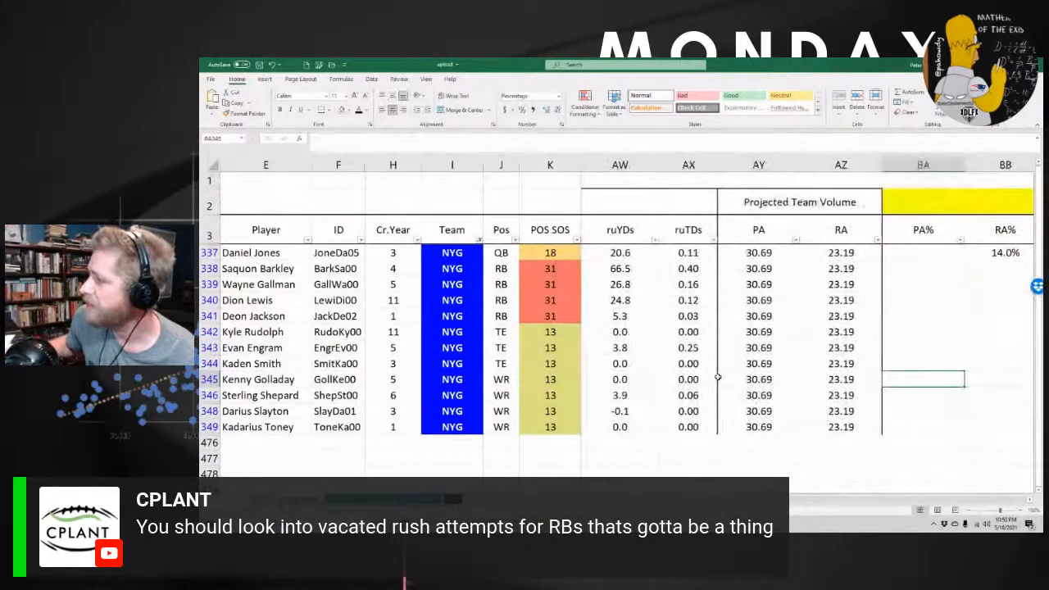
# Look over Kenny Golladay's override columns, projected player efficiency and the three-year team volume averages by position rank
pyautogui.press('Right')
pyautogui.press('Right')
pyautogui.press('Right')
pyautogui.press('Right')
pyautogui.press('Right')
pyautogui.press('Right')
pyautogui.press('Right')
pyautogui.press('Right')
pyautogui.press('Right')
pyautogui.press('Right')
pyautogui.press('Right')
pyautogui.press('Right')
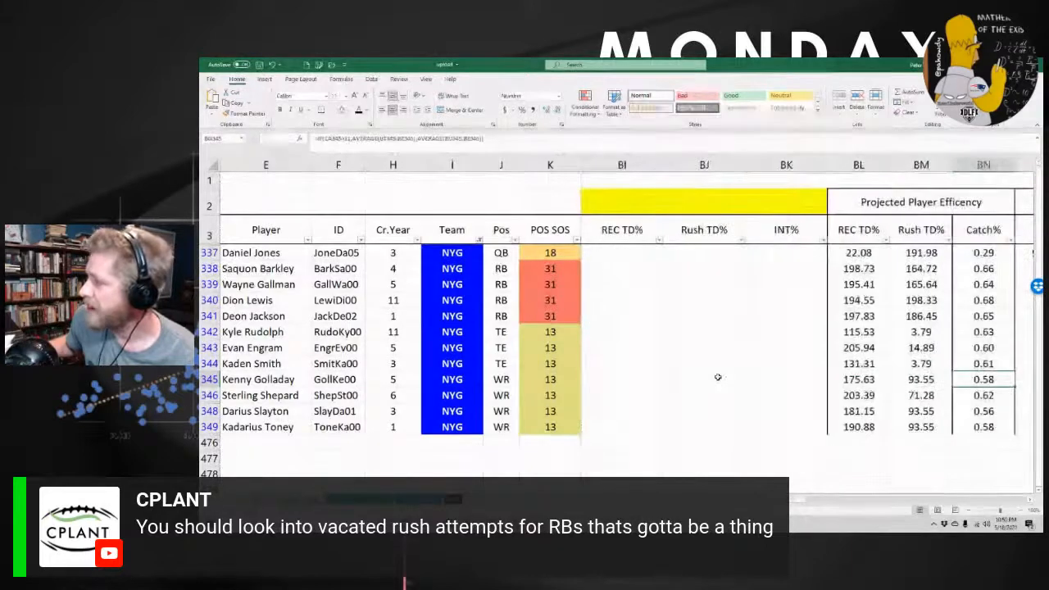
pyautogui.press('Right')
pyautogui.press('Right')
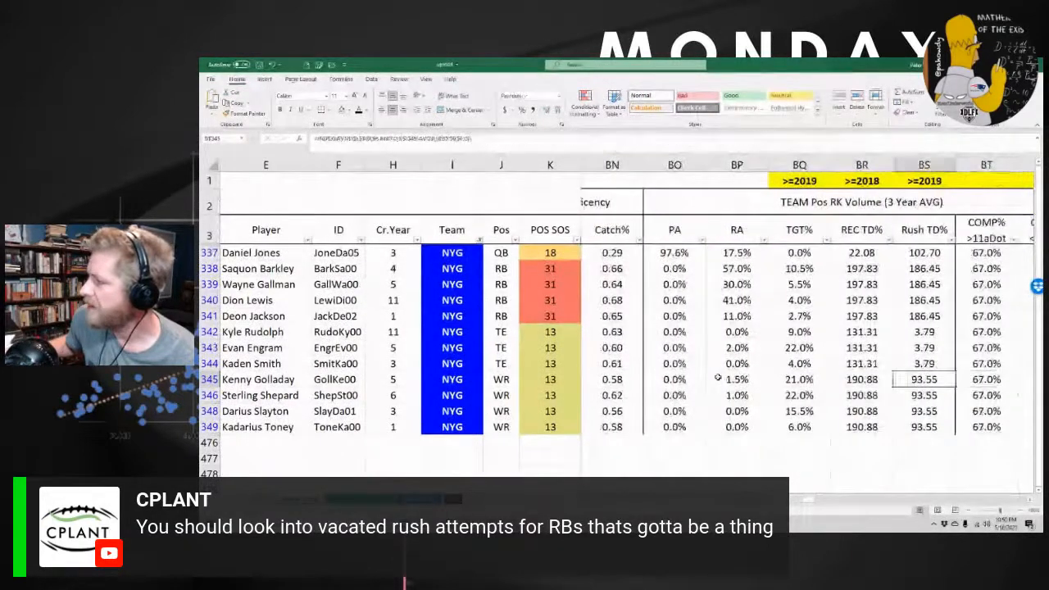
# Compare the Giants' team position averages with Kenny Golladay's efficiency averages, including RACR, yards per target and receiving TD%
pyautogui.press('Left')
pyautogui.press('Left')
pyautogui.press('Left')
pyautogui.press('Right')
pyautogui.press('Right')
pyautogui.press('Right')
pyautogui.press('Right')
pyautogui.press('Right')
pyautogui.press('Right')
pyautogui.press('Right')
pyautogui.press('Right')
pyautogui.press('Right')
pyautogui.press('Right')
pyautogui.press('Right')
pyautogui.press('Right')
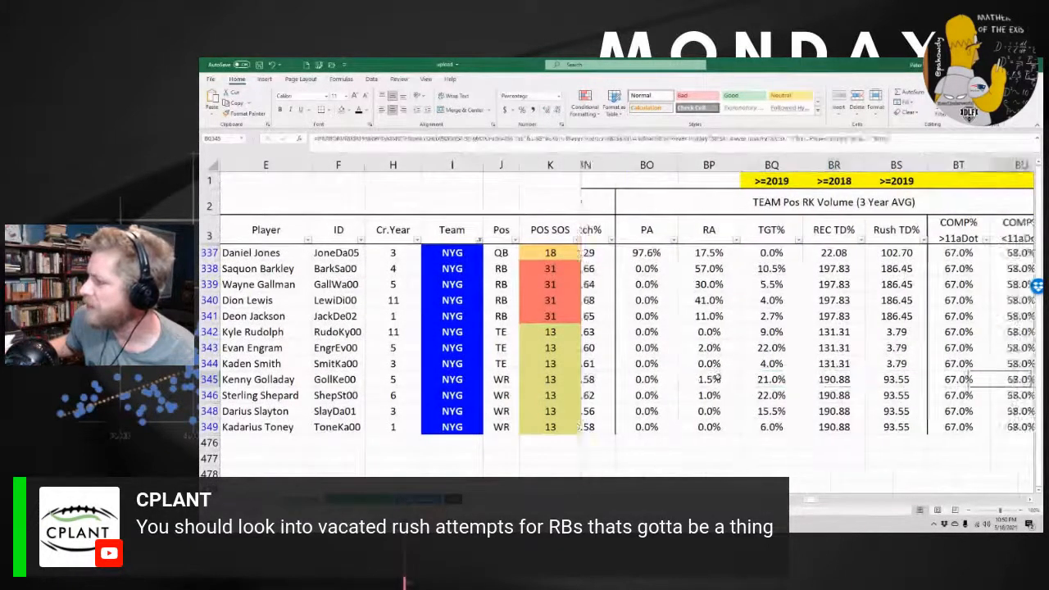
pyautogui.press('Right')
pyautogui.press('Right')
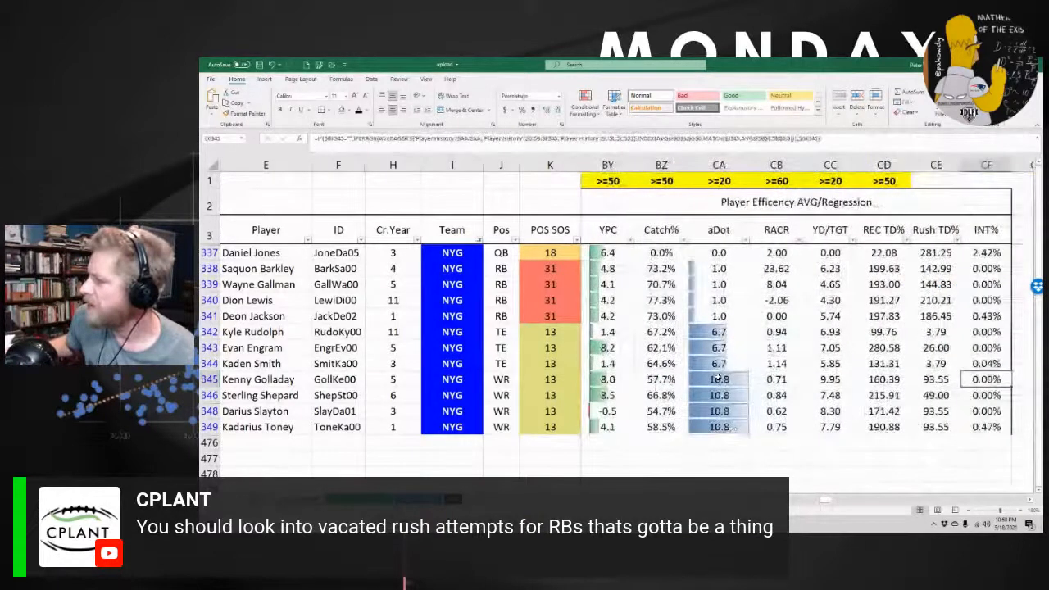
pyautogui.press('Left')
pyautogui.press('Left')
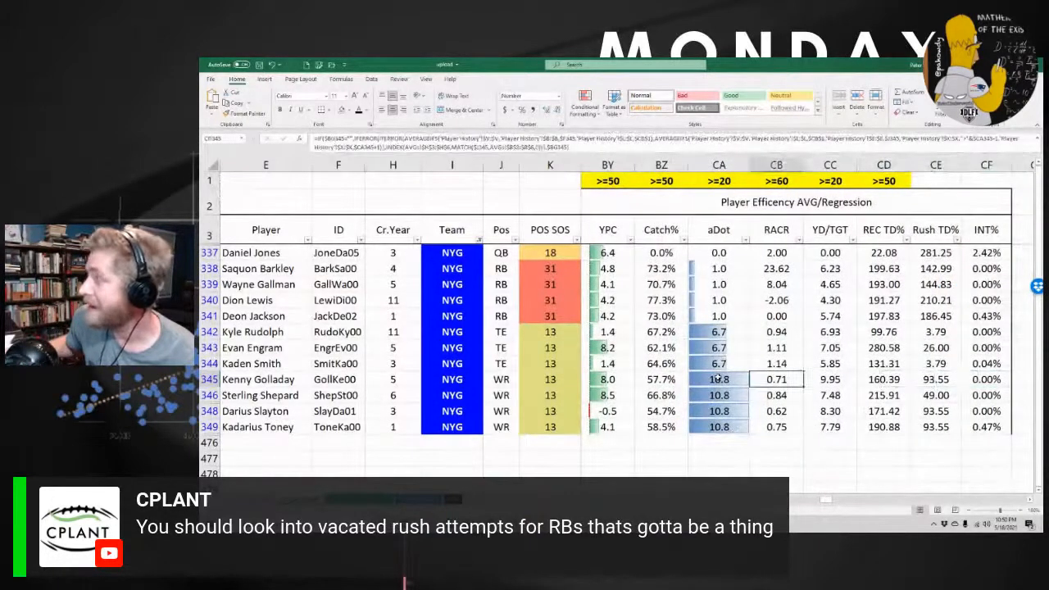
pyautogui.press('Right')
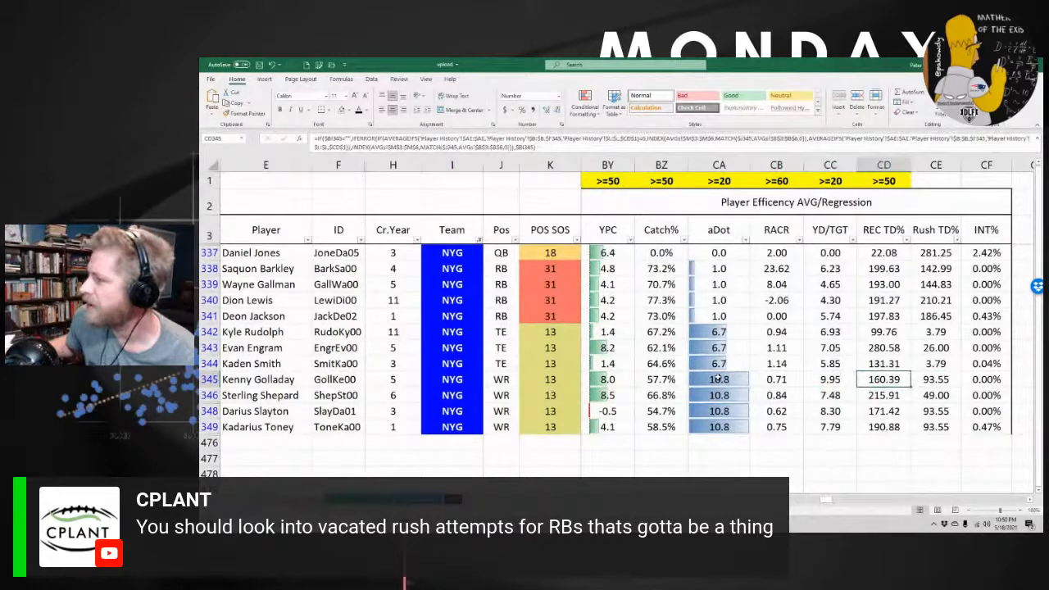
# Inspect the TGT% formulas in Player Volume AVG/Regression for Kenny Golladay and Evan Engram
pyautogui.press('Left')
pyautogui.press('Left')
pyautogui.press('Left')
pyautogui.press('Left')
pyautogui.press('Left')
pyautogui.press('Left')
pyautogui.hscroll(-2, 719, 378)
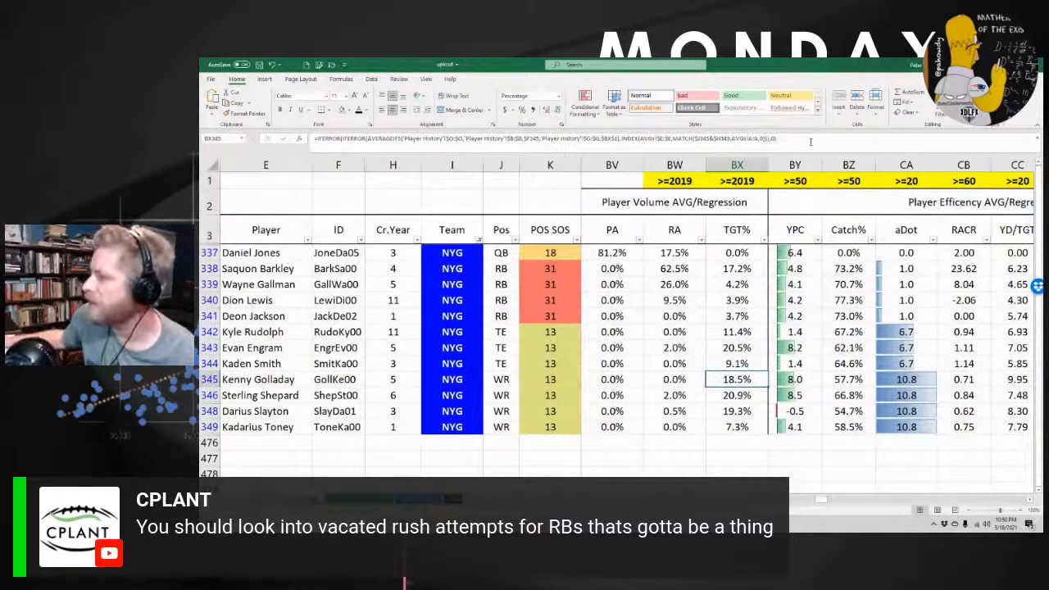
pyautogui.press('F2')
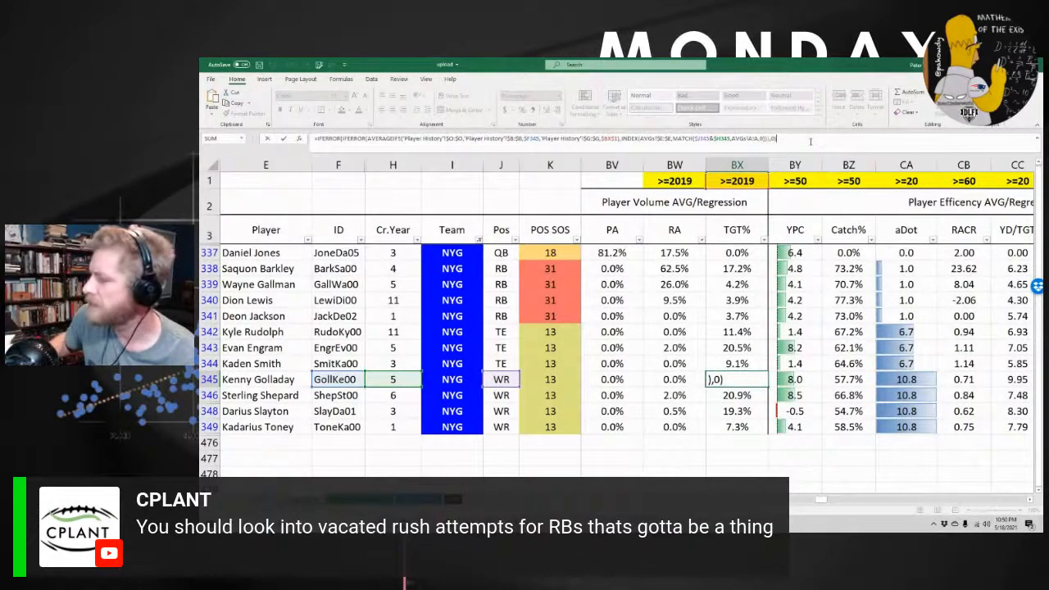
pyautogui.press('Escape')
pyautogui.press('Up')
pyautogui.press('Up')
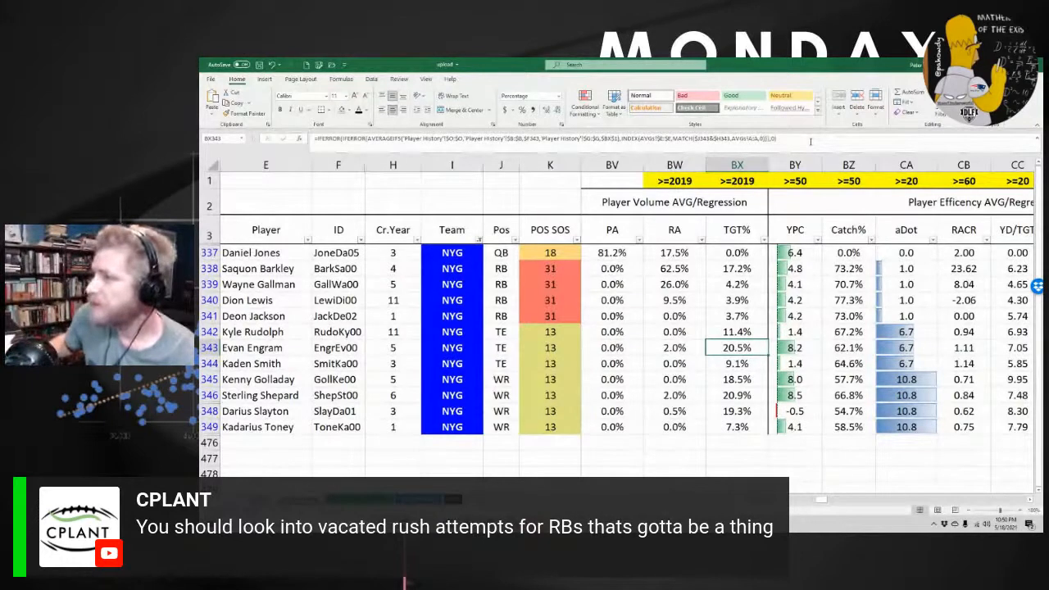
pyautogui.click(737, 365)
pyautogui.click(736, 348)
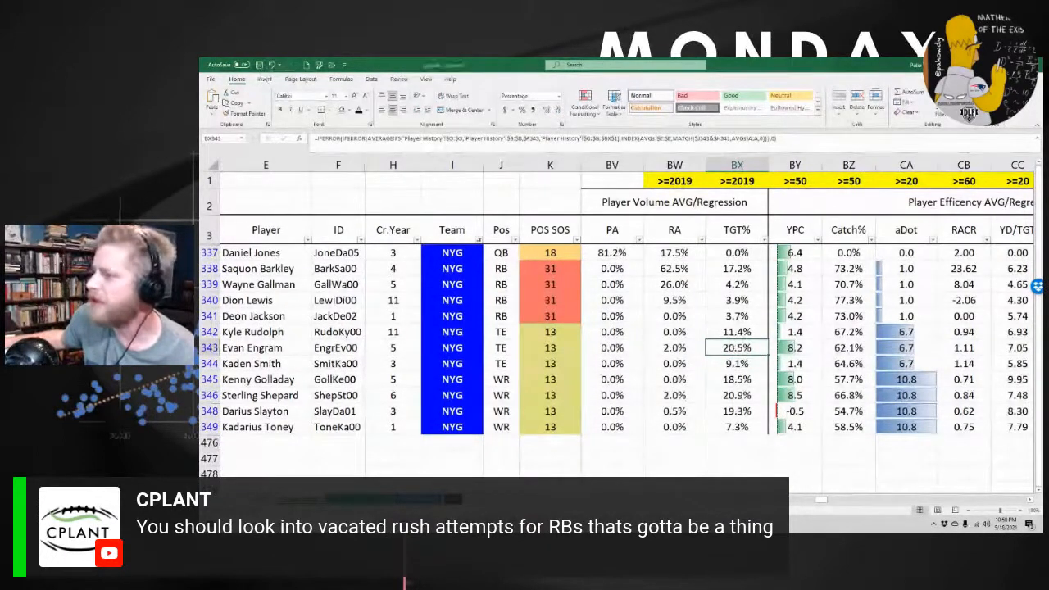
# Filter the player history data from rotoviz.com to show only Kenny Golladay's seasons
pyautogui.hotkey('ctrl', 'pageup')
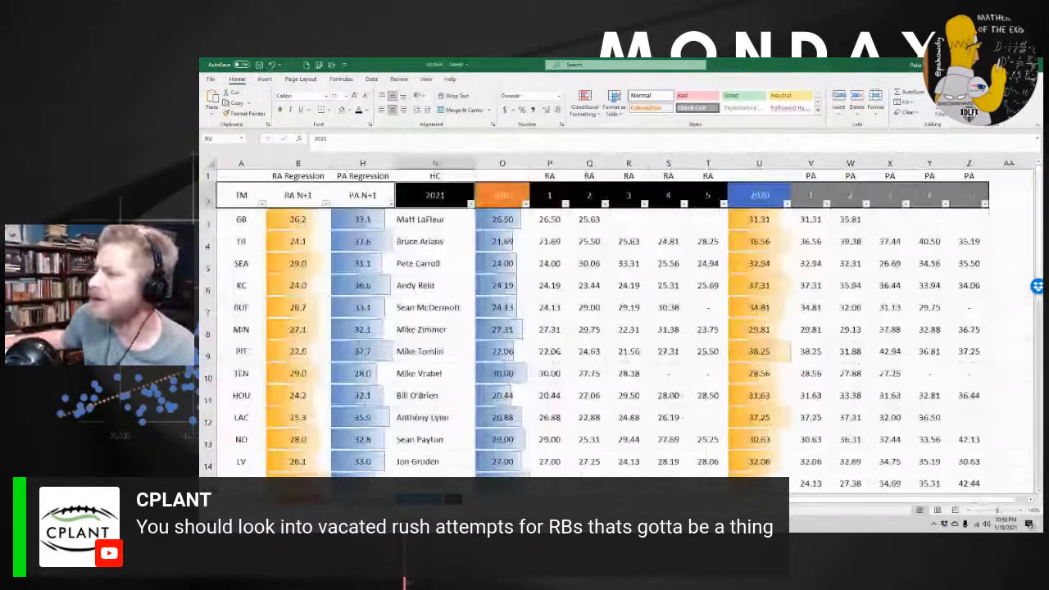
pyautogui.hotkey('ctrl', 'pagedown')
pyautogui.hotkey('alt', 'Down')
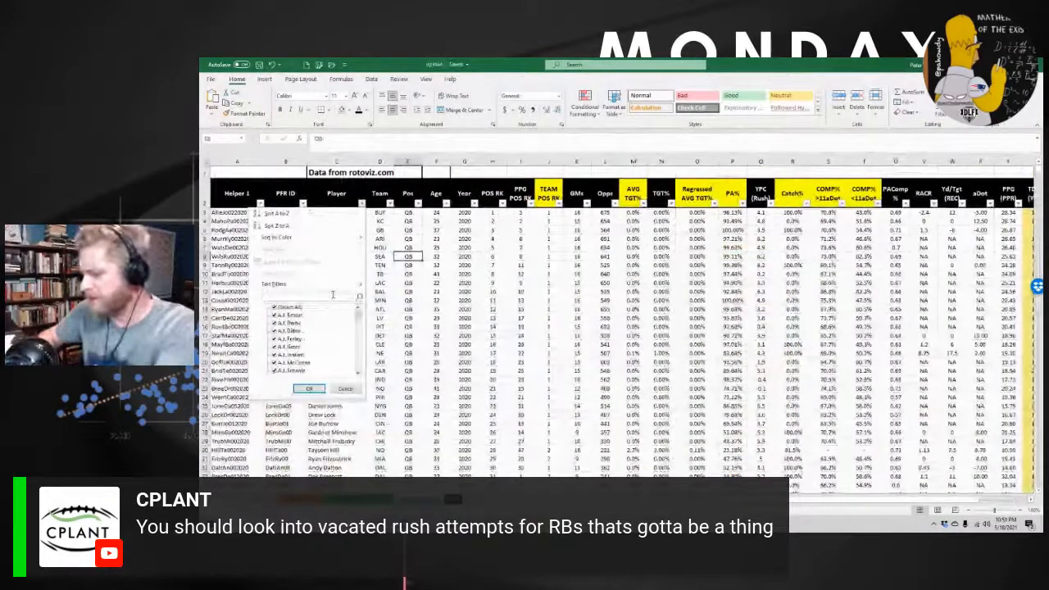
pyautogui.click(333, 296)
pyautogui.write('Aaro')
pyautogui.write('y')
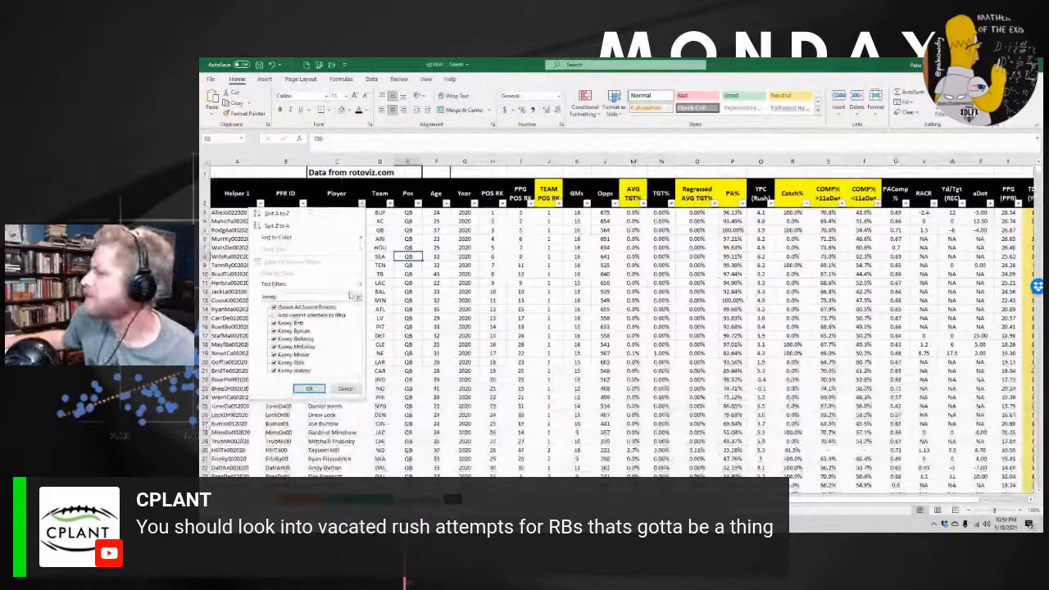
pyautogui.press('Return')
# Examine Kenny Golladay's target share, regressed average target share and age by season, and return to the projections sheet
pyautogui.moveTo(667, 213); pyautogui.dragTo(669, 240)
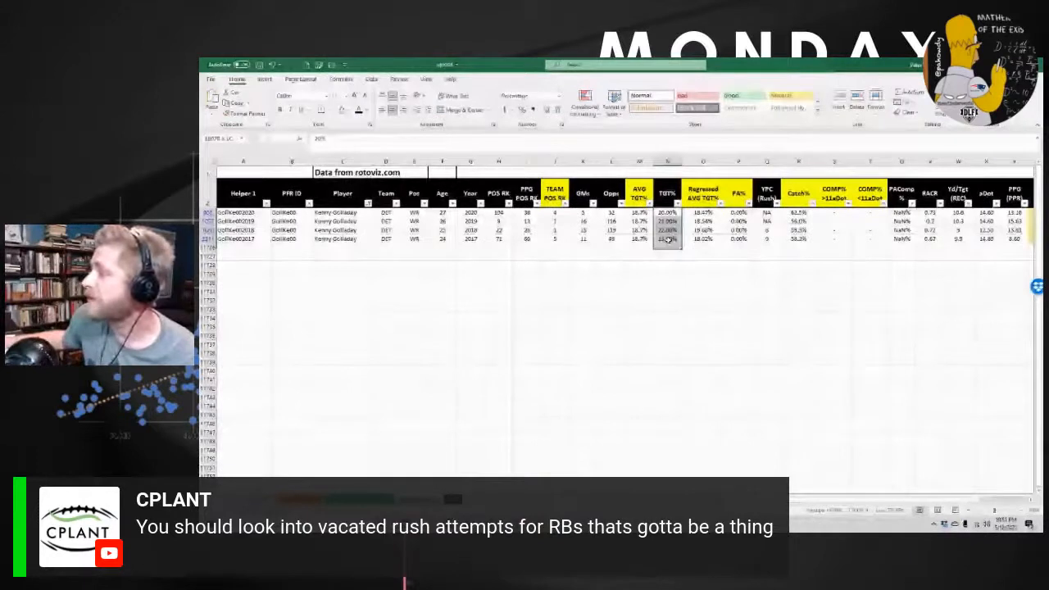
pyautogui.click(708, 213)
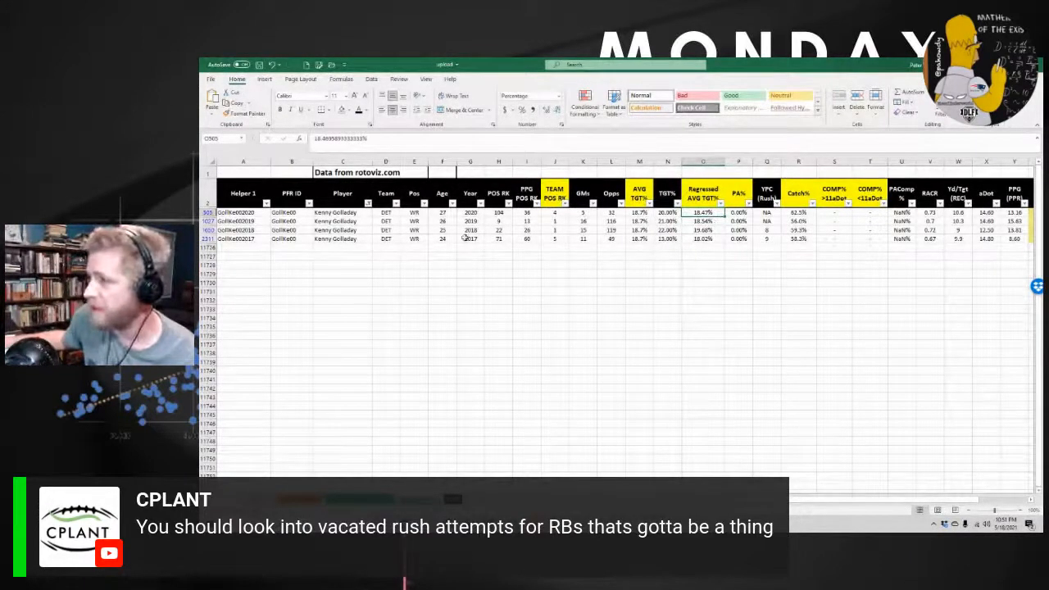
pyautogui.moveTo(443, 212); pyautogui.dragTo(443, 239)
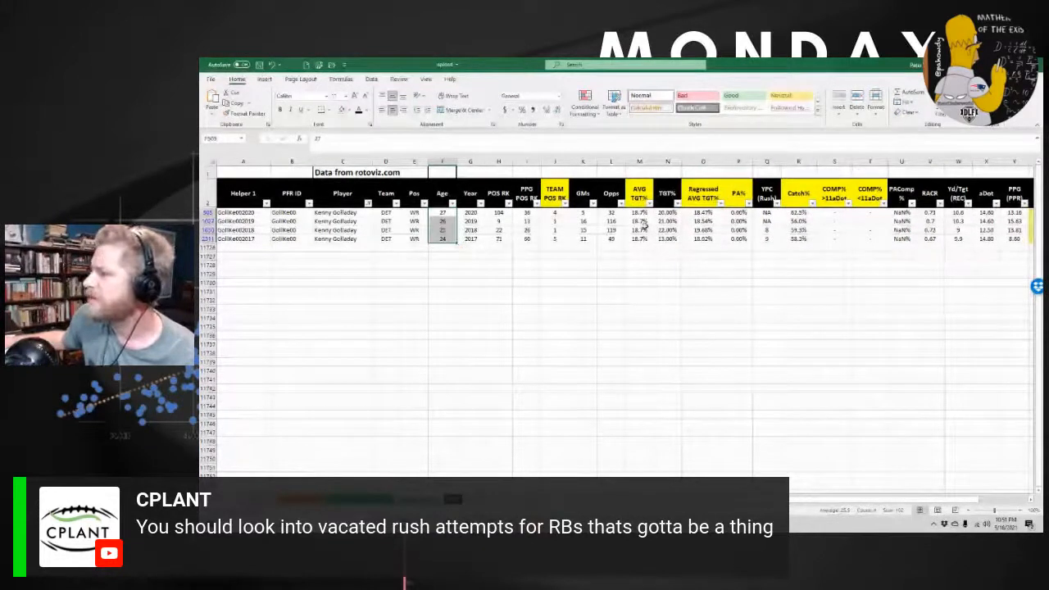
pyautogui.click(704, 221)
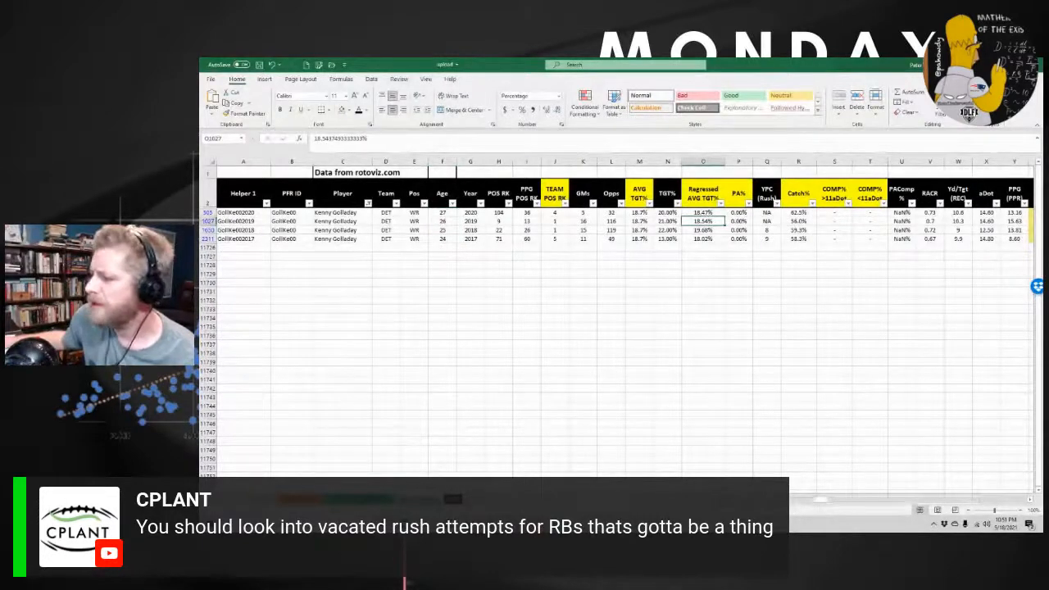
pyautogui.click(302, 499)
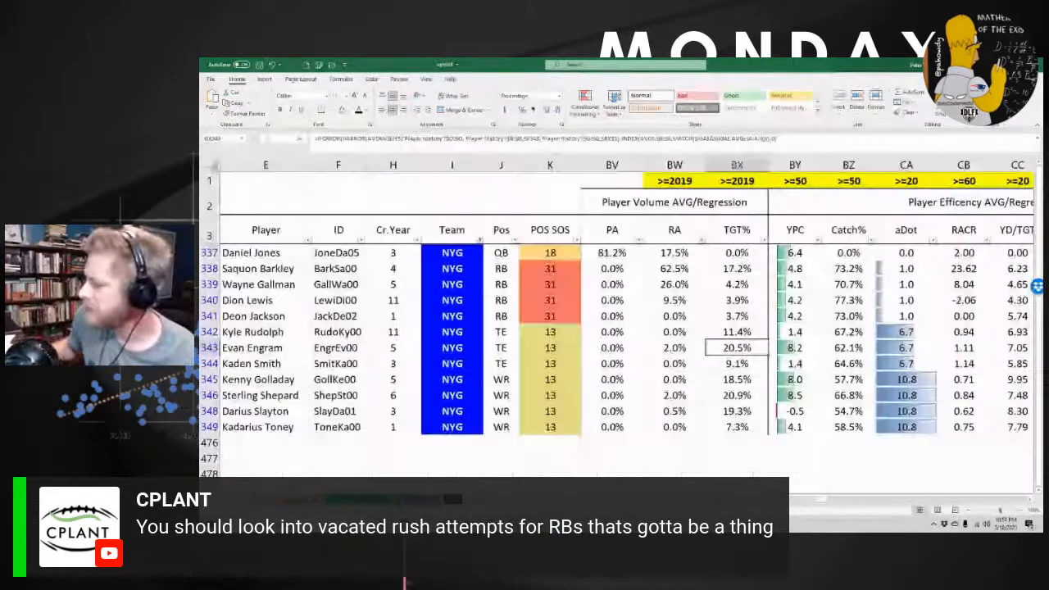
# Look across Evan Engram's row from TGT% through the player efficiency averages to past the end of the projections table
pyautogui.press('Right')
pyautogui.press('Right')
pyautogui.press('Right')
pyautogui.press('Right')
pyautogui.press('Right')
pyautogui.press('Right')
pyautogui.press('Right')
pyautogui.press('Right')
pyautogui.press('Right')
pyautogui.press('Right')
pyautogui.press('Right')
pyautogui.press('Right')
pyautogui.press('Right')
pyautogui.press('Right')
pyautogui.press('Right')
pyautogui.press('Right')
pyautogui.press('Right')
pyautogui.press('Right')
pyautogui.press('Right')
pyautogui.press('Right')
# Go back along Evan Engram's row past Projected Player Efficiency and examine the Volume Overrides columns around TGT% and YPC
pyautogui.press('Left')
pyautogui.press('Left')
pyautogui.press('Left')
pyautogui.press('Left')
pyautogui.press('Left')
pyautogui.press('Left')
pyautogui.press('Left')
pyautogui.press('Left')
pyautogui.press('Left')
pyautogui.press('Left')
pyautogui.press('Left')
pyautogui.press('Left')
pyautogui.press('Left')
pyautogui.press('Left')
pyautogui.press('Left')
pyautogui.press('Left')
pyautogui.press('Left')
pyautogui.press('Left')
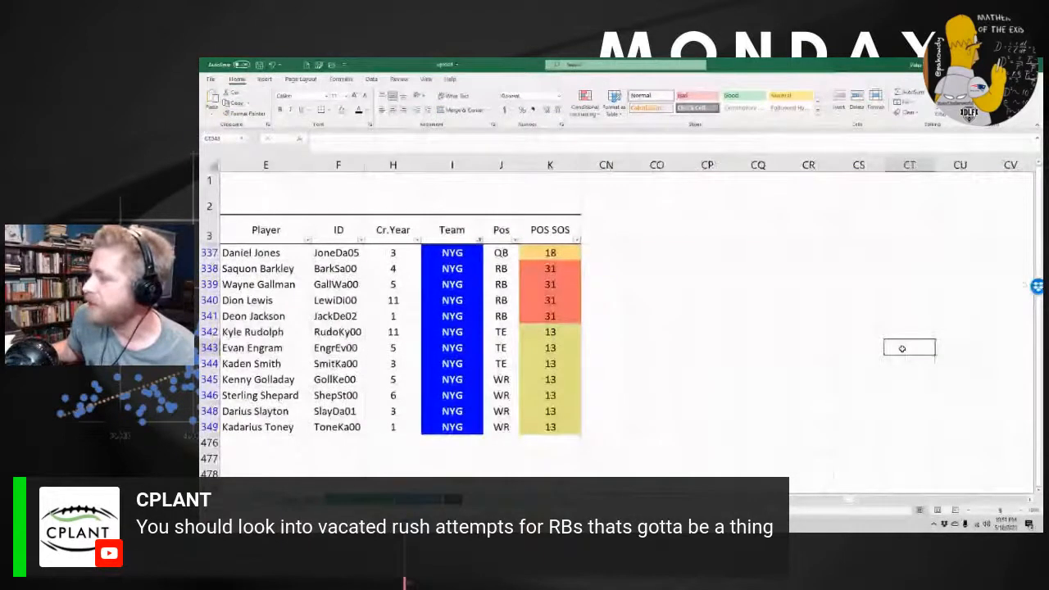
pyautogui.press('Left')
pyautogui.press('Left')
pyautogui.press('Left')
pyautogui.press('Left')
pyautogui.press('Left')
pyautogui.press('Left')
pyautogui.press('Left')
pyautogui.press('Left')
pyautogui.press('Left')
pyautogui.press('Left')
pyautogui.press('Left')
pyautogui.press('Left')
pyautogui.press('Left')
pyautogui.press('Left')
pyautogui.press('Left')
pyautogui.press('Left')
pyautogui.press('Left')
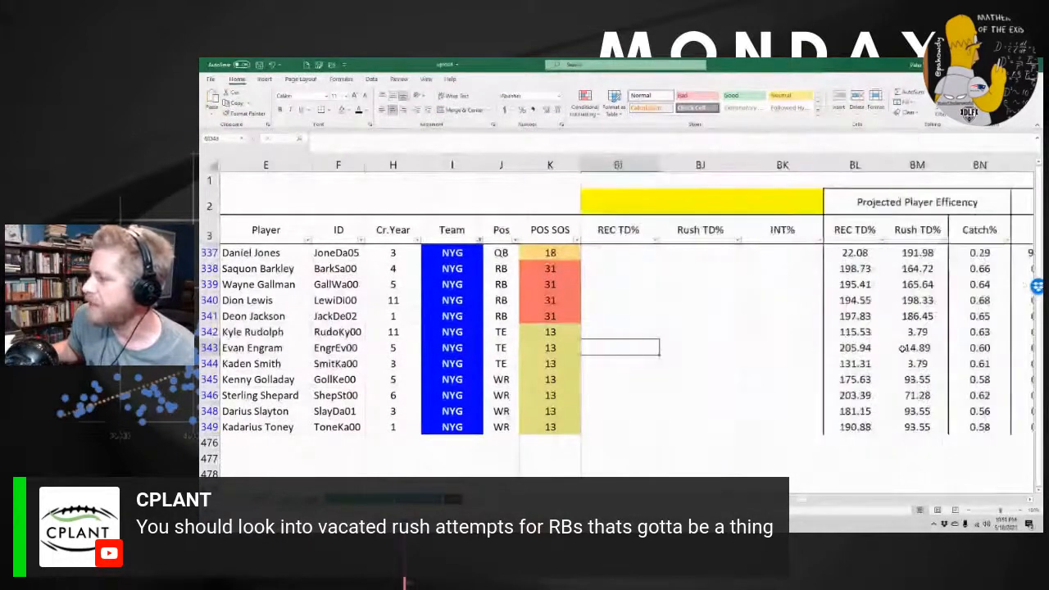
pyautogui.press('Left')
pyautogui.press('Left')
pyautogui.press('Left')
pyautogui.press('Left')
pyautogui.press('Right')
pyautogui.press('Right')
pyautogui.press('Right')
pyautogui.press('Right')
pyautogui.press('Left')
pyautogui.press('Left')
pyautogui.press('Left')
pyautogui.press('Left')
pyautogui.press('Left')
pyautogui.press('Left')
pyautogui.press('Right')
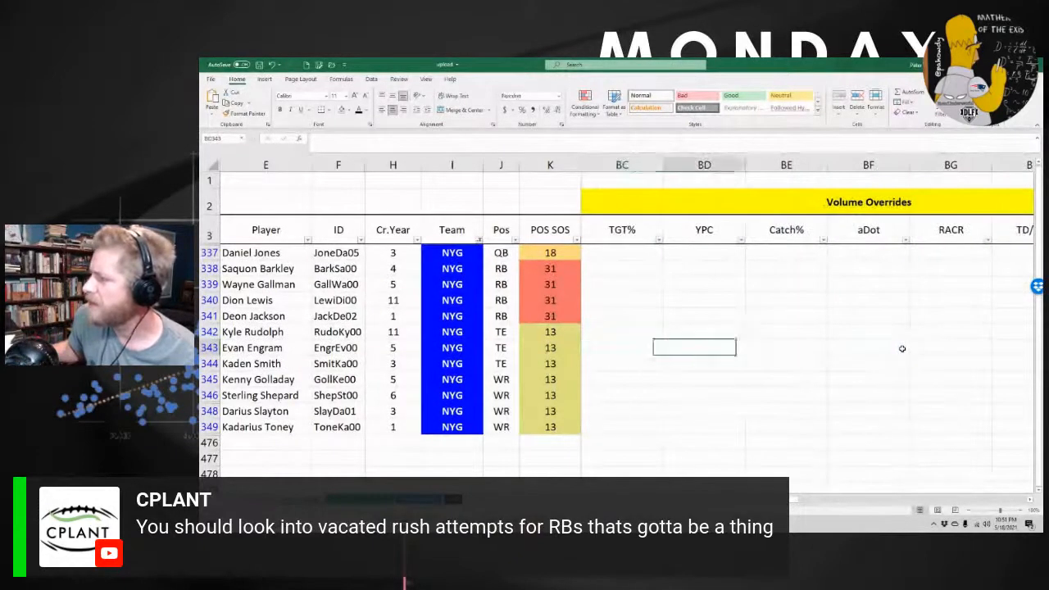
# Review the NYG players' Volume Overrides columns and the three-year average team position volume columns
pyautogui.press('Right')
pyautogui.press('Right')
pyautogui.press('Right')
pyautogui.press('Right')
pyautogui.press('Right')
pyautogui.press('Right')
pyautogui.press('Right')
pyautogui.press('Right')
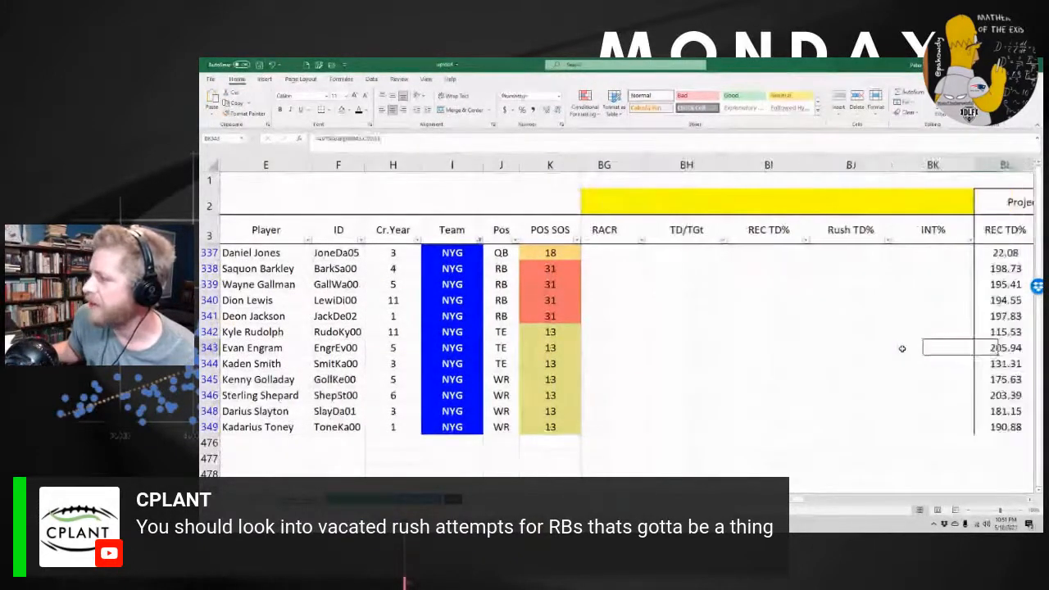
pyautogui.press('Left')
pyautogui.press('Left')
pyautogui.press('Left')
pyautogui.press('Left')
pyautogui.press('Left')
pyautogui.press('Right')
pyautogui.press('Right')
pyautogui.press('Right')
pyautogui.press('Right')
pyautogui.press('Right')
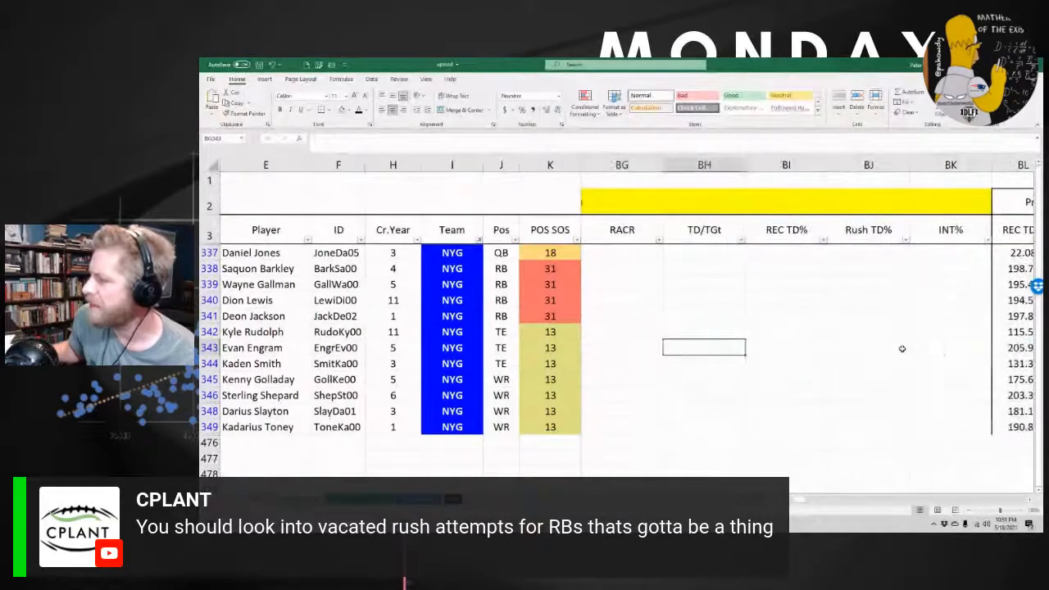
pyautogui.press('Right')
pyautogui.press('Right')
pyautogui.press('Right')
pyautogui.press('Right')
pyautogui.press('Right')
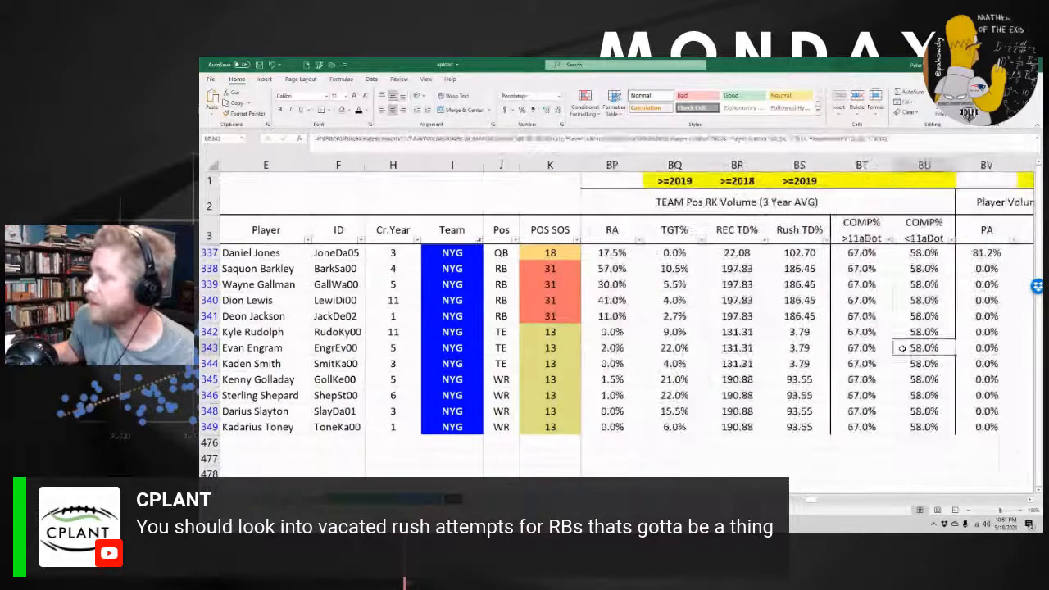
pyautogui.press('Left')
pyautogui.press('Left')
pyautogui.press('Left')
pyautogui.press('Left')
pyautogui.press('Left')
pyautogui.press('Left')
pyautogui.press('Left')
pyautogui.press('Left')
pyautogui.press('Left')
pyautogui.press('Left')
pyautogui.press('Left')
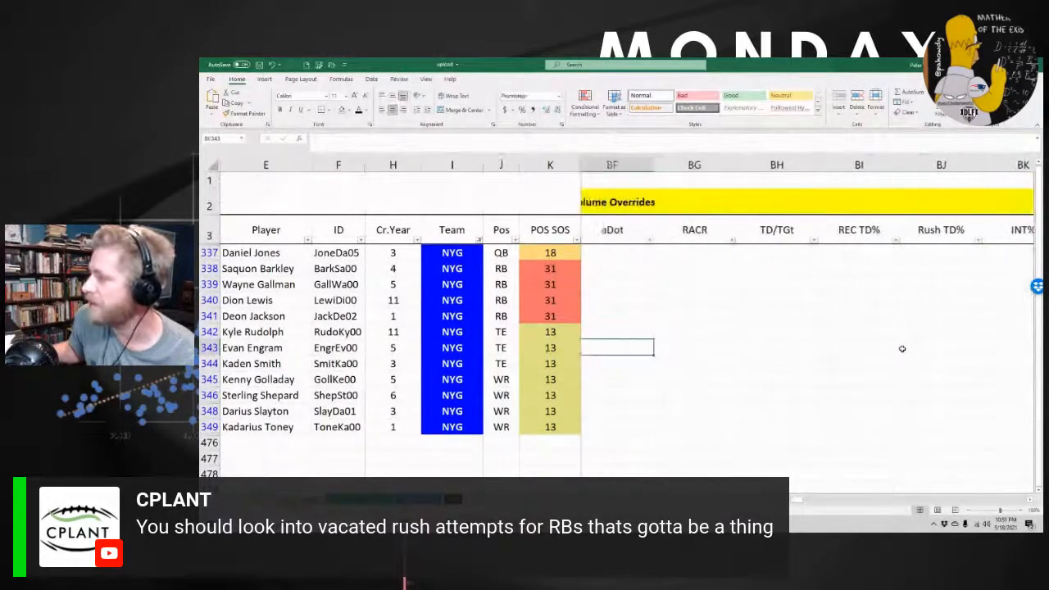
# Enter 23% as Evan Engram's Catch% override
pyautogui.press('Right')
pyautogui.press('Right')
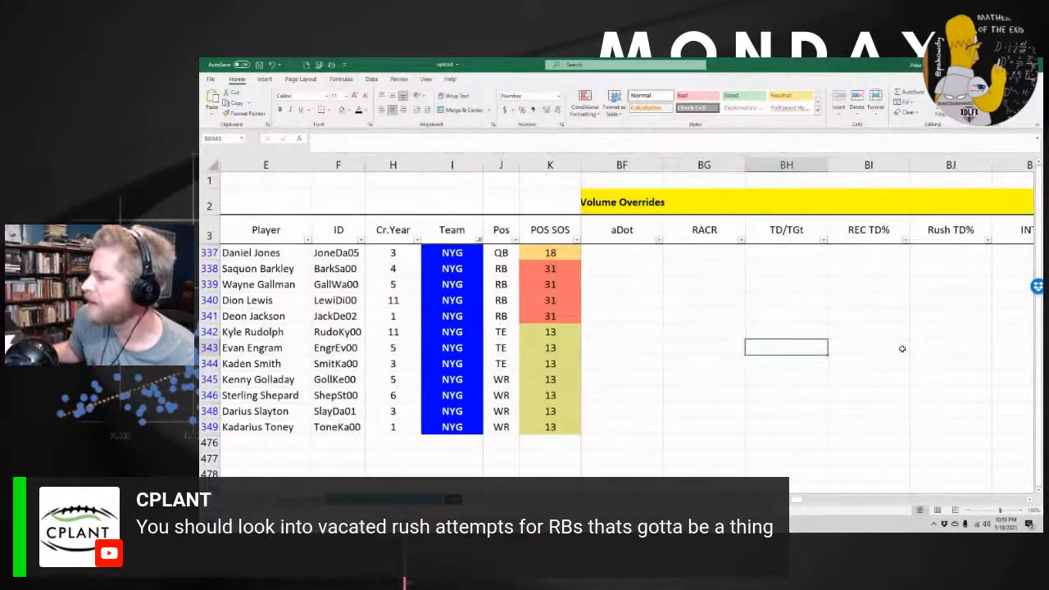
pyautogui.press('Right')
pyautogui.press('Left')
pyautogui.press('Left')
pyautogui.press('Left')
pyautogui.press('Left')
pyautogui.press('Left')
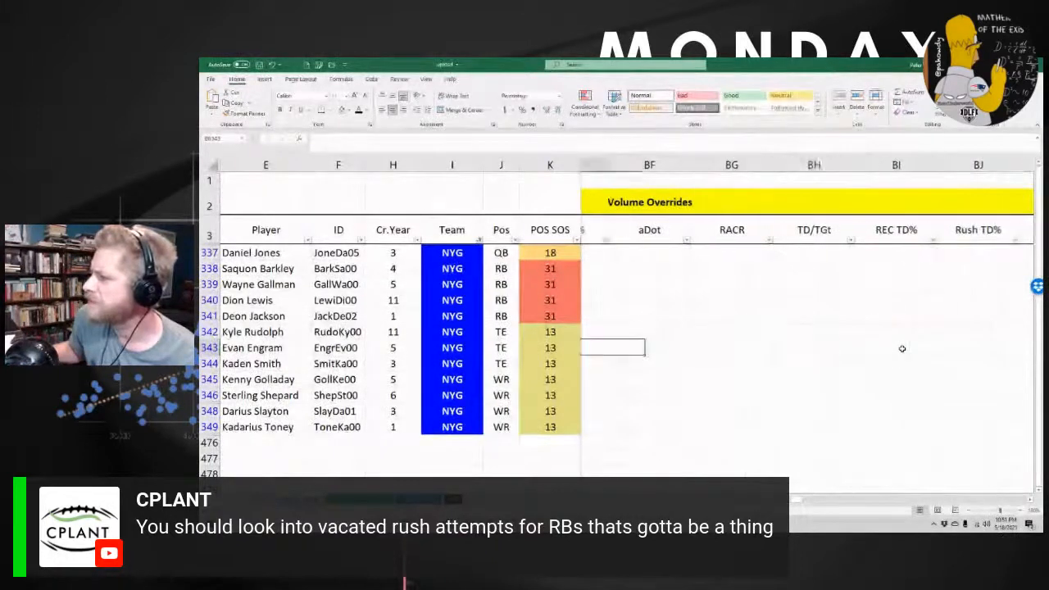
pyautogui.press('Right')
pyautogui.write('23')
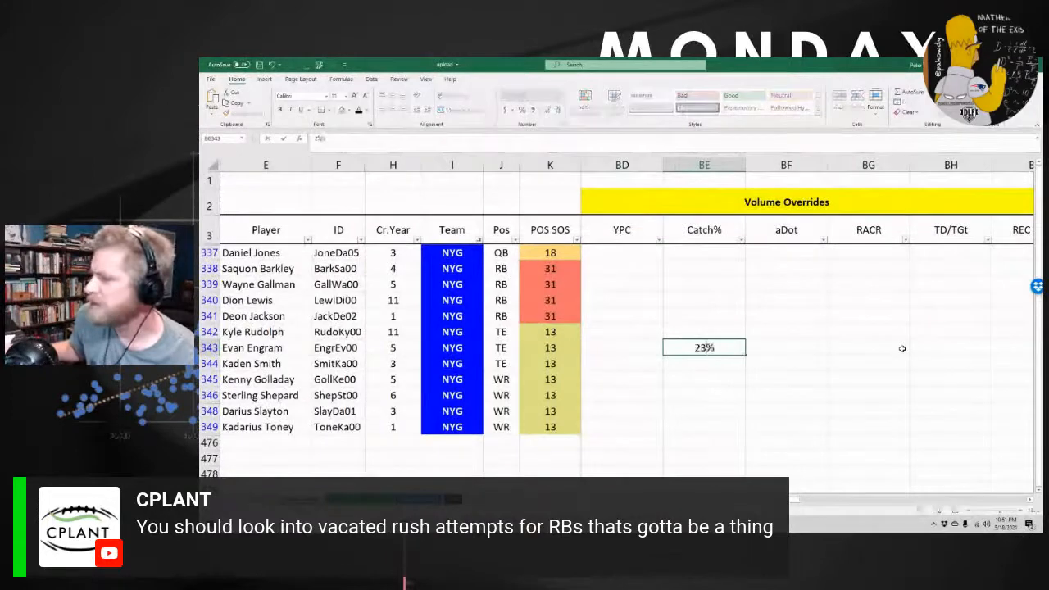
pyautogui.press('Return')
pyautogui.press('Up')
pyautogui.press('Left')
pyautogui.press('Left')
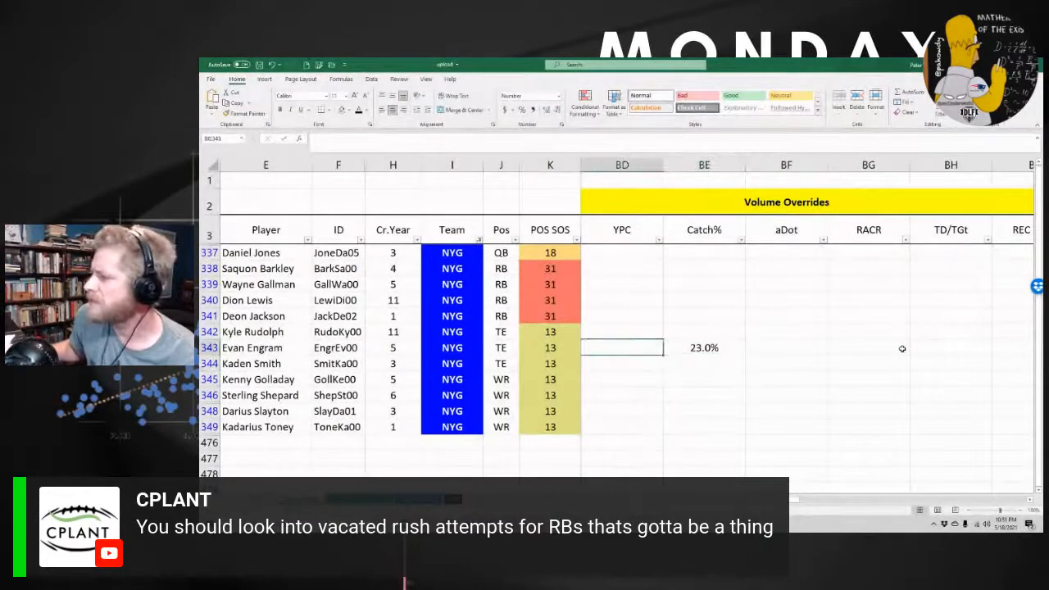
# Clear the Catch% override from Evan Engram's row
pyautogui.press('Left')
pyautogui.press('Left')
pyautogui.press('Left')
pyautogui.press('Left')
pyautogui.press('Left')
pyautogui.press('Left')
pyautogui.press('Left')
pyautogui.press('Left')
pyautogui.press('Right')
pyautogui.press('Right')
pyautogui.press('Right')
pyautogui.press('Right')
pyautogui.press('Right')
pyautogui.press('Right')
pyautogui.press('Right')
pyautogui.press('Right')
pyautogui.press('Right')
pyautogui.press('Right')
pyautogui.press('Right')
pyautogui.press('Left')
pyautogui.press('BackSpace')
pyautogui.press('Return')
pyautogui.press('Up')
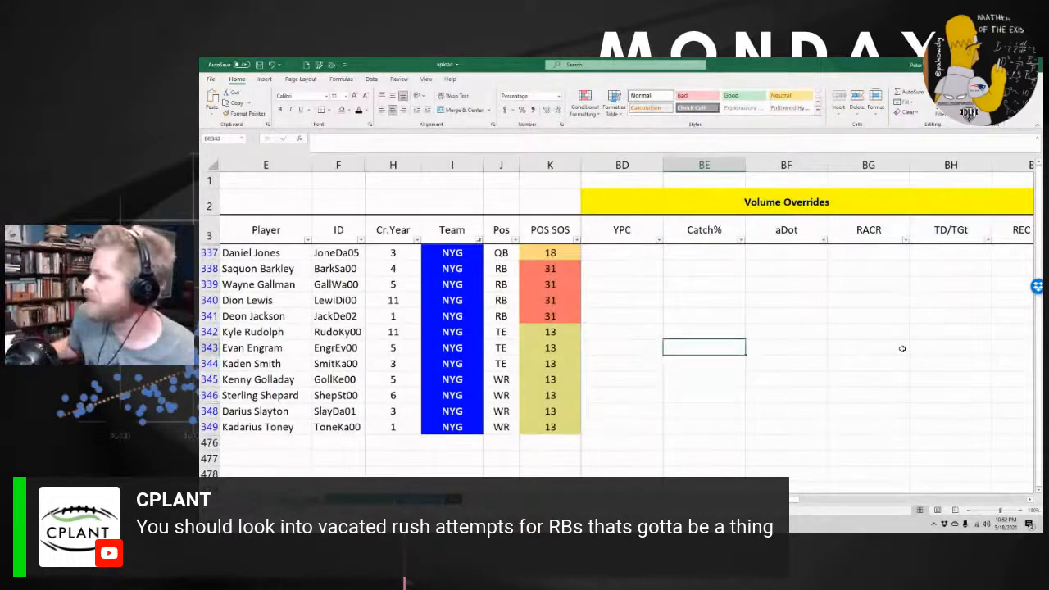
# Set Kenny Golladay's TGT% volume override to 24%
pyautogui.press('Right')
pyautogui.press('Right')
pyautogui.press('Right')
pyautogui.press('Right')
pyautogui.press('Right')
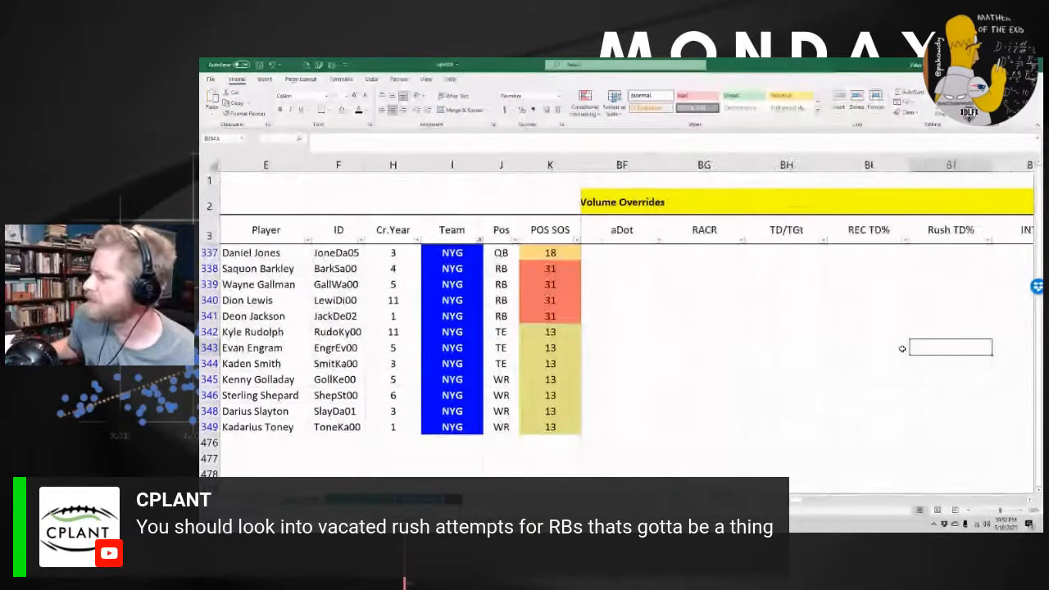
pyautogui.press('Left')
pyautogui.press('Left')
pyautogui.press('Left')
pyautogui.press('Left')
pyautogui.press('Left')
pyautogui.press('Left')
pyautogui.press('Left')
pyautogui.press('Left')
pyautogui.press('Left')
pyautogui.press('Right')
pyautogui.press('Right')
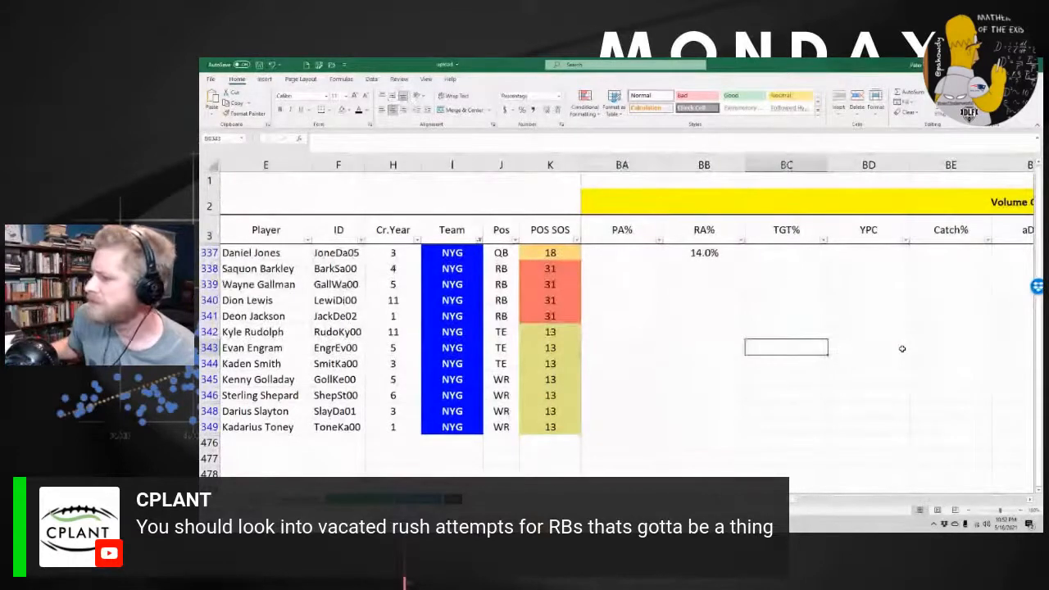
pyautogui.press('Down')
pyautogui.press('Down')
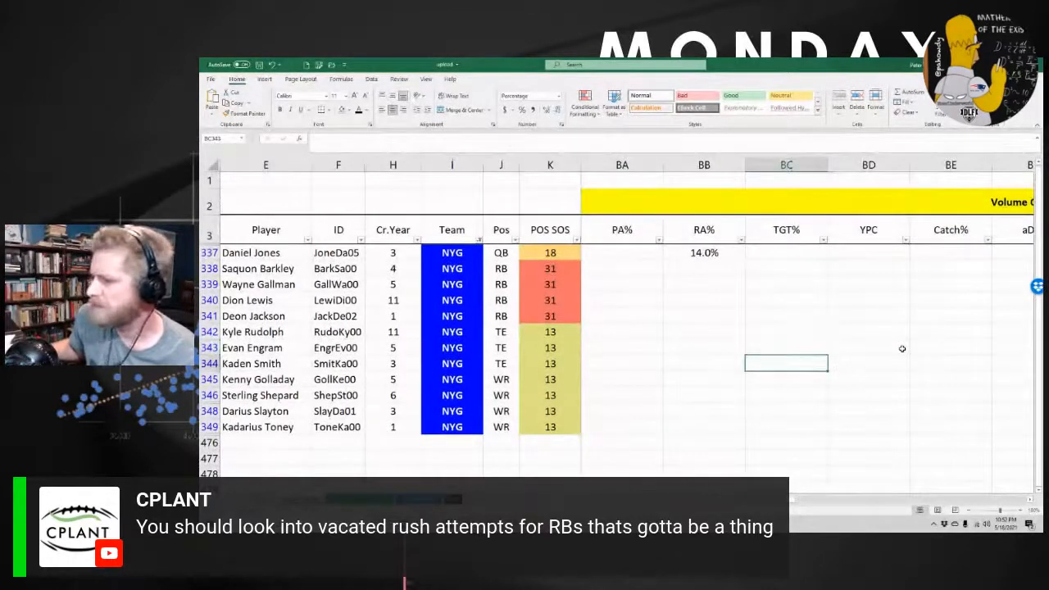
pyautogui.write('24')
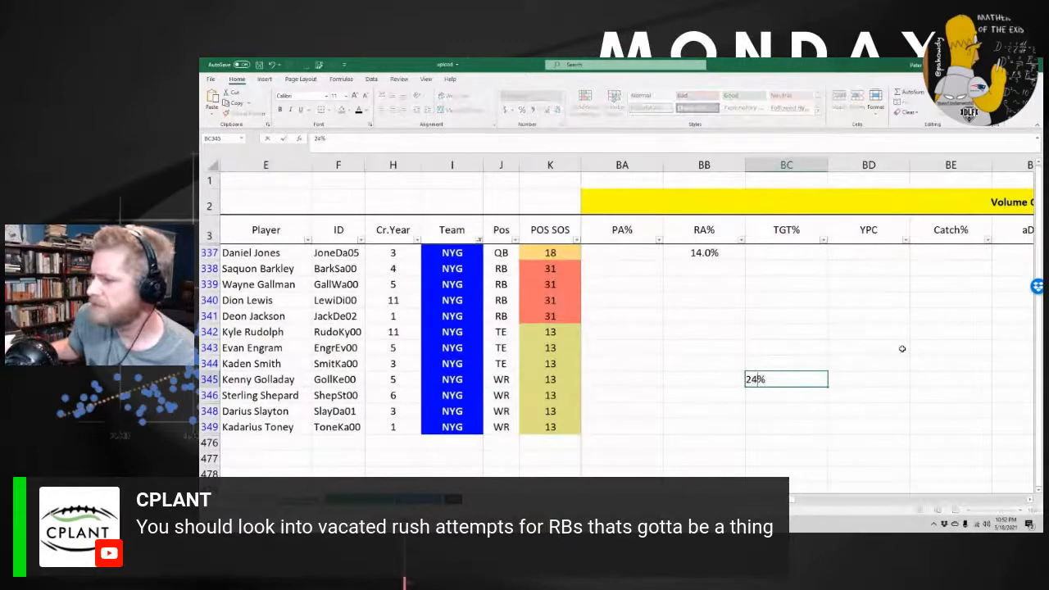
pyautogui.press('Down')
# Examine the NYG players' projected receiving and rushing stats alongside the projected team volume
pyautogui.press('Down')
pyautogui.press('Left')
pyautogui.press('Left')
pyautogui.press('Left')
pyautogui.press('Left')
pyautogui.press('Left')
pyautogui.press('Left')
pyautogui.press('Left')
pyautogui.press('Left')
pyautogui.press('Left')
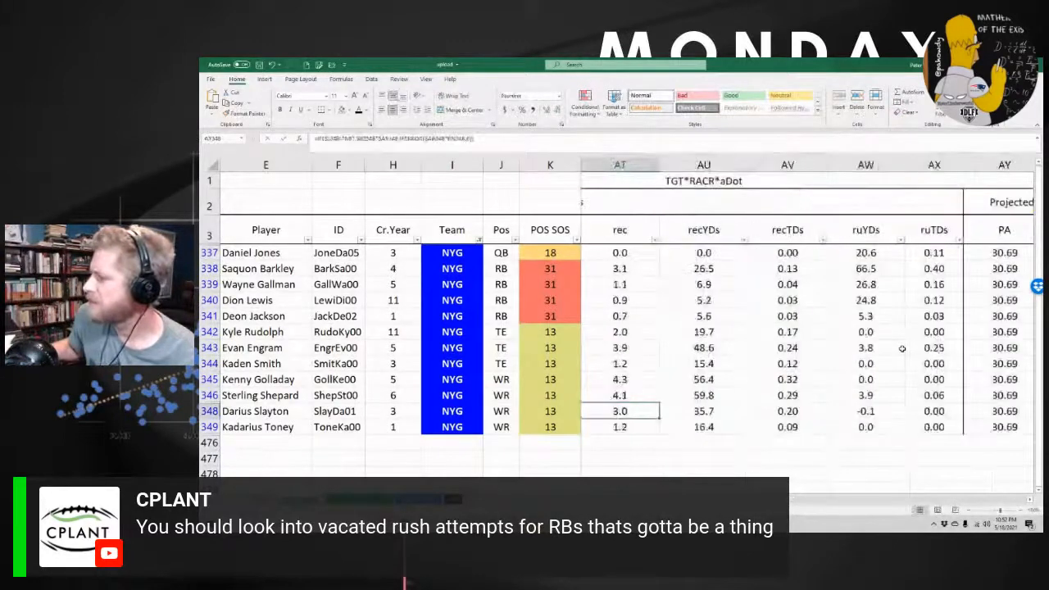
pyautogui.press('Right')
pyautogui.press('Right')
pyautogui.press('Right')
pyautogui.press('Right')
pyautogui.press('Right')
pyautogui.press('Right')
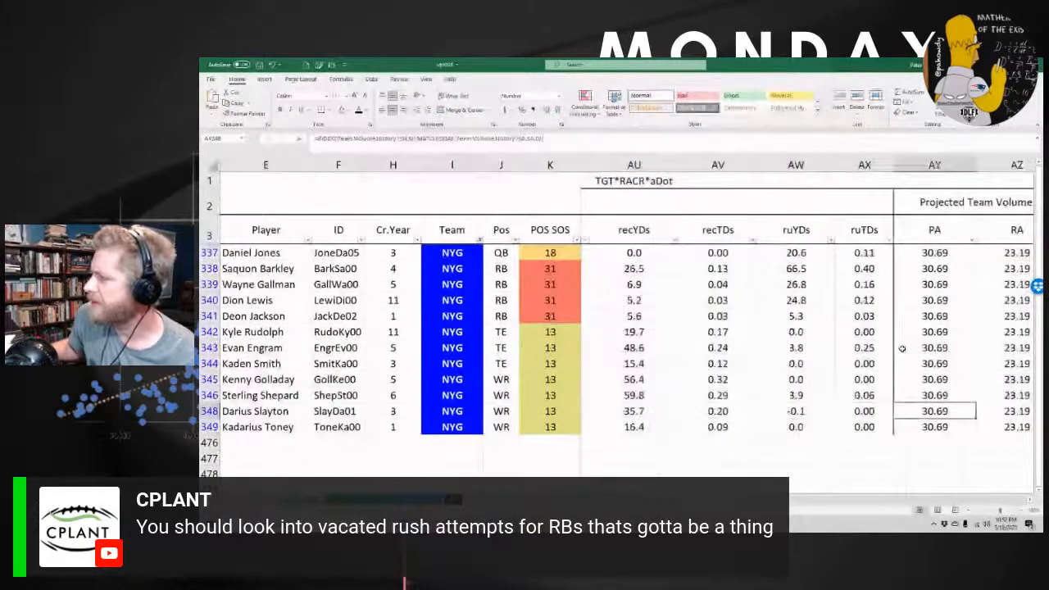
pyautogui.press('Right')
pyautogui.press('Right')
pyautogui.press('Right')
# Examine the NYG players' Projected Yearly Stats and their projected rushing and target percentages
pyautogui.press('Left')
pyautogui.press('Left')
pyautogui.press('Left')
pyautogui.press('Left')
pyautogui.press('Left')
pyautogui.press('Left')
pyautogui.press('Left')
pyautogui.press('Left')
pyautogui.press('Left')
pyautogui.press('Left')
pyautogui.press('Left')
pyautogui.press('Left')
pyautogui.press('Left')
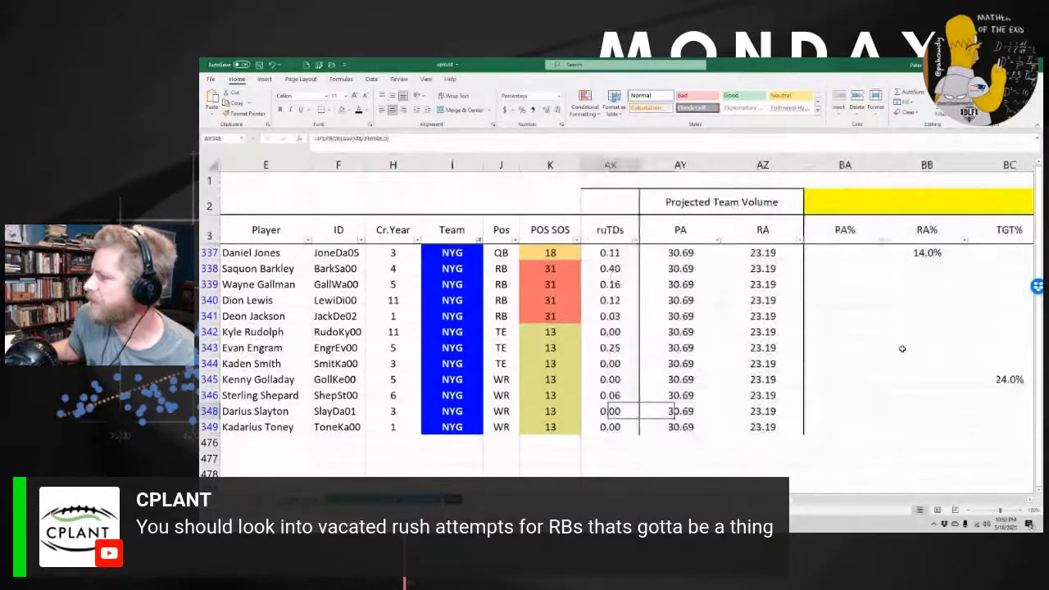
pyautogui.press('Left')
pyautogui.press('Left')
pyautogui.press('Left')
pyautogui.press('Left')
pyautogui.press('Left')
pyautogui.press('Left')
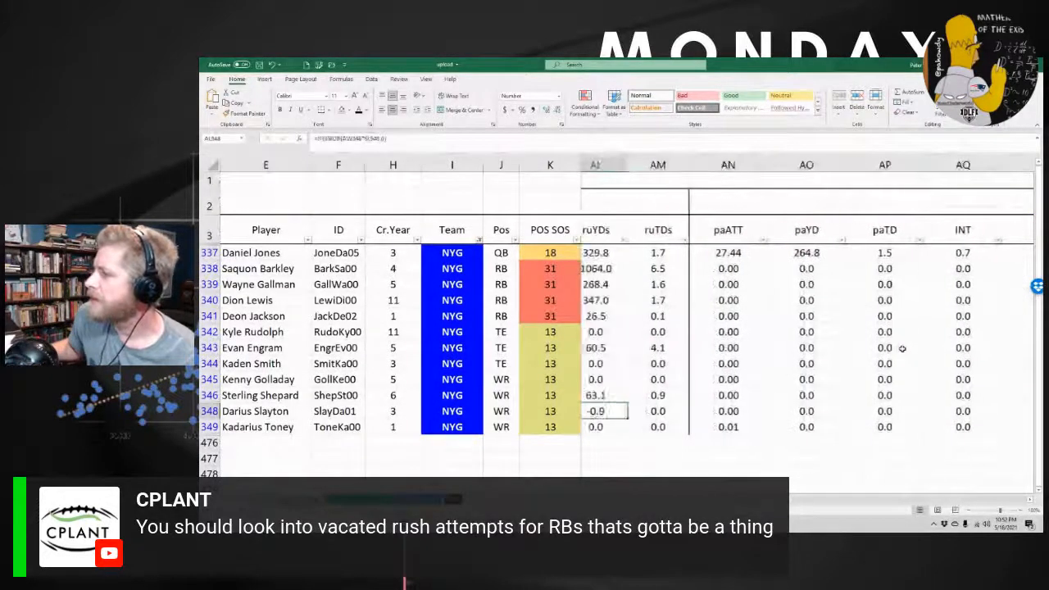
pyautogui.press('Left')
pyautogui.press('Left')
pyautogui.press('Left')
pyautogui.press('Left')
pyautogui.press('Left')
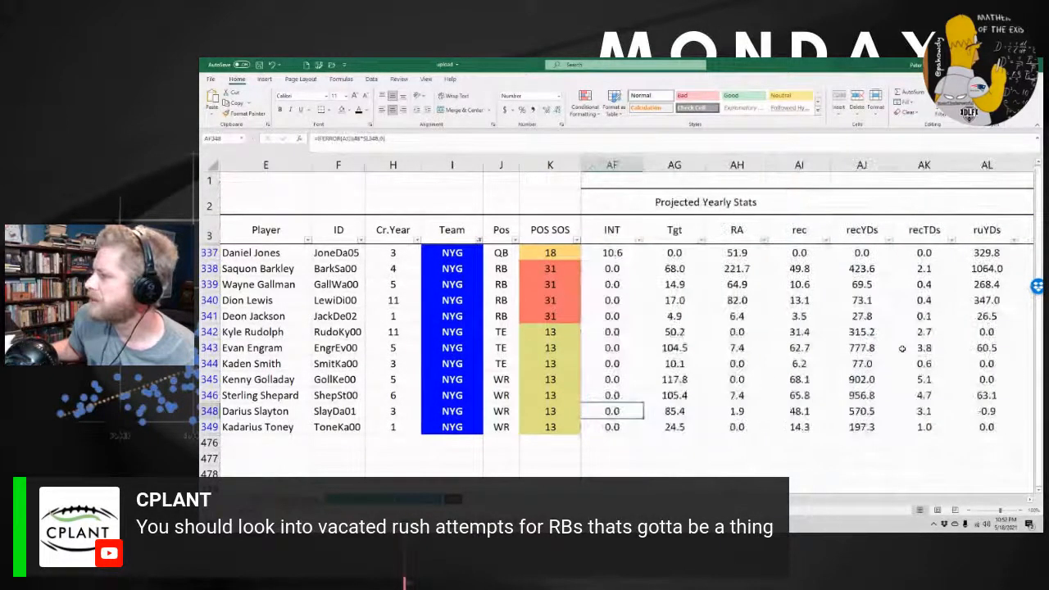
pyautogui.press('Left')
pyautogui.press('Left')
pyautogui.press('Left')
pyautogui.press('Left')
pyautogui.press('Left')
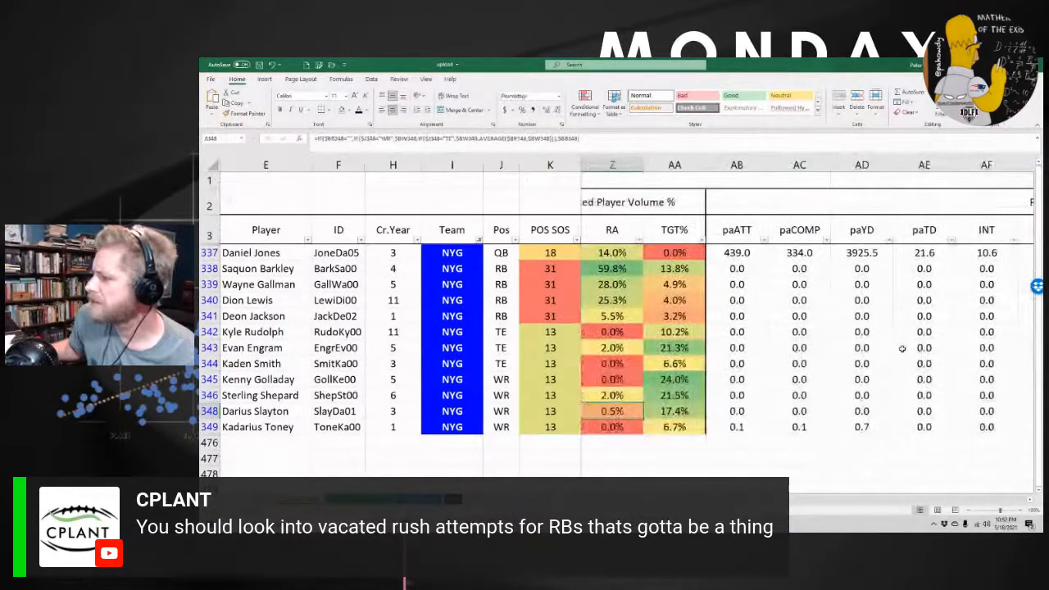
# Compare the projected TGT% shares of the NYG wide receivers, tight ends and running backs
pyautogui.press('Right')
pyautogui.press('Right')
pyautogui.press('Down')
pyautogui.press('Left')
pyautogui.press('Down')
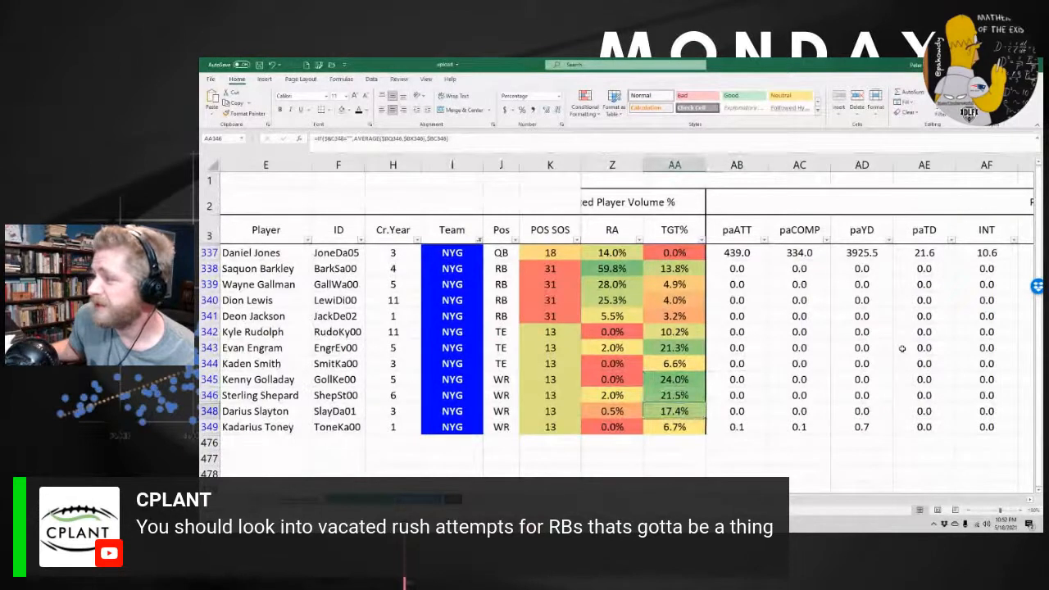
pyautogui.press('Up')
pyautogui.press('Up')
pyautogui.press('Up')
pyautogui.press('Up')
pyautogui.press('Up')
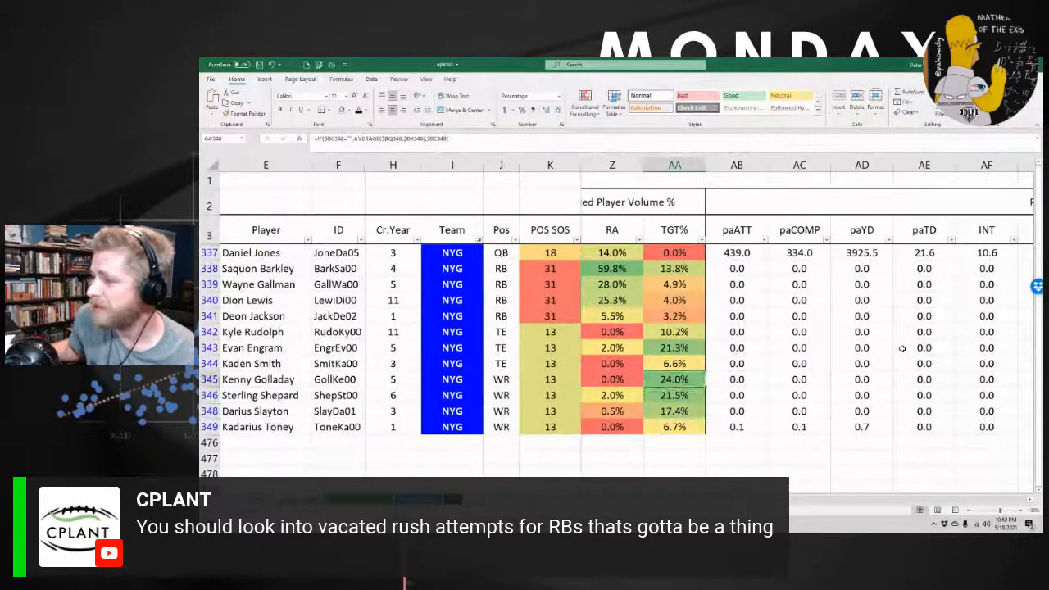
pyautogui.press('Up')
pyautogui.press('Up')
pyautogui.press('Up')
pyautogui.press('Up')
pyautogui.press('Up')
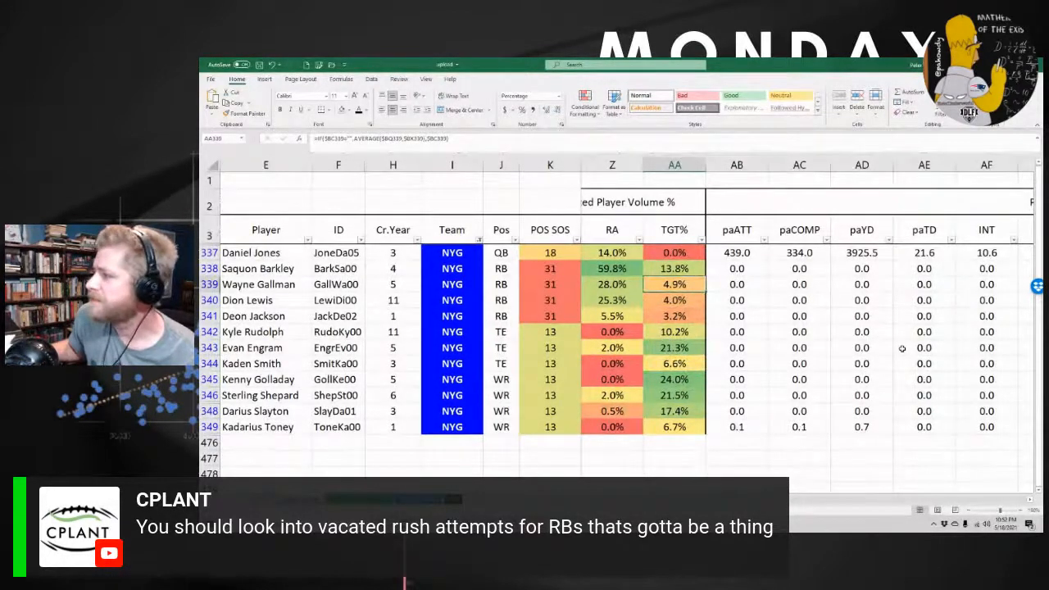
# Check the NYG players' projected points per game for PPR, 1/2 Point and Standard scoring
pyautogui.press('Left')
pyautogui.press('Left')
pyautogui.press('Left')
pyautogui.press('Left')
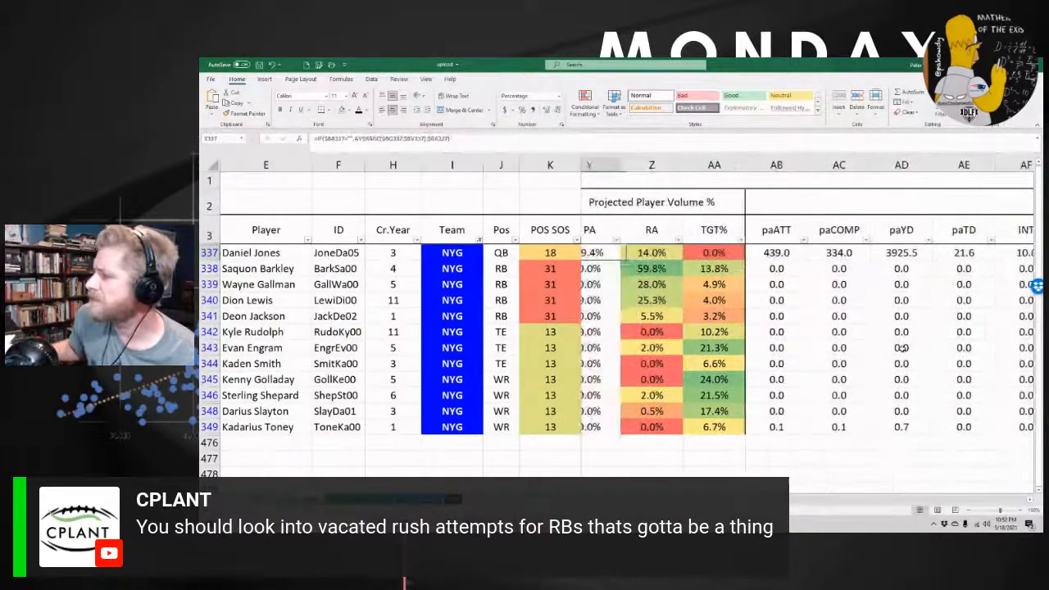
pyautogui.press('Left')
pyautogui.press('Left')
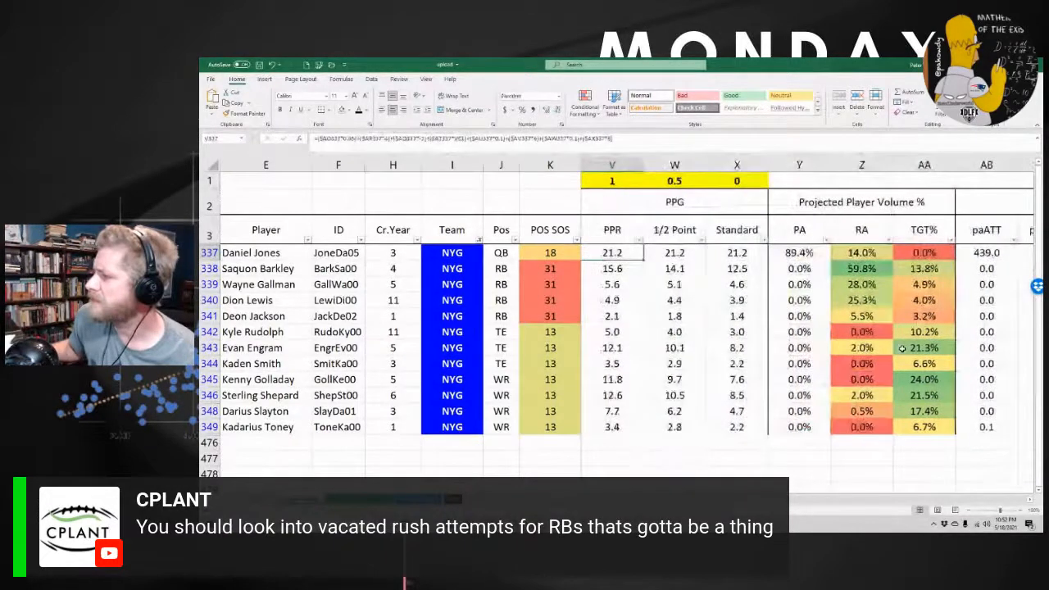
# Review the NYG players' missing team volume, season-long points and projected yearly stats
pyautogui.press('Left')
pyautogui.press('Left')
pyautogui.press('Left')
pyautogui.press('Left')
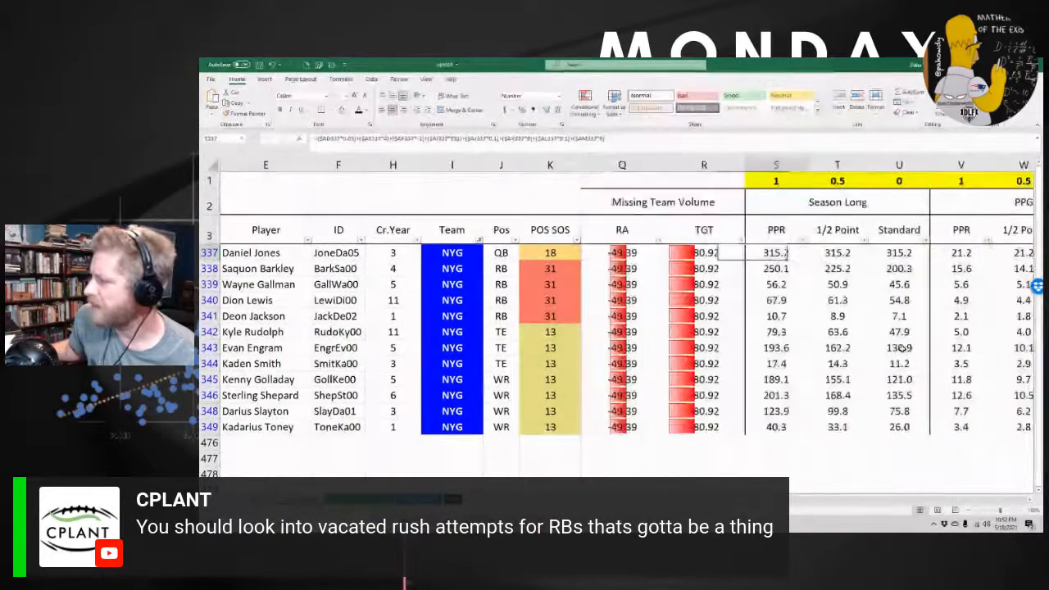
pyautogui.press('Right')
pyautogui.press('Right')
pyautogui.press('Right')
pyautogui.press('Right')
pyautogui.press('Right')
pyautogui.press('Right')
pyautogui.press('Right')
pyautogui.press('Right')
pyautogui.press('Right')
pyautogui.press('Right')
pyautogui.press('Right')
pyautogui.press('Down')
pyautogui.press('Down')
pyautogui.press('Down')
pyautogui.press('Down')
pyautogui.press('Down')
pyautogui.press('Down')
# Swap two NYG receivers on the depth chart, setting Darius Slayton to 4 and Kadarius Toney to 3
pyautogui.press('Left')
pyautogui.press('Left')
pyautogui.press('Left')
pyautogui.press('Left')
pyautogui.press('Left')
pyautogui.press('Left')
pyautogui.press('Left')
pyautogui.press('Left')
pyautogui.press('Left')
pyautogui.press('Left')
pyautogui.press('Left')
pyautogui.press('Left')
pyautogui.press('Left')
pyautogui.press('Left')
pyautogui.press('Left')
pyautogui.press('Left')
pyautogui.press('Left')
pyautogui.press('Left')
pyautogui.press('Left')
pyautogui.press('Left')
pyautogui.press('Left')
pyautogui.press('Left')
pyautogui.press('Down')
pyautogui.press('Down')
pyautogui.press('Down')
pyautogui.press('Down')
pyautogui.press('Down')
pyautogui.press('Right')
pyautogui.press('Right')
pyautogui.press('Right')
pyautogui.press('Right')
pyautogui.press('Up')
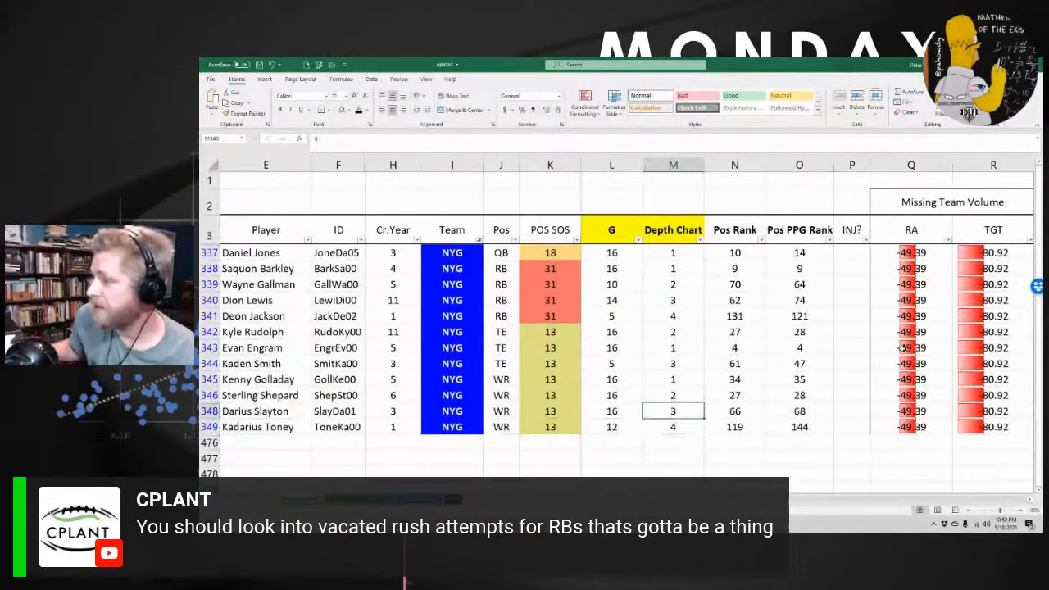
pyautogui.write('4')
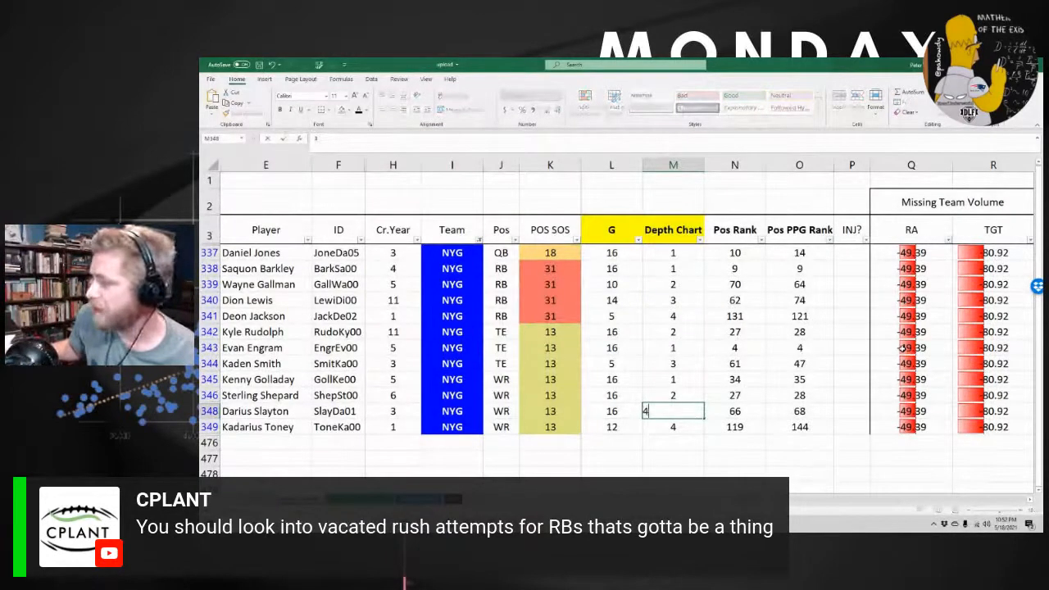
pyautogui.press('Return')
pyautogui.press('Up')
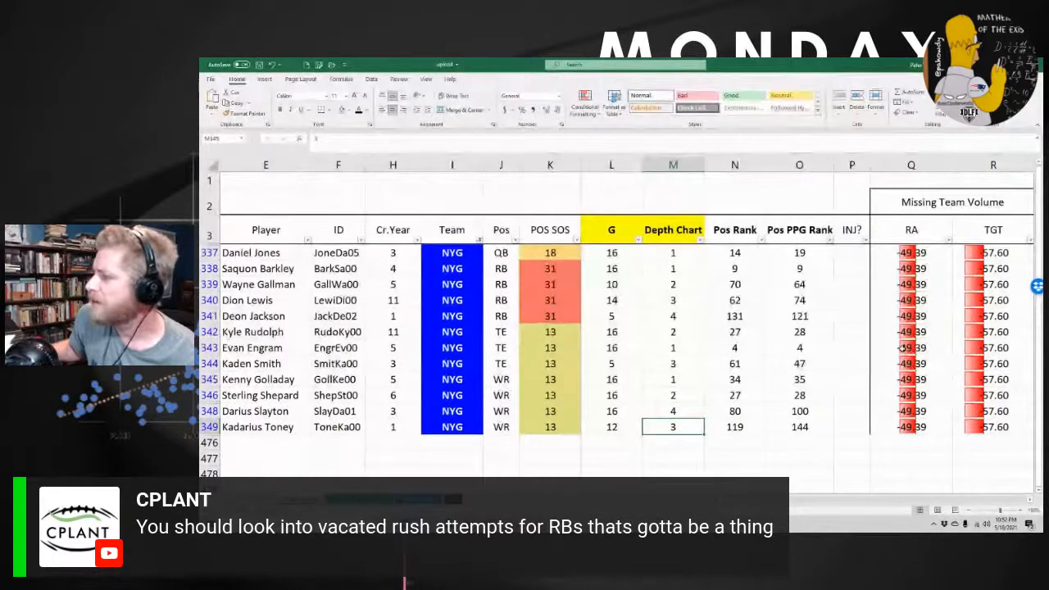
pyautogui.press('Up')
pyautogui.press('Up')
pyautogui.press('Up')
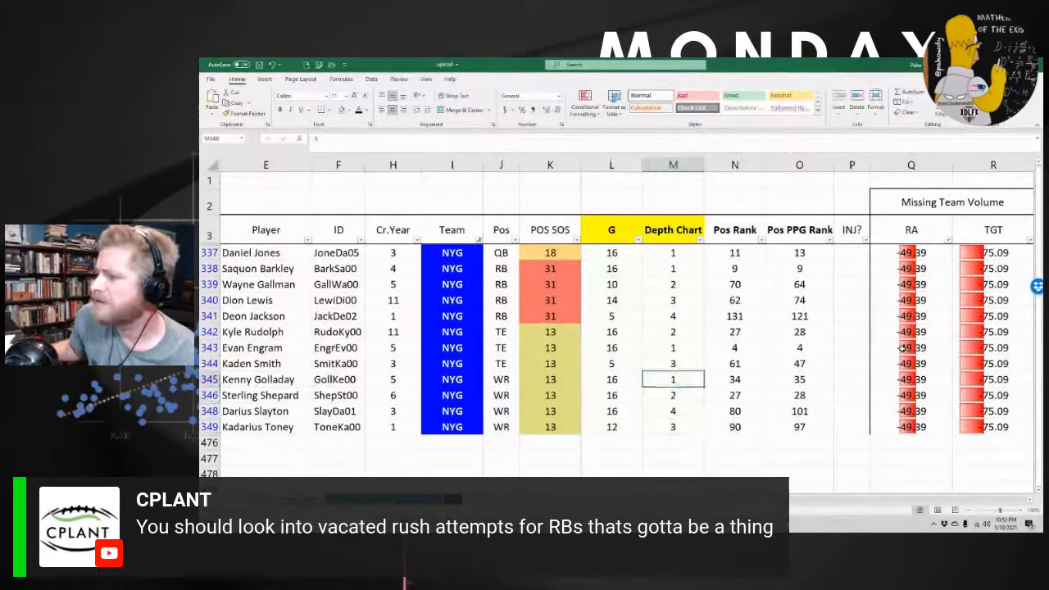
# Examine the NYG receivers' season-long points, points per game and projected yearly targets and receptions under the new depth chart
pyautogui.press('Down')
pyautogui.press('Right')
pyautogui.press('Right')
pyautogui.press('Right')
pyautogui.press('Right')
pyautogui.press('Right')
pyautogui.press('Right')
pyautogui.press('Right')
pyautogui.press('Right')
pyautogui.press('Right')
pyautogui.press('Right')
pyautogui.press('Right')
pyautogui.press('Right')
pyautogui.press('Right')
pyautogui.press('Right')
pyautogui.press('Right')
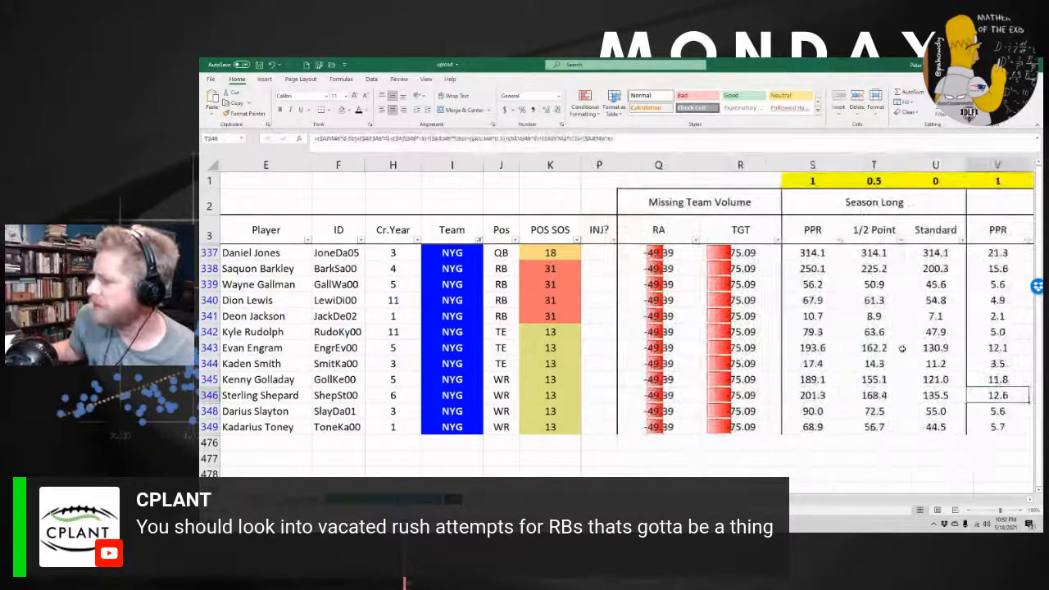
pyautogui.press('Right')
pyautogui.press('Right')
pyautogui.press('Right')
pyautogui.press('Right')
pyautogui.press('Right')
pyautogui.press('Right')
pyautogui.press('Right')
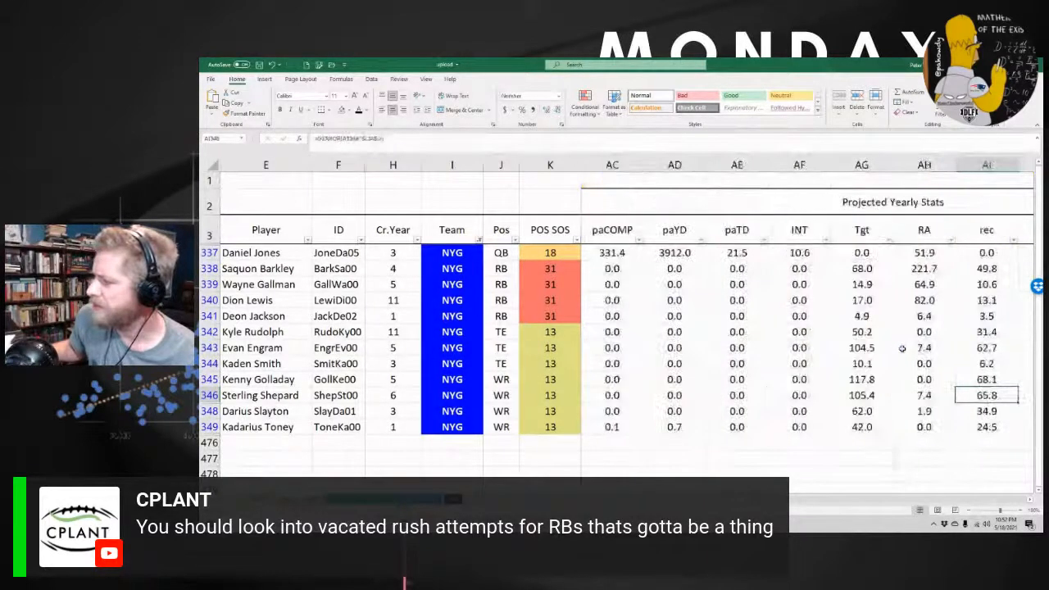
# Compare the NYG players' projected rushing and target shares in the Projected Player Volume % section
pyautogui.press('Left')
pyautogui.press('Left')
pyautogui.press('Left')
pyautogui.press('Left')
pyautogui.press('Left')
pyautogui.press('Left')
pyautogui.press('Left')
pyautogui.press('Left')
pyautogui.press('Left')
pyautogui.press('Left')
pyautogui.press('Right')
pyautogui.press('Right')
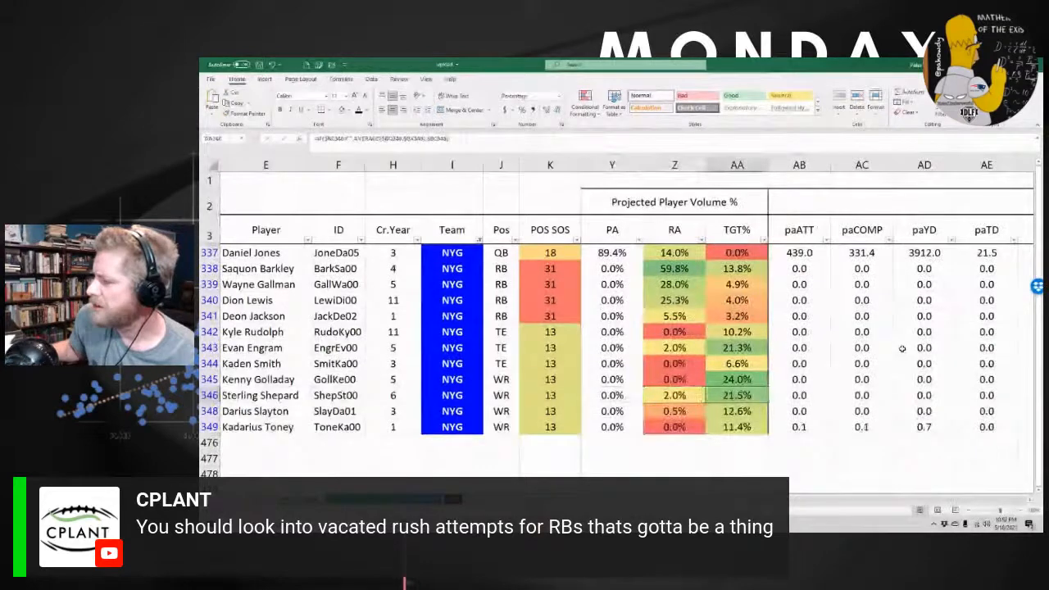
pyautogui.press('Right')
pyautogui.press('Right')
pyautogui.press('Right')
pyautogui.press('Right')
pyautogui.press('Right')
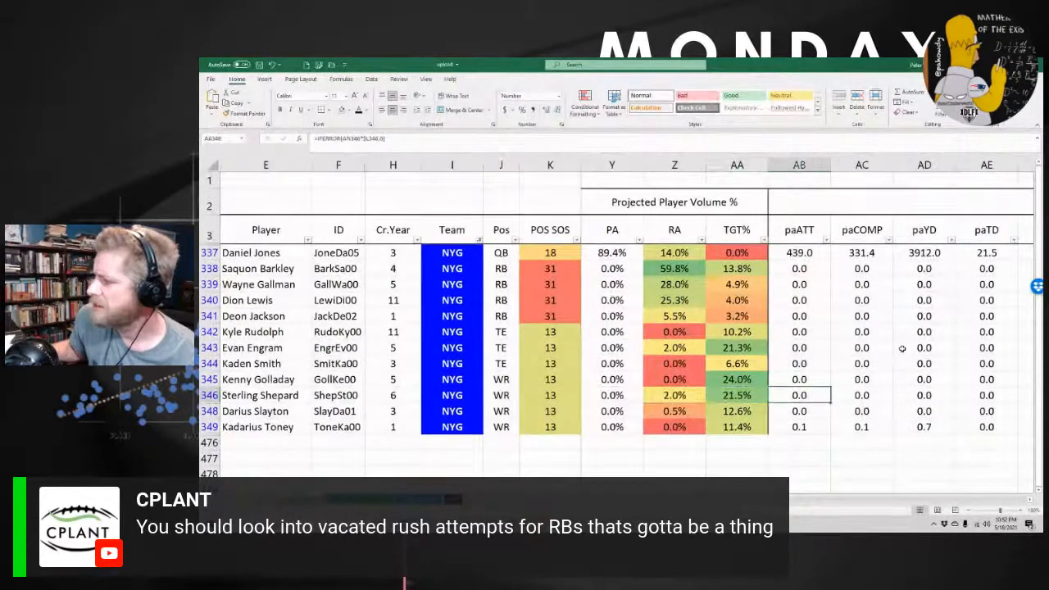
# Set Evan Engram's TGT% volume override to 18.0%
pyautogui.press('Up')
pyautogui.press('Up')
pyautogui.press('Up')
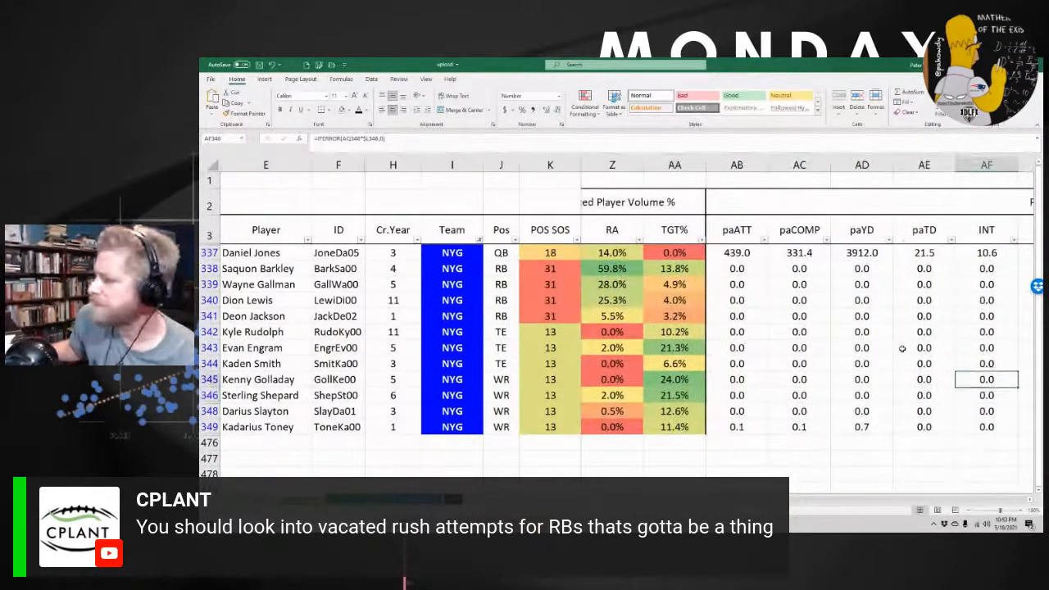
pyautogui.press('Right')
pyautogui.press('Right')
pyautogui.press('Right')
pyautogui.press('Right')
pyautogui.press('Right')
pyautogui.press('Right')
pyautogui.press('Right')
pyautogui.press('Right')
pyautogui.press('Right')
pyautogui.press('Right')
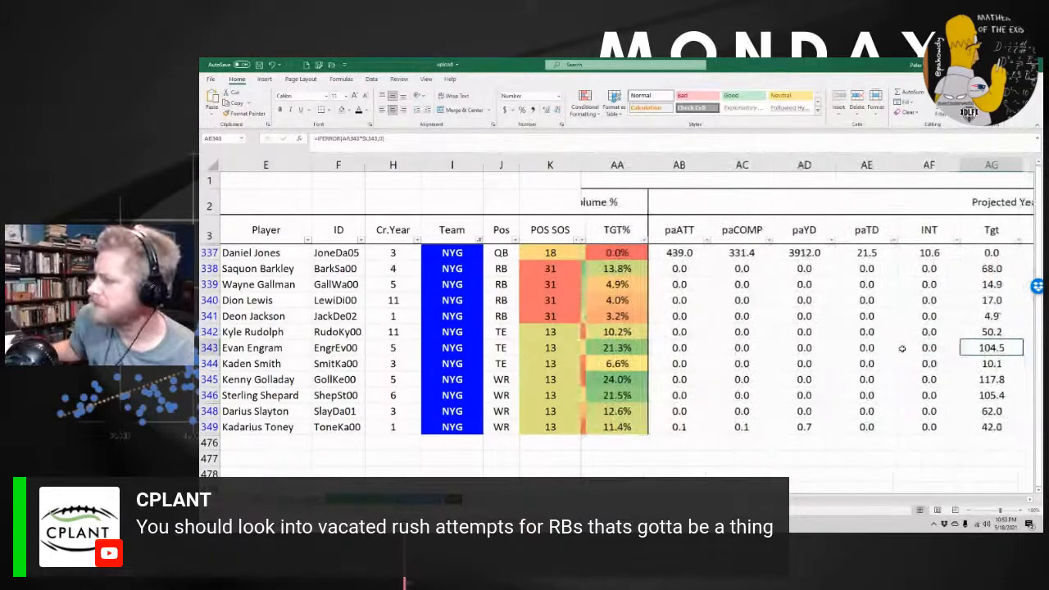
pyautogui.press('Right')
pyautogui.press('Right')
pyautogui.press('Right')
pyautogui.press('Right')
pyautogui.press('Right')
pyautogui.press('Right')
pyautogui.press('Right')
pyautogui.press('Right')
pyautogui.press('Right')
pyautogui.press('Right')
pyautogui.press('Right')
pyautogui.press('Right')
pyautogui.press('Right')
pyautogui.press('Right')
pyautogui.press('Right')
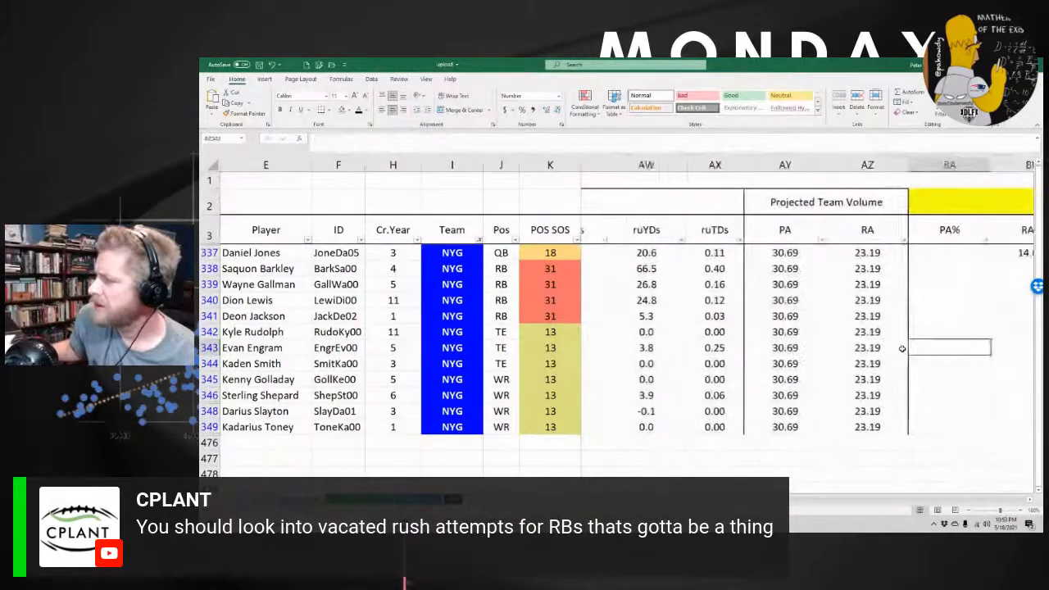
pyautogui.press('Left')
pyautogui.press('Left')
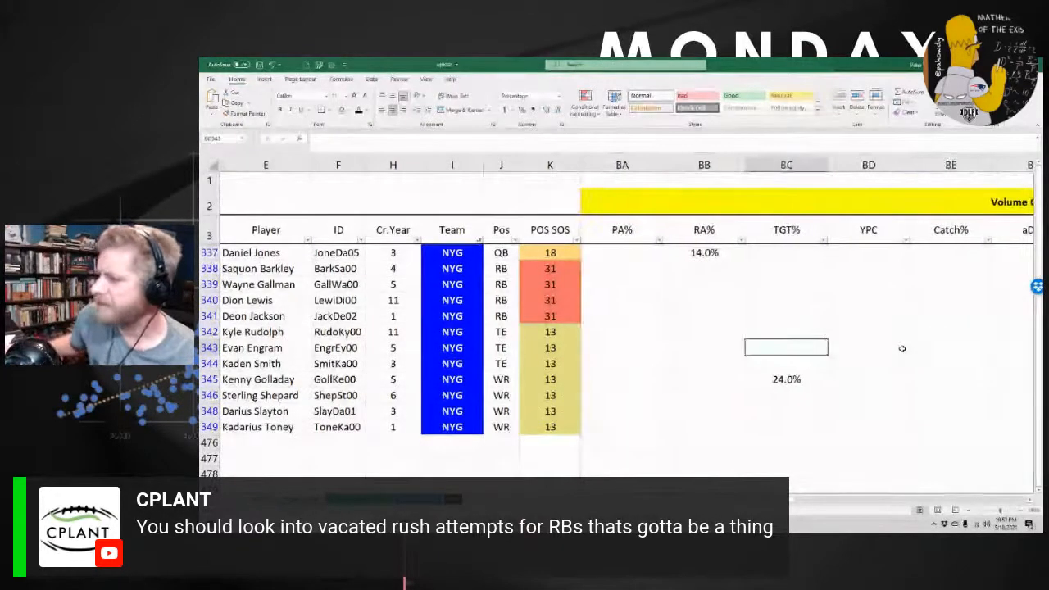
pyautogui.write('18.0%')
pyautogui.press('Down')
pyautogui.press('Down')
pyautogui.press('Up')
pyautogui.press('Up')
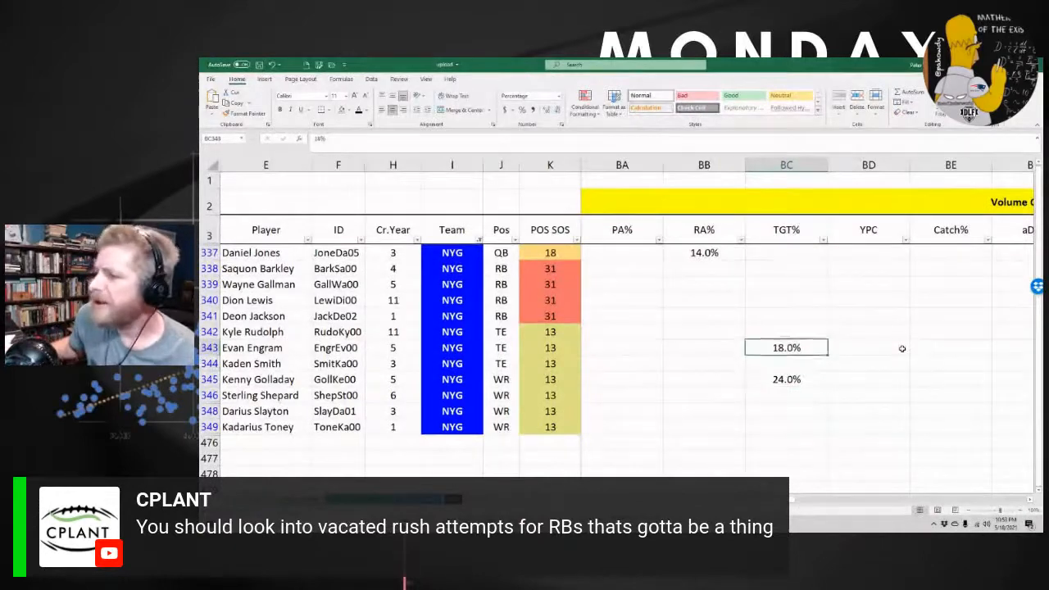
# Check Evan Engram's projected TGT% and yearly targets against the other NYG players
pyautogui.press('Left')
pyautogui.press('Left')
pyautogui.press('Left')
pyautogui.press('Left')
pyautogui.press('Left')
pyautogui.press('Left')
pyautogui.press('Left')
pyautogui.press('Left')
pyautogui.press('Left')
pyautogui.press('Left')
pyautogui.press('Left')
pyautogui.press('Left')
pyautogui.press('Left')
pyautogui.press('Left')
pyautogui.press('Left')
pyautogui.press('Left')
pyautogui.press('Left')
pyautogui.press('Left')
pyautogui.press('Left')
pyautogui.press('Left')
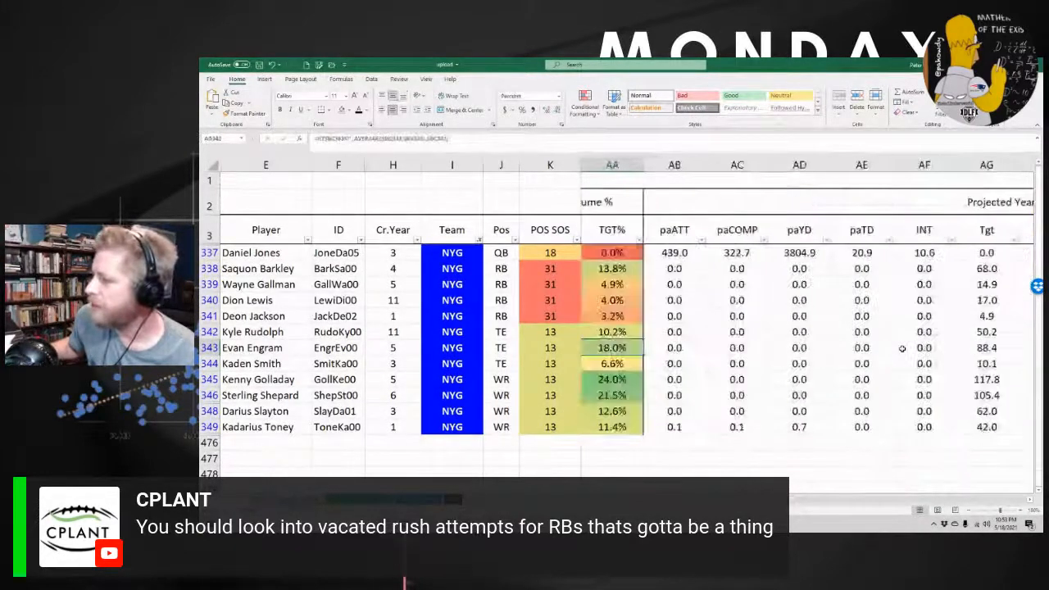
# Review Evan Engram's season-long points, missing team volume, position ranks and depth chart spot against the other NYG players
pyautogui.press('Left')
pyautogui.press('Left')
pyautogui.press('Left')
pyautogui.press('Left')
pyautogui.press('Left')
pyautogui.press('Left')
pyautogui.press('Left')
pyautogui.press('Left')
pyautogui.press('Left')
pyautogui.press('Left')
pyautogui.press('Left')
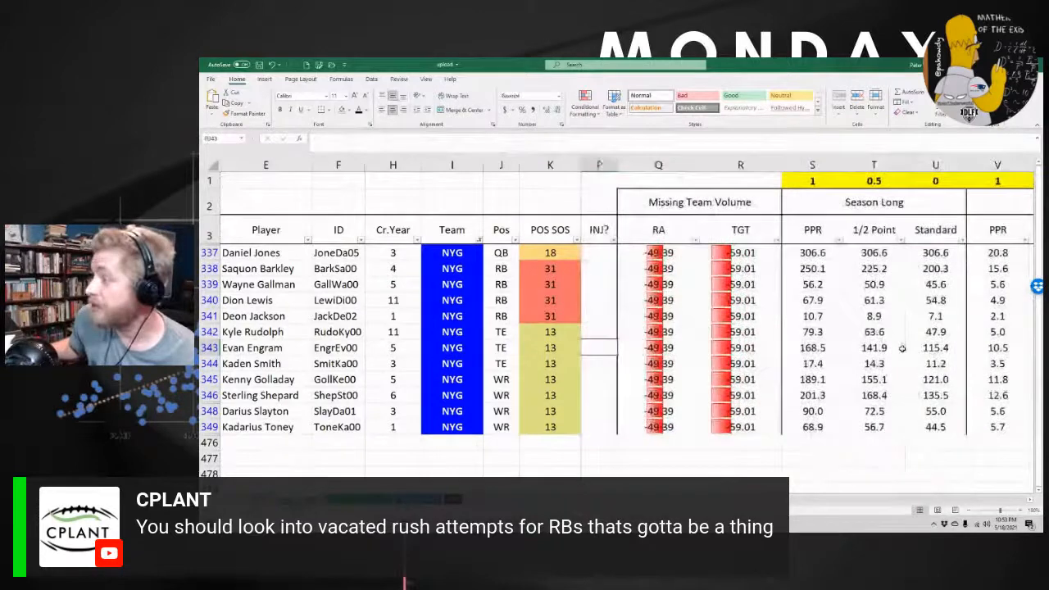
pyautogui.press('Left')
pyautogui.press('Left')
pyautogui.press('Left')
pyautogui.press('Left')
pyautogui.press('Left')
pyautogui.press('Left')
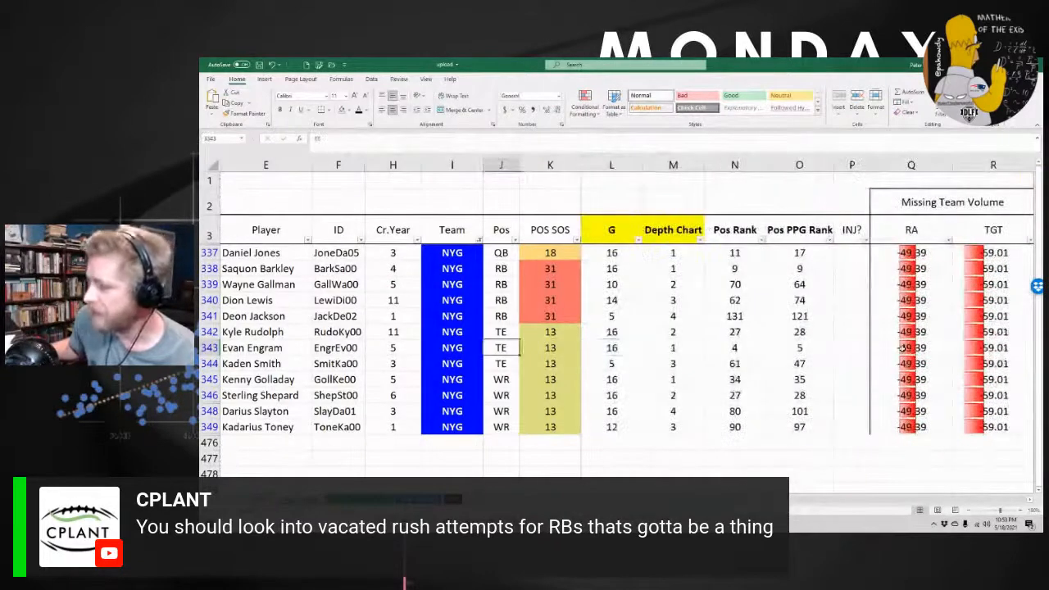
# Check Evan Engram's points per game and his projected rushing and target shares against his NYG teammates
pyautogui.press('Right')
pyautogui.press('Right')
pyautogui.press('Right')
pyautogui.press('Right')
pyautogui.press('Right')
pyautogui.press('Right')
pyautogui.press('Right')
pyautogui.press('Right')
pyautogui.press('Right')
pyautogui.press('Right')
pyautogui.press('Right')
pyautogui.press('Right')
pyautogui.press('Right')
pyautogui.press('Right')
pyautogui.press('Right')
pyautogui.press('Right')
pyautogui.press('Right')
pyautogui.press('Right')
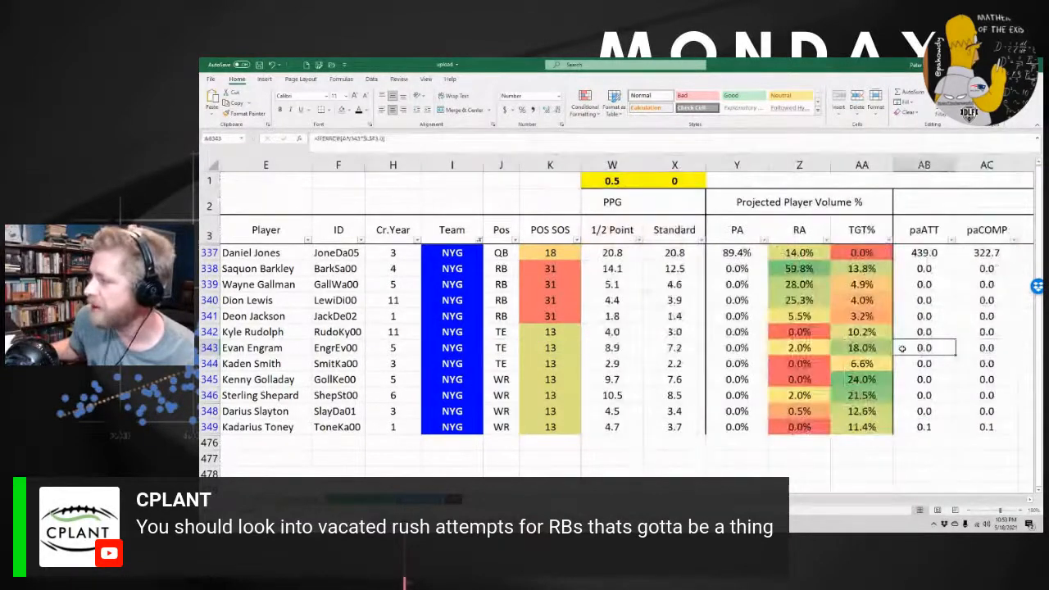
pyautogui.press('Left')
pyautogui.press('Left')
pyautogui.press('Left')
pyautogui.press('Right')
pyautogui.press('Right')
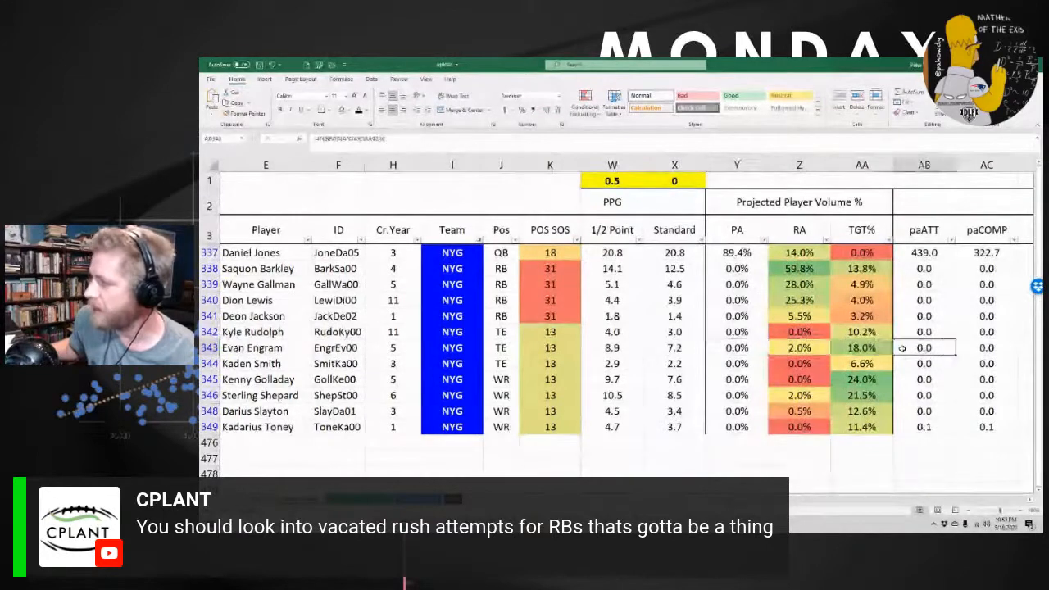
pyautogui.press('Right')
pyautogui.press('Right')
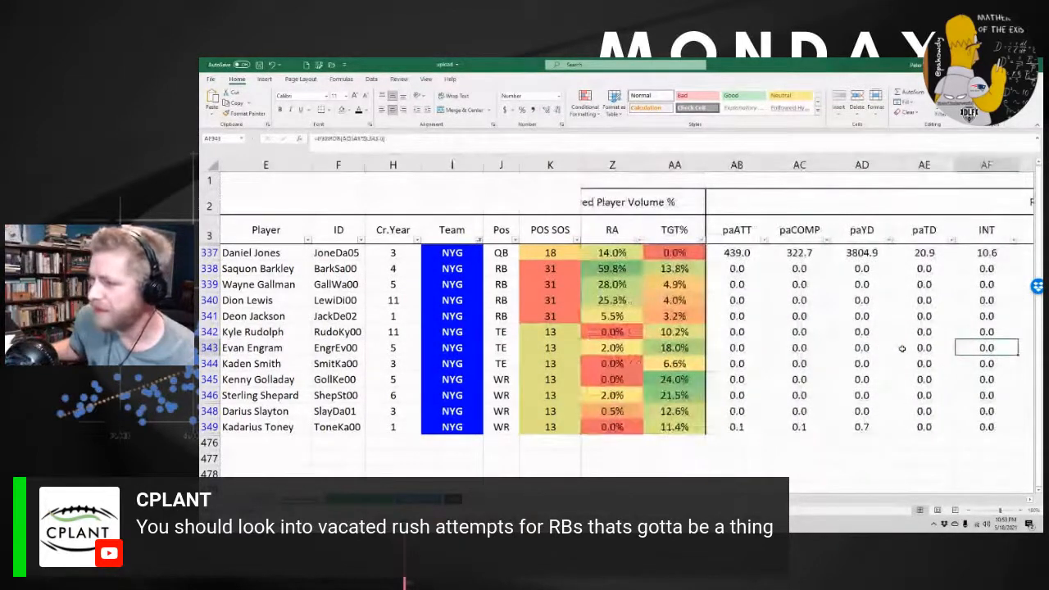
pyautogui.press('Left')
pyautogui.press('Left')
pyautogui.press('Left')
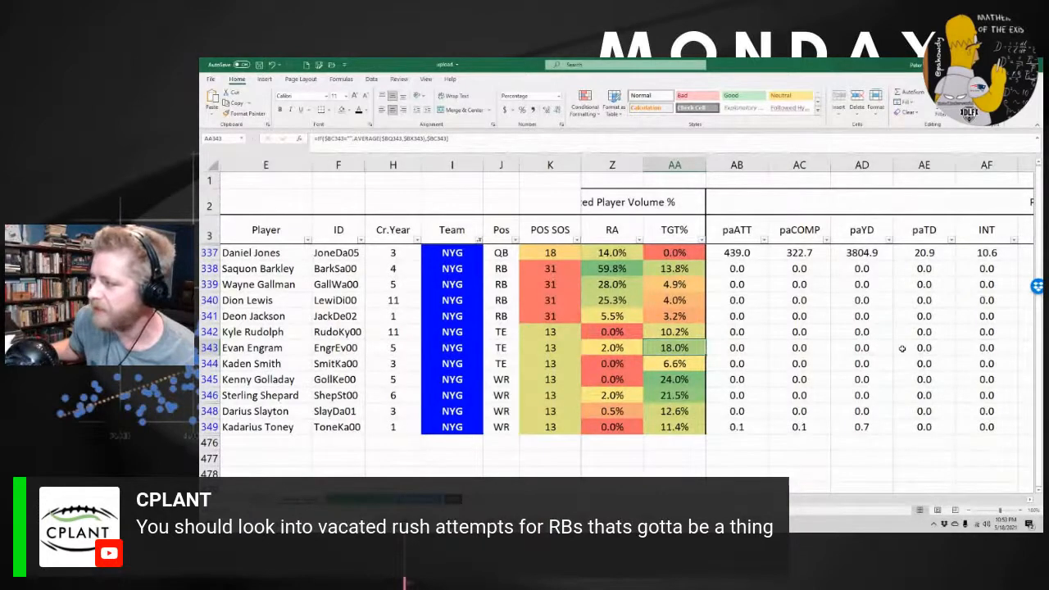
# Compare the projected TGT% of Evan Engram and Kenny Golladay
pyautogui.press('Down')
pyautogui.press('Down')
pyautogui.press('Up')
pyautogui.press('Up')
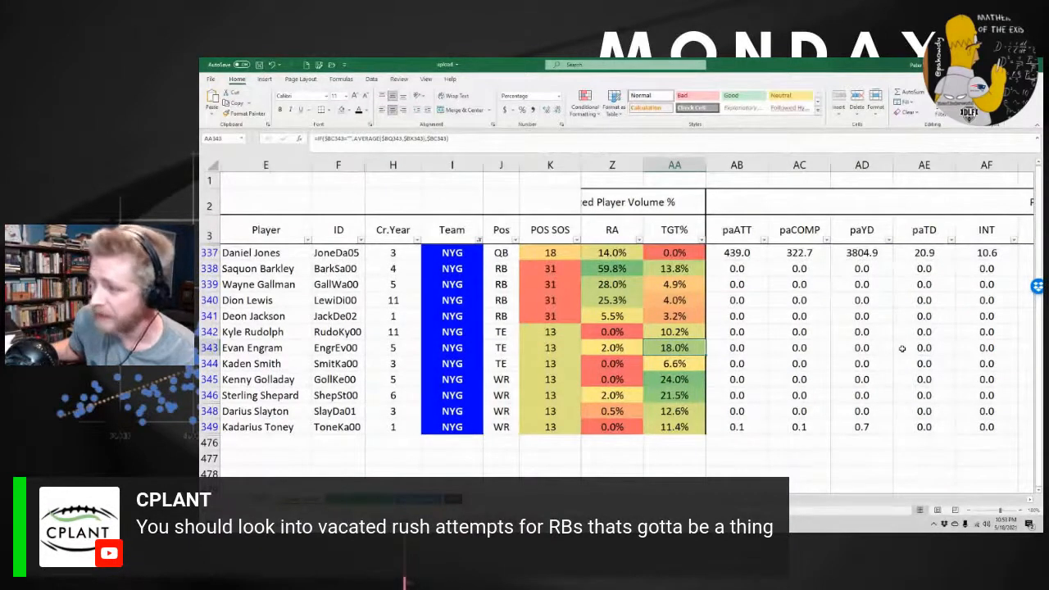
pyautogui.press('Down')
pyautogui.press('Down')
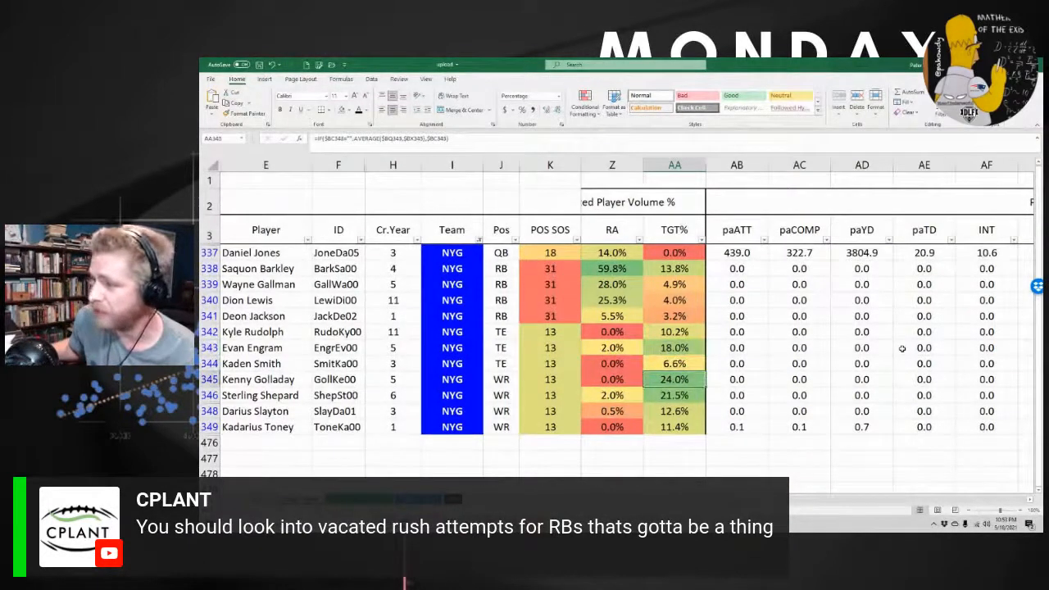
pyautogui.press('Up')
pyautogui.press('Up')
pyautogui.press('Down')
pyautogui.press('Down')
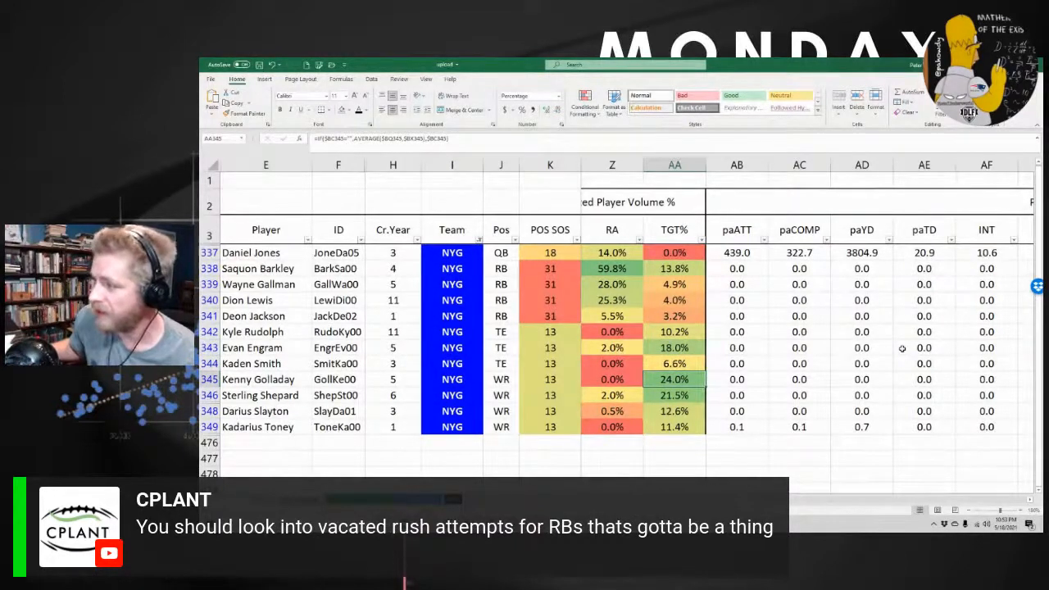
pyautogui.press('Up')
pyautogui.press('Up')
pyautogui.press('Down')
pyautogui.press('Down')
# Review Kenny Golladay's points per game, season-long points and missing team volume
pyautogui.press('Left')
pyautogui.press('Left')
pyautogui.press('Left')
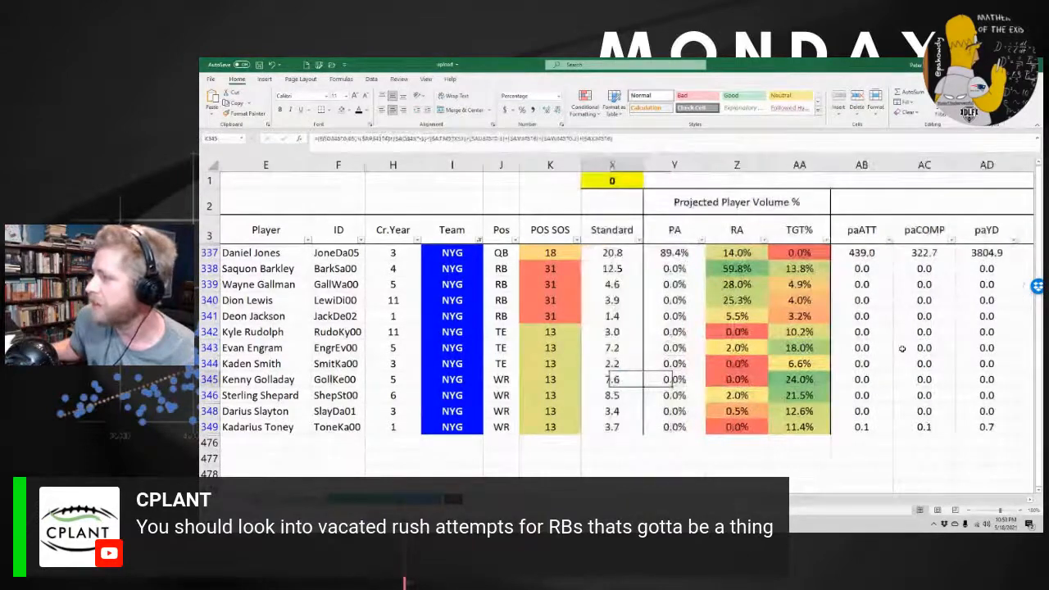
pyautogui.press('Left')
pyautogui.press('Left')
pyautogui.press('Left')
pyautogui.press('Left')
pyautogui.press('Left')
pyautogui.press('Left')
pyautogui.press('Left')
pyautogui.press('Left')
# Look through Kenny Golladay's projected yearly and per-game stats up to his entries in the Volume Overrides section
pyautogui.press('Right')
pyautogui.press('Right')
pyautogui.press('Right')
pyautogui.press('Right')
pyautogui.press('Right')
pyautogui.press('Right')
pyautogui.press('Right')
pyautogui.press('Right')
pyautogui.press('Right')
pyautogui.press('Right')
pyautogui.press('Right')
pyautogui.press('Right')
pyautogui.press('Right')
pyautogui.press('Right')
pyautogui.press('Right')
pyautogui.press('Right')
pyautogui.press('Right')
pyautogui.press('Right')
pyautogui.press('Right')
pyautogui.press('Right')
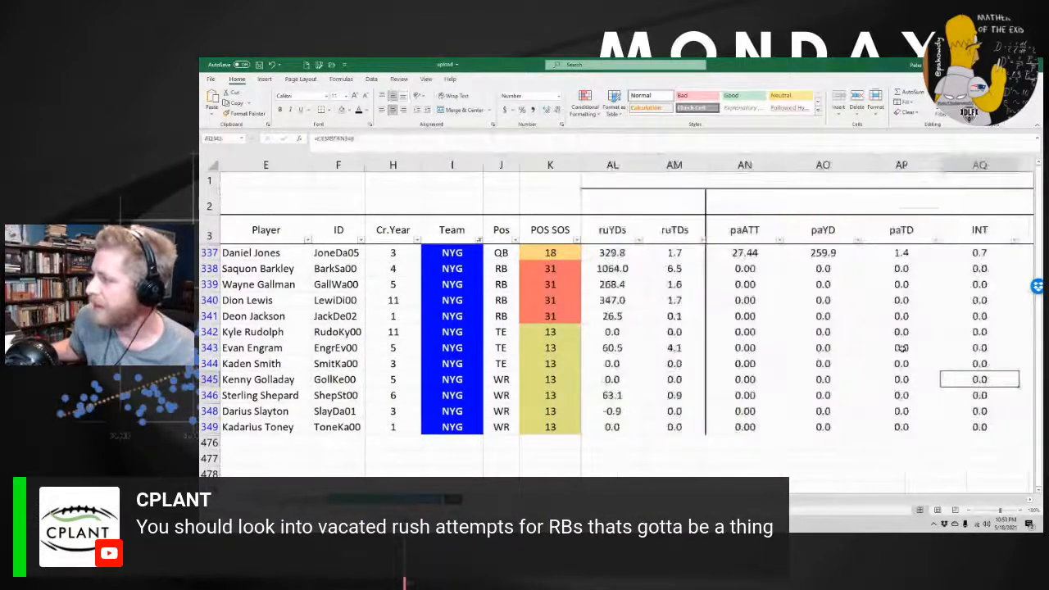
pyautogui.press('Right')
pyautogui.press('Right')
pyautogui.press('Right')
pyautogui.press('Right')
pyautogui.press('Right')
pyautogui.press('Right')
pyautogui.press('Right')
pyautogui.press('Right')
pyautogui.press('Right')
pyautogui.press('Right')
pyautogui.press('Right')
pyautogui.press('Right')
pyautogui.press('Right')
pyautogui.press('Right')
pyautogui.press('Left')
pyautogui.press('Left')
pyautogui.press('Right')
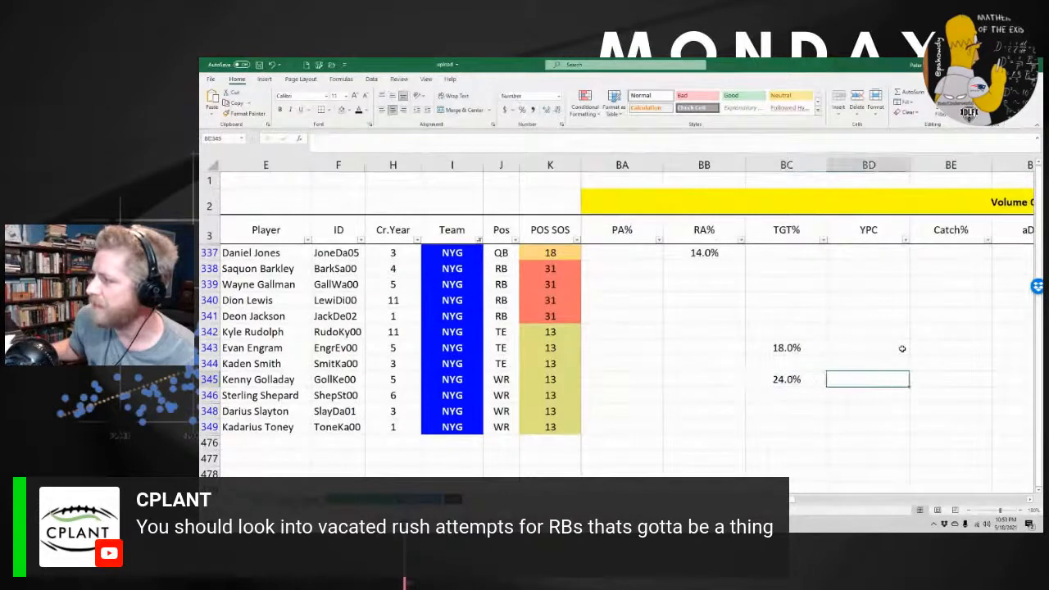
# Examine Kenny Golladay's Projected Player Efficiency figures for REC TD%, Rush TD% and Catch%
pyautogui.press('Right')
pyautogui.press('Right')
pyautogui.press('Right')
pyautogui.press('Right')
pyautogui.press('Right')
pyautogui.press('Right')
pyautogui.press('Right')
pyautogui.press('Right')
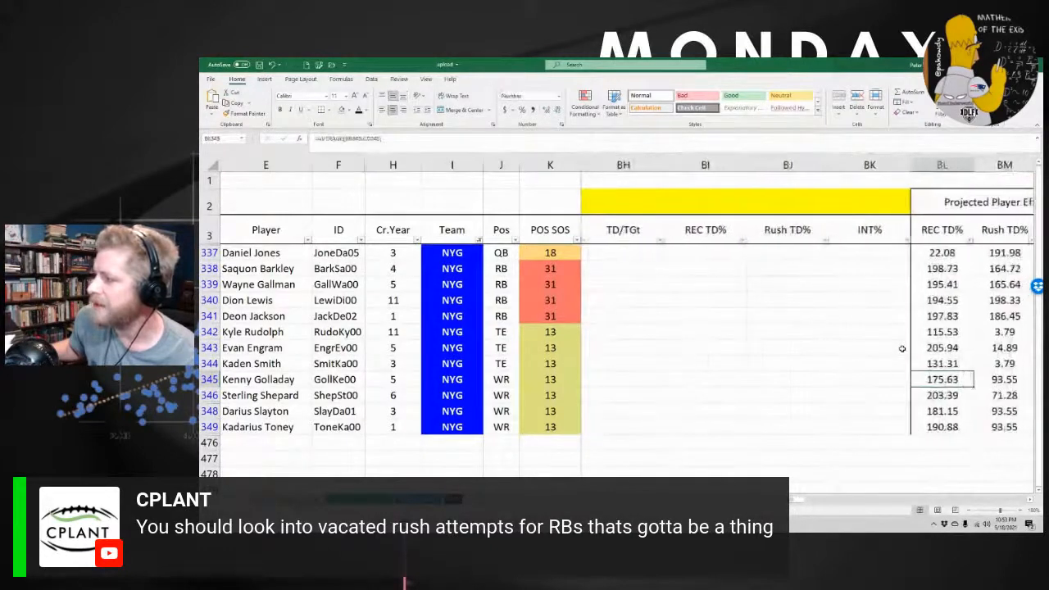
pyautogui.press('Right')
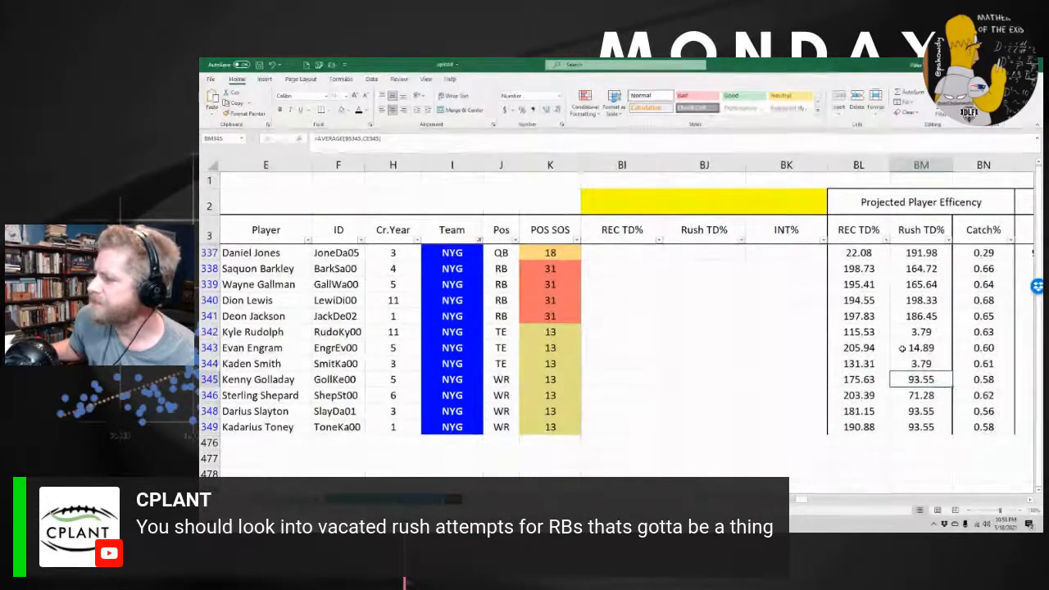
# Review Kenny Golladay's TGT% override and the neighbouring YPC, Catch%, aDot and RACR override cells
pyautogui.press('Left')
pyautogui.press('Left')
pyautogui.press('Left')
pyautogui.press('Left')
pyautogui.press('Left')
pyautogui.press('Left')
pyautogui.press('Left')
pyautogui.press('Left')
pyautogui.press('Left')
pyautogui.press('Left')
pyautogui.press('Left')
pyautogui.press('Left')
pyautogui.press('Left')
pyautogui.press('Left')
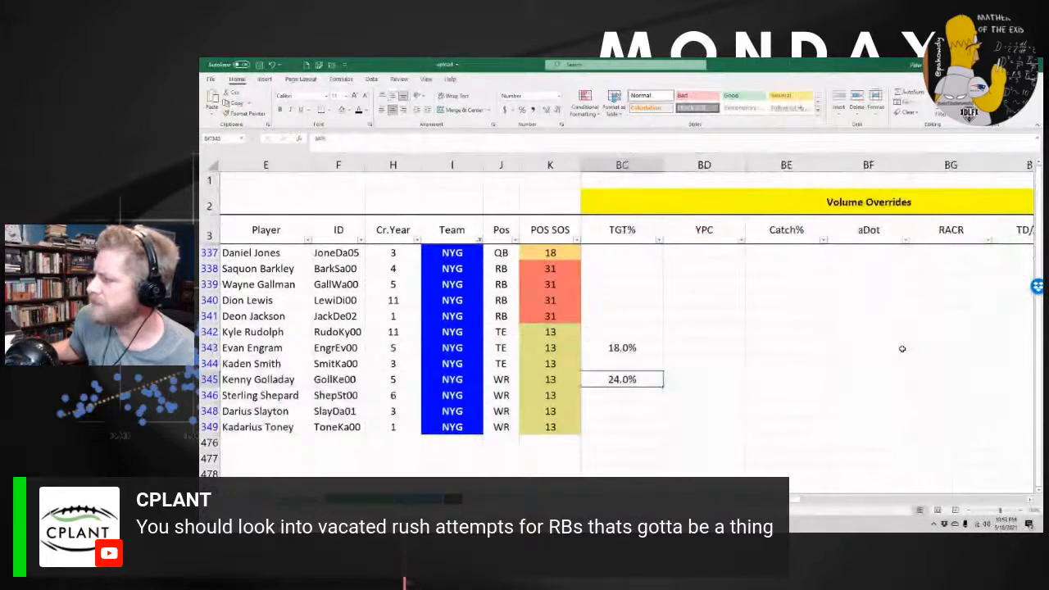
pyautogui.press('Right')
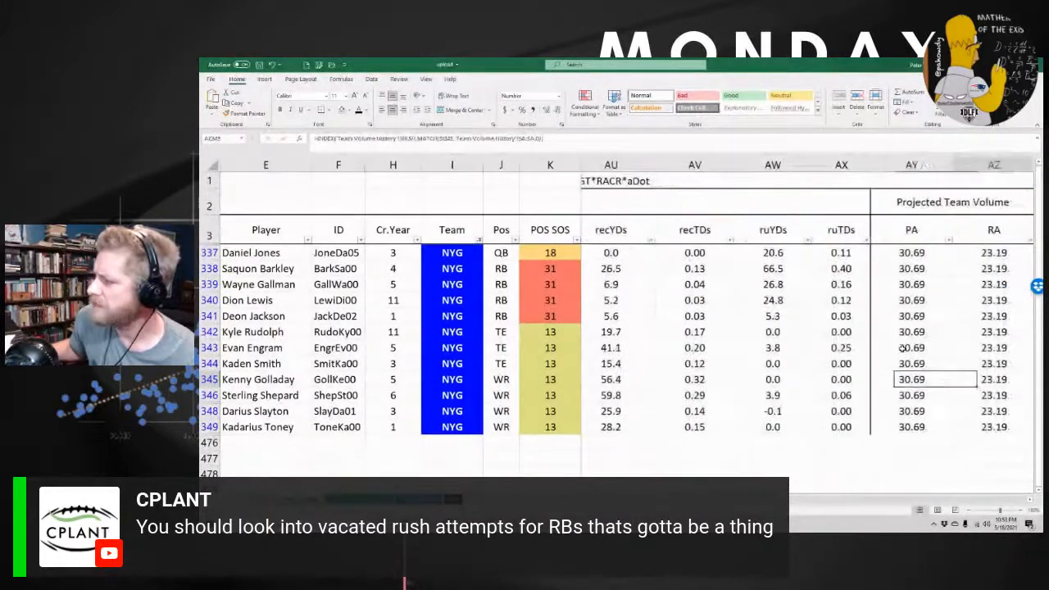
# Inspect the formula behind Kenny Golladay's projected per-game receiving yards, alongside the projected team volume
pyautogui.press('Left')
pyautogui.press('Left')
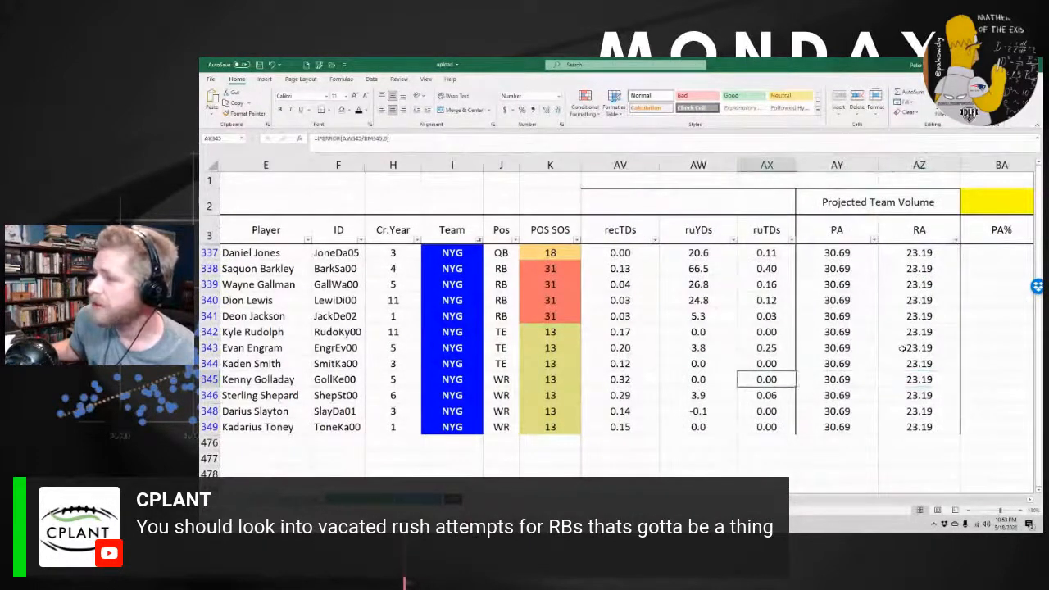
pyautogui.press('Right')
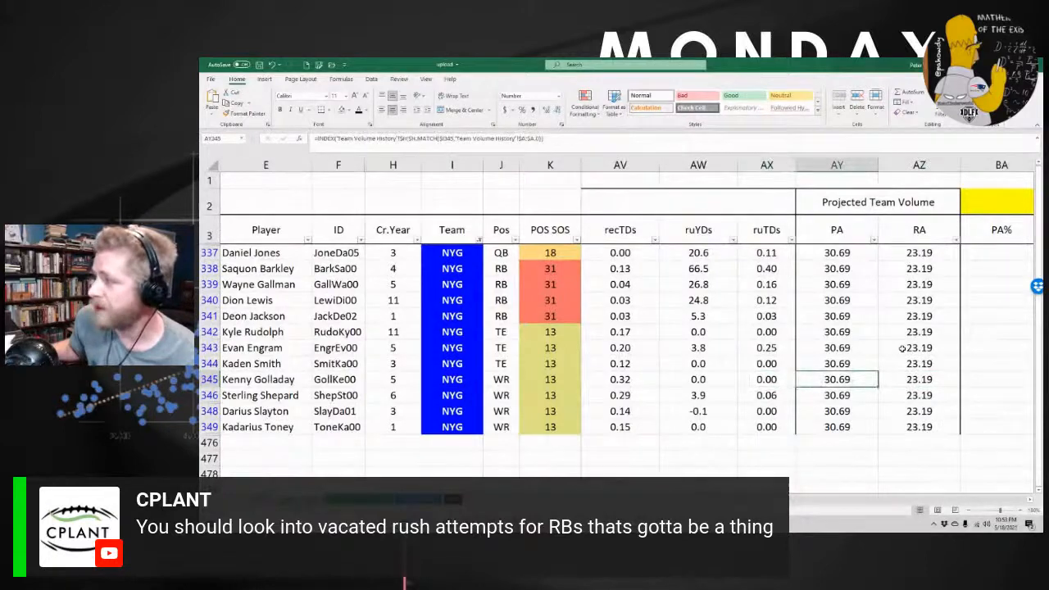
pyautogui.press('Left')
pyautogui.press('Left')
pyautogui.press('Left')
pyautogui.press('Left')
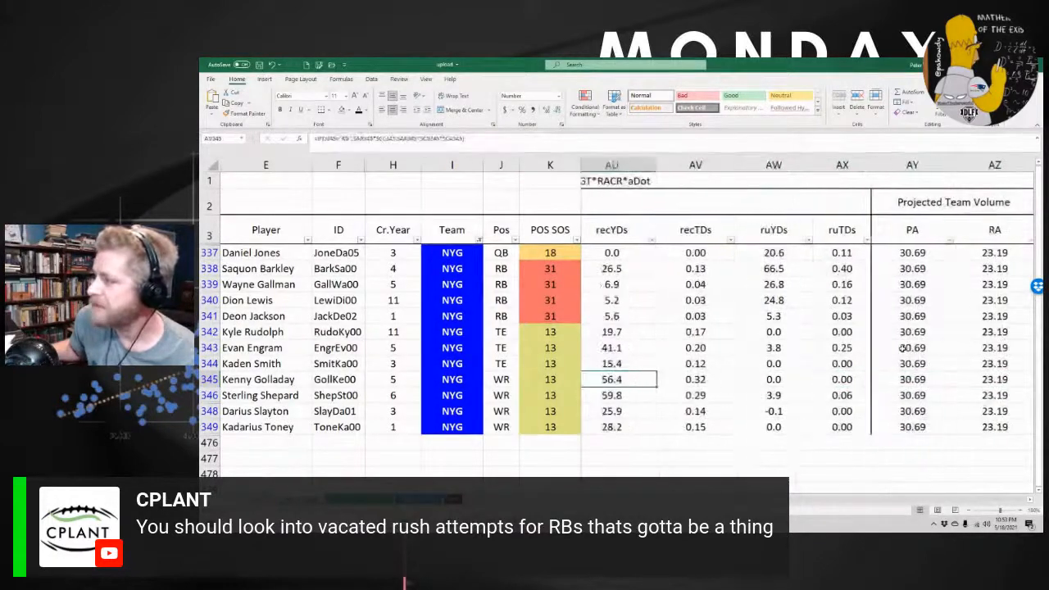
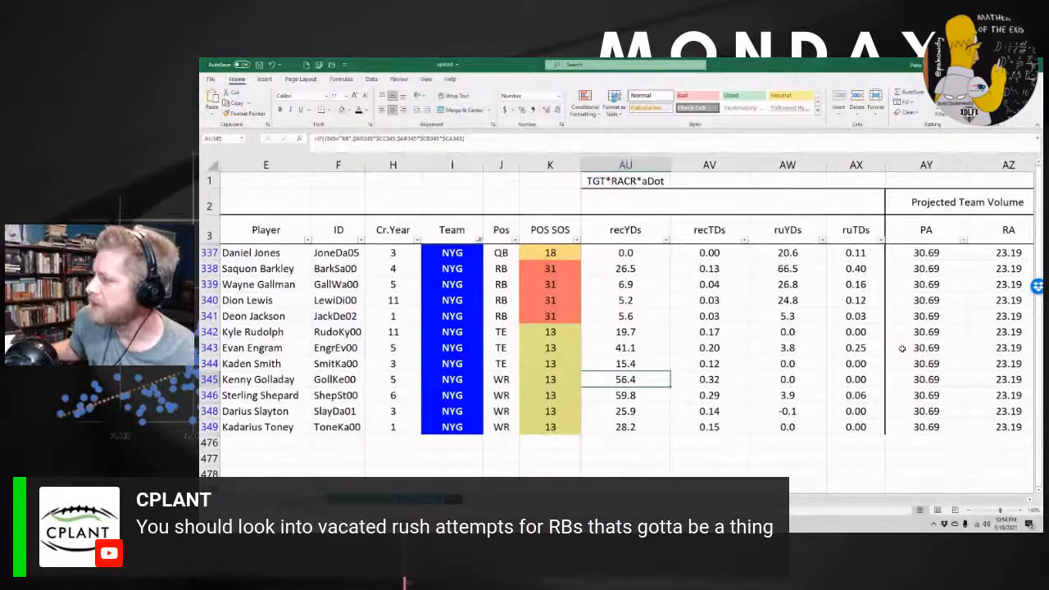
# Look over the projected team passing and rushing volume up to Kenny Golladay's PA% override cell
pyautogui.press('Right')
pyautogui.press('Right')
pyautogui.press('Right')
pyautogui.press('Right')
pyautogui.press('Right')
pyautogui.press('Right')
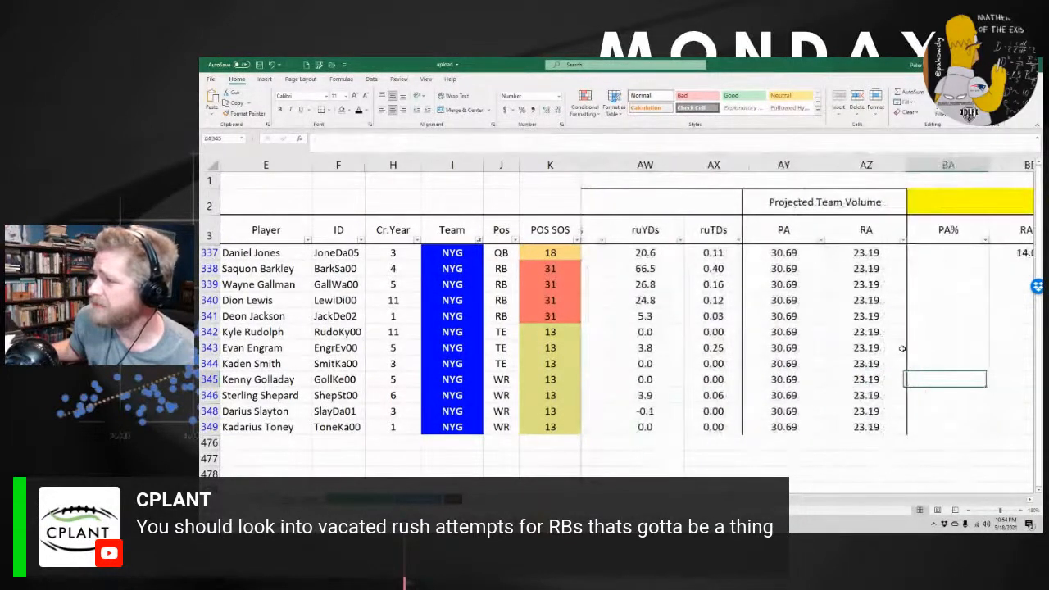
# Look back through Kenny Golladay's projected yearly stats and inspect his yearly target projection
pyautogui.press('Left')
pyautogui.press('Left')
pyautogui.press('Left')
pyautogui.press('Left')
pyautogui.press('Left')
pyautogui.press('Left')
pyautogui.press('Left')
pyautogui.press('Left')
pyautogui.press('Left')
pyautogui.press('Left')
pyautogui.press('Left')
pyautogui.press('Left')
pyautogui.press('Left')
pyautogui.press('Left')
pyautogui.press('Left')
pyautogui.press('Left')
pyautogui.press('Left')
pyautogui.press('Left')
pyautogui.press('Left')
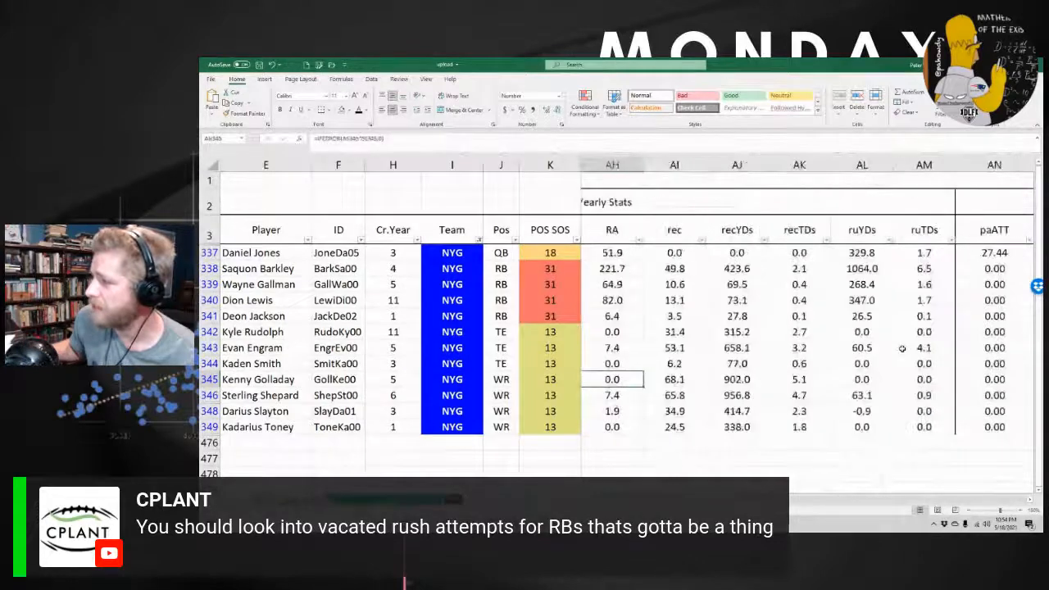
pyautogui.press('Left')
pyautogui.press('Left')
pyautogui.press('Left')
pyautogui.press('Left')
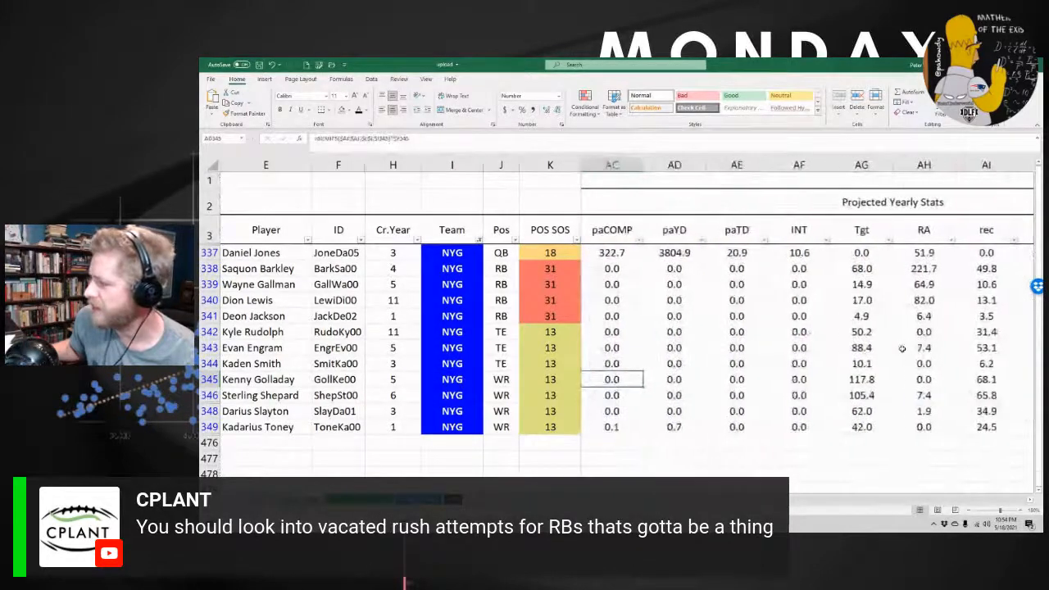
pyautogui.press('Right')
pyautogui.press('Right')
pyautogui.press('Right')
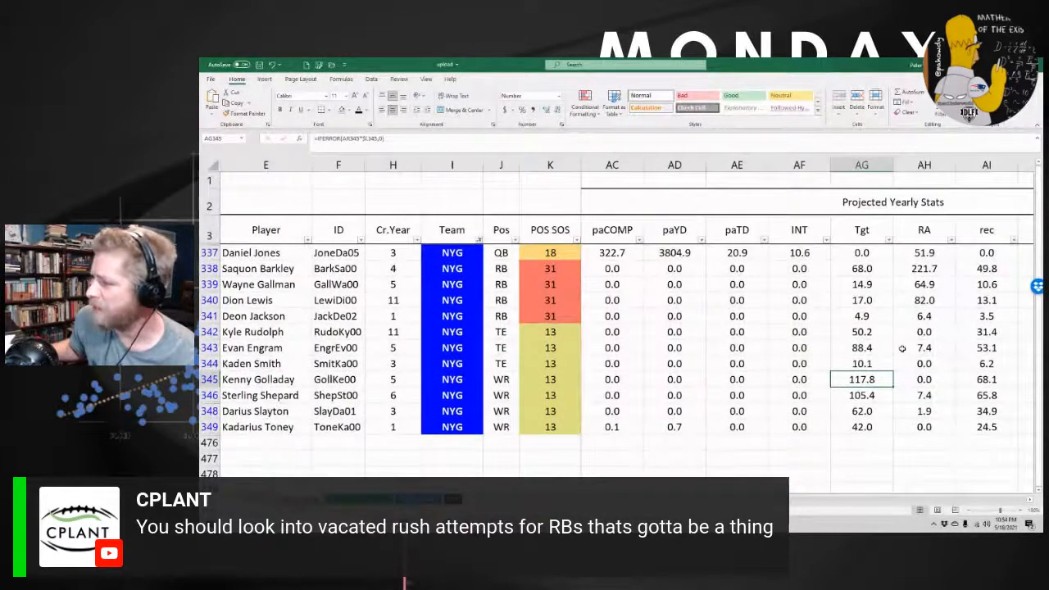
# Compare the projected yearly targets of Evan Engram, Kenny Golladay and Sterling Shepard
pyautogui.press('Up')
pyautogui.press('Up')
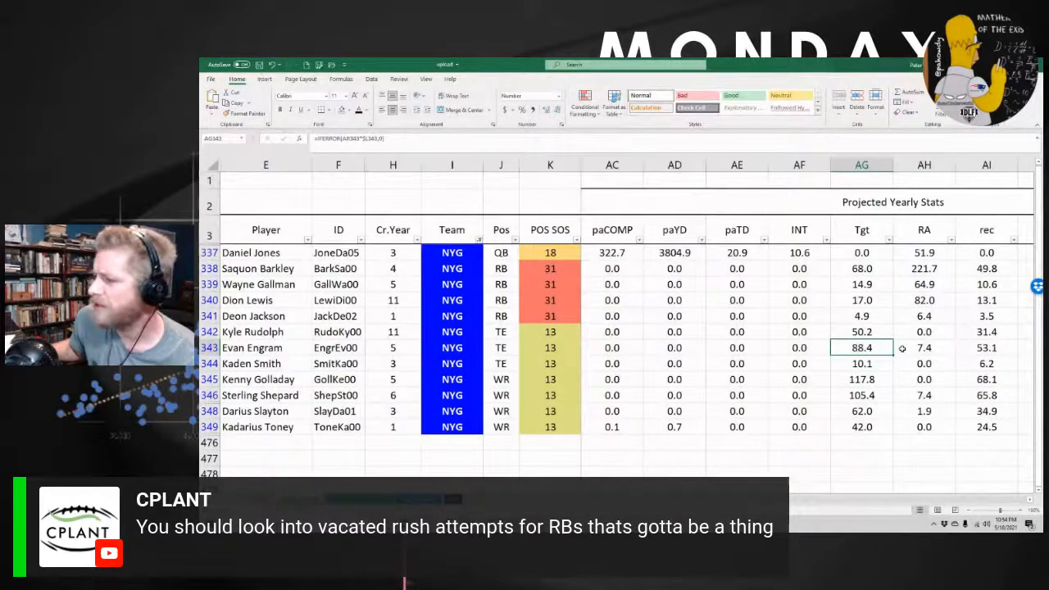
pyautogui.press('Down')
pyautogui.press('Down')
pyautogui.press('Down')
pyautogui.press('Down')
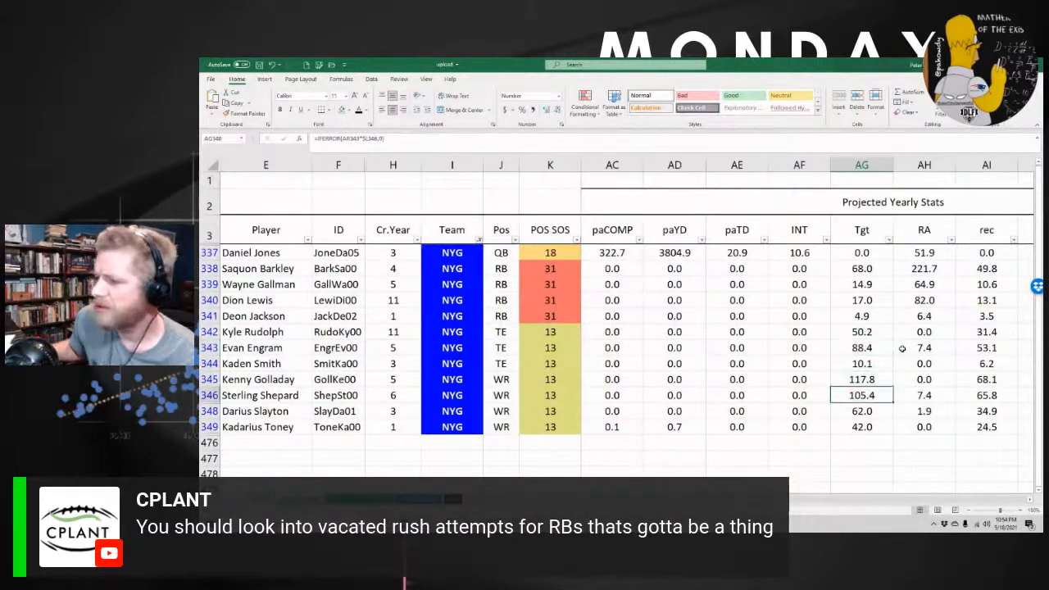
# Examine Saquon Barkley's projected RA share, depth chart spot and the missing team volume for rushes and targets
pyautogui.press('Up')
pyautogui.press('Up')
pyautogui.press('Up')
pyautogui.press('Up')
pyautogui.press('Up')
pyautogui.press('Up')
pyautogui.press('Up')
pyautogui.press('Up')
pyautogui.press('Up')
pyautogui.press('Up')
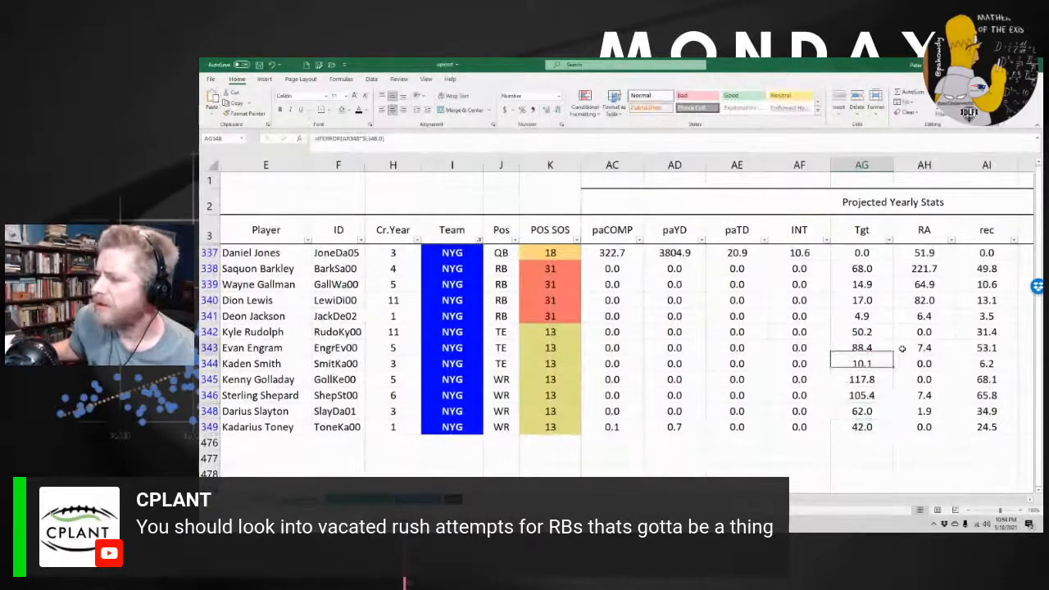
pyautogui.press('Left')
pyautogui.press('Left')
pyautogui.press('Left')
pyautogui.press('Left')
pyautogui.press('Left')
pyautogui.press('Left')
pyautogui.press('Left')
pyautogui.press('Left')
pyautogui.press('Left')
pyautogui.press('Left')
pyautogui.press('Left')
pyautogui.press('Left')
pyautogui.press('Left')
pyautogui.press('Left')
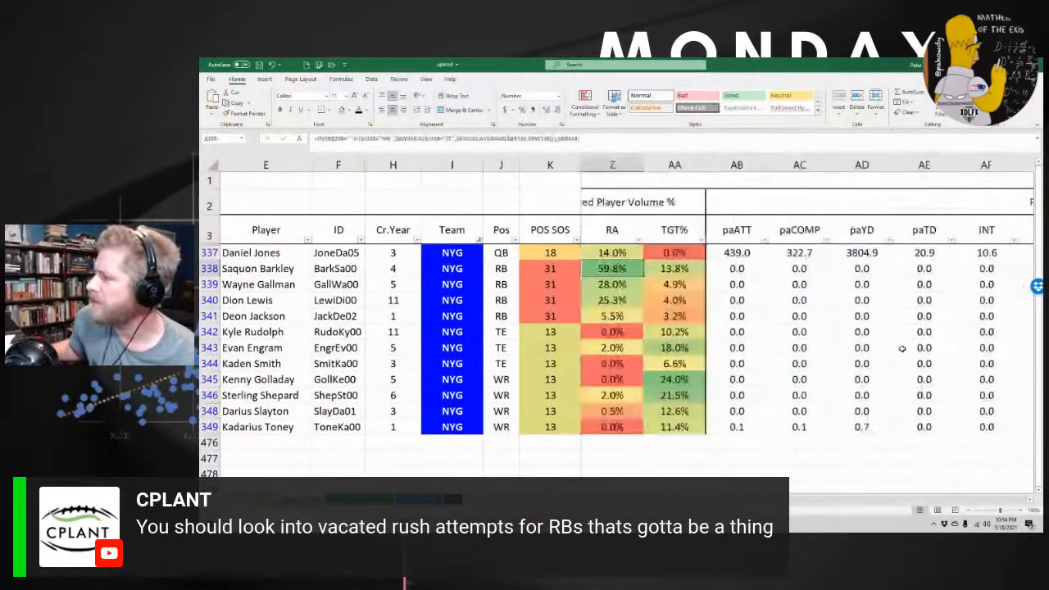
pyautogui.press('Left')
pyautogui.press('Left')
pyautogui.press('Left')
pyautogui.press('Left')
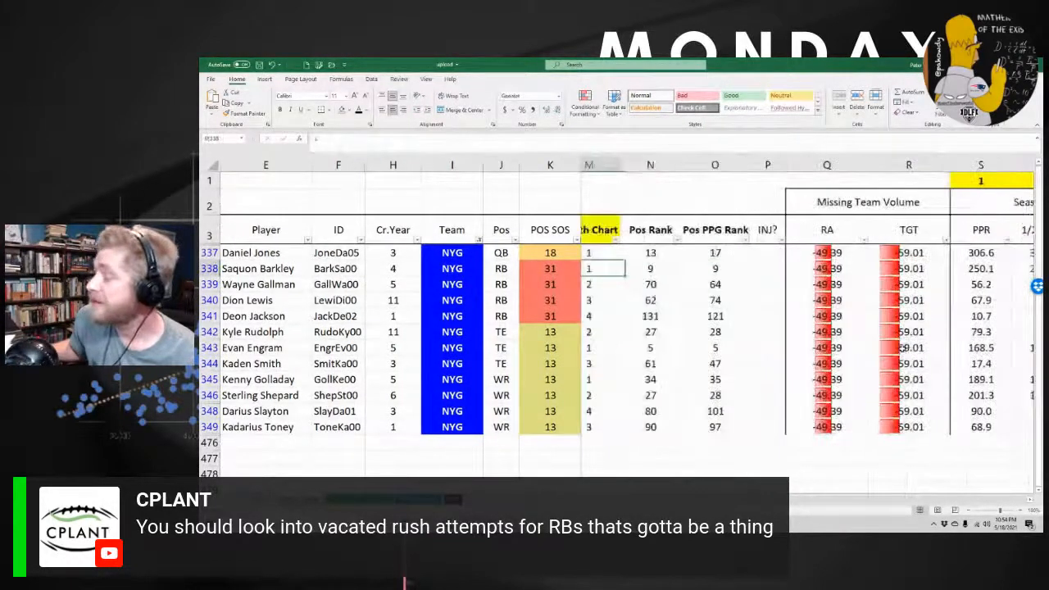
# Look across Saquon Barkley's row from his depth chart spot through his projections and back to his career year
pyautogui.press('Right')
pyautogui.press('Right')
pyautogui.press('Right')
pyautogui.press('Right')
pyautogui.press('Right')
pyautogui.press('Right')
pyautogui.press('Right')
pyautogui.press('Right')
pyautogui.press('Right')
pyautogui.press('Right')
pyautogui.press('Right')
pyautogui.press('Right')
pyautogui.press('Right')
pyautogui.press('Right')
pyautogui.press('Right')
pyautogui.press('Right')
pyautogui.press('Right')
pyautogui.press('Right')
pyautogui.press('Right')
pyautogui.press('Right')
pyautogui.press('Right')
pyautogui.press('Left')
pyautogui.press('Left')
pyautogui.press('Left')
pyautogui.press('Left')
pyautogui.press('Left')
pyautogui.press('Left')
pyautogui.press('Left')
pyautogui.press('Left')
pyautogui.press('Left')
pyautogui.press('Left')
pyautogui.press('Left')
pyautogui.press('Left')
pyautogui.press('Left')
pyautogui.press('Left')
pyautogui.press('Left')
pyautogui.press('Left')
pyautogui.press('Left')
pyautogui.press('Left')
pyautogui.press('Left')
pyautogui.press('Left')
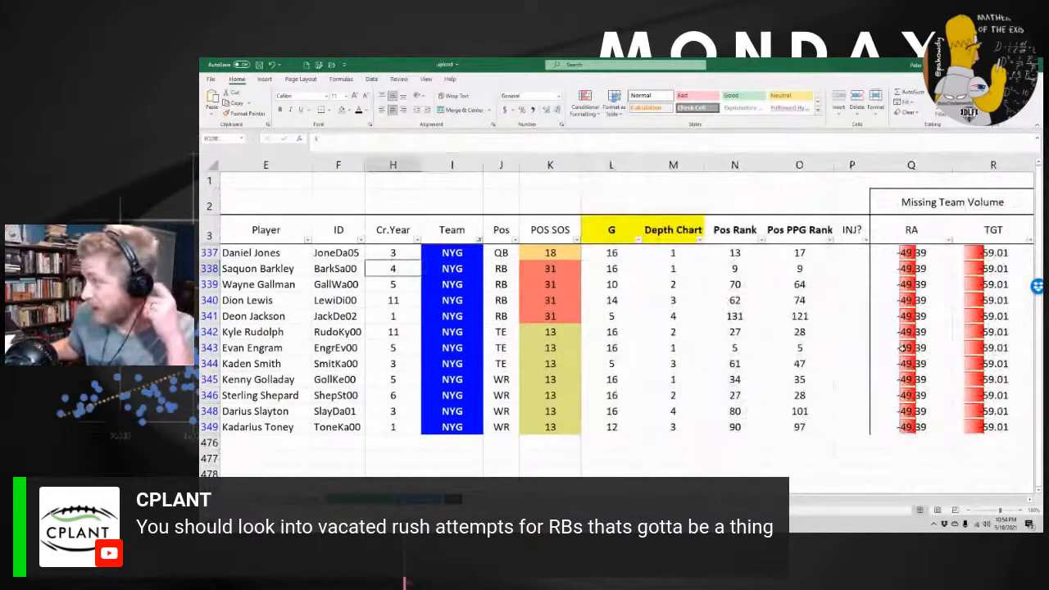
# Review Saquon Barkley's projected player volume percentages for RA and TGT% alongside the other NYG running backs
pyautogui.press('Right')
pyautogui.press('Right')
pyautogui.press('Right')
pyautogui.press('Right')
pyautogui.press('Right')
pyautogui.press('Right')
pyautogui.press('Right')
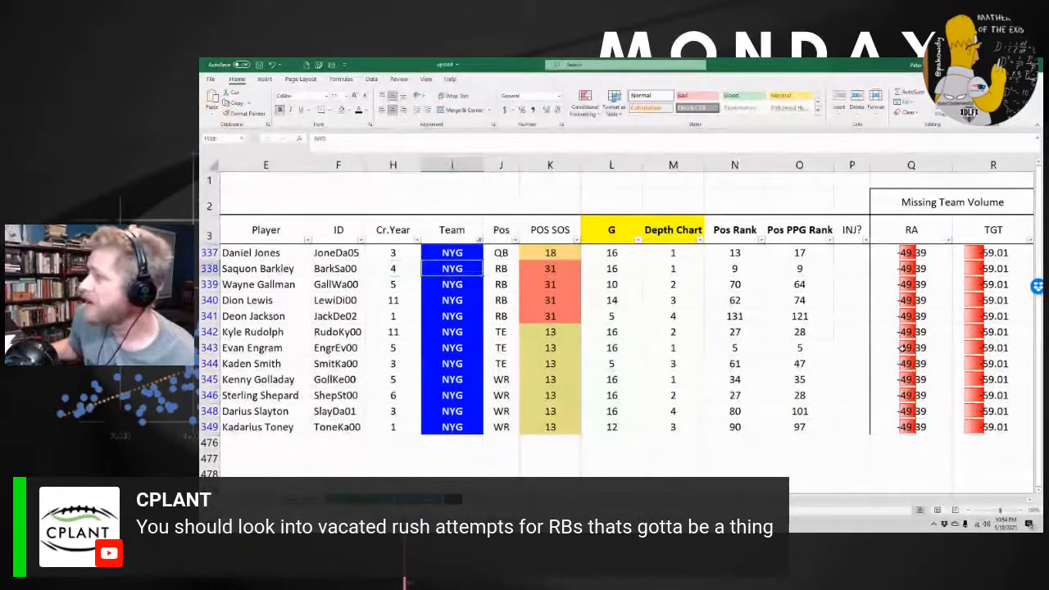
pyautogui.press('Right')
pyautogui.press('Right')
pyautogui.press('Right')
pyautogui.press('Right')
pyautogui.press('Right')
pyautogui.press('Right')
pyautogui.press('Right')
pyautogui.press('Right')
pyautogui.press('Right')
pyautogui.press('Right')
pyautogui.press('Right')
pyautogui.press('Right')
pyautogui.press('Right')
pyautogui.press('Right')
pyautogui.press('Right')
pyautogui.press('Right')
pyautogui.press('Right')
pyautogui.press('Right')
pyautogui.press('Left')
pyautogui.press('Left')
pyautogui.press('Left')
pyautogui.press('Left')
pyautogui.press('Left')
pyautogui.press('Left')
pyautogui.press('Left')
pyautogui.press('Left')
pyautogui.press('Left')
pyautogui.press('Left')
pyautogui.press('Left')
pyautogui.press('Left')
pyautogui.press('Left')
pyautogui.press('Left')
pyautogui.press('Left')
pyautogui.press('Left')
pyautogui.press('Left')
pyautogui.press('Left')
pyautogui.press('Left')
pyautogui.press('Left')
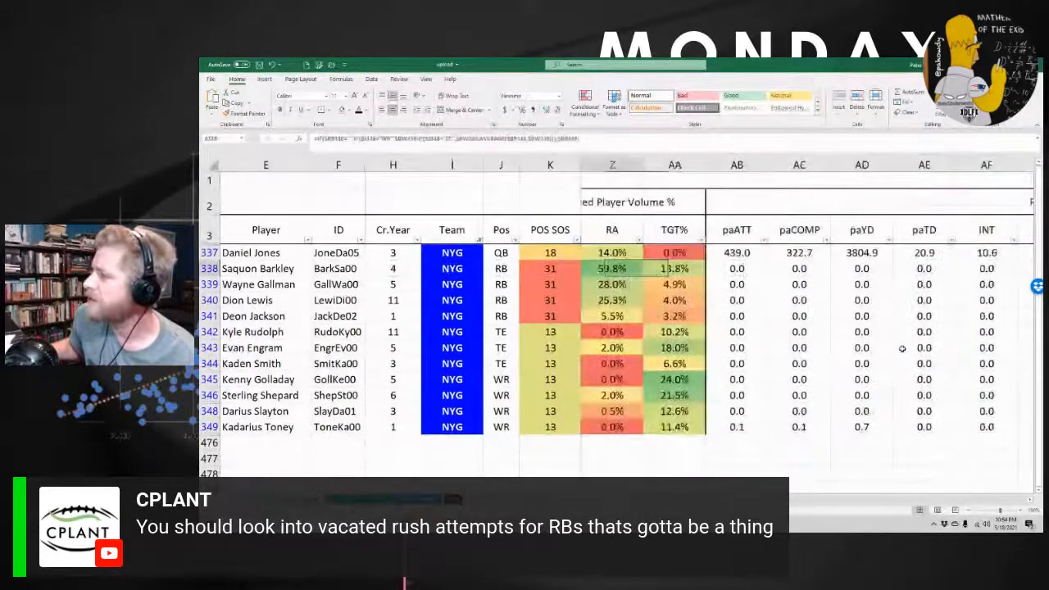
# Review Saquon Barkley's row from his depth chart spot and missing team volume through his season-long and PPG scoring projections
pyautogui.press('Left')
pyautogui.press('Left')
pyautogui.press('Right')
pyautogui.press('Right')
pyautogui.press('Right')
pyautogui.press('Right')
pyautogui.press('Right')
pyautogui.press('Right')
pyautogui.press('Right')
pyautogui.press('Right')
pyautogui.press('Right')
pyautogui.press('Right')
pyautogui.press('Right')
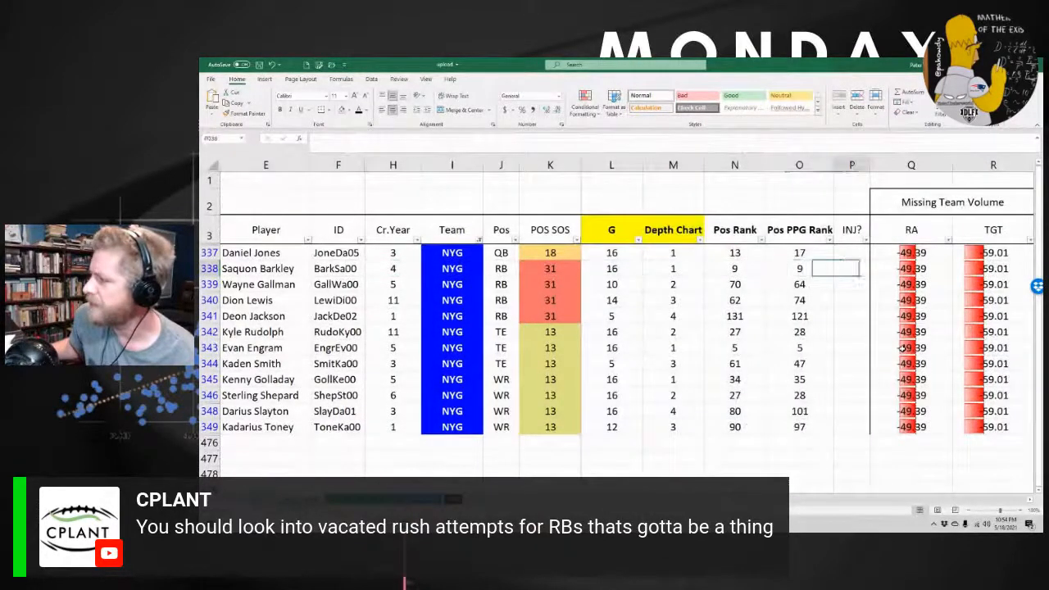
pyautogui.press('Right')
pyautogui.press('Right')
pyautogui.press('Right')
pyautogui.press('Right')
pyautogui.press('Right')
pyautogui.press('Right')
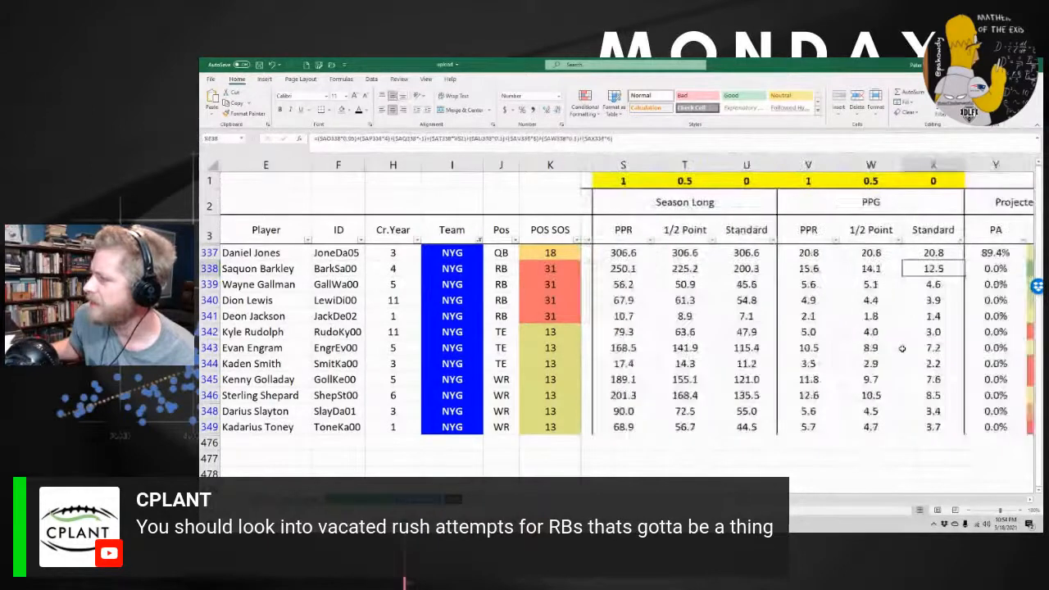
# Examine Daniel Jones' projected PPG scoring and his projected player volume percentages
pyautogui.press('Left')
pyautogui.press('Left')
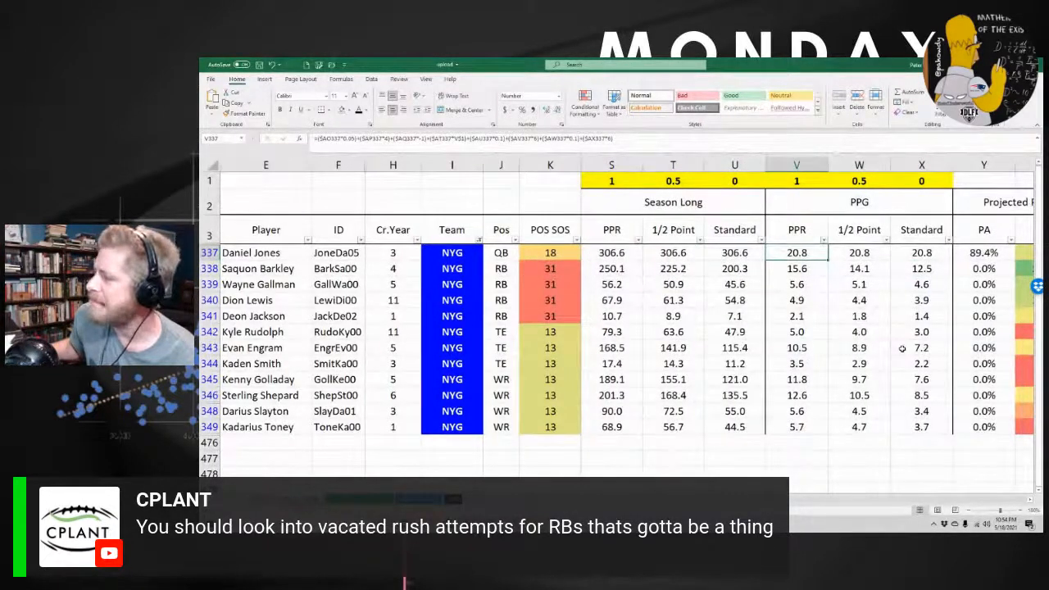
pyautogui.press('Right')
pyautogui.press('Right')
pyautogui.press('Right')
pyautogui.press('Right')
pyautogui.press('Right')
pyautogui.press('Right')
pyautogui.press('Right')
pyautogui.press('Left')
pyautogui.press('Left')
pyautogui.press('Left')
pyautogui.press('Left')
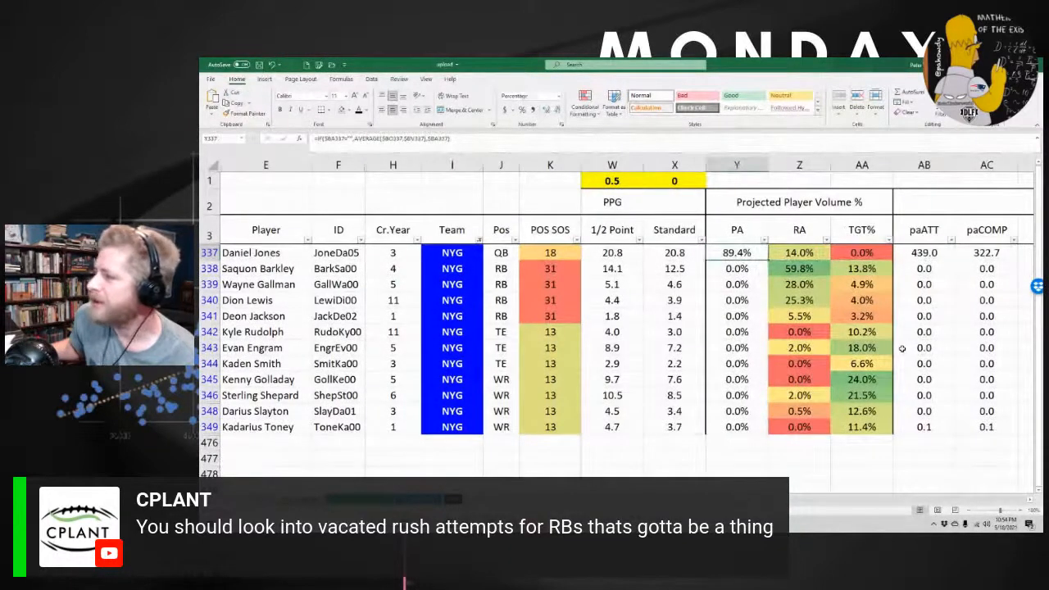
# Look across Daniel Jones' projected yearly stats to his projected per-game passing numbers
pyautogui.press('Right')
pyautogui.press('Right')
pyautogui.press('Right')
pyautogui.press('Right')
pyautogui.press('Right')
pyautogui.press('Right')
pyautogui.press('Right')
pyautogui.press('Right')
pyautogui.press('Right')
pyautogui.press('Right')
pyautogui.press('Right')
pyautogui.press('Right')
pyautogui.press('Right')
pyautogui.press('Right')
pyautogui.press('Right')
pyautogui.press('Right')
pyautogui.press('Right')
pyautogui.press('Right')
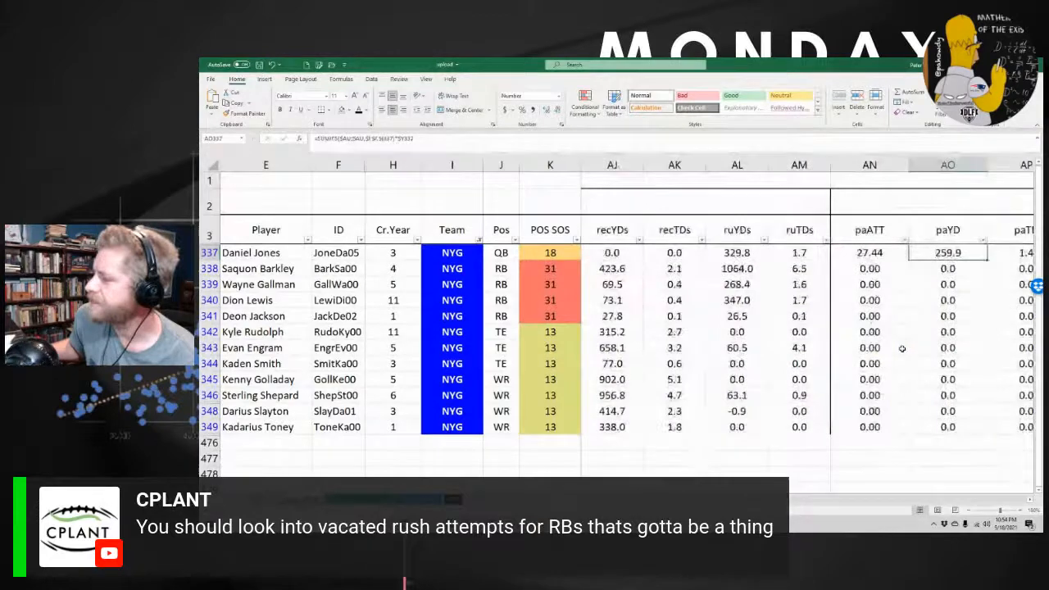
# Check Daniel Jones' volume overrides and projected efficiency against the three-year average team position rank volume
pyautogui.press('Right')
pyautogui.press('Right')
pyautogui.press('Right')
pyautogui.press('Right')
pyautogui.press('Right')
pyautogui.press('Right')
pyautogui.press('Right')
pyautogui.press('Right')
pyautogui.press('Right')
pyautogui.press('Right')
pyautogui.press('Right')
pyautogui.press('Right')
pyautogui.press('Right')
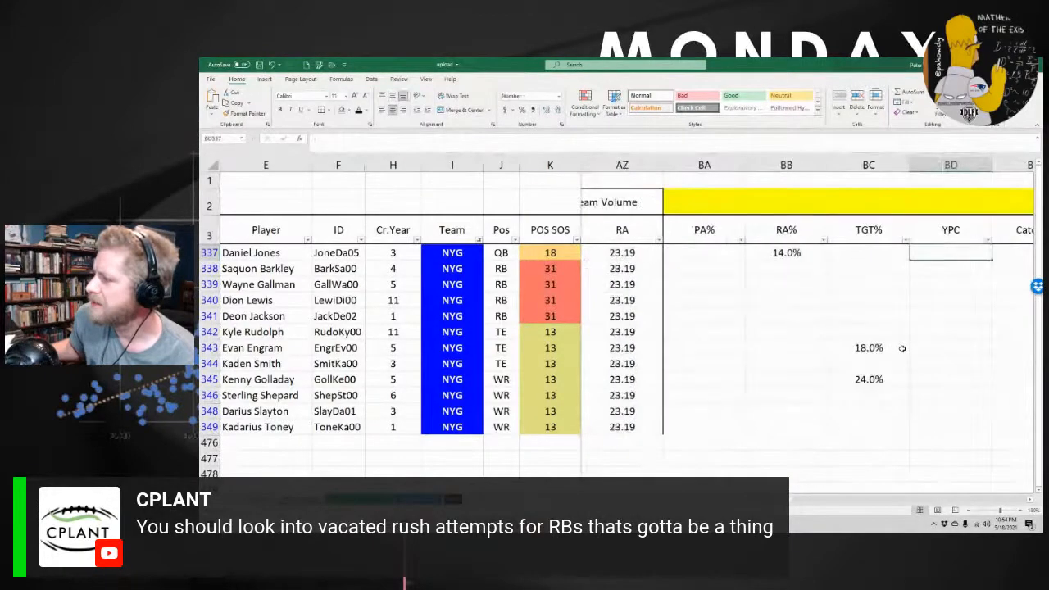
pyautogui.press('Right')
pyautogui.press('Right')
pyautogui.press('Right')
pyautogui.press('Right')
pyautogui.press('Right')
pyautogui.press('Right')
pyautogui.press('Right')
pyautogui.press('Right')
pyautogui.press('Right')
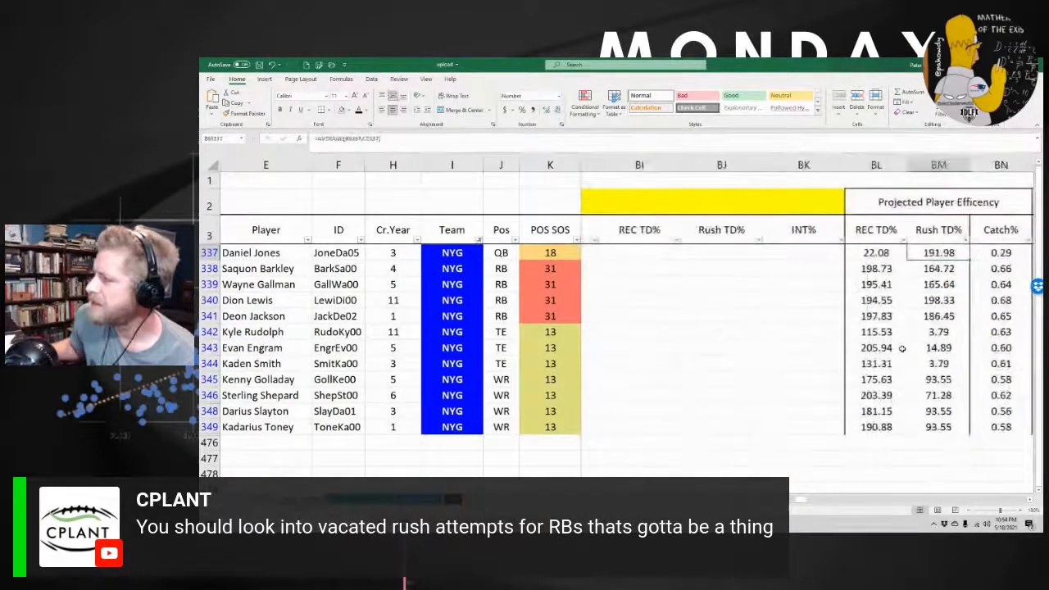
pyautogui.press('Right')
pyautogui.press('Right')
pyautogui.press('Right')
pyautogui.press('Right')
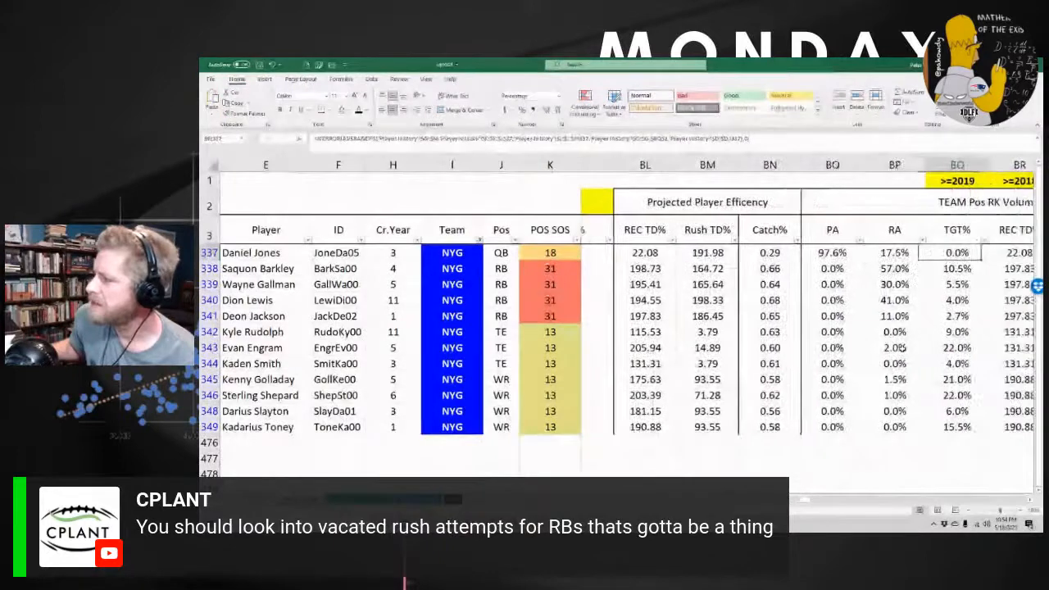
pyautogui.press('Right')
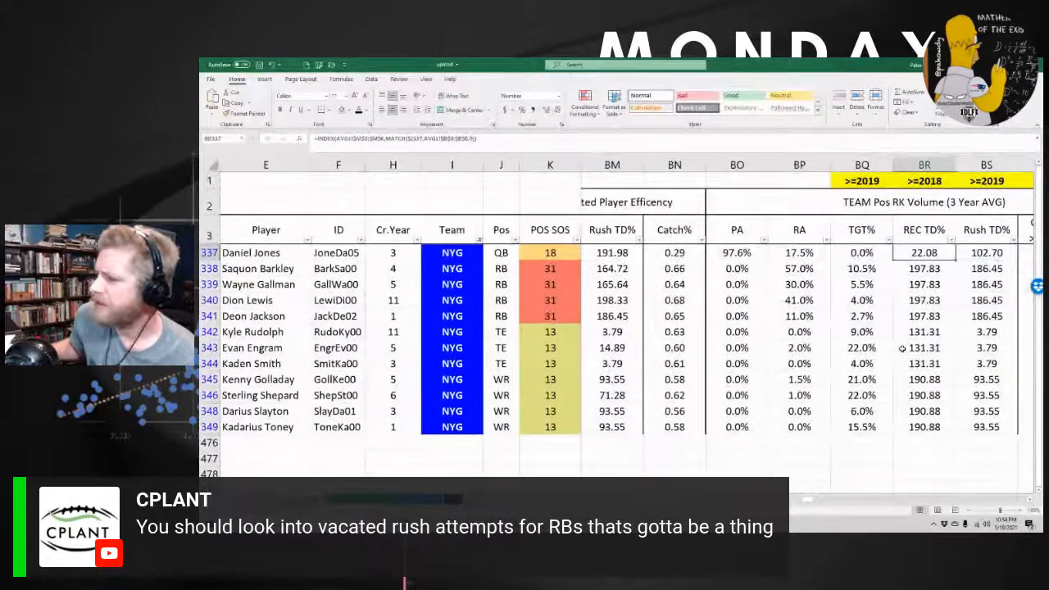
# Go back from the team position rank volume to Deon Jackson's projected rushing yards per game
pyautogui.press('Left')
pyautogui.press('Left')
pyautogui.press('Left')
pyautogui.press('Left')
pyautogui.press('Left')
pyautogui.press('Left')
pyautogui.press('Left')
pyautogui.press('Left')
pyautogui.press('Left')
pyautogui.press('Down')
pyautogui.press('Down')
pyautogui.press('Down')
pyautogui.press('Down')
pyautogui.press('Left')
pyautogui.press('Left')
pyautogui.press('Left')
pyautogui.press('Left')
pyautogui.press('Left')
pyautogui.press('Left')
pyautogui.press('Left')
pyautogui.press('Left')
pyautogui.press('Left')
pyautogui.press('Left')
pyautogui.press('Left')
pyautogui.press('Left')
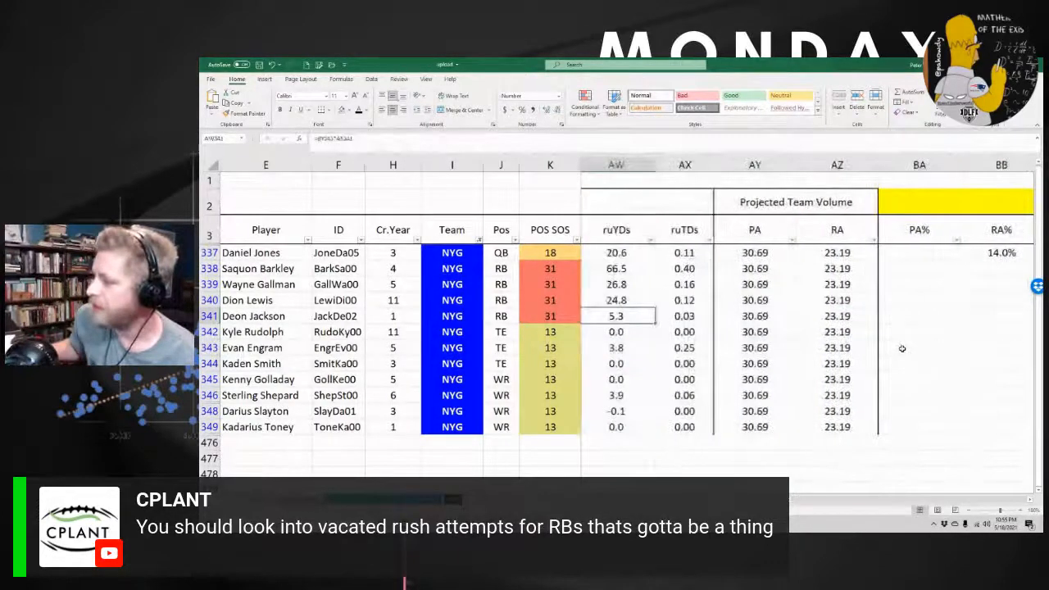
# Compare the projected per-game targets, rush attempts, receiving and rushing stats of Deon Jackson and Dion Lewis
pyautogui.press('Left')
pyautogui.press('Left')
pyautogui.press('Left')
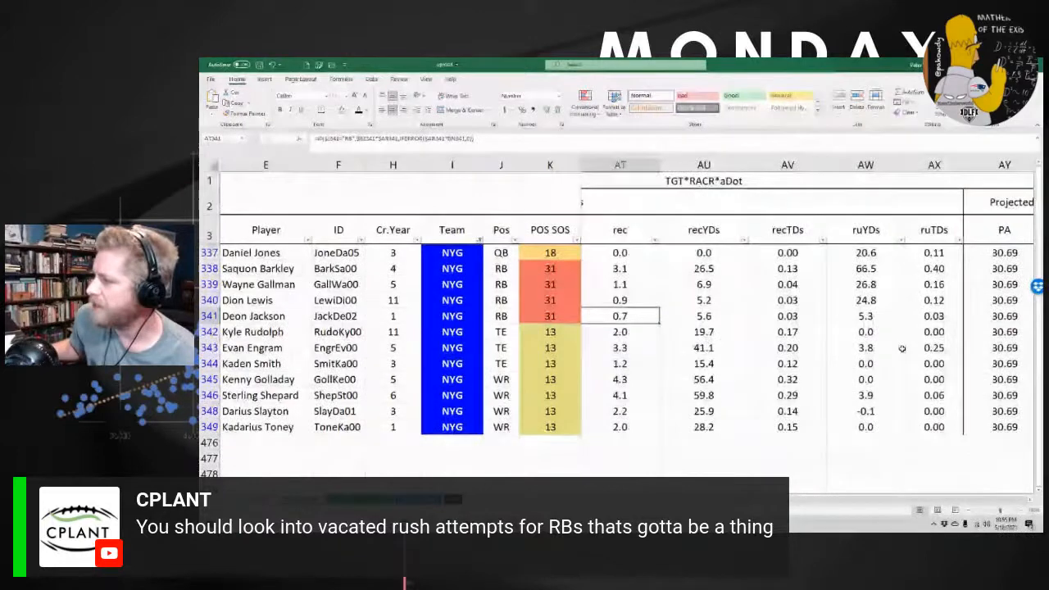
pyautogui.press('Left')
pyautogui.press('Left')
pyautogui.press('Right')
pyautogui.press('Right')
pyautogui.press('Right')
pyautogui.press('Right')
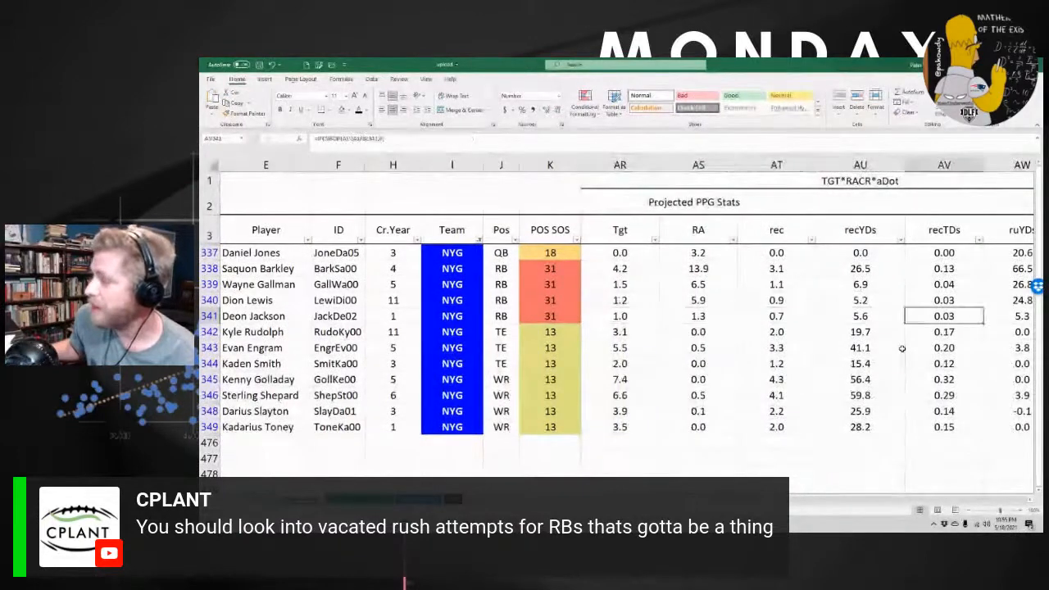
pyautogui.press('Right')
pyautogui.press('Right')
pyautogui.press('Right')
pyautogui.press('Right')
pyautogui.press('Left')
pyautogui.press('Left')
pyautogui.press('Left')
pyautogui.press('Up')
pyautogui.hotkey('shift', 'Right')
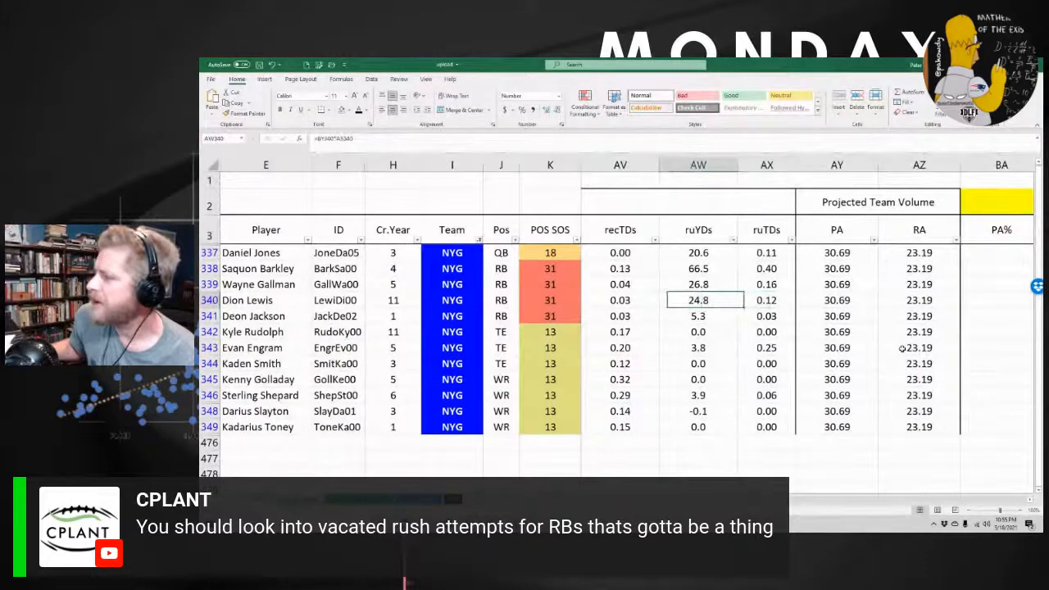
# Examine Dion Lewis' projected yearly receiving and rushing stats, including his rush attempts
pyautogui.hotkey('shift', 'Left')
pyautogui.press('Left')
pyautogui.press('Left')
pyautogui.press('Left')
pyautogui.press('Left')
pyautogui.press('Left')
pyautogui.press('Left')
pyautogui.press('Left')
pyautogui.press('Left')
pyautogui.press('Left')
pyautogui.press('Left')
pyautogui.press('Left')
pyautogui.press('Left')
pyautogui.press('Left')
pyautogui.press('Left')
pyautogui.press('Left')
pyautogui.press('Left')
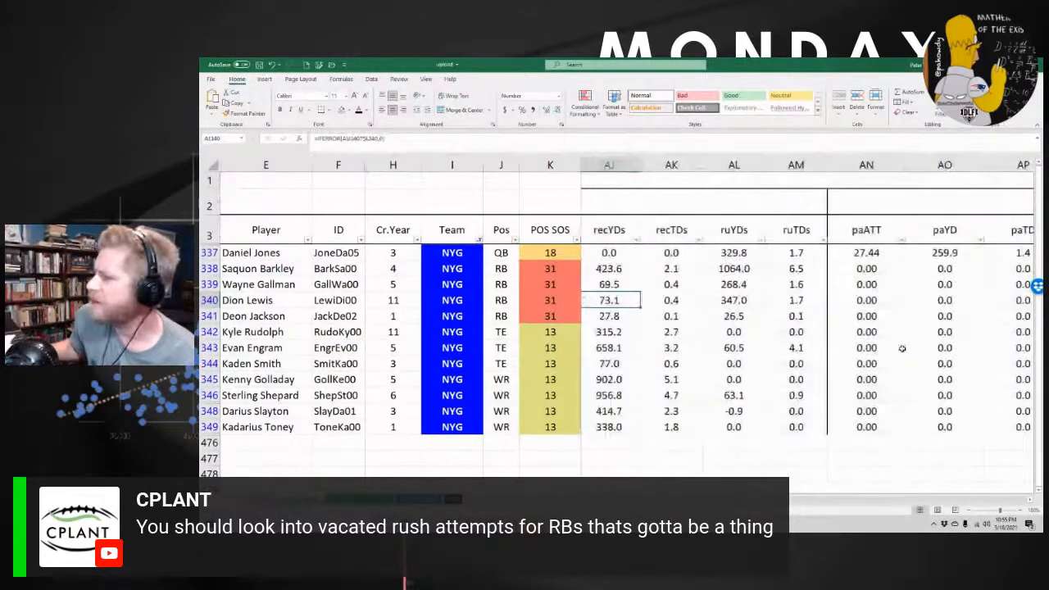
pyautogui.press('Right')
pyautogui.press('Right')
pyautogui.press('Right')
pyautogui.press('Right')
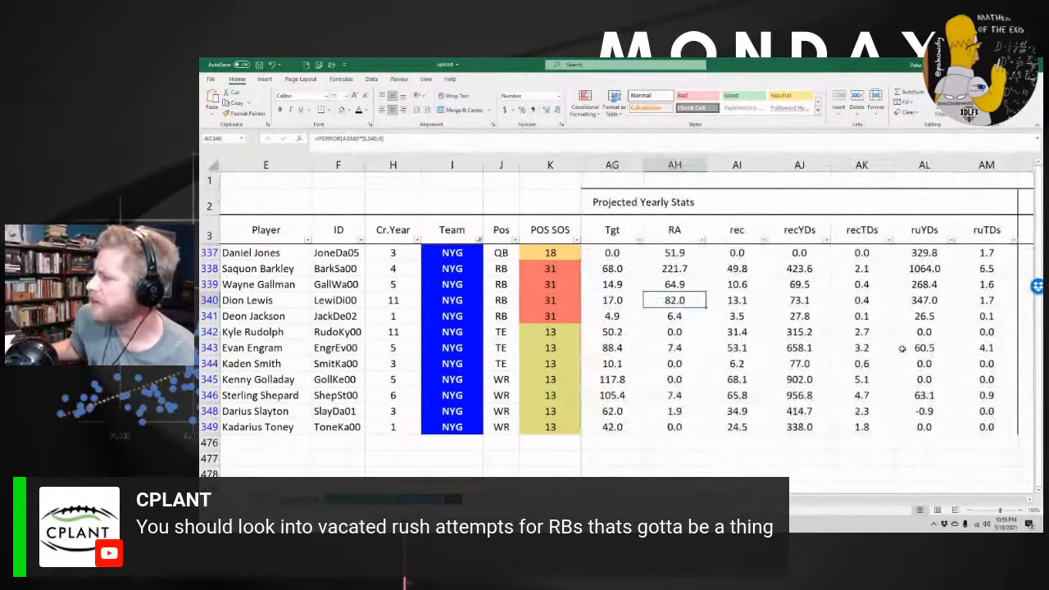
# Compare the projected yearly receiving touchdowns of the NYG tight ends and wide receivers down to Darius Slayton
pyautogui.press('Down')
pyautogui.press('Down')
pyautogui.press('Down')
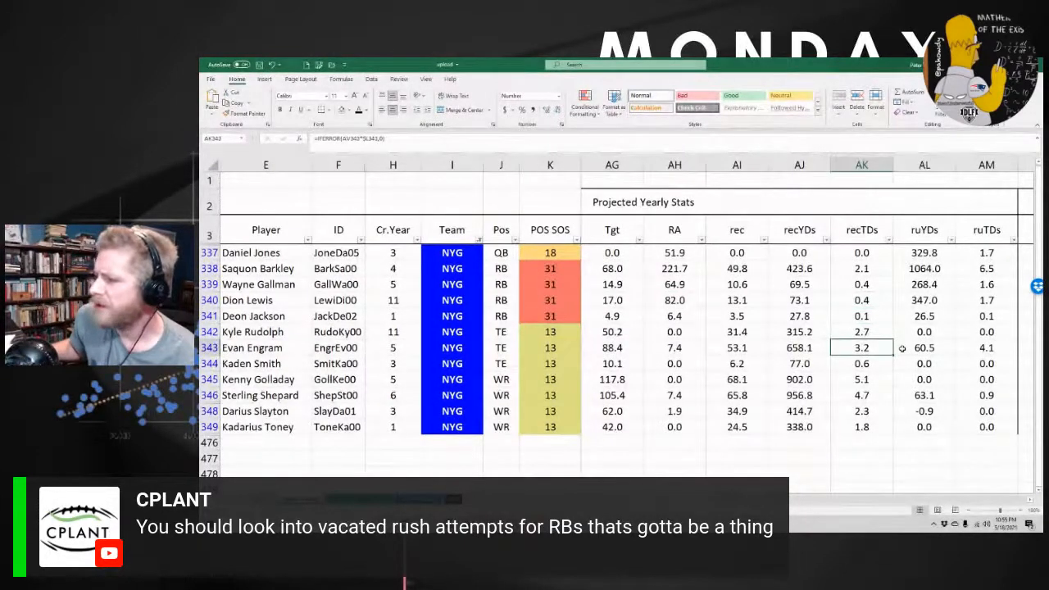
pyautogui.press('Down')
pyautogui.press('Down')
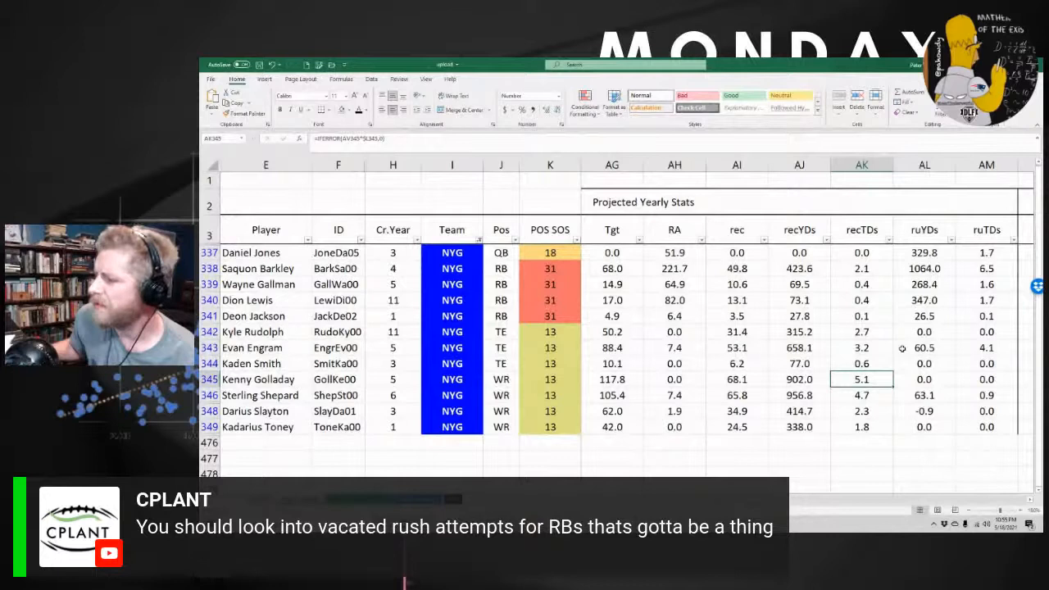
pyautogui.press('Down')
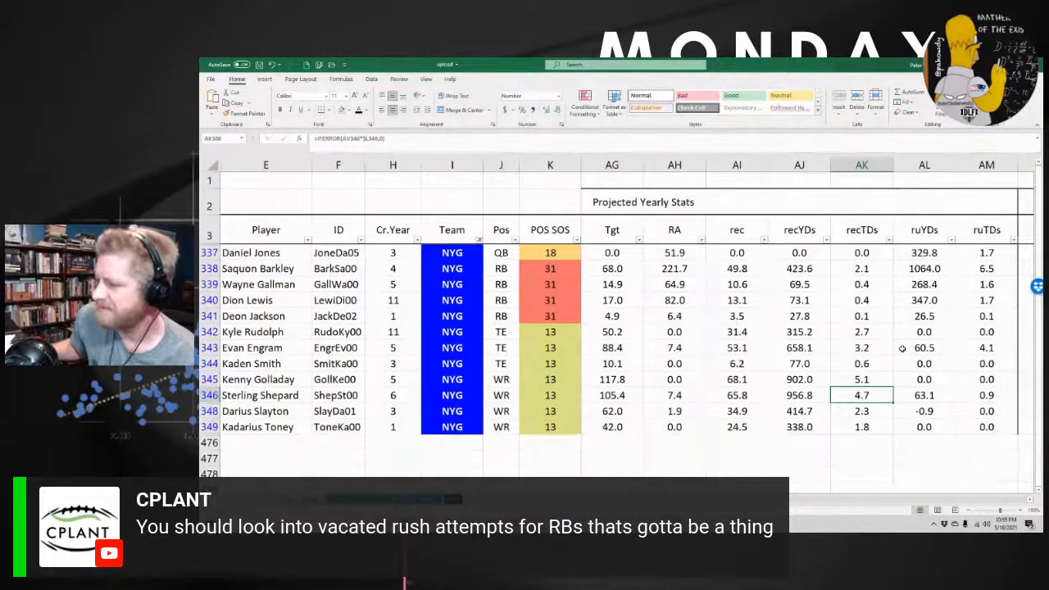
pyautogui.press('Down')
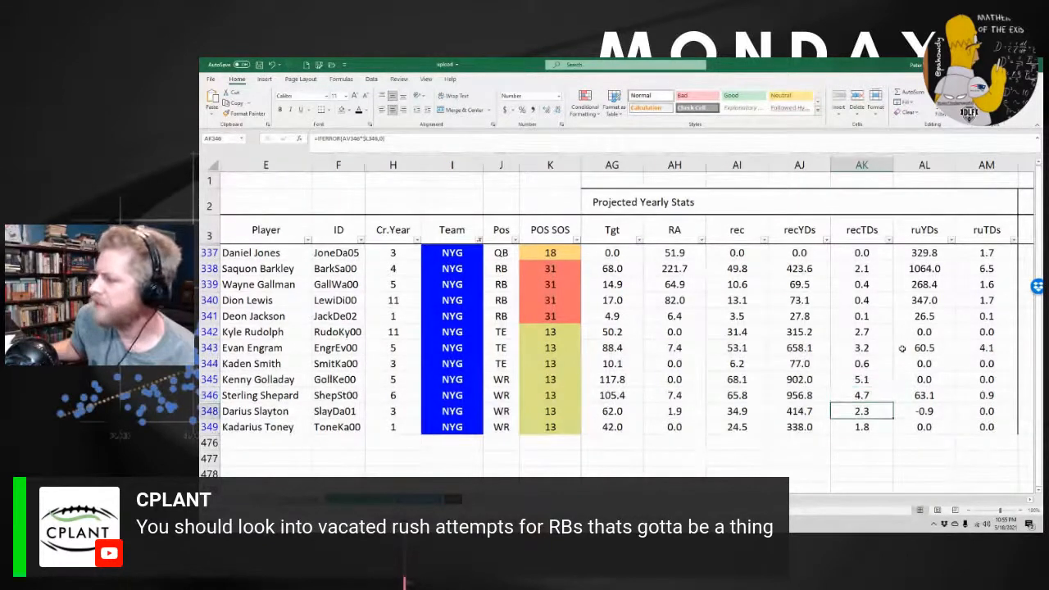
# Check Daniel Jones' projected yearly rushing yards
pyautogui.press('Up')
pyautogui.press('Up')
pyautogui.press('Up')
pyautogui.press('Up')
pyautogui.press('Up')
pyautogui.press('Up')
pyautogui.press('Up')
pyautogui.press('Up')
pyautogui.press('Up')
pyautogui.press('Up')
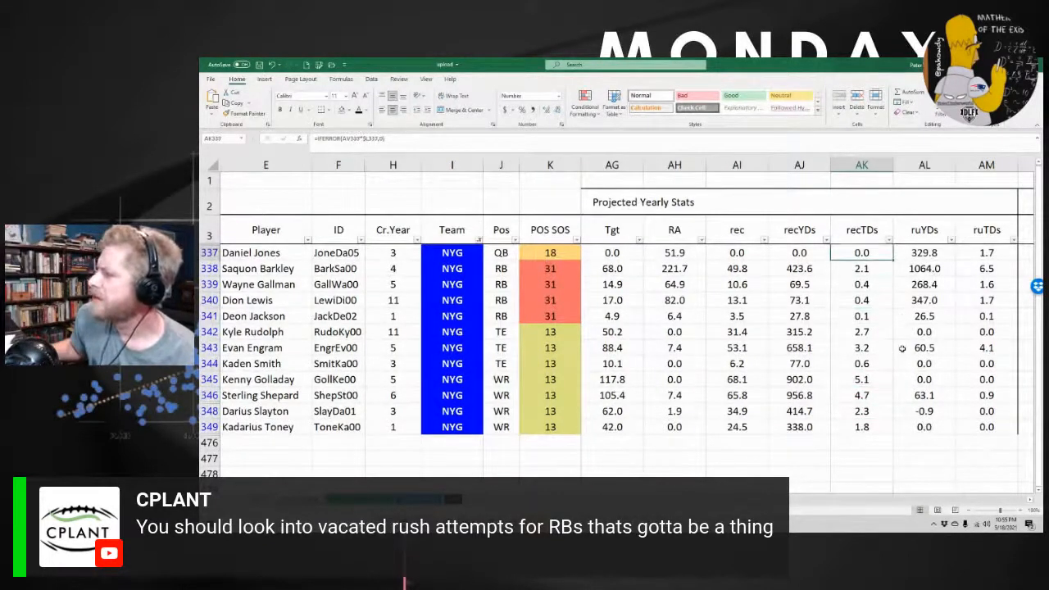
pyautogui.press('Right')
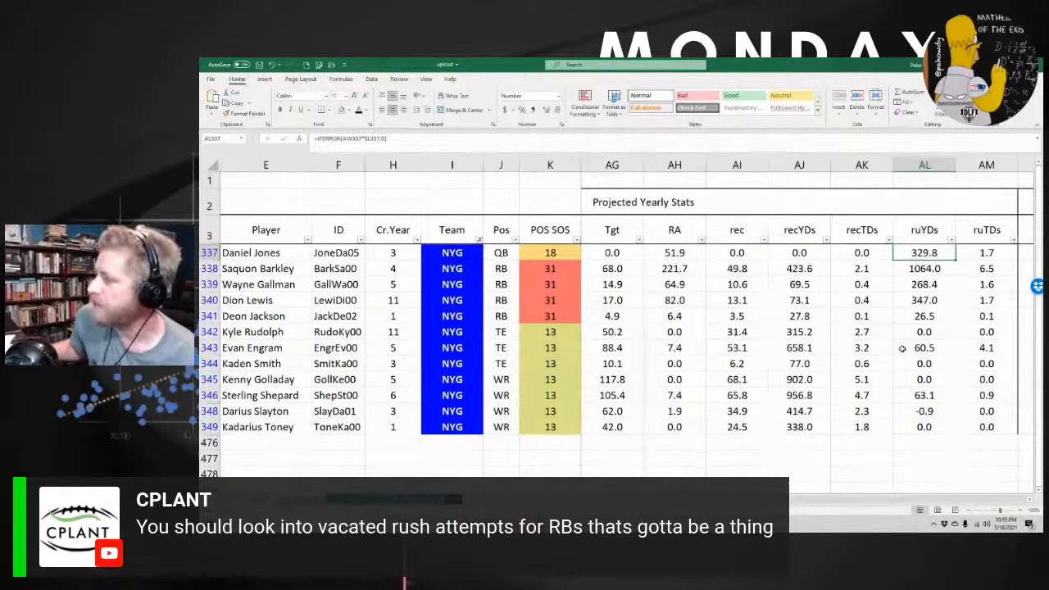
# Review Daniel Jones' row from his projected yearly stats through team volume and overrides to his projected REC TD%, Rush TD% and catch rate
pyautogui.press('Right')
pyautogui.press('Right')
pyautogui.press('Right')
pyautogui.press('Right')
pyautogui.press('Right')
pyautogui.press('Right')
pyautogui.press('Right')
pyautogui.press('Right')
pyautogui.press('Right')
pyautogui.press('Right')
pyautogui.press('Right')
pyautogui.press('Right')
pyautogui.press('Right')
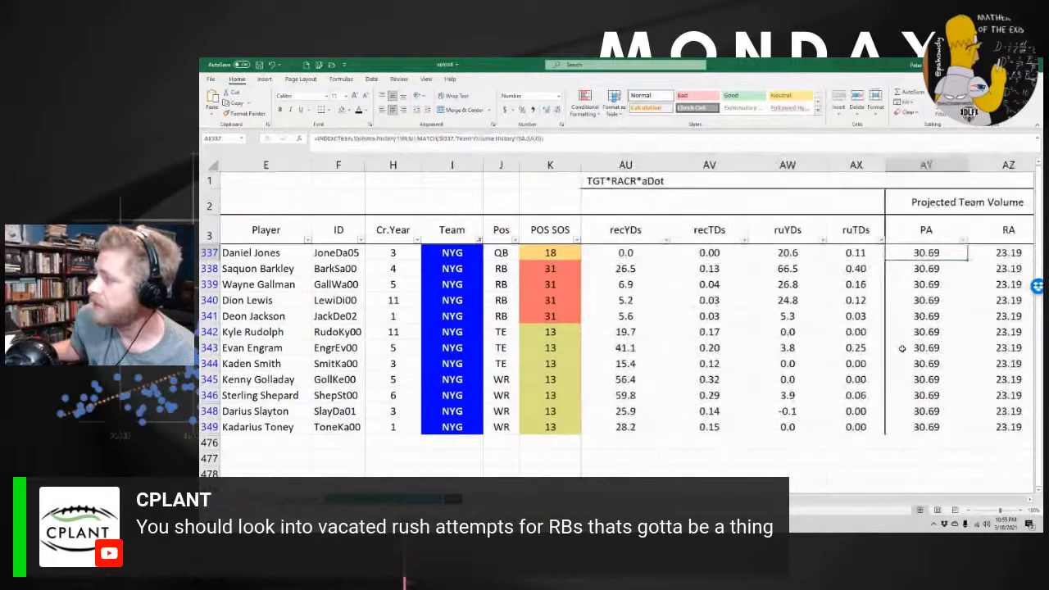
pyautogui.press('Right')
pyautogui.press('Right')
pyautogui.press('Right')
pyautogui.press('Right')
pyautogui.press('Right')
pyautogui.press('Right')
pyautogui.press('Right')
pyautogui.press('Right')
pyautogui.press('Right')
pyautogui.press('Right')
pyautogui.press('Right')
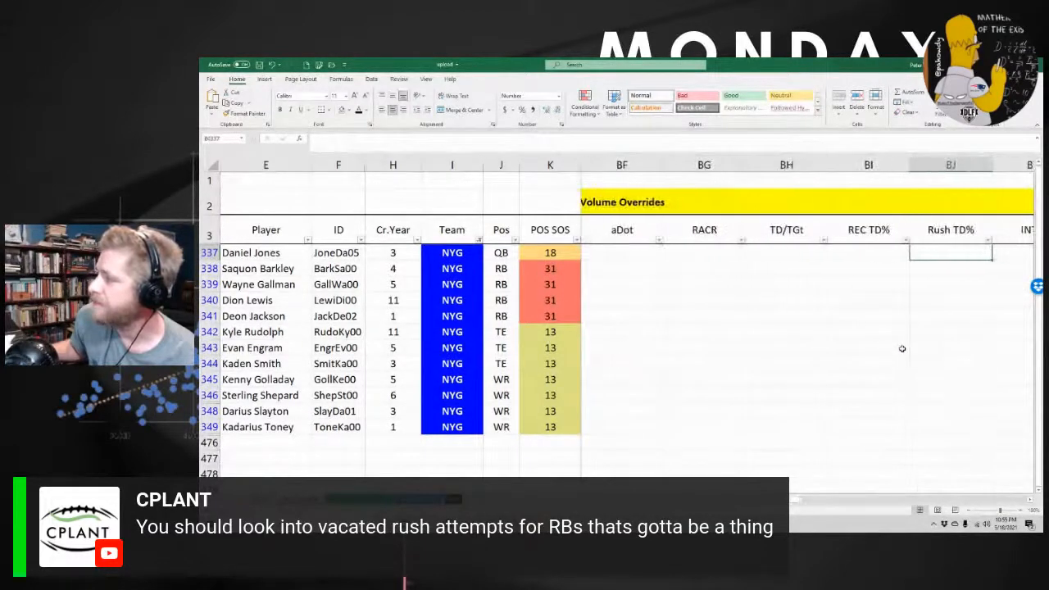
pyautogui.press('Right')
pyautogui.press('Right')
pyautogui.press('Right')
pyautogui.press('Right')
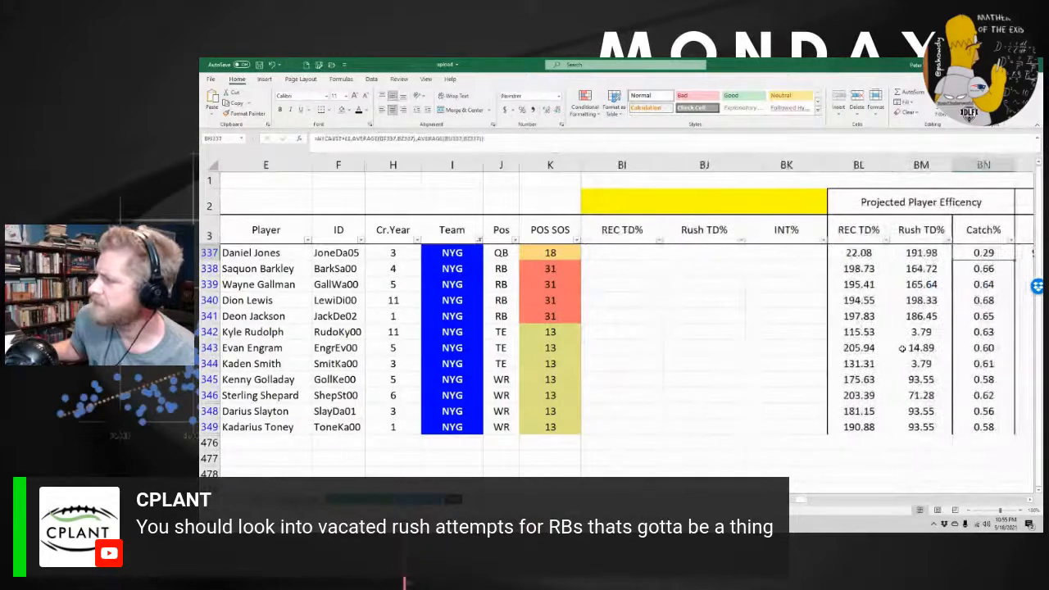
pyautogui.press('Right')
pyautogui.press('Left')
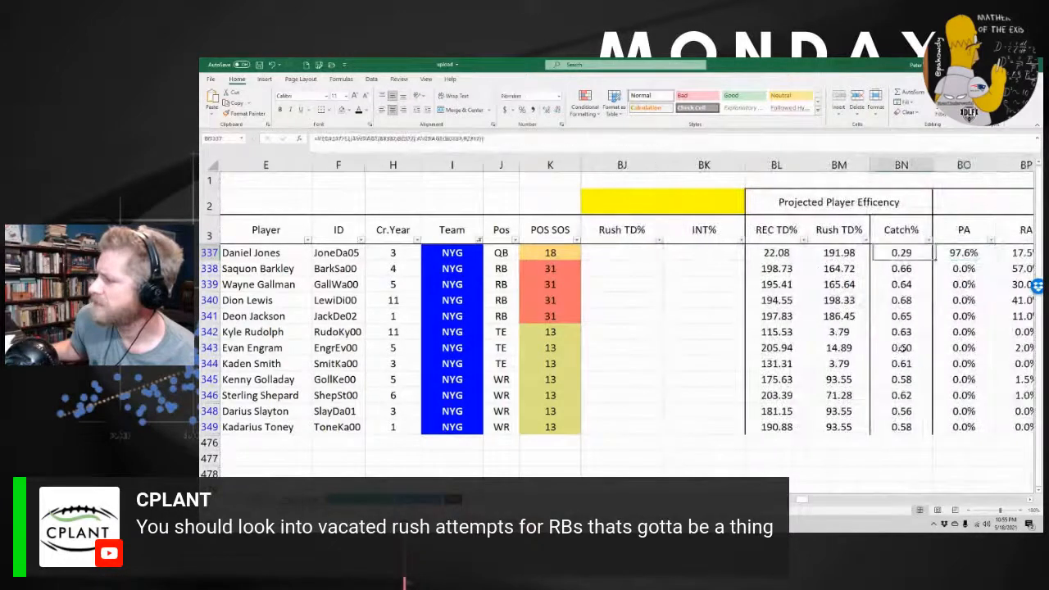
# Try a Rush TD% override of 200 for Daniel Jones and clear it again
pyautogui.press('Left')
pyautogui.press('Left')
pyautogui.press('Left')
pyautogui.press('Left')
pyautogui.press('Left')
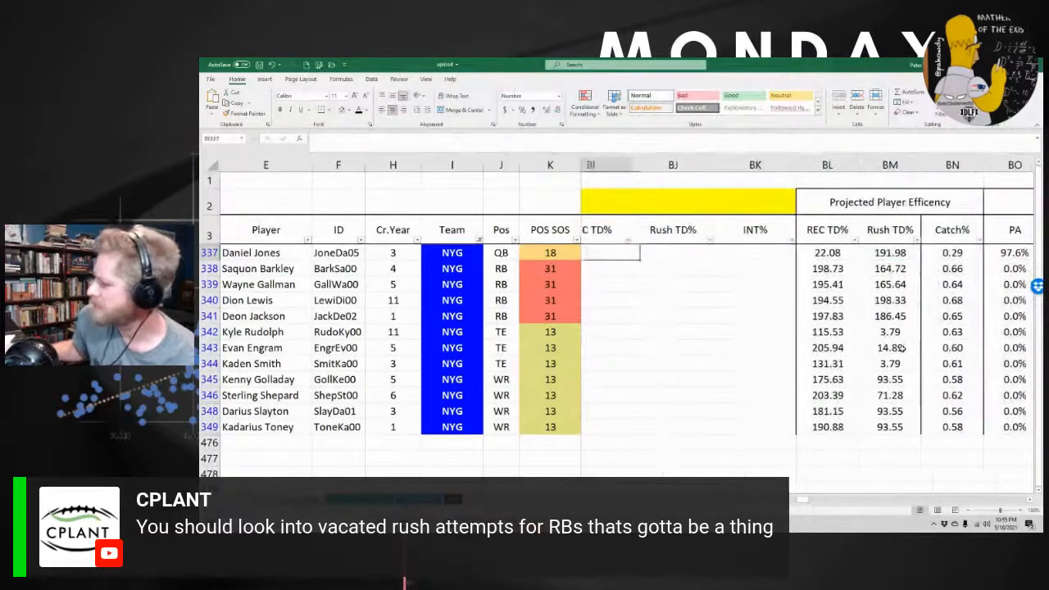
pyautogui.press('Right')
pyautogui.write('200')
pyautogui.press('Return')
pyautogui.press('Up')
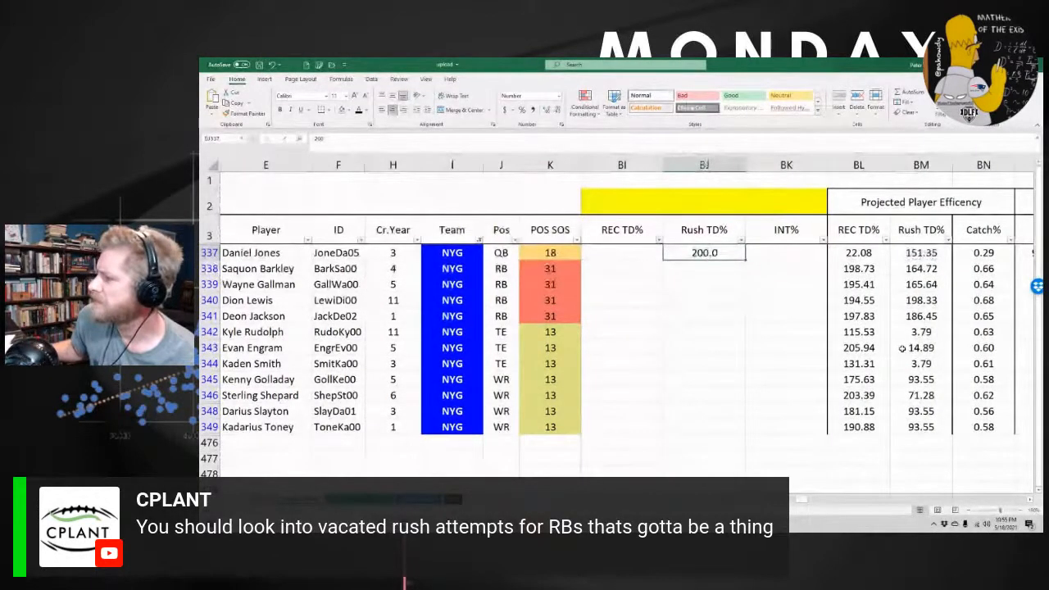
pyautogui.press('BackSpace')
pyautogui.press('Down')
pyautogui.press('Down')
pyautogui.press('Down')
pyautogui.press('Up')
pyautogui.press('Up')
pyautogui.press('Up')
# Examine the three-year team position averages for Daniel Jones, including Rush TD% and the completion percentages by aDot
pyautogui.press('Right')
pyautogui.press('Right')
pyautogui.press('Right')
pyautogui.press('Left')
pyautogui.press('Left')
pyautogui.press('Left')
pyautogui.press('Right')
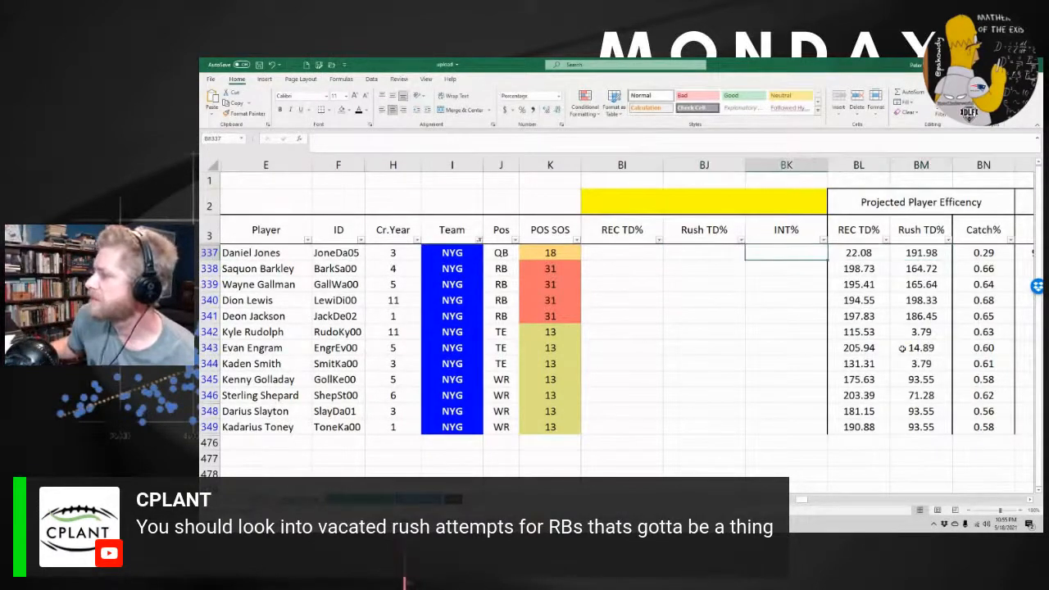
pyautogui.press('Right')
pyautogui.press('Right')
pyautogui.press('Right')
pyautogui.press('Right')
pyautogui.press('Right')
pyautogui.press('Right')
pyautogui.press('Right')
pyautogui.press('Right')
pyautogui.press('Right')
pyautogui.press('Right')
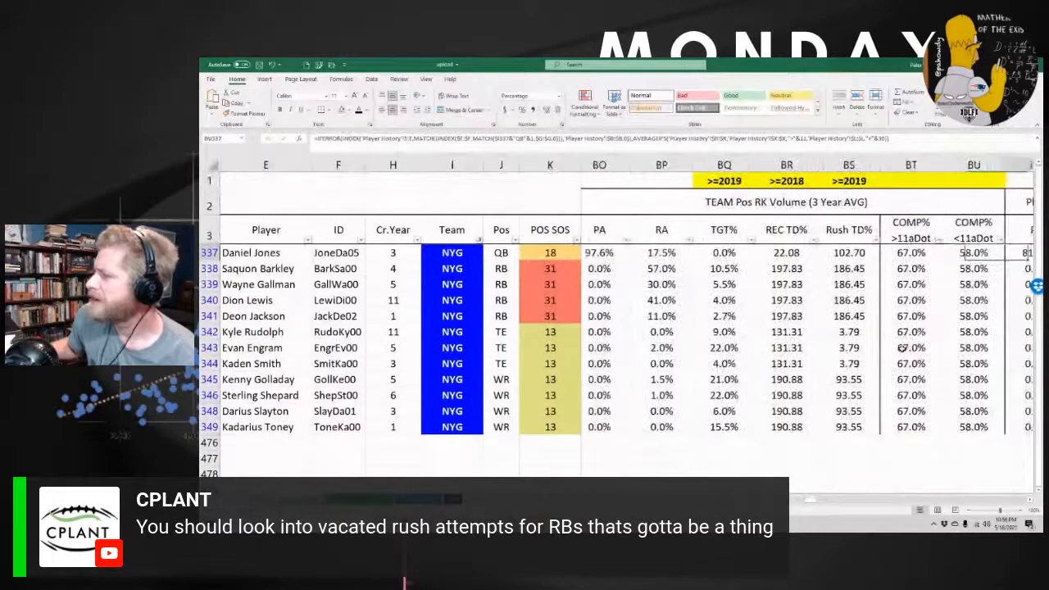
pyautogui.press('Right')
pyautogui.press('Left')
pyautogui.press('Left')
pyautogui.press('Left')
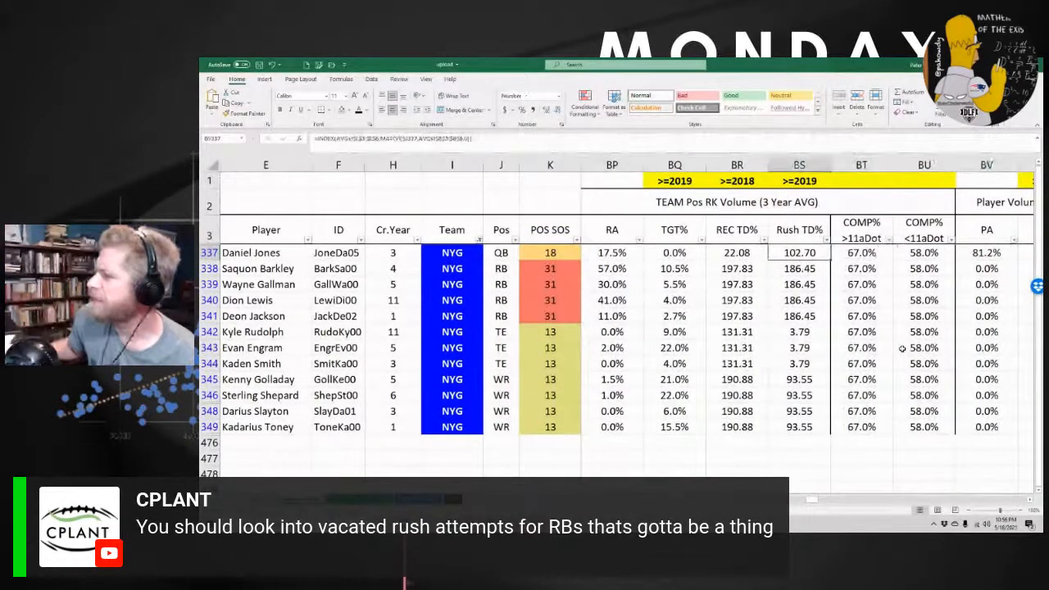
# Inspect the formula behind Daniel Jones' team position Rush TD% average without changing it
pyautogui.press('Right')
pyautogui.press('Right')
pyautogui.press('Right')
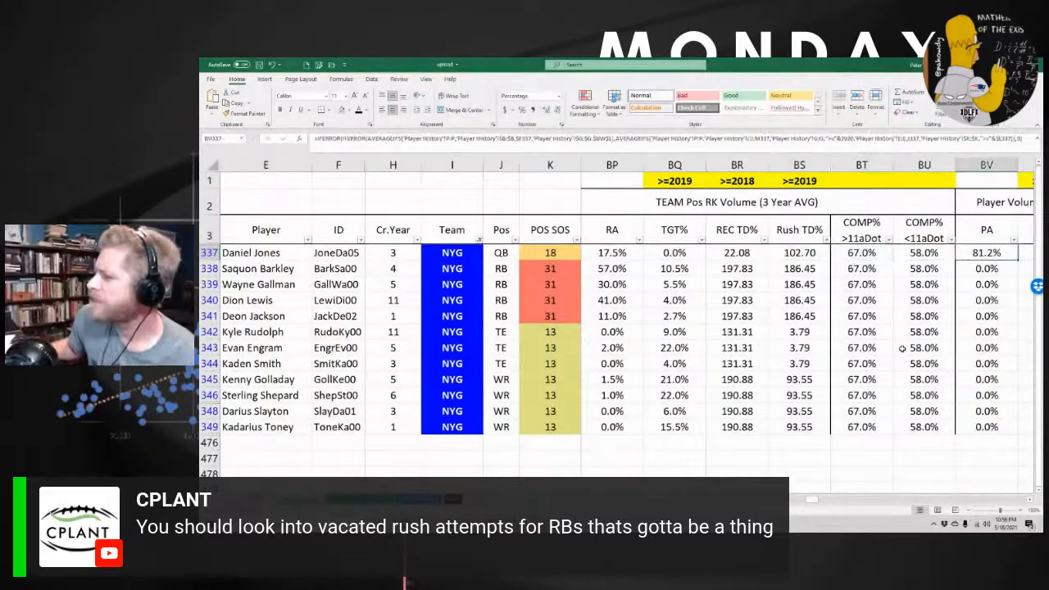
pyautogui.press('Left')
pyautogui.press('Left')
pyautogui.press('Left')
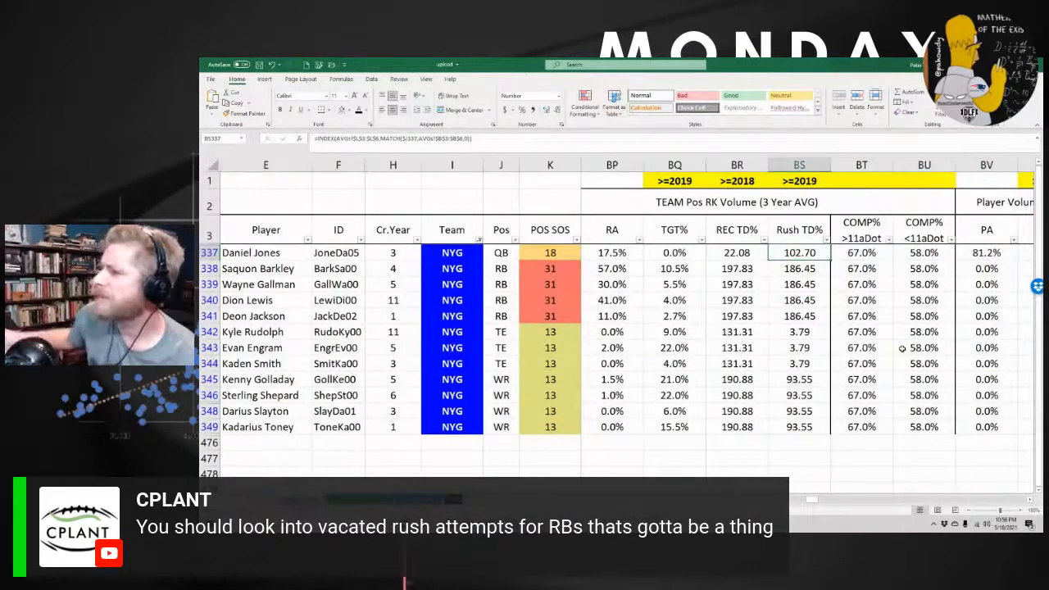
pyautogui.press('F2')
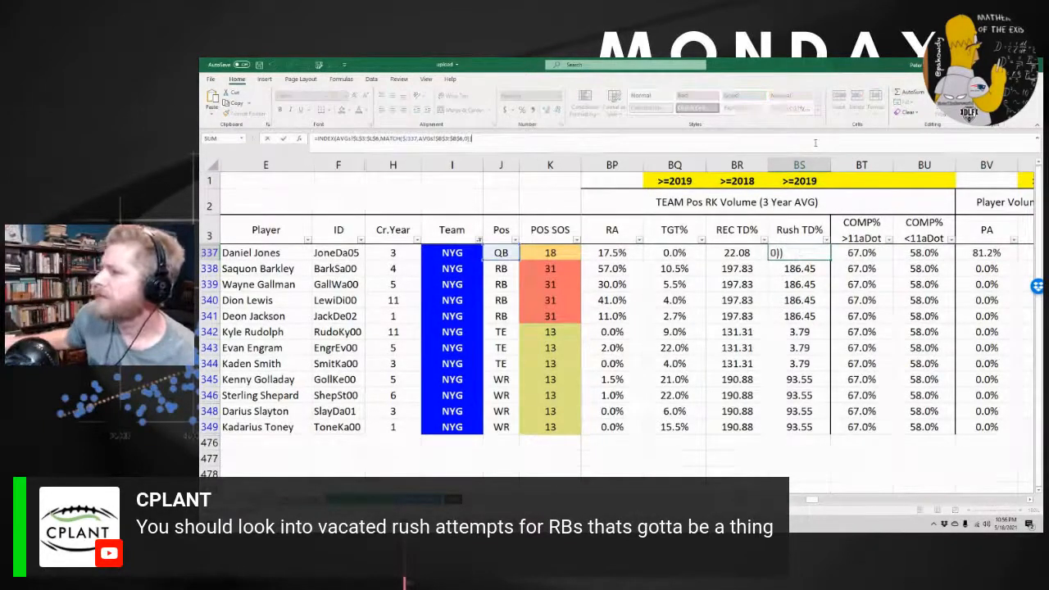
pyautogui.press('Escape')
# Check Daniel Jones' player volume and efficiency averages across to his regressed Rush TD%
pyautogui.press('Right')
pyautogui.press('Right')
pyautogui.press('Right')
pyautogui.press('Right')
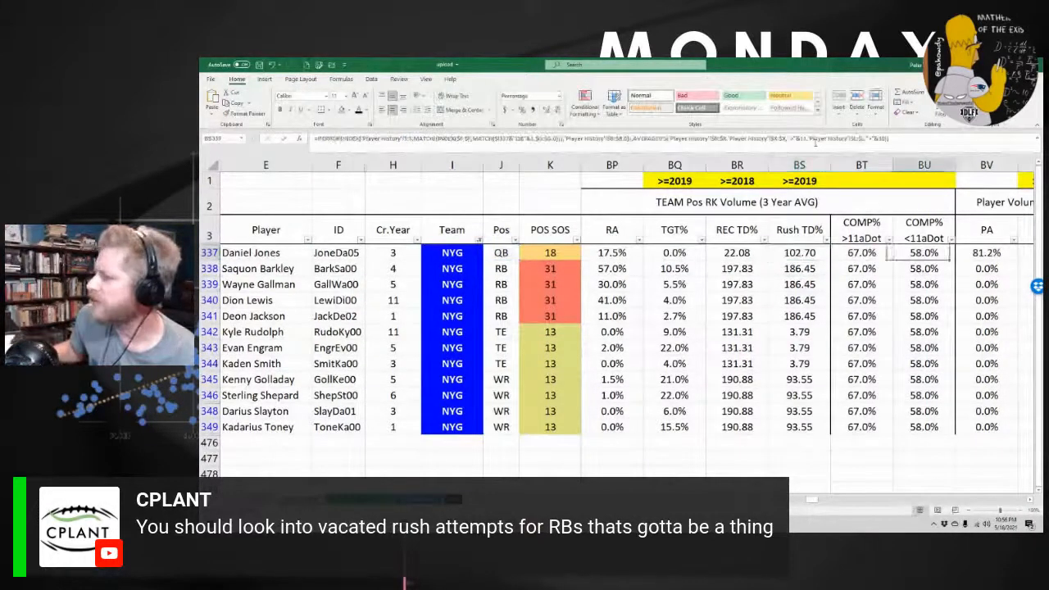
pyautogui.press('Right')
pyautogui.press('Right')
pyautogui.press('Right')
pyautogui.press('Right')
pyautogui.press('Right')
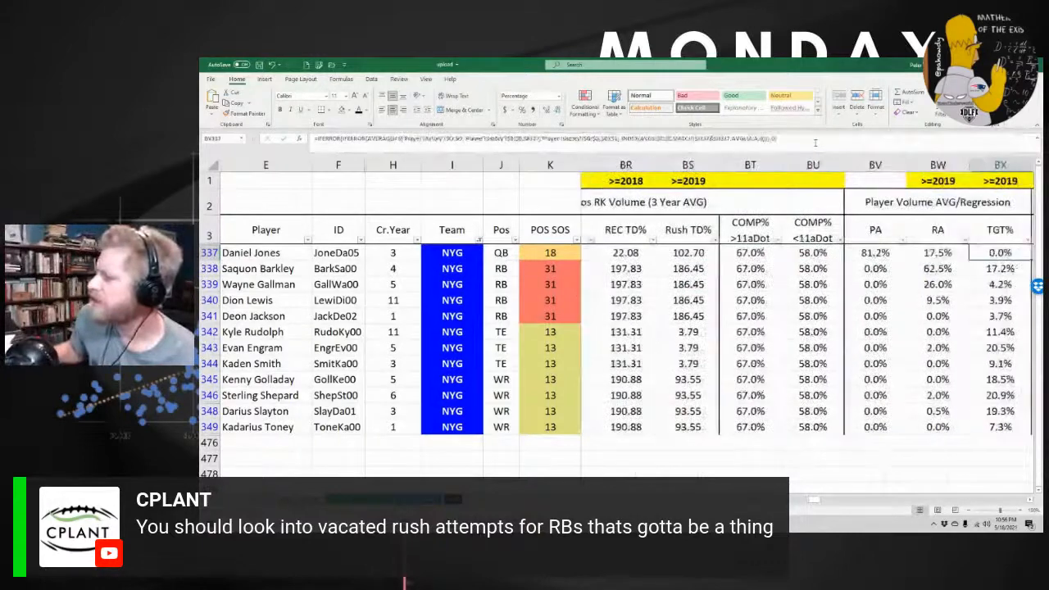
pyautogui.press('Right')
pyautogui.press('Right')
pyautogui.press('Right')
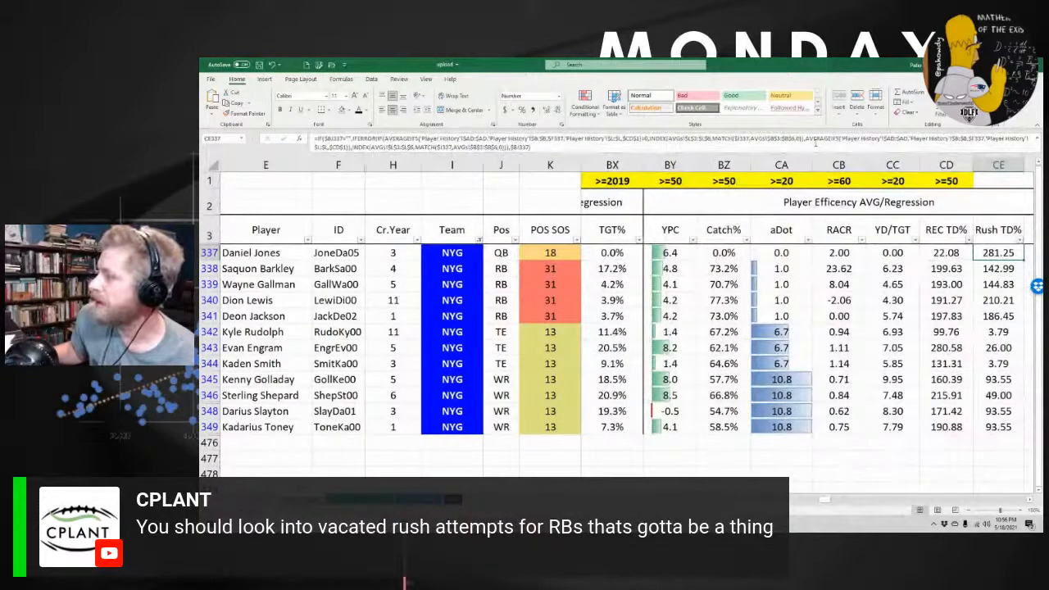
# Try a Rush TD% override of 210 for Daniel Jones and remove it again
pyautogui.press('Left')
pyautogui.press('Left')
pyautogui.press('Left')
pyautogui.press('Left')
pyautogui.press('Left')
pyautogui.press('Left')
pyautogui.press('Left')
pyautogui.press('Left')
pyautogui.press('Left')
pyautogui.press('Left')
pyautogui.press('Left')
pyautogui.press('Left')
pyautogui.press('Left')
pyautogui.press('Left')
pyautogui.press('Left')
pyautogui.press('Left')
pyautogui.press('Left')
pyautogui.press('Left')
pyautogui.press('Left')
pyautogui.press('Left')
pyautogui.press('Left')
pyautogui.press('Left')
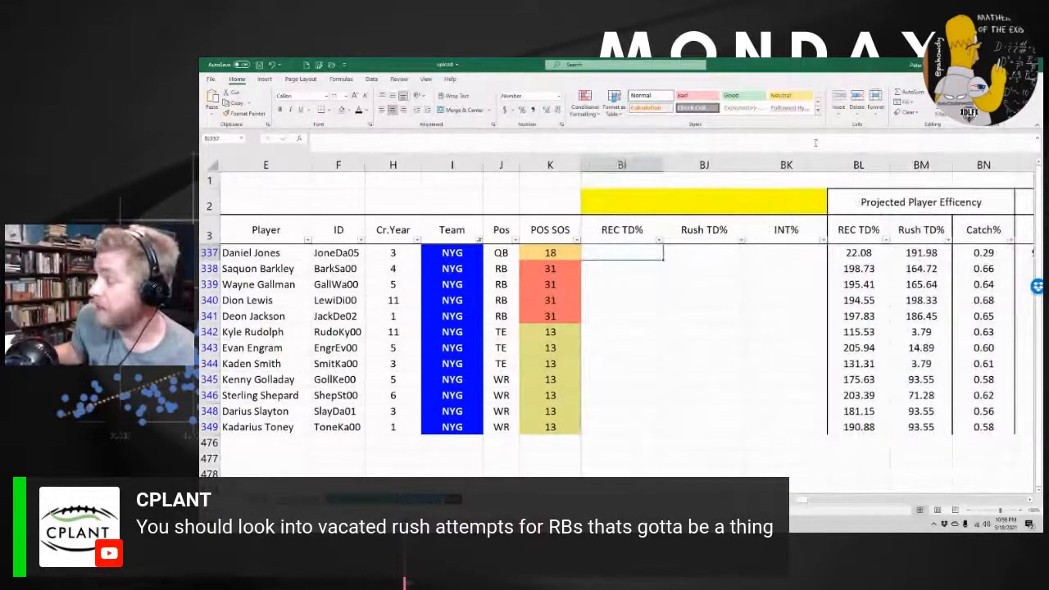
pyautogui.press('Right')
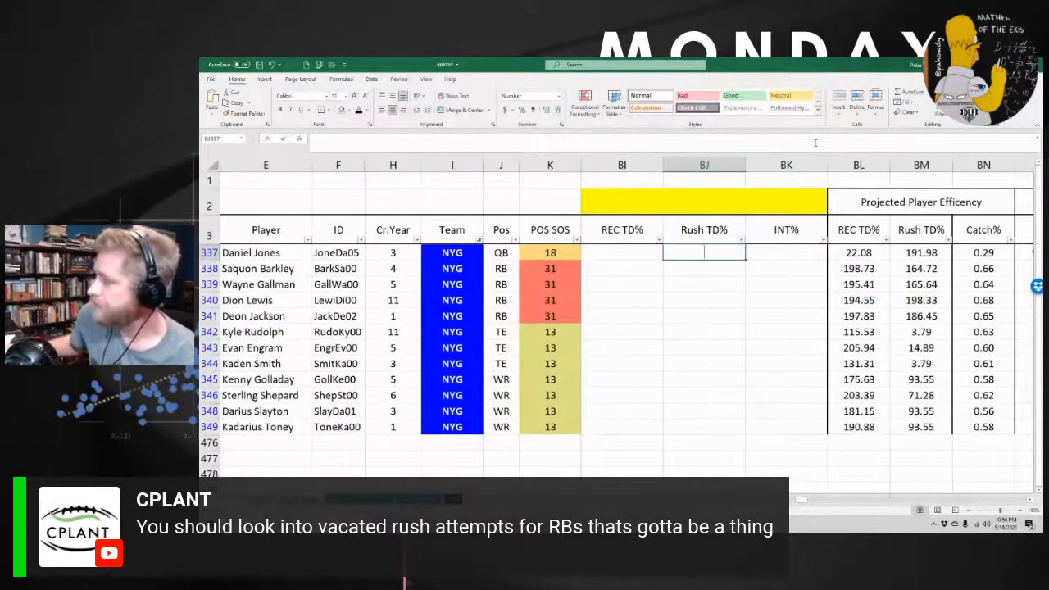
pyautogui.write('210')
pyautogui.press('Return')
pyautogui.press('Up')
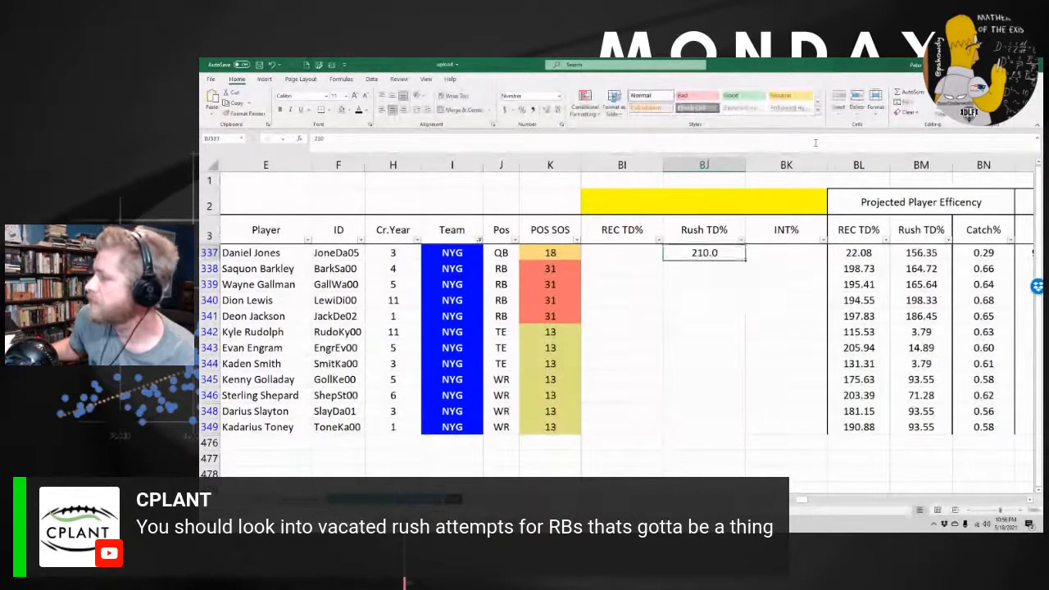
pyautogui.press('BackSpace')
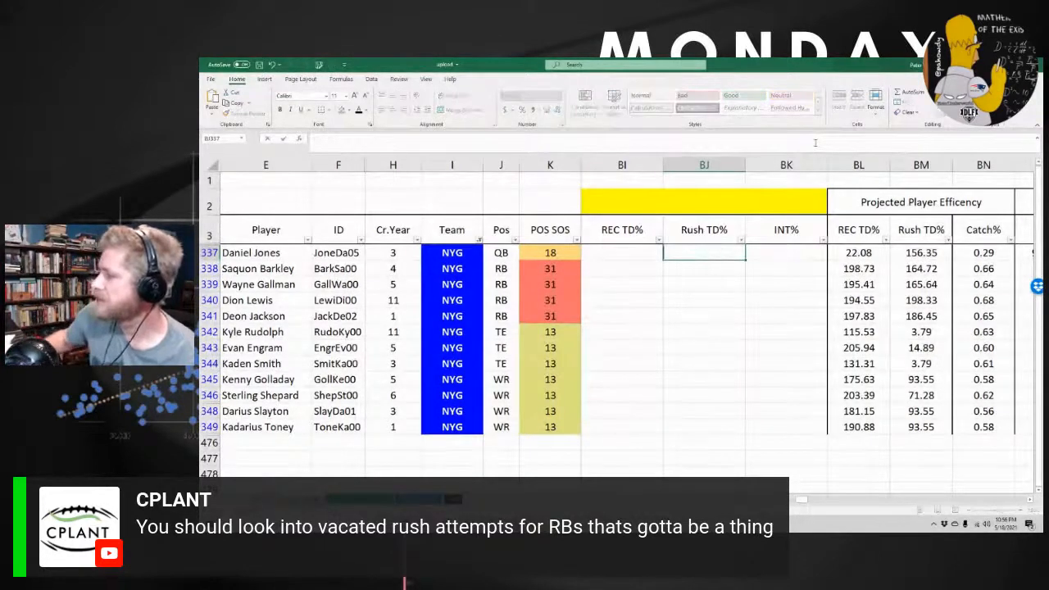
pyautogui.press('Return')
pyautogui.press('Up')
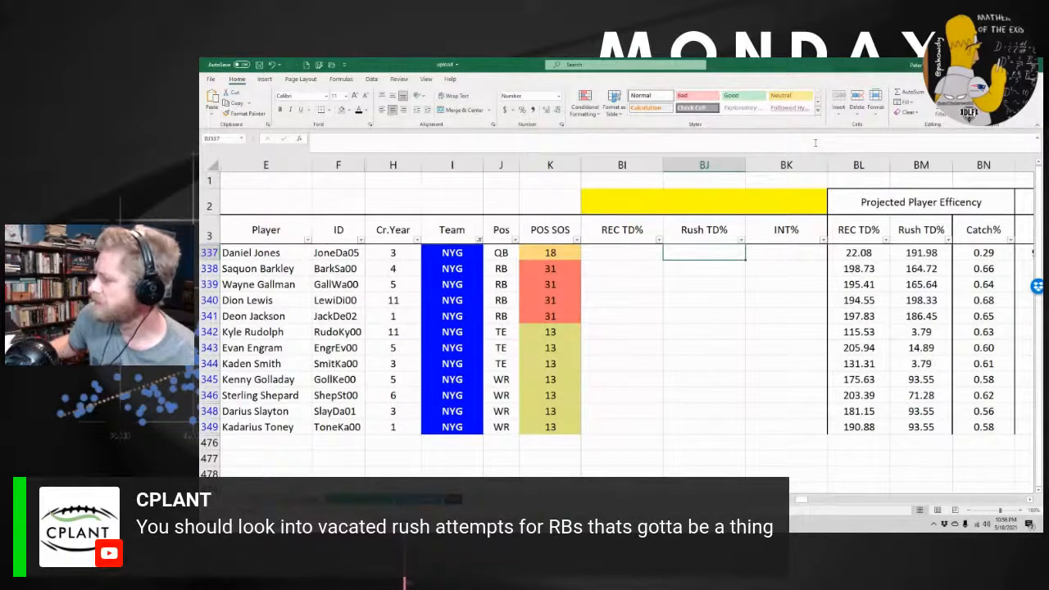
# Try a Rush TD% override of 300 for Daniel Jones and delete the entry again
pyautogui.write('300')
pyautogui.press('Return')
pyautogui.press('Up')
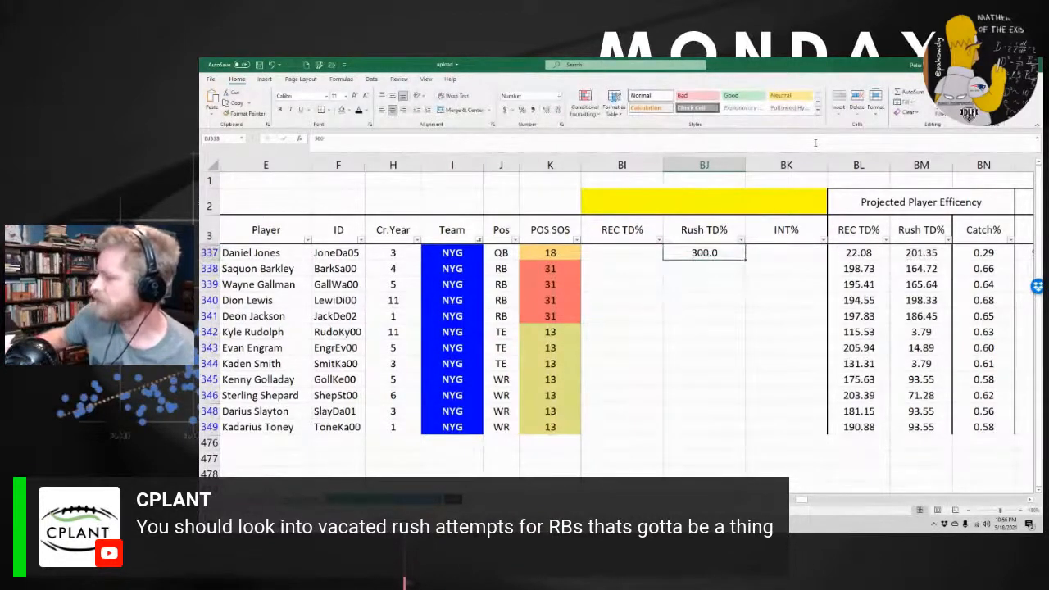
pyautogui.press('Delete')
pyautogui.press('Down')
pyautogui.press('Down')
pyautogui.press('Down')
pyautogui.press('Up')
pyautogui.press('Up')
pyautogui.press('Up')
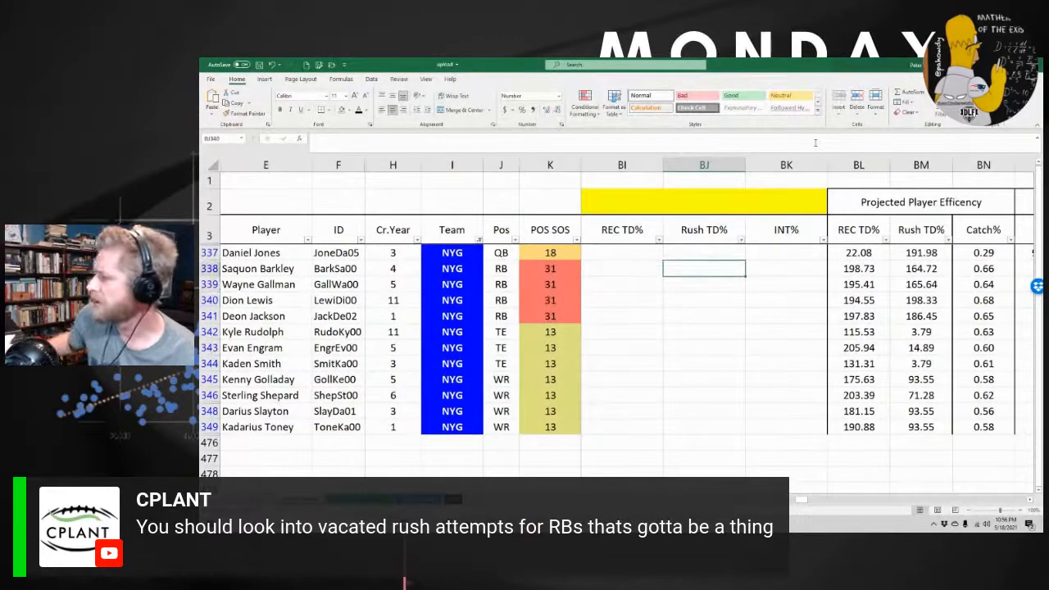
# Inspect the formula behind Daniel Jones' Rush TD% in the player efficiency averages
pyautogui.press('Right')
pyautogui.press('Right')
pyautogui.press('Right')
pyautogui.press('Right')
pyautogui.press('Right')
pyautogui.press('Right')
pyautogui.press('Right')
pyautogui.press('Right')
pyautogui.press('Right')
pyautogui.press('Right')
pyautogui.press('Right')
pyautogui.press('Right')
pyautogui.press('Right')
pyautogui.press('Right')
pyautogui.press('Right')
pyautogui.press('Right')
pyautogui.press('Right')
pyautogui.press('Right')
pyautogui.press('Right')
pyautogui.press('Right')
pyautogui.press('Right')
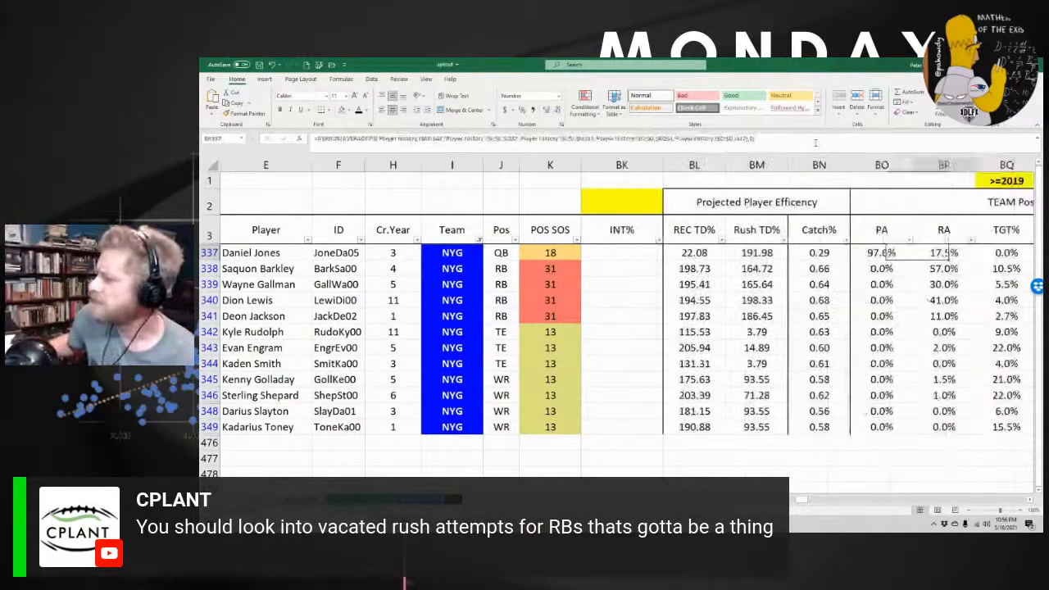
pyautogui.press('Left')
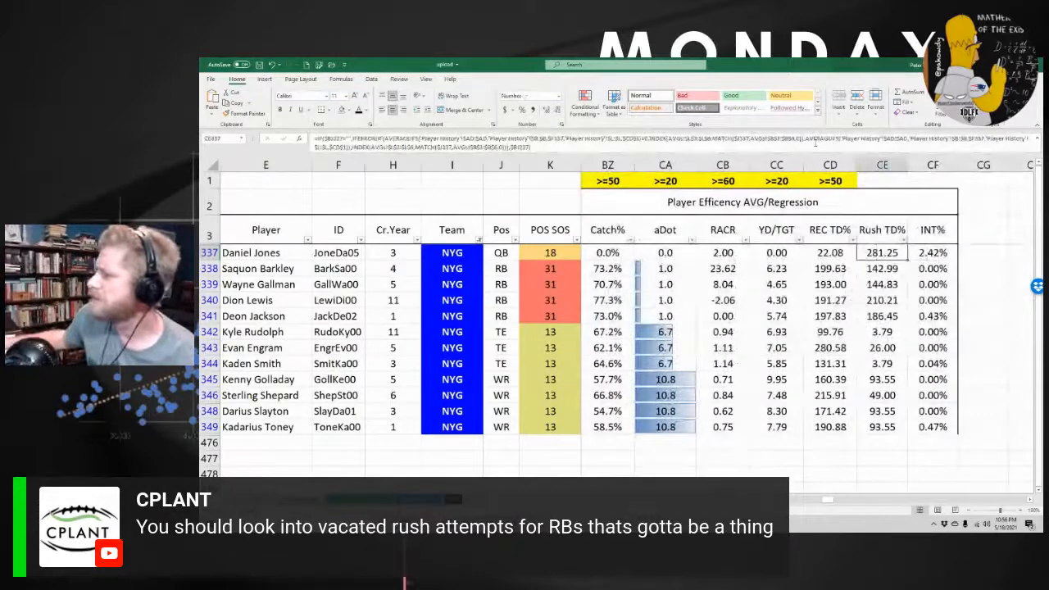
pyautogui.press('F2')
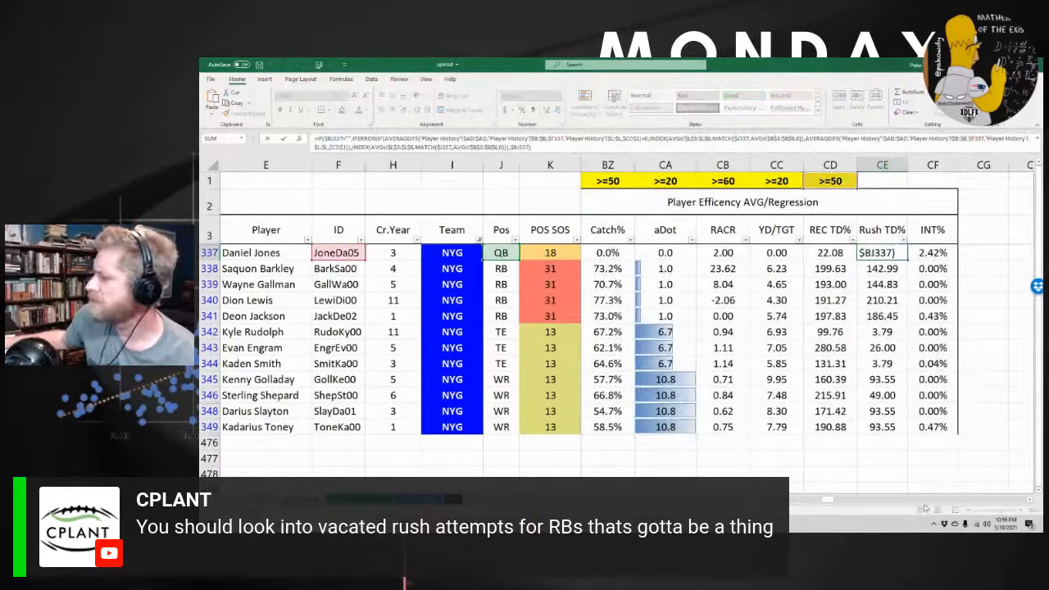
pyautogui.moveTo(832, 502)
pyautogui.mouseDown()
pyautogui.moveTo(813, 502)
pyautogui.moveTo(832, 502)
pyautogui.mouseUp()
pyautogui.hotkey('shift', 'Tab')
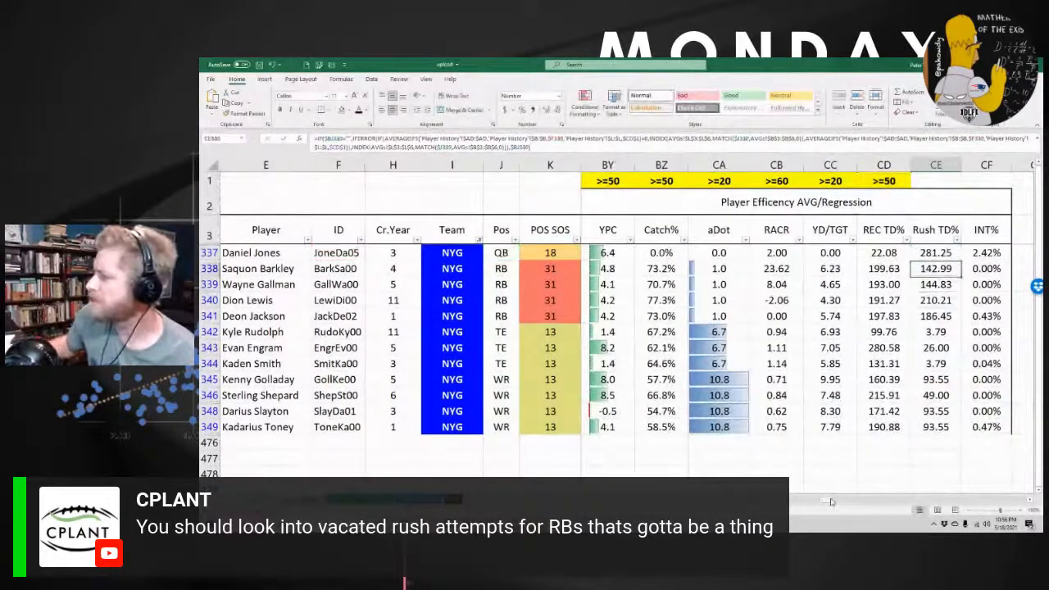
# Try a Rush TD% override of 300 for Daniel Jones
pyautogui.hotkey('shift', 'Tab')
pyautogui.hotkey('shift', 'Tab')
pyautogui.hotkey('shift', 'Tab')
pyautogui.hotkey('shift', 'Tab')
pyautogui.hotkey('shift', 'Tab')
pyautogui.hotkey('shift', 'Tab')
pyautogui.hotkey('shift', 'Tab')
pyautogui.hotkey('shift', 'Tab')
pyautogui.hotkey('shift', 'Tab')
pyautogui.hotkey('shift', 'Tab')
pyautogui.hotkey('shift', 'Tab')
pyautogui.hotkey('shift', 'Tab')
pyautogui.hotkey('shift', 'Tab')
pyautogui.hotkey('shift', 'Tab')
pyautogui.hotkey('shift', 'Tab')
pyautogui.hotkey('shift', 'Tab')
pyautogui.hotkey('shift', 'Tab')
pyautogui.hotkey('shift', 'Tab')
pyautogui.hotkey('shift', 'Tab')
pyautogui.hotkey('shift', 'Tab')
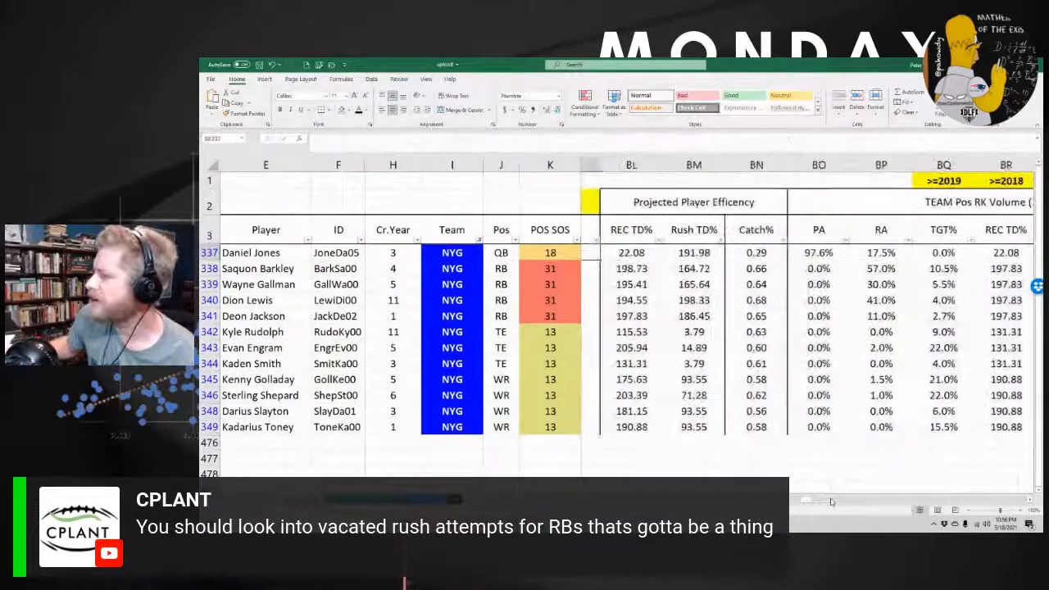
pyautogui.press('Tab')
pyautogui.press('Tab')
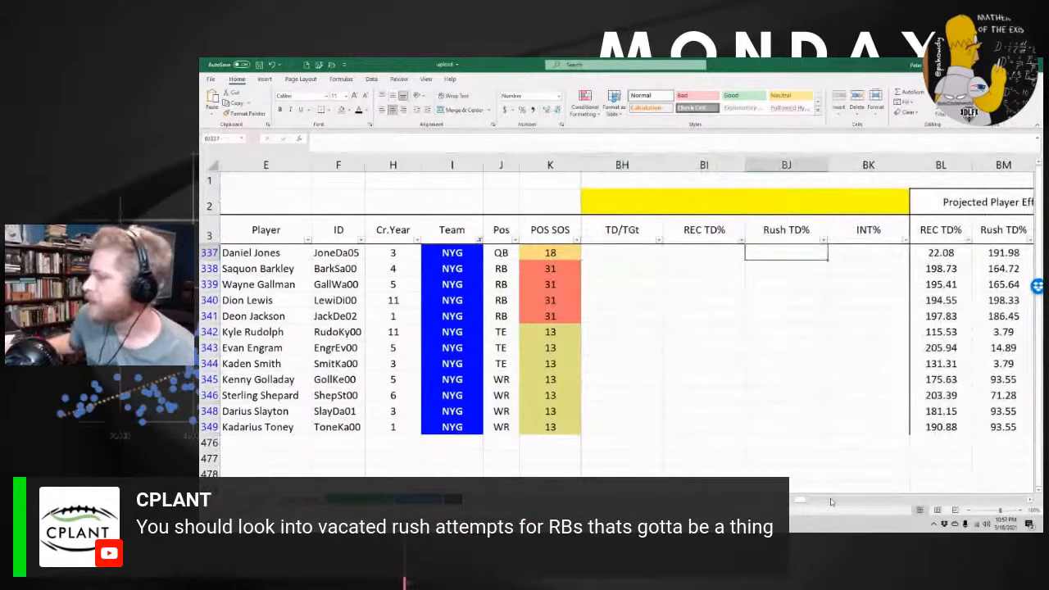
pyautogui.write('300')
pyautogui.press('Return')
pyautogui.press('Up')
# Check Daniel Jones' projected rushing yards and touchdowns in the per-game and yearly stats
pyautogui.hotkey('shift', 'Tab')
pyautogui.hotkey('shift', 'Tab')
pyautogui.hotkey('shift', 'Tab')
pyautogui.hotkey('shift', 'Tab')
pyautogui.hotkey('shift', 'Tab')
pyautogui.hotkey('shift', 'Tab')
pyautogui.hotkey('shift', 'Tab')
pyautogui.hotkey('shift', 'Tab')
pyautogui.hotkey('shift', 'Tab')
pyautogui.hotkey('shift', 'Tab')
pyautogui.hotkey('shift', 'Tab')
pyautogui.hotkey('shift', 'Tab')
pyautogui.hotkey('shift', 'Tab')
pyautogui.hotkey('shift', 'Tab')
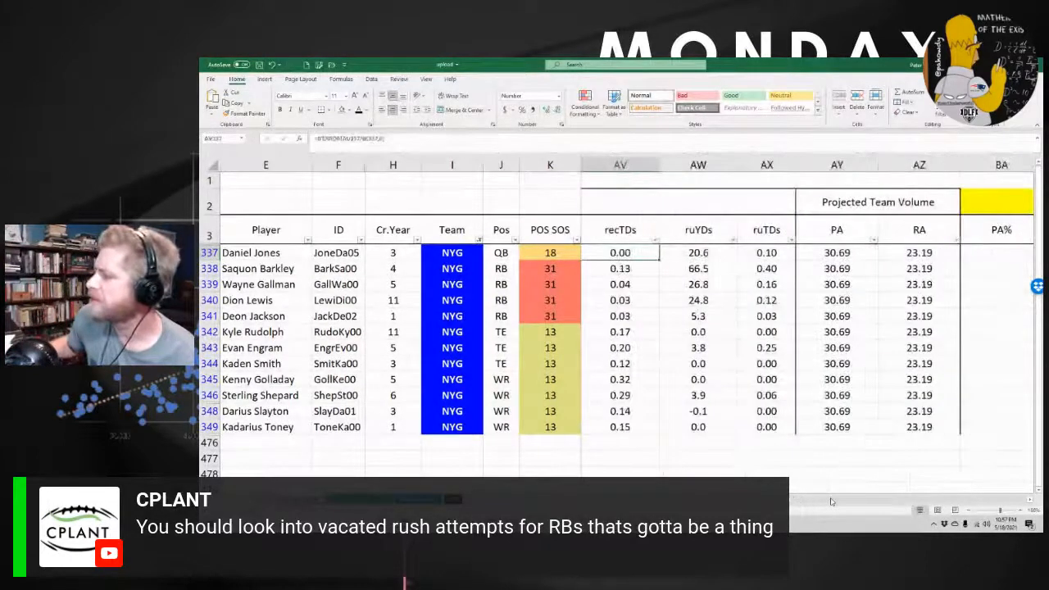
pyautogui.hotkey('shift', 'Tab')
pyautogui.hotkey('shift', 'Tab')
pyautogui.hotkey('shift', 'Tab')
pyautogui.hotkey('shift', 'Tab')
pyautogui.hotkey('shift', 'Tab')
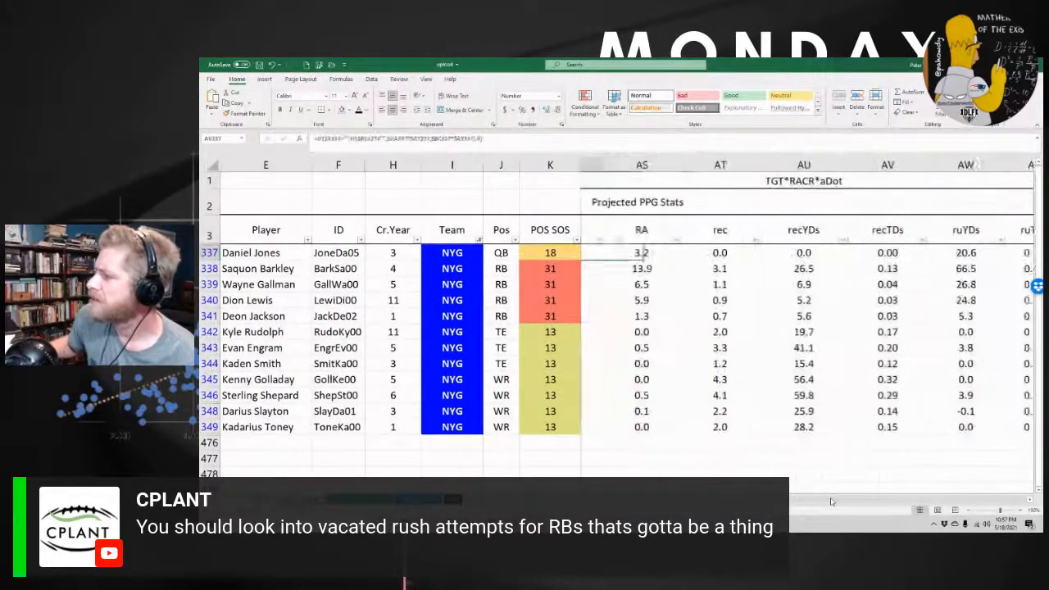
pyautogui.hotkey('shift', 'Tab')
pyautogui.hotkey('shift', 'Tab')
pyautogui.hotkey('shift', 'Tab')
pyautogui.hotkey('shift', 'Tab')
pyautogui.hotkey('shift', 'Tab')
pyautogui.hotkey('shift', 'Tab')
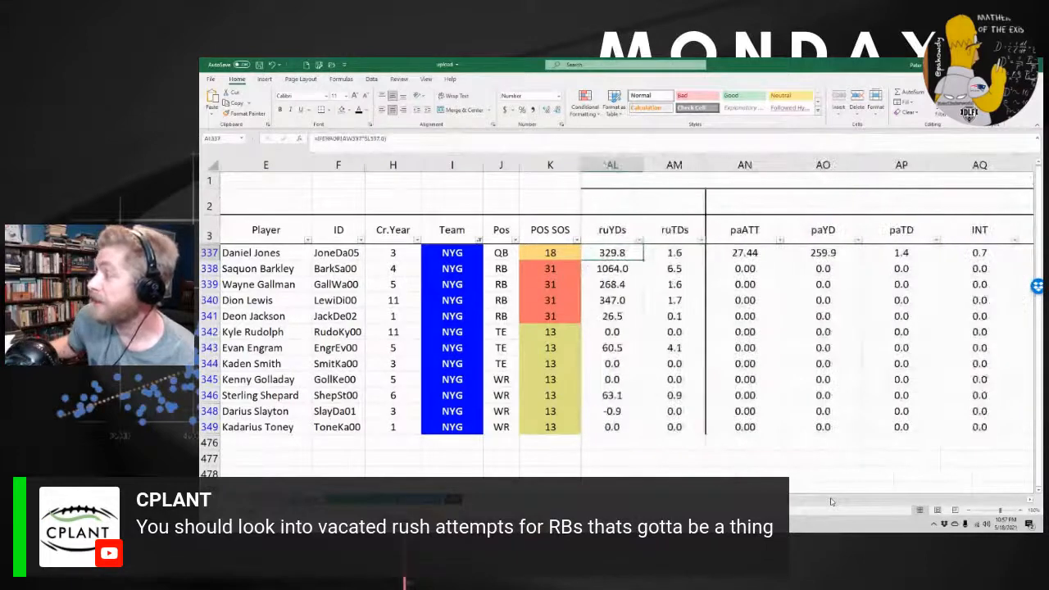
pyautogui.hotkey('shift', 'Tab')
# Set Daniel Jones' Rush TD% override to 350
pyautogui.press('Tab')
pyautogui.press('Tab')
pyautogui.press('Tab')
pyautogui.press('Tab')
pyautogui.press('Tab')
pyautogui.press('Tab')
pyautogui.press('Tab')
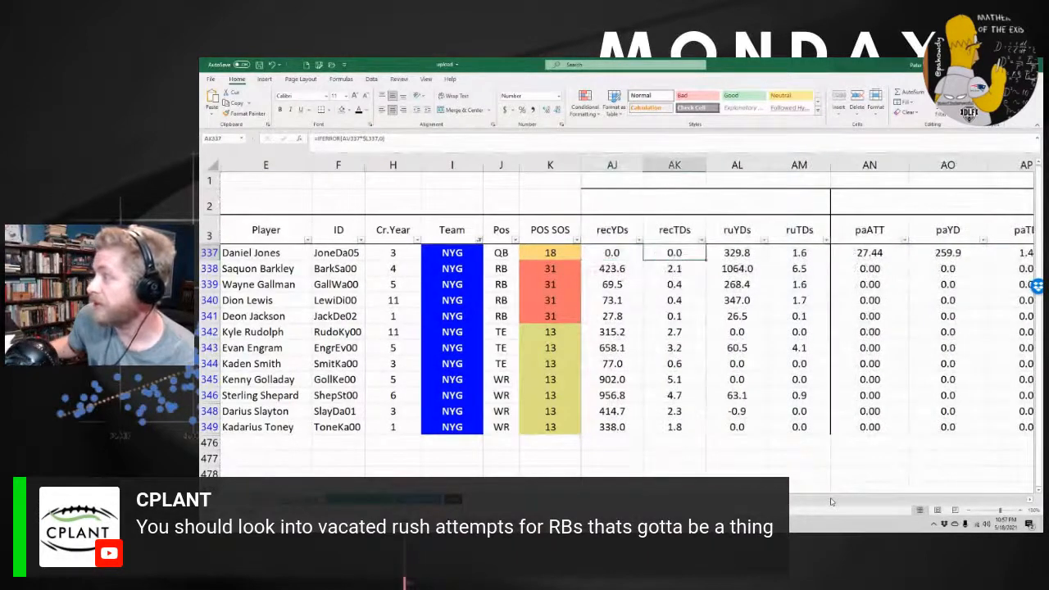
pyautogui.press('Tab')
pyautogui.press('Tab')
pyautogui.press('Tab')
pyautogui.press('Tab')
pyautogui.press('Tab')
pyautogui.press('Tab')
pyautogui.press('Tab')
pyautogui.press('Tab')
pyautogui.press('Tab')
pyautogui.press('Tab')
pyautogui.press('Tab')
pyautogui.press('Tab')
pyautogui.press('Tab')
pyautogui.press('Tab')
pyautogui.press('Tab')
pyautogui.press('Tab')
pyautogui.press('Tab')
pyautogui.press('Tab')
pyautogui.press('Tab')
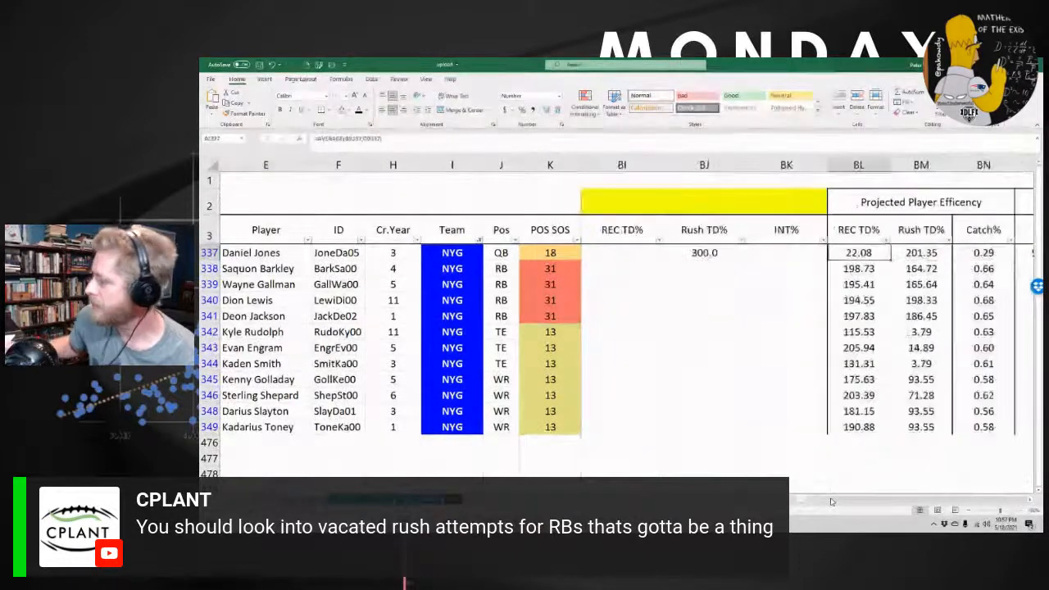
pyautogui.write('35')
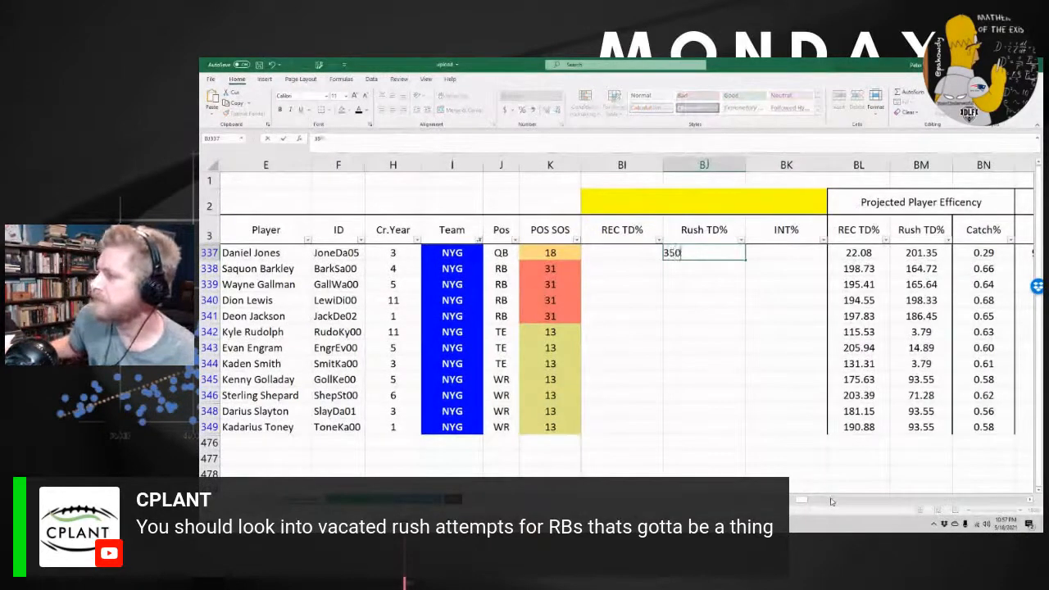
pyautogui.write('0')
pyautogui.press('Return')
pyautogui.press('Up')
# Review Daniel Jones' projected per-game rushing stats under the new override
pyautogui.hotkey('shift', 'Tab')
pyautogui.hotkey('shift', 'Tab')
pyautogui.hotkey('shift', 'Tab')
pyautogui.hotkey('shift', 'Tab')
pyautogui.hotkey('shift', 'Tab')
pyautogui.hotkey('shift', 'Tab')
pyautogui.hotkey('shift', 'Tab')
pyautogui.hotkey('shift', 'Tab')
pyautogui.hotkey('shift', 'Tab')
pyautogui.hotkey('shift', 'Tab')
pyautogui.hotkey('shift', 'Tab')
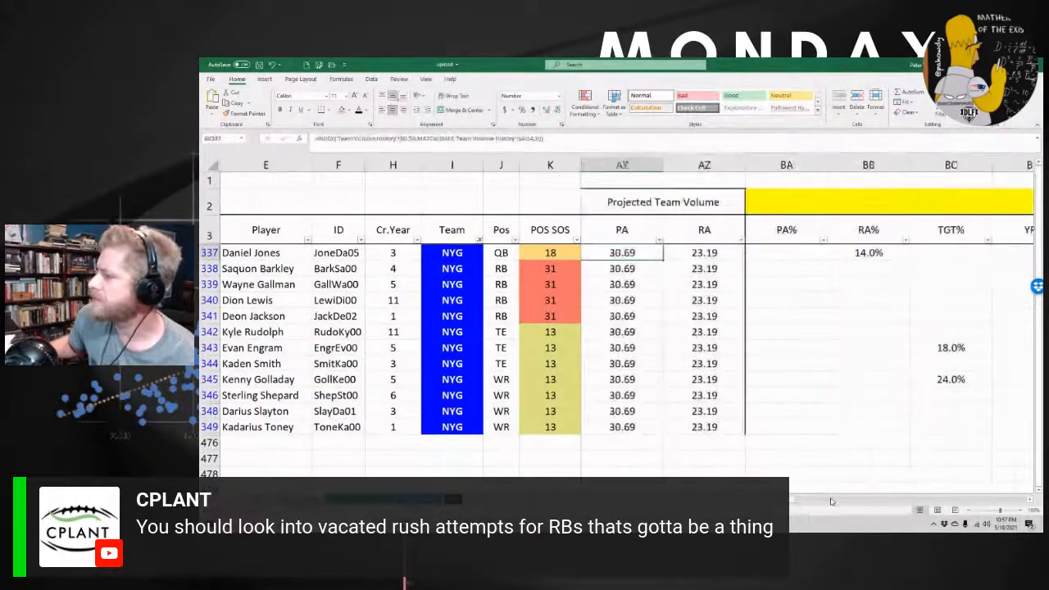
pyautogui.hotkey('shift', 'Tab')
pyautogui.hotkey('shift', 'Tab')
pyautogui.hotkey('shift', 'Tab')
pyautogui.hotkey('shift', 'Tab')
pyautogui.hotkey('shift', 'Tab')
pyautogui.hotkey('shift', 'Tab')
pyautogui.press('Tab')
pyautogui.press('Tab')
pyautogui.press('Tab')
pyautogui.press('Tab')
pyautogui.press('Tab')
pyautogui.press('Tab')
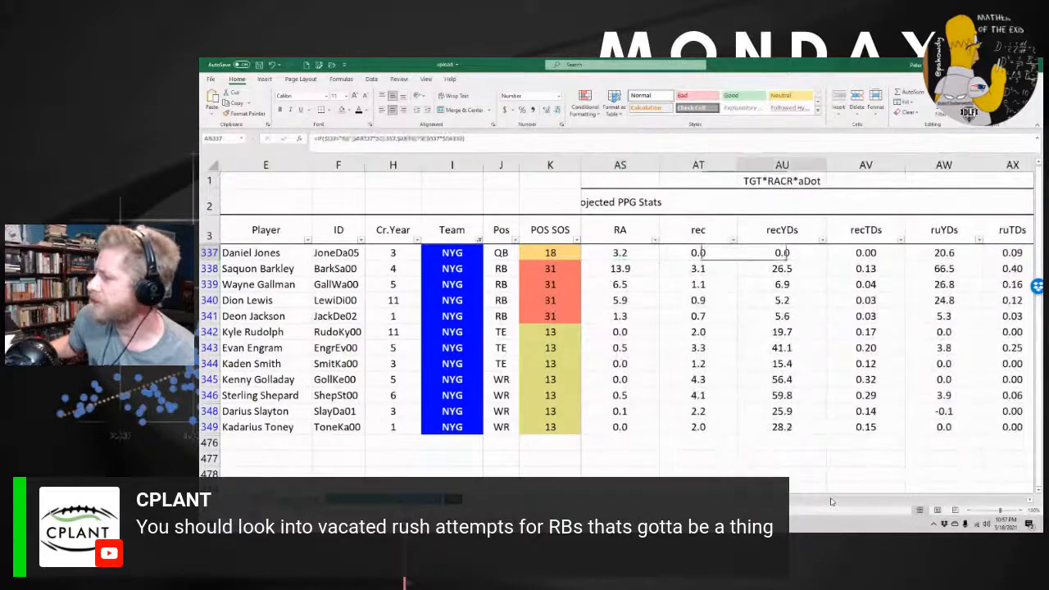
pyautogui.press('Right')
pyautogui.press('Right')
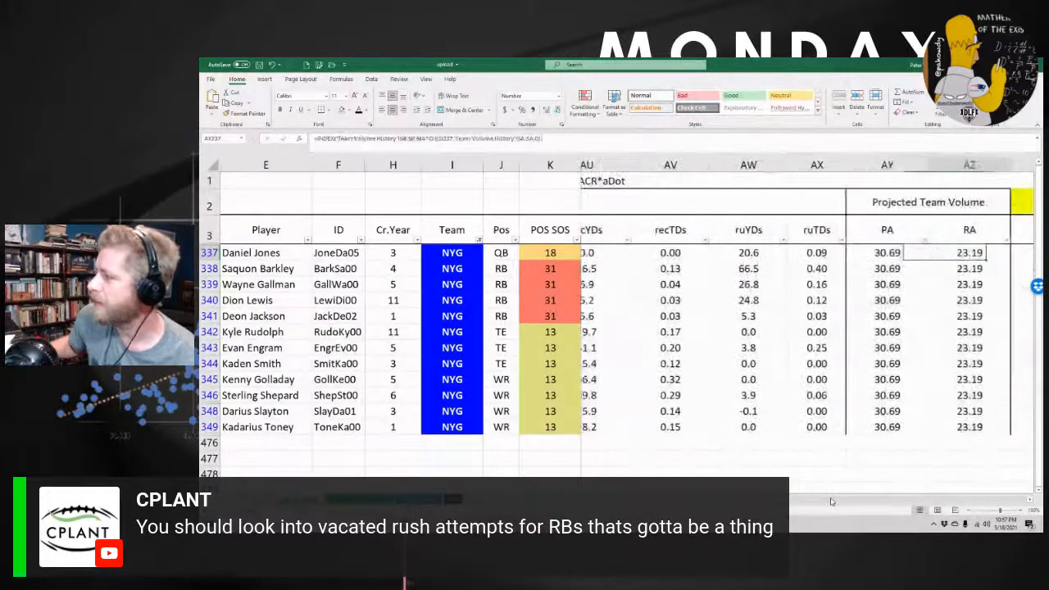
# Review Daniel Jones' projected yearly stats from rushing and receiving back to passing touchdowns
pyautogui.press('Left')
pyautogui.press('Left')
pyautogui.press('Left')
pyautogui.press('Left')
pyautogui.press('Left')
pyautogui.press('Left')
pyautogui.press('Left')
pyautogui.press('Left')
pyautogui.press('Left')
pyautogui.press('Left')
pyautogui.press('Left')
pyautogui.press('Left')
pyautogui.press('Left')
pyautogui.press('Left')
pyautogui.press('Left')
pyautogui.press('Left')
pyautogui.press('Left')
pyautogui.press('Left')
pyautogui.press('Left')
pyautogui.press('Left')
pyautogui.press('Left')
pyautogui.press('Left')
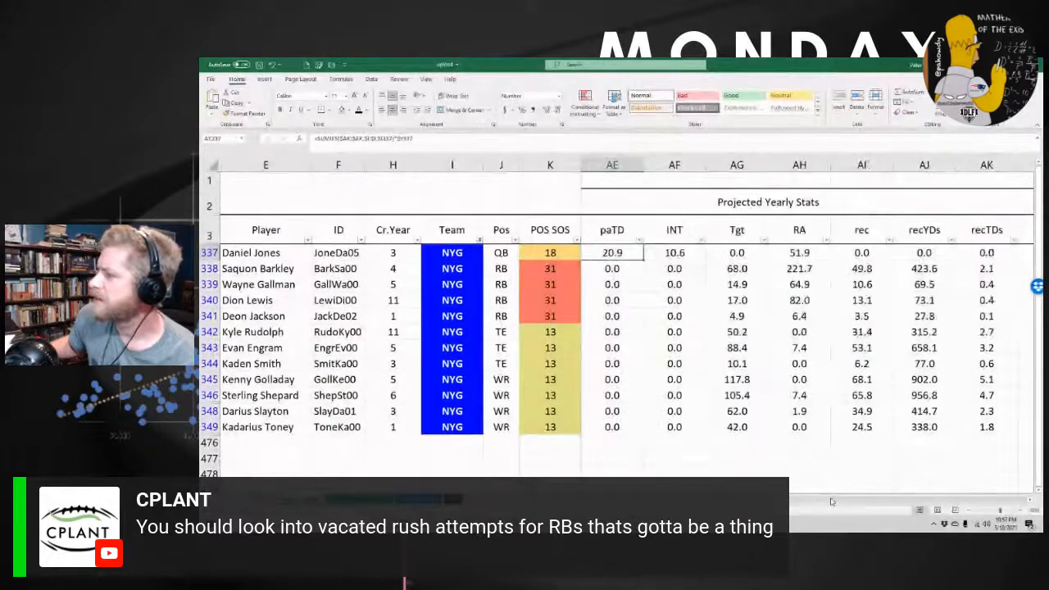
# Check Daniel Jones' volume shares, fantasy points and points per game through to his Pos Rank and Pos PPG Rank
pyautogui.press('Left')
pyautogui.press('Left')
pyautogui.press('Left')
pyautogui.press('Left')
pyautogui.press('Left')
pyautogui.press('Left')
pyautogui.press('Left')
pyautogui.press('Left')
pyautogui.press('Left')
pyautogui.press('Left')
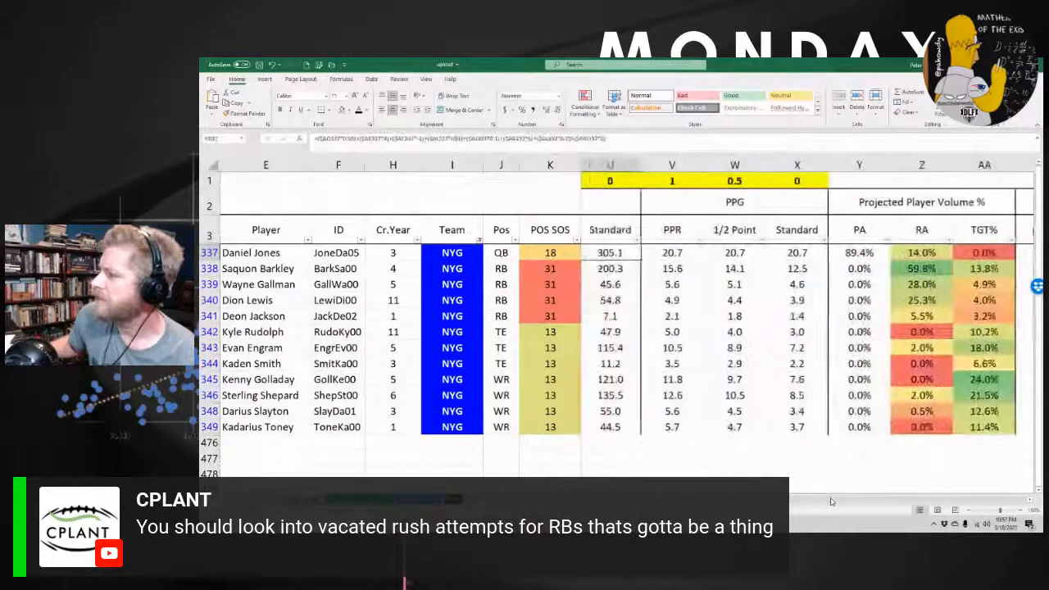
pyautogui.press('Left')
pyautogui.press('Left')
pyautogui.press('Left')
pyautogui.press('Left')
pyautogui.press('Left')
pyautogui.press('Left')
pyautogui.press('Left')
pyautogui.press('Left')
pyautogui.press('Left')
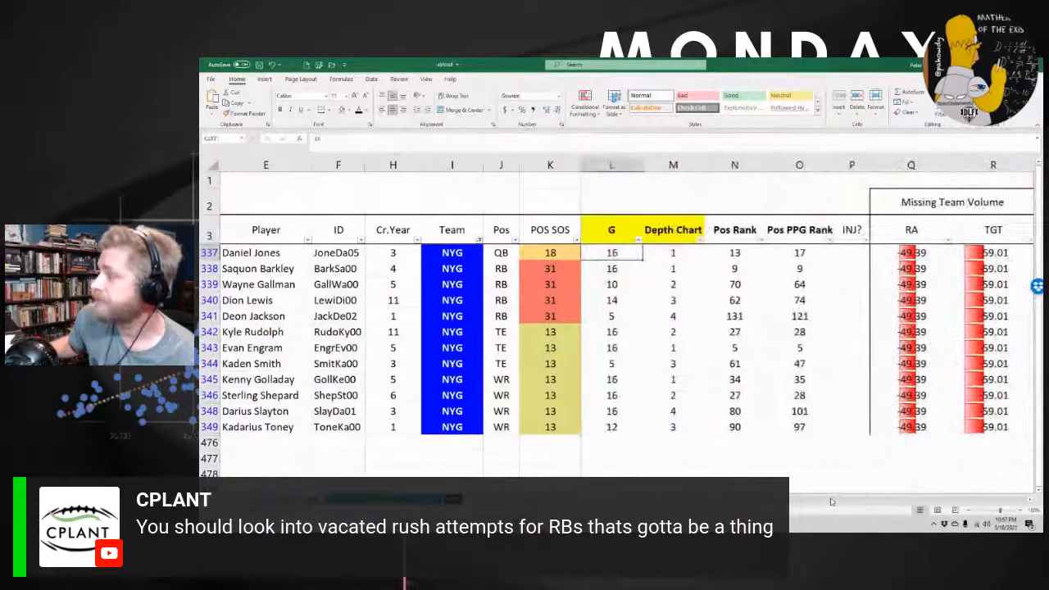
pyautogui.press('Right')
pyautogui.press('Right')
pyautogui.press('Right')
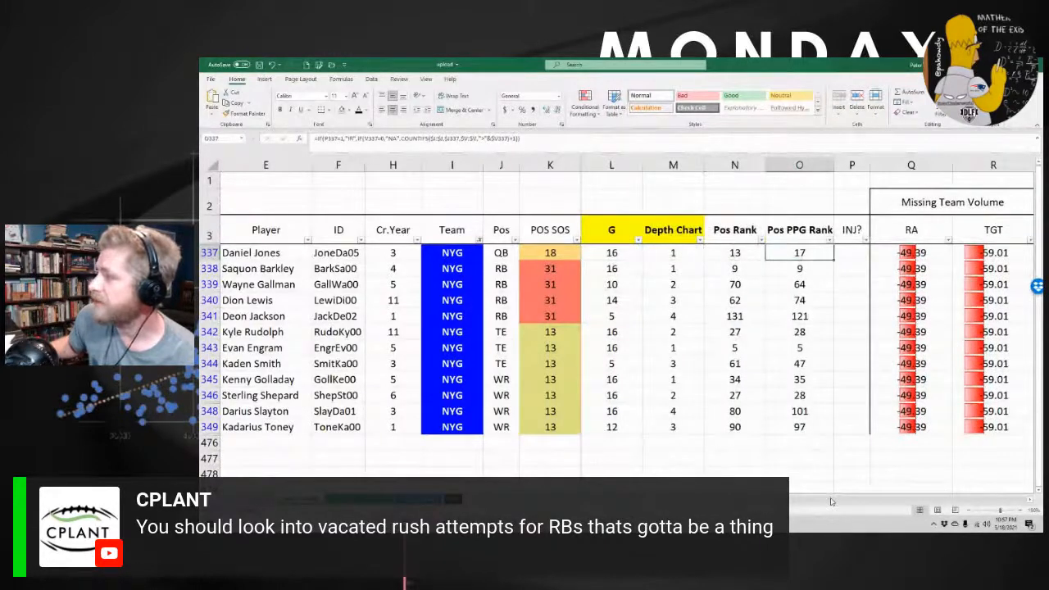
# Review Daniel Jones' row from his positional ranks through projected yearly stats to per-game passing yards, touchdowns and interceptions
pyautogui.press('Right')
pyautogui.press('Right')
pyautogui.press('Right')
pyautogui.press('Right')
pyautogui.press('Right')
pyautogui.press('Right')
pyautogui.press('Right')
pyautogui.press('Right')
pyautogui.press('Right')
pyautogui.press('Right')
pyautogui.press('Right')
pyautogui.press('Right')
pyautogui.press('Right')
pyautogui.press('Right')
pyautogui.press('Right')
pyautogui.press('Right')
pyautogui.press('Right')
pyautogui.press('Right')
pyautogui.press('Right')
pyautogui.press('Right')
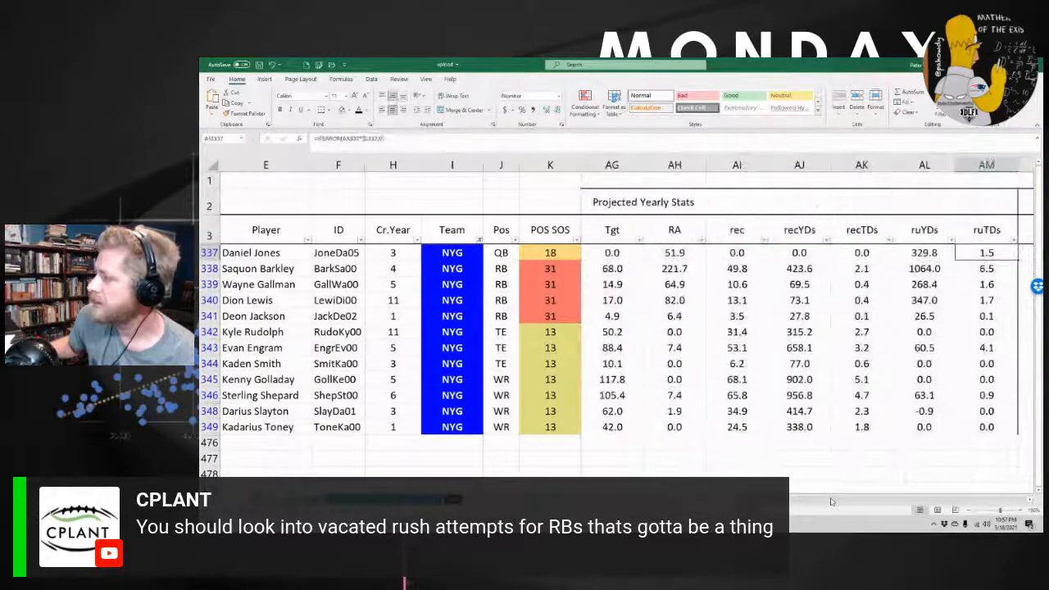
pyautogui.press('Right')
pyautogui.press('Right')
pyautogui.press('Right')
pyautogui.press('Right')
pyautogui.press('Right')
pyautogui.press('Right')
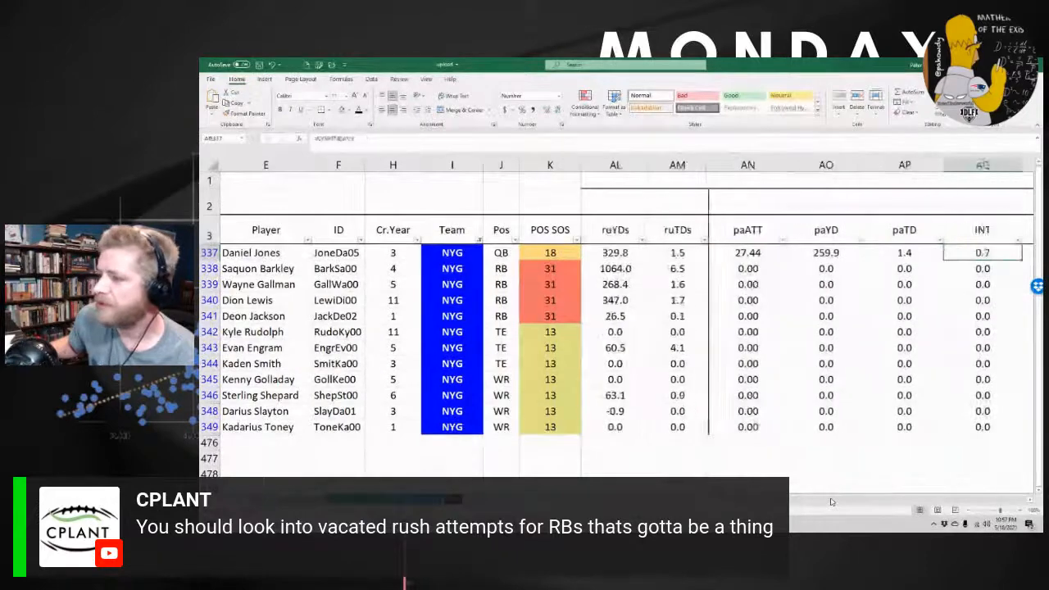
# Check the NYG players' projected per-game rush attempts down to Evan Engram, and trace his row back to yearly rush attempts
pyautogui.press('Down')
pyautogui.press('Down')
pyautogui.press('Down')
pyautogui.press('Down')
pyautogui.press('Down')
pyautogui.press('Down')
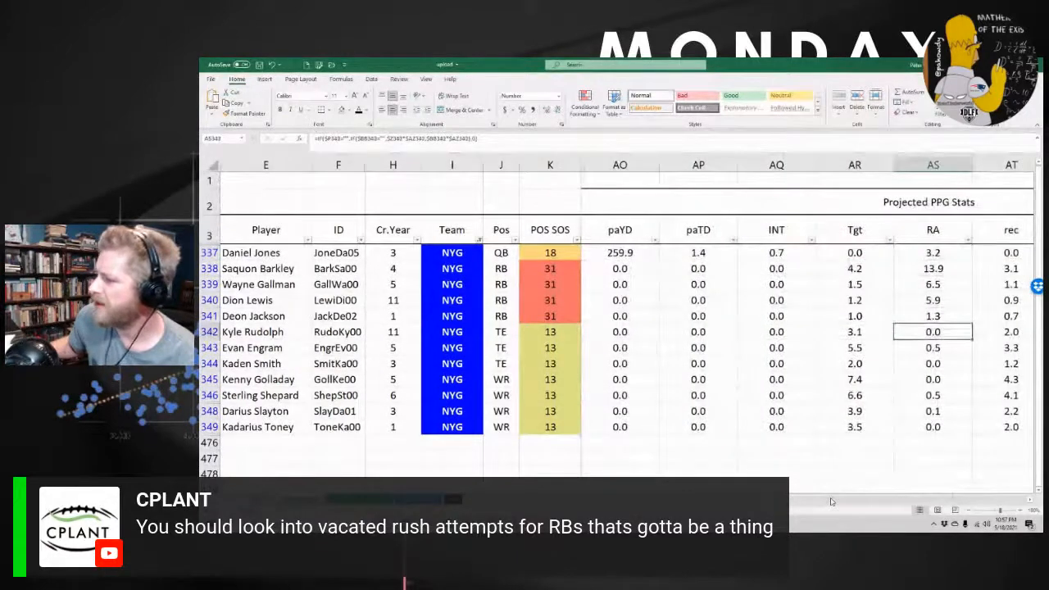
pyautogui.press('Left')
pyautogui.press('Left')
pyautogui.press('Left')
pyautogui.press('Left')
pyautogui.press('Left')
pyautogui.press('Left')
pyautogui.press('Left')
pyautogui.press('Left')
pyautogui.press('Left')
pyautogui.press('Left')
pyautogui.press('Left')
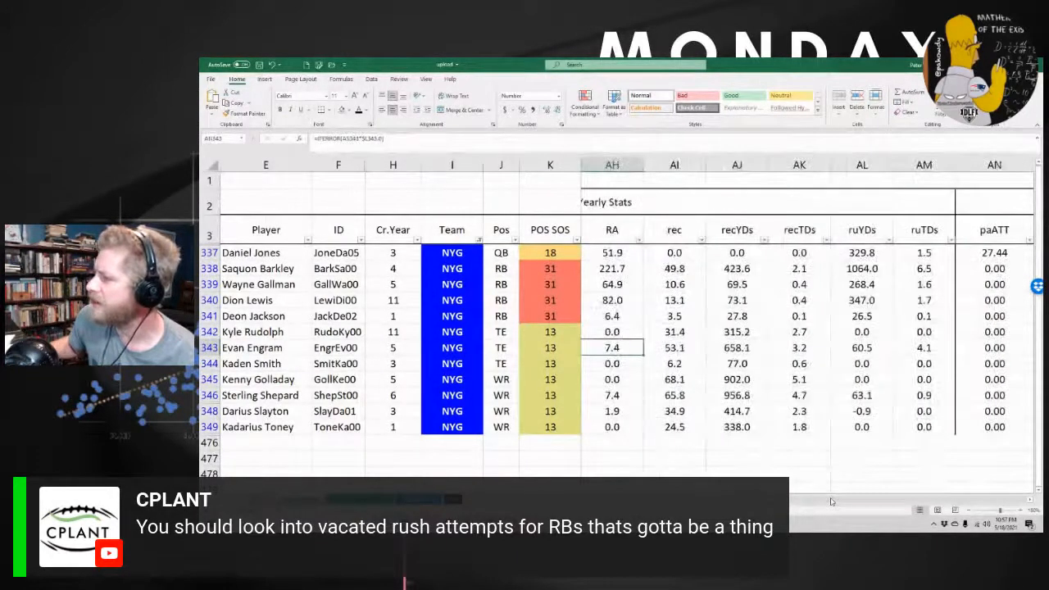
# Review Evan Engram's projected yearly receiving stats, volume shares and Standard fantasy points
pyautogui.press('Right')
pyautogui.press('Right')
pyautogui.press('Right')
pyautogui.press('Left')
pyautogui.press('Left')
pyautogui.press('Left')
pyautogui.press('Left')
pyautogui.press('Left')
pyautogui.press('Left')
pyautogui.press('Left')
pyautogui.press('Left')
pyautogui.press('Left')
pyautogui.press('Left')
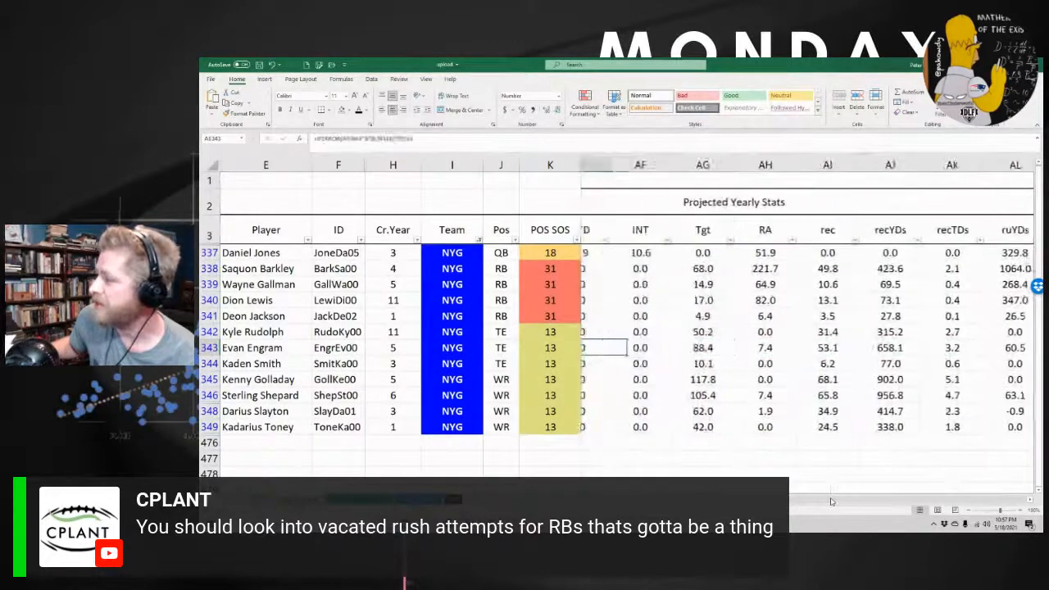
pyautogui.press('Left')
pyautogui.press('Left')
pyautogui.press('Left')
pyautogui.press('Left')
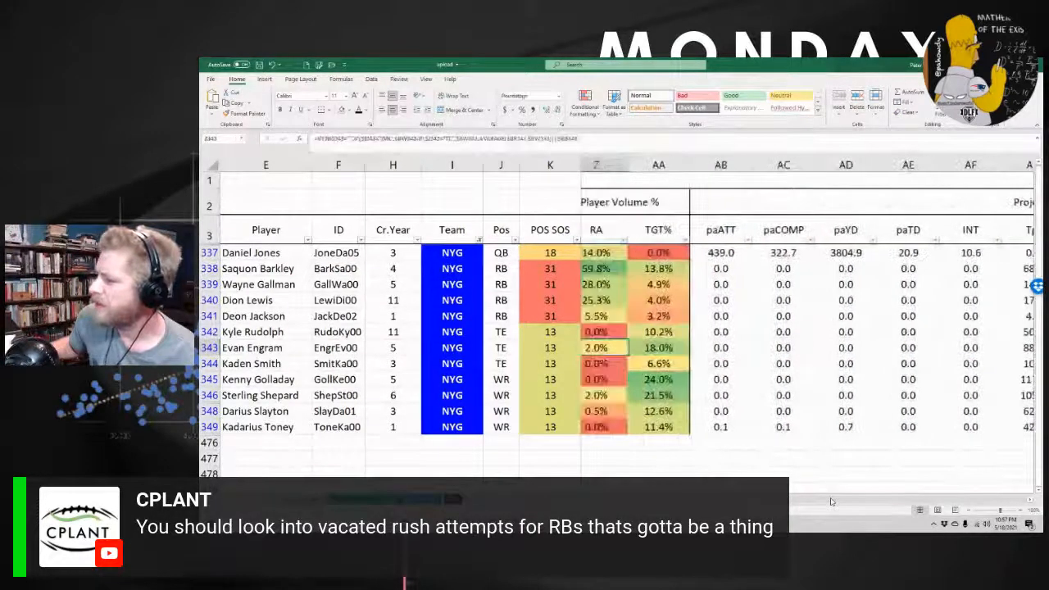
pyautogui.press('Left')
pyautogui.press('Left')
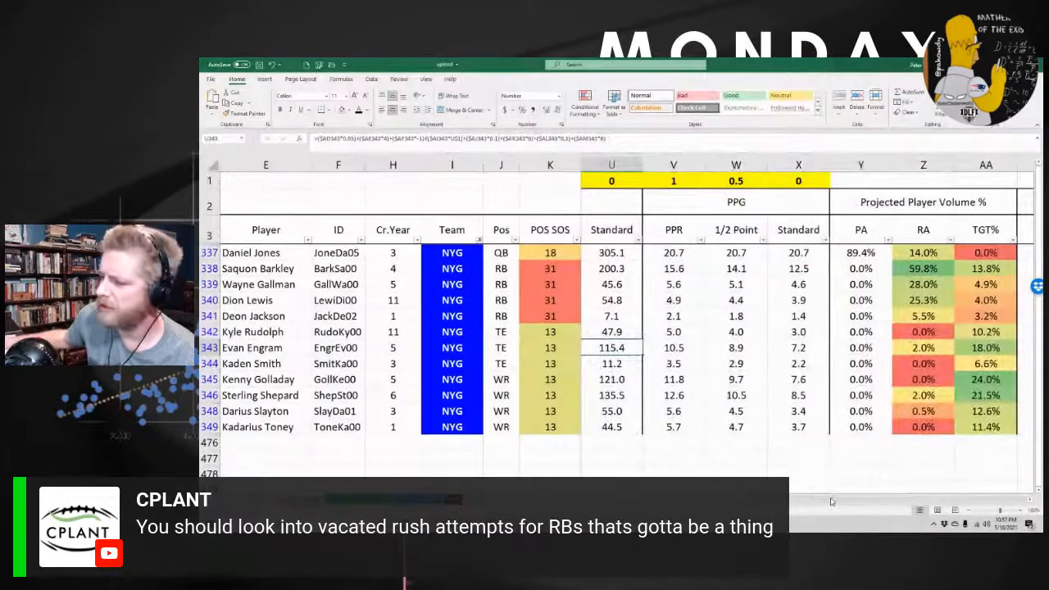
# Compare the quarterbacks' projected passing stats, fantasy points, points per game and Historic AVG differences in the player rankings sheet
pyautogui.hotkey('ctrl', 'pageup')
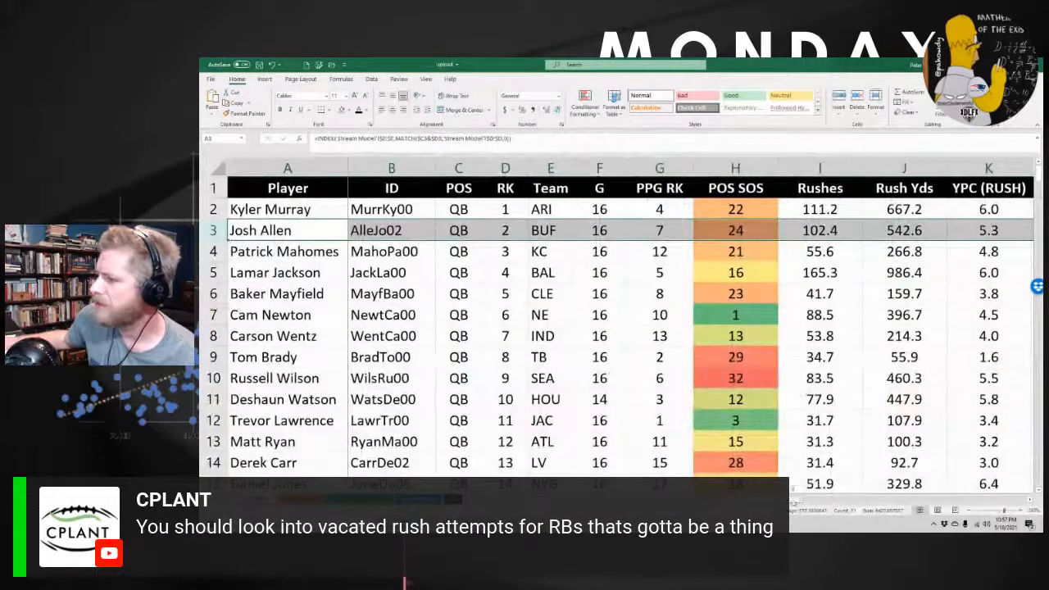
pyautogui.hscroll(10, 692, 336)
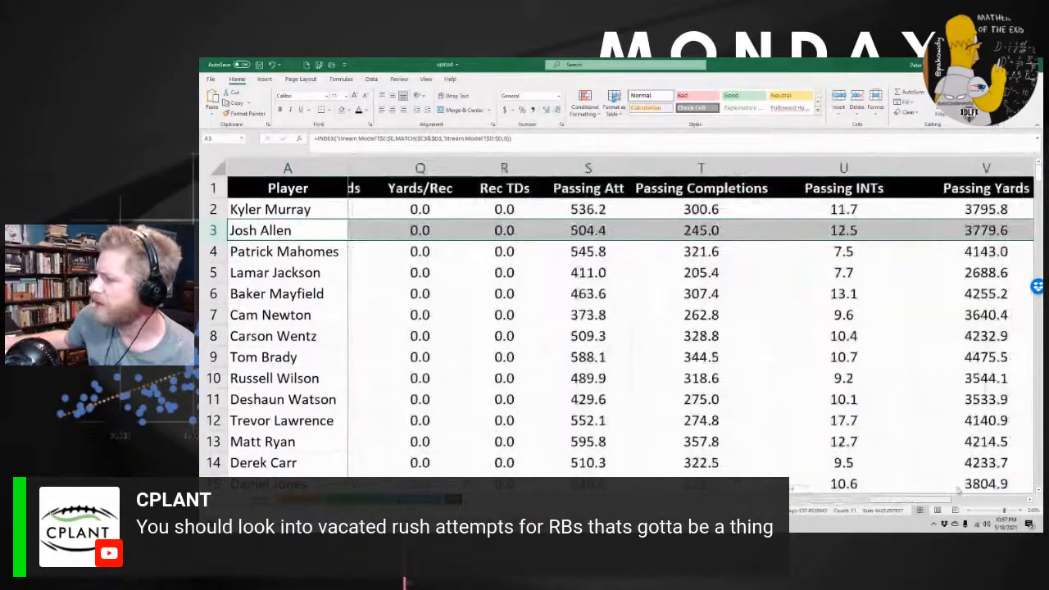
pyautogui.hscroll(8, 915, 212)
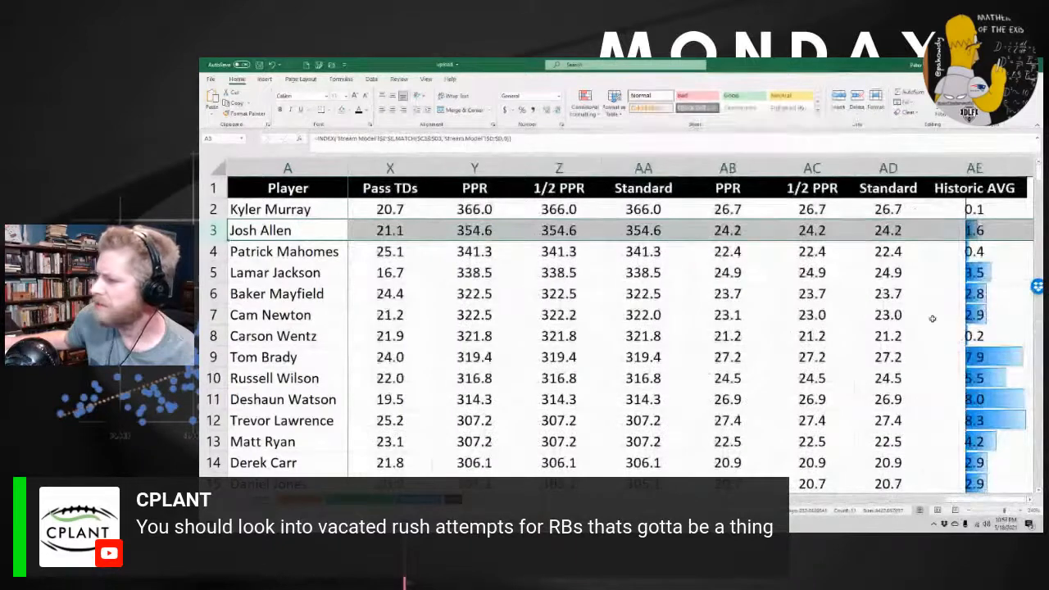
pyautogui.scroll(-2, 935, 313)
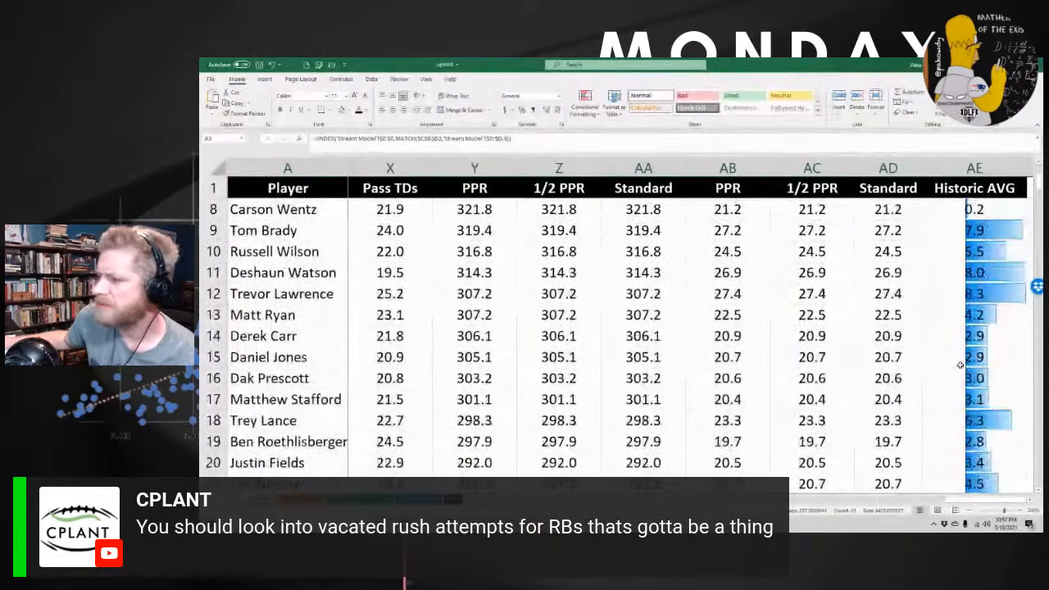
pyautogui.moveTo(961, 365); pyautogui.dragTo(986, 415)
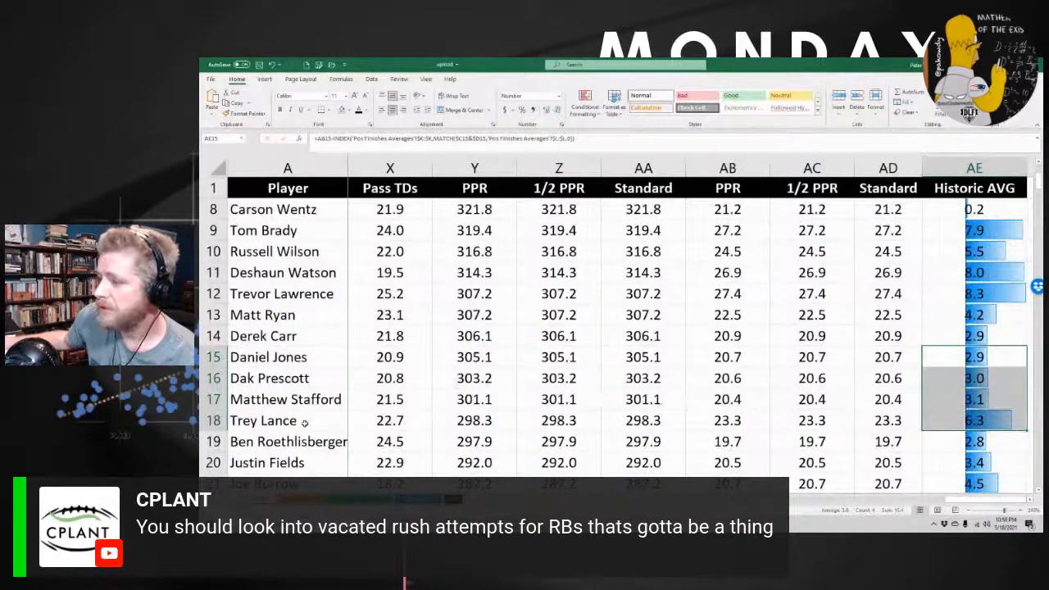
pyautogui.scroll(-1, 319, 421)
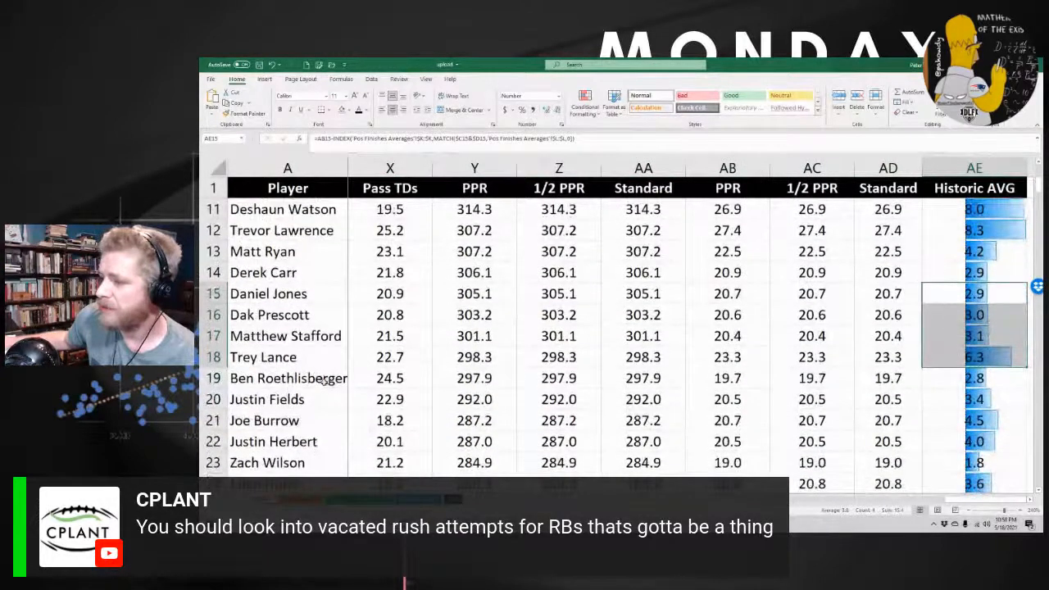
pyautogui.scroll(-1, 326, 382)
pyautogui.click(323, 380)
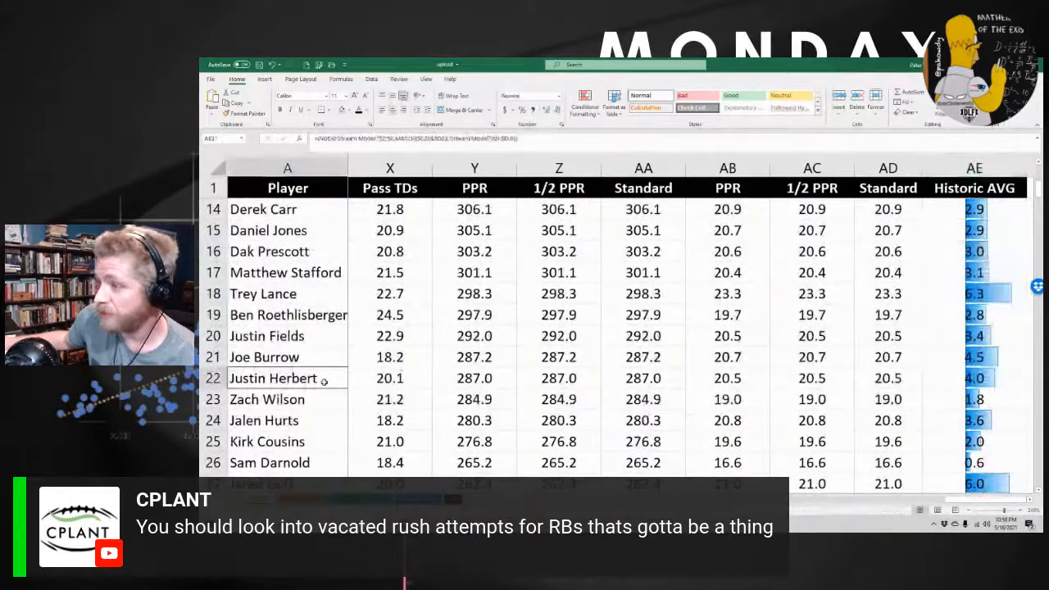
pyautogui.scroll(-1, 324, 381)
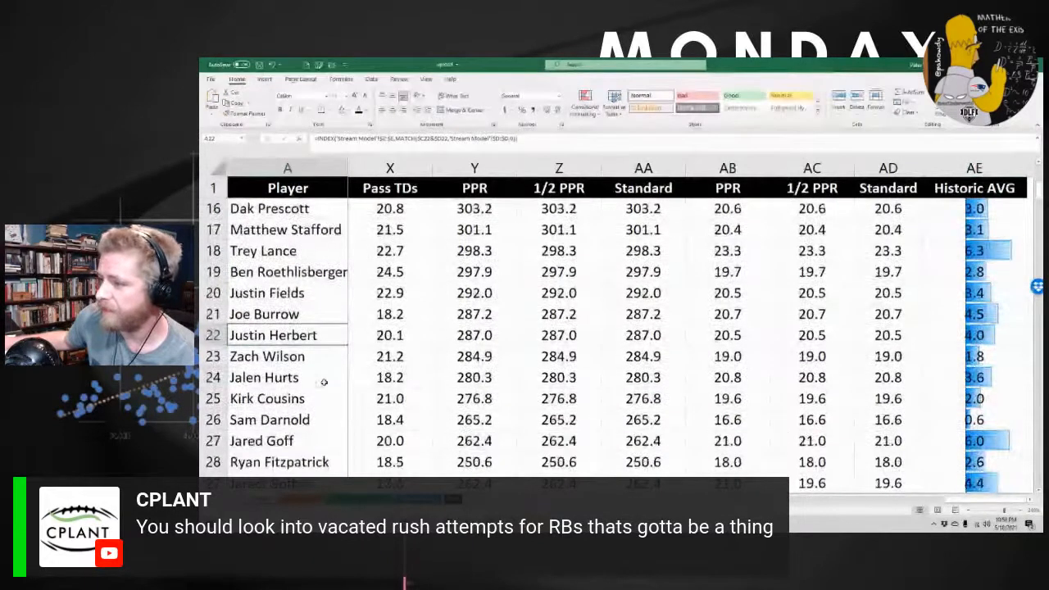
pyautogui.scroll(-1, 324, 381)
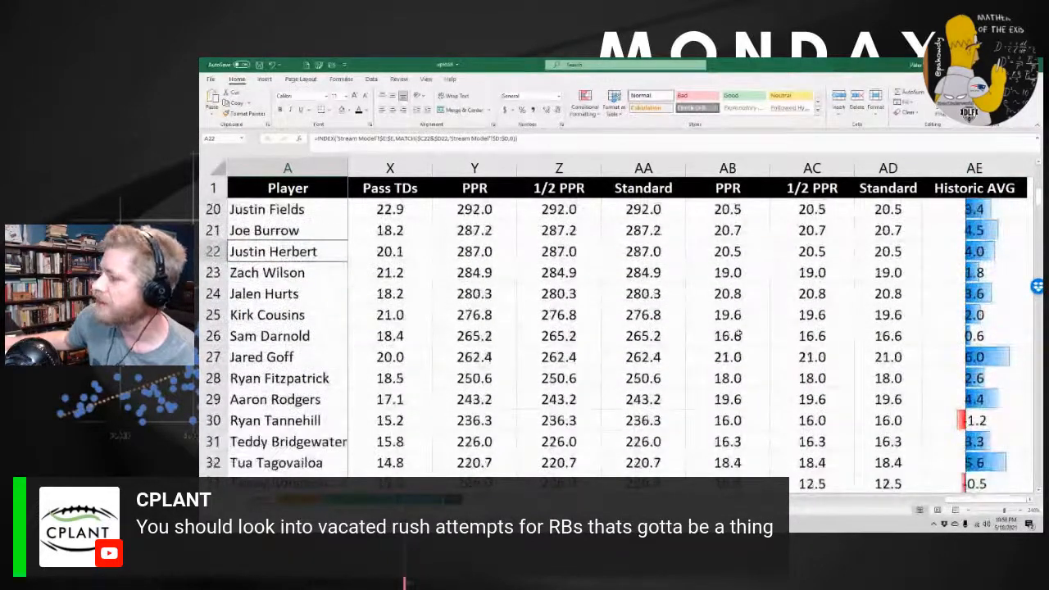
pyautogui.scroll(6, 533, 361)
# Return to the projection sheet, clear the NYG filter and filter the Team column to DAL
pyautogui.hotkey('ctrl', 'pagedown')
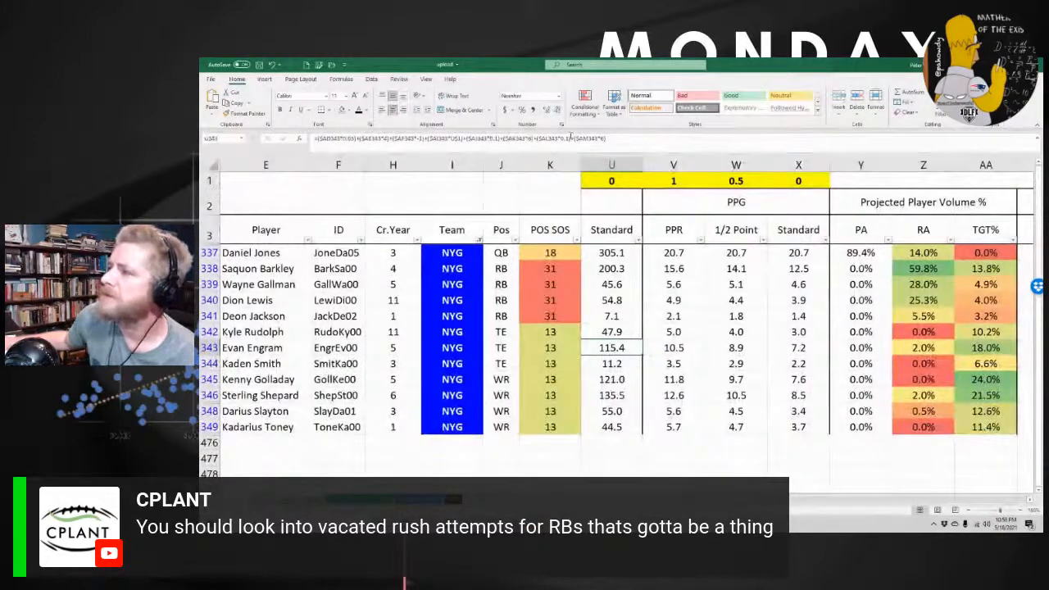
pyautogui.click(371, 79)
pyautogui.click(656, 93)
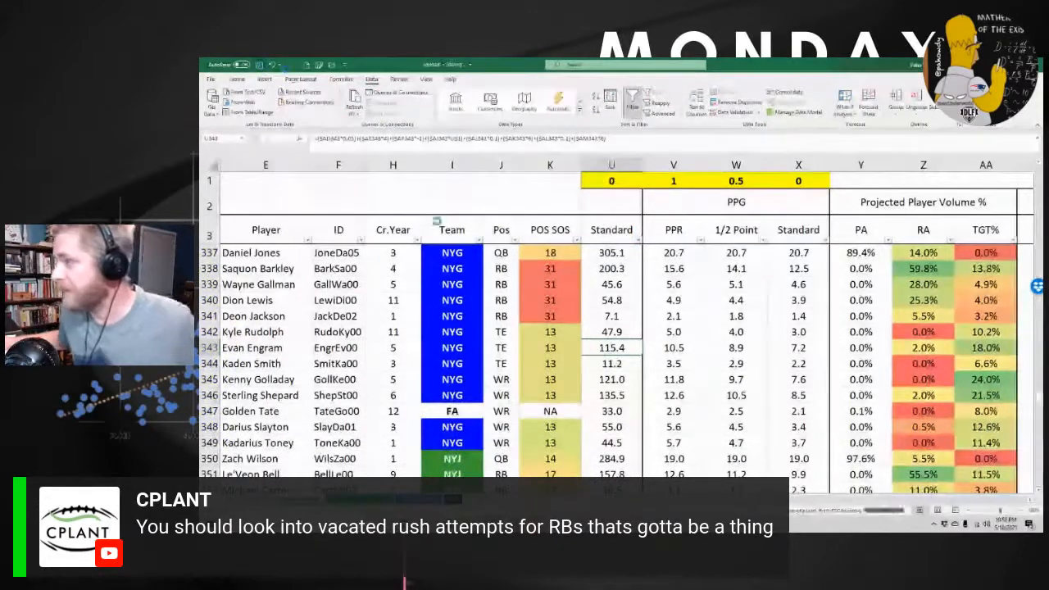
pyautogui.click(479, 241)
pyautogui.click(438, 251)
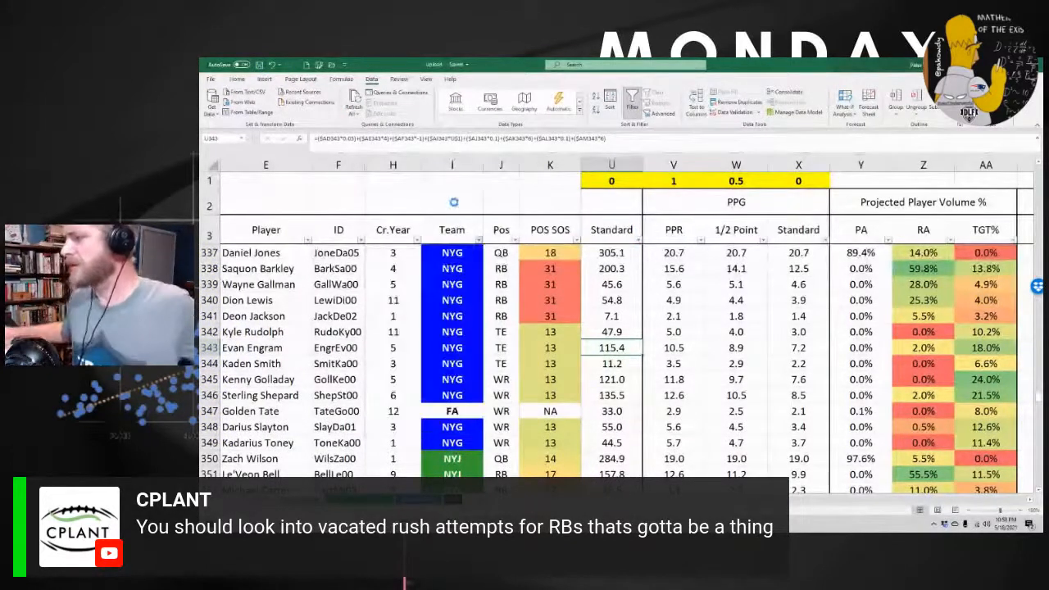
pyautogui.click(453, 201)
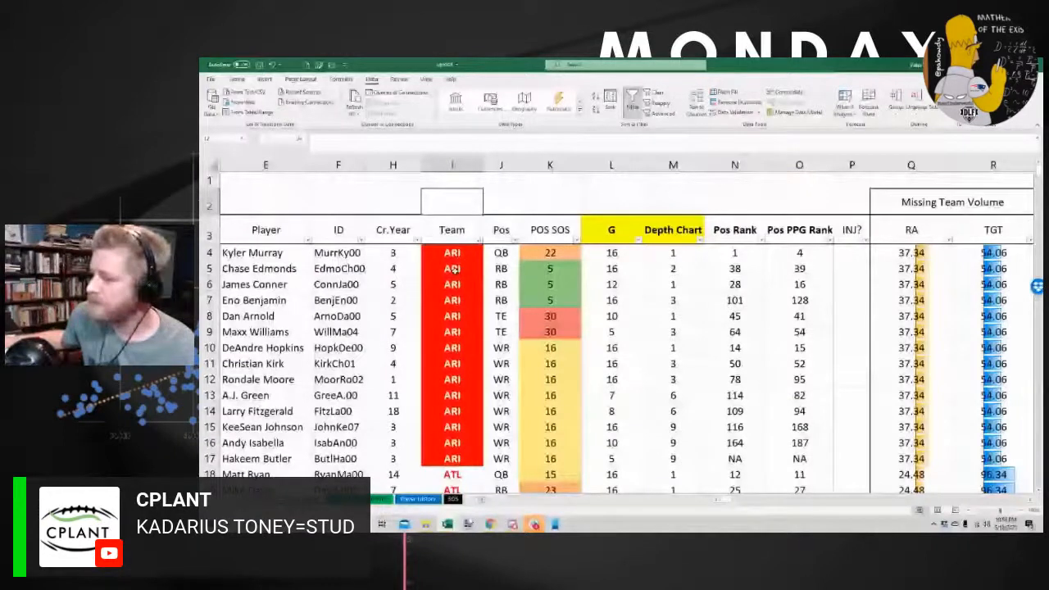
pyautogui.click(478, 240)
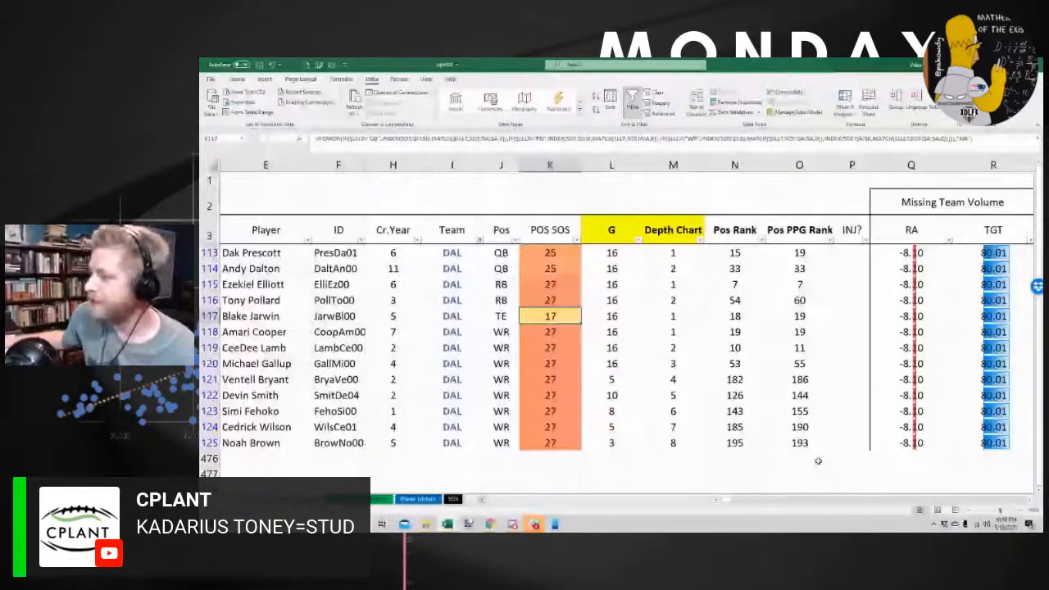
# Examine the DAL players' POS SOS ranks and projected volume shares, and check DAL's strength of schedule in the SOS sheet
pyautogui.moveTo(550, 253); pyautogui.dragTo(557, 439)
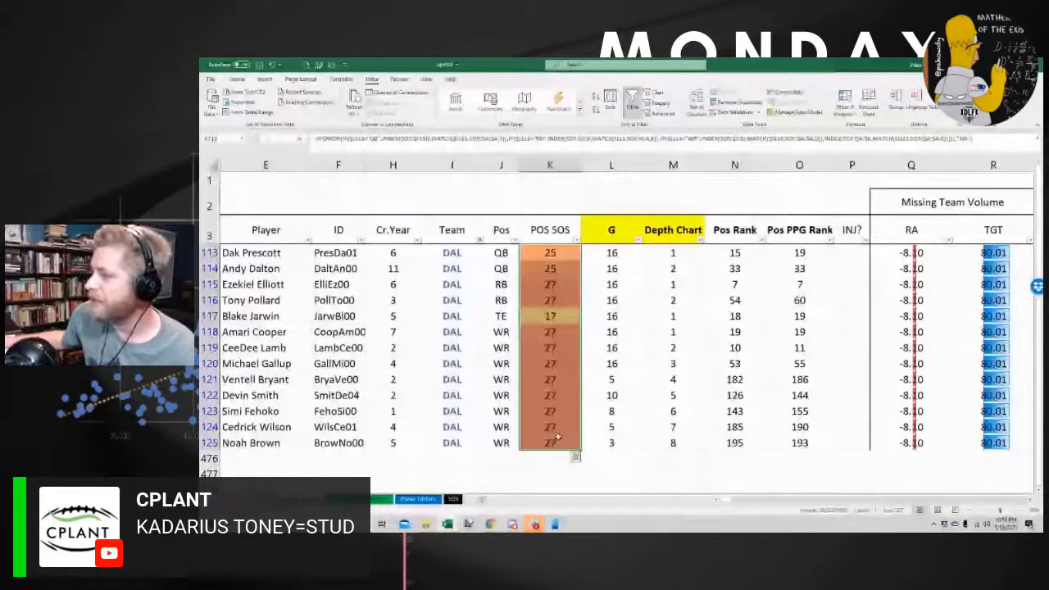
pyautogui.moveTo(724, 501); pyautogui.dragTo(745, 500)
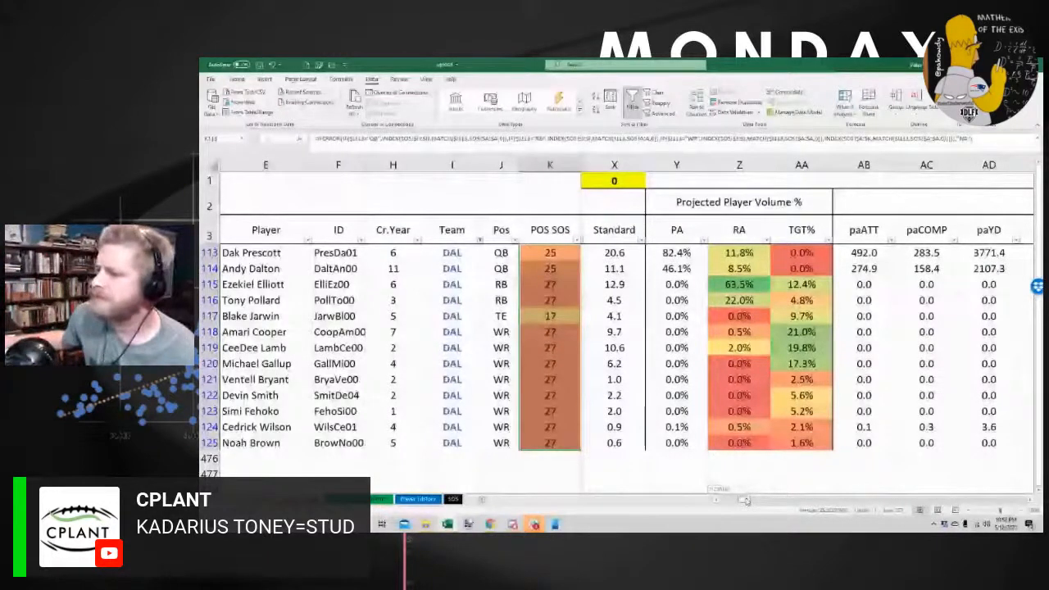
pyautogui.click(453, 499)
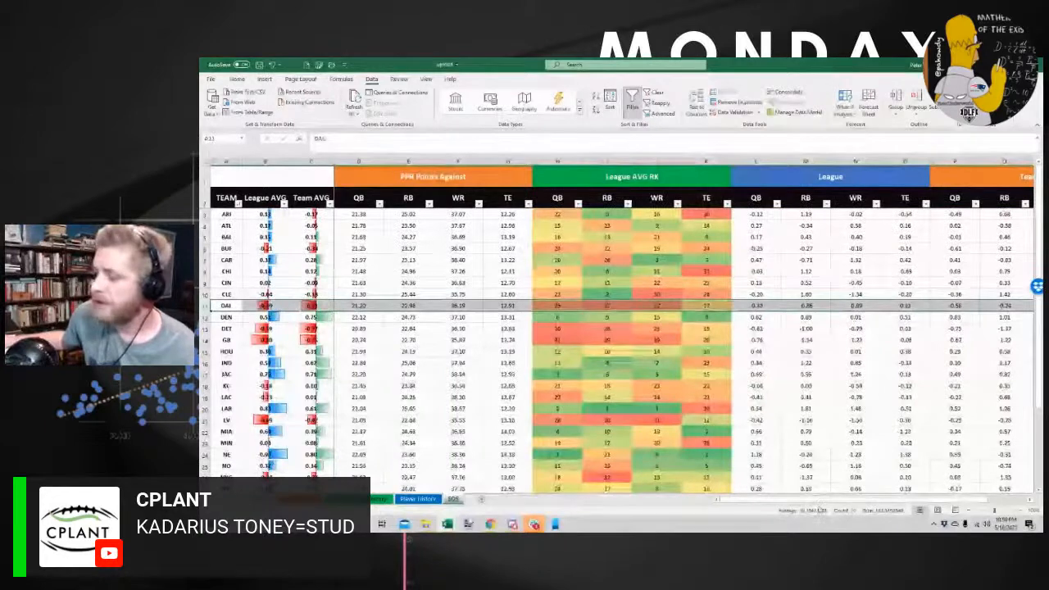
# Compare the projected yearly receiving yards of Amari Cooper, CeeDee Lamb and Michael Gallup in the projection sheet
pyautogui.click(353, 500)
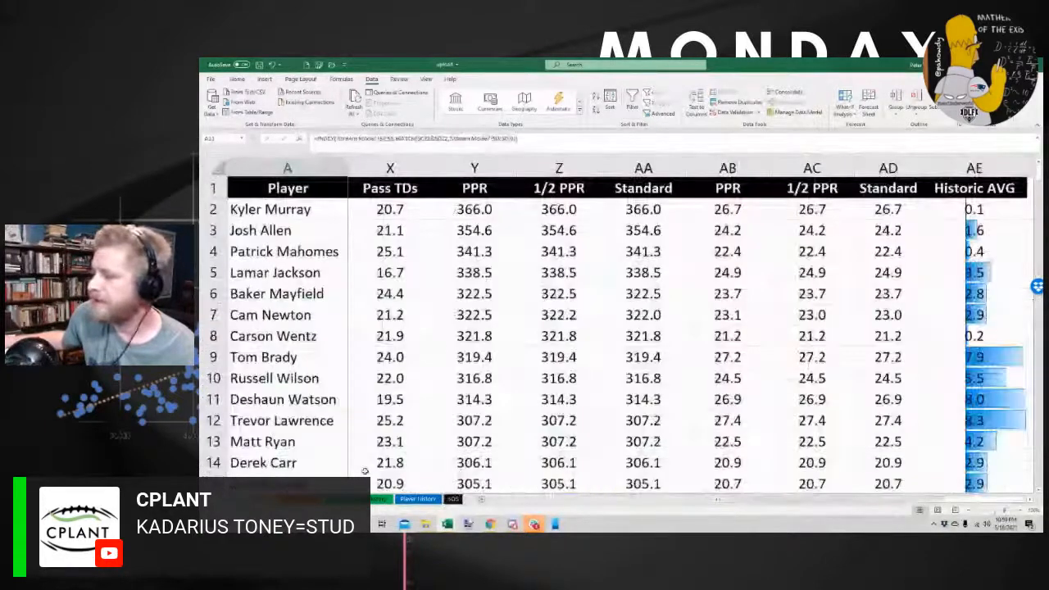
pyautogui.click(361, 499)
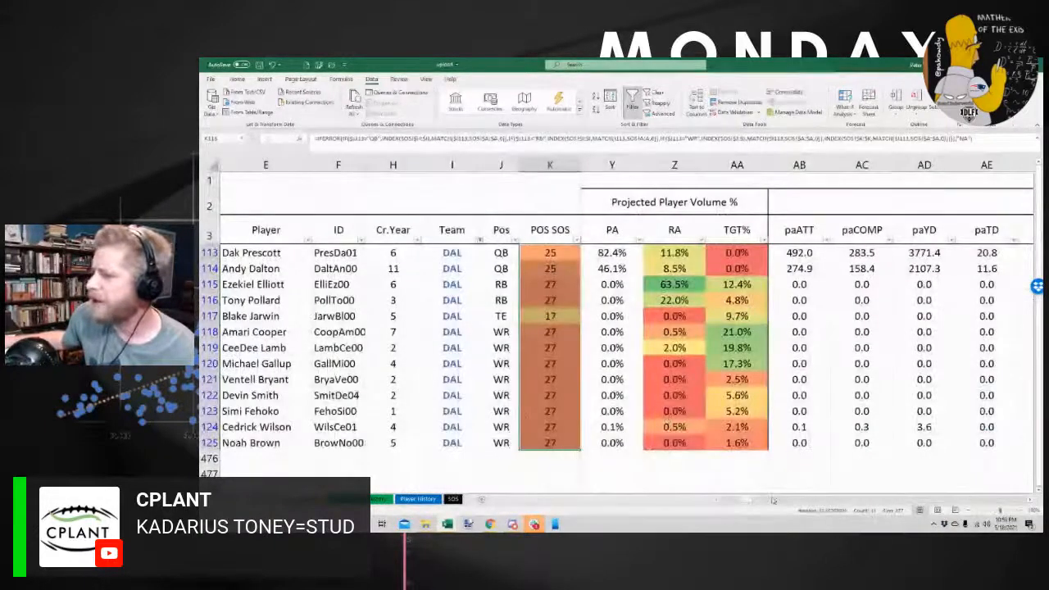
pyautogui.moveTo(739, 502); pyautogui.dragTo(764, 500)
pyautogui.moveTo(629, 331); pyautogui.dragTo(626, 348)
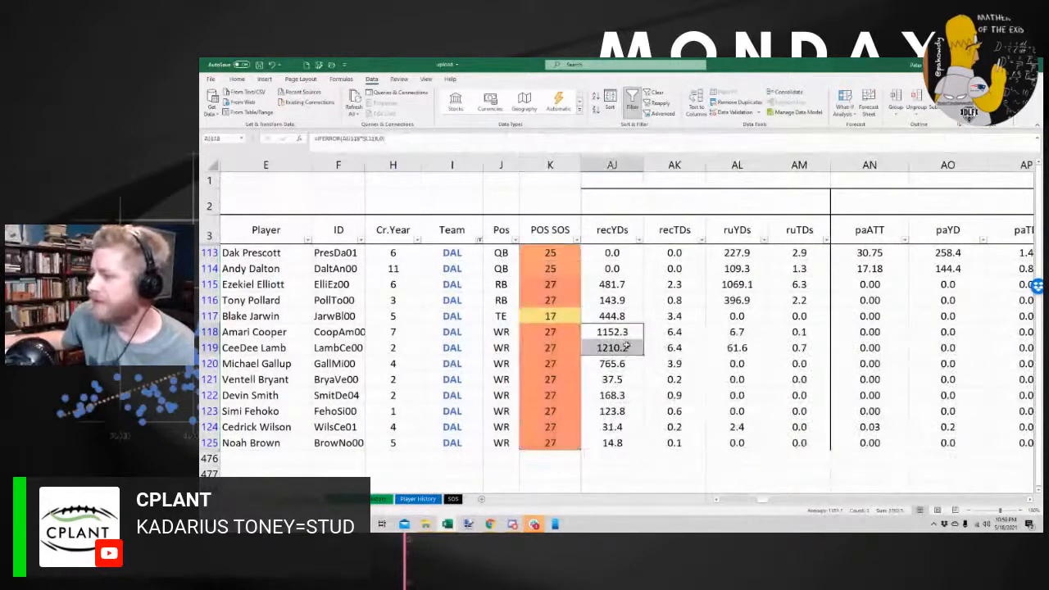
pyautogui.click(623, 365)
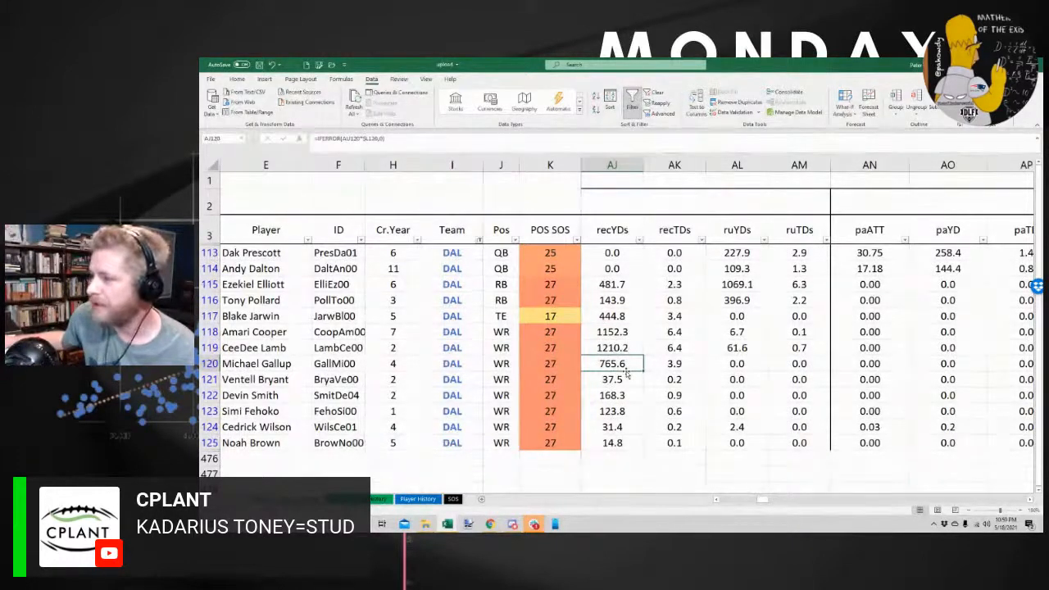
pyautogui.click(623, 348)
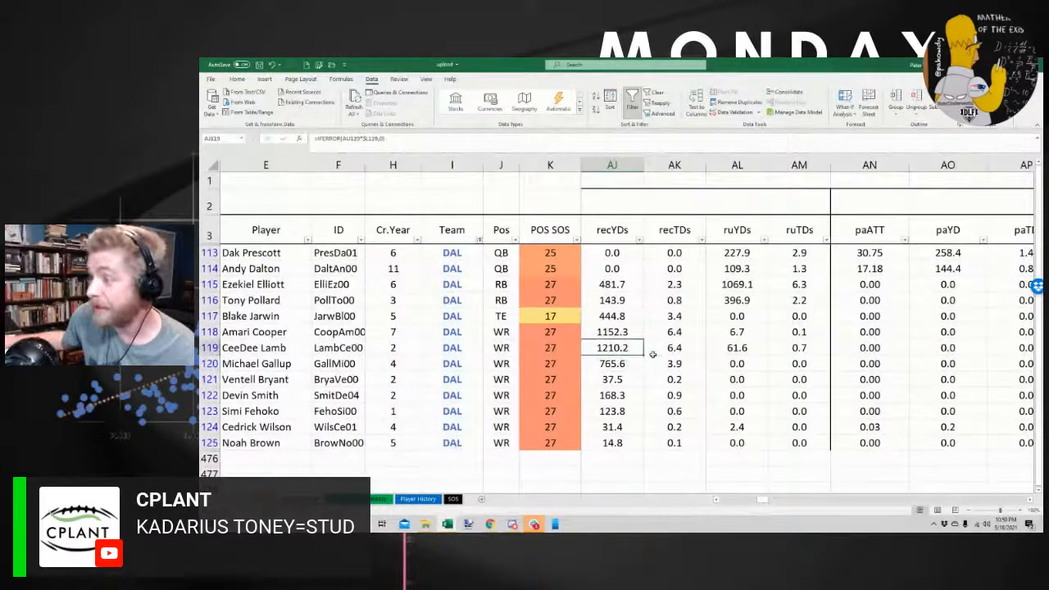
pyautogui.click(633, 330)
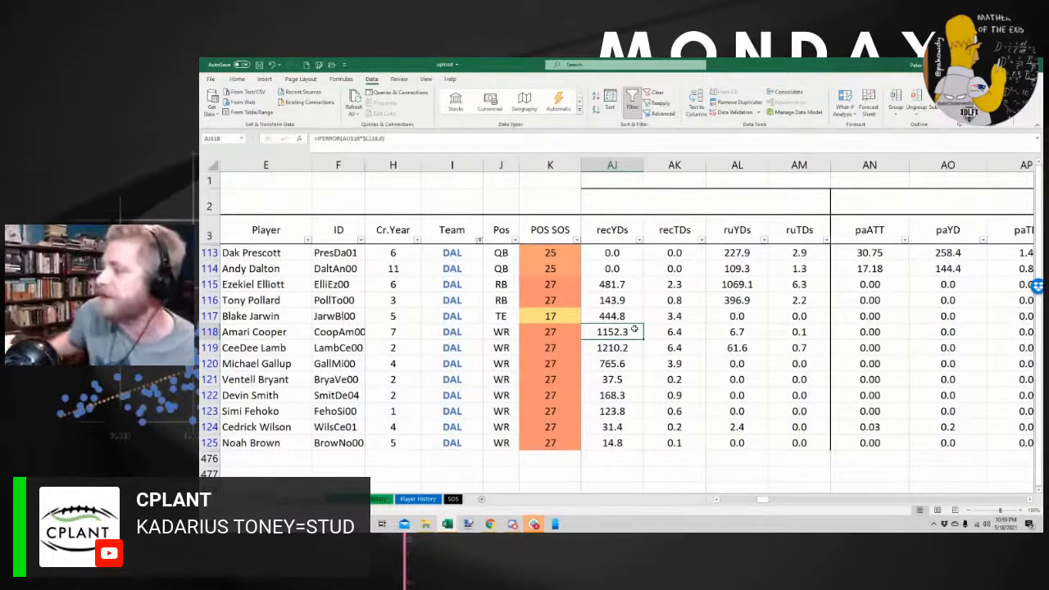
# Review Dak Prescott's row from the yearly receiving stats back to his positional ranks, depth chart spot and position
pyautogui.press('Up')
pyautogui.press('Up')
pyautogui.press('Up')
pyautogui.press('Up')
pyautogui.press('Up')
pyautogui.press('Left')
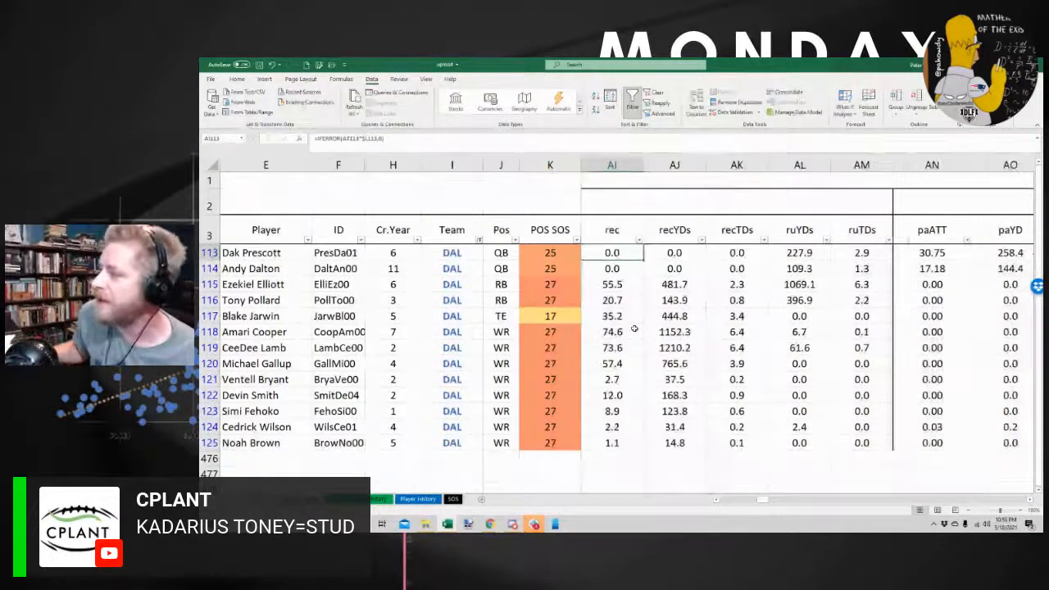
pyautogui.press('Left')
pyautogui.press('Left')
pyautogui.press('Left')
pyautogui.press('Left')
pyautogui.press('Left')
pyautogui.press('Left')
pyautogui.press('Left')
pyautogui.press('Left')
pyautogui.press('Left')
pyautogui.press('Left')
pyautogui.press('Left')
pyautogui.press('Left')
pyautogui.press('Left')
pyautogui.press('Left')
pyautogui.press('Left')
pyautogui.press('Left')
pyautogui.press('Left')
pyautogui.press('Left')
pyautogui.press('Left')
pyautogui.press('Left')
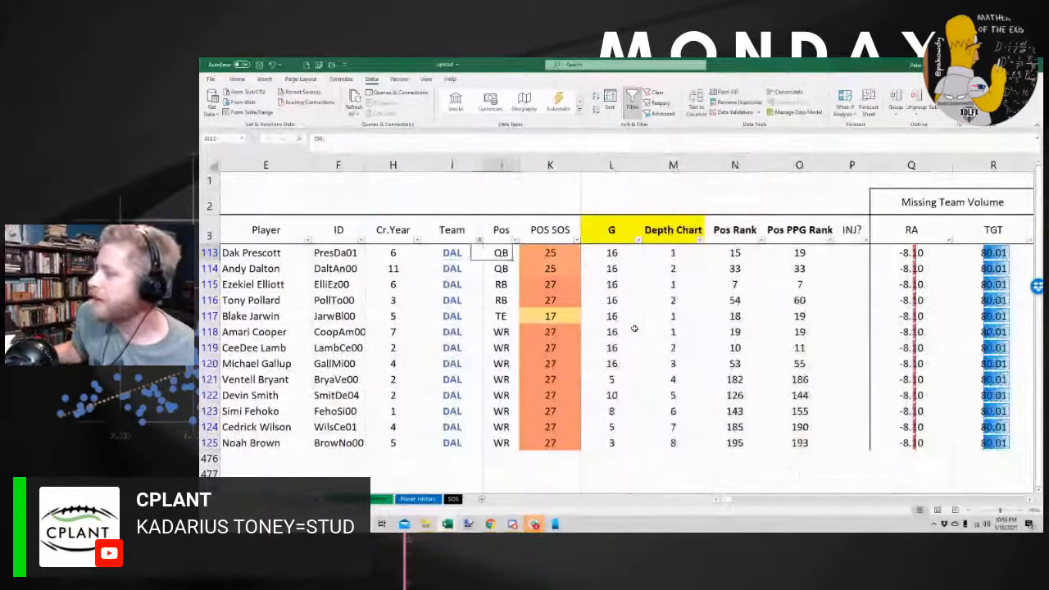
# Check the projected games of the DAL players down to Cedrick Wilson
pyautogui.press('Down')
pyautogui.press('Down')
pyautogui.press('Down')
pyautogui.press('Down')
pyautogui.press('Down')
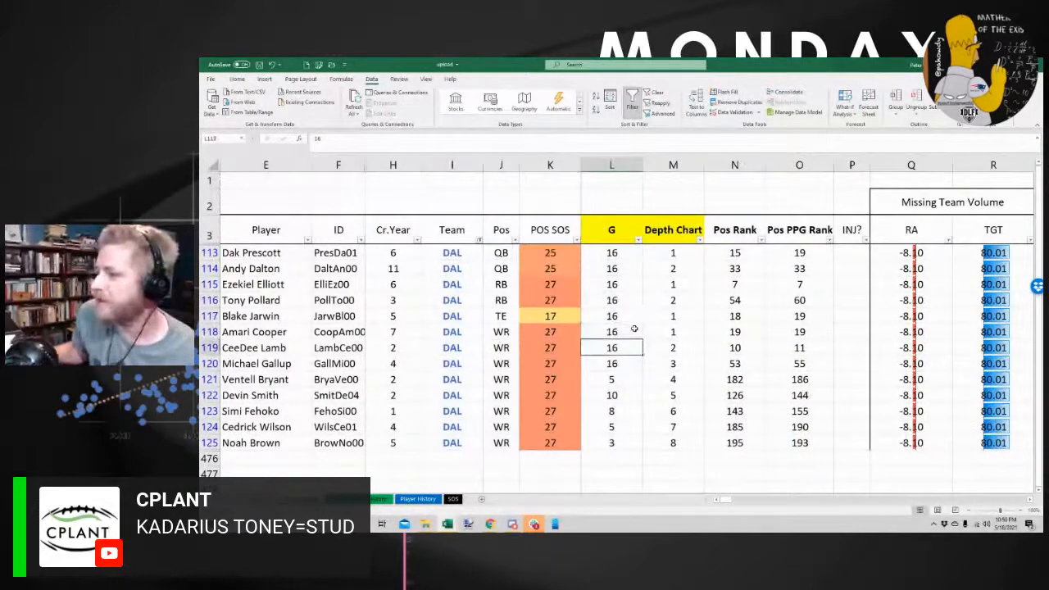
pyautogui.press('Down')
pyautogui.press('Down')
pyautogui.press('Down')
pyautogui.press('Down')
pyautogui.press('Down')
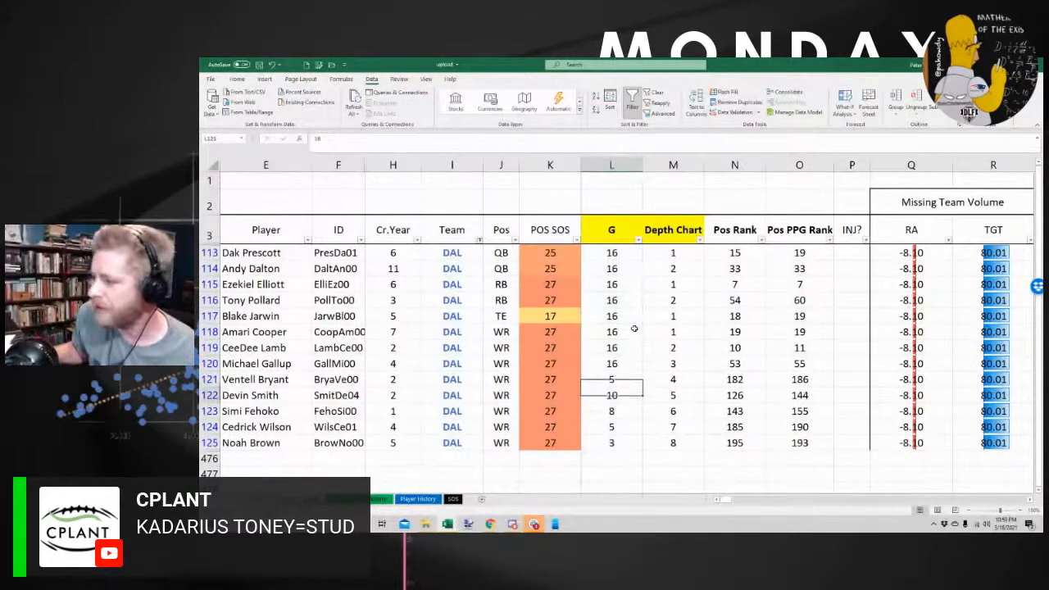
pyautogui.press('Down')
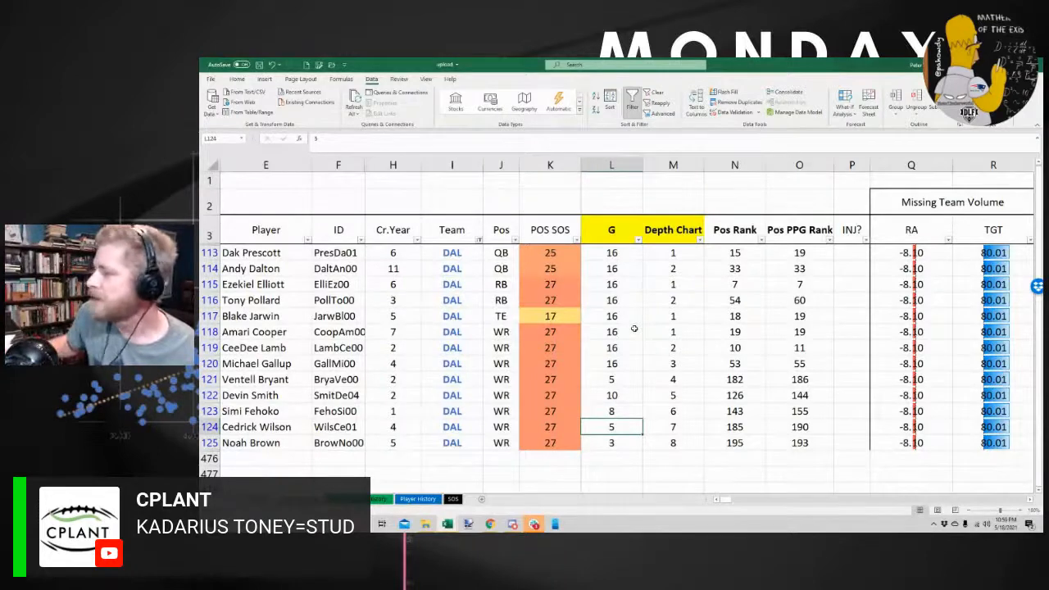
# Review Michael Gallup's row from projected games through season-long points and yearly stats to the per-game passing stats
pyautogui.press('Up')
pyautogui.press('Up')
pyautogui.press('Up')
pyautogui.press('Up')
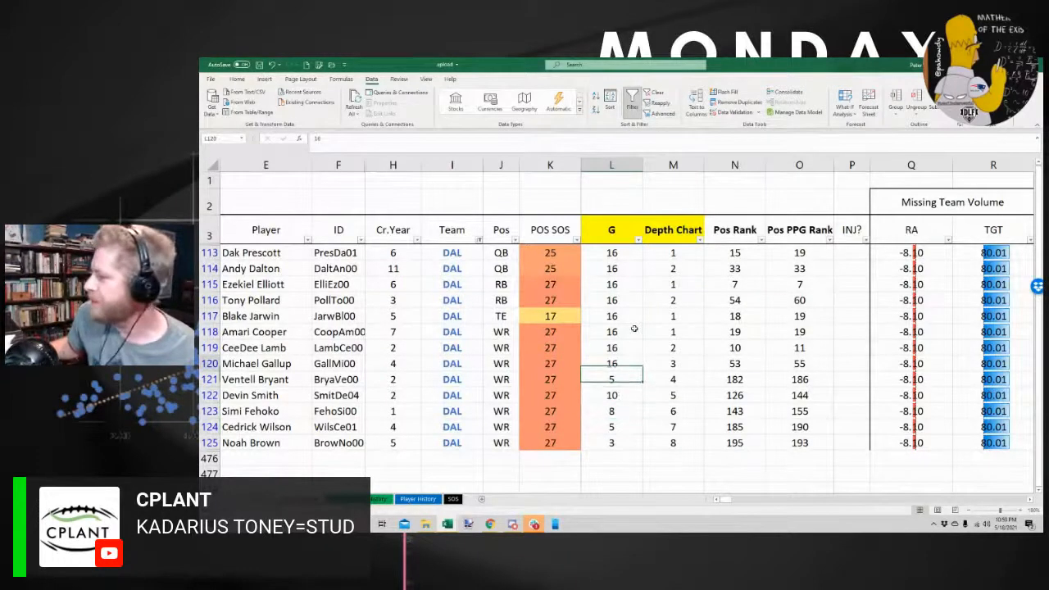
pyautogui.press('Right')
pyautogui.press('Right')
pyautogui.press('Right')
pyautogui.press('Right')
pyautogui.press('Right')
pyautogui.press('Right')
pyautogui.press('Right')
pyautogui.press('Right')
pyautogui.press('Right')
pyautogui.press('Right')
pyautogui.press('Right')
pyautogui.press('Right')
pyautogui.press('Right')
pyautogui.press('Right')
pyautogui.press('Right')
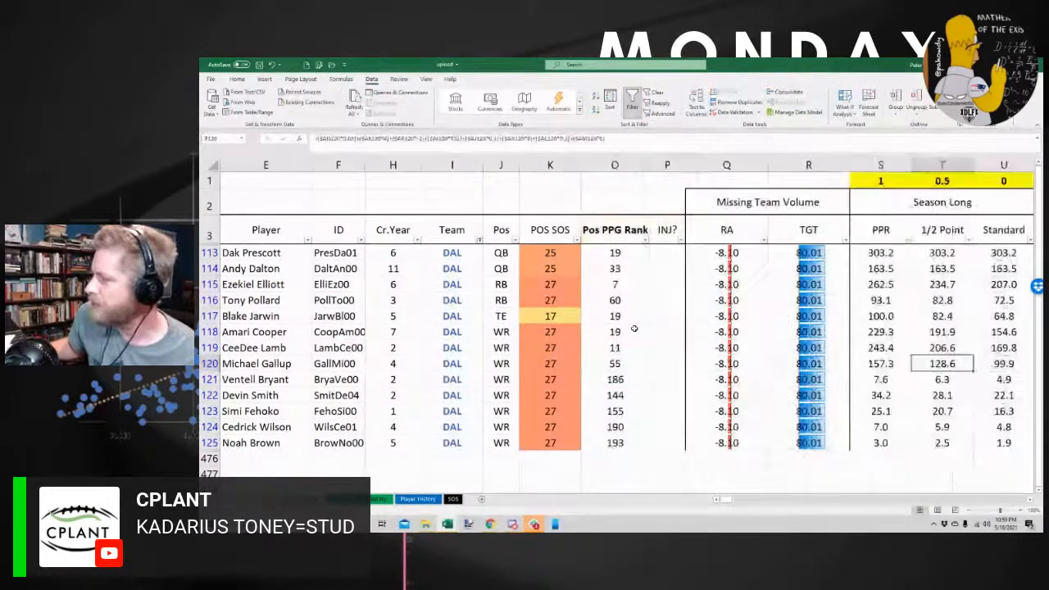
pyautogui.press('Right')
pyautogui.press('Right')
pyautogui.press('Right')
pyautogui.press('Right')
pyautogui.press('Right')
pyautogui.press('Right')
pyautogui.press('Right')
pyautogui.press('Right')
pyautogui.press('Right')
pyautogui.press('Right')
pyautogui.press('Right')
pyautogui.press('Right')
pyautogui.press('Right')
pyautogui.press('Right')
pyautogui.press('Right')
pyautogui.press('Right')
pyautogui.press('Right')
pyautogui.press('Right')
pyautogui.press('Right')
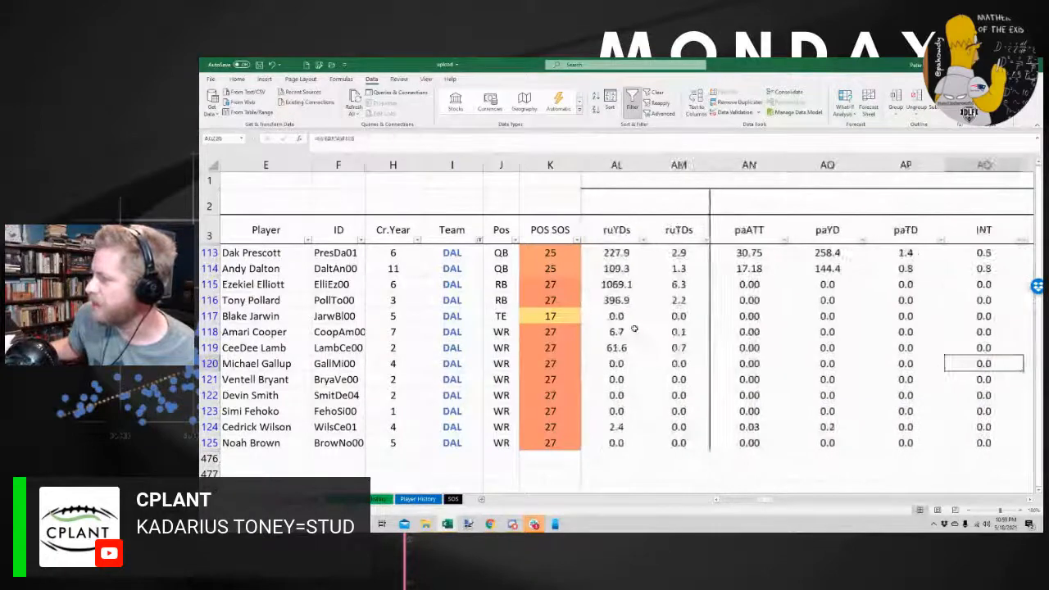
pyautogui.press('Right')
# Compare the projected target shares of Michael Gallup, CeeDee Lamb and Amari Cooper in the player volume columns
pyautogui.press('Left')
pyautogui.press('Left')
pyautogui.press('Left')
pyautogui.press('Left')
pyautogui.press('Left')
pyautogui.press('Left')
pyautogui.press('Left')
pyautogui.press('Left')
pyautogui.press('Left')
pyautogui.press('Left')
pyautogui.press('Left')
pyautogui.press('Left')
pyautogui.press('Left')
pyautogui.press('Left')
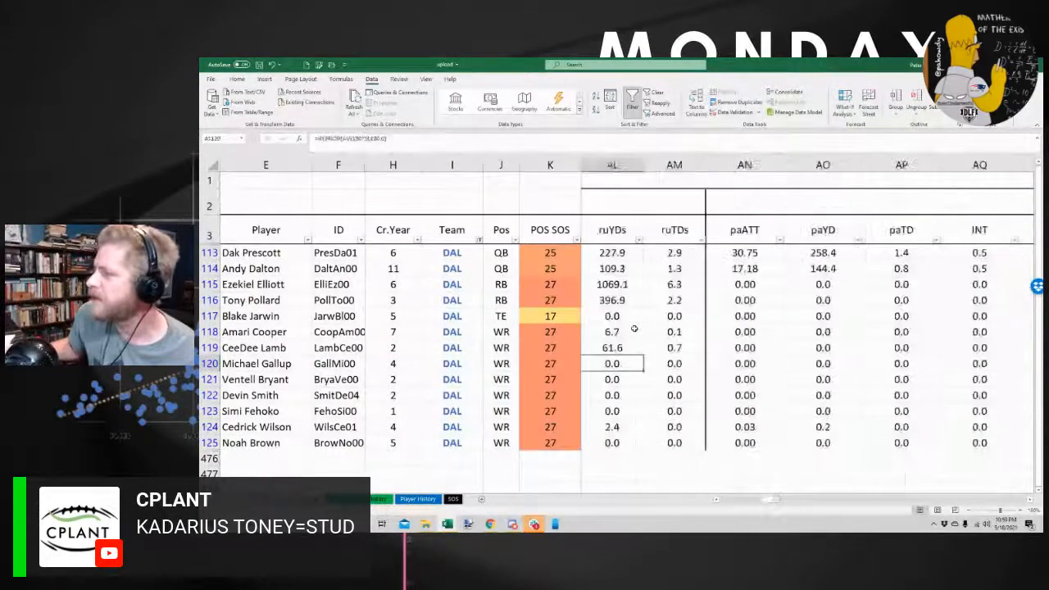
pyautogui.press('Left')
pyautogui.press('Left')
pyautogui.press('Left')
pyautogui.press('Left')
pyautogui.press('Left')
pyautogui.press('Left')
pyautogui.press('Left')
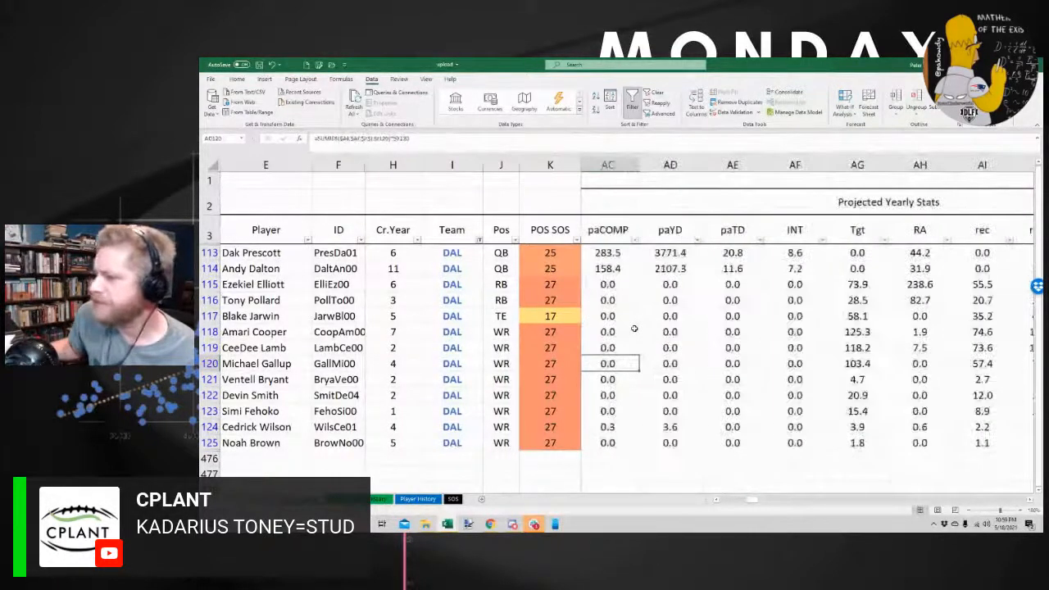
pyautogui.press('Right')
pyautogui.press('Up')
pyautogui.press('Up')
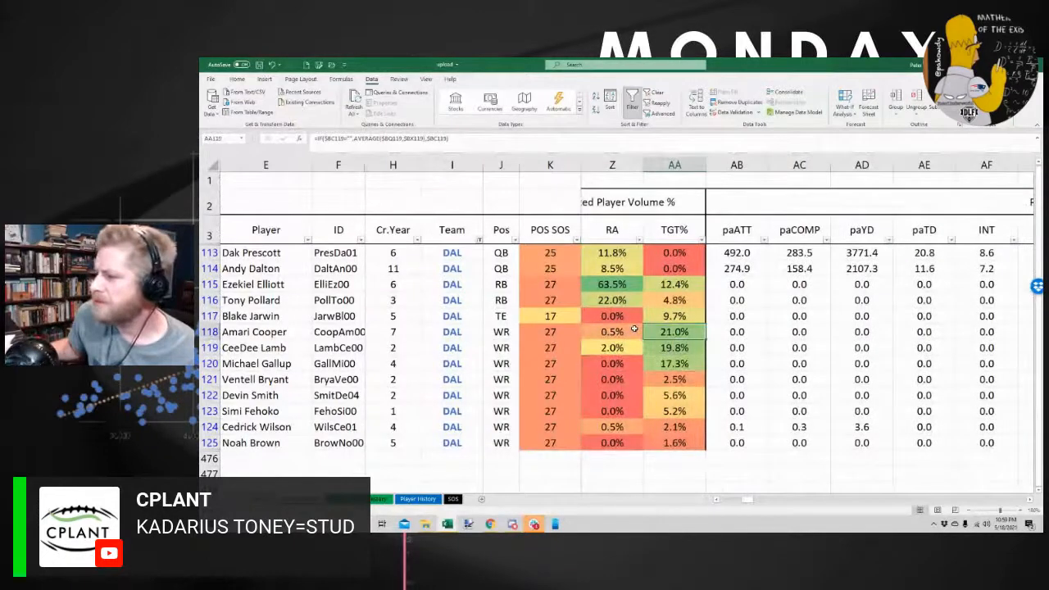
# Review CeeDee Lamb's row from the projected yearly stats through the per-game stats to the projected team volume
pyautogui.press('Right')
pyautogui.press('Right')
pyautogui.press('Right')
pyautogui.press('Right')
pyautogui.press('Right')
pyautogui.press('Right')
pyautogui.press('Right')
pyautogui.press('Right')
pyautogui.press('Right')
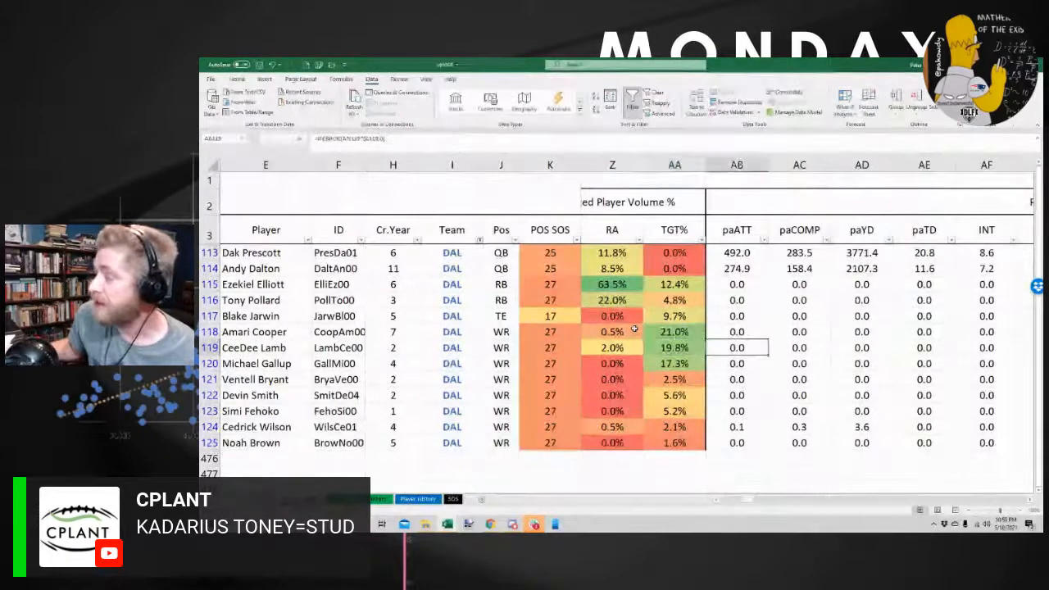
pyautogui.press('Right')
pyautogui.press('Right')
pyautogui.press('Right')
pyautogui.press('Right')
pyautogui.press('Right')
pyautogui.press('Right')
pyautogui.press('Right')
pyautogui.press('Right')
pyautogui.press('Right')
pyautogui.press('Right')
pyautogui.press('Right')
pyautogui.press('Right')
pyautogui.press('Right')
pyautogui.press('Right')
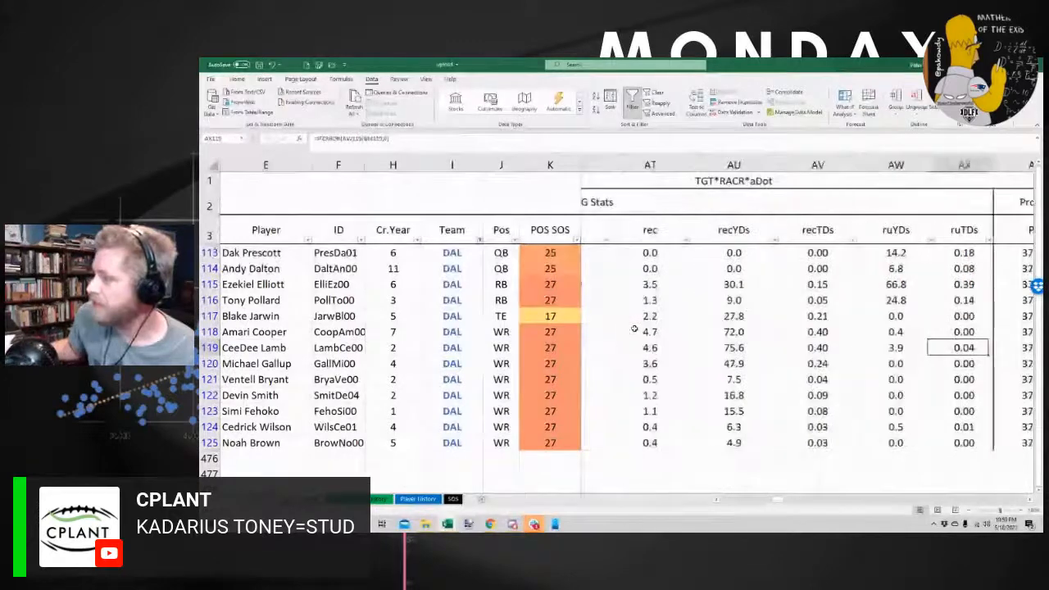
pyautogui.press('Right')
pyautogui.press('Right')
pyautogui.press('Right')
pyautogui.press('Right')
pyautogui.press('Right')
pyautogui.press('Right')
pyautogui.press('Right')
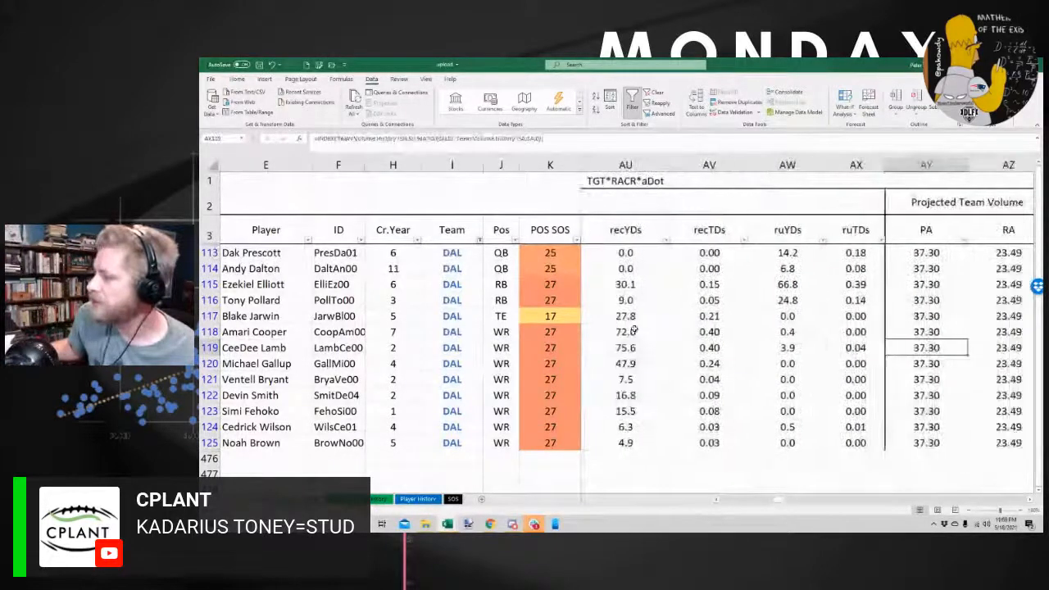
# Check CeeDee Lamb's projected per-game receiving yards and receptions against the other DAL receivers
pyautogui.press('Left')
pyautogui.press('Left')
pyautogui.press('Left')
pyautogui.press('Left')
pyautogui.press('Left')
pyautogui.press('Left')
pyautogui.press('Left')
pyautogui.press('Left')
pyautogui.press('Left')
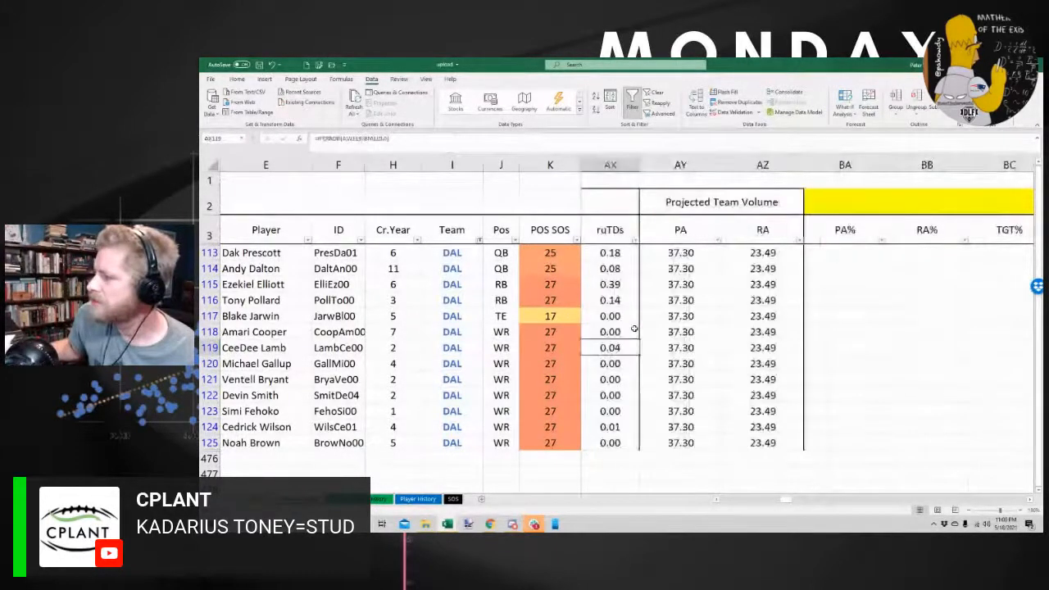
pyautogui.press('Left')
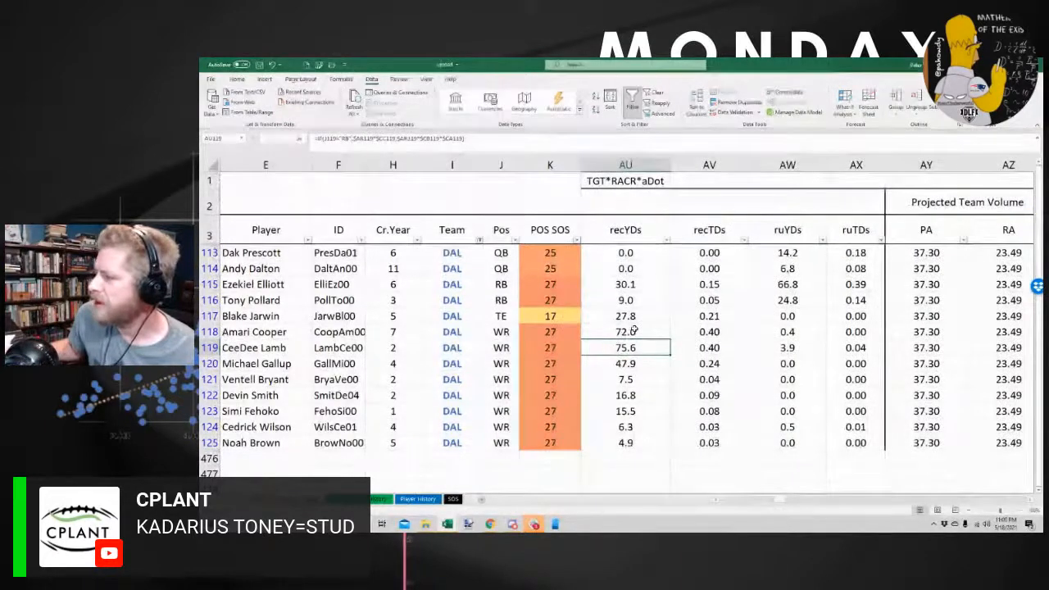
pyautogui.press('Left')
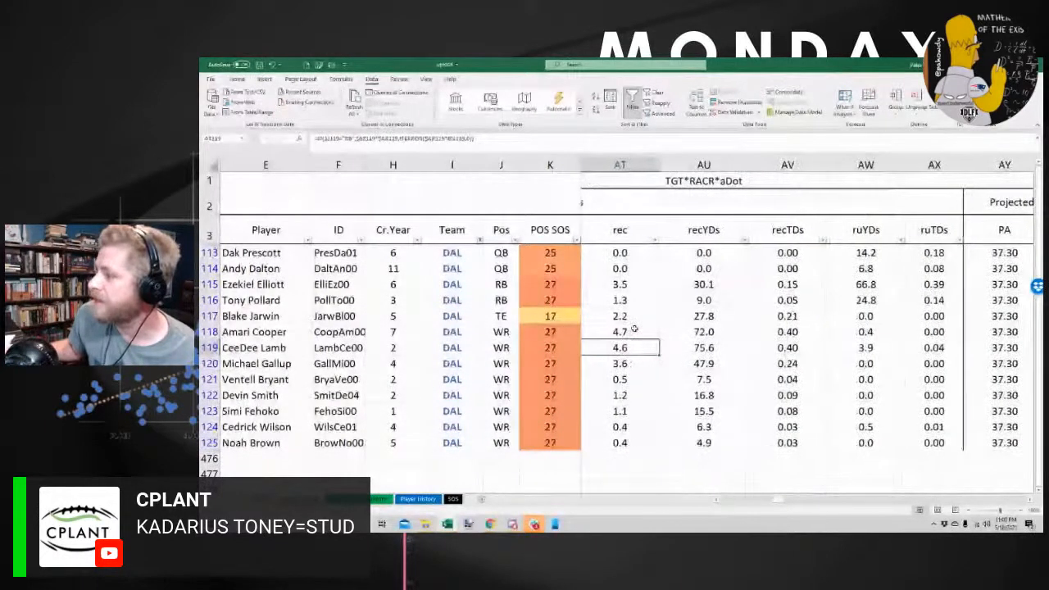
# Look through CeeDee Lamb's Volume Overrides columns up to aDot and RACR
pyautogui.press('Right')
pyautogui.press('Right')
pyautogui.press('Right')
pyautogui.press('Right')
pyautogui.press('Right')
pyautogui.press('Right')
pyautogui.press('Right')
pyautogui.press('Right')
pyautogui.press('Right')
pyautogui.press('Right')
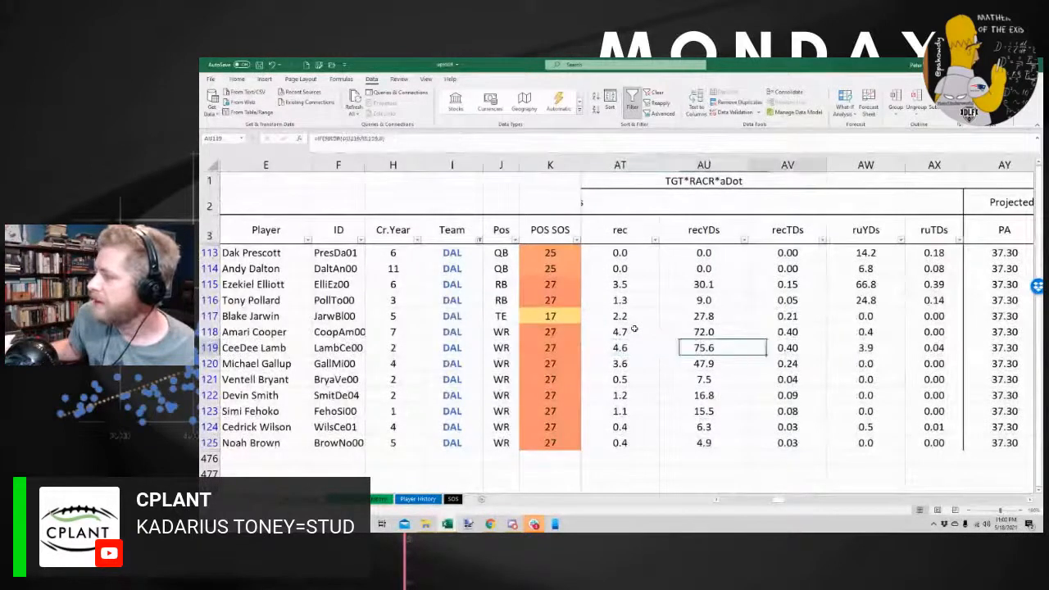
pyautogui.press('Right')
pyautogui.press('Right')
pyautogui.hscroll(2, 635, 329)
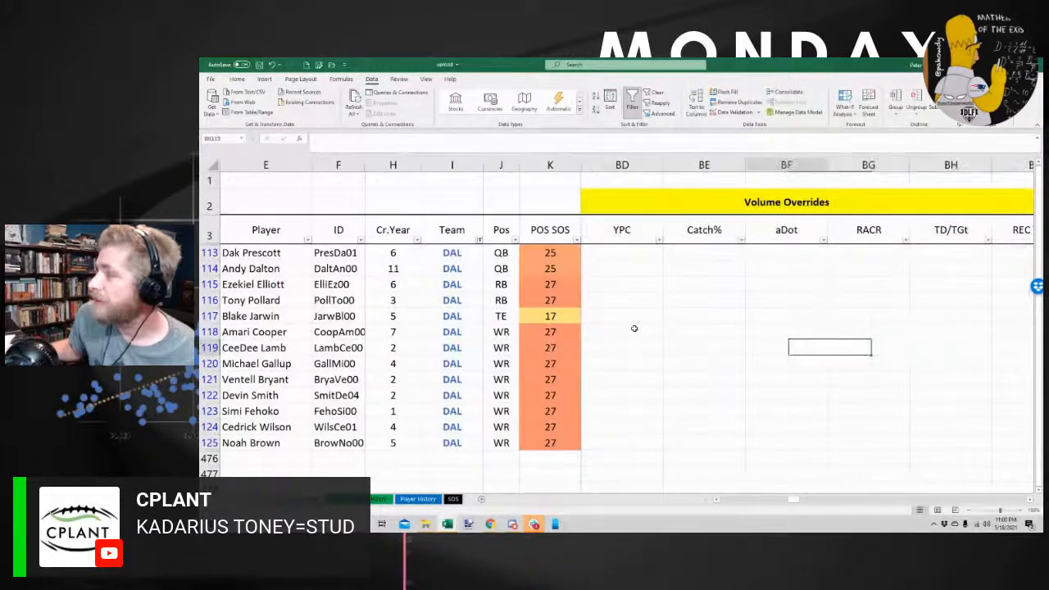
# Recheck CeeDee Lamb's projected per-game stats from rushing touchdowns back to targets and passing touchdowns
pyautogui.press('Left')
pyautogui.press('Left')
pyautogui.press('Left')
pyautogui.press('Left')
pyautogui.press('Left')
pyautogui.press('Left')
pyautogui.press('Left')
pyautogui.press('Left')
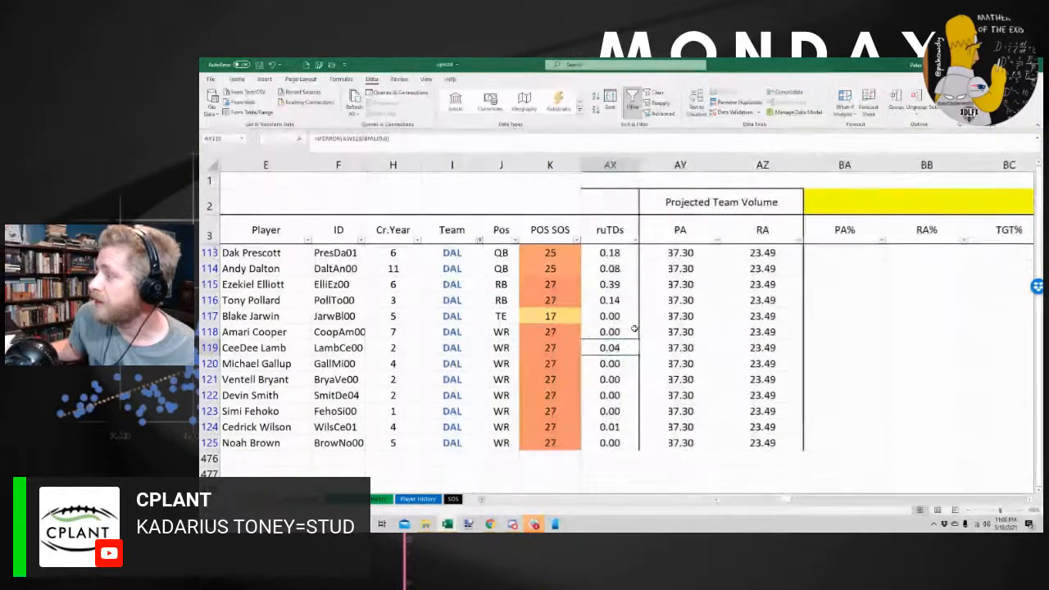
pyautogui.press('Left')
pyautogui.press('Left')
pyautogui.press('Left')
pyautogui.press('Left')
pyautogui.press('Left')
pyautogui.press('Left')
pyautogui.press('Left')
pyautogui.press('Left')
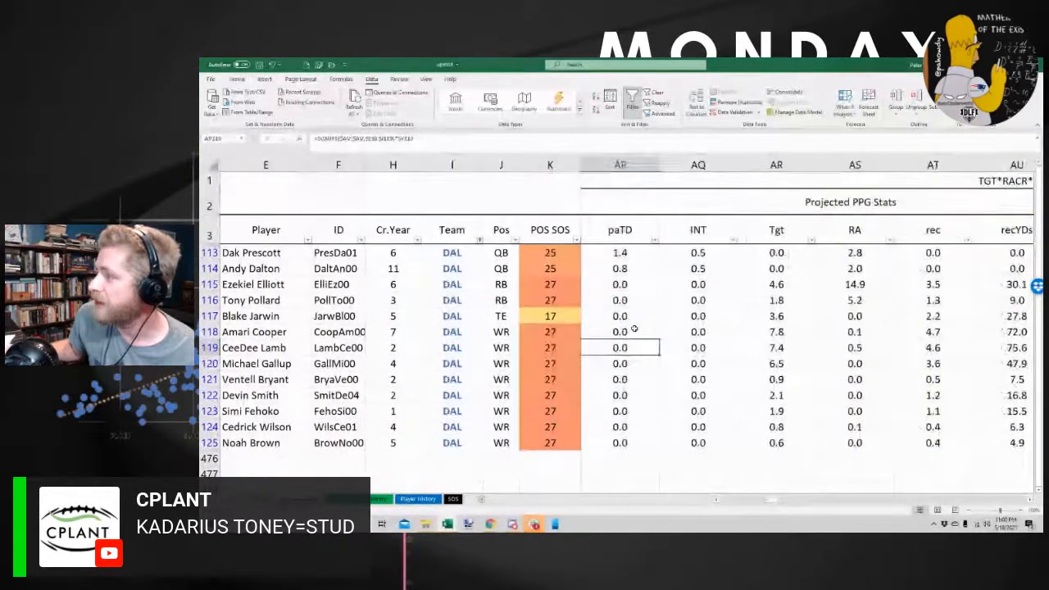
# Locate the REC TD% cell for CeeDee Lamb in the Volume Overrides section
pyautogui.press('Right')
pyautogui.press('Right')
pyautogui.press('Right')
pyautogui.press('Right')
pyautogui.press('Right')
pyautogui.press('Right')
pyautogui.press('Right')
pyautogui.press('Right')
pyautogui.press('Right')
pyautogui.press('Right')
pyautogui.press('Right')
pyautogui.press('Right')
pyautogui.press('Right')
pyautogui.press('Right')
pyautogui.press('Right')
pyautogui.press('Right')
pyautogui.press('Right')
pyautogui.press('Right')
pyautogui.press('Left')
pyautogui.press('Right')
pyautogui.press('Left')
pyautogui.press('Right')
pyautogui.press('Right')
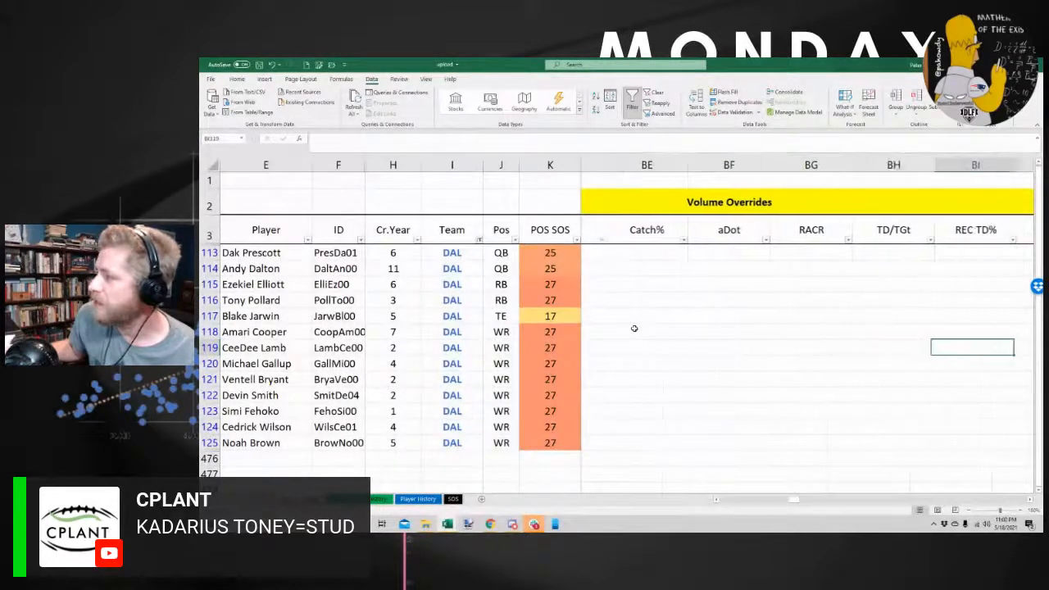
pyautogui.press('Right')
pyautogui.press('Right')
pyautogui.press('Left')
pyautogui.press('Left')
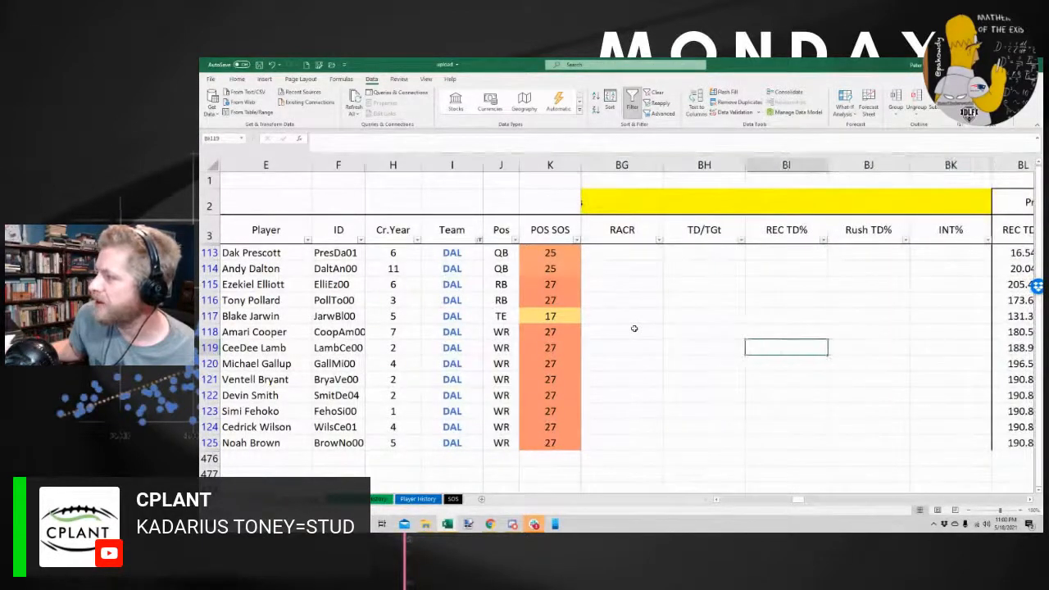
# Set CeeDee Lamb's TGT% to 22% in the Volume Overrides section
pyautogui.press('Left')
pyautogui.press('Left')
pyautogui.press('Left')
pyautogui.press('Left')
pyautogui.press('Left')
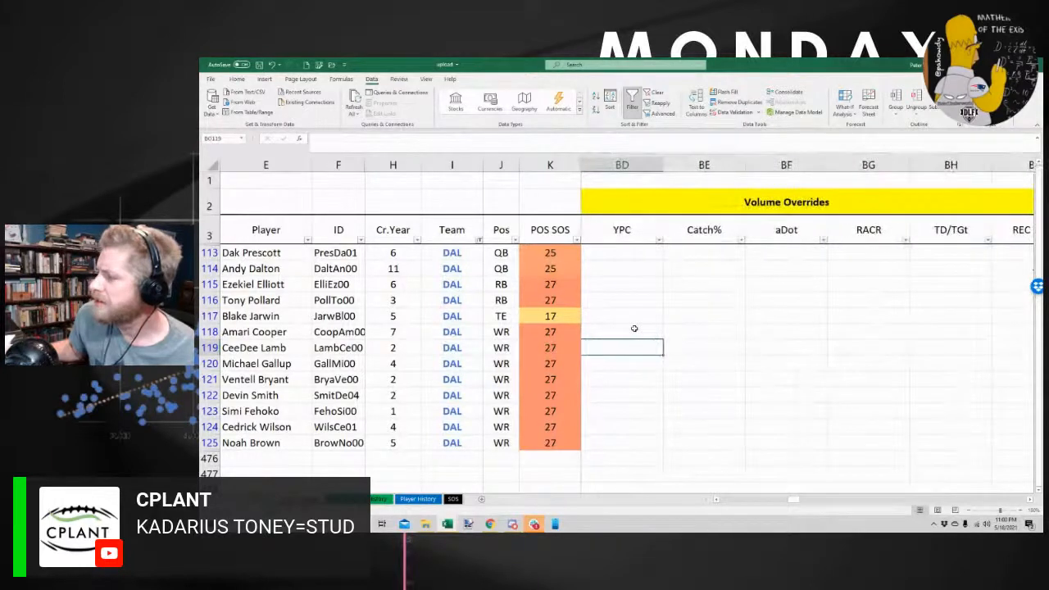
pyautogui.press('Left')
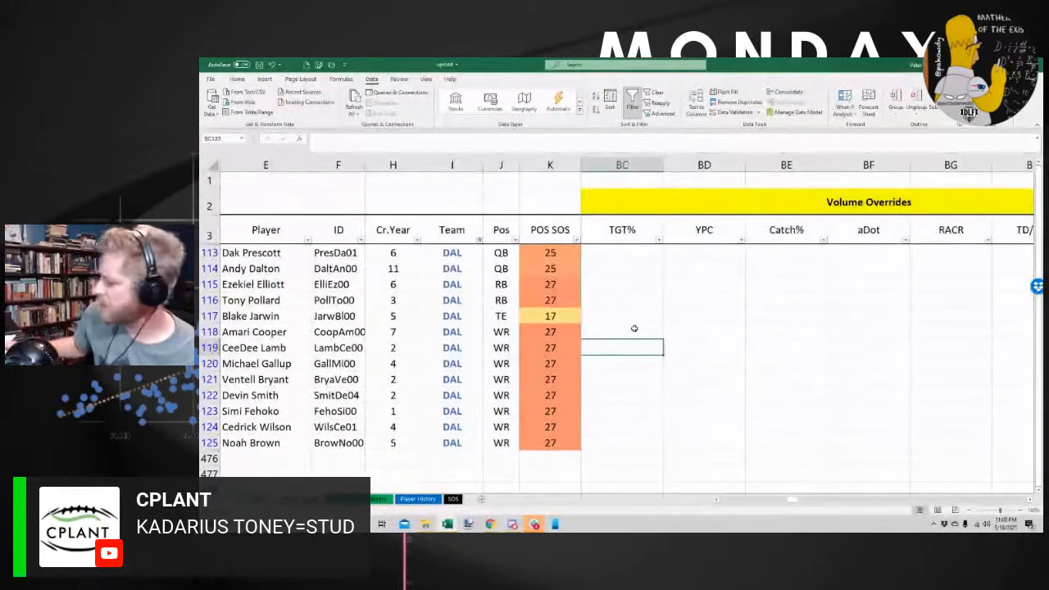
pyautogui.write('22')
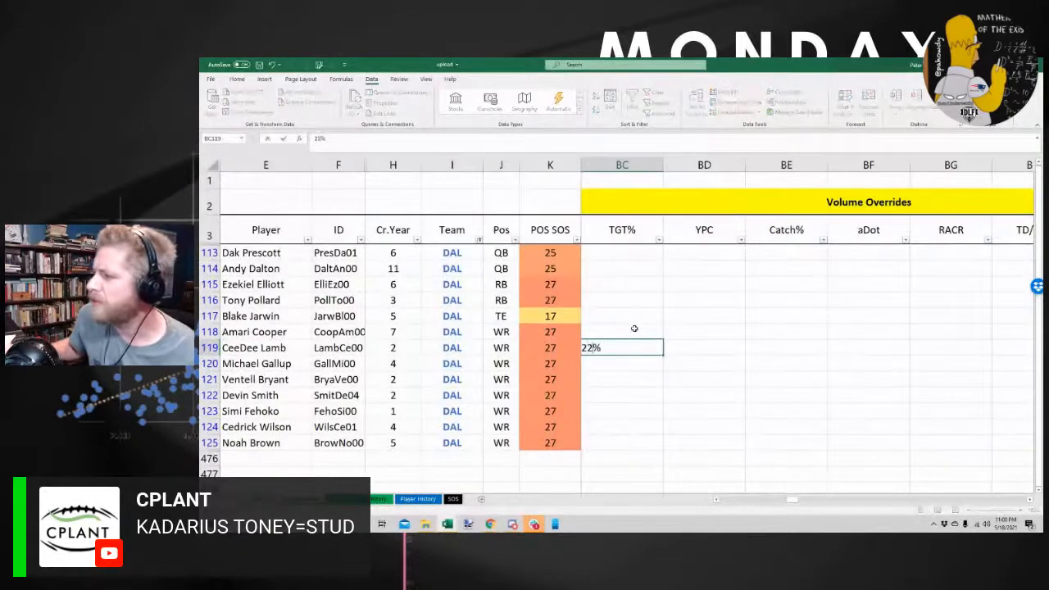
pyautogui.press('Return')
# Compare the projected target share of CeeDee Lamb with Amari Cooper's in the projected player volume columns
pyautogui.press('Up')
pyautogui.press('Left')
pyautogui.press('Left')
pyautogui.press('Left')
pyautogui.press('Left')
pyautogui.press('Left')
pyautogui.press('Left')
pyautogui.press('Left')
pyautogui.press('Left')
pyautogui.press('Left')
pyautogui.press('Left')
pyautogui.press('Left')
pyautogui.press('Left')
pyautogui.press('Left')
pyautogui.press('Left')
pyautogui.press('Left')
pyautogui.press('Left')
pyautogui.press('Left')
pyautogui.press('Left')
pyautogui.press('Left')
pyautogui.press('Left')
pyautogui.press('Left')
pyautogui.press('Left')
pyautogui.press('Left')
pyautogui.press('Left')
pyautogui.press('Left')
pyautogui.press('Left')
pyautogui.press('Left')
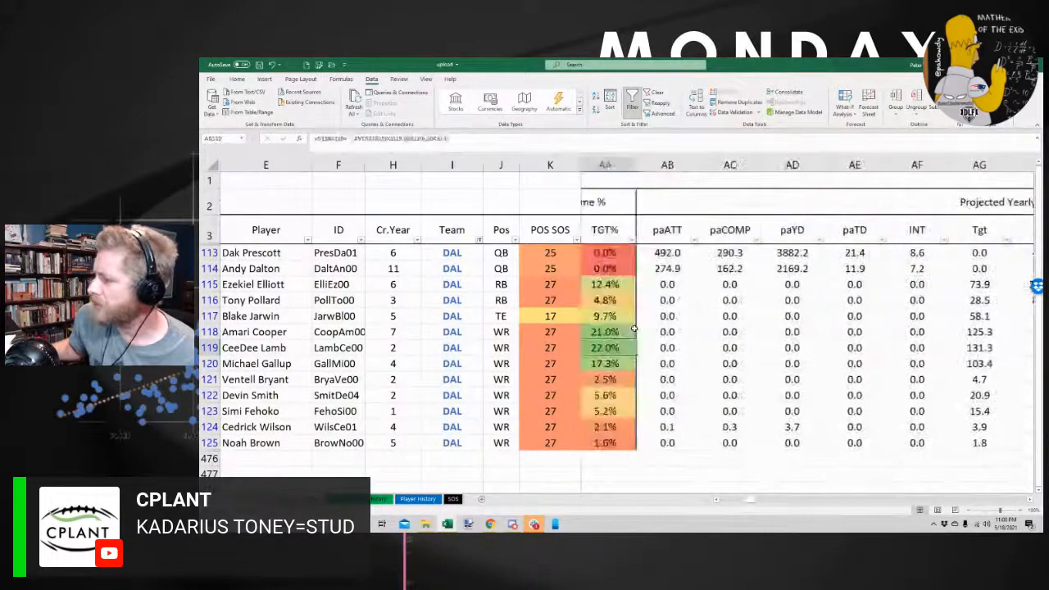
pyautogui.press('Up')
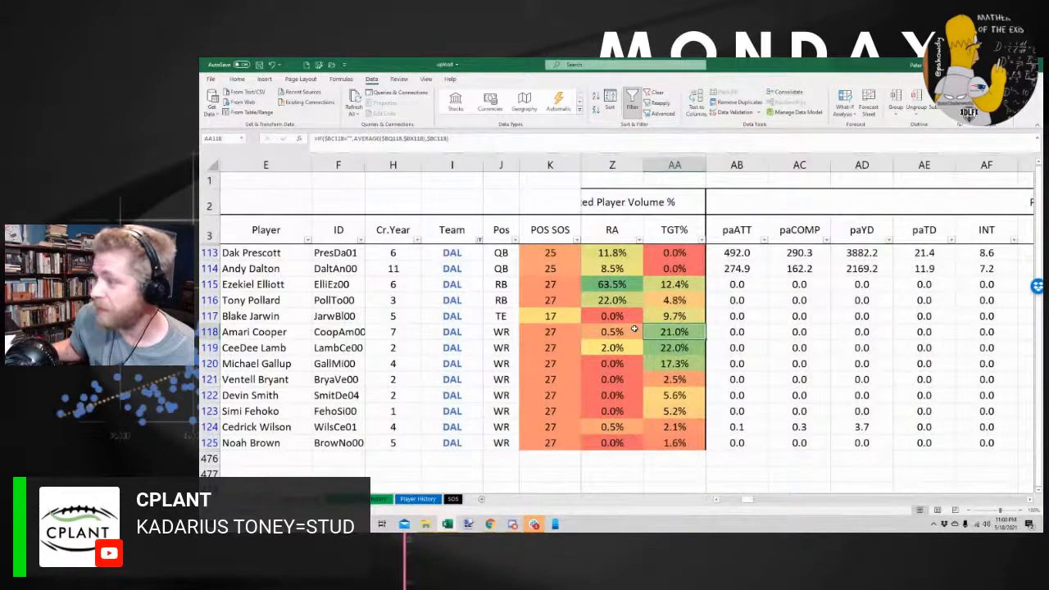
# Review the DAL Missing Team Volume figures, season-long points and the players' Pos Rank values
pyautogui.press('Up')
pyautogui.press('Up')
pyautogui.press('Up')
pyautogui.press('Up')
pyautogui.press('Left')
pyautogui.press('Left')
pyautogui.press('Left')
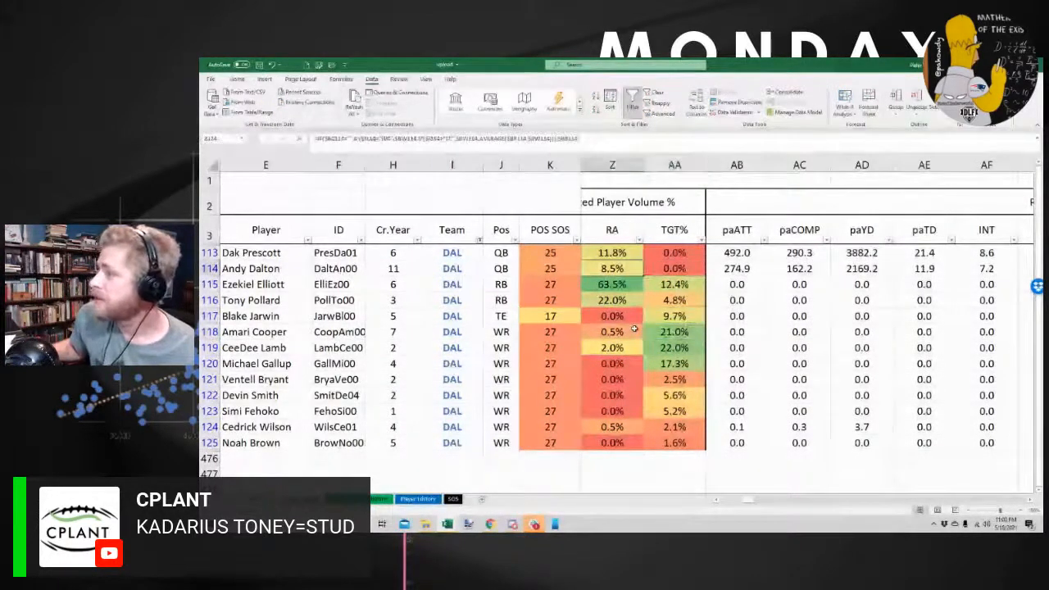
pyautogui.press('Left')
pyautogui.press('Left')
pyautogui.press('Left')
pyautogui.press('Left')
pyautogui.press('Left')
pyautogui.press('Left')
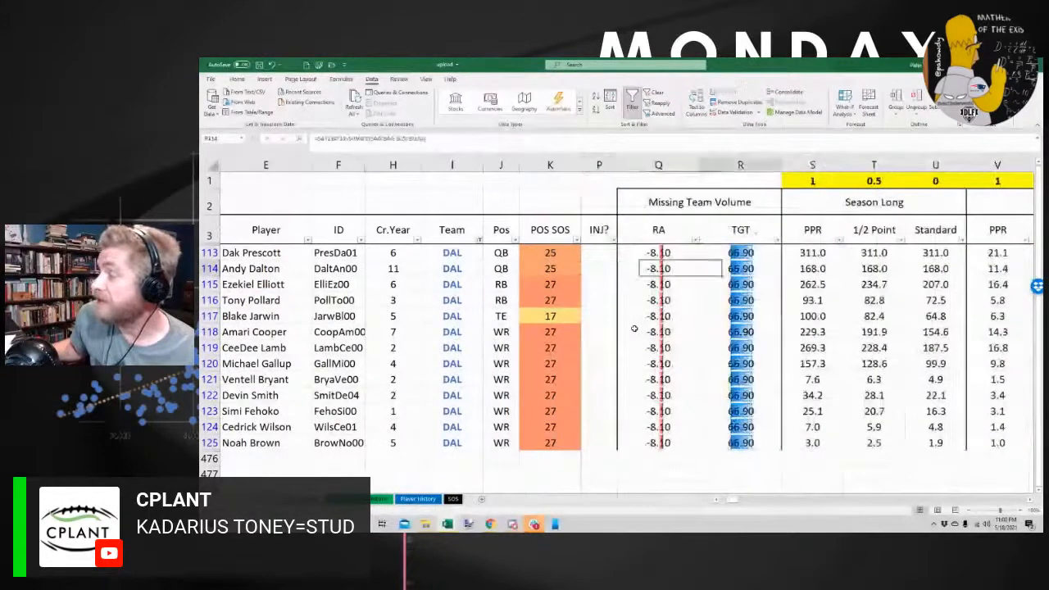
pyautogui.press('Left')
pyautogui.press('Left')
pyautogui.press('Left')
pyautogui.press('Left')
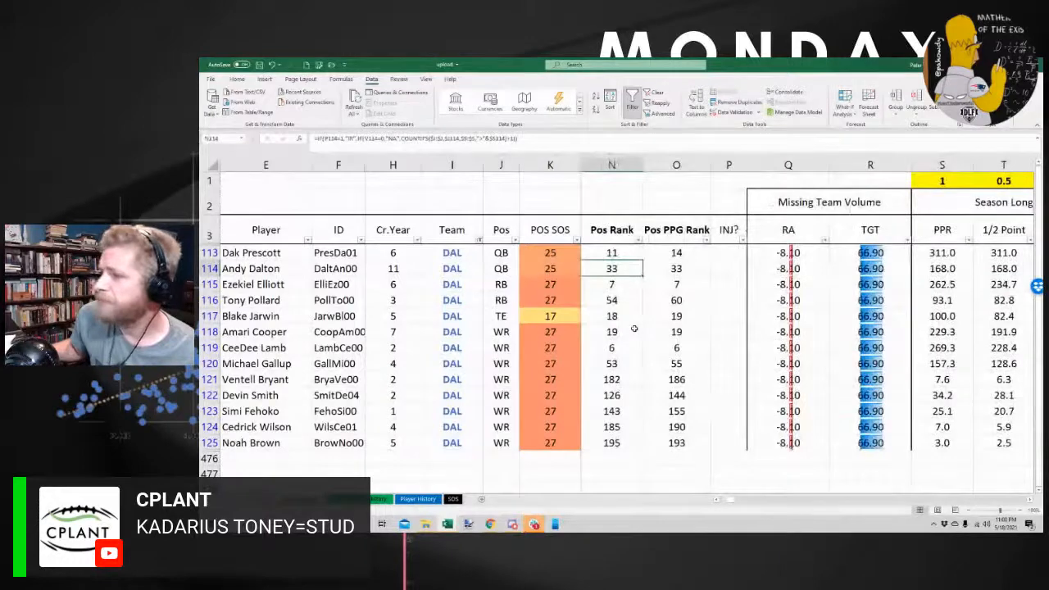
pyautogui.press('Down')
pyautogui.press('Down')
pyautogui.press('Down')
pyautogui.press('Down')
pyautogui.press('Down')
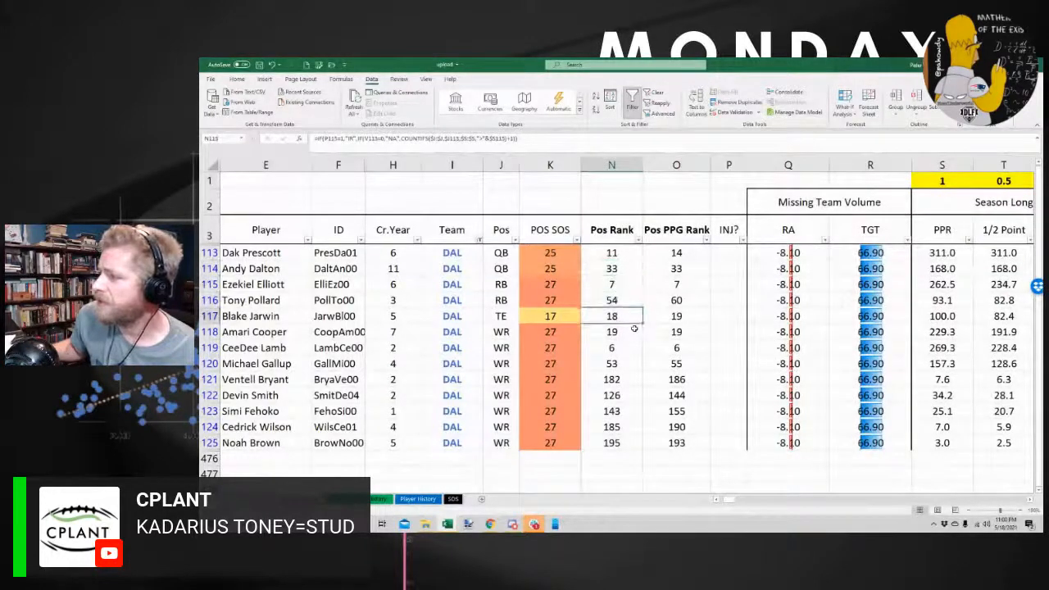
# Set the TGT% volume overrides to 24% for CeeDee Lamb and 22% for Amari Cooper
pyautogui.press('Right')
pyautogui.press('Right')
pyautogui.press('Right')
pyautogui.press('Right')
pyautogui.press('Right')
pyautogui.press('Right')
pyautogui.press('Right')
pyautogui.press('Right')
pyautogui.press('Right')
pyautogui.press('Right')
pyautogui.press('Right')
pyautogui.press('Right')
pyautogui.press('Right')
pyautogui.press('Right')
pyautogui.press('Right')
pyautogui.press('Right')
pyautogui.press('Right')
pyautogui.press('Right')
pyautogui.press('Right')
pyautogui.press('Right')
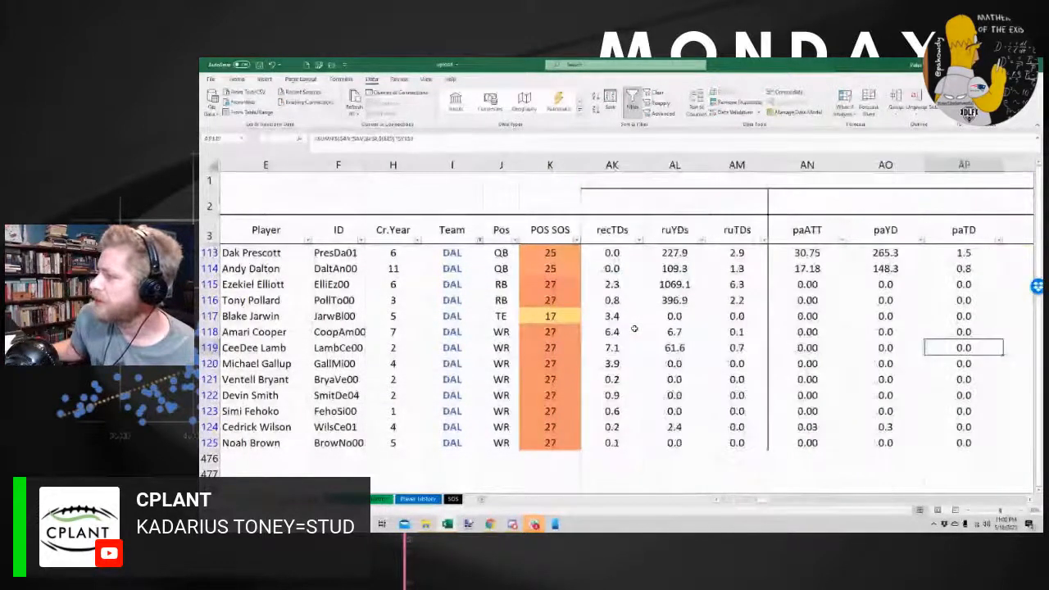
pyautogui.press('Right')
pyautogui.press('Right')
pyautogui.press('Right')
pyautogui.press('Right')
pyautogui.press('Right')
pyautogui.press('Right')
pyautogui.press('Left')
pyautogui.press('Left')
pyautogui.press('Left')
pyautogui.press('Left')
pyautogui.press('Left')
pyautogui.press('Left')
pyautogui.press('Left')
pyautogui.press('Left')
pyautogui.press('Left')
pyautogui.press('Left')
pyautogui.press('Left')
pyautogui.press('Left')
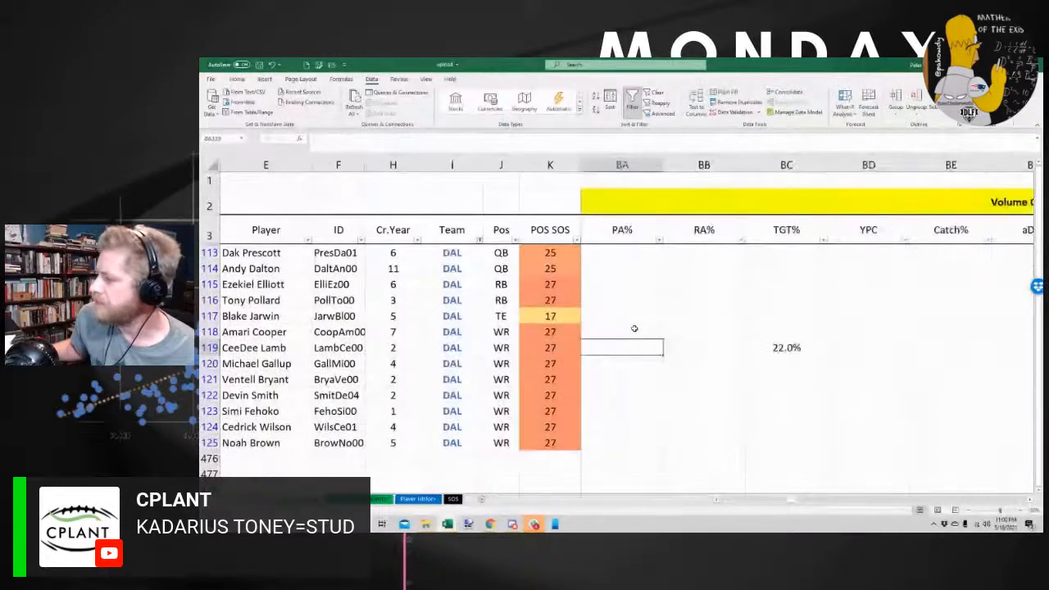
pyautogui.press('Right')
pyautogui.press('Right')
pyautogui.write('24.0')
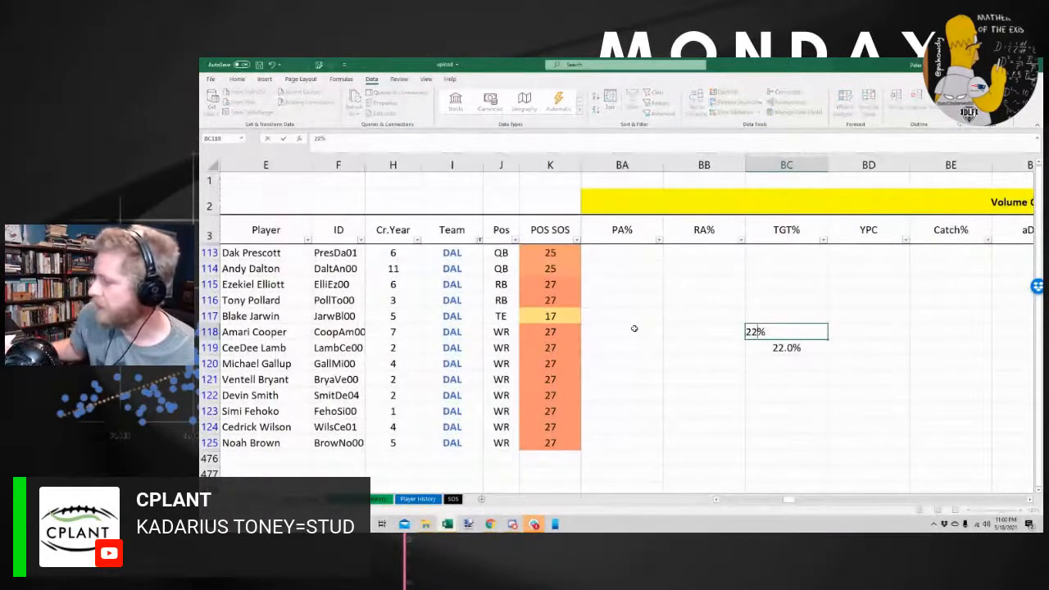
pyautogui.write('%')
pyautogui.press('Return')
pyautogui.press('Up')
pyautogui.press('Up')
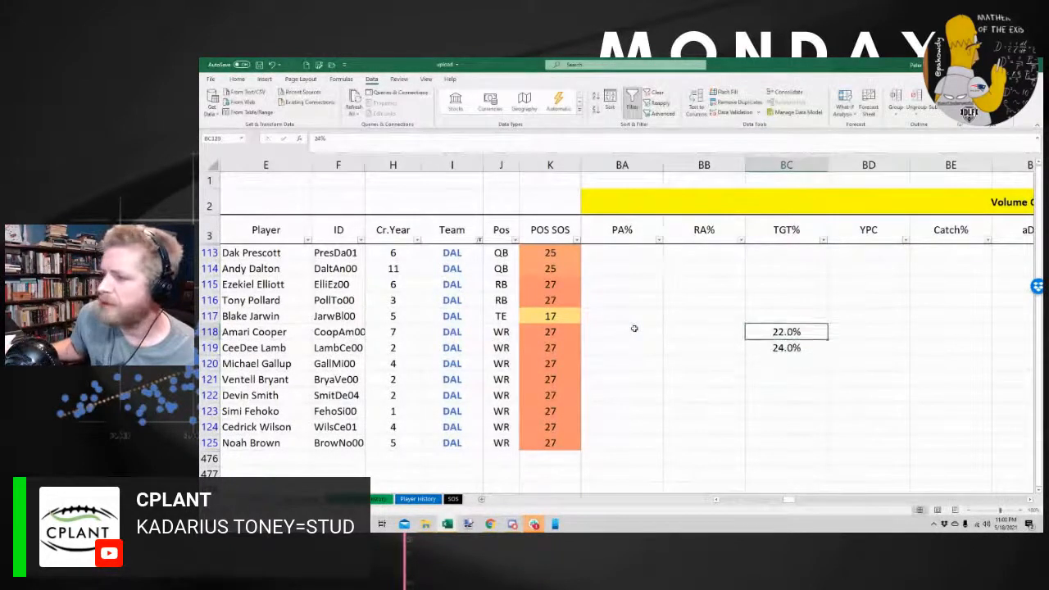
# Check the DAL receivers' projected yearly stats, fantasy points and the team's Missing Team Volume with the revised target shares
pyautogui.press('Left')
pyautogui.press('Left')
pyautogui.press('Left')
pyautogui.press('Left')
pyautogui.press('Left')
pyautogui.press('Left')
pyautogui.press('Left')
pyautogui.press('Left')
pyautogui.press('Left')
pyautogui.press('Left')
pyautogui.press('Left')
pyautogui.press('Left')
pyautogui.press('Left')
pyautogui.press('Left')
pyautogui.press('Left')
pyautogui.press('Left')
pyautogui.press('Left')
pyautogui.press('Left')
pyautogui.press('Left')
pyautogui.press('Left')
pyautogui.press('Left')
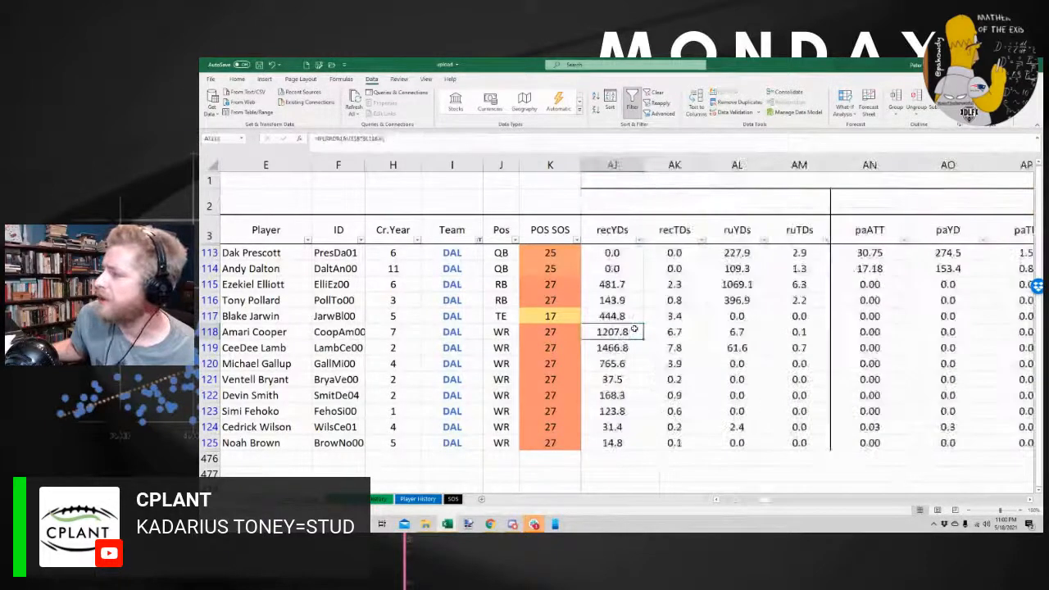
pyautogui.press('Left')
pyautogui.press('Left')
pyautogui.press('Left')
pyautogui.press('Left')
pyautogui.press('Left')
pyautogui.press('Left')
pyautogui.press('Left')
pyautogui.press('Left')
pyautogui.press('Left')
pyautogui.press('Left')
pyautogui.press('Left')
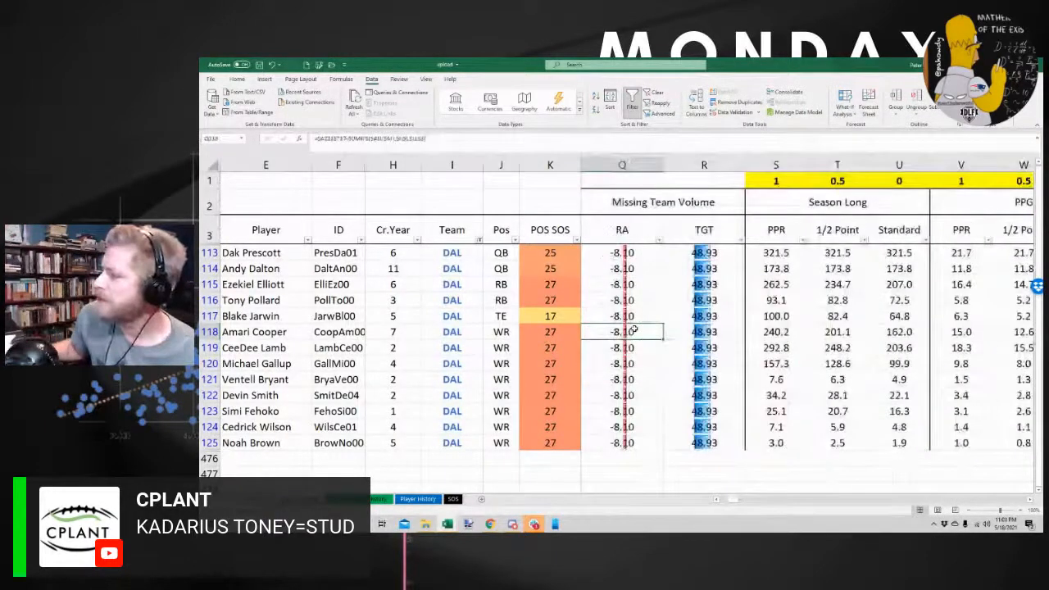
# Review the DAL players' season-long points, projected volume percentages and projected yearly stats
pyautogui.press('Left')
pyautogui.press('Left')
pyautogui.press('Left')
pyautogui.press('Left')
pyautogui.press('Left')
pyautogui.press('Right')
pyautogui.press('Right')
pyautogui.press('Right')
pyautogui.press('Right')
pyautogui.press('Right')
pyautogui.press('Right')
pyautogui.press('Right')
pyautogui.press('Right')
pyautogui.press('Right')
pyautogui.press('Right')
pyautogui.press('Right')
pyautogui.press('Right')
pyautogui.press('Right')
pyautogui.press('Right')
pyautogui.press('Right')
pyautogui.press('Right')
pyautogui.press('Right')
pyautogui.press('Right')
pyautogui.press('Right')
pyautogui.press('Right')
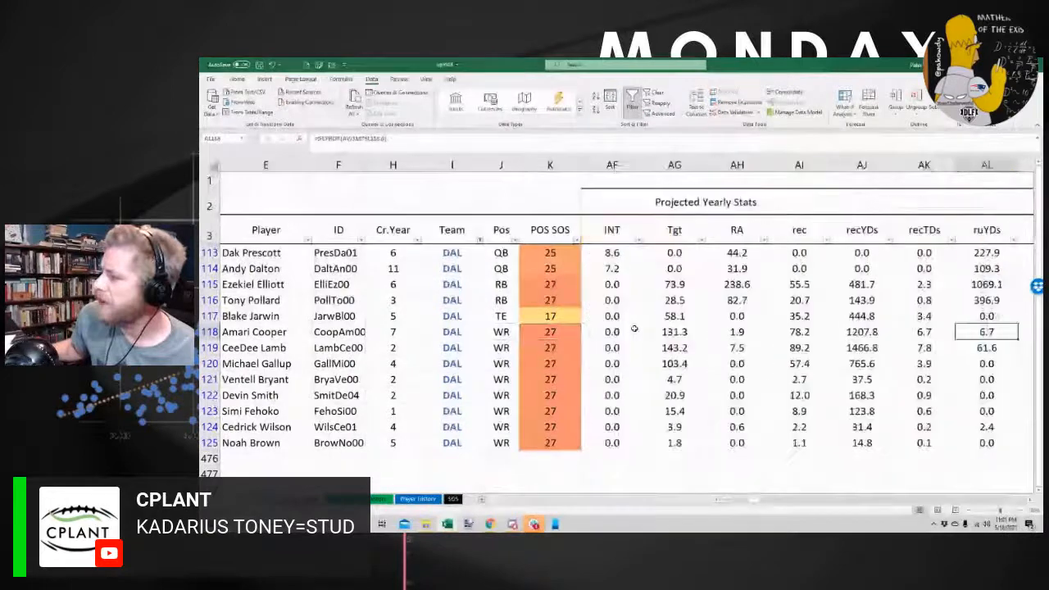
# Inspect the DAL receivers' RA% and TGT% entries in the Volume Overrides section
pyautogui.press('Right')
pyautogui.press('Right')
pyautogui.press('Right')
pyautogui.press('Right')
pyautogui.press('Right')
pyautogui.press('Right')
pyautogui.press('Right')
pyautogui.press('Right')
pyautogui.press('Right')
pyautogui.press('Right')
pyautogui.press('Right')
pyautogui.press('Right')
pyautogui.press('Right')
pyautogui.press('Right')
pyautogui.press('Right')
pyautogui.press('Right')
pyautogui.press('Right')
pyautogui.press('Right')
pyautogui.press('Right')
pyautogui.press('Right')
pyautogui.press('Left')
pyautogui.press('Left')
pyautogui.press('Left')
pyautogui.press('Left')
pyautogui.press('Left')
pyautogui.press('Left')
pyautogui.press('Left')
pyautogui.press('Left')
pyautogui.press('Down')
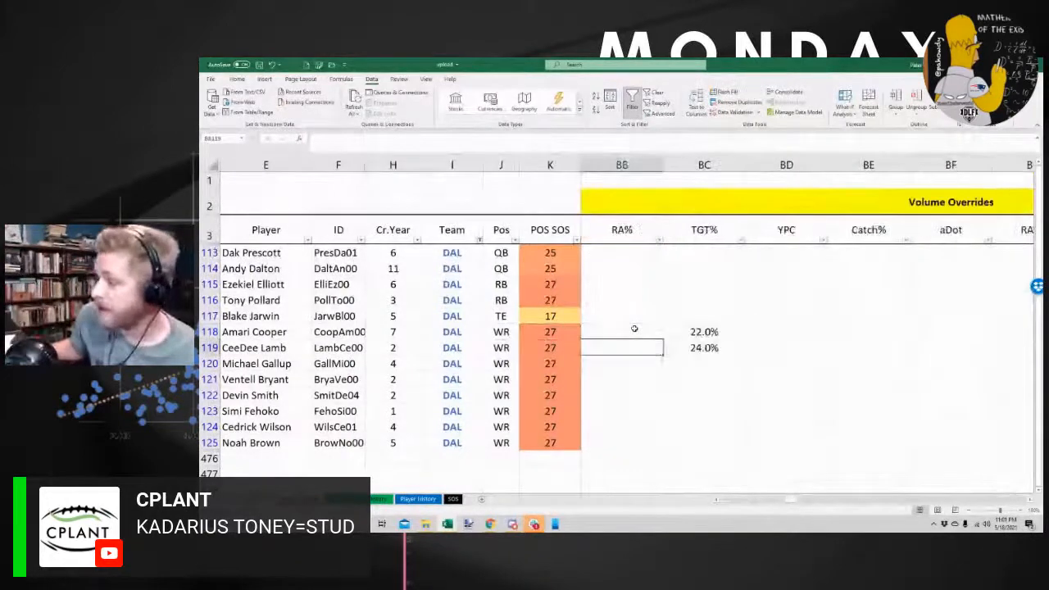
pyautogui.press('Right')
pyautogui.press('Down')
pyautogui.press('Down')
pyautogui.press('Left')
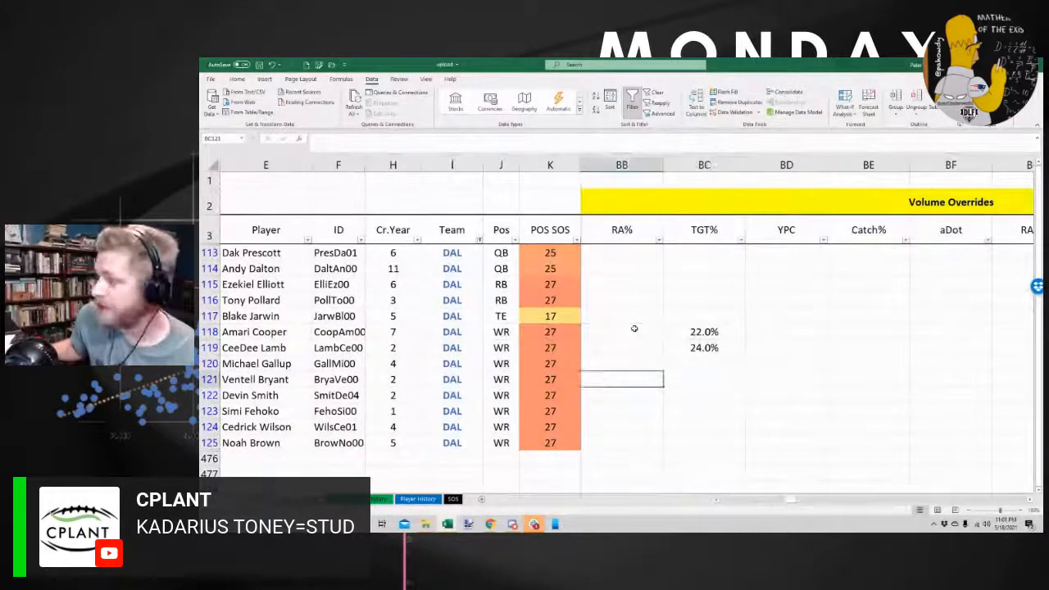
# Return to the player identification columns and fit the Player column's width to its contents
pyautogui.press('Left')
pyautogui.press('Left')
pyautogui.press('Left')
pyautogui.press('Left')
pyautogui.press('Left')
pyautogui.press('Left')
pyautogui.press('Left')
pyautogui.press('Left')
pyautogui.press('Left')
pyautogui.press('Left')
pyautogui.press('Left')
pyautogui.press('Left')
pyautogui.press('Left')
pyautogui.press('Left')
pyautogui.press('Left')
pyautogui.press('Left')
pyautogui.press('Left')
pyautogui.press('Left')
pyautogui.press('Left')
pyautogui.press('Left')
pyautogui.press('Left')
pyautogui.press('Left')
pyautogui.press('Left')
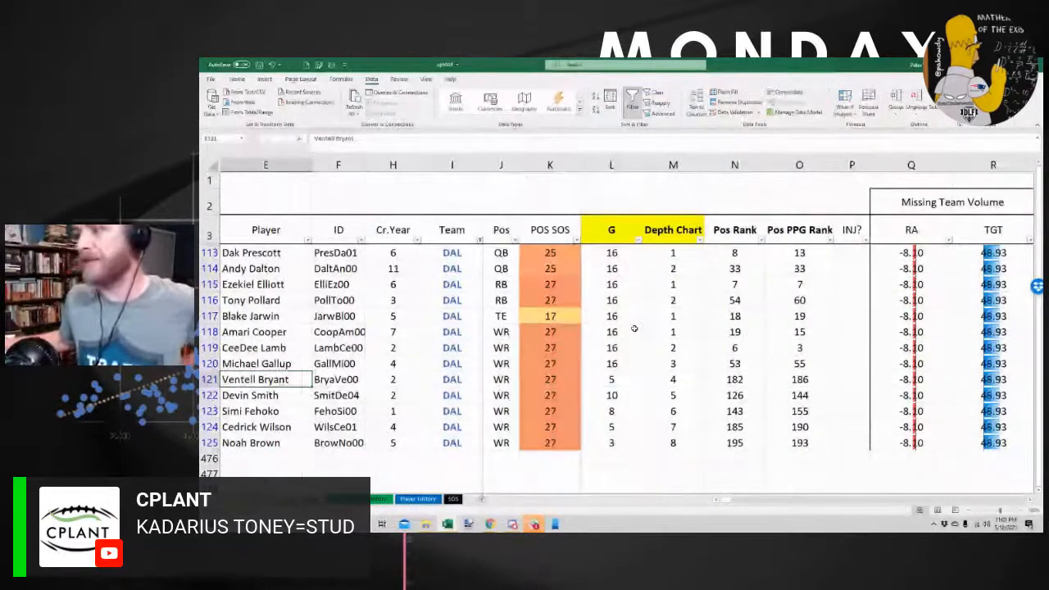
pyautogui.doubleClick(312, 165)
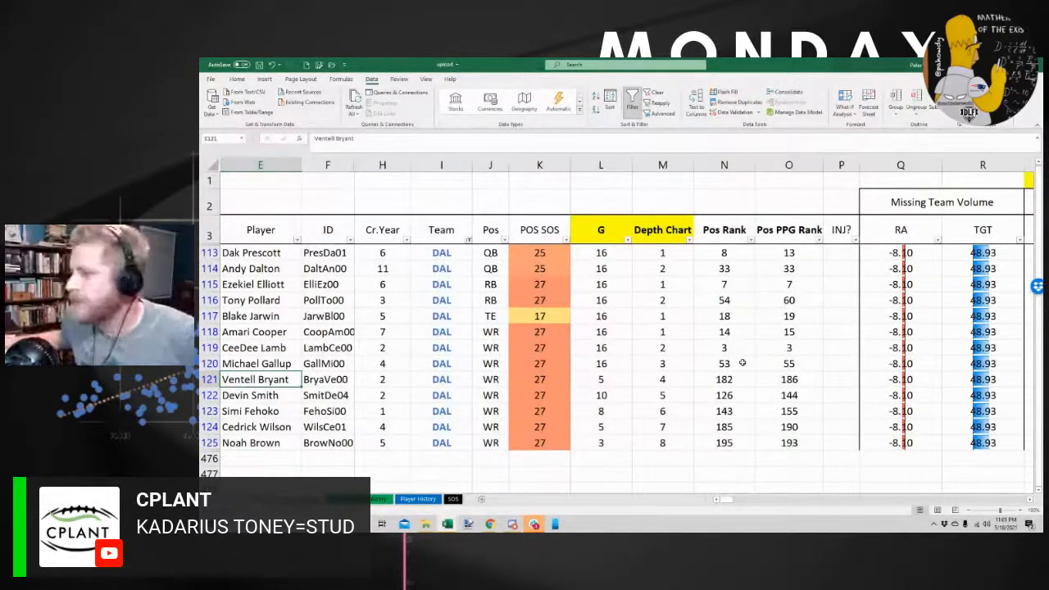
# Check CeeDee Lamb's Pos Rank and Michael Gallup's projected TGT% against the other DAL receivers
pyautogui.click(650, 350)
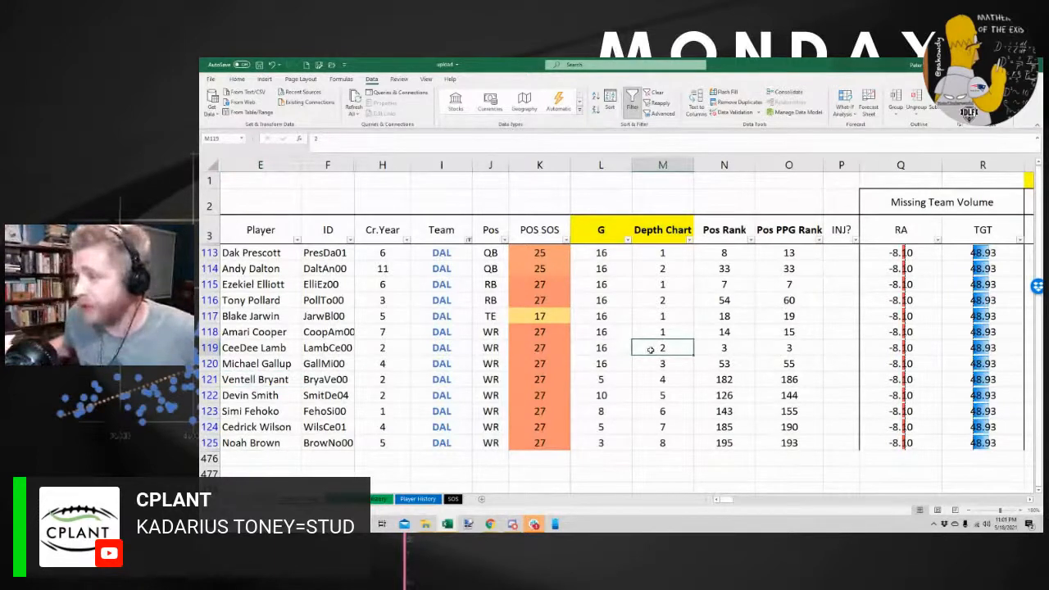
pyautogui.press('Right')
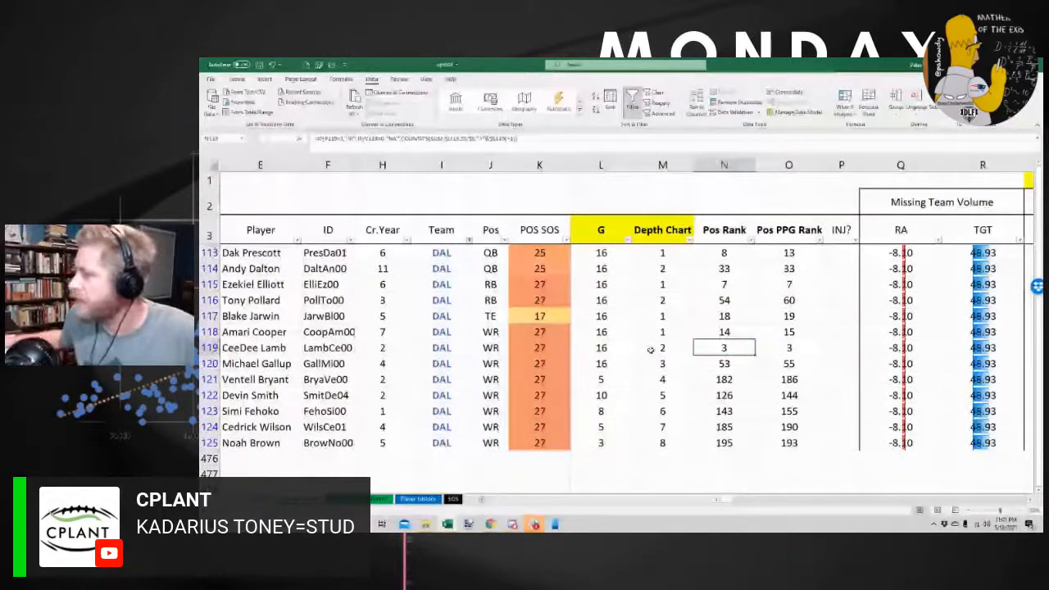
pyautogui.hscroll(5, 650, 350)
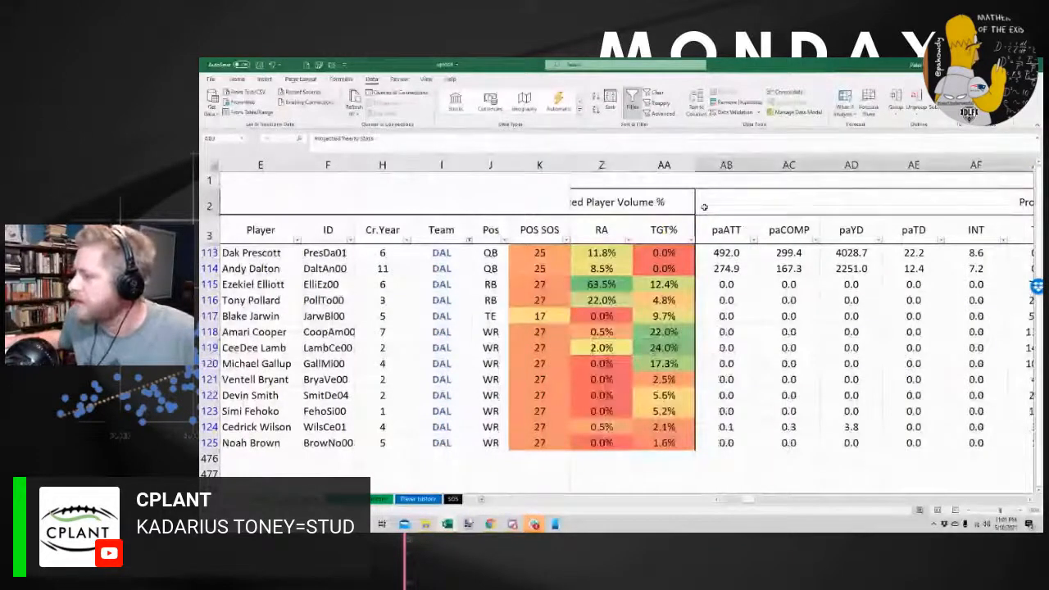
pyautogui.click(671, 365)
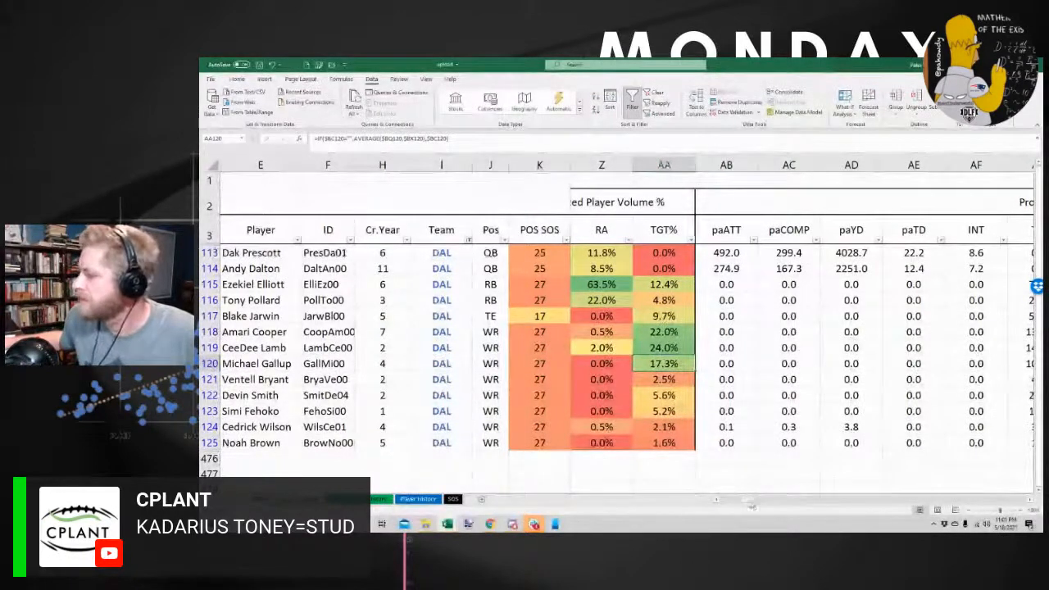
pyautogui.moveTo(742, 499); pyautogui.dragTo(709, 509)
# Compare the Baker Mayfield and Cam Newton rows across the fantasy points and passing stats in the player rankings sheet
pyautogui.hotkey('ctrl', 'pagedown')
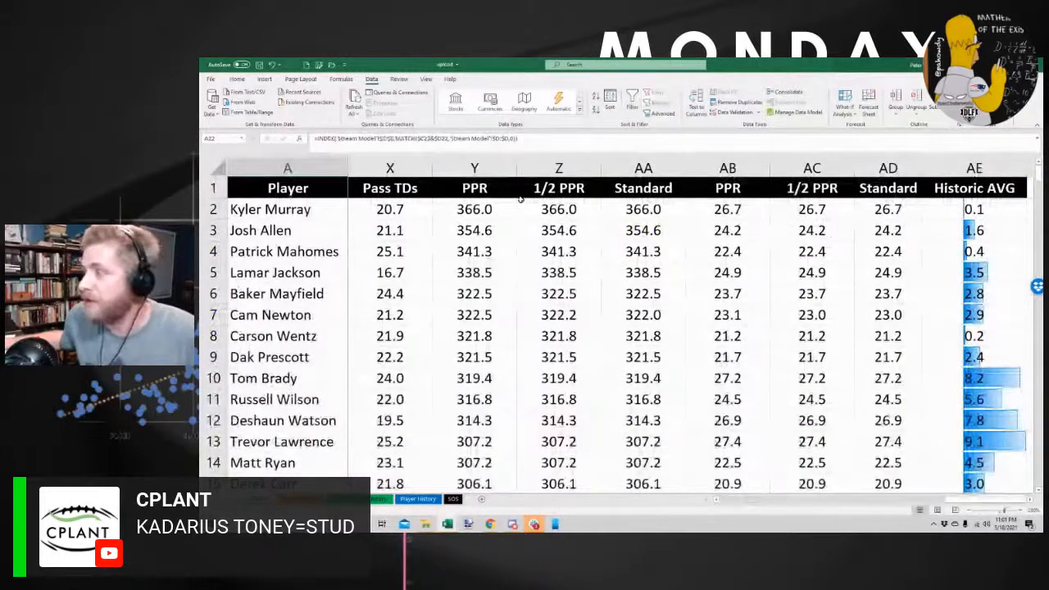
pyautogui.click(647, 296)
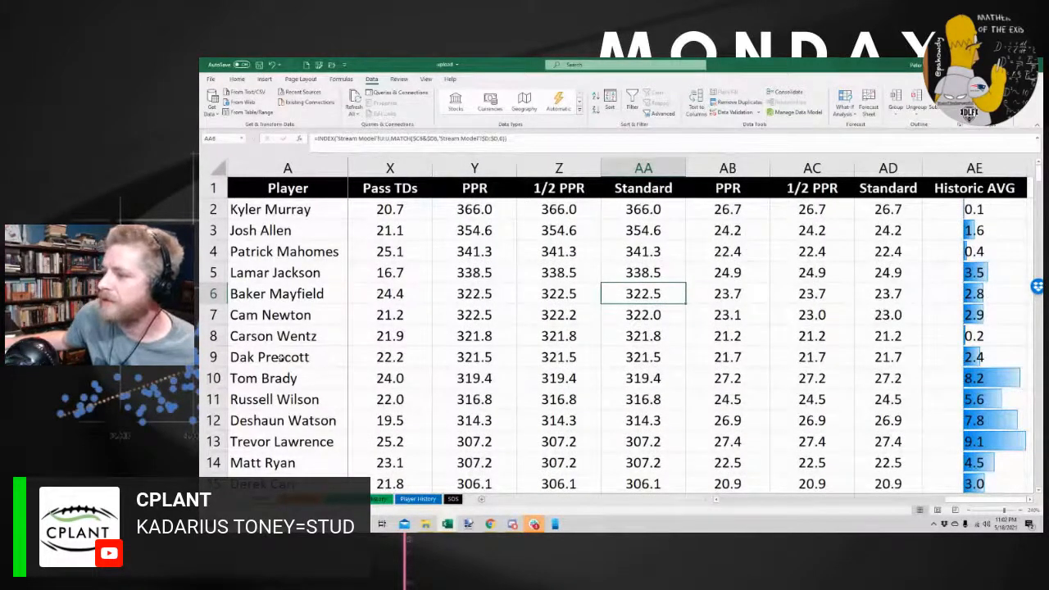
pyautogui.click(214, 337)
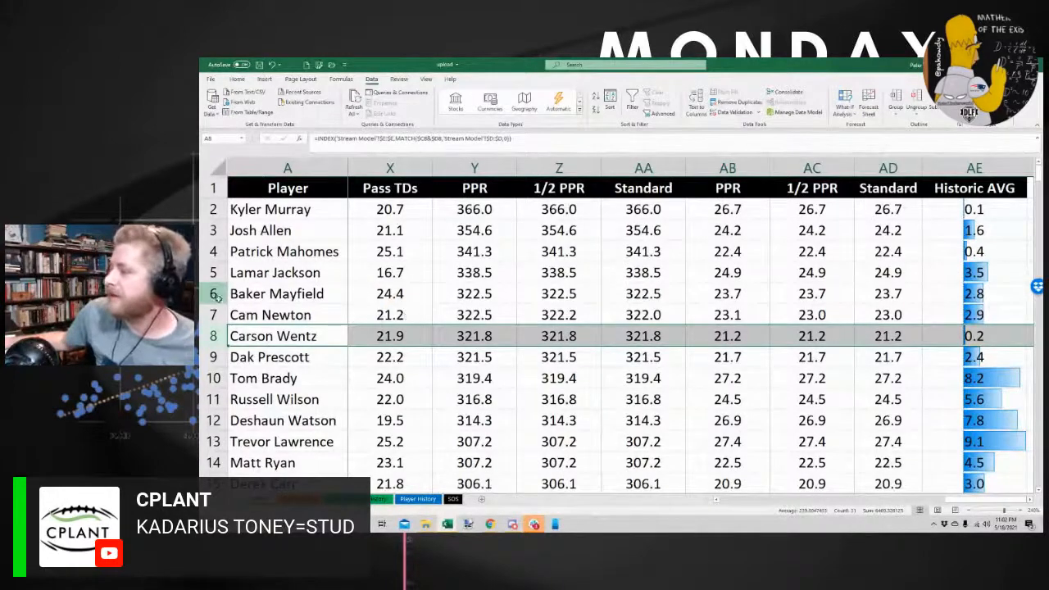
pyautogui.moveTo(218, 299); pyautogui.dragTo(215, 315)
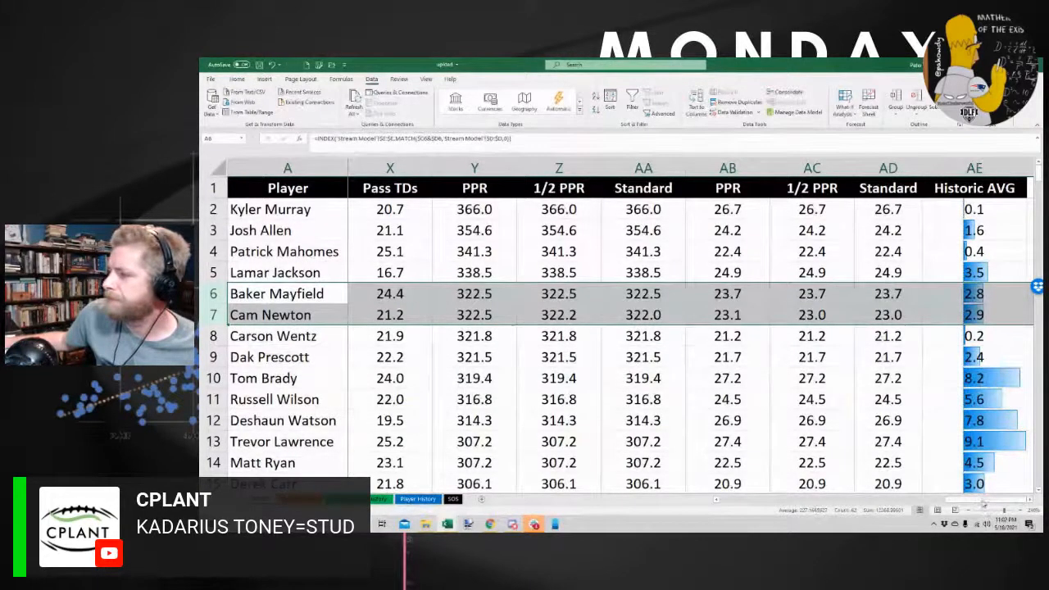
pyautogui.hscroll(-3, 970, 507)
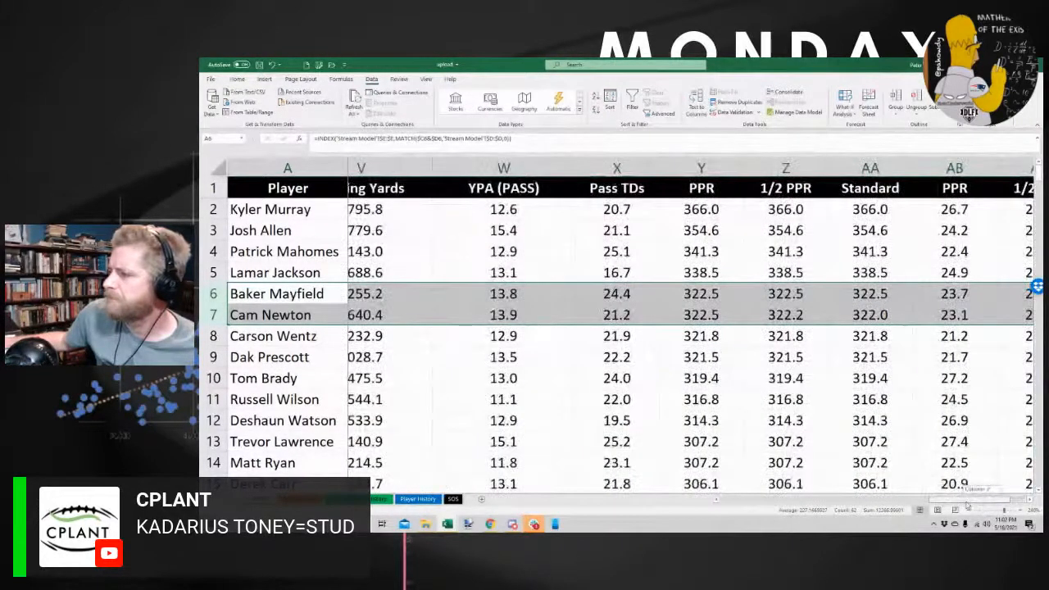
pyautogui.hscroll(-3, 968, 506)
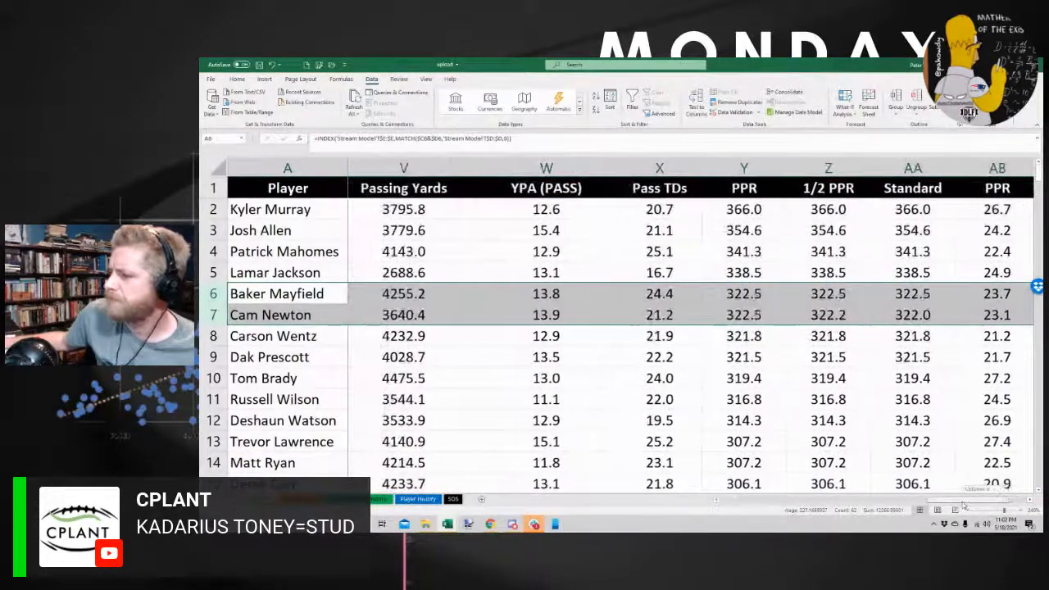
pyautogui.hscroll(-1, 956, 508)
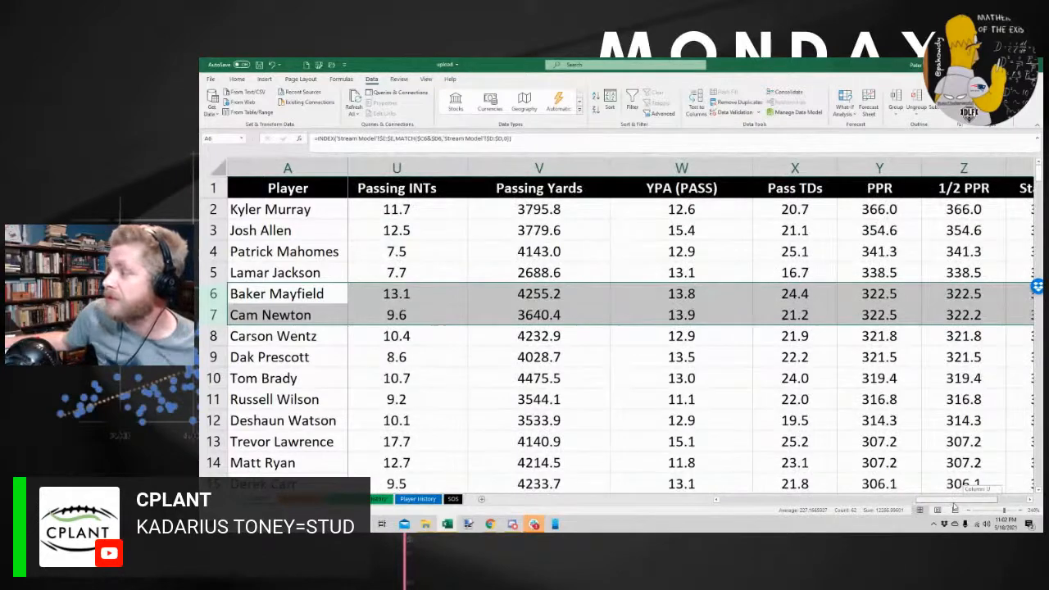
pyautogui.hscroll(-1, 955, 508)
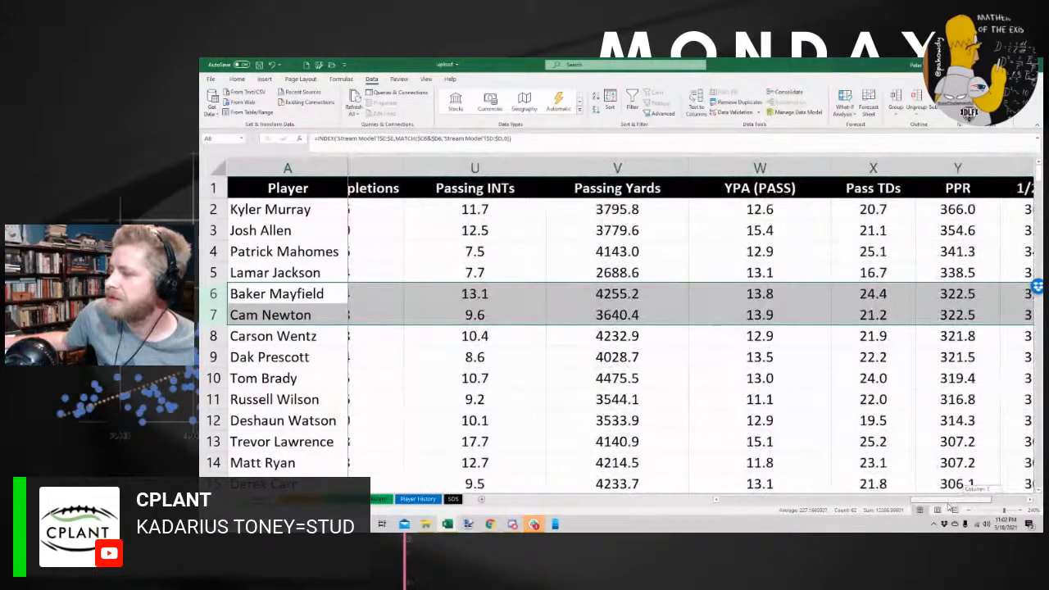
pyautogui.hscroll(-1, 948, 507)
pyautogui.hscroll(-1, 946, 508)
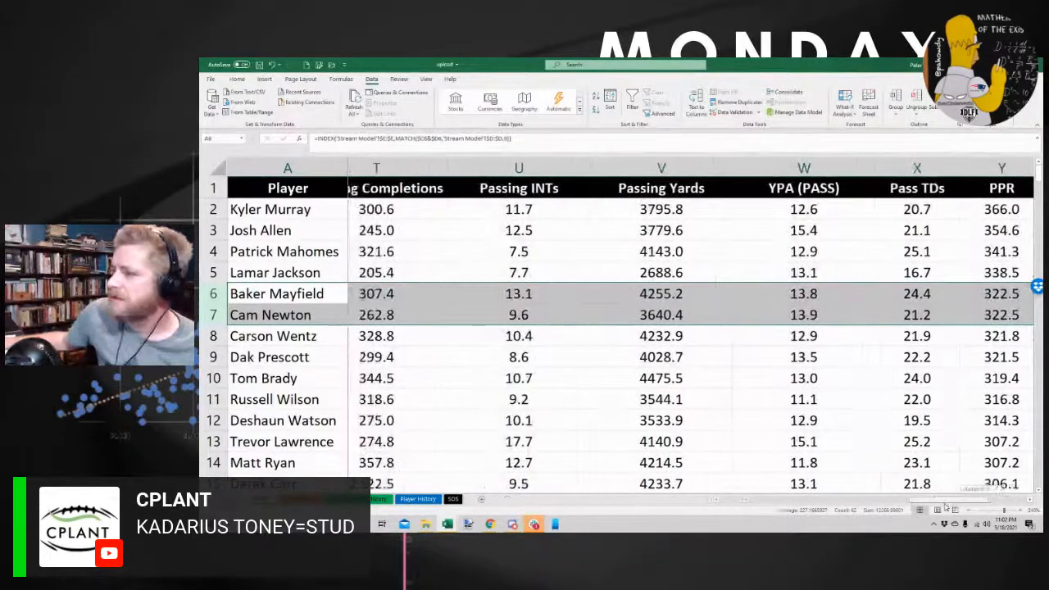
pyautogui.hscroll(-1, 946, 508)
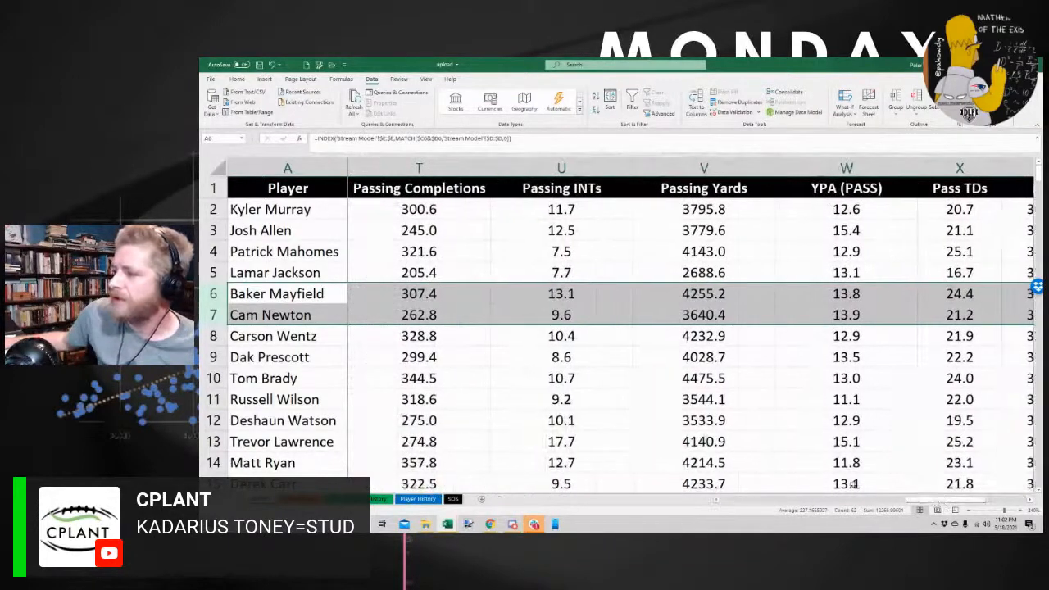
# Examine Baker Mayfield's projected Passing INTs, Passing Yards and YPA in the rankings sheet
pyautogui.click(602, 315)
pyautogui.click(597, 298)
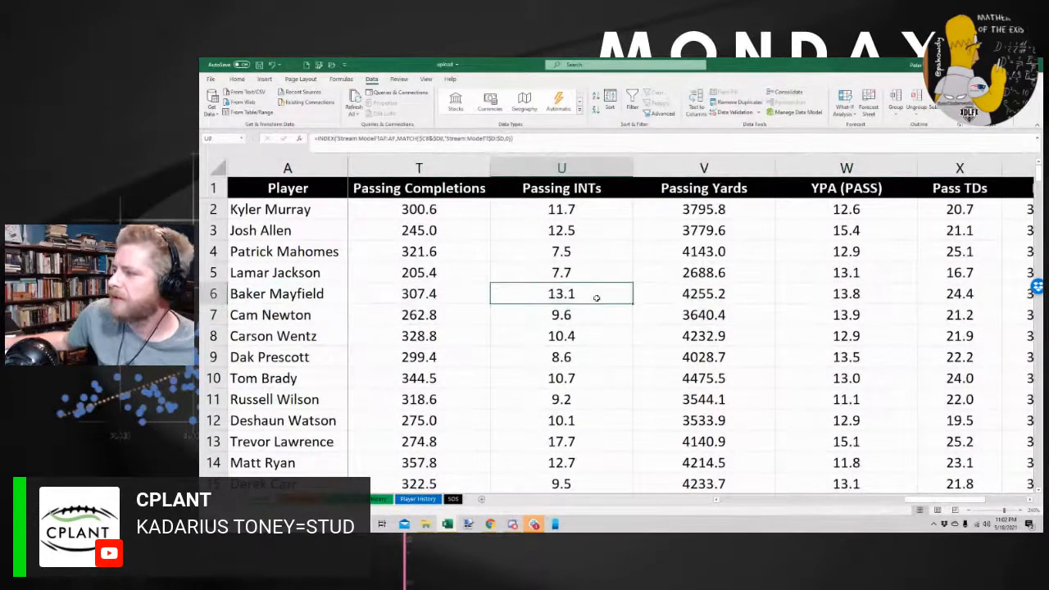
pyautogui.click(715, 299)
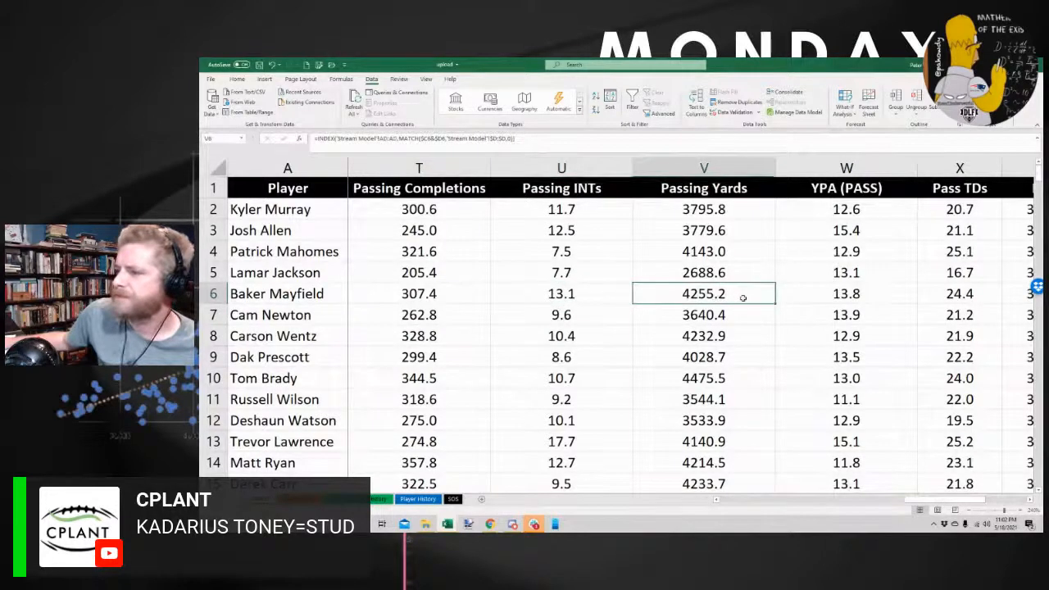
pyautogui.click(836, 298)
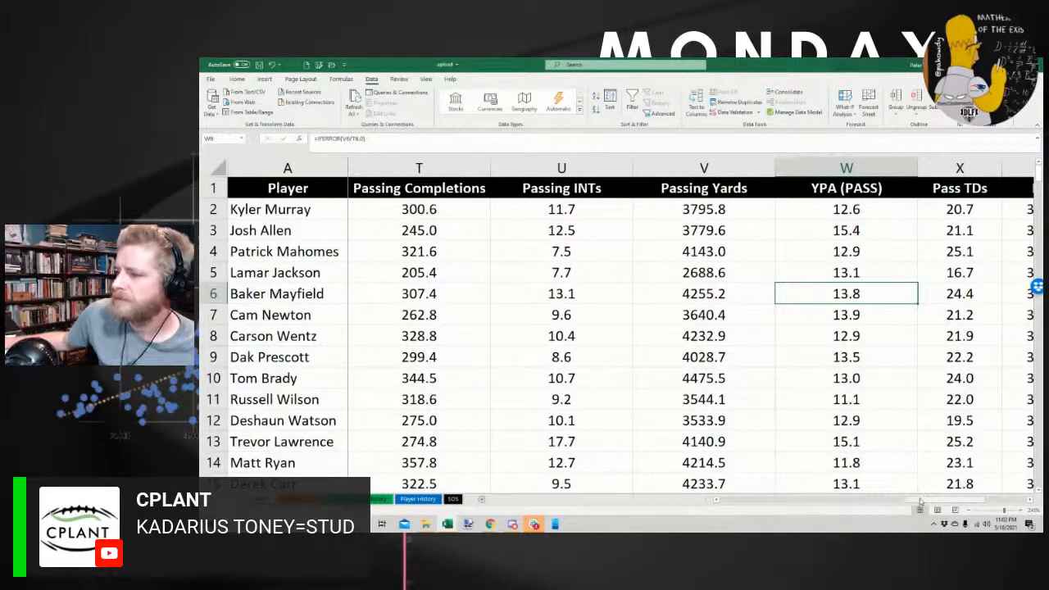
pyautogui.click(213, 294)
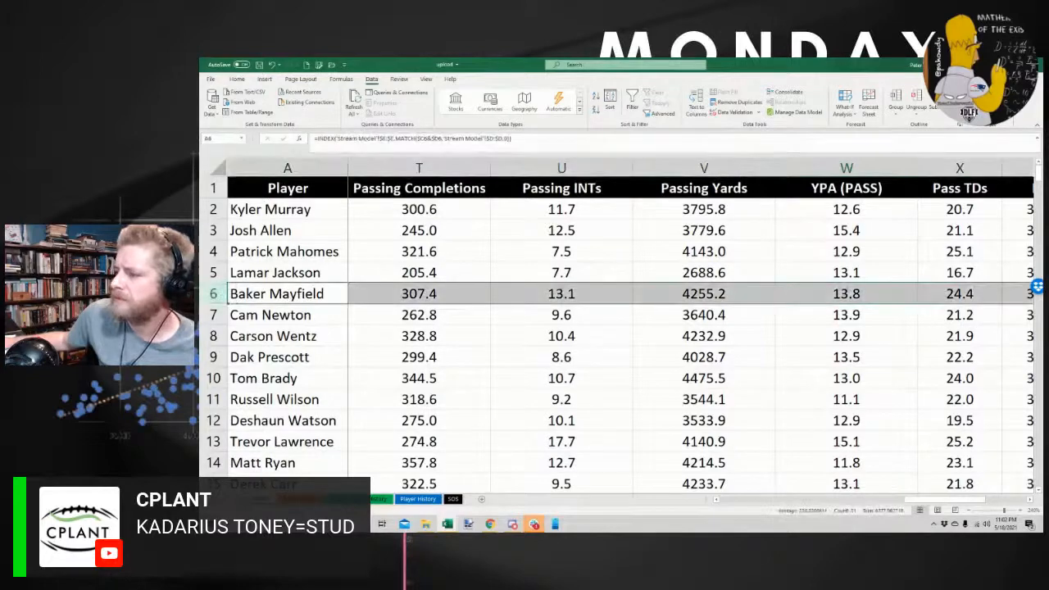
# Return to the team projections sheet and filter the Team column to CLE
pyautogui.hotkey('ctrl', 'pageup')
pyautogui.click(469, 240)
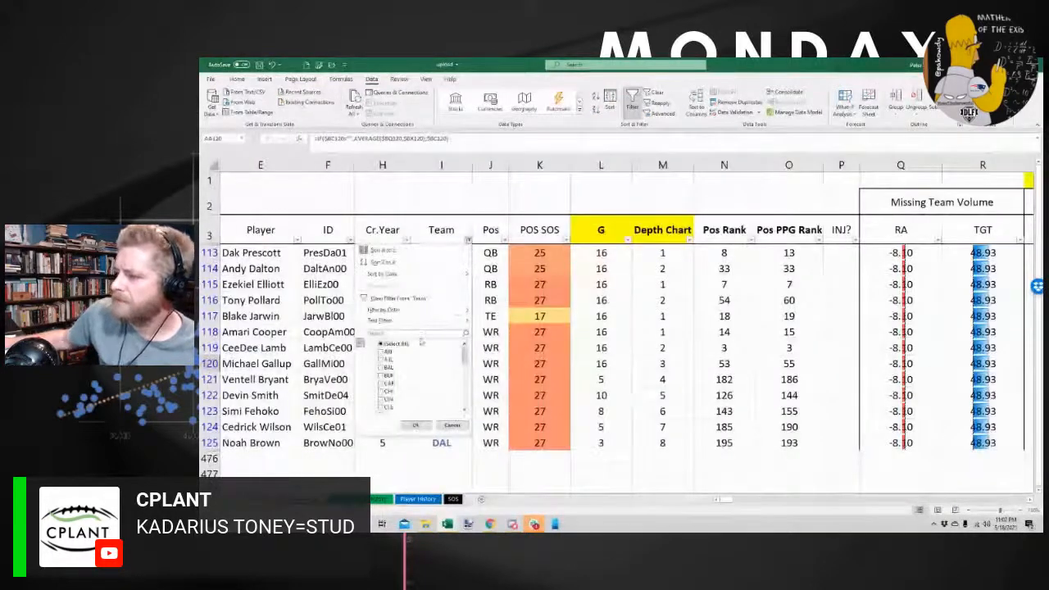
pyautogui.write('cle')
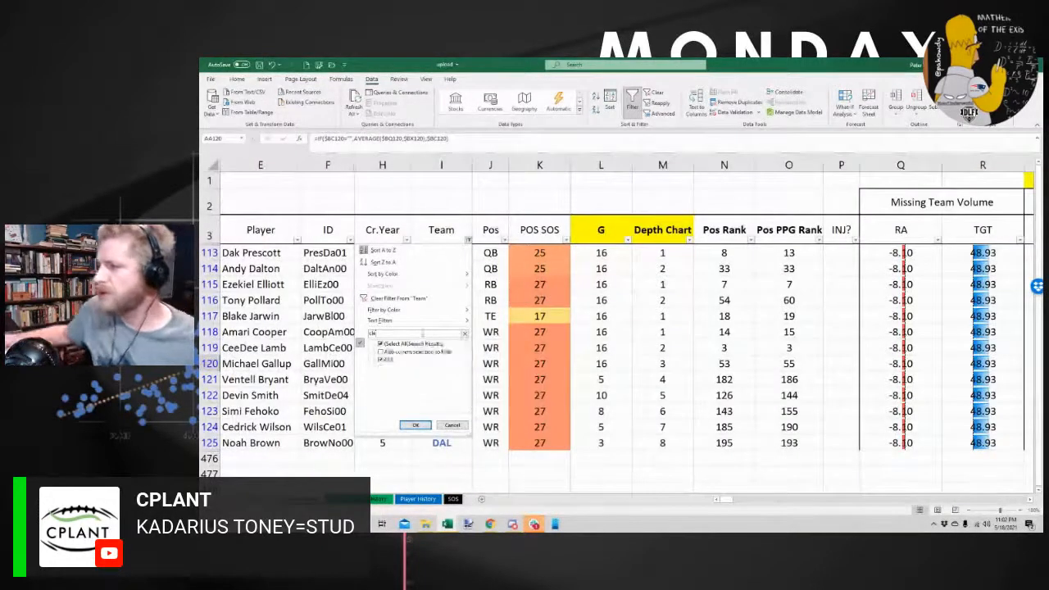
pyautogui.press('Return')
pyautogui.click(767, 316)
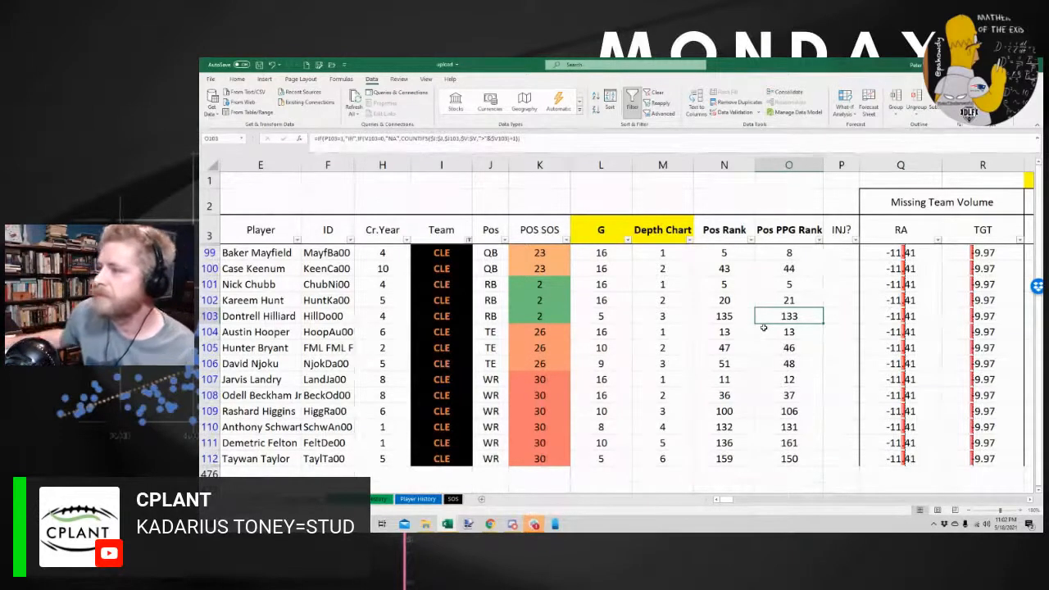
# Widen the Player column so the full CLE player names fit
pyautogui.click(278, 165)
pyautogui.moveTo(301, 166); pyautogui.dragTo(311, 171)
pyautogui.click(678, 375)
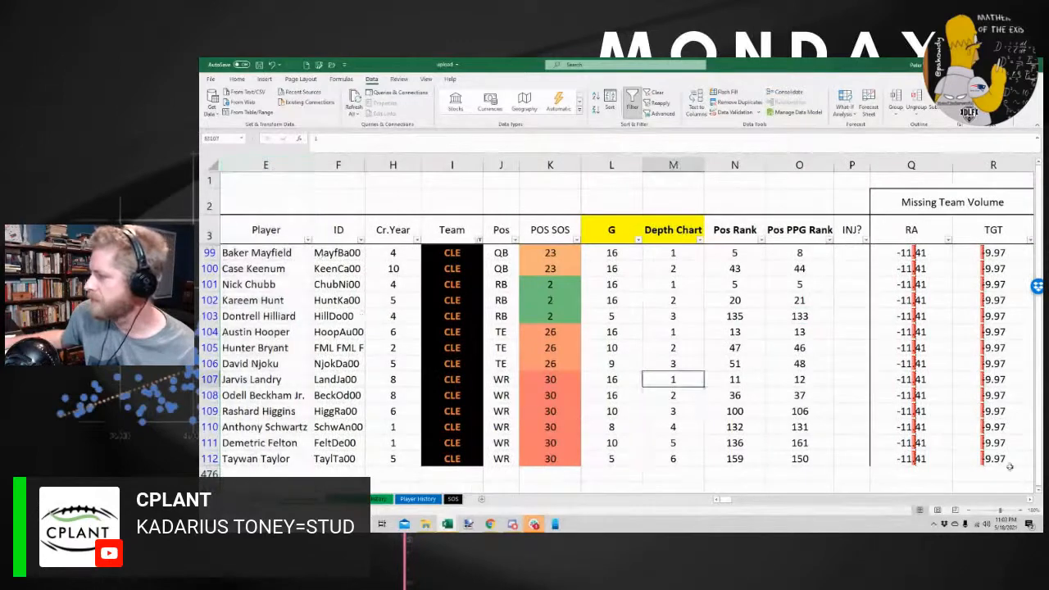
# Examine the CLE Missing Team Volume figures and the players' Projected Player Volume percentages
pyautogui.click(1028, 499)
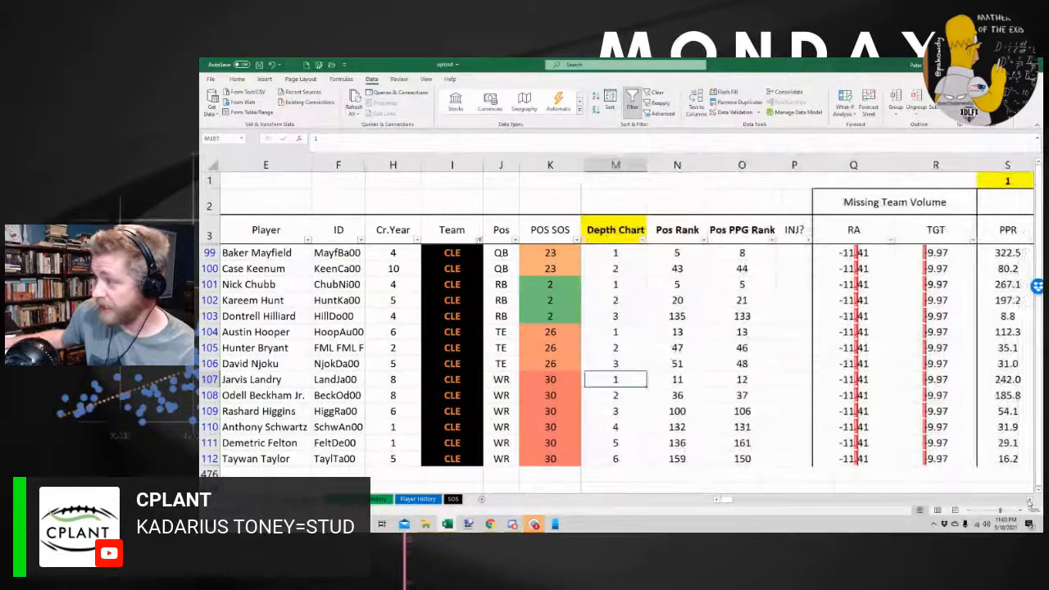
pyautogui.moveTo(658, 253)
pyautogui.mouseDown()
pyautogui.moveTo(741, 316)
pyautogui.moveTo(741, 458)
pyautogui.mouseUp()
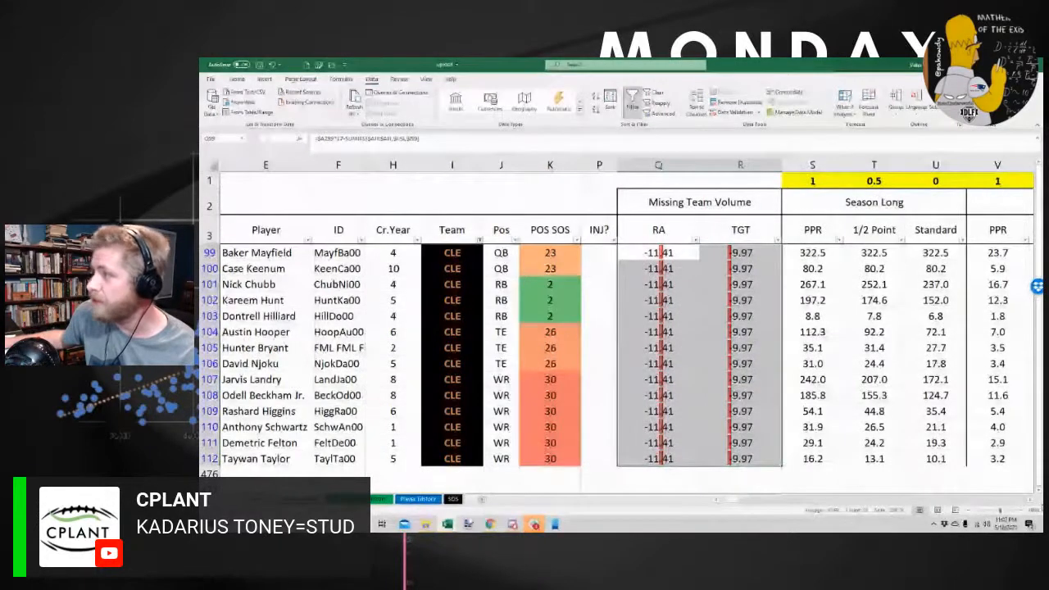
pyautogui.click(1030, 500)
pyautogui.click(1030, 502)
pyautogui.click(1031, 502)
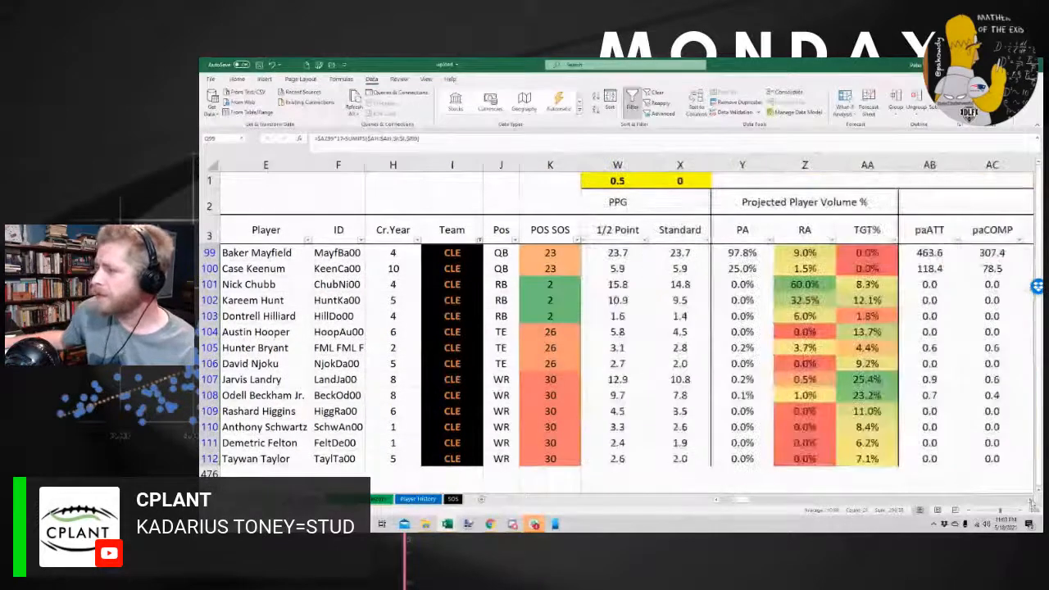
pyautogui.click(1030, 502)
pyautogui.click(1031, 502)
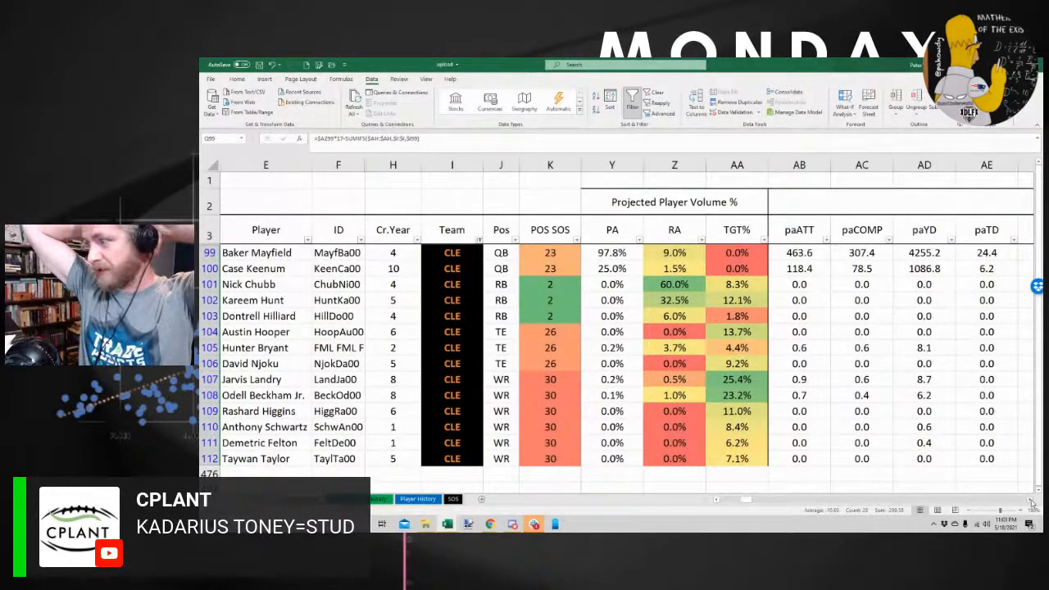
# Review the CLE players' projected yearly receiving and rushing stats, from Kareem Hunt down to Jarvis Landry
pyautogui.click(834, 305)
pyautogui.press('Right')
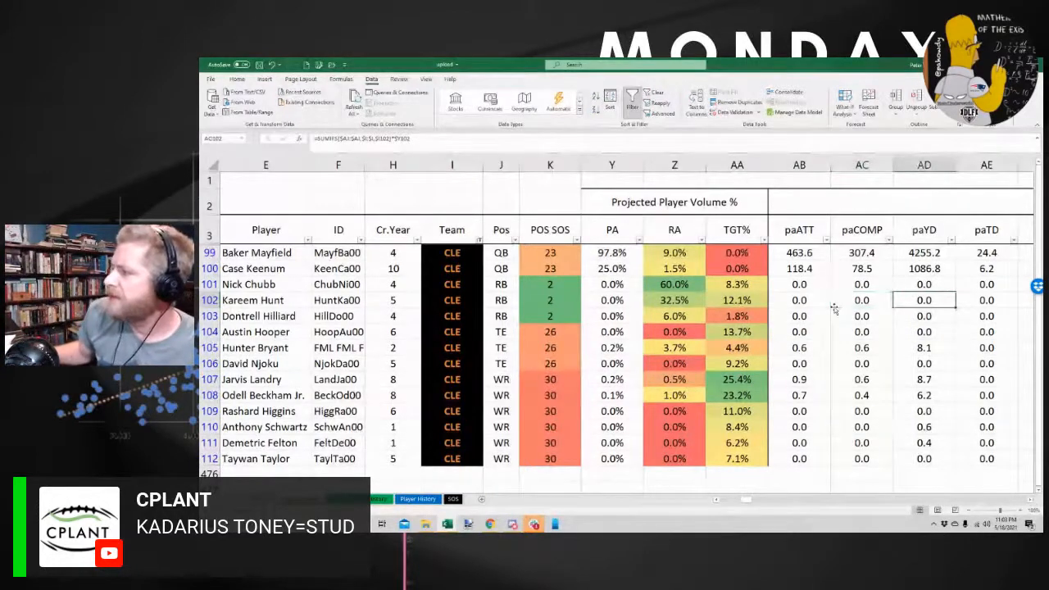
pyautogui.press('Right')
pyautogui.press('Right')
pyautogui.press('Right')
pyautogui.press('Right')
pyautogui.press('Right')
pyautogui.press('Right')
pyautogui.press('Right')
pyautogui.press('Right')
pyautogui.press('Right')
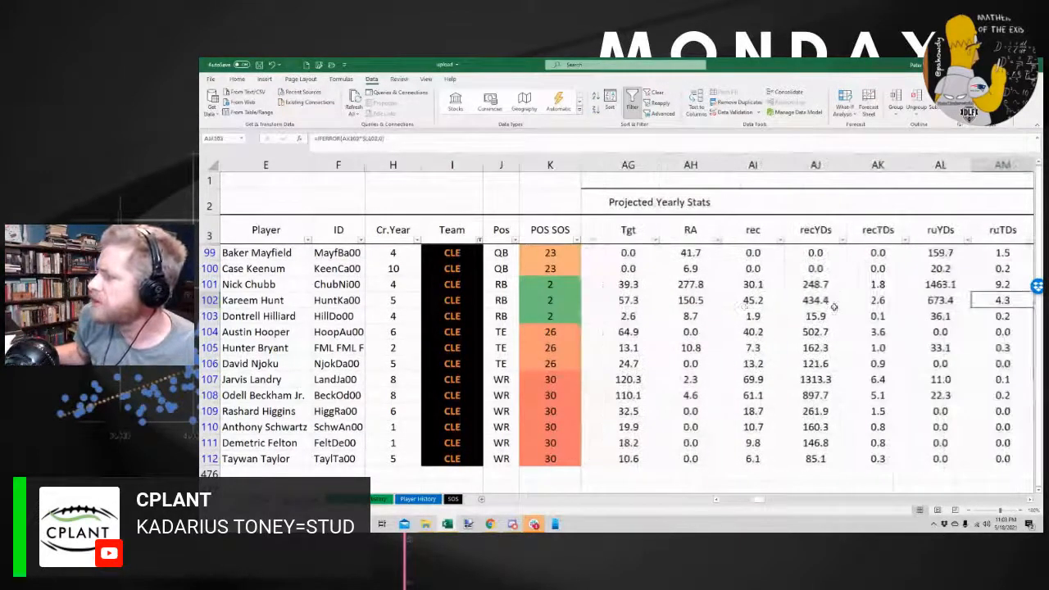
pyautogui.press('Right')
pyautogui.press('Right')
pyautogui.press('Left')
pyautogui.press('Left')
pyautogui.press('Left')
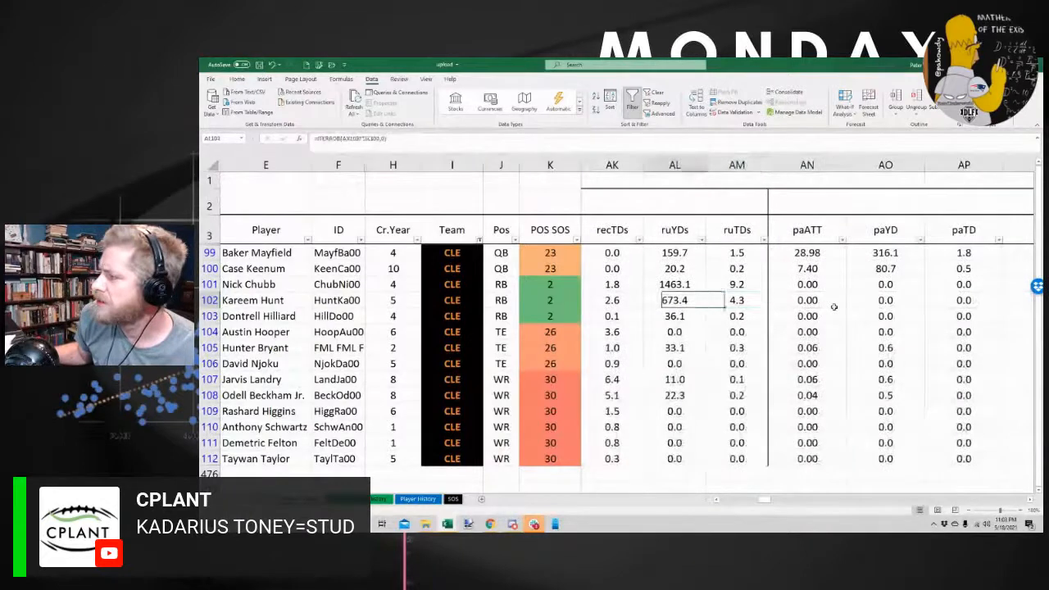
pyautogui.press('Down')
pyautogui.press('Down')
pyautogui.press('Right')
pyautogui.press('Down')
pyautogui.press('Down')
pyautogui.press('Down')
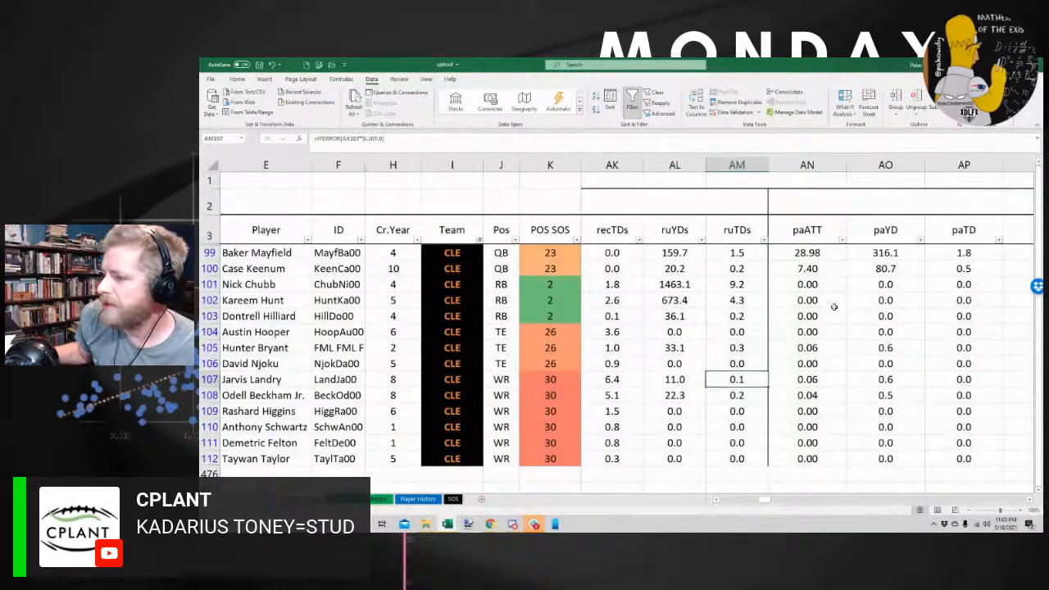
# Compare Odell Beckham Jr.'s and Jarvis Landry's projected yearly targets, receiving and rushing stats
pyautogui.press('Down')
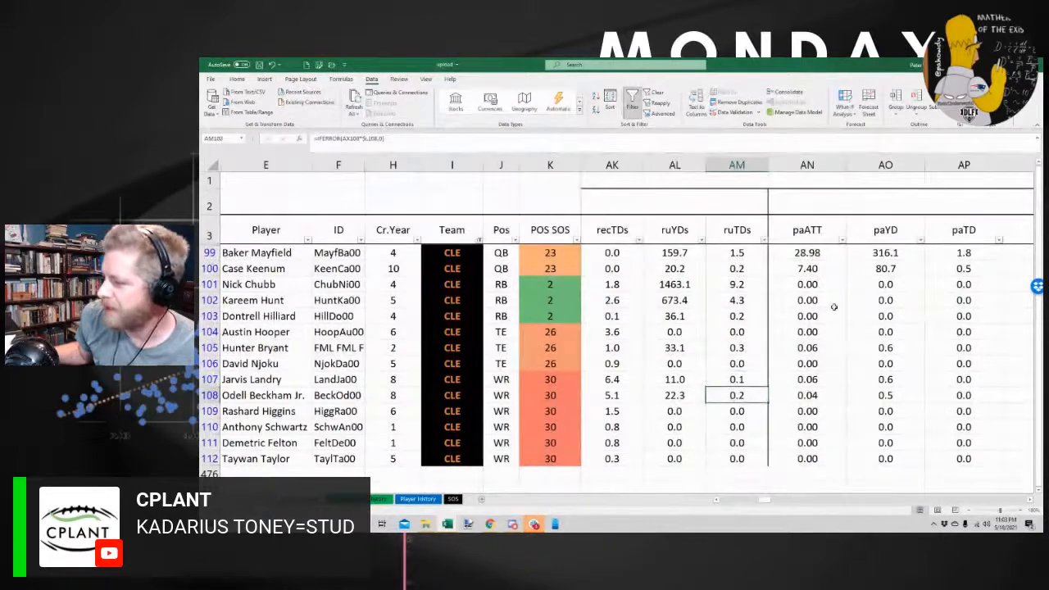
pyautogui.press('Left')
pyautogui.press('Left')
pyautogui.press('Left')
pyautogui.press('Left')
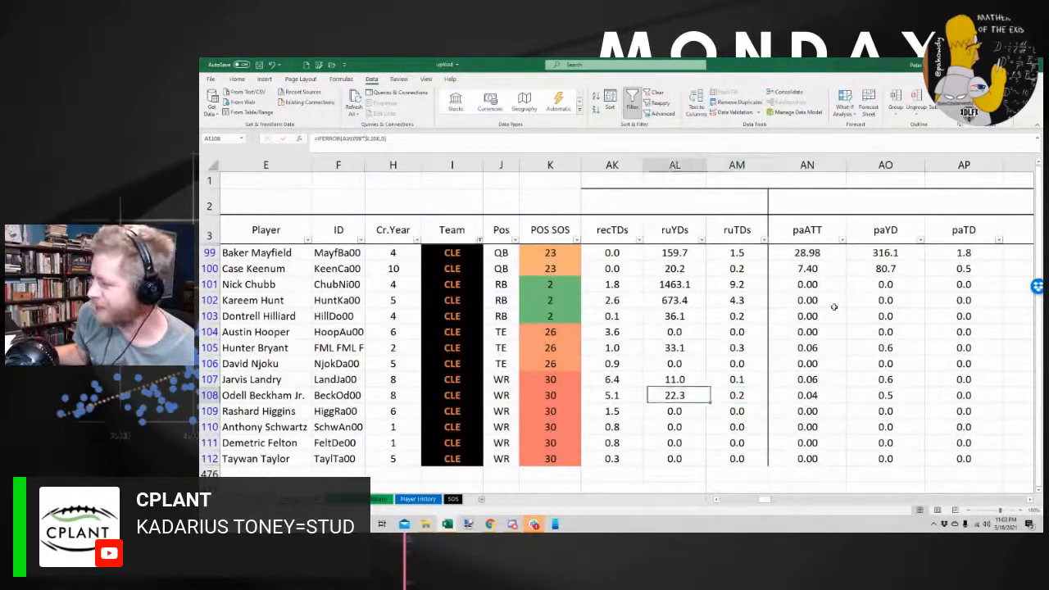
pyautogui.press('Left')
pyautogui.press('Left')
pyautogui.press('Right')
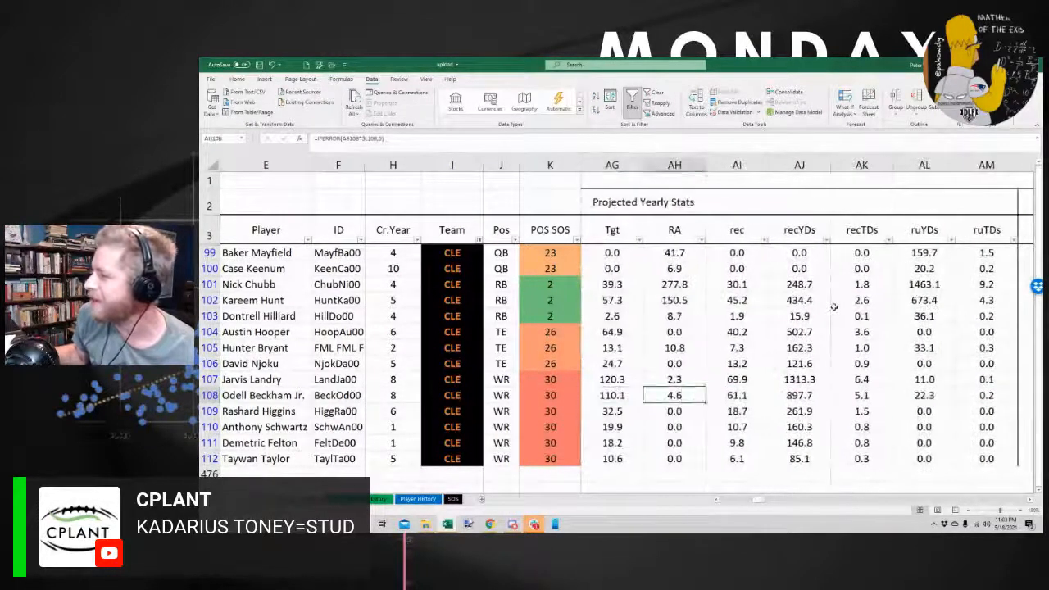
pyautogui.press('Right')
pyautogui.press('Right')
pyautogui.press('Up')
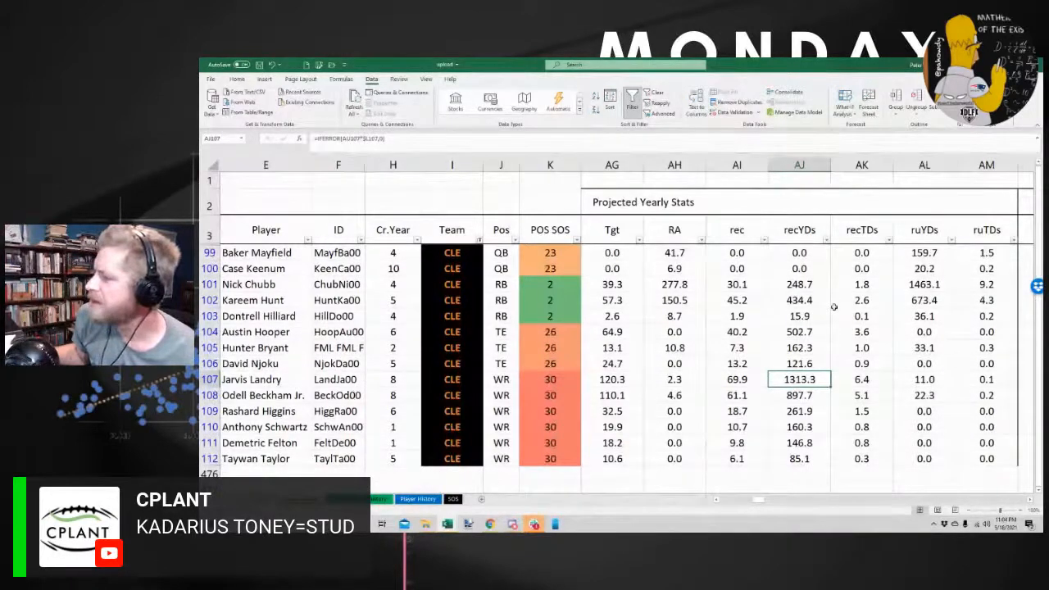
# Try swapping the CLE receivers' Depth Chart values: set Odell Beckham Jr. to 1 and Jarvis Landry to 2
pyautogui.press('Left')
pyautogui.press('Left')
pyautogui.press('Left')
pyautogui.press('Left')
pyautogui.press('Left')
pyautogui.press('Left')
pyautogui.press('Left')
pyautogui.press('Left')
pyautogui.press('Left')
pyautogui.press('Left')
pyautogui.press('Left')
pyautogui.press('Left')
pyautogui.press('Left')
pyautogui.press('Left')
pyautogui.press('Left')
pyautogui.press('Left')
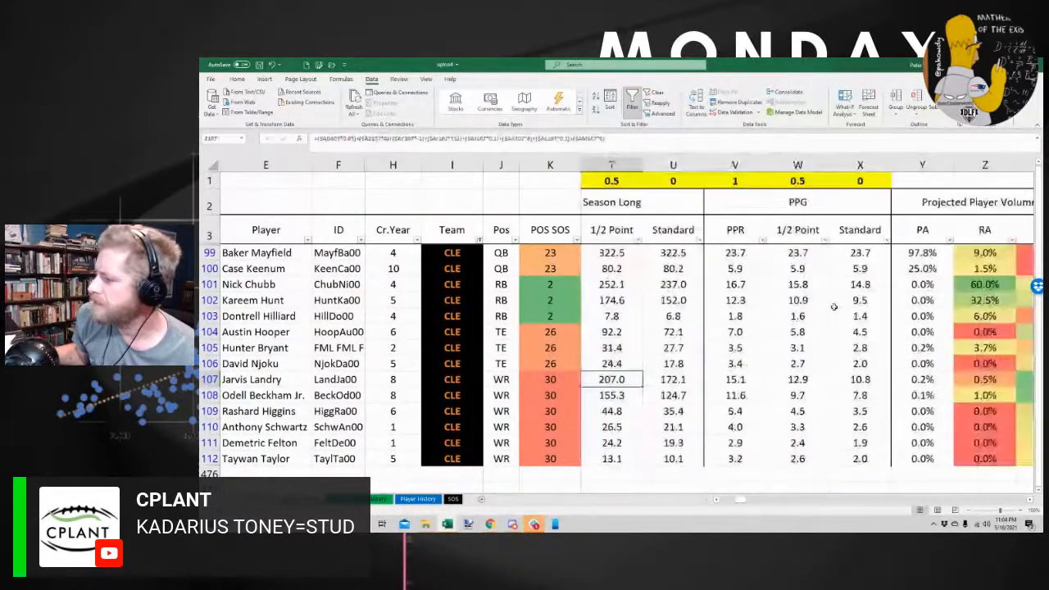
pyautogui.press('Left')
pyautogui.press('Left')
pyautogui.press('Left')
pyautogui.press('Left')
pyautogui.press('Left')
pyautogui.press('Left')
pyautogui.press('Left')
pyautogui.press('Down')
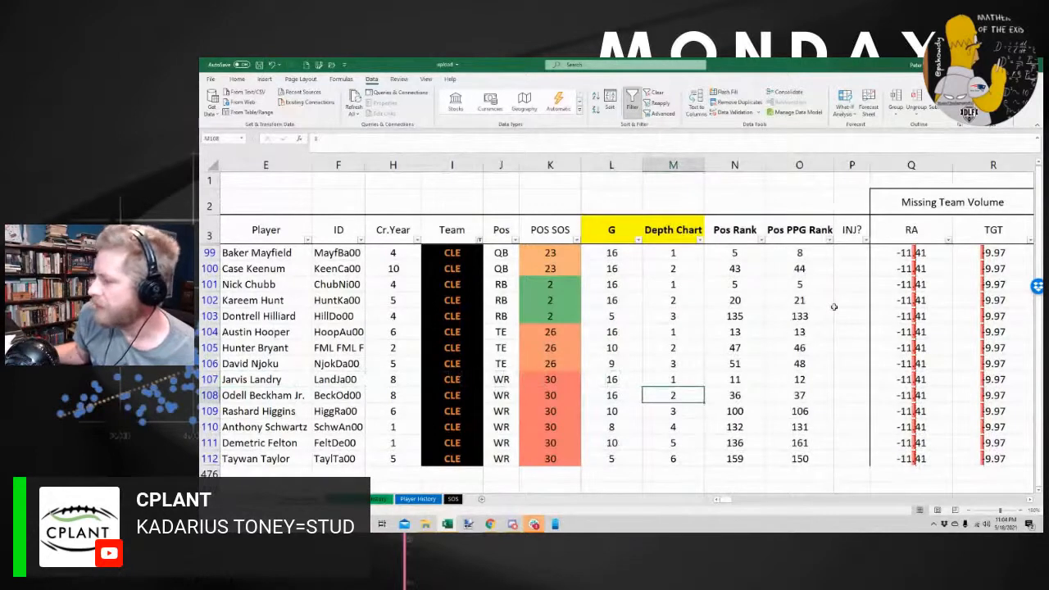
pyautogui.write('1')
pyautogui.press('Up')
pyautogui.write('2')
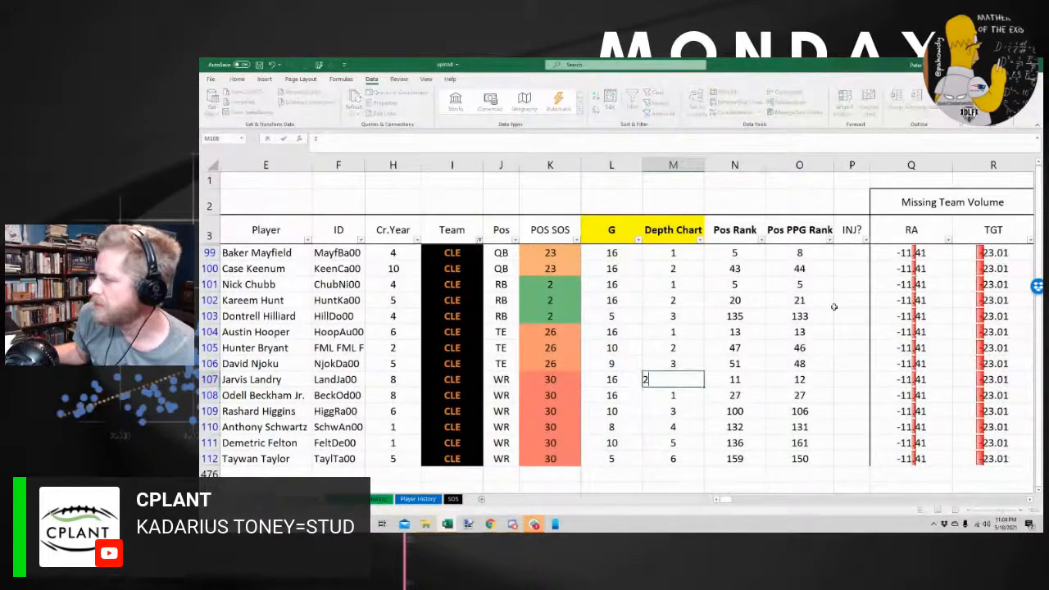
pyautogui.press('Return')
# Examine the CLE receivers' position ranks, season-long and PPG points, and Projected Player Volume percentages with the swapped depth chart
pyautogui.press('Right')
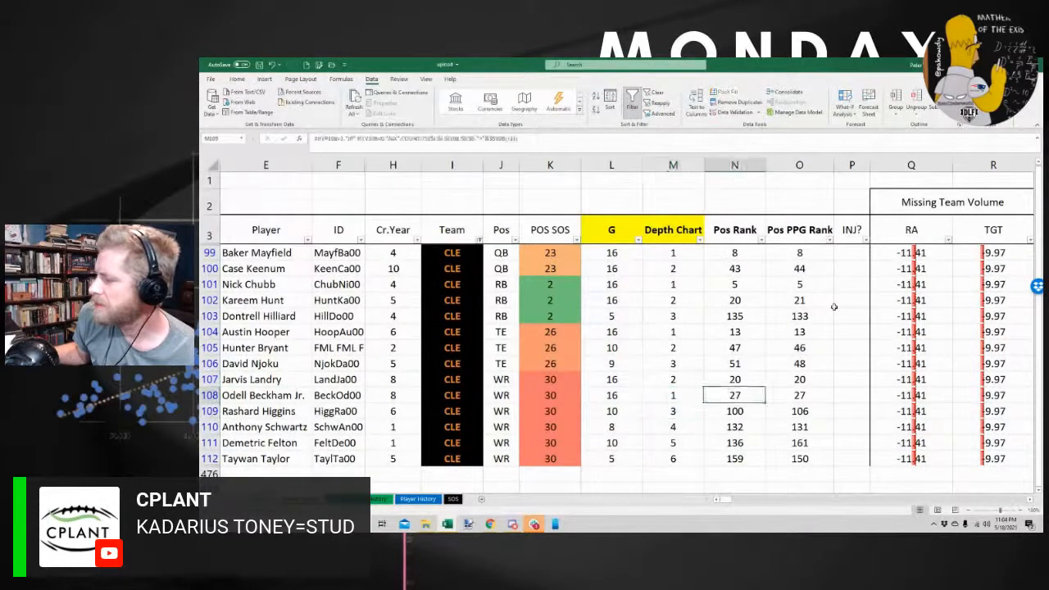
pyautogui.press('Right')
pyautogui.press('Right')
pyautogui.press('Right')
pyautogui.press('Right')
pyautogui.press('Right')
pyautogui.press('Right')
pyautogui.press('Right')
pyautogui.press('Right')
pyautogui.press('Right')
pyautogui.press('Right')
pyautogui.press('Right')
pyautogui.press('Right')
pyautogui.press('Right')
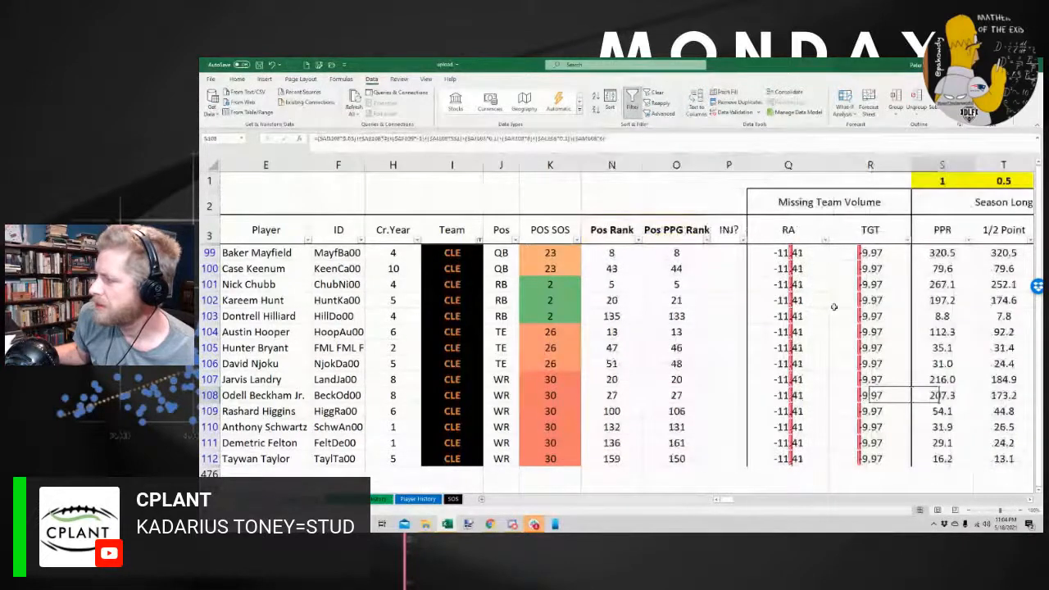
pyautogui.press('Right')
pyautogui.press('Right')
pyautogui.press('Right')
pyautogui.press('Right')
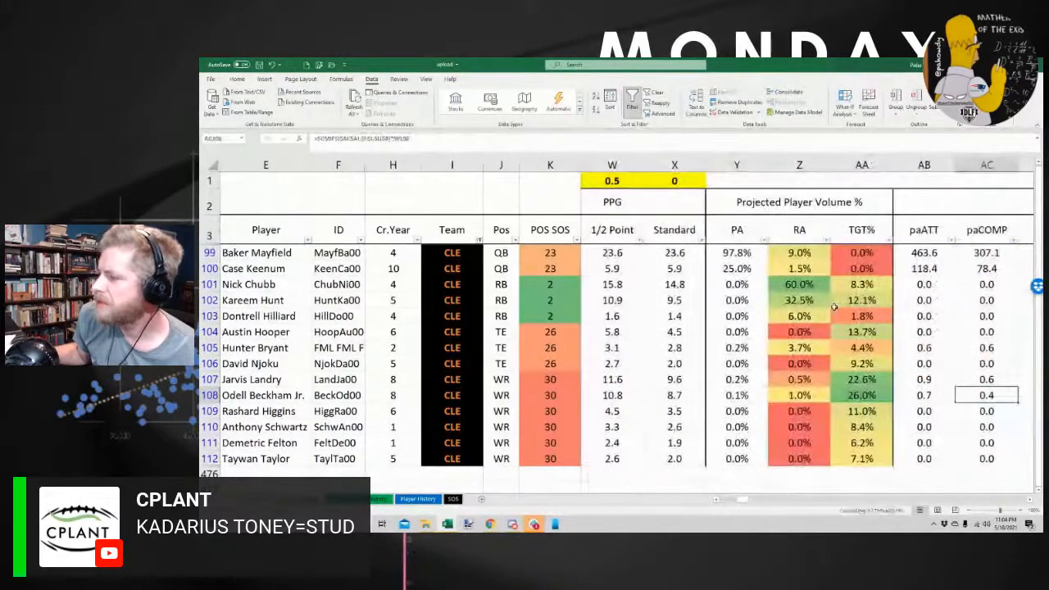
pyautogui.press('Left')
pyautogui.press('Left')
pyautogui.press('Left')
pyautogui.press('Left')
pyautogui.press('Left')
pyautogui.press('Left')
pyautogui.press('Left')
pyautogui.press('Left')
pyautogui.press('Left')
pyautogui.press('Left')
pyautogui.press('Left')
pyautogui.press('Left')
pyautogui.press('Left')
pyautogui.press('Left')
pyautogui.press('Left')
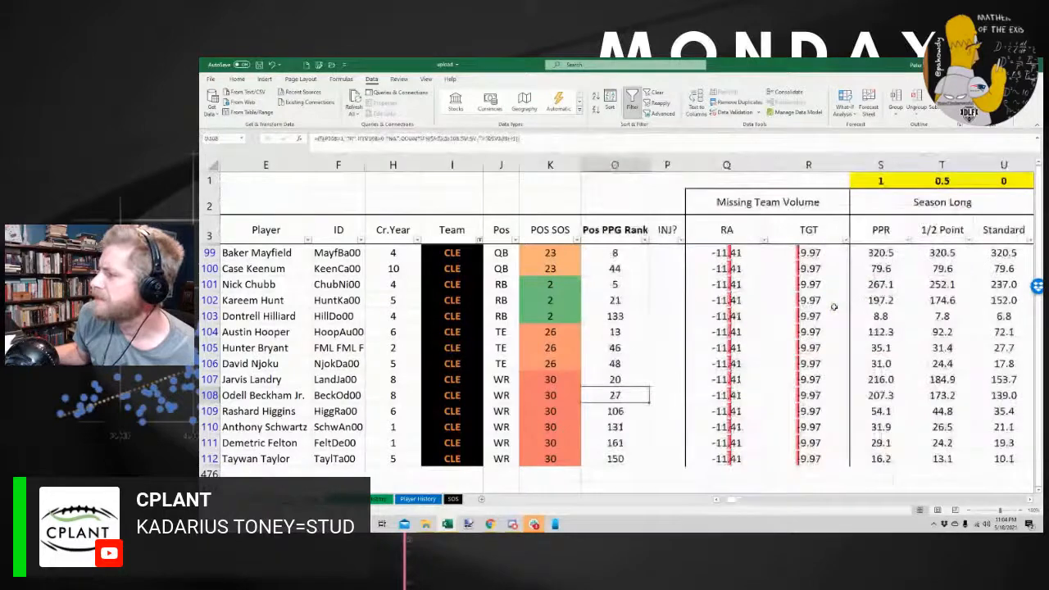
pyautogui.press('Left')
pyautogui.press('Left')
# Check Odell Beckham Jr.'s per-game projections, the Projected Team Volume and his PA%, RA% and TGT% override cells
pyautogui.press('Right')
pyautogui.press('Right')
pyautogui.press('Right')
pyautogui.press('Right')
pyautogui.press('Right')
pyautogui.press('Right')
pyautogui.press('Right')
pyautogui.press('Right')
pyautogui.press('Right')
pyautogui.press('Right')
pyautogui.press('Right')
pyautogui.press('Right')
pyautogui.press('Right')
pyautogui.press('Right')
pyautogui.press('Right')
pyautogui.press('Right')
pyautogui.press('Right')
pyautogui.press('Right')
pyautogui.press('Right')
pyautogui.press('Right')
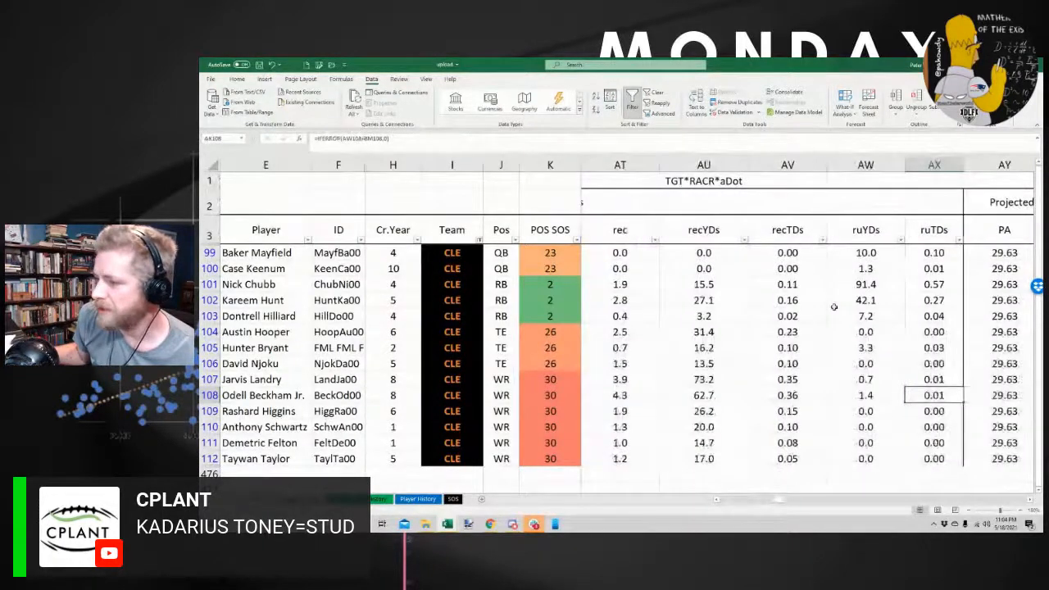
pyautogui.press('Right')
pyautogui.press('Right')
pyautogui.press('Right')
pyautogui.press('Right')
pyautogui.press('Right')
pyautogui.press('Right')
pyautogui.press('Left')
pyautogui.press('Left')
pyautogui.press('Left')
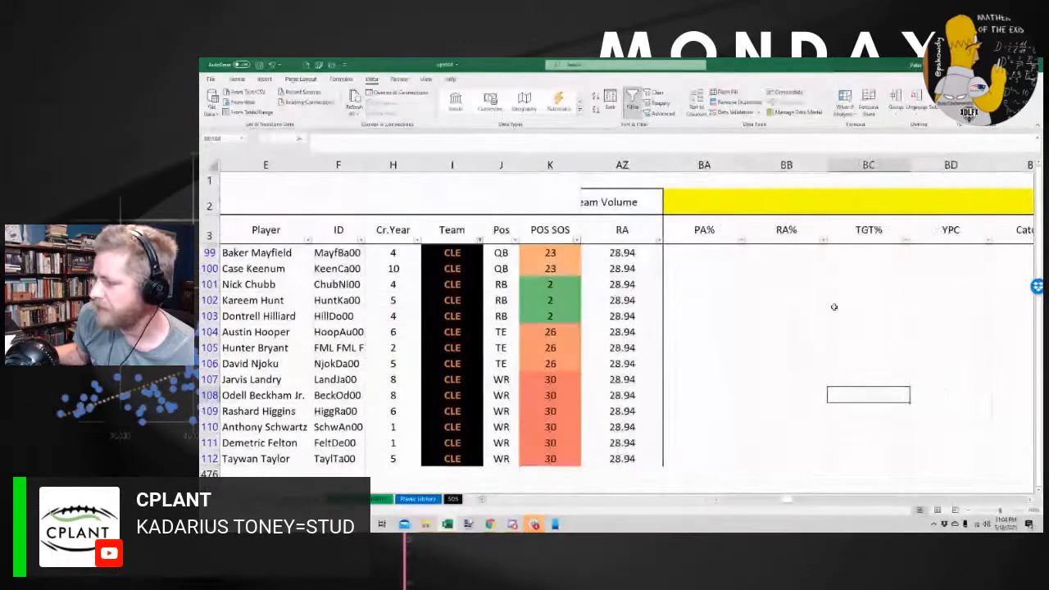
# Recheck the CLE receivers' projected volume shares against the Depth Chart values of Jarvis Landry and Odell Beckham Jr
pyautogui.press('Left')
pyautogui.press('Left')
pyautogui.press('Left')
pyautogui.press('Left')
pyautogui.press('Left')
pyautogui.press('Left')
pyautogui.press('Left')
pyautogui.press('Left')
pyautogui.press('Left')
pyautogui.press('Left')
pyautogui.press('Left')
pyautogui.press('Left')
pyautogui.press('Left')
pyautogui.press('Left')
pyautogui.press('Left')
pyautogui.press('Left')
pyautogui.press('Left')
pyautogui.press('Left')
pyautogui.press('Left')
pyautogui.press('Left')
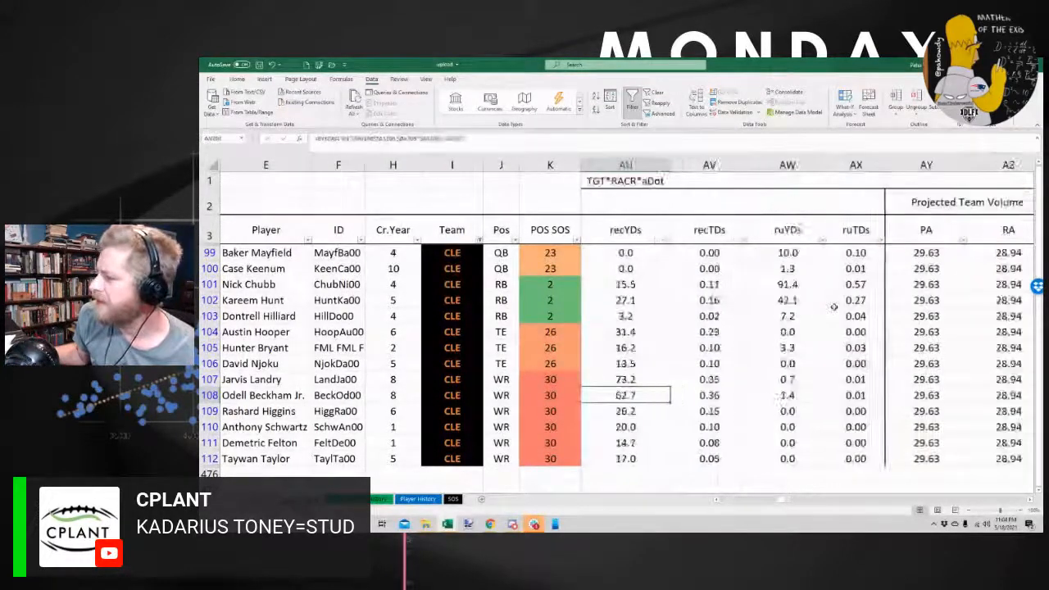
pyautogui.press('Left')
pyautogui.press('Left')
pyautogui.press('Left')
pyautogui.press('Left')
pyautogui.press('Left')
pyautogui.press('Left')
pyautogui.press('Left')
pyautogui.press('Left')
pyautogui.press('Left')
pyautogui.press('Left')
pyautogui.press('Left')
pyautogui.press('Left')
pyautogui.press('Left')
pyautogui.press('Left')
pyautogui.press('Left')
pyautogui.press('Left')
pyautogui.press('Left')
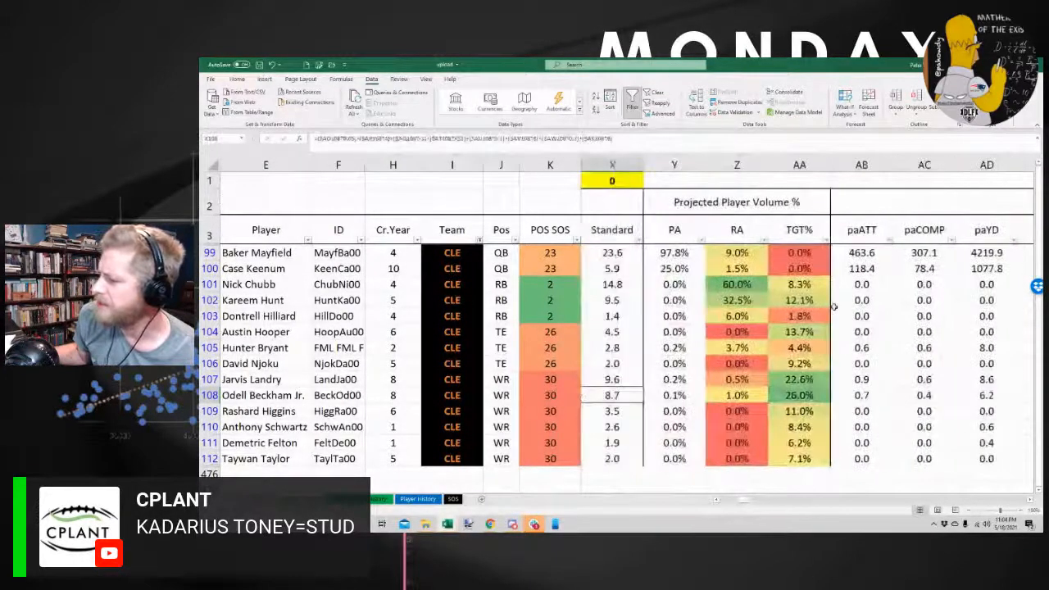
pyautogui.press('Right')
pyautogui.press('Right')
pyautogui.press('Right')
pyautogui.press('Right')
pyautogui.press('Right')
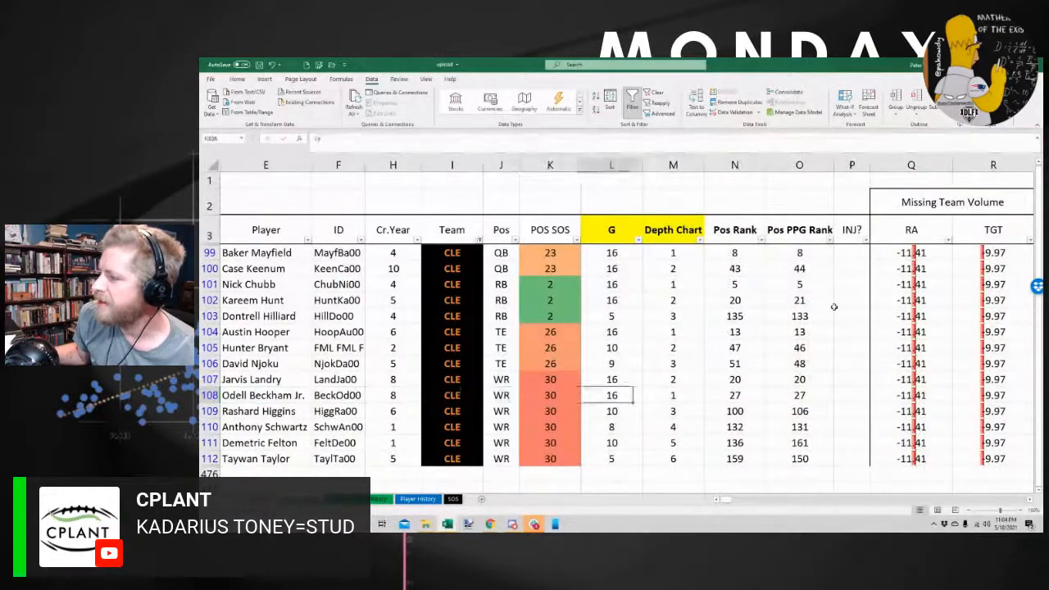
pyautogui.press('Up')
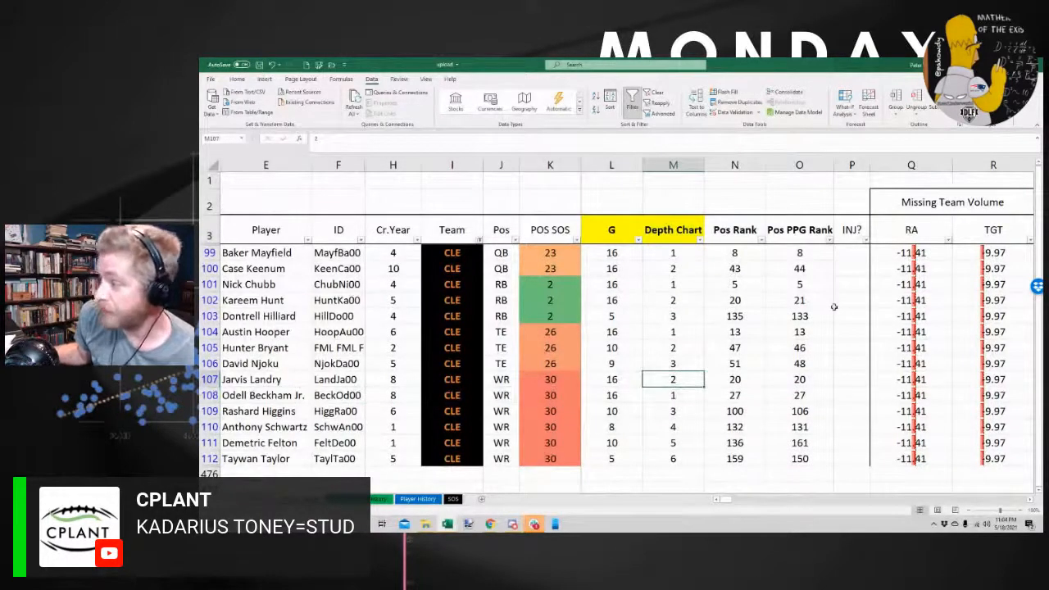
pyautogui.press('Down')
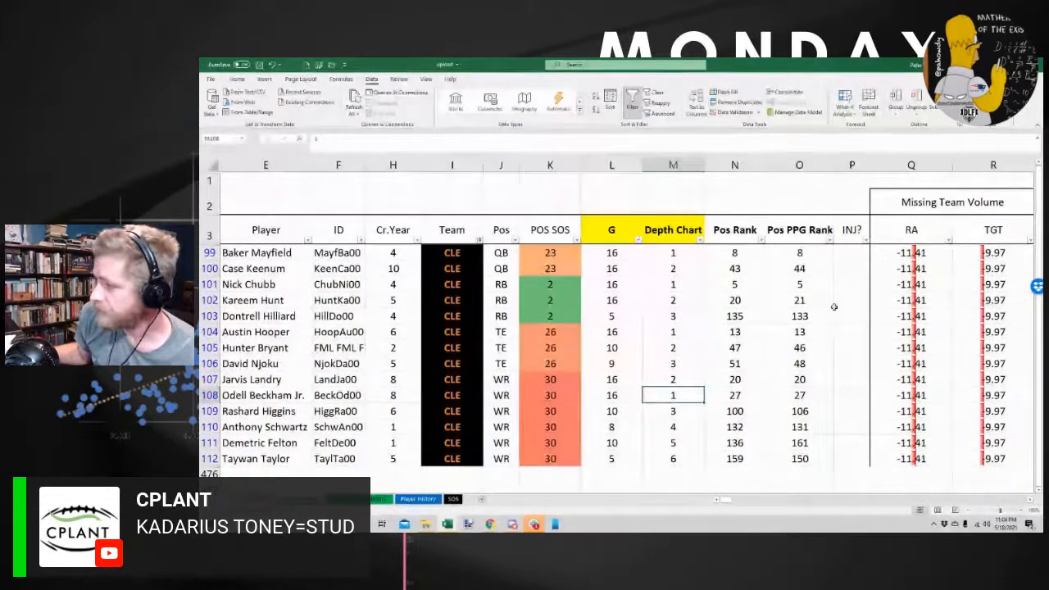
# Set the CLE receivers' Depth Chart values to 1 for Jarvis Landry and 2 for Odell Beckham Jr
pyautogui.press('Up')
pyautogui.write('1')
pyautogui.press('Return')
pyautogui.write('1')
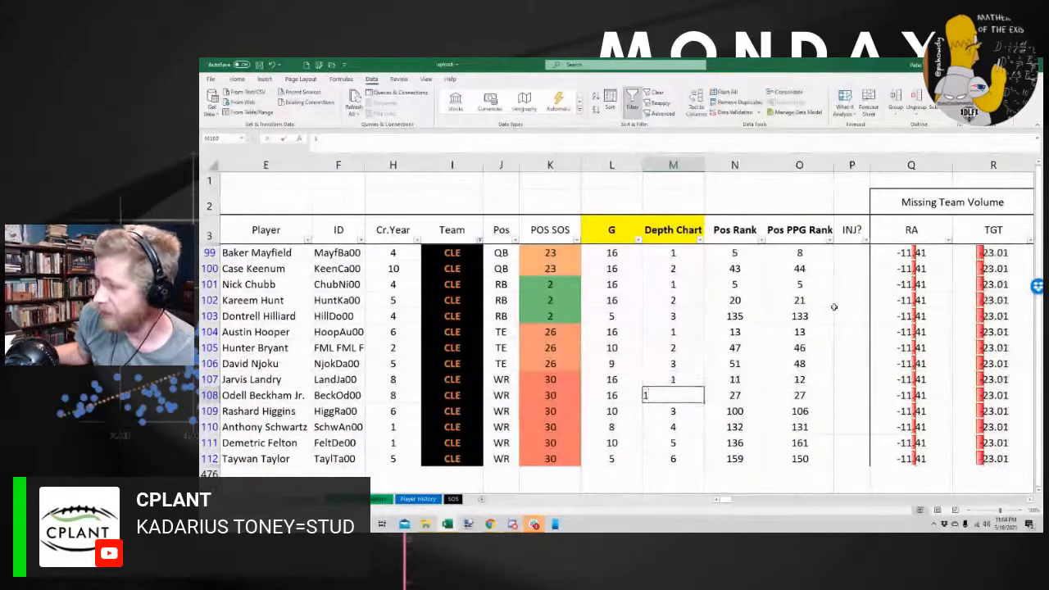
pyautogui.press('BackSpace')
pyautogui.write('2')
pyautogui.press('Return')
# Check Odell Beckham Jr.'s position rank, PPG points and Projected Player Volume percentages with the restored depth chart
pyautogui.press('Up')
pyautogui.press('Right')
pyautogui.press('Right')
pyautogui.press('Right')
pyautogui.press('Right')
pyautogui.press('Right')
pyautogui.press('Right')
pyautogui.press('Right')
pyautogui.press('Right')
pyautogui.press('Right')
pyautogui.press('Right')
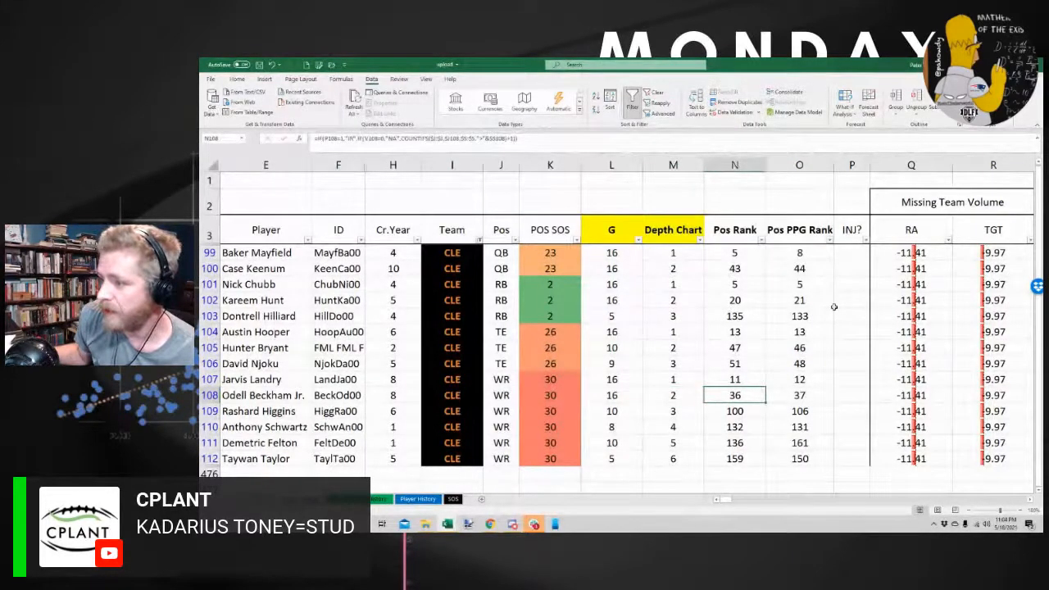
pyautogui.press('Right')
pyautogui.press('Right')
pyautogui.press('Right')
pyautogui.press('Right')
pyautogui.press('Right')
pyautogui.press('Right')
pyautogui.press('Right')
pyautogui.press('Right')
pyautogui.press('Right')
pyautogui.press('Right')
pyautogui.press('Right')
pyautogui.press('Right')
pyautogui.press('Right')
pyautogui.press('Right')
pyautogui.press('Right')
pyautogui.press('Right')
pyautogui.press('Right')
pyautogui.press('Right')
pyautogui.press('Right')
pyautogui.press('Right')
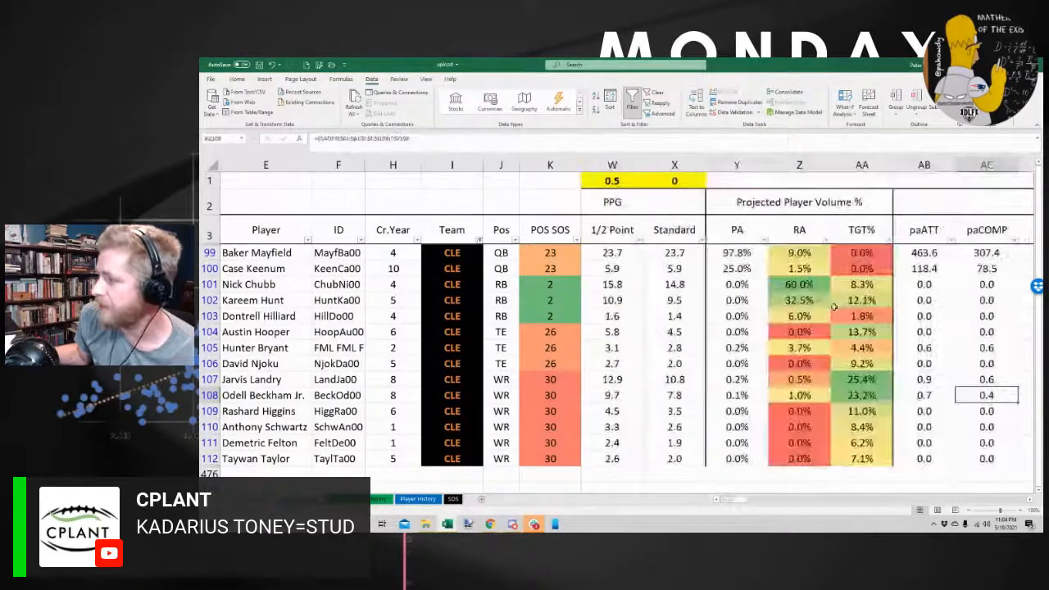
# Examine Odell Beckham Jr.'s projected efficiency, three-year team position volume and player efficiency averages
pyautogui.press('Right')
pyautogui.press('Right')
pyautogui.press('Right')
pyautogui.press('Right')
pyautogui.press('Right')
pyautogui.press('Right')
pyautogui.press('Right')
pyautogui.press('Right')
pyautogui.press('Right')
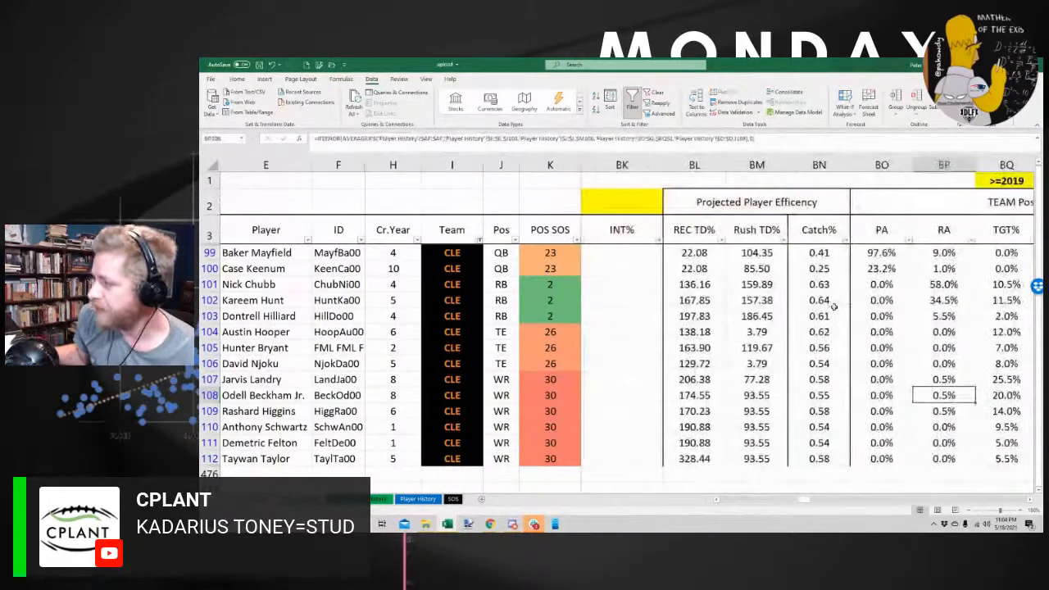
pyautogui.press('Right')
pyautogui.press('Right')
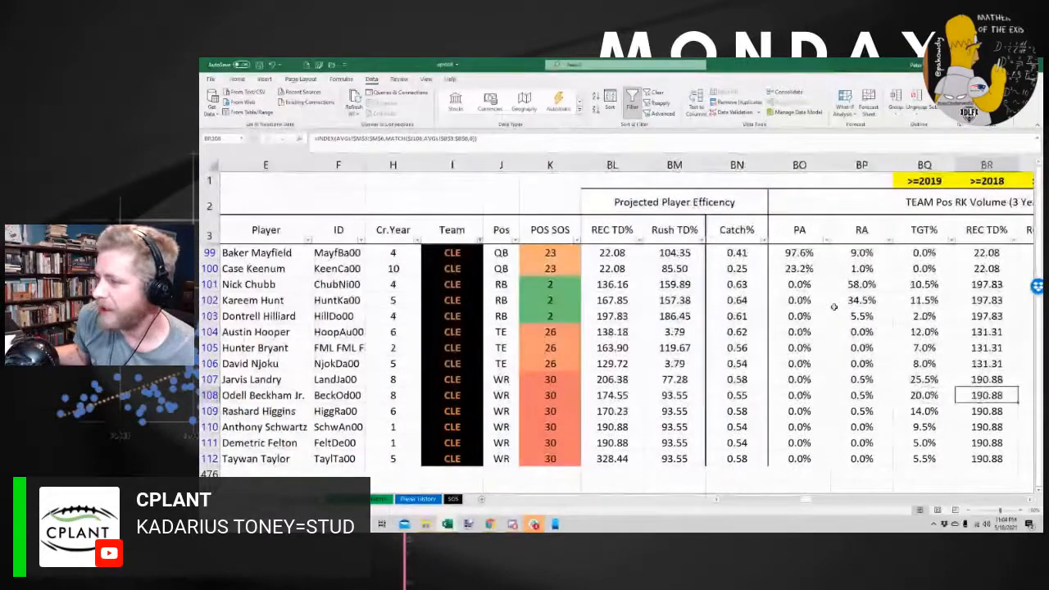
pyautogui.press('Right')
pyautogui.press('Right')
pyautogui.press('Right')
pyautogui.press('Right')
pyautogui.press('Right')
pyautogui.press('Right')
pyautogui.press('Right')
pyautogui.press('Right')
pyautogui.press('Right')
pyautogui.press('Right')
pyautogui.press('Right')
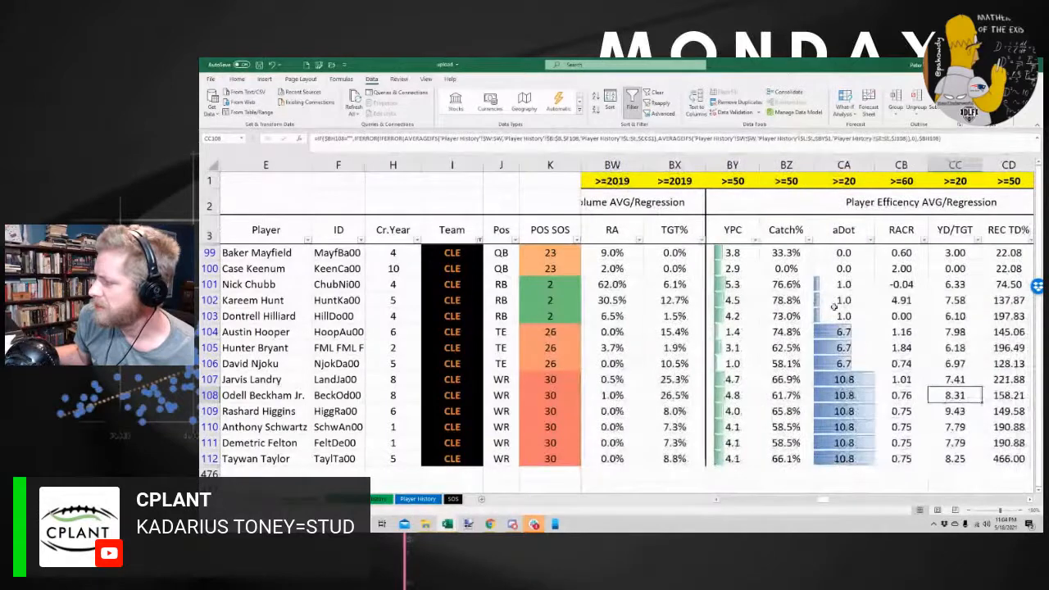
# Compare the CLE receivers' Player Volume AVG/Regression shares with the three-year team position-rank averages
pyautogui.press('Left')
pyautogui.press('Left')
pyautogui.press('Left')
pyautogui.press('Left')
pyautogui.press('Left')
pyautogui.press('Left')
pyautogui.press('Left')
pyautogui.press('Left')
pyautogui.press('Left')
pyautogui.press('Left')
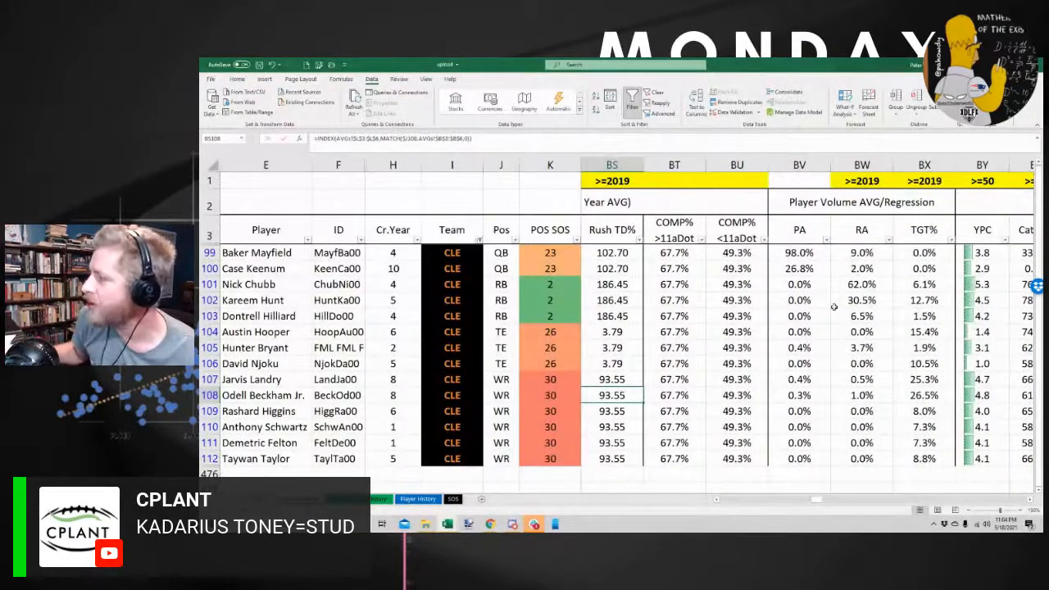
pyautogui.press('Left')
pyautogui.press('Left')
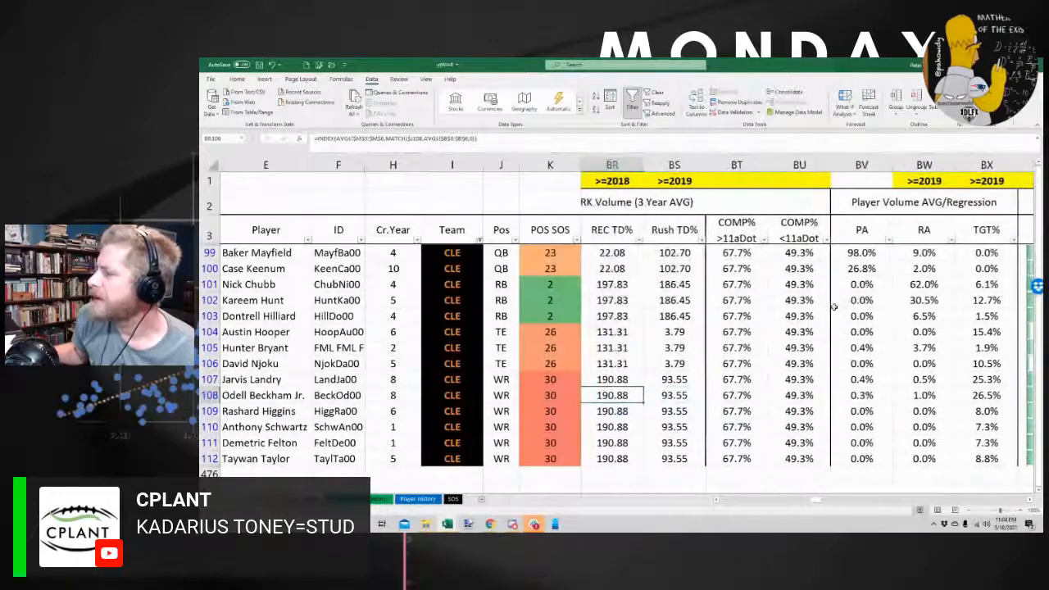
# Review Odell Beckham Jr.'s Projected PPG Stats for targets, receptions, receiving yards and touchdowns alongside the other CLE players
pyautogui.press('Left')
pyautogui.press('Left')
pyautogui.press('Left')
pyautogui.press('Left')
pyautogui.press('Left')
pyautogui.press('Left')
pyautogui.press('Left')
pyautogui.press('Left')
pyautogui.press('Left')
pyautogui.press('Left')
pyautogui.press('Left')
pyautogui.press('Left')
pyautogui.press('Left')
pyautogui.press('Left')
pyautogui.press('Left')
pyautogui.press('Left')
pyautogui.press('Left')
pyautogui.press('Left')
pyautogui.press('Left')
pyautogui.press('Left')
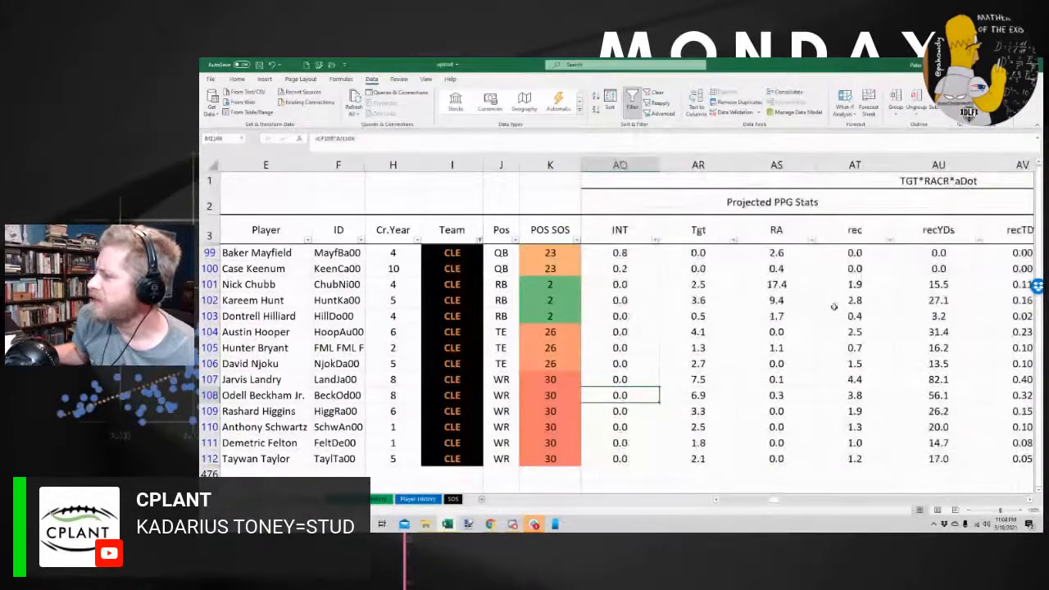
pyautogui.press('Right')
pyautogui.press('Right')
pyautogui.press('Right')
pyautogui.press('Right')
pyautogui.press('Right')
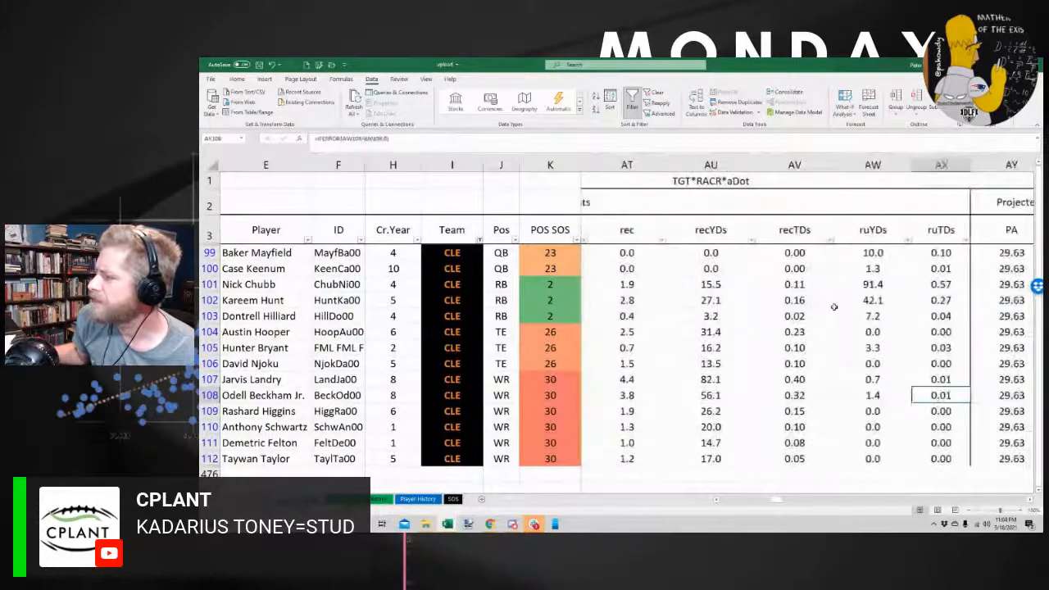
# Compare the Projected Yearly Stats of the CLE tight ends and receivers, focusing on receiving touchdowns and Jarvis Landry's receiving yards
pyautogui.press('Left')
pyautogui.press('Left')
pyautogui.press('Up')
pyautogui.press('Up')
pyautogui.press('Left')
pyautogui.press('Left')
pyautogui.press('Left')
pyautogui.press('Left')
pyautogui.press('Left')
pyautogui.press('Left')
pyautogui.press('Left')
pyautogui.press('Left')
pyautogui.press('Left')
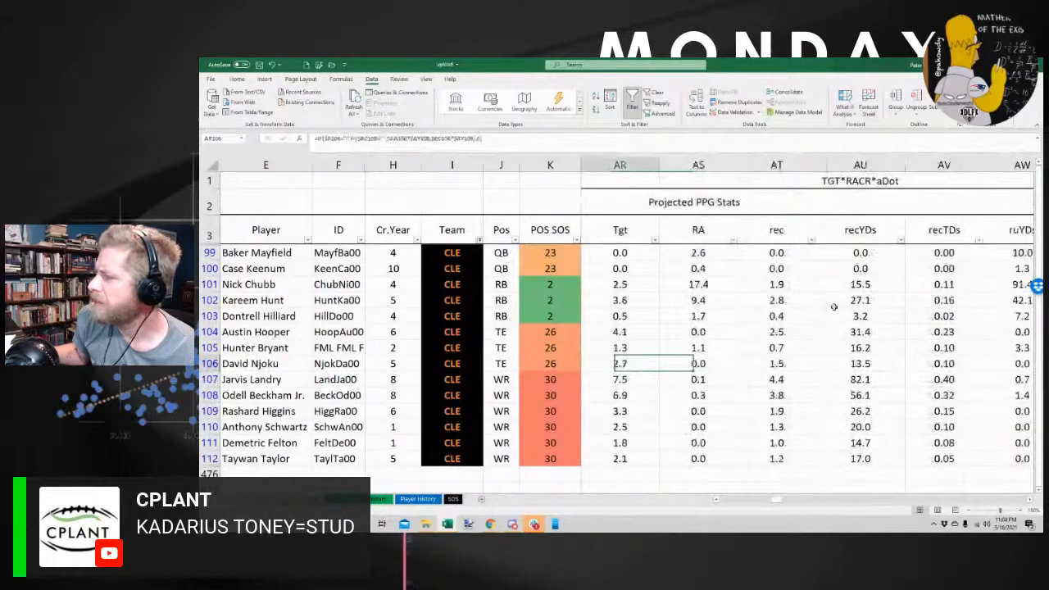
pyautogui.press('Left')
pyautogui.press('Left')
pyautogui.press('Left')
pyautogui.press('Left')
pyautogui.press('Left')
pyautogui.press('Left')
pyautogui.press('Right')
pyautogui.press('Right')
pyautogui.press('Right')
pyautogui.press('Right')
pyautogui.press('Up')
pyautogui.press('Up')
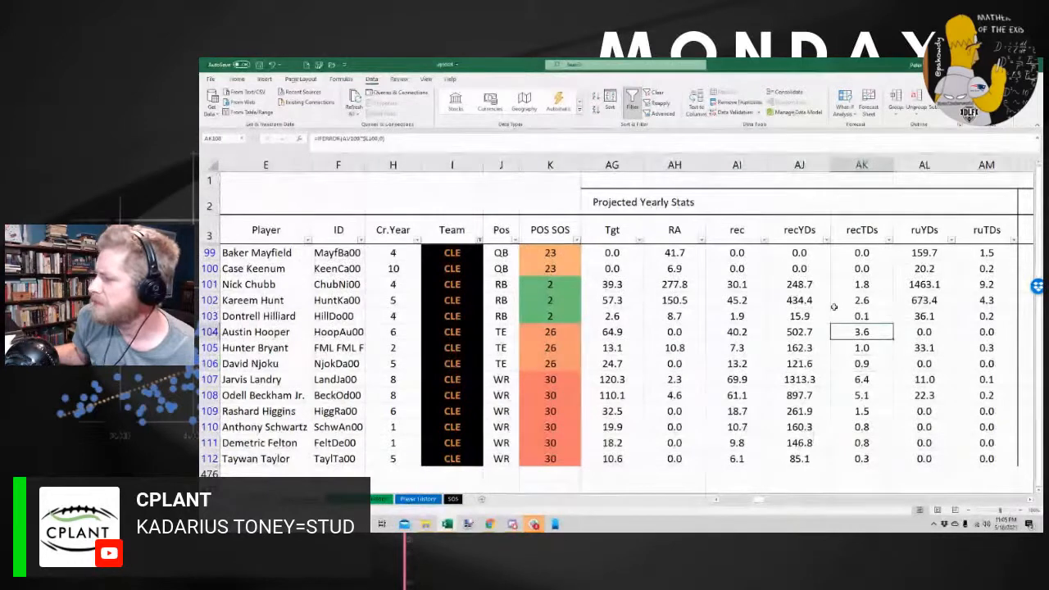
pyautogui.press('Down')
pyautogui.press('Down')
pyautogui.press('Down')
pyautogui.press('Down')
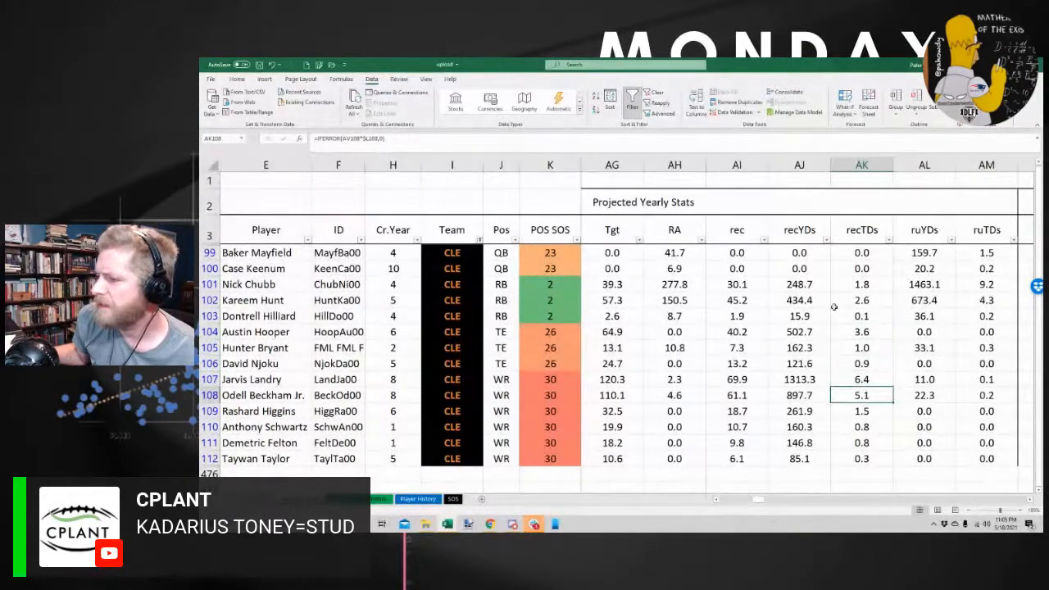
pyautogui.press('Up')
pyautogui.press('Left')
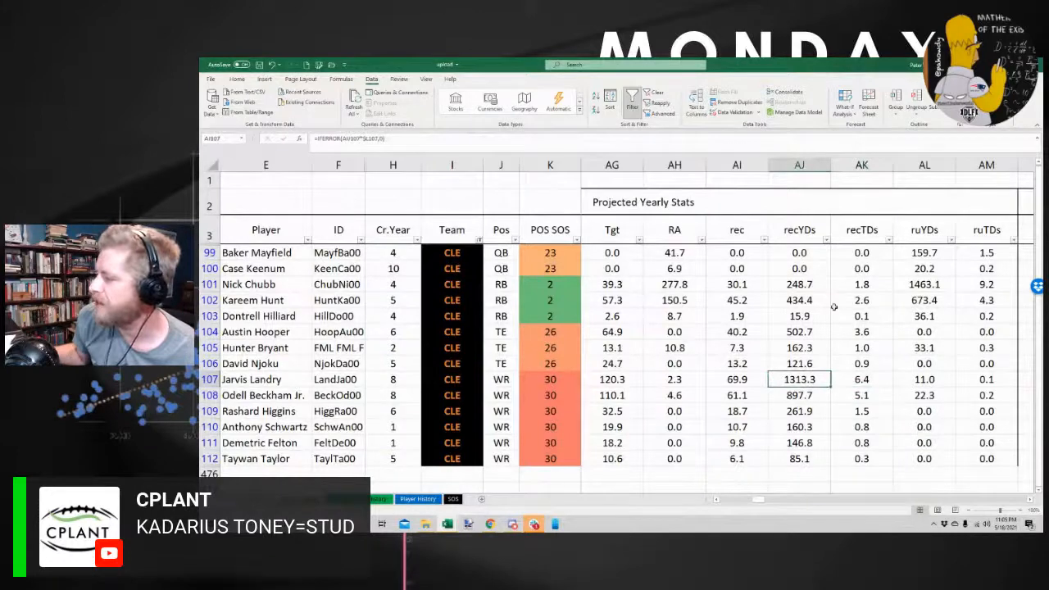
# Review Jarvis Landry's row from the Projected Yearly Stats through to the three-year team position-rank volume averages
pyautogui.press('Right')
pyautogui.press('Right')
pyautogui.press('Right')
pyautogui.press('Right')
pyautogui.press('Right')
pyautogui.press('Right')
pyautogui.press('Right')
pyautogui.press('Right')
pyautogui.press('Right')
pyautogui.press('Right')
pyautogui.press('Right')
pyautogui.press('Right')
pyautogui.press('Right')
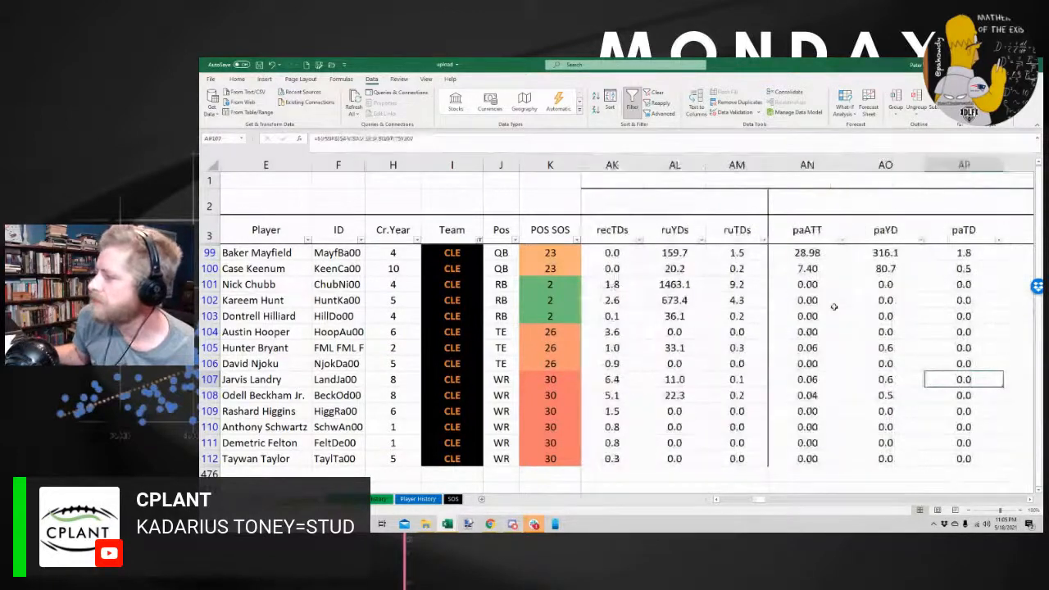
pyautogui.press('Right')
pyautogui.press('Right')
pyautogui.press('Right')
pyautogui.press('Right')
pyautogui.press('Right')
pyautogui.press('Right')
pyautogui.press('Right')
pyautogui.press('Right')
pyautogui.press('Right')
pyautogui.press('Right')
pyautogui.press('Right')
pyautogui.press('Right')
pyautogui.press('Right')
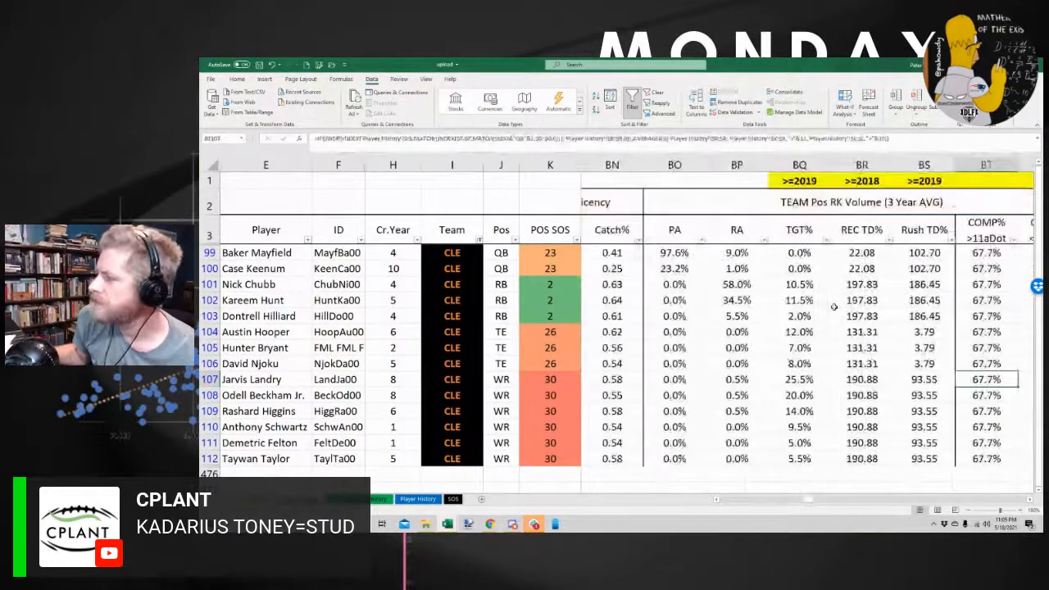
# Compare Jarvis Landry's projected REC TD%, Rush TD% and Catch% with the other CLE players and the team position-rank averages
pyautogui.press('Left')
pyautogui.press('Left')
pyautogui.press('Left')
pyautogui.press('Left')
pyautogui.press('Left')
pyautogui.press('Left')
pyautogui.press('Left')
pyautogui.press('Left')
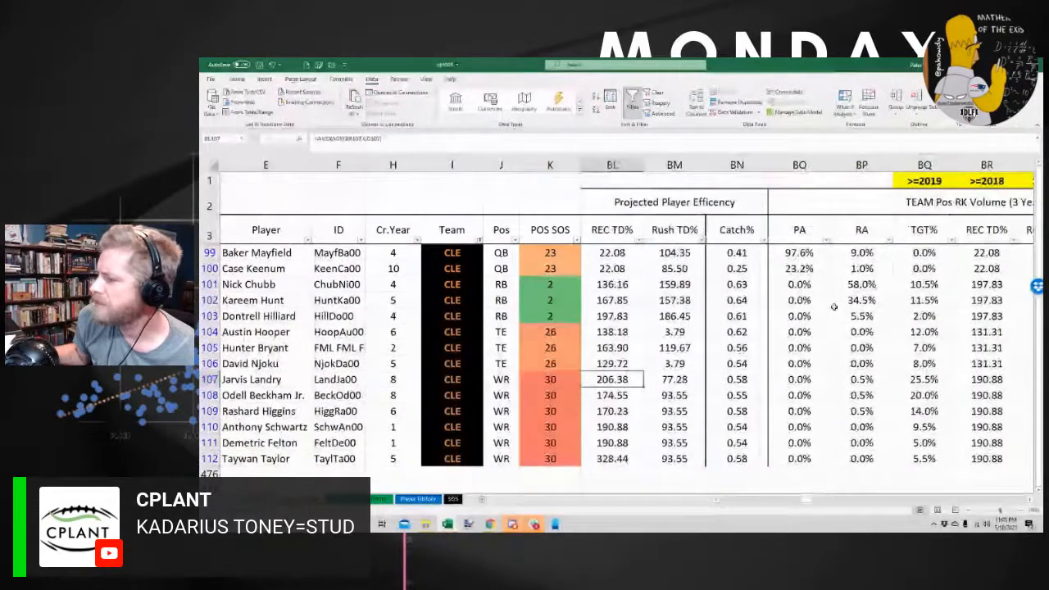
pyautogui.press('Right')
pyautogui.press('Left')
pyautogui.press('Right')
pyautogui.press('Left')
pyautogui.press('Left')
pyautogui.press('Left')
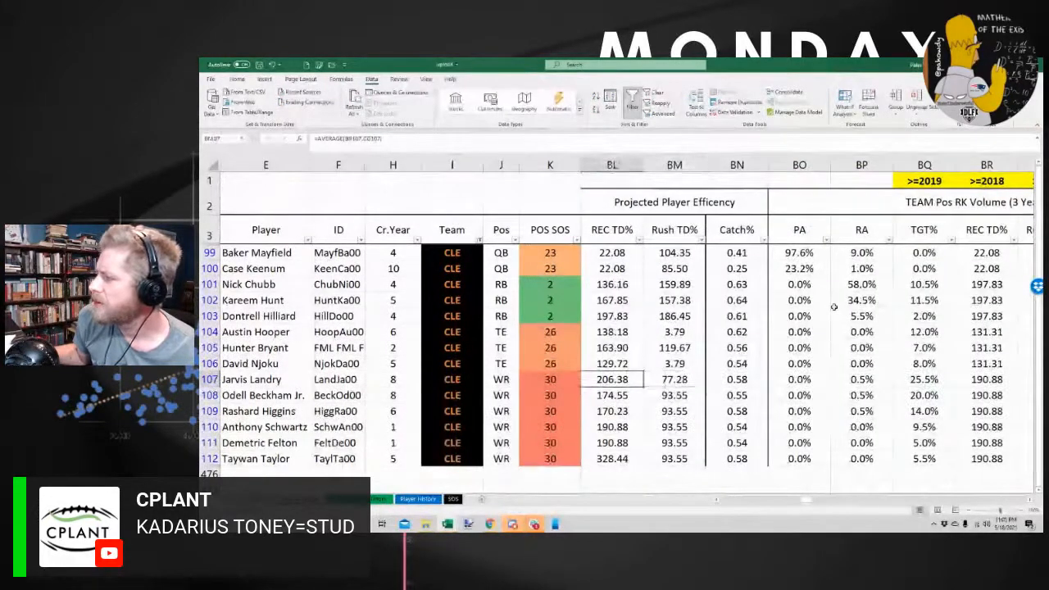
pyautogui.press('Right')
pyautogui.press('Right')
pyautogui.press('Right')
pyautogui.press('Right')
pyautogui.press('Right')
pyautogui.press('Right')
pyautogui.press('Right')
pyautogui.press('Right')
pyautogui.press('Right')
pyautogui.press('Right')
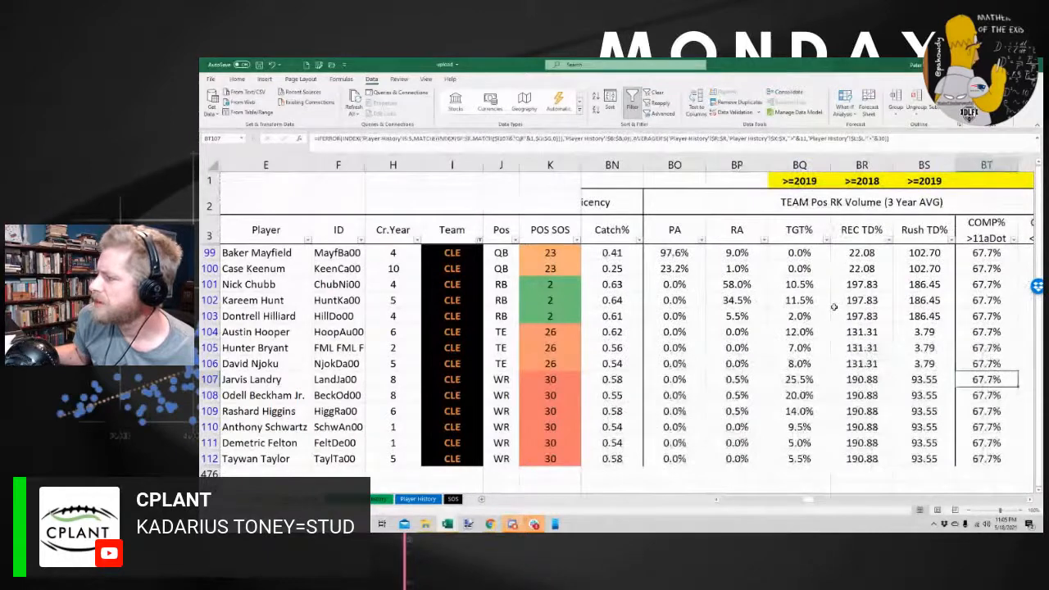
# Inspect the formula behind Jarvis Landry's projected PPG receiving yards and trace it to his aDot, RACR and YD/TGT averages
pyautogui.press('Left')
pyautogui.press('Left')
pyautogui.press('Left')
pyautogui.press('Left')
pyautogui.press('Left')
pyautogui.press('Left')
pyautogui.press('Left')
pyautogui.press('Left')
pyautogui.press('Left')
pyautogui.press('Left')
pyautogui.press('Left')
pyautogui.press('Left')
pyautogui.press('Left')
pyautogui.press('Left')
pyautogui.press('Left')
pyautogui.press('Left')
pyautogui.press('Left')
pyautogui.press('Left')
pyautogui.press('Left')
pyautogui.press('Left')
pyautogui.press('Left')
pyautogui.press('Left')
pyautogui.press('Left')
pyautogui.press('Left')
pyautogui.press('Left')
pyautogui.press('Left')
pyautogui.press('Left')
pyautogui.press('Left')
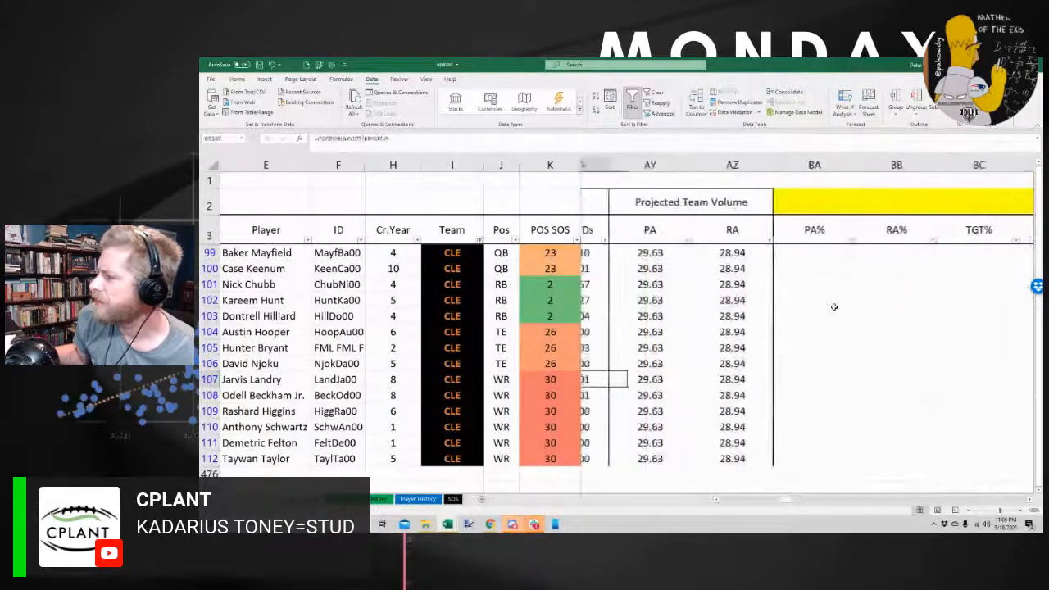
pyautogui.press('Right')
pyautogui.press('Right')
pyautogui.press('Right')
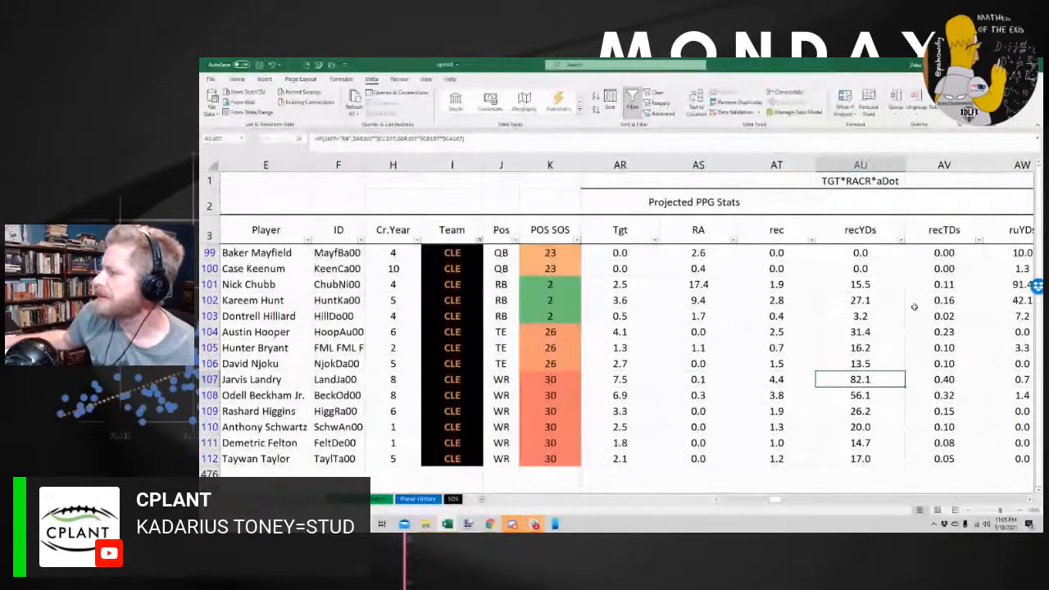
pyautogui.press('F2')
pyautogui.moveTo(780, 500); pyautogui.dragTo(829, 505)
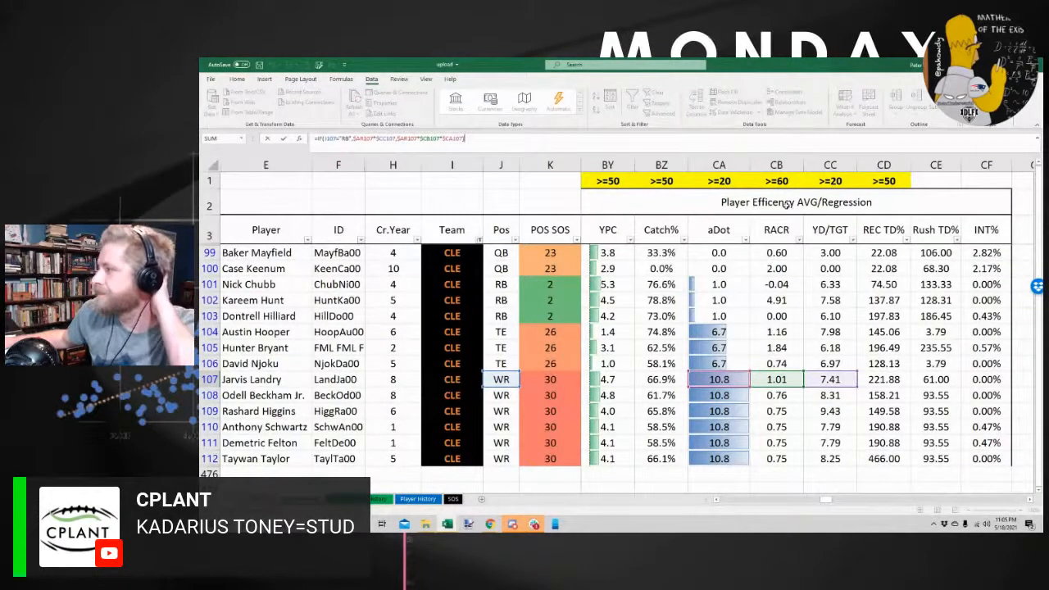
pyautogui.press('Escape')
# Inspect the RACR formula in the Player Efficiency AVG/Regression section, starting from Baker Mayfield and going down the CLE rows
pyautogui.click(759, 251)
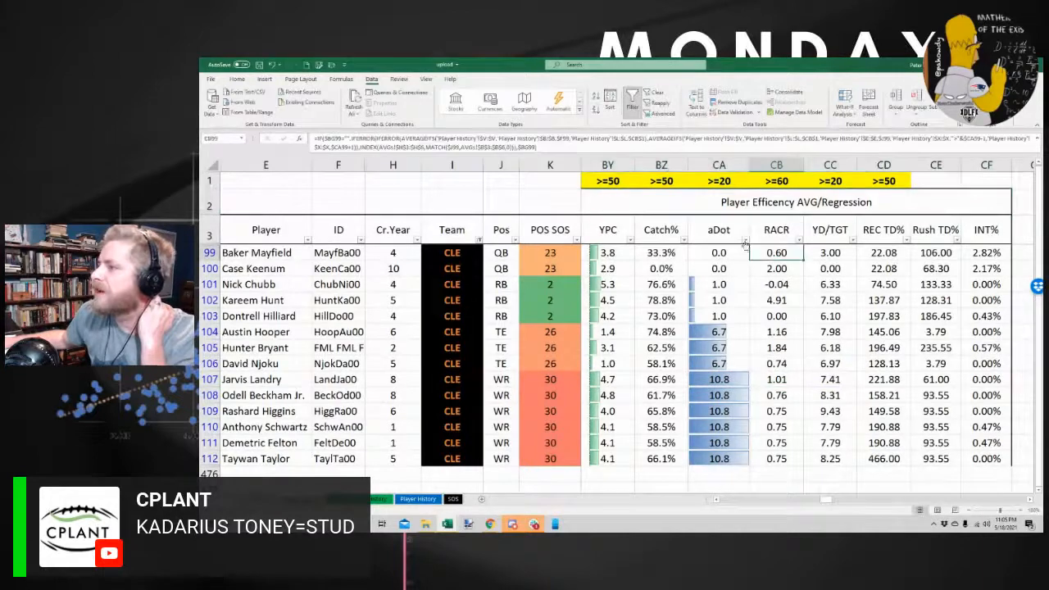
pyautogui.click(640, 140)
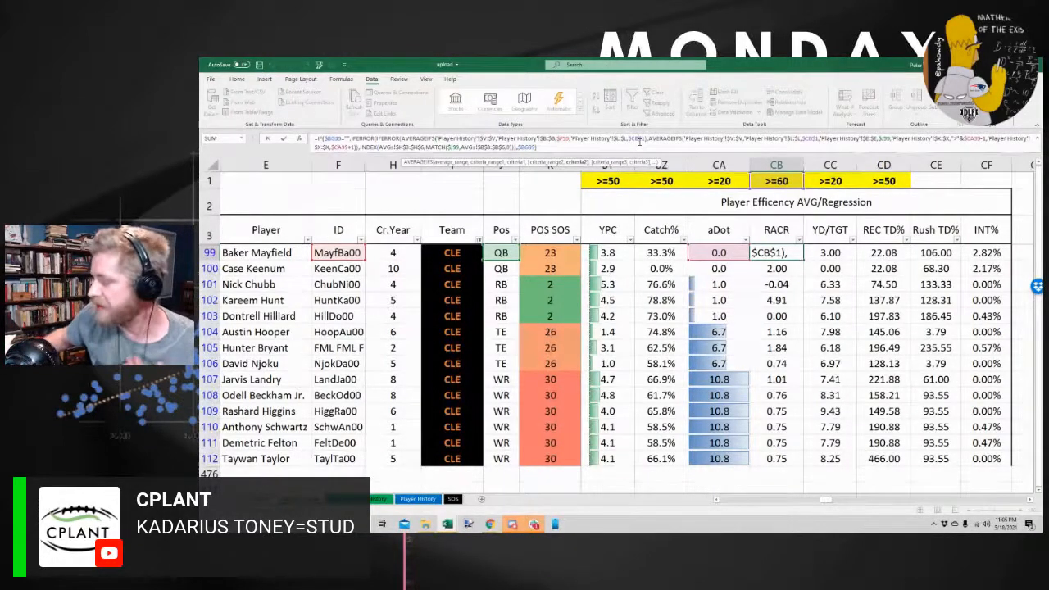
pyautogui.press('Return')
pyautogui.press('Down')
pyautogui.press('Down')
pyautogui.press('Down')
pyautogui.press('Down')
pyautogui.press('Down')
pyautogui.press('Down')
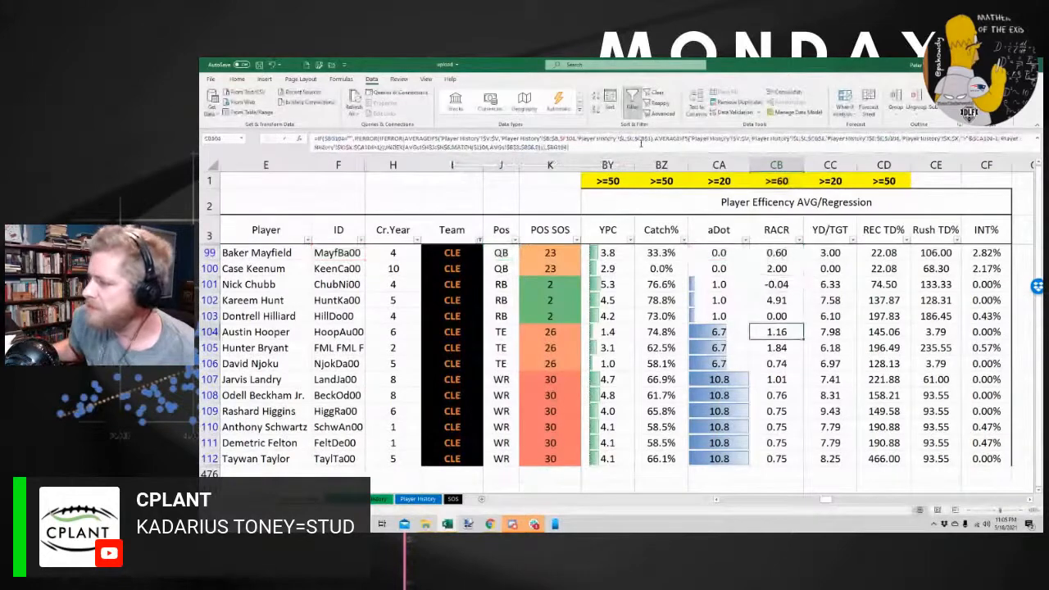
# Inspect Jarvis Landry's YPC, RACR and aDot formulas and compare the aDot formula's references with those of other CLE players
pyautogui.press('Down')
pyautogui.press('Left')
pyautogui.press('Left')
pyautogui.press('Left')
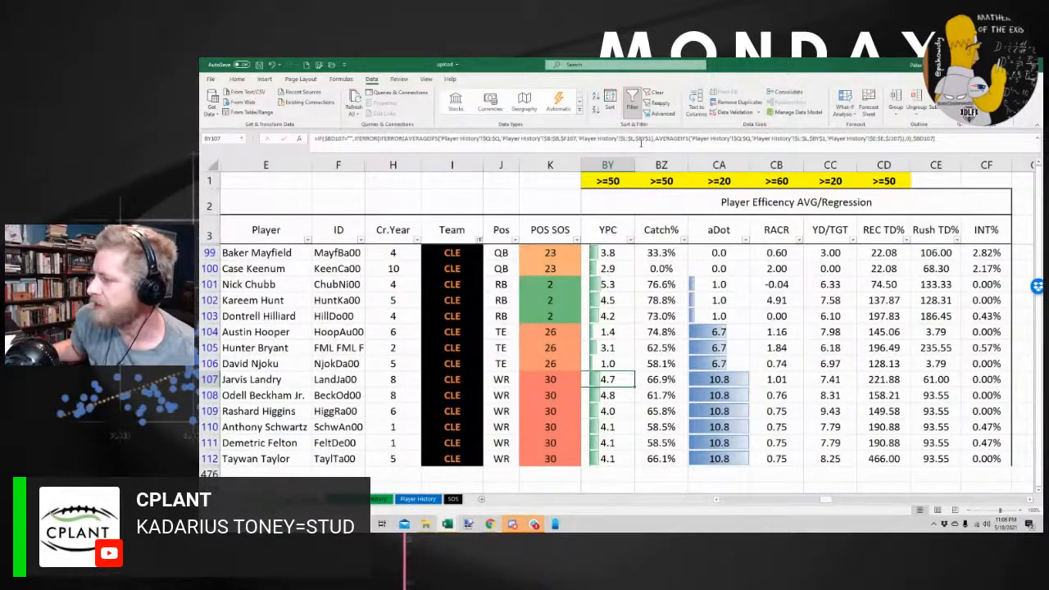
pyautogui.press('Left')
pyautogui.press('Left')
pyautogui.press('Left')
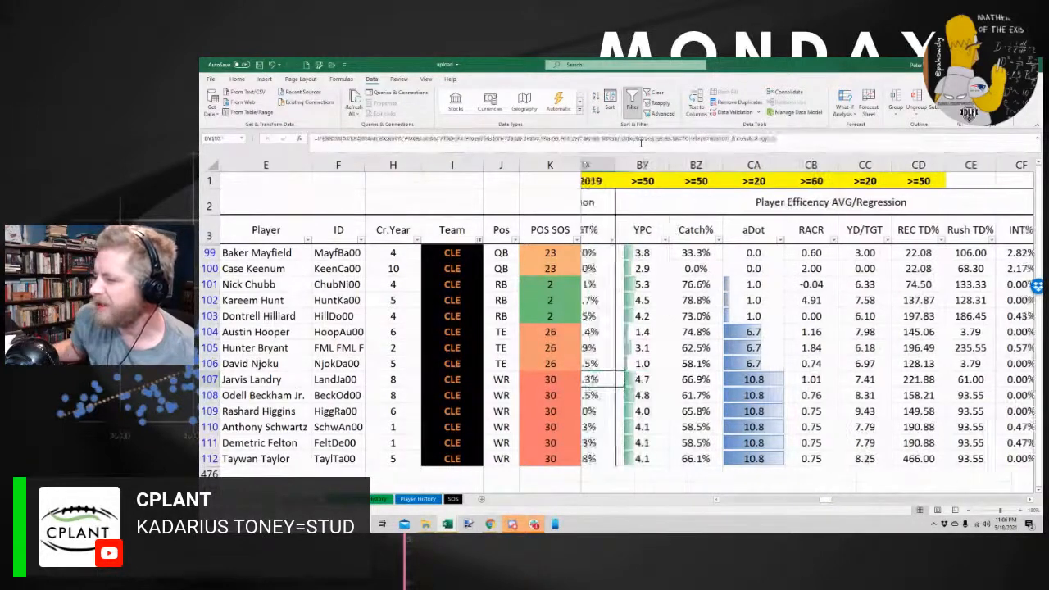
pyautogui.press('Right')
pyautogui.press('Right')
pyautogui.press('Right')
pyautogui.press('Right')
pyautogui.press('Right')
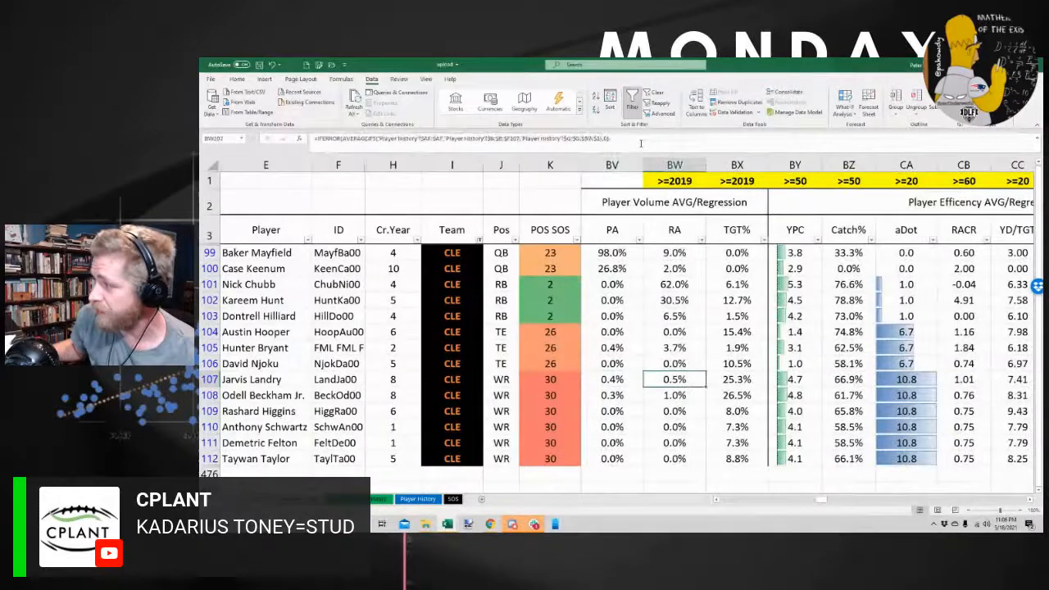
pyautogui.press('Right')
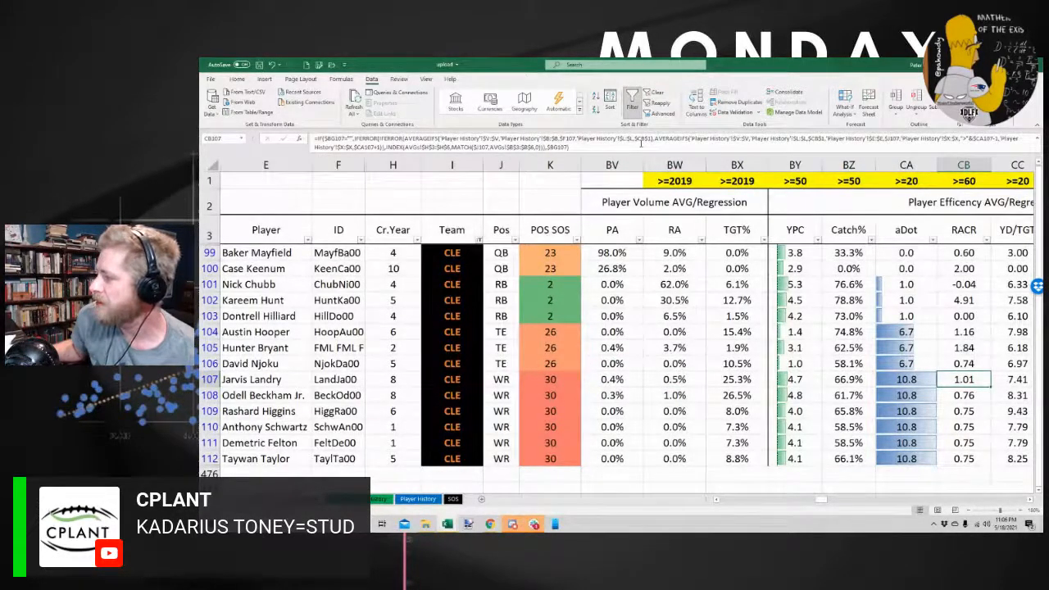
pyautogui.press('Left')
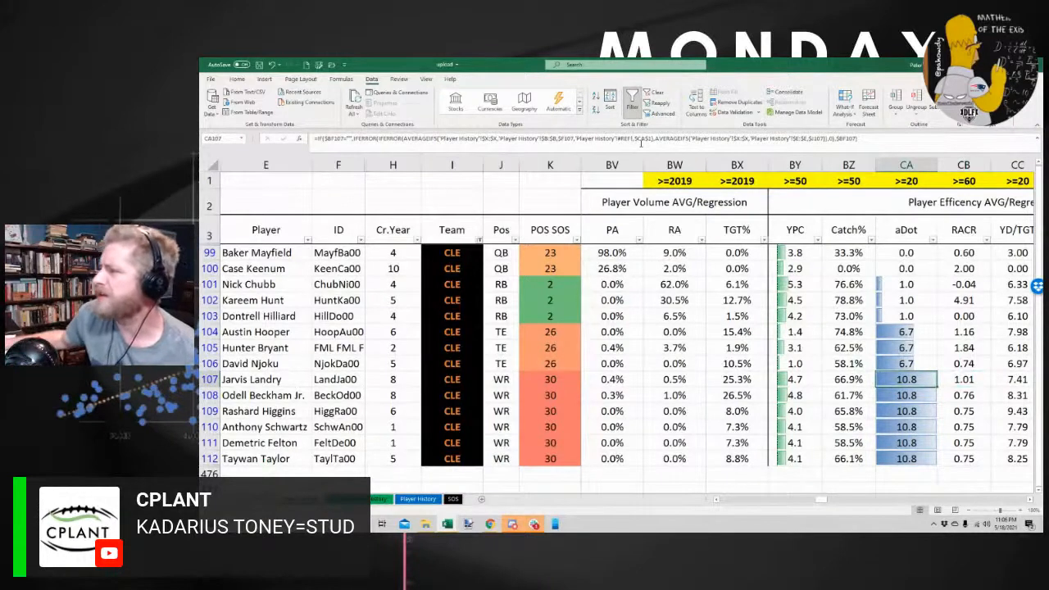
pyautogui.click(641, 141)
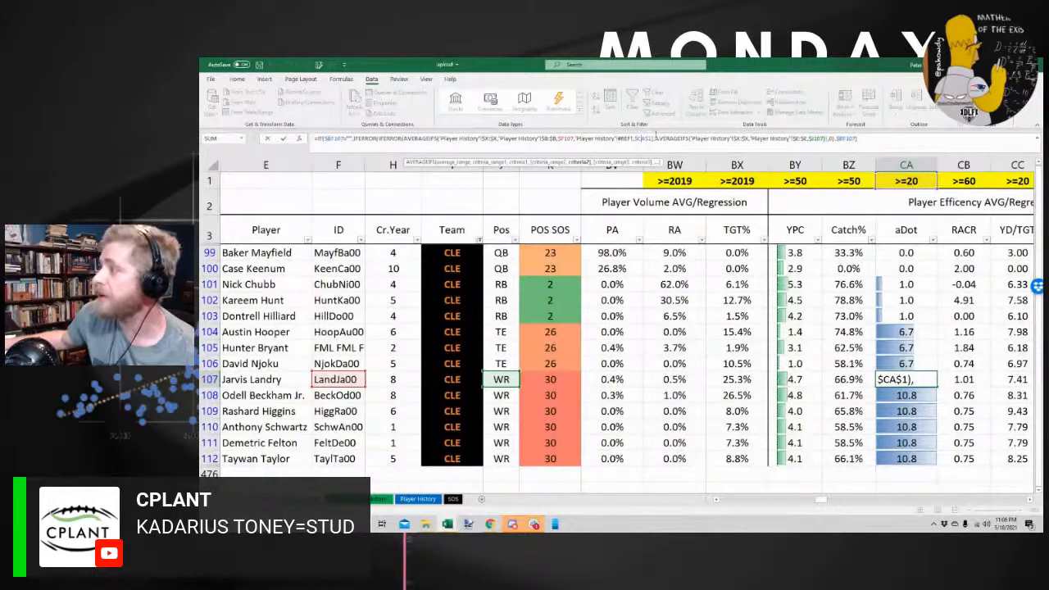
pyautogui.click(911, 295)
pyautogui.press('Down')
pyautogui.press('Down')
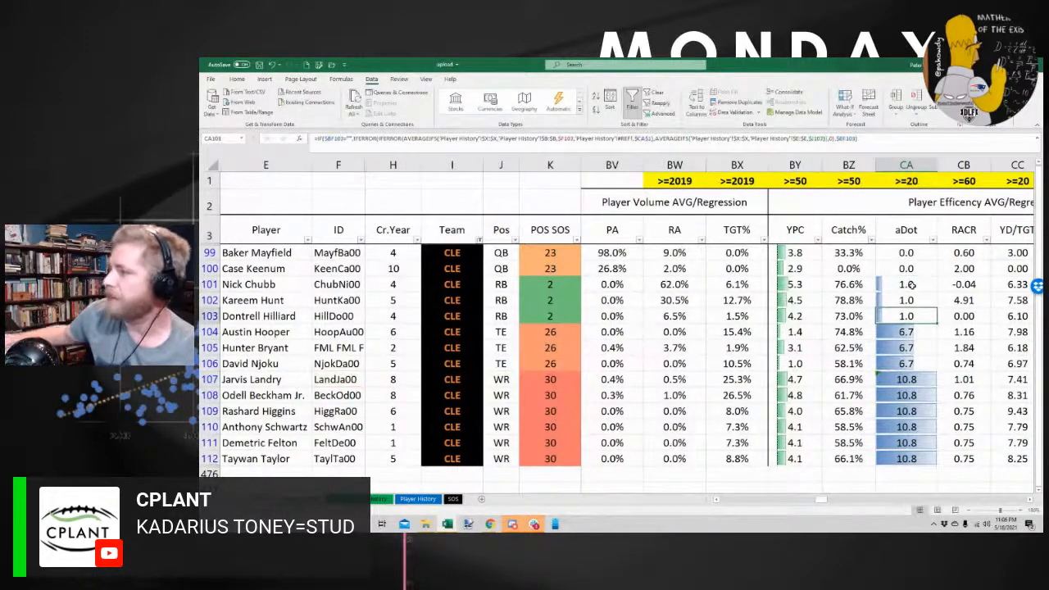
# Clear the team filter and replace the #REF! criteria range in cell CA4's aDot formula with Player History column L (Opps)
pyautogui.click(656, 92)
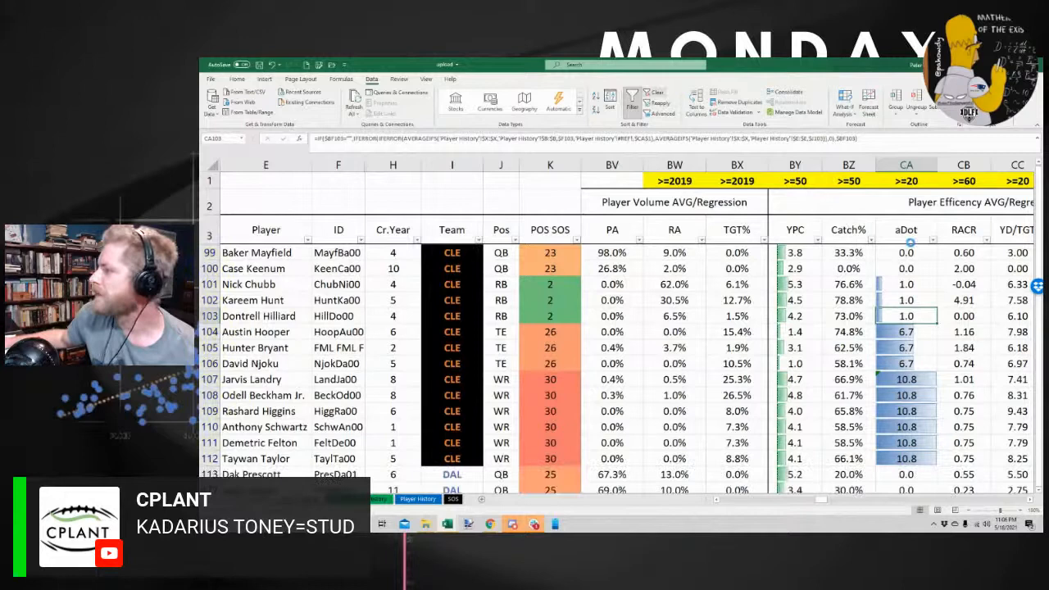
pyautogui.click(904, 229)
pyautogui.press('Down')
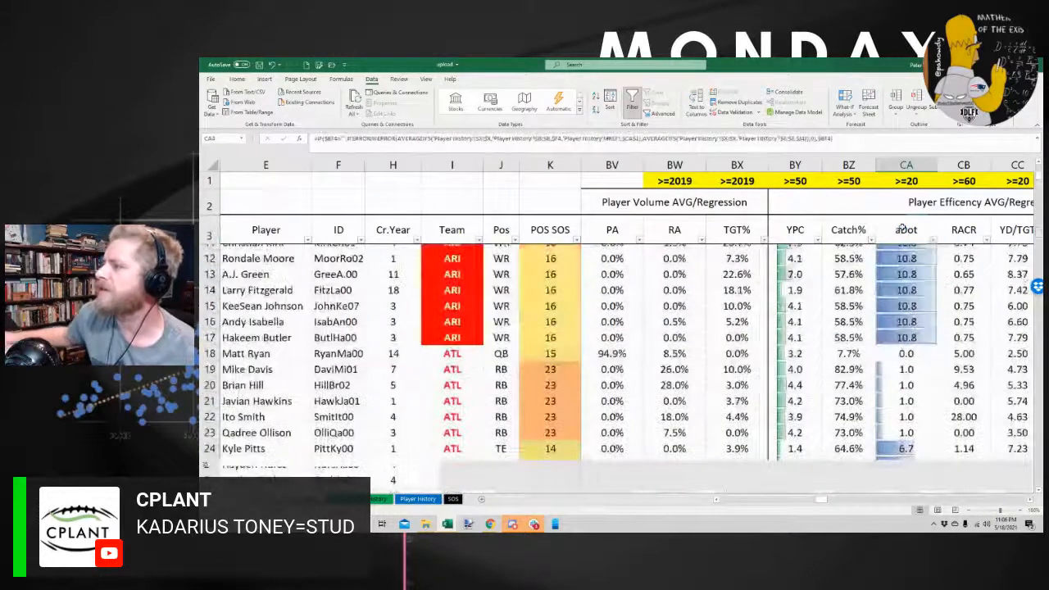
pyautogui.press('F2')
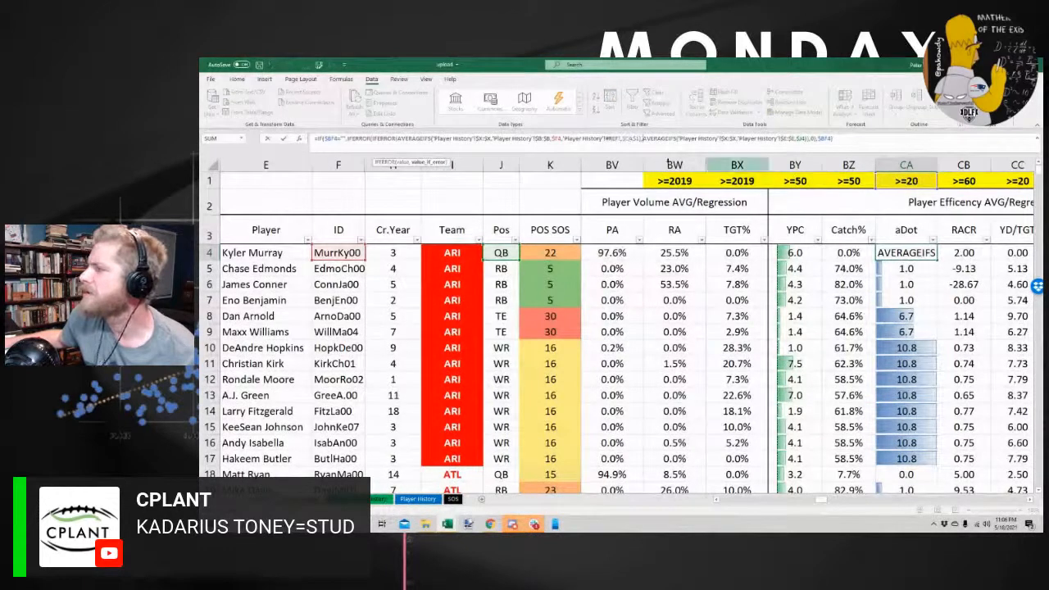
pyautogui.moveTo(621, 140); pyautogui.dragTo(562, 139)
pyautogui.press('BackSpace')
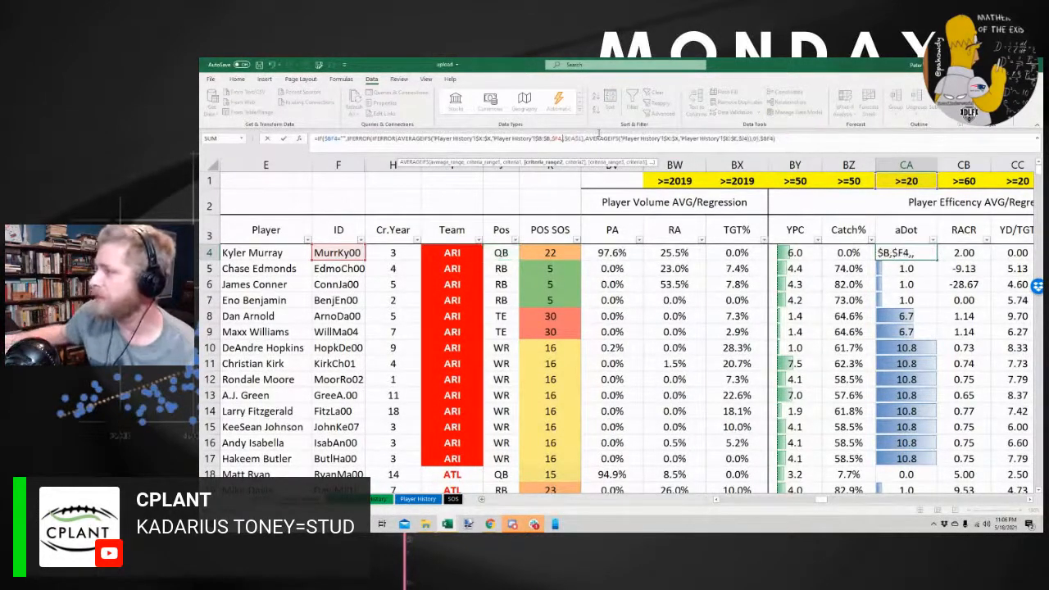
pyautogui.click(418, 499)
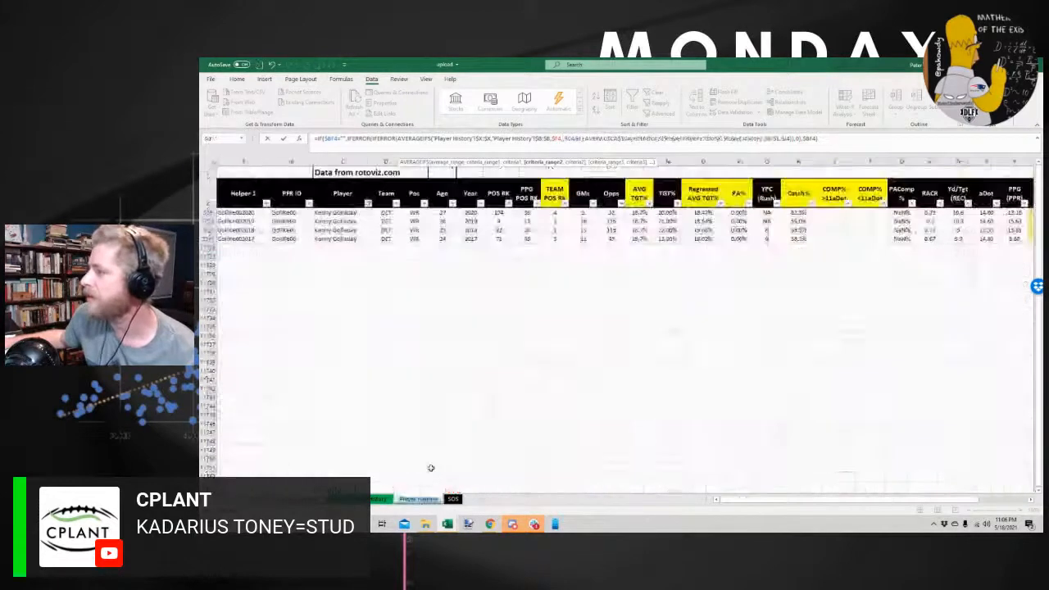
pyautogui.click(609, 159)
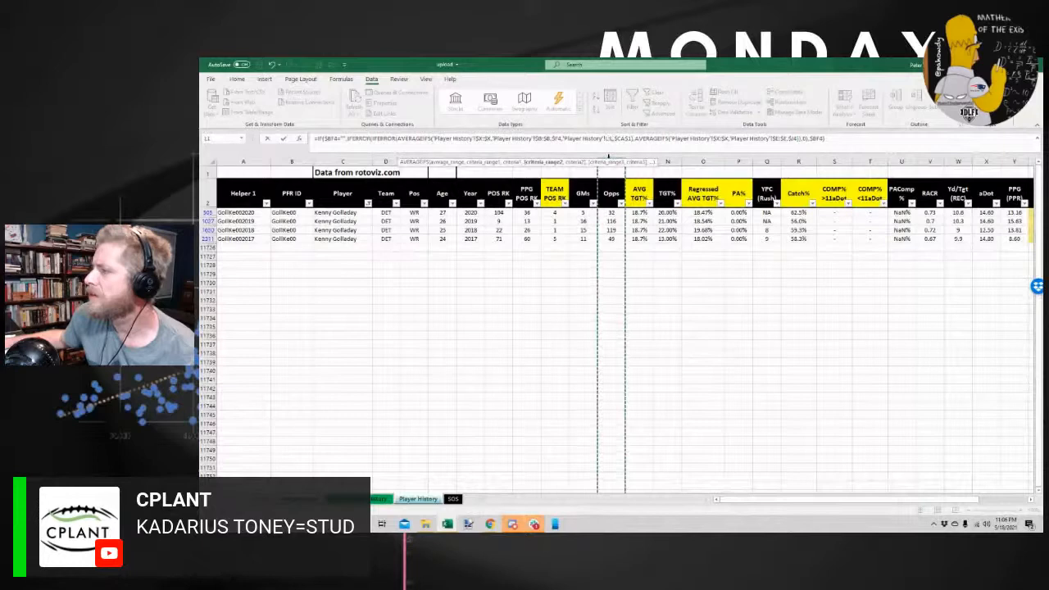
pyautogui.press('Return')
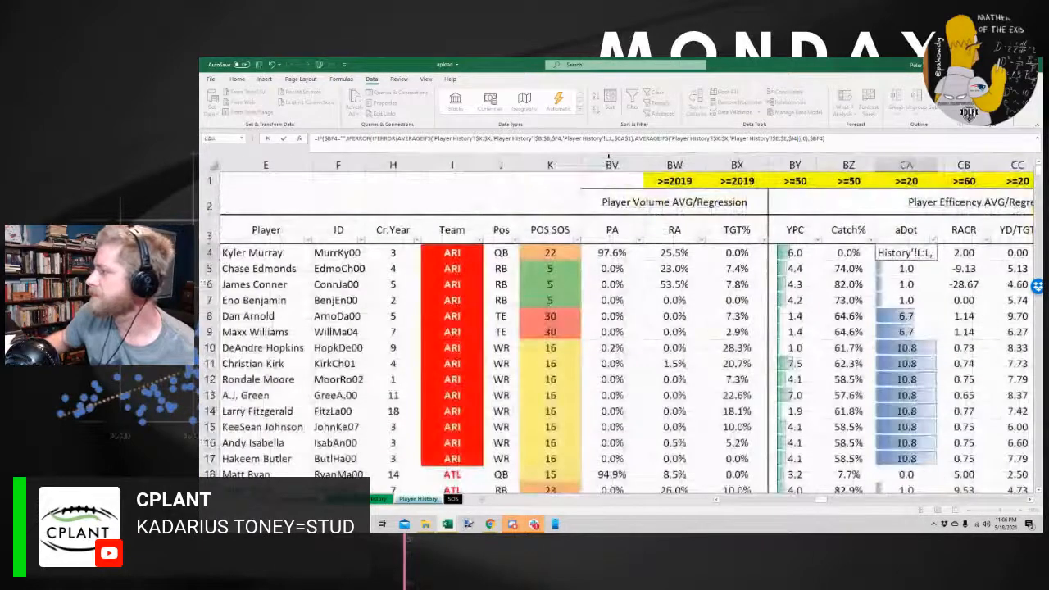
# Make the Player History column reference absolute as $L:$L in CA4's formula and fill it down the whole aDot column
pyautogui.press('Up')
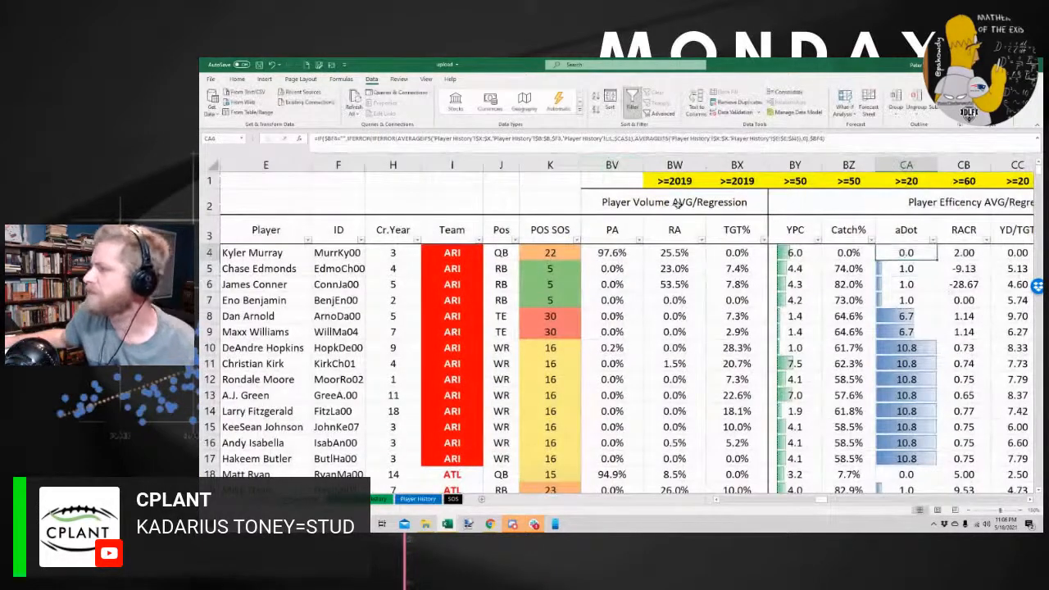
pyautogui.click(603, 141)
pyautogui.click(604, 140)
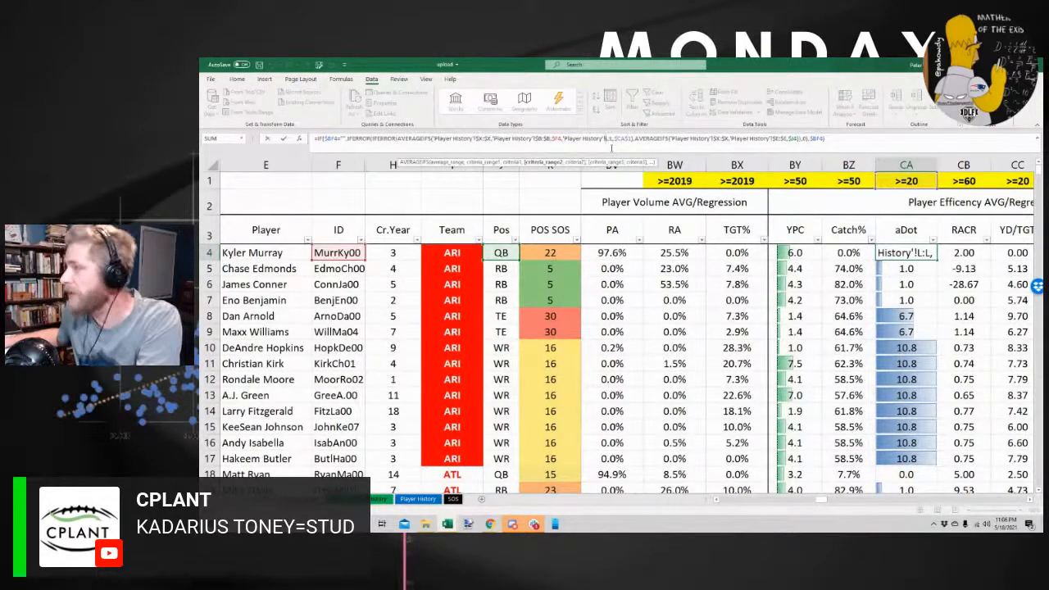
pyautogui.press('F4')
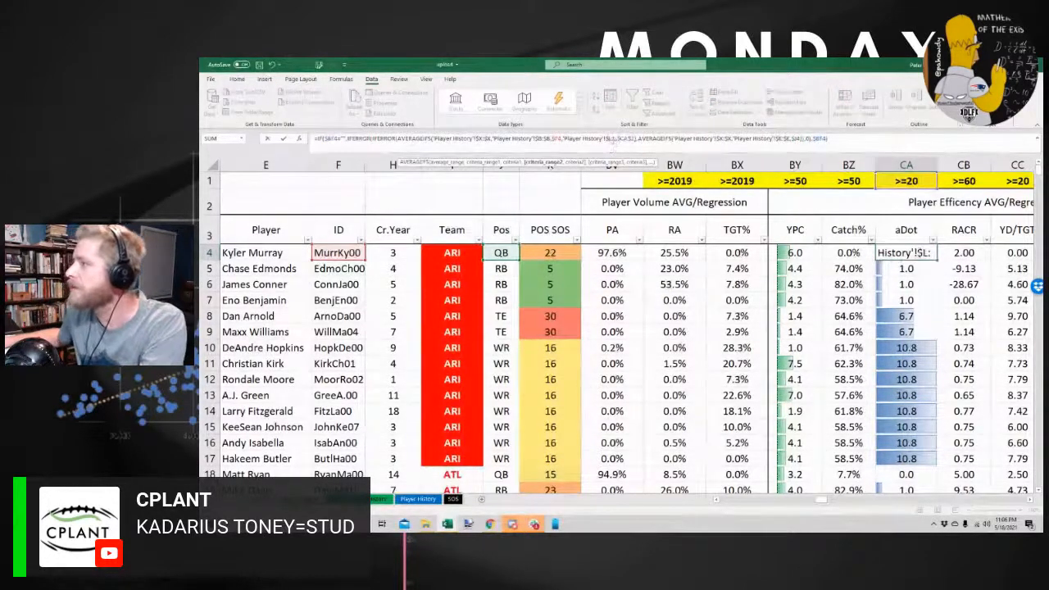
pyautogui.click(615, 143)
pyautogui.write('$')
pyautogui.press('Return')
pyautogui.press('Return')
pyautogui.click(911, 251)
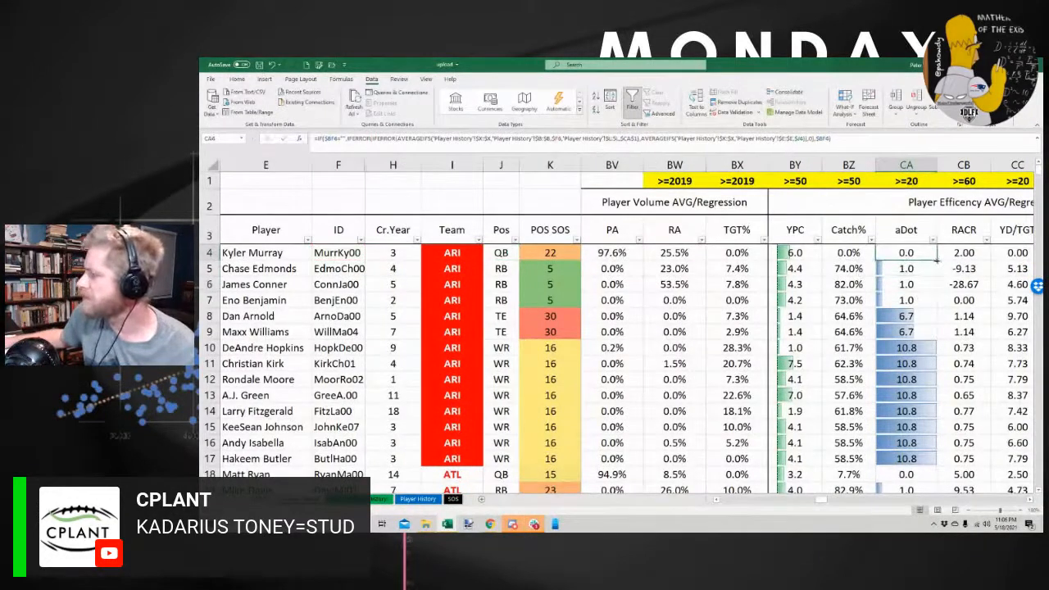
pyautogui.doubleClick(937, 260)
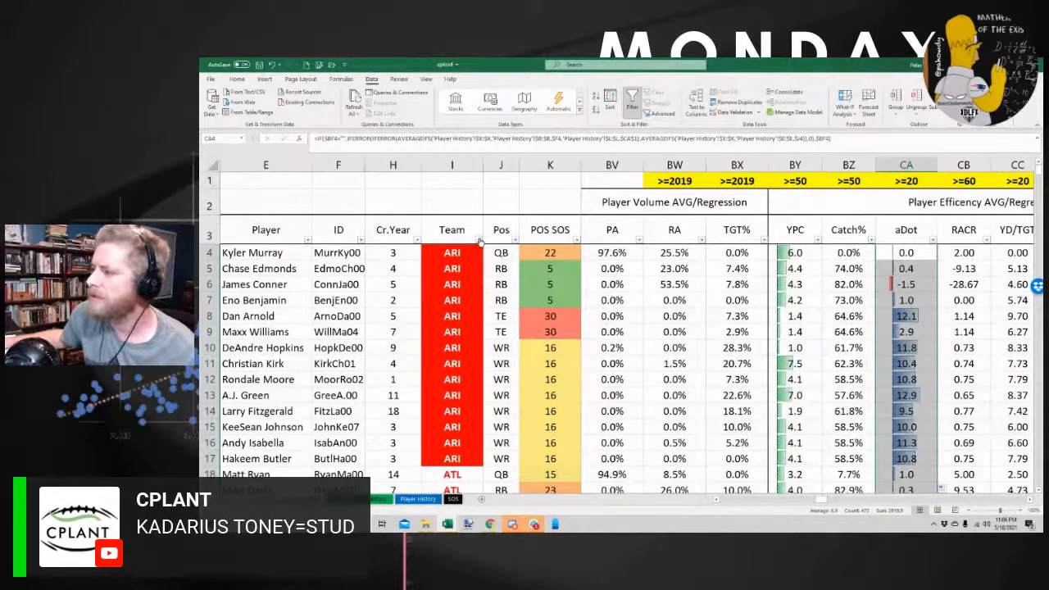
# Filter the Team column to CLE and check the players' recalculated aDot and projected PPG receiving yards
pyautogui.click(479, 241)
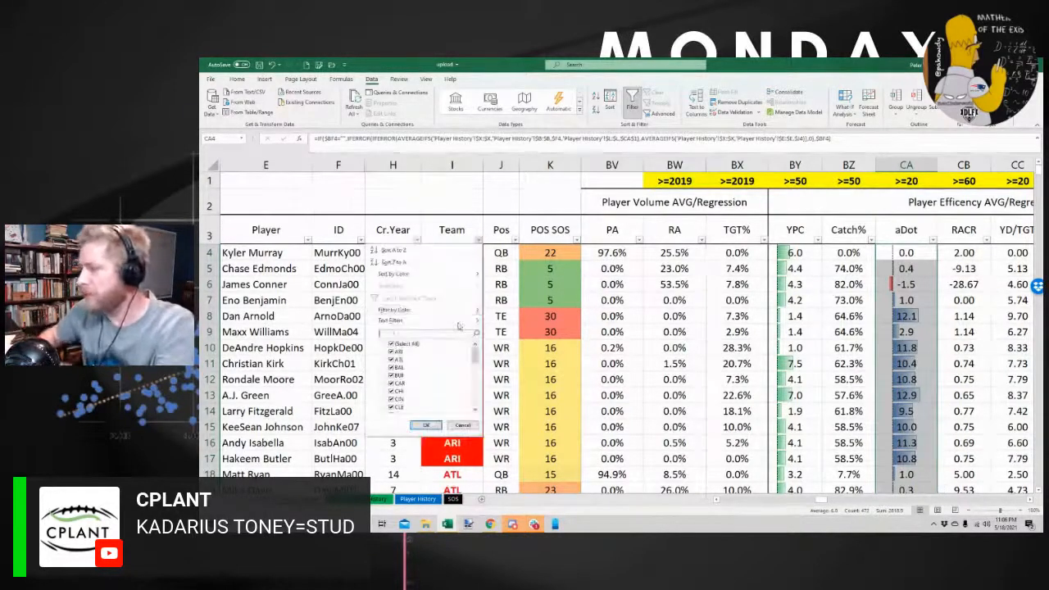
pyautogui.write('cle')
pyautogui.press('Return')
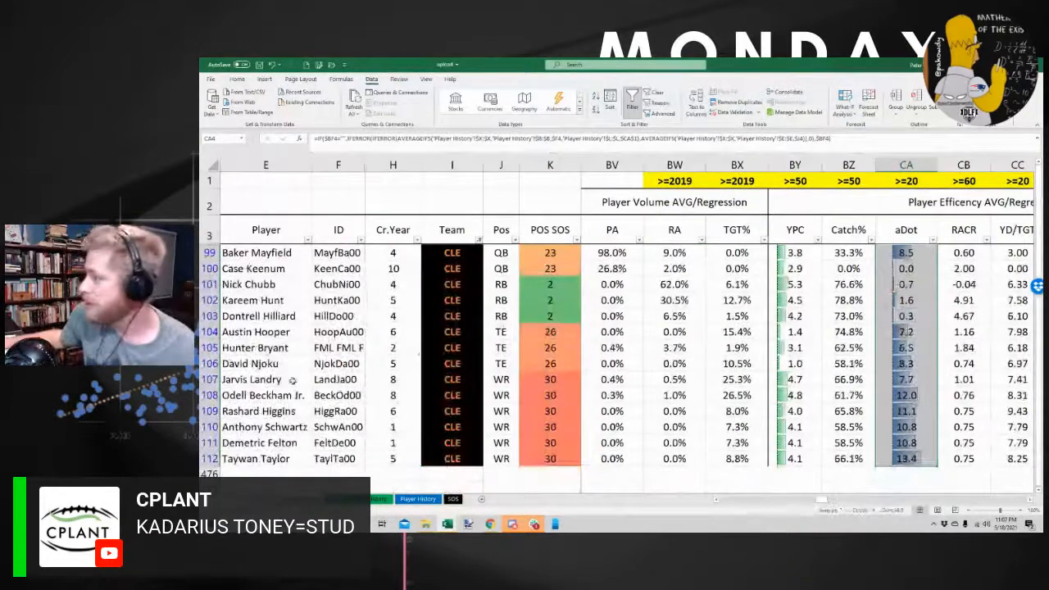
pyautogui.click(917, 363)
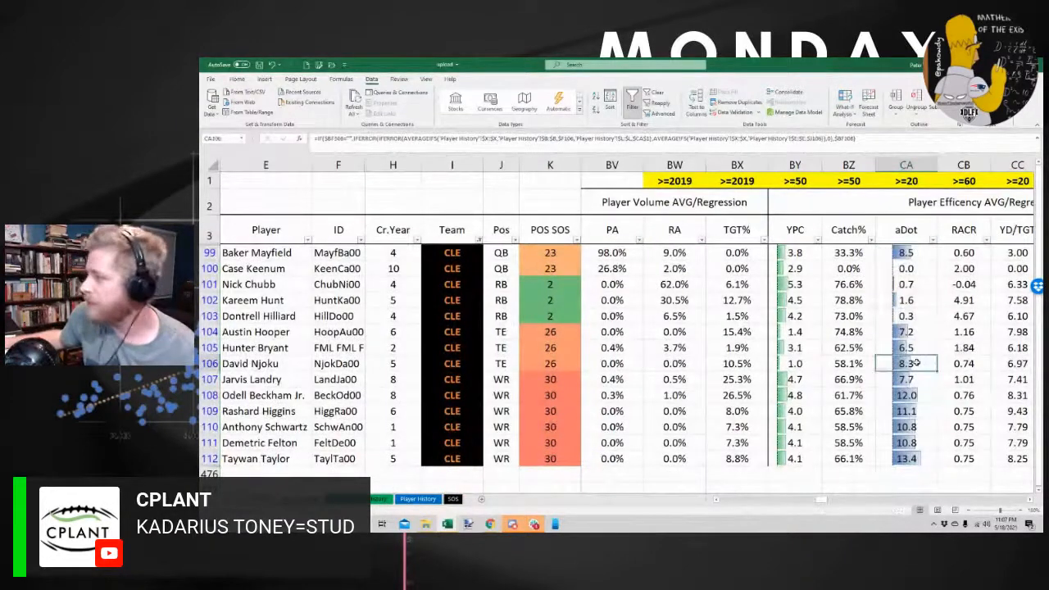
pyautogui.click(916, 375)
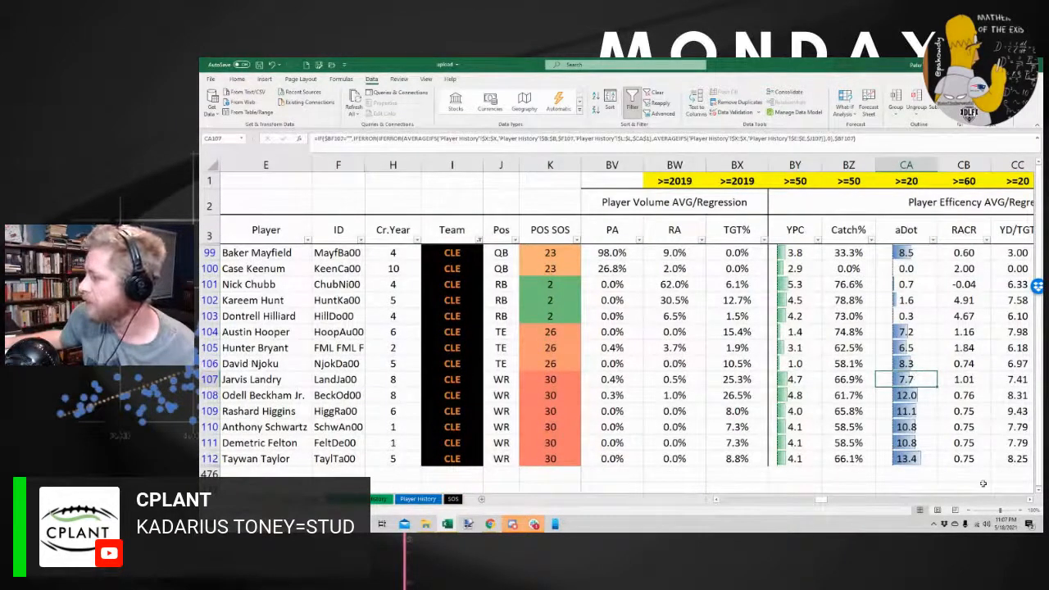
pyautogui.moveTo(818, 502); pyautogui.dragTo(773, 512)
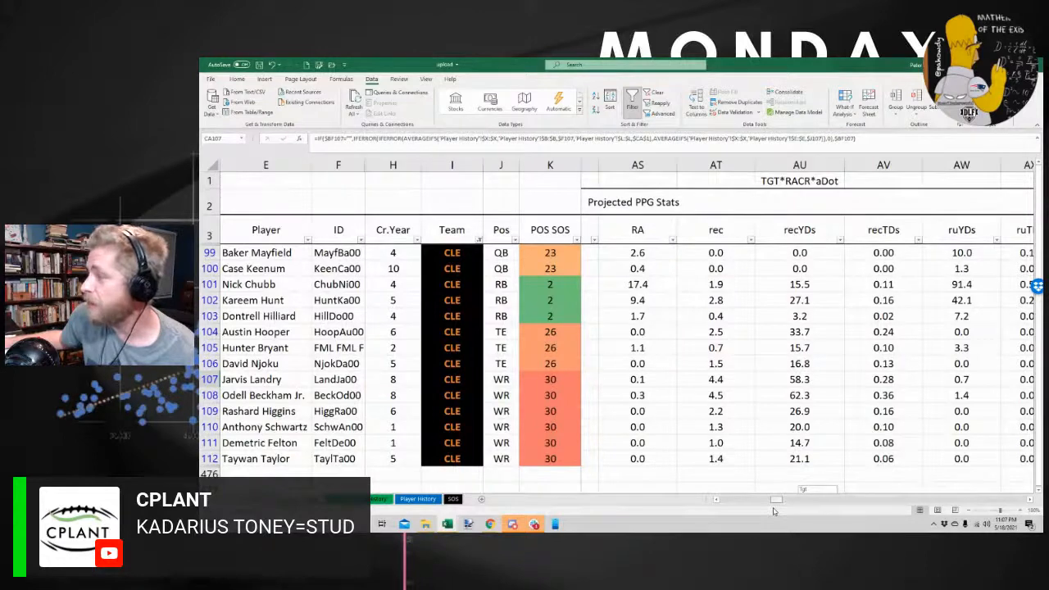
# Check the CLE players' depth chart order, positional ranks and missing team volume
pyautogui.moveTo(773, 512); pyautogui.dragTo(724, 509)
pyautogui.moveTo(668, 253); pyautogui.dragTo(738, 253)
pyautogui.click(668, 253)
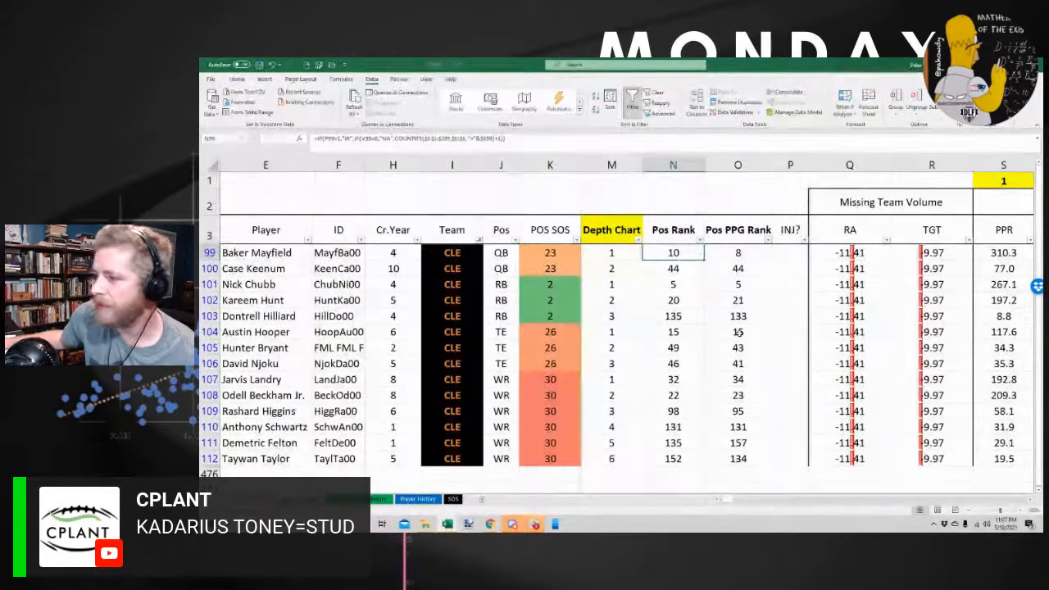
pyautogui.click(735, 359)
pyautogui.press('Left')
pyautogui.press('Left')
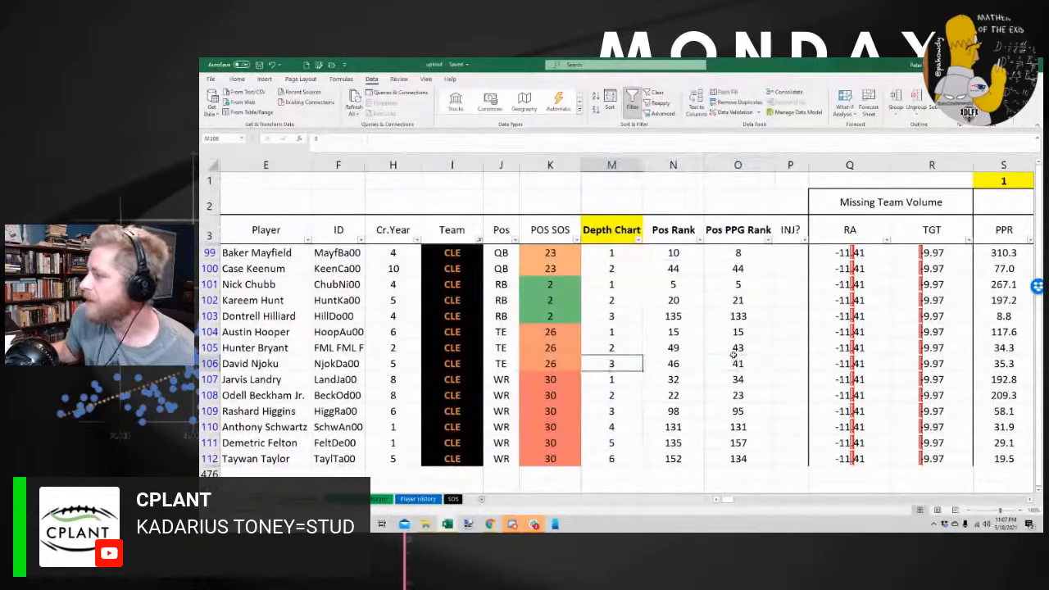
pyautogui.press('Up')
pyautogui.press('Right')
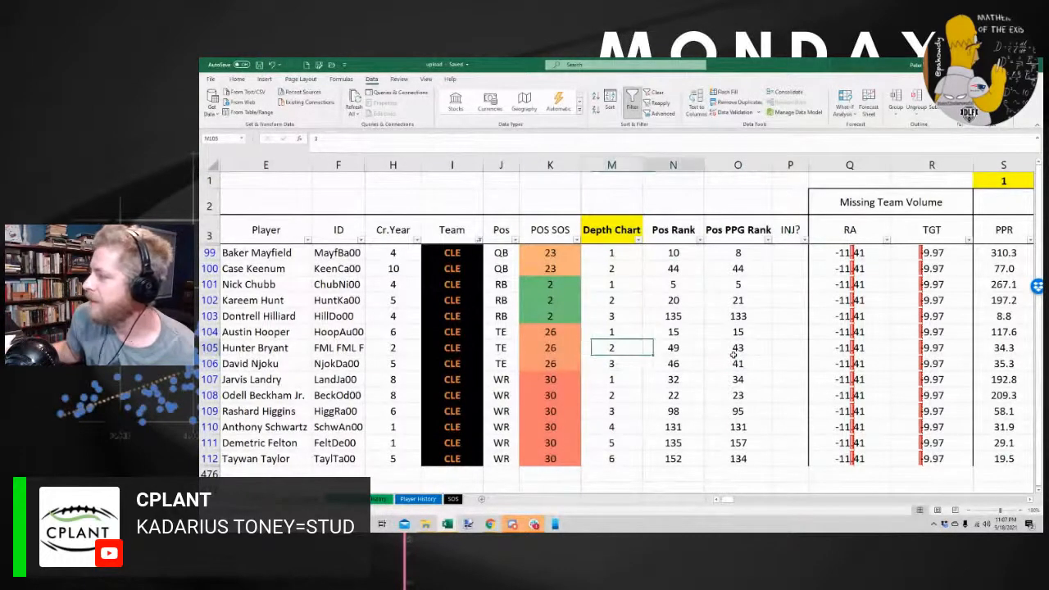
# Examine the CLE players' fantasy points and projected PA, RA and TGT% shares, especially Hunter Bryant's and Jarvis Landry's
pyautogui.press('Right')
pyautogui.press('Right')
pyautogui.press('Right')
pyautogui.press('Right')
pyautogui.press('Right')
pyautogui.press('Right')
pyautogui.press('Right')
pyautogui.press('Right')
pyautogui.press('Right')
pyautogui.press('Right')
pyautogui.press('Right')
pyautogui.press('Right')
pyautogui.press('Right')
pyautogui.press('Right')
pyautogui.press('Right')
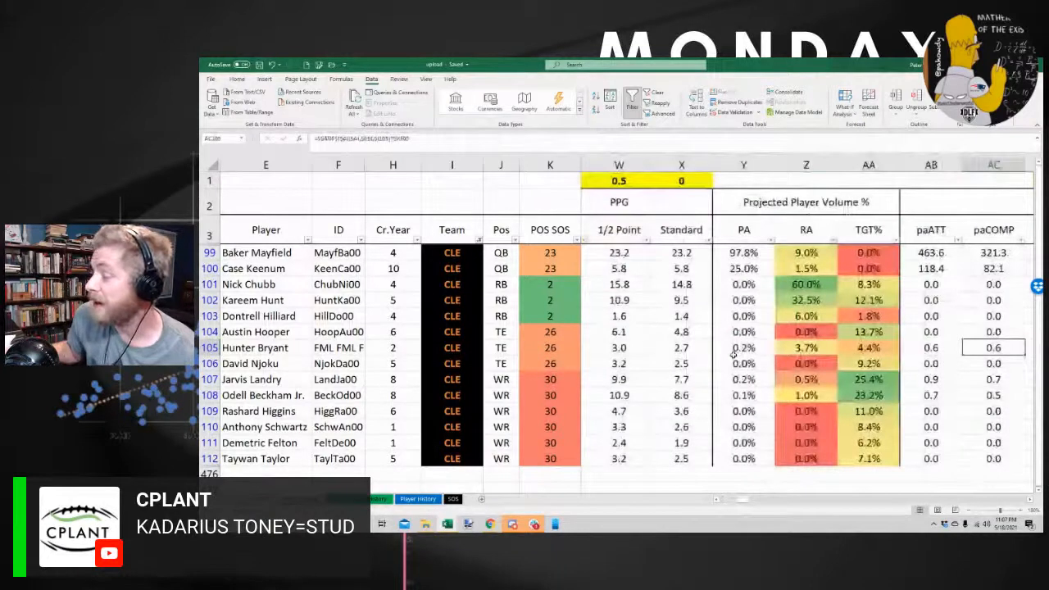
pyautogui.press('Right')
pyautogui.press('Left')
pyautogui.press('Left')
pyautogui.press('Left')
pyautogui.press('Down')
pyautogui.press('Down')
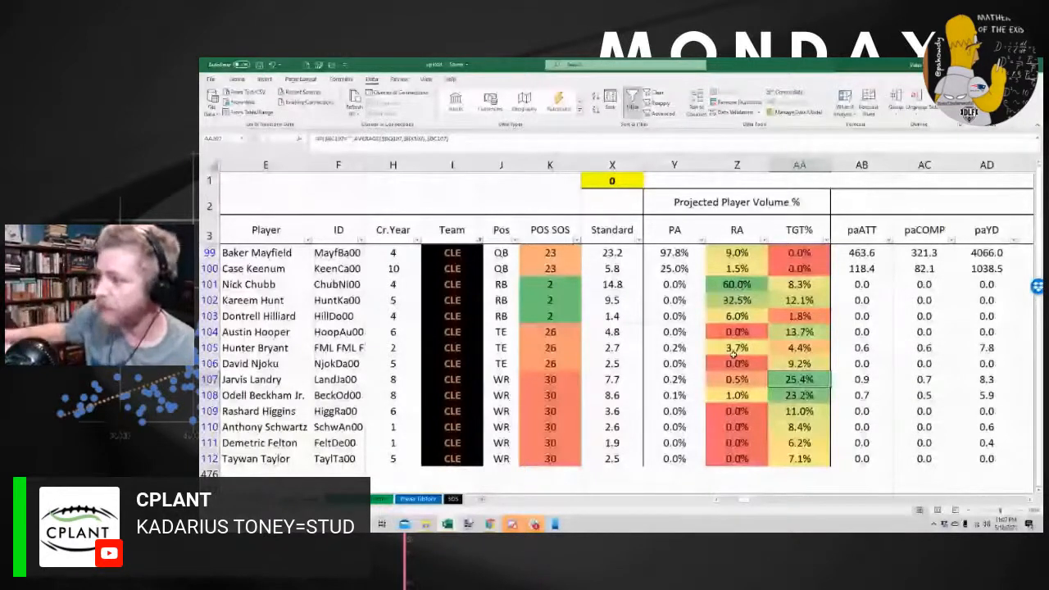
pyautogui.press('Right')
pyautogui.press('Up')
pyautogui.press('Up')
pyautogui.press('Up')
pyautogui.press('Up')
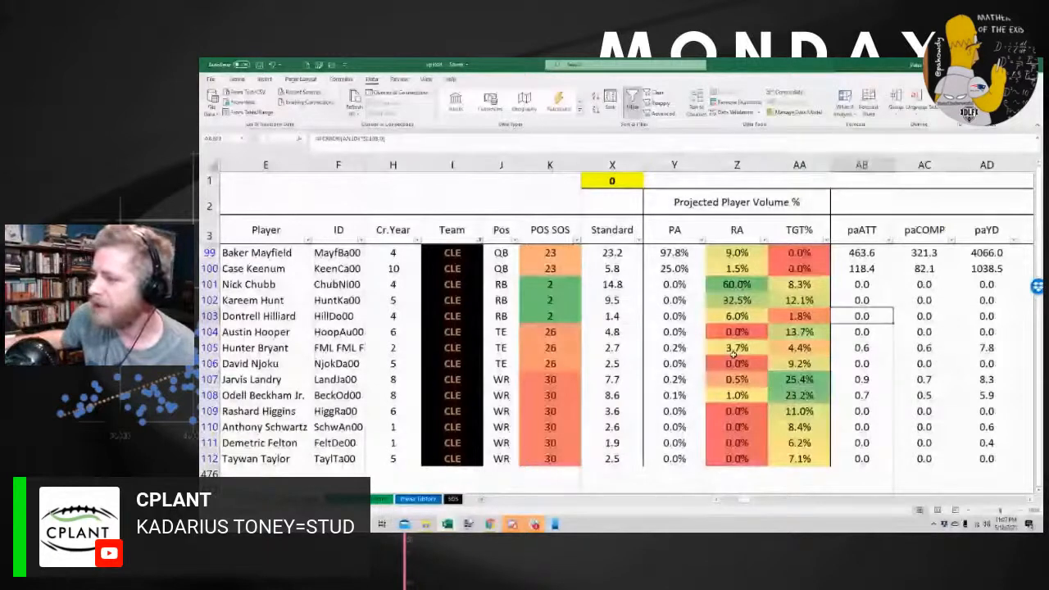
# Look up Hunter Bryant's player ID and set it to BryaHu02 in his CLE projection row
pyautogui.click(339, 348)
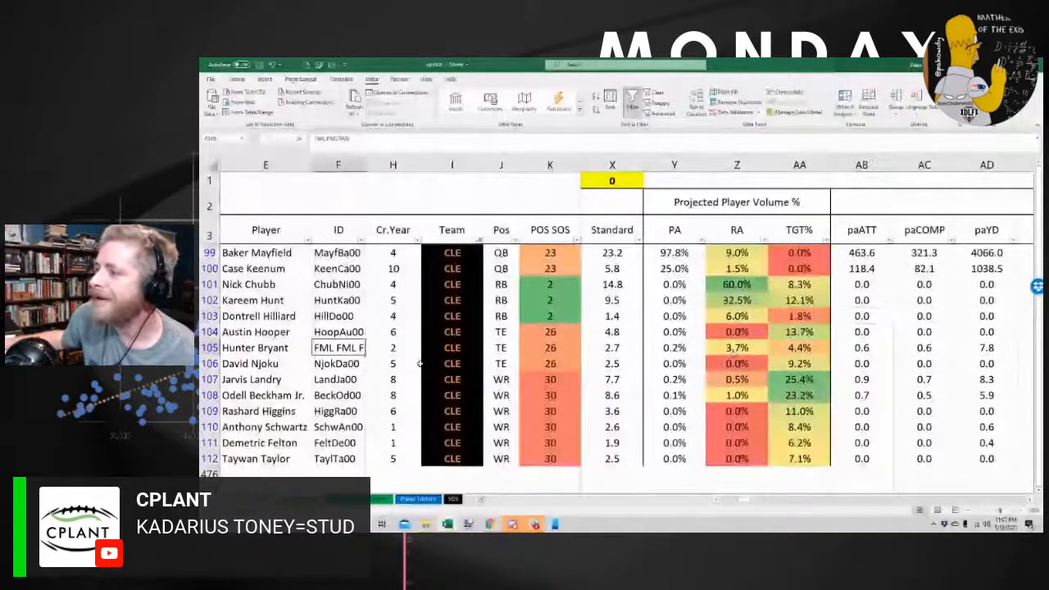
pyautogui.press('Left')
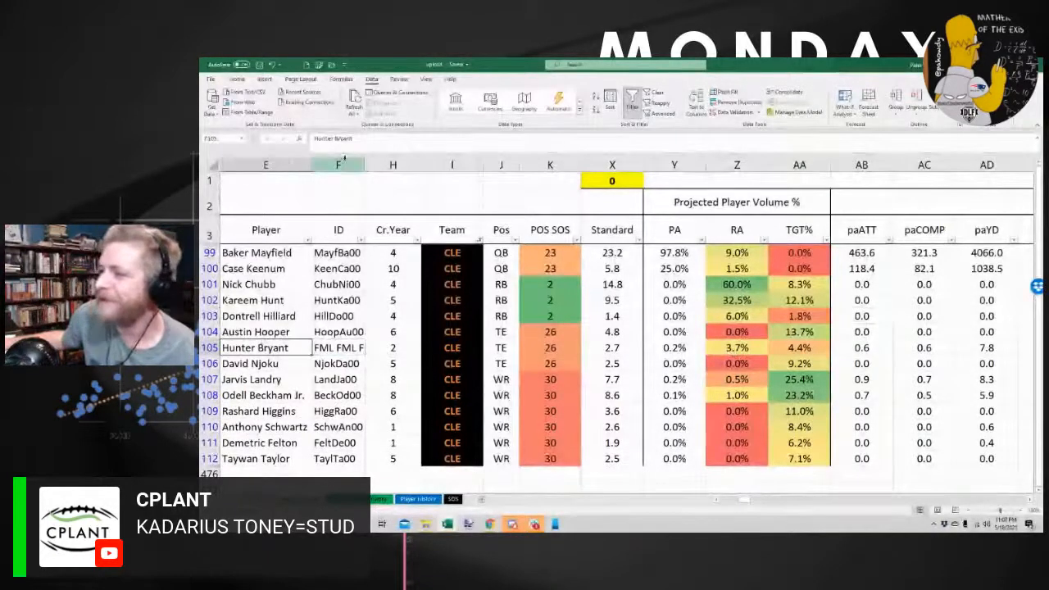
pyautogui.click(332, 351)
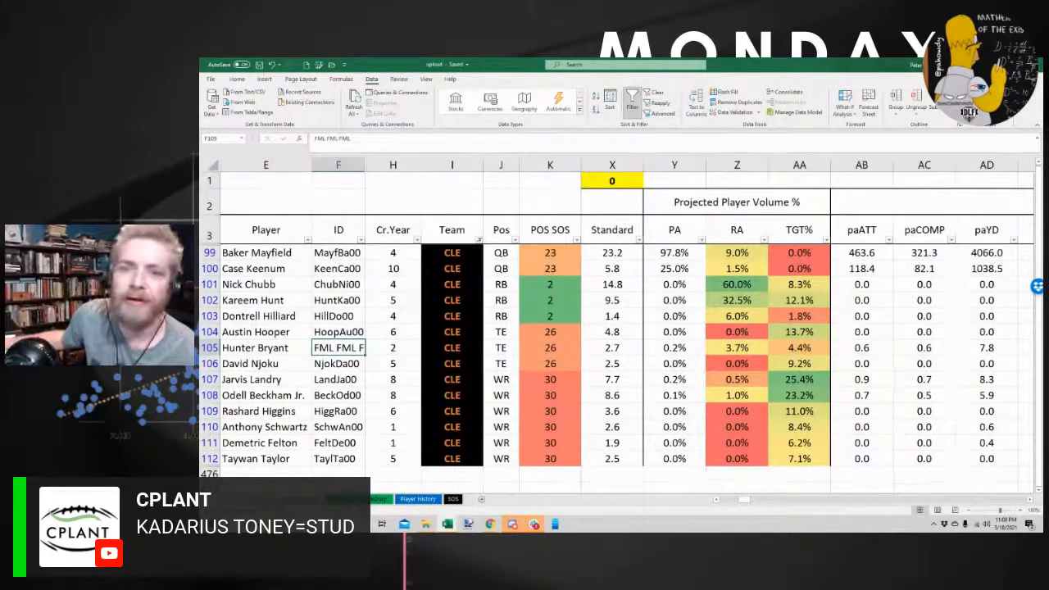
pyautogui.hotkey('alt', 'Tab')
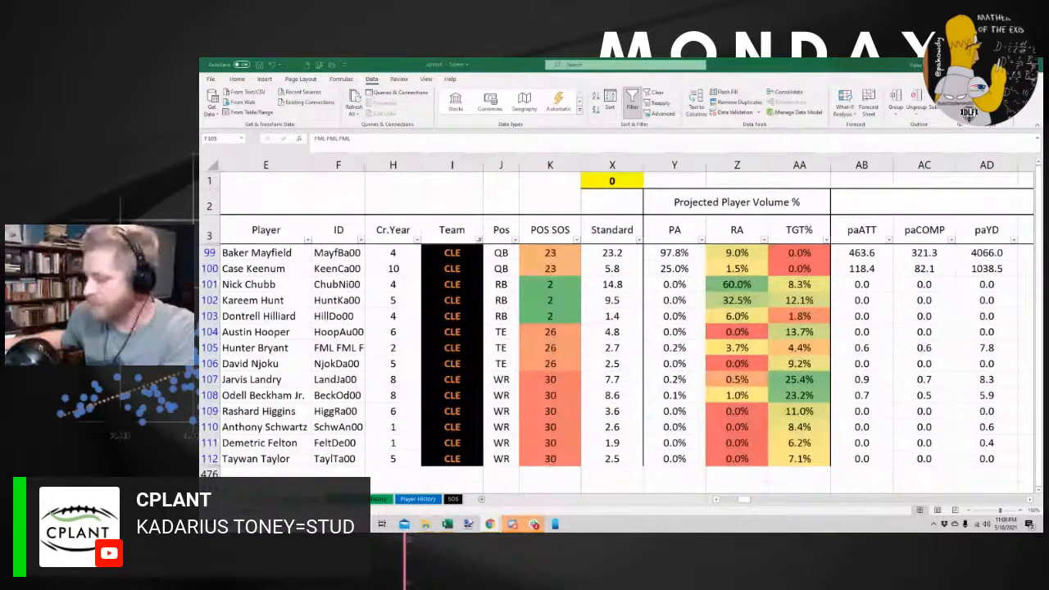
pyautogui.write('BryaHu02')
pyautogui.click(451, 347)
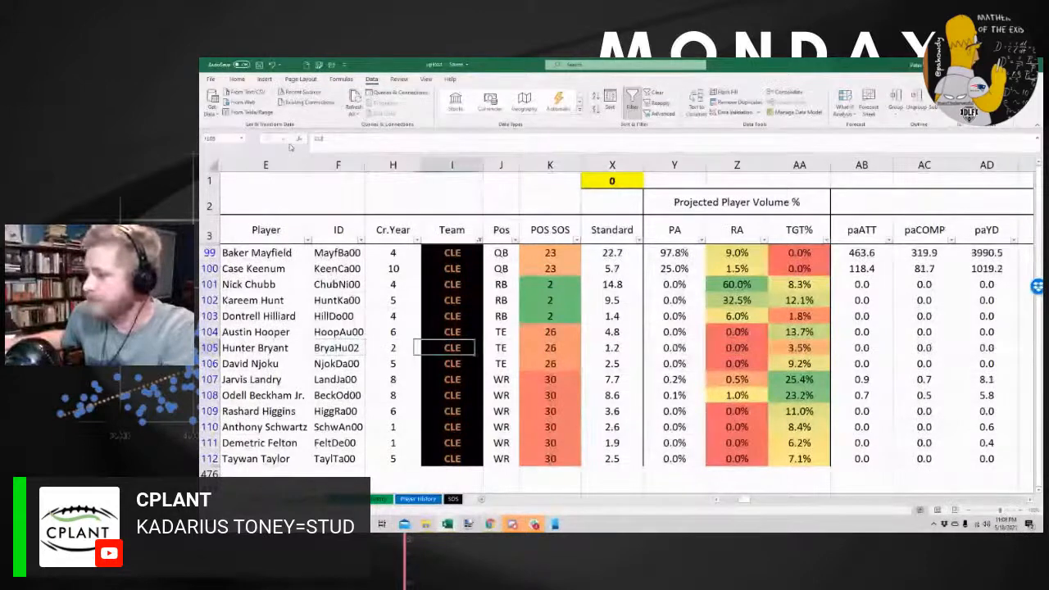
# Filter the Player column of the Player History sheet to Hunter Bryant
pyautogui.click(380, 499)
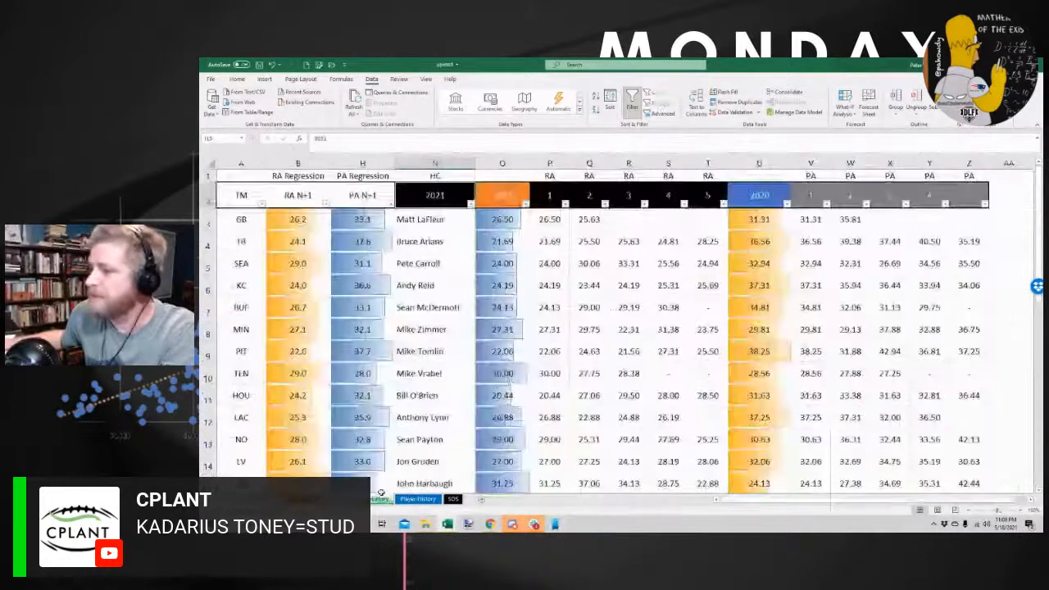
pyautogui.click(418, 499)
pyautogui.click(368, 203)
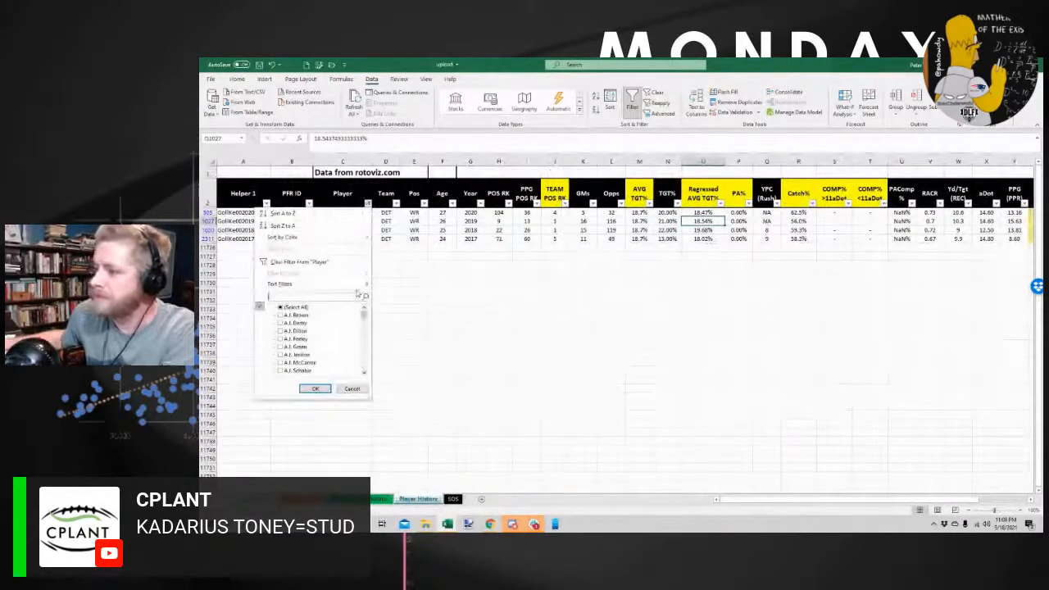
pyautogui.click(358, 294)
pyautogui.write('hunter bry')
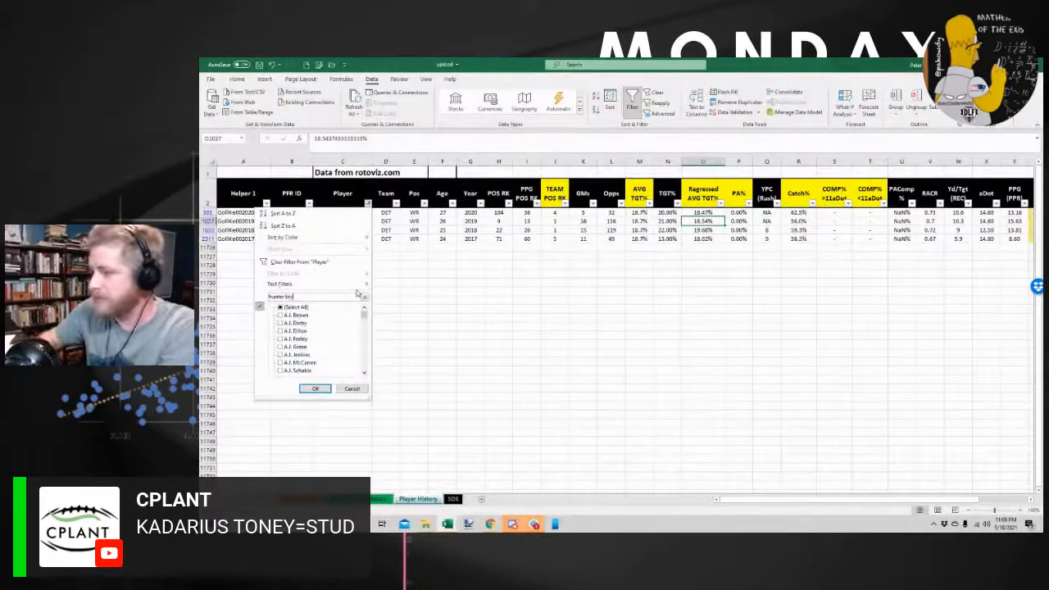
pyautogui.click(315, 388)
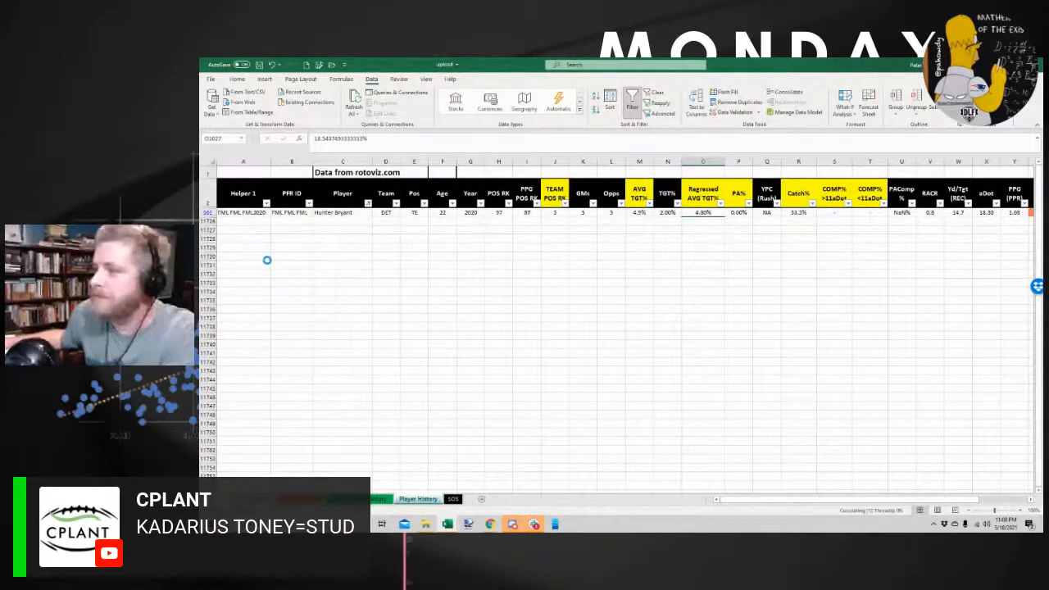
pyautogui.hotkey('ctrl', 'Home')
pyautogui.moveTo(351, 139); pyautogui.dragTo(314, 138)
pyautogui.write('BryaHu02')
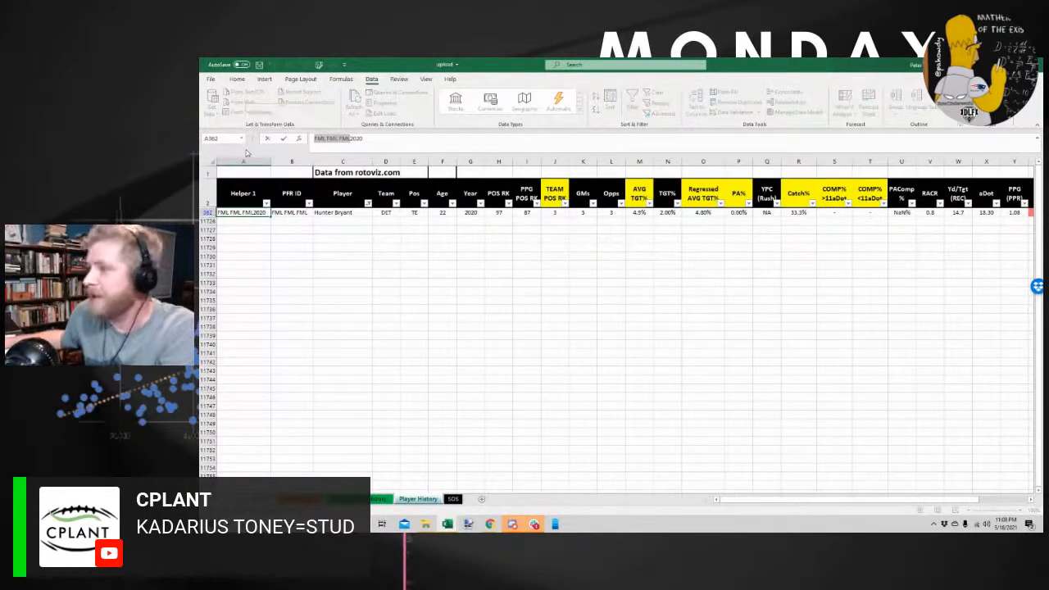
pyautogui.press('Tab')
pyautogui.press('Tab')
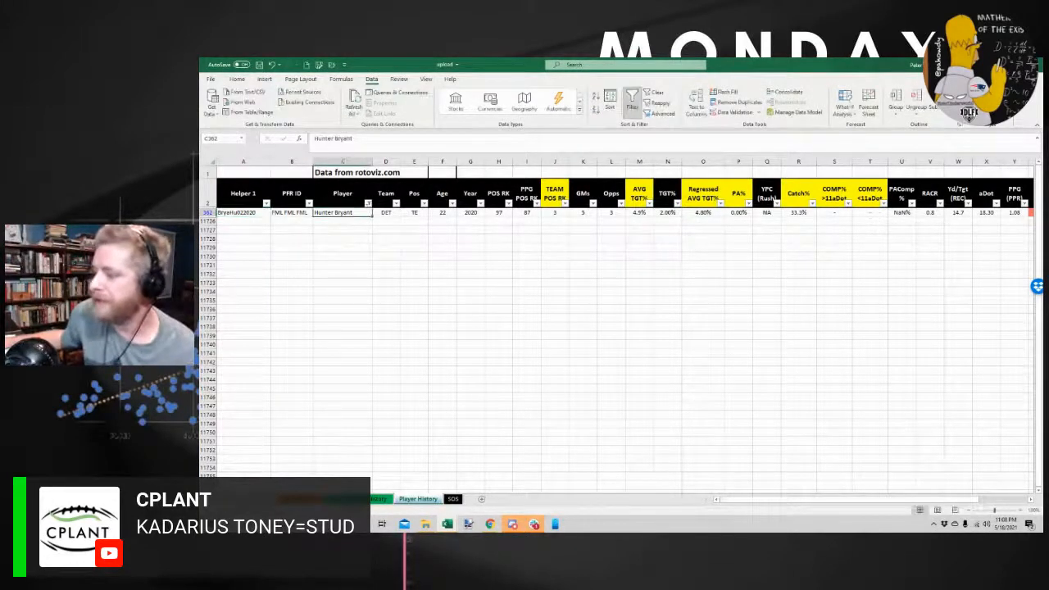
# Return to the projections sheet and check Hunter Bryant's RA formula and CLE's missing RA and TGT volume
pyautogui.hotkey('ctrl', 'pagedown')
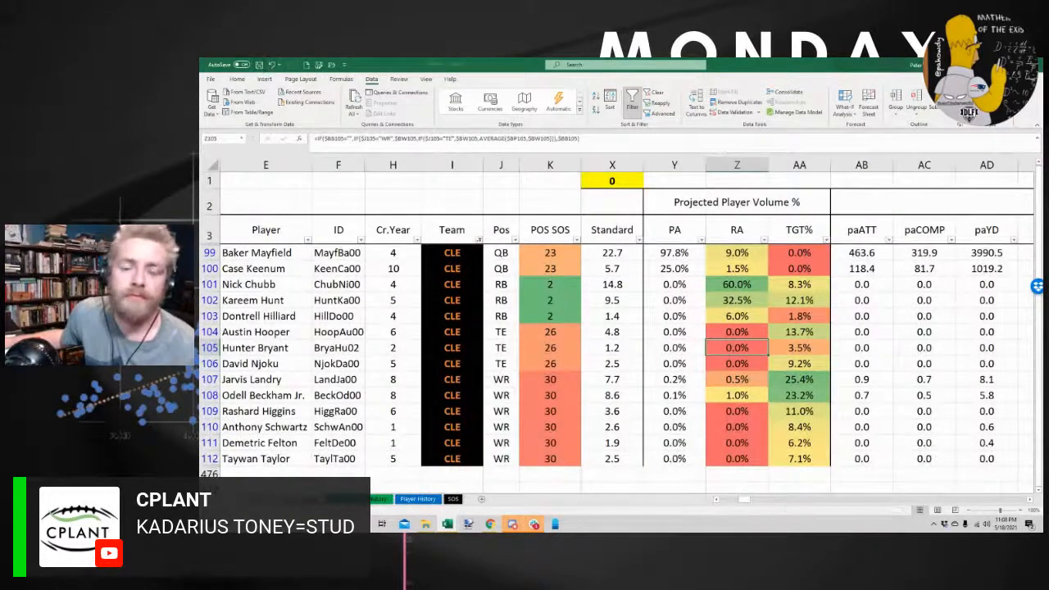
pyautogui.press('F2')
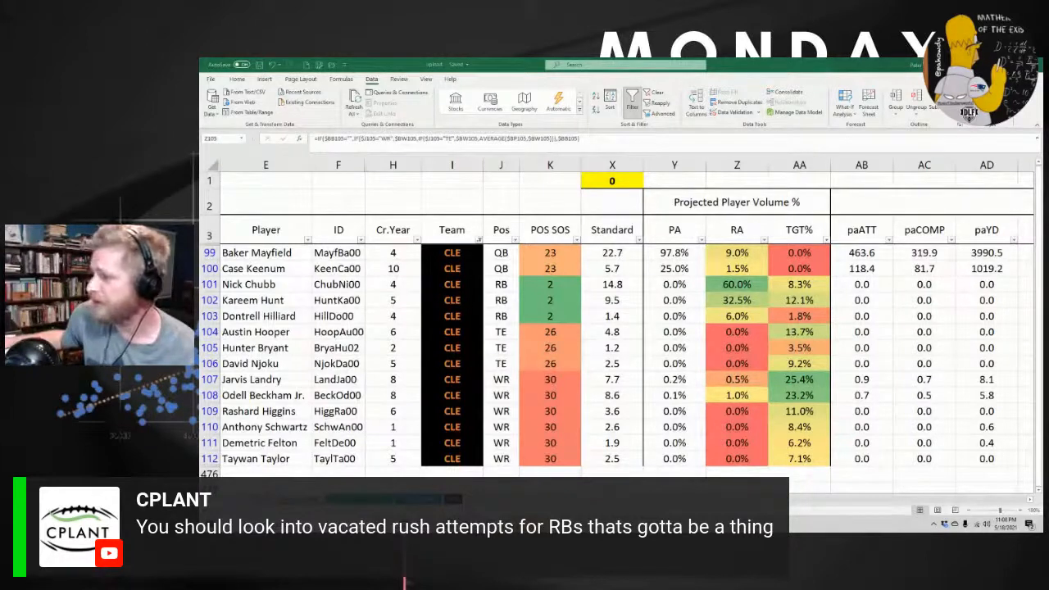
pyautogui.hscroll(-5, 807, 328)
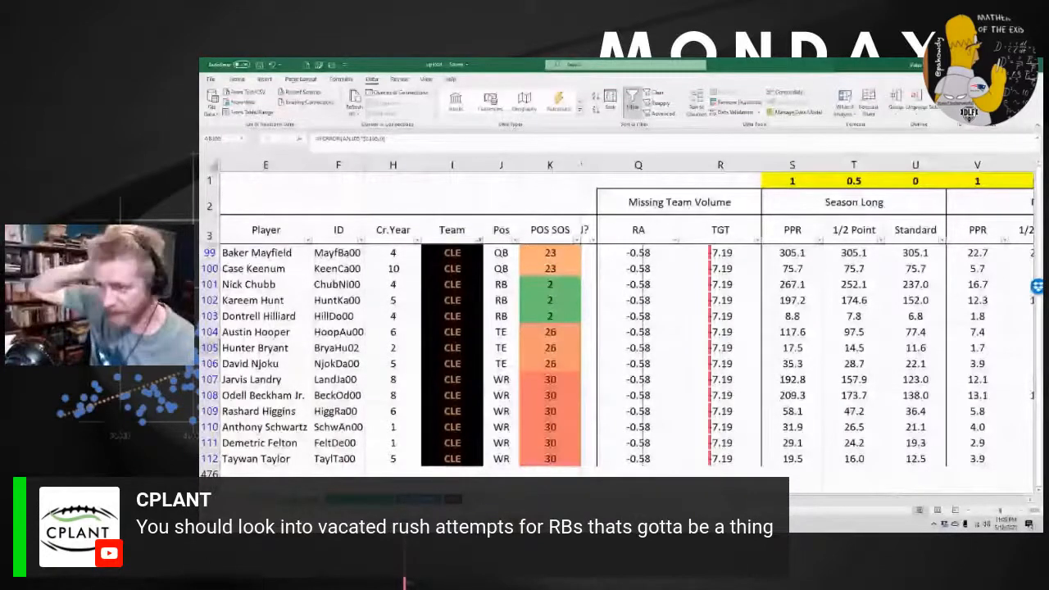
pyautogui.hscroll(1, 808, 328)
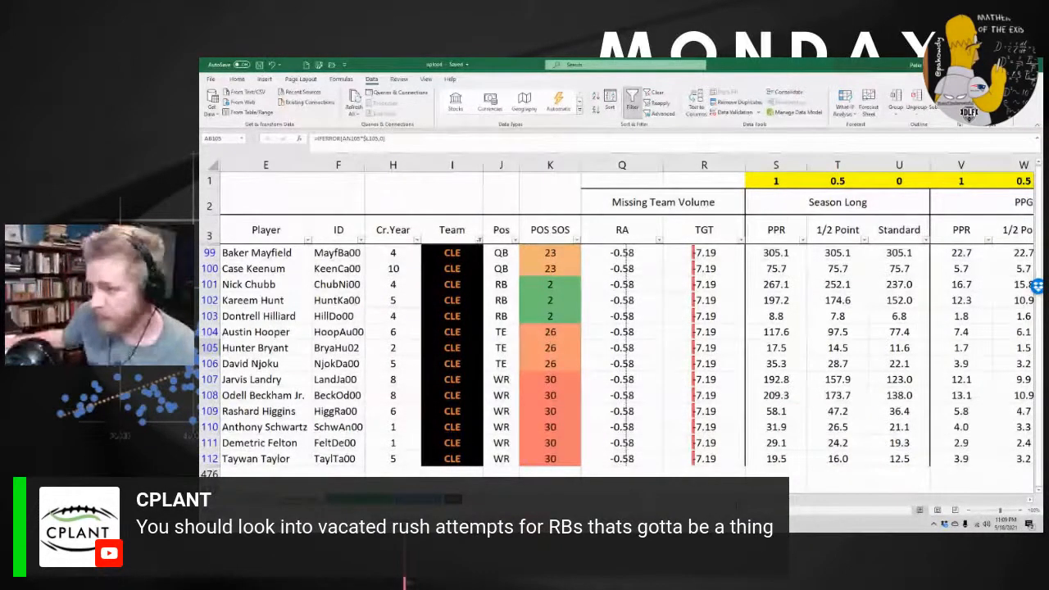
# Compare Jarvis Landry's and Odell Beckham Jr.'s career years, fantasy points, volume averages and efficiency stats such as aDot and RACR
pyautogui.click(305, 424)
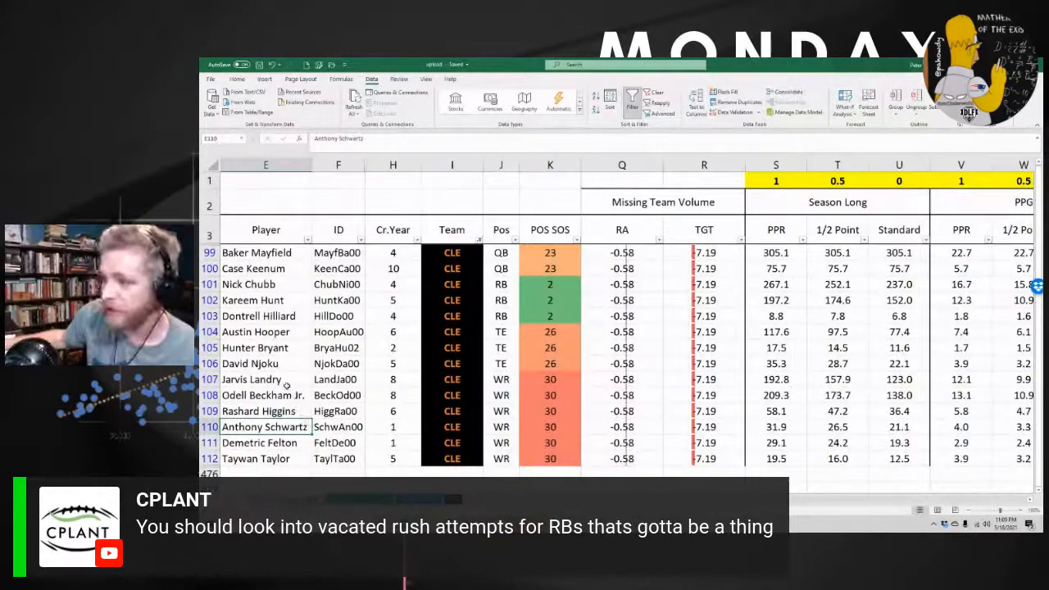
pyautogui.moveTo(211, 380); pyautogui.dragTo(211, 396)
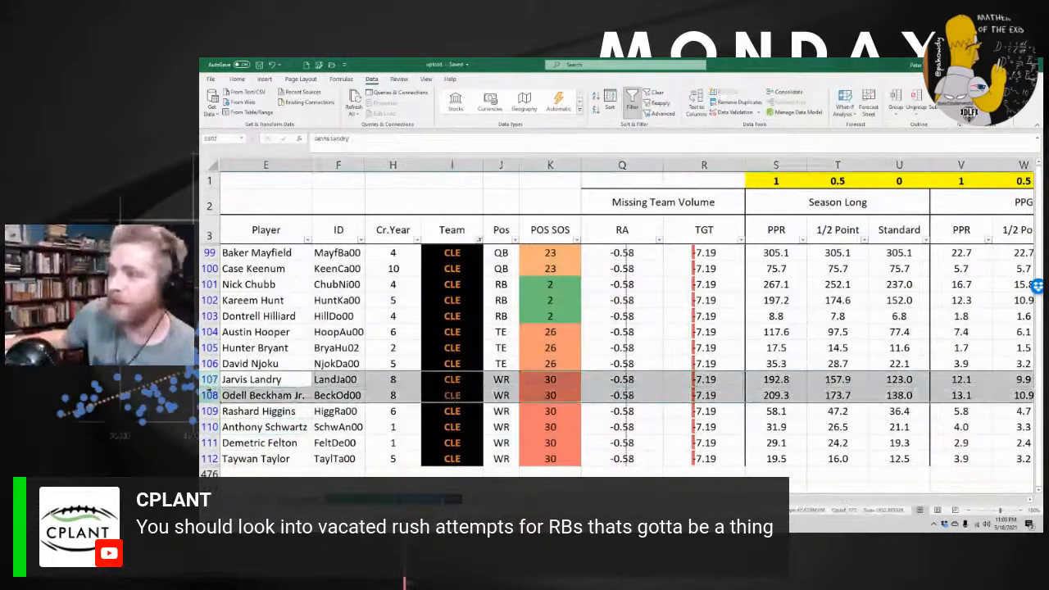
pyautogui.click(308, 168)
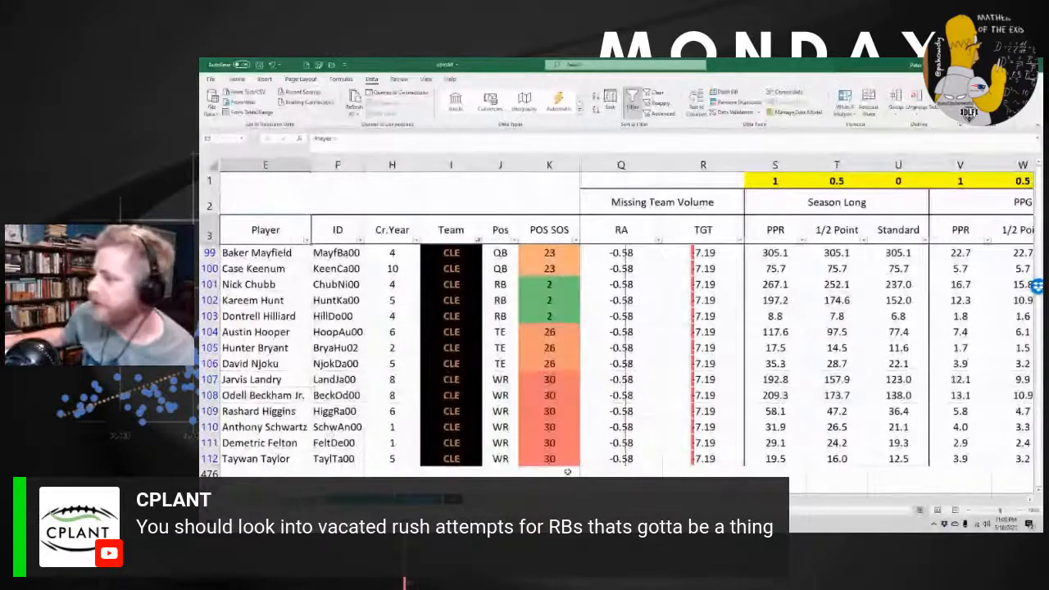
pyautogui.moveTo(386, 378); pyautogui.dragTo(382, 388)
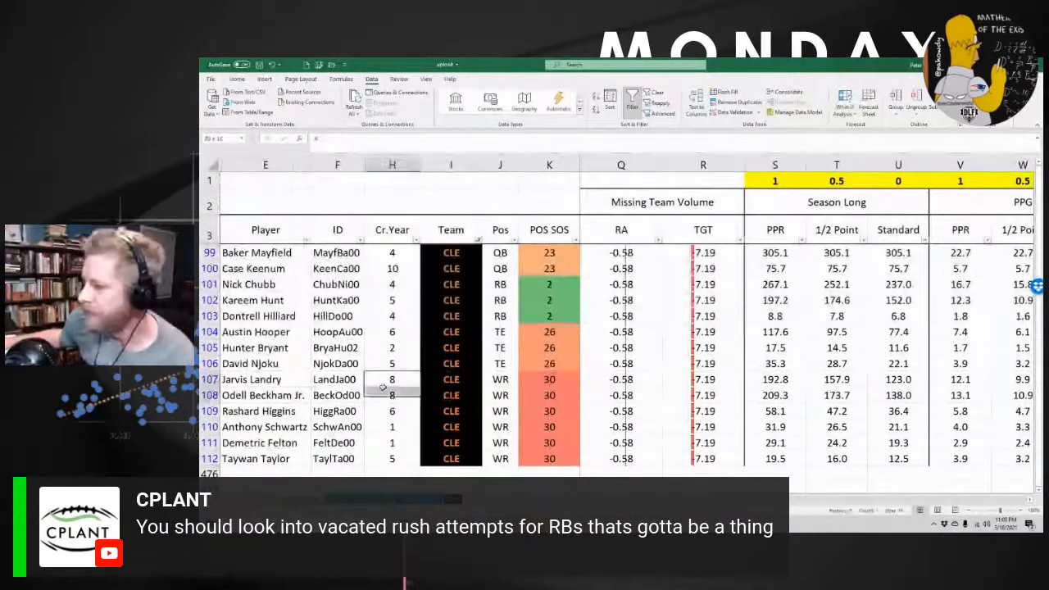
pyautogui.hscroll(1, 817, 320)
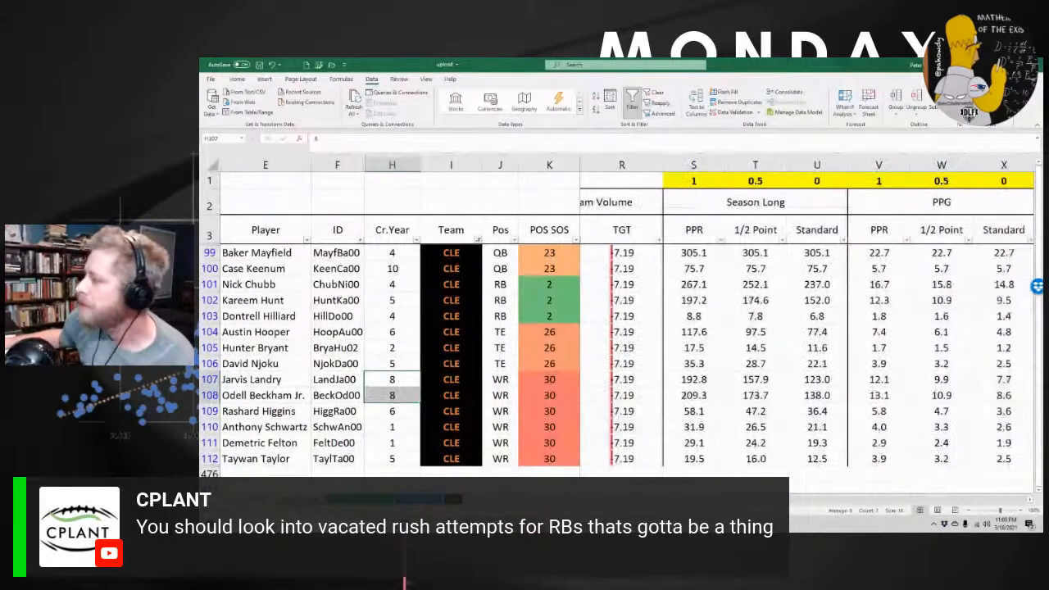
pyautogui.hscroll(10, 802, 502)
pyautogui.hscroll(8, 802, 503)
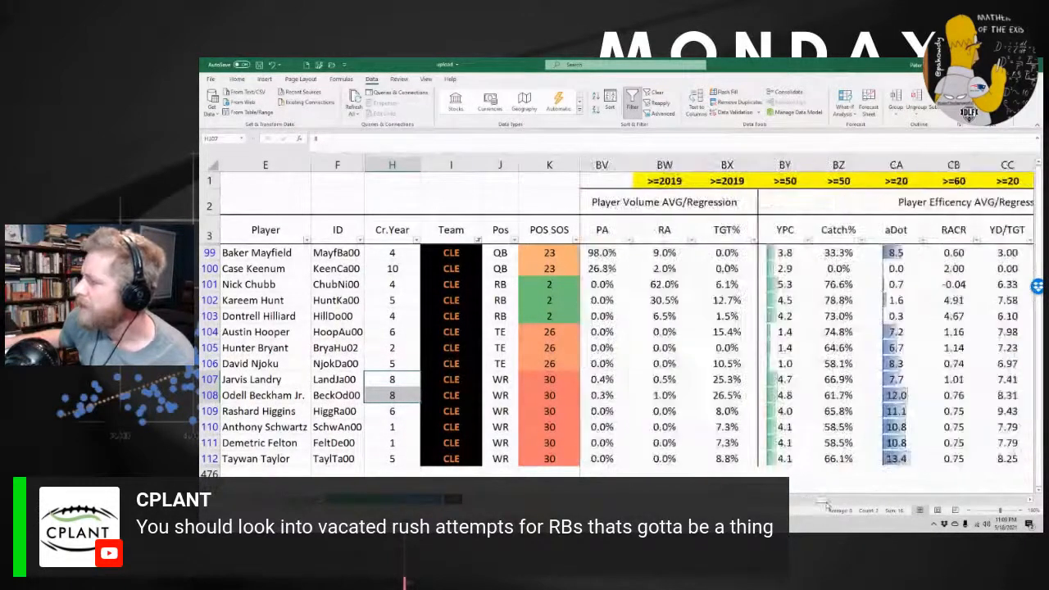
pyautogui.hscroll(7, 826, 503)
pyautogui.hscroll(-3, 828, 504)
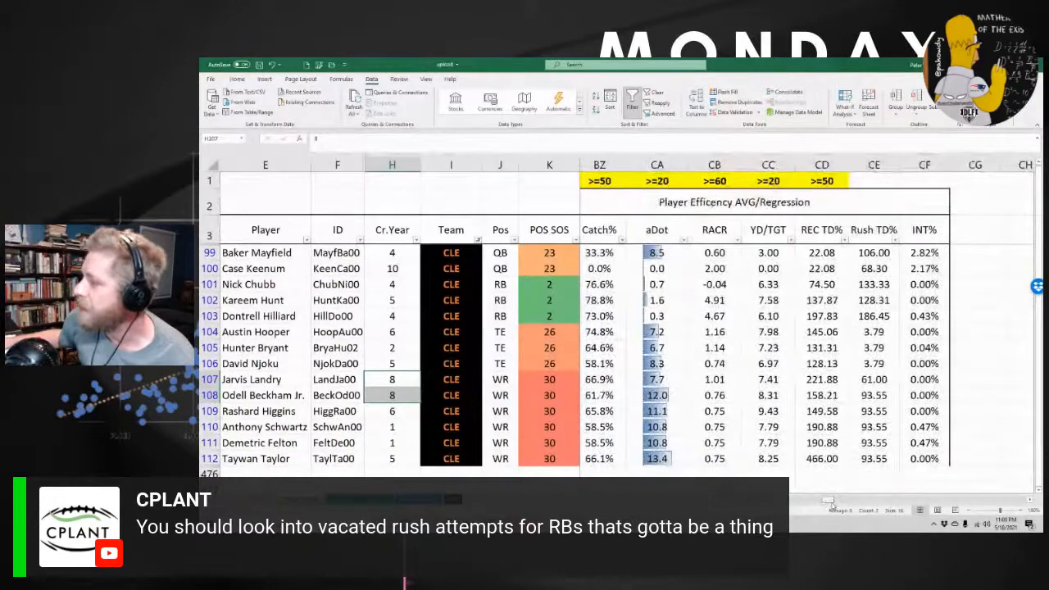
# Examine the Cleveland players' volume and efficiency averages, especially the rush attempt (RA) column
pyautogui.hscroll(-3, 830, 505)
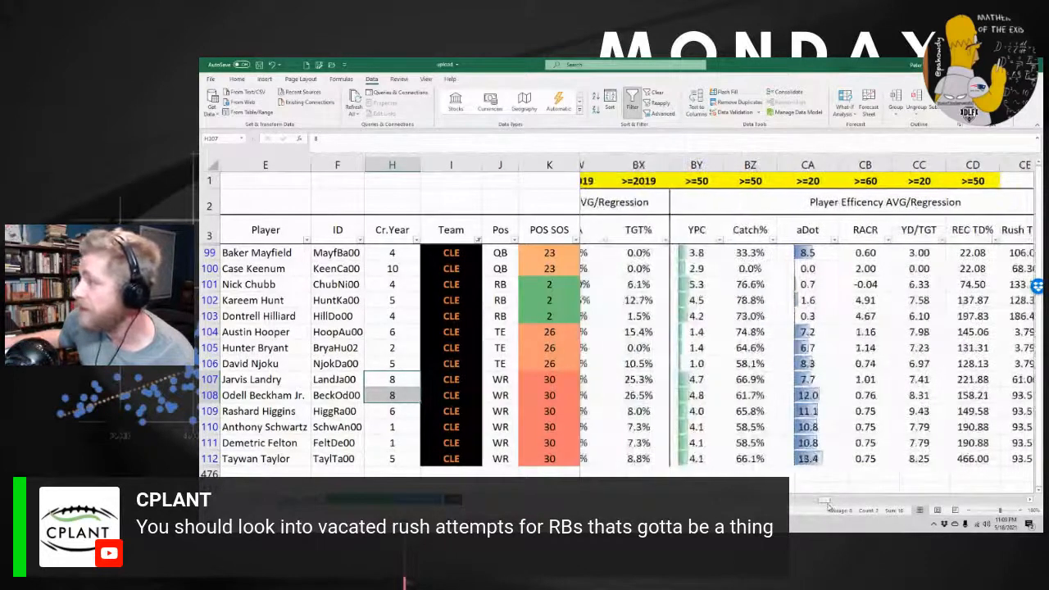
pyautogui.hscroll(-4, 828, 506)
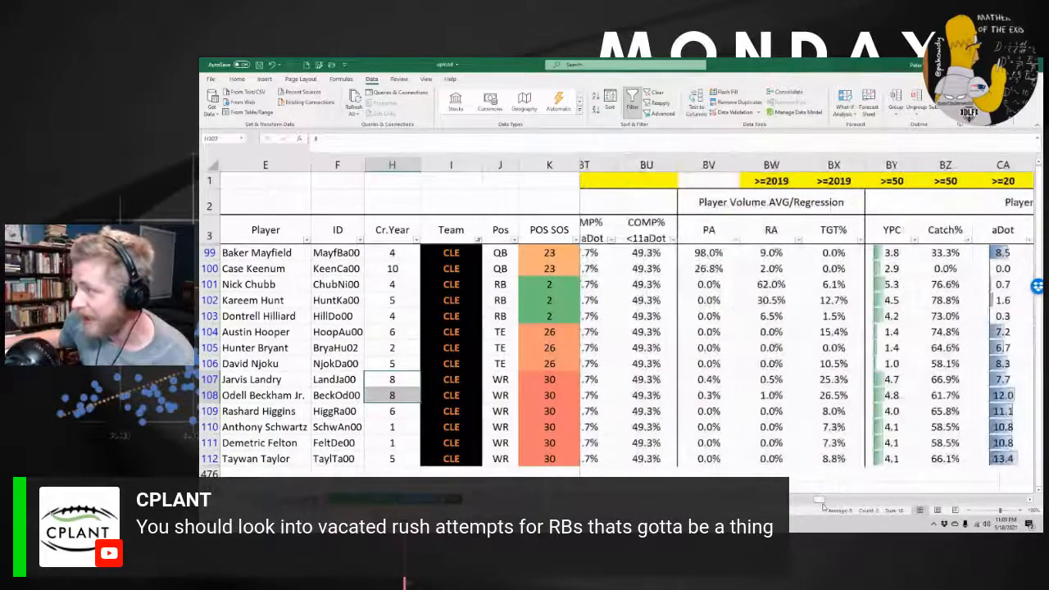
pyautogui.hscroll(-1, 823, 507)
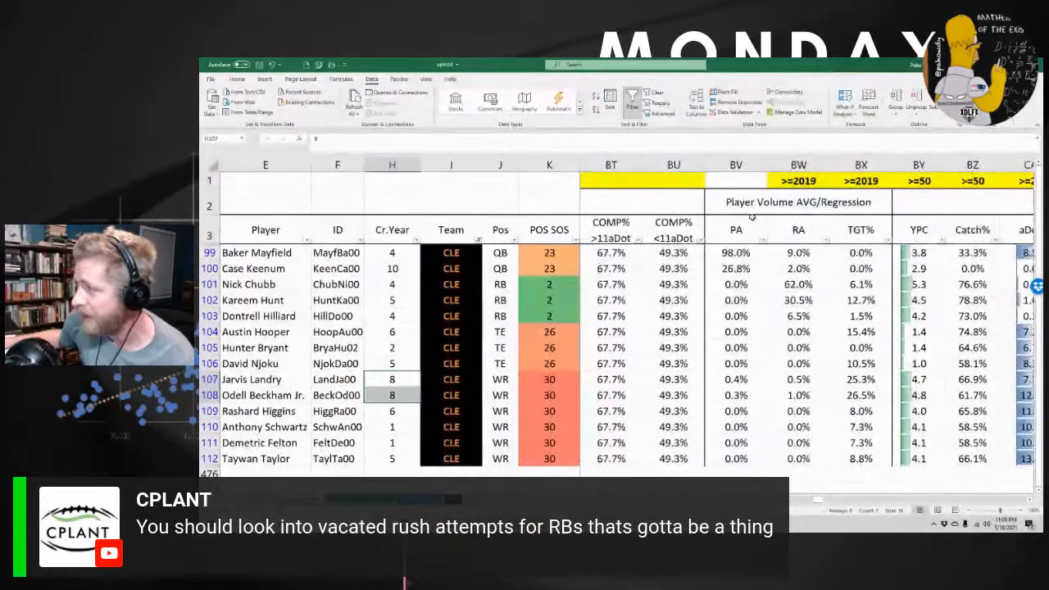
pyautogui.click(737, 268)
pyautogui.click(798, 268)
pyautogui.click(799, 230)
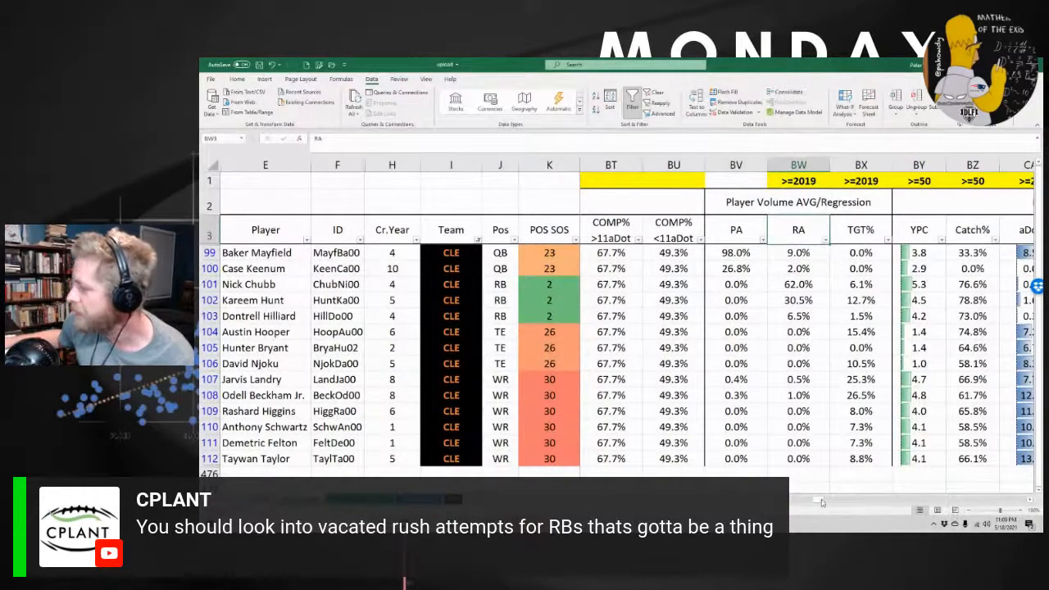
pyautogui.hscroll(4, 823, 503)
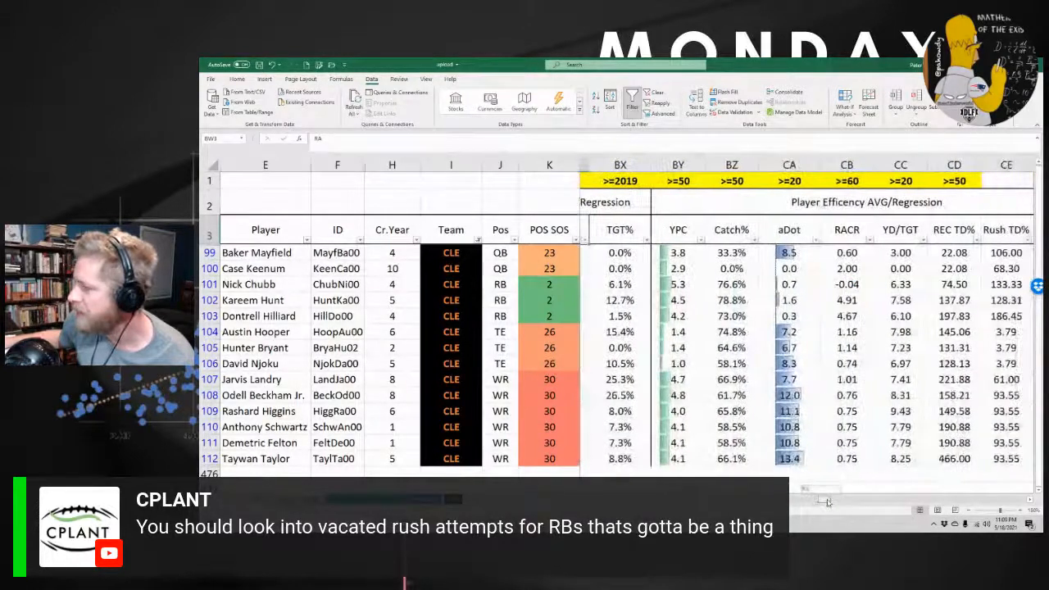
# Return to the Missing Team Volume columns and clear the team filter so every team is listed
pyautogui.moveTo(828, 502); pyautogui.dragTo(578, 495)
pyautogui.click(659, 93)
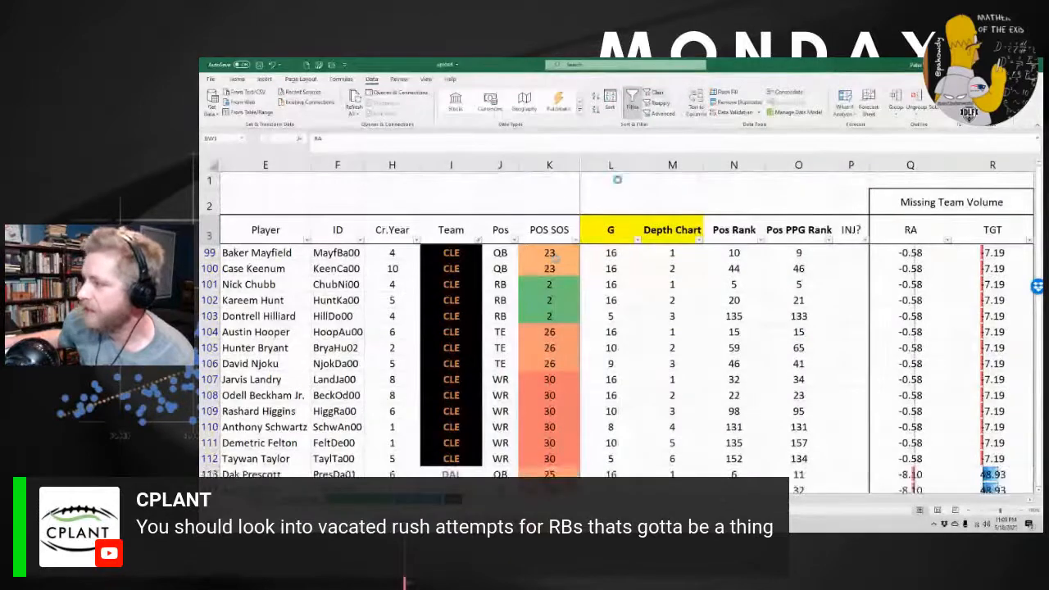
pyautogui.click(554, 234)
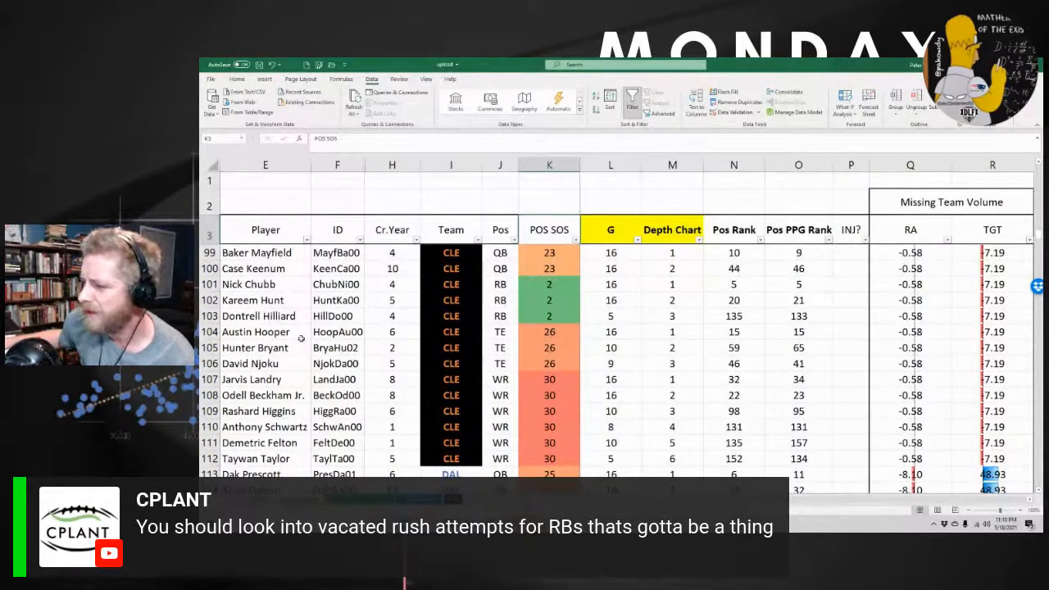
pyautogui.click(295, 414)
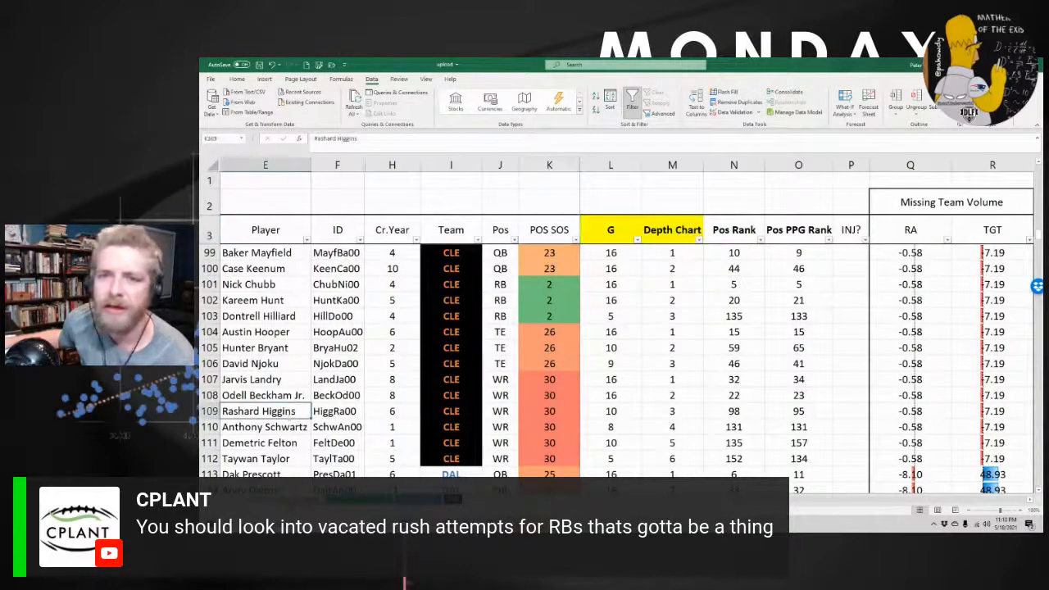
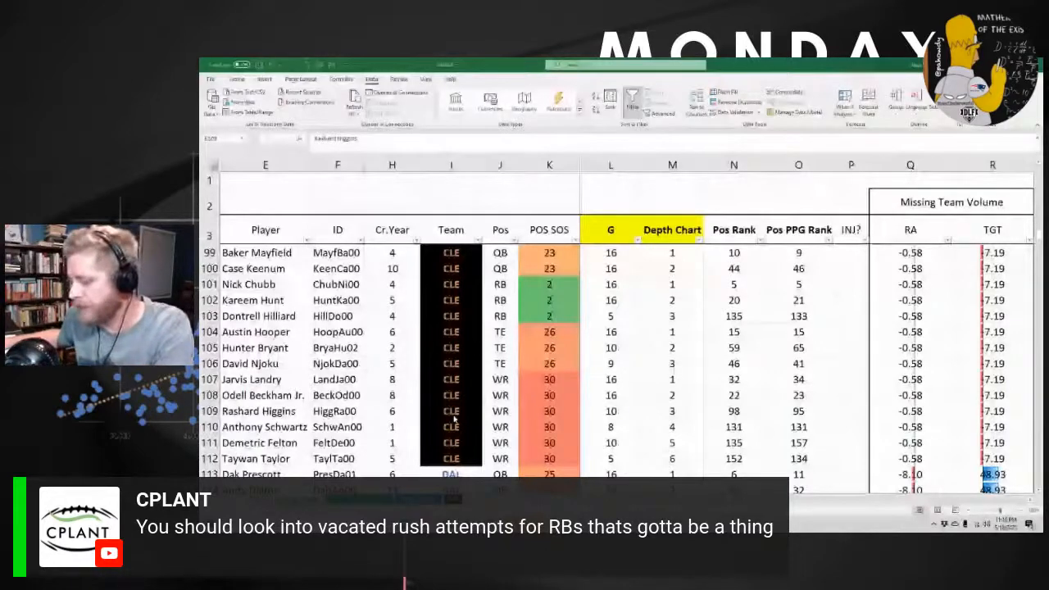
# Change Taywan Taylor's team to FA and format that cell with black text and no fill
pyautogui.scroll(-3, 455, 418)
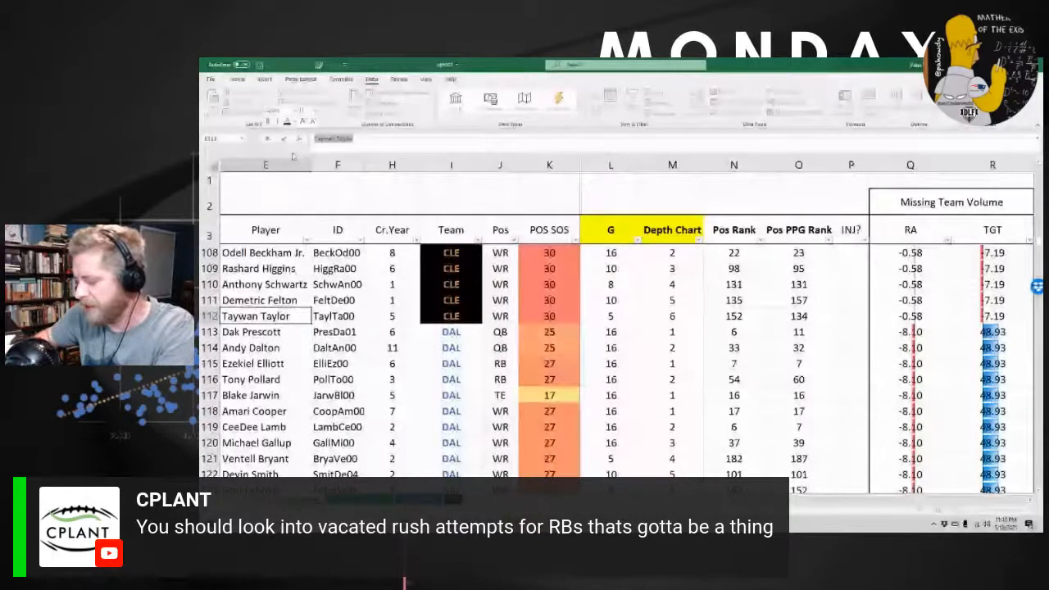
pyautogui.hotkey('alt', 'Tab')
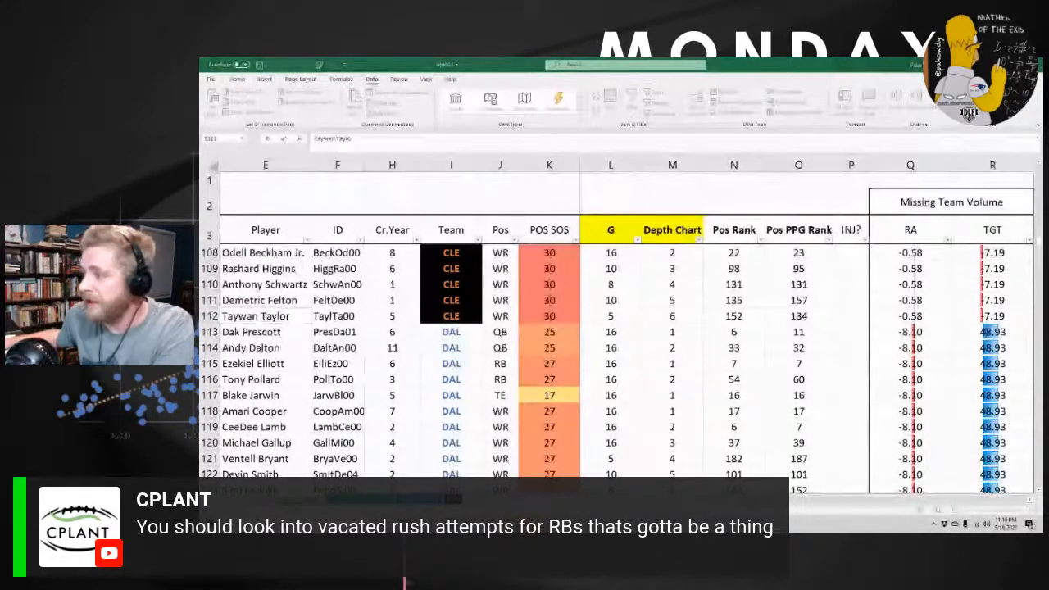
pyautogui.hotkey('alt', 'Tab')
pyautogui.click(445, 315)
pyautogui.write('FA')
pyautogui.hotkey('ctrl', 'Return')
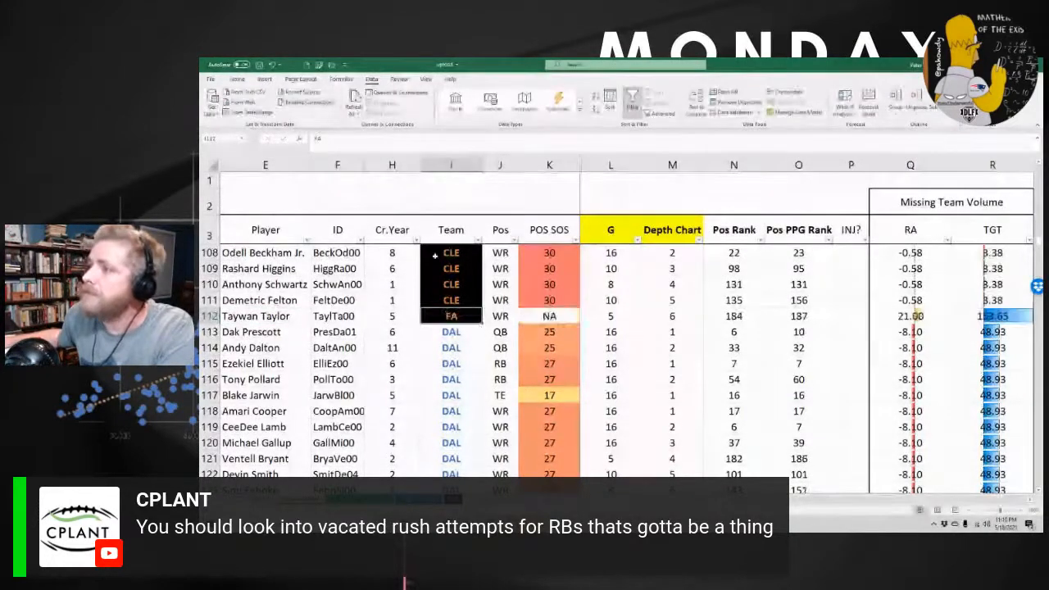
pyautogui.click(237, 79)
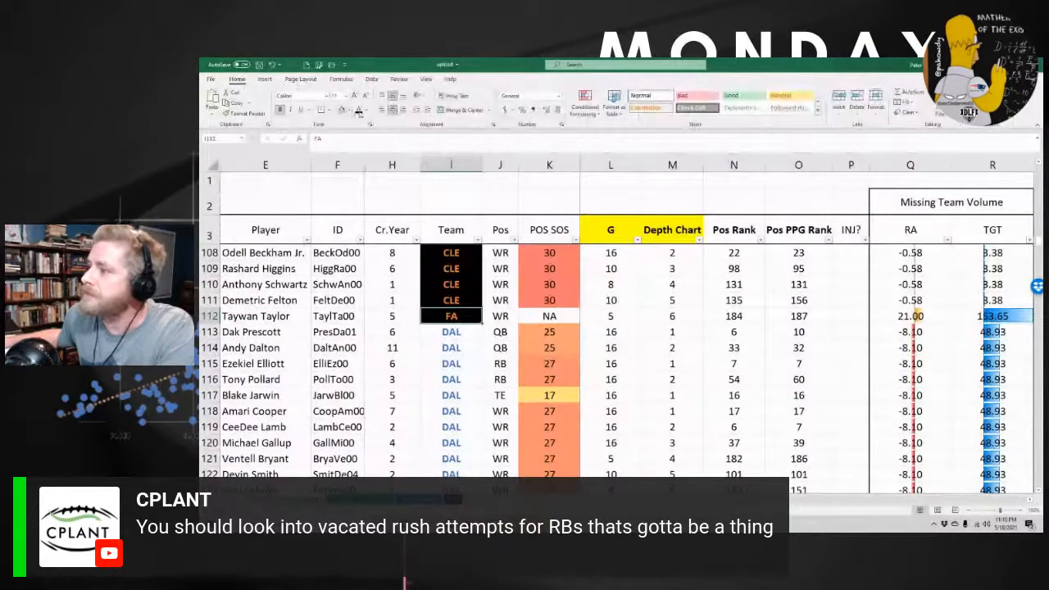
# Sort the player table alphabetically by the Team column
pyautogui.press('Up')
pyautogui.press('Up')
pyautogui.press('Up')
pyautogui.press('Up')
pyautogui.click(478, 241)
pyautogui.click(492, 284)
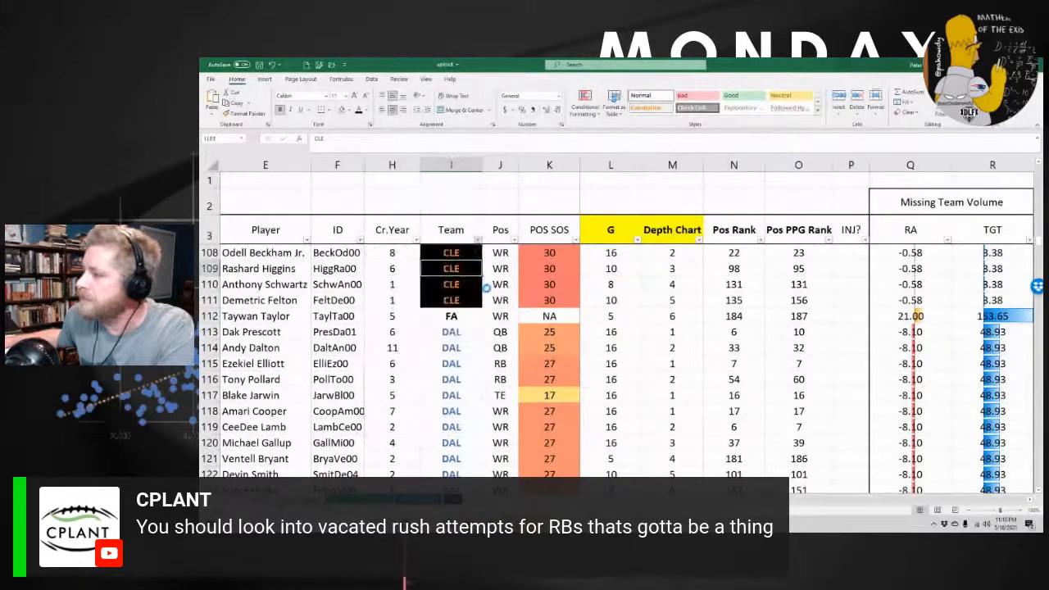
# Find the Cleveland players and check Baker Mayfield's Pos Rank and Pos PPG Rank
pyautogui.scroll(20, 525, 304)
pyautogui.scroll(-20, 555, 318)
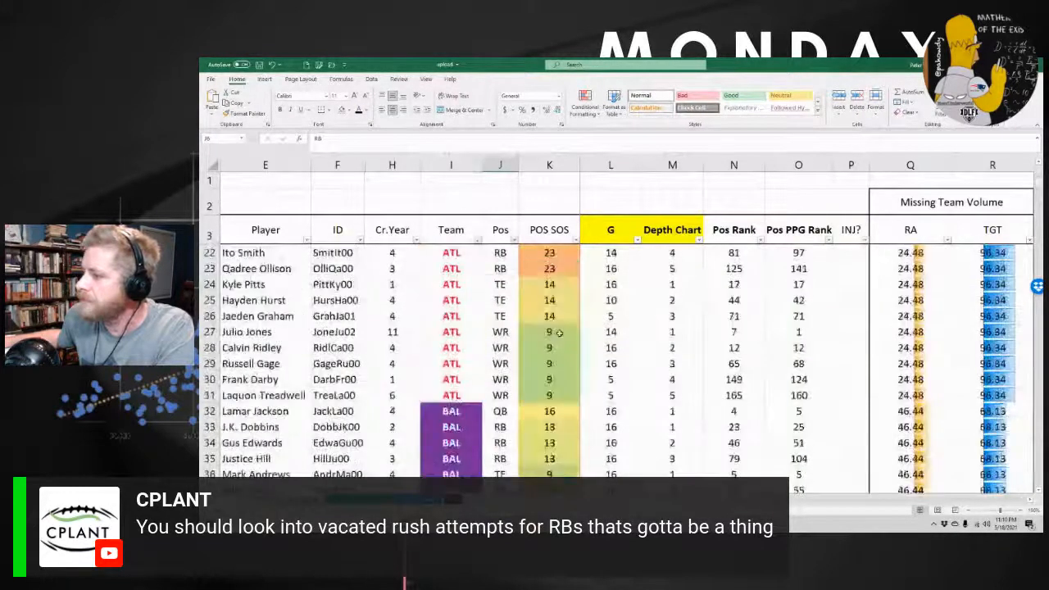
pyautogui.scroll(-2, 557, 344)
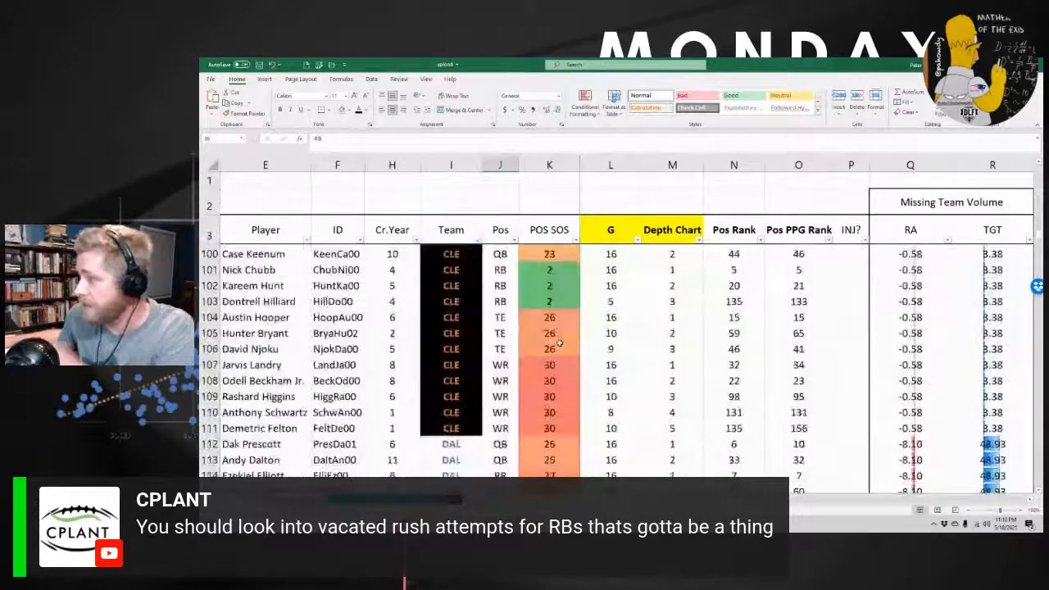
pyautogui.scroll(1, 558, 344)
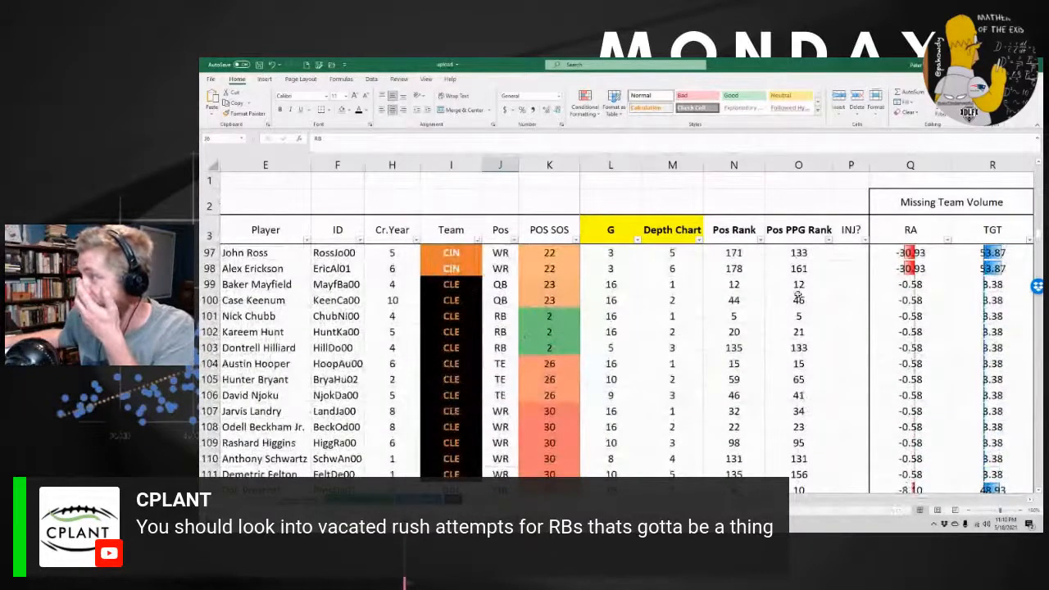
pyautogui.moveTo(734, 285); pyautogui.dragTo(798, 284)
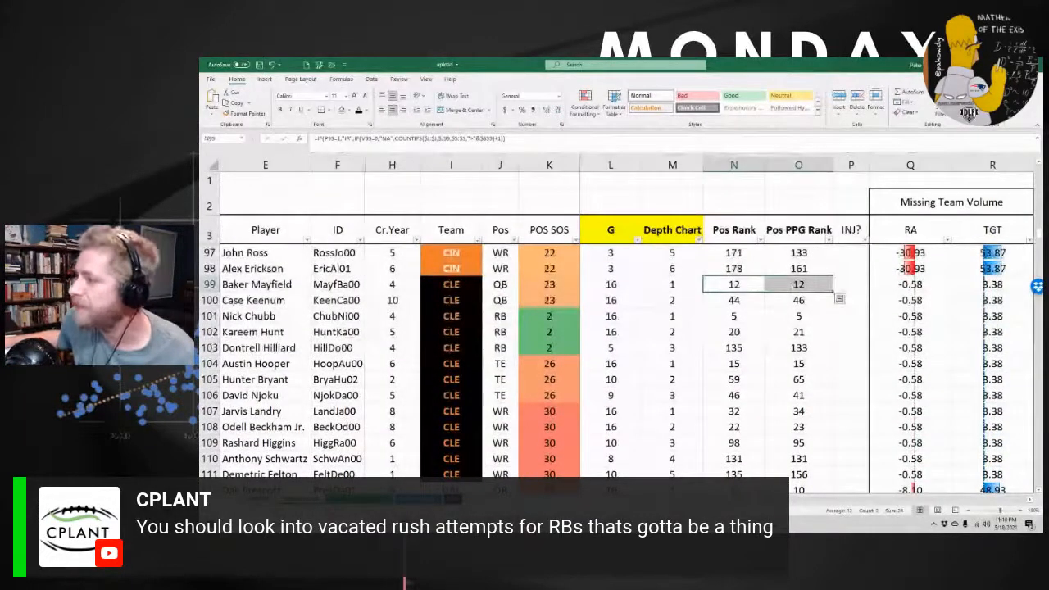
# Examine the quarterback projections across the fantasy scoring and Historic AVG columns, highlighting Tom Brady's row
pyautogui.hotkey('ctrl', 'pageup')
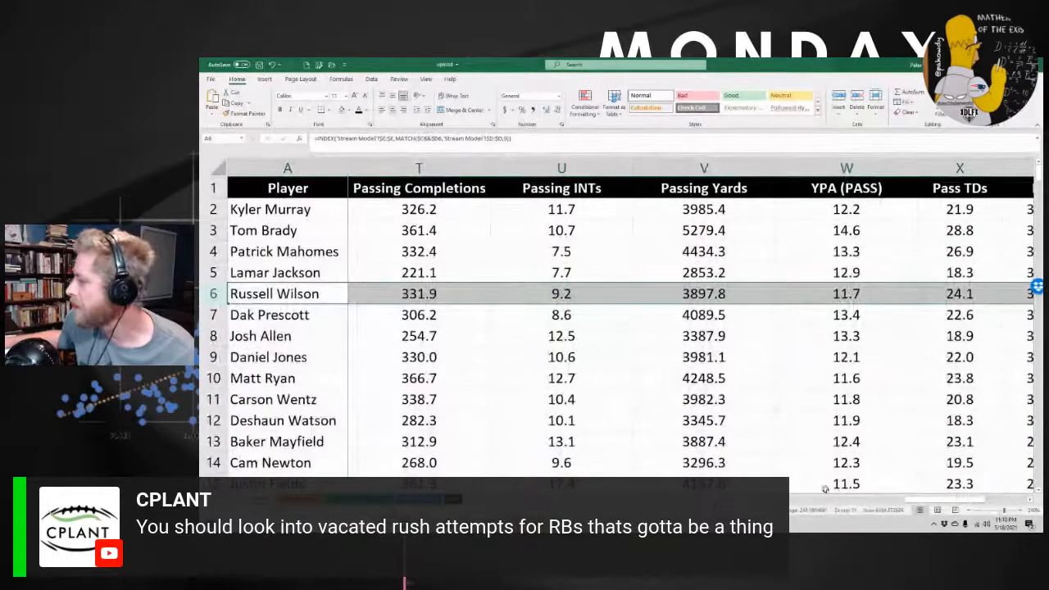
pyautogui.moveTo(931, 506); pyautogui.dragTo(963, 506)
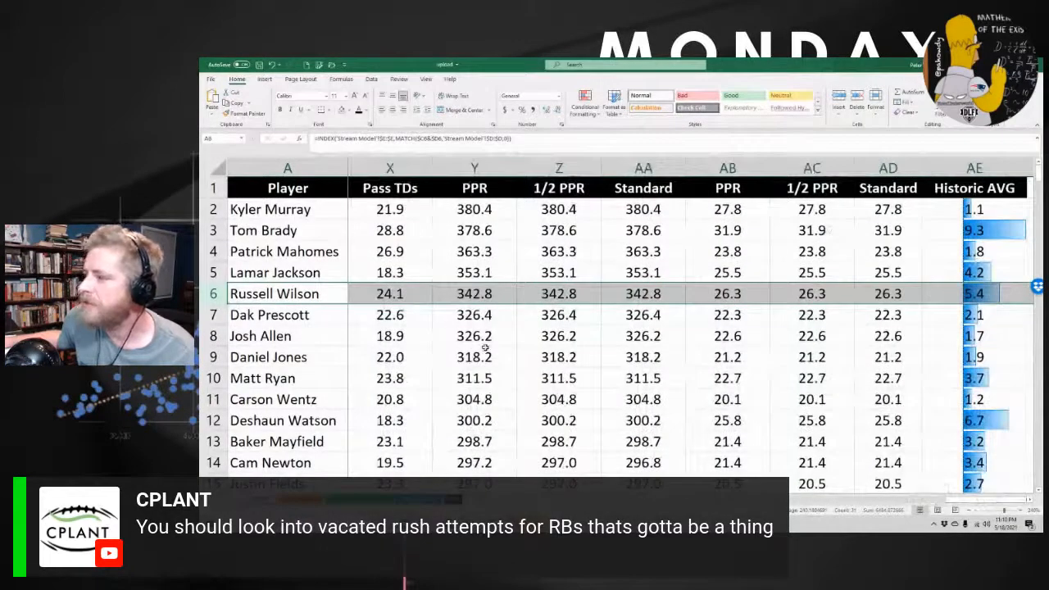
pyautogui.click(303, 231)
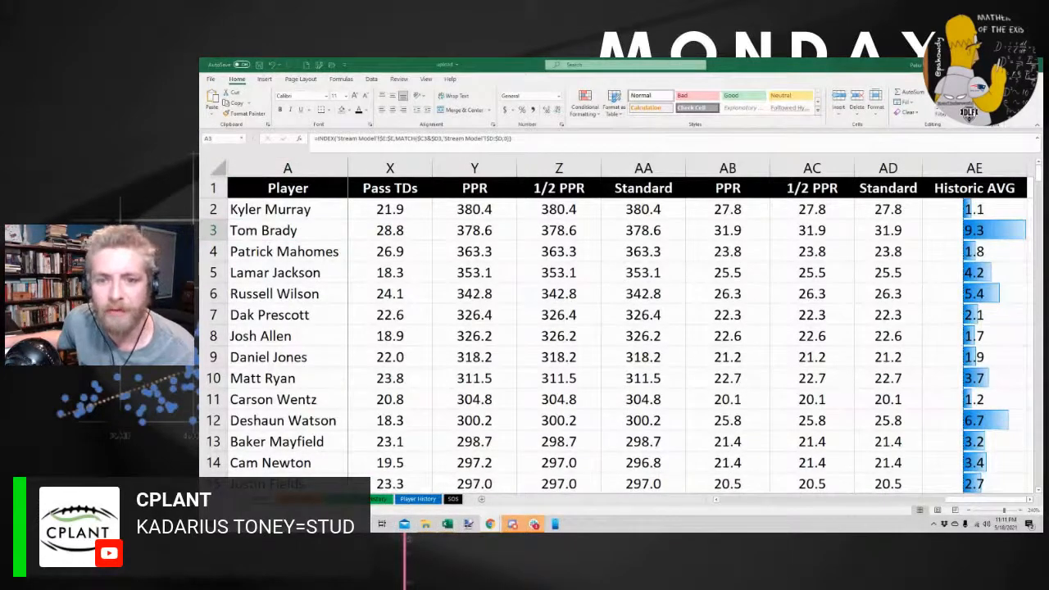
pyautogui.click(302, 232)
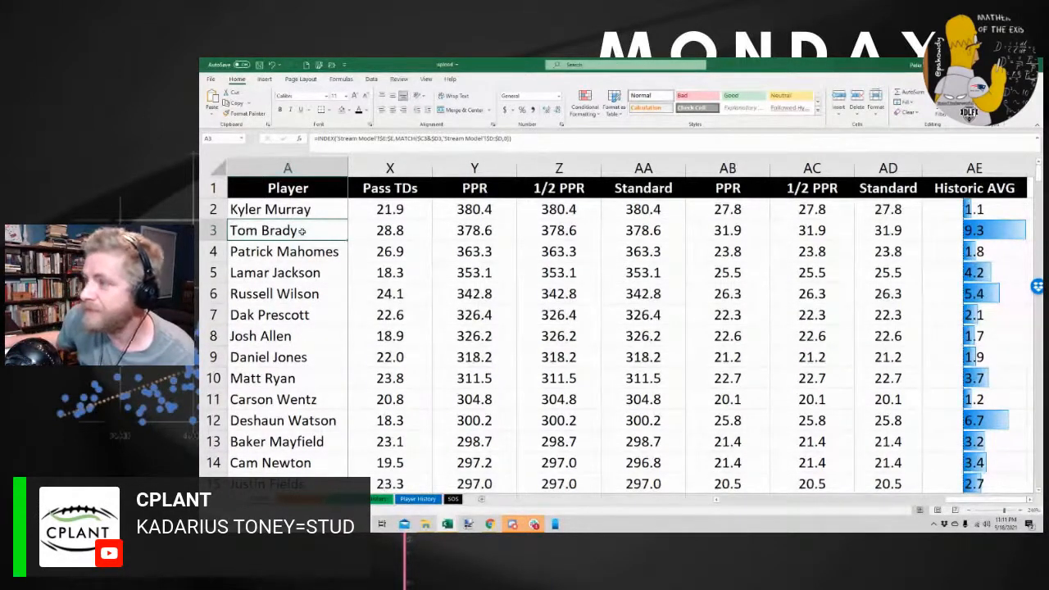
pyautogui.click(213, 231)
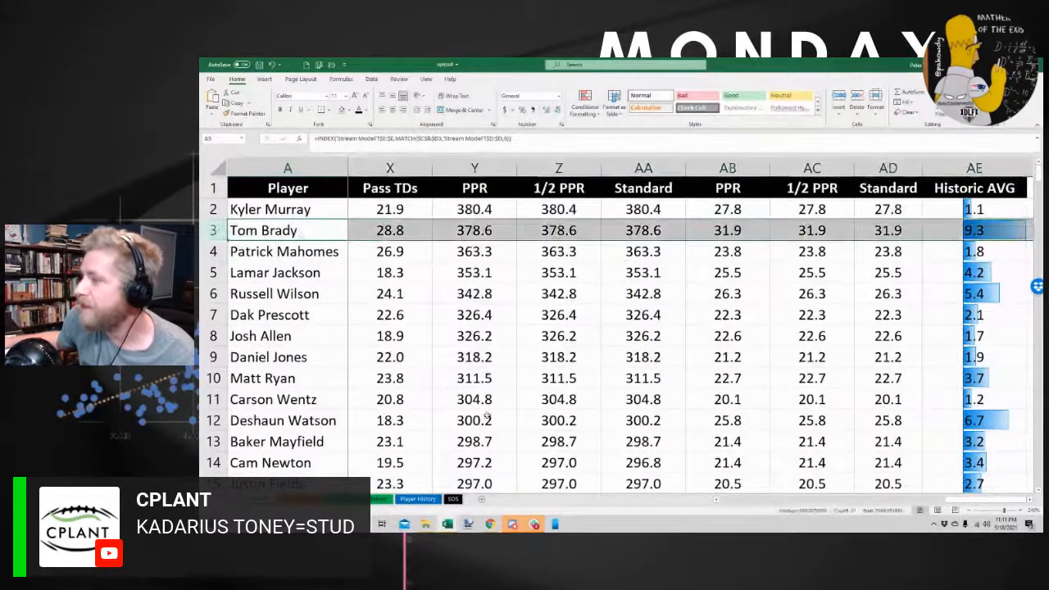
# Go back to the player model sheet and filter the Team column to TB
pyautogui.hotkey('ctrl', 'pageup')
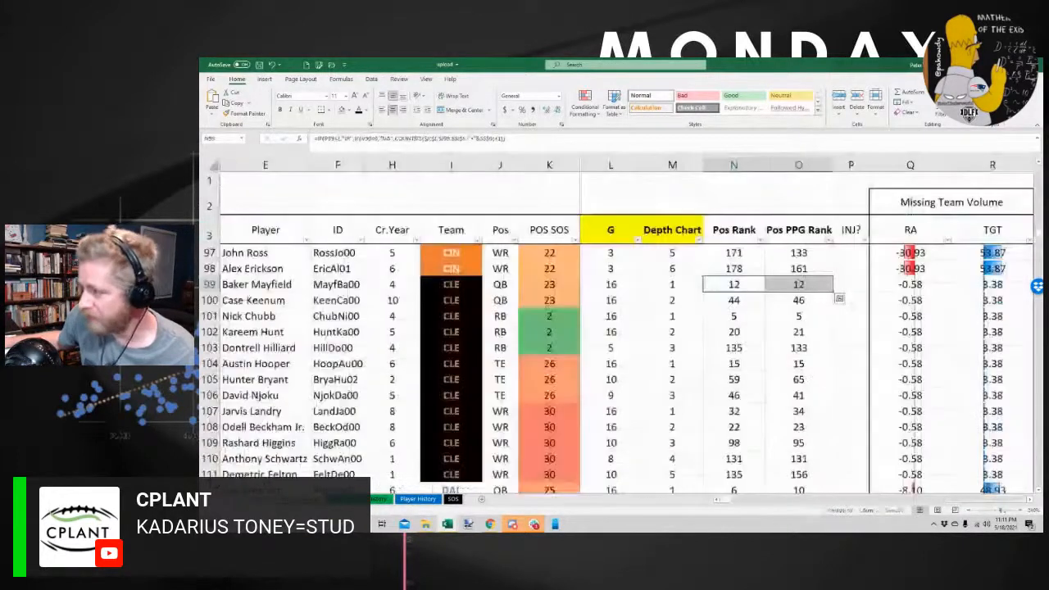
pyautogui.click(735, 302)
pyautogui.scroll(7, 639, 305)
pyautogui.scroll(20, 640, 305)
pyautogui.click(477, 239)
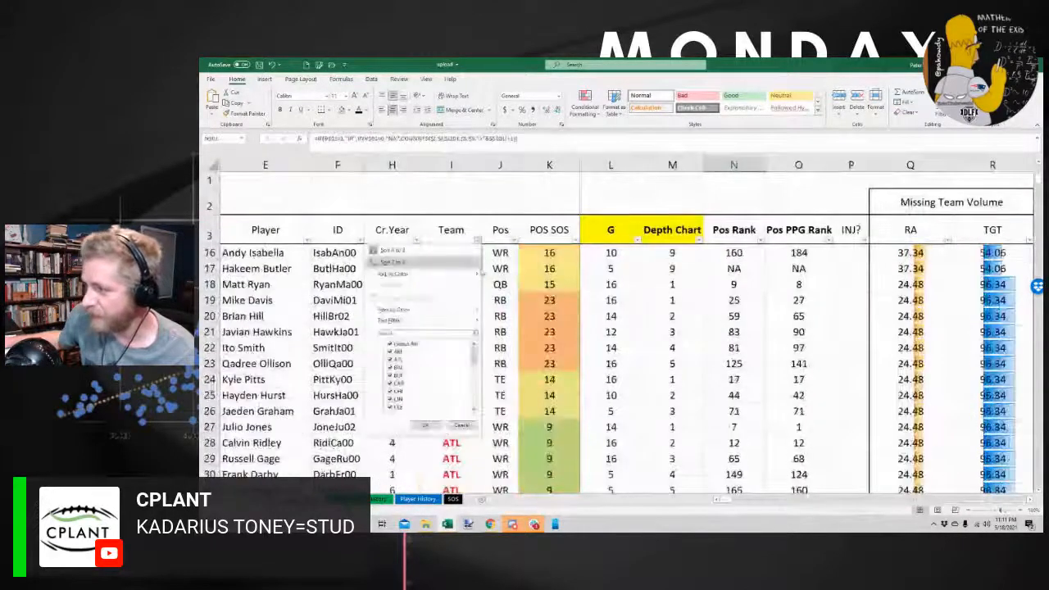
pyautogui.write('tb')
pyautogui.press('Return')
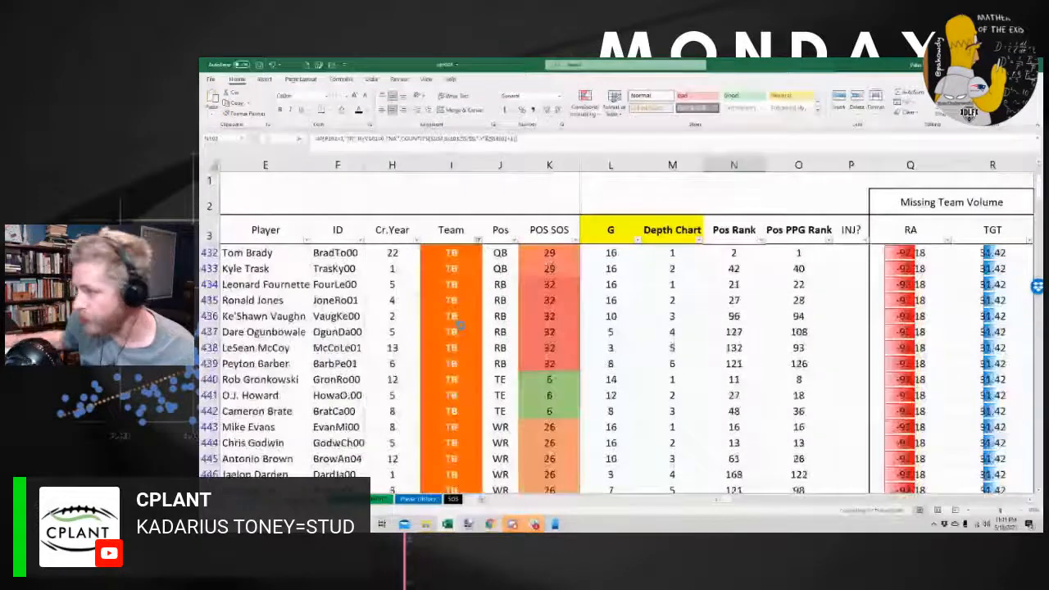
# Set the games (G) value to 1 for Tyler Johnson and Justin Watson
pyautogui.click(647, 351)
pyautogui.scroll(-1, 645, 356)
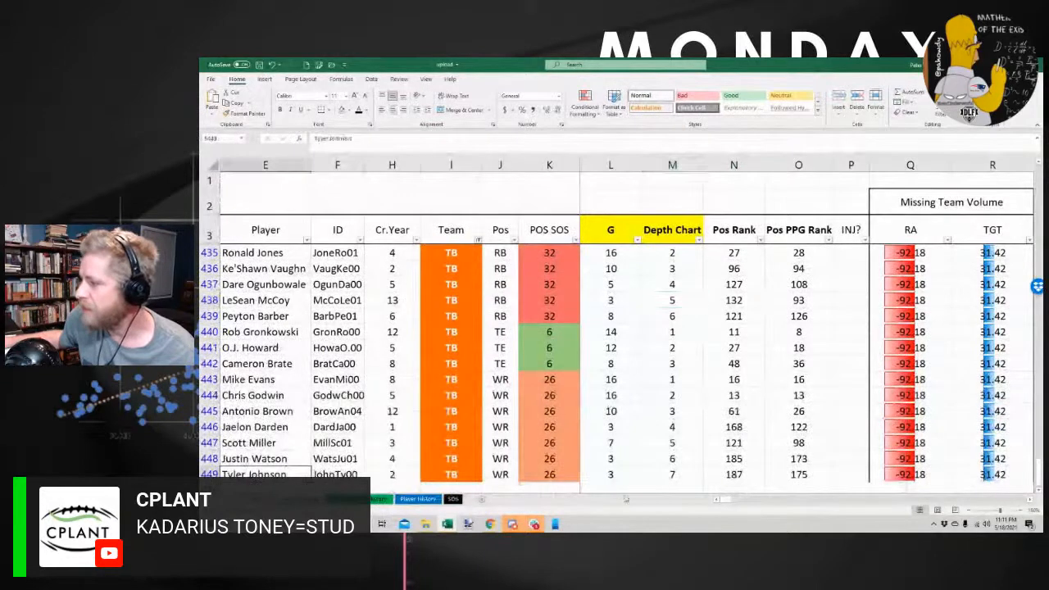
pyautogui.click(610, 474)
pyautogui.write('1')
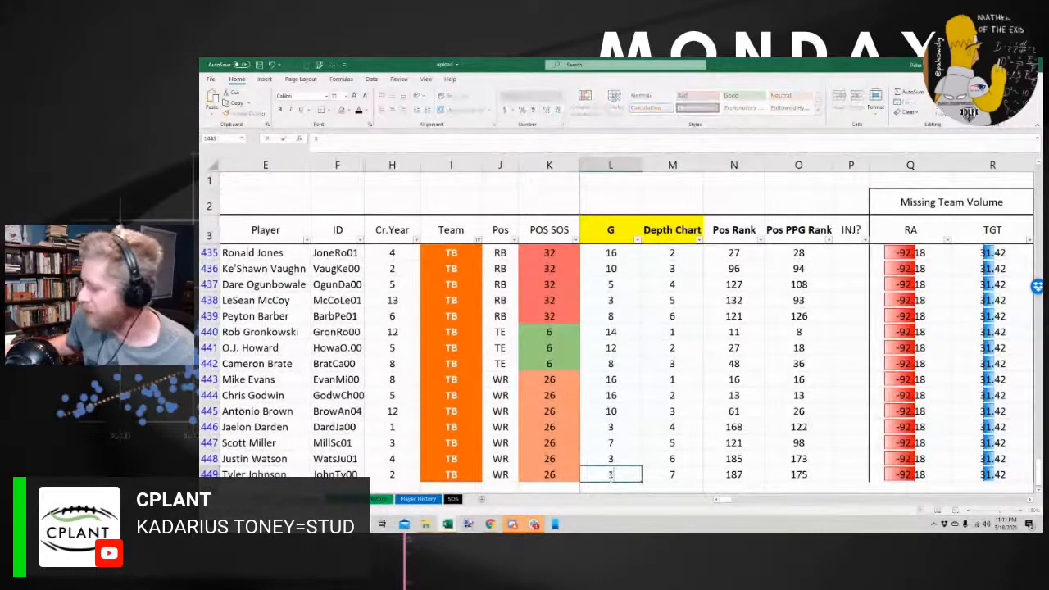
pyautogui.press('Up')
pyautogui.write('1')
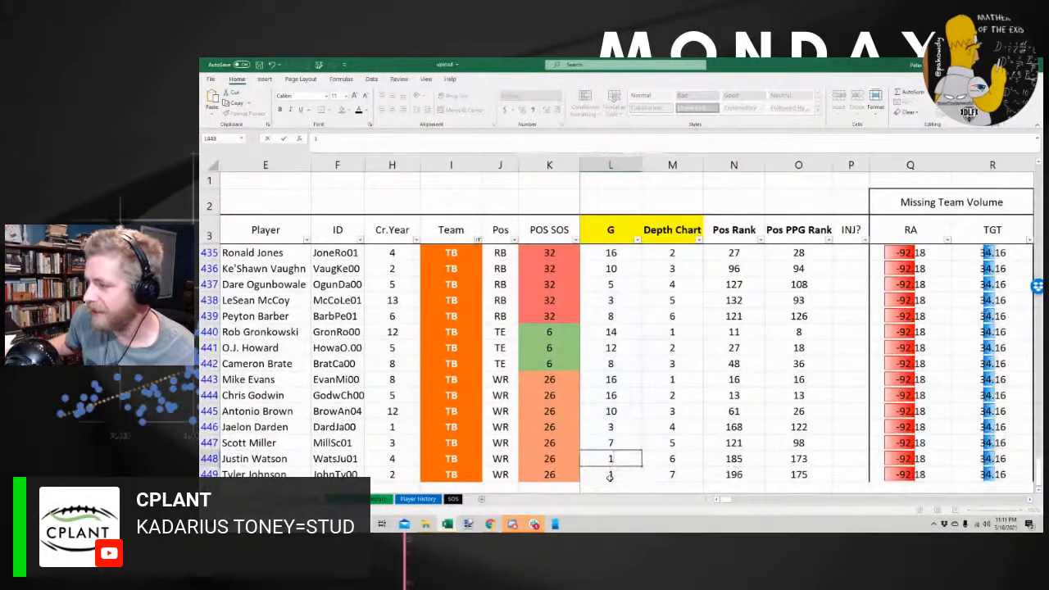
# Set Jaelon Darden's games (G) value to 1
pyautogui.press('Up')
pyautogui.press('Up')
pyautogui.press('Up')
pyautogui.press('Down')
pyautogui.press('Down')
pyautogui.press('Up')
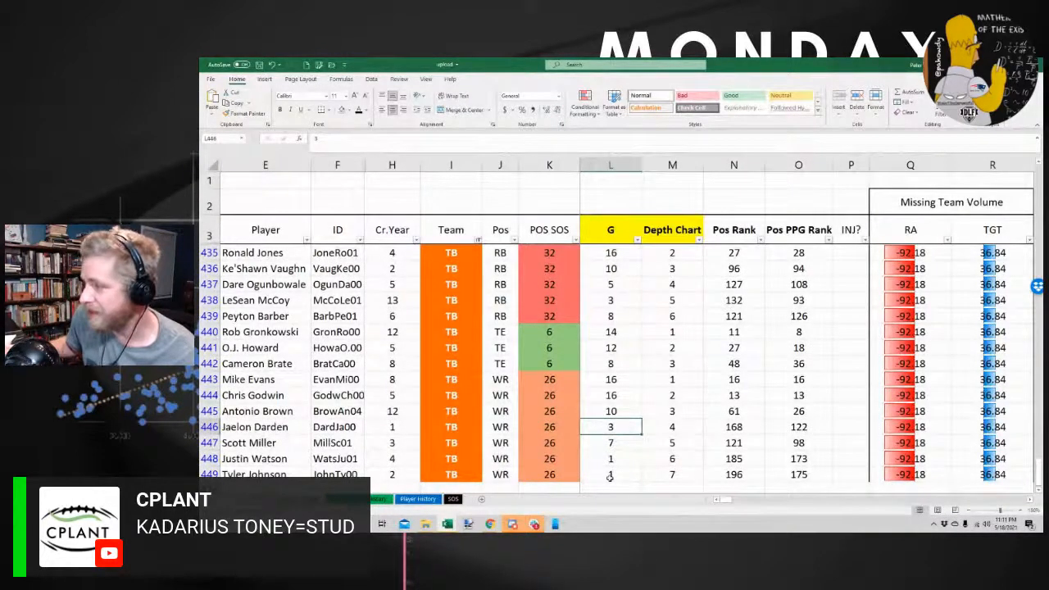
pyautogui.write('1')
pyautogui.press('Return')
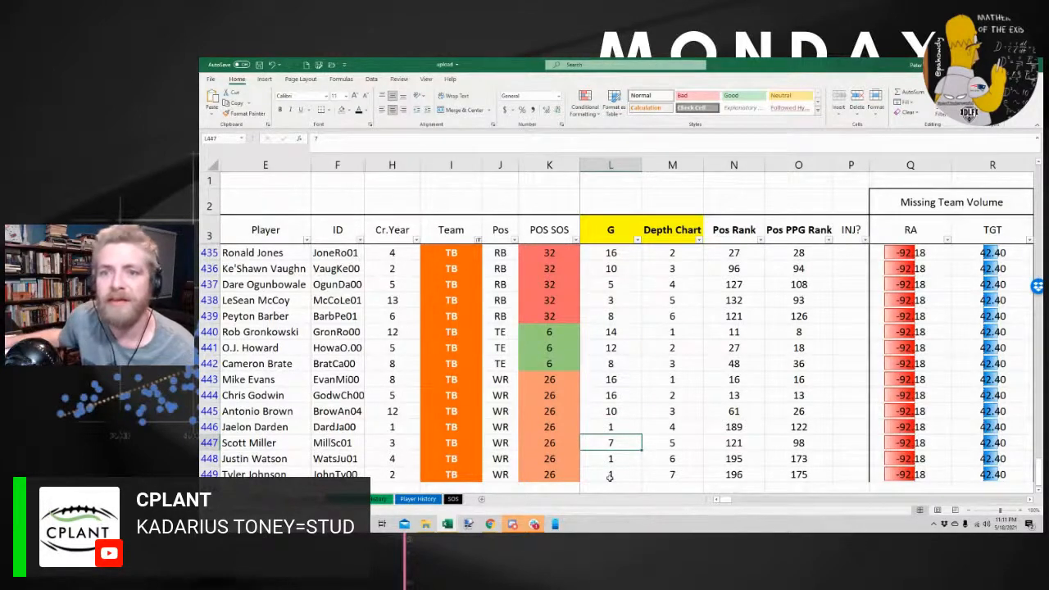
# Review the games (G) values of Tampa Bay's wide receivers, including Scott Miller, Antonio Brown and Chris Godwin
pyautogui.hotkey('alt', 'Tab')
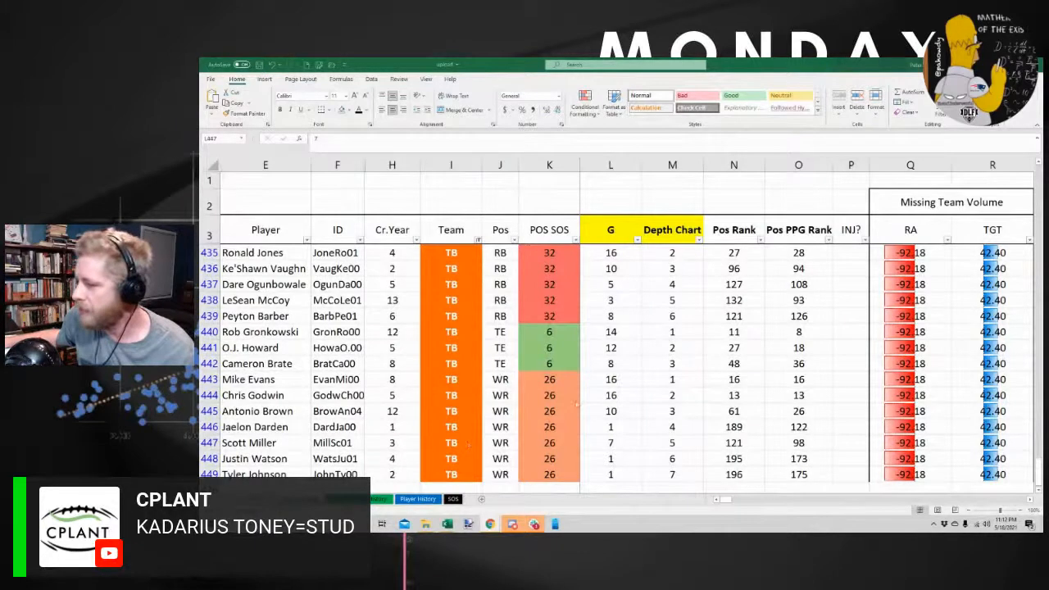
pyautogui.click(612, 442)
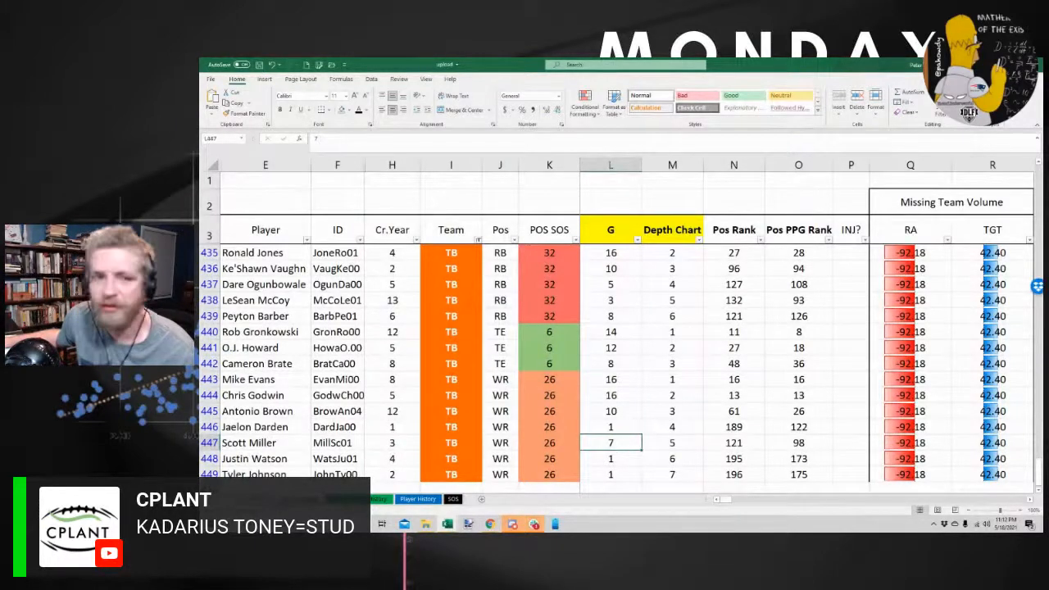
pyautogui.click(615, 411)
pyautogui.scroll(1, 652, 392)
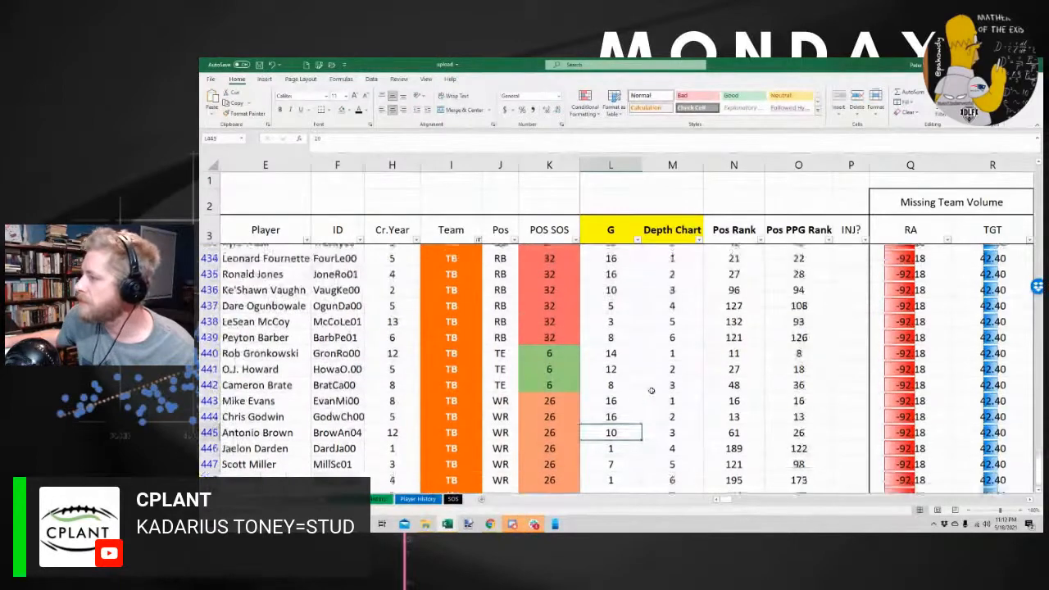
pyautogui.scroll(-1, 626, 436)
pyautogui.click(613, 398)
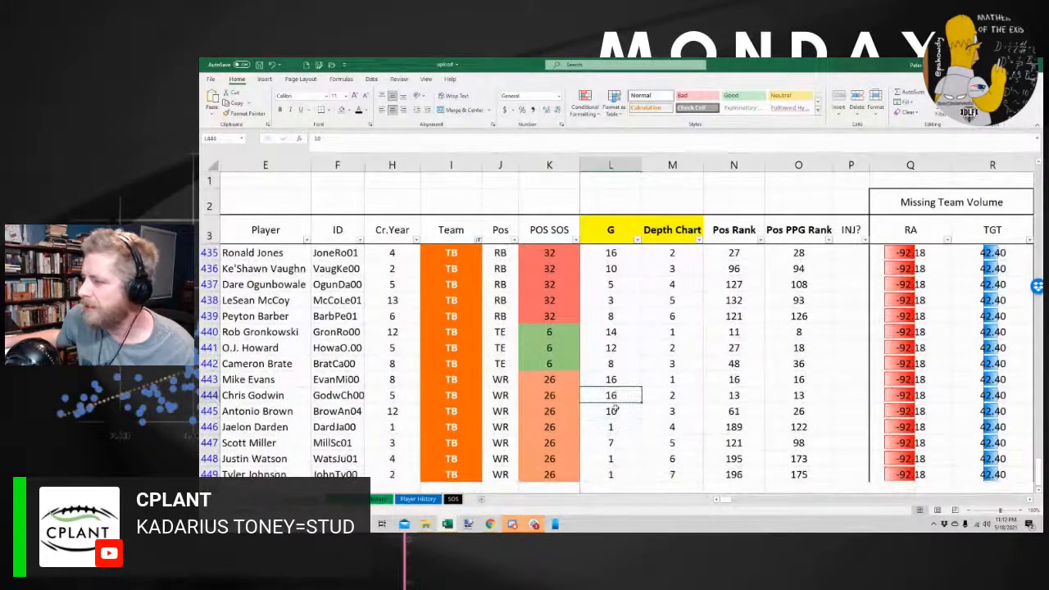
# Check the games values of Mike Evans, Chris Godwin and Antonio Brown against Tampa Bay's missing target volume
pyautogui.moveTo(613, 381); pyautogui.dragTo(623, 414)
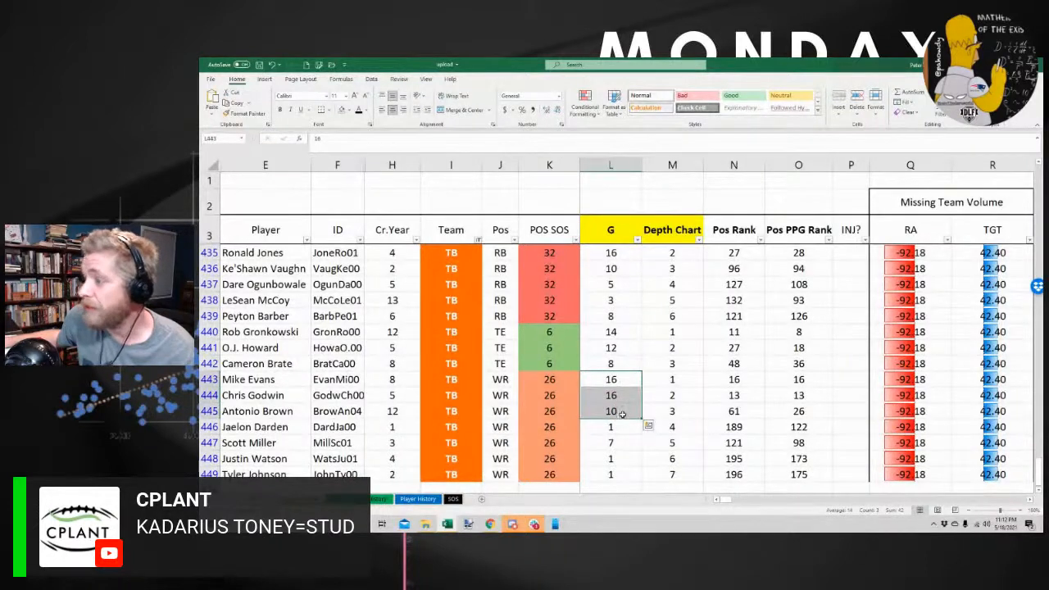
pyautogui.click(622, 414)
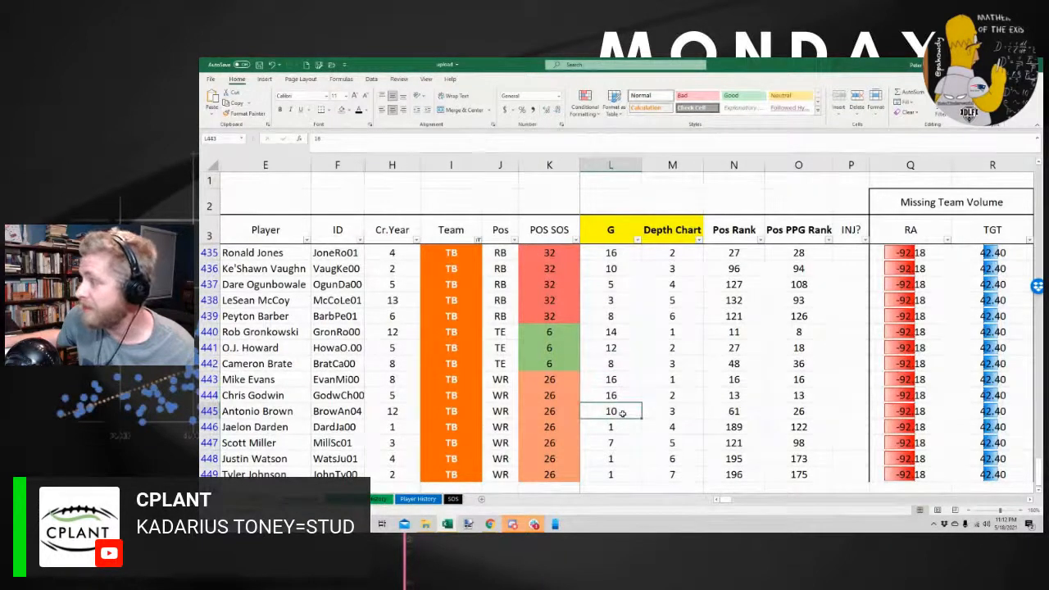
pyautogui.click(994, 415)
pyautogui.moveTo(993, 416); pyautogui.dragTo(997, 368)
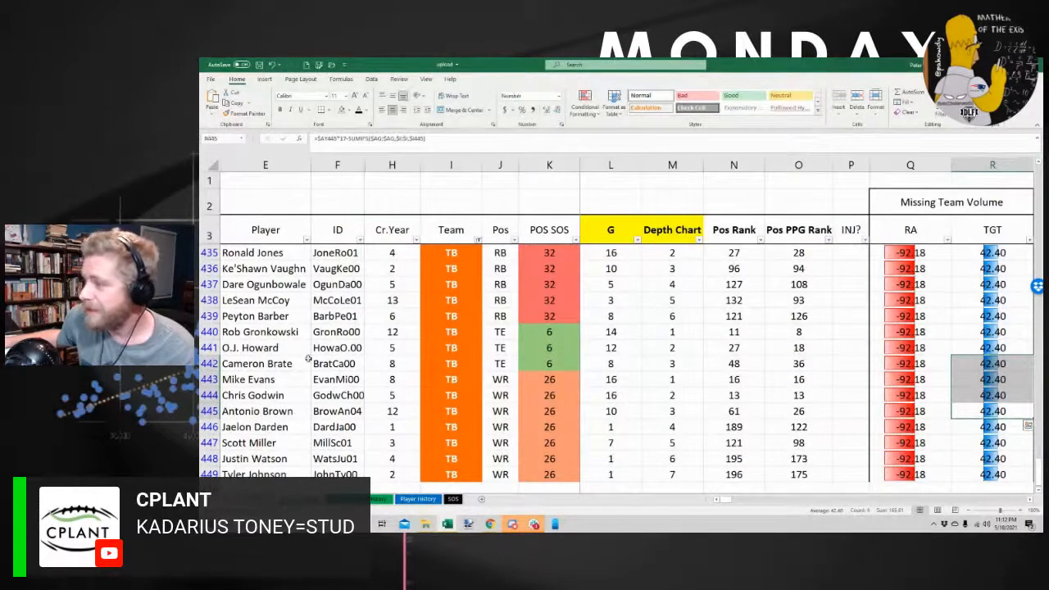
# Compare the projected target shares (TGT%) of Tampa Bay's top three wide receivers and Rob Gronkowski
pyautogui.moveTo(725, 500); pyautogui.dragTo(750, 506)
pyautogui.moveTo(683, 379); pyautogui.dragTo(684, 414)
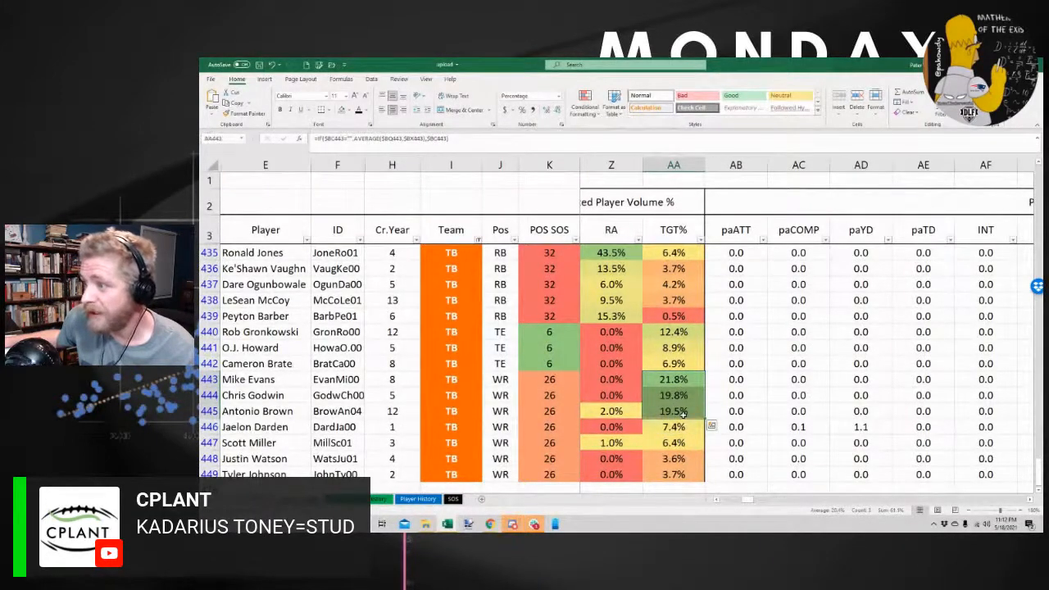
pyautogui.click(688, 332)
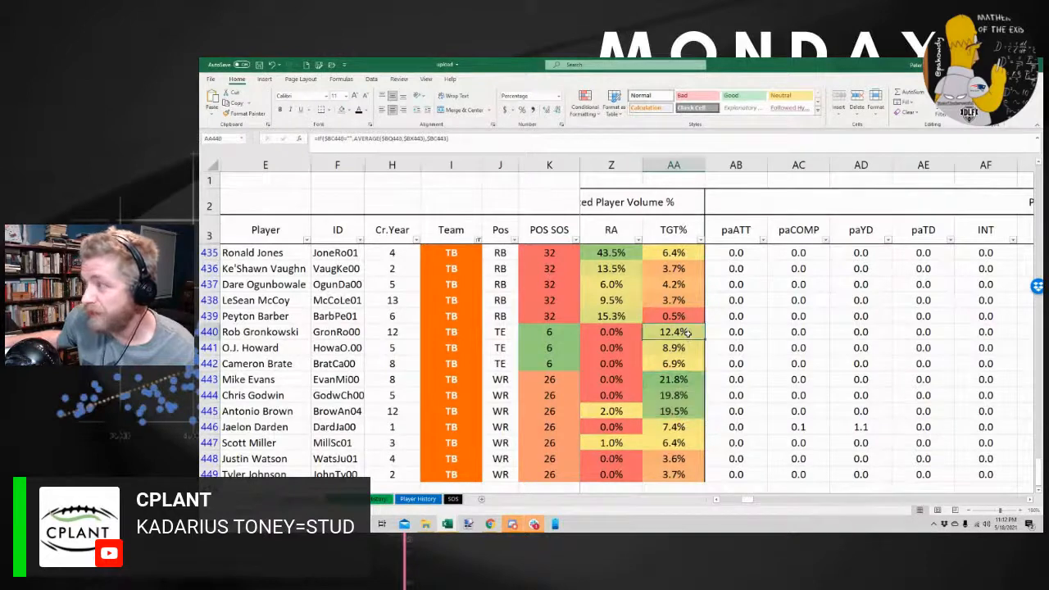
# Review Rob Gronkowski's row across the projected season stats, per-game stats and projected team volume
pyautogui.press('Right')
pyautogui.press('Right')
pyautogui.press('Right')
pyautogui.press('Right')
pyautogui.press('Right')
pyautogui.press('Right')
pyautogui.press('Right')
pyautogui.press('Right')
pyautogui.press('Right')
pyautogui.press('Right')
pyautogui.press('Right')
pyautogui.press('Right')
pyautogui.press('Right')
pyautogui.press('Right')
pyautogui.press('Right')
pyautogui.press('Right')
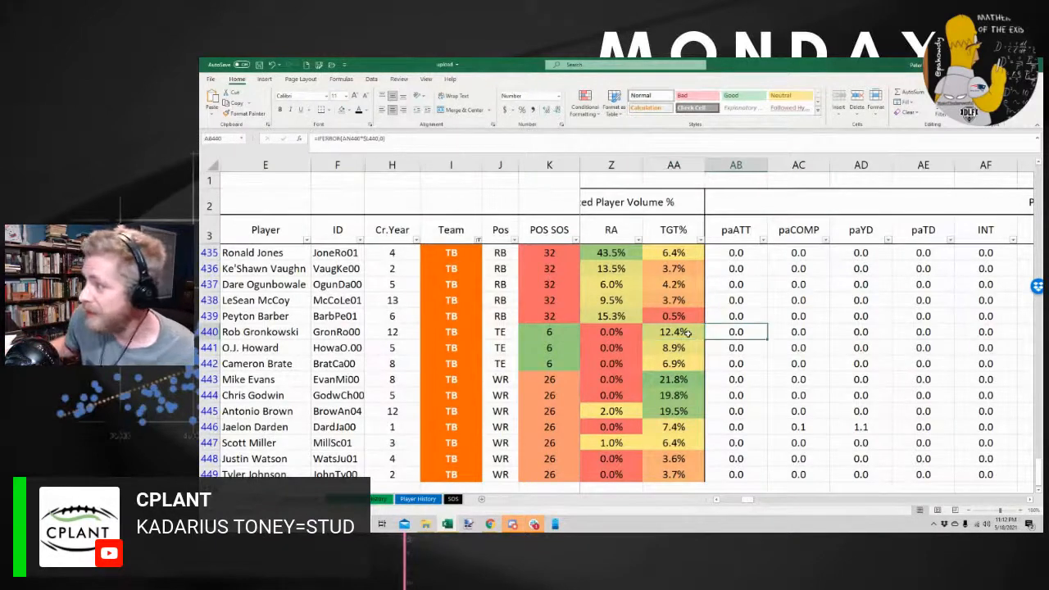
pyautogui.press('Right')
pyautogui.press('Right')
pyautogui.press('Right')
pyautogui.press('Right')
pyautogui.press('Right')
pyautogui.press('Right')
pyautogui.press('Right')
pyautogui.press('Right')
pyautogui.press('Right')
pyautogui.press('Right')
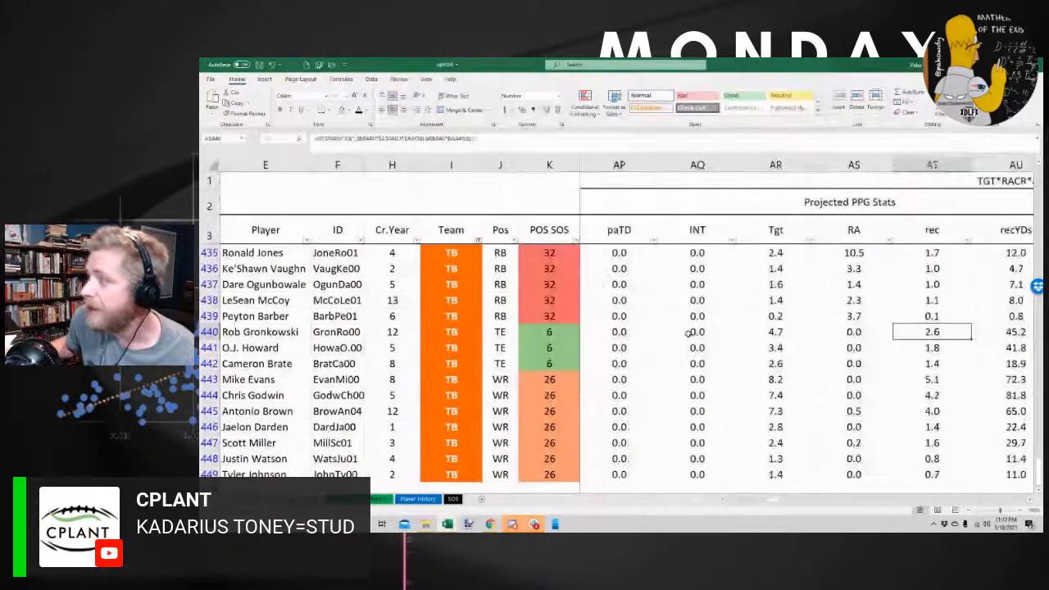
pyautogui.press('Right')
pyautogui.press('Right')
pyautogui.press('Right')
pyautogui.press('Right')
pyautogui.press('Right')
pyautogui.press('Right')
pyautogui.press('Right')
pyautogui.press('Right')
pyautogui.press('Right')
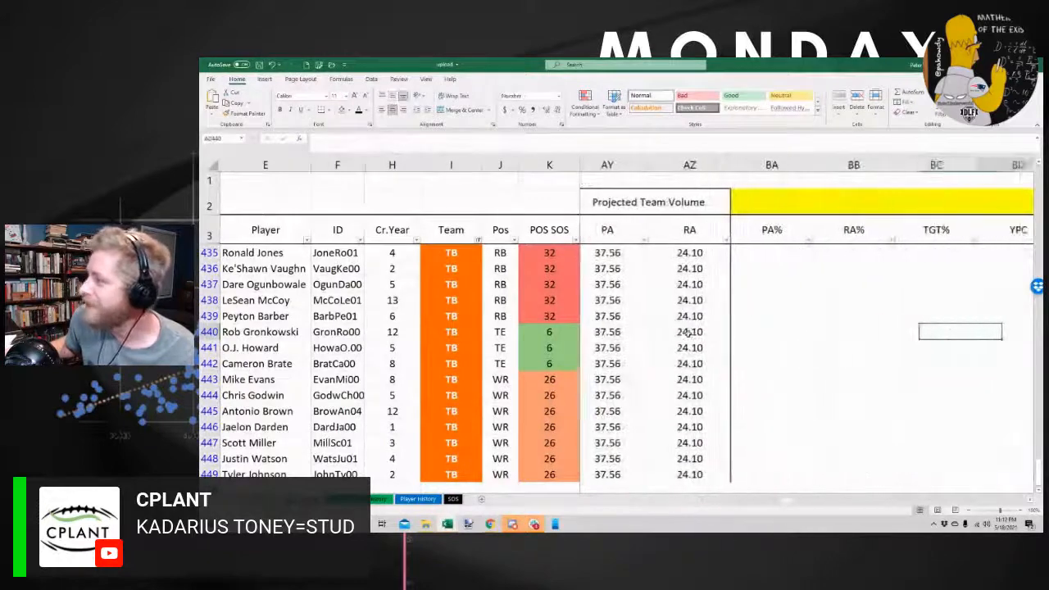
# Return to the projected per-game stats and examine the receiving touchdowns of Rob Gronkowski and O.J. Howard
pyautogui.press('Left')
pyautogui.press('Left')
pyautogui.press('Left')
pyautogui.press('Left')
pyautogui.press('Left')
pyautogui.press('Left')
pyautogui.press('Left')
pyautogui.press('Left')
pyautogui.press('Left')
pyautogui.press('Left')
pyautogui.press('Left')
pyautogui.press('Left')
pyautogui.press('Left')
pyautogui.press('Left')
pyautogui.press('Left')
pyautogui.press('Left')
pyautogui.press('Left')
pyautogui.press('Left')
pyautogui.press('Left')
pyautogui.press('Left')
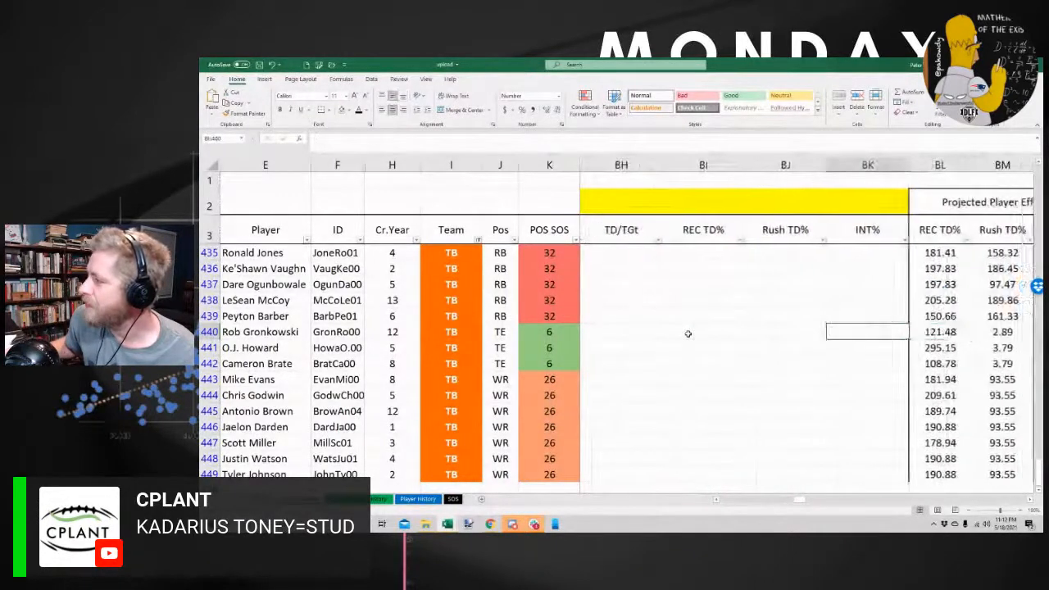
pyautogui.press('Right')
pyautogui.press('Right')
pyautogui.press('Right')
pyautogui.press('Right')
pyautogui.press('Right')
pyautogui.press('Right')
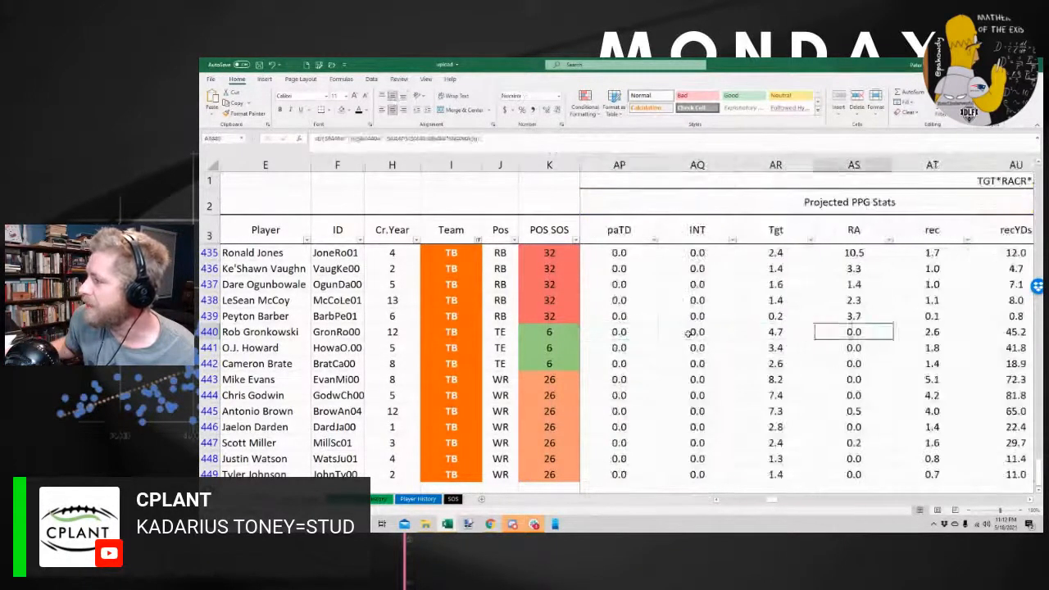
pyautogui.press('Left')
pyautogui.press('Left')
pyautogui.press('Right')
pyautogui.press('Right')
pyautogui.press('Left')
pyautogui.press('Down')
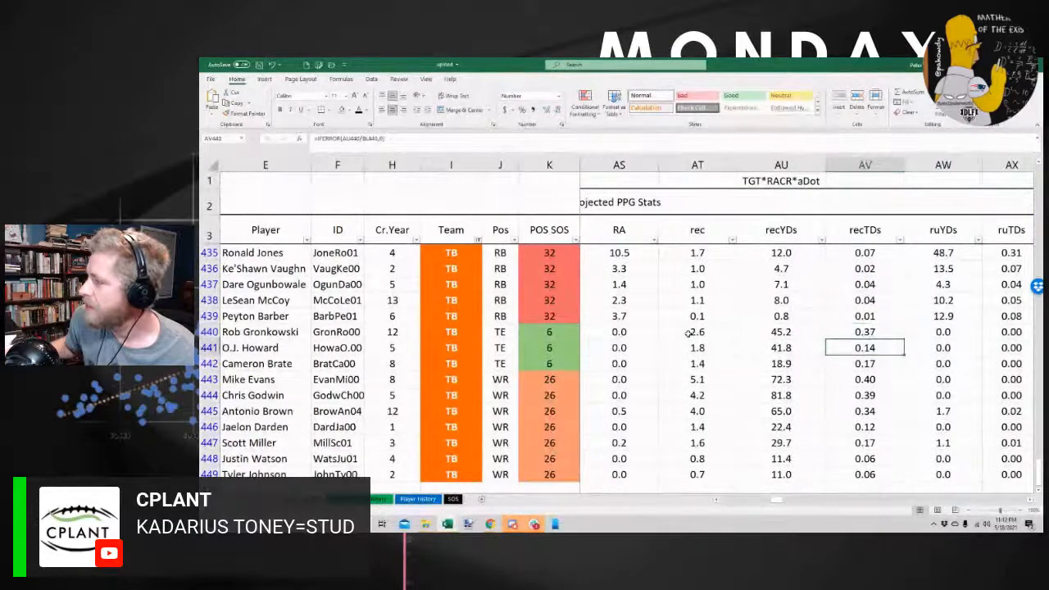
# Examine the season receiving yards and touchdowns projected for O.J. Howard, Mike Evans and Chris Godwin
pyautogui.press('Left')
pyautogui.press('Left')
pyautogui.press('Left')
pyautogui.press('Left')
pyautogui.press('Left')
pyautogui.press('Left')
pyautogui.press('Left')
pyautogui.press('Left')
pyautogui.press('Left')
pyautogui.press('Left')
pyautogui.press('Left')
pyautogui.press('Left')
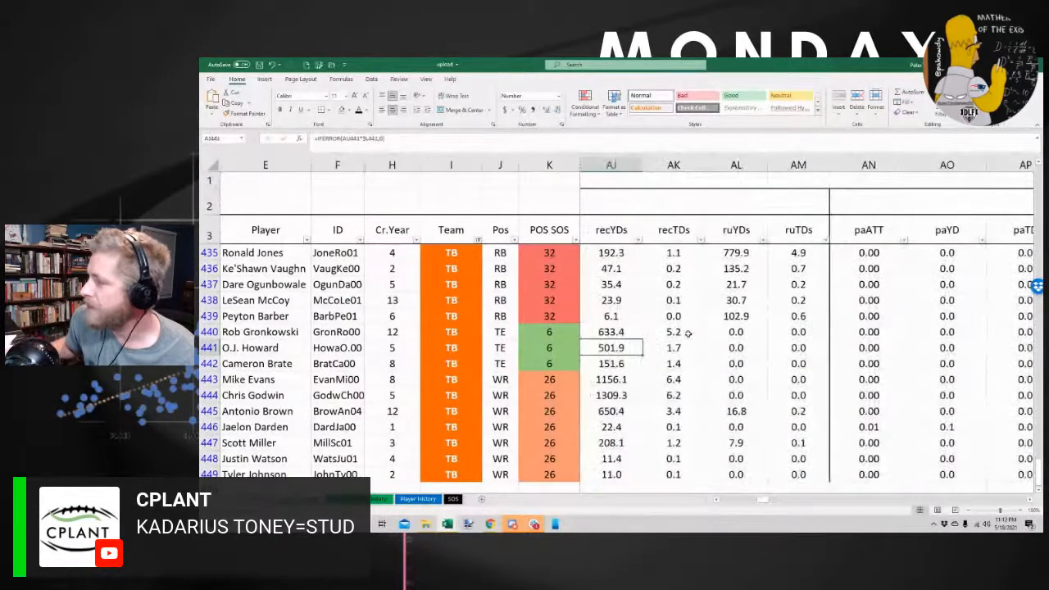
pyautogui.press('Right')
pyautogui.press('Down')
pyautogui.press('Down')
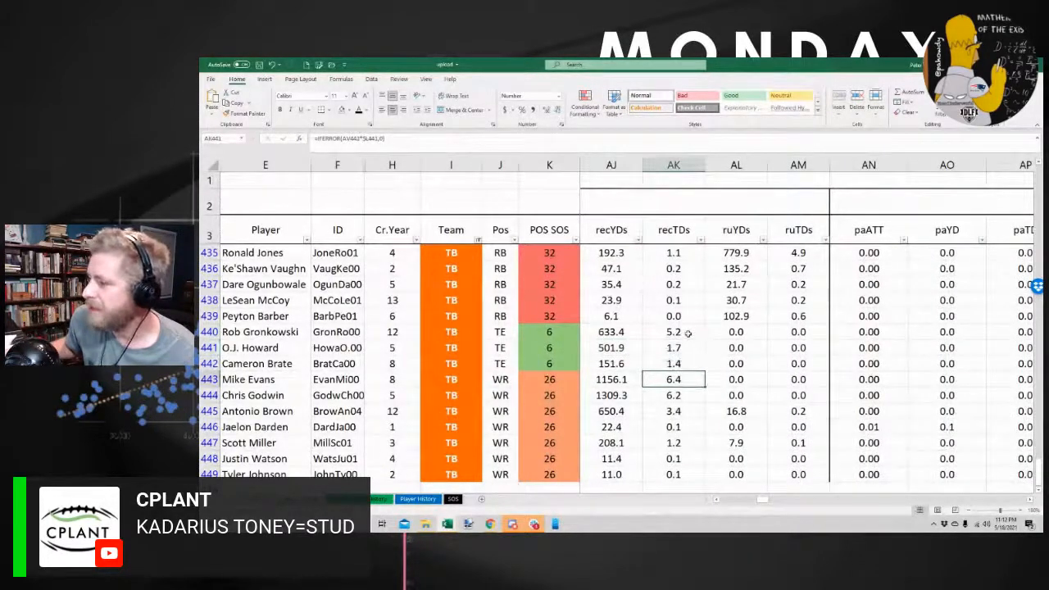
pyautogui.press('Down')
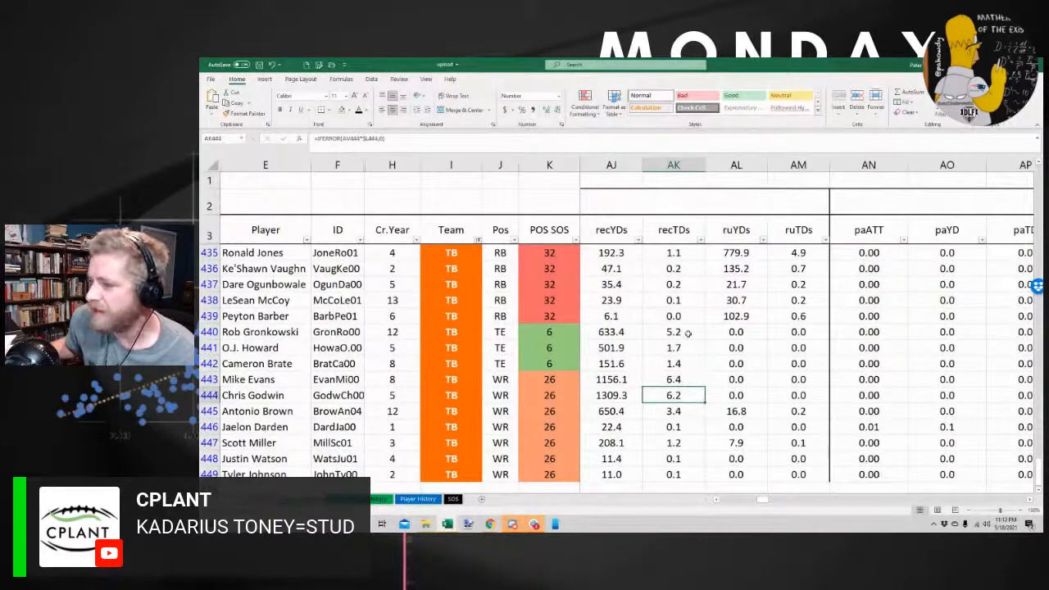
# Read the season recTDs column upward from Antonio Brown to the top of the Tampa Bay roster
pyautogui.press('Down')
pyautogui.press('Up')
pyautogui.press('Up')
pyautogui.press('Up')
pyautogui.press('Up')
pyautogui.press('Up')
pyautogui.press('Up')
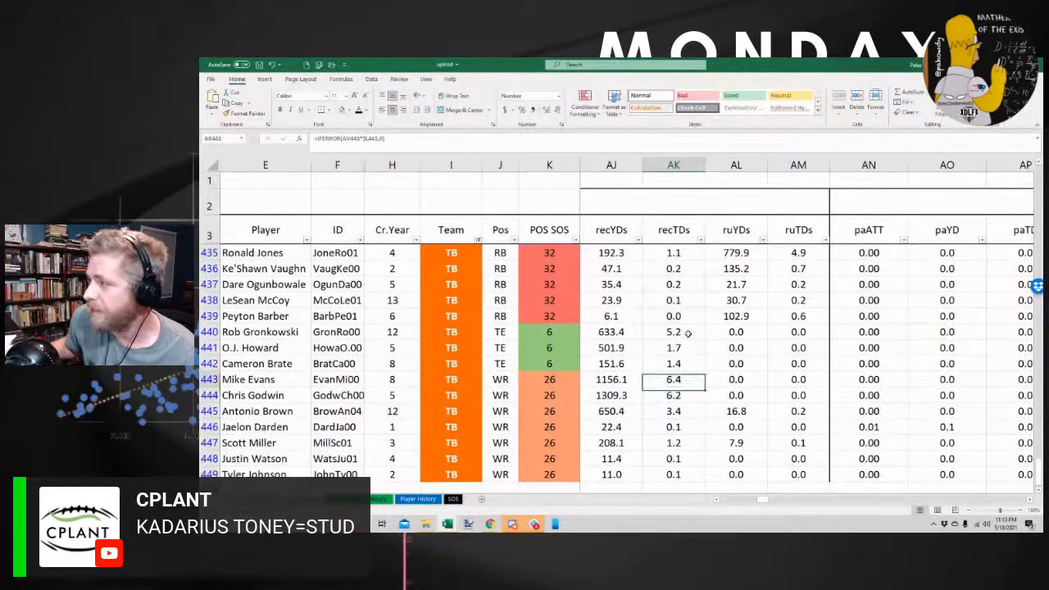
pyautogui.press('Up')
pyautogui.press('Up')
pyautogui.press('Up')
pyautogui.press('Up')
pyautogui.press('Up')
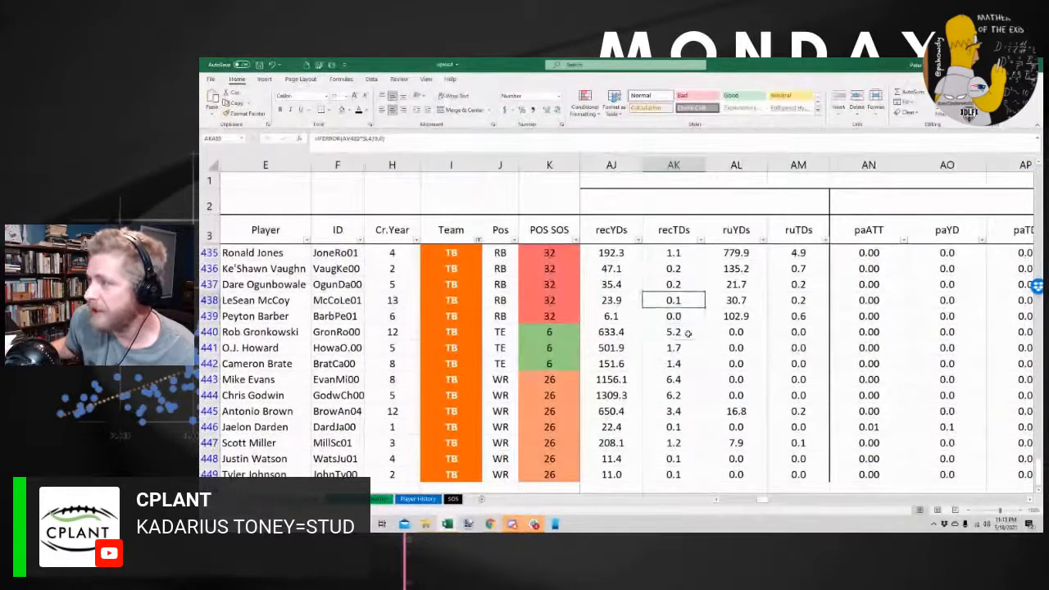
pyautogui.press('Up')
pyautogui.press('Up')
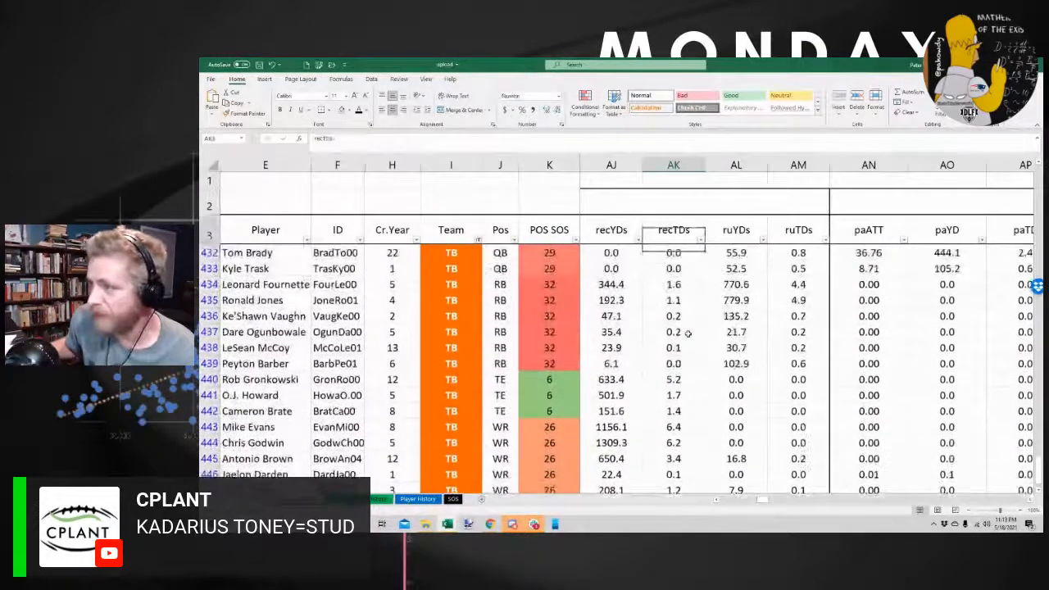
# Read the season recTDs column down through the whole Tampa Bay roster to its last wide receiver
pyautogui.press('Down')
pyautogui.press('Down')
pyautogui.press('Down')
pyautogui.press('Down')
pyautogui.press('Down')
pyautogui.press('Down')
pyautogui.press('Down')
pyautogui.press('Down')
pyautogui.press('Down')
pyautogui.press('Down')
pyautogui.press('Down')
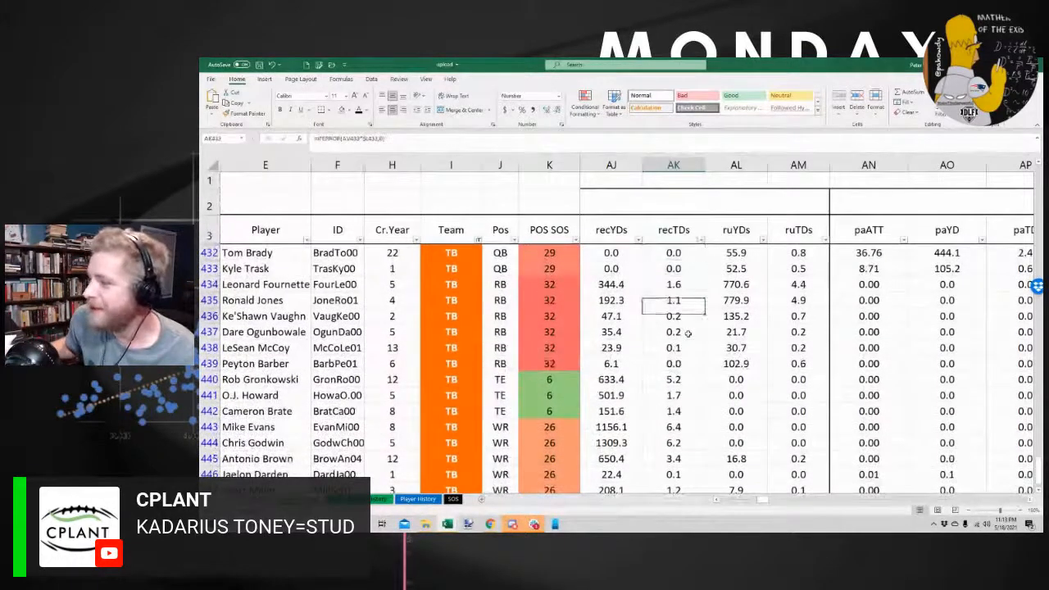
pyautogui.press('Down')
pyautogui.press('Down')
pyautogui.press('Down')
pyautogui.press('Down')
pyautogui.press('Down')
pyautogui.press('Down')
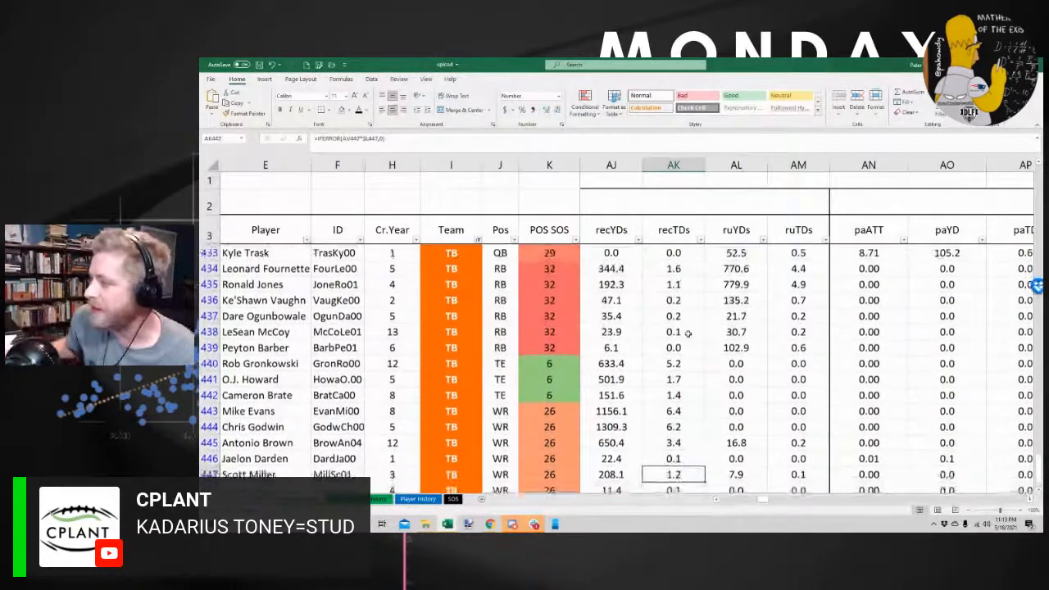
pyautogui.press('Down')
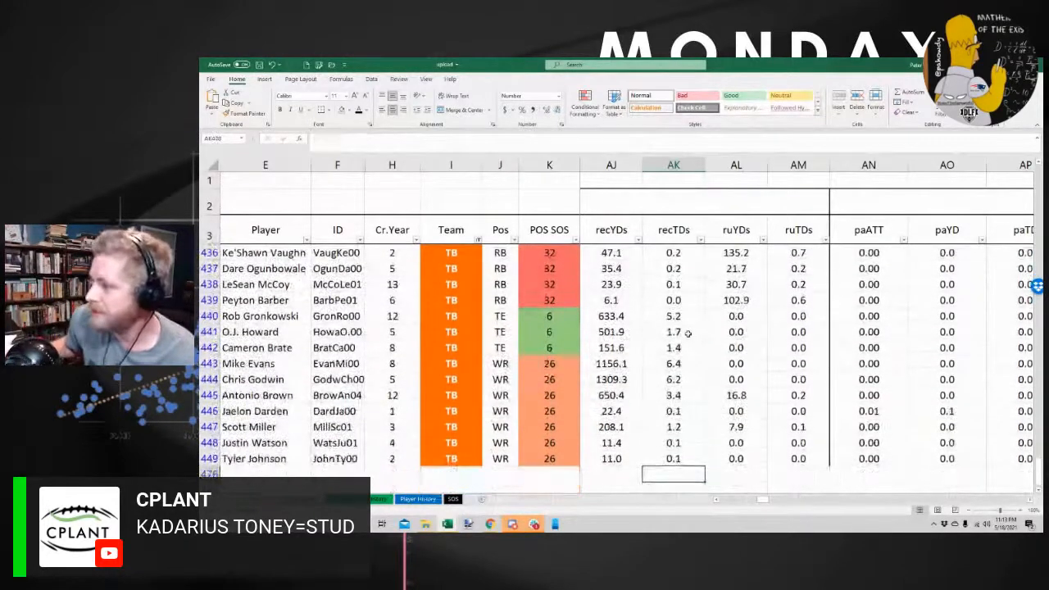
# Compare the projected season receiving touchdowns of Tampa Bay's tight ends with those of Evans, Godwin and Brown
pyautogui.press('Up')
pyautogui.press('Up')
pyautogui.press('Up')
pyautogui.press('Up')
pyautogui.press('Up')
pyautogui.press('Up')
pyautogui.press('Up')
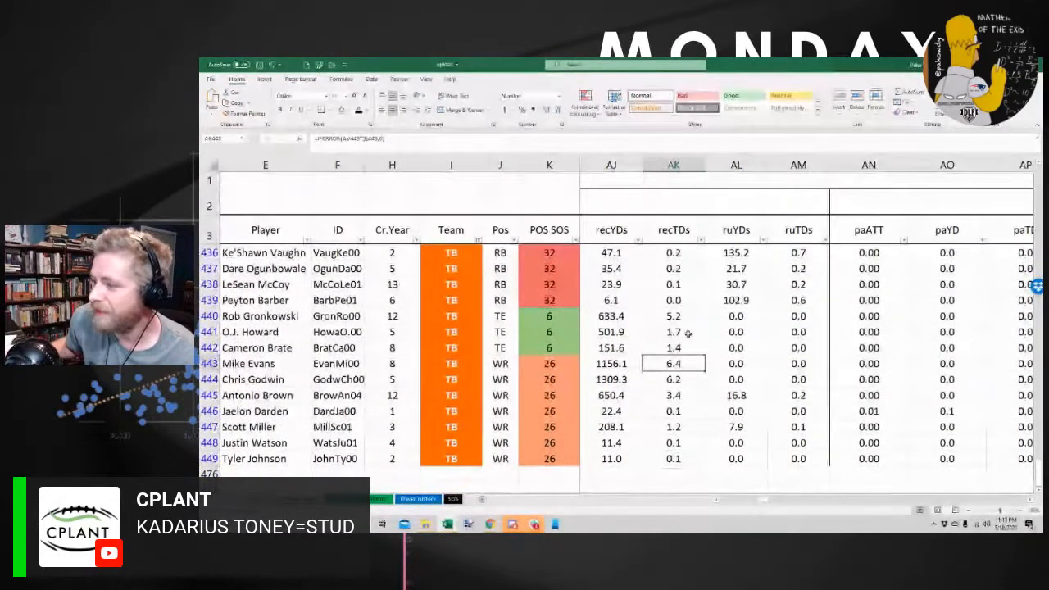
pyautogui.press('Up')
pyautogui.press('Up')
pyautogui.press('Down')
pyautogui.press('Down')
pyautogui.press('Down')
pyautogui.press('Up')
pyautogui.press('Down')
pyautogui.press('Down')
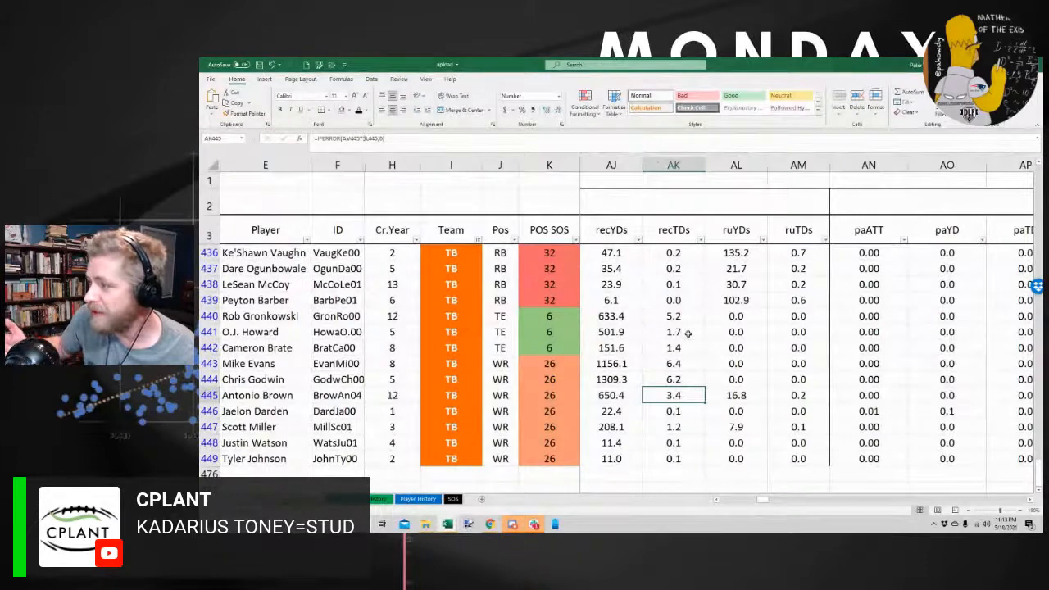
# Examine Chris Godwin's projected per-game targets, receptions, yards and touchdowns, through to Tampa Bay's projected team volume
pyautogui.press('Up')
pyautogui.press('Left')
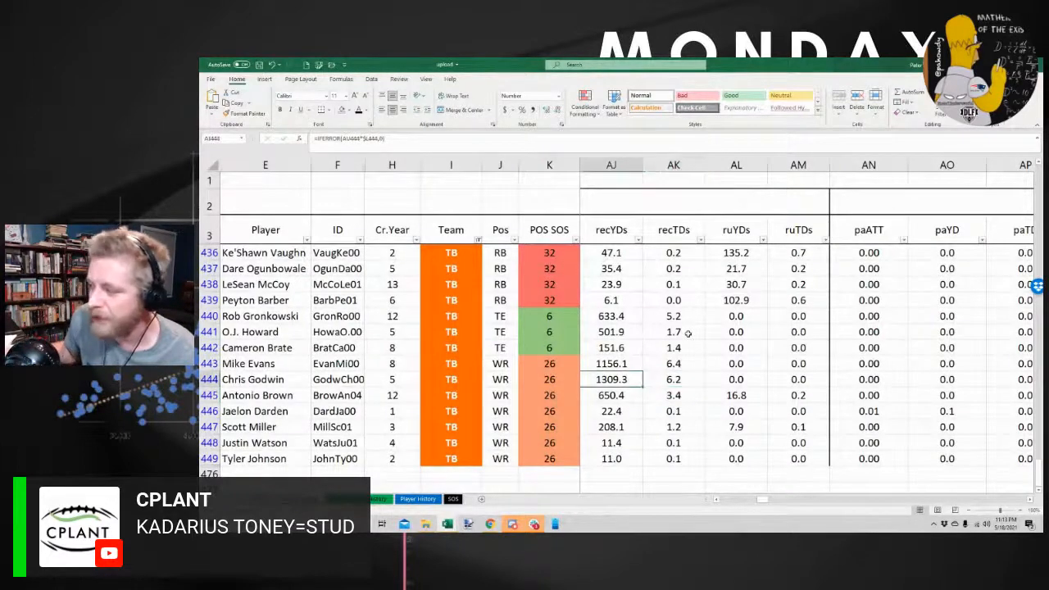
pyautogui.press('Right')
pyautogui.press('Right')
pyautogui.press('Right')
pyautogui.press('Right')
pyautogui.press('Right')
pyautogui.press('Right')
pyautogui.press('Right')
pyautogui.press('Right')
pyautogui.press('Right')
pyautogui.press('Right')
pyautogui.press('Right')
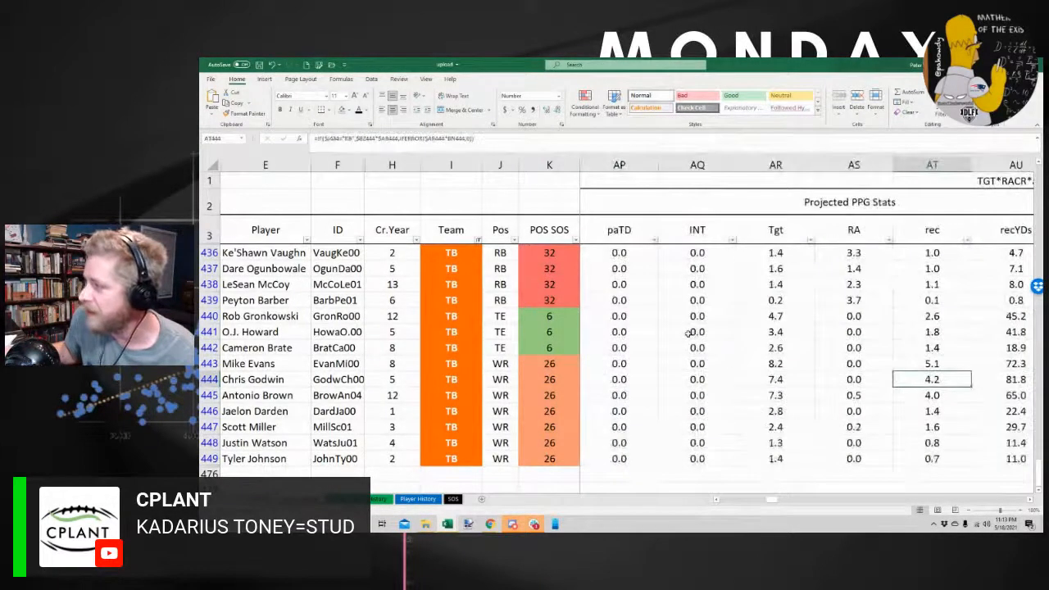
pyautogui.press('Right')
pyautogui.press('Right')
pyautogui.press('Right')
pyautogui.press('Right')
pyautogui.press('Right')
pyautogui.press('Right')
pyautogui.press('Right')
pyautogui.press('Right')
pyautogui.press('Right')
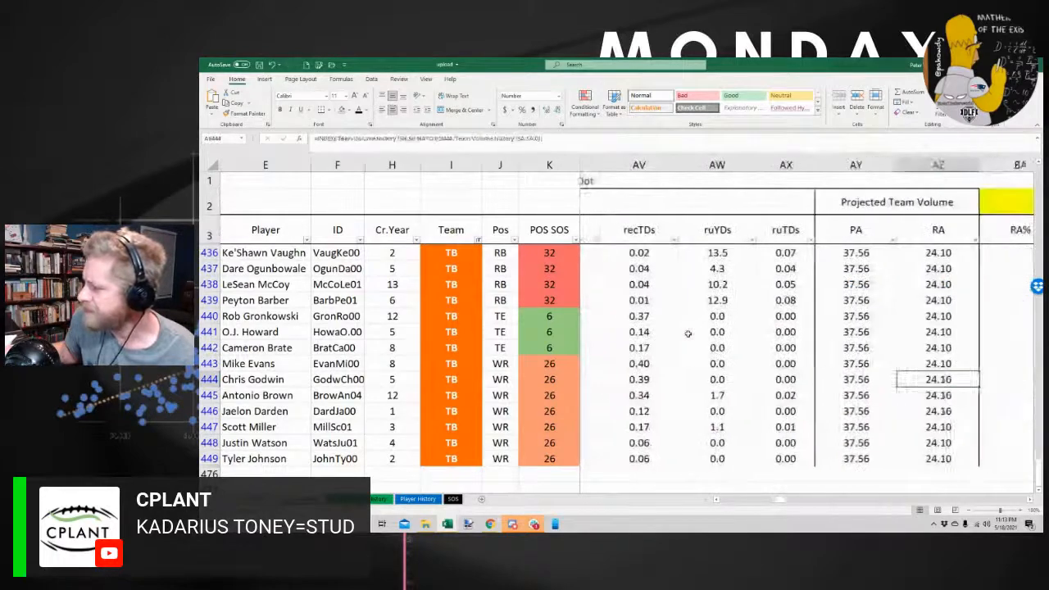
# Check Chris Godwin's row through the volume overrides and the three-year team position volume averages
pyautogui.press('Right')
pyautogui.press('Right')
pyautogui.press('Right')
pyautogui.press('Right')
pyautogui.press('Right')
pyautogui.press('Right')
pyautogui.press('Right')
pyautogui.press('Right')
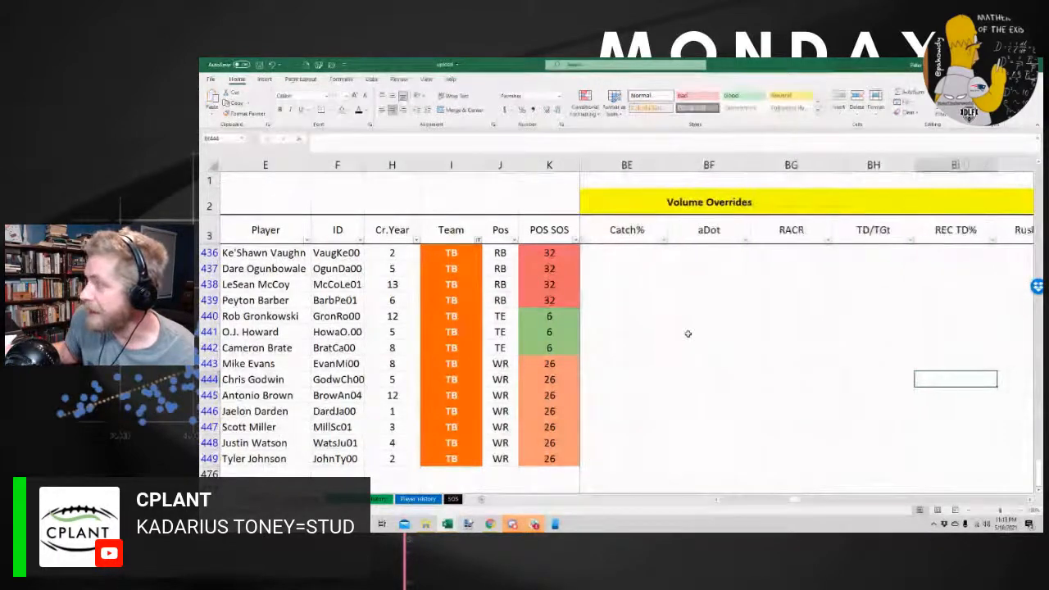
pyautogui.press('Right')
pyautogui.press('Right')
pyautogui.press('Right')
pyautogui.press('Right')
pyautogui.press('Right')
pyautogui.press('Right')
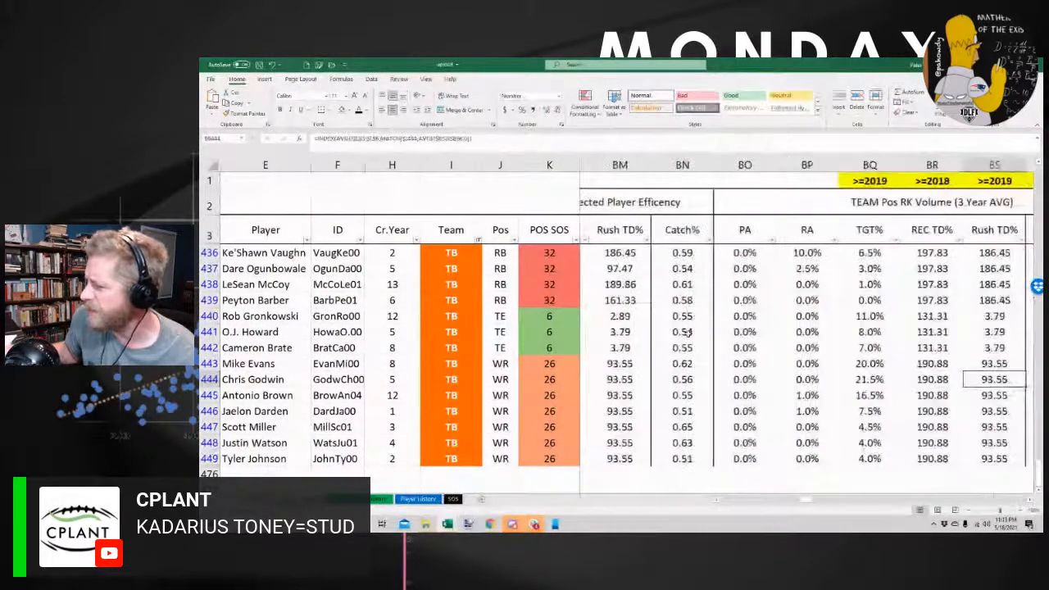
pyautogui.press('Left')
pyautogui.press('Right')
pyautogui.press('Right')
pyautogui.press('Right')
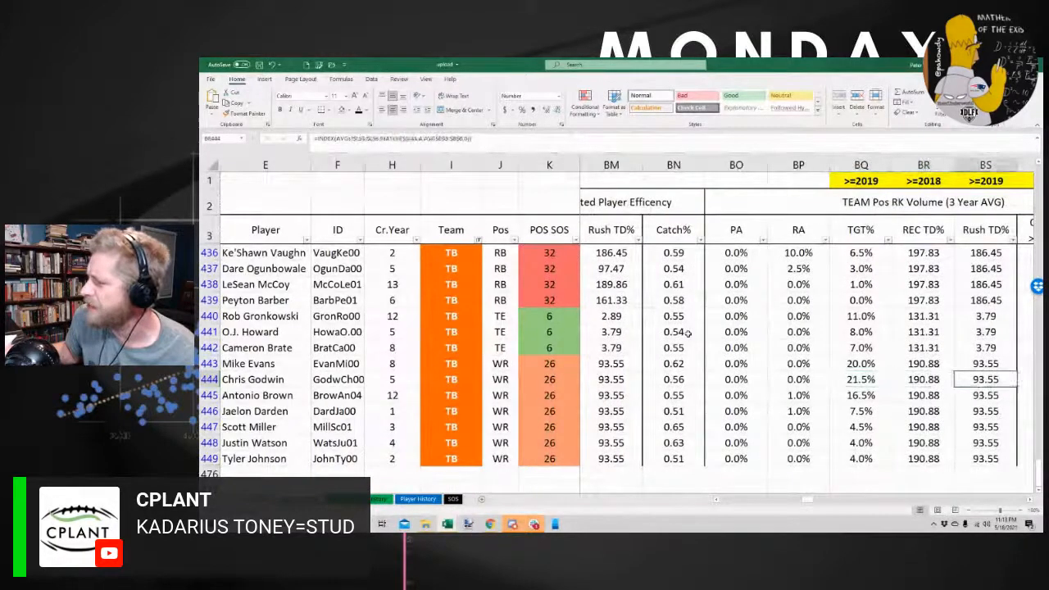
# Compare Chris Godwin's projected REC TD% efficiency with that of the other Tampa Bay receivers
pyautogui.press('Left')
pyautogui.press('Left')
pyautogui.press('Left')
pyautogui.press('Left')
pyautogui.press('Left')
pyautogui.press('Left')
pyautogui.press('Left')
pyautogui.press('Left')
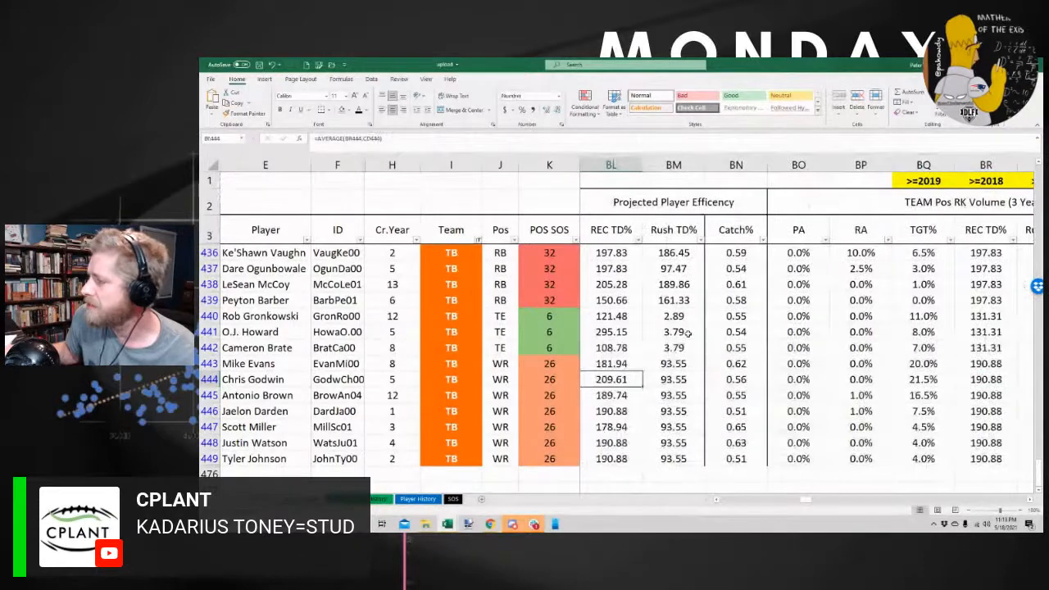
# Examine Chris Godwin's historical volume and efficiency averages, including TGT%, Catch%, aDot and RACR
pyautogui.press('Right')
pyautogui.press('Right')
pyautogui.press('Right')
pyautogui.press('Right')
pyautogui.press('Right')
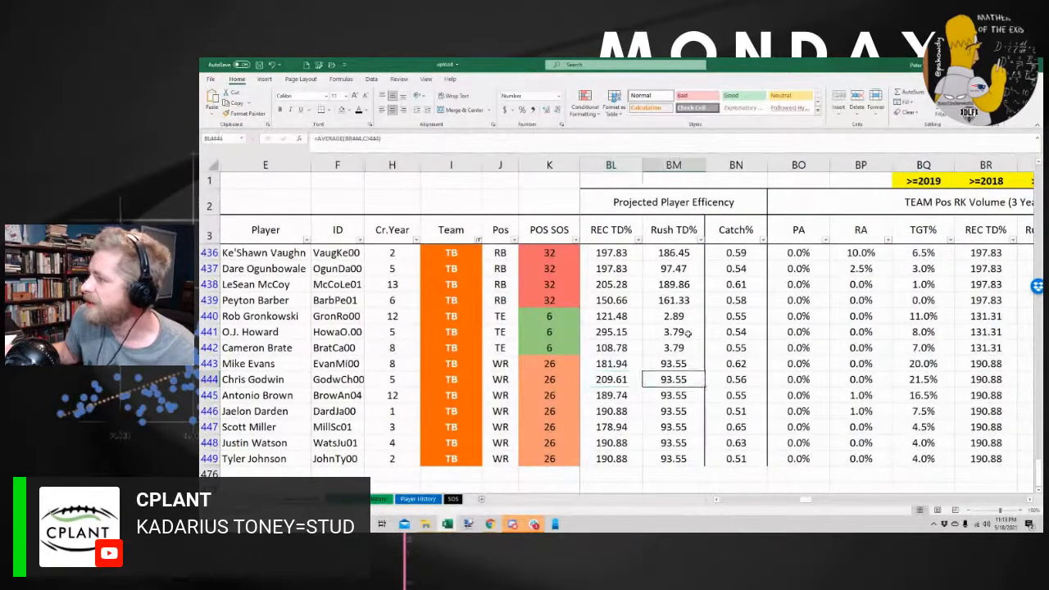
pyautogui.press('Right')
pyautogui.press('Right')
pyautogui.press('Right')
pyautogui.press('Right')
pyautogui.press('Right')
pyautogui.press('Right')
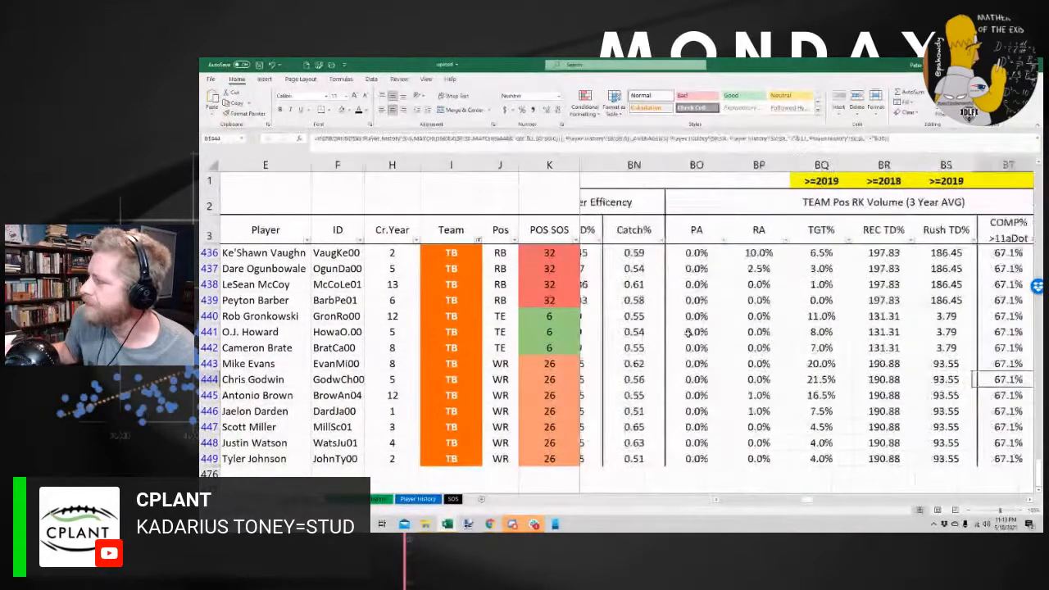
pyautogui.press('Right')
pyautogui.press('Right')
pyautogui.press('Right')
pyautogui.press('Right')
pyautogui.press('Right')
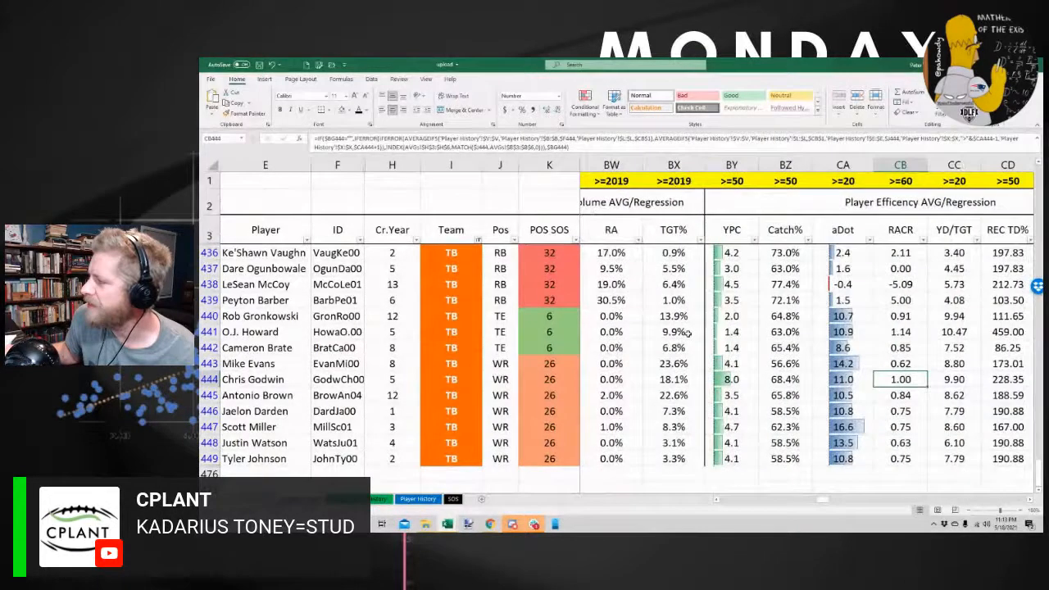
# Enter a lower RACR override for Chris Godwin in the Volume Overrides section
pyautogui.press('Left')
pyautogui.press('Left')
pyautogui.press('Left')
pyautogui.press('Left')
pyautogui.press('Left')
pyautogui.press('Left')
pyautogui.press('Left')
pyautogui.press('Left')
pyautogui.press('Left')
pyautogui.press('Left')
pyautogui.press('Left')
pyautogui.press('Left')
pyautogui.press('Left')
pyautogui.press('Left')
pyautogui.press('Left')
pyautogui.press('Left')
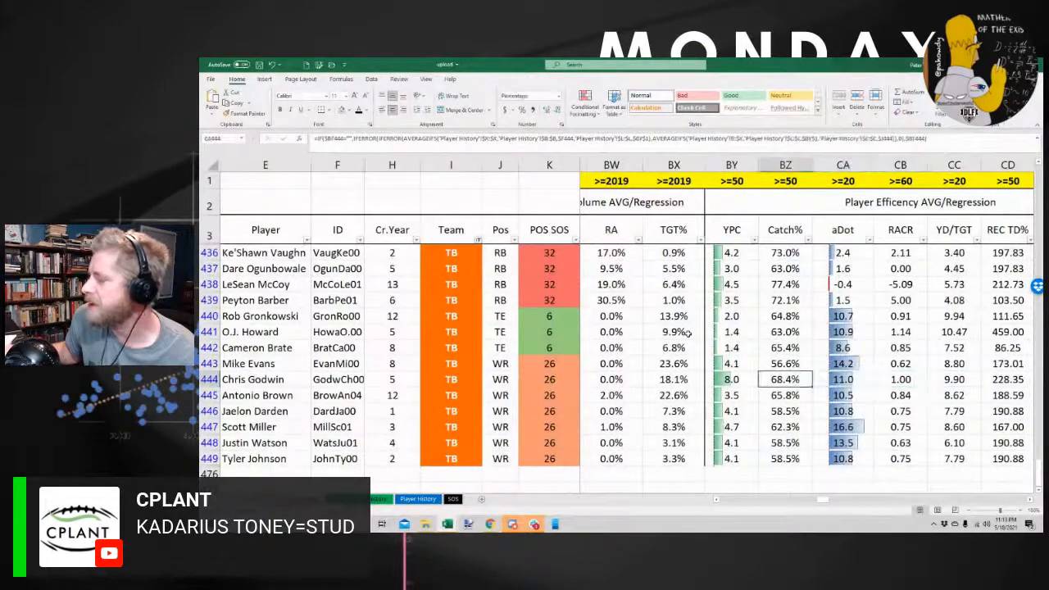
pyautogui.press('Left')
pyautogui.press('Left')
pyautogui.press('Left')
pyautogui.press('Left')
pyautogui.press('Left')
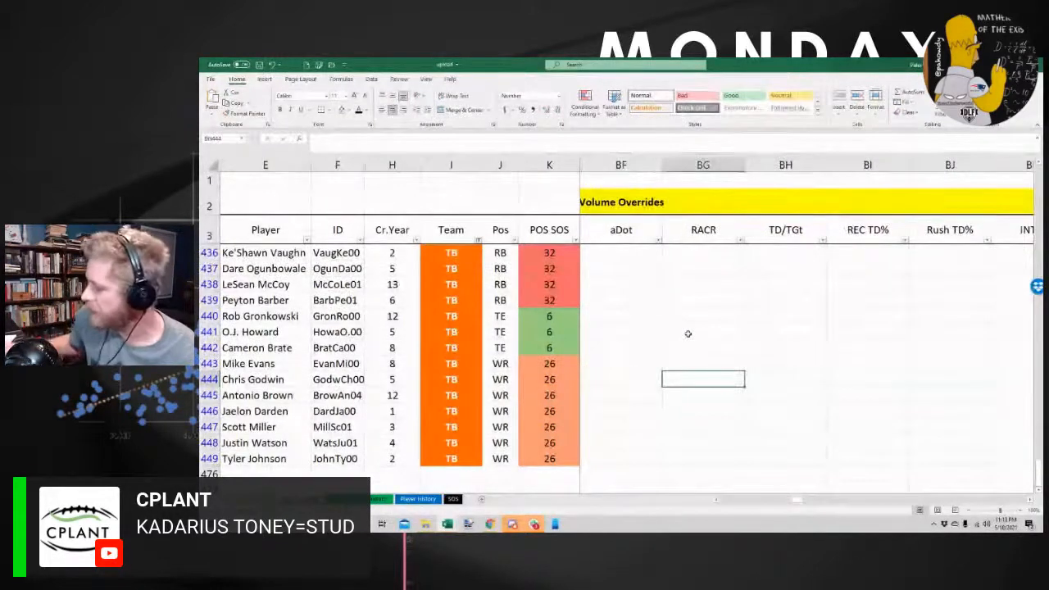
pyautogui.write('0.')
pyautogui.press('Return')
pyautogui.press('Up')
# Check Chris Godwin's recalculated per-game receiving touchdowns
pyautogui.press('Left')
pyautogui.press('Left')
pyautogui.press('Left')
pyautogui.press('Left')
pyautogui.press('Left')
pyautogui.press('Left')
pyautogui.press('Left')
pyautogui.press('Left')
pyautogui.press('Left')
pyautogui.press('Left')
pyautogui.press('Left')
pyautogui.press('Left')
pyautogui.press('Left')
pyautogui.press('Left')
pyautogui.press('Left')
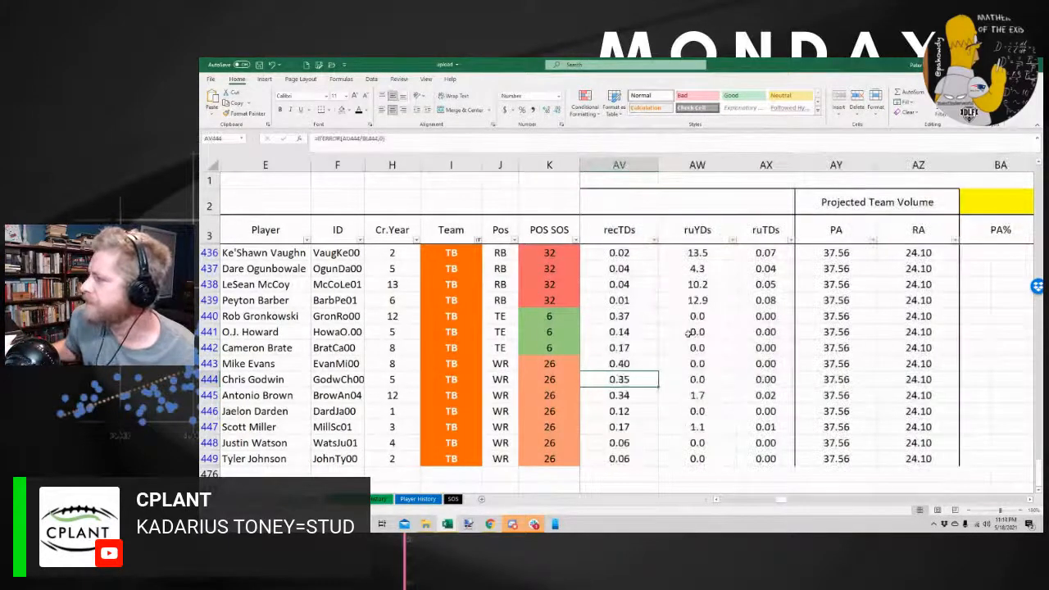
# Check Chris Godwin's projected games, depth chart spot, Pos Rank and Pos PPG Rank
pyautogui.press('Left')
pyautogui.press('Left')
pyautogui.press('Left')
pyautogui.press('Left')
pyautogui.press('Left')
pyautogui.press('Left')
pyautogui.press('Left')
pyautogui.press('Left')
pyautogui.press('Left')
pyautogui.press('Left')
pyautogui.press('Left')
pyautogui.press('Left')
pyautogui.press('Left')
pyautogui.press('Left')
pyautogui.press('Left')
pyautogui.press('Left')
pyautogui.press('Left')
pyautogui.press('Left')
pyautogui.press('Left')
pyautogui.press('Left')
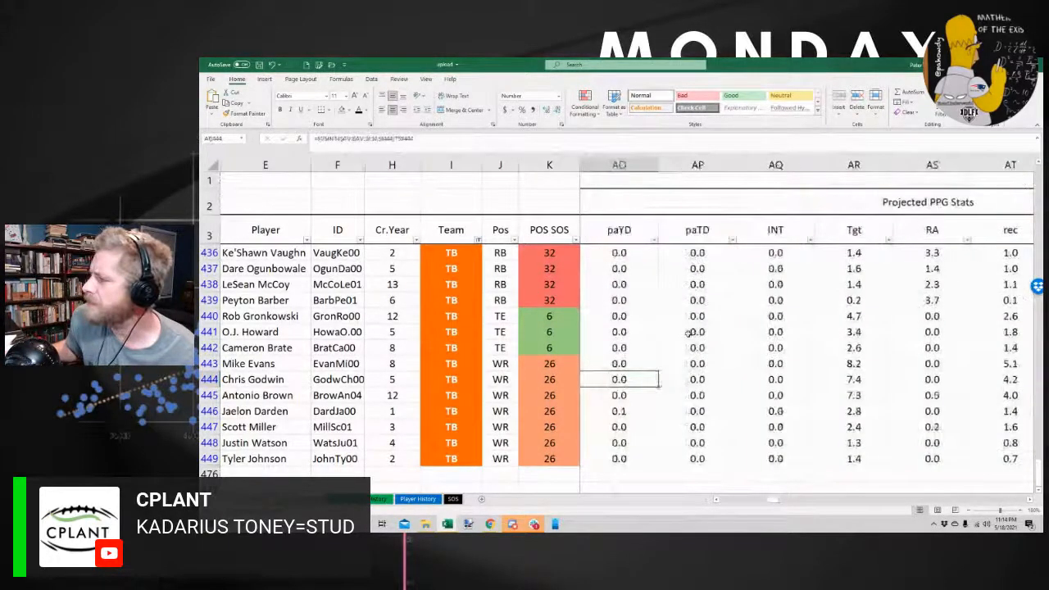
pyautogui.press('Left')
pyautogui.press('Left')
pyautogui.press('Left')
pyautogui.press('Left')
pyautogui.press('Left')
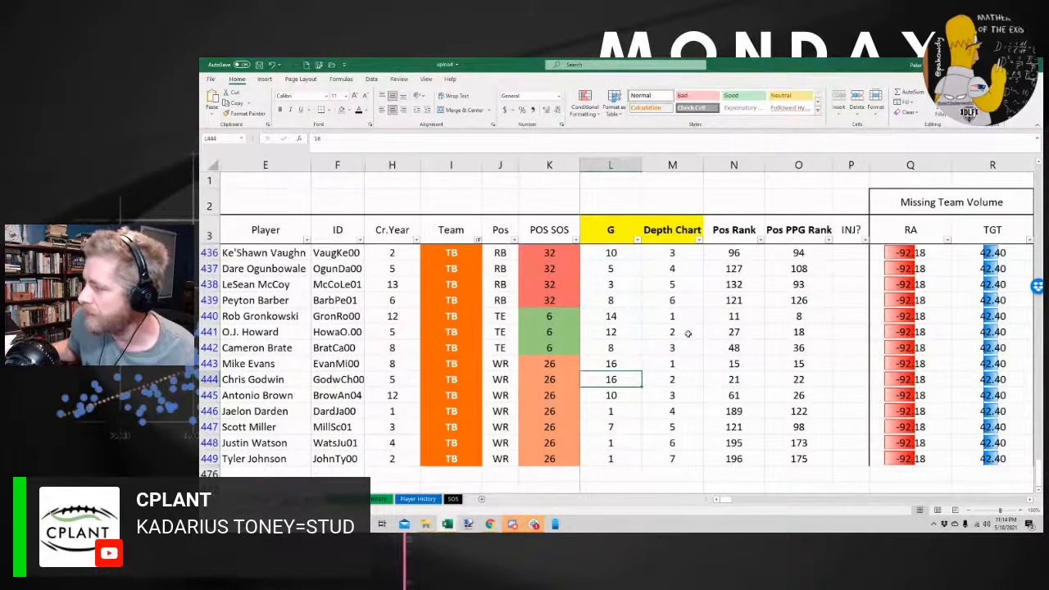
pyautogui.press('Right')
pyautogui.press('Right')
pyautogui.press('Right')
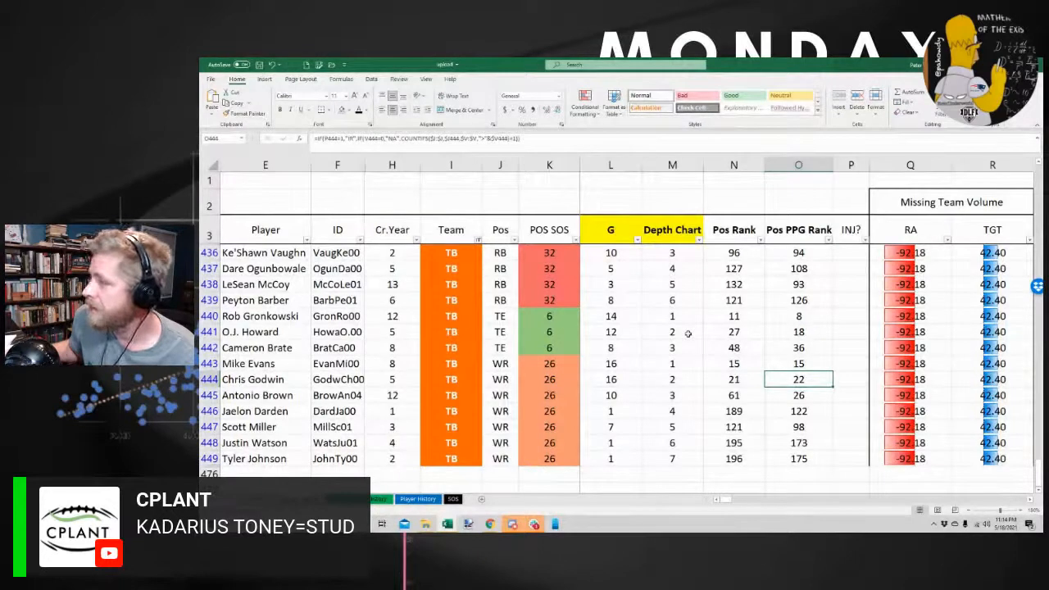
# Read the Pos PPG Rank column up from Chris Godwin to Tom Brady and back down to Ronald Jones
pyautogui.press('Up')
pyautogui.press('Up')
pyautogui.press('Up')
pyautogui.press('Up')
pyautogui.press('Up')
pyautogui.press('Up')
pyautogui.press('Up')
pyautogui.press('Up')
pyautogui.press('Up')
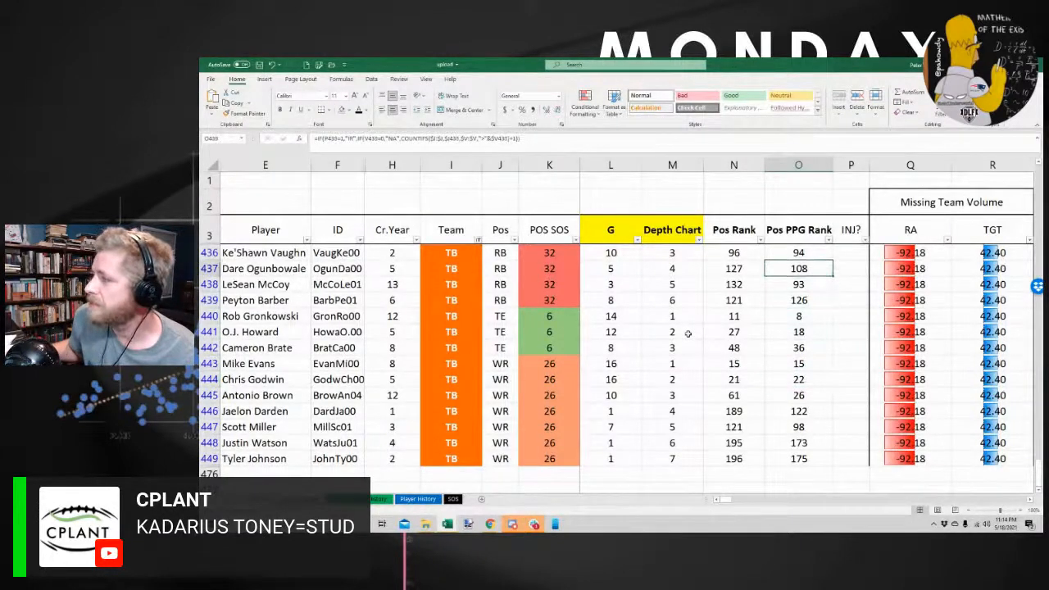
pyautogui.press('Up')
pyautogui.press('Up')
pyautogui.press('Up')
pyautogui.press('Up')
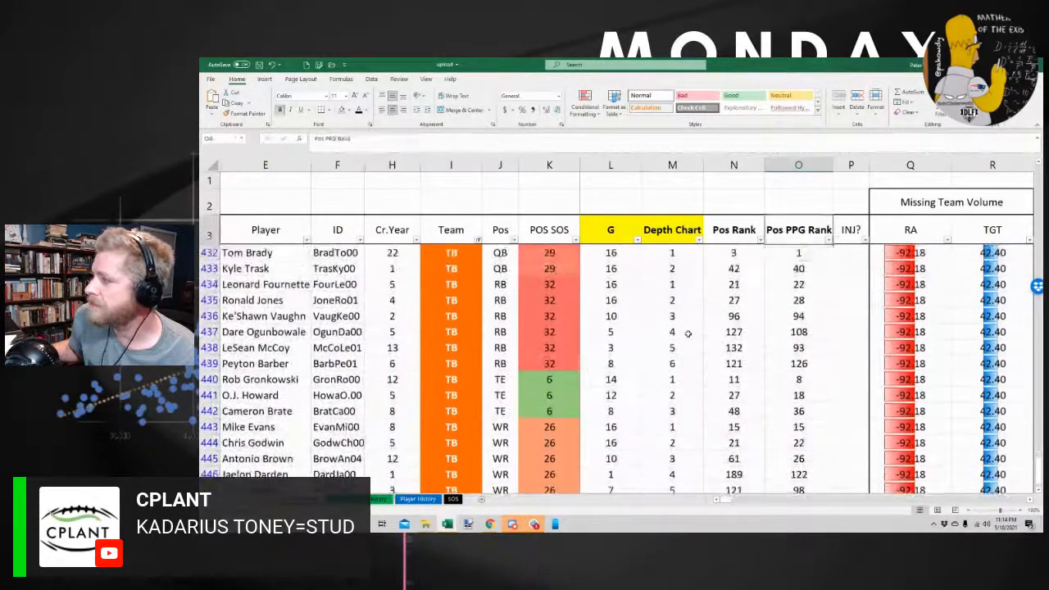
pyautogui.press('Down')
pyautogui.press('Down')
pyautogui.press('Down')
pyautogui.press('Down')
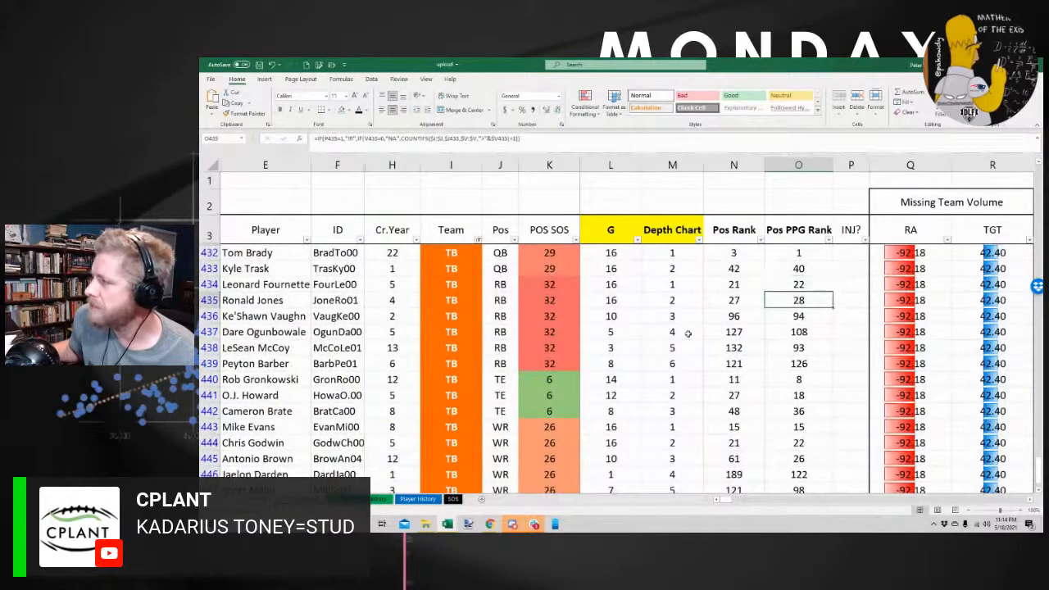
# Check Ronald Jones's season-long fantasy points and projected yearly stats, ending at his yearly targets
pyautogui.press('Right')
pyautogui.press('Right')
pyautogui.press('Right')
pyautogui.press('Right')
pyautogui.press('Right')
pyautogui.press('Right')
pyautogui.press('Right')
pyautogui.press('Right')
pyautogui.press('Right')
pyautogui.press('Right')
pyautogui.press('Right')
pyautogui.press('Right')
pyautogui.press('Right')
pyautogui.press('Right')
pyautogui.press('Right')
pyautogui.press('Right')
pyautogui.press('Right')
pyautogui.press('Right')
pyautogui.press('Right')
pyautogui.press('Right')
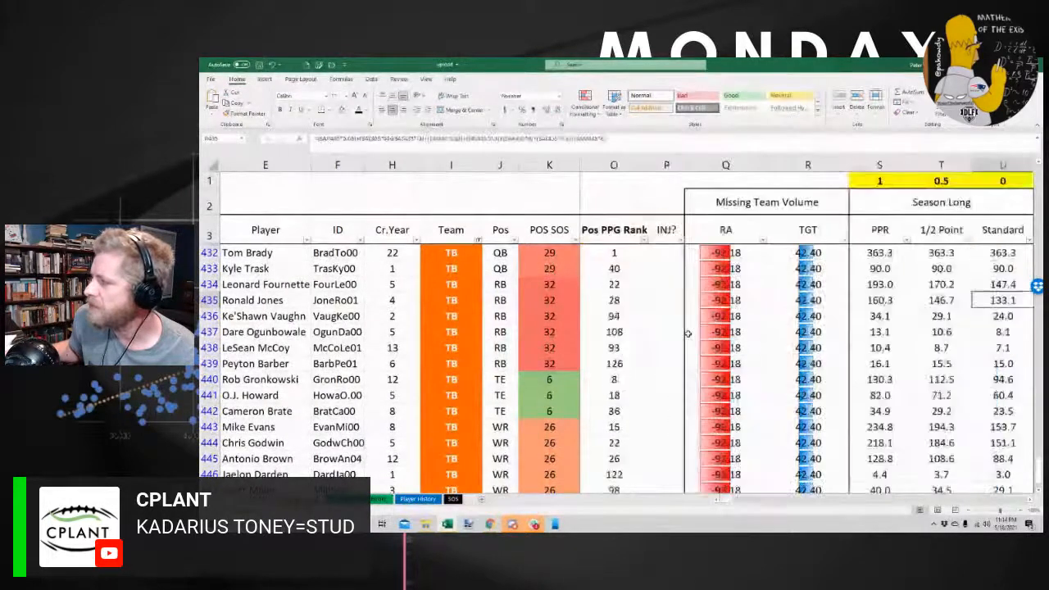
pyautogui.press('Right')
pyautogui.press('Right')
pyautogui.press('Left')
pyautogui.press('Left')
pyautogui.press('Left')
pyautogui.press('Left')
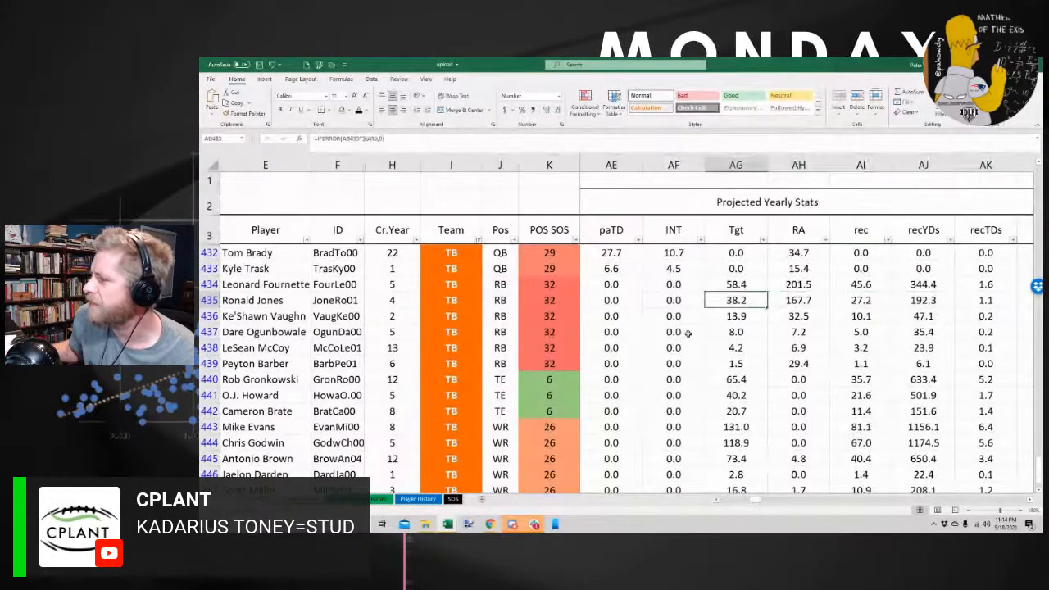
# Compare Leonard Fournette's projected yearly targets, rush attempts, receptions, receiving yards and receiving touchdowns with Ronald Jones's
pyautogui.press('Up')
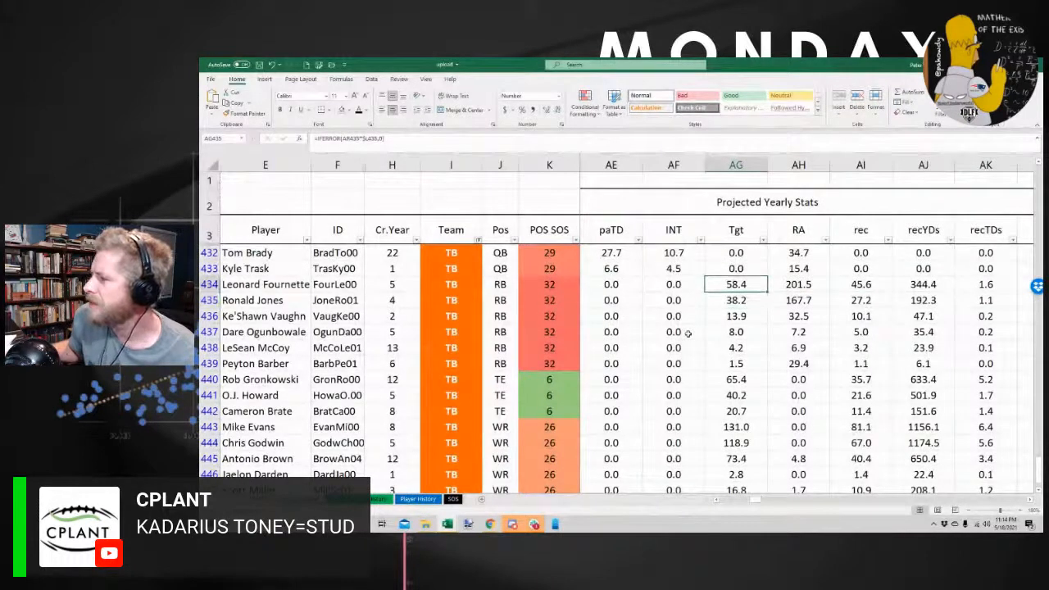
pyautogui.press('Right')
pyautogui.press('Right')
pyautogui.press('Right')
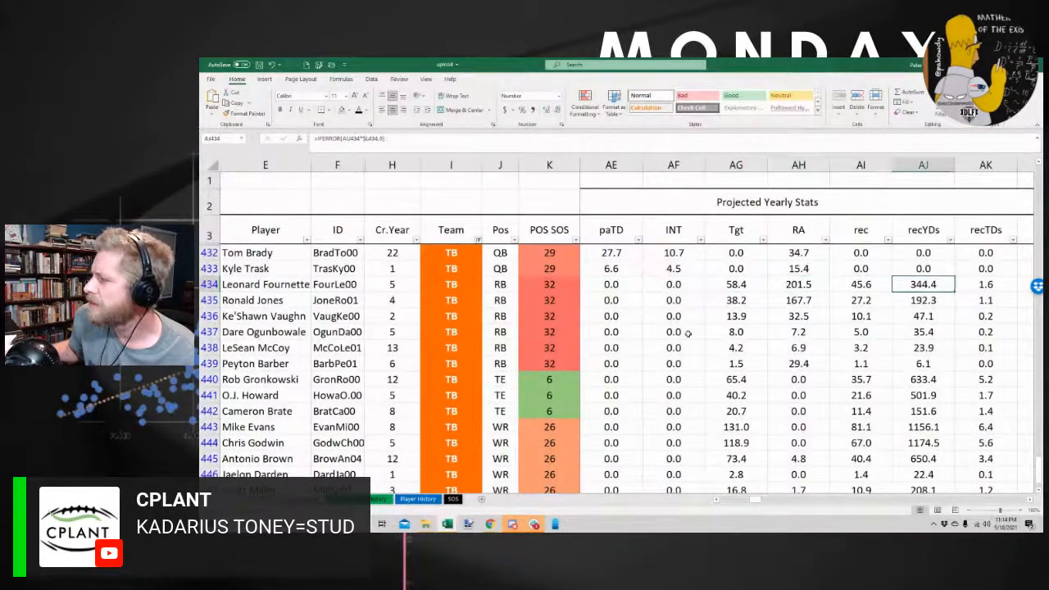
pyautogui.press('Right')
pyautogui.press('Down')
pyautogui.press('Up')
pyautogui.press('Left')
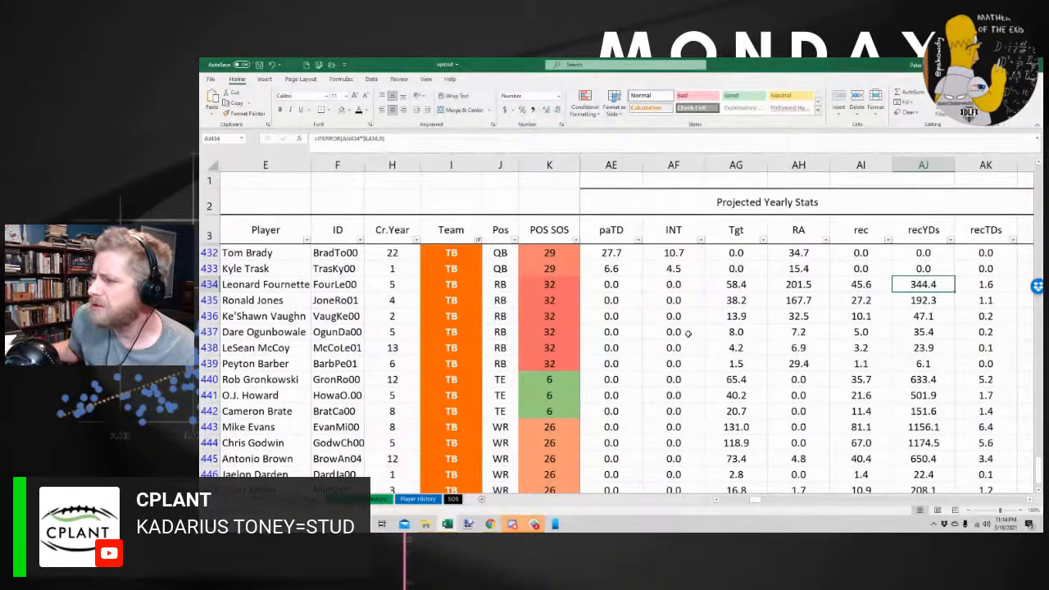
# Swap the Tampa Bay running backs' Depth Chart spots, setting Ronald Jones to 1 and Leonard Fournette to 2
pyautogui.press('Left')
pyautogui.press('Left')
pyautogui.press('Left')
pyautogui.press('Left')
pyautogui.press('Left')
pyautogui.press('Left')
pyautogui.press('Left')
pyautogui.press('Left')
pyautogui.press('Left')
pyautogui.press('Left')
pyautogui.press('Left')
pyautogui.press('Left')
pyautogui.press('Left')
pyautogui.press('Left')
pyautogui.press('Left')
pyautogui.press('Left')
pyautogui.press('Left')
pyautogui.press('Left')
pyautogui.press('Left')
pyautogui.press('Left')
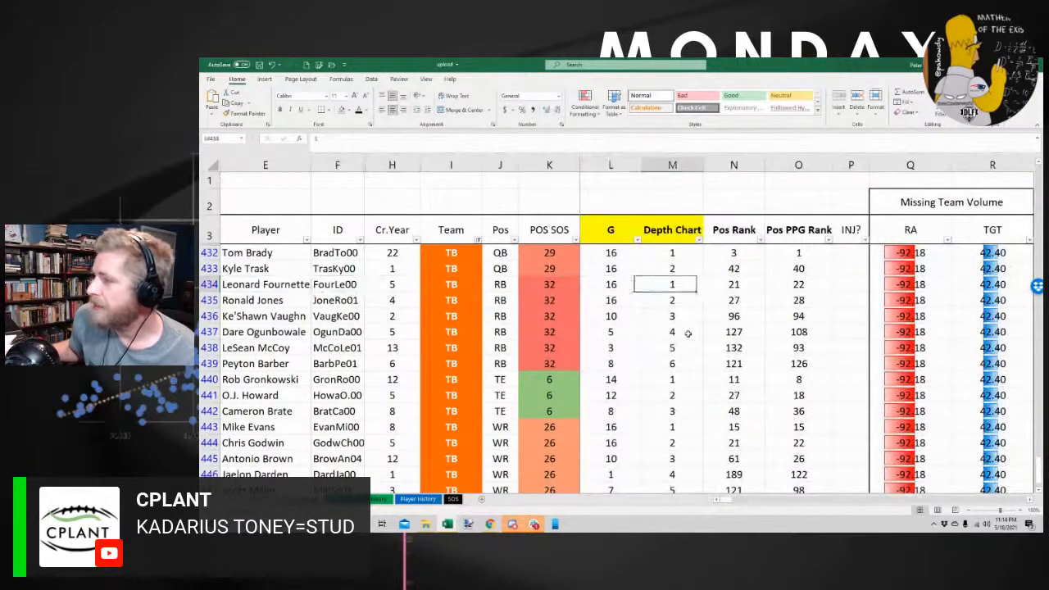
pyautogui.press('Down')
pyautogui.write('1')
pyautogui.press('Up')
pyautogui.write('2')
pyautogui.hotkey('ctrl', 'Return')
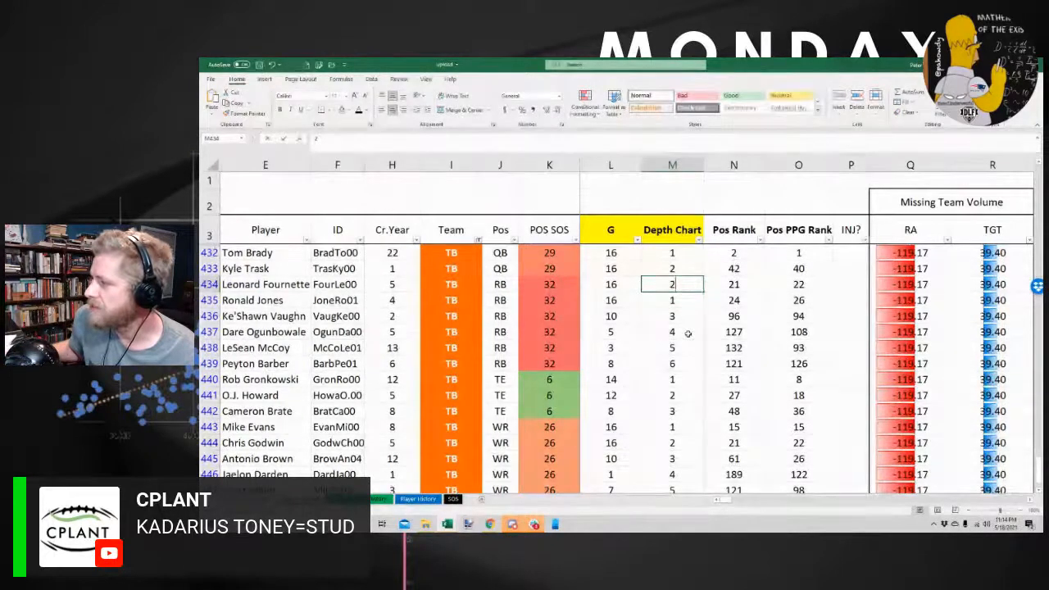
# Check Ronald Jones's recalculated Pos Rank and Pos PPG Rank
pyautogui.press('Down')
pyautogui.press('Right')
pyautogui.press('Right')
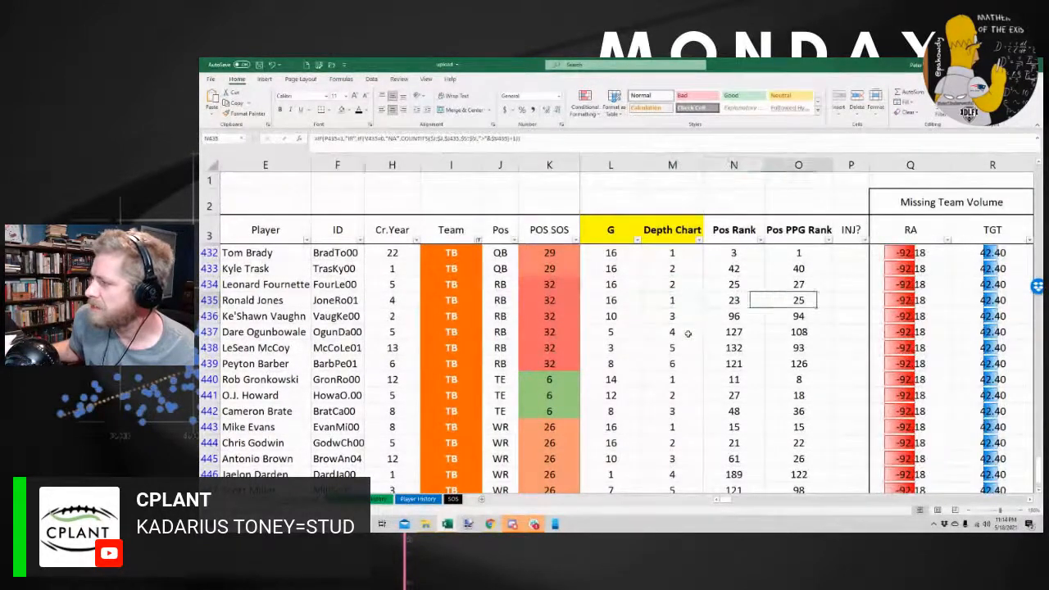
# Examine Ronald Jones's recalculated projected yearly receiving and rushing stats, through rushing yards and rushing touchdowns
pyautogui.press('Right')
pyautogui.press('Right')
pyautogui.press('Right')
pyautogui.press('Right')
pyautogui.press('Right')
pyautogui.press('Right')
pyautogui.press('Right')
pyautogui.press('Right')
pyautogui.press('Right')
pyautogui.press('Right')
pyautogui.press('Right')
pyautogui.press('Right')
pyautogui.press('Right')
pyautogui.press('Right')
pyautogui.press('Right')
pyautogui.press('Right')
pyautogui.press('Right')
pyautogui.press('Right')
pyautogui.press('Right')
pyautogui.press('Right')
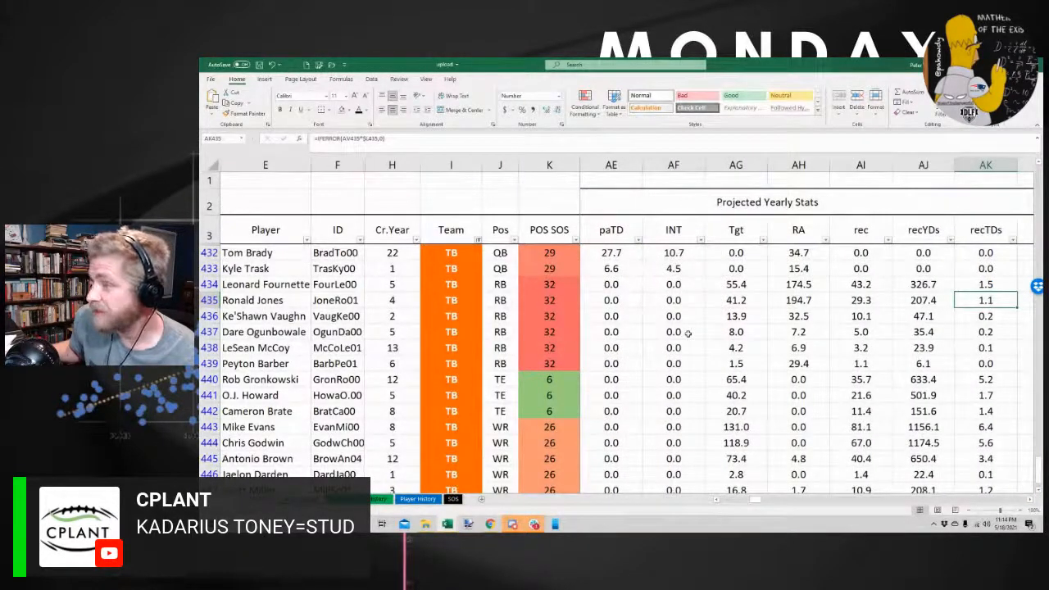
pyautogui.press('Right')
pyautogui.press('Right')
pyautogui.press('Right')
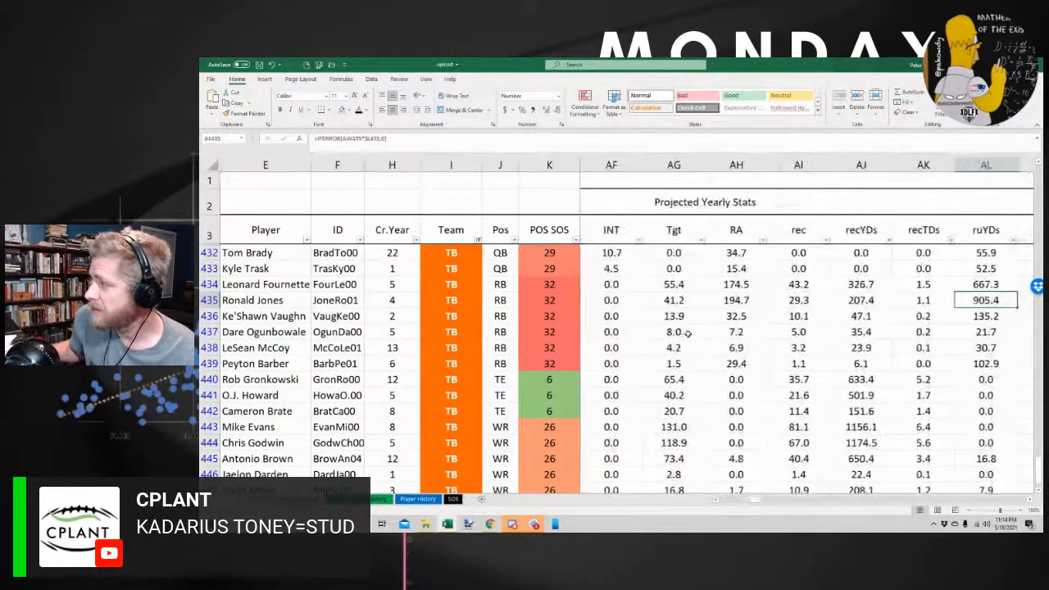
# Check Leonard Fournette's projected player volume percentages for rush attempts and targets
pyautogui.press('Left')
pyautogui.press('Left')
pyautogui.press('Left')
pyautogui.press('Left')
pyautogui.press('Left')
pyautogui.press('Left')
pyautogui.press('Left')
pyautogui.press('Left')
pyautogui.press('Left')
pyautogui.press('Left')
pyautogui.press('Left')
pyautogui.press('Left')
pyautogui.press('Left')
pyautogui.press('Left')
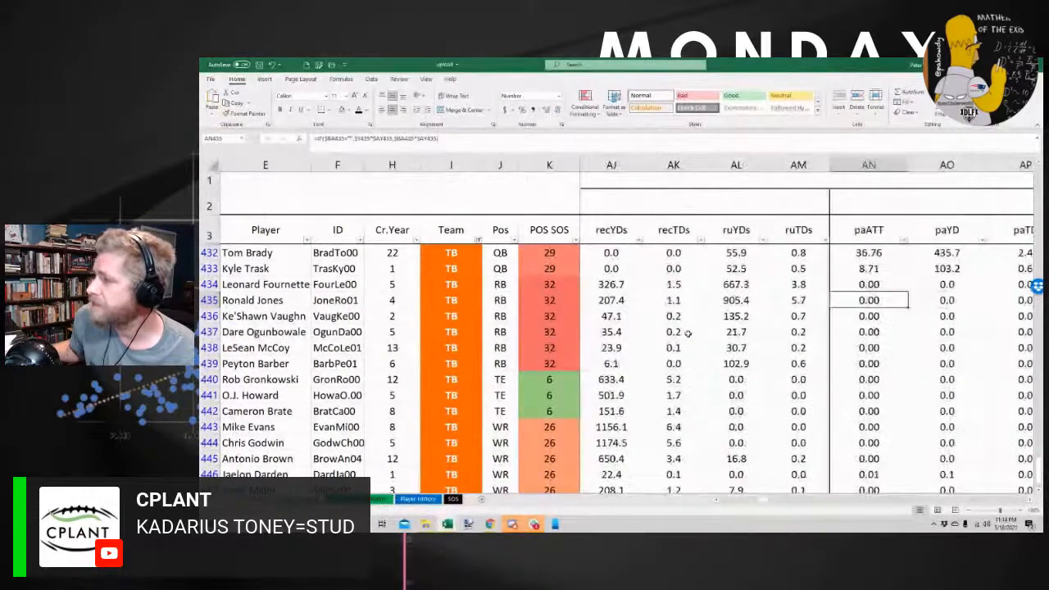
pyautogui.press('Up')
pyautogui.press('Right')
pyautogui.press('Right')
pyautogui.press('Right')
pyautogui.press('Right')
pyautogui.press('Right')
pyautogui.press('Right')
pyautogui.press('Right')
pyautogui.press('Right')
pyautogui.press('Right')
pyautogui.press('Right')
pyautogui.press('Right')
pyautogui.press('Right')
pyautogui.press('Right')
pyautogui.press('Right')
pyautogui.press('Right')
pyautogui.press('Right')
pyautogui.press('Right')
pyautogui.press('Right')
pyautogui.press('Right')
pyautogui.press('Right')
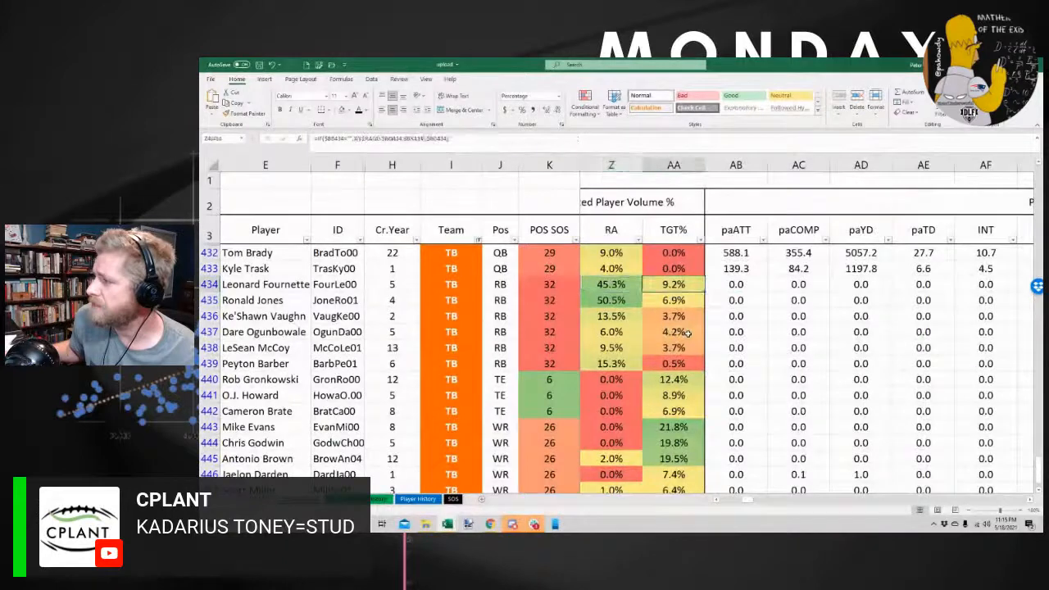
# Look over Leonard Fournette's Volume Overrides from REC TD% back to Catch%
pyautogui.press('Right')
pyautogui.press('Right')
pyautogui.press('Right')
pyautogui.press('Right')
pyautogui.press('Right')
pyautogui.press('Right')
pyautogui.press('Right')
pyautogui.press('Right')
pyautogui.press('Right')
pyautogui.press('Right')
pyautogui.press('Right')
pyautogui.press('Right')
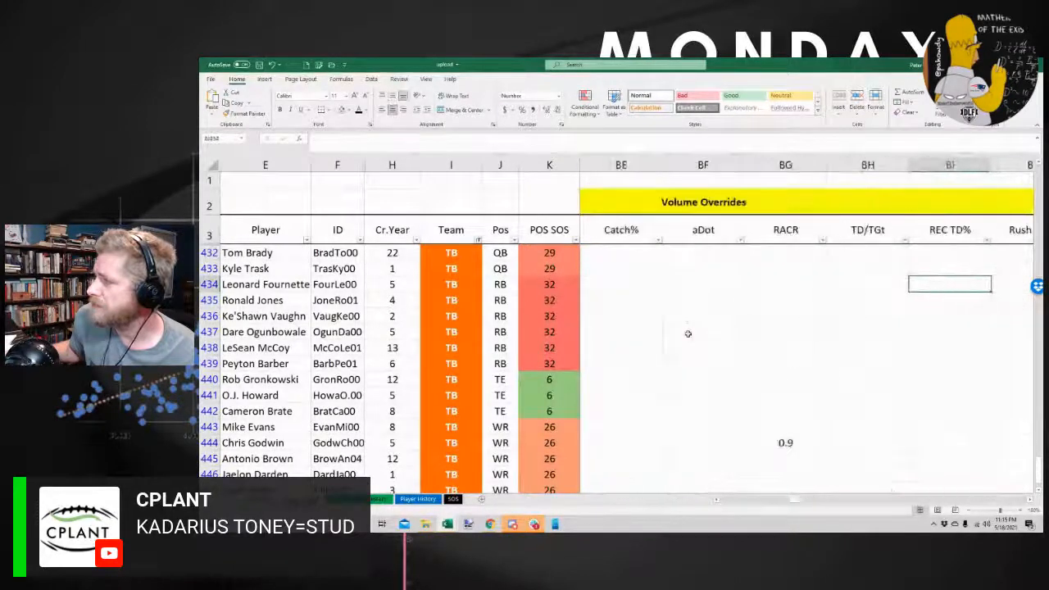
pyautogui.press('Left')
pyautogui.press('Left')
pyautogui.press('Left')
pyautogui.press('Left')
pyautogui.press('Left')
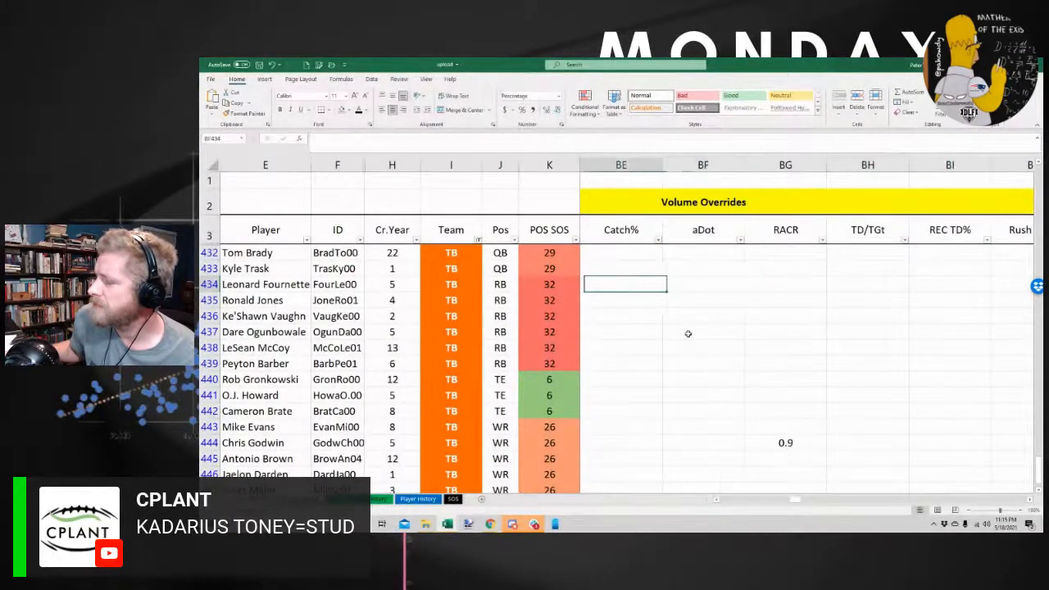
# Check Leonard Fournette's projected per-game receptions, receiving yards and receiving touchdowns
pyautogui.press('Left')
pyautogui.press('Left')
pyautogui.press('Left')
pyautogui.press('Left')
pyautogui.press('Left')
pyautogui.press('Left')
pyautogui.press('Left')
pyautogui.press('Left')
pyautogui.press('Left')
pyautogui.press('Left')
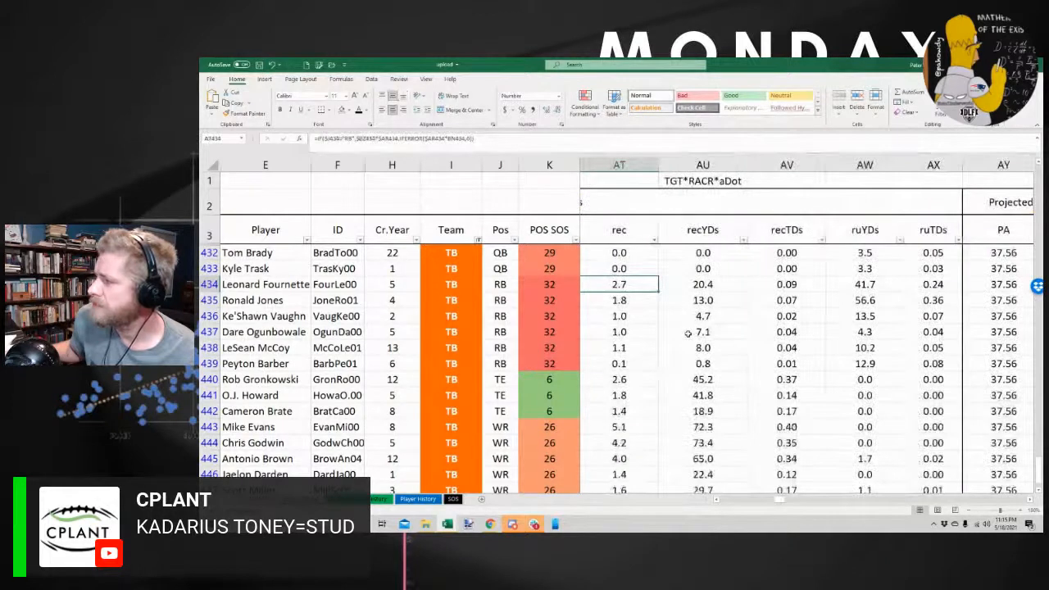
pyautogui.press('Right')
pyautogui.press('Left')
pyautogui.press('Right')
pyautogui.press('Right')
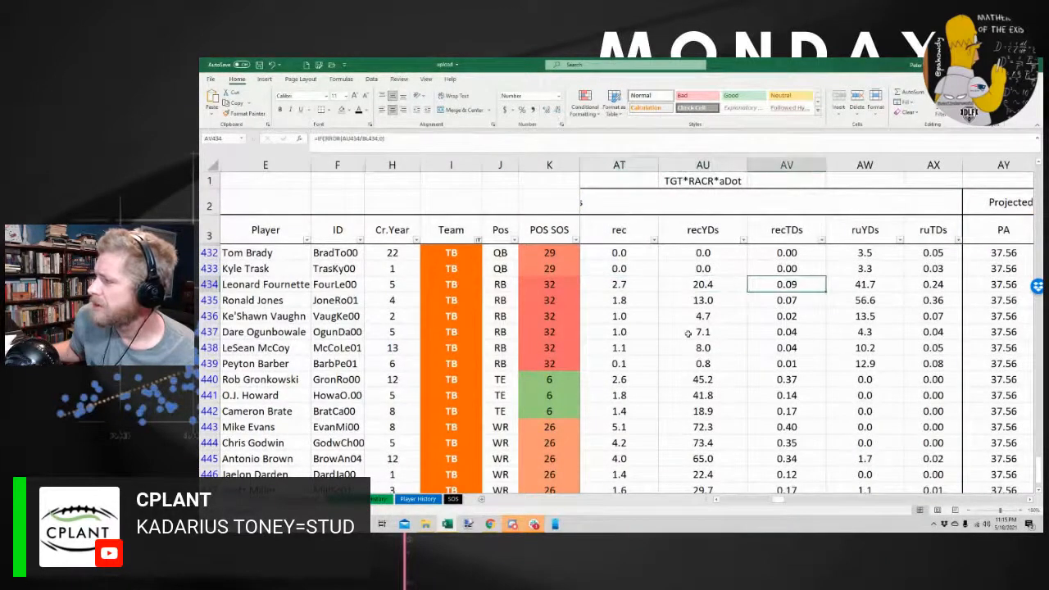
# Look back over Leonard Fournette's projected per-game stats as far as his yearly receiving touchdowns
pyautogui.press('Left')
pyautogui.press('Left')
pyautogui.press('Left')
pyautogui.press('Left')
pyautogui.press('Left')
pyautogui.press('Left')
pyautogui.press('Left')
pyautogui.press('Left')
pyautogui.press('Left')
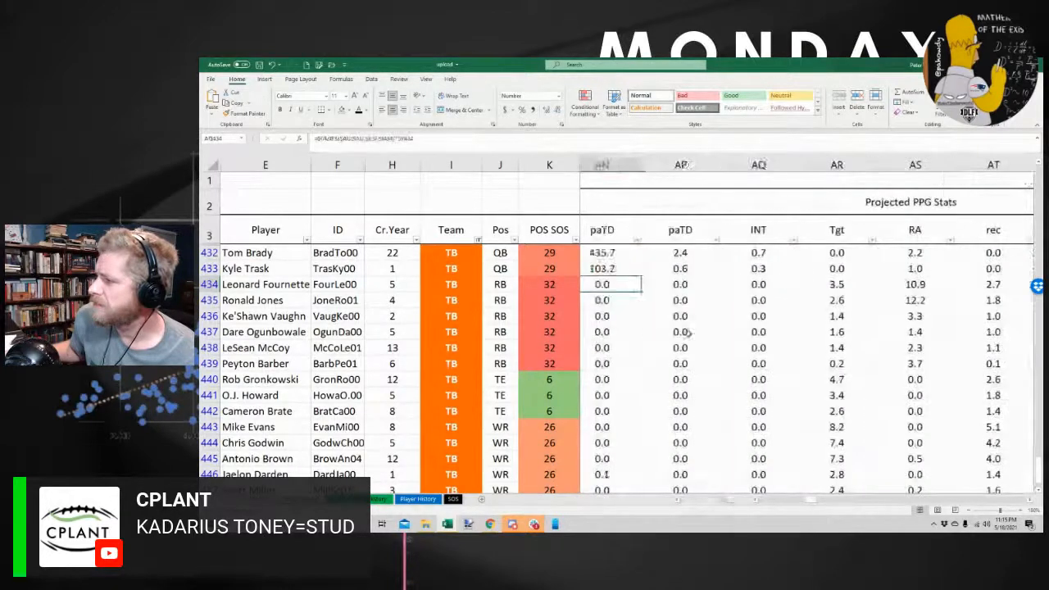
pyautogui.press('Left')
pyautogui.press('Left')
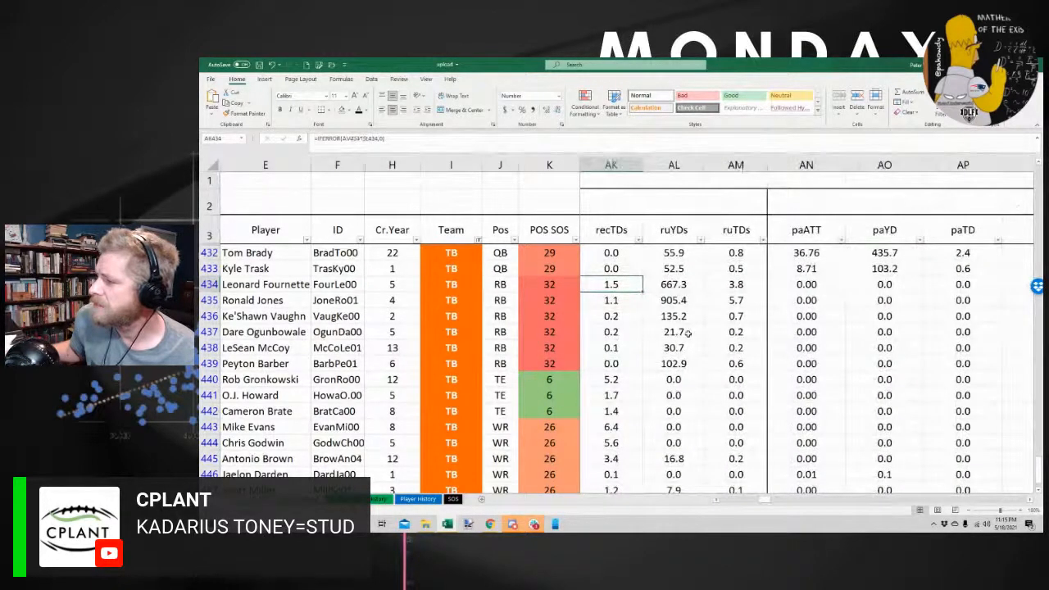
# Check Leonard Fournette's season-long fantasy points in PPR, half-point and standard scoring
pyautogui.press('Left')
pyautogui.press('Left')
pyautogui.press('Left')
pyautogui.press('Left')
pyautogui.press('Left')
pyautogui.press('Left')
pyautogui.press('Left')
pyautogui.press('Left')
pyautogui.press('Left')
pyautogui.press('Left')
pyautogui.press('Left')
pyautogui.press('Left')
pyautogui.press('Left')
pyautogui.press('Left')
pyautogui.press('Left')
pyautogui.press('Left')
pyautogui.press('Left')
pyautogui.press('Left')
pyautogui.press('Left')
pyautogui.press('Left')
pyautogui.press('Left')
pyautogui.press('Left')
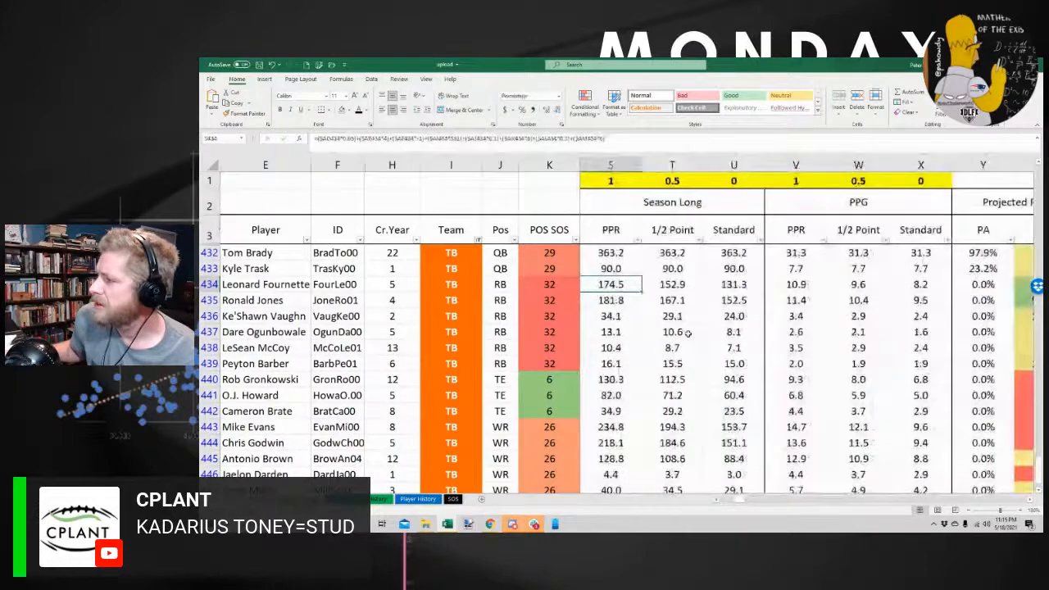
# Check Leonard Fournette's depth chart spot, position rank and position PPG rank
pyautogui.press('Right')
pyautogui.press('Right')
pyautogui.press('Right')
pyautogui.press('Right')
pyautogui.press('Right')
pyautogui.press('Right')
pyautogui.press('Right')
pyautogui.press('Right')
pyautogui.press('Right')
pyautogui.press('Right')
pyautogui.press('Right')
pyautogui.press('Right')
pyautogui.press('Right')
pyautogui.press('Right')
pyautogui.press('Right')
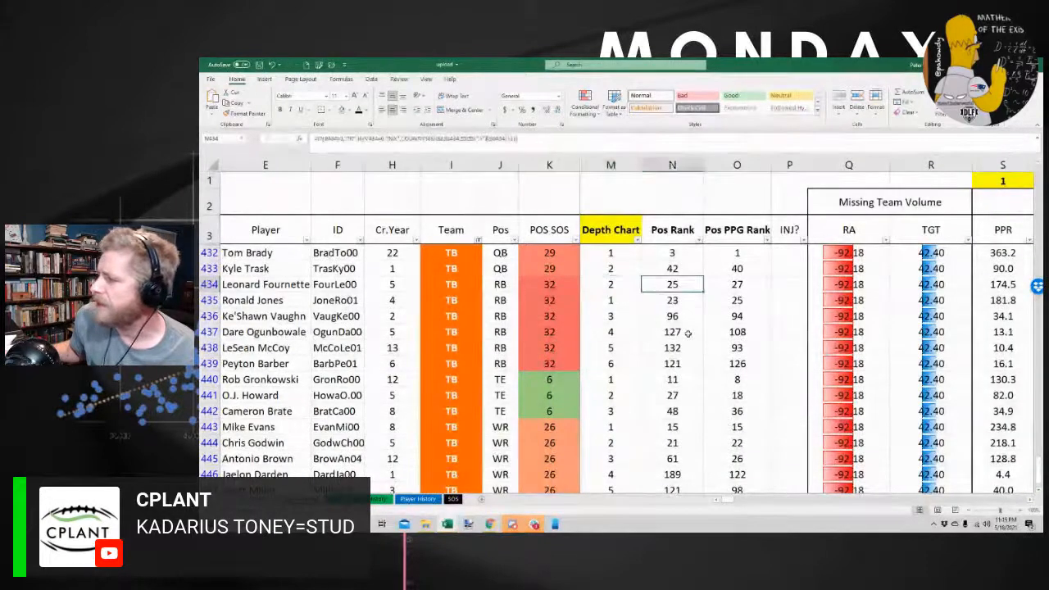
# Review the Tampa Bay players' per-game fantasy points and projected volume percentages
pyautogui.press('Left')
pyautogui.press('Left')
pyautogui.press('Left')
pyautogui.press('Left')
pyautogui.press('Left')
pyautogui.press('Left')
pyautogui.press('Left')
pyautogui.press('Left')
pyautogui.press('Left')
pyautogui.press('Left')
pyautogui.press('Left')
pyautogui.press('Left')
pyautogui.press('Left')
pyautogui.press('Left')
pyautogui.press('Left')
pyautogui.press('Left')
pyautogui.press('Left')
pyautogui.press('Left')
pyautogui.press('Left')
pyautogui.press('Left')
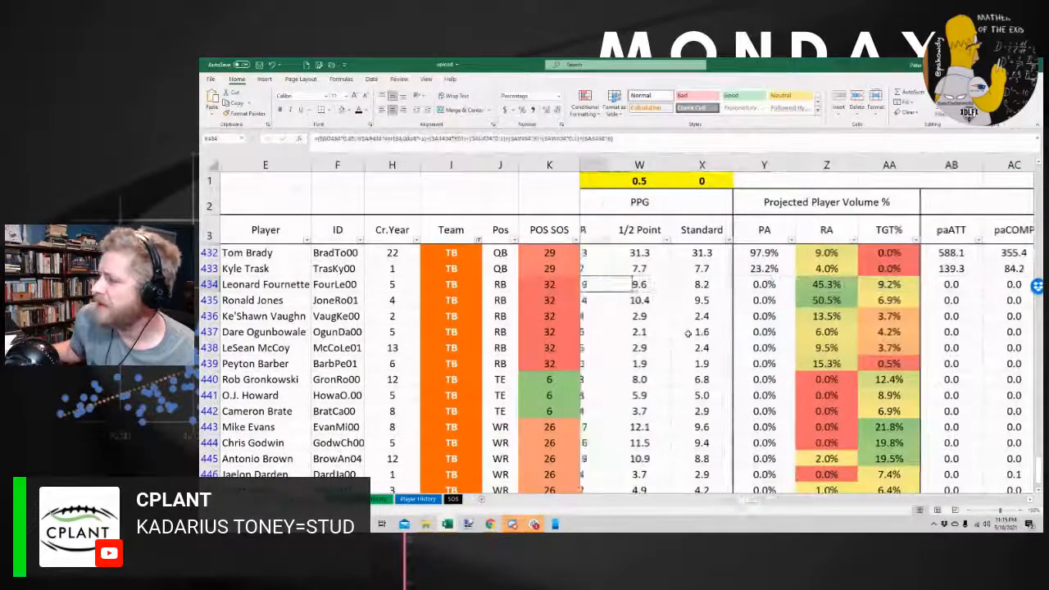
# Set Kyle Trask's projected games to 5
pyautogui.press('Up')
pyautogui.press('Right')
pyautogui.press('Right')
pyautogui.press('Right')
pyautogui.press('Right')
pyautogui.press('Right')
pyautogui.press('Right')
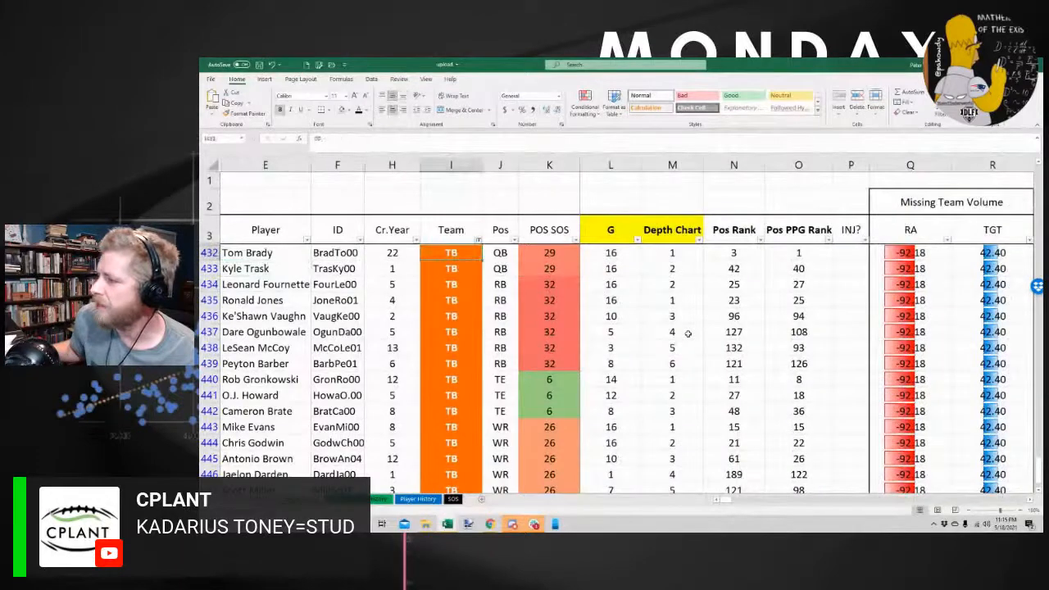
pyautogui.write('5')
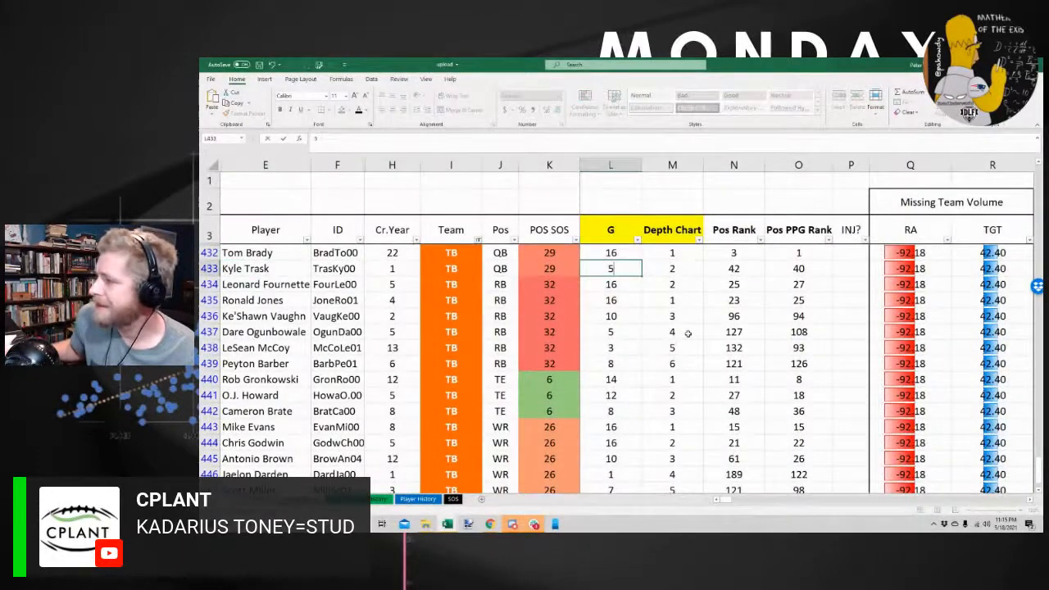
pyautogui.press('Return')
pyautogui.press('Up')
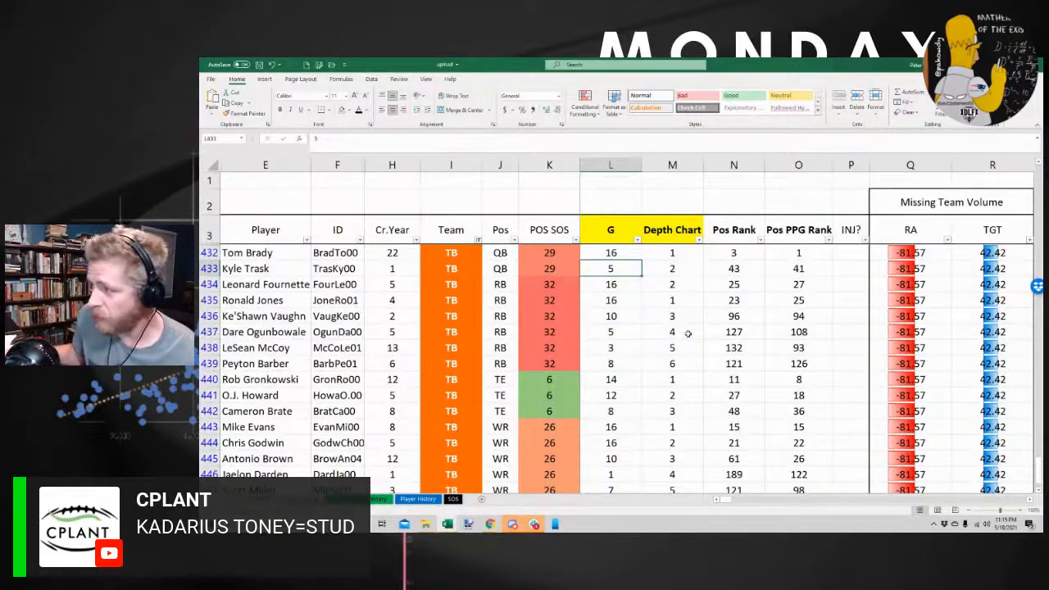
# Examine Ronald Jones's row from projected games through missing team volume, fantasy points and projected volume percentages
pyautogui.press('Down')
pyautogui.press('Down')
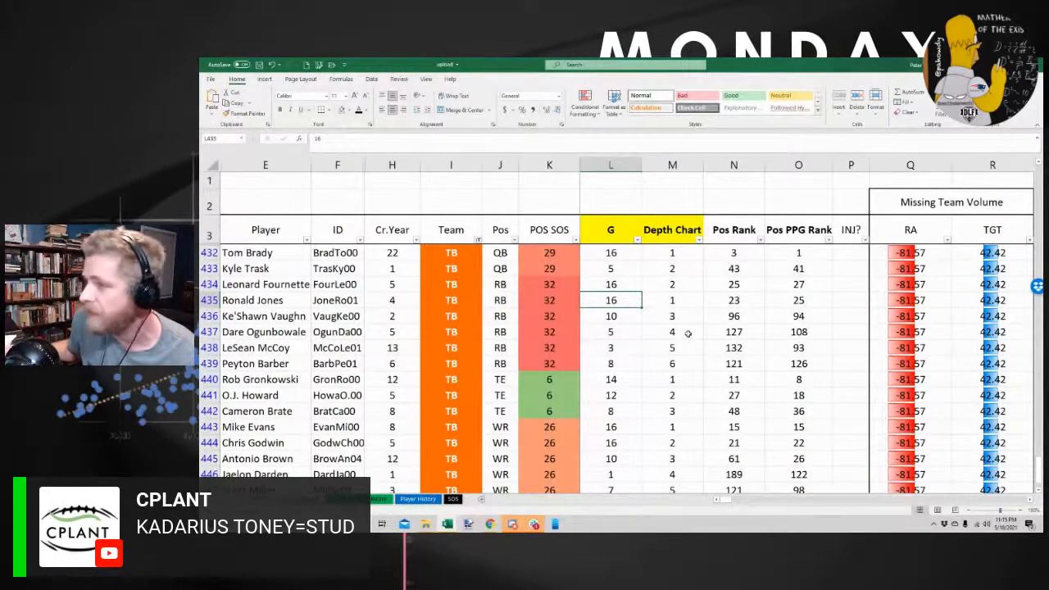
pyautogui.press('Right')
pyautogui.press('Right')
pyautogui.press('Right')
pyautogui.press('Right')
pyautogui.press('Right')
pyautogui.press('Right')
pyautogui.press('Right')
pyautogui.press('Right')
pyautogui.press('Right')
pyautogui.press('Right')
pyautogui.press('Right')
pyautogui.press('Right')
pyautogui.press('Right')
pyautogui.press('Right')
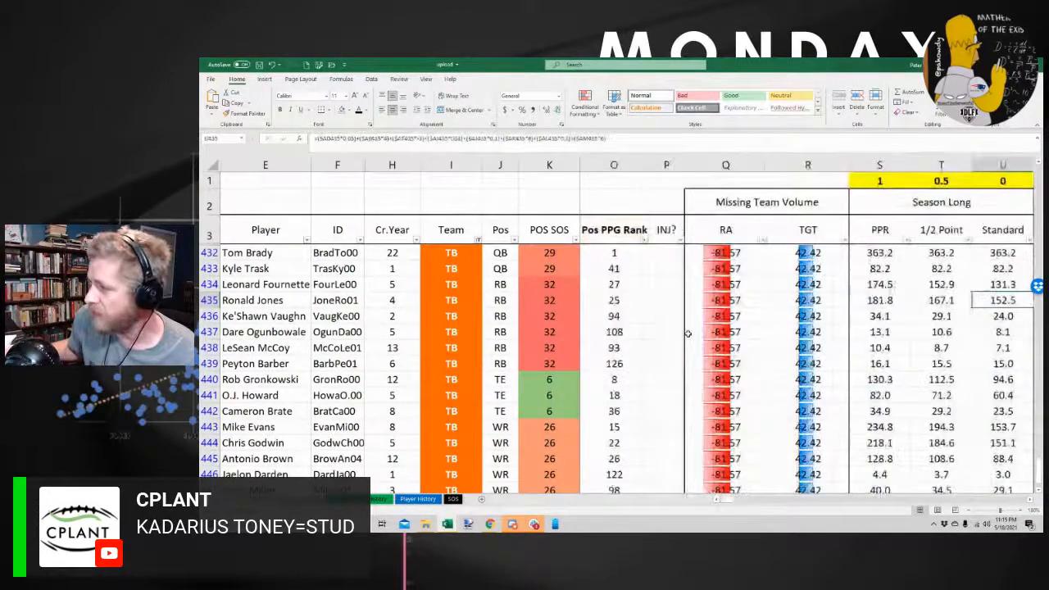
pyautogui.press('Right')
pyautogui.press('Right')
pyautogui.press('Right')
pyautogui.press('Right')
pyautogui.press('Right')
pyautogui.press('Right')
pyautogui.press('Right')
pyautogui.press('Right')
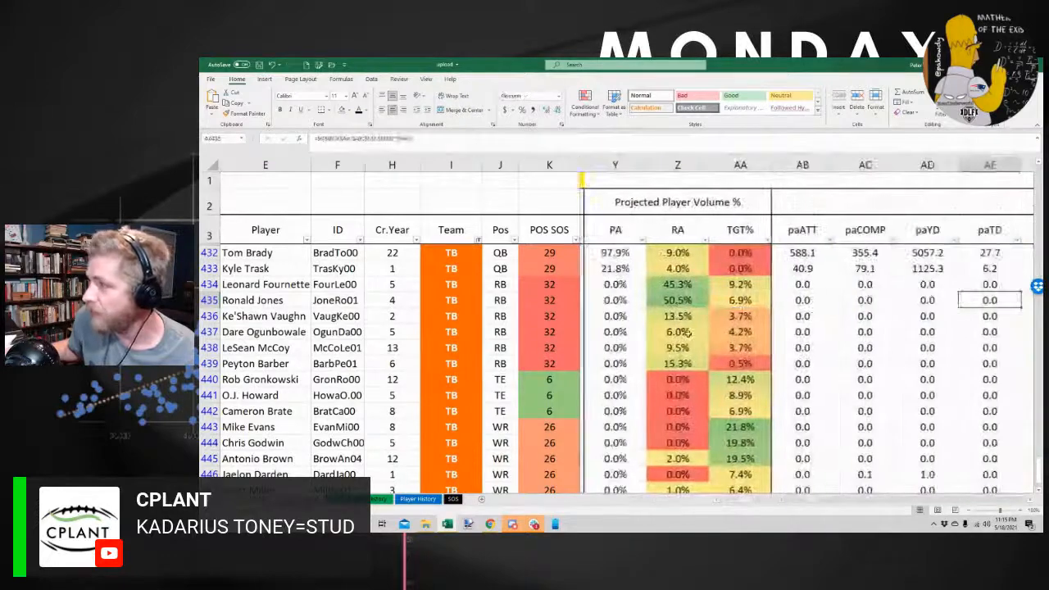
# Check Ronald Jones's projected yearly rushing and receiving stats and his per-game stats through receiving touchdowns
pyautogui.press('Right')
pyautogui.press('Right')
pyautogui.press('Right')
pyautogui.press('Right')
pyautogui.press('Right')
pyautogui.press('Right')
pyautogui.press('Right')
pyautogui.press('Right')
pyautogui.press('Right')
pyautogui.press('Right')
pyautogui.press('Right')
pyautogui.press('Right')
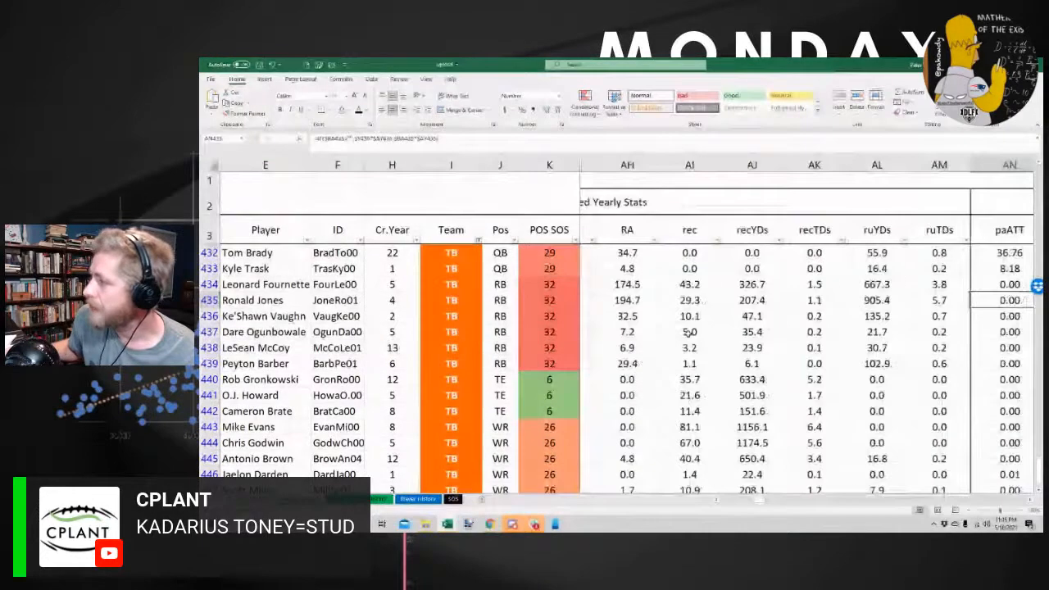
pyautogui.press('Right')
pyautogui.press('Right')
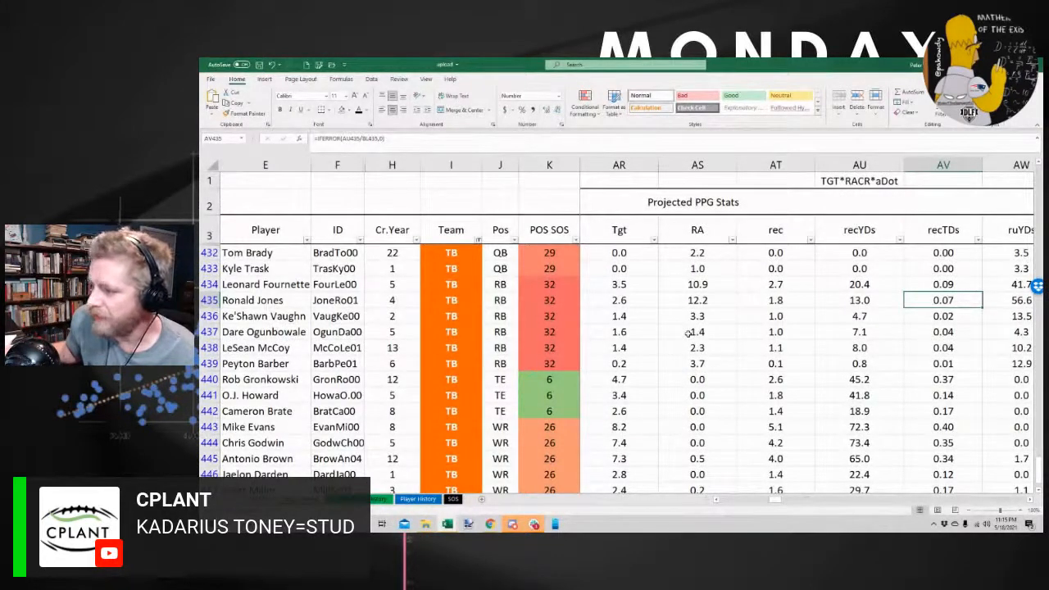
# Compare the per-game receiving touchdowns and rush attempts of Tampa Bay's running backs and tight ends
pyautogui.press('Down')
pyautogui.press('Down')
pyautogui.press('Down')
pyautogui.press('Down')
pyautogui.press('Down')
pyautogui.press('Down')
pyautogui.press('Down')
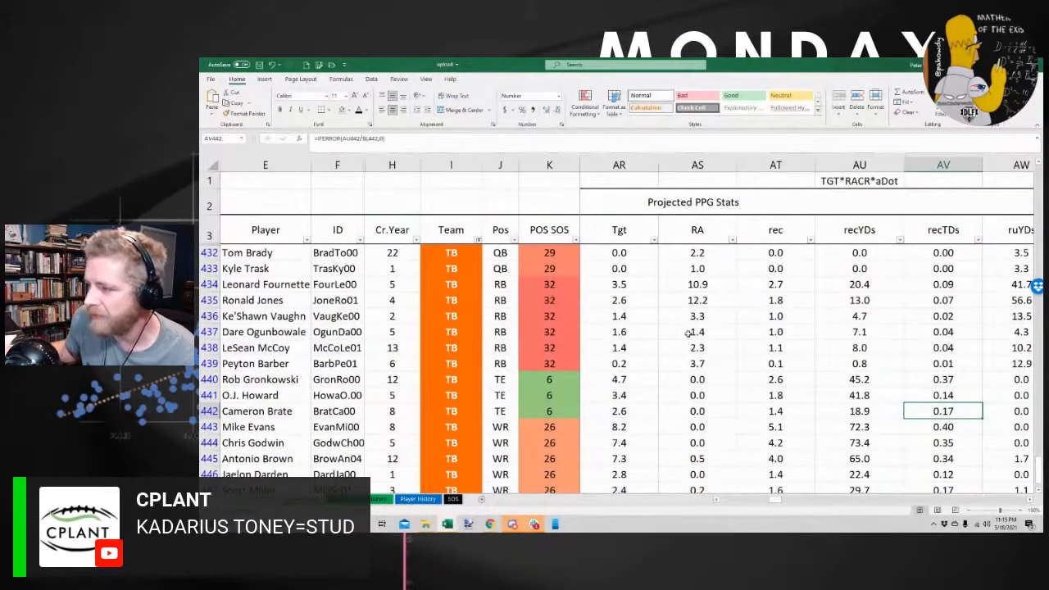
pyautogui.press('Left')
pyautogui.press('Left')
pyautogui.press('Left')
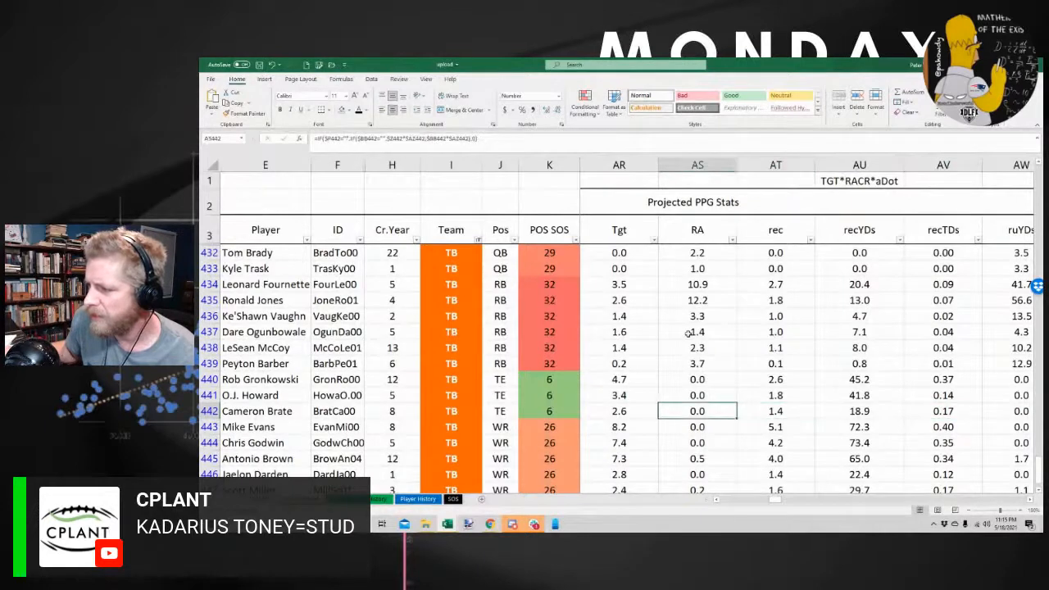
pyautogui.press('Up')
pyautogui.press('Up')
pyautogui.press('Up')
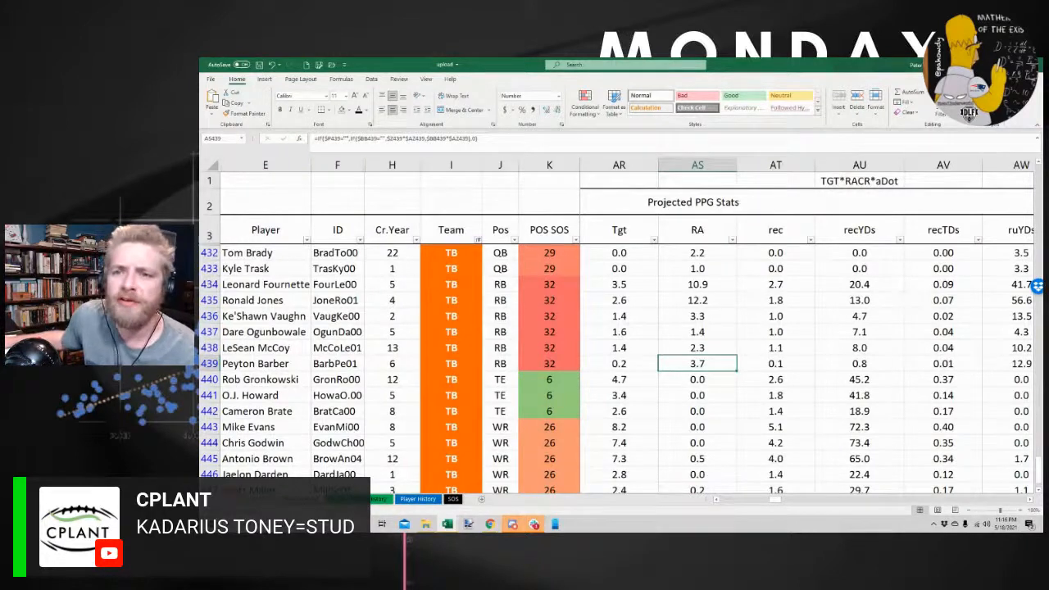
# Change Peyton Barber's team to WAS and reapply the Team filter for TB
pyautogui.hotkey('alt', 'Tab')
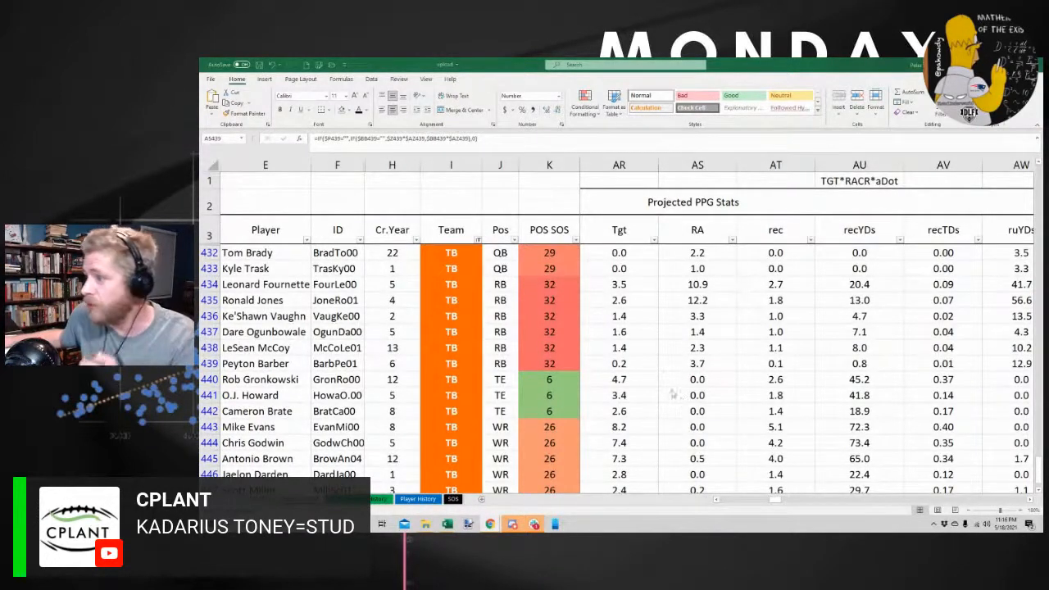
pyautogui.hotkey('alt', 'Tab')
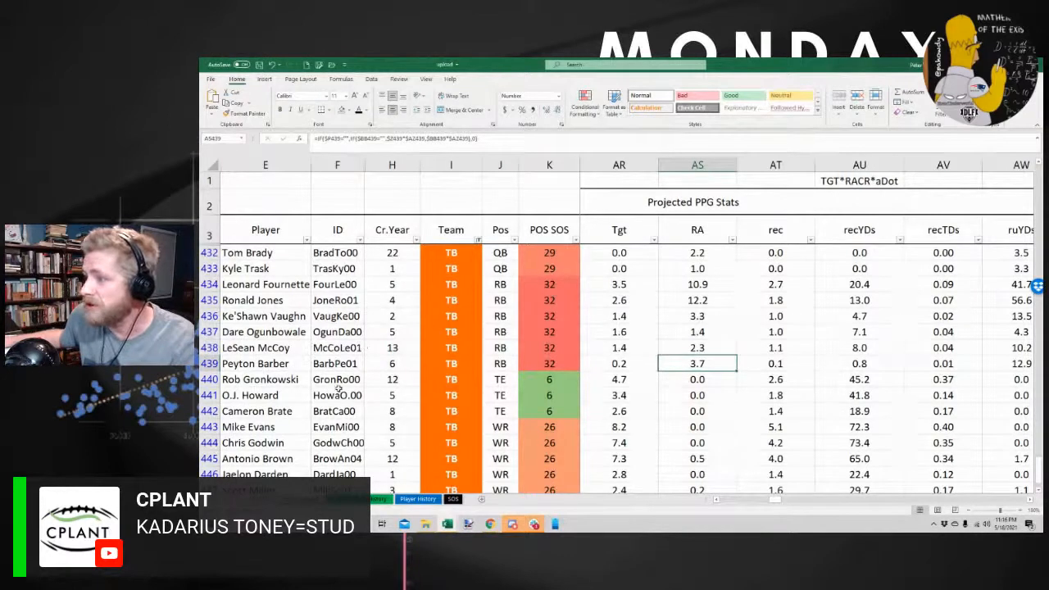
pyautogui.click(439, 364)
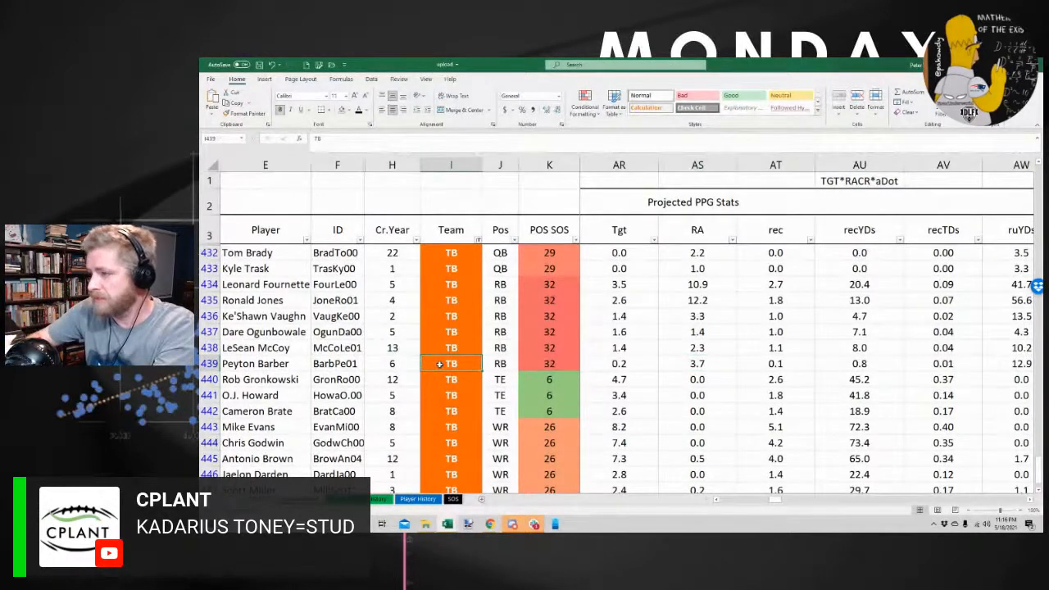
pyautogui.write('WAS')
pyautogui.click(451, 332)
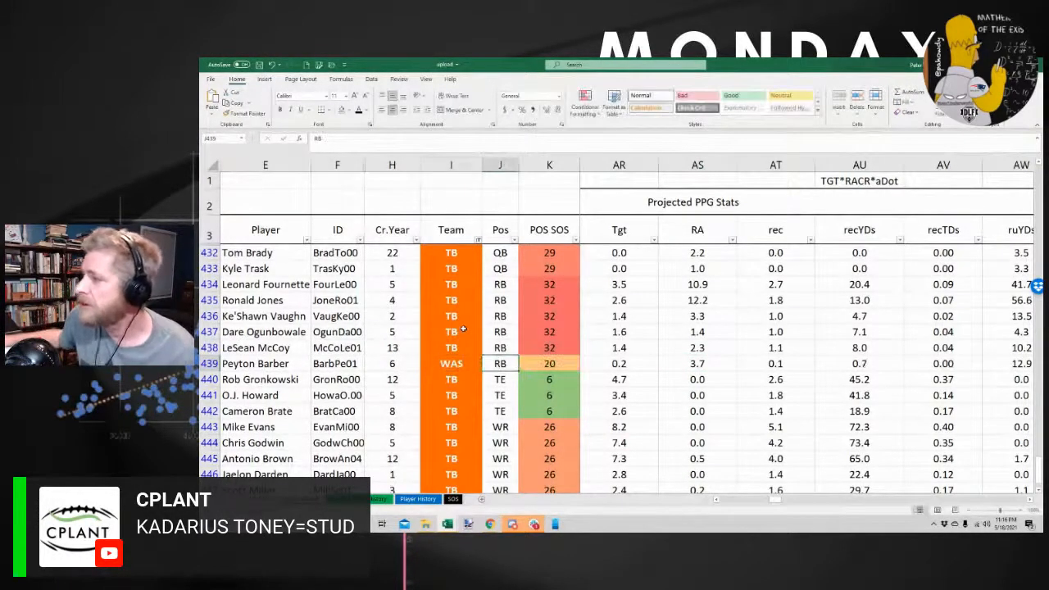
pyautogui.click(478, 239)
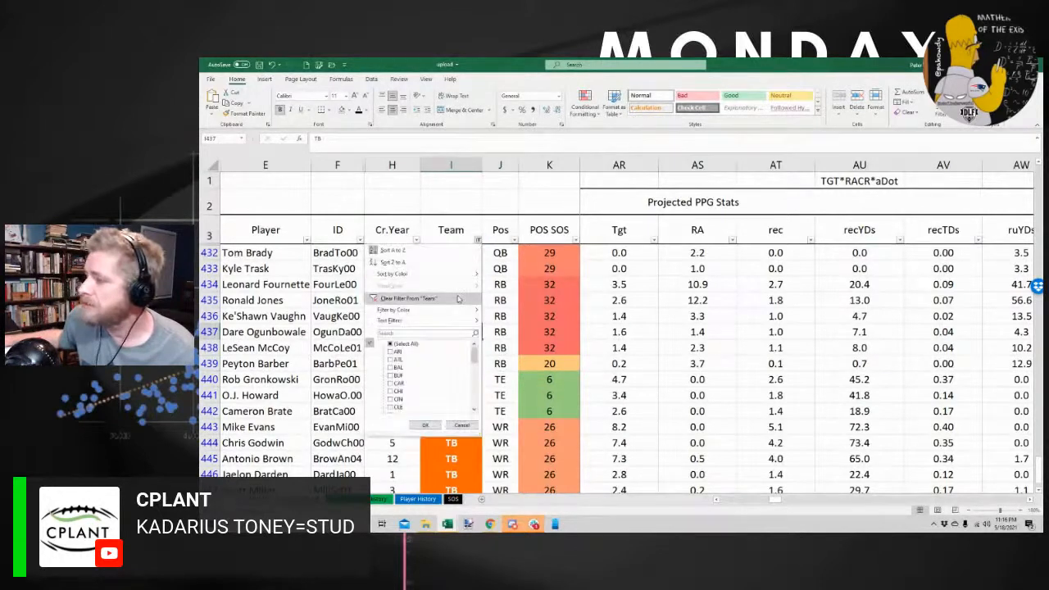
pyautogui.click(425, 424)
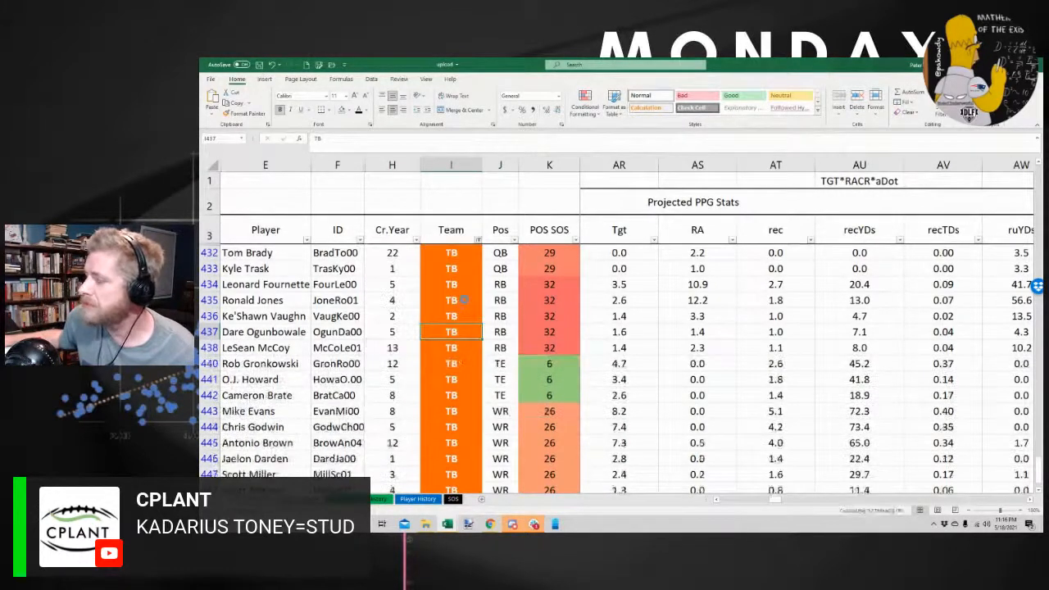
# Change LeSean McCoy's team to FA and reapply the Team filter for TB
pyautogui.press('Up')
pyautogui.press('Up')
pyautogui.press('Up')
pyautogui.click(277, 348)
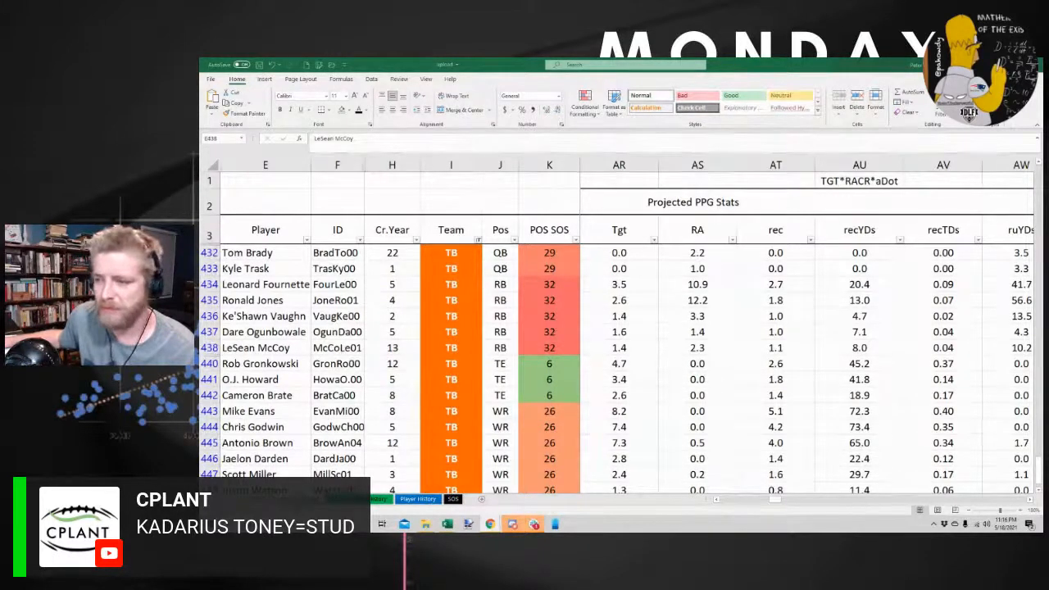
pyautogui.click(451, 349)
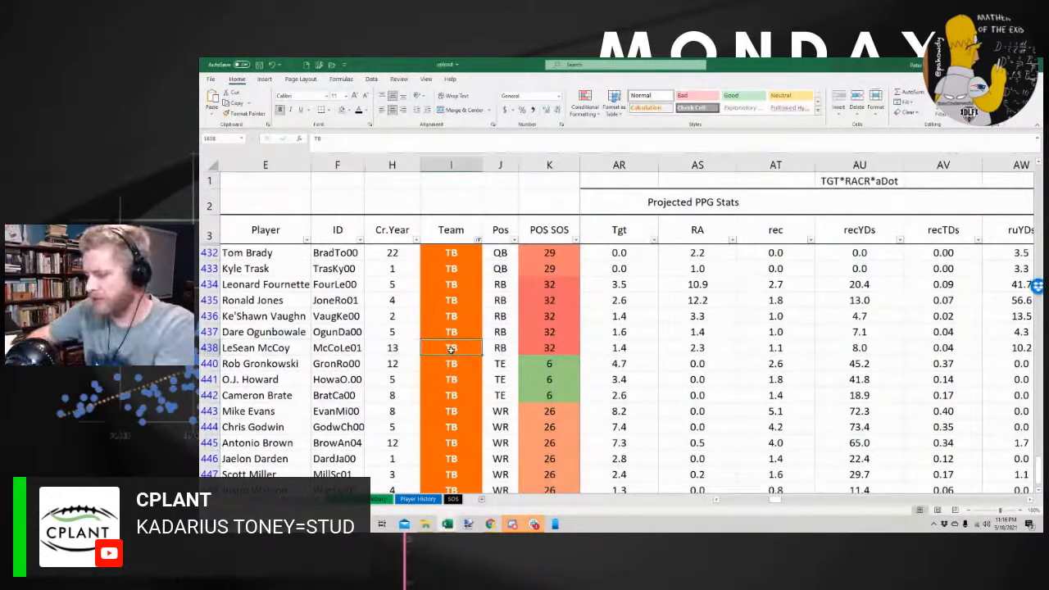
pyautogui.write('FA')
pyautogui.hotkey('ctrl', 'Return')
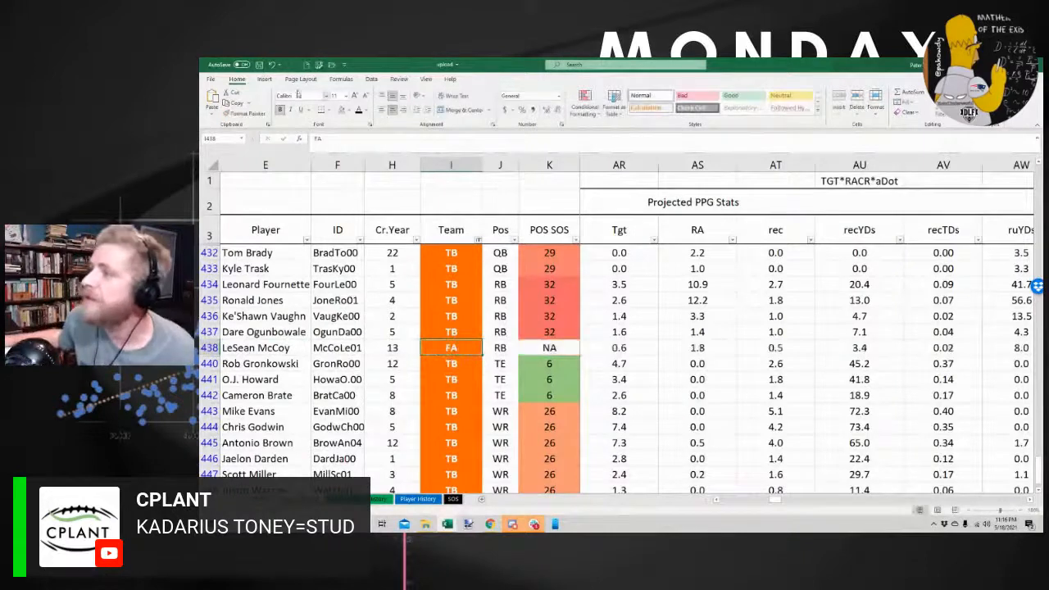
pyautogui.click(480, 240)
pyautogui.click(428, 421)
pyautogui.click(463, 328)
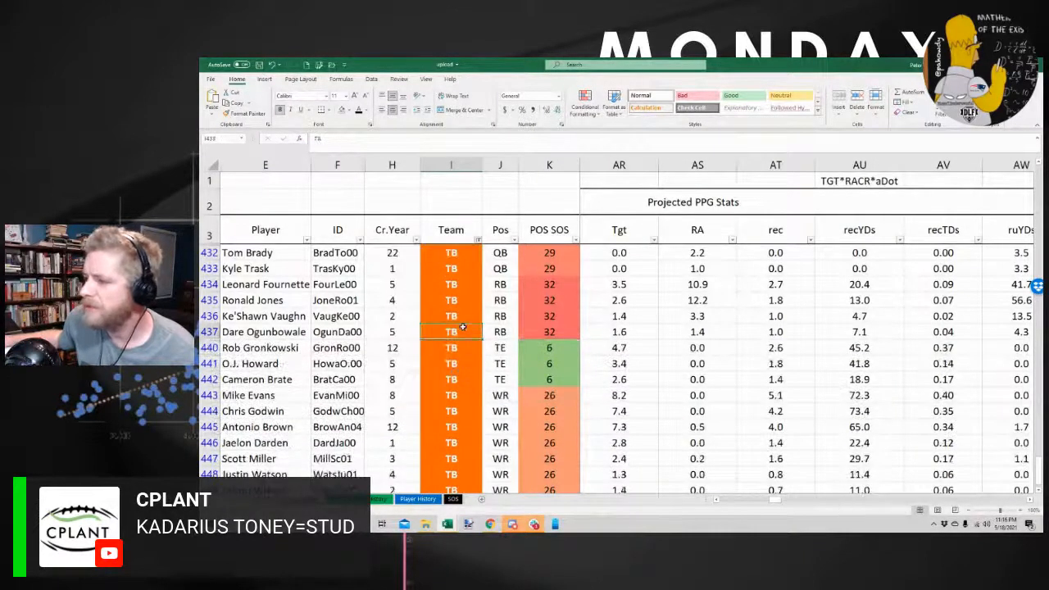
# Change Dare Ogunbowale's team to JAC and reapply the Team filter for TB
pyautogui.click(263, 332)
pyautogui.press('F2')
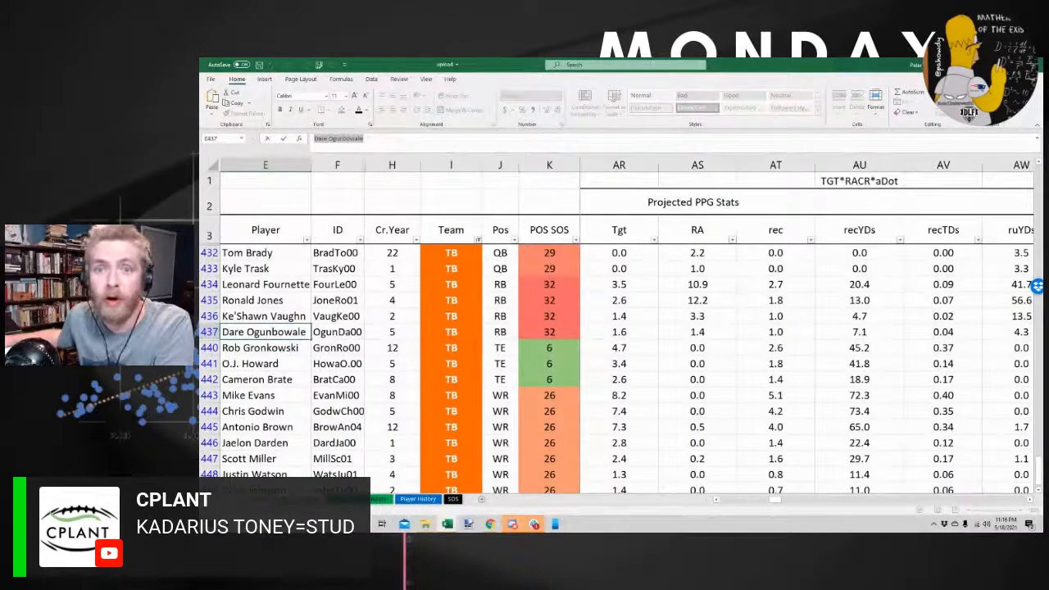
pyautogui.press('Escape')
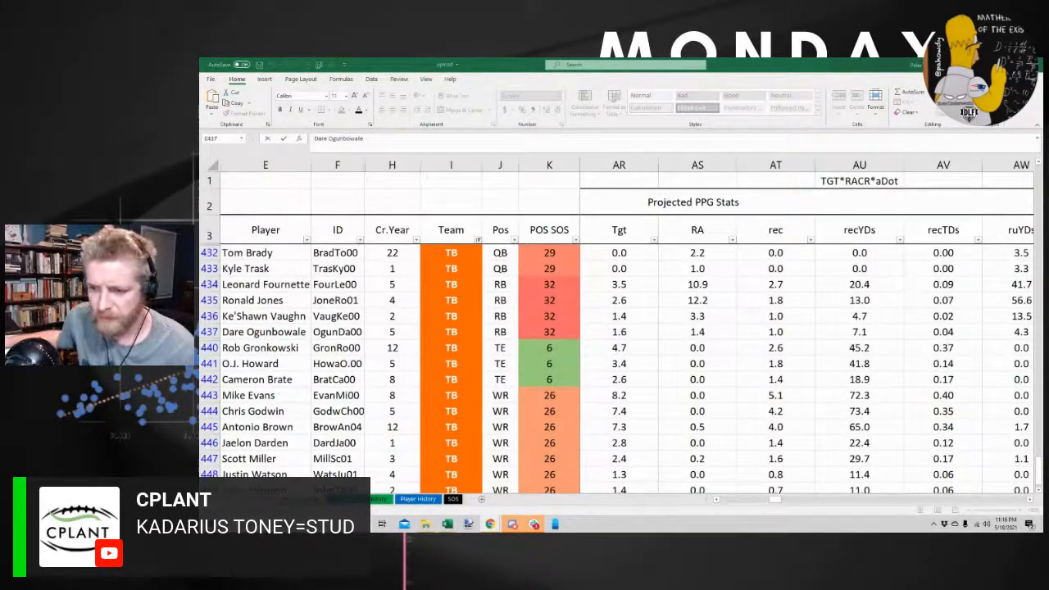
pyautogui.click(432, 331)
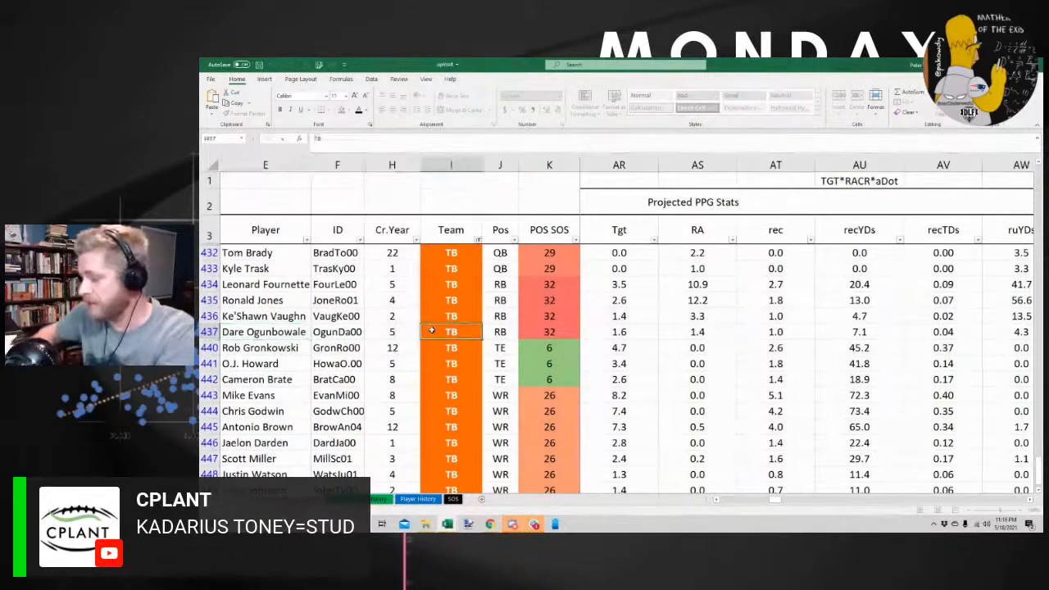
pyautogui.write('JA')
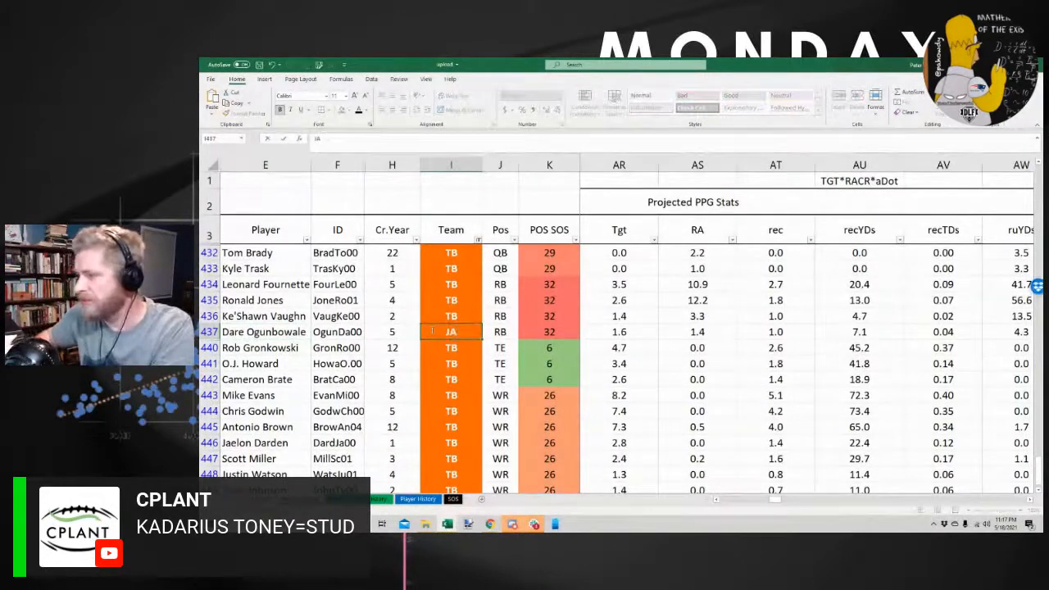
pyautogui.write('C')
pyautogui.press('Return')
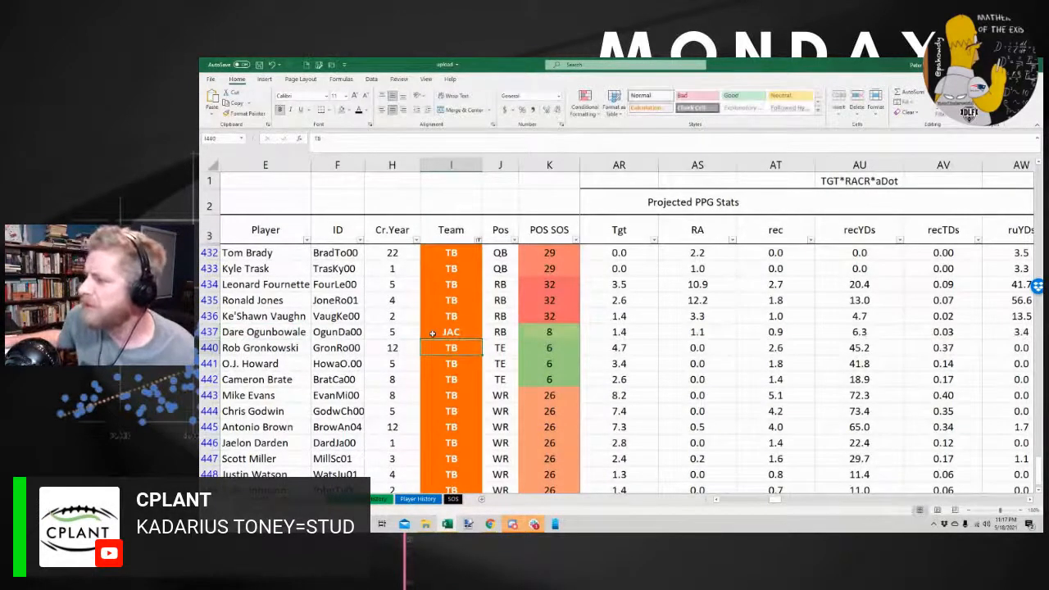
pyautogui.click(480, 242)
pyautogui.click(429, 425)
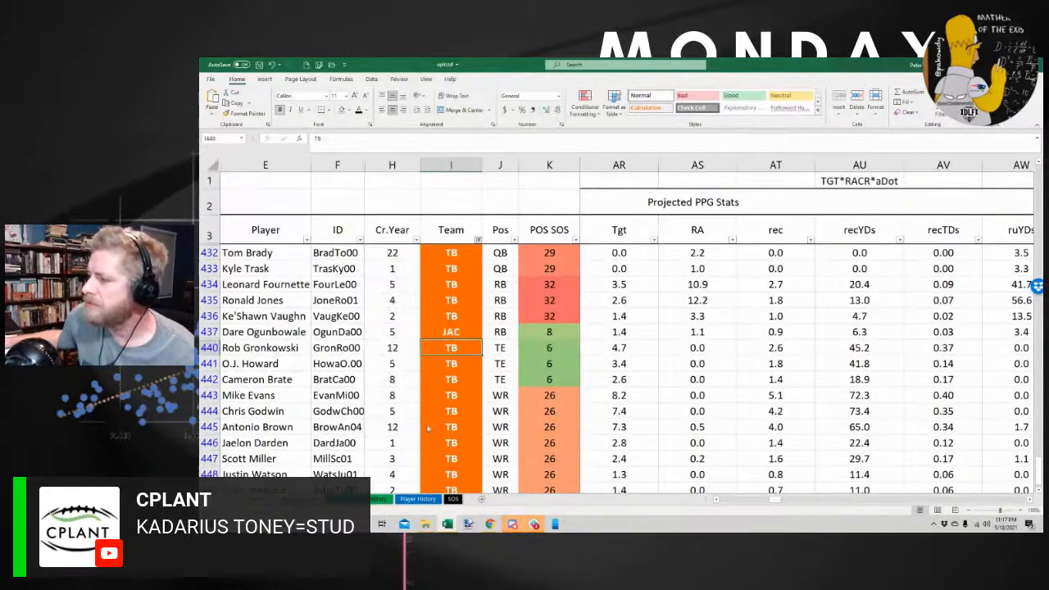
pyautogui.click(469, 320)
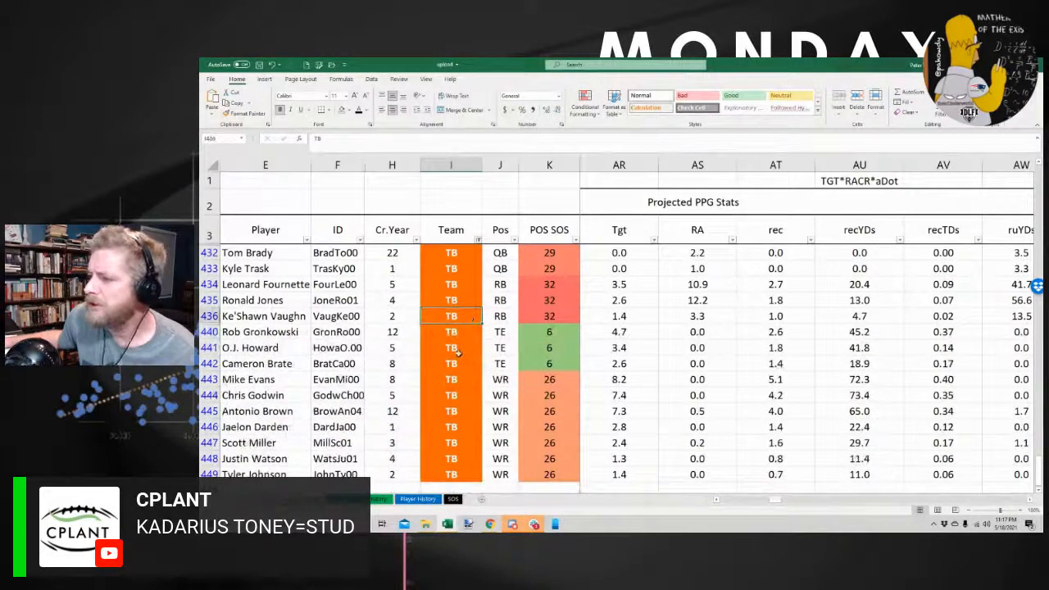
pyautogui.click(439, 365)
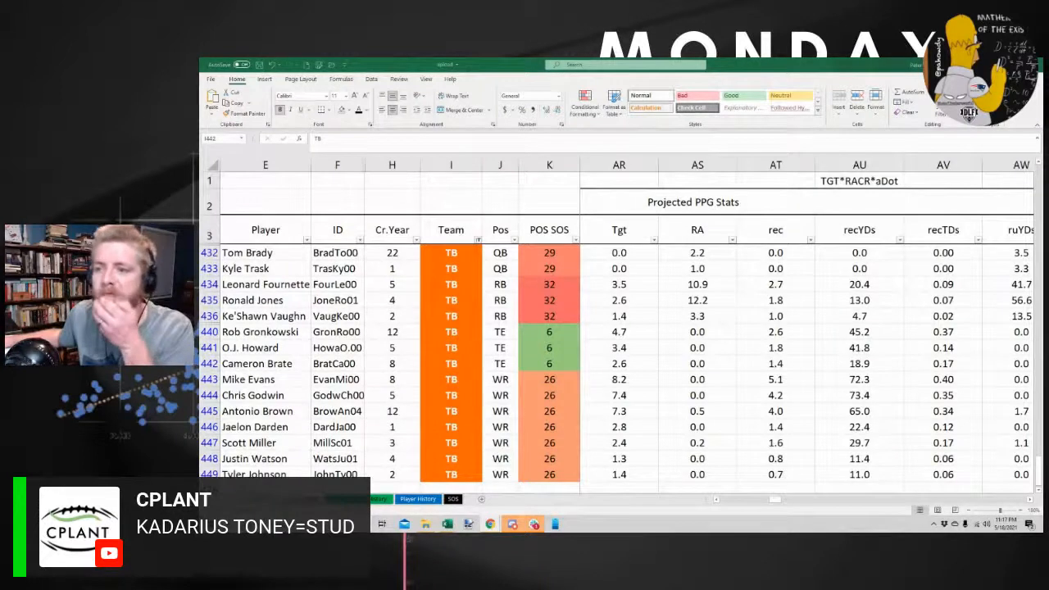
pyautogui.click(473, 303)
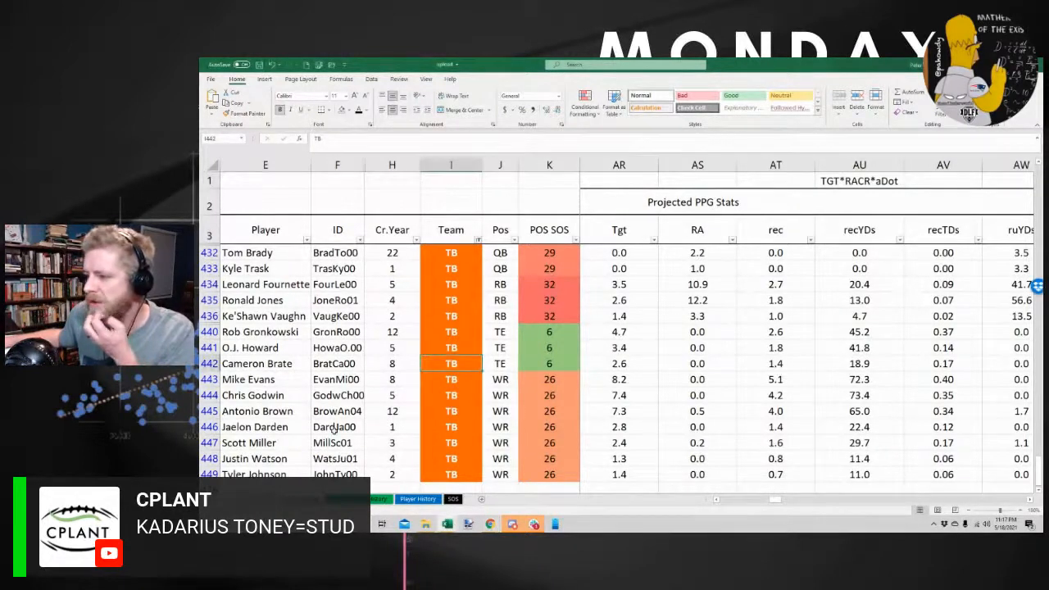
# Review the games, depth chart, position ranks and missing team volume for Tampa Bay's players
pyautogui.click(288, 453)
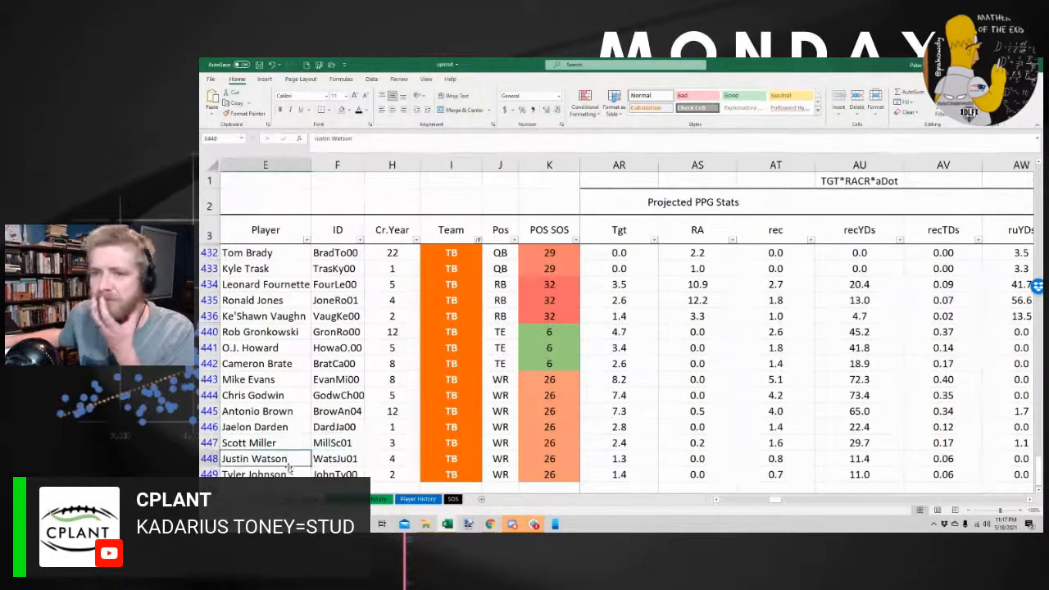
pyautogui.hotkey('alt', 'Tab')
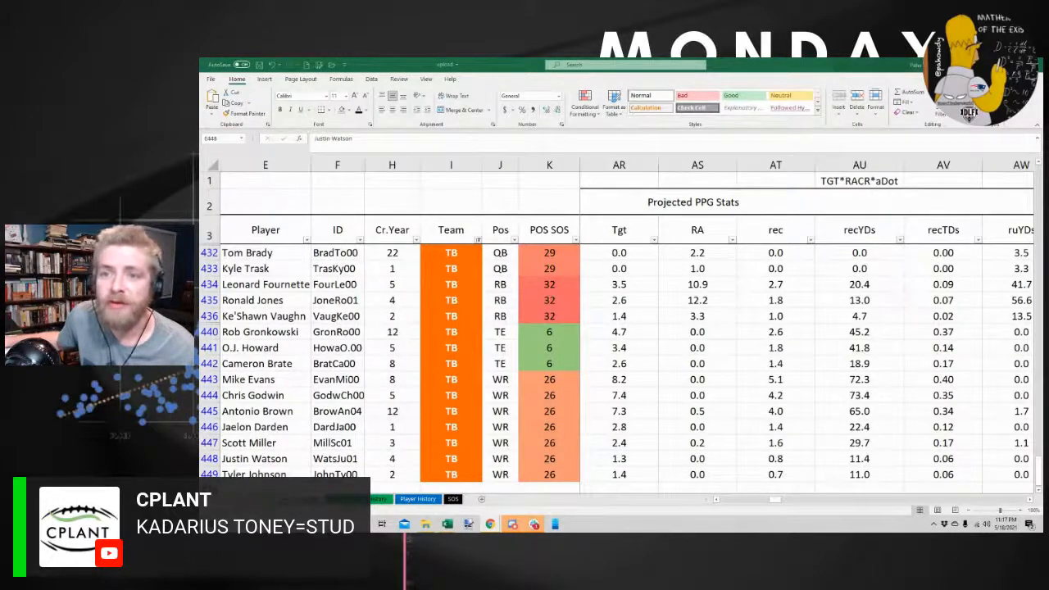
pyautogui.hotkey('alt', 'Tab')
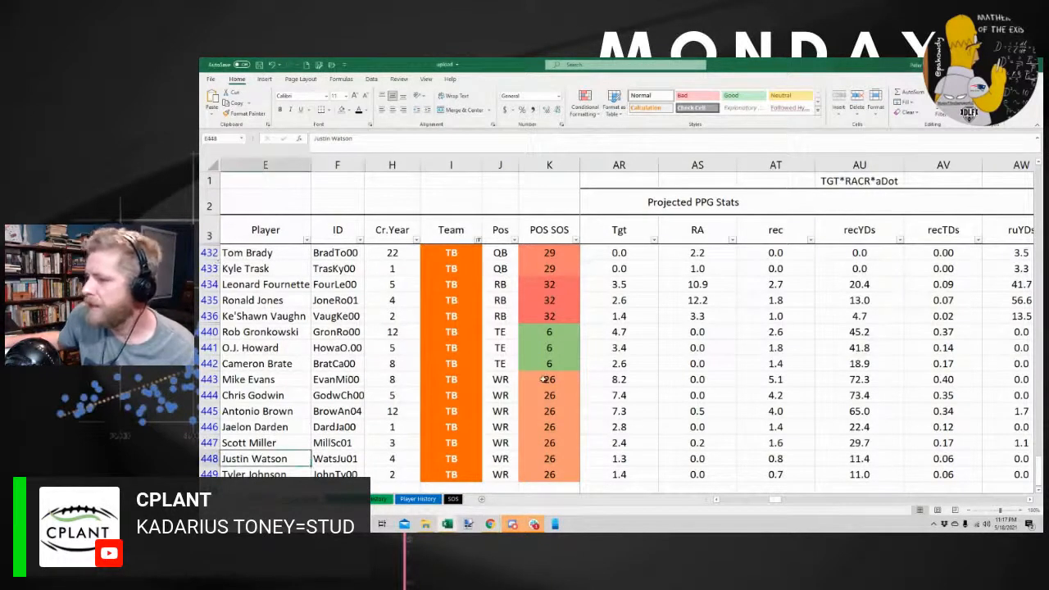
pyautogui.hscroll(-1, 728, 505)
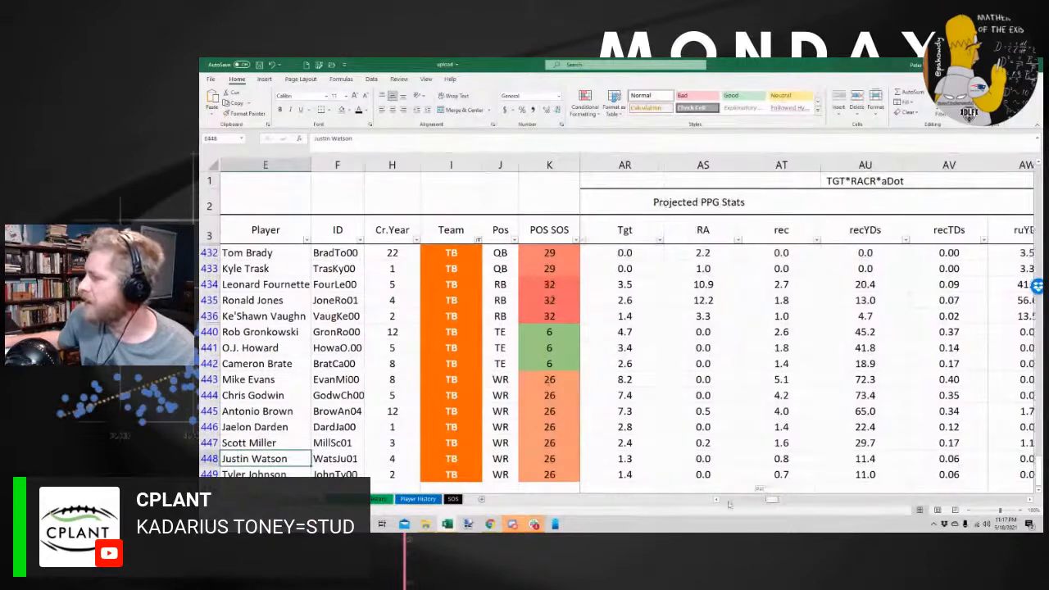
pyautogui.click(728, 502)
pyautogui.click(741, 266)
pyautogui.click(756, 250)
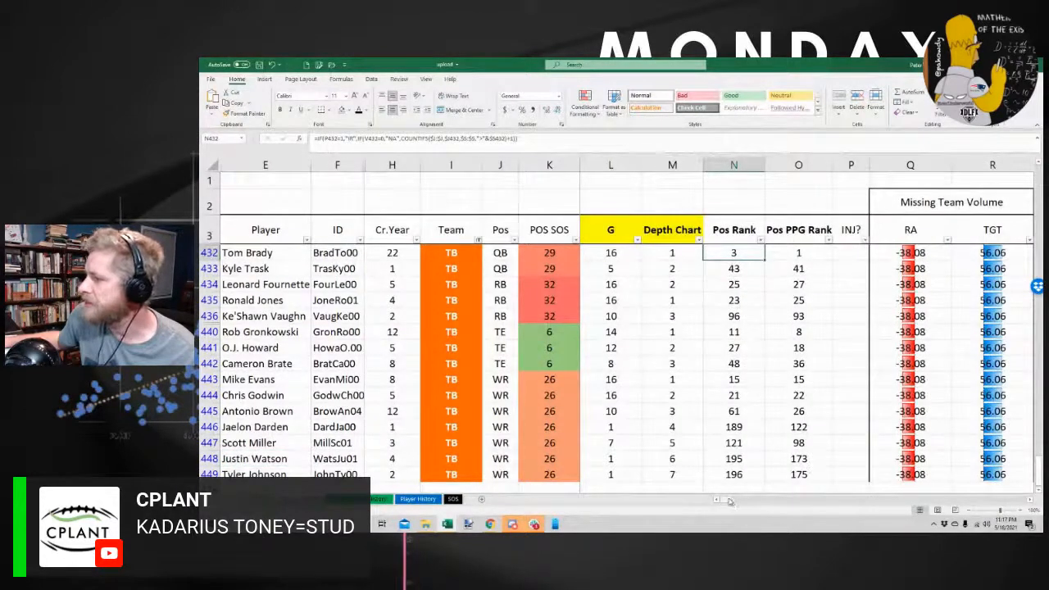
pyautogui.moveTo(722, 501)
pyautogui.mouseDown()
pyautogui.moveTo(733, 501)
pyautogui.moveTo(717, 501)
pyautogui.mouseUp()
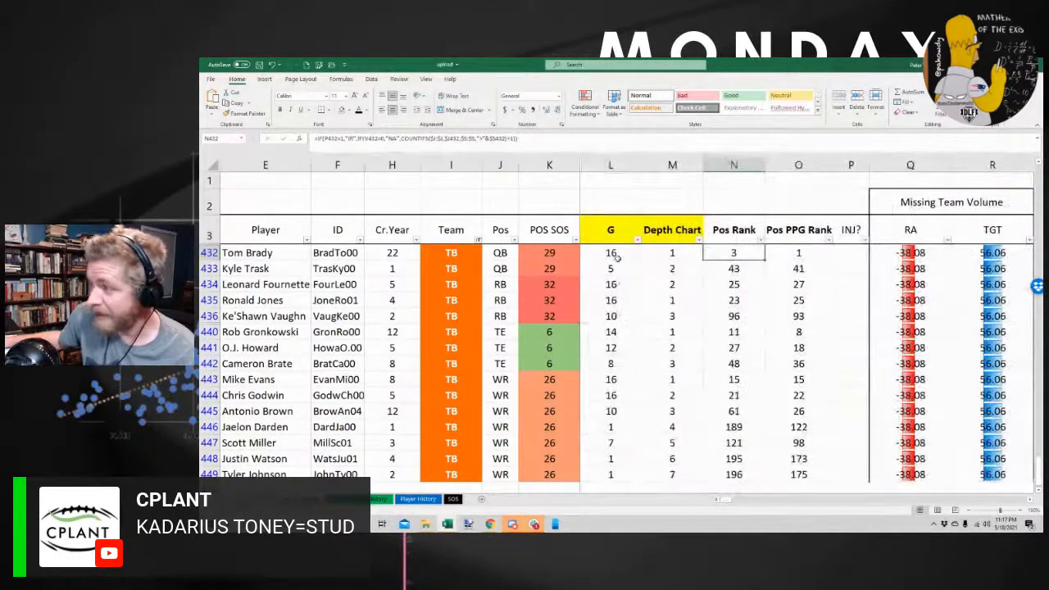
# Try 13 projected games for Tom Brady, and restore his games to 16
pyautogui.click(617, 256)
pyautogui.hotkey('ctrl', 'shift', 'Down')
pyautogui.click(615, 253)
pyautogui.write('13')
pyautogui.press('Return')
pyautogui.click(615, 253)
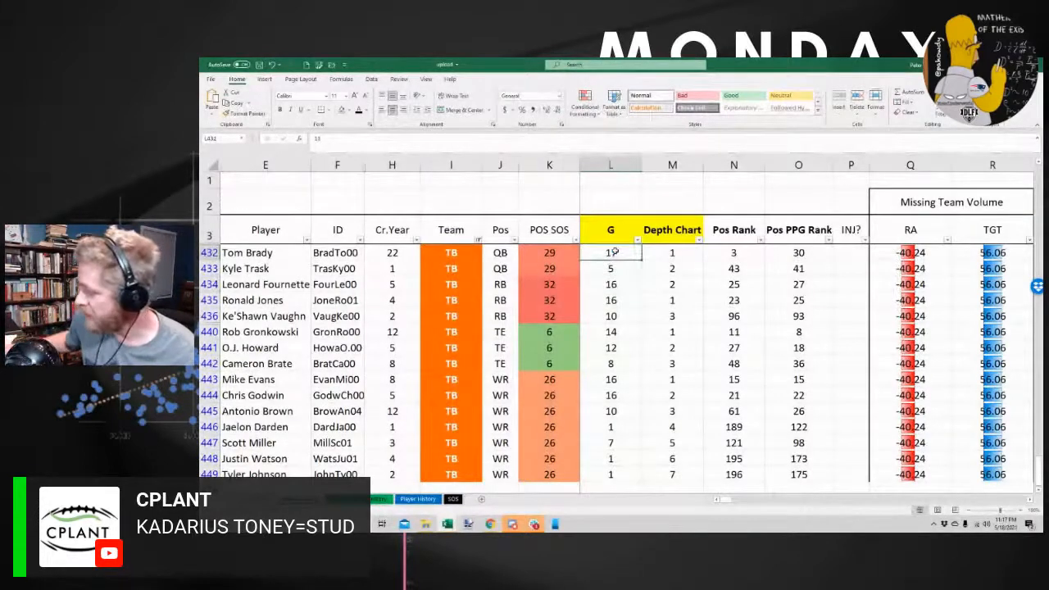
pyautogui.write('16')
pyautogui.press('Return')
pyautogui.press('Return')
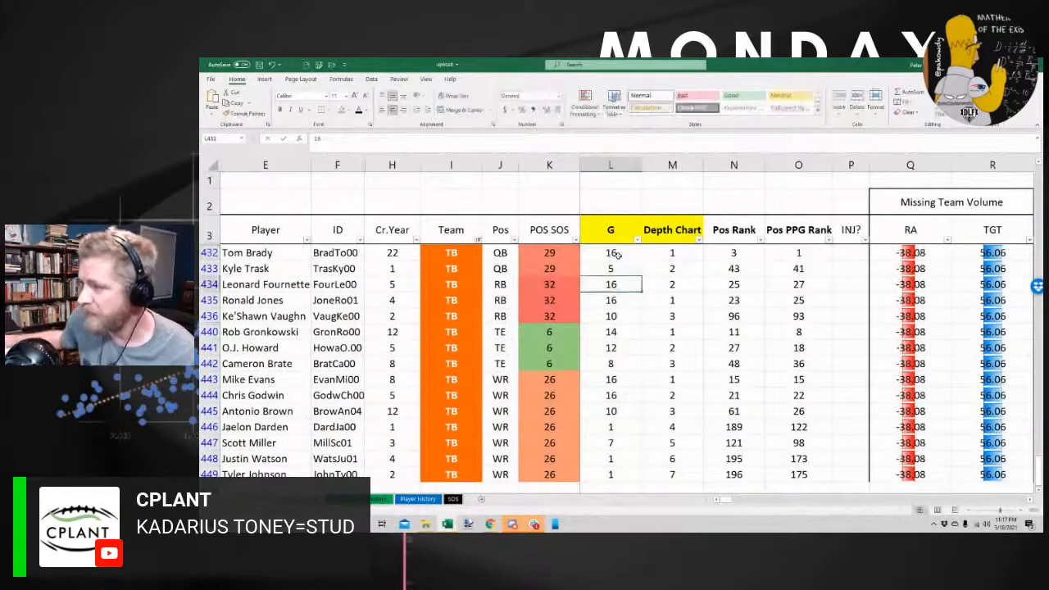
# Set Antonio Brown's TGT% override to 17%
pyautogui.click(684, 377)
pyautogui.moveTo(723, 502); pyautogui.dragTo(761, 504)
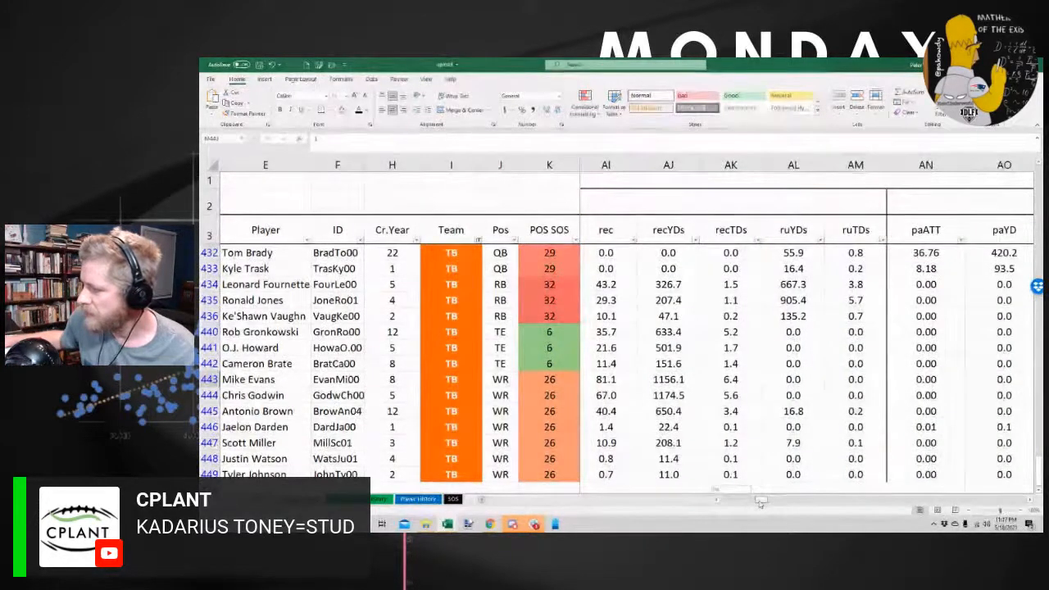
pyautogui.moveTo(761, 504); pyautogui.dragTo(790, 501)
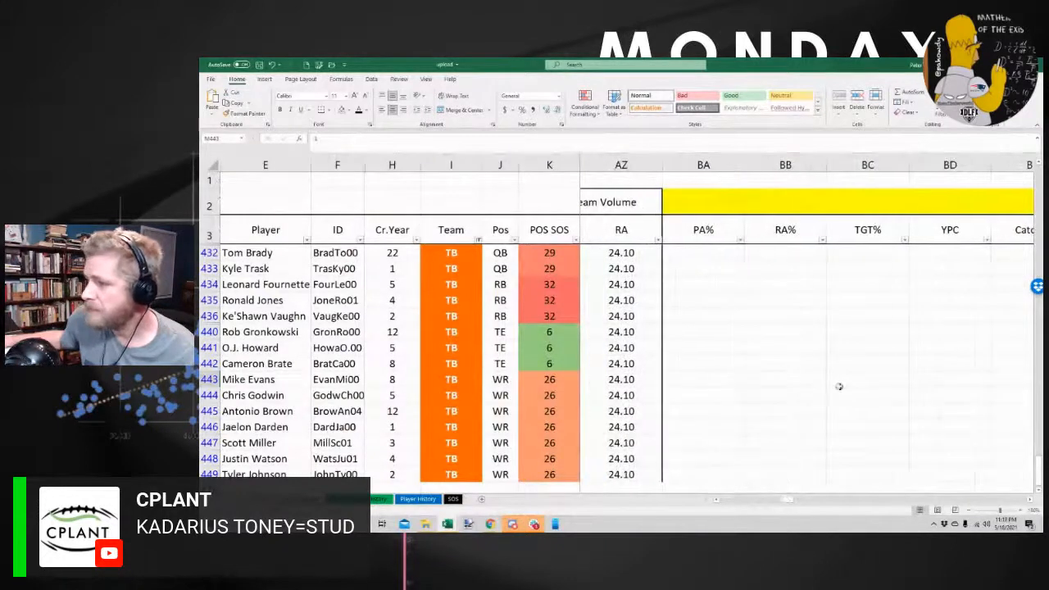
pyautogui.click(857, 398)
pyautogui.click(865, 406)
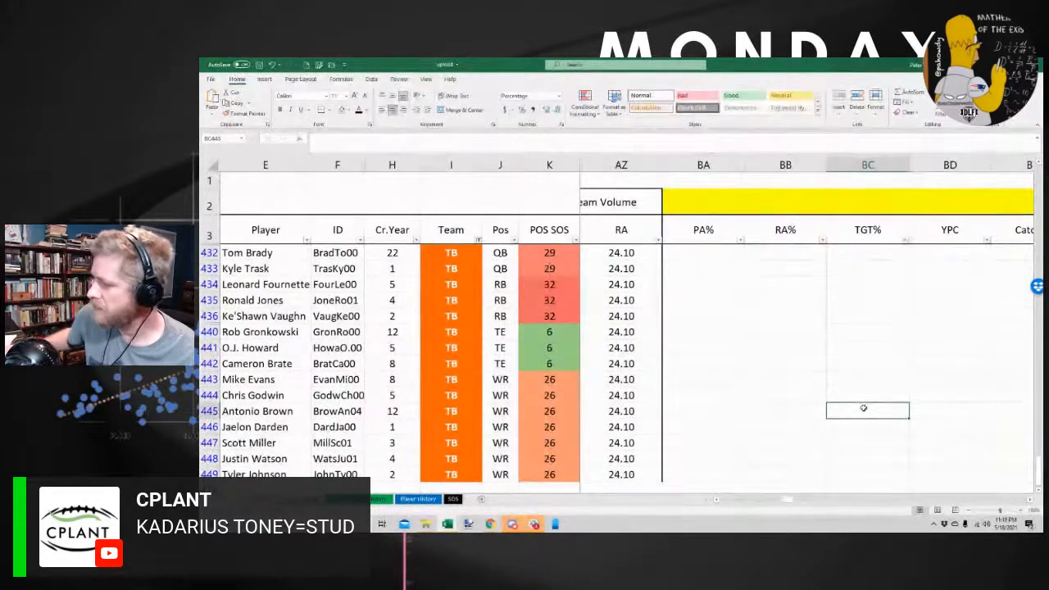
pyautogui.write('17%')
pyautogui.press('Return')
pyautogui.press('Return')
pyautogui.press('Return')
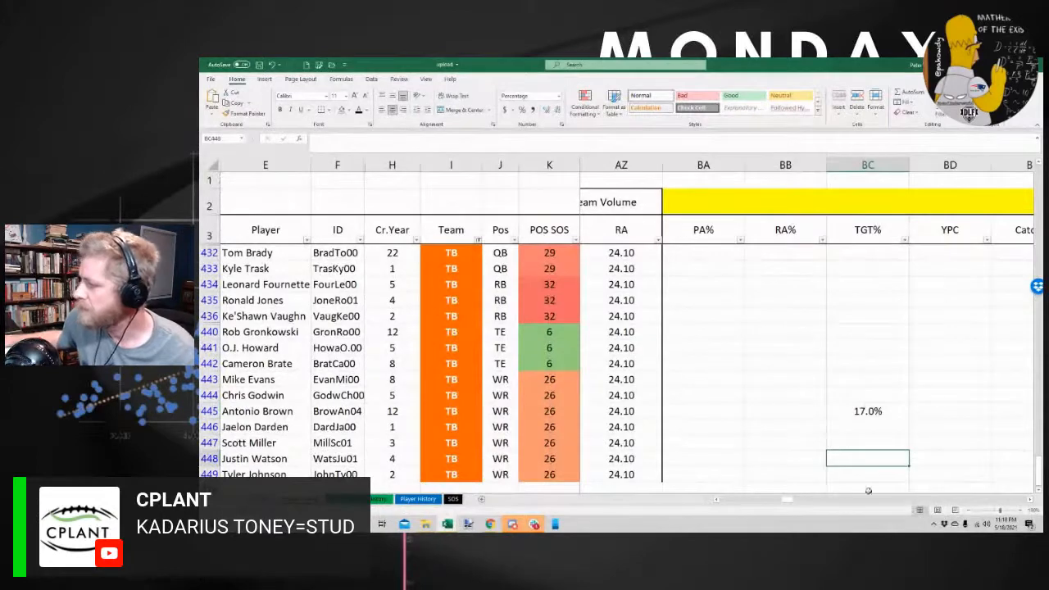
# Check Tampa Bay's position ranks, missing team volume, projected player volume percentages and yearly targets
pyautogui.moveTo(785, 501); pyautogui.dragTo(713, 499)
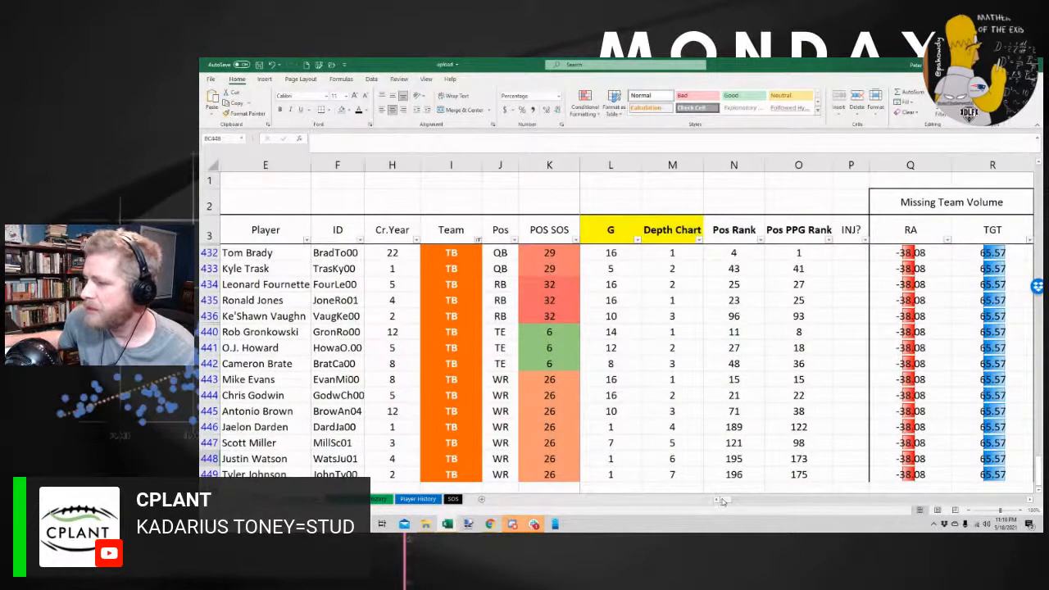
pyautogui.moveTo(722, 501); pyautogui.dragTo(744, 503)
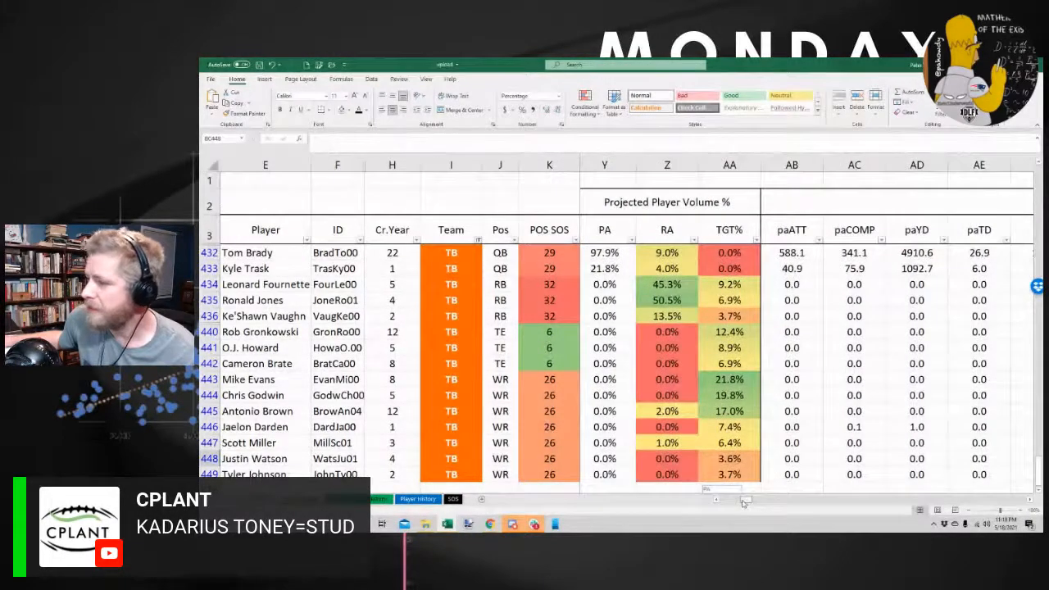
pyautogui.moveTo(742, 502); pyautogui.dragTo(746, 503)
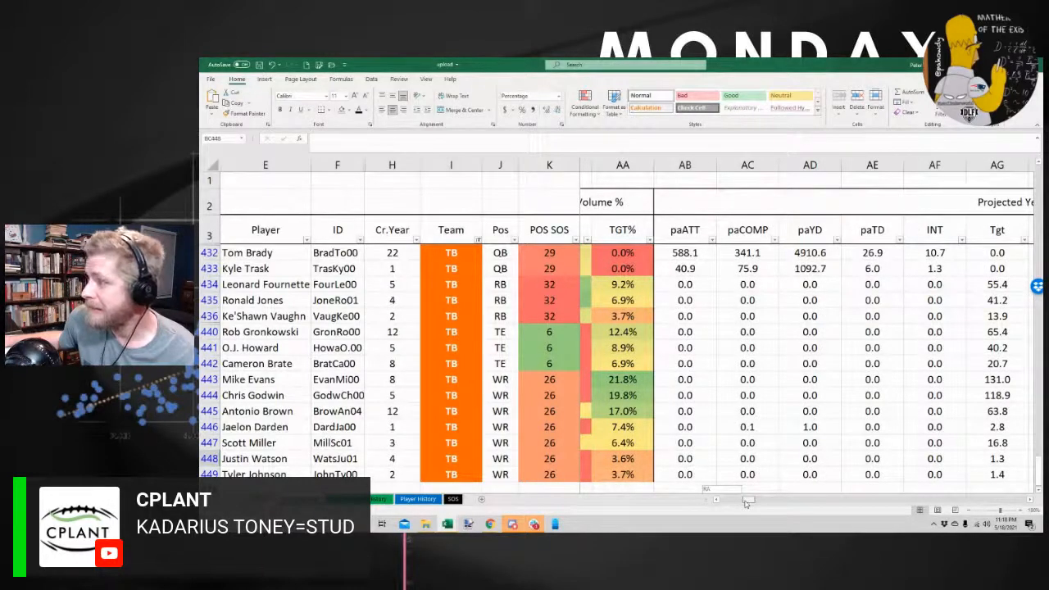
pyautogui.moveTo(746, 504); pyautogui.dragTo(725, 502)
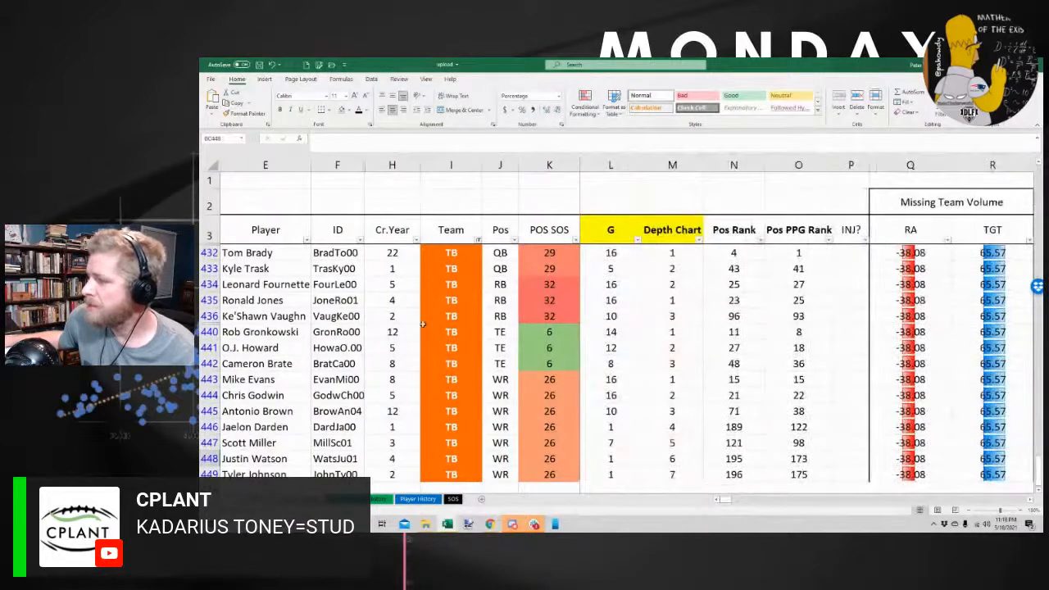
# Try 5 projected games for Ke'Shawn Vaughn, and restore his games to 10
pyautogui.click(620, 315)
pyautogui.write('5')
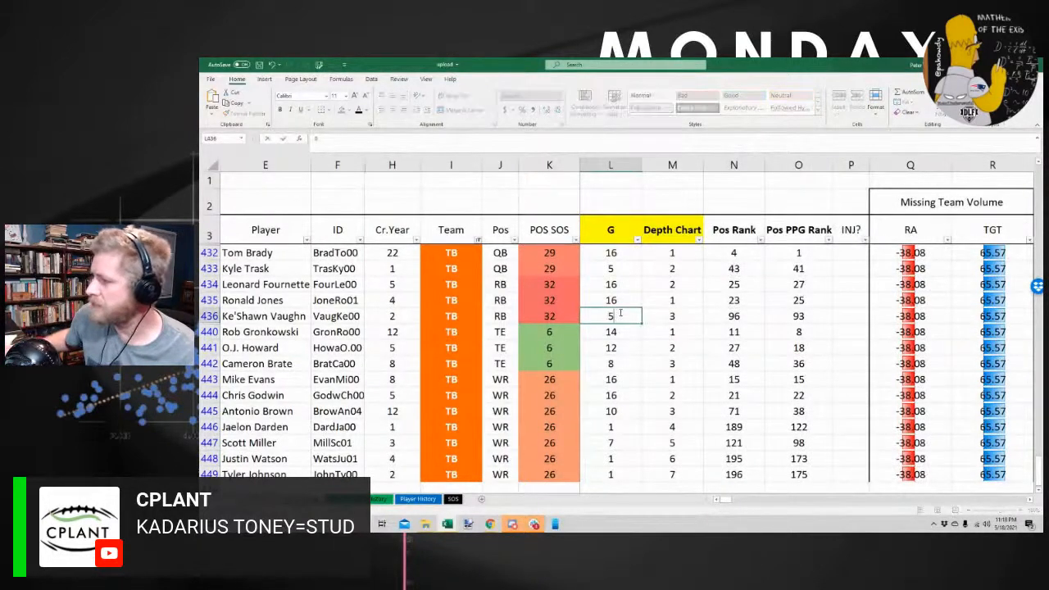
pyautogui.press('Return')
pyautogui.press('Return')
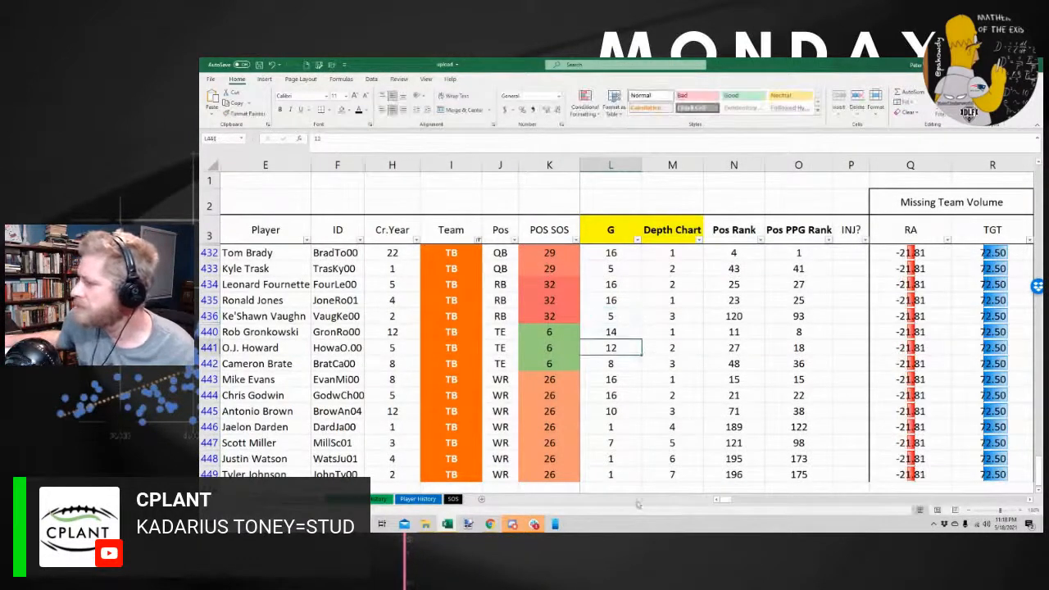
pyautogui.click(614, 316)
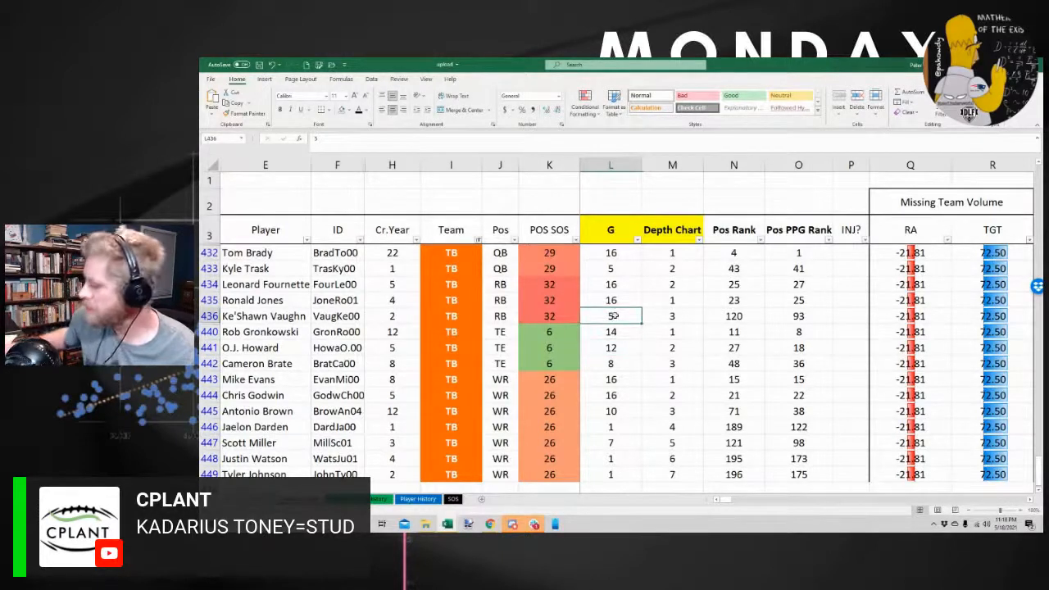
pyautogui.write('10')
pyautogui.press('Return')
pyautogui.press('Return')
pyautogui.press('Return')
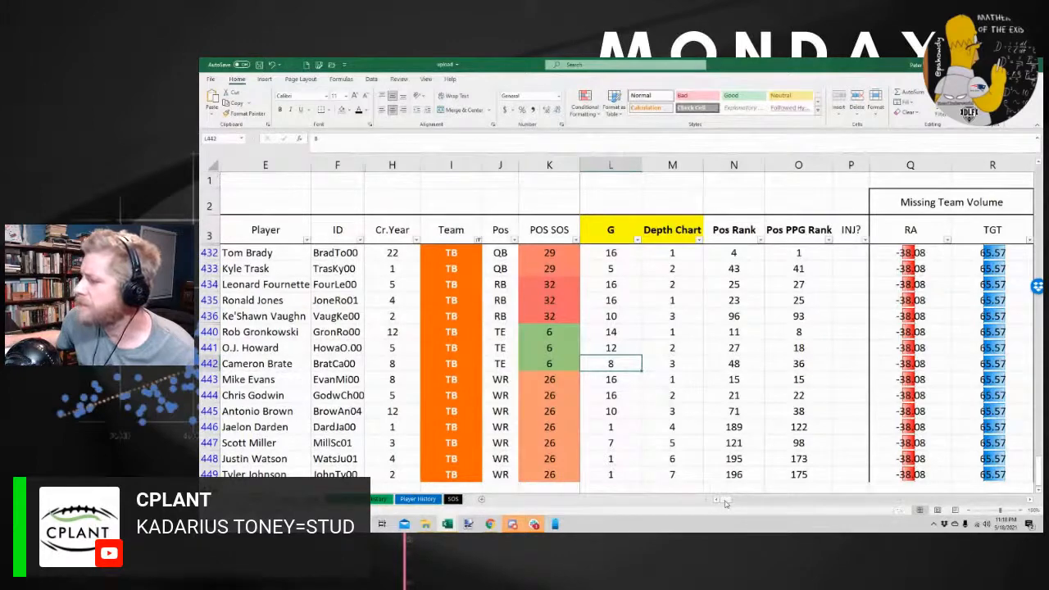
# Examine Tampa Bay's projected yearly stats and efficiency averages, and inspect the formula behind Tom Brady's INT%
pyautogui.moveTo(726, 504); pyautogui.dragTo(755, 508)
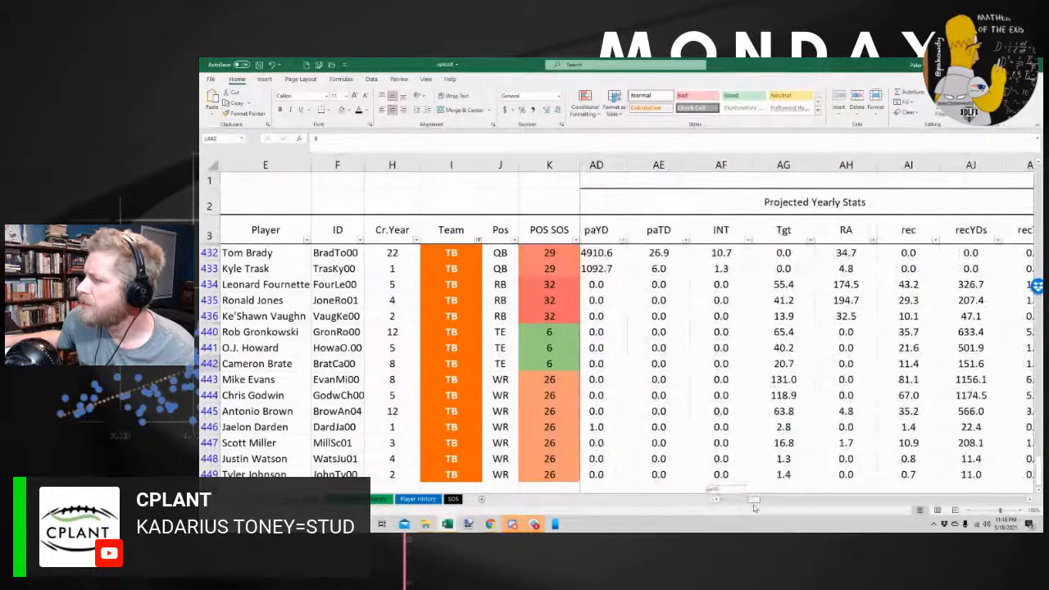
pyautogui.moveTo(755, 509); pyautogui.dragTo(832, 506)
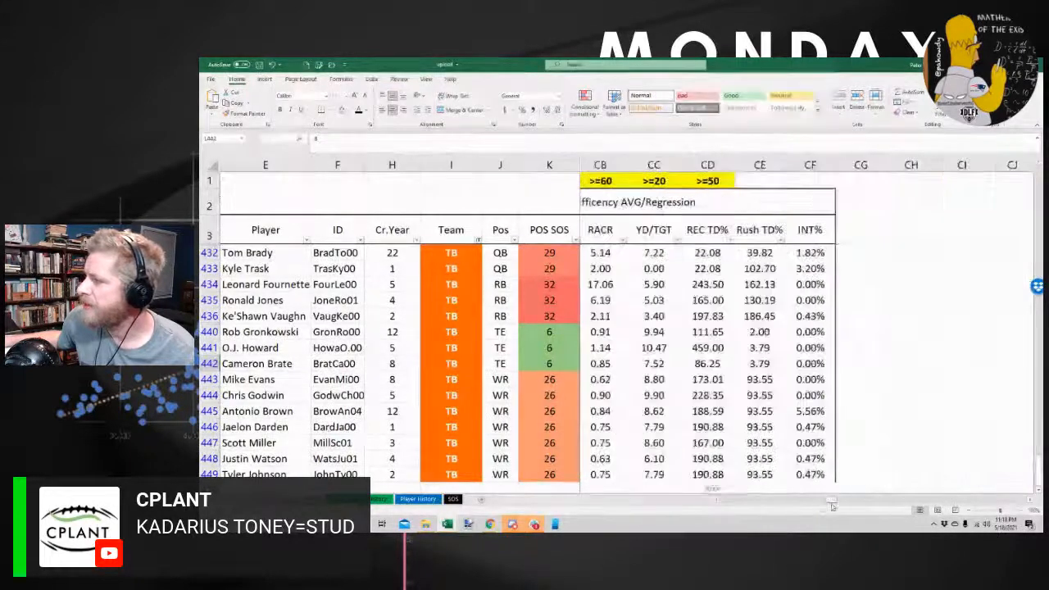
pyautogui.click(817, 252)
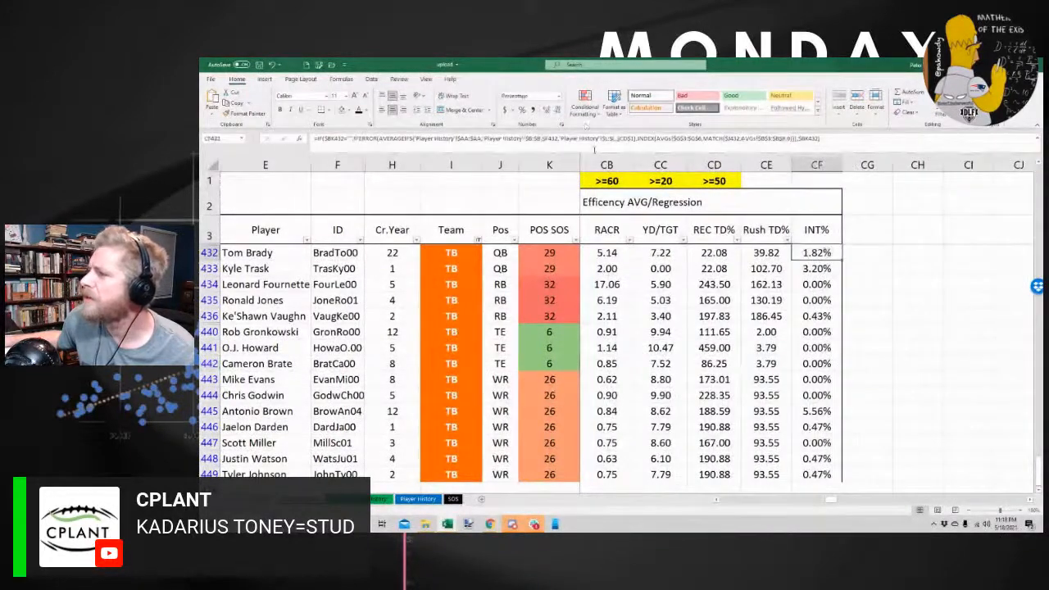
pyautogui.click(593, 138)
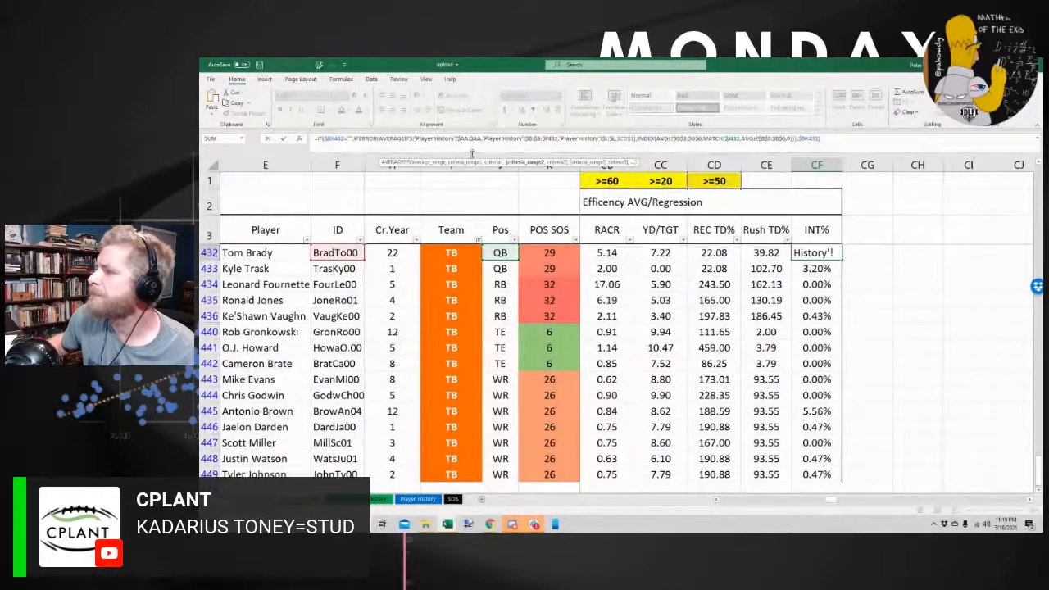
pyautogui.press('Return')
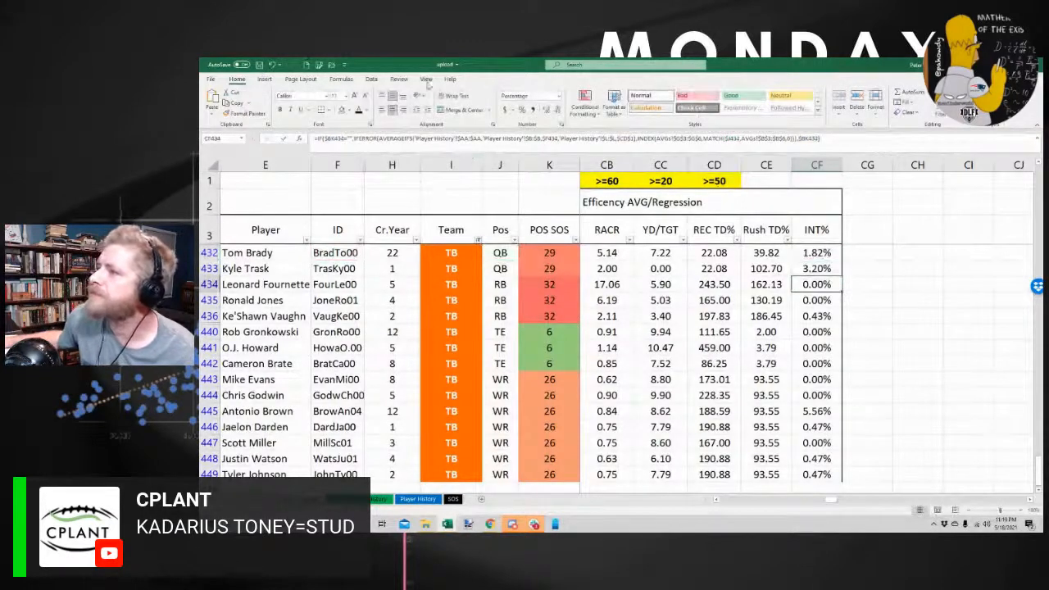
# Clear the Team filter from the projection table to show all teams
pyautogui.click(370, 78)
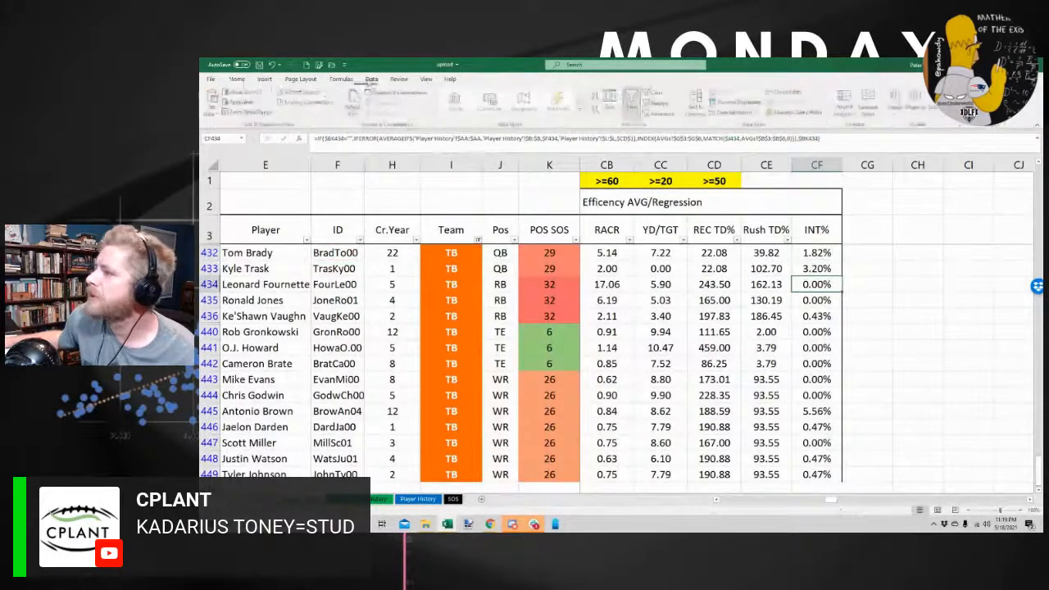
pyautogui.click(666, 96)
pyautogui.click(738, 203)
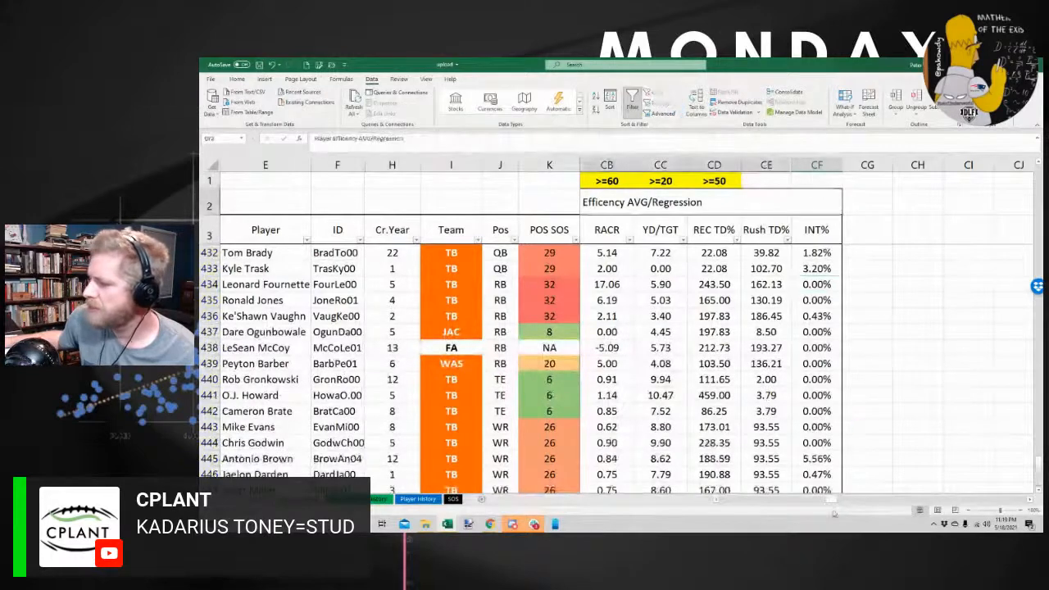
# Open the player rankings sheet and examine the PPR, 1/2 PPR, Standard and Historic AVG columns across positions
pyautogui.hscroll(-2, 834, 514)
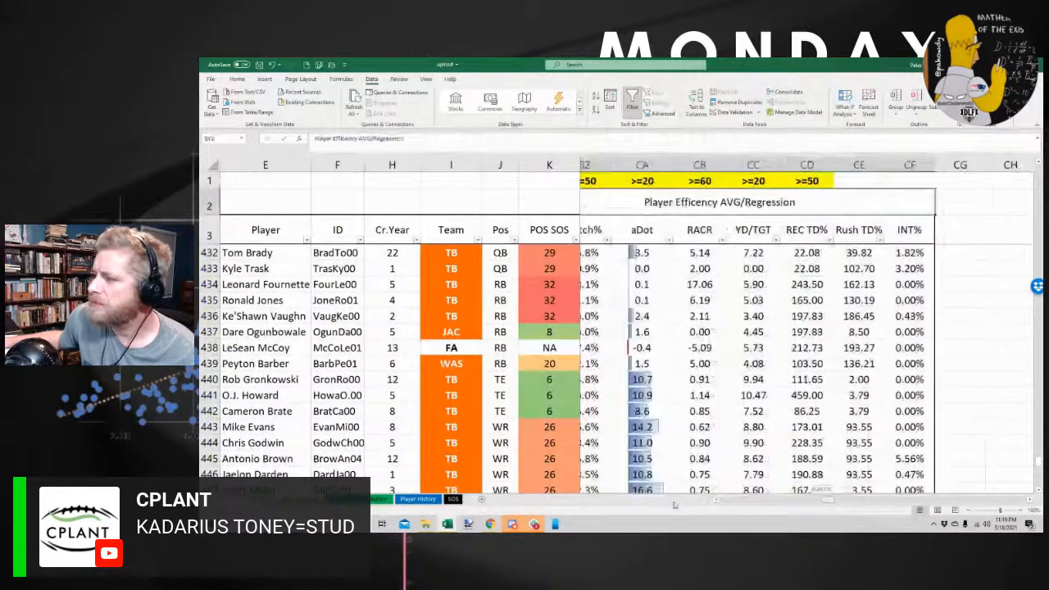
pyautogui.hscroll(-10, 660, 506)
pyautogui.click(353, 499)
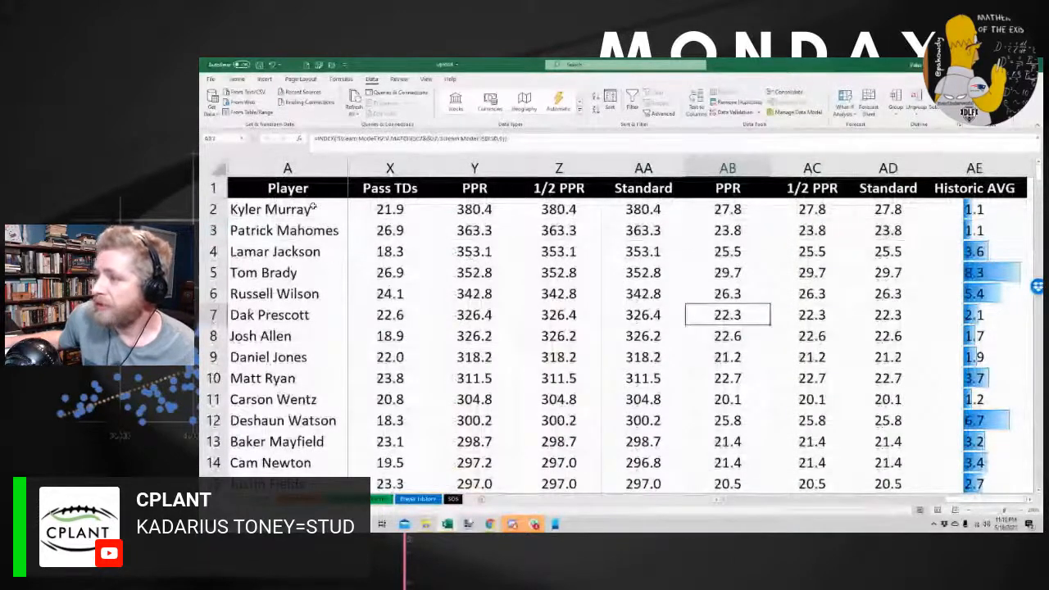
pyautogui.click(316, 232)
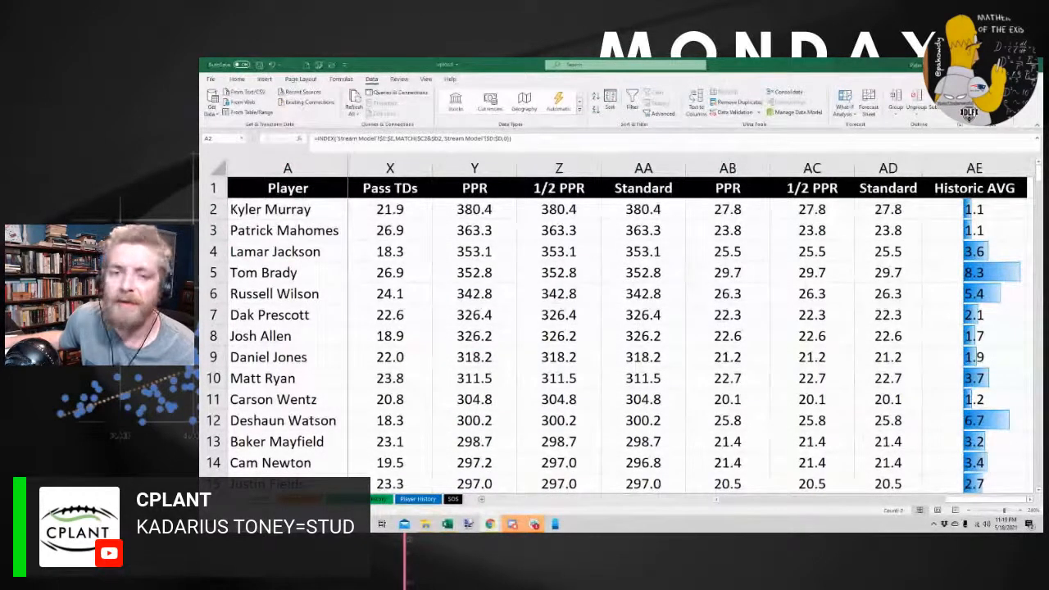
pyautogui.hotkey('alt', 'Tab')
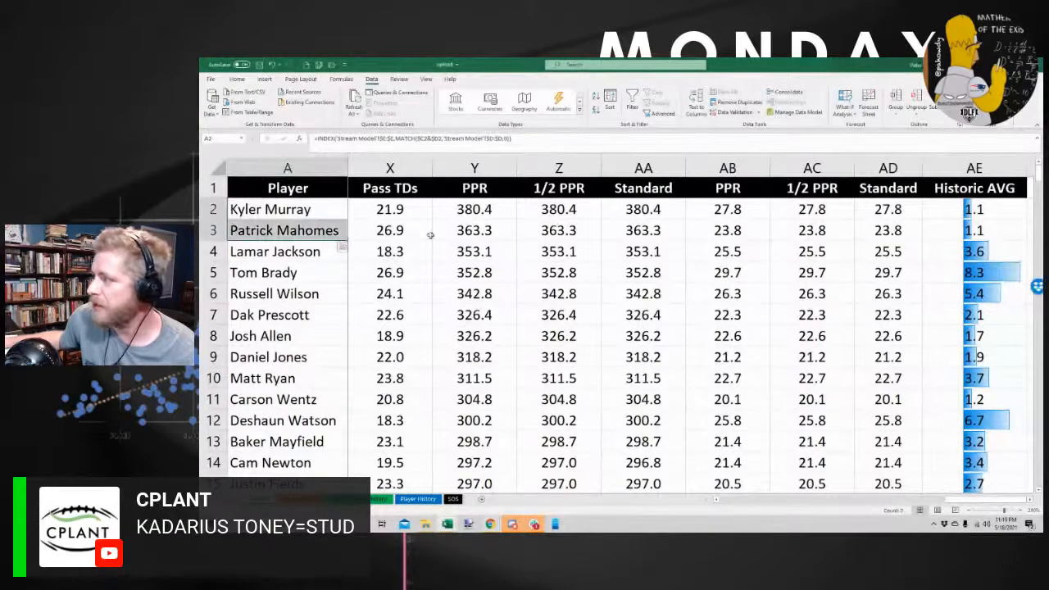
pyautogui.click(459, 294)
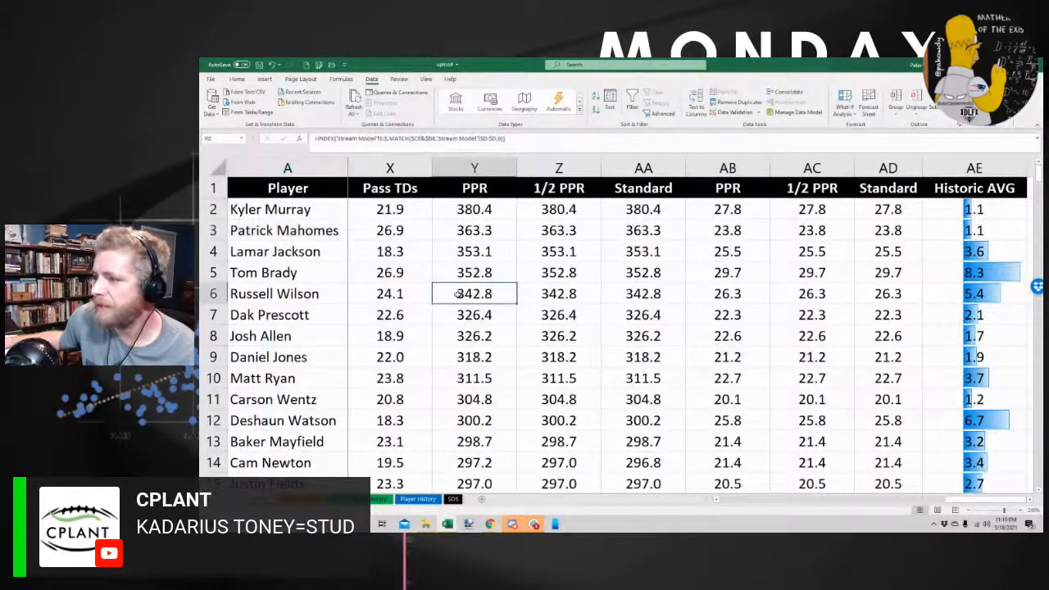
pyautogui.scroll(-7, 652, 307)
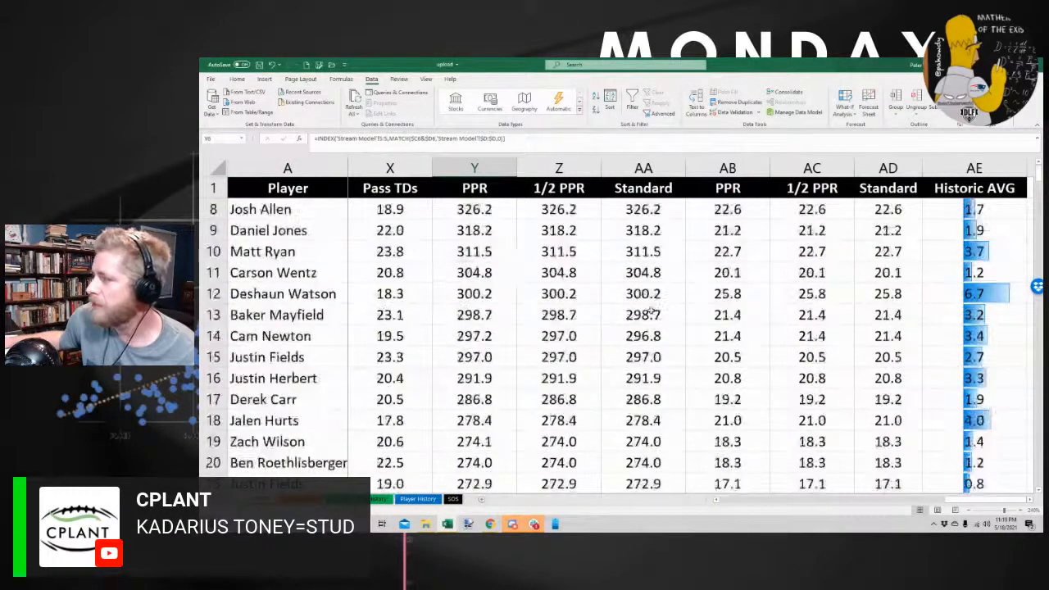
pyautogui.scroll(-20, 652, 311)
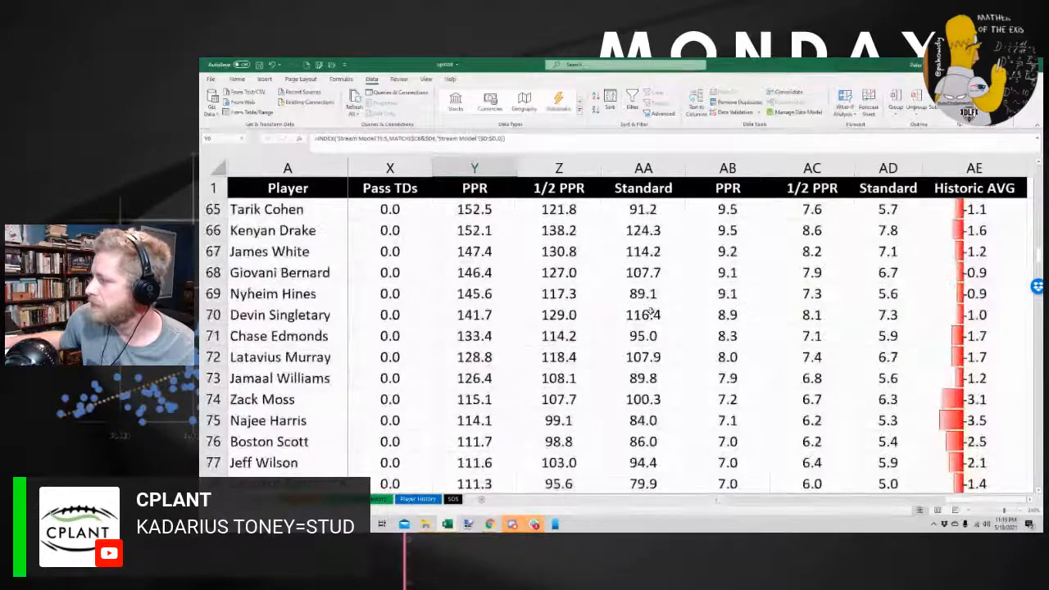
pyautogui.scroll(-20, 652, 315)
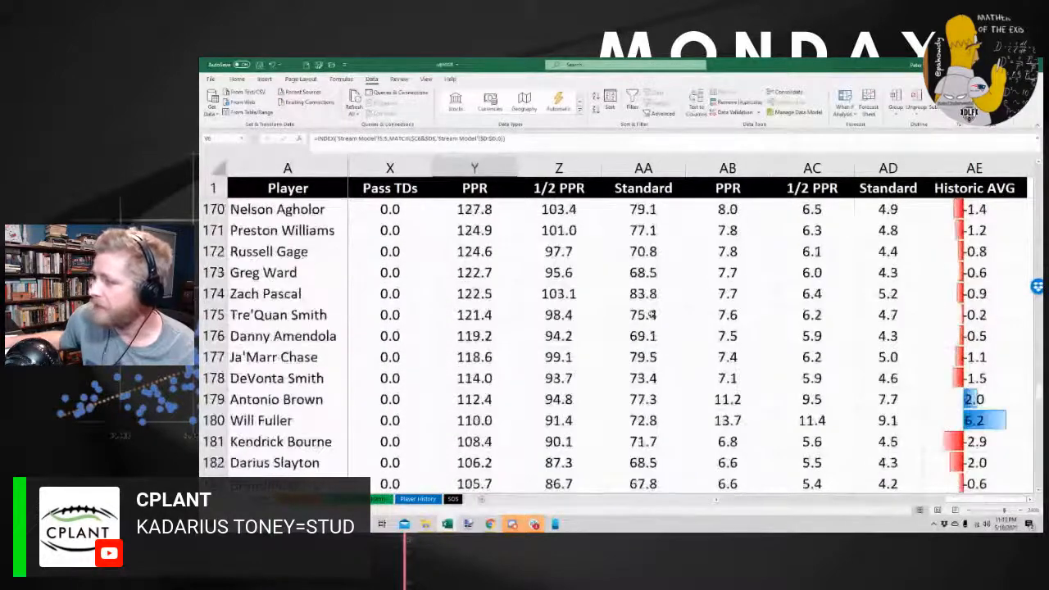
# Examine the PPR, 1/2 PPR, Standard and Historic AVG figures of the lower-ranked wide receivers and the tight ends
pyautogui.scroll(-12, 652, 315)
pyautogui.scroll(3, 652, 315)
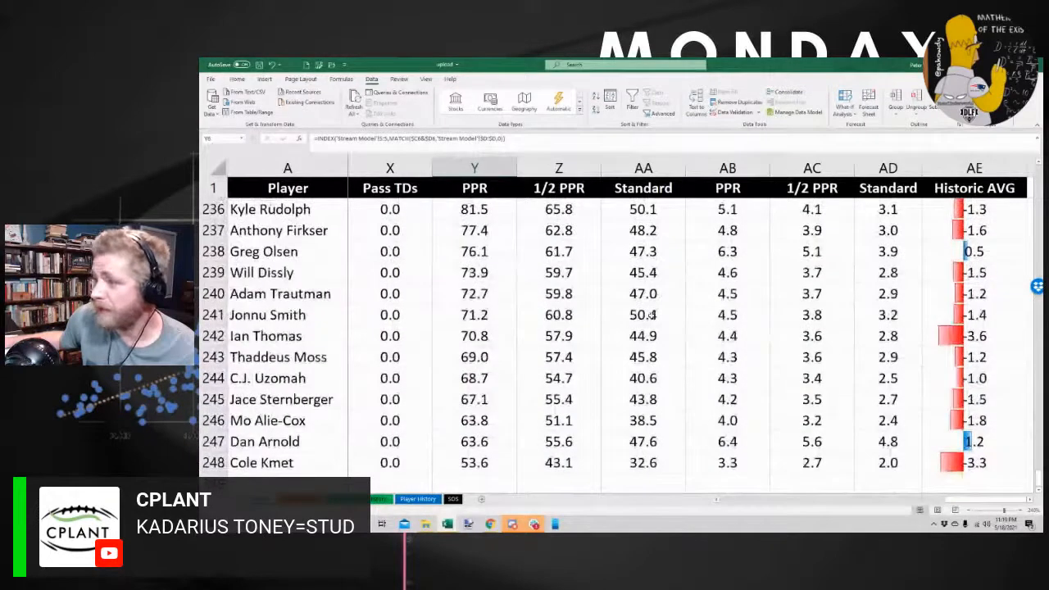
pyautogui.scroll(4, 651, 315)
pyautogui.scroll(6, 652, 315)
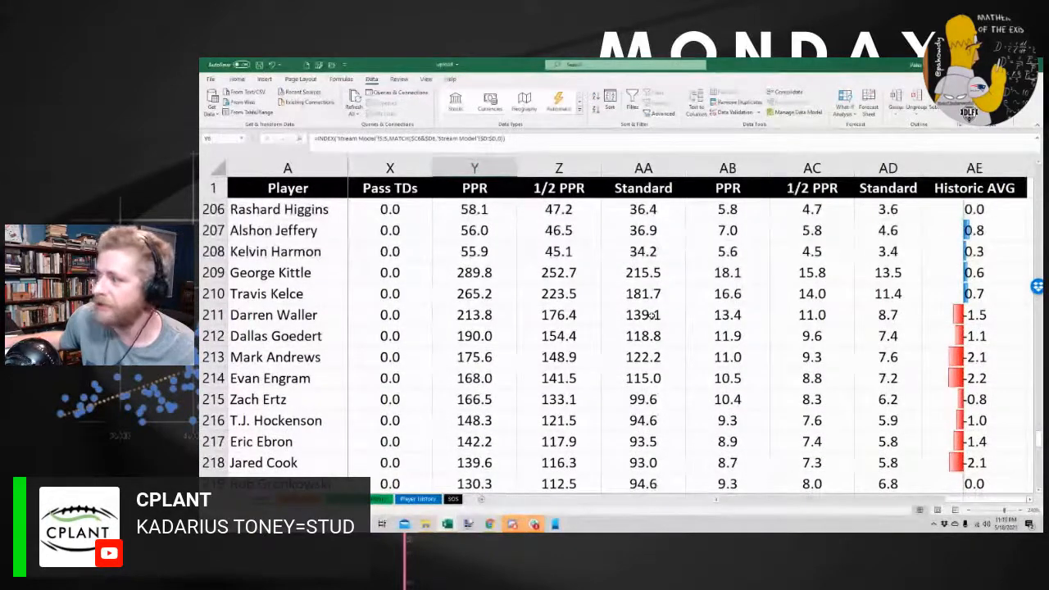
pyautogui.scroll(6, 652, 315)
pyautogui.scroll(2, 651, 314)
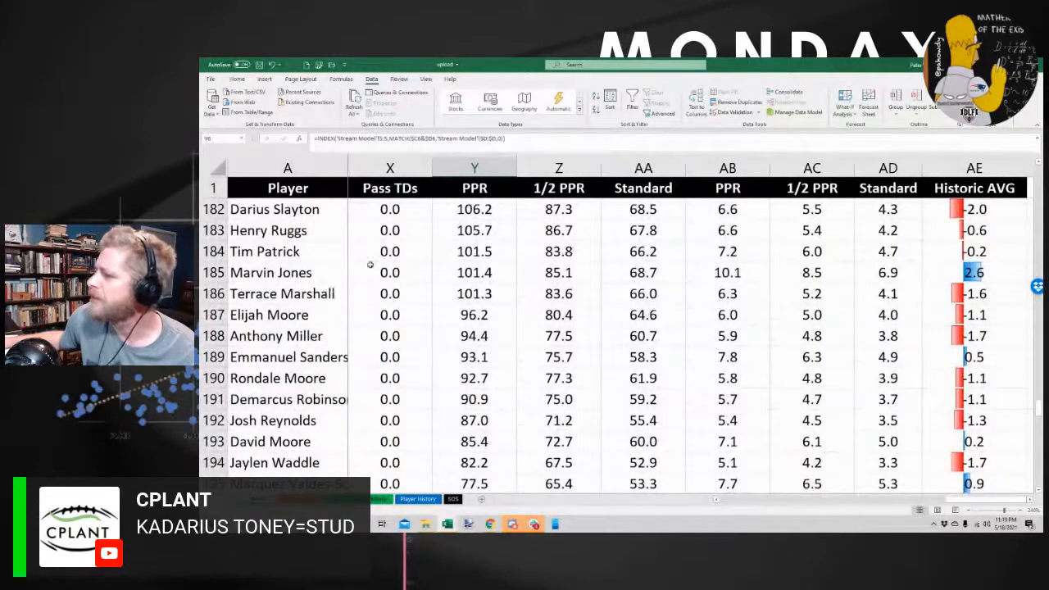
pyautogui.click(352, 255)
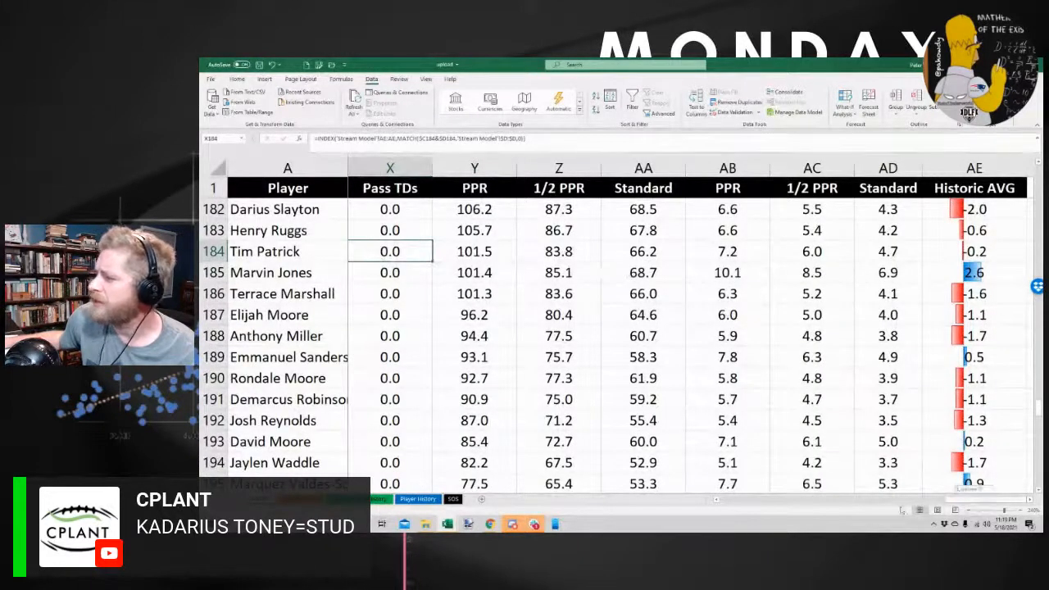
# Inspect Tim Patrick's row in the rankings, including his team, games, PPG rank, schedule strength and targets
pyautogui.hscroll(-6, 343, 272)
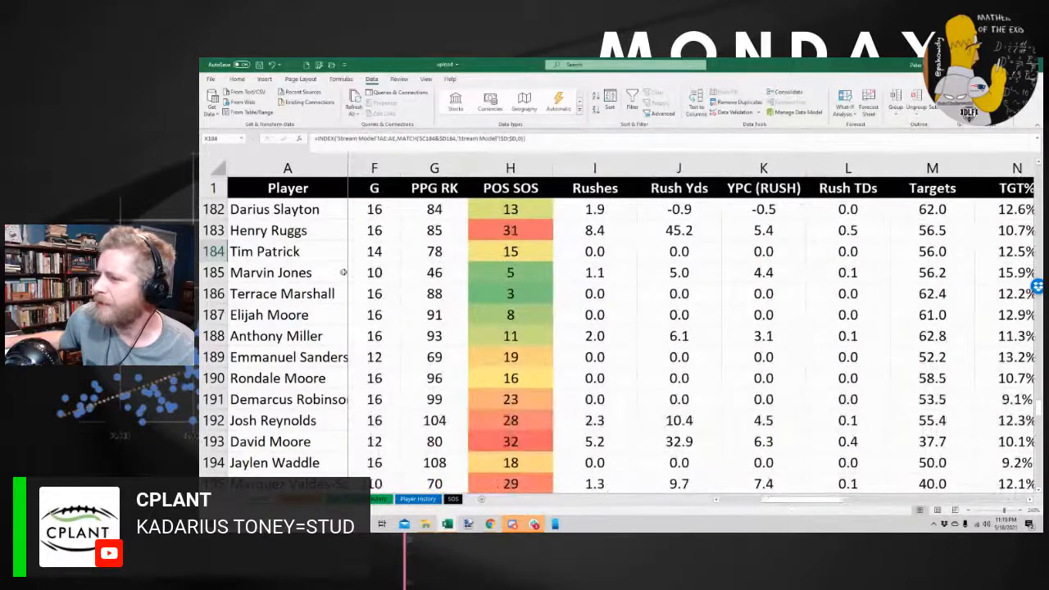
pyautogui.click(215, 252)
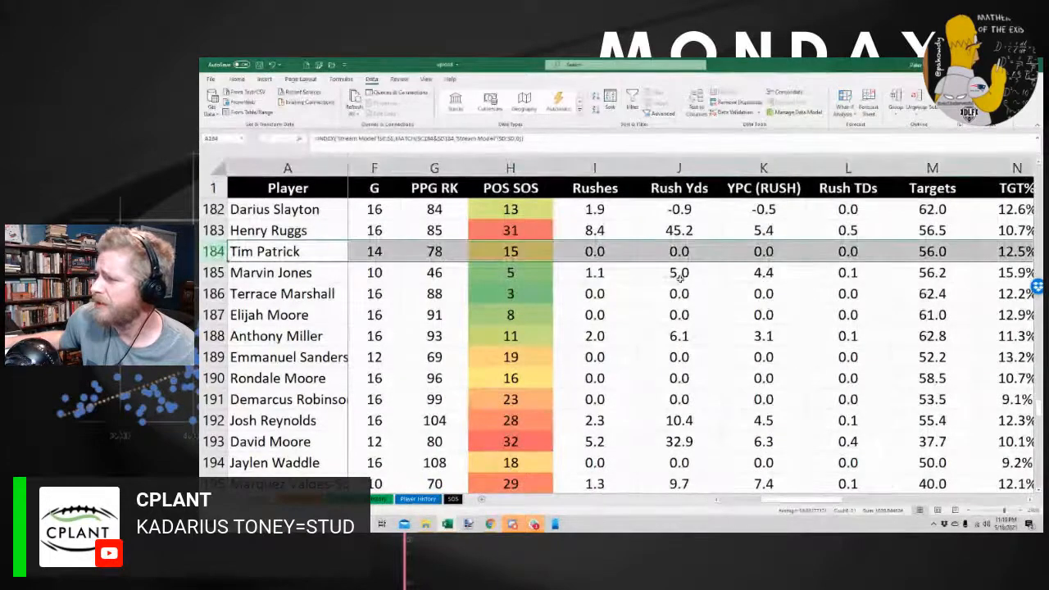
pyautogui.scroll(1, 679, 279)
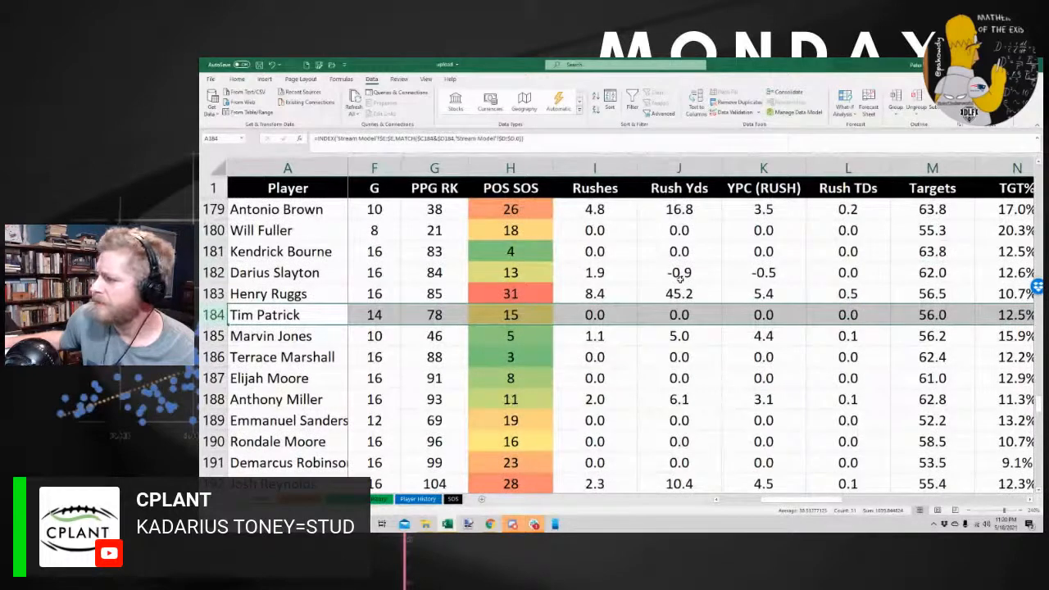
pyautogui.moveTo(780, 503); pyautogui.dragTo(721, 503)
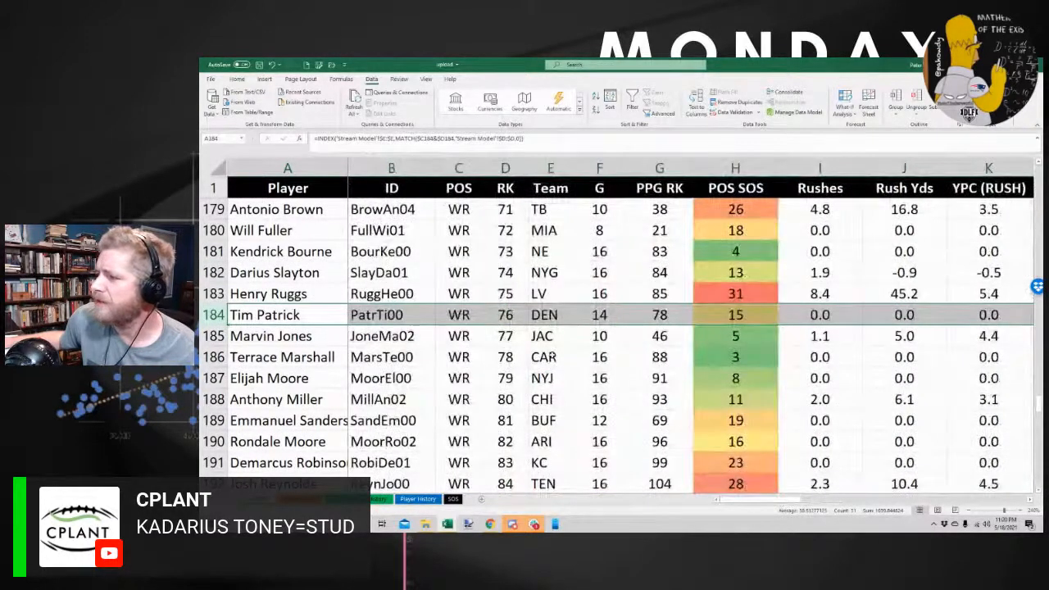
pyautogui.scroll(1, 552, 357)
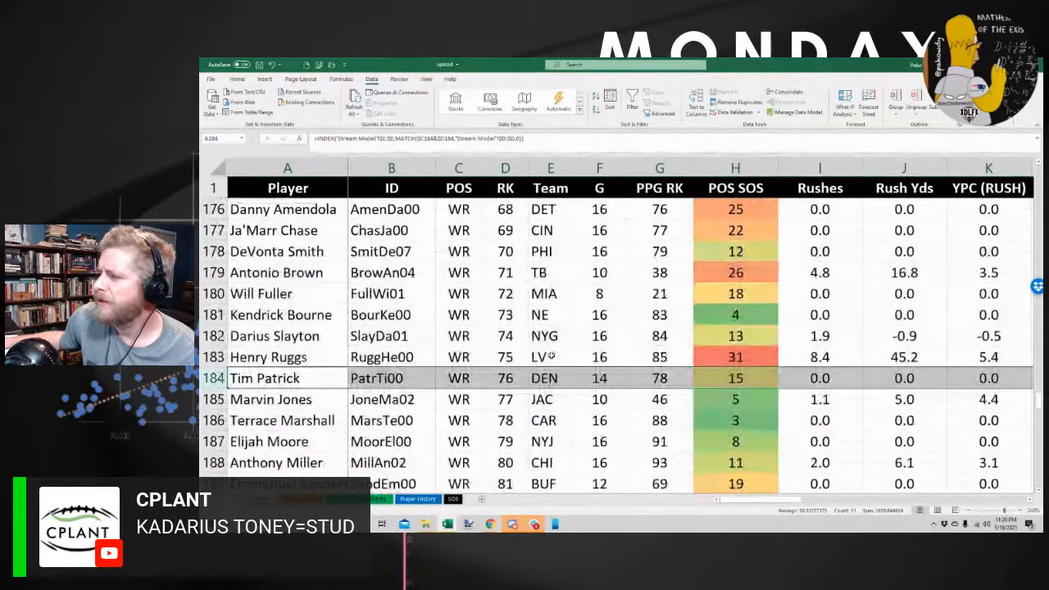
# Examine the rank, team and POS SOS columns for the top quarterbacks and running backs, highlighting Aaron Jones's row
pyautogui.scroll(9, 552, 357)
pyautogui.scroll(20, 552, 358)
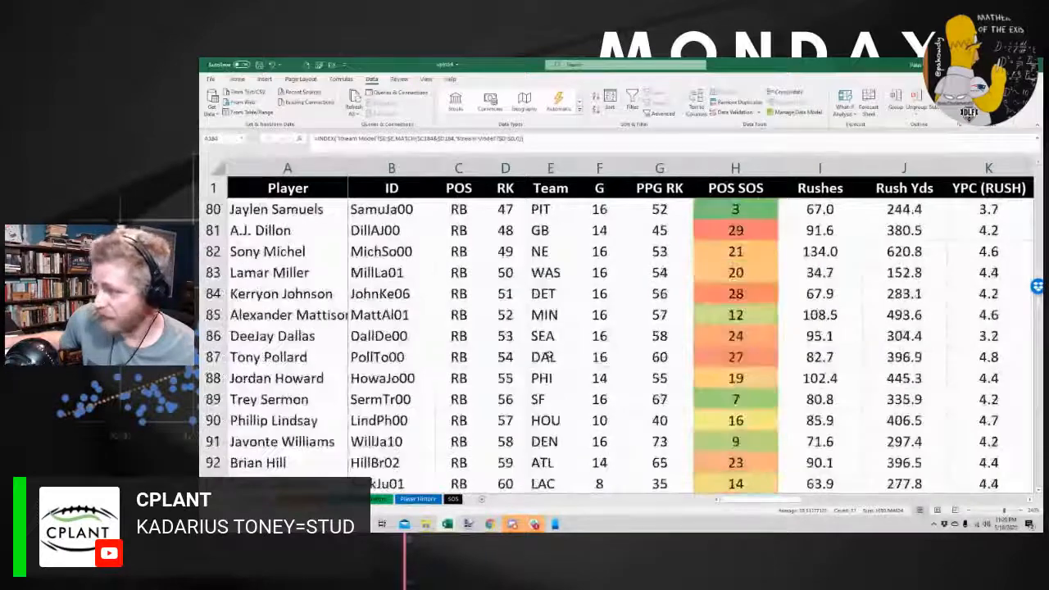
pyautogui.scroll(10, 552, 358)
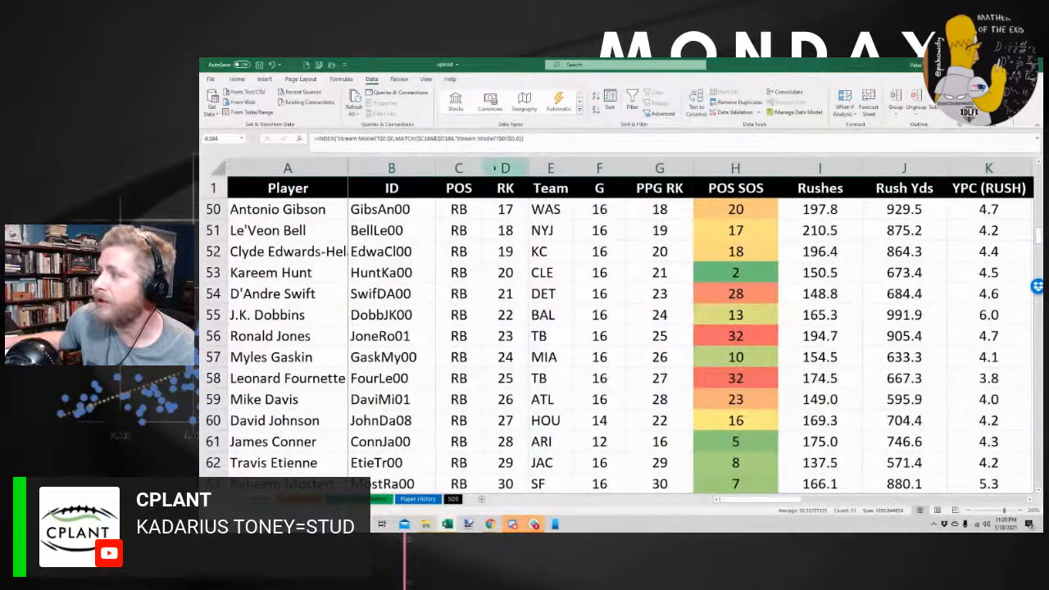
pyautogui.moveTo(505, 188); pyautogui.dragTo(505, 215)
pyautogui.click(505, 209)
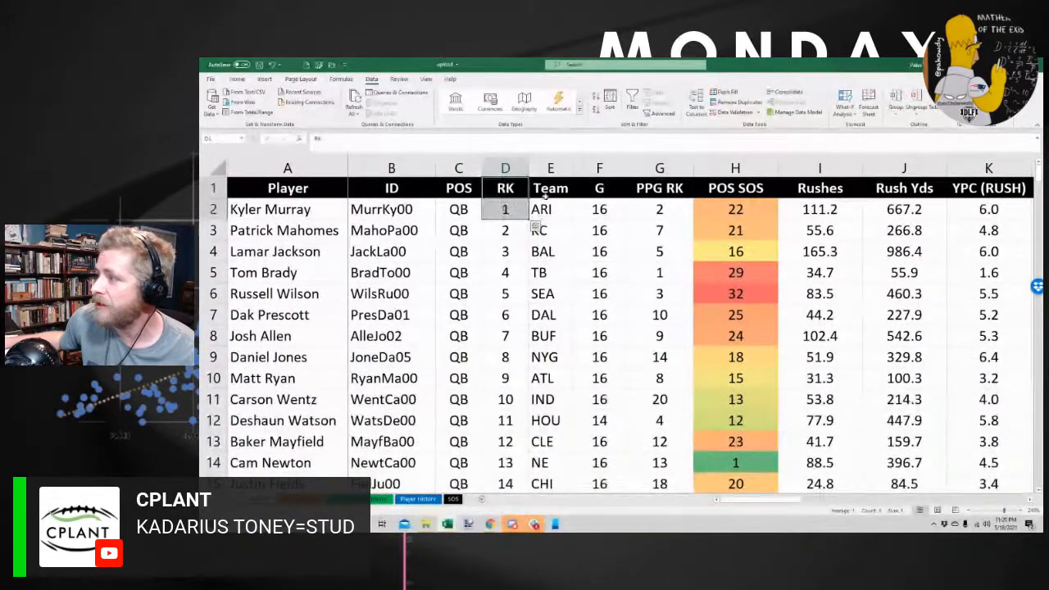
pyautogui.click(539, 191)
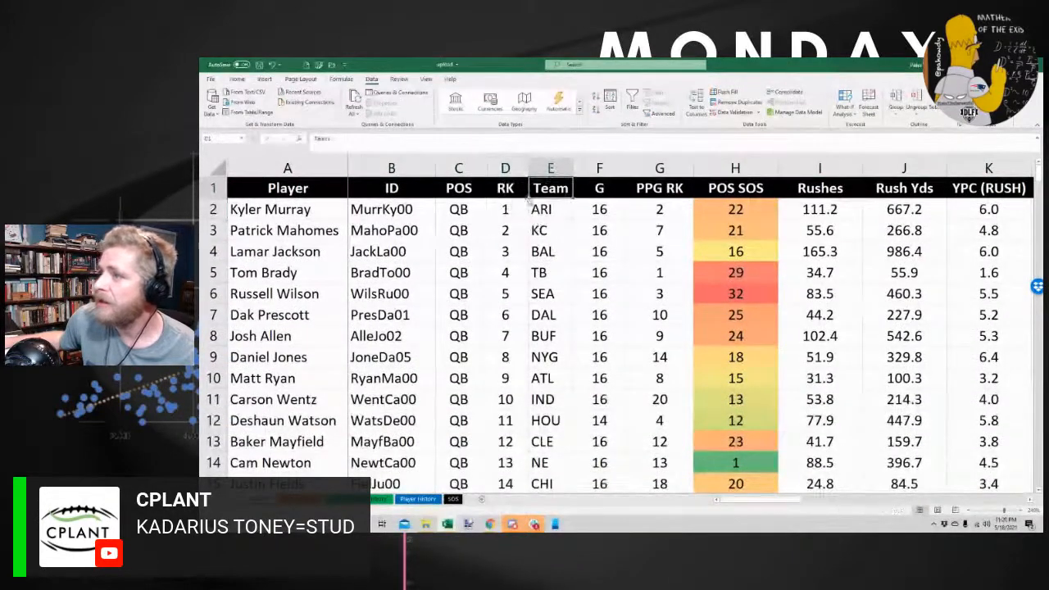
pyautogui.click(392, 315)
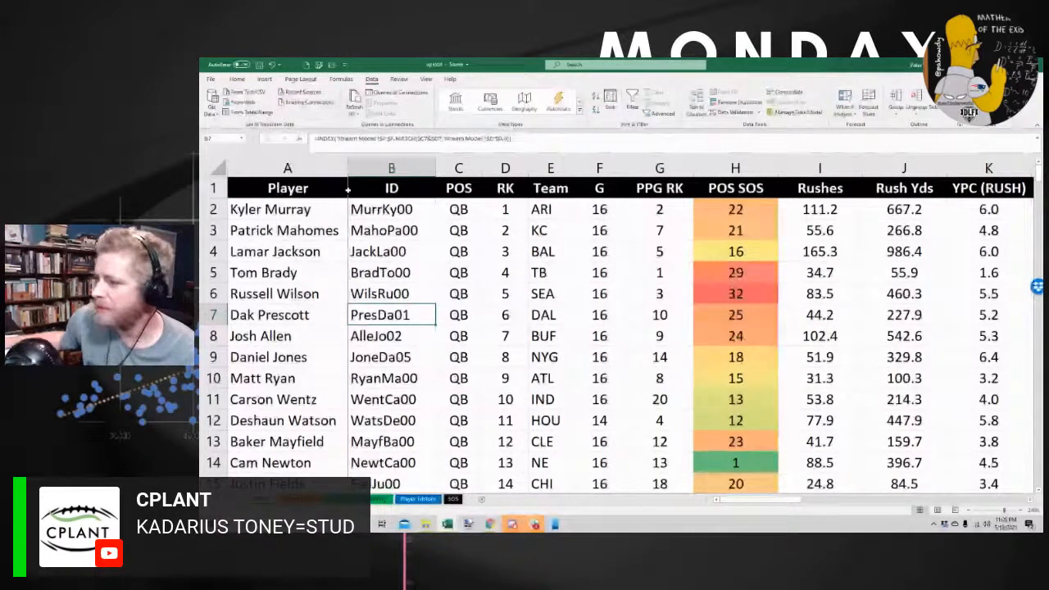
pyautogui.scroll(-4, 543, 347)
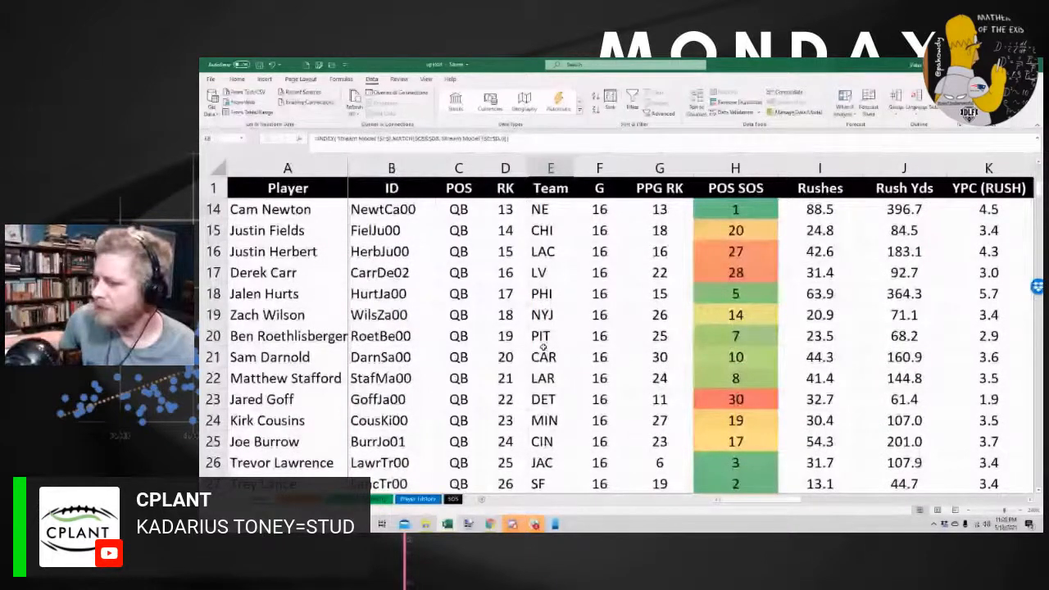
pyautogui.scroll(-6, 543, 348)
pyautogui.click(213, 400)
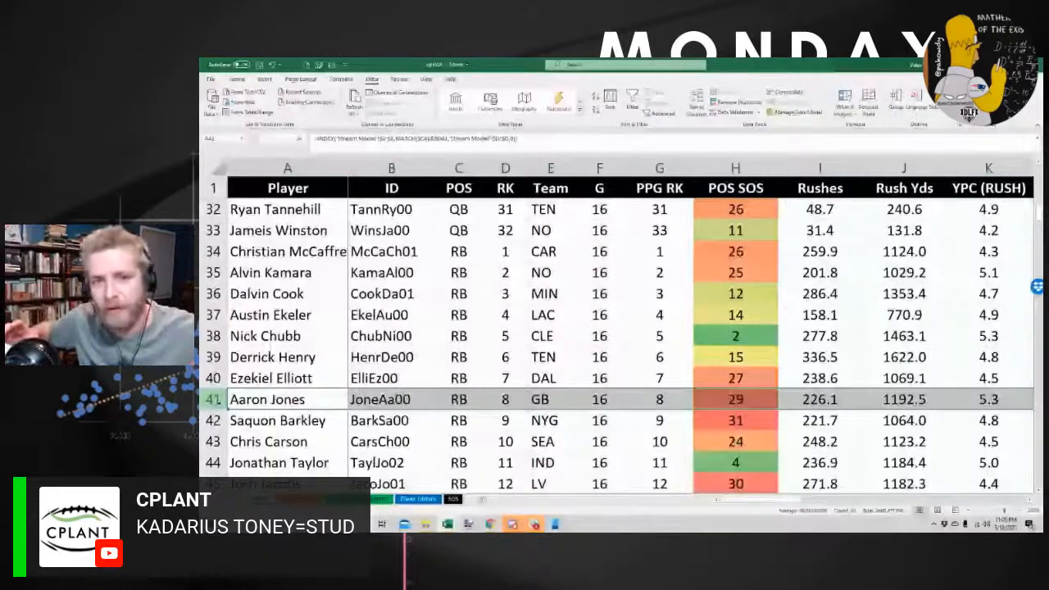
pyautogui.scroll(-1, 359, 299)
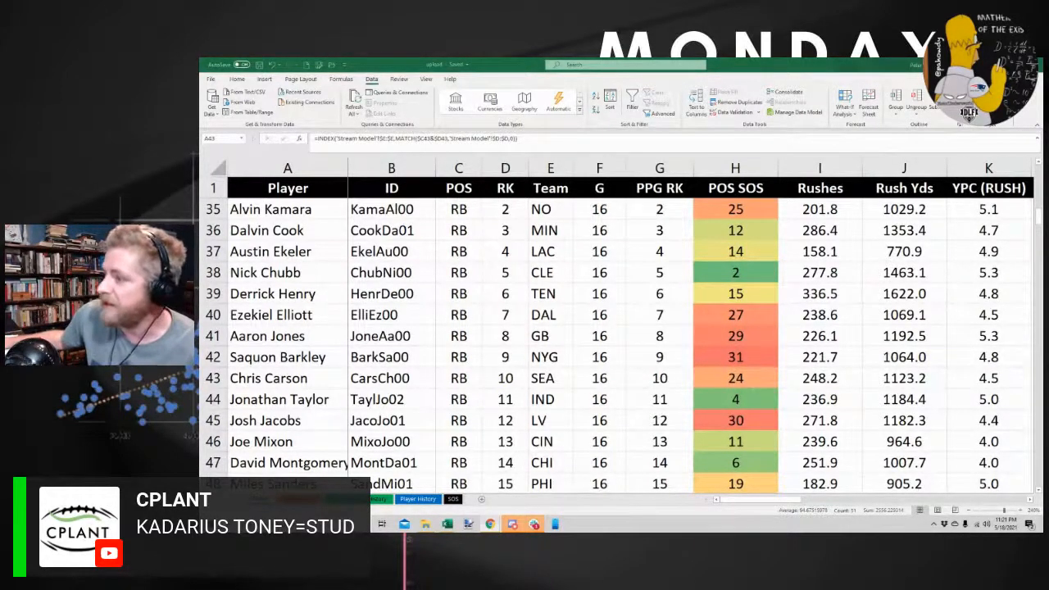
pyautogui.hotkey('shift', 'space')
# Return to the projection table and filter the Team column to SEA
pyautogui.hotkey('ctrl', 'pagedown')
pyautogui.click(477, 240)
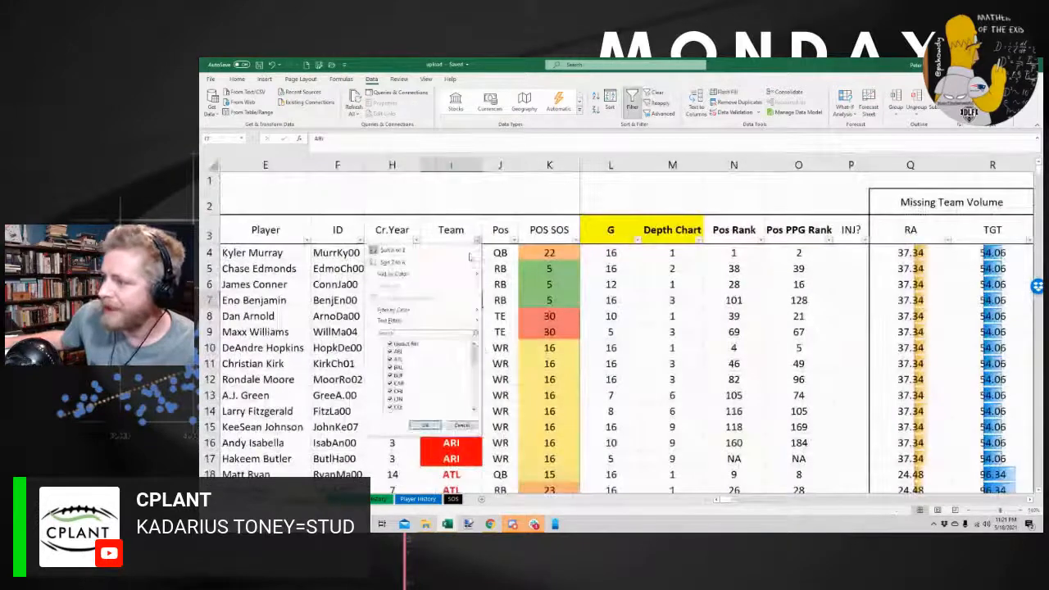
pyautogui.click(425, 335)
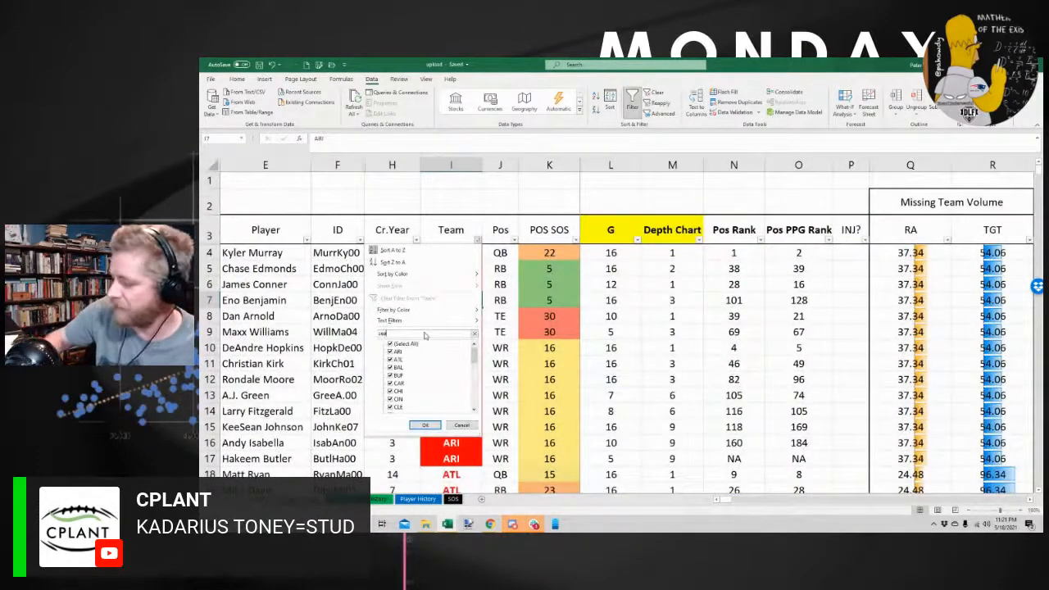
pyautogui.press('Return')
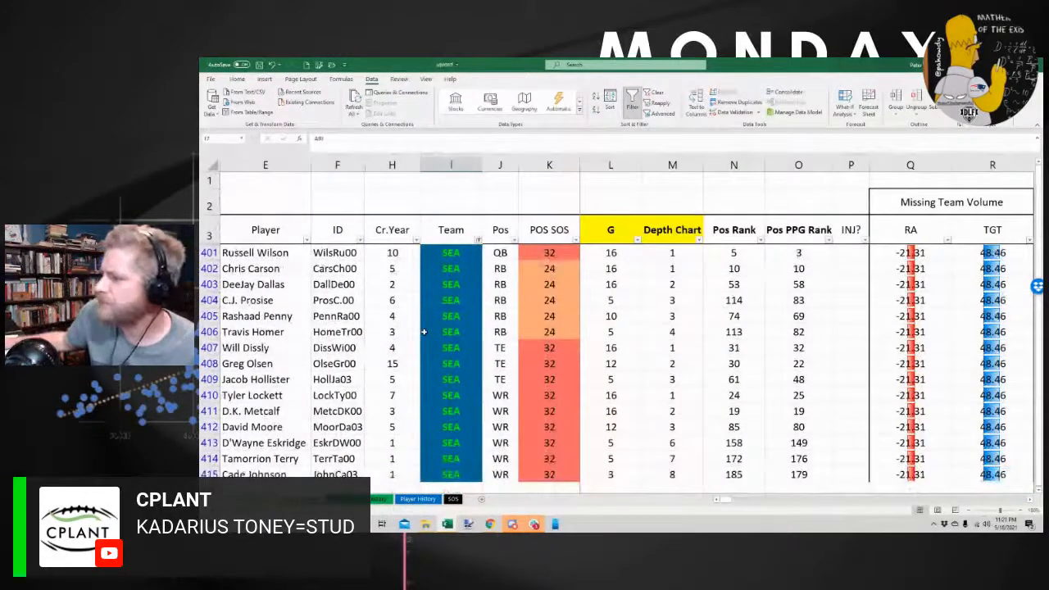
# Try DeeJay Dallas at depth chart 1 and Chris Carson at depth chart 2
pyautogui.click(616, 316)
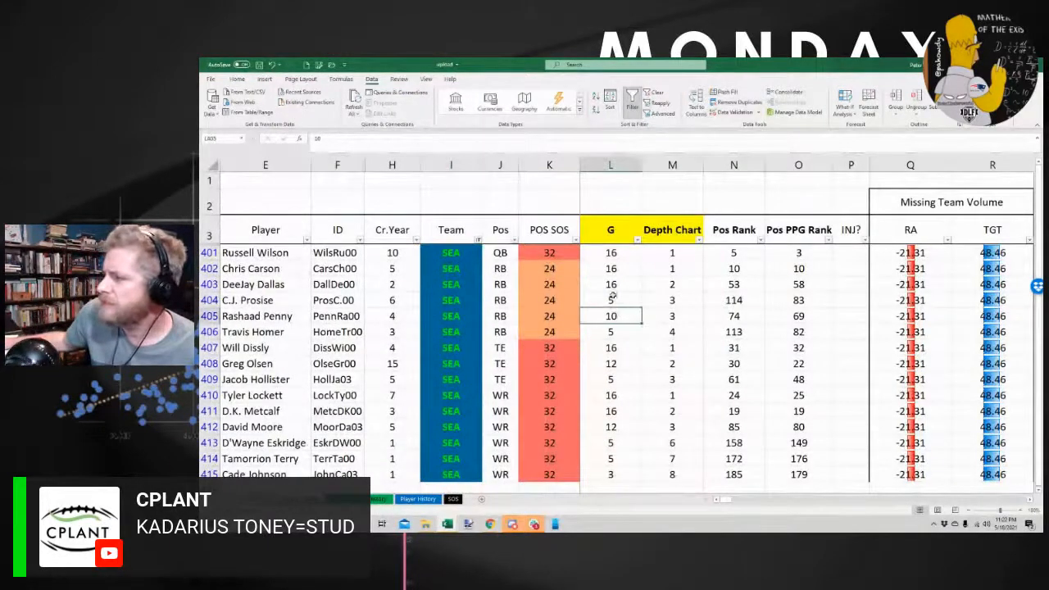
pyautogui.click(670, 268)
pyautogui.click(674, 285)
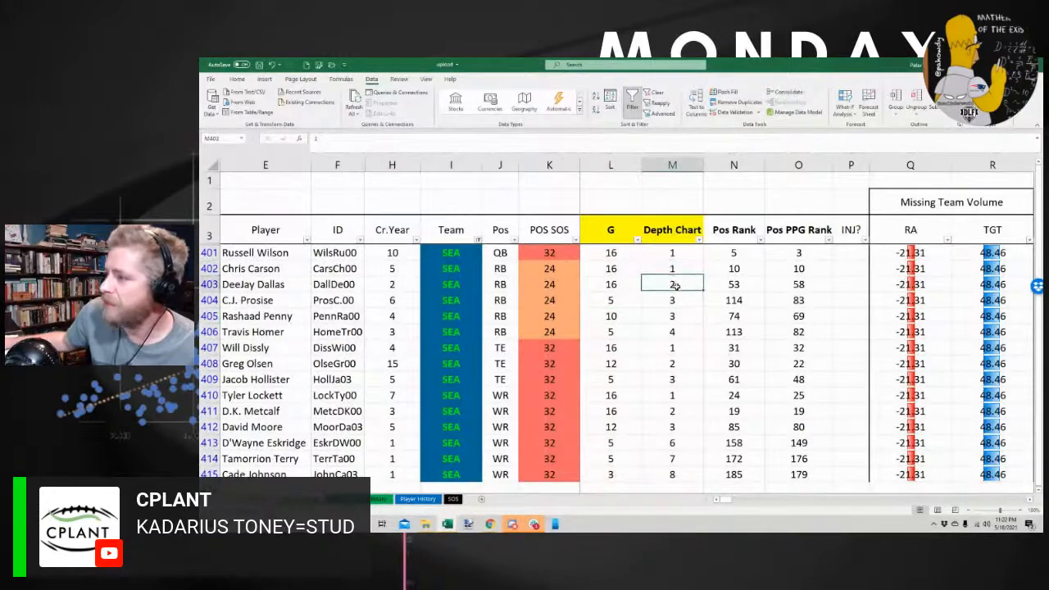
pyautogui.write('1')
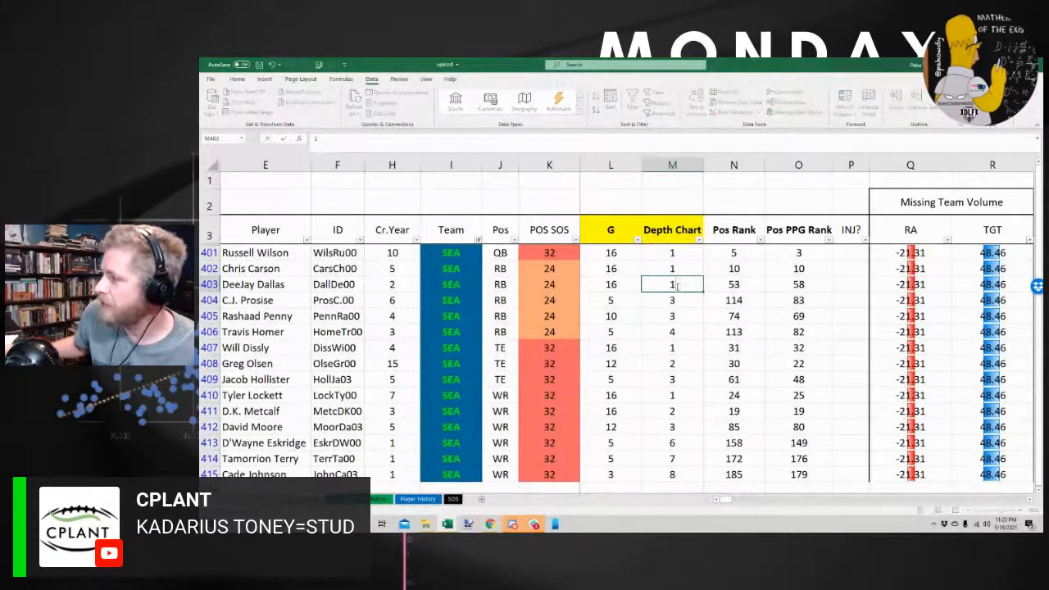
pyautogui.press('Up')
pyautogui.press('Up')
pyautogui.press('Down')
pyautogui.write('2')
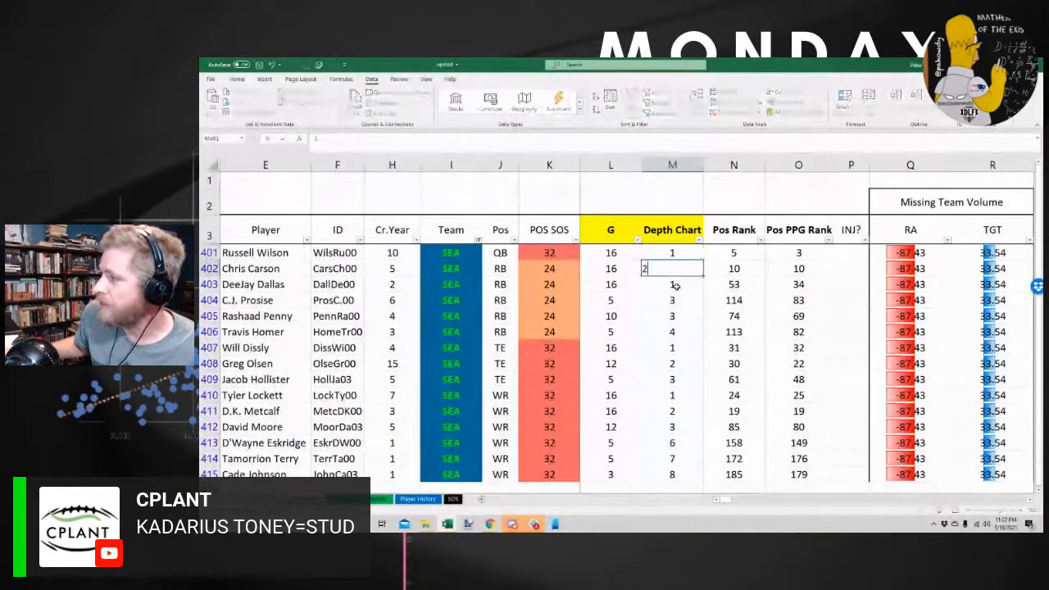
pyautogui.press('Down')
pyautogui.press('Down')
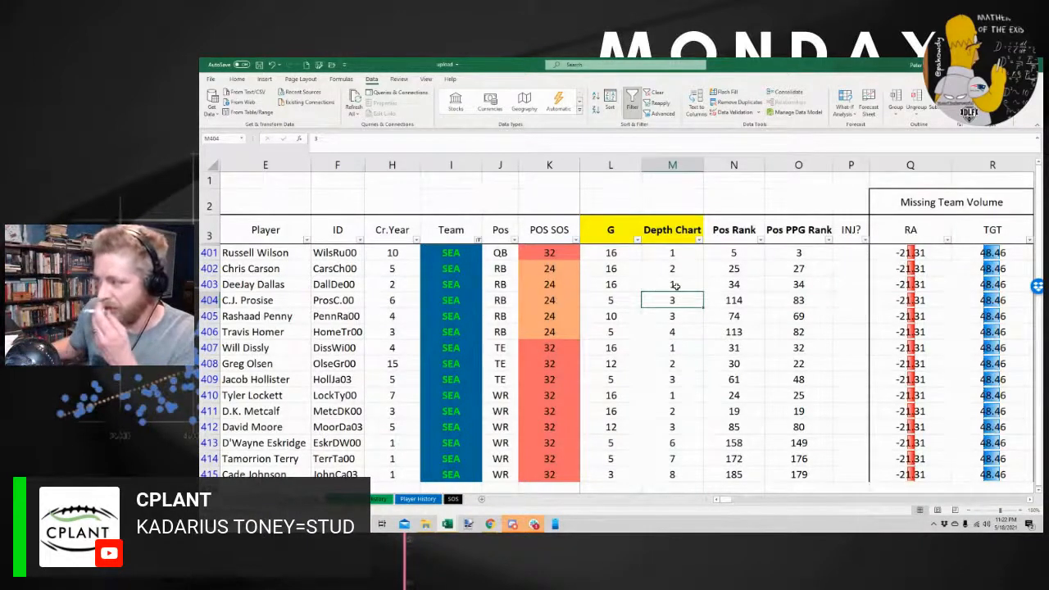
# Check both running backs' Pos Rank, and restore Chris Carson's depth chart to 1 and DeeJay Dallas's to 2
pyautogui.click(675, 285)
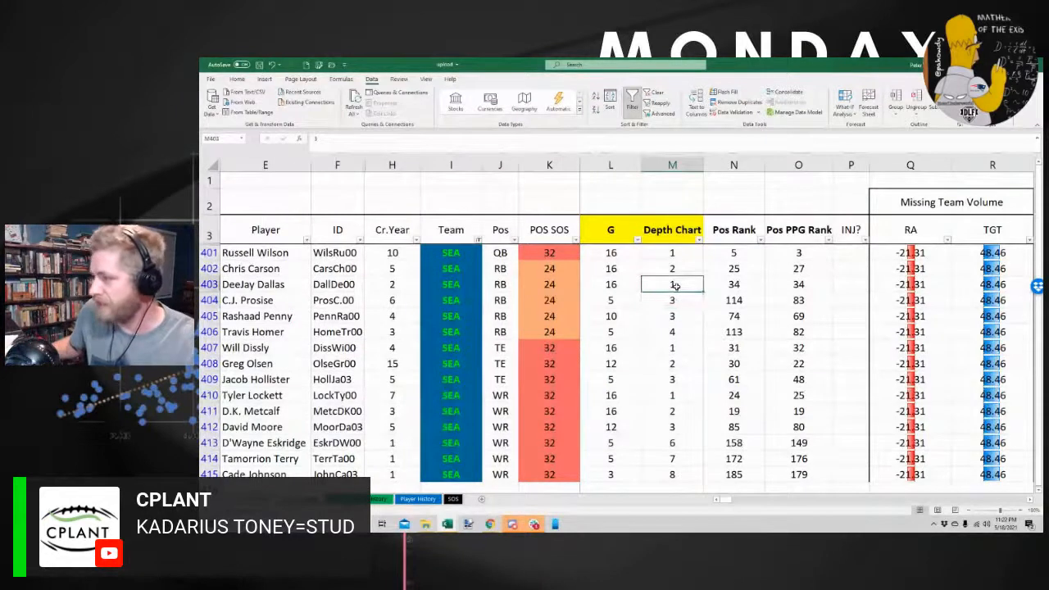
pyautogui.press('Right')
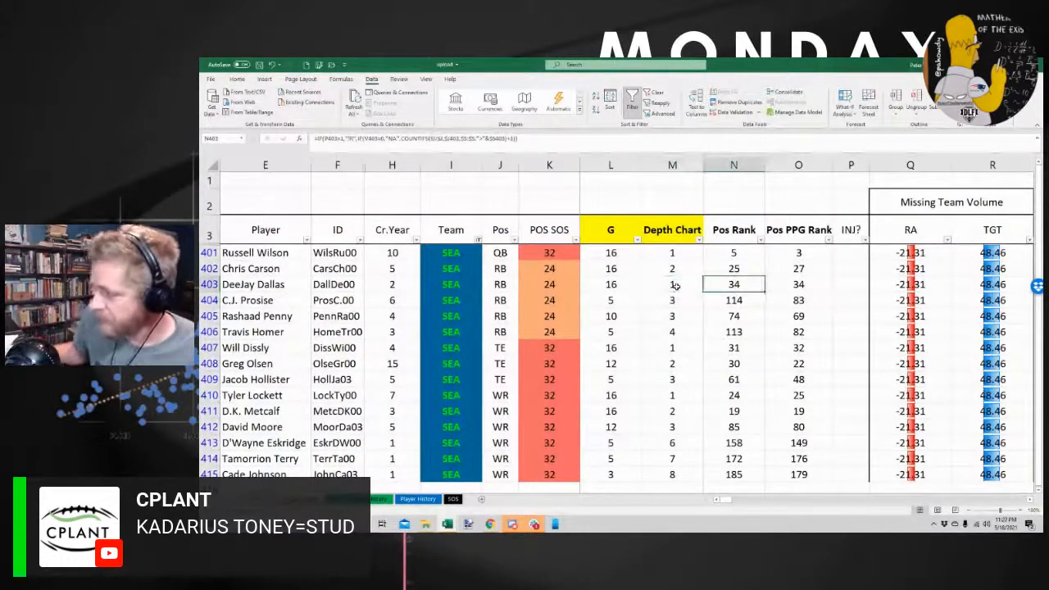
pyautogui.press('Up')
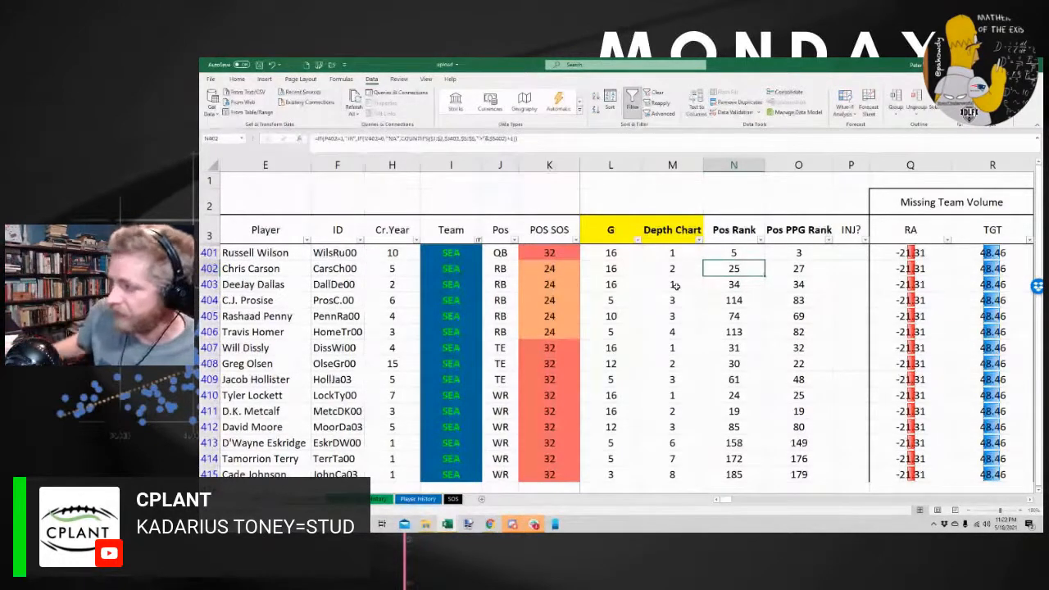
pyautogui.press('Left')
pyautogui.press('Down')
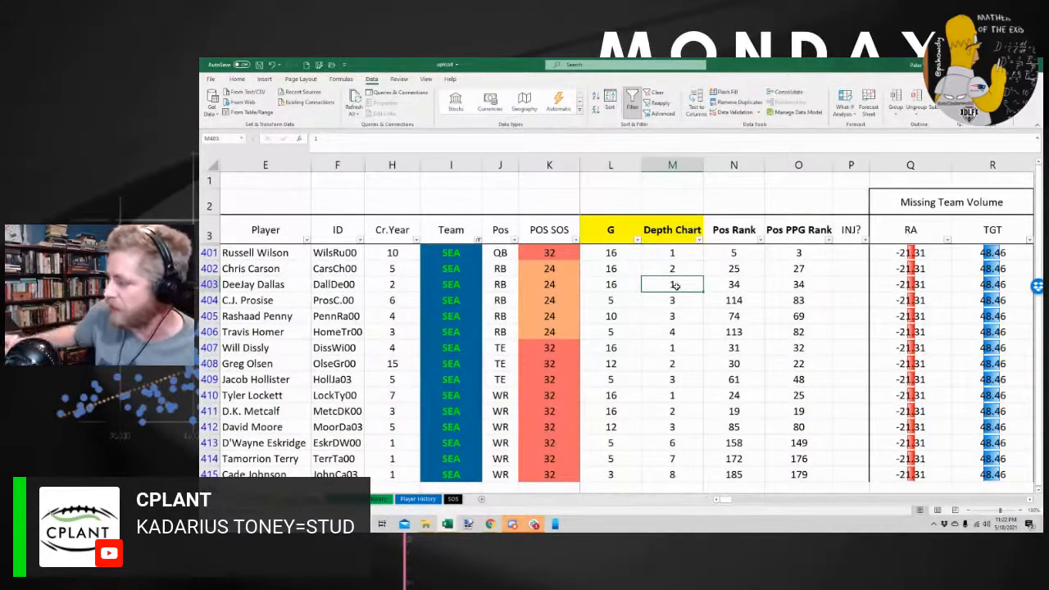
pyautogui.press('Up')
pyautogui.write('1')
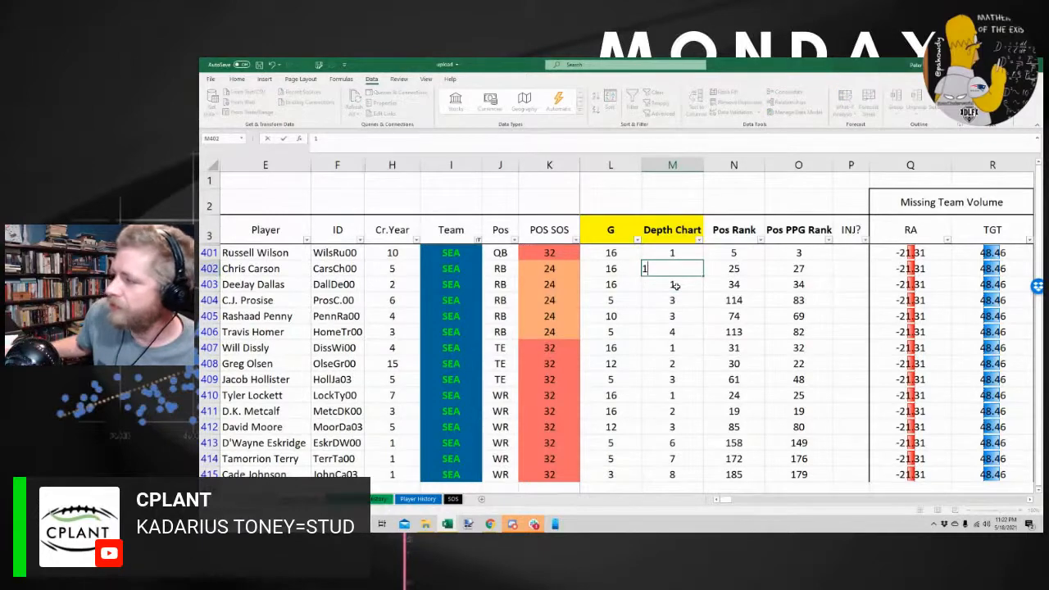
pyautogui.press('Return')
pyautogui.write('1')
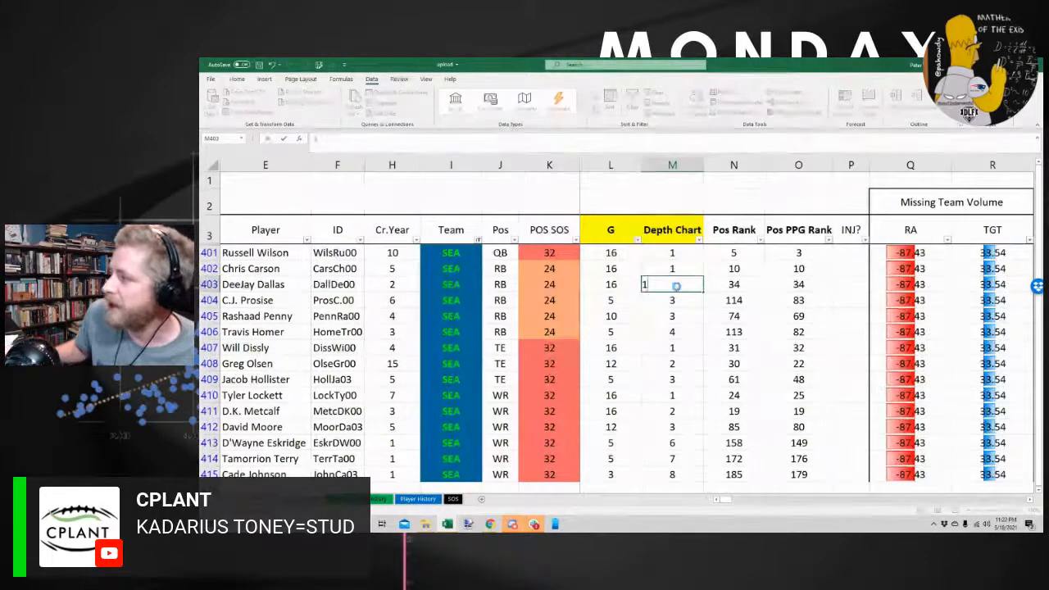
pyautogui.press('BackSpace')
pyautogui.write('2')
pyautogui.press('Return')
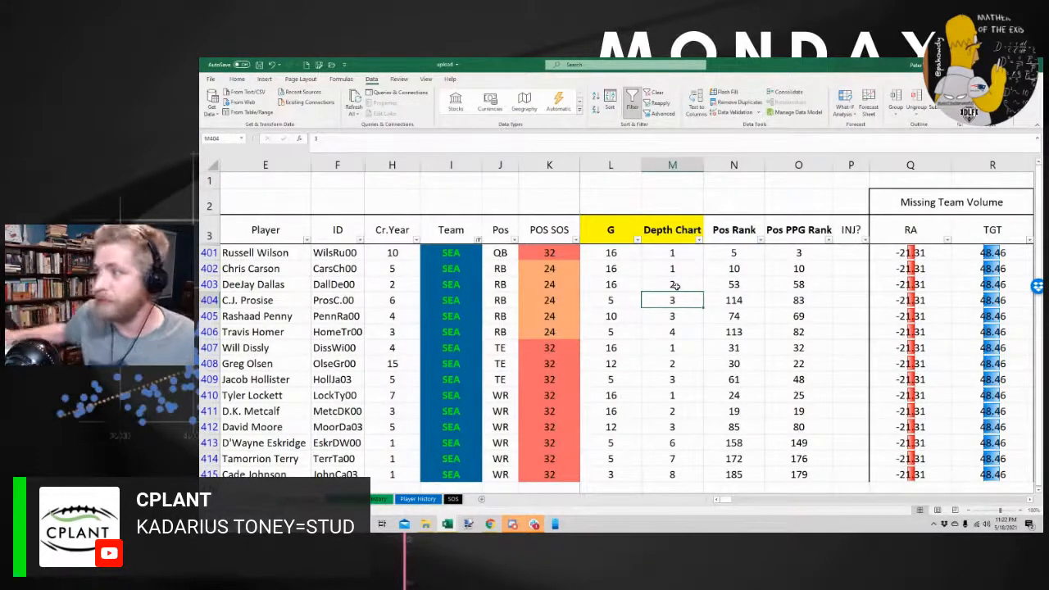
# Examine the Pos Rank values of Seattle's players from the quarterback through the running backs and tight ends
pyautogui.click(726, 239)
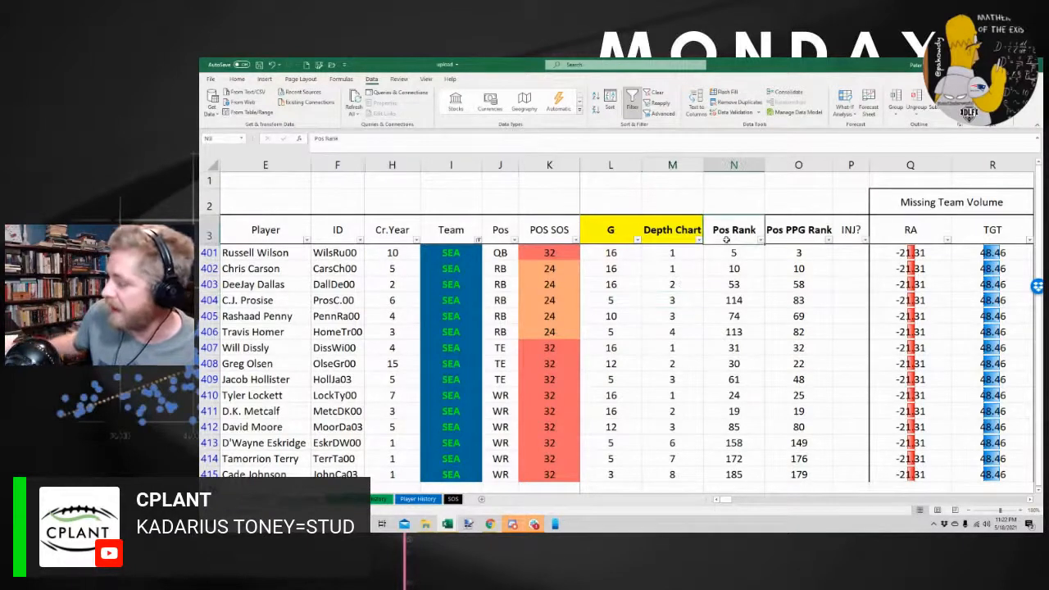
pyautogui.press('Down')
pyautogui.press('Down')
pyautogui.press('Down')
pyautogui.press('Down')
pyautogui.press('Down')
pyautogui.press('Down')
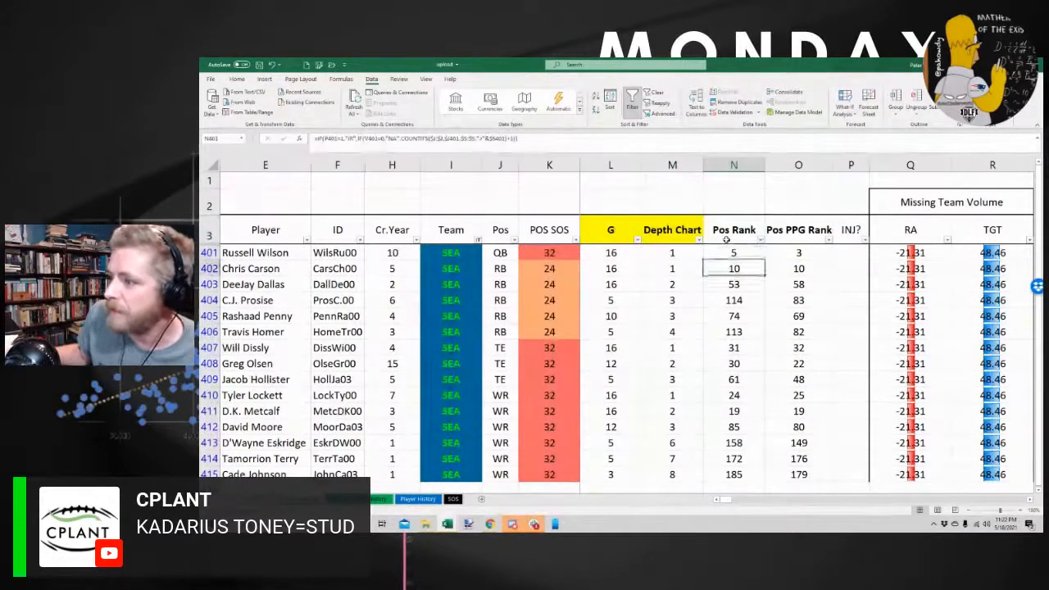
pyautogui.press('Down')
pyautogui.press('Down')
pyautogui.press('Down')
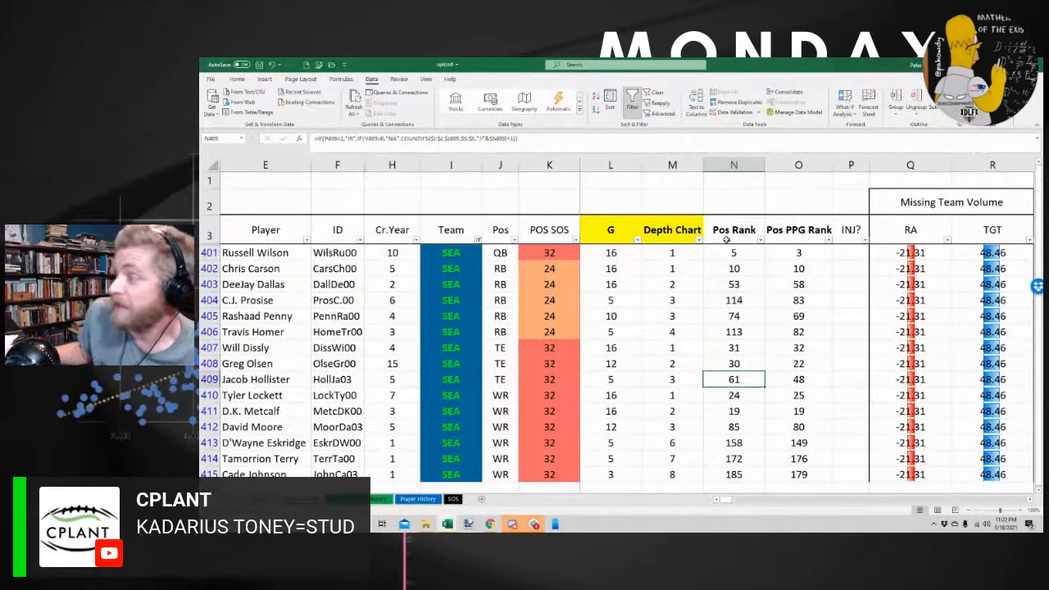
# Set Greg Olsen's team to FA and apply the current fill color to his Team cell
pyautogui.press('Up')
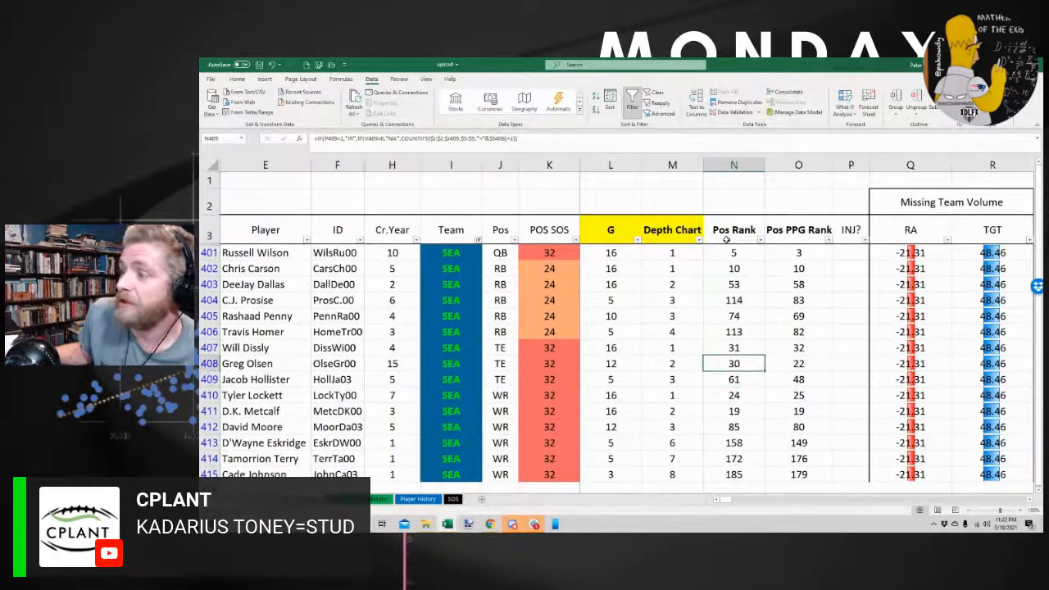
pyautogui.hotkey('alt', 'Tab')
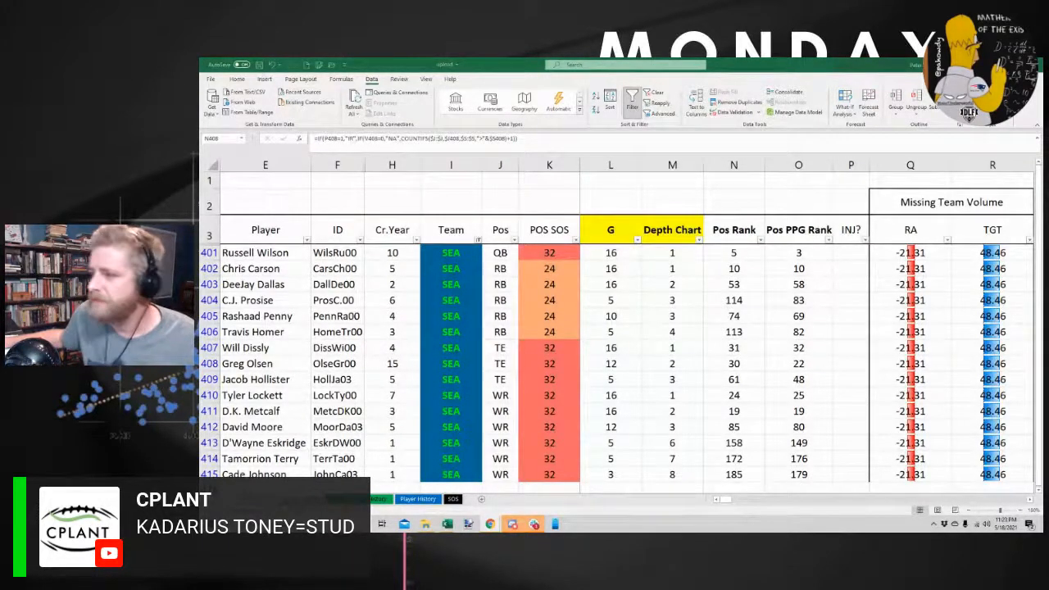
pyautogui.click(444, 364)
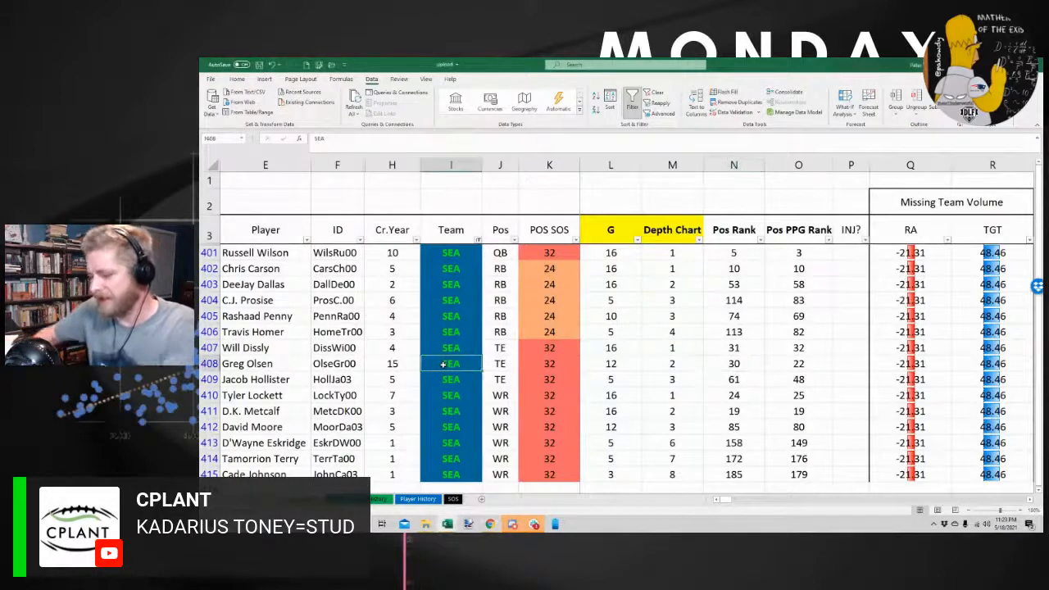
pyautogui.write('FA')
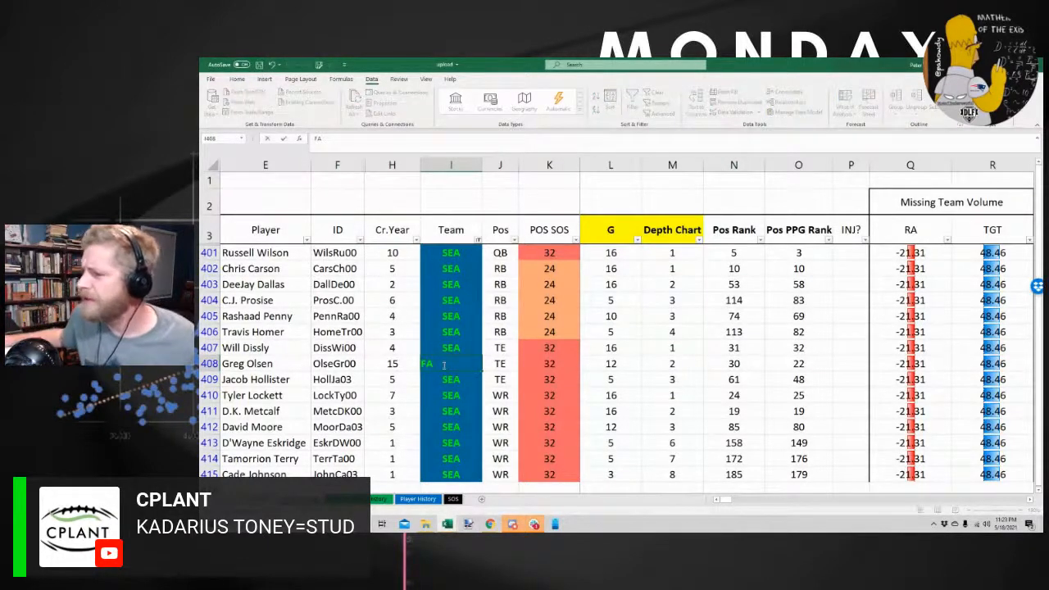
pyautogui.hotkey('ctrl', 'Return')
pyautogui.click(237, 80)
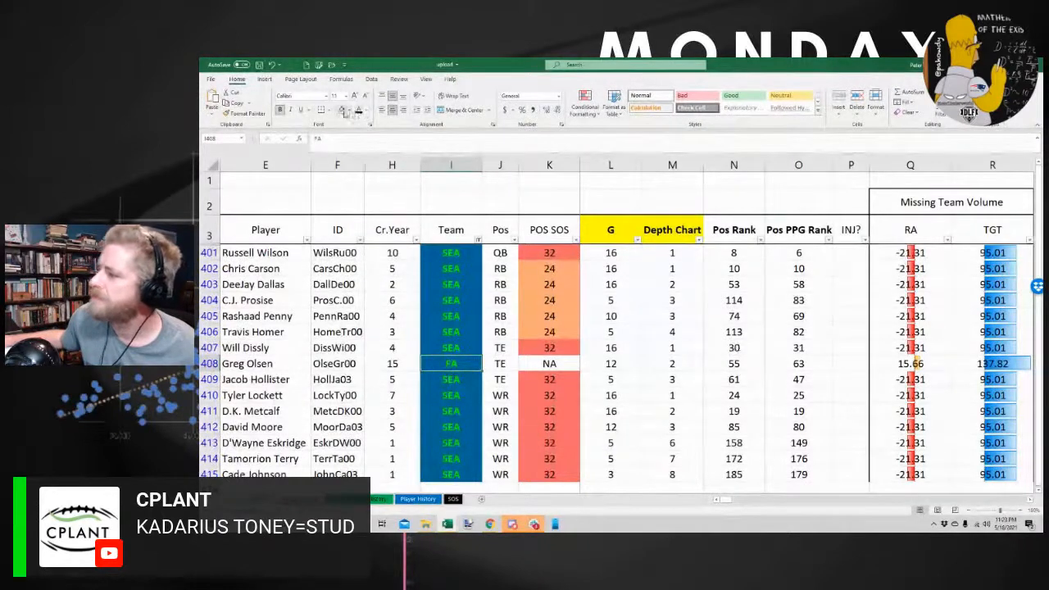
pyautogui.click(344, 112)
# Reapply the Team column filter so that only SEA players are listed
pyautogui.click(477, 240)
pyautogui.click(450, 364)
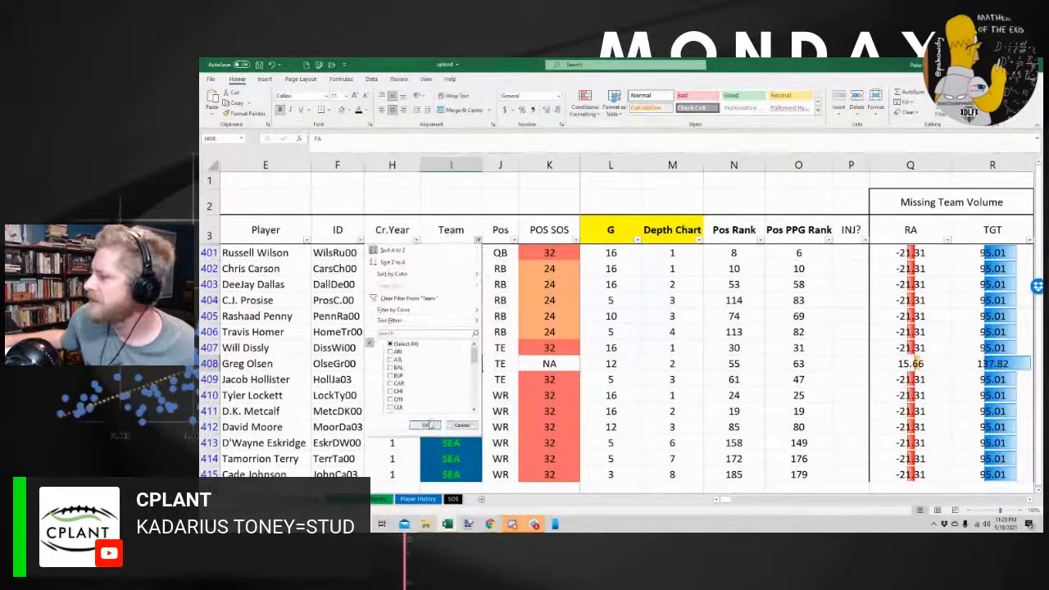
pyautogui.click(424, 422)
# Examine the depth chart positions and projected games of Seattle's running backs, tight ends and wide receivers
pyautogui.click(697, 316)
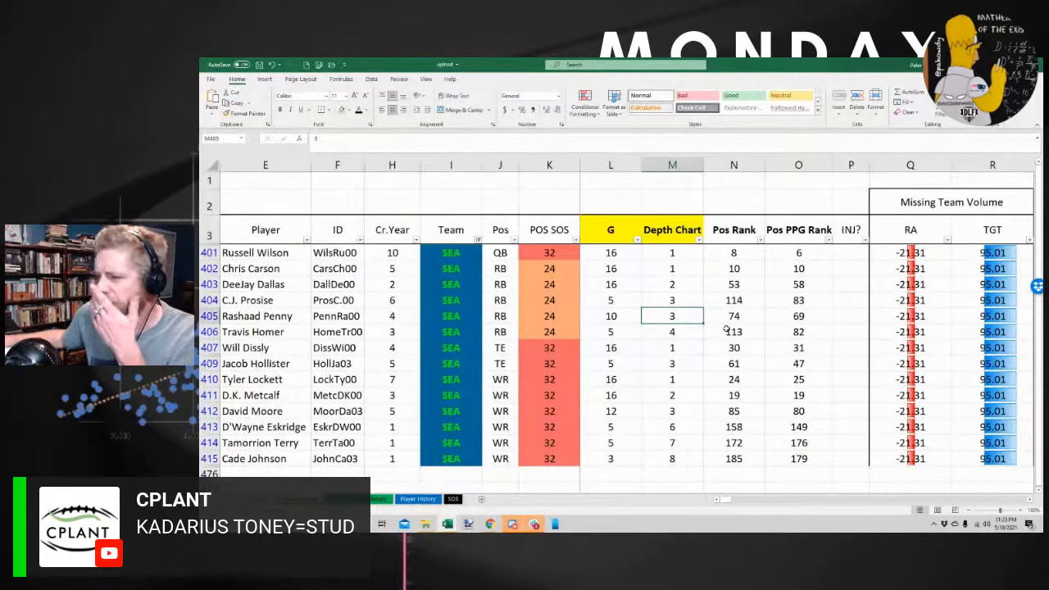
pyautogui.click(677, 384)
pyautogui.click(685, 394)
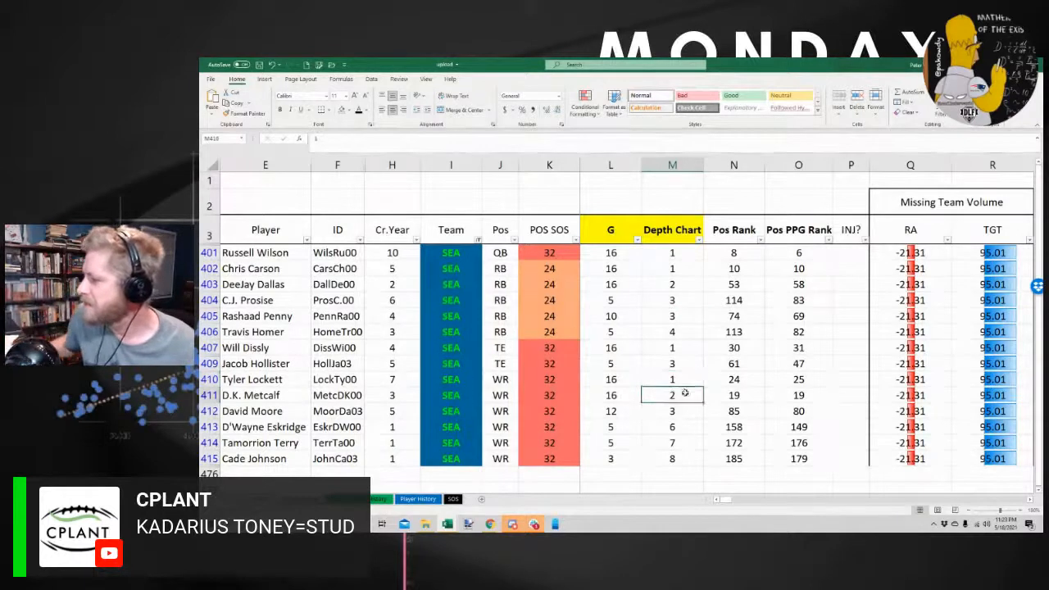
pyautogui.press('Up')
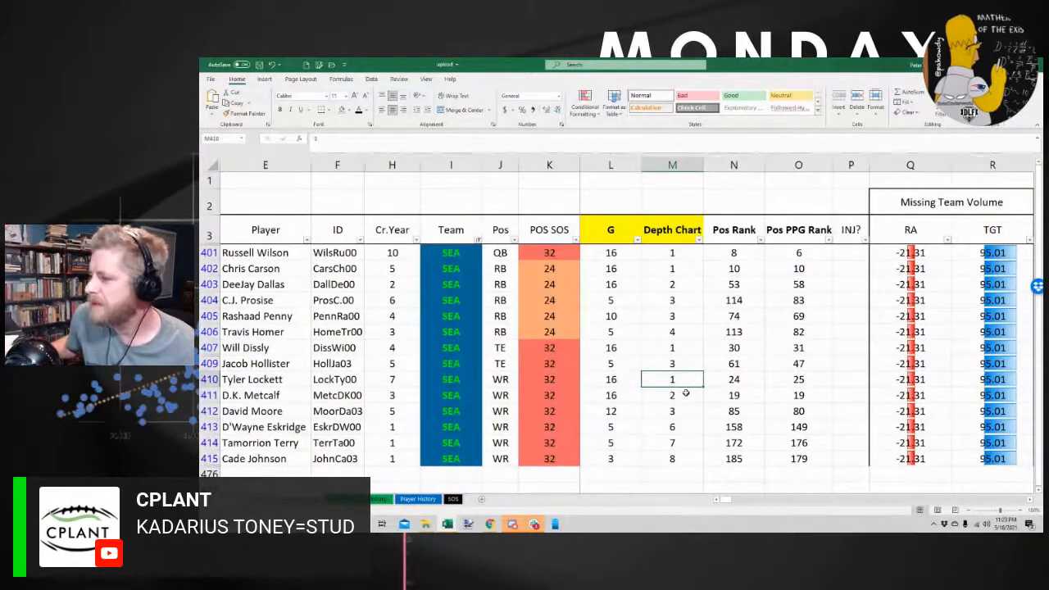
pyautogui.press('Down')
pyautogui.press('Down')
pyautogui.press('Down')
pyautogui.press('Down')
pyautogui.press('Left')
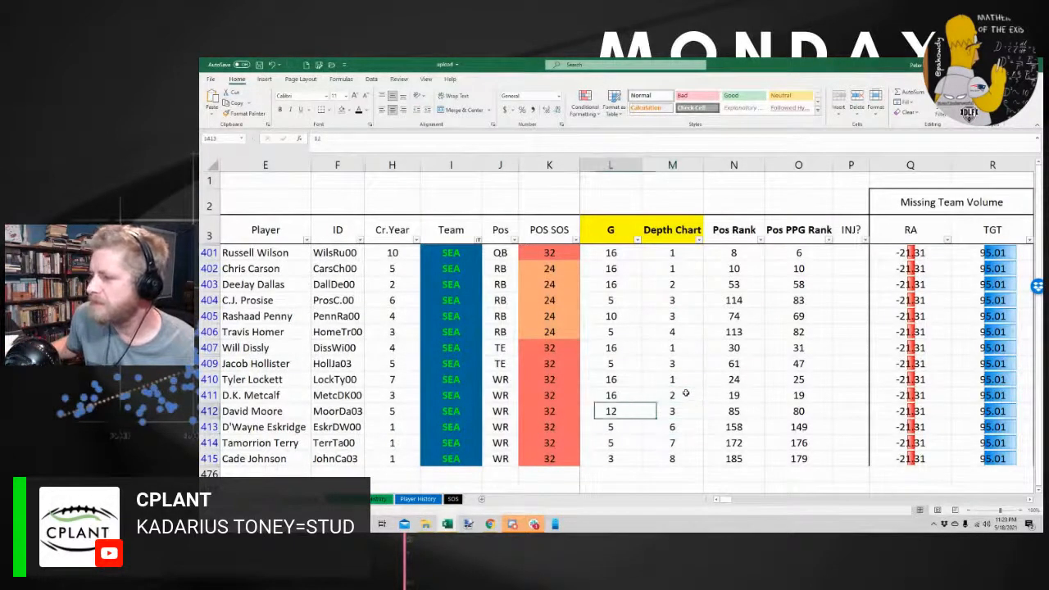
pyautogui.press('Up')
pyautogui.press('Up')
pyautogui.press('Up')
pyautogui.press('Up')
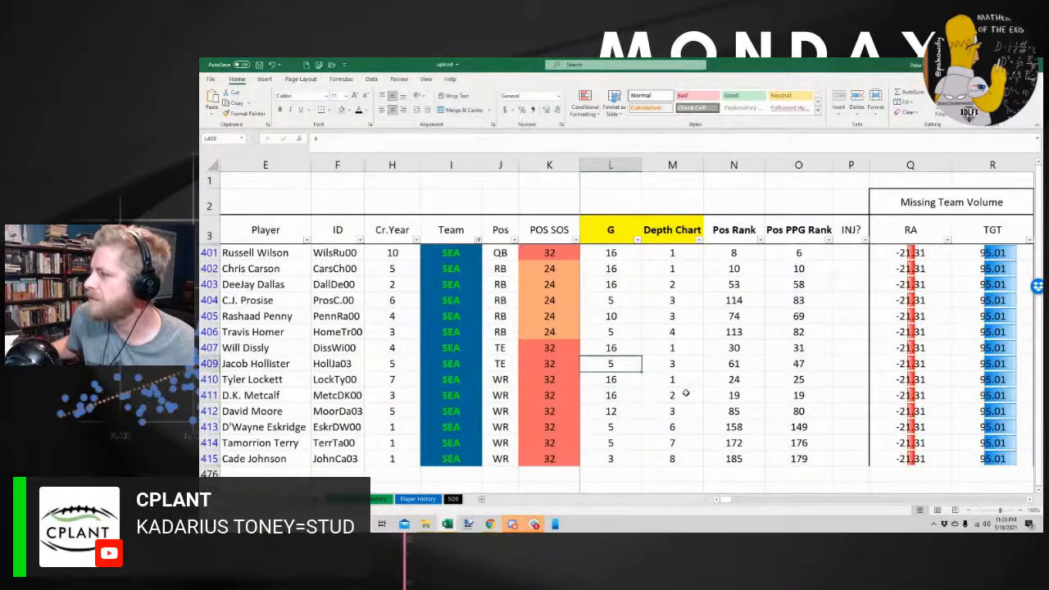
pyautogui.press('Down')
pyautogui.press('Down')
pyautogui.press('Down')
pyautogui.press('Down')
pyautogui.press('Down')
pyautogui.press('Up')
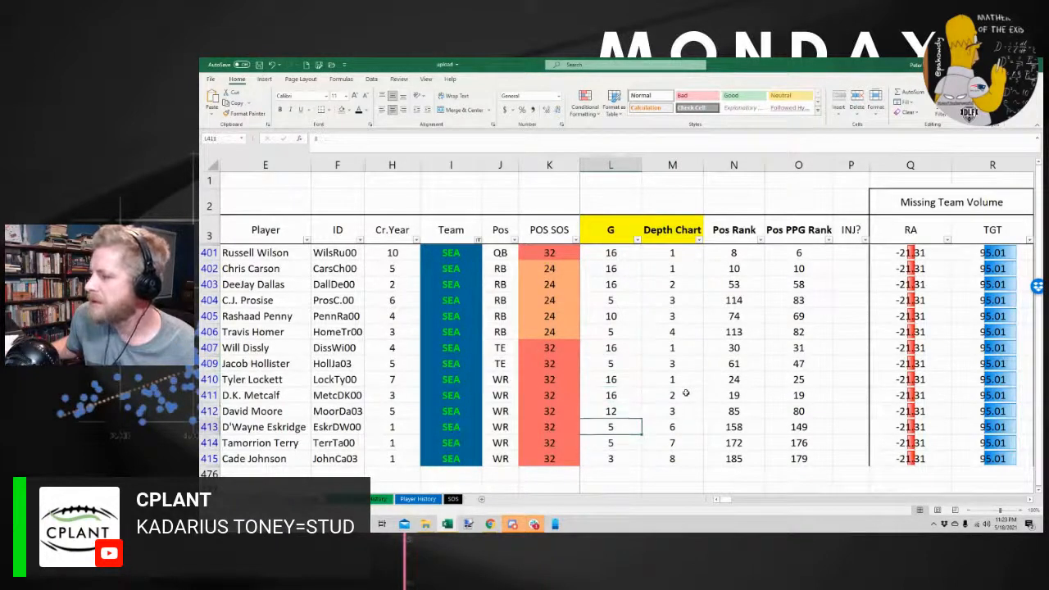
# Set David Moore's projected games to 14
pyautogui.press('Up')
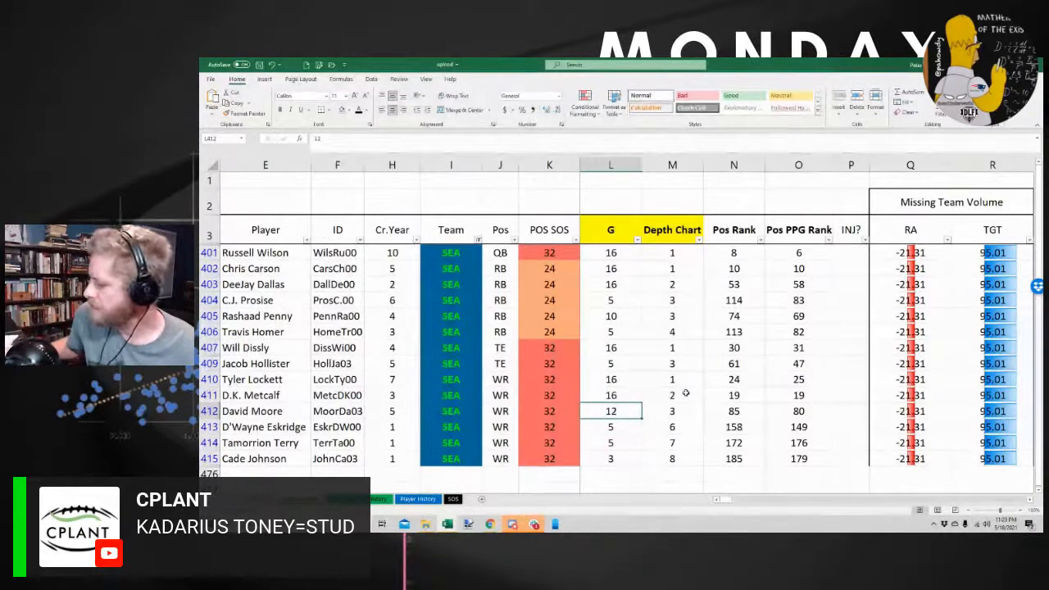
pyautogui.write('14')
pyautogui.press('Return')
pyautogui.press('Down')
pyautogui.press('Down')
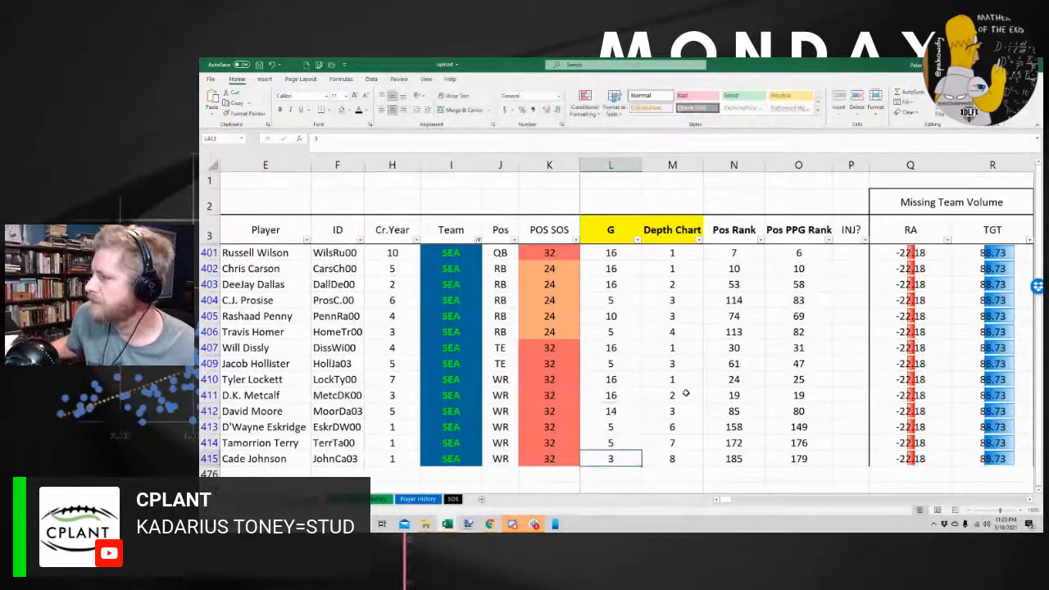
pyautogui.press('Up')
pyautogui.press('Up')
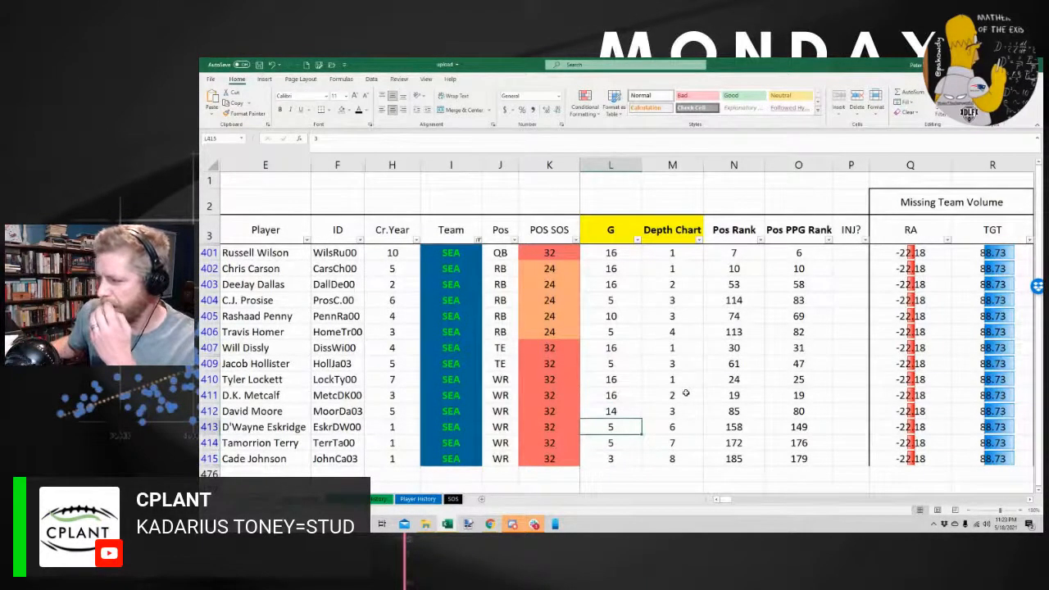
# Set C.J. Prosise's projected games to 6
pyautogui.press('Up')
pyautogui.press('Up')
pyautogui.press('Up')
pyautogui.press('Up')
pyautogui.press('Up')
pyautogui.press('Up')
pyautogui.press('Up')
pyautogui.press('Up')
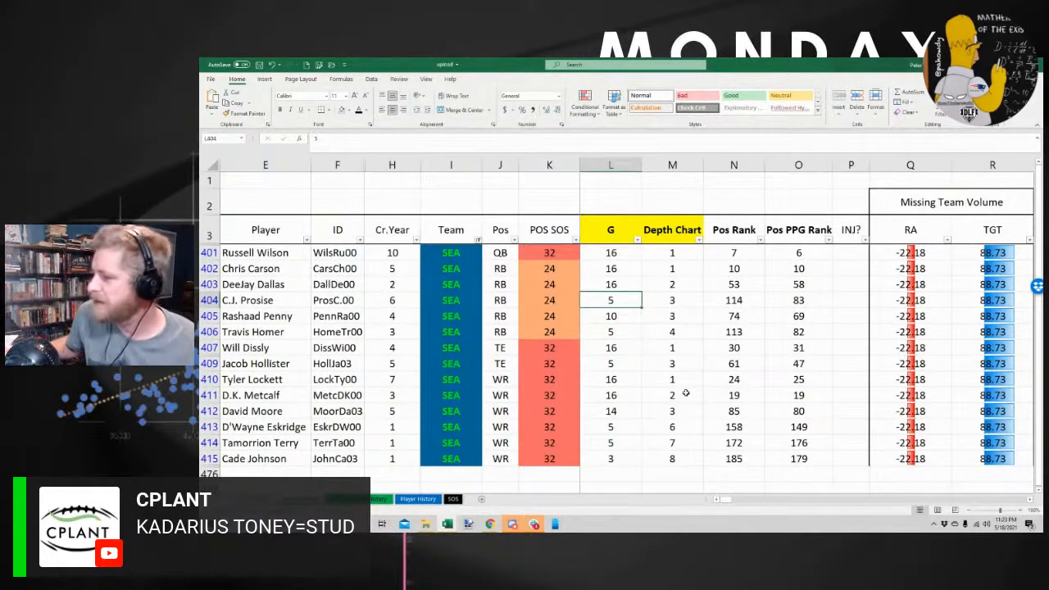
pyautogui.write('6')
pyautogui.press('Return')
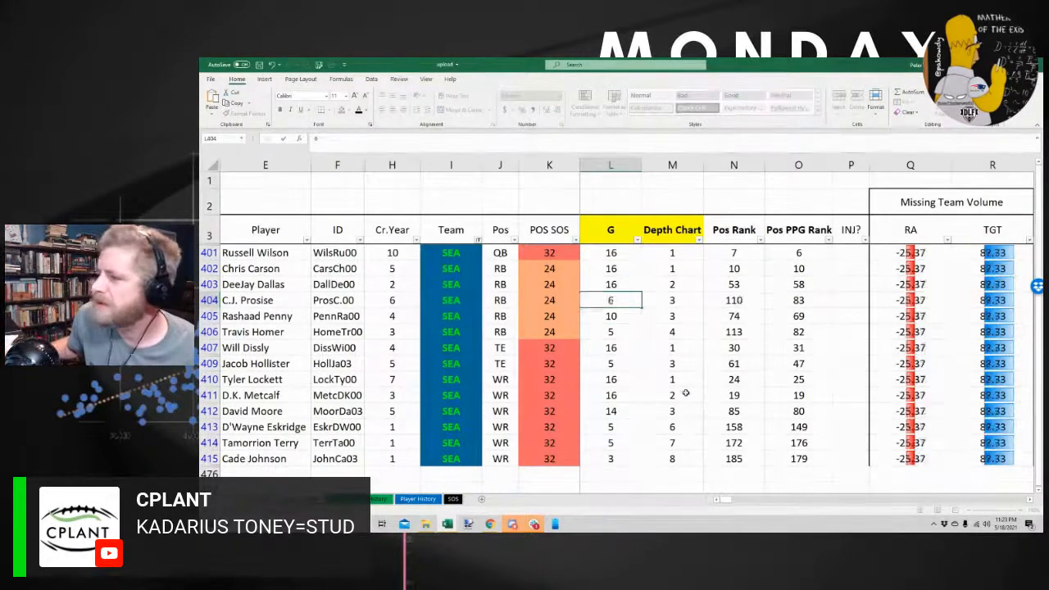
pyautogui.press('Up')
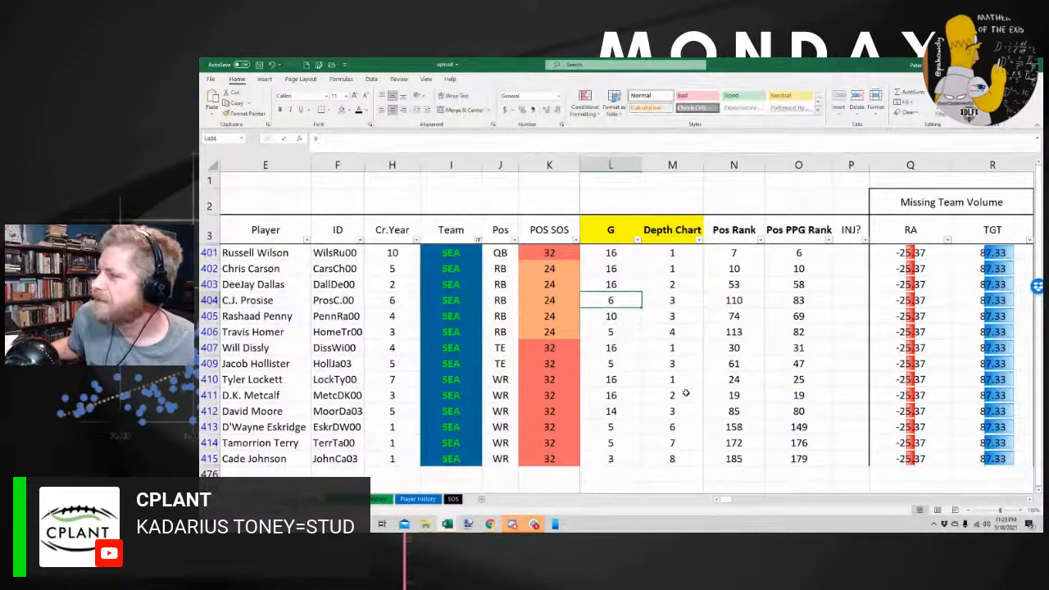
# Try 8 projected games for Jacob Hollister
pyautogui.press('Down')
pyautogui.press('Down')
pyautogui.press('Down')
pyautogui.press('Down')
pyautogui.press('Down')
pyautogui.press('Down')
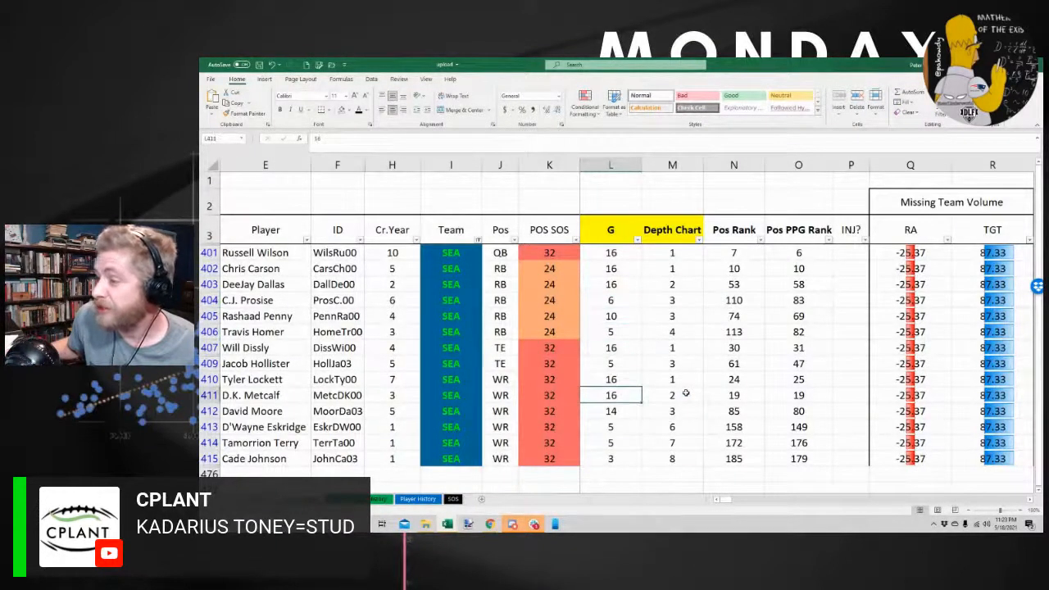
pyautogui.press('Up')
pyautogui.press('Up')
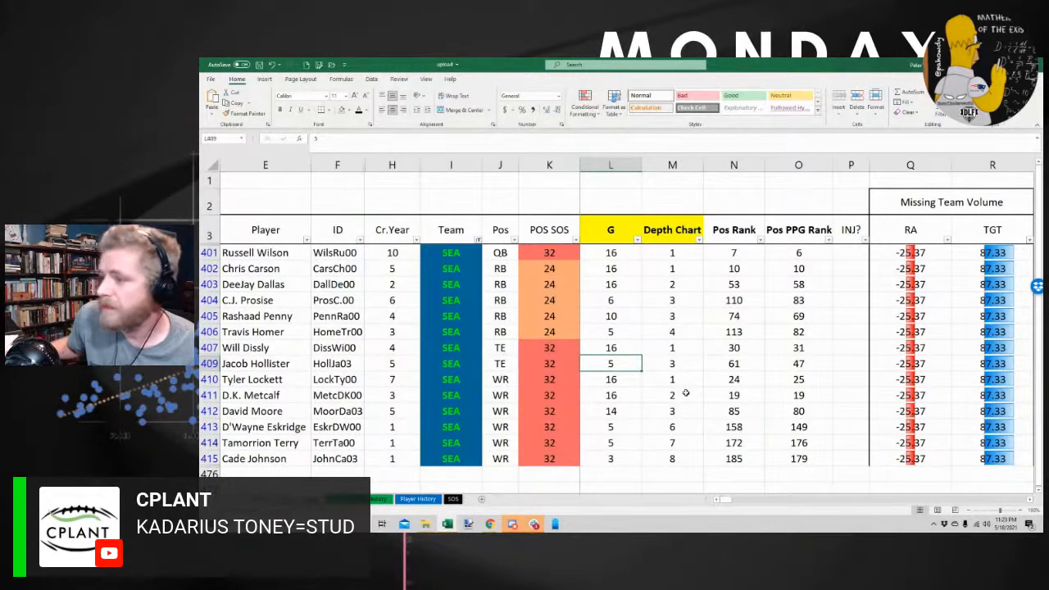
pyautogui.write('8')
pyautogui.press('Down')
pyautogui.press('Down')
# Set Jacob Hollister's projected games to 10
pyautogui.press('Up')
pyautogui.press('Up')
pyautogui.write('10')
pyautogui.press('Down')
pyautogui.press('Down')
pyautogui.press('Up')
# Set Travis Homer's projected games to 8
pyautogui.press('Up')
pyautogui.press('Up')
pyautogui.press('Up')
pyautogui.press('Down')
pyautogui.press('Down')
pyautogui.press('Down')
pyautogui.press('Up')
pyautogui.press('Up')
pyautogui.press('Up')
pyautogui.press('Up')
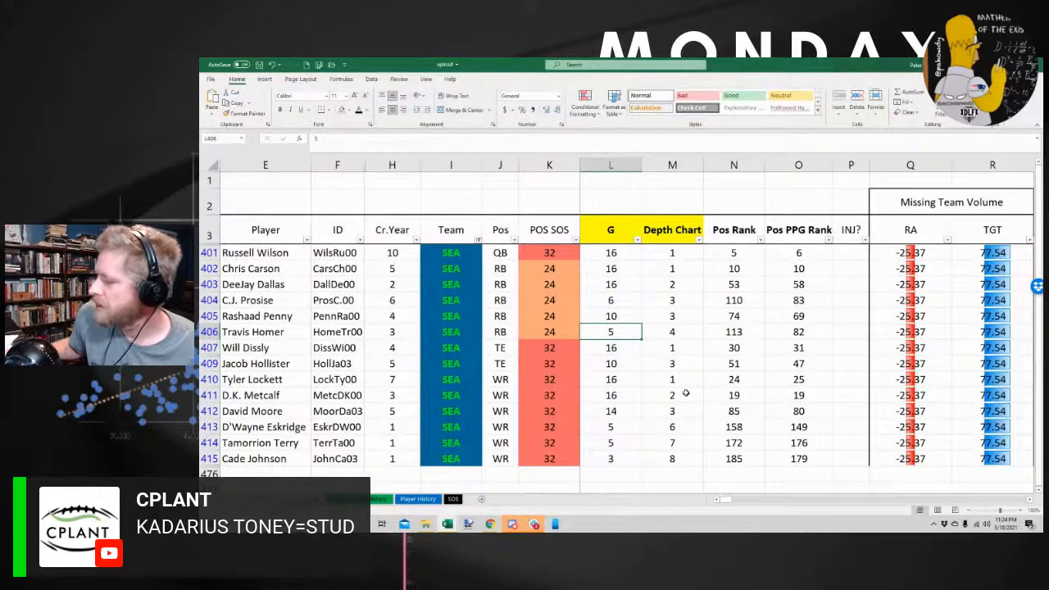
pyautogui.write('8')
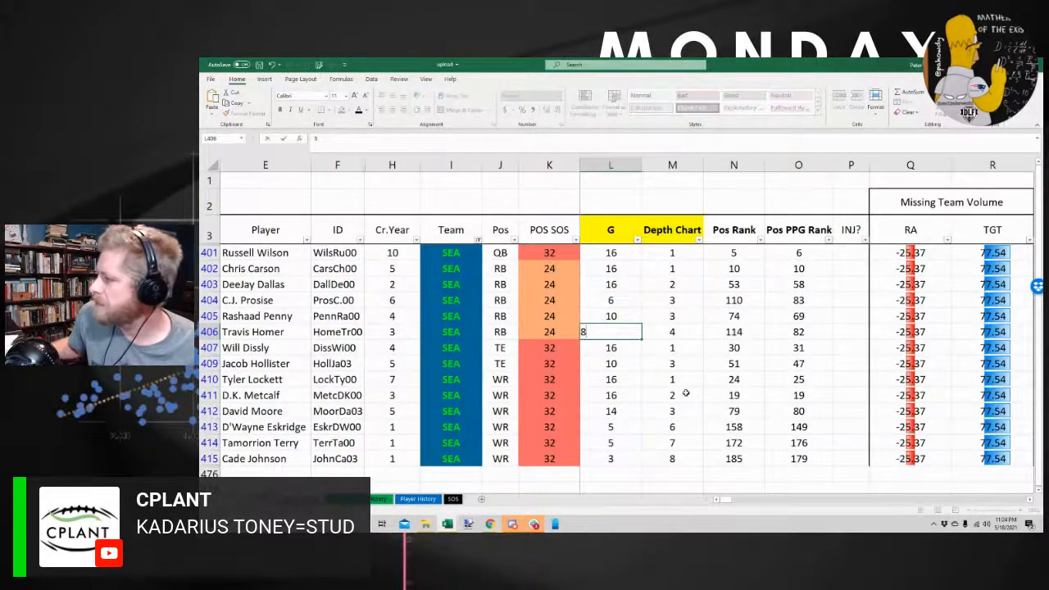
pyautogui.press('Return')
# Examine the projected rushing and target volume percentages of Seattle's players, especially the tight ends and running backs
pyautogui.press('Right')
pyautogui.press('Right')
pyautogui.press('Right')
pyautogui.press('Right')
pyautogui.press('Right')
pyautogui.press('Right')
pyautogui.press('Right')
pyautogui.press('Right')
pyautogui.press('Right')
pyautogui.press('Right')
pyautogui.press('Right')
pyautogui.press('Right')
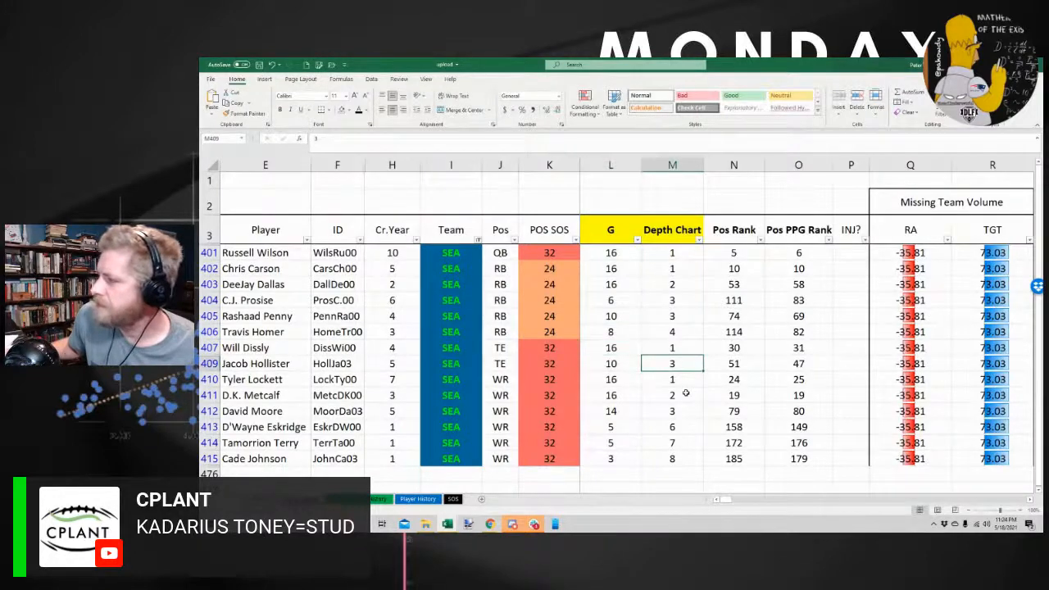
pyautogui.press('Right')
pyautogui.press('Right')
pyautogui.press('Right')
pyautogui.press('Right')
pyautogui.press('Right')
pyautogui.press('Right')
pyautogui.press('Right')
pyautogui.press('Right')
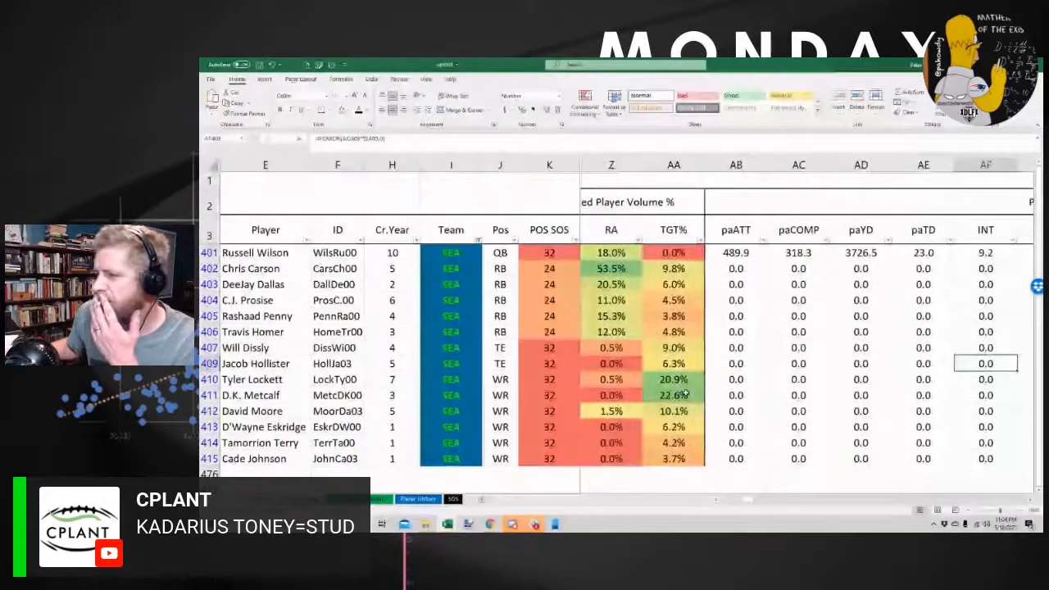
pyautogui.press('Up')
pyautogui.press('Up')
pyautogui.press('Up')
pyautogui.press('Up')
pyautogui.press('Down')
pyautogui.press('Down')
pyautogui.press('Down')
pyautogui.press('Down')
pyautogui.press('Up')
# Enter an 11% TGT% volume override for Will Dissly
pyautogui.press('Right')
pyautogui.press('Right')
pyautogui.press('Right')
pyautogui.press('Right')
pyautogui.press('Right')
pyautogui.press('Right')
pyautogui.press('Right')
pyautogui.press('Right')
pyautogui.press('Right')
pyautogui.press('Right')
pyautogui.press('Right')
pyautogui.press('Right')
pyautogui.press('Right')
pyautogui.press('Right')
pyautogui.press('Right')
pyautogui.press('Right')
pyautogui.press('Right')
pyautogui.press('Right')
pyautogui.press('Right')
pyautogui.press('Right')
pyautogui.press('Right')
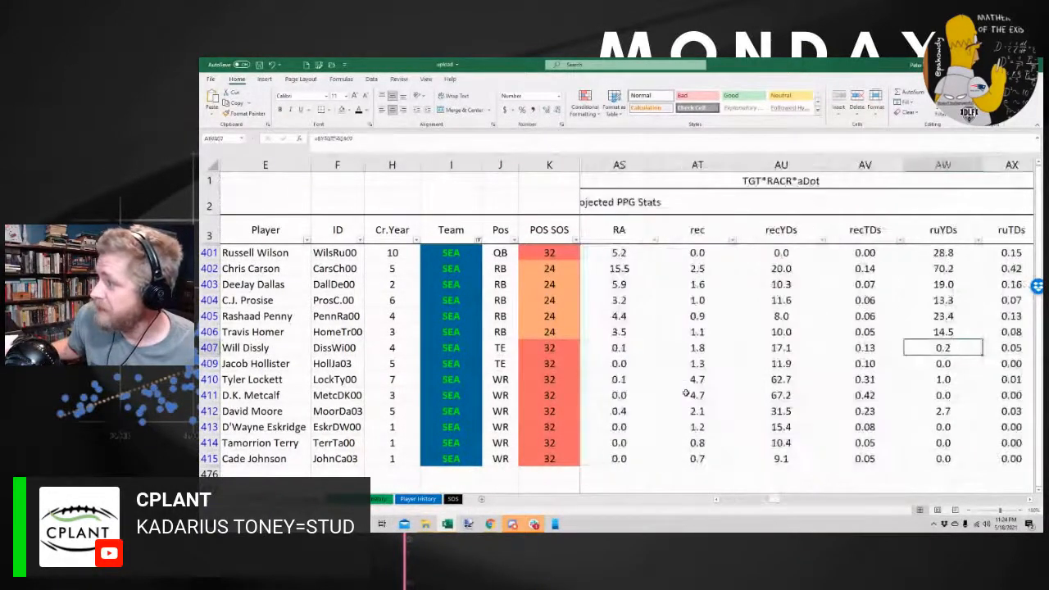
pyautogui.press('Right')
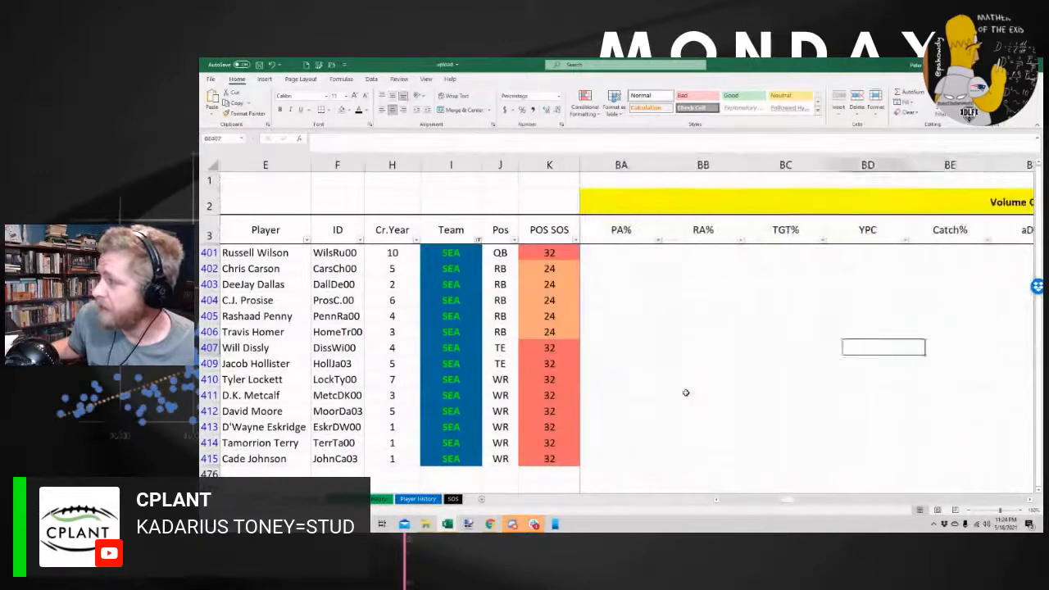
pyautogui.press('Left')
pyautogui.press('Left')
pyautogui.write('11%')
pyautogui.press('Return')
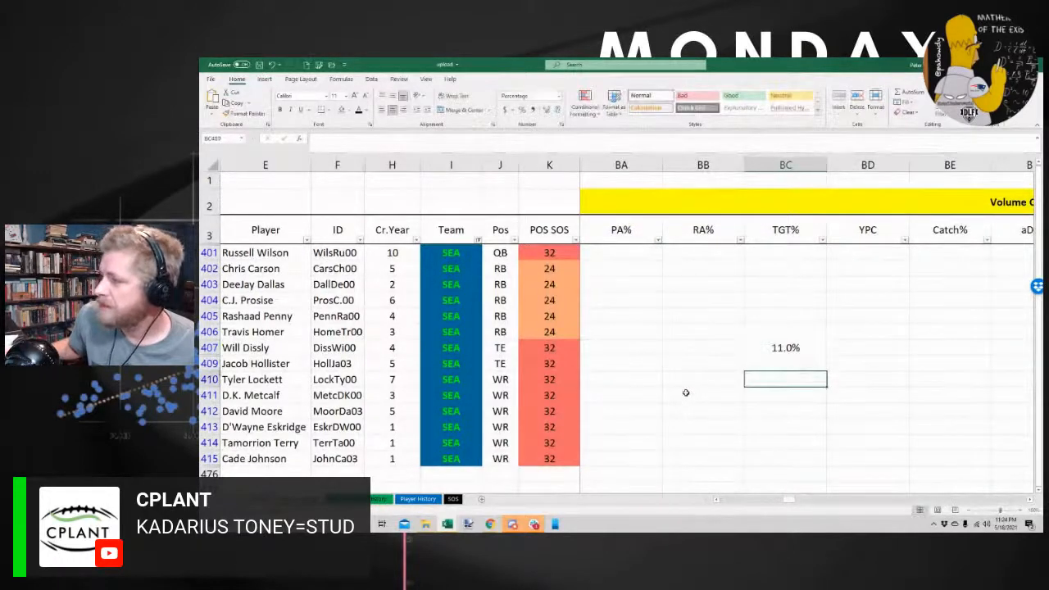
# Review Will Dissly's projected games, depth chart spot and positional ranks alongside the other Seattle players
pyautogui.press('Up')
pyautogui.press('Left')
pyautogui.press('Left')
pyautogui.press('Left')
pyautogui.press('Left')
pyautogui.press('Left')
pyautogui.press('Left')
pyautogui.press('Left')
pyautogui.press('Left')
pyautogui.press('Left')
pyautogui.press('Left')
pyautogui.press('Left')
pyautogui.press('Left')
pyautogui.press('Left')
pyautogui.press('Left')
pyautogui.press('Left')
pyautogui.press('Left')
pyautogui.press('Left')
pyautogui.press('Left')
pyautogui.press('Left')
pyautogui.press('Left')
pyautogui.press('Left')
pyautogui.press('Left')
pyautogui.press('Left')
pyautogui.press('Left')
pyautogui.press('Left')
pyautogui.press('Left')
pyautogui.press('Left')
pyautogui.press('Left')
pyautogui.press('Left')
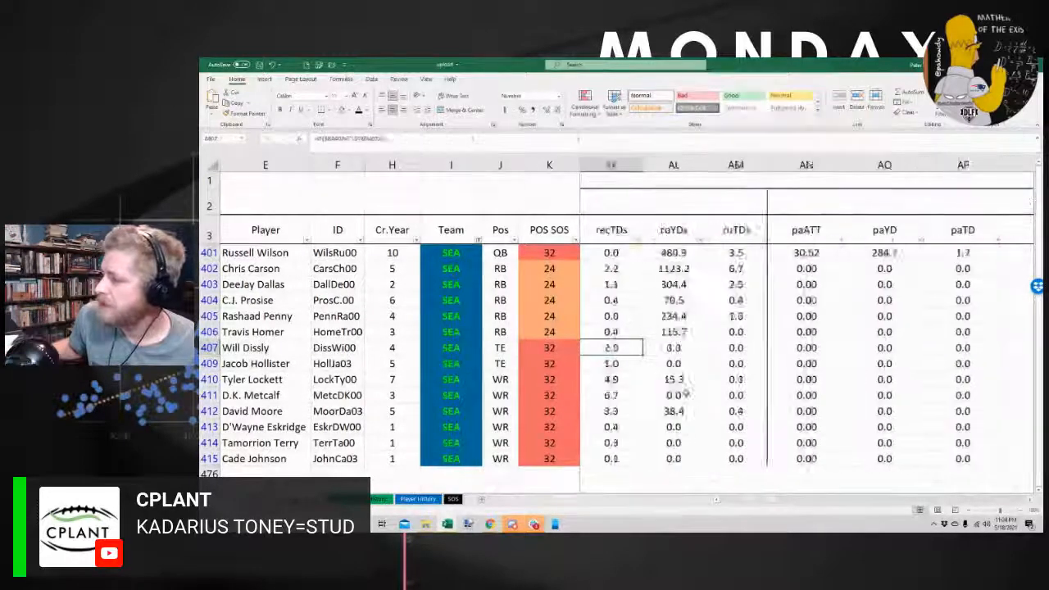
pyautogui.press('Left')
pyautogui.press('Left')
pyautogui.press('Left')
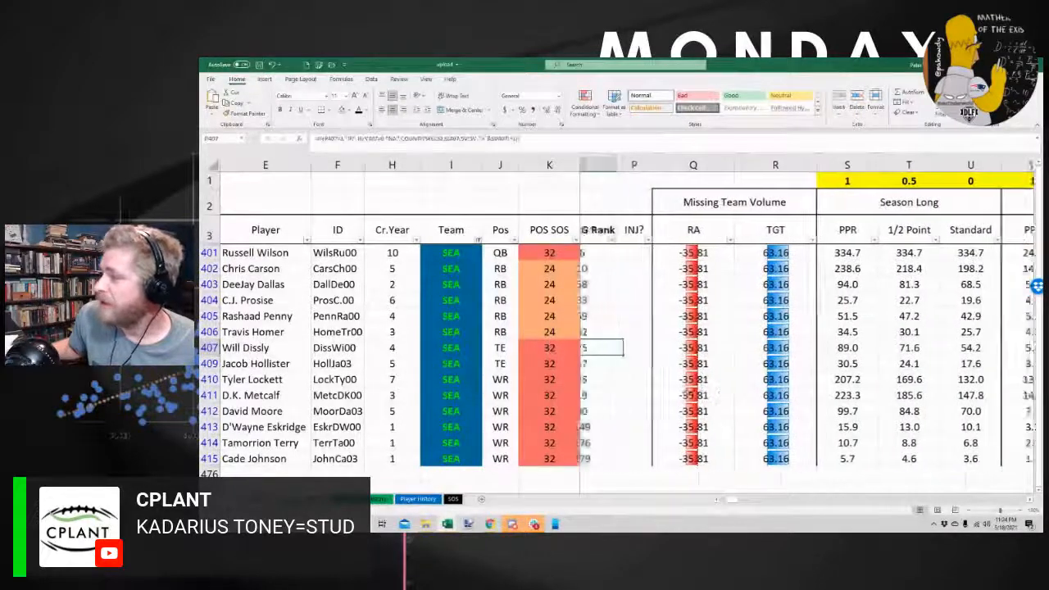
pyautogui.press('Left')
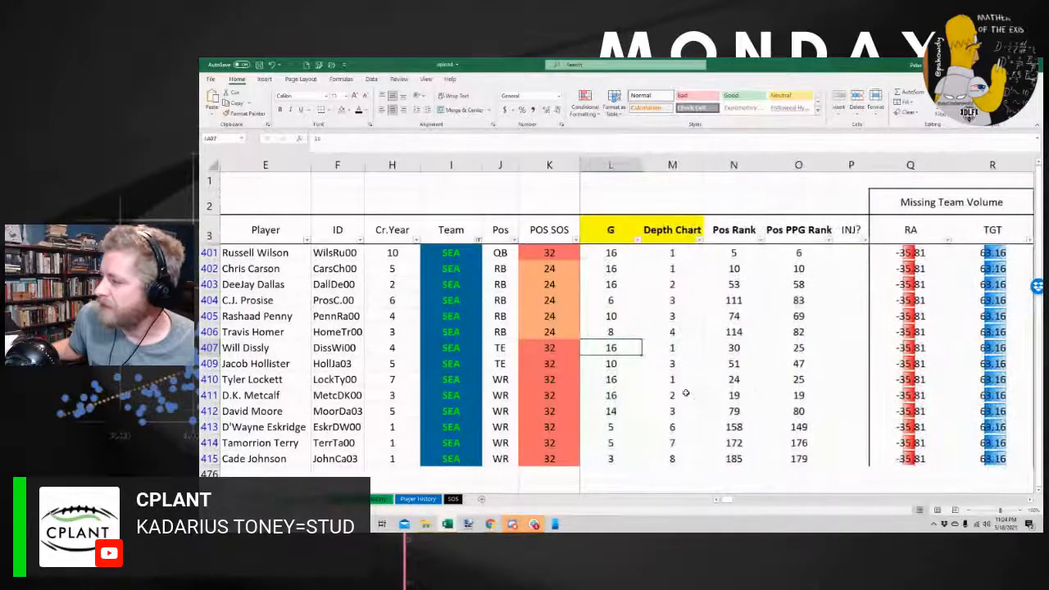
# Examine Seattle's missing team volume, fantasy points and projected volume percentages along Will Dissly's row
pyautogui.press('Right')
pyautogui.press('Right')
pyautogui.press('Right')
pyautogui.press('Right')
pyautogui.press('Right')
pyautogui.press('Right')
pyautogui.press('Right')
pyautogui.press('Right')
pyautogui.press('Right')
pyautogui.press('Right')
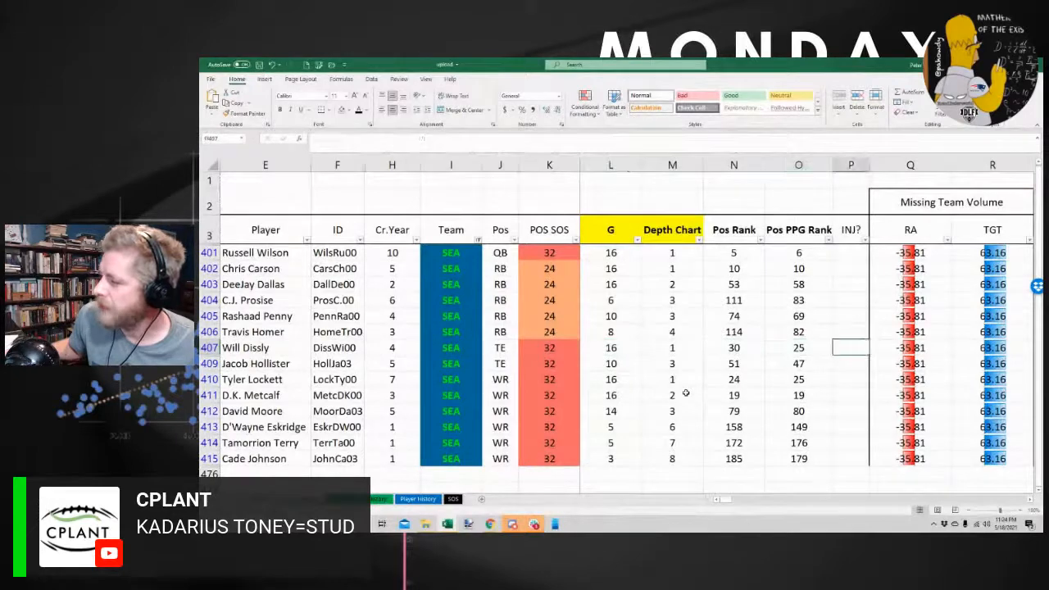
pyautogui.press('Right')
pyautogui.press('Left')
pyautogui.press('Left')
pyautogui.press('Left')
pyautogui.press('Left')
pyautogui.press('Left')
pyautogui.press('Left')
pyautogui.press('Left')
pyautogui.press('Left')
pyautogui.press('Left')
pyautogui.press('Right')
pyautogui.press('Right')
pyautogui.press('Right')
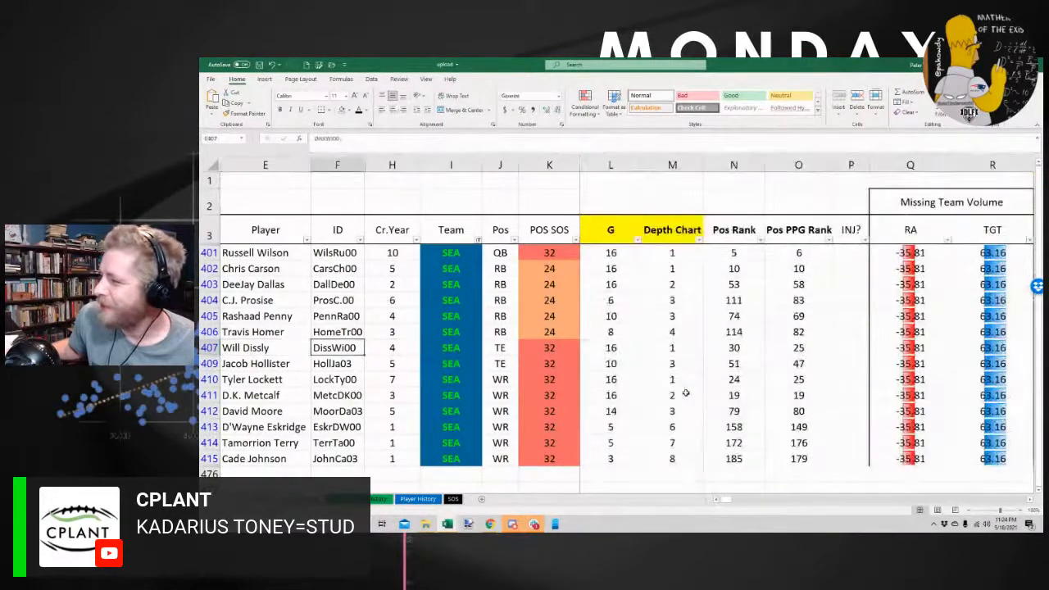
pyautogui.press('Right')
pyautogui.press('Right')
pyautogui.press('Right')
pyautogui.press('Right')
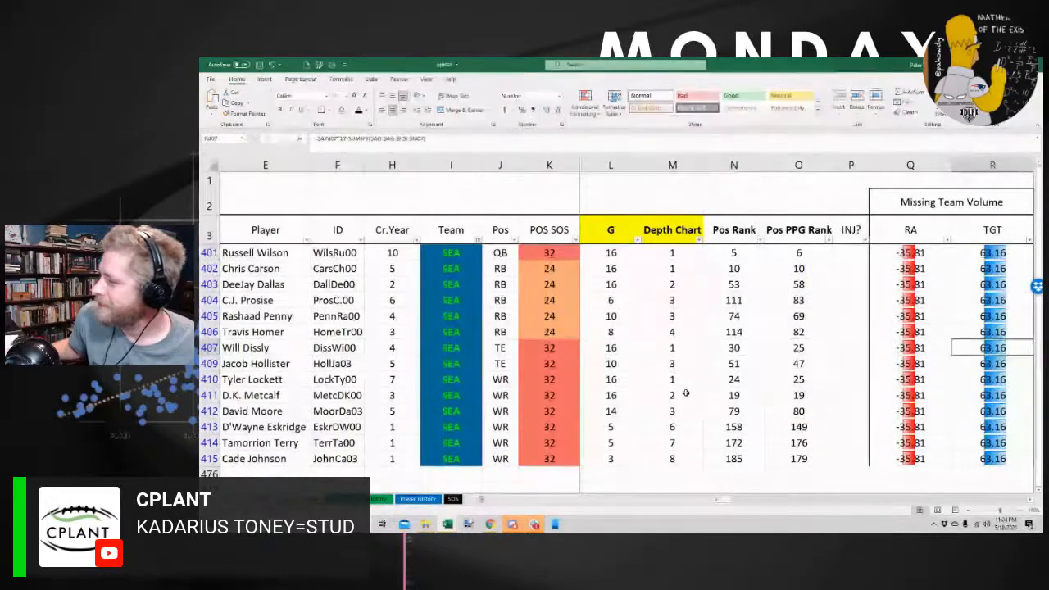
pyautogui.press('Right')
pyautogui.press('Right')
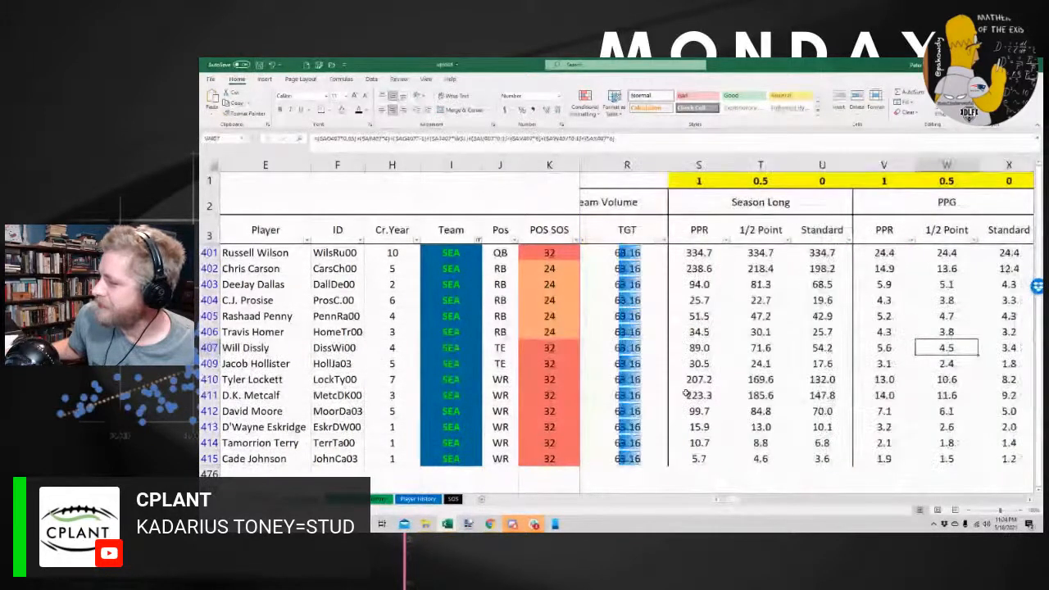
pyautogui.press('Right')
pyautogui.press('Right')
pyautogui.press('Right')
pyautogui.press('Right')
pyautogui.press('Right')
pyautogui.press('Right')
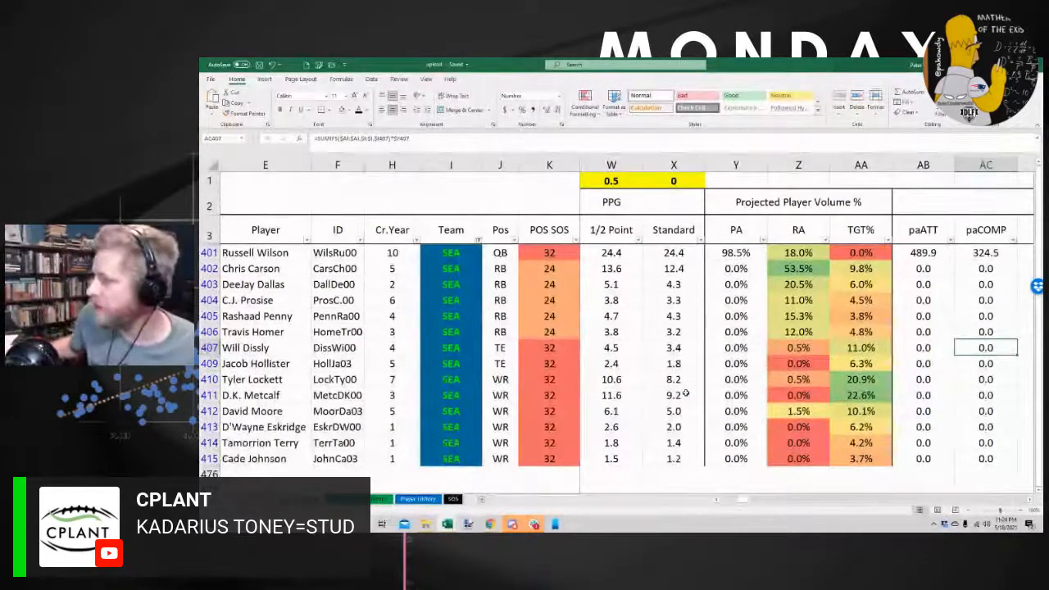
# Review the projected games, depth chart order and positional ranks of Seattle's running backs, particularly Chris Carson
pyautogui.press('Up')
pyautogui.press('Up')
pyautogui.press('Up')
pyautogui.press('Up')
pyautogui.press('Up')
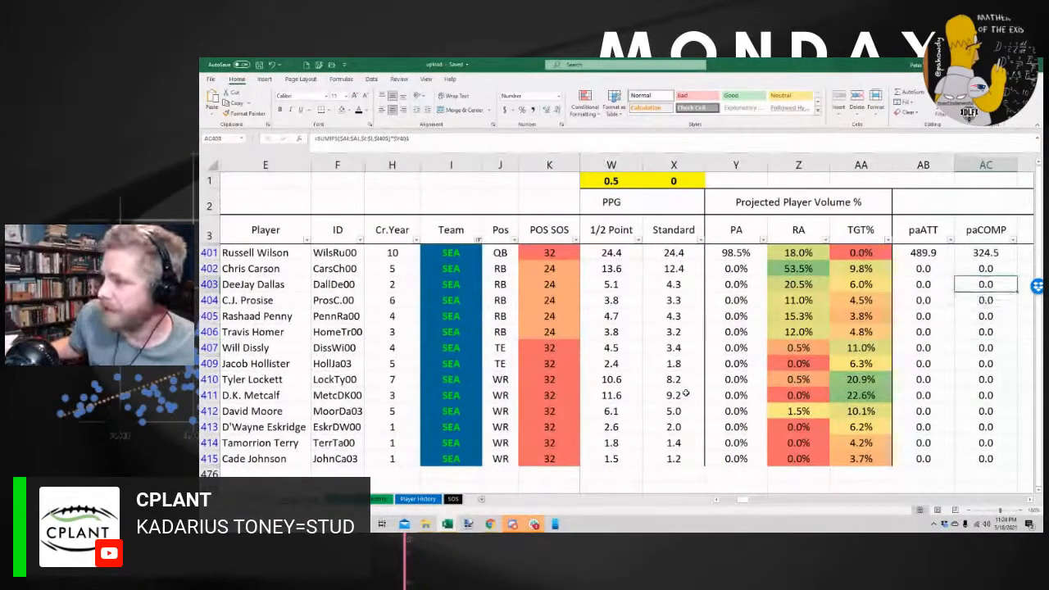
pyautogui.press('Left')
pyautogui.press('Left')
pyautogui.press('Left')
pyautogui.press('Left')
pyautogui.press('Left')
pyautogui.press('Left')
pyautogui.press('Left')
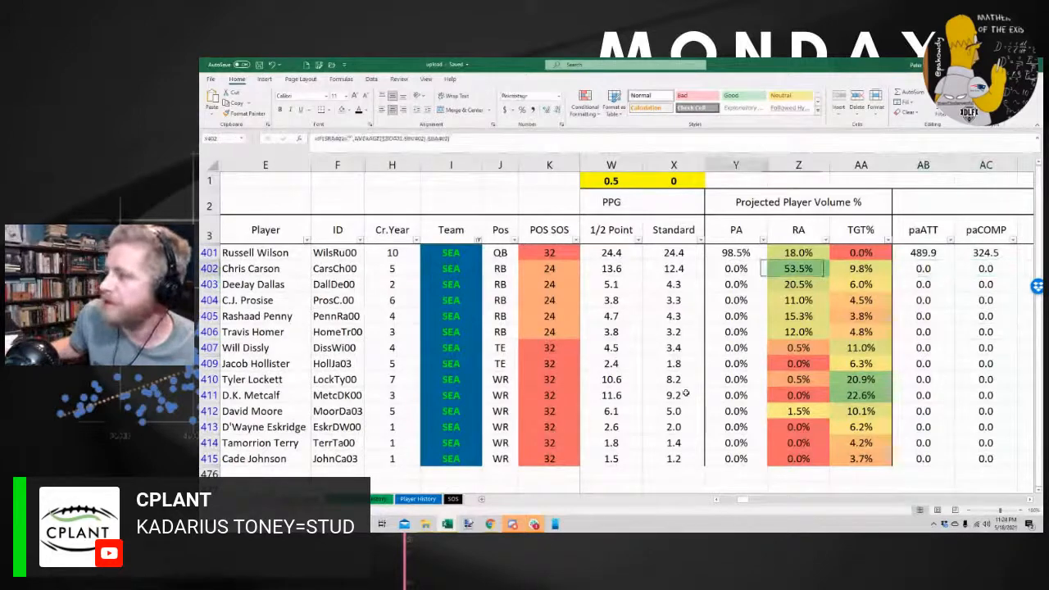
pyautogui.press('Left')
pyautogui.press('Left')
pyautogui.press('Left')
pyautogui.press('Left')
pyautogui.press('Left')
pyautogui.press('Left')
pyautogui.press('Left')
pyautogui.press('Left')
pyautogui.press('Left')
pyautogui.press('Left')
pyautogui.press('Left')
pyautogui.press('Left')
pyautogui.press('Left')
pyautogui.press('Left')
pyautogui.press('Left')
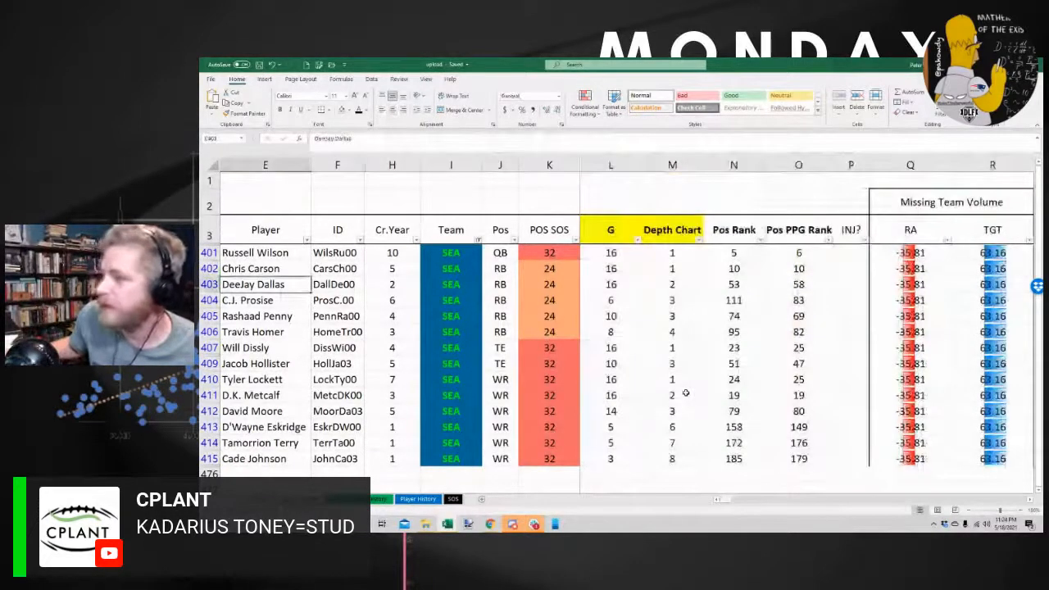
pyautogui.press('Right')
pyautogui.press('Right')
pyautogui.press('Right')
pyautogui.press('Right')
pyautogui.press('Right')
pyautogui.press('Right')
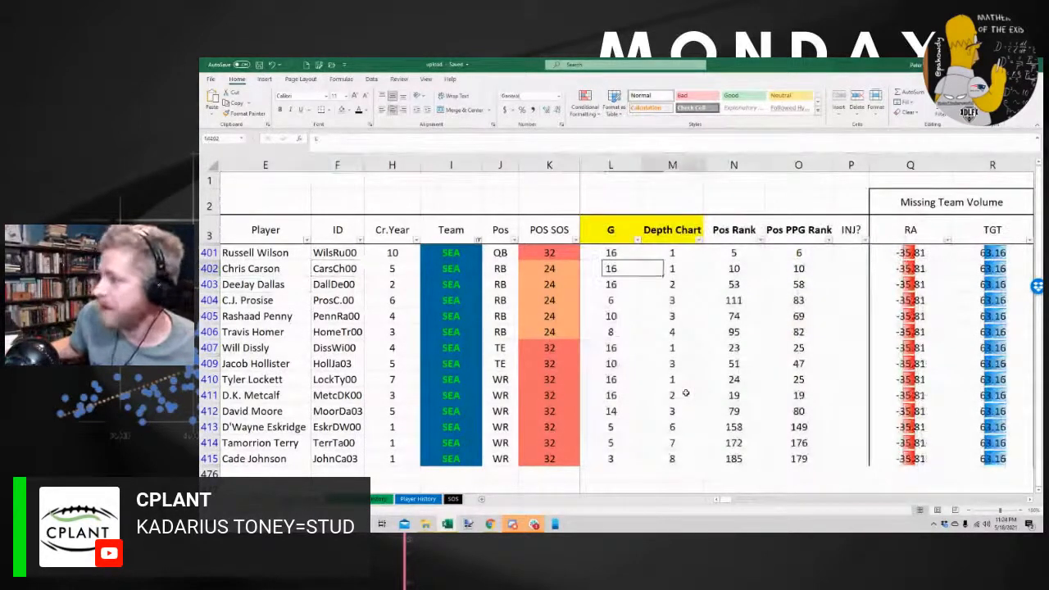
# Examine Chris Carson's season-long fantasy points in the PPR, half-point and standard formats
pyautogui.press('Right')
pyautogui.press('Right')
pyautogui.press('Right')
pyautogui.press('Right')
pyautogui.press('Right')
pyautogui.press('Right')
pyautogui.press('Right')
pyautogui.press('Right')
pyautogui.press('Right')
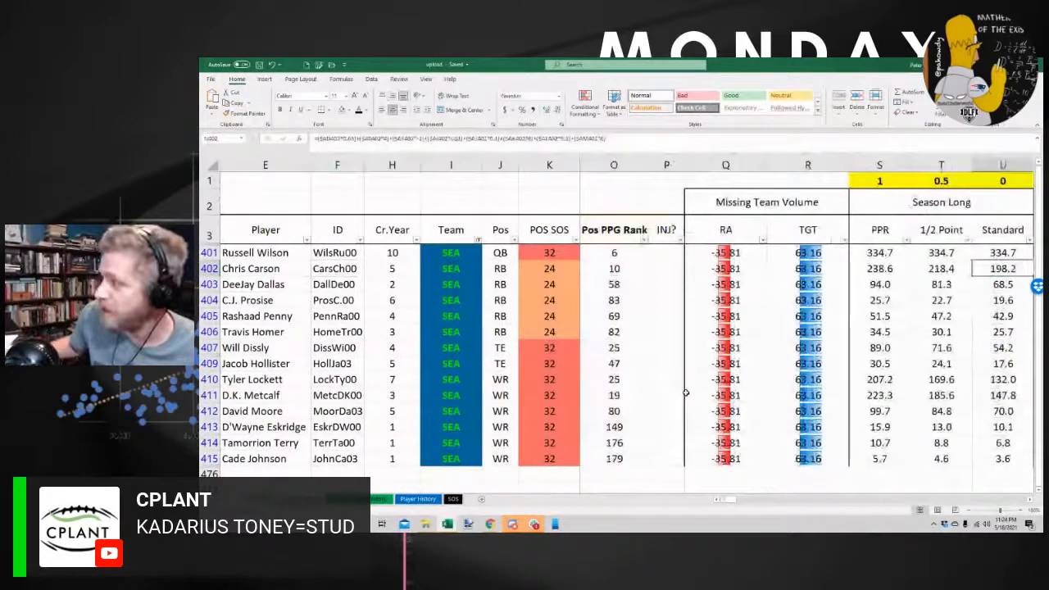
pyautogui.press('Left')
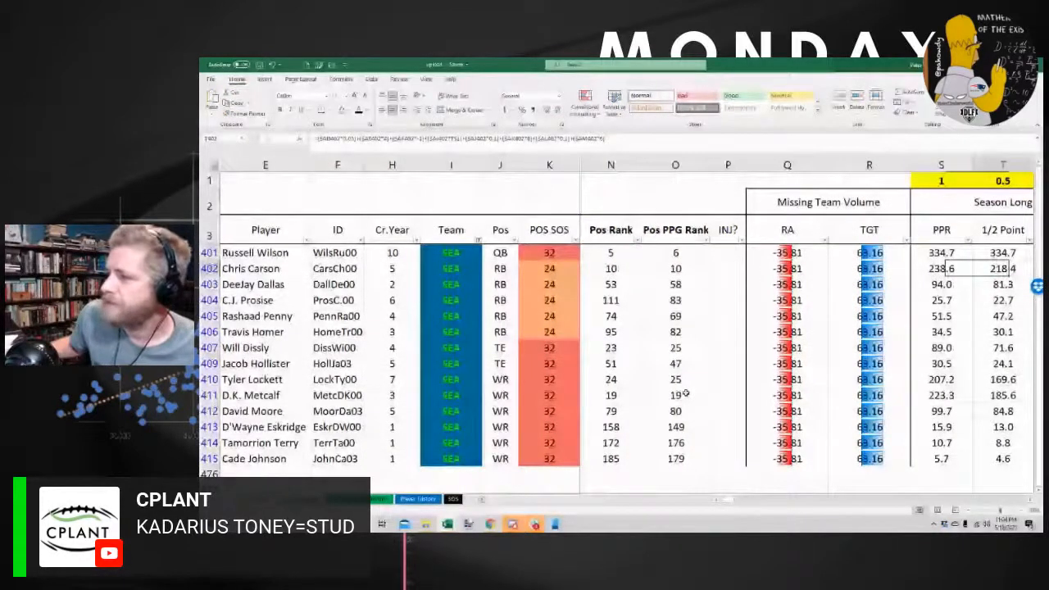
# Examine Chris Carson's projected yearly stats and compare him with neighbouring running backs in the player rankings
pyautogui.press('Right')
pyautogui.press('Right')
pyautogui.press('Right')
pyautogui.press('Right')
pyautogui.press('Right')
pyautogui.press('Right')
pyautogui.press('Right')
pyautogui.press('Right')
pyautogui.press('Right')
pyautogui.press('Right')
pyautogui.press('Right')
pyautogui.press('Right')
pyautogui.press('Right')
pyautogui.press('Right')
pyautogui.press('Right')
pyautogui.press('Right')
pyautogui.press('Right')
pyautogui.press('Right')
pyautogui.press('Right')
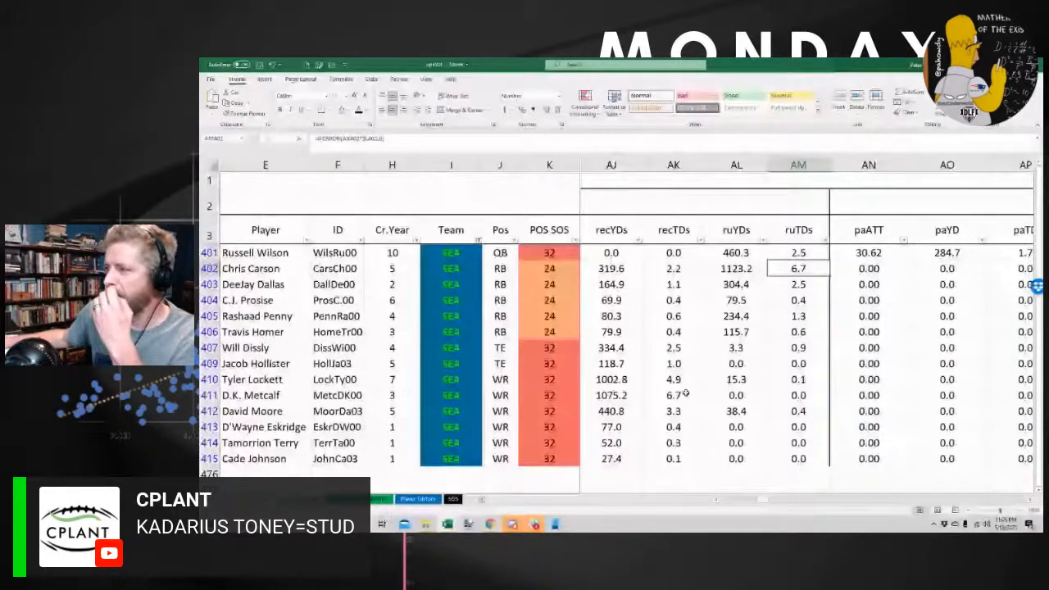
pyautogui.hotkey('ctrl', 'pagedown')
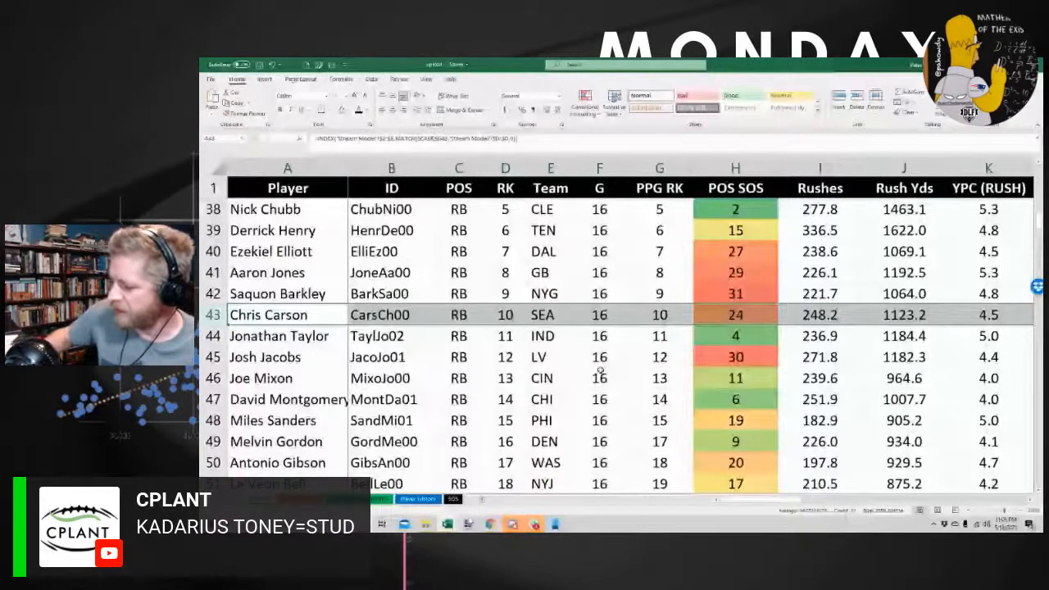
# Return to the projection sheet and filter the Team column to IND
pyautogui.hotkey('ctrl', 'pageup')
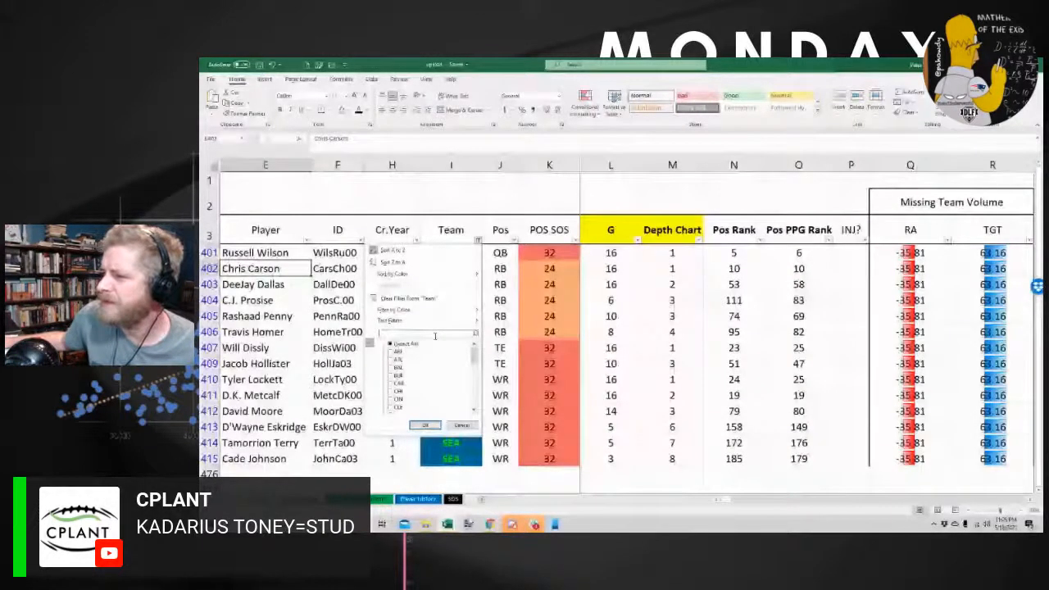
pyautogui.press('Escape')
pyautogui.hotkey('ctrl', 'pagedown')
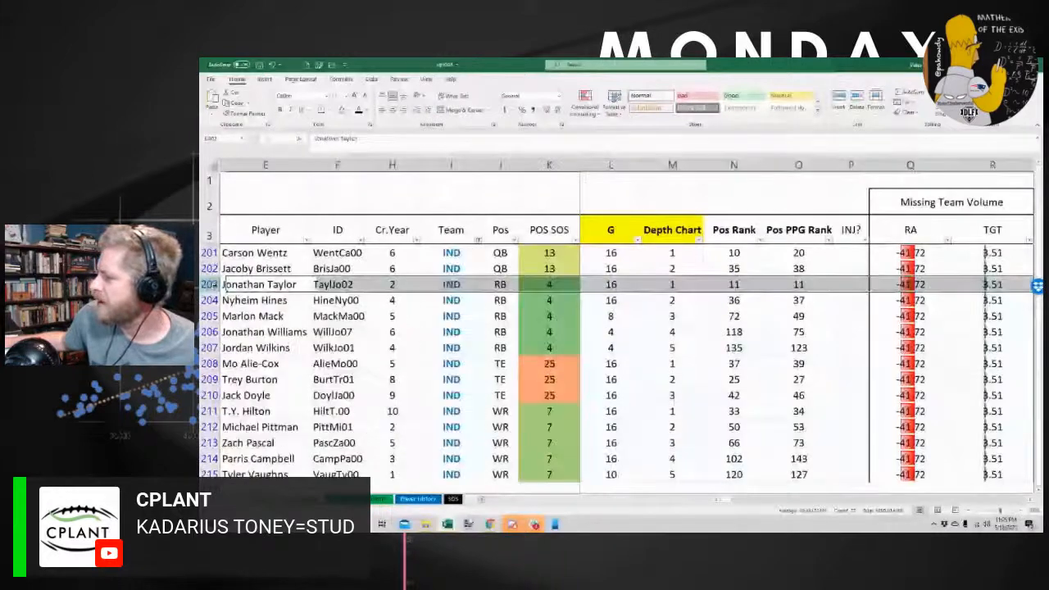
# Check Jonathan Taylor's projected volume and yearly stats, and enter a 10% TGT% volume override for him
pyautogui.hscroll(2, 807, 361)
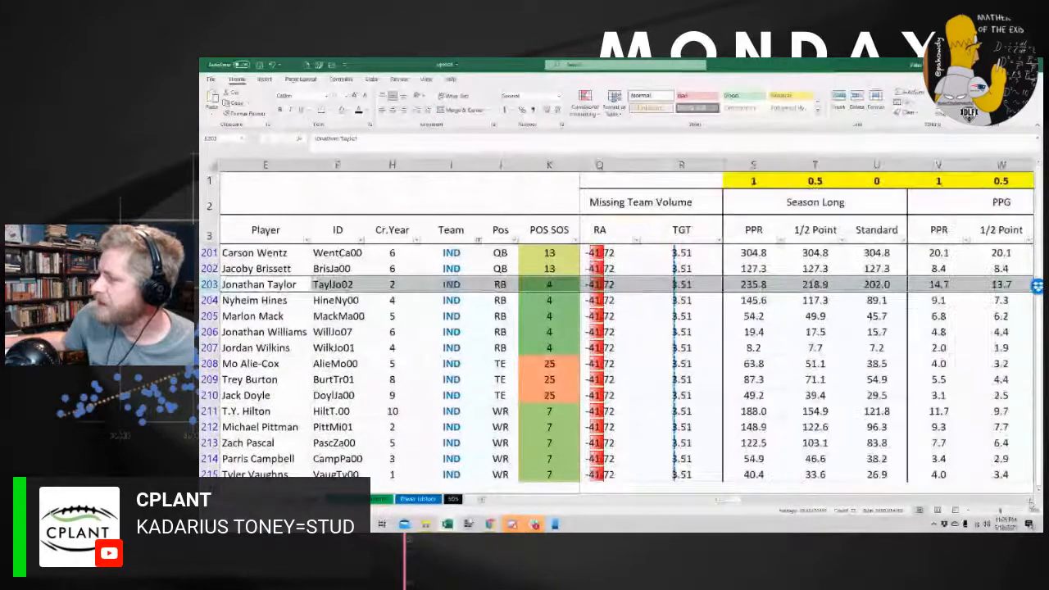
pyautogui.hscroll(4, 808, 361)
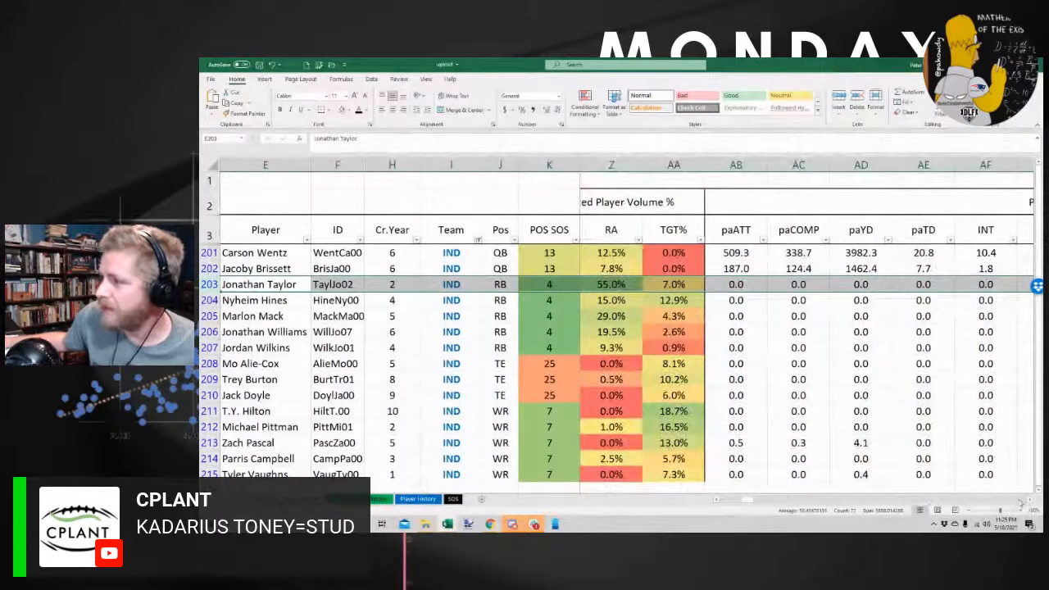
pyautogui.hscroll(3, 807, 361)
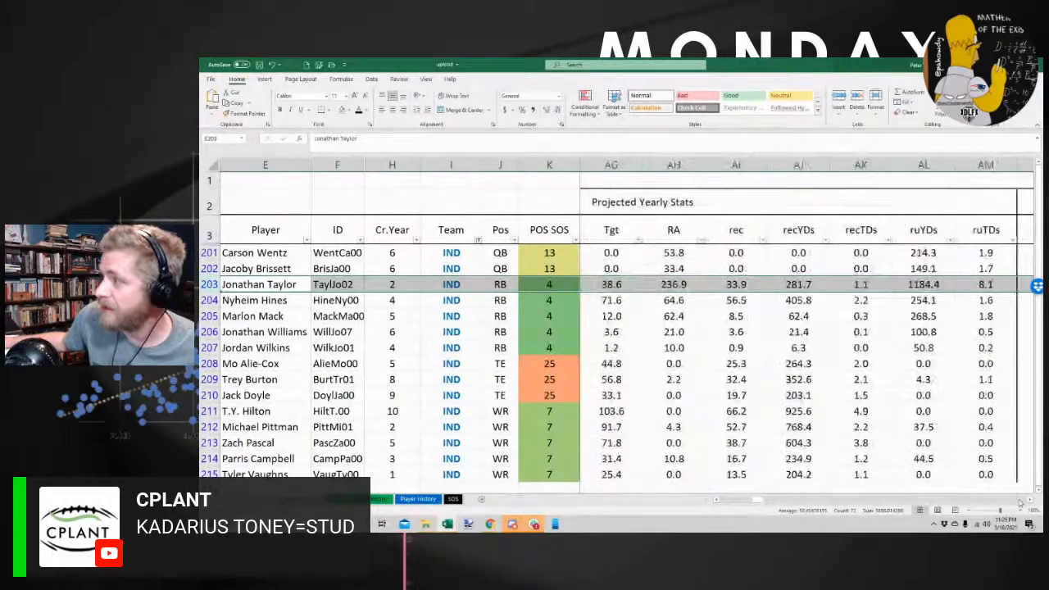
pyautogui.click(1021, 501)
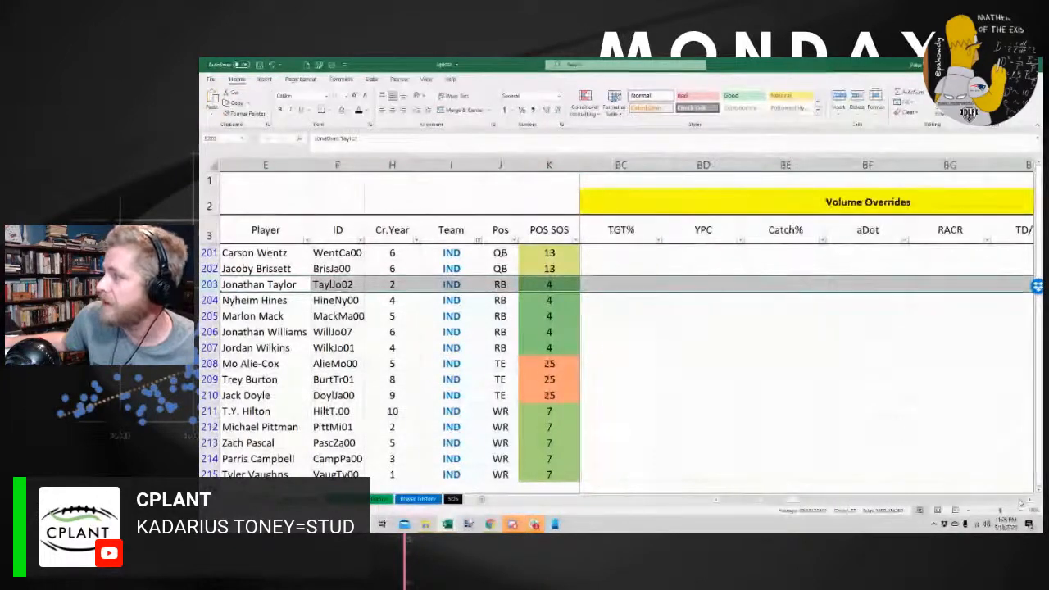
pyautogui.click(631, 284)
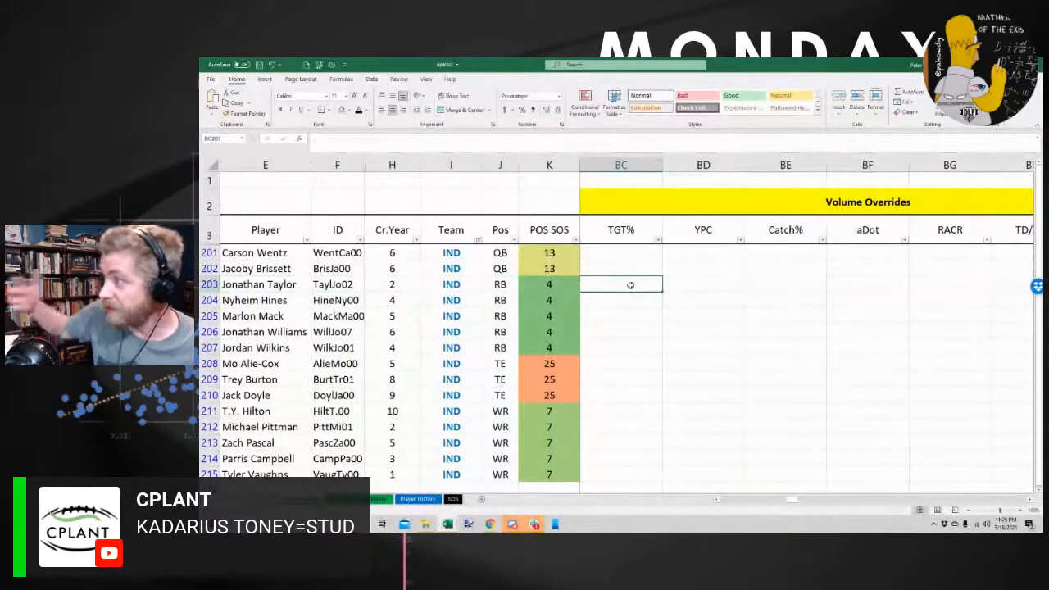
pyautogui.write('10')
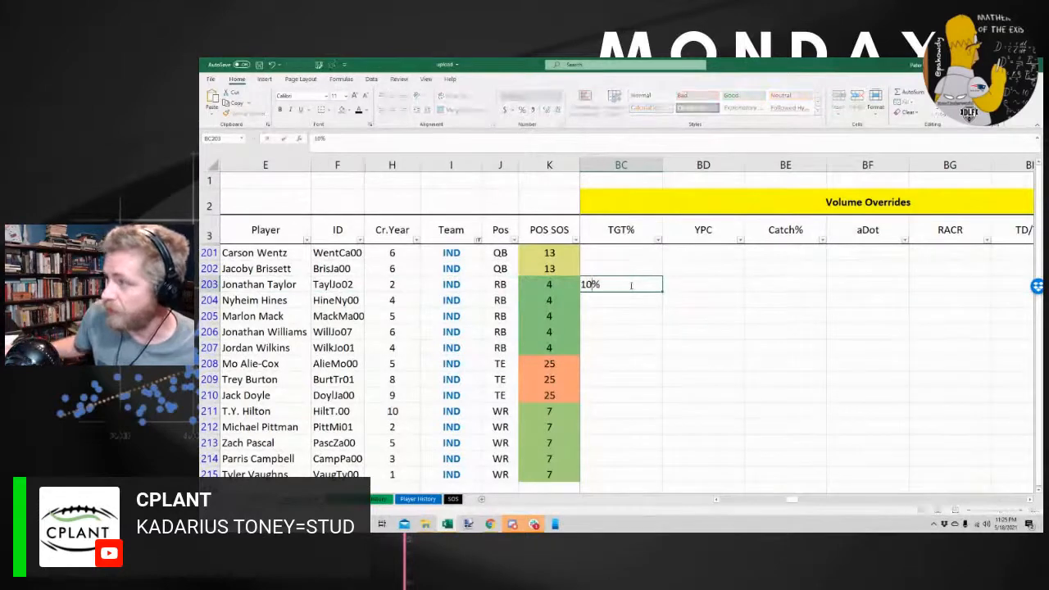
pyautogui.press('Return')
# Check Jonathan Taylor's position ranks and season-long points together with the missing rushing and target volume for IND
pyautogui.press('Up')
pyautogui.press('Left')
pyautogui.press('Left')
pyautogui.press('Left')
pyautogui.press('Left')
pyautogui.press('Left')
pyautogui.press('Left')
pyautogui.press('Left')
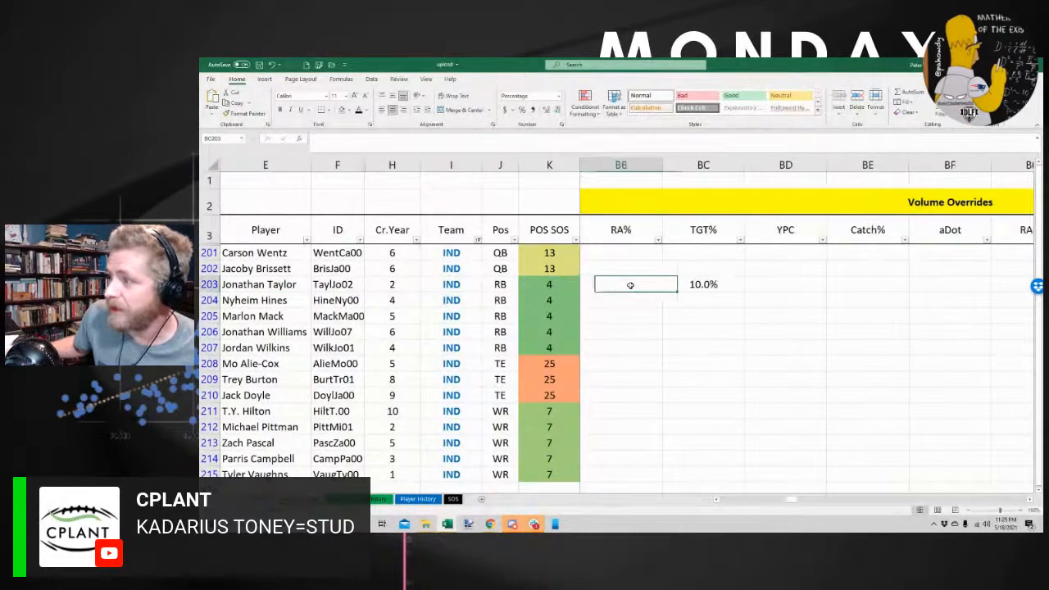
pyautogui.press('Left')
pyautogui.press('Left')
pyautogui.press('Left')
pyautogui.press('Left')
pyautogui.press('Left')
pyautogui.press('Left')
pyautogui.press('Left')
pyautogui.press('Left')
pyautogui.press('Left')
pyautogui.press('Left')
pyautogui.press('Left')
pyautogui.press('Left')
pyautogui.press('Left')
pyautogui.press('Left')
pyautogui.press('Left')
pyautogui.press('Left')
pyautogui.press('Left')
pyautogui.press('Left')
pyautogui.press('Left')
pyautogui.press('Left')
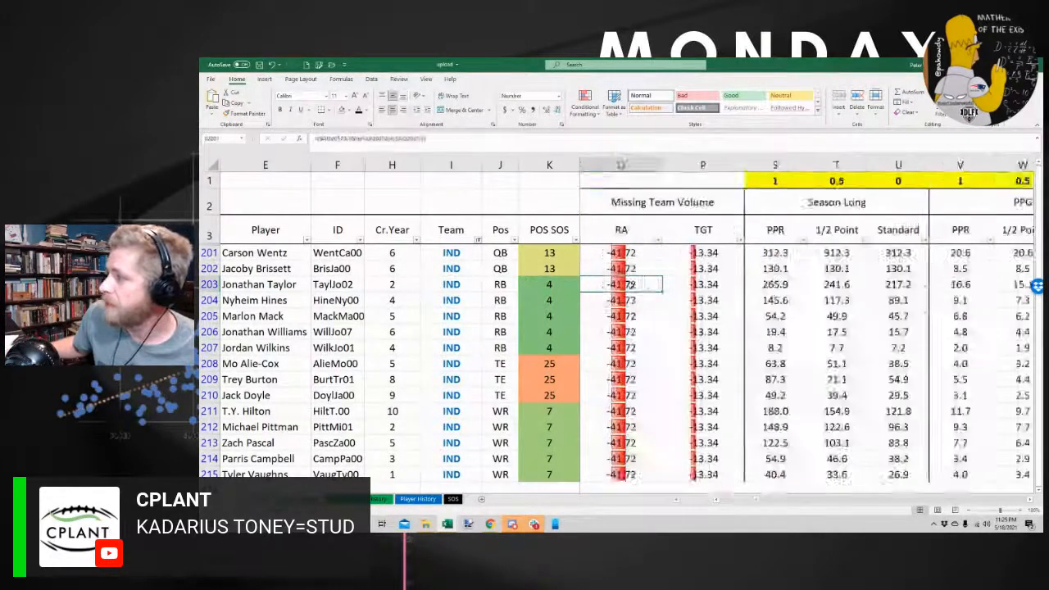
pyautogui.press('Right')
pyautogui.press('Right')
pyautogui.press('Right')
pyautogui.press('Right')
pyautogui.press('Right')
pyautogui.press('Right')
pyautogui.press('Right')
pyautogui.press('Right')
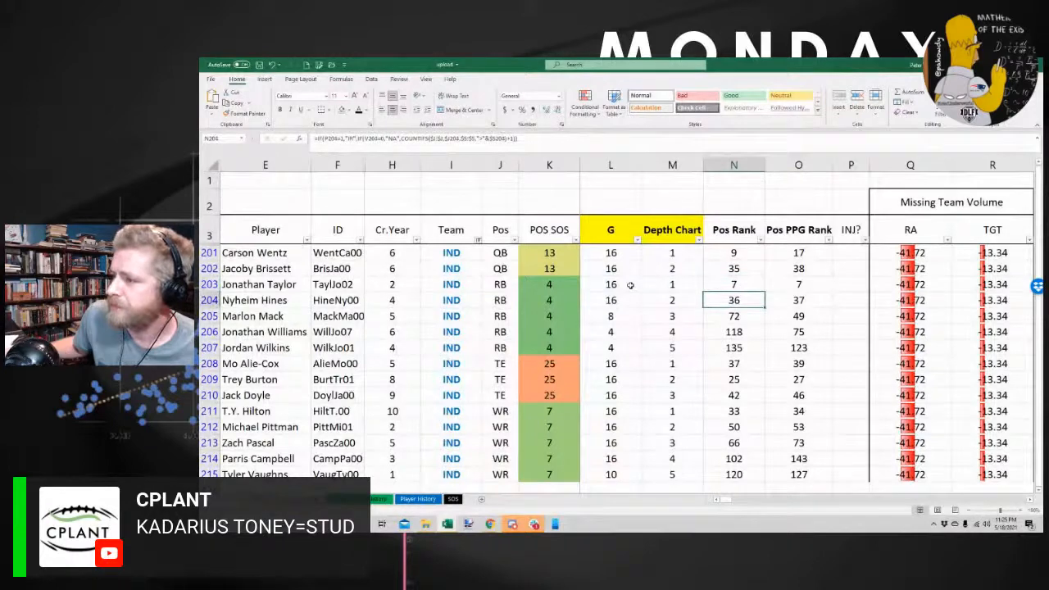
# Review Jonathan Taylor's per-game points and his projected REC TD%, Rush TD% and Catch% efficiency
pyautogui.press('Right')
pyautogui.press('Right')
pyautogui.press('Right')
pyautogui.press('Right')
pyautogui.press('Right')
pyautogui.press('Right')
pyautogui.press('Right')
pyautogui.press('Right')
pyautogui.press('Right')
pyautogui.press('Right')
pyautogui.press('Right')
pyautogui.press('Right')
pyautogui.press('Right')
pyautogui.press('Right')
pyautogui.press('Right')
pyautogui.press('Right')
pyautogui.press('Right')
pyautogui.press('Right')
pyautogui.press('Right')
pyautogui.press('Right')
pyautogui.press('Right')
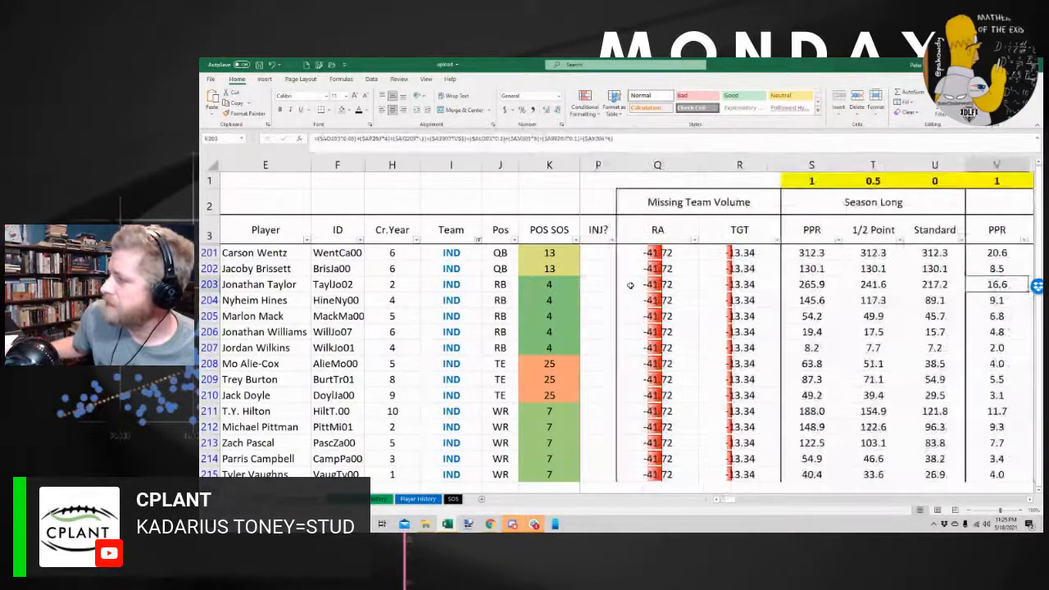
pyautogui.press('Left')
pyautogui.press('Left')
pyautogui.press('Left')
pyautogui.press('Left')
pyautogui.press('Left')
pyautogui.press('Left')
pyautogui.press('Left')
pyautogui.press('Left')
pyautogui.press('Left')
pyautogui.press('Left')
pyautogui.press('Left')
pyautogui.press('Left')
pyautogui.press('Left')
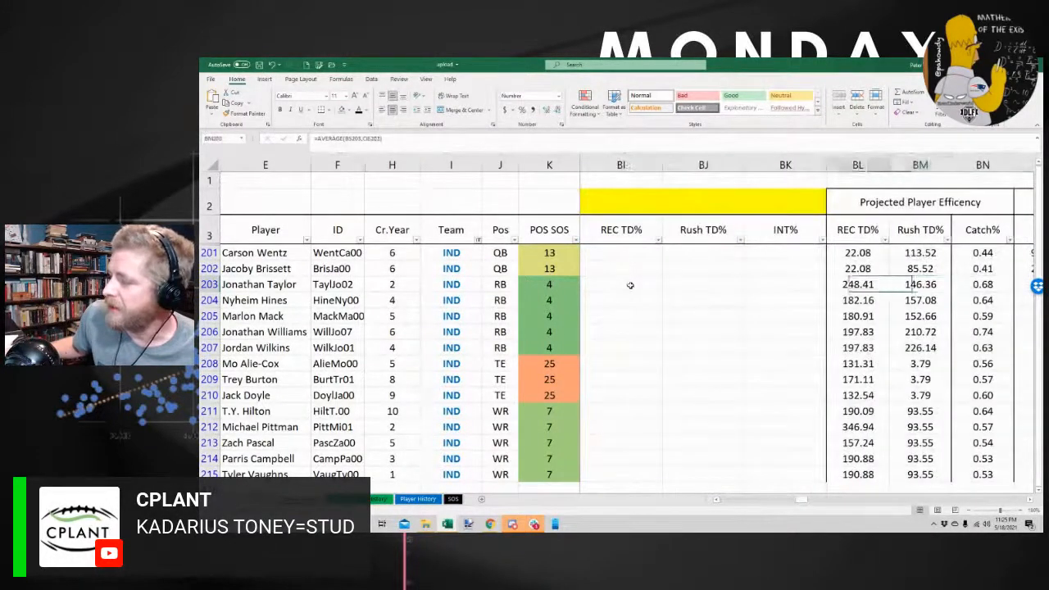
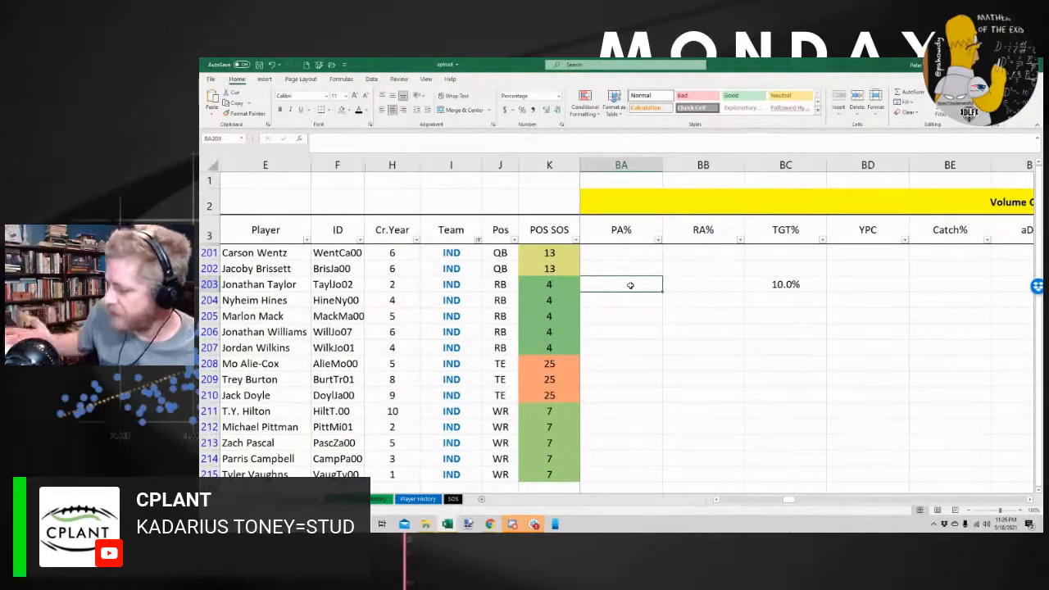
# Examine Jonathan Taylor's three-year team position volume and his average player volume and efficiency figures
pyautogui.press('Right')
pyautogui.press('Right')
pyautogui.press('Right')
pyautogui.press('Right')
pyautogui.press('Right')
pyautogui.press('Right')
pyautogui.press('Right')
pyautogui.press('Right')
pyautogui.press('Right')
pyautogui.press('Right')
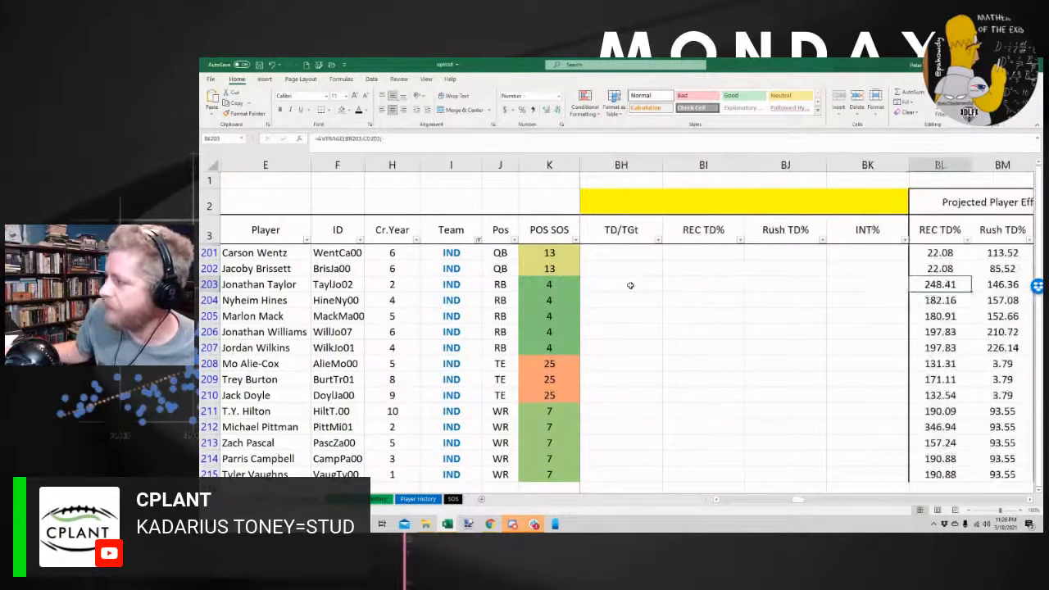
pyautogui.press('Right')
pyautogui.press('Right')
pyautogui.press('Right')
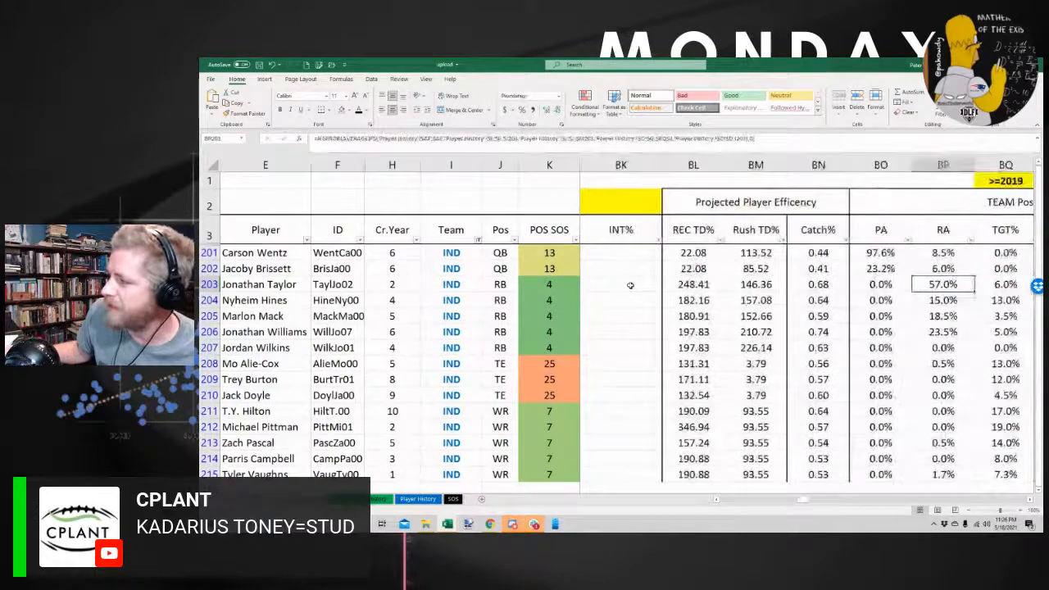
pyautogui.press('Right')
pyautogui.press('Right')
pyautogui.press('Right')
pyautogui.press('Right')
pyautogui.press('Right')
pyautogui.press('Right')
pyautogui.press('Right')
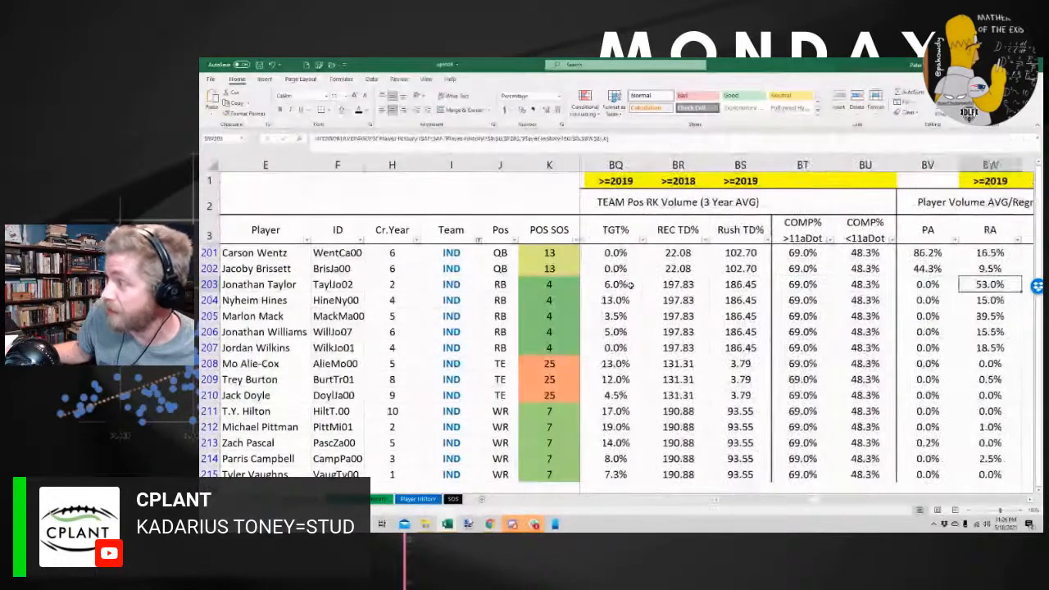
pyautogui.press('Right')
pyautogui.press('Right')
pyautogui.press('Right')
pyautogui.press('Right')
pyautogui.press('Right')
pyautogui.press('Right')
pyautogui.press('Right')
pyautogui.press('Right')
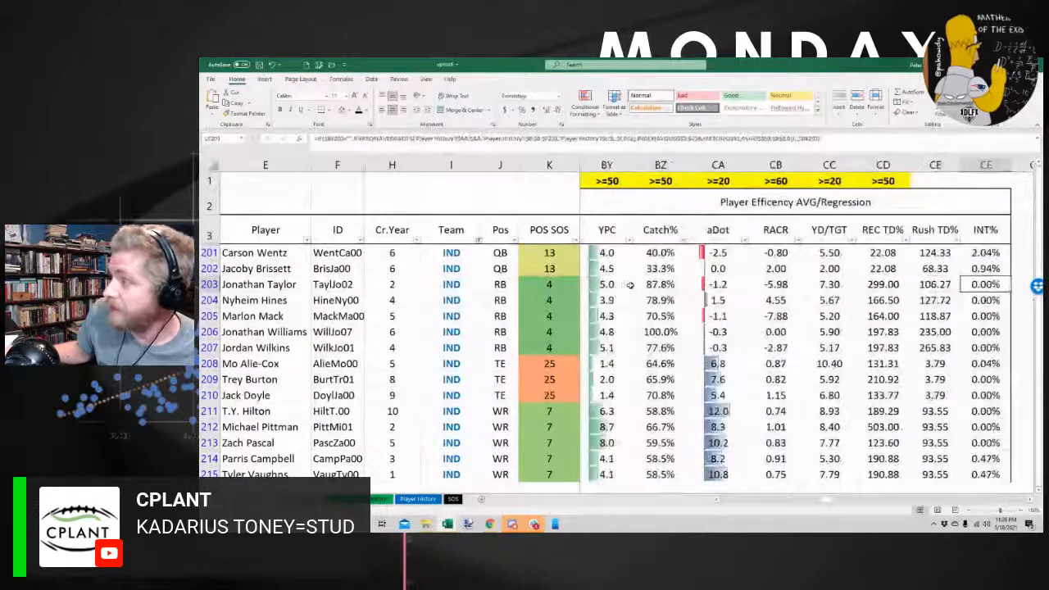
# Enter a 57% RA% volume override for Jonathan Taylor
pyautogui.press('Left')
pyautogui.press('Left')
pyautogui.press('Left')
pyautogui.press('Left')
pyautogui.press('Left')
pyautogui.press('Left')
pyautogui.press('Left')
pyautogui.press('Left')
pyautogui.press('Left')
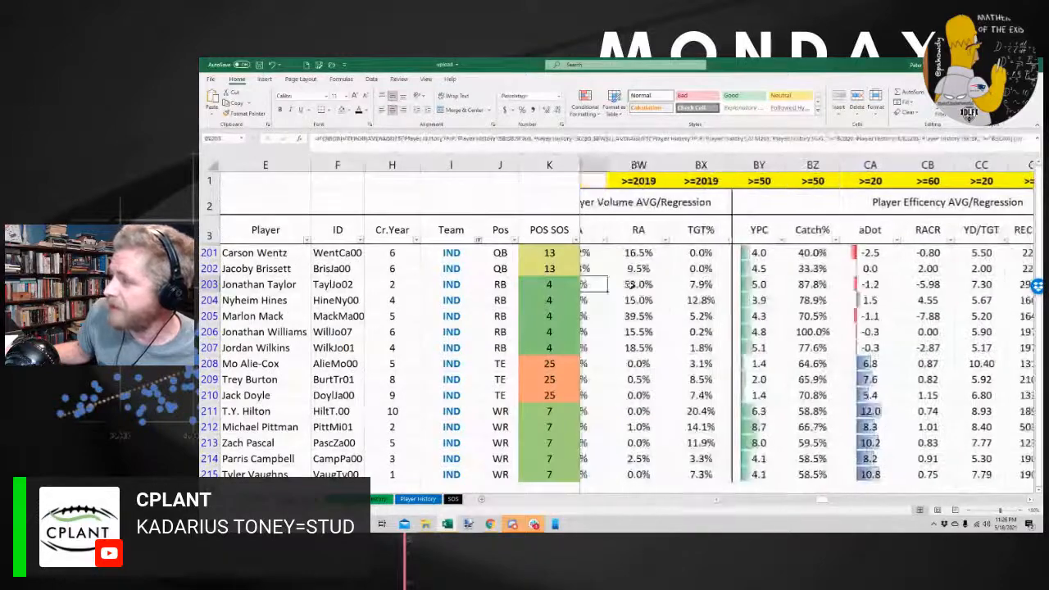
pyautogui.press('Left')
pyautogui.press('Left')
pyautogui.press('Left')
pyautogui.press('Left')
pyautogui.press('Left')
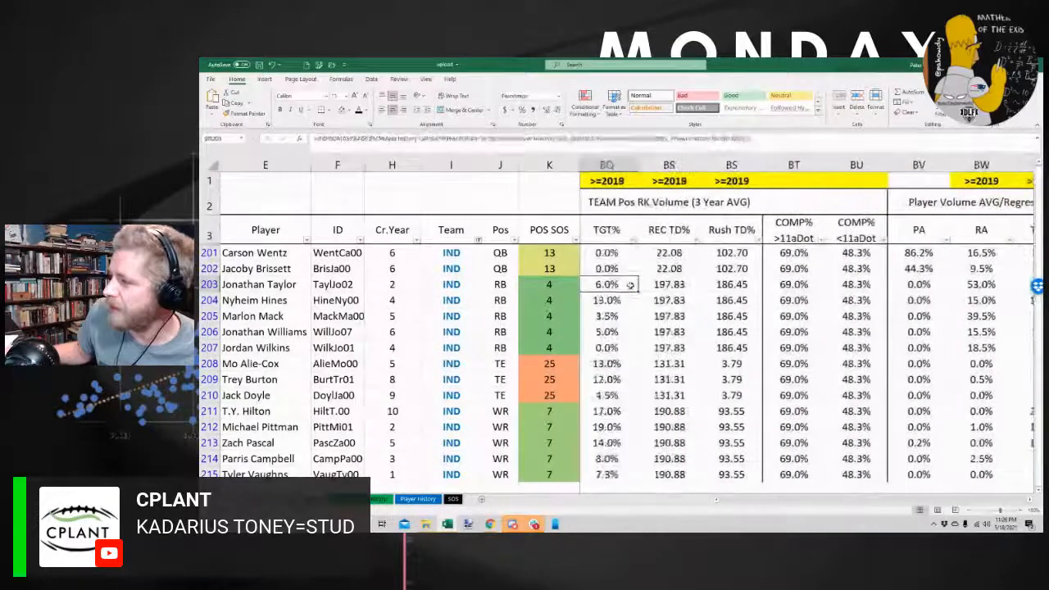
pyautogui.press('Left')
pyautogui.press('Left')
pyautogui.press('Left')
pyautogui.press('Left')
pyautogui.press('Left')
pyautogui.press('Left')
pyautogui.press('Left')
pyautogui.press('Left')
pyautogui.press('Left')
pyautogui.press('Left')
pyautogui.press('Left')
pyautogui.press('Left')
pyautogui.press('Left')
pyautogui.press('Right')
pyautogui.press('Right')
pyautogui.press('Right')
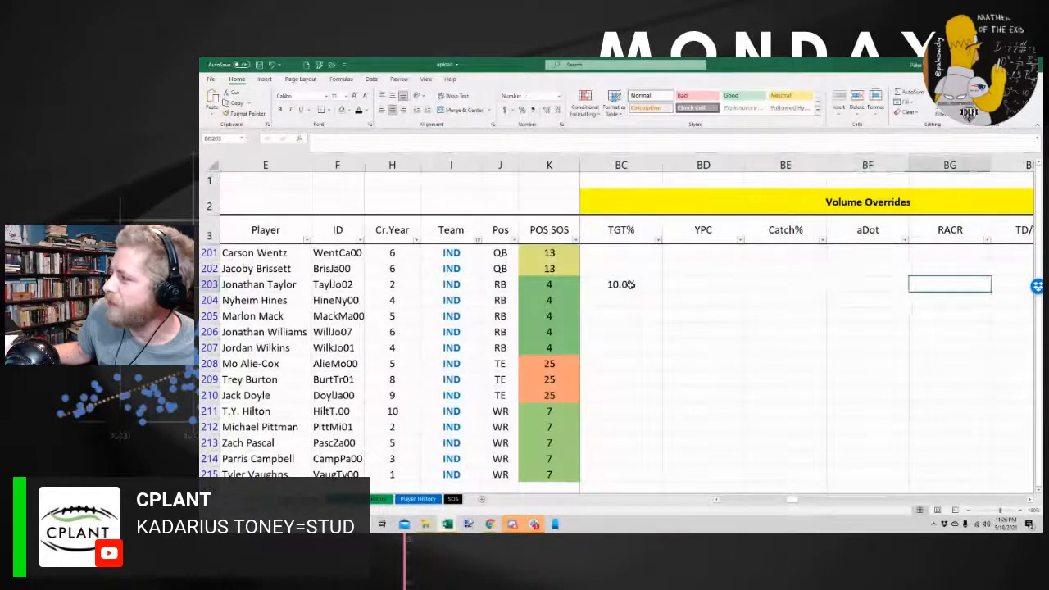
pyautogui.press('Right')
pyautogui.press('Right')
pyautogui.press('Right')
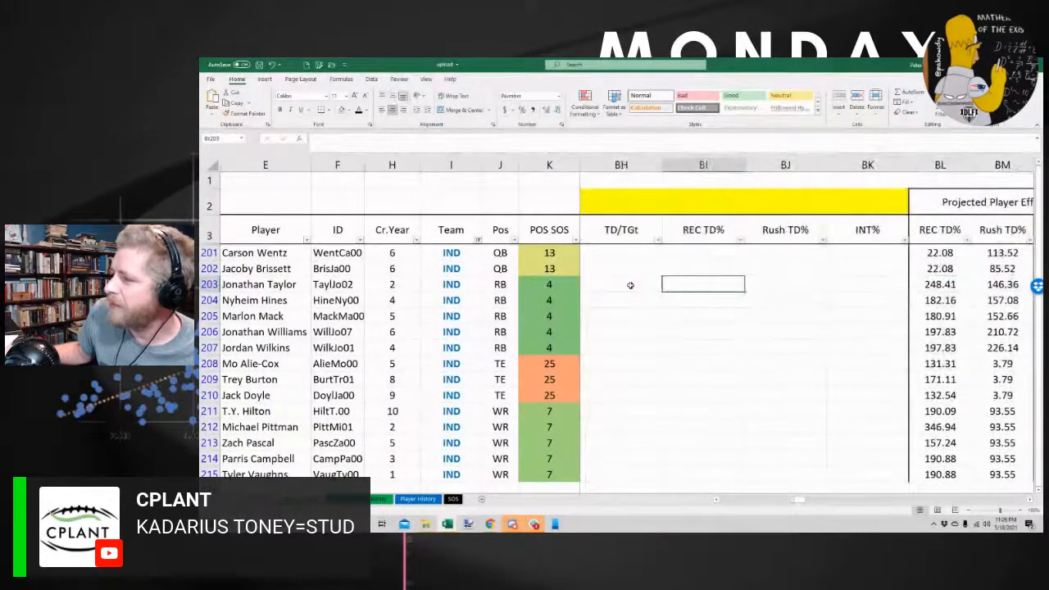
pyautogui.press('Left')
pyautogui.press('Left')
pyautogui.press('Left')
pyautogui.press('Left')
pyautogui.press('Left')
pyautogui.press('Left')
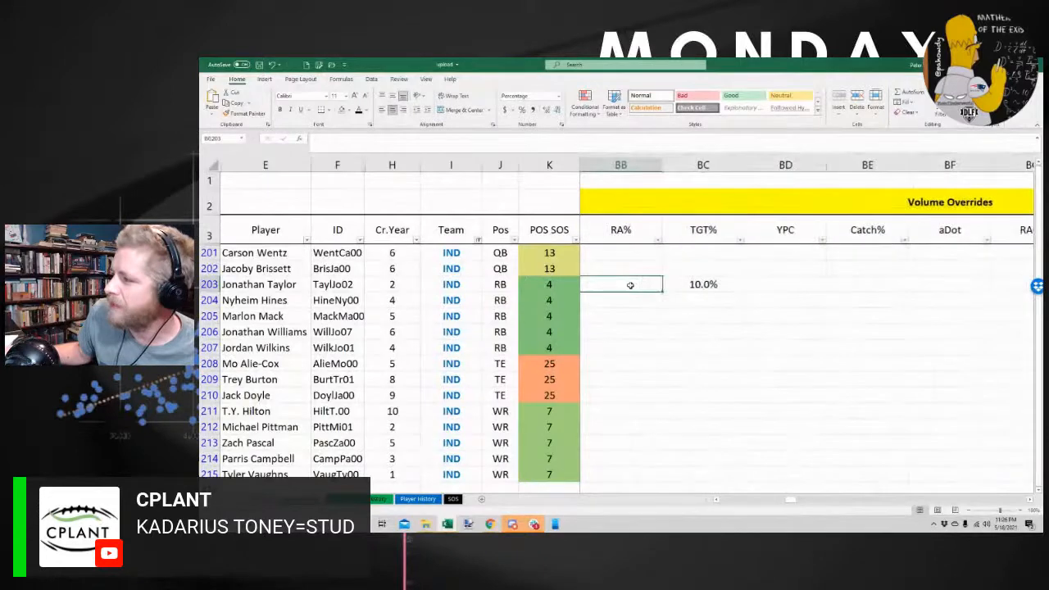
pyautogui.press('Left')
pyautogui.press('Right')
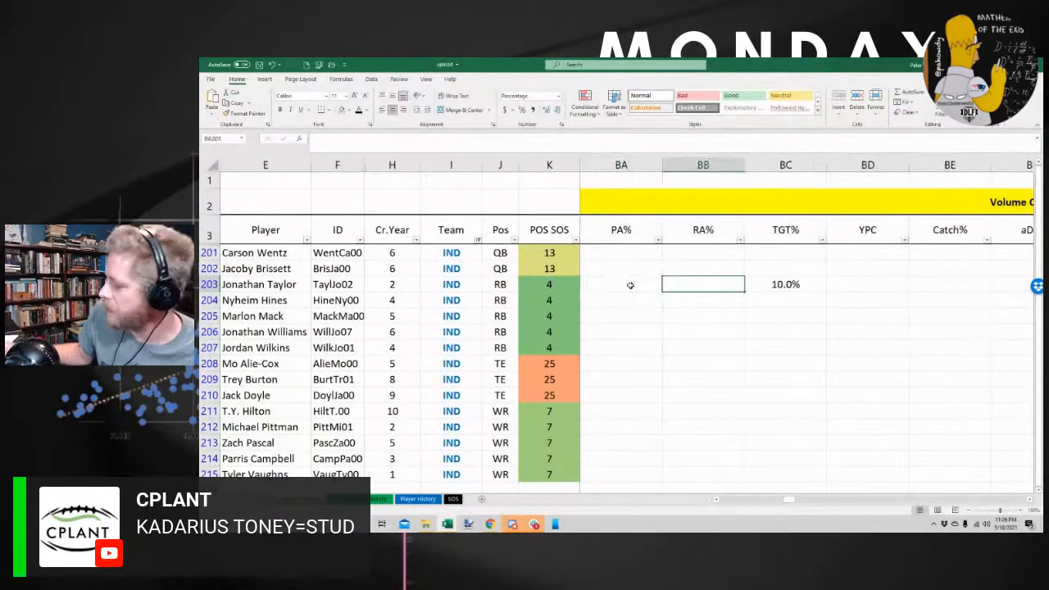
pyautogui.write('57')
pyautogui.press('Return')
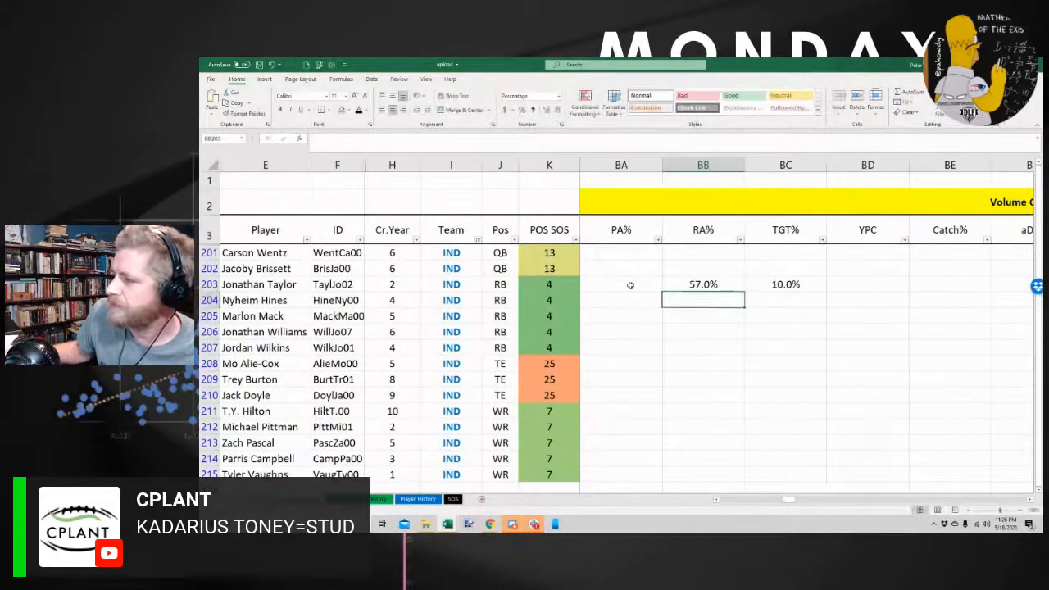
# Check Jonathan Taylor's projected per-game stats and position ranks alongside the missing team volume for IND
pyautogui.click(631, 284)
pyautogui.press('Left')
pyautogui.press('Left')
pyautogui.press('Left')
pyautogui.press('Left')
pyautogui.press('Left')
pyautogui.press('Left')
pyautogui.press('Left')
pyautogui.press('Left')
pyautogui.press('Left')
pyautogui.press('Left')
pyautogui.press('Left')
pyautogui.press('Left')
pyautogui.press('Left')
pyautogui.press('Left')
pyautogui.press('Left')
pyautogui.press('Left')
pyautogui.press('Left')
pyautogui.press('Left')
pyautogui.press('Left')
pyautogui.press('Left')
pyautogui.press('Left')
pyautogui.press('Left')
pyautogui.press('Left')
pyautogui.press('Left')
pyautogui.press('Left')
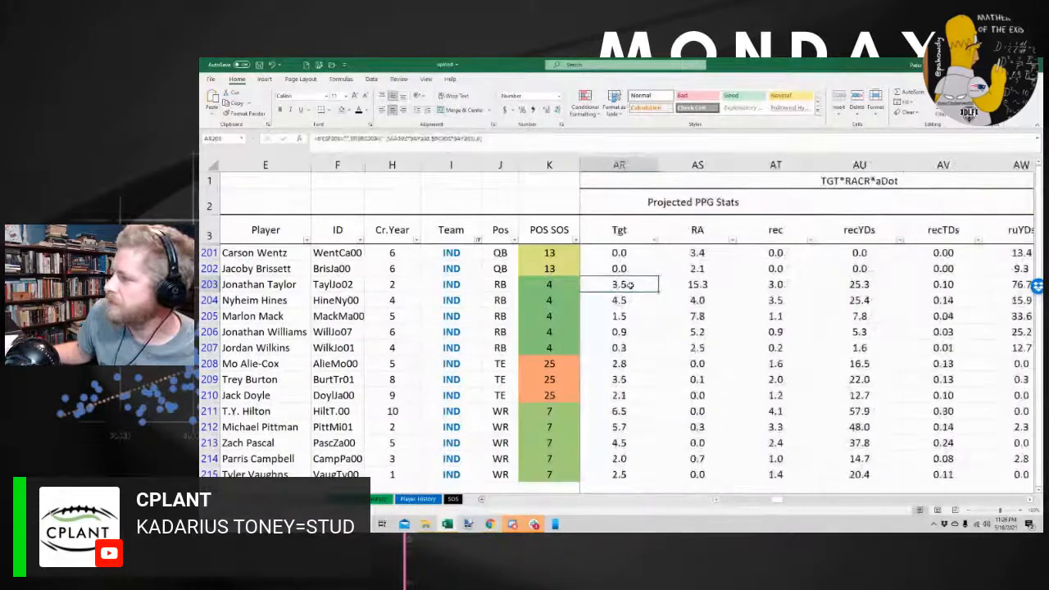
pyautogui.press('Left')
pyautogui.press('Left')
pyautogui.press('Left')
pyautogui.press('Left')
pyautogui.press('Left')
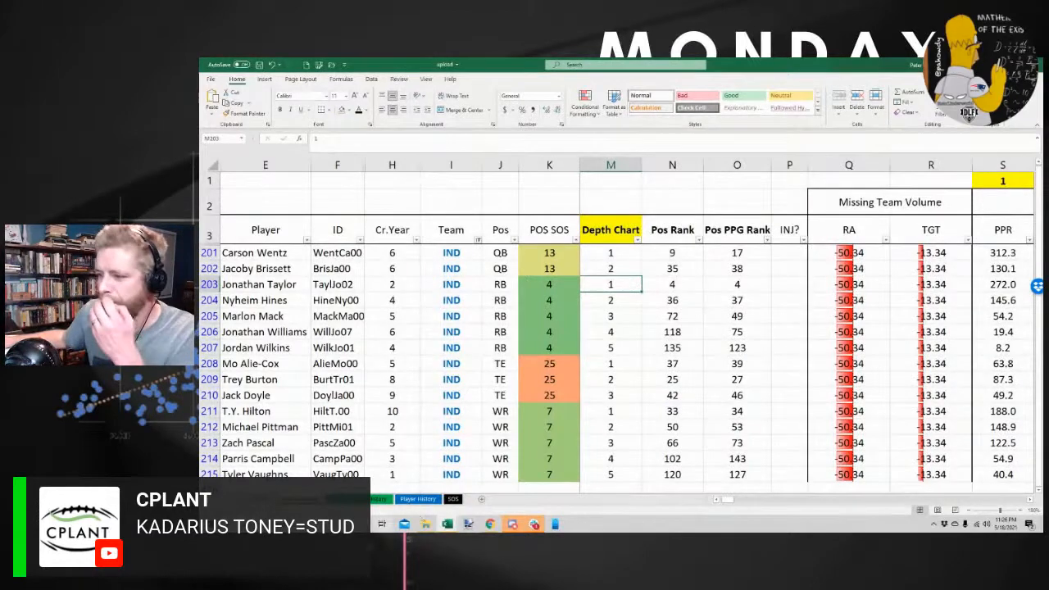
# Review the top of the running back rankings in the rankings sheet, up to Christian McCaffrey
pyautogui.hotkey('ctrl', 'pageup')
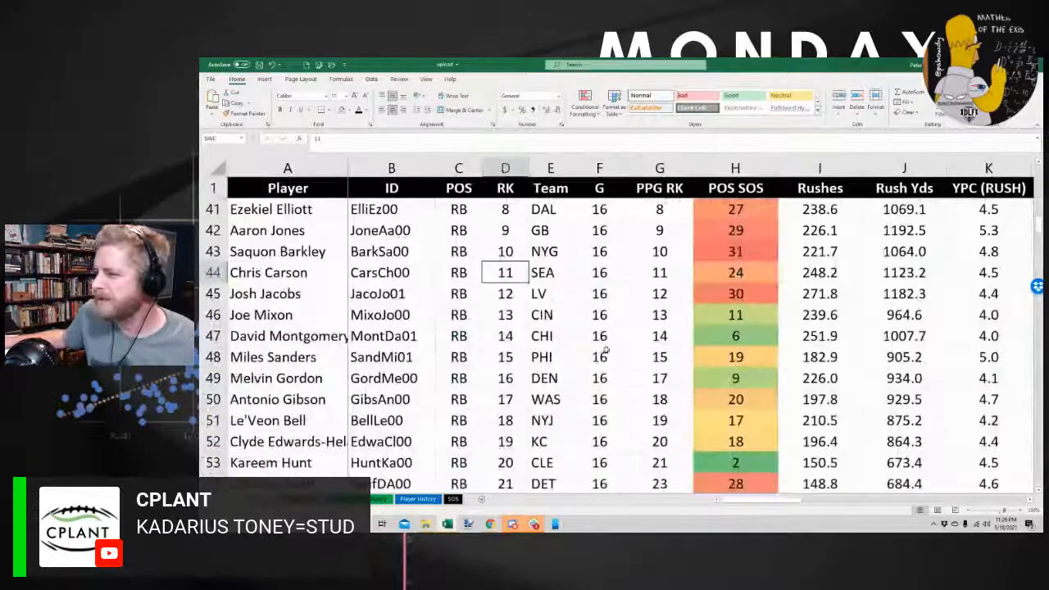
pyautogui.scroll(1, 604, 318)
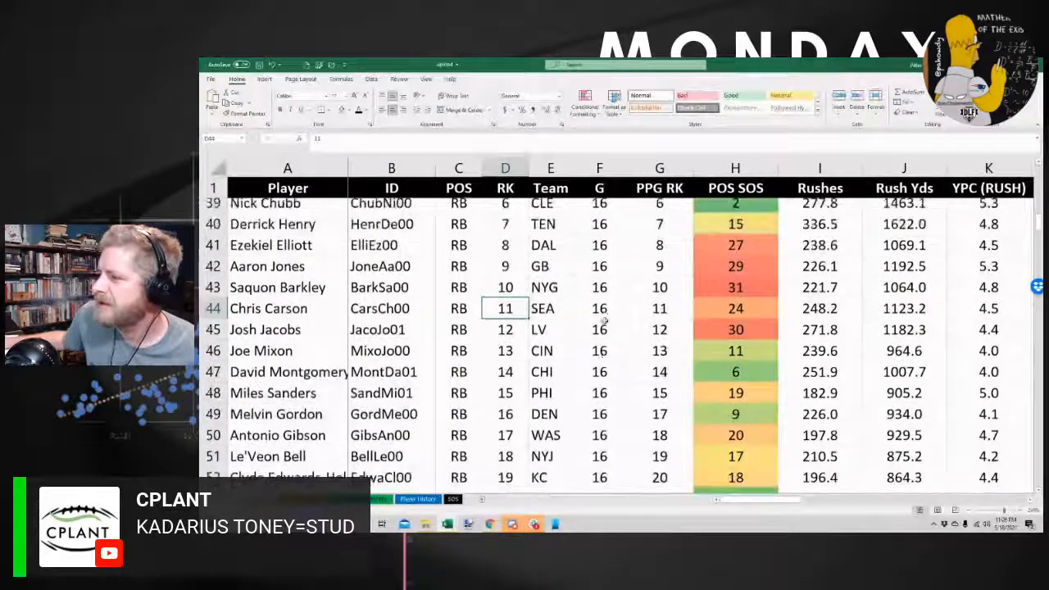
pyautogui.scroll(1, 604, 319)
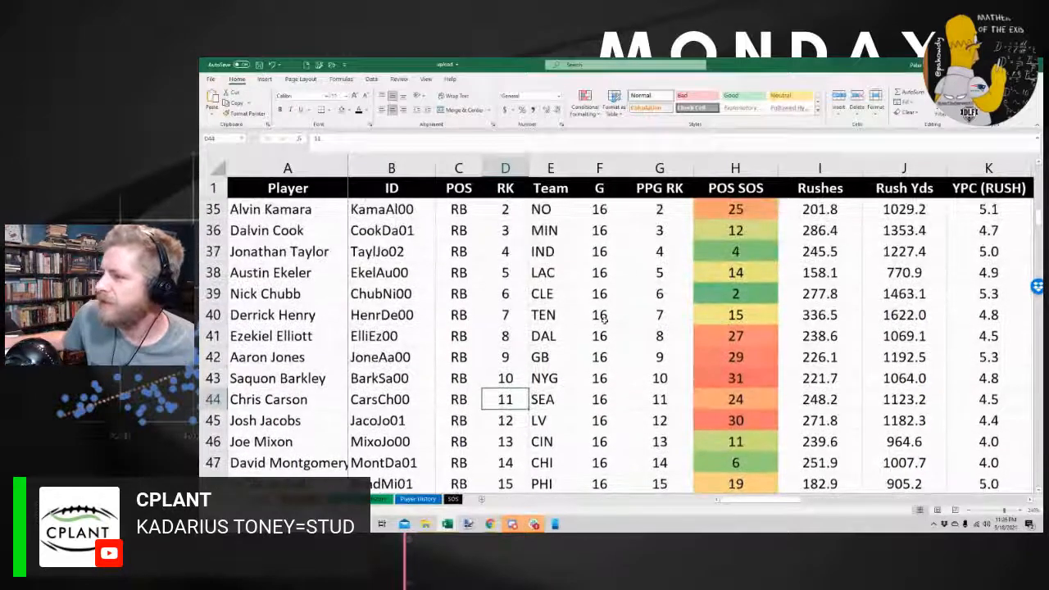
pyautogui.scroll(1, 605, 318)
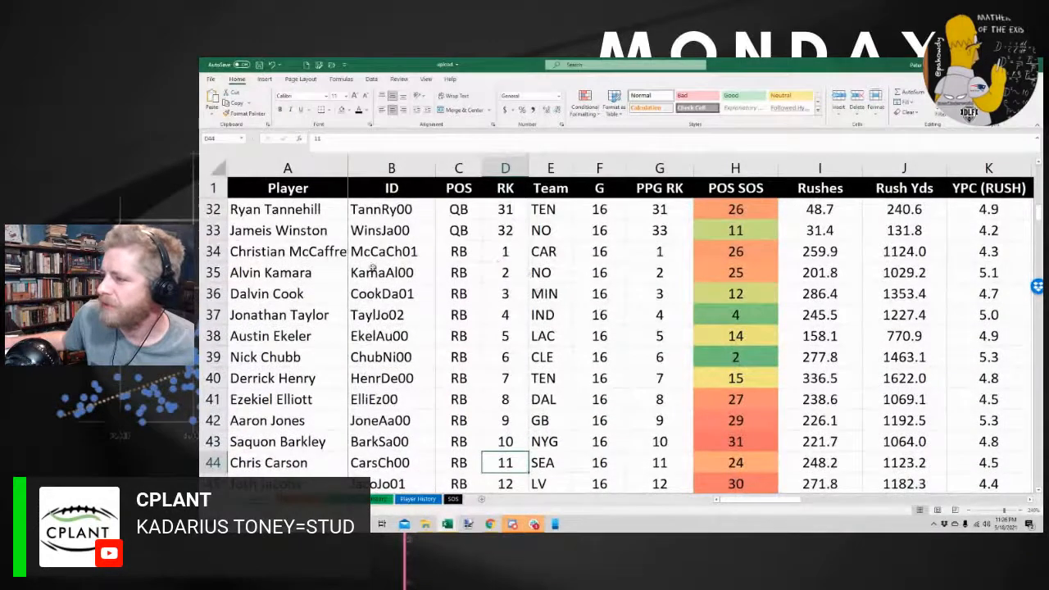
# Widen the Player column in the rankings sheet so Christian McCaffrey's full name fits
pyautogui.moveTo(347, 168); pyautogui.dragTo(356, 167)
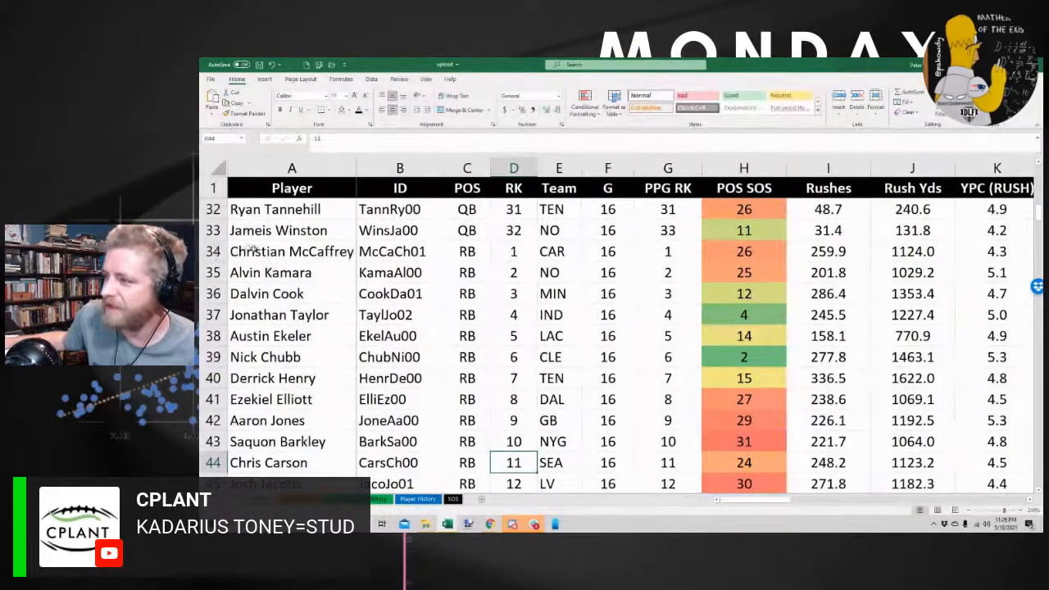
pyautogui.click(246, 251)
pyautogui.moveTo(356, 166); pyautogui.dragTo(357, 166)
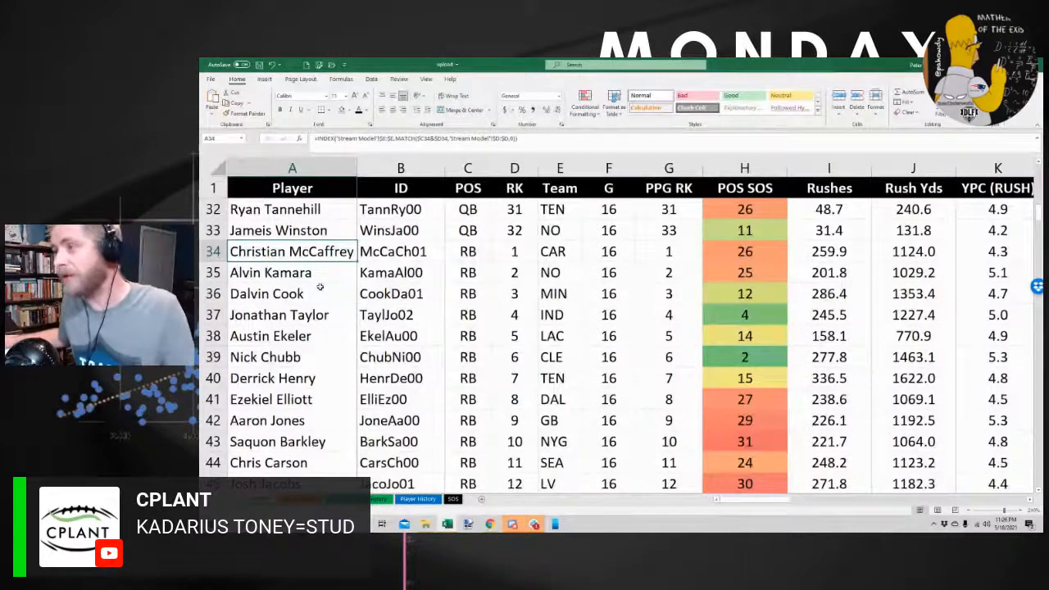
pyautogui.click(322, 287)
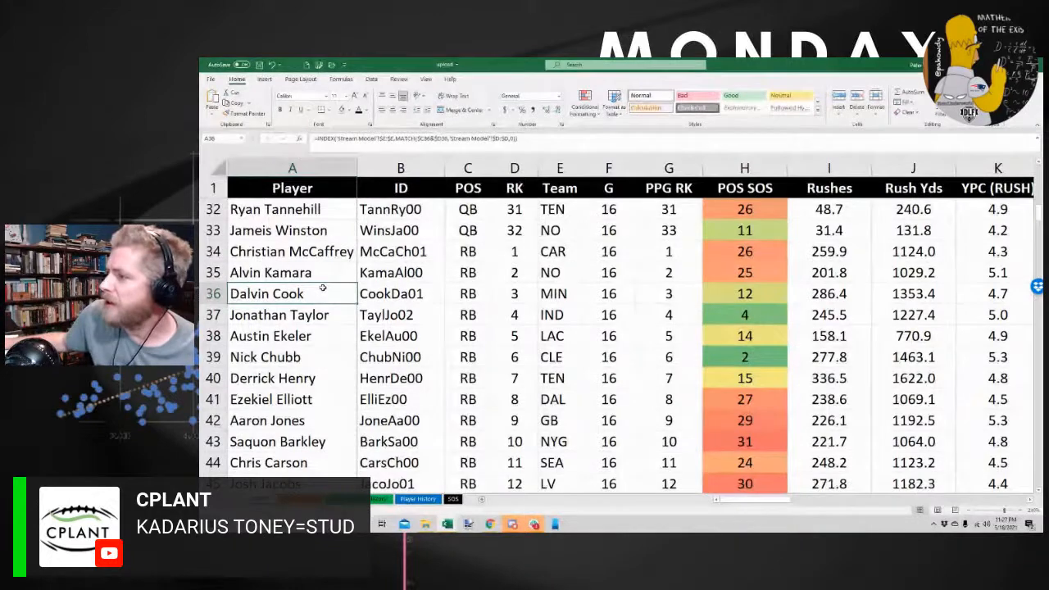
pyautogui.click(355, 267)
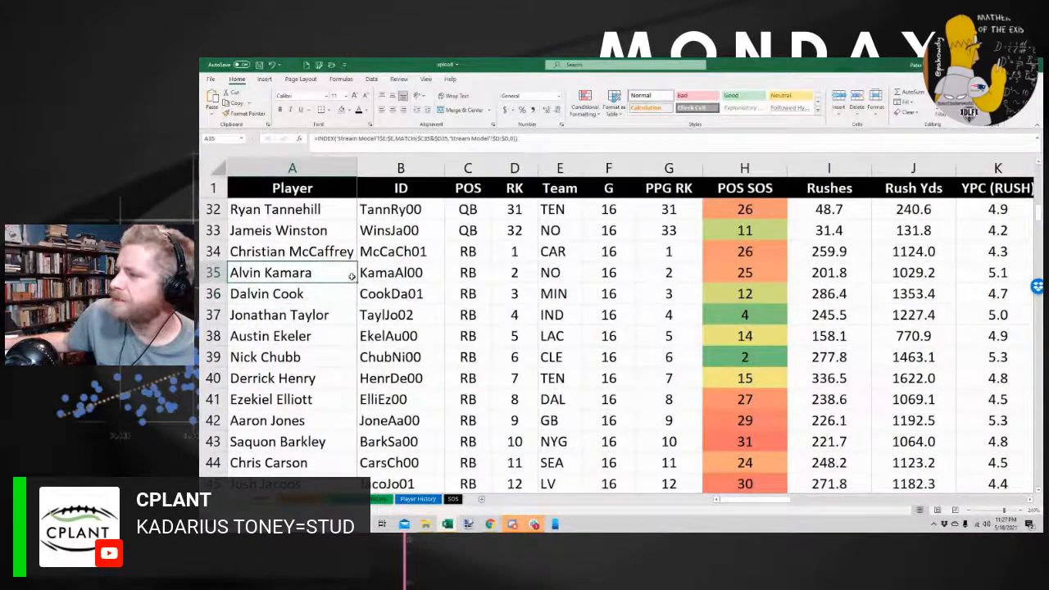
# Return to the projection sheet and filter the Team column to NO
pyautogui.click(305, 499)
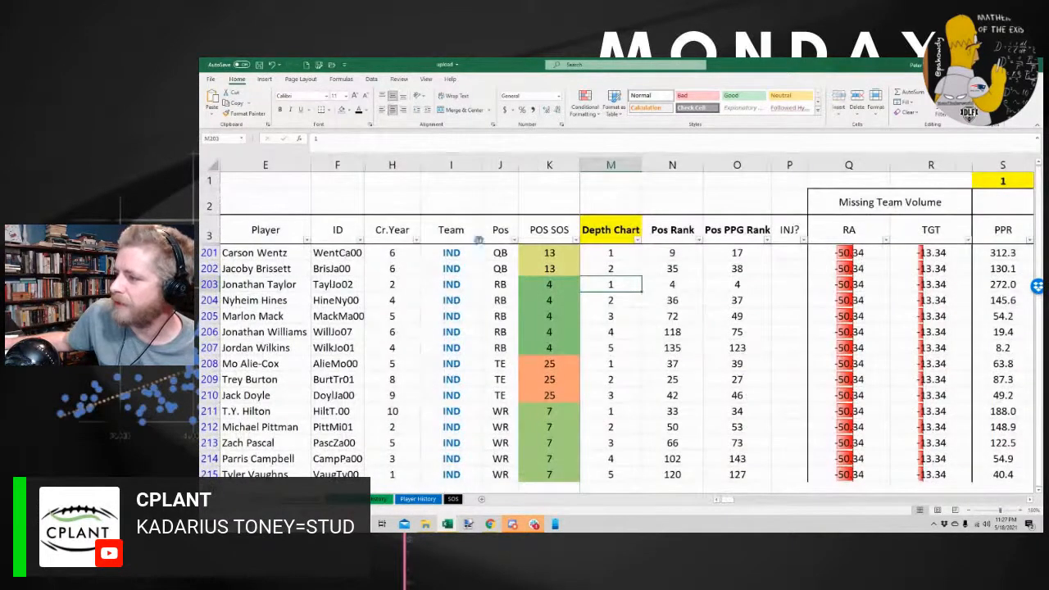
pyautogui.click(477, 241)
pyautogui.write('no')
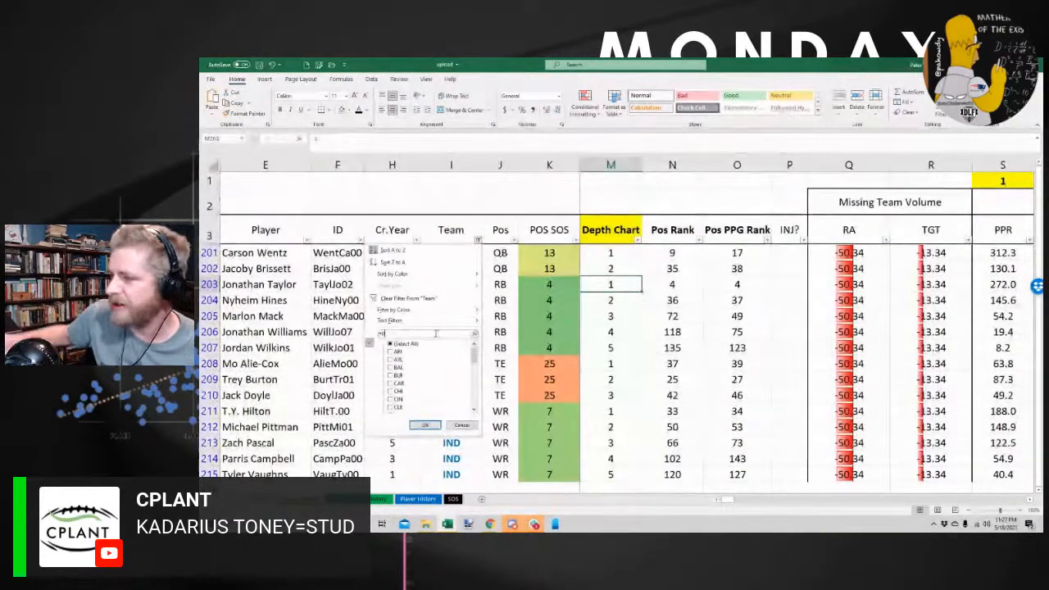
pyautogui.press('Return')
pyautogui.click(402, 255)
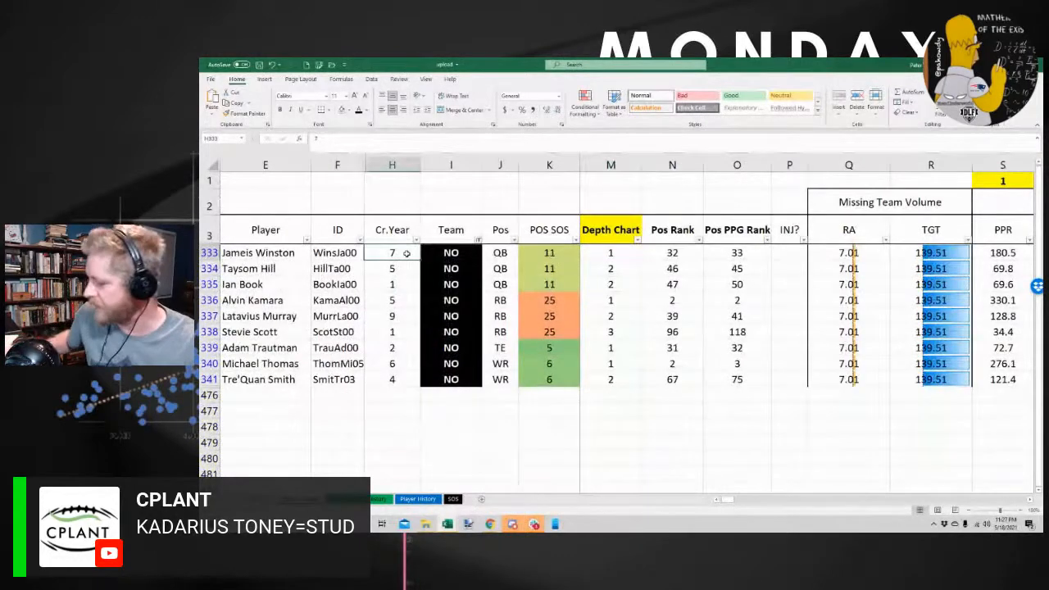
# Review the position ranks, season-long and per-game points, and projected volume percentages of the NO players
pyautogui.press('Right')
pyautogui.press('Right')
pyautogui.press('Right')
pyautogui.press('Right')
pyautogui.press('Right')
pyautogui.press('Right')
pyautogui.press('Right')
pyautogui.press('Right')
pyautogui.press('Right')
pyautogui.press('Right')
pyautogui.press('Right')
pyautogui.press('Right')
pyautogui.press('Right')
pyautogui.press('Right')
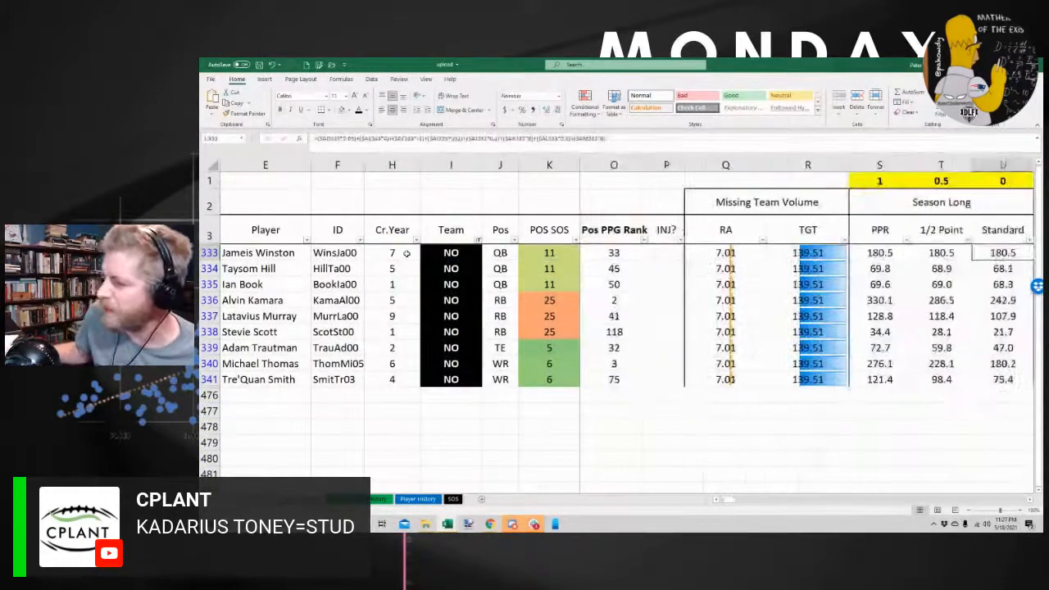
pyautogui.press('Right')
pyautogui.press('Right')
pyautogui.press('Right')
pyautogui.press('Right')
pyautogui.press('Right')
pyautogui.press('Right')
pyautogui.press('Right')
pyautogui.press('Right')
pyautogui.press('Right')
# Examine the missing rushing and target volume for NO across its listed players
pyautogui.press('Left')
pyautogui.press('Left')
pyautogui.press('Left')
pyautogui.press('Left')
pyautogui.press('Left')
pyautogui.press('Left')
pyautogui.press('Left')
pyautogui.press('Left')
pyautogui.press('Left')
pyautogui.press('Left')
pyautogui.press('Left')
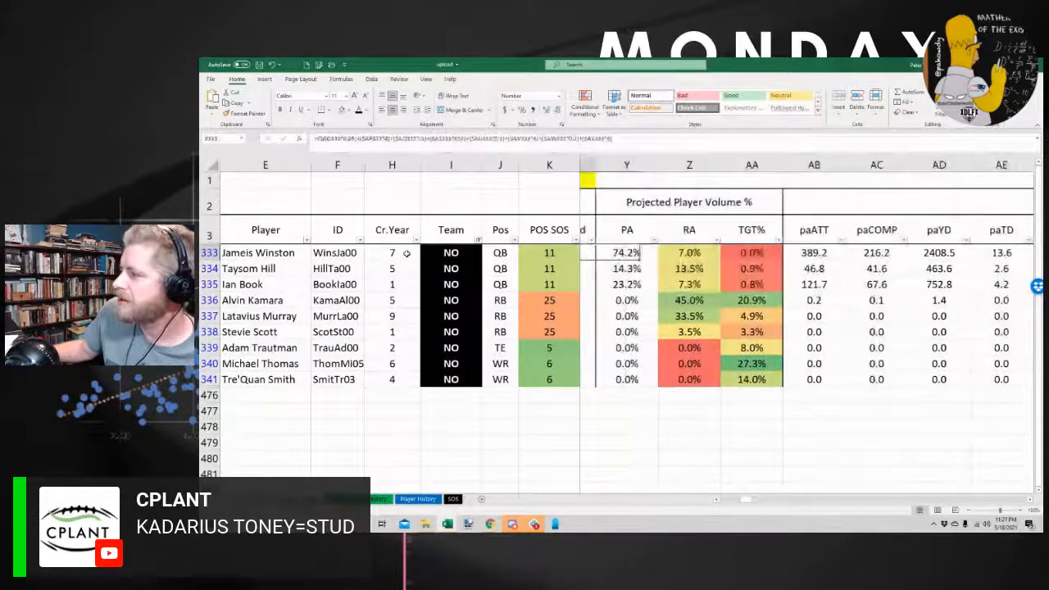
pyautogui.press('Left')
pyautogui.press('Left')
pyautogui.press('Down')
pyautogui.press('Down')
pyautogui.press('Down')
pyautogui.press('Down')
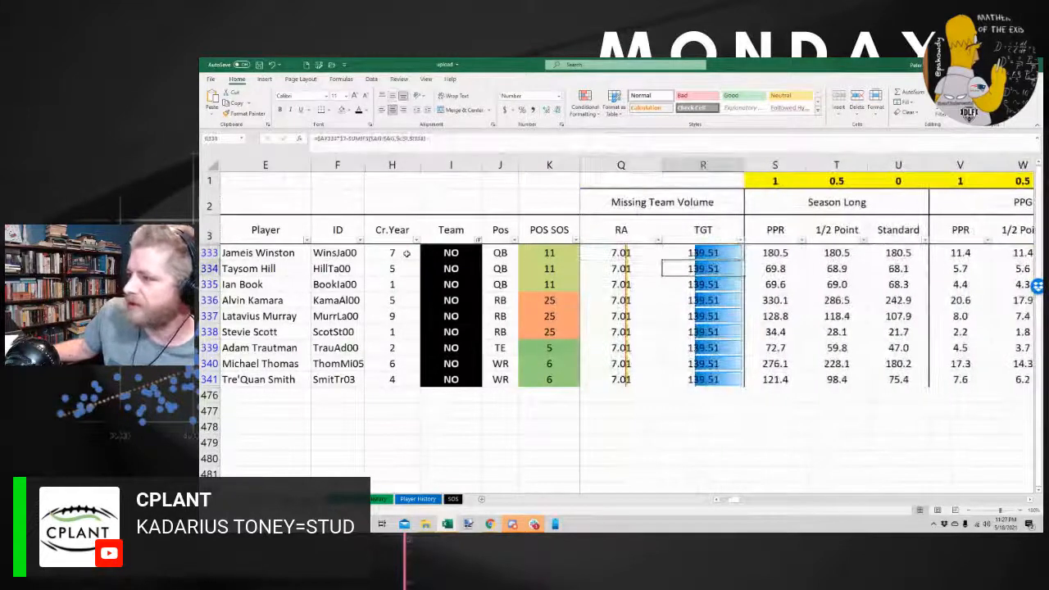
pyautogui.press('Down')
pyautogui.press('Up')
pyautogui.press('Up')
pyautogui.press('Up')
pyautogui.press('Up')
pyautogui.press('Up')
pyautogui.press('Up')
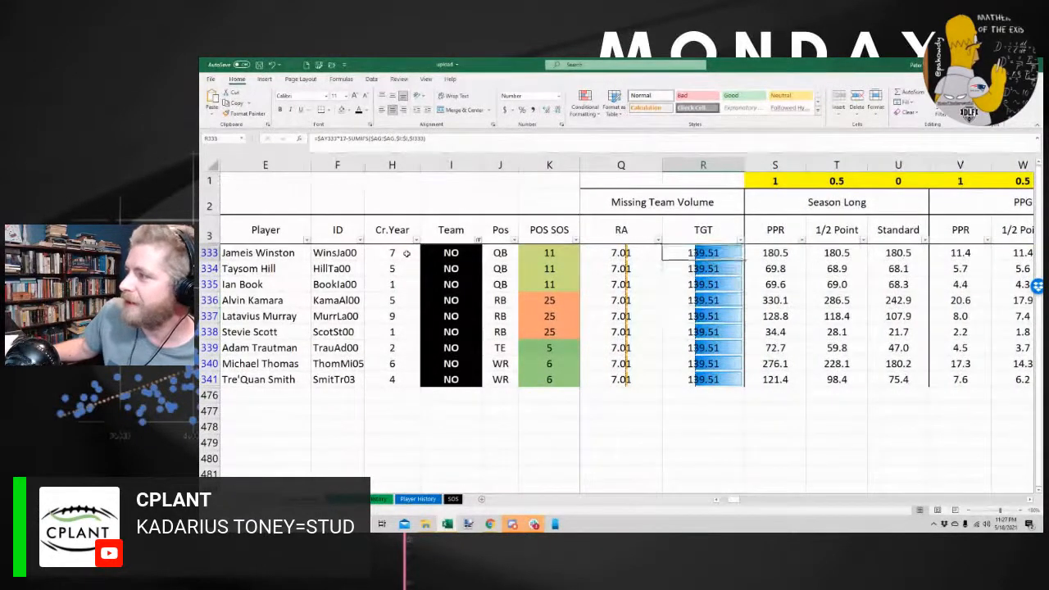
pyautogui.hotkey('ctrl', 'z')
pyautogui.press('Right')
pyautogui.press('Right')
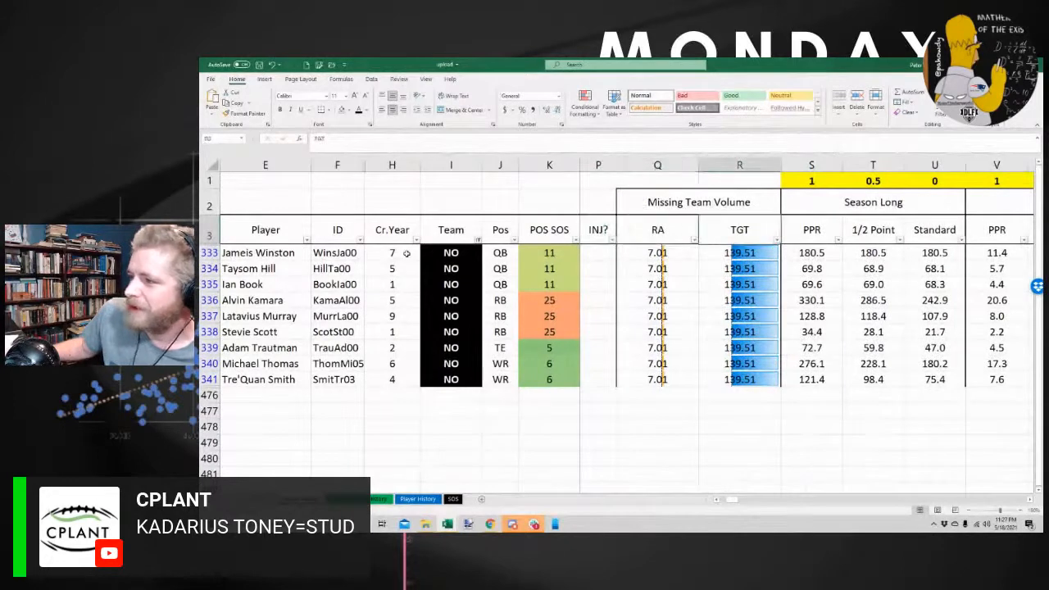
pyautogui.press('Down')
pyautogui.press('Down')
pyautogui.press('Down')
pyautogui.press('Down')
pyautogui.press('Down')
pyautogui.press('Down')
pyautogui.press('Down')
pyautogui.press('Up')
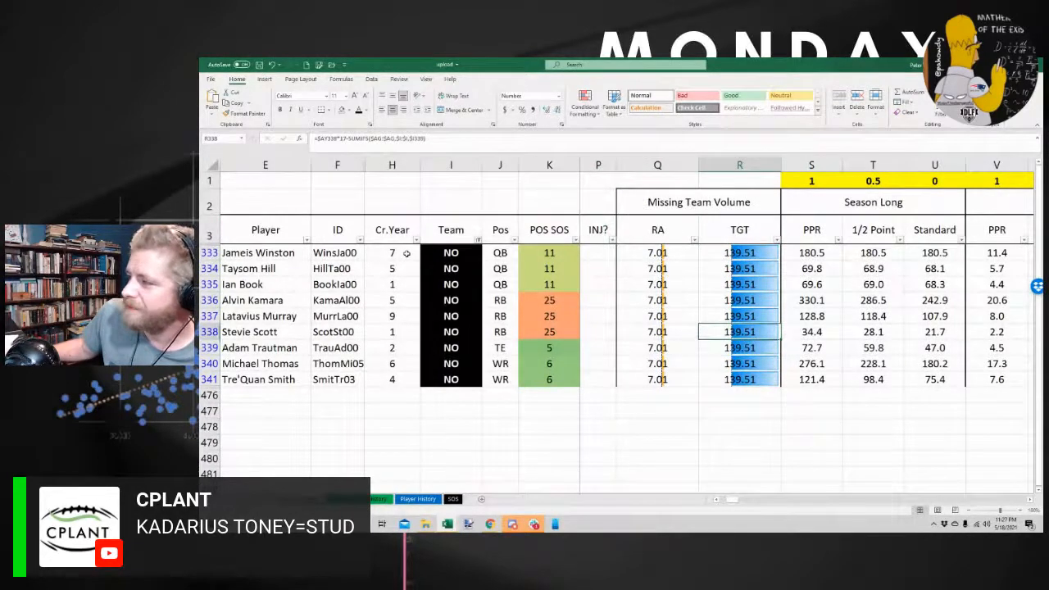
pyautogui.press('Up')
pyautogui.press('Up')
pyautogui.press('Down')
pyautogui.press('Down')
pyautogui.press('Down')
pyautogui.press('Down')
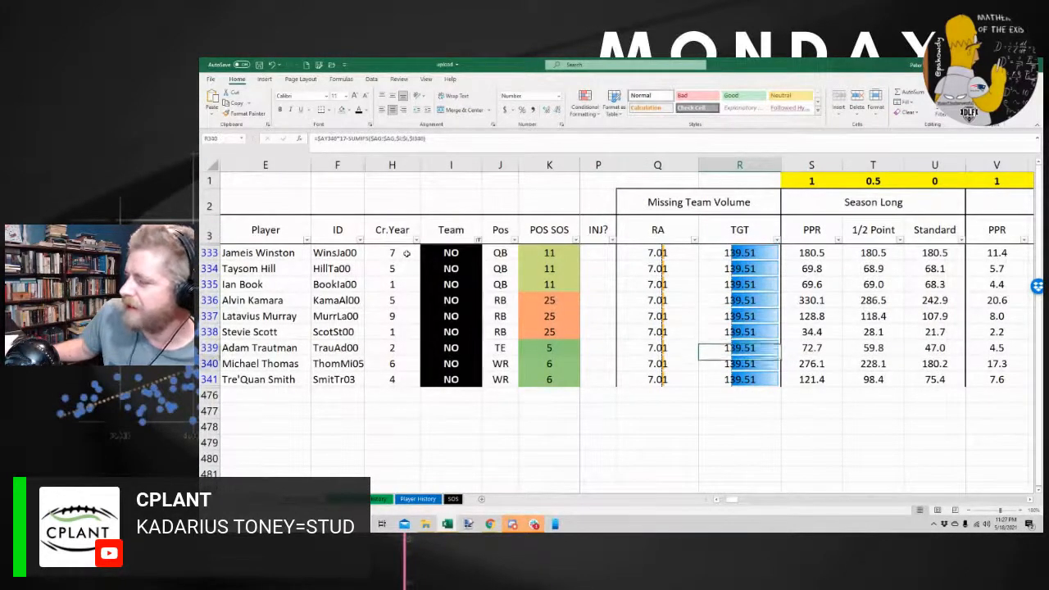
# Check Michael Thomas's projected target share and projected season-long targets
pyautogui.press('Right')
pyautogui.press('Right')
pyautogui.press('Right')
pyautogui.press('Right')
pyautogui.press('Right')
pyautogui.press('Right')
pyautogui.press('Right')
pyautogui.press('Right')
pyautogui.press('Right')
pyautogui.press('Right')
pyautogui.press('Right')
pyautogui.press('Right')
pyautogui.press('Right')
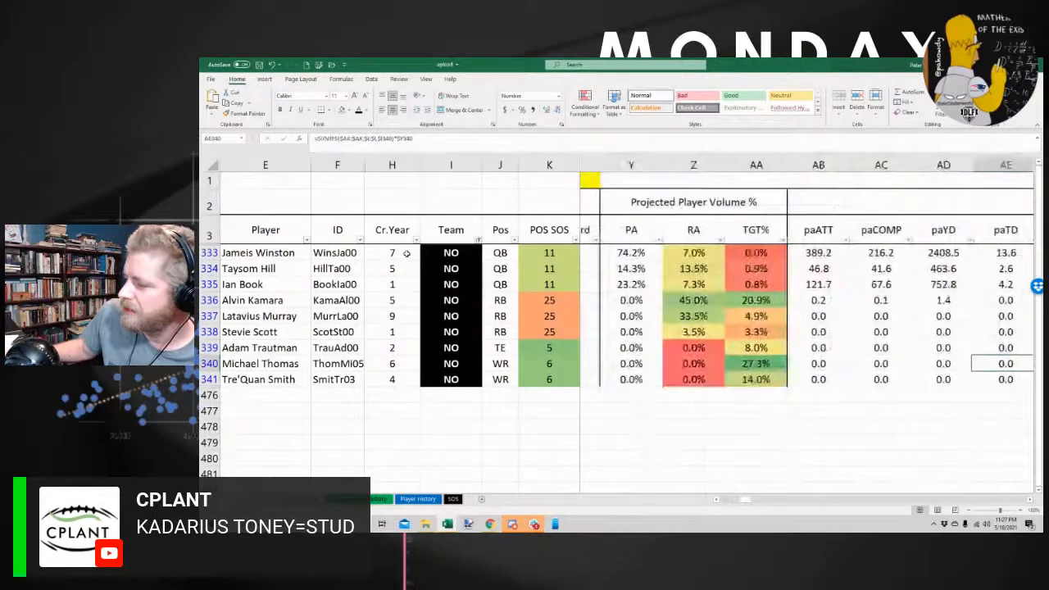
pyautogui.press('Right')
pyautogui.press('Right')
pyautogui.press('Right')
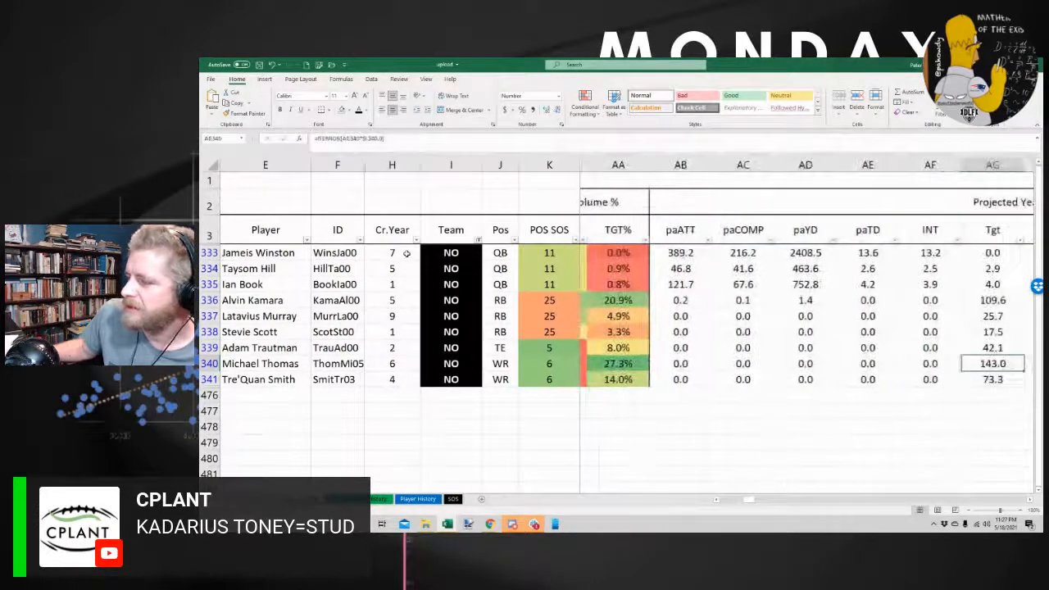
# Compare the projected RA and TGT% volume of Michael Thomas and Alvin Kamara
pyautogui.press('Left')
pyautogui.press('Left')
pyautogui.press('Left')
pyautogui.press('Left')
pyautogui.press('Left')
pyautogui.press('Left')
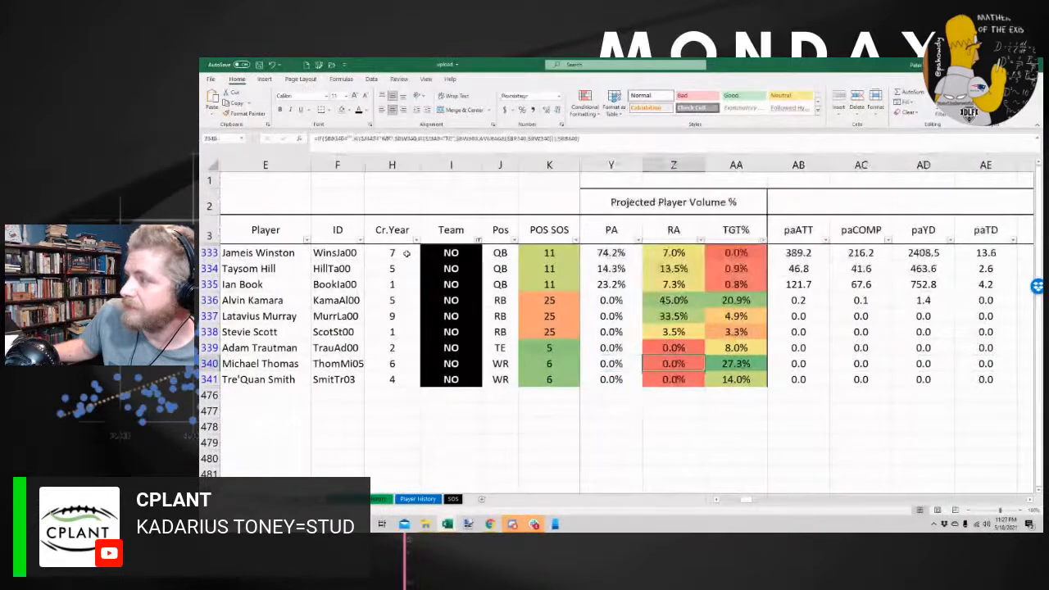
pyautogui.press('Up')
pyautogui.press('Up')
pyautogui.press('Up')
pyautogui.press('Up')
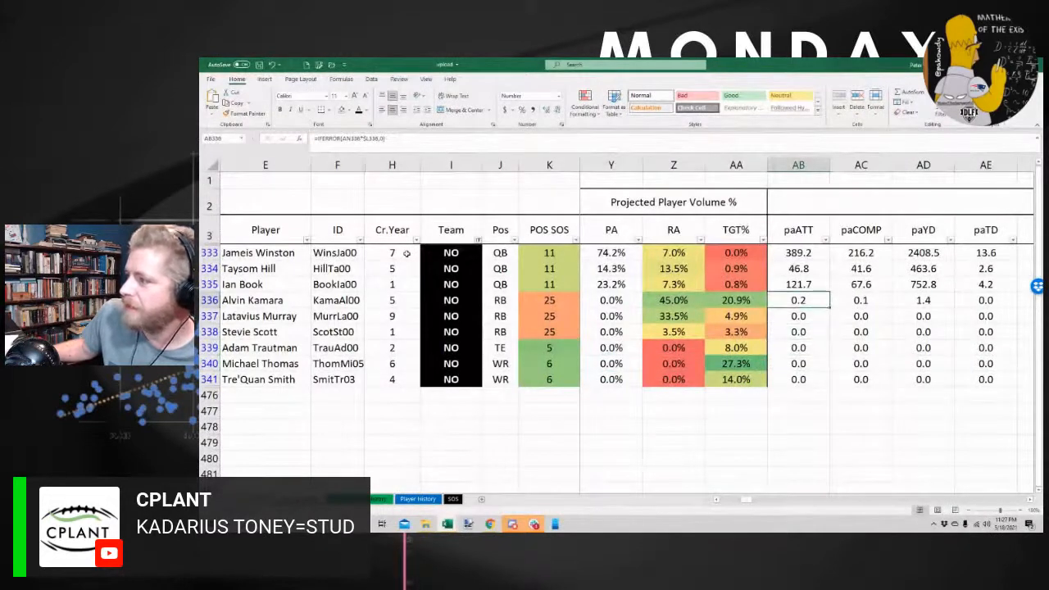
# Examine the Volume Overrides and Projected Team Volume columns for the NO players
pyautogui.press('Right')
pyautogui.press('Right')
pyautogui.press('Right')
pyautogui.press('Right')
pyautogui.press('Right')
pyautogui.press('Right')
pyautogui.press('Right')
pyautogui.press('Right')
pyautogui.press('Right')
pyautogui.press('Right')
pyautogui.press('Right')
pyautogui.press('Right')
pyautogui.press('Right')
pyautogui.press('Right')
pyautogui.press('Right')
pyautogui.press('Right')
pyautogui.press('Right')
pyautogui.press('Right')
pyautogui.press('Right')
pyautogui.press('Right')
pyautogui.press('Right')
pyautogui.press('Right')
pyautogui.press('Right')
pyautogui.press('Right')
pyautogui.press('Right')
pyautogui.press('Right')
pyautogui.press('Right')
pyautogui.press('Right')
pyautogui.press('Right')
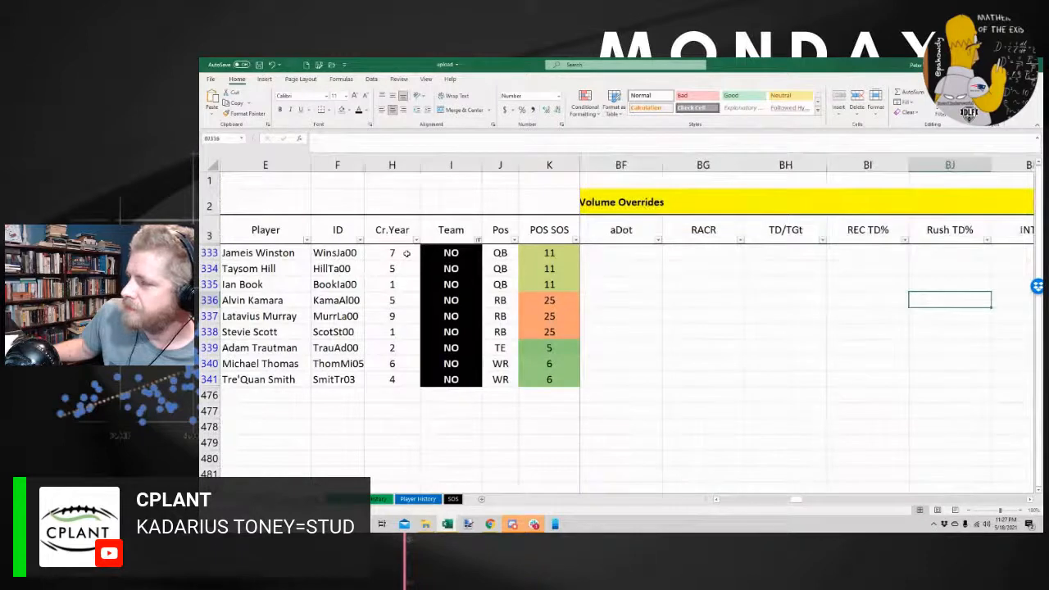
pyautogui.press('Left')
pyautogui.press('Left')
pyautogui.press('Left')
pyautogui.press('Left')
pyautogui.press('Left')
pyautogui.press('Left')
pyautogui.press('Left')
pyautogui.press('Left')
pyautogui.press('Left')
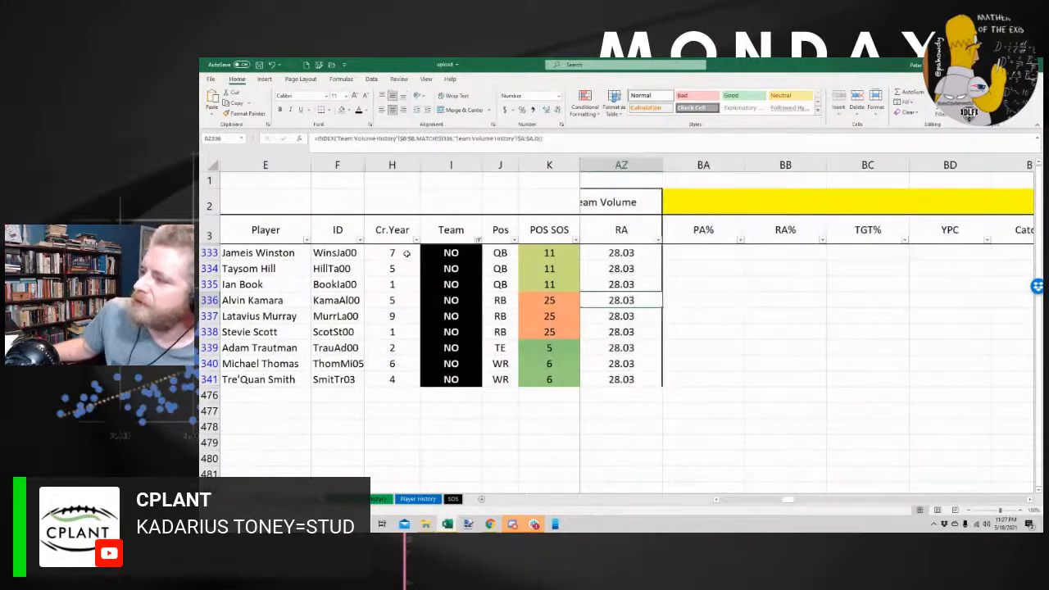
pyautogui.press('Left')
pyautogui.press('Left')
pyautogui.press('Left')
pyautogui.press('Left')
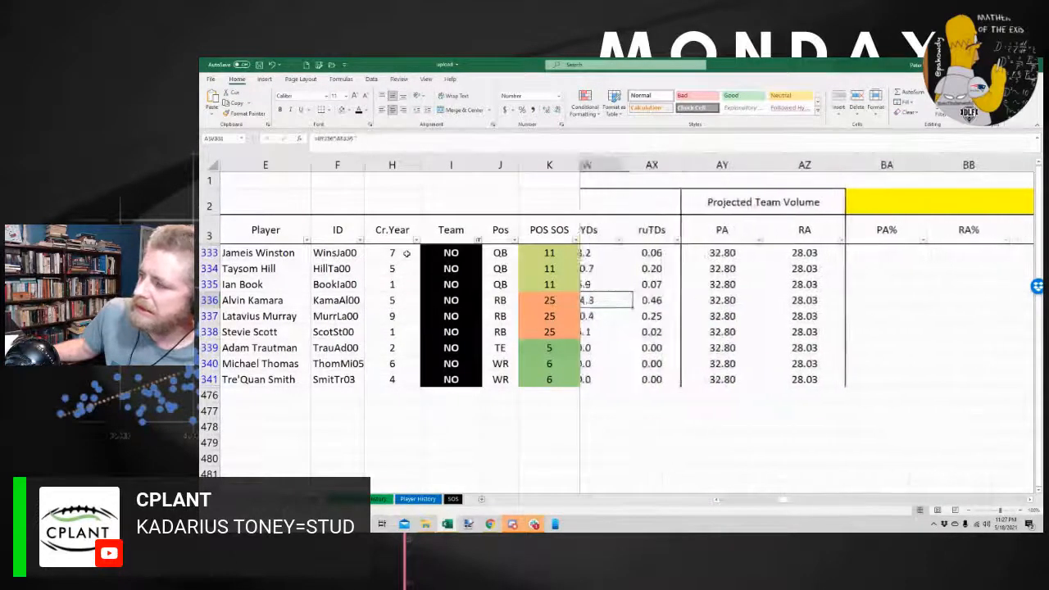
# Review the NO players' projected efficiency and three-year average team position-rank volume, including Alvin Kamara's TGT%
pyautogui.press('Right')
pyautogui.press('Right')
pyautogui.press('Right')
pyautogui.press('Right')
pyautogui.press('Right')
pyautogui.press('Right')
pyautogui.press('Right')
pyautogui.press('Right')
pyautogui.press('Right')
pyautogui.press('Right')
pyautogui.press('Right')
pyautogui.press('Right')
pyautogui.press('Right')
pyautogui.press('Right')
pyautogui.press('Right')
pyautogui.press('Right')
pyautogui.press('Right')
pyautogui.press('Right')
pyautogui.press('Right')
pyautogui.press('Right')
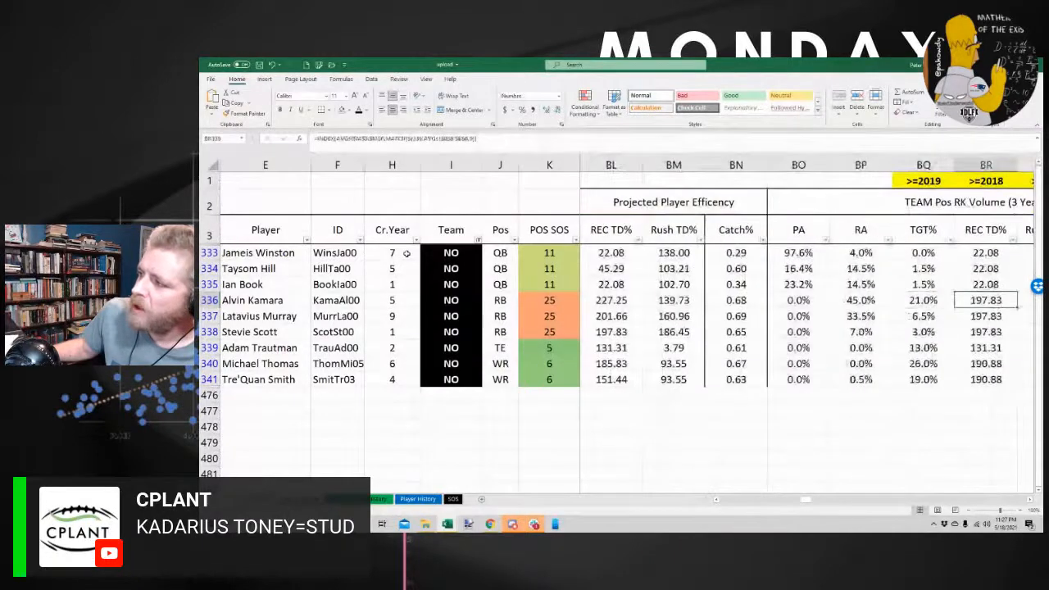
pyautogui.press('Left')
pyautogui.press('Right')
pyautogui.press('Right')
pyautogui.press('Right')
pyautogui.press('Right')
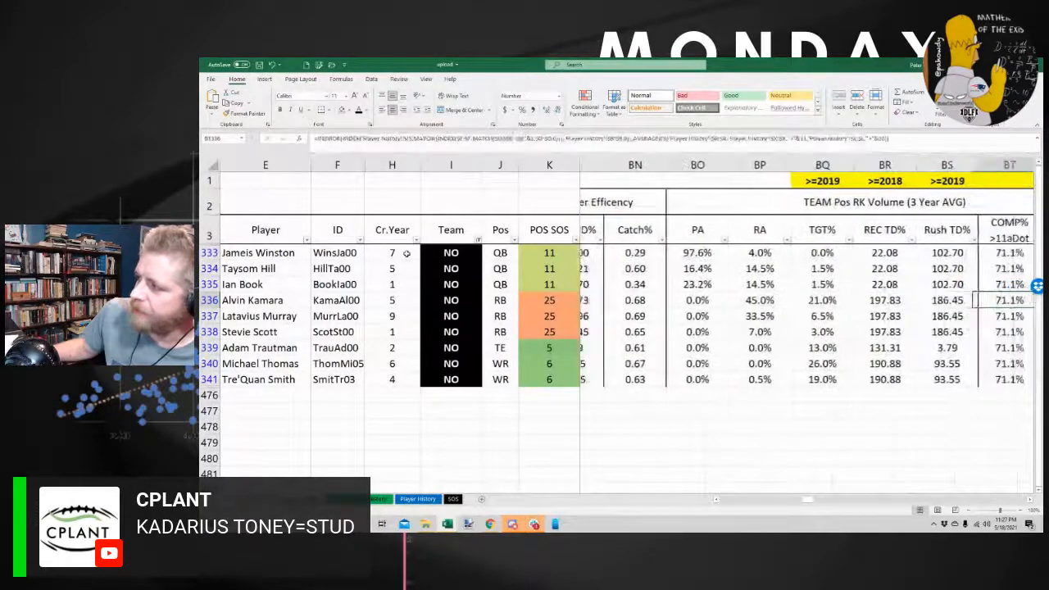
pyautogui.press('Left')
pyautogui.press('Left')
pyautogui.press('Left')
pyautogui.press('Left')
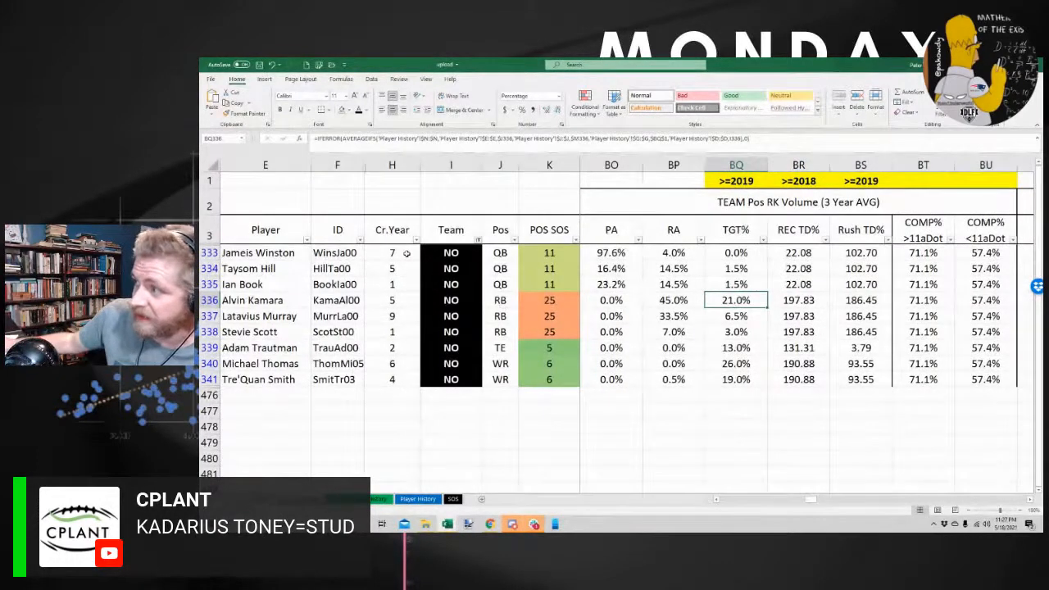
# Inspect the year criterion and the averaging formula behind Alvin Kamara's three-year team TGT%
pyautogui.click(716, 182)
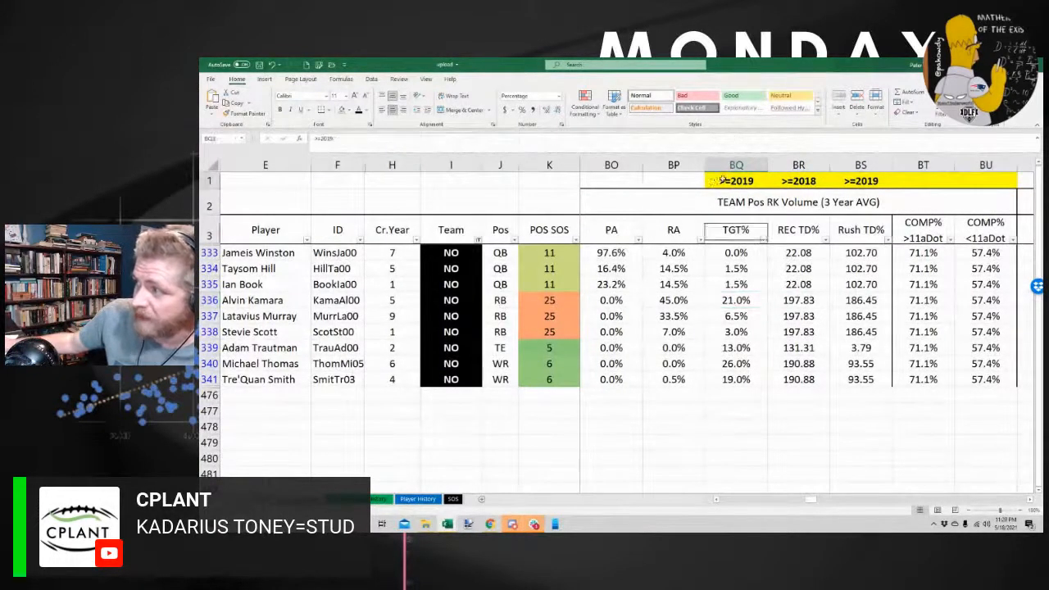
pyautogui.click(736, 301)
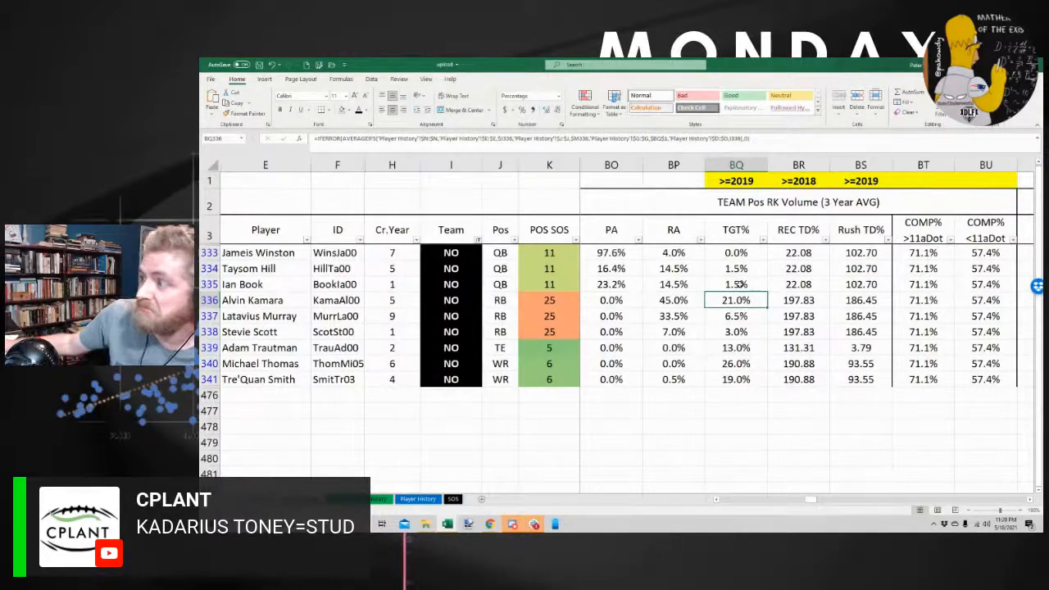
pyautogui.click(751, 236)
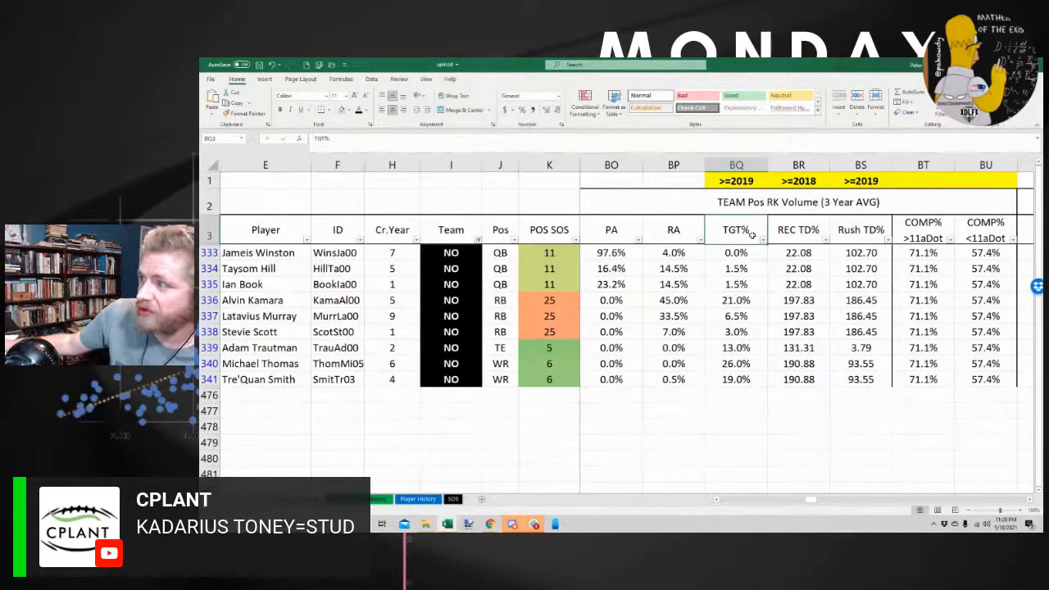
pyautogui.click(754, 300)
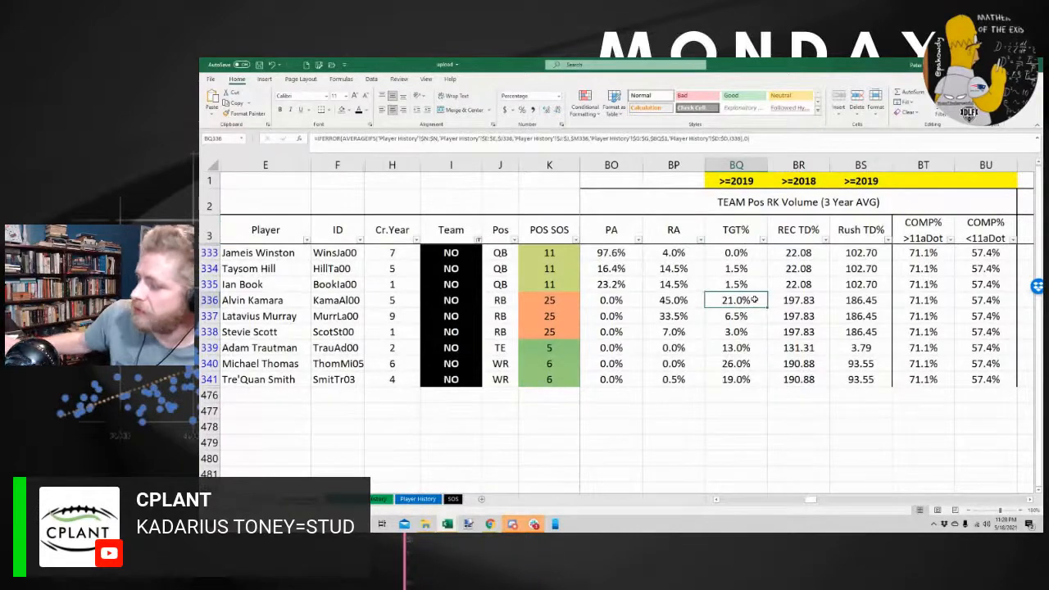
# Set Alvin Kamara's TGT% volume override to 18%
pyautogui.press('Left')
pyautogui.press('Left')
pyautogui.press('Left')
pyautogui.press('Left')
pyautogui.press('Left')
pyautogui.press('Left')
pyautogui.press('Left')
pyautogui.press('Left')
pyautogui.press('Left')
pyautogui.press('Left')
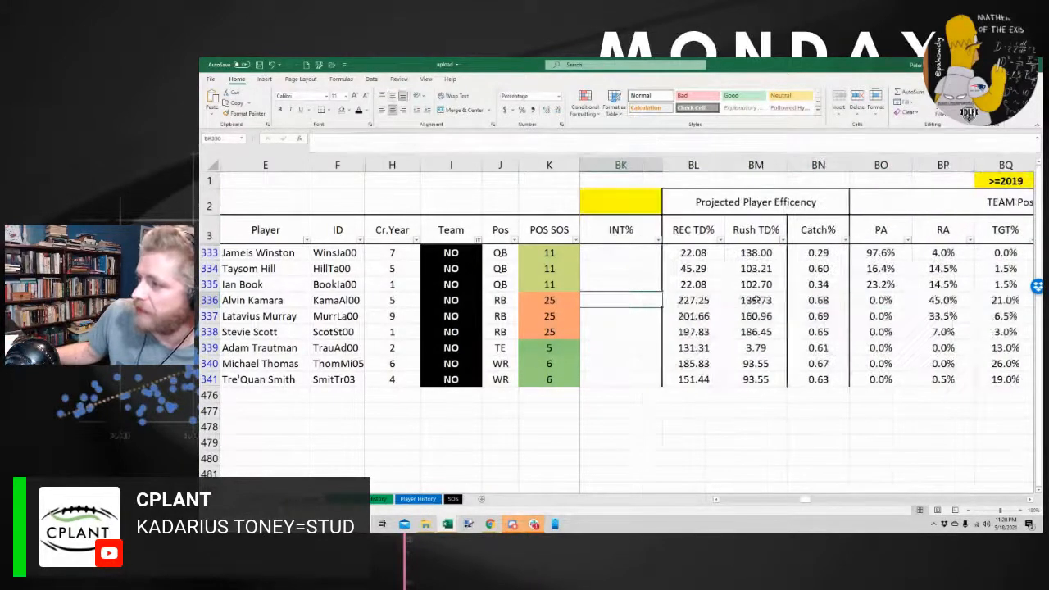
pyautogui.press('Left')
pyautogui.press('Left')
pyautogui.press('Left')
pyautogui.press('Left')
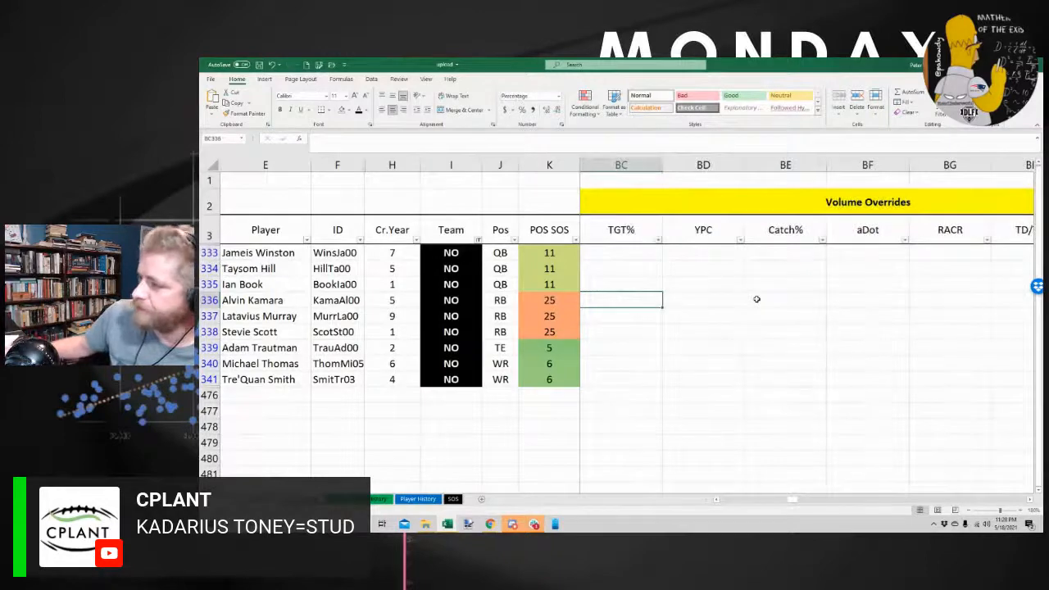
pyautogui.write('18')
pyautogui.press('Return')
pyautogui.press('Up')
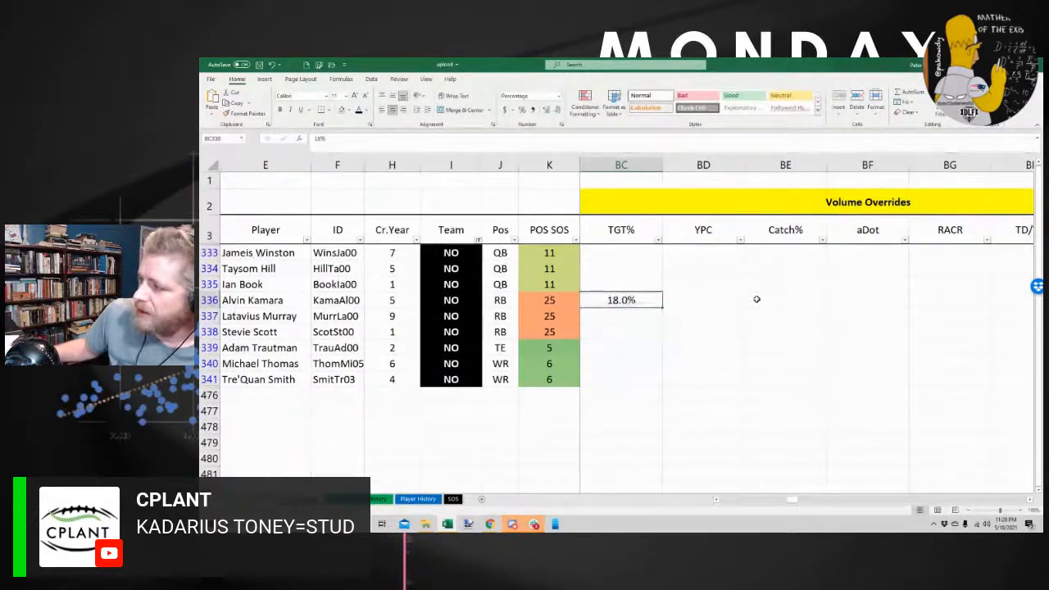
# Clear the team filter to list all players and select the first TGT% formula under TEAM Pos RK Volume
pyautogui.press('Right')
pyautogui.press('Right')
pyautogui.press('Right')
pyautogui.press('Right')
pyautogui.press('Right')
pyautogui.press('Right')
pyautogui.press('Right')
pyautogui.press('Right')
pyautogui.press('Right')
pyautogui.press('Right')
pyautogui.press('Right')
pyautogui.press('Right')
pyautogui.press('Right')
pyautogui.press('Left')
pyautogui.press('Left')
pyautogui.press('Left')
pyautogui.press('Left')
pyautogui.press('Right')
pyautogui.press('Right')
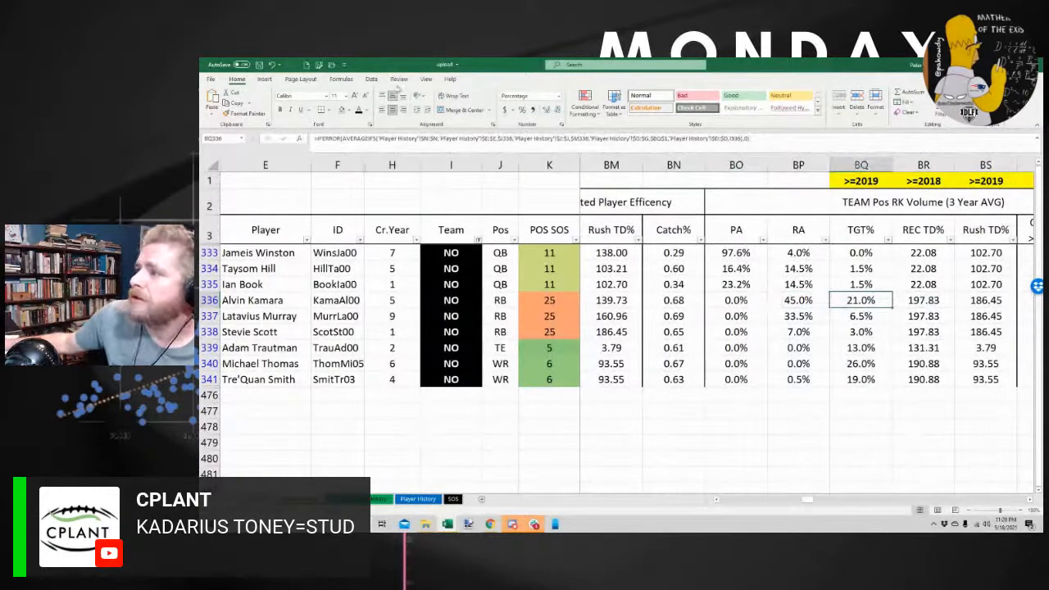
pyautogui.click(371, 79)
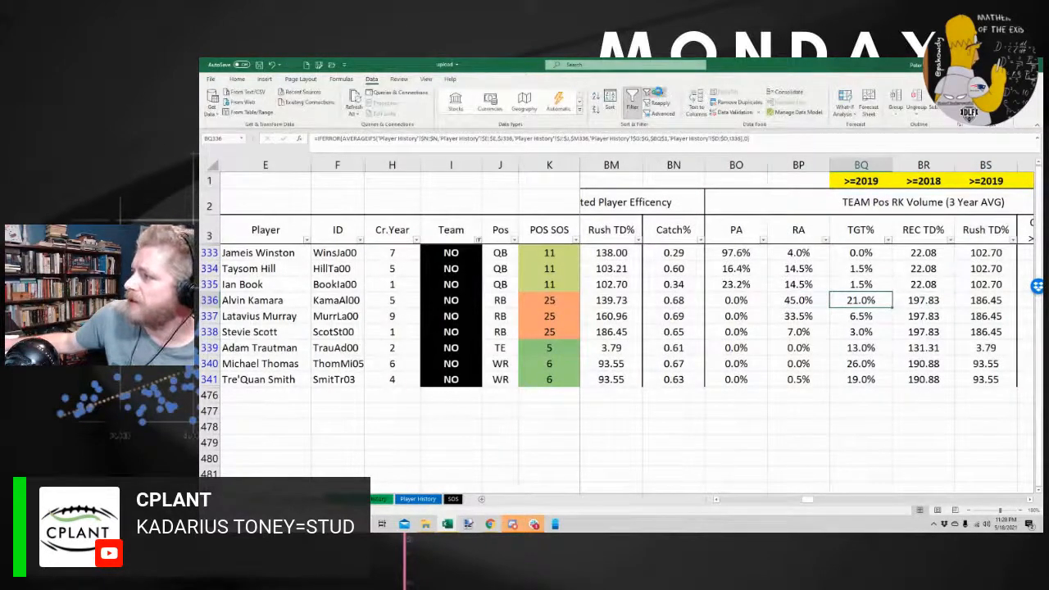
pyautogui.click(659, 95)
pyautogui.click(859, 230)
pyautogui.press('Down')
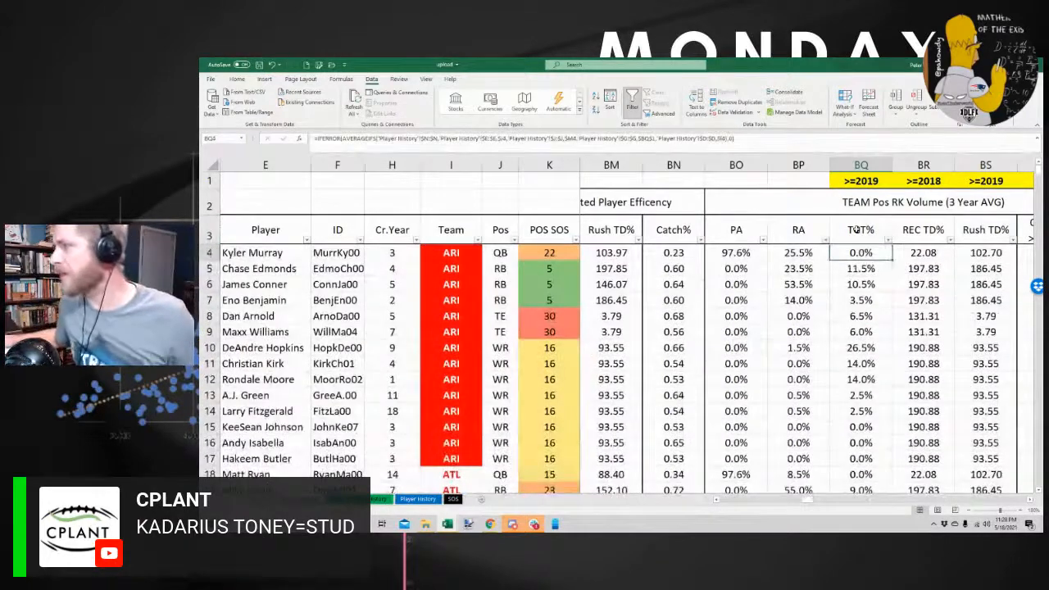
pyautogui.click(731, 140)
pyautogui.click(731, 140)
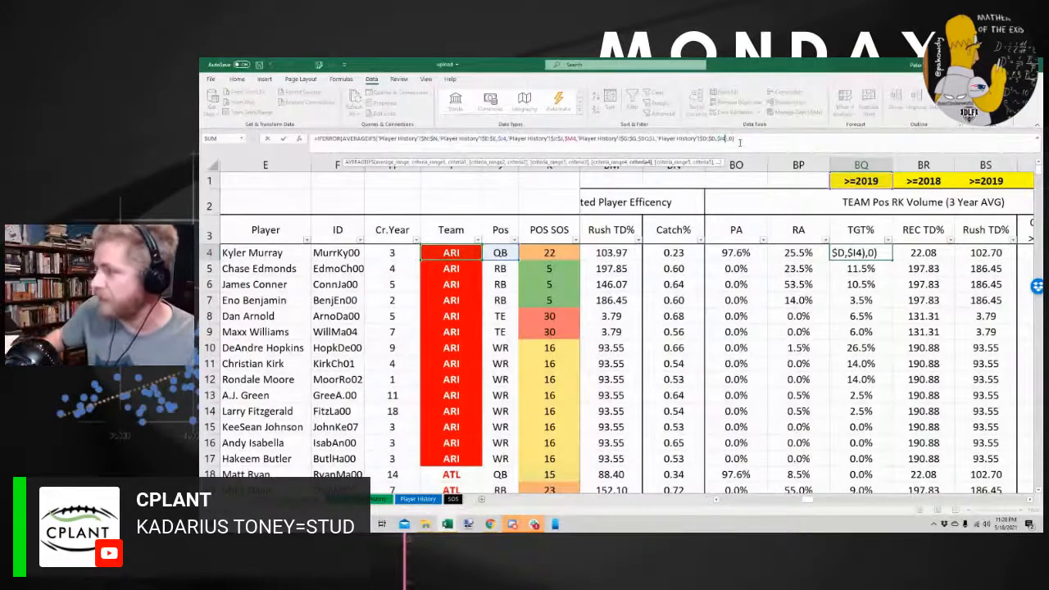
pyautogui.write(',')
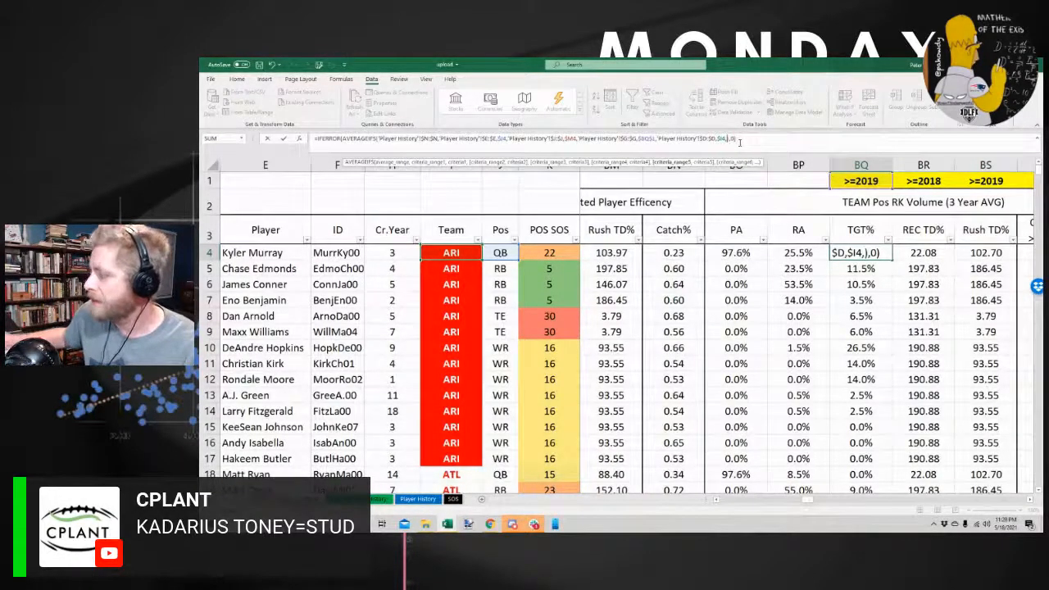
pyautogui.press('Return')
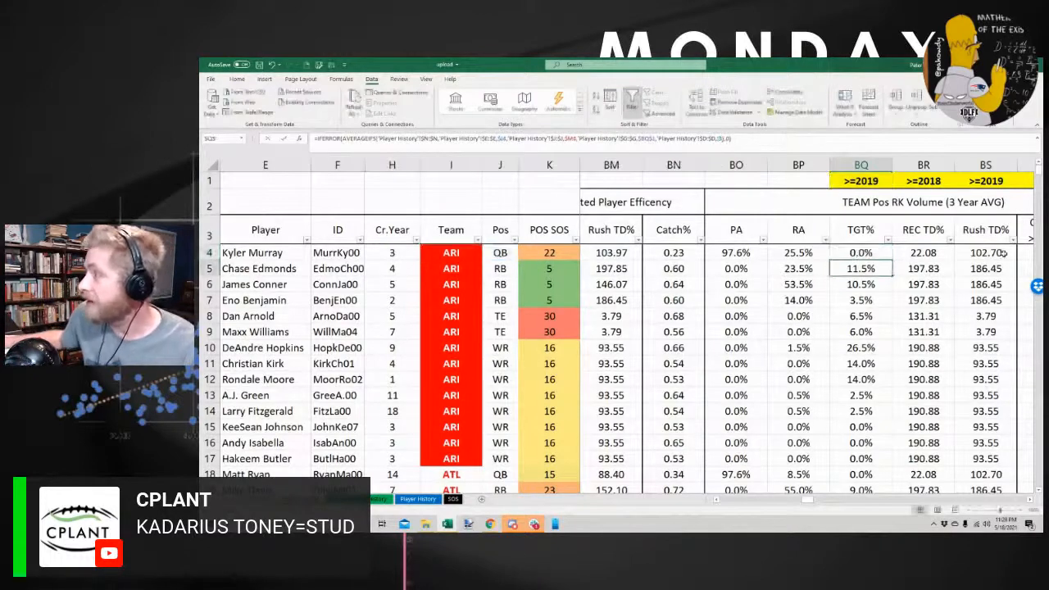
pyautogui.click(861, 165)
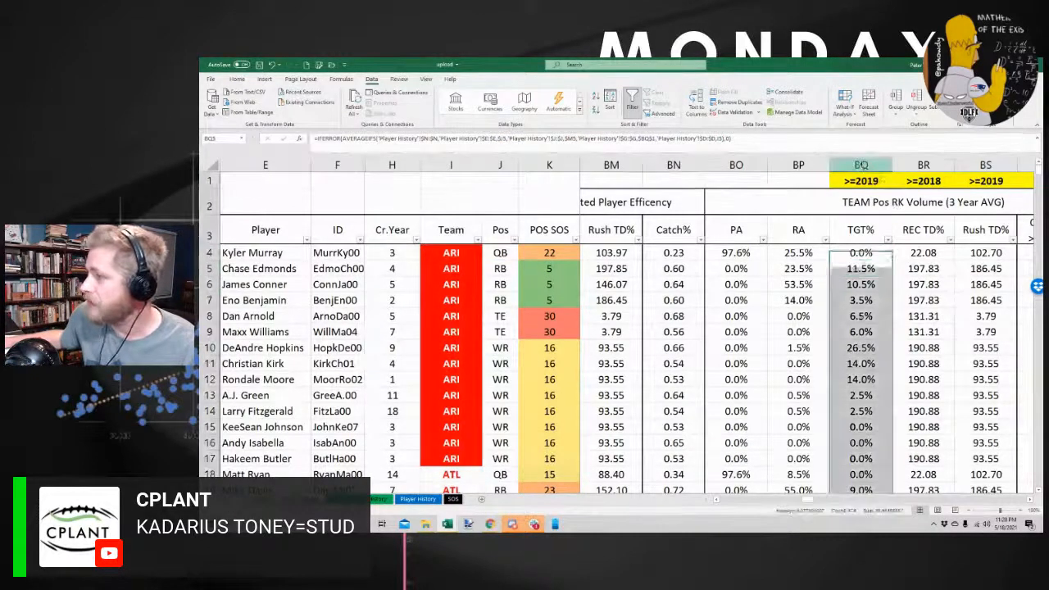
pyautogui.rightClick(863, 167)
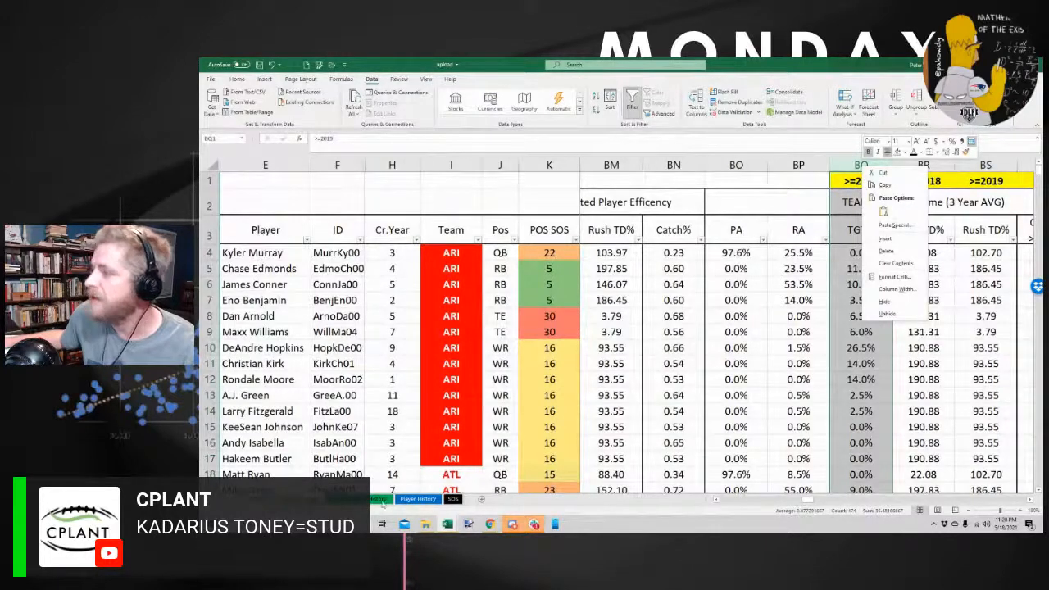
# Open the Player History sheet and clear its player filter to show all records
pyautogui.click(419, 500)
pyautogui.click(420, 500)
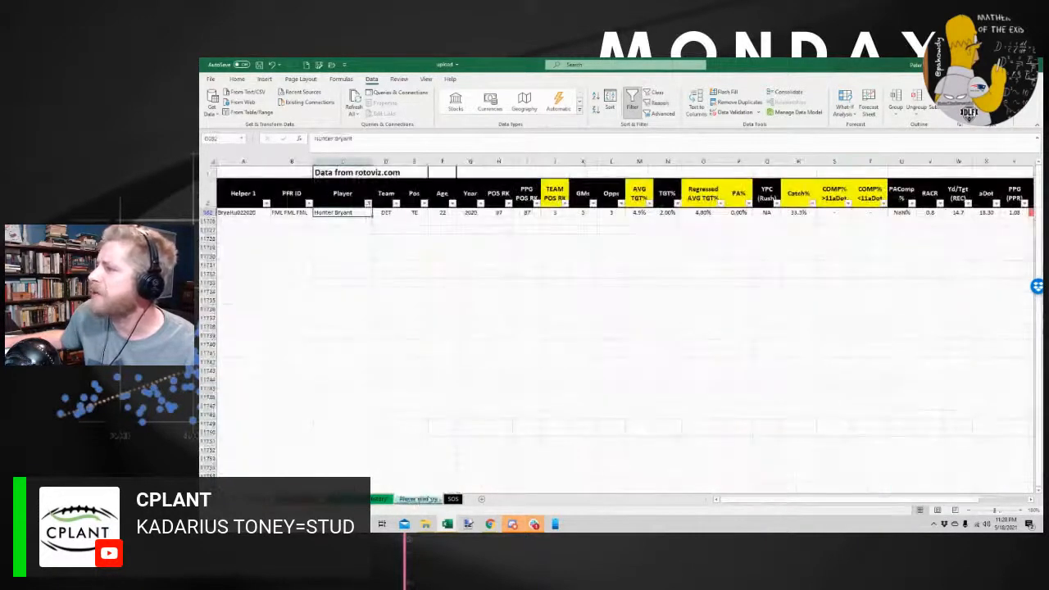
pyautogui.press('Right')
pyautogui.press('Right')
pyautogui.press('Right')
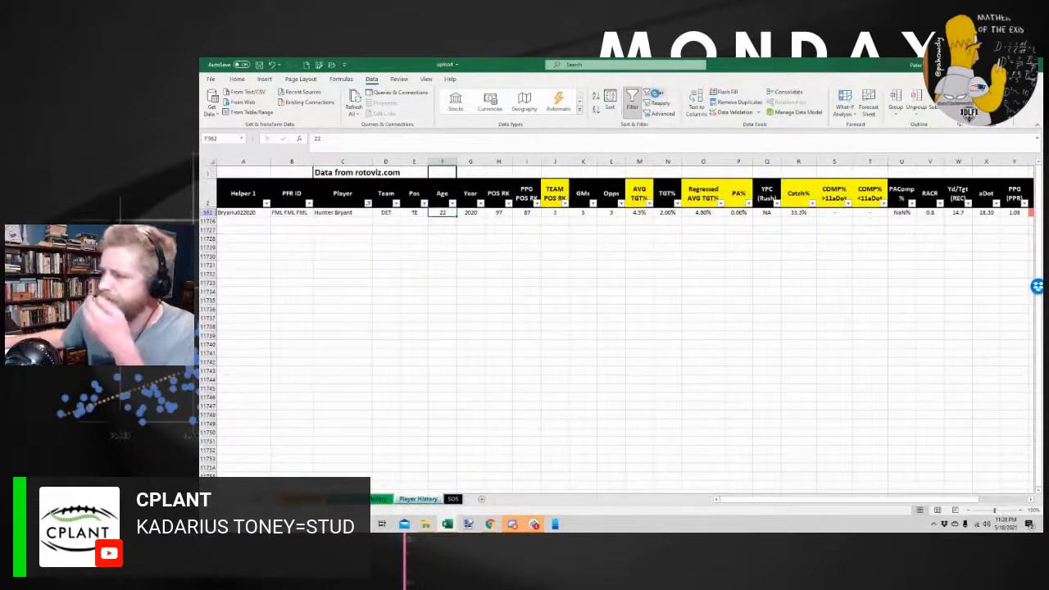
pyautogui.click(656, 93)
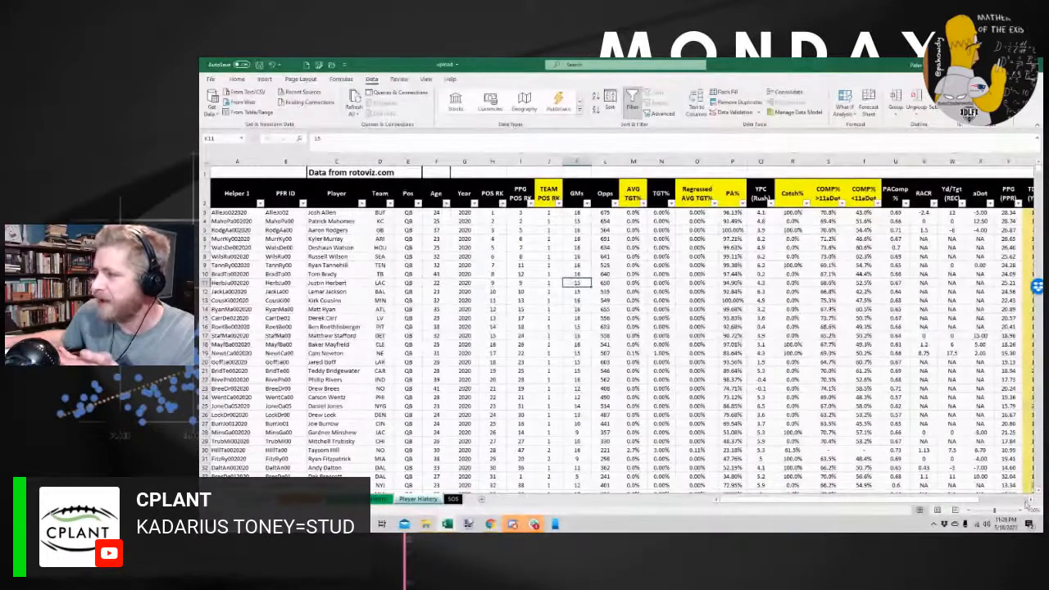
# Enlarge the player history table and autofit the width of its Player column
pyautogui.scroll(3, 785, 465)
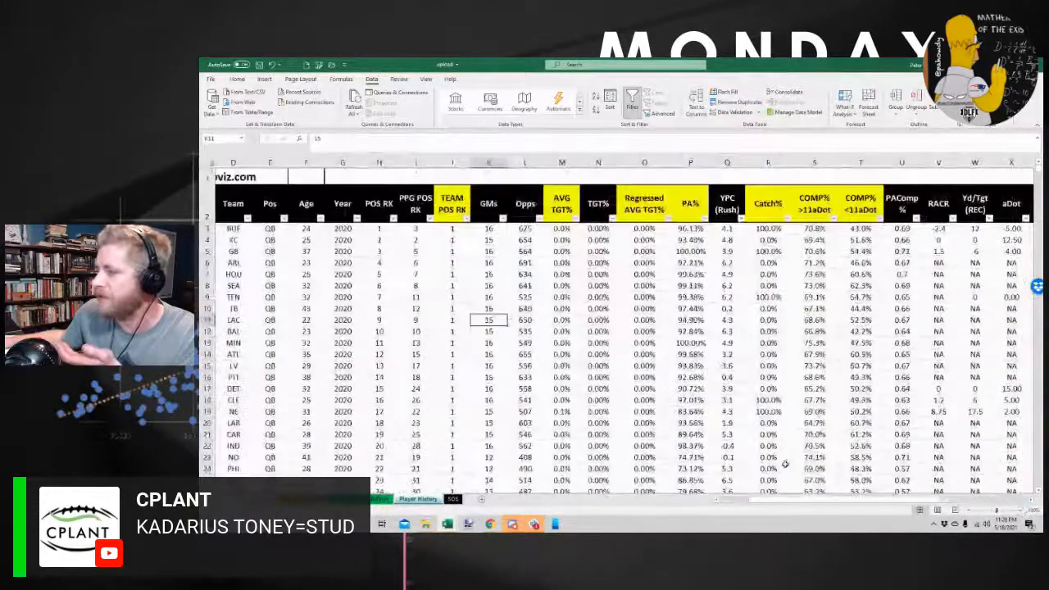
pyautogui.moveTo(782, 499); pyautogui.dragTo(748, 499)
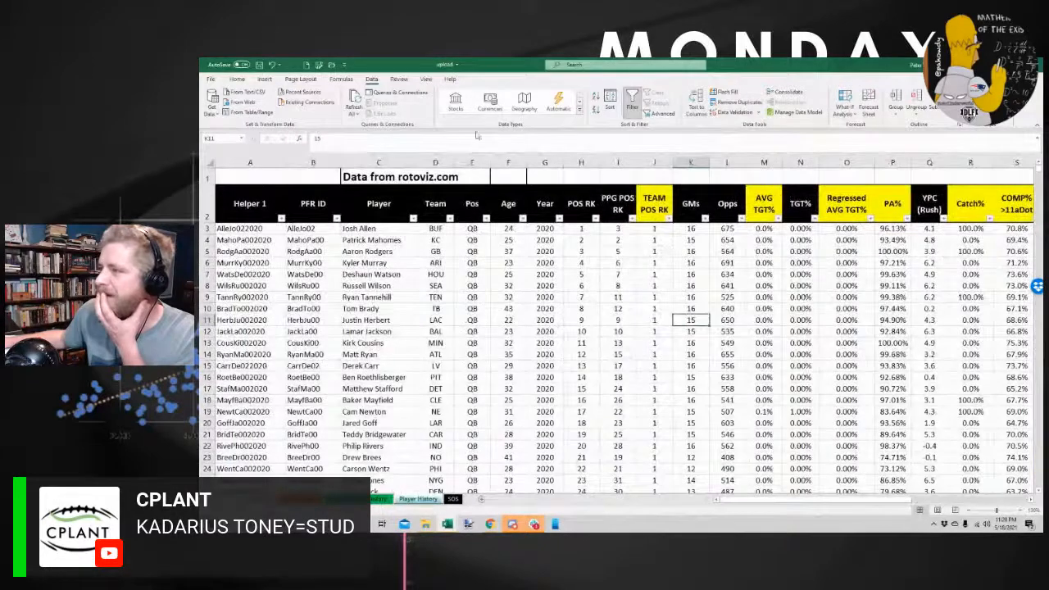
pyautogui.click(379, 162)
pyautogui.doubleClick(415, 164)
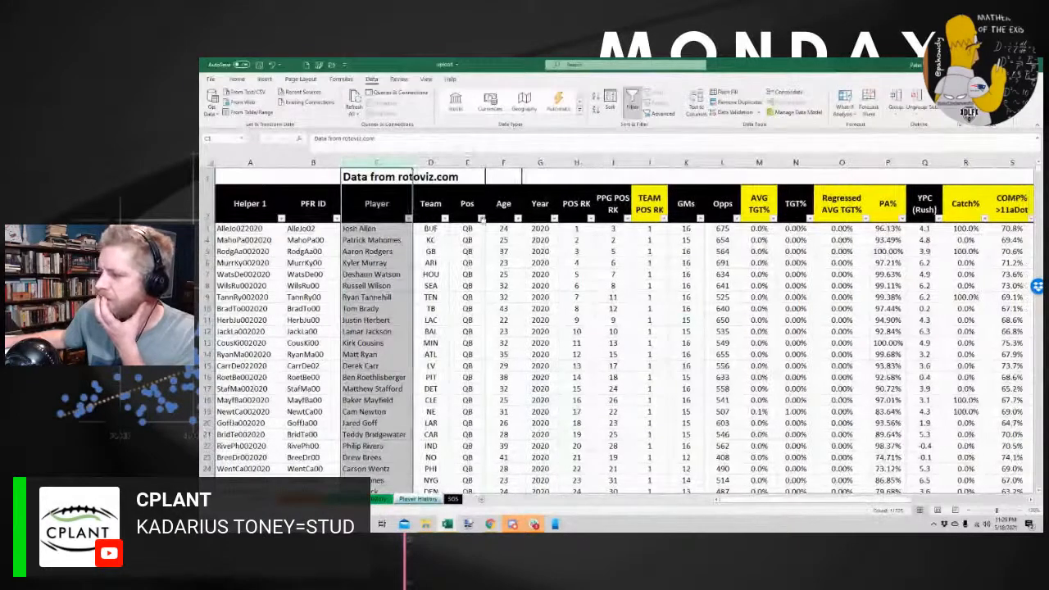
# Switch to the player rankings sheet and save the workbook
pyautogui.click(354, 500)
pyautogui.click(409, 341)
pyautogui.hotkey('alt', 'Tab')
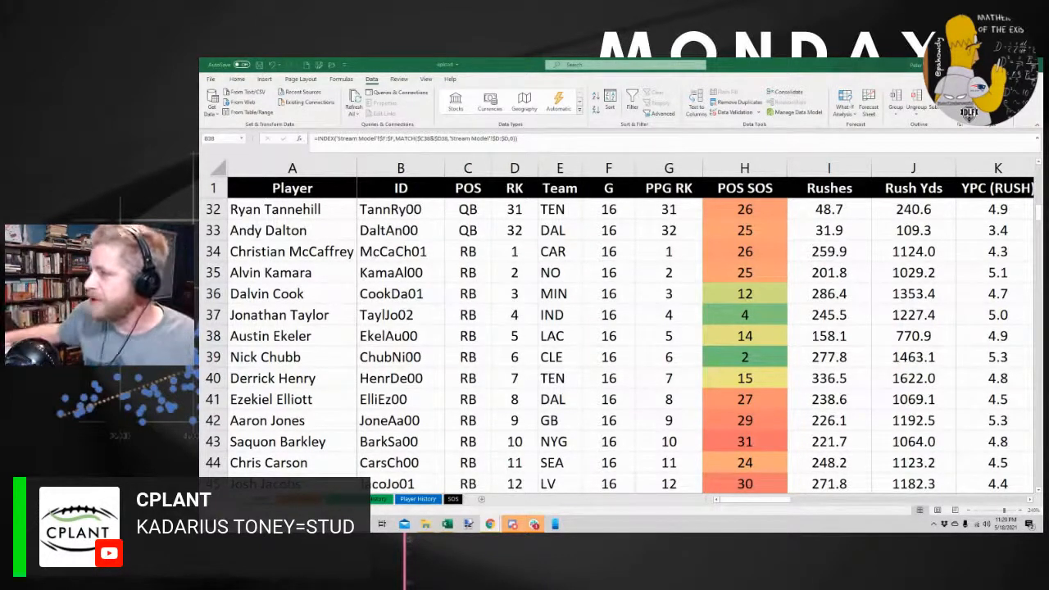
pyautogui.click(417, 208)
pyautogui.click(395, 189)
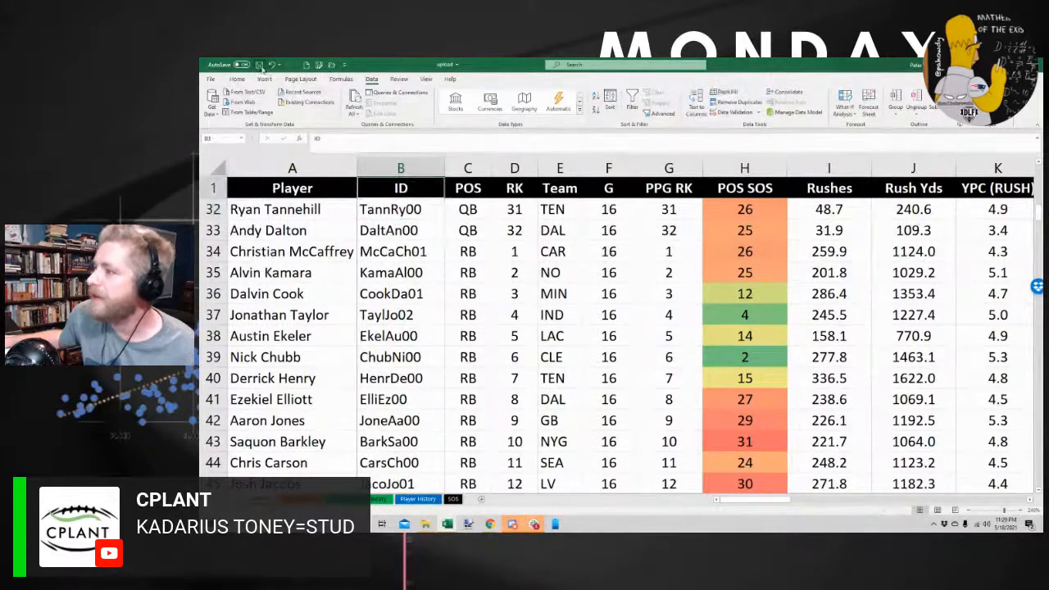
pyautogui.click(557, 230)
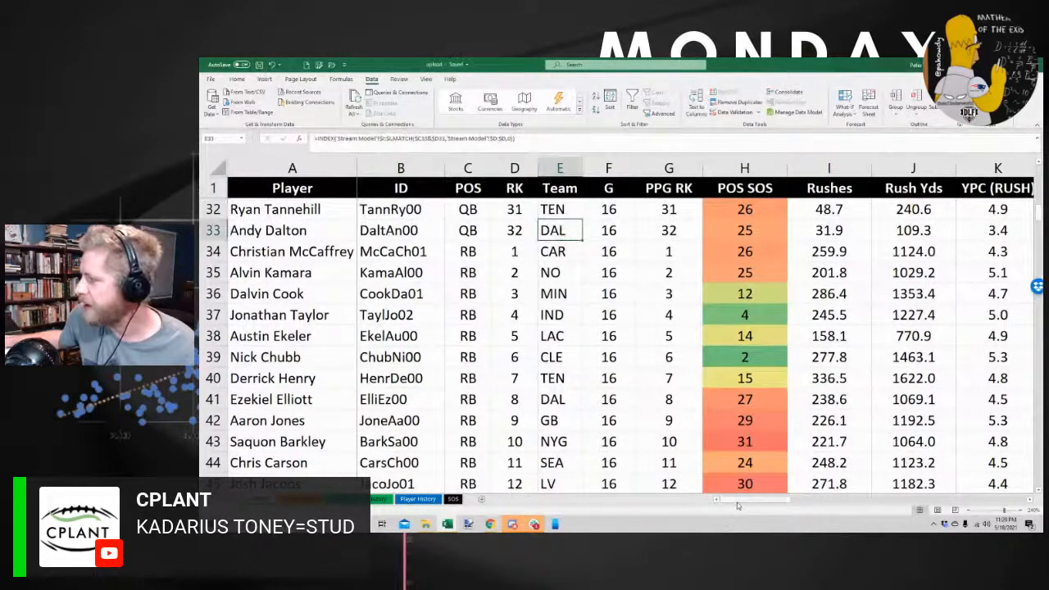
# Review the PPR, 1/2 PPR and Standard points and the Historic AVG differences from the highest-ranked quarterback down
pyautogui.moveTo(738, 500); pyautogui.dragTo(975, 503)
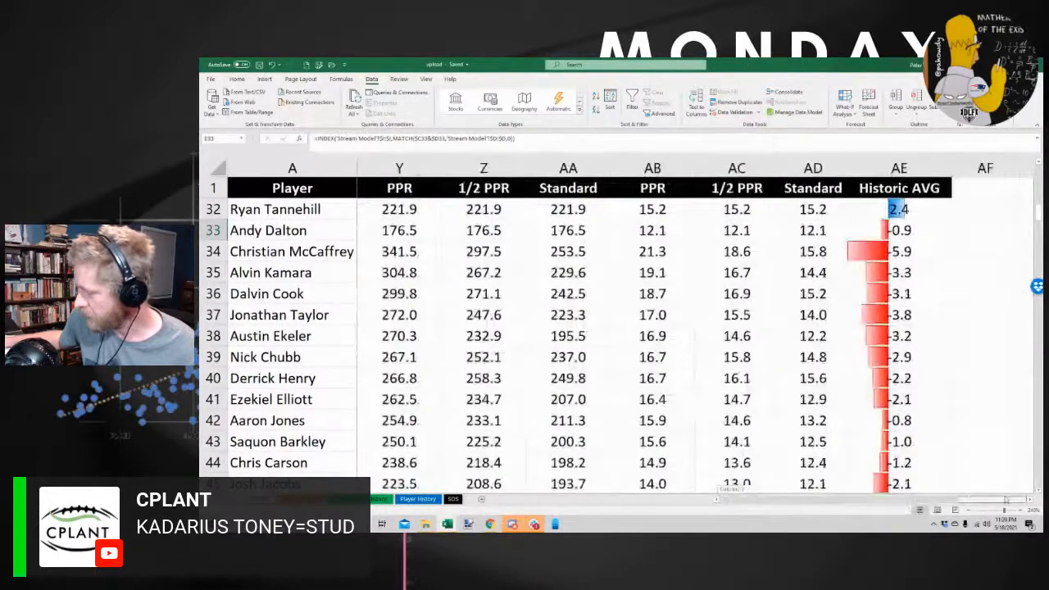
pyautogui.click(915, 188)
pyautogui.scroll(3, 918, 208)
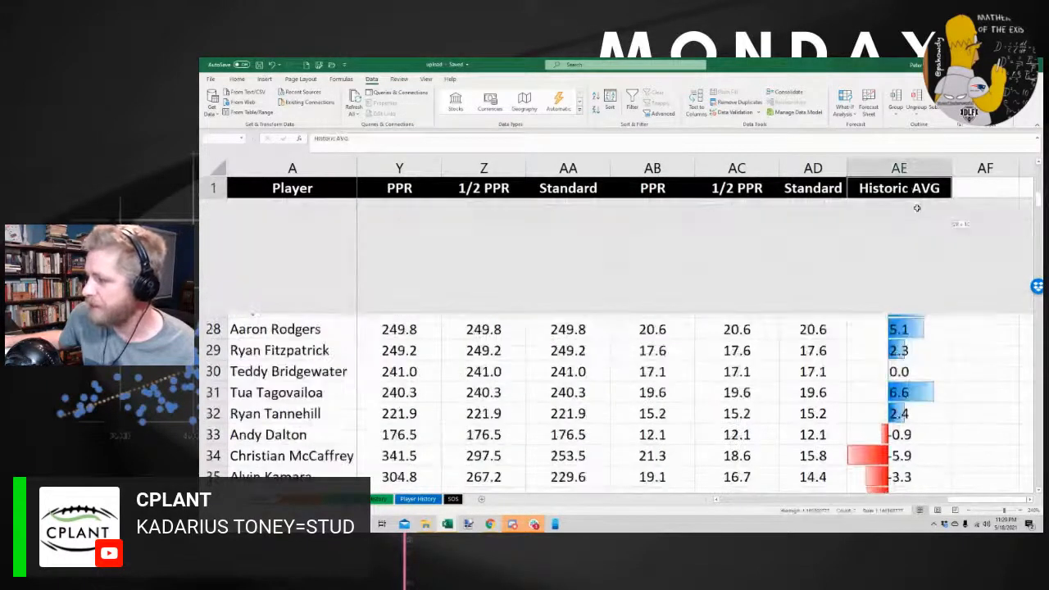
pyautogui.scroll(7, 918, 208)
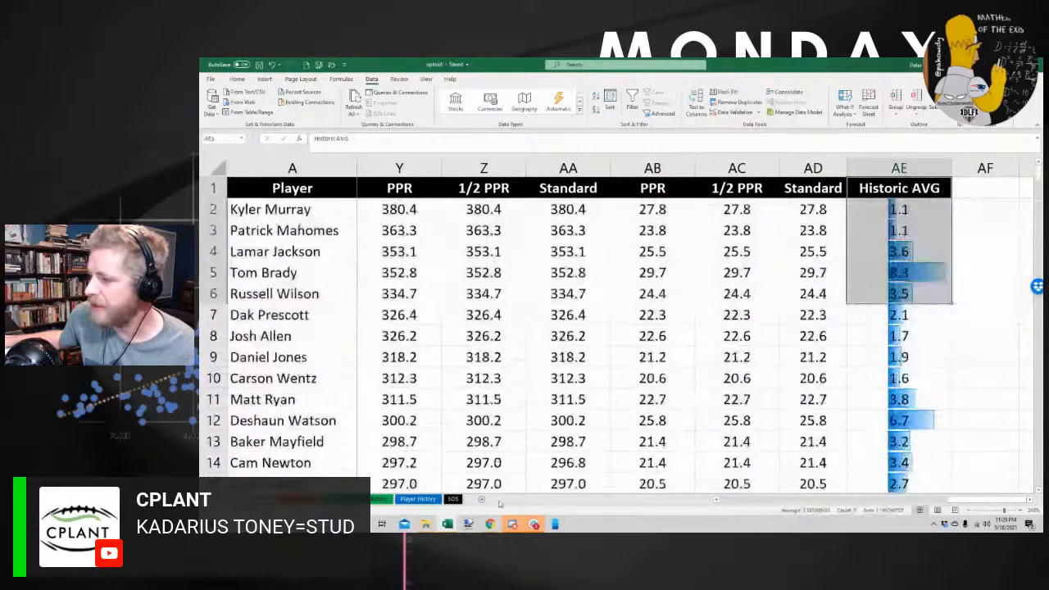
# Unhide the Pos Finishes Averages sheet and review its yearly points per game by QB and RB rank
pyautogui.click(452, 499)
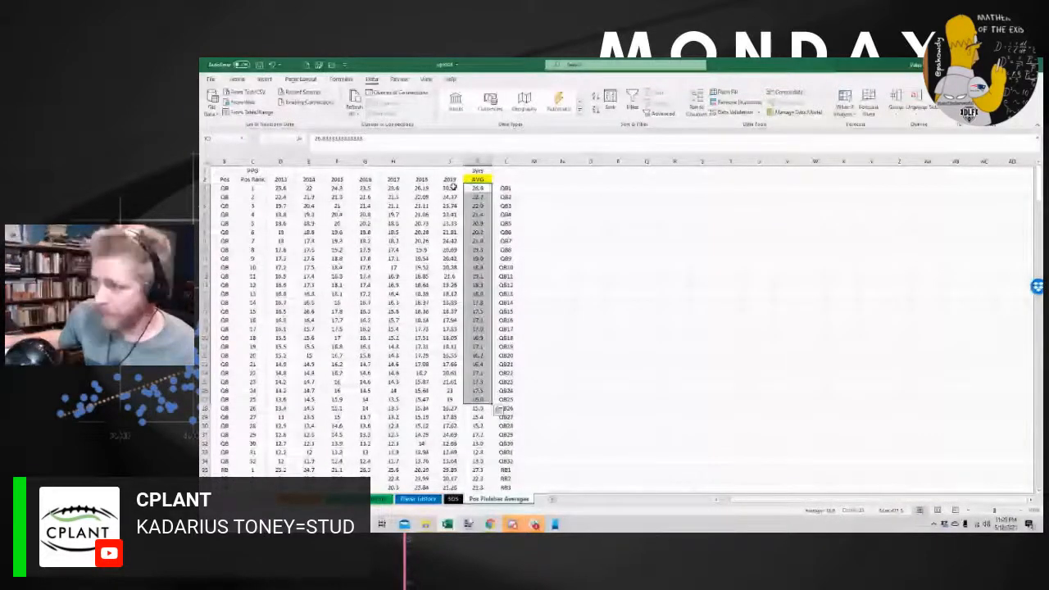
pyautogui.click(248, 283)
pyautogui.scroll(-8, 248, 283)
pyautogui.scroll(-6, 249, 283)
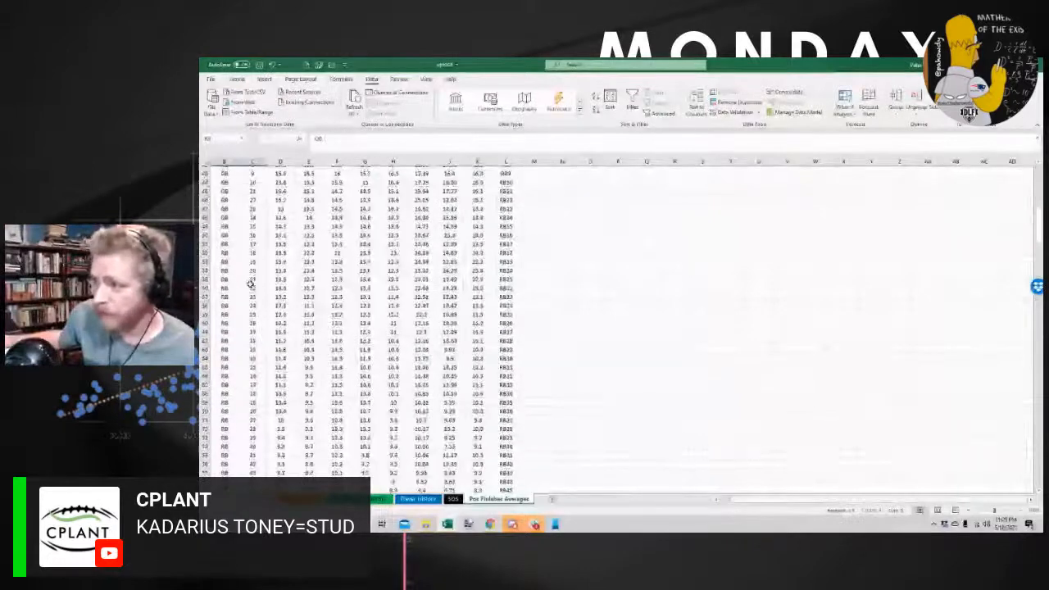
# Open Dropbox from the system tray and pause its file syncing until tomorrow
pyautogui.scroll(15, 250, 283)
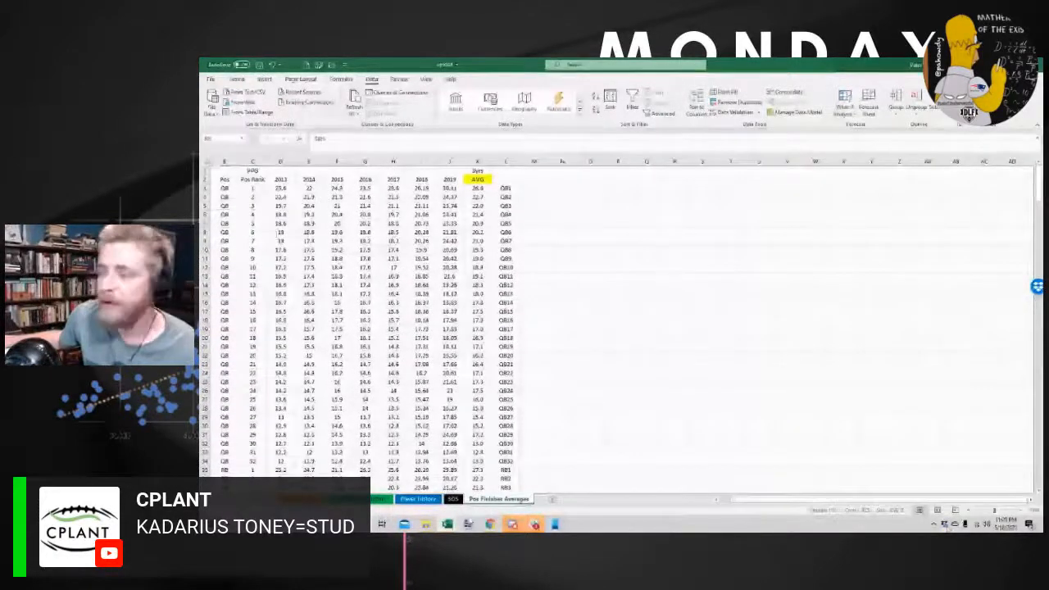
pyautogui.click(948, 528)
pyautogui.click(897, 482)
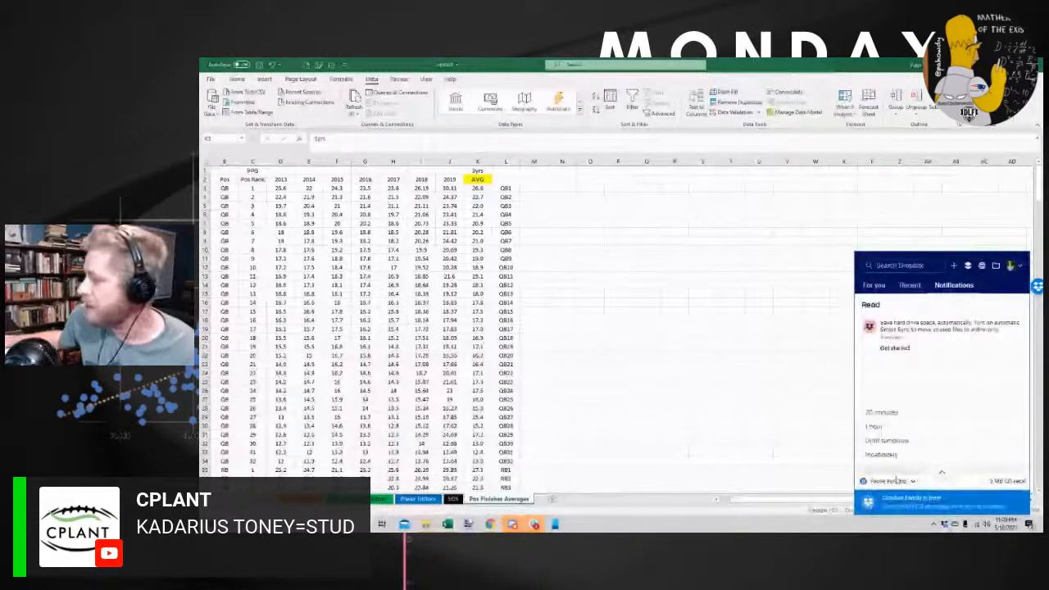
pyautogui.click(890, 441)
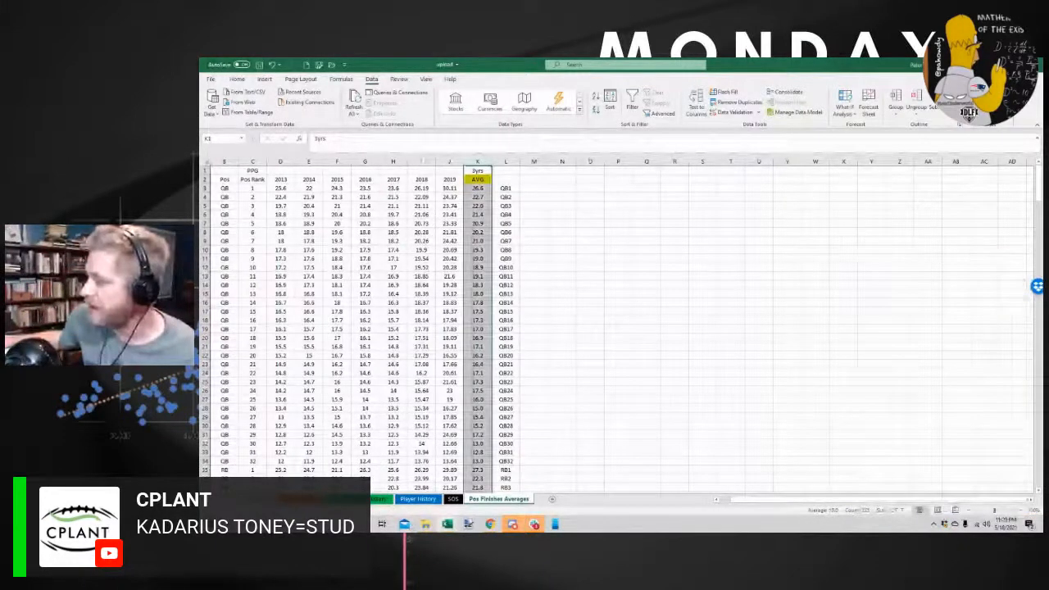
# Return to the player rankings sheet and examine the Historic AVG differences from the top-ranked players down to the lowest-ranked ones
pyautogui.click(256, 499)
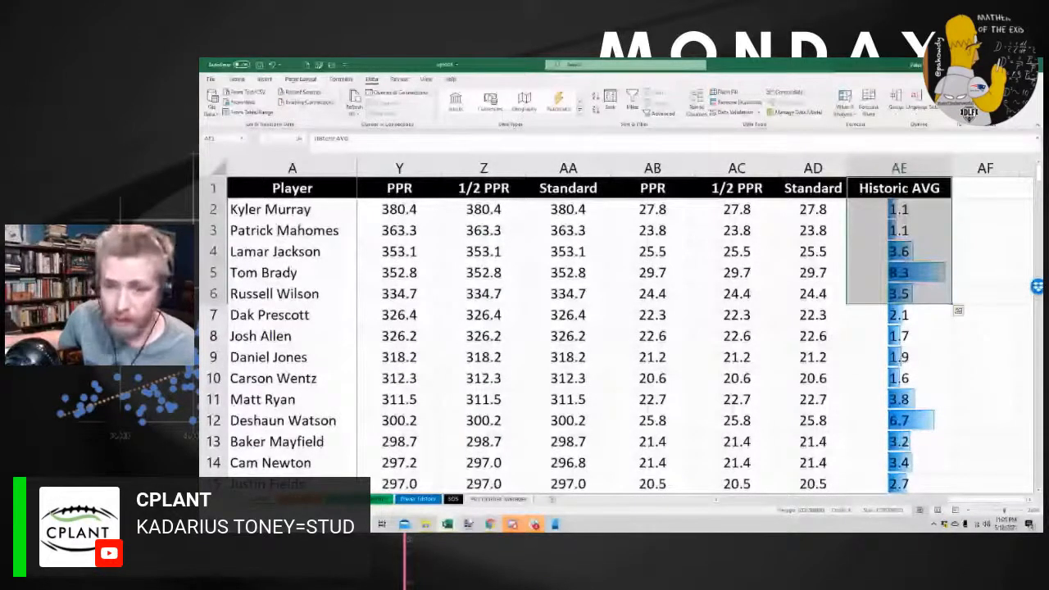
pyautogui.hotkey('ctrl', 'Down')
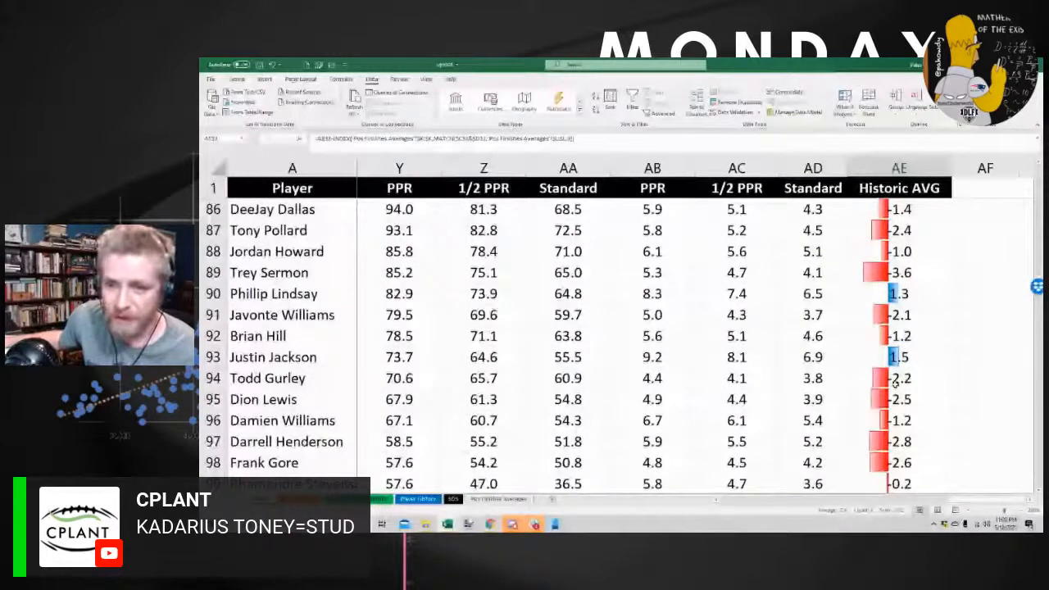
pyautogui.hotkey('ctrl', 'Up')
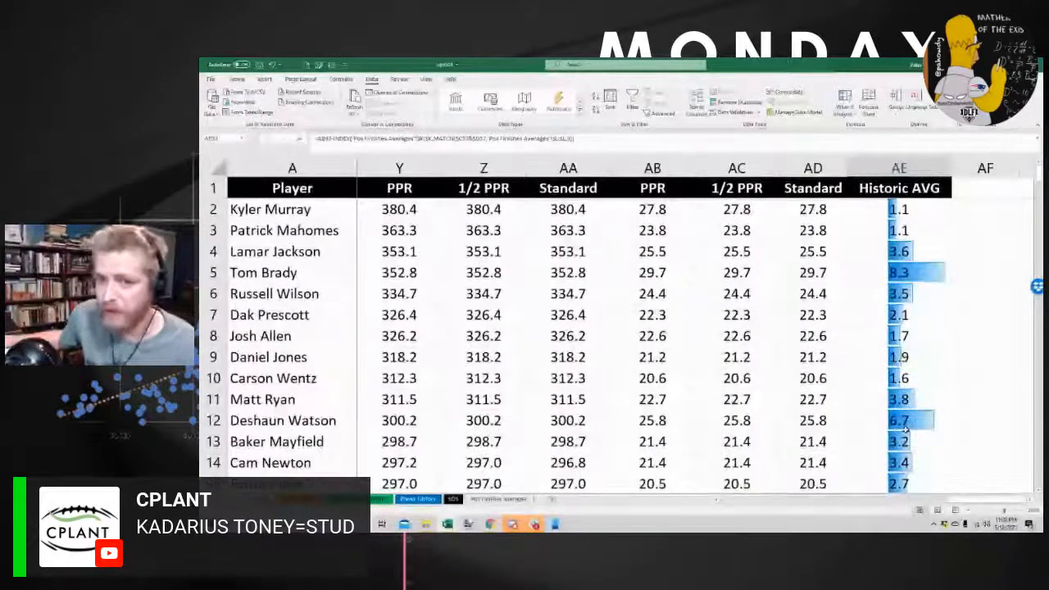
# Check the unusually high Historic AVG values in rows 5 and 12 and compare them with the rows below
pyautogui.click(905, 272)
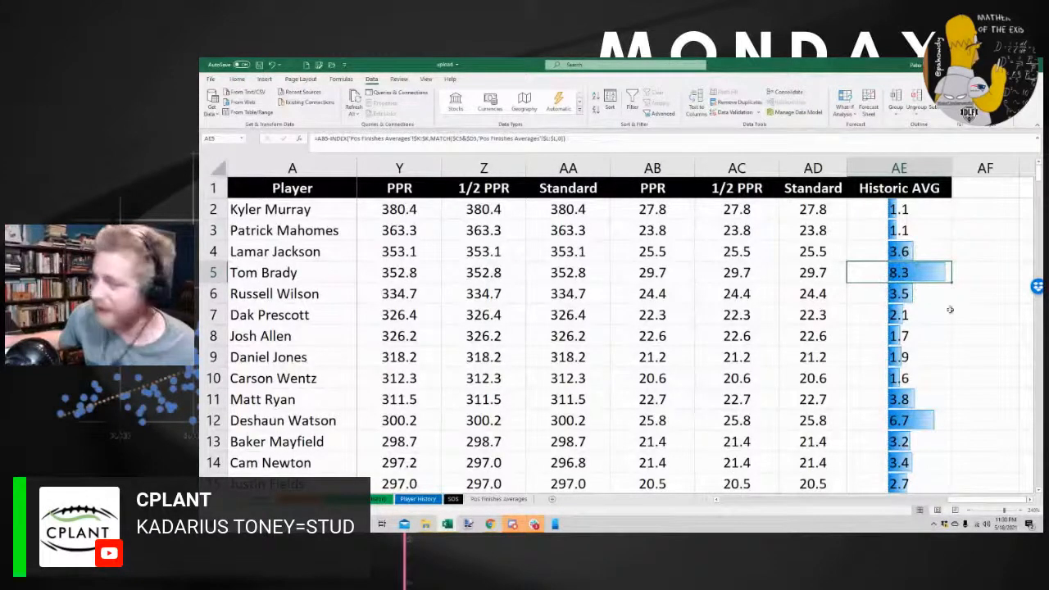
pyautogui.moveTo(996, 503); pyautogui.dragTo(1021, 494)
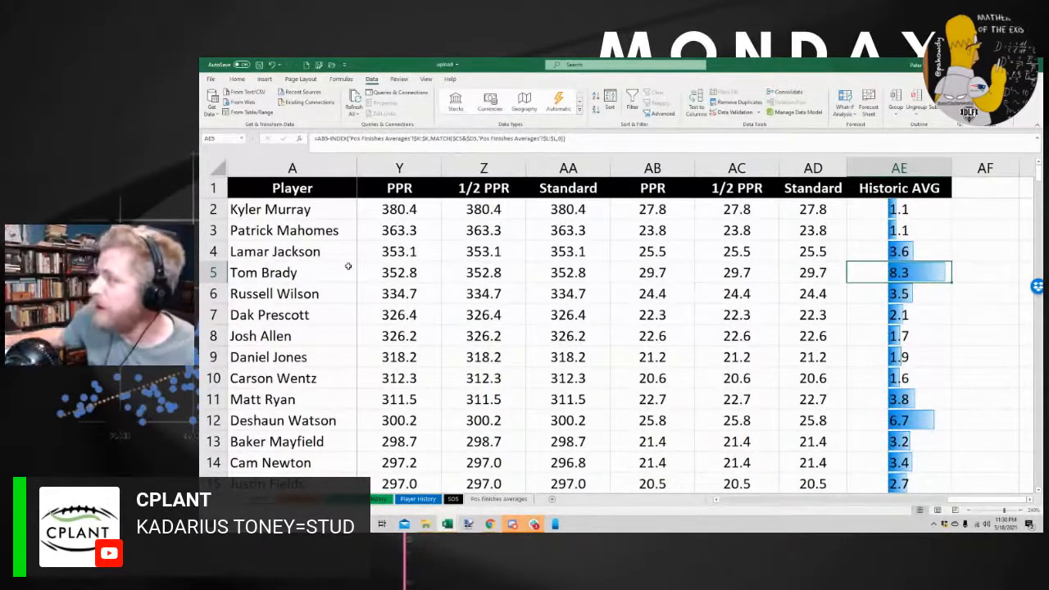
pyautogui.click(900, 415)
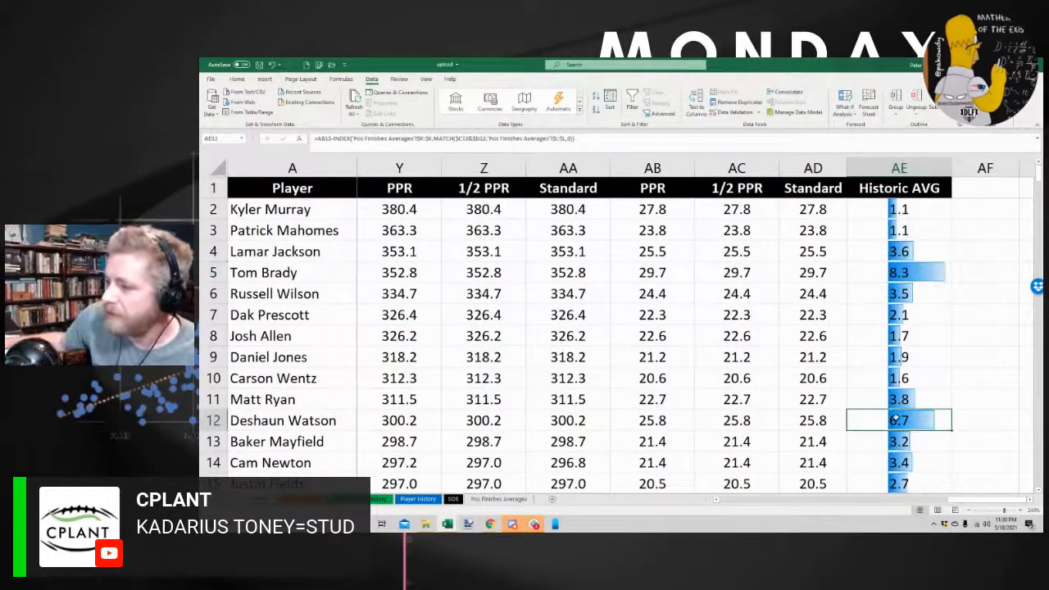
pyautogui.scroll(-2, 893, 419)
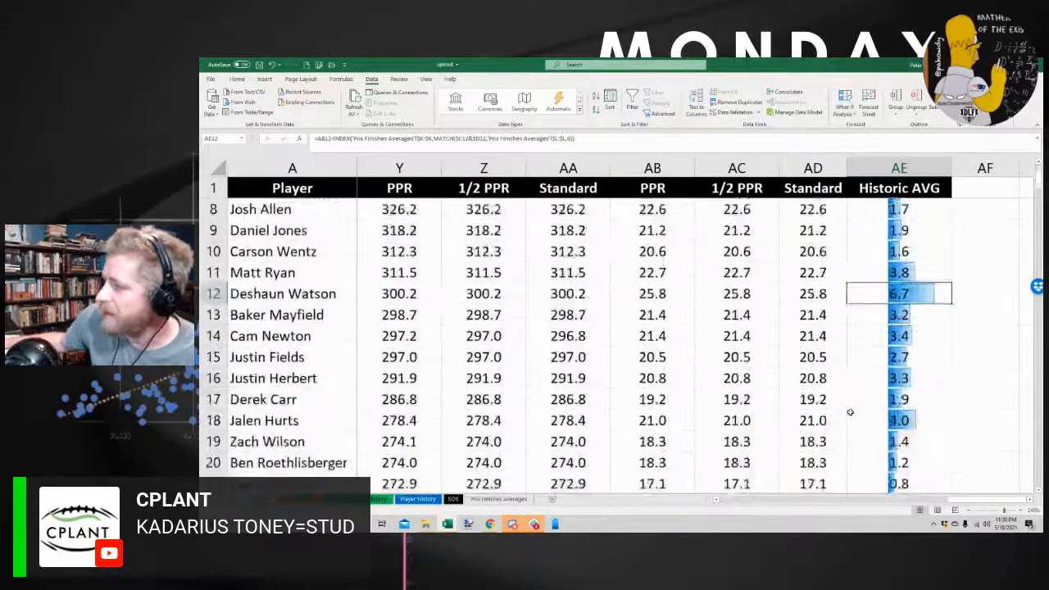
pyautogui.hotkey('ctrl', 'Up')
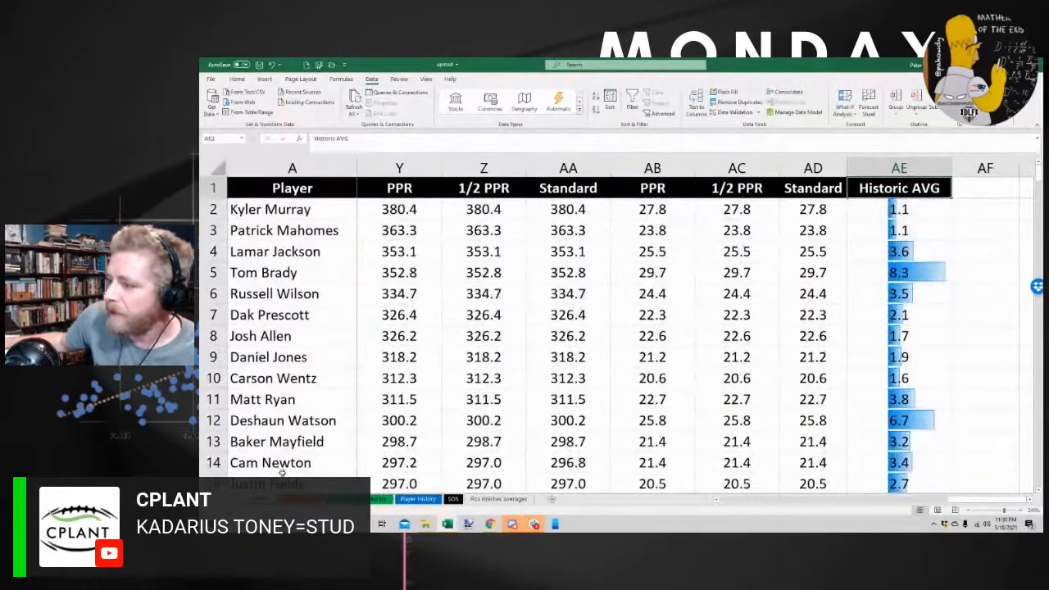
# Examine the PP/Opp column and the neighbouring Yards Per TD columns in the player history data sheet
pyautogui.hotkey('ctrl', 'pageup')
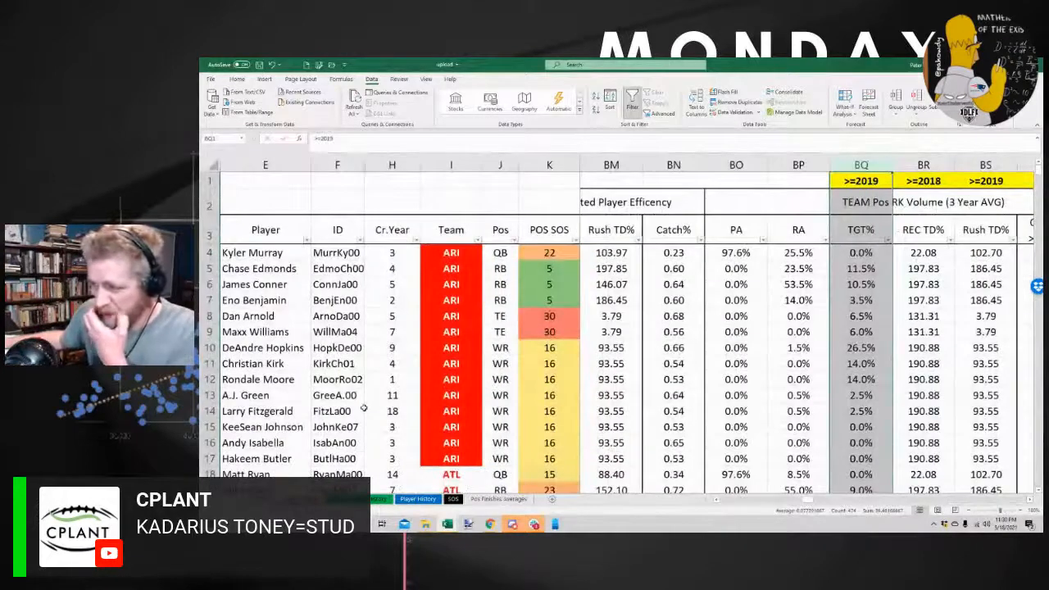
pyautogui.click(417, 500)
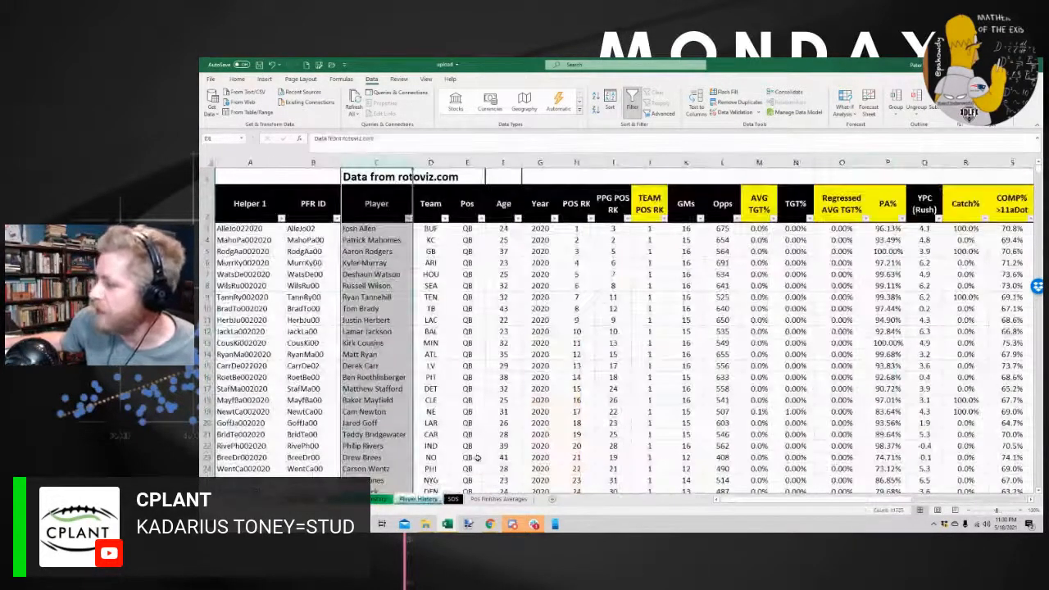
pyautogui.moveTo(789, 501); pyautogui.dragTo(881, 504)
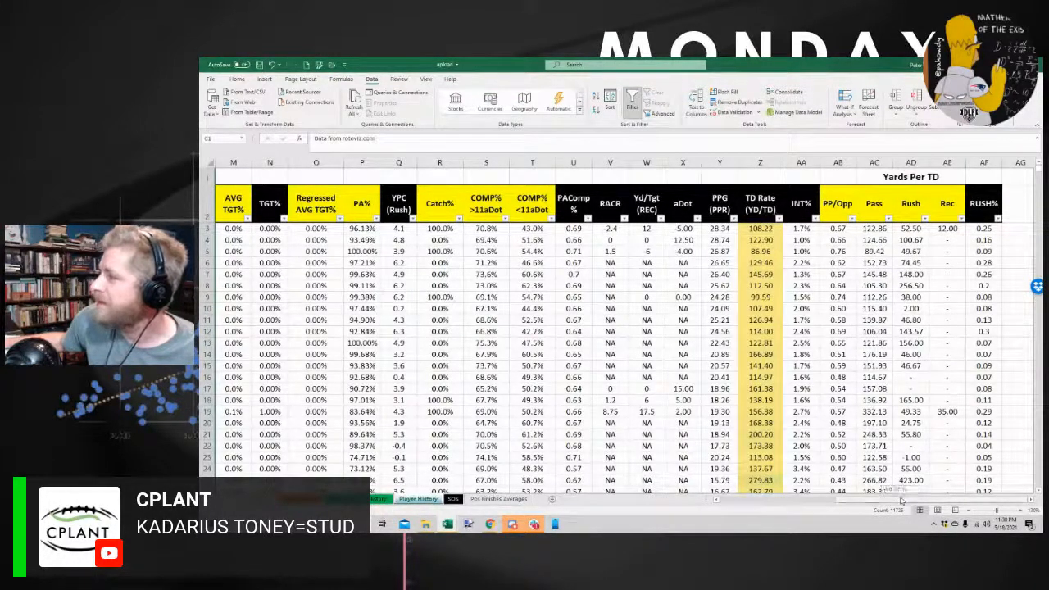
pyautogui.click(837, 162)
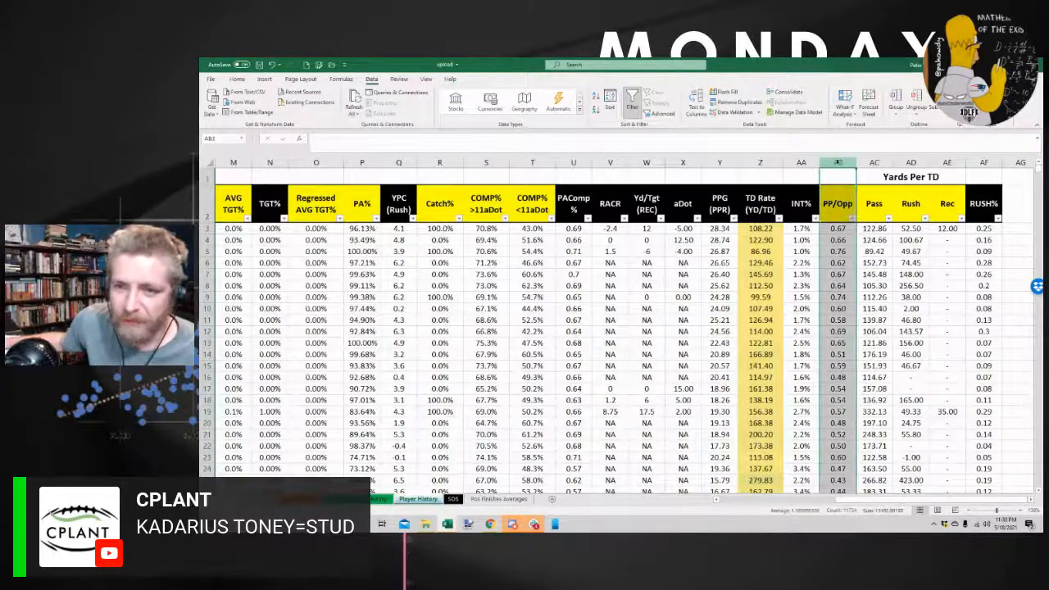
pyautogui.click(1021, 511)
pyautogui.click(1021, 510)
pyautogui.click(1020, 510)
pyautogui.click(1021, 510)
pyautogui.click(1021, 511)
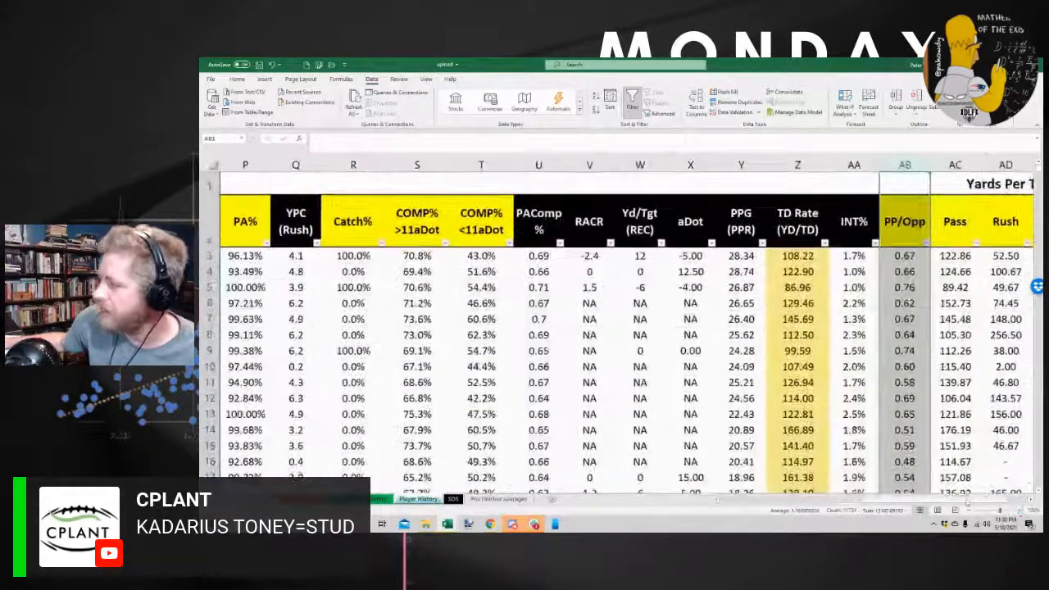
pyautogui.hscroll(2, 968, 503)
pyautogui.hscroll(2, 1033, 503)
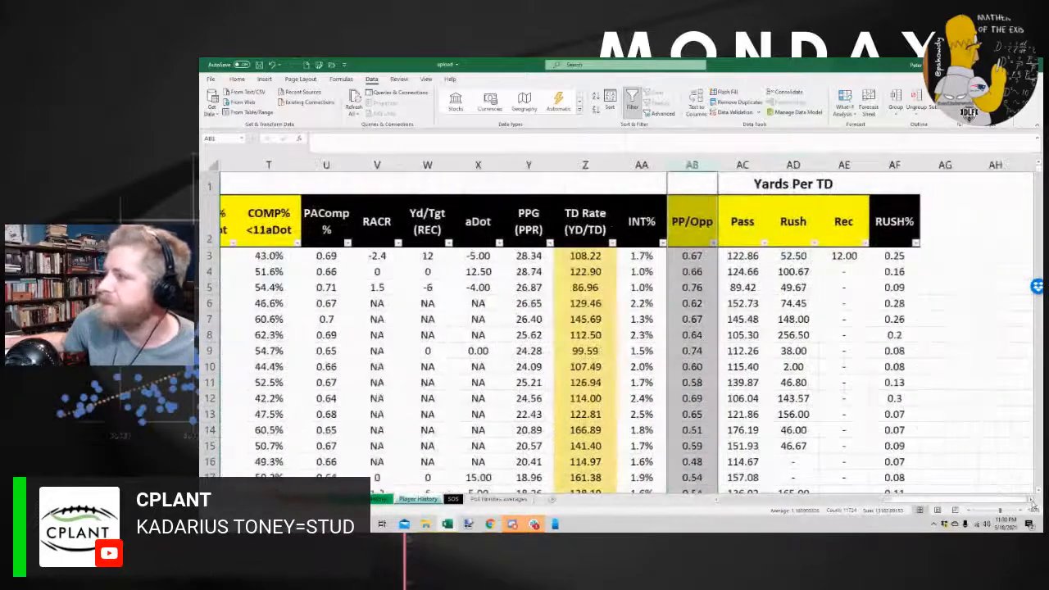
pyautogui.hscroll(4, 1032, 502)
pyautogui.moveTo(459, 256); pyautogui.dragTo(462, 271)
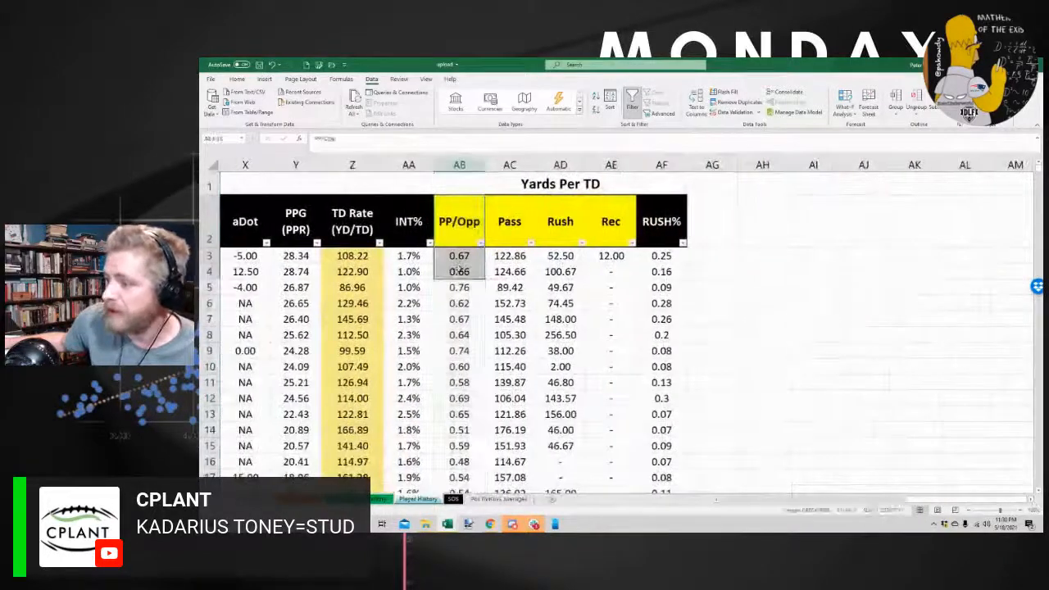
pyautogui.click(296, 489)
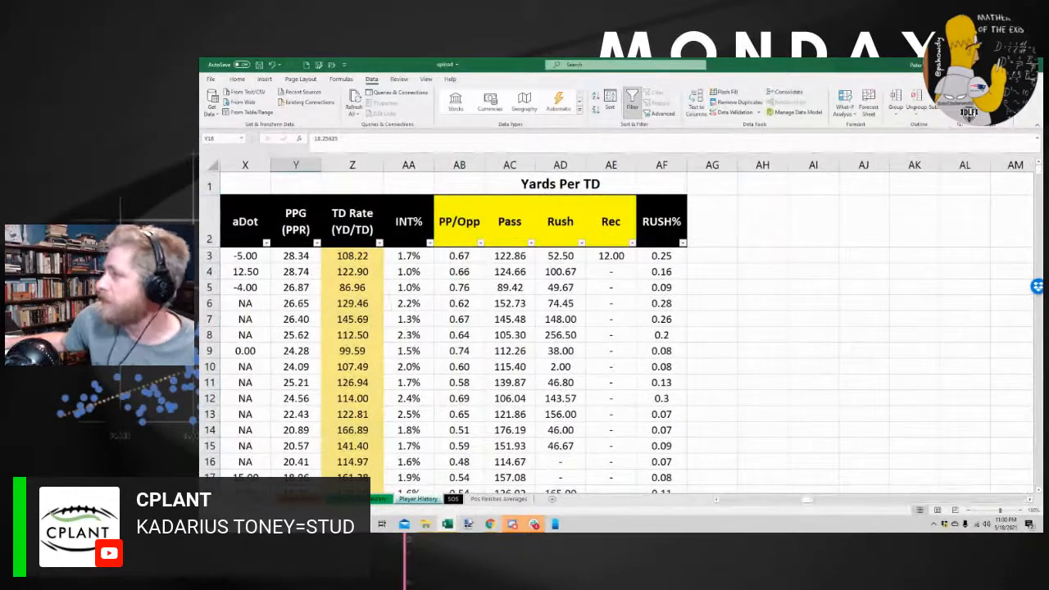
# Return to the player projections sheet and review its Season Long and PPG columns
pyautogui.hotkey('ctrl', 'pageup')
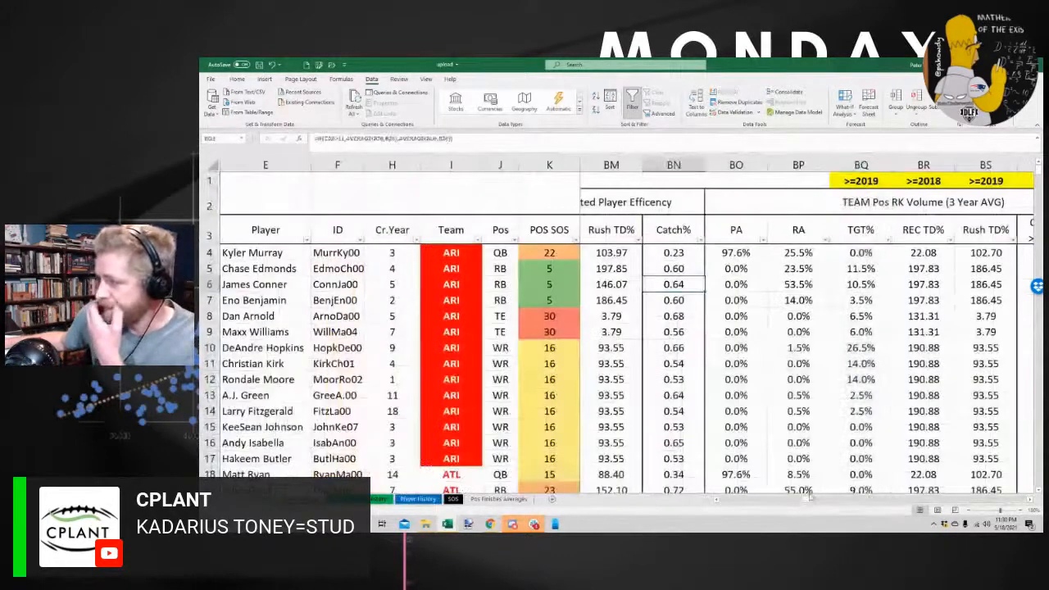
pyautogui.moveTo(810, 497); pyautogui.dragTo(721, 498)
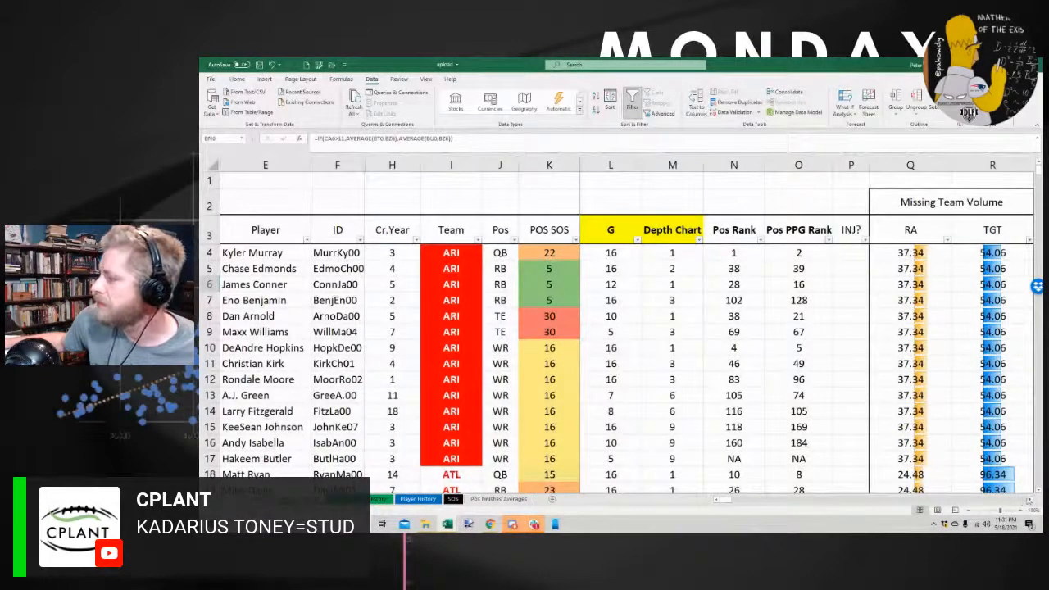
pyautogui.hscroll(5, 1030, 503)
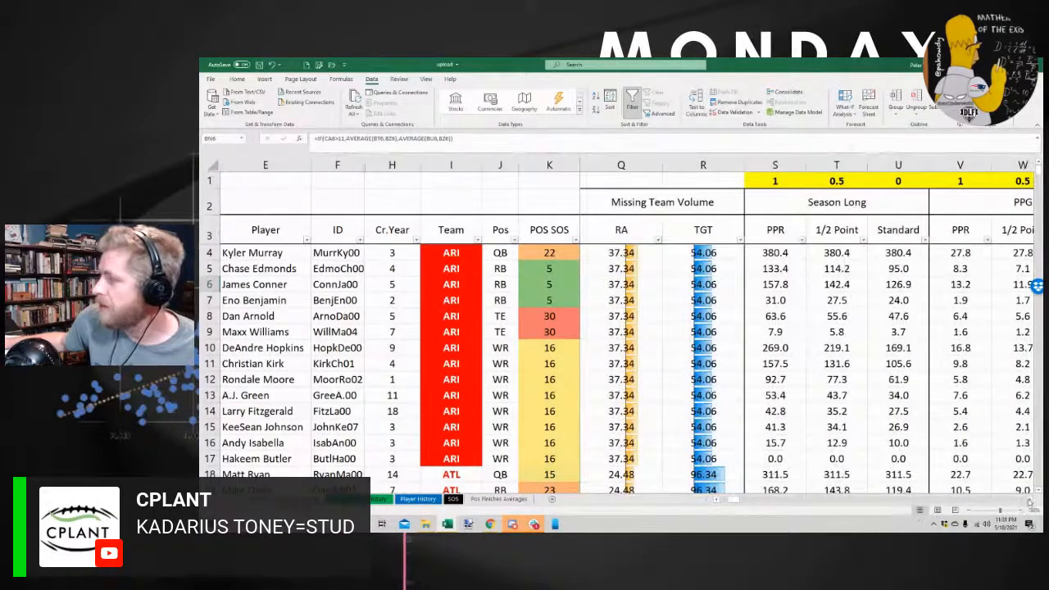
pyautogui.hscroll(1, 1031, 504)
pyautogui.hscroll(1, 1031, 504)
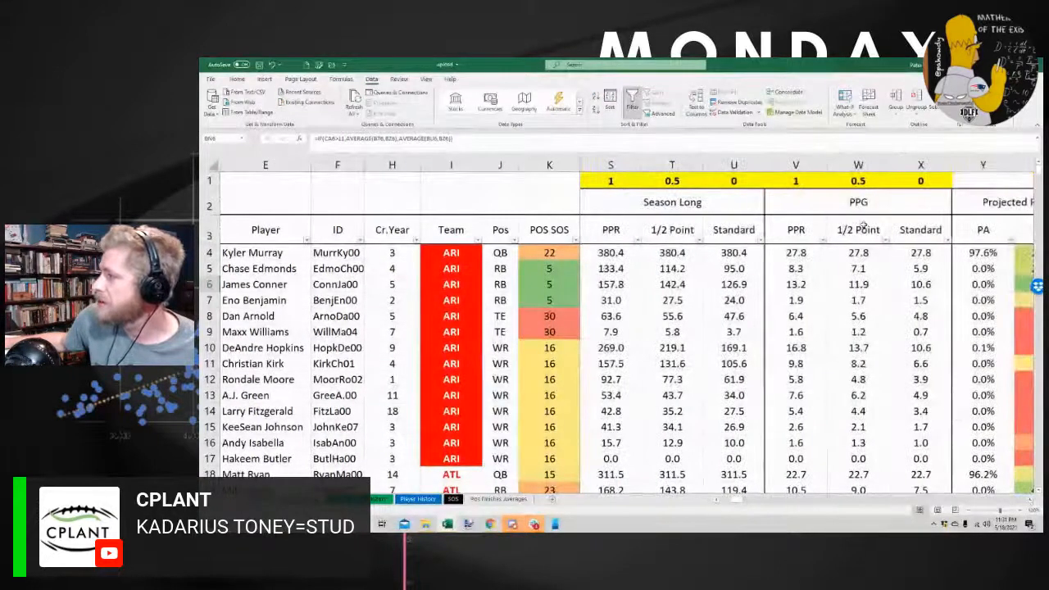
pyautogui.rightClick(843, 175)
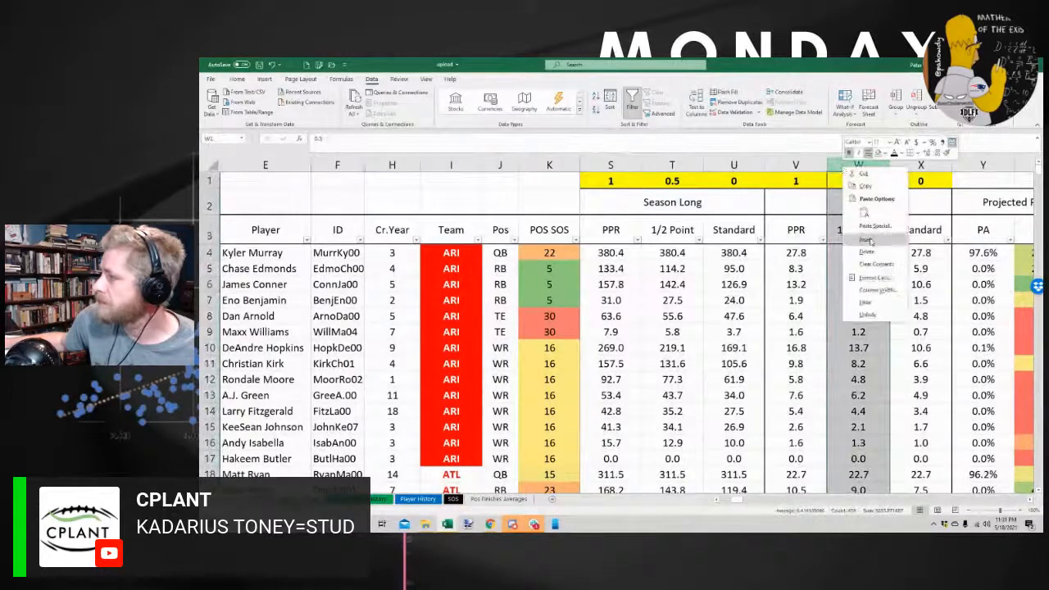
pyautogui.click(874, 259)
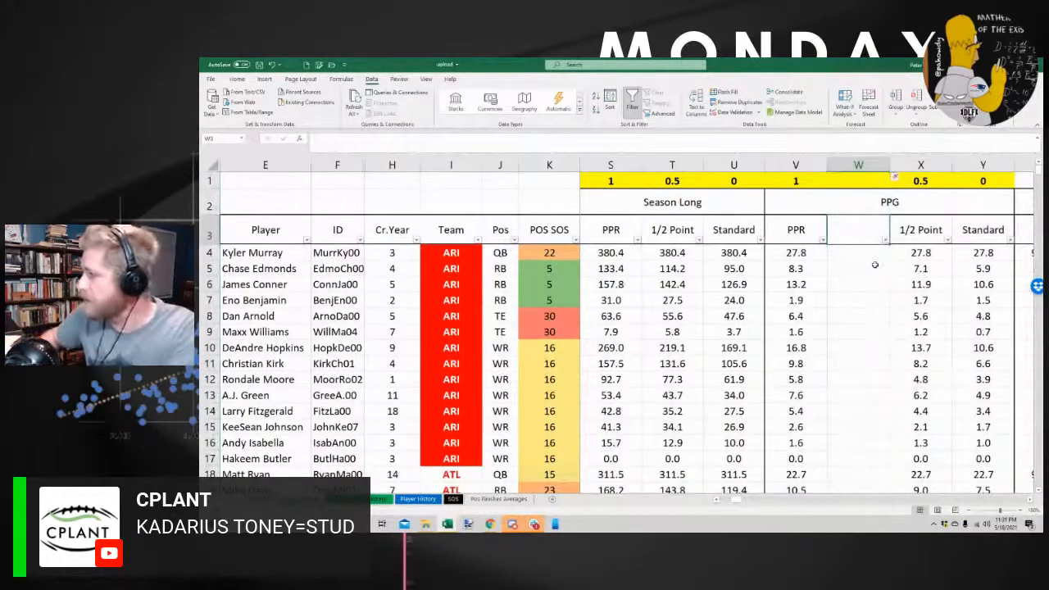
pyautogui.write('PP')
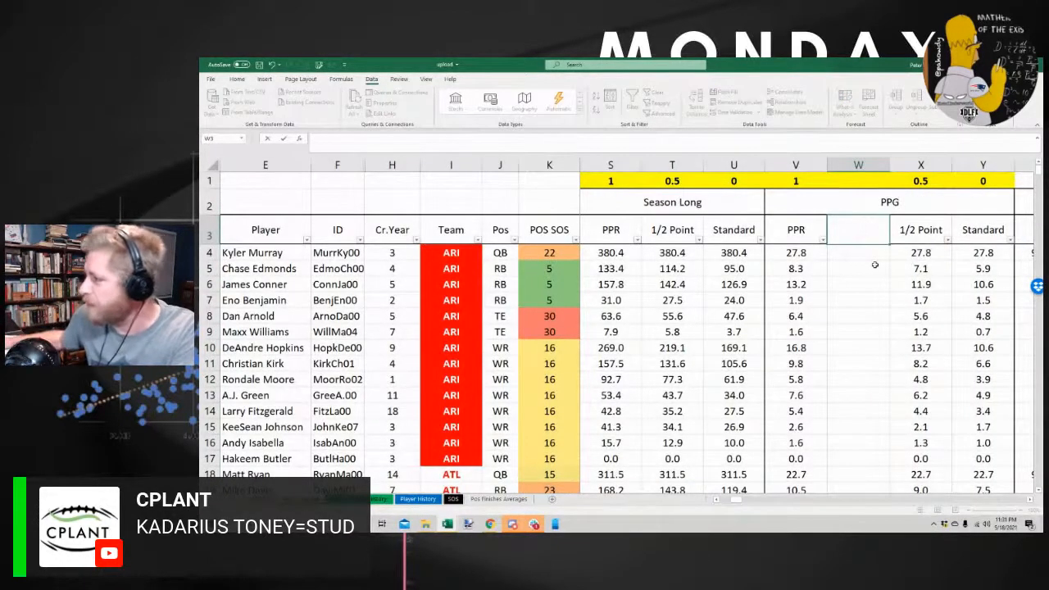
pyautogui.rightClick(858, 166)
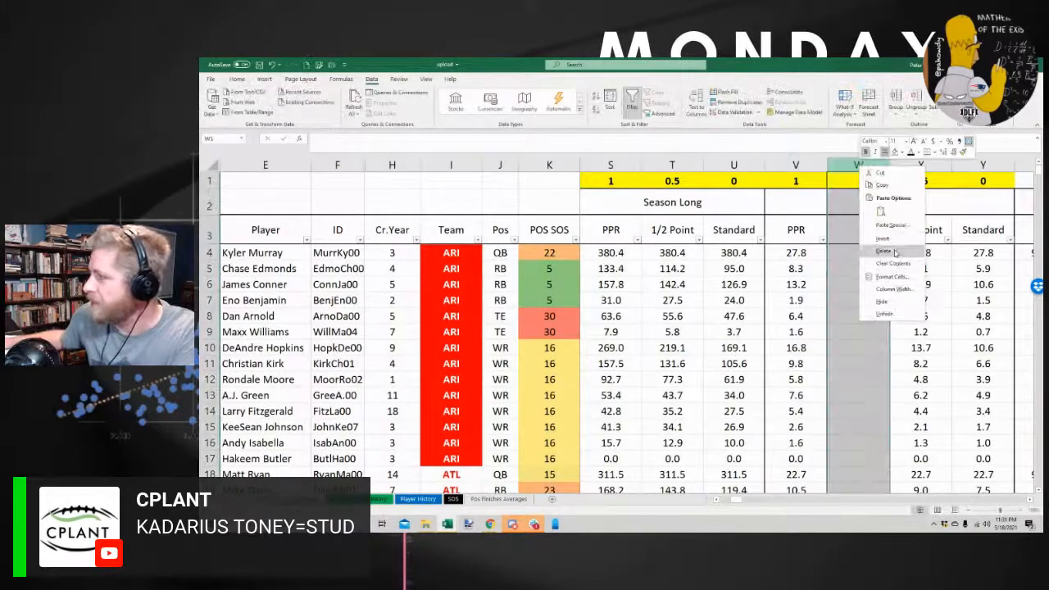
pyautogui.click(883, 250)
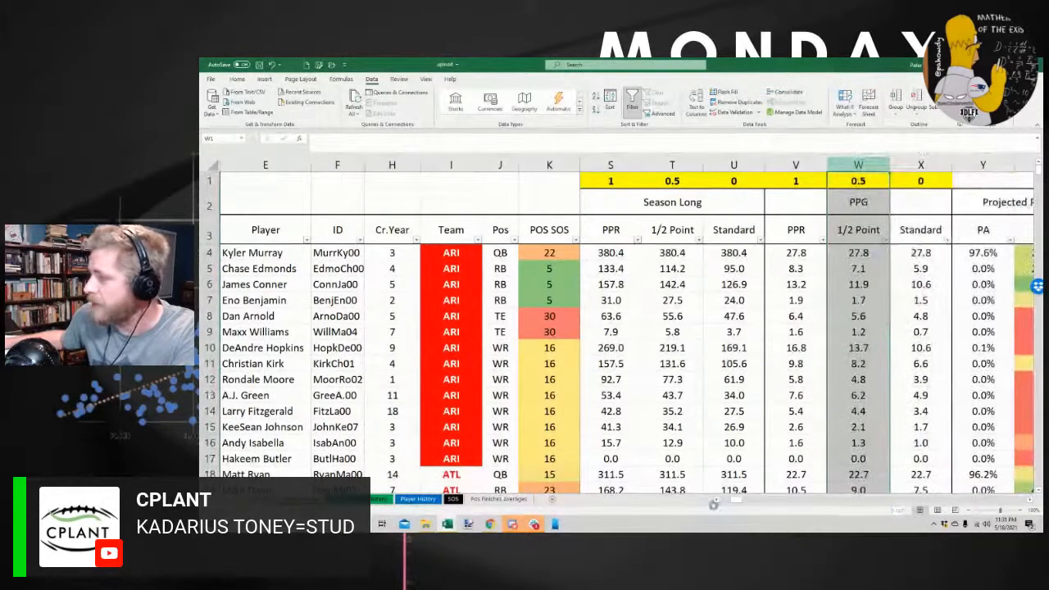
# Insert two blank columns before the Player column in the projections sheet
pyautogui.hscroll(-4, 280, 176)
pyautogui.rightClick(271, 167)
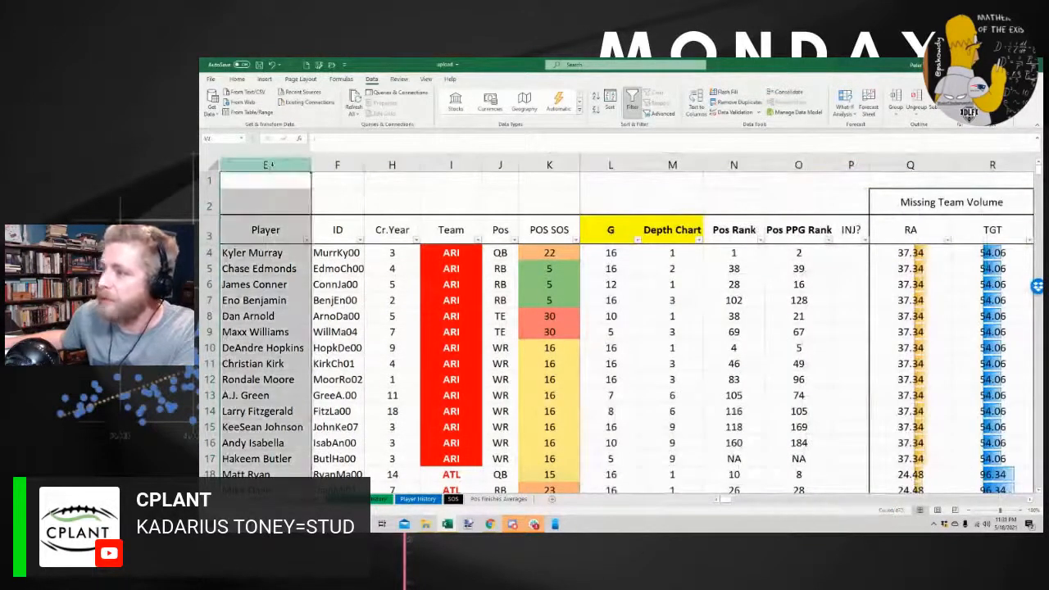
pyautogui.click(305, 239)
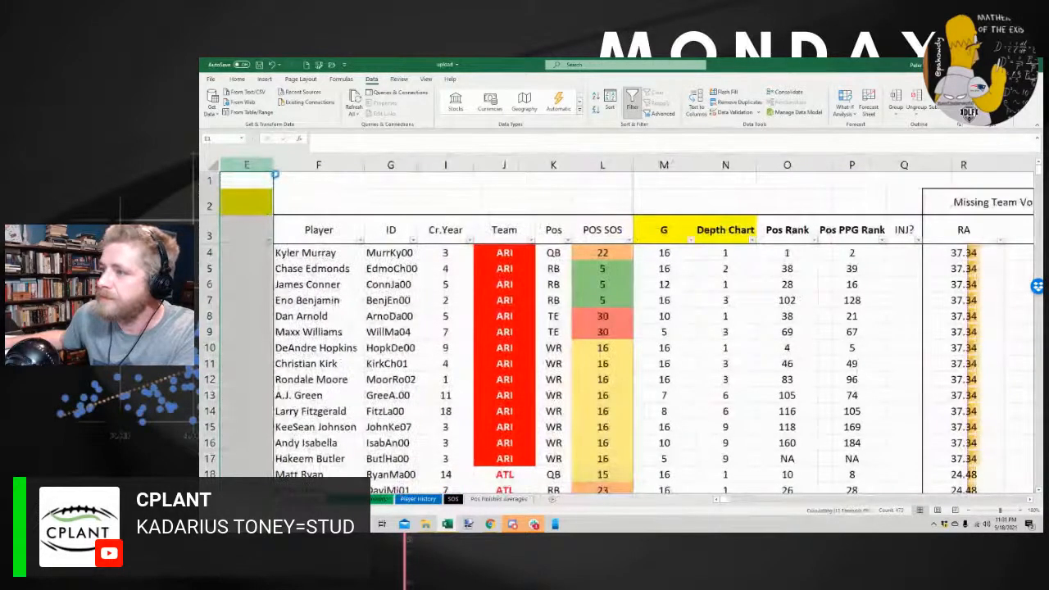
pyautogui.rightClick(258, 166)
pyautogui.click(280, 237)
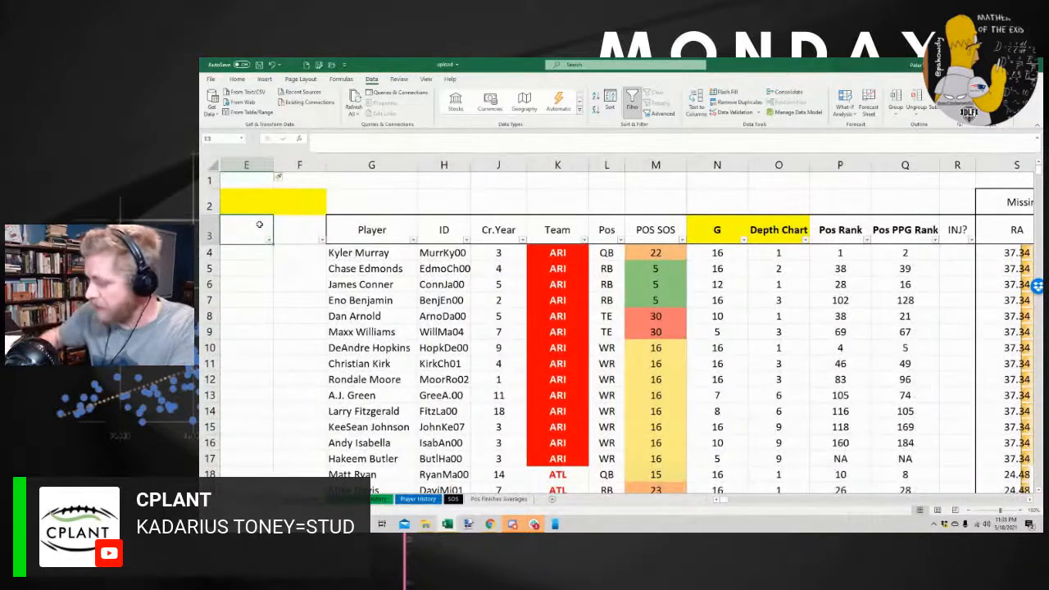
# Enter the header PP/OPP AVG in cell E3 of the first new column
pyautogui.write('PP/OPP AVG')
pyautogui.press('Return')
pyautogui.press('Return')
pyautogui.press('Up')
pyautogui.write('=averag')
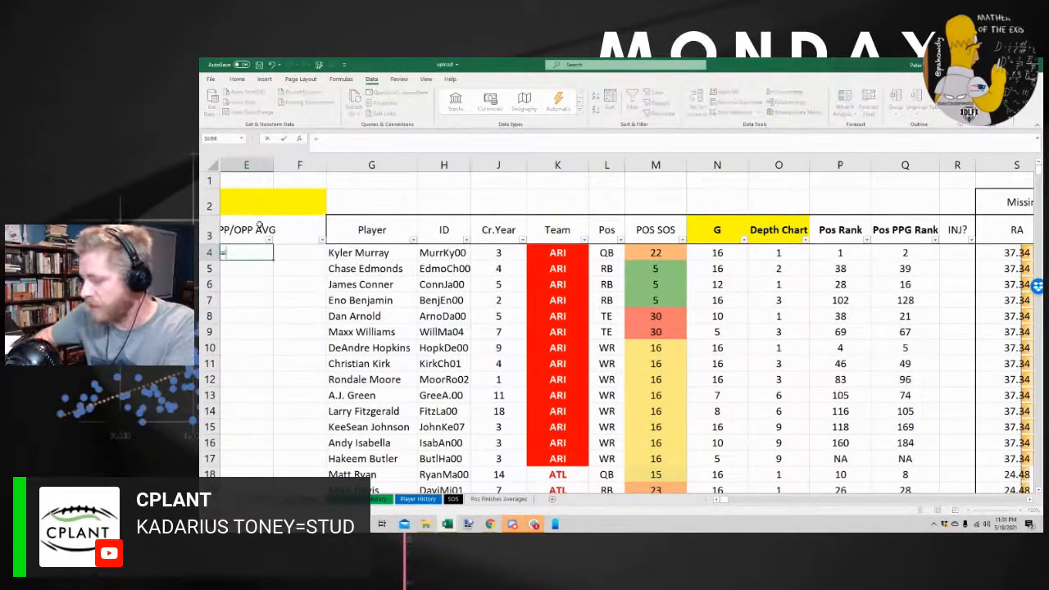
pyautogui.press('BackSpace')
pyautogui.press('BackSpace')
pyautogui.press('BackSpace')
pyautogui.press('BackSpace')
pyautogui.press('BackSpace')
pyautogui.press('BackSpace')
pyautogui.press('BackSpace')
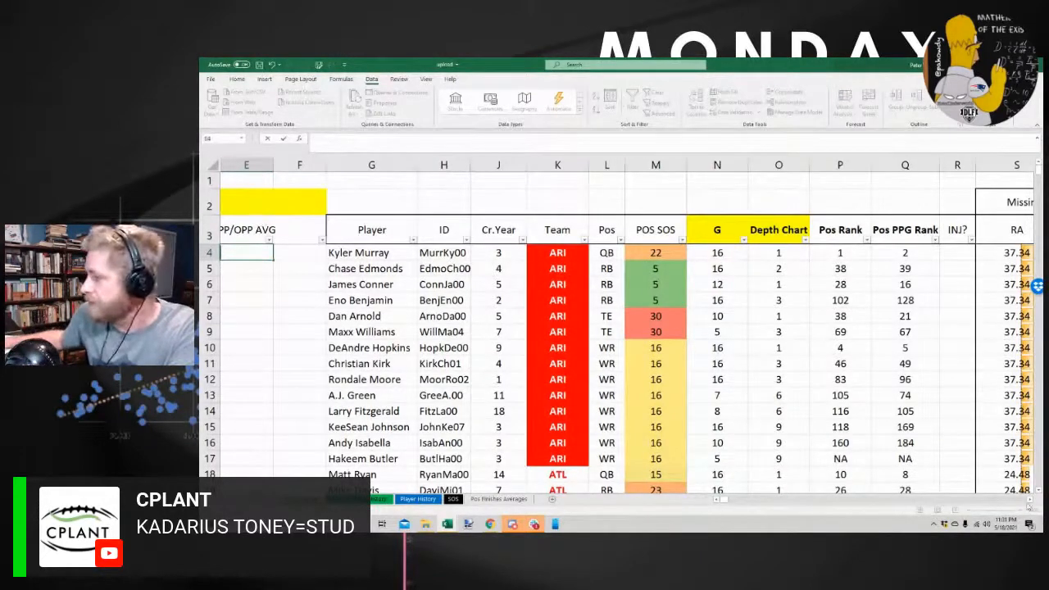
pyautogui.press('Up')
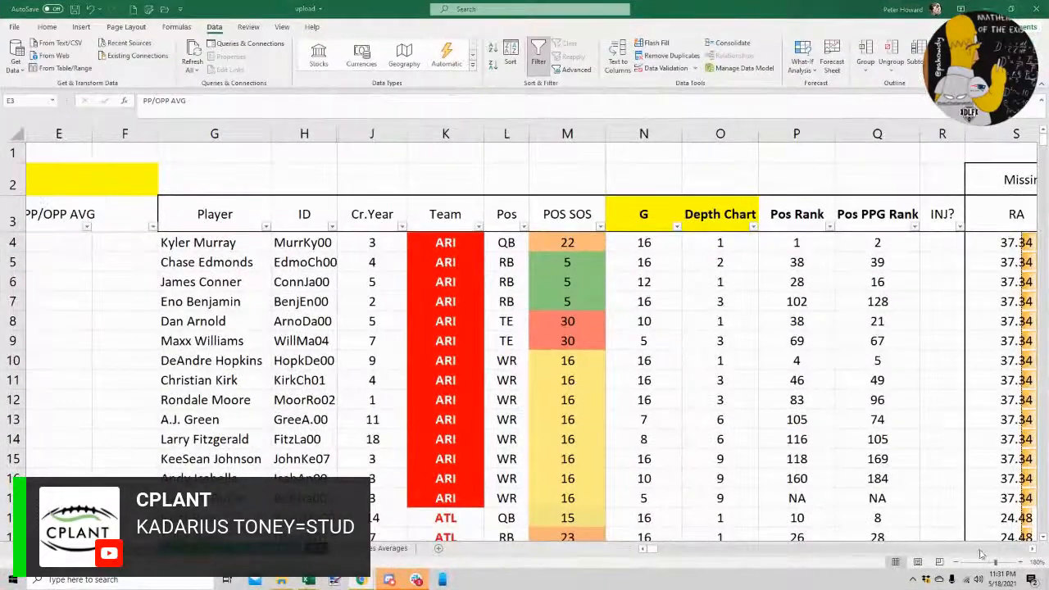
# Widen column E so the PP/OPP AVG header fits inside it
pyautogui.click(1021, 562)
pyautogui.click(1021, 563)
pyautogui.click(1021, 562)
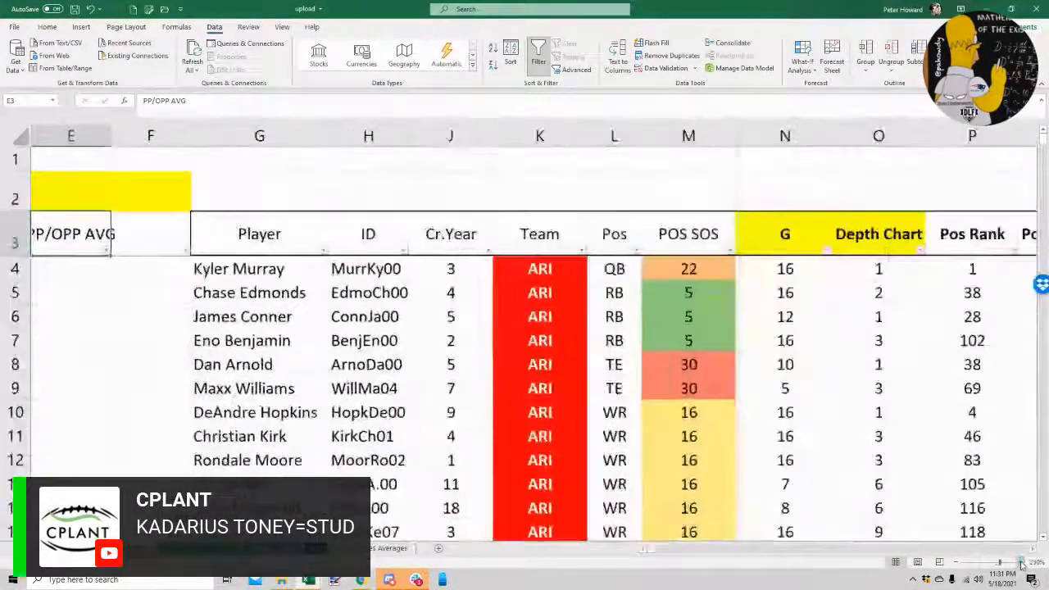
pyautogui.click(1021, 562)
pyautogui.click(1021, 563)
pyautogui.click(1021, 563)
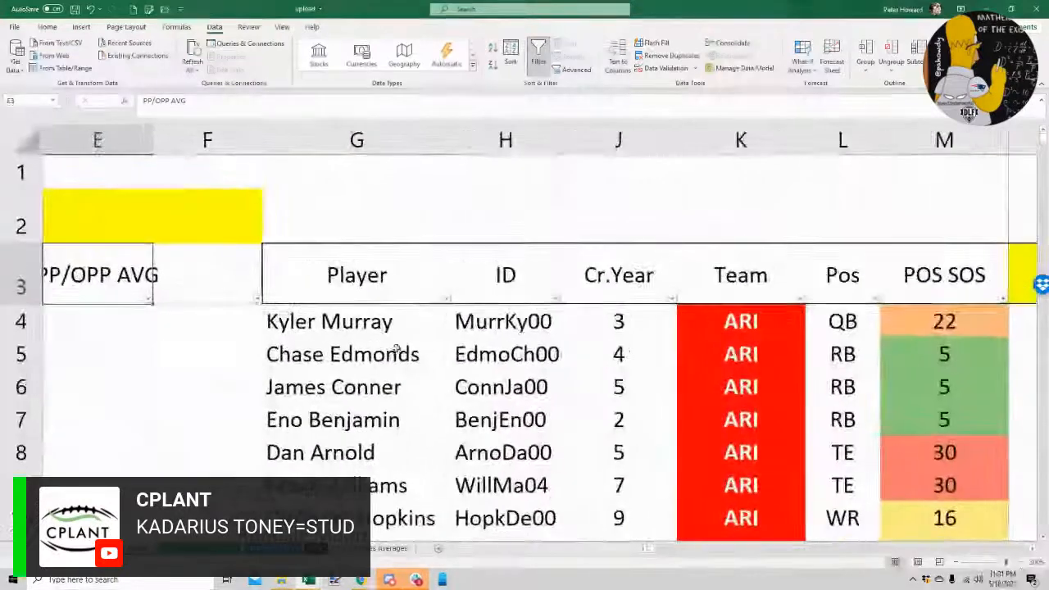
pyautogui.moveTo(152, 140); pyautogui.dragTo(189, 140)
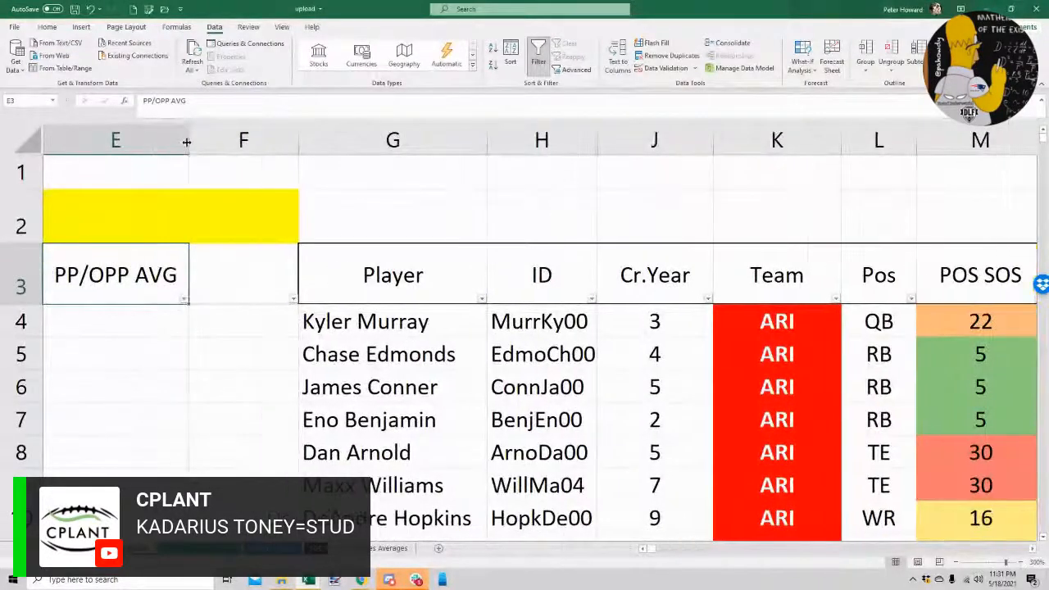
# Start an AVERAGEIFS formula in E4 with the PP/Opp column AB:AB of the Player History sheet as the average range
pyautogui.click(419, 334)
pyautogui.moveTo(148, 279); pyautogui.dragTo(145, 317)
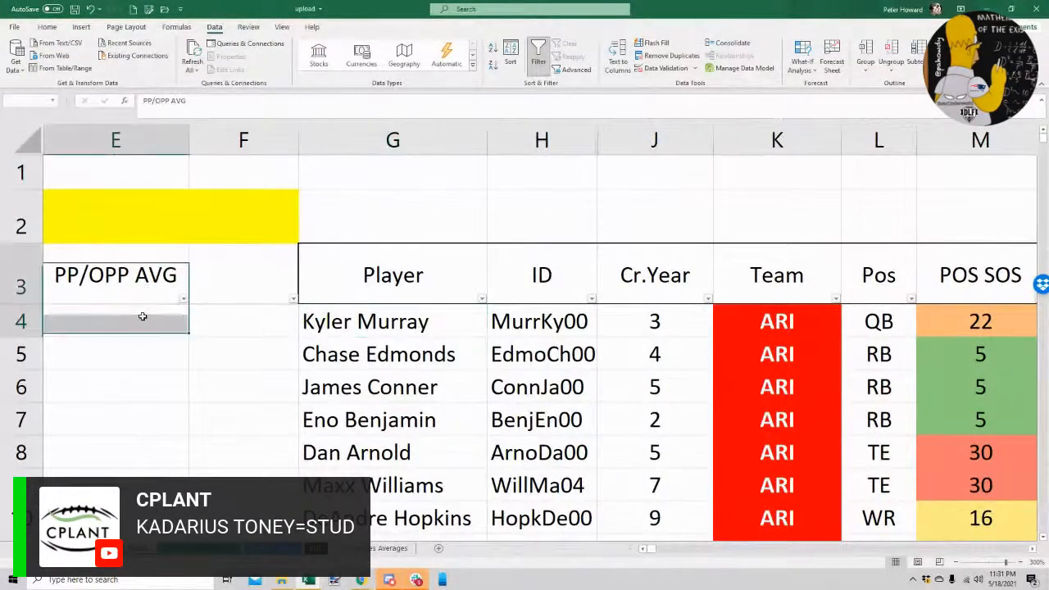
pyautogui.click(145, 317)
pyautogui.write('=')
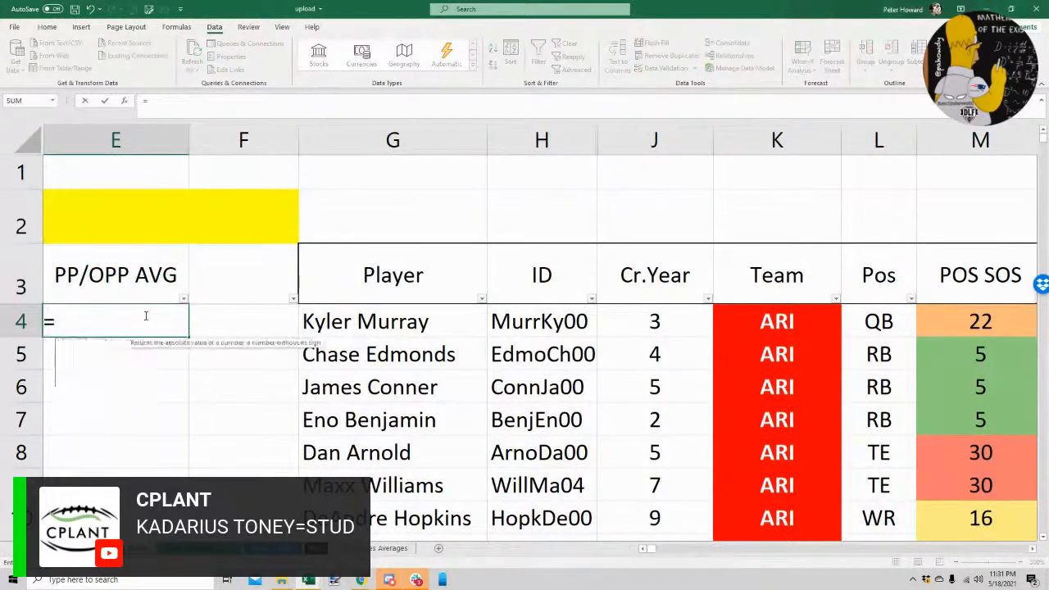
pyautogui.write('averageifs')
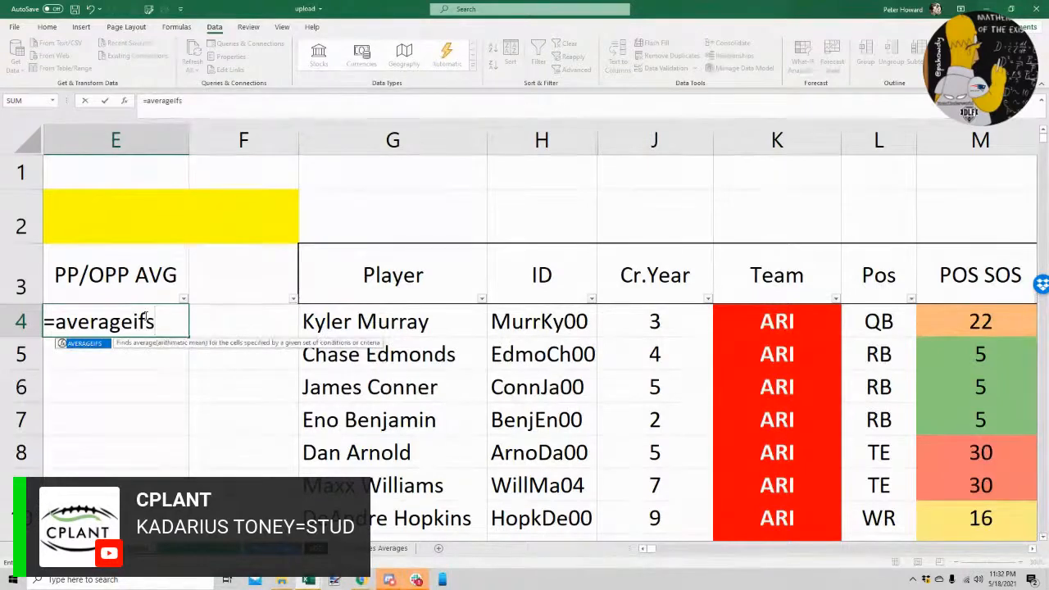
pyautogui.write('(')
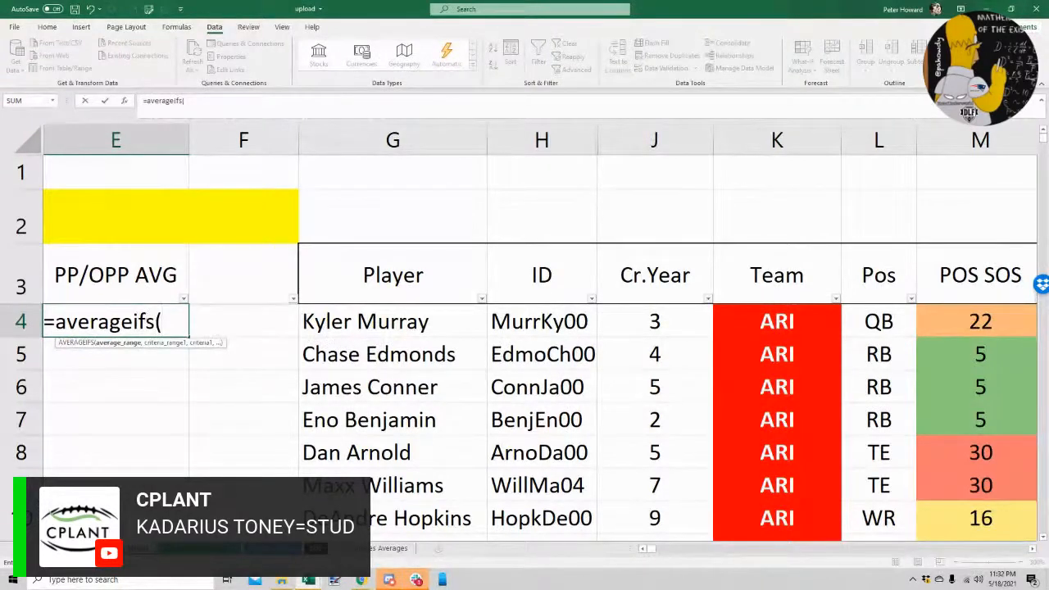
pyautogui.hotkey('ctrl', 'pageup')
pyautogui.click(324, 133)
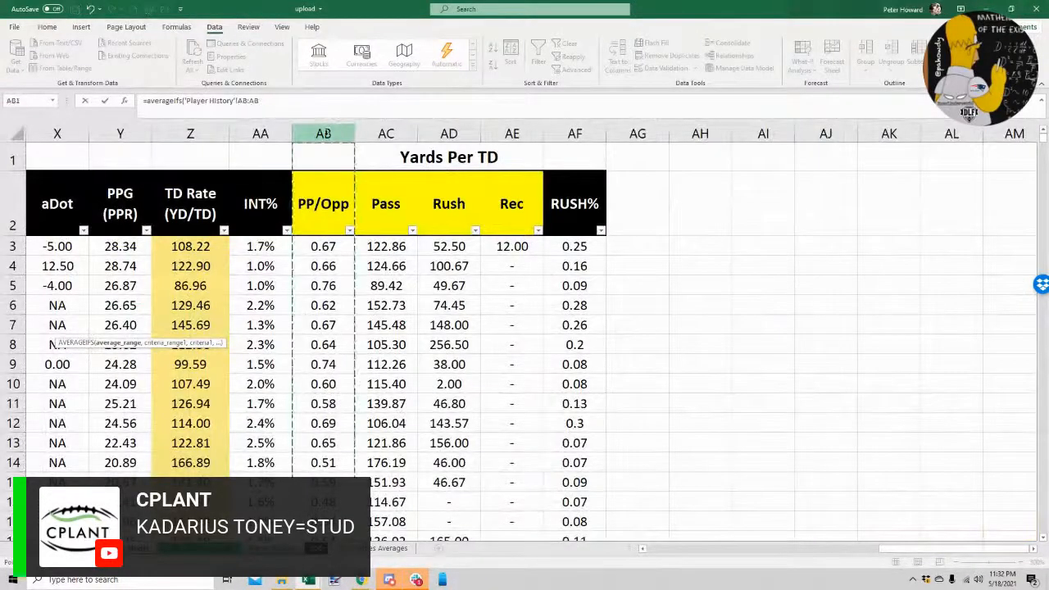
pyautogui.write(',')
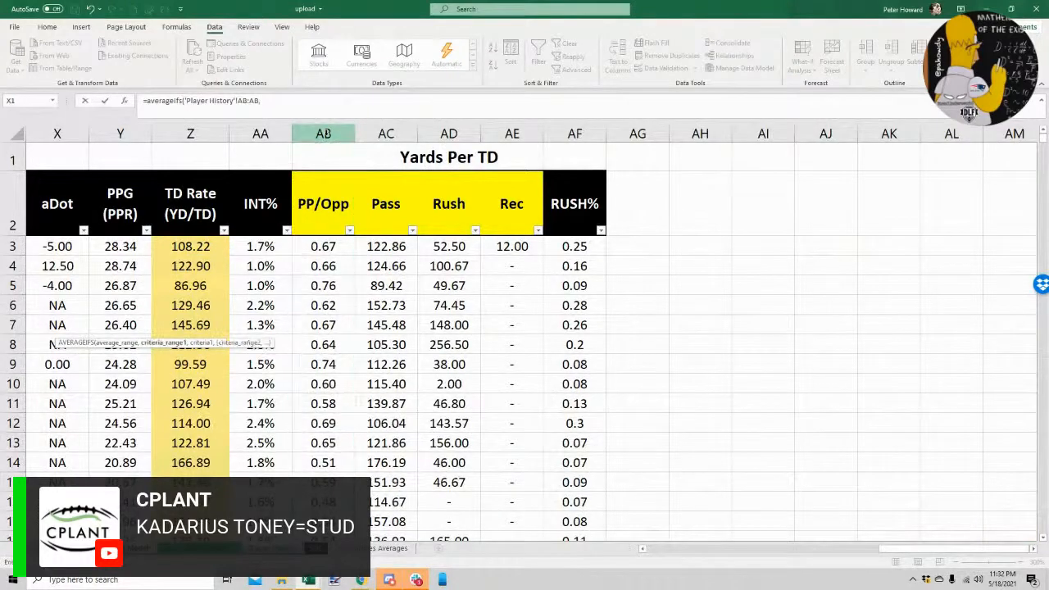
# Add the Player History PFR ID column B:B as the first criteria range, with Id as its criterion
pyautogui.moveTo(905, 549); pyautogui.dragTo(643, 562)
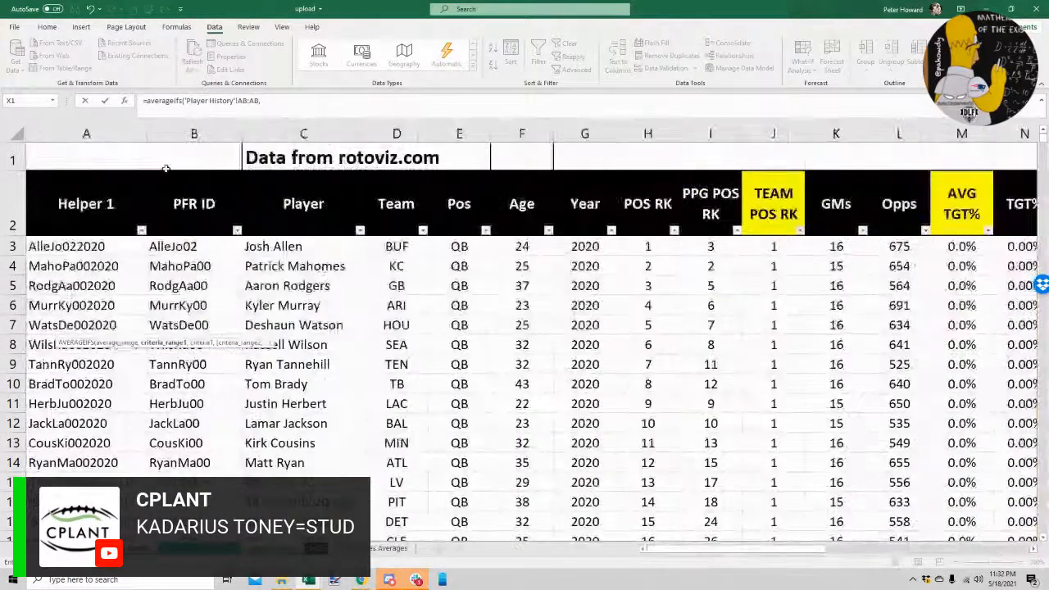
pyautogui.click(172, 132)
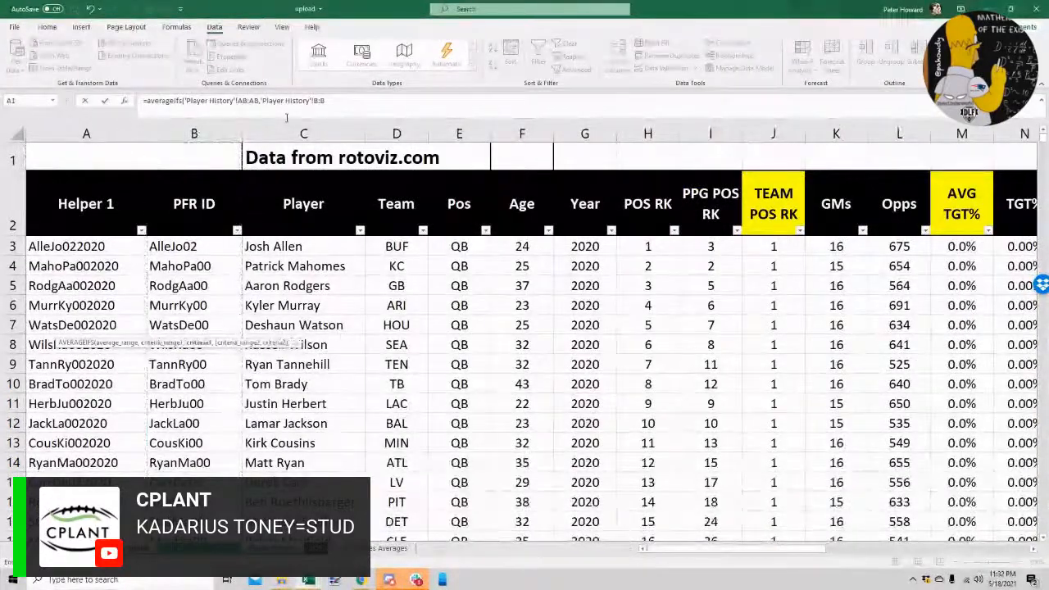
pyautogui.write('Id,')
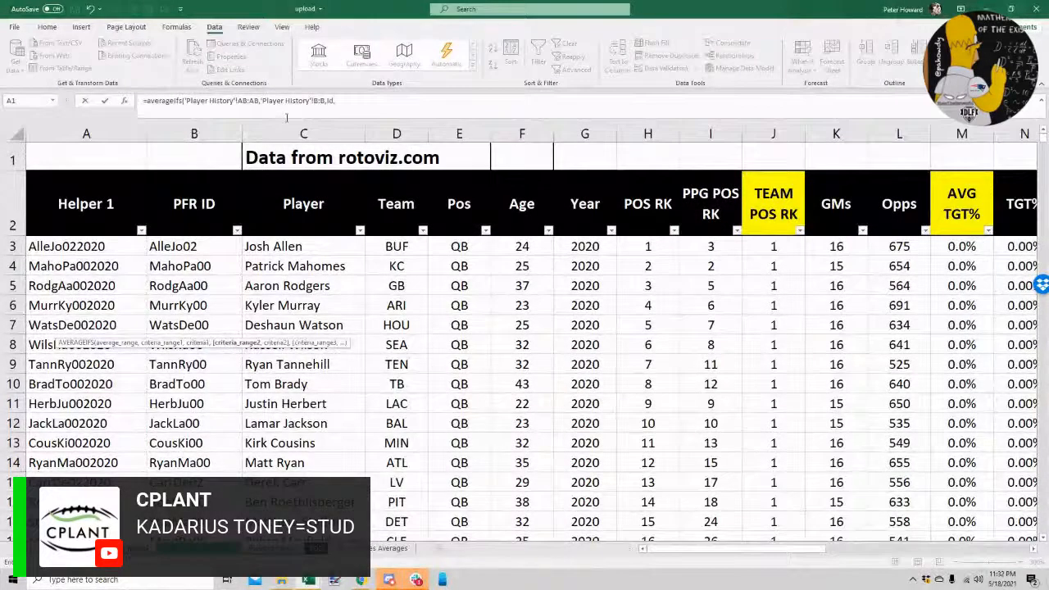
# Add the Player History Opps column L:L with criterion ">="&50 and enter the completed formula
pyautogui.moveTo(710, 553); pyautogui.dragTo(755, 555)
pyautogui.click(497, 133)
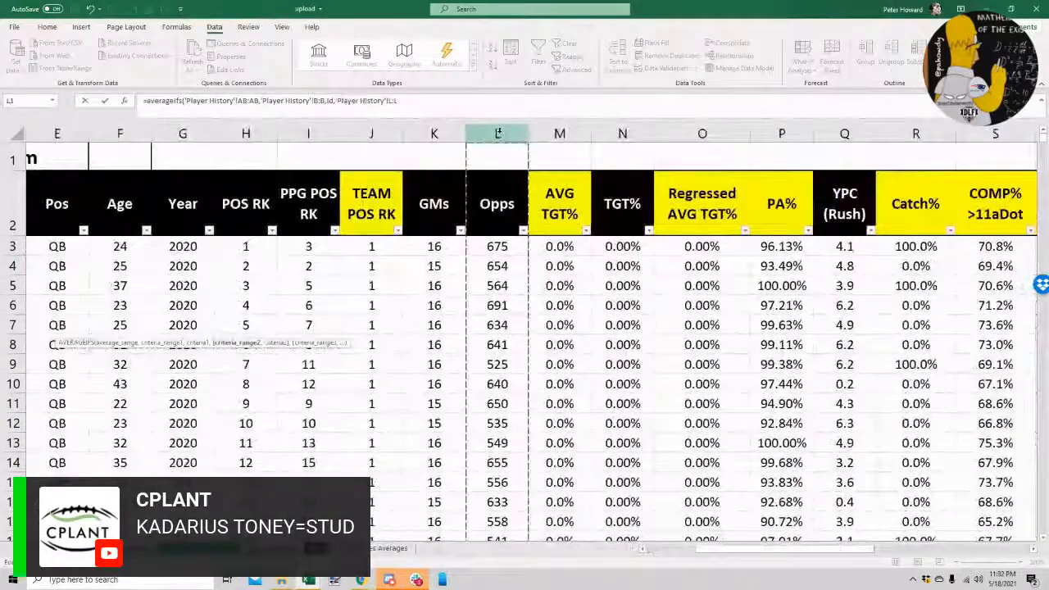
pyautogui.write(',')
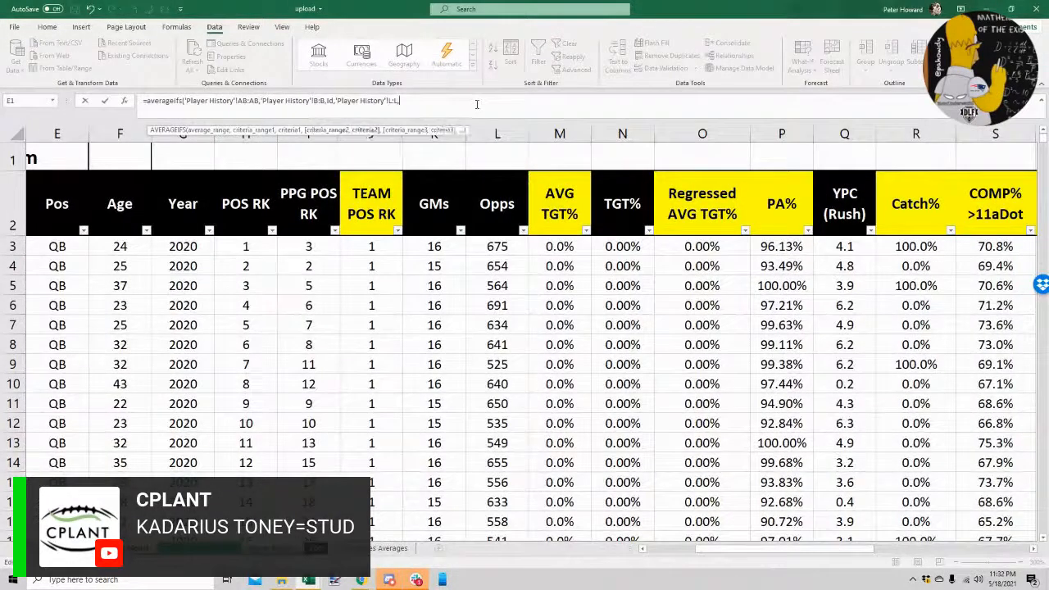
pyautogui.write('">="&50)')
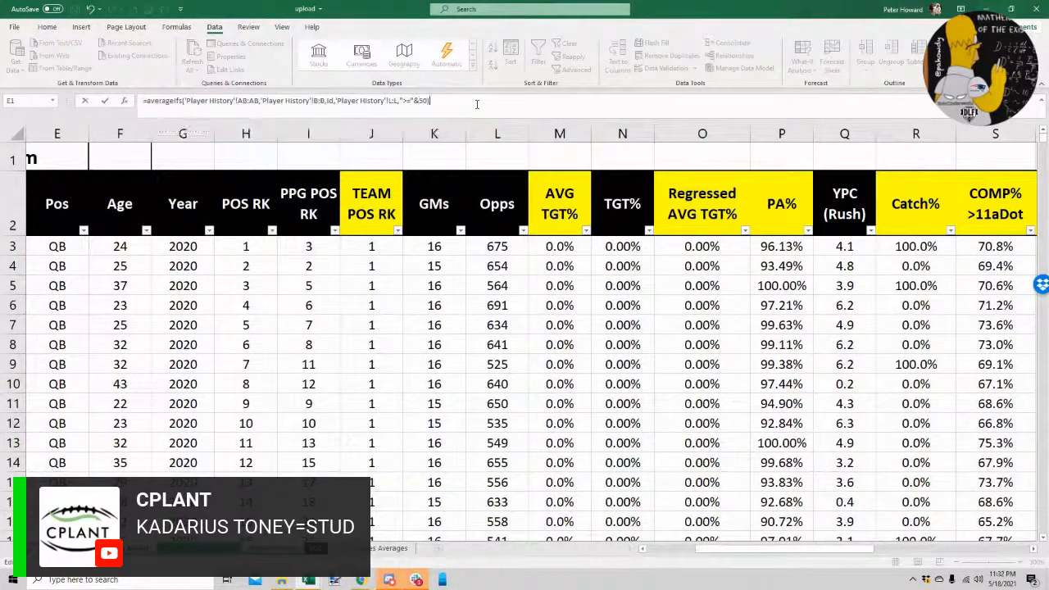
pyautogui.press('Return')
pyautogui.press('Return')
# Replace the Id criterion in the E4 formula with a reference to the player ID in H4
pyautogui.click(139, 329)
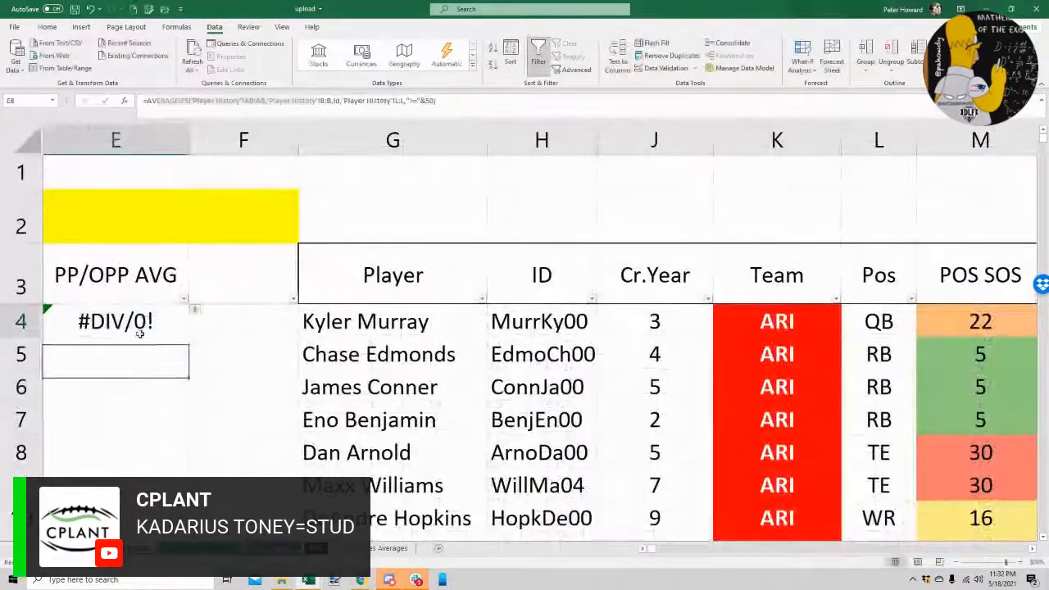
pyautogui.doubleClick(336, 100)
pyautogui.click(519, 335)
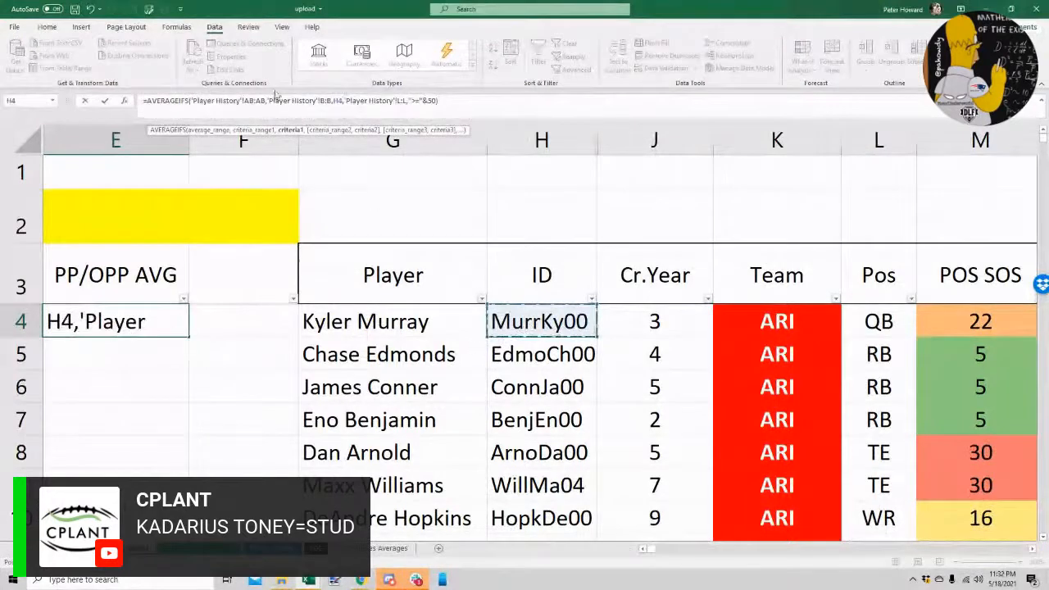
# Anchor the average range and first criteria range in the E4 formula as $AB:$AB and $B:$B
pyautogui.click(255, 102)
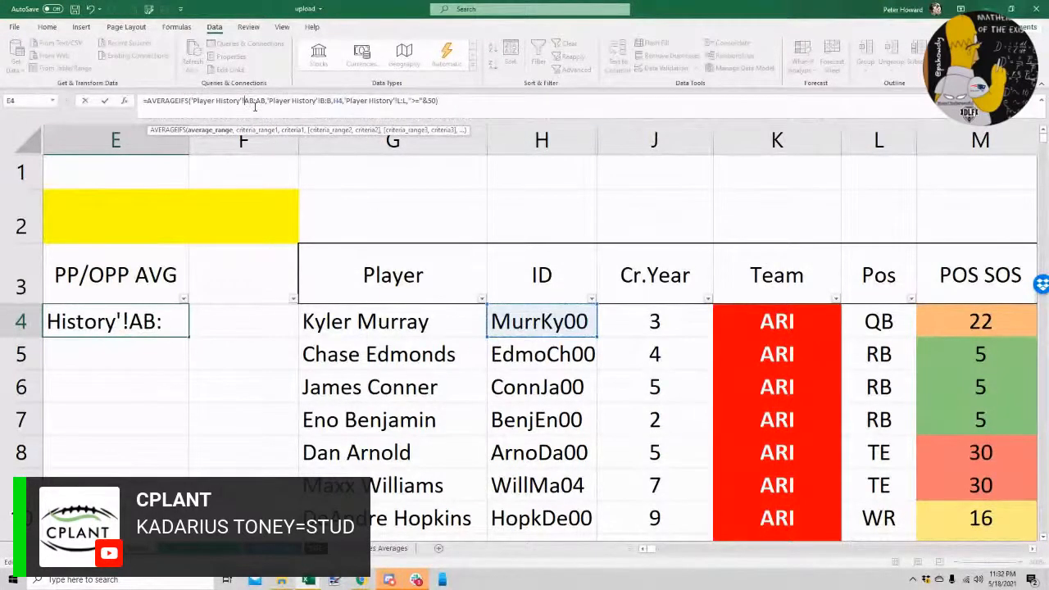
pyautogui.write('$')
pyautogui.click(262, 102)
pyautogui.write('$')
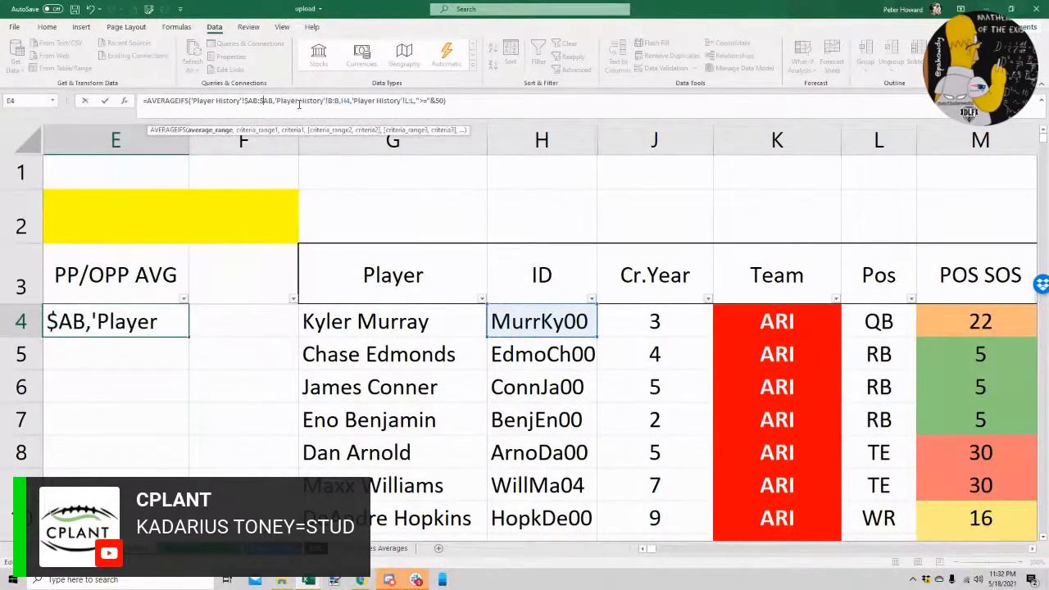
pyautogui.click(328, 101)
pyautogui.write('$')
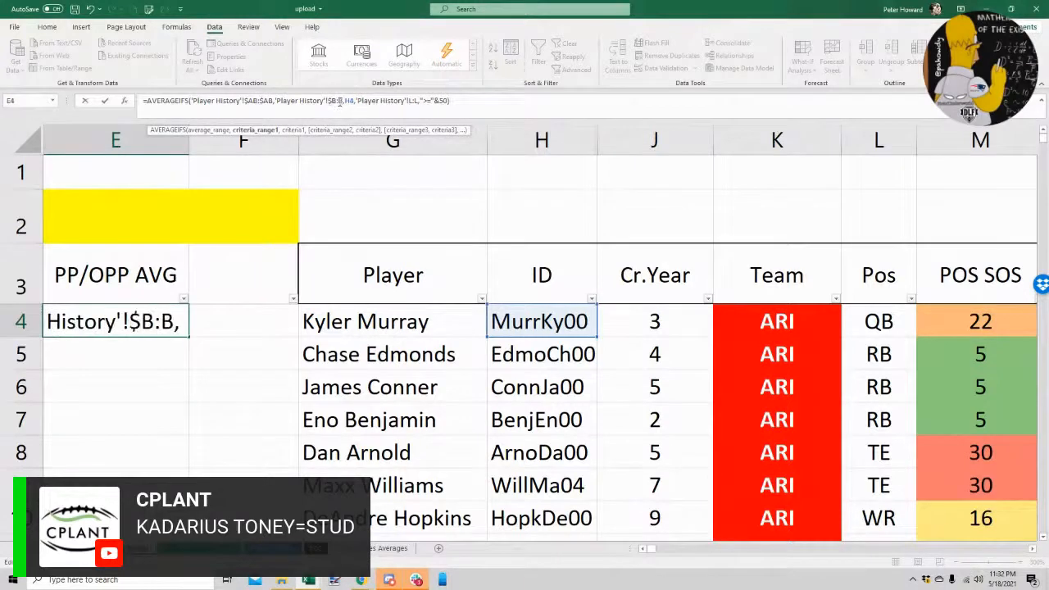
pyautogui.click(339, 102)
pyautogui.write('$')
# Anchor the remaining references as $H4 and $L:$L, and enter the revised formula in E4
pyautogui.click(350, 101)
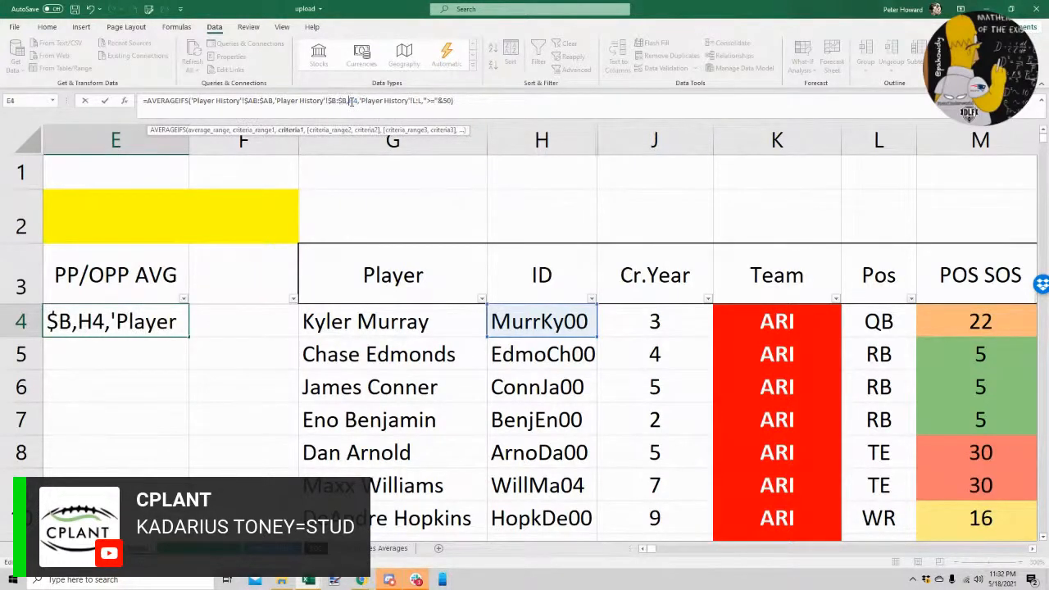
pyautogui.write('$')
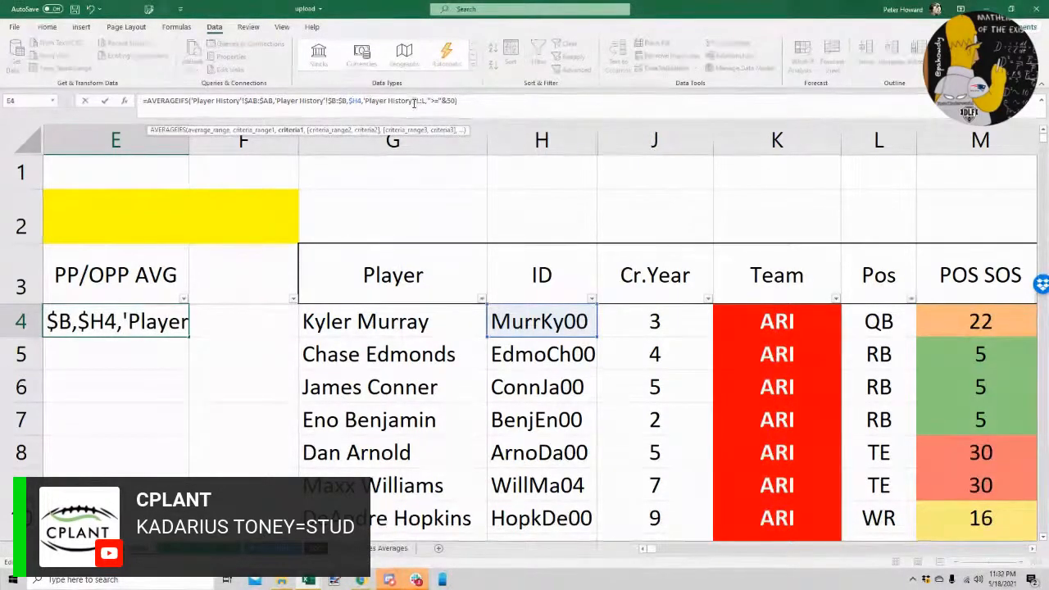
pyautogui.click(416, 101)
pyautogui.write('$')
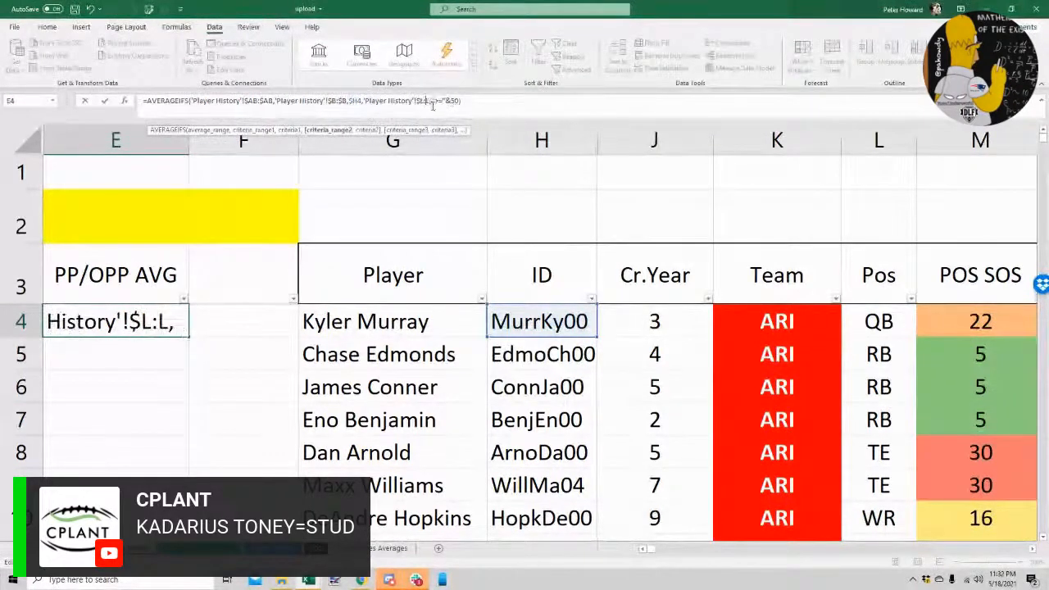
pyautogui.click(432, 101)
pyautogui.write('$')
pyautogui.press('Return')
pyautogui.press('Return')
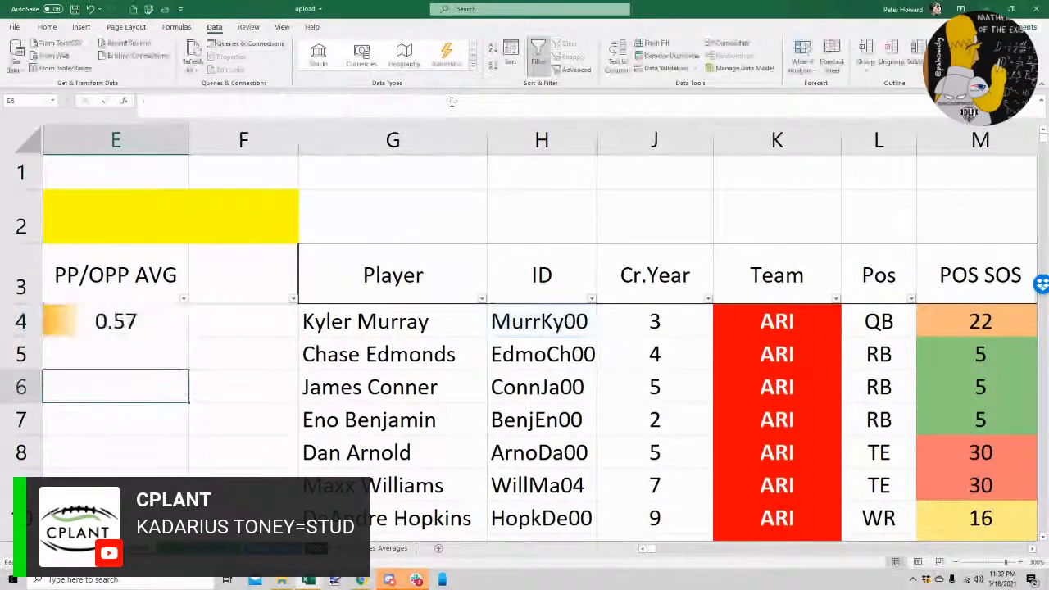
# Fill the E4 formula down the PP/OPP AVG column and check the players in rows 7 to 9
pyautogui.click(183, 332)
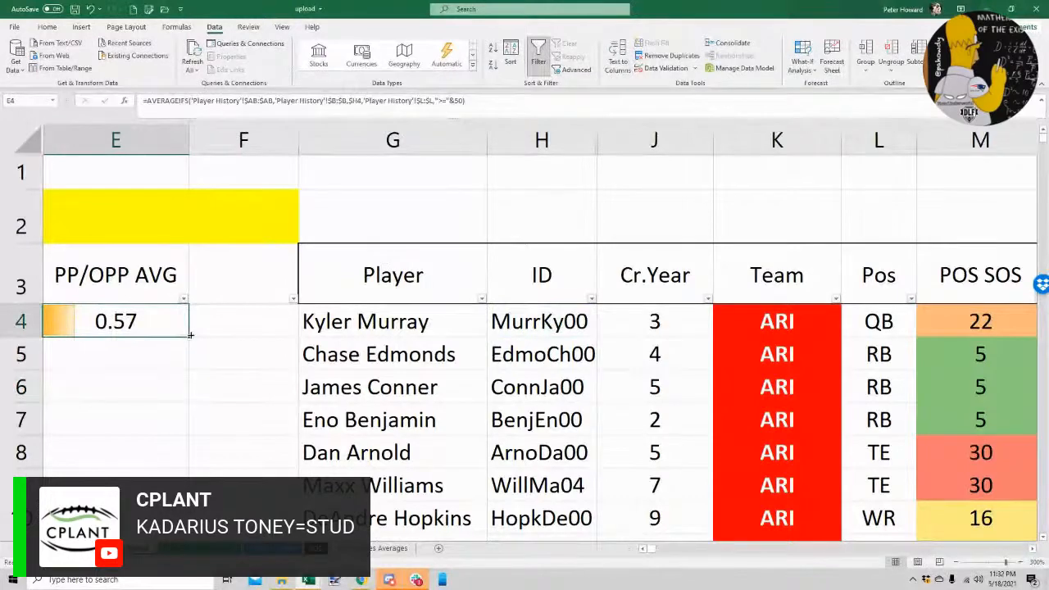
pyautogui.doubleClick(189, 335)
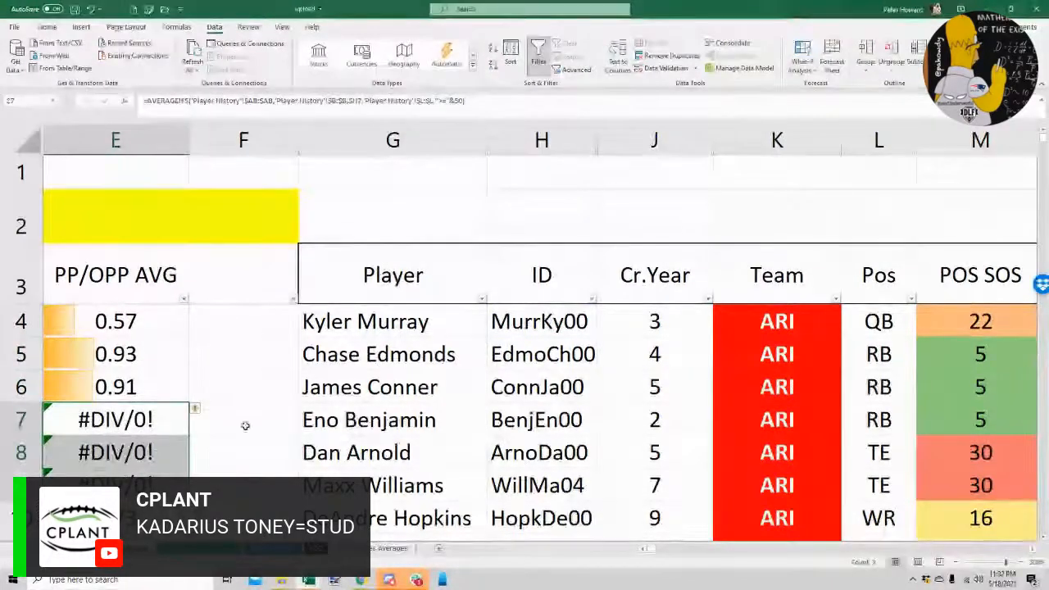
pyautogui.click(351, 431)
pyautogui.moveTo(351, 430); pyautogui.dragTo(353, 486)
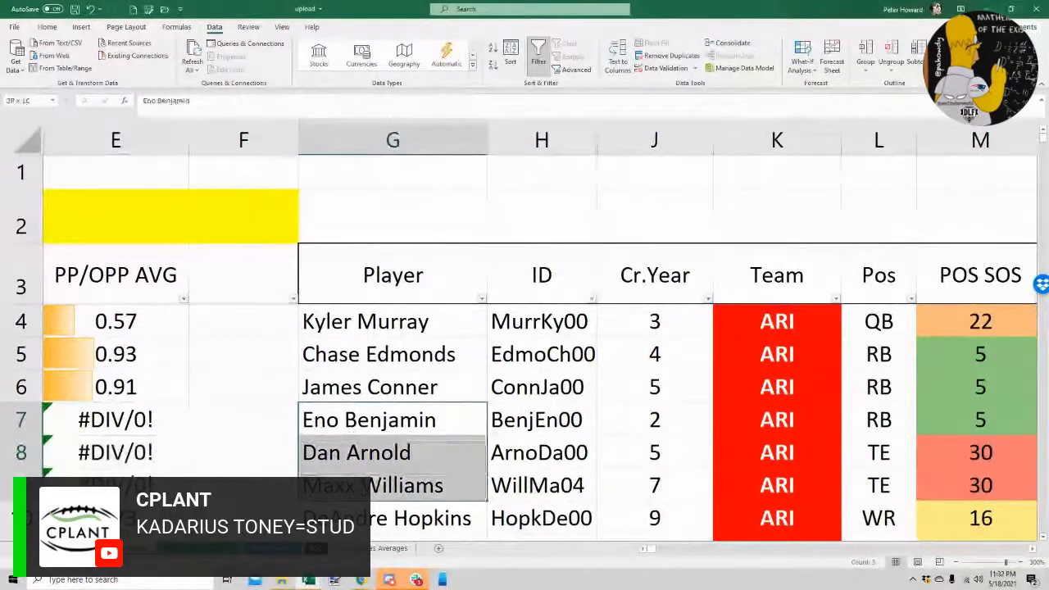
pyautogui.click(355, 455)
pyautogui.click(123, 420)
pyautogui.click(113, 328)
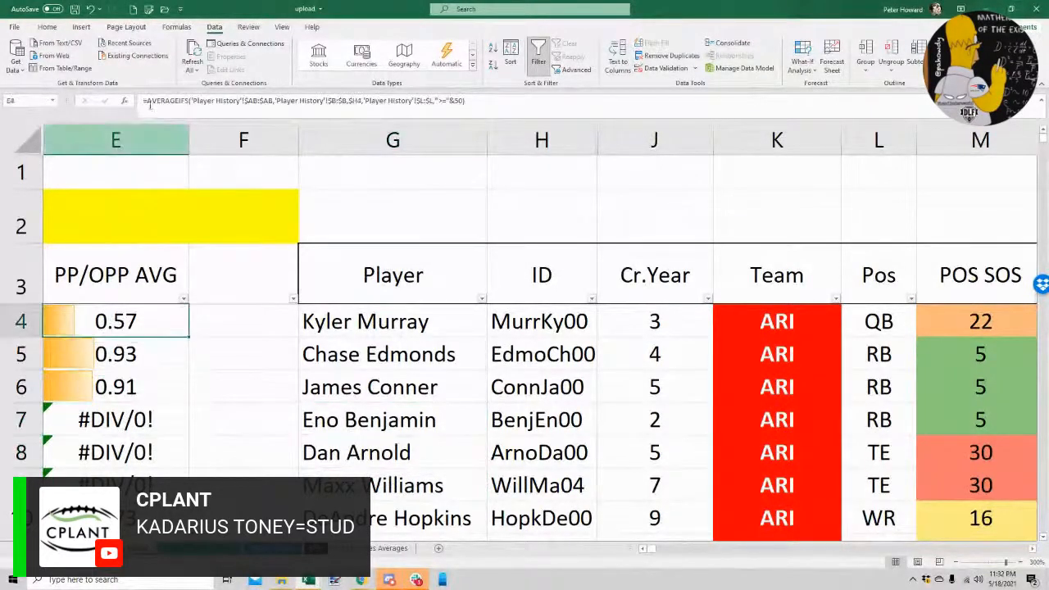
# Wrap the E4 formula in IFERROR with "NA" as the fallback and fill it down the column
pyautogui.click(148, 100)
pyautogui.write('iferror(')
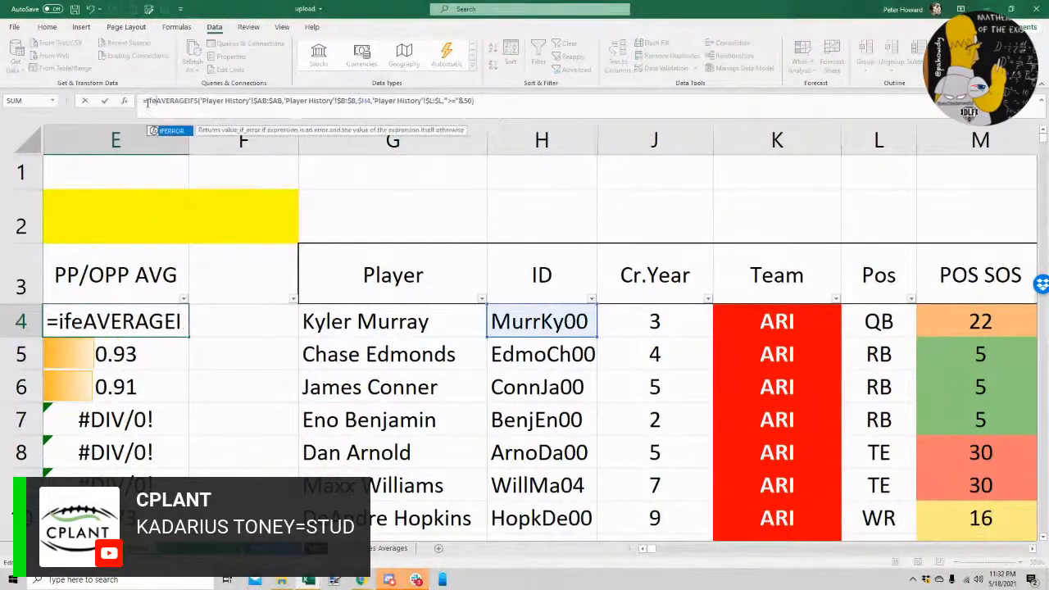
pyautogui.click(509, 95)
pyautogui.write(',"NA"')
pyautogui.press('Return')
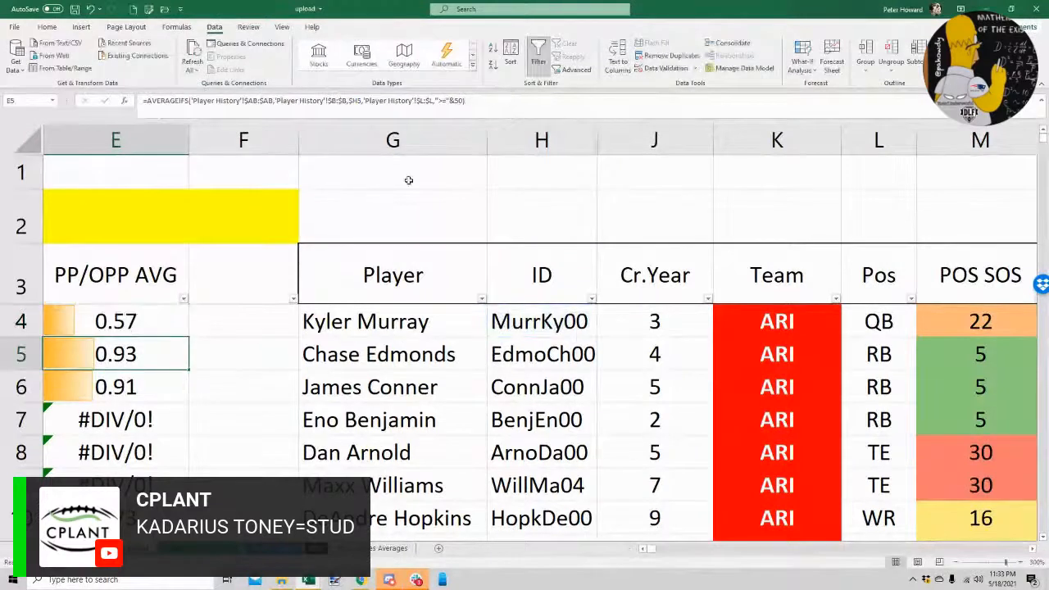
pyautogui.click(131, 321)
pyautogui.doubleClick(190, 334)
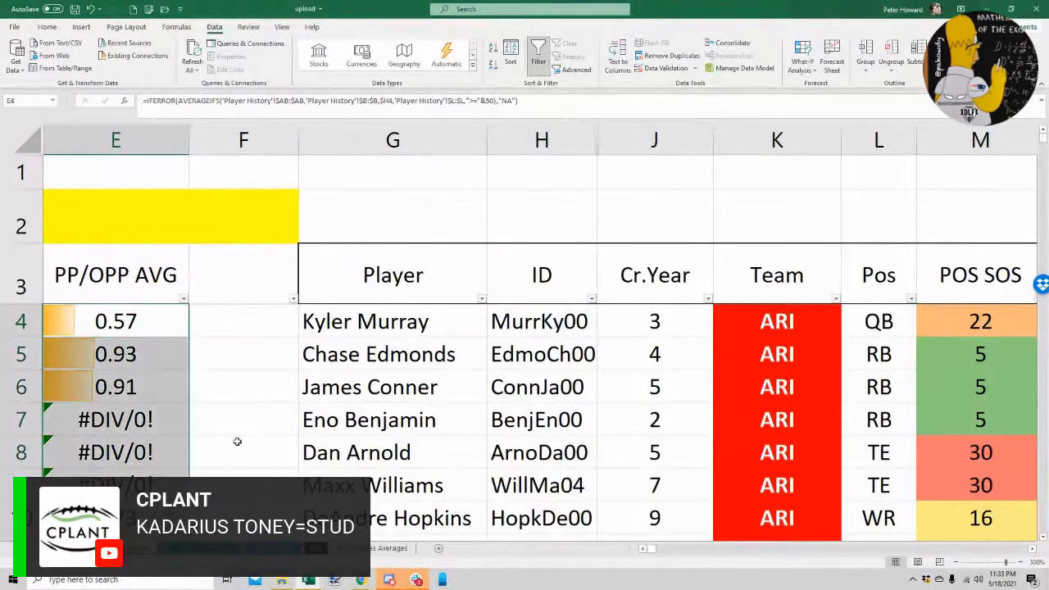
pyautogui.click(242, 329)
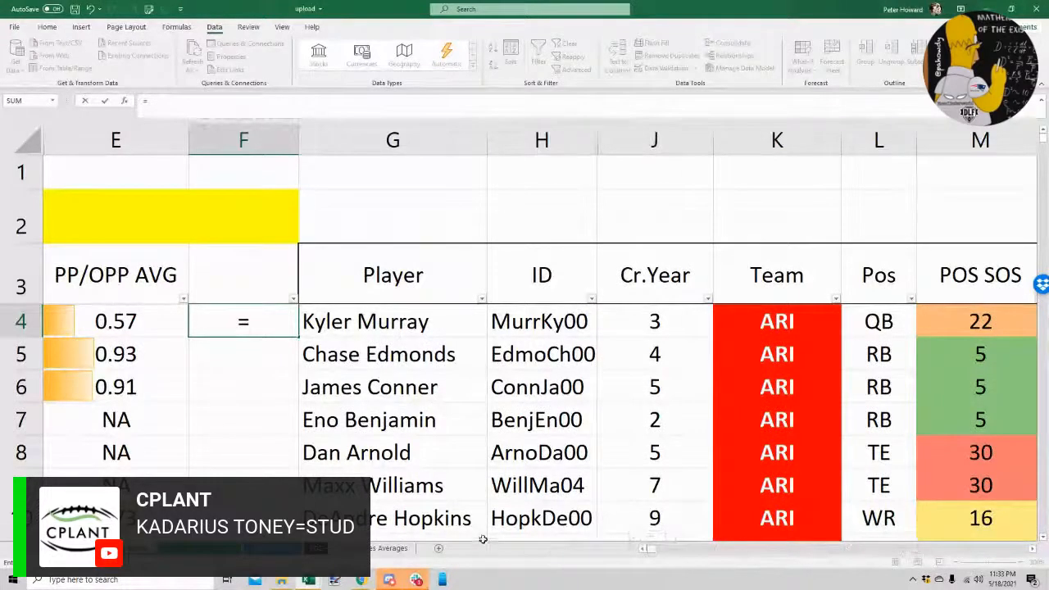
pyautogui.press('Tab')
pyautogui.press('Tab')
pyautogui.click(281, 27)
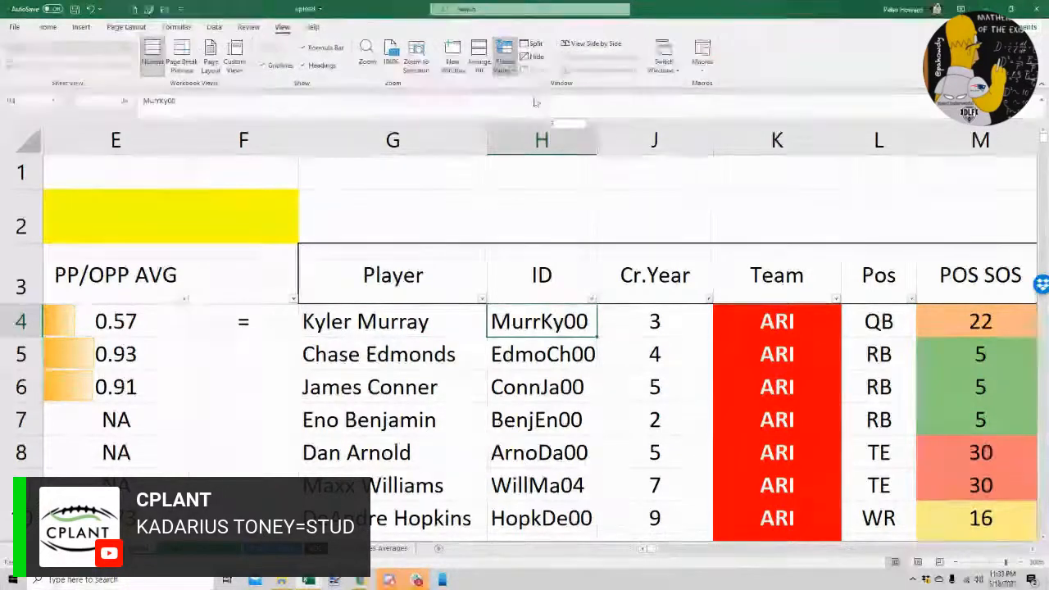
pyautogui.click(289, 309)
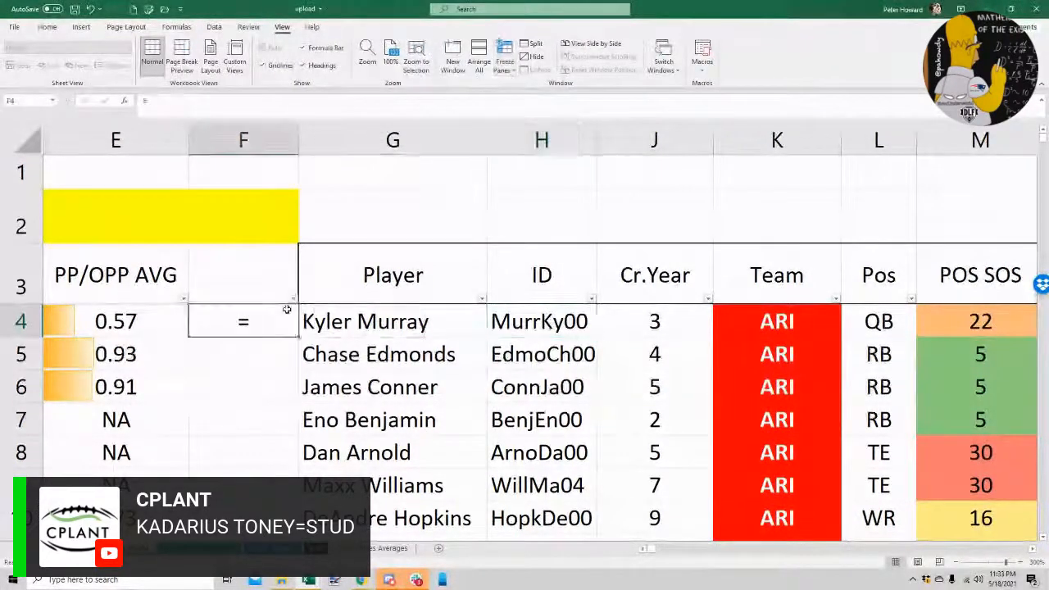
pyautogui.press('Escape')
pyautogui.press('Down')
pyautogui.press('Down')
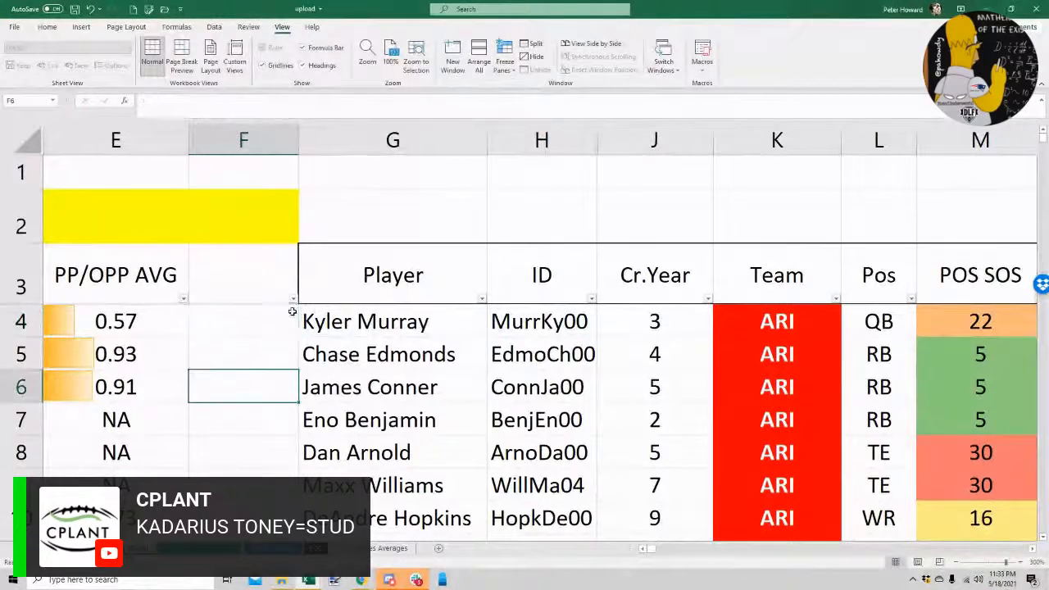
pyautogui.click(228, 285)
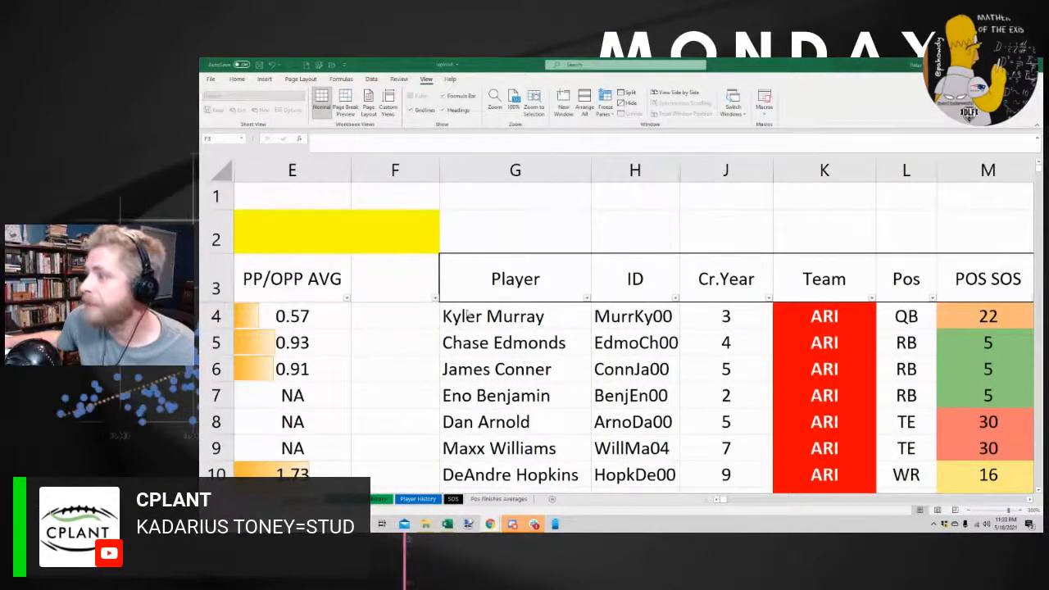
pyautogui.hotkey('alt', 'Tab')
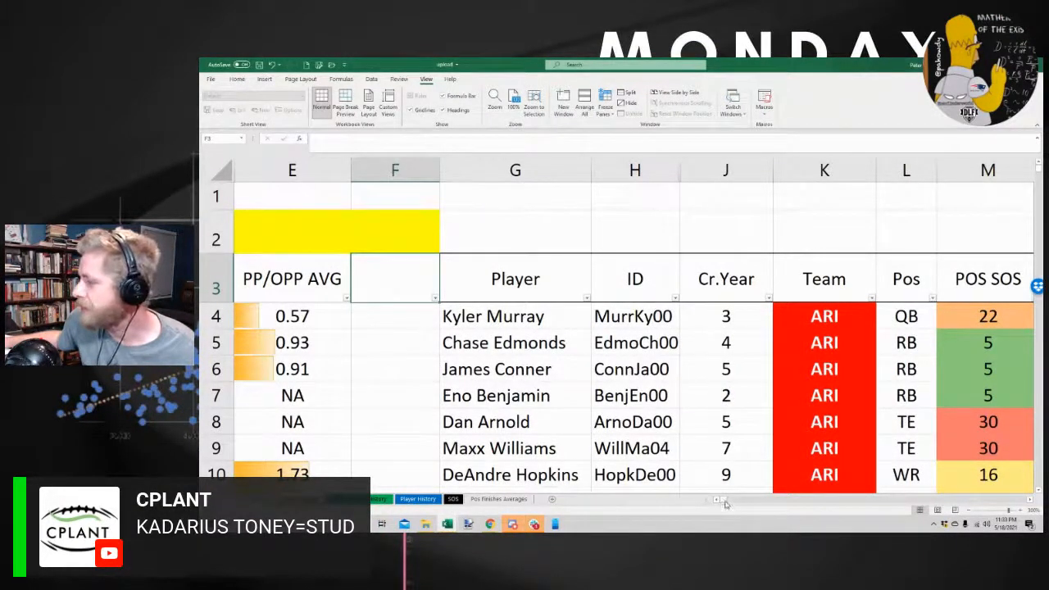
pyautogui.click(405, 318)
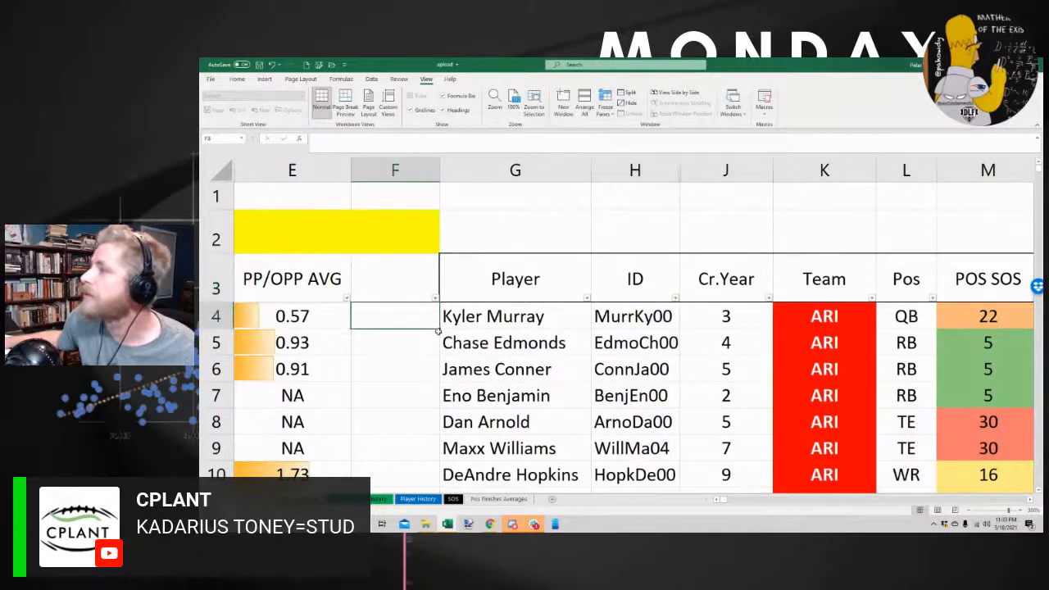
pyautogui.scroll(-7, 390, 306)
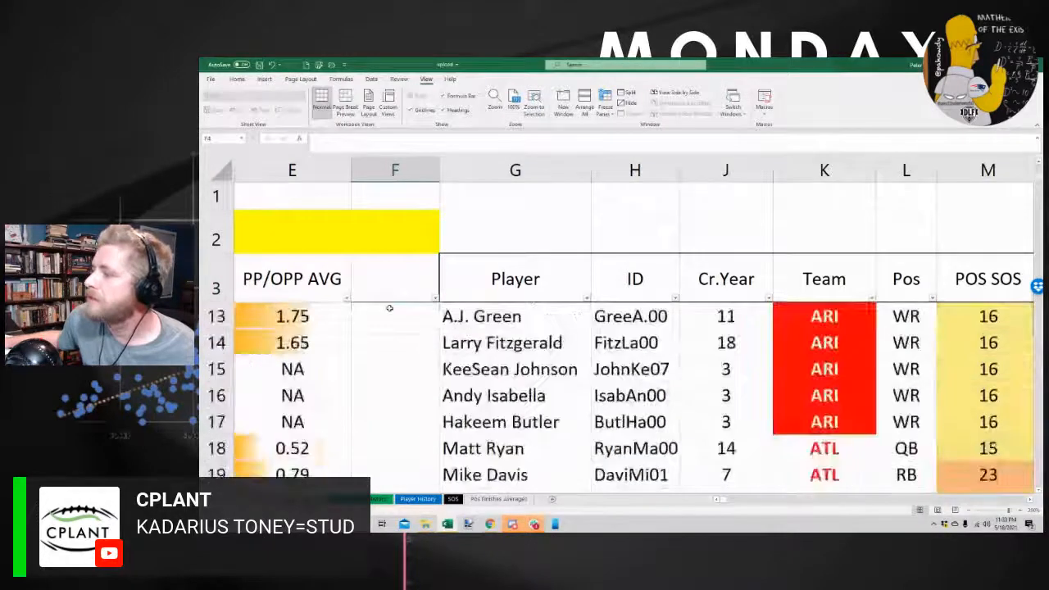
pyautogui.scroll(7, 390, 309)
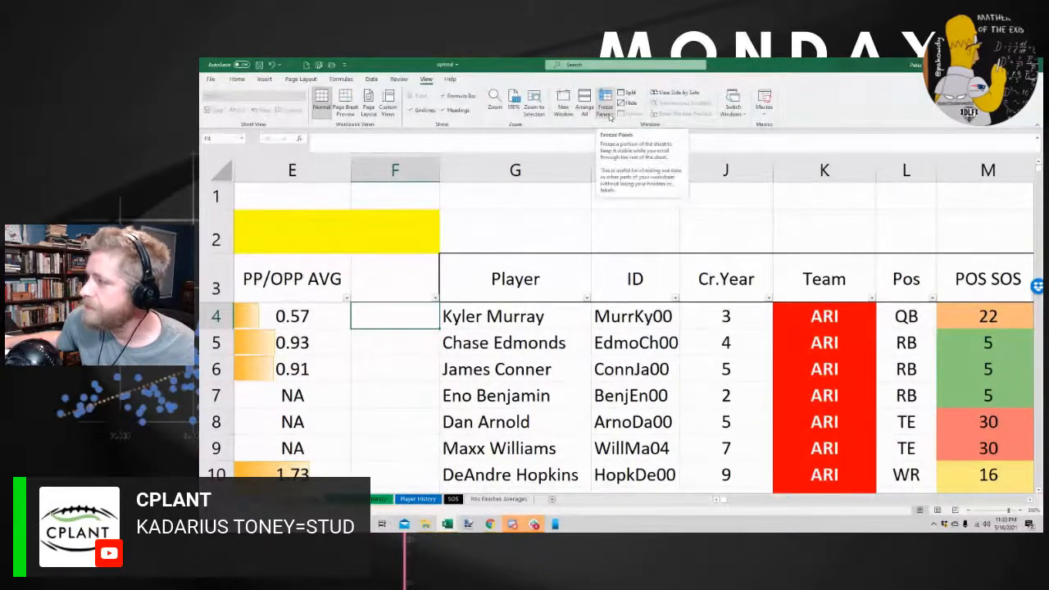
pyautogui.click(424, 341)
pyautogui.click(401, 280)
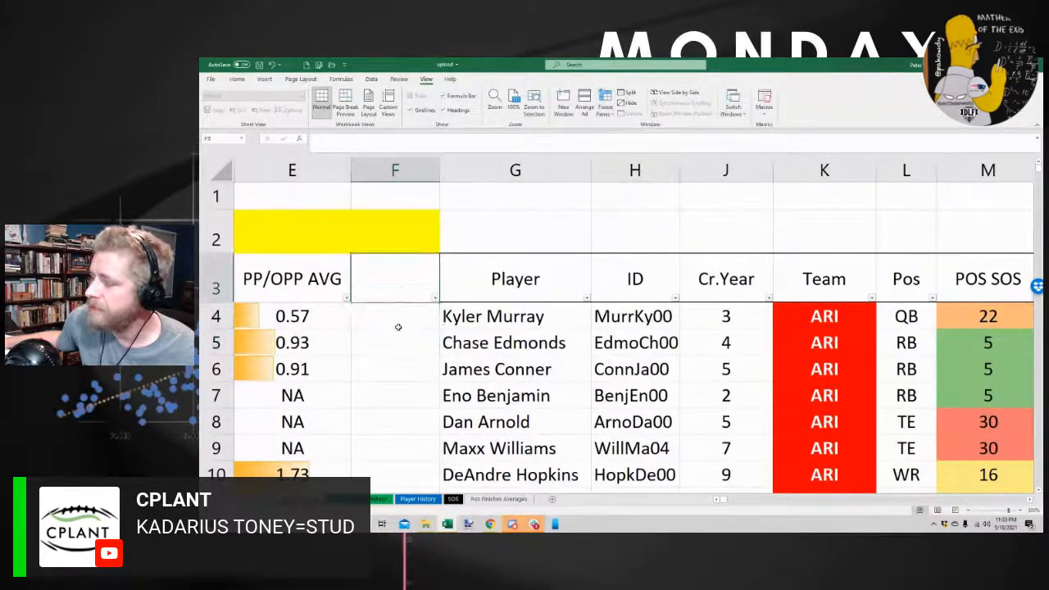
pyautogui.click(400, 328)
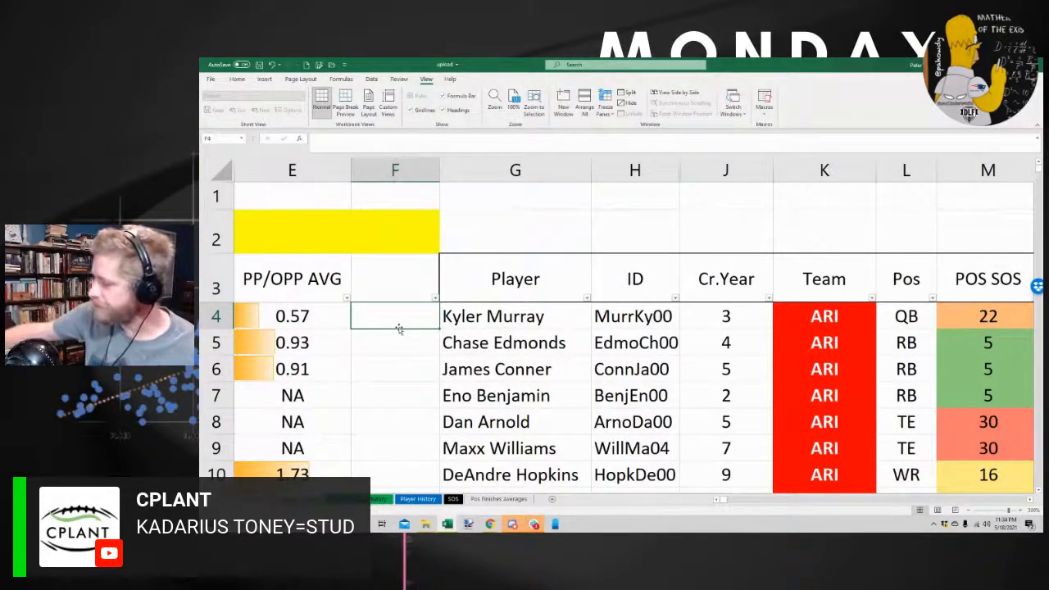
# Save the workbook and title the empty column F in F3 "PLAYER PP/OPP"
pyautogui.press('Up')
pyautogui.hotkey('ctrl', 's')
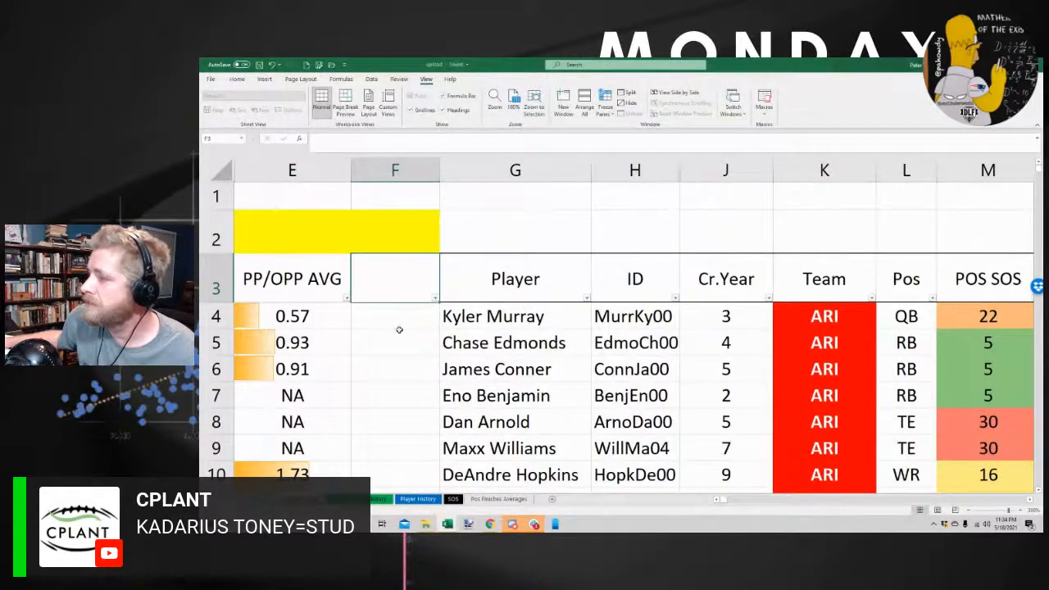
pyautogui.write('PLAY AVG')
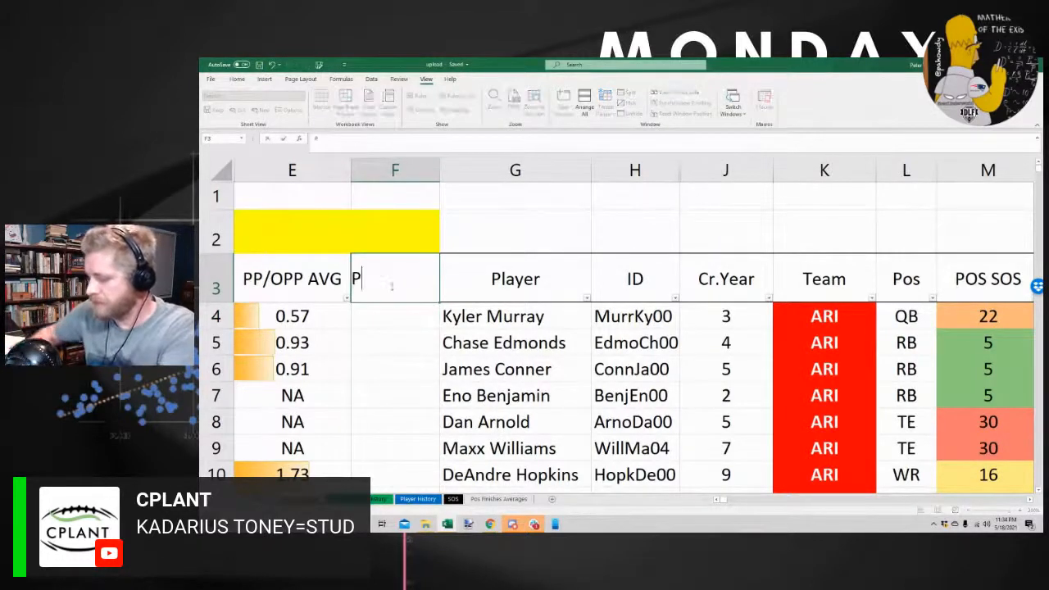
pyautogui.press('BackSpace')
pyautogui.press('BackSpace')
pyautogui.press('BackSpace')
pyautogui.press('BackSpace')
pyautogui.press('BackSpace')
pyautogui.press('BackSpace')
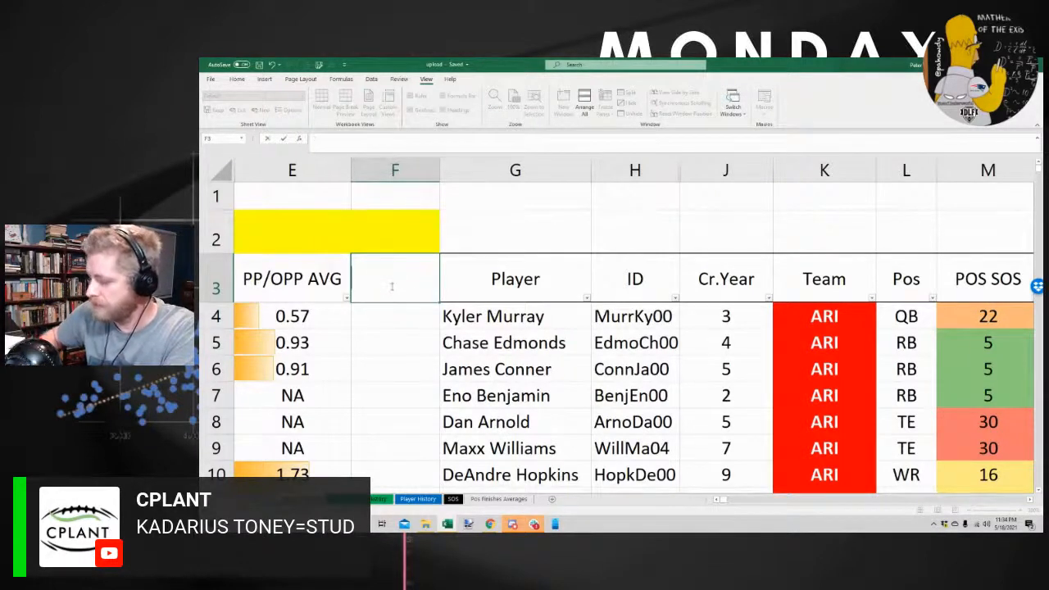
pyautogui.write('LAYER ')
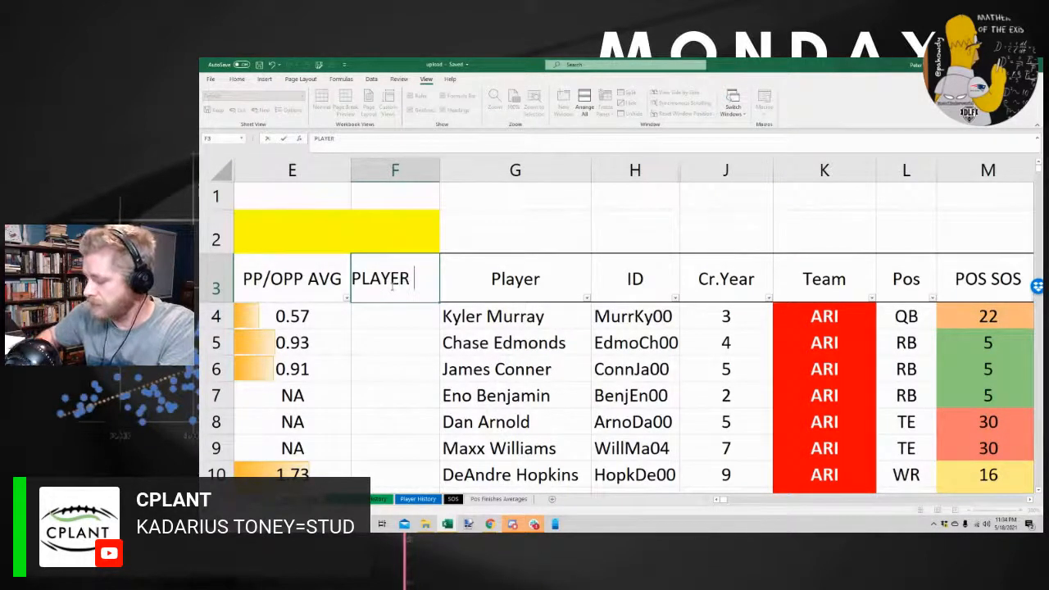
pyautogui.write('PP')
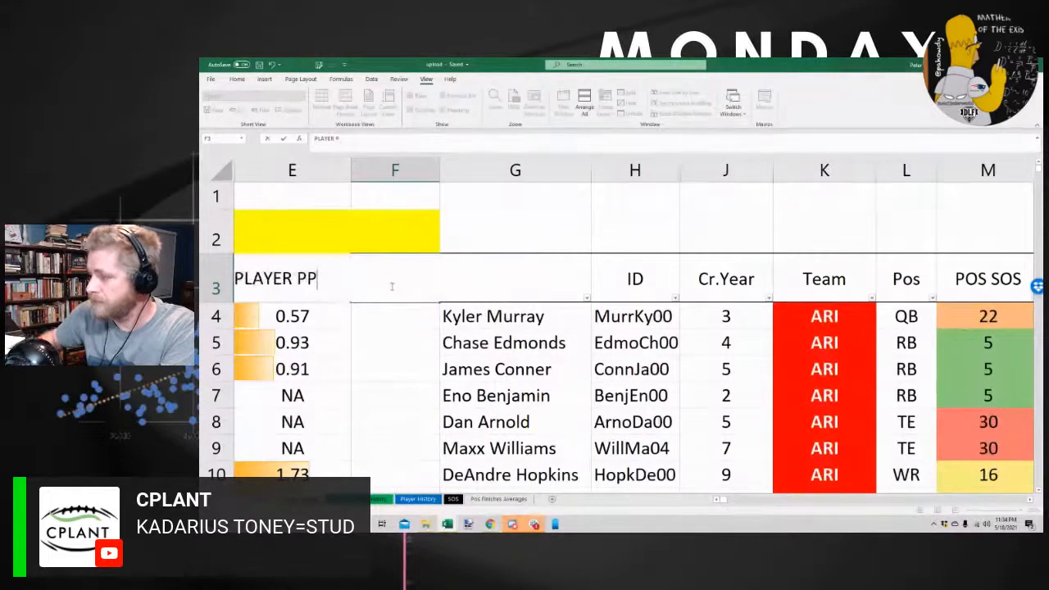
pyautogui.write('/OPP')
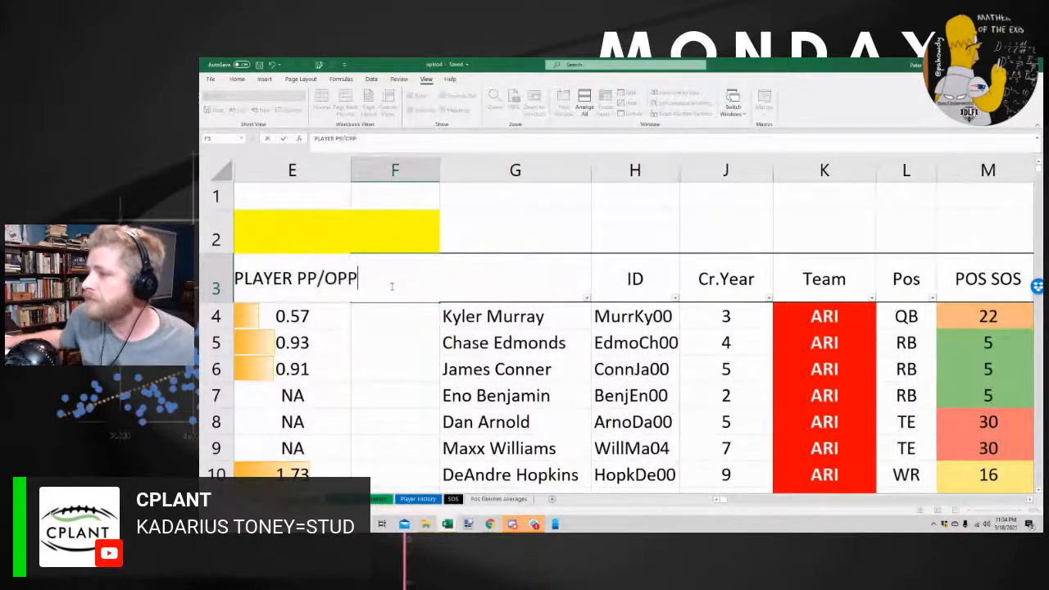
pyautogui.press('Return')
# Widen column F so its full header fits
pyautogui.click(410, 170)
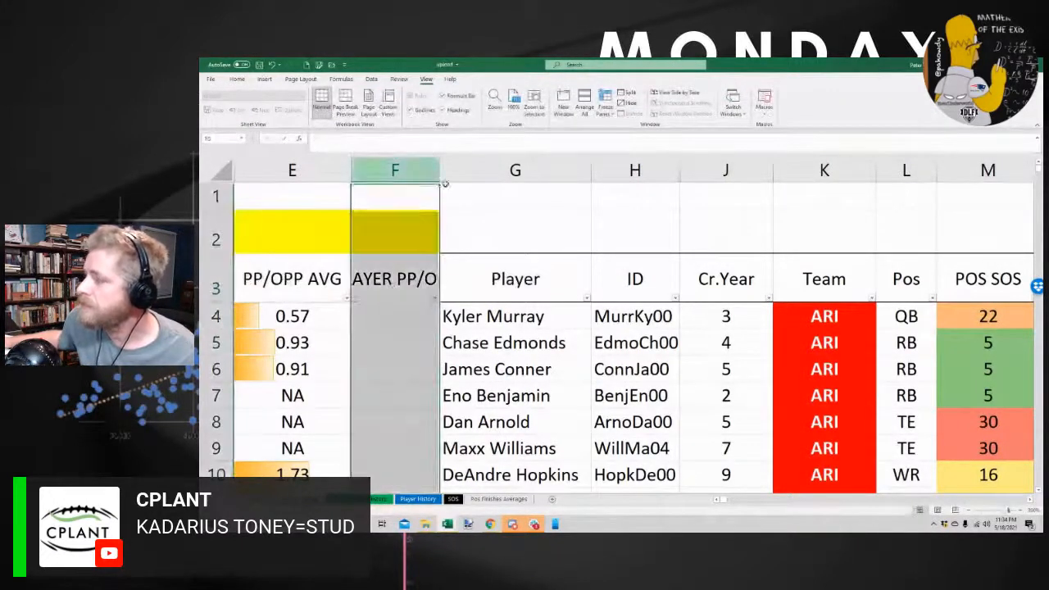
pyautogui.moveTo(440, 170); pyautogui.dragTo(481, 170)
pyautogui.click(537, 244)
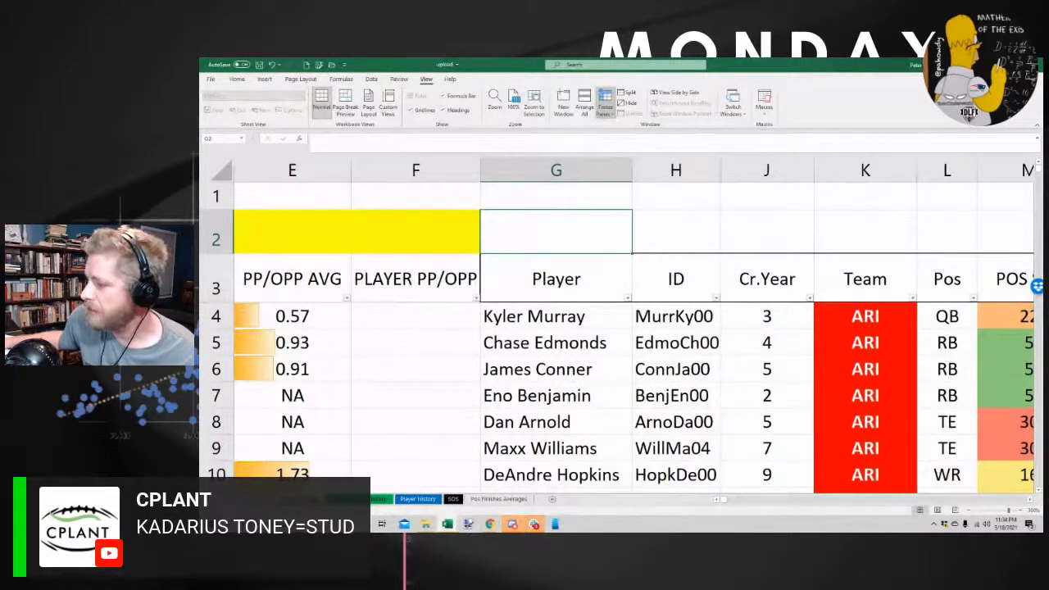
# Close the Stream model workbook with its changes saved and return to cell F4 of the upload workbook
pyautogui.moveTo(457, 531)
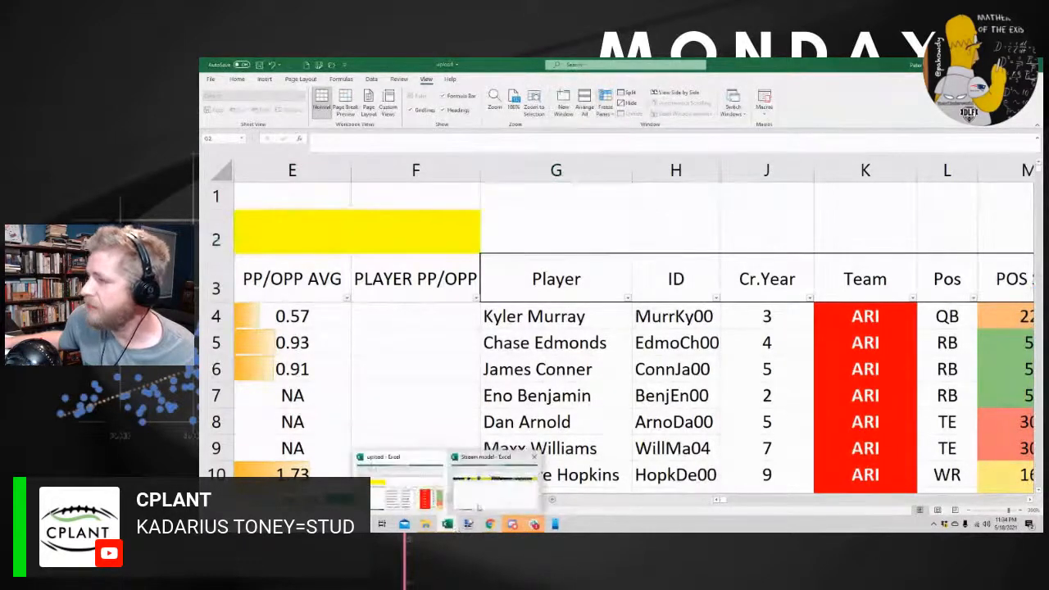
pyautogui.click(479, 508)
pyautogui.hotkey('ctrl', 's')
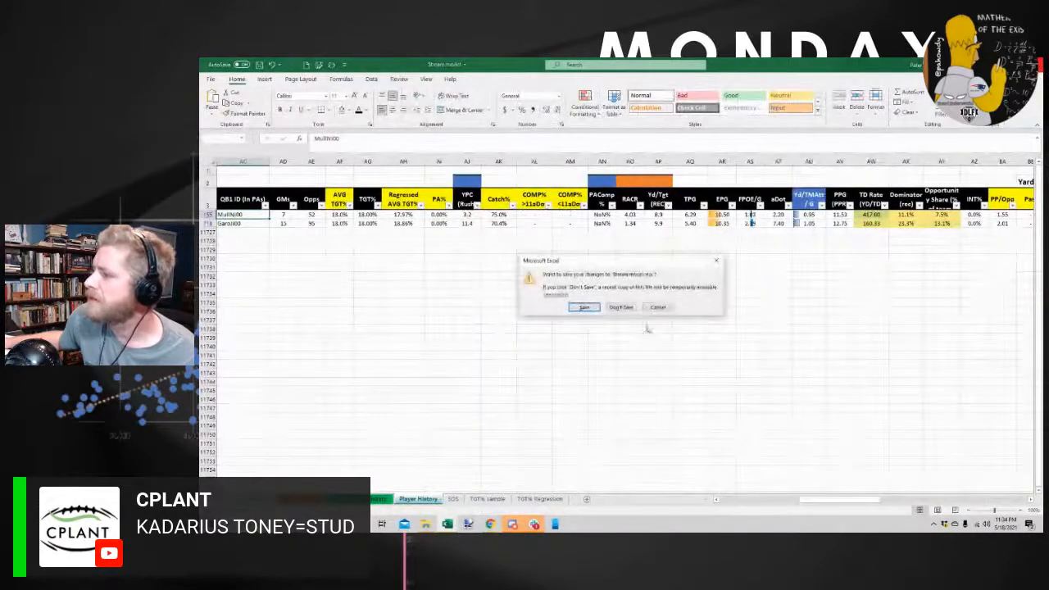
pyautogui.click(606, 318)
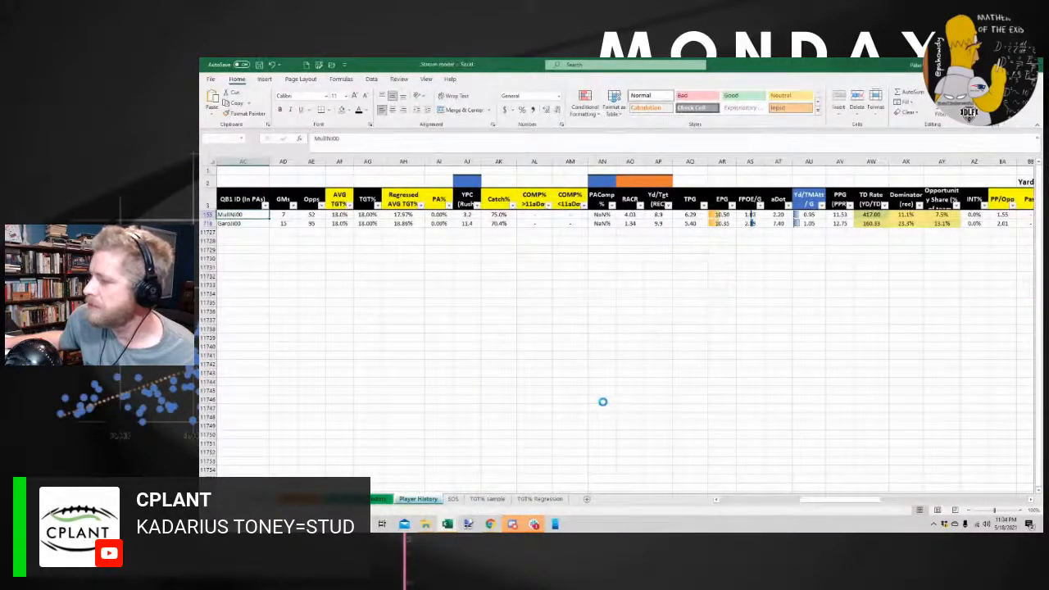
pyautogui.hotkey('alt', 'Tab')
pyautogui.click(423, 321)
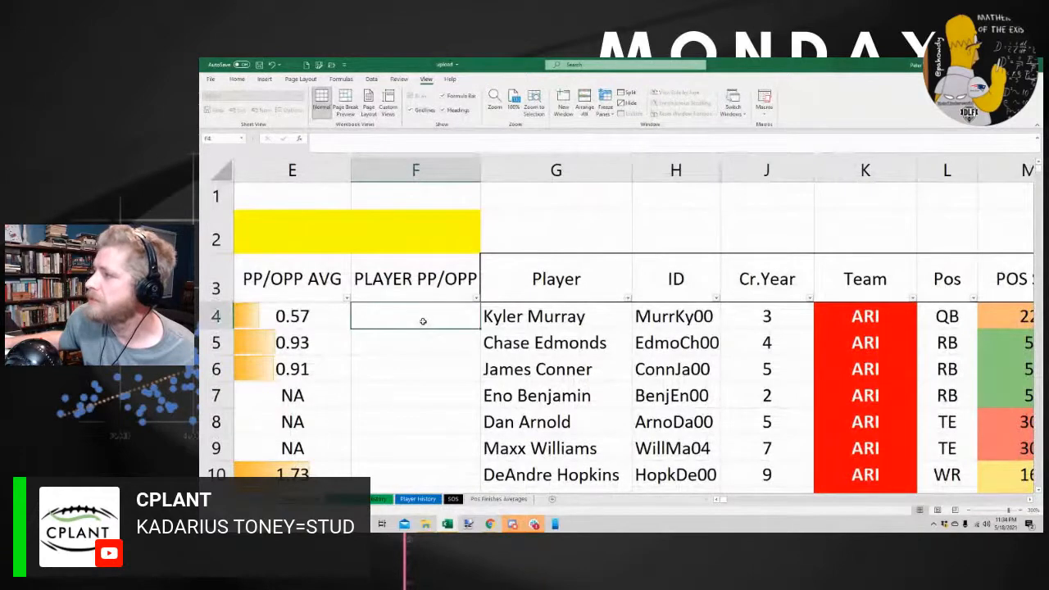
pyautogui.scroll(-6, 422, 325)
pyautogui.scroll(3, 422, 325)
pyautogui.scroll(-2, 422, 324)
pyautogui.scroll(5, 422, 325)
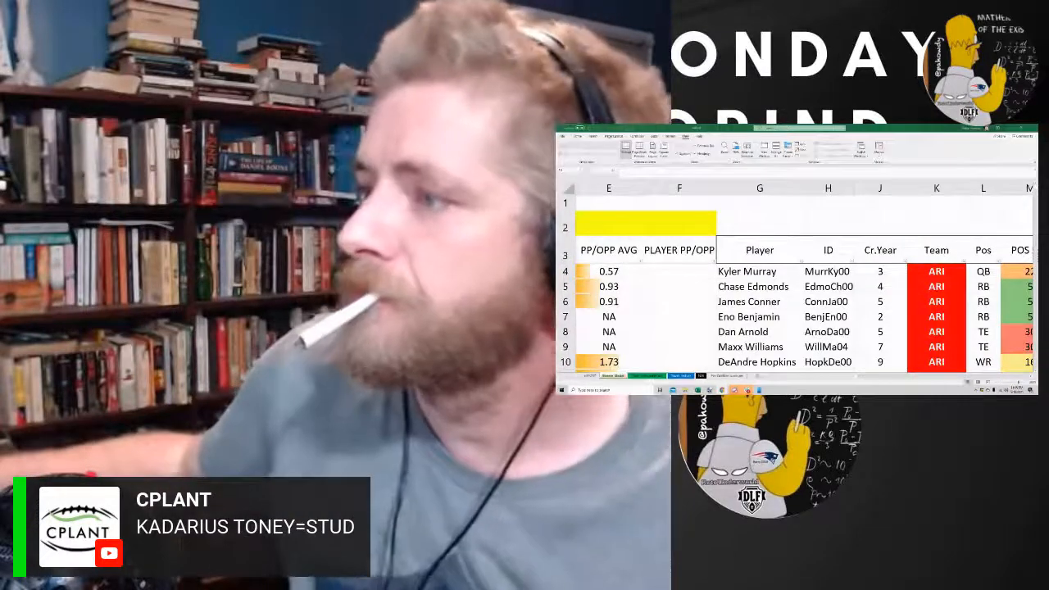
# Close the upload workbook and save its changes
pyautogui.click(680, 271)
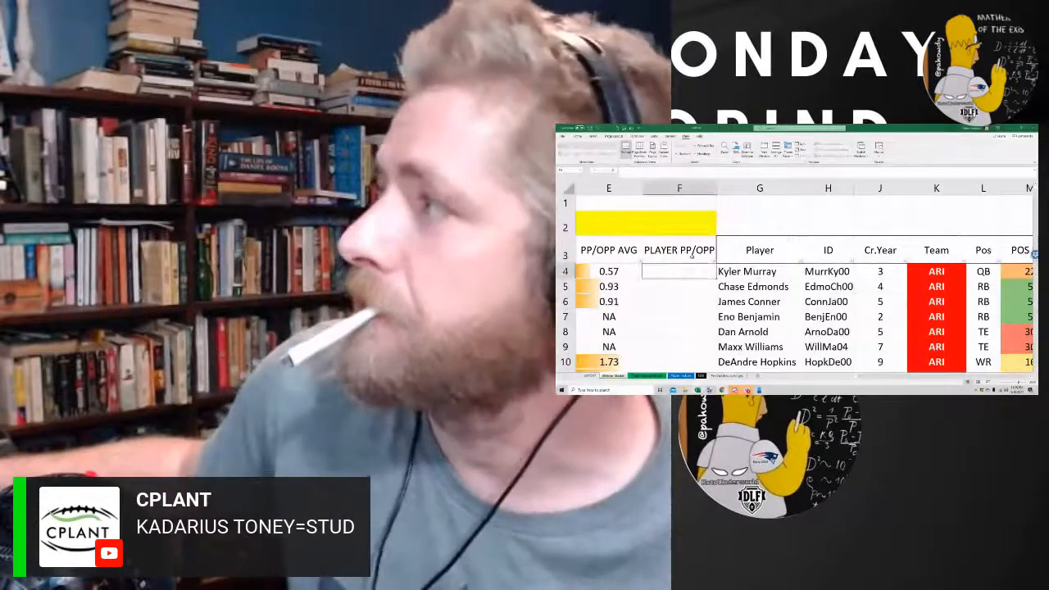
pyautogui.click(691, 252)
pyautogui.click(1033, 128)
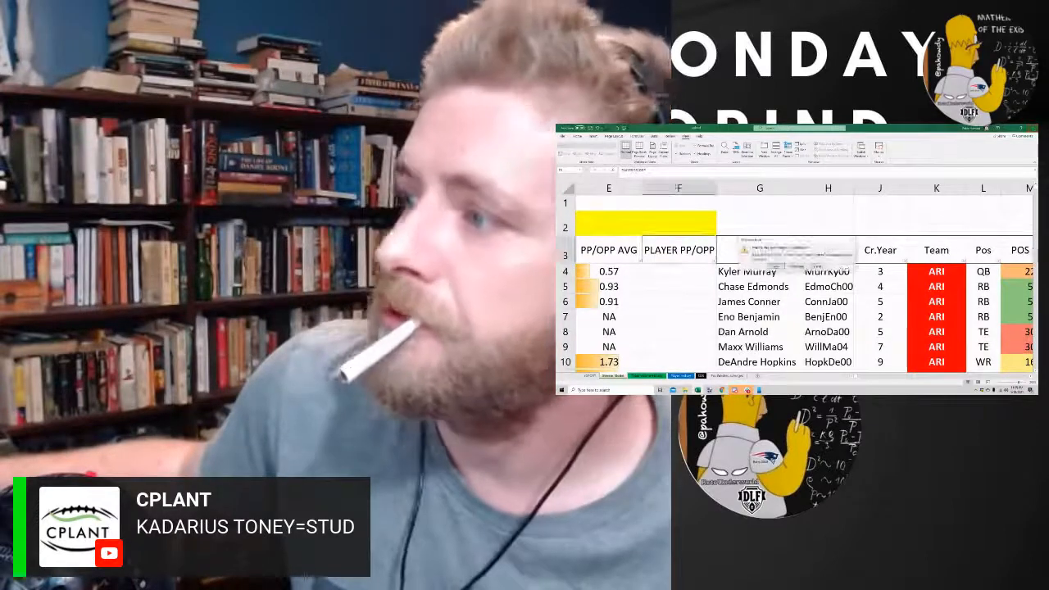
pyautogui.click(773, 267)
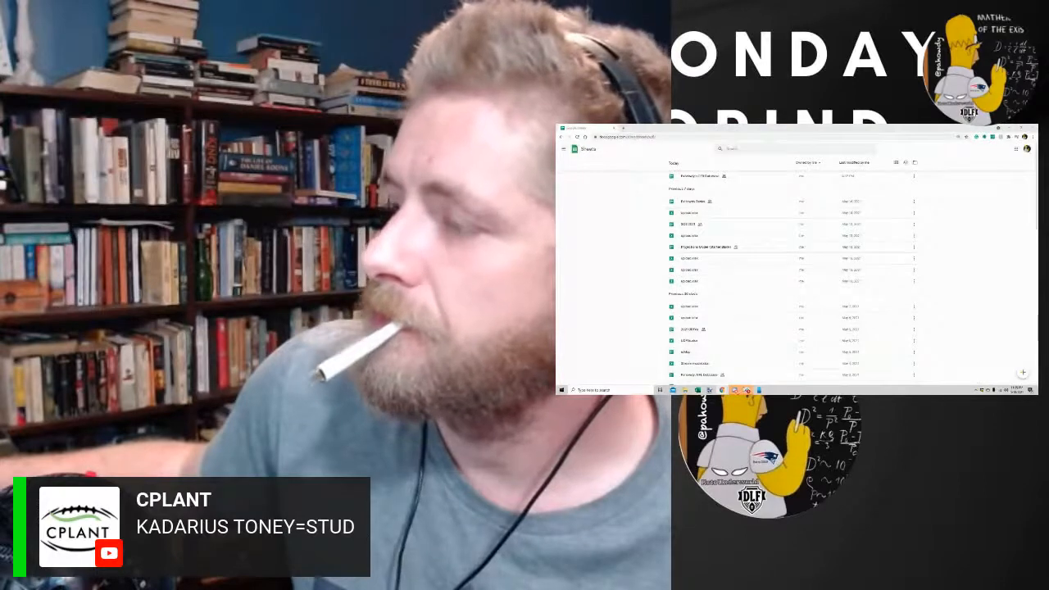
# Bring up Discord briefly, put it away, and close the Google Sheets browser tab
pyautogui.click(735, 390)
pyautogui.click(928, 129)
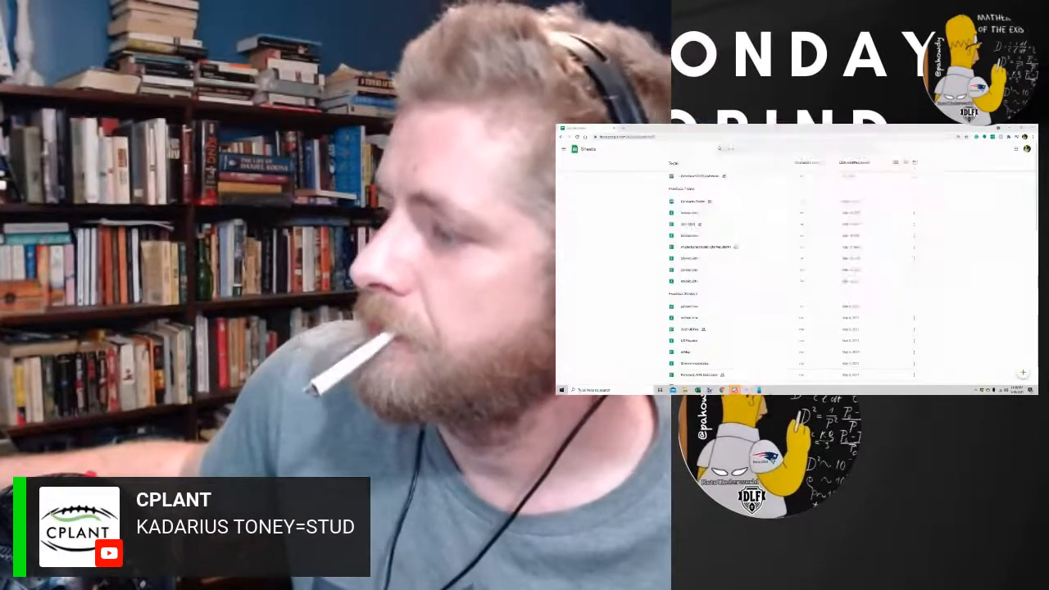
pyautogui.click(736, 390)
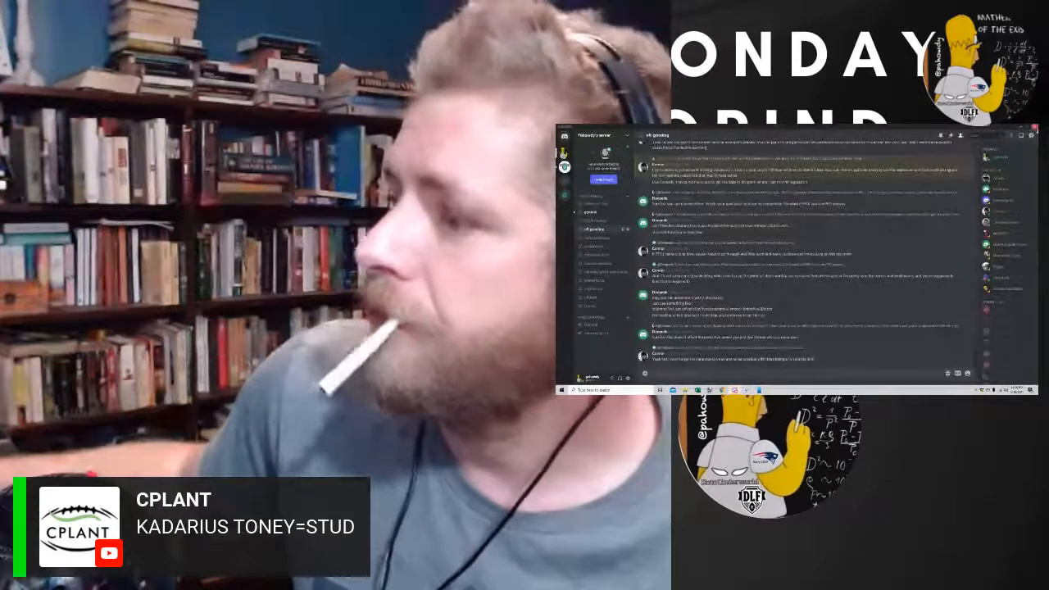
pyautogui.click(736, 391)
pyautogui.moveTo(689, 392)
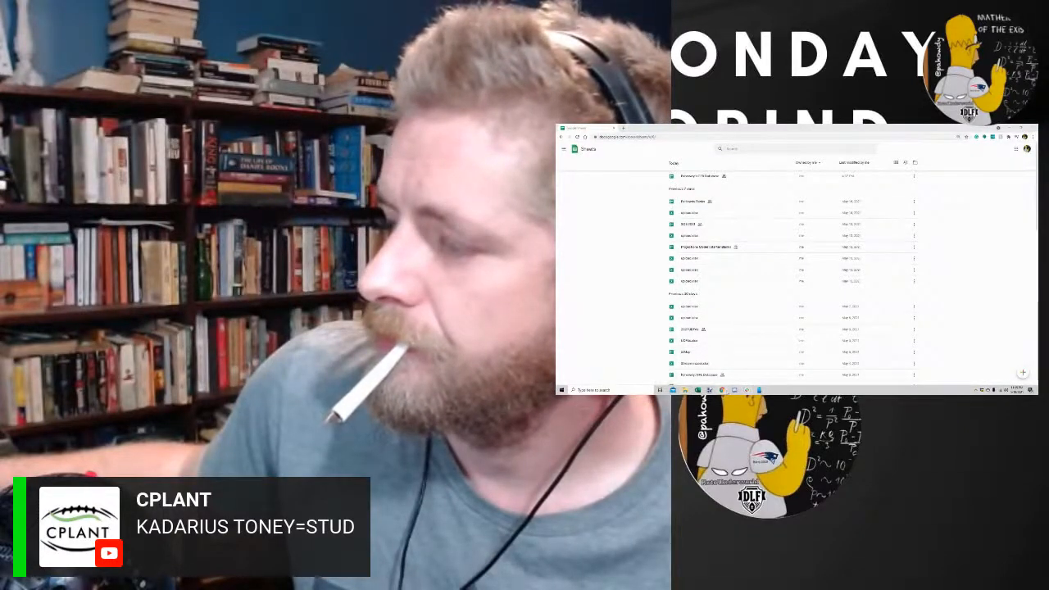
pyautogui.moveTo(722, 391)
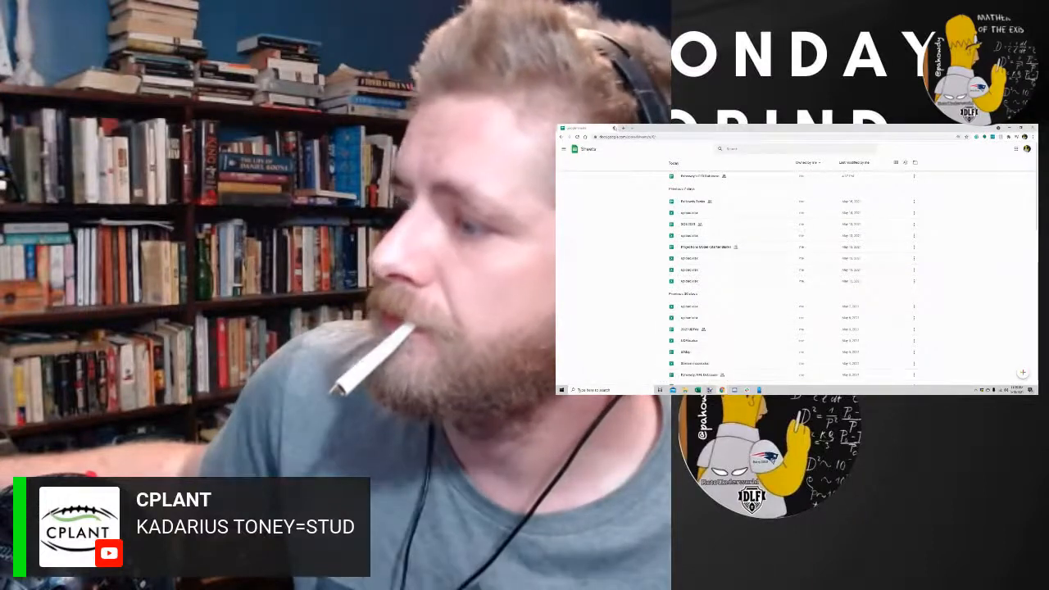
pyautogui.click(615, 127)
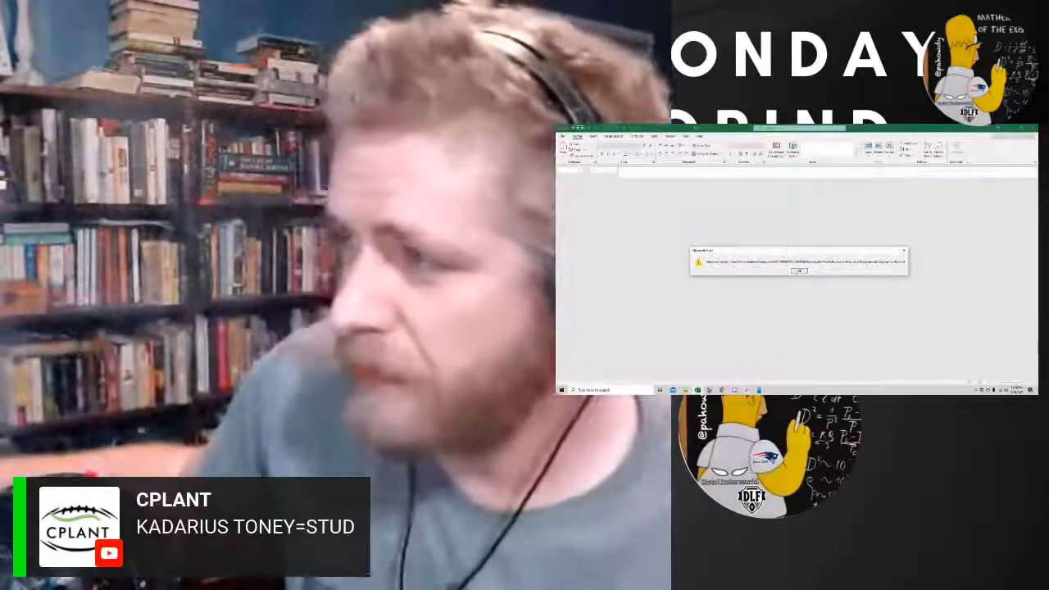
# Dismiss the Excel file alert and reopen the upload workbook from the recent files
pyautogui.click(799, 270)
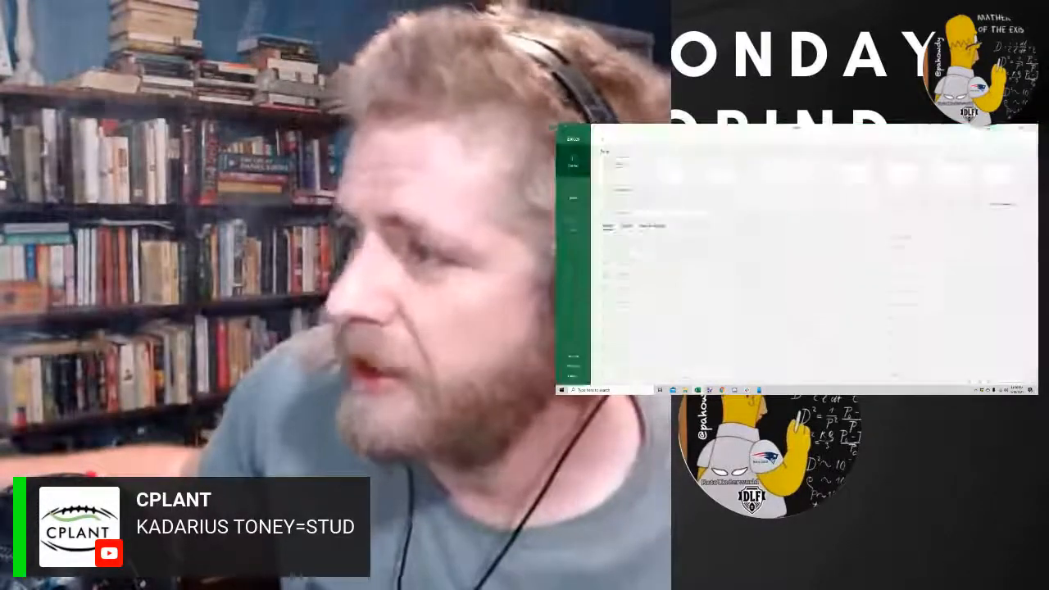
pyautogui.click(670, 244)
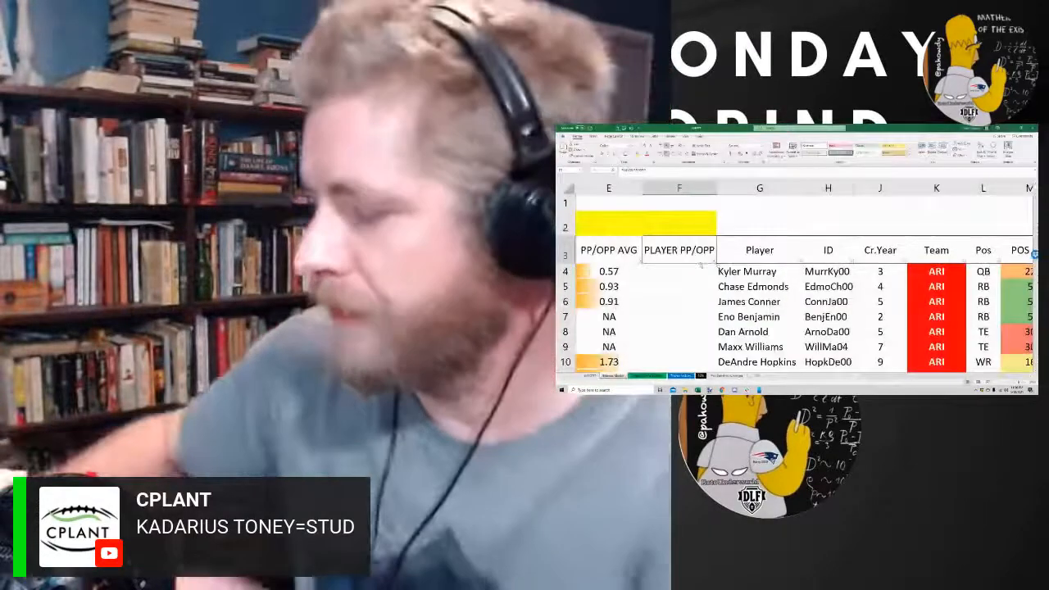
pyautogui.click(680, 272)
pyautogui.write('=')
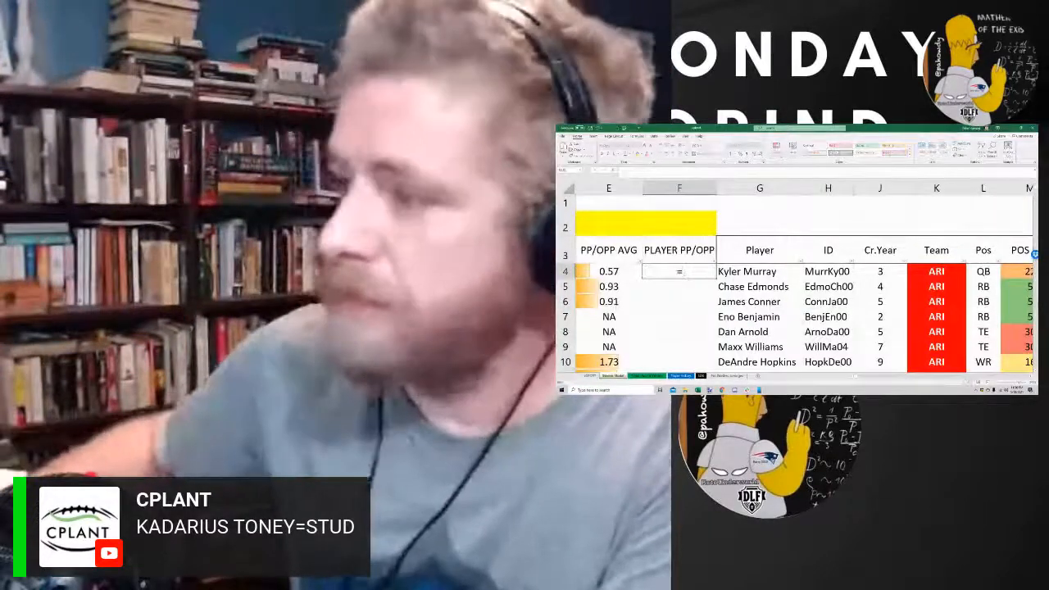
pyautogui.press('BackSpace')
pyautogui.press('Return')
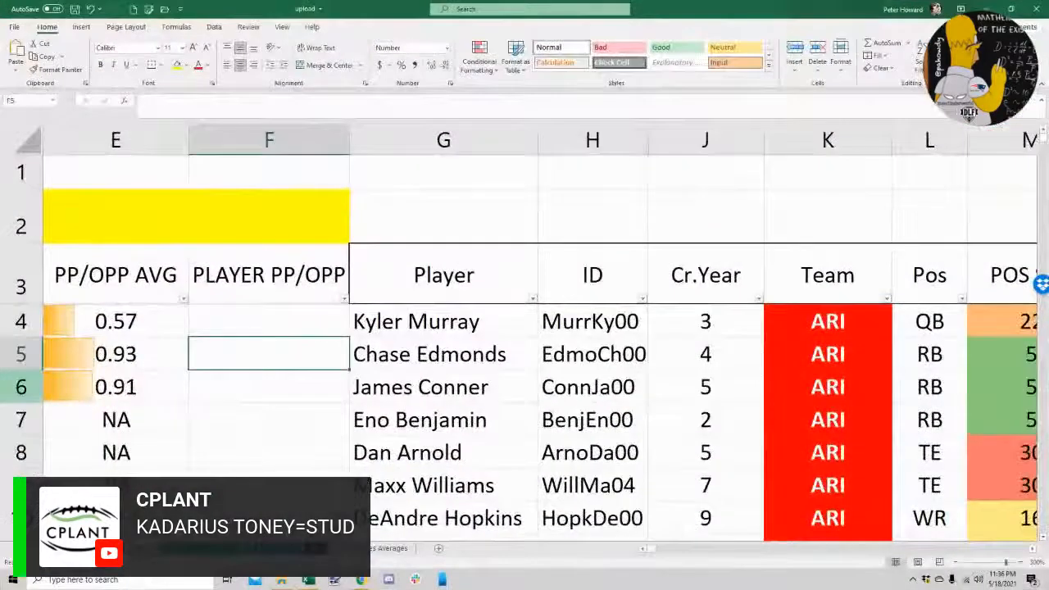
pyautogui.click(270, 250)
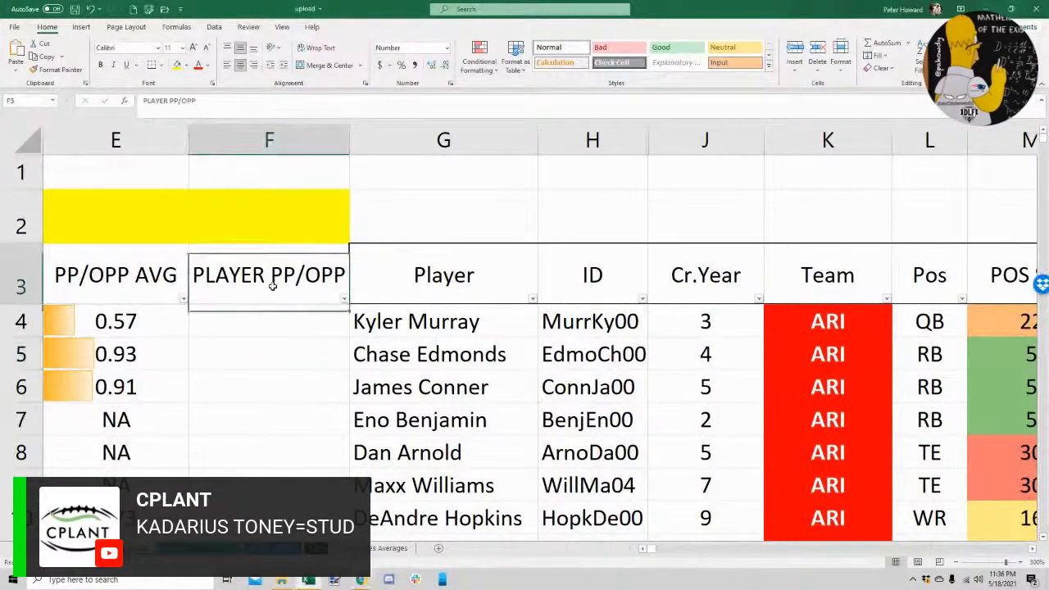
pyautogui.press('Down')
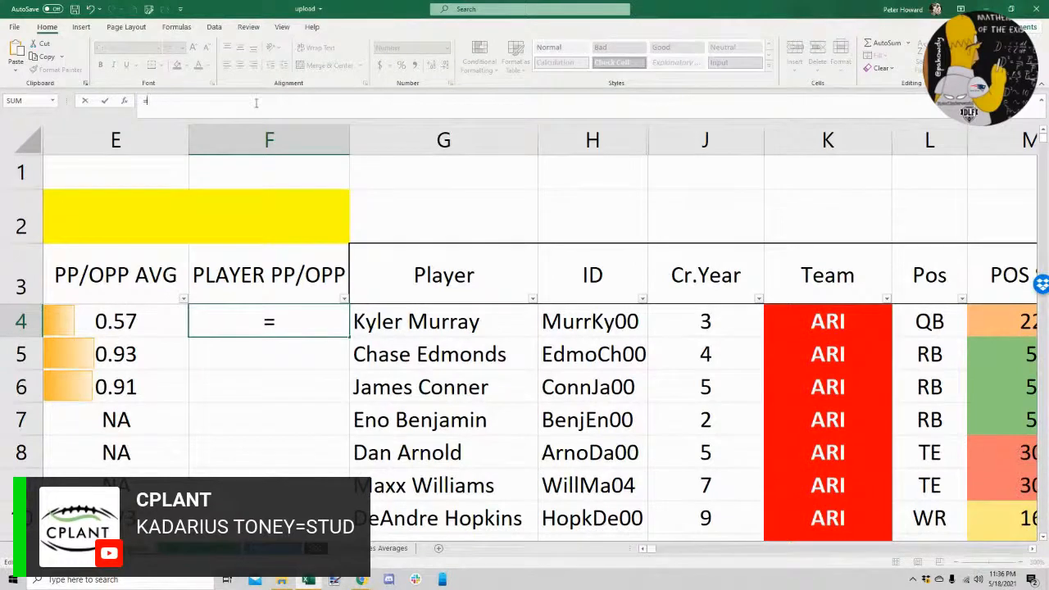
pyautogui.press('Escape')
pyautogui.press('Down')
pyautogui.press('Down')
pyautogui.press('Down')
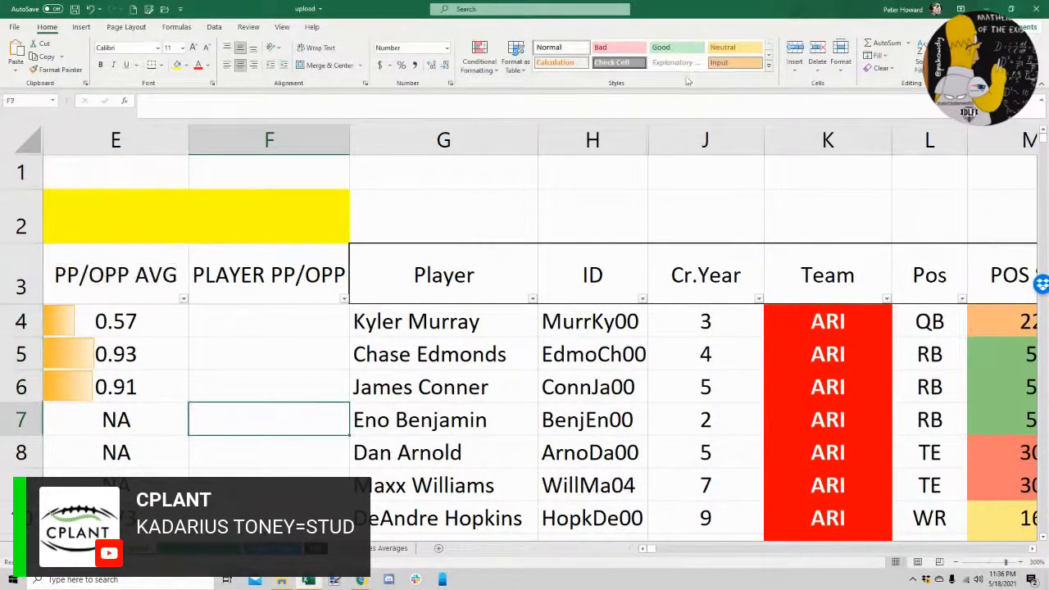
# Release the worksheet's frozen columns and bring columns E to M back into view
pyautogui.click(282, 26)
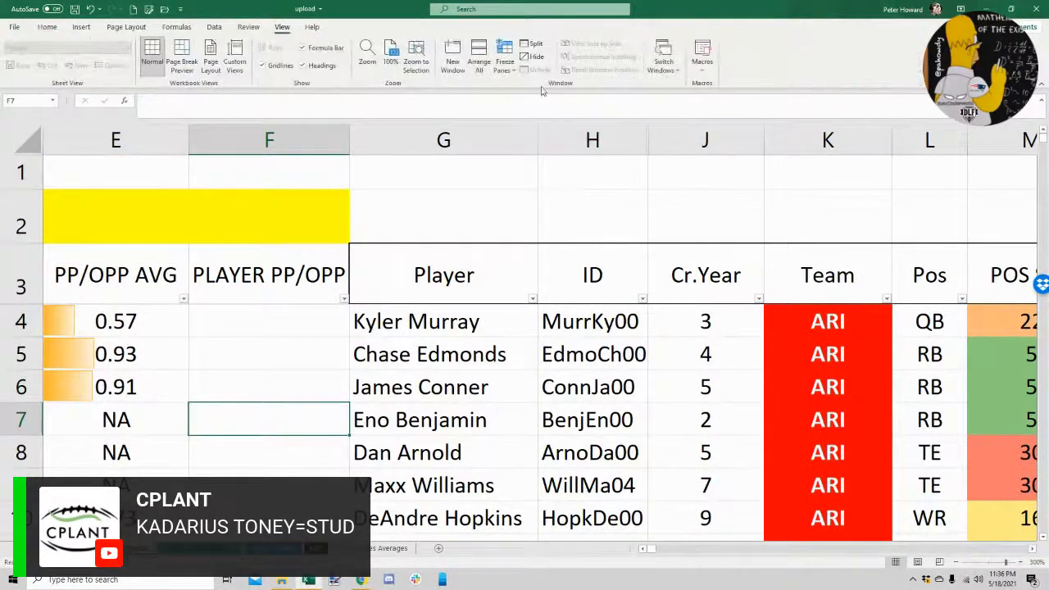
pyautogui.click(505, 58)
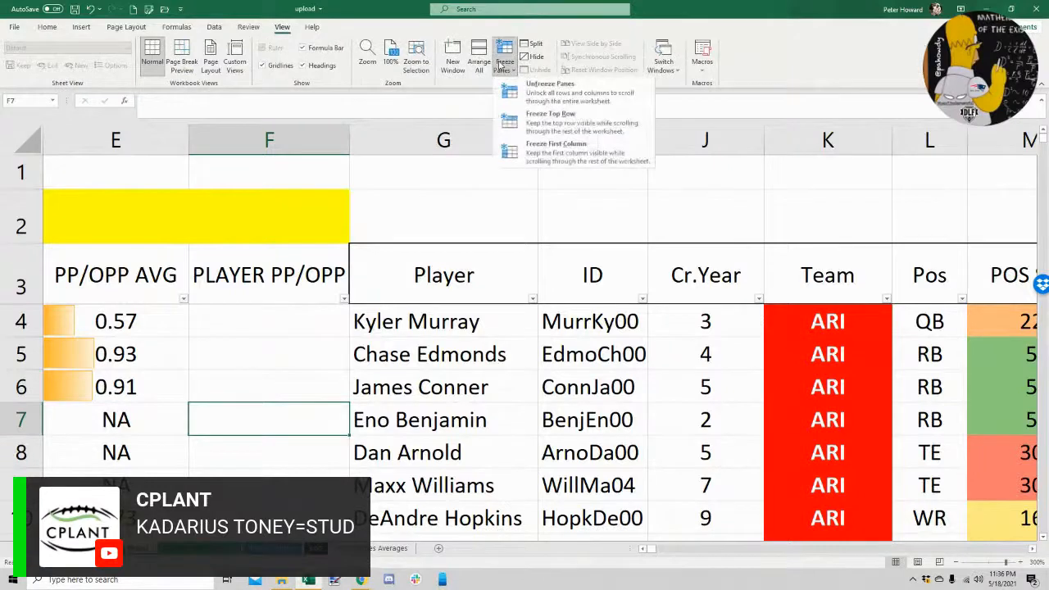
pyautogui.click(542, 120)
pyautogui.moveTo(660, 556)
pyautogui.mouseDown()
pyautogui.moveTo(738, 555)
pyautogui.moveTo(660, 555)
pyautogui.mouseUp()
# Calculate the first player's PLAYER PP/OPP in F4 with the formula =U4/(SUM(AD4,AJ4,AI4))
pyautogui.write('=')
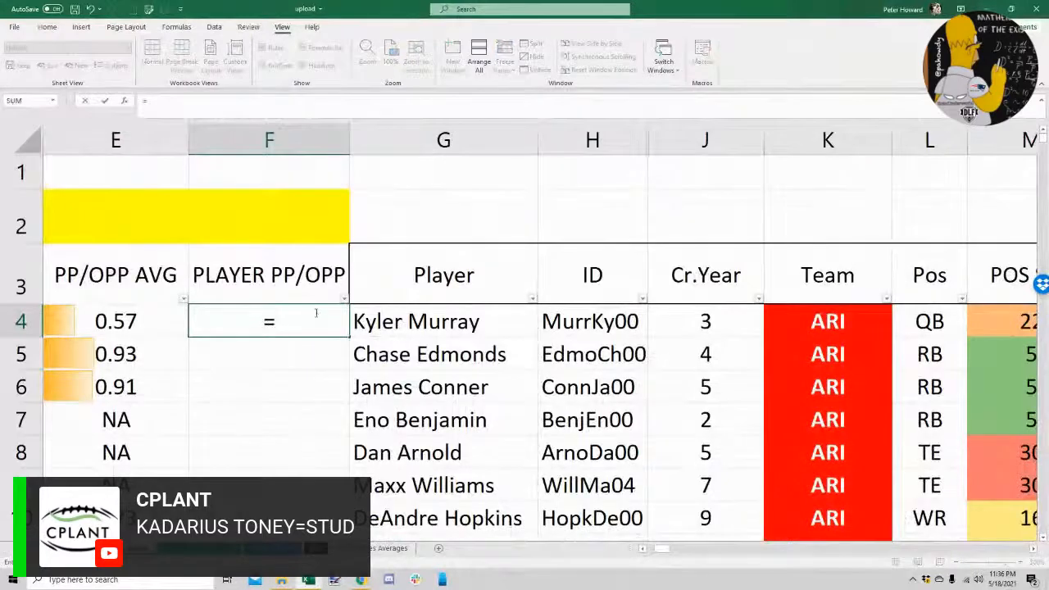
pyautogui.moveTo(669, 554); pyautogui.dragTo(702, 532)
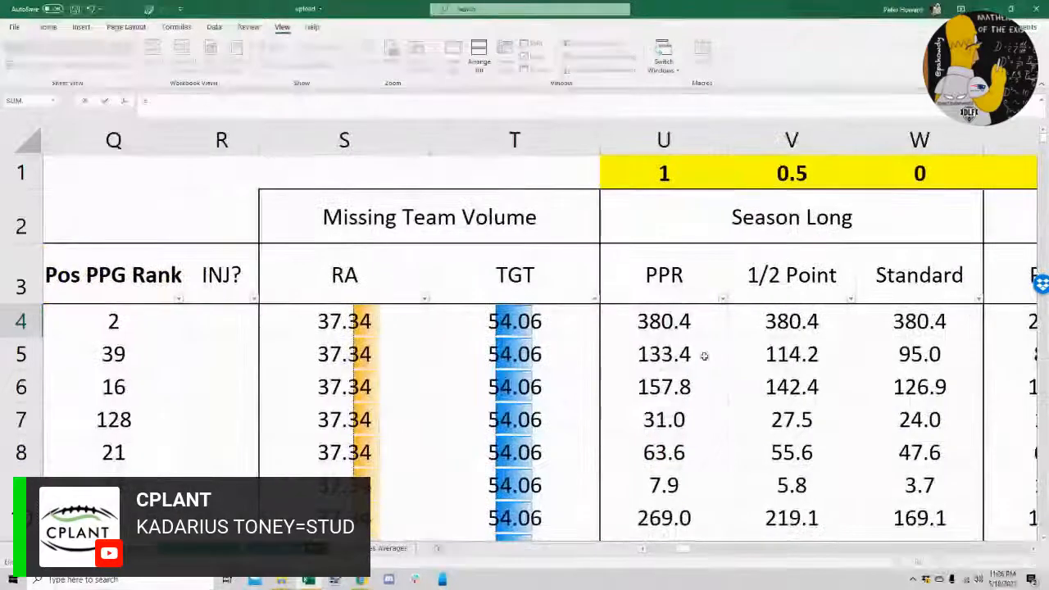
pyautogui.click(707, 323)
pyautogui.write('/(sum(')
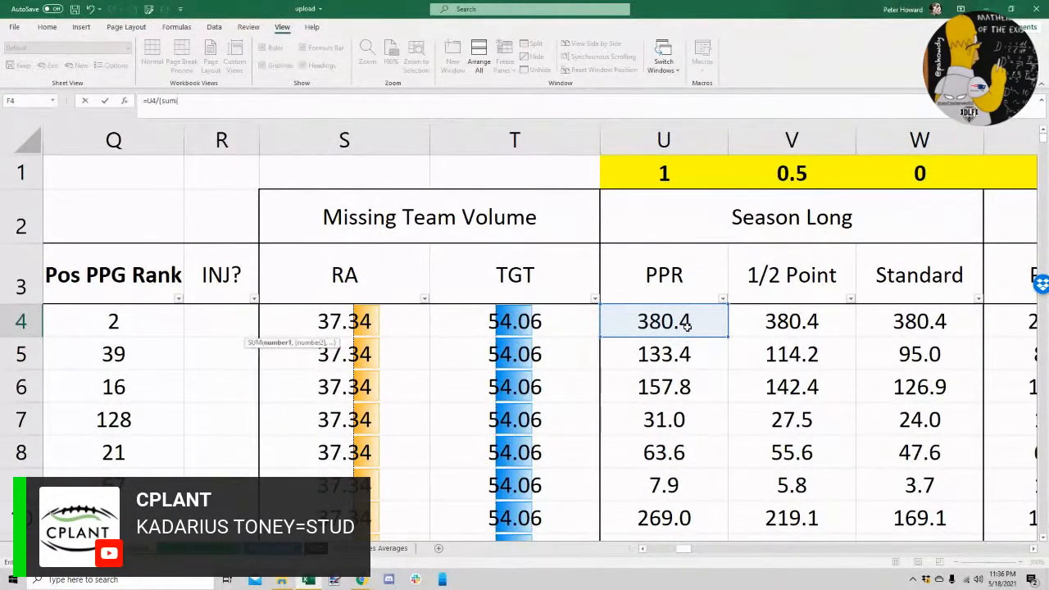
pyautogui.moveTo(688, 553); pyautogui.dragTo(710, 555)
pyautogui.click(235, 323)
pyautogui.write(',')
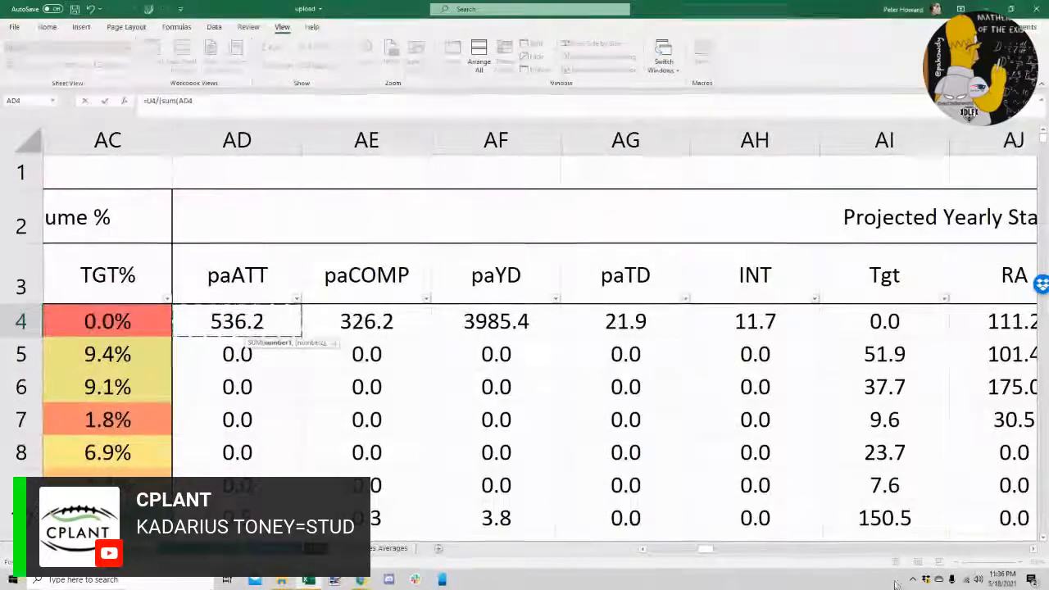
pyautogui.click(995, 328)
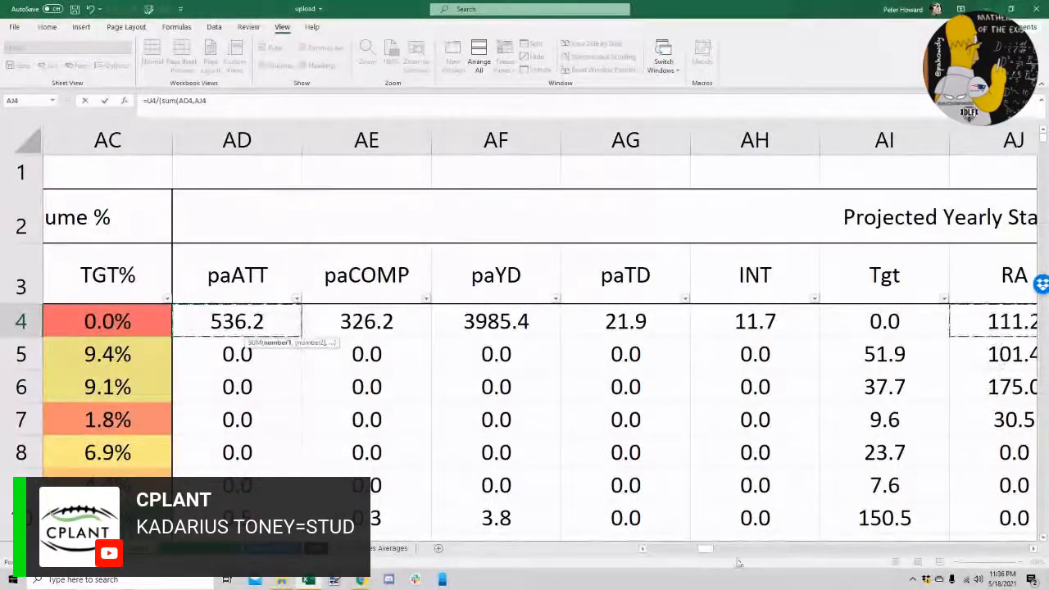
pyautogui.moveTo(703, 556); pyautogui.dragTo(713, 557)
pyautogui.write(',')
pyautogui.click(241, 321)
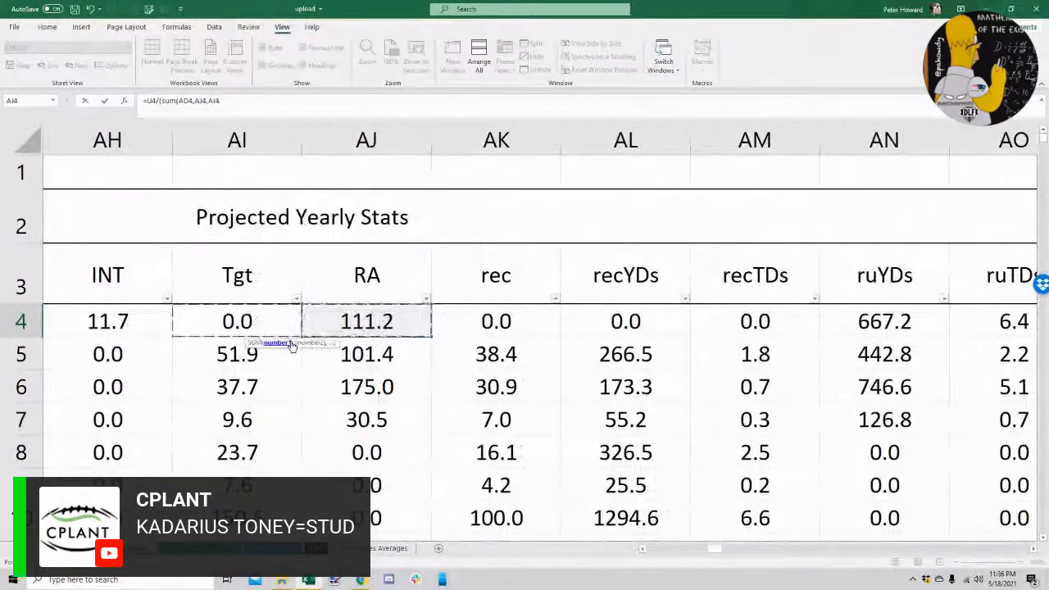
pyautogui.write(')')
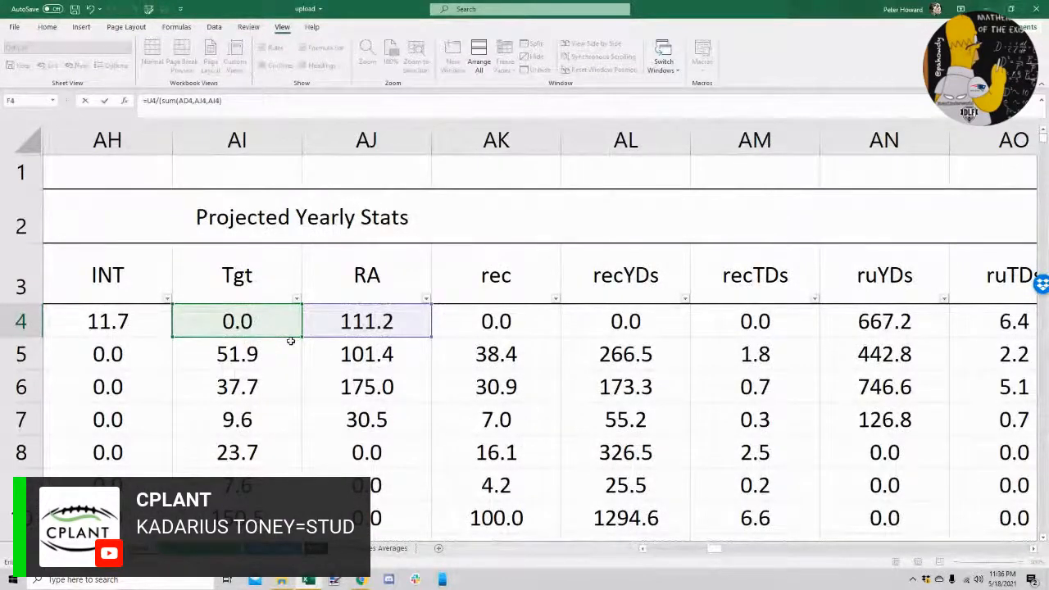
pyautogui.press('Return')
pyautogui.press('Return')
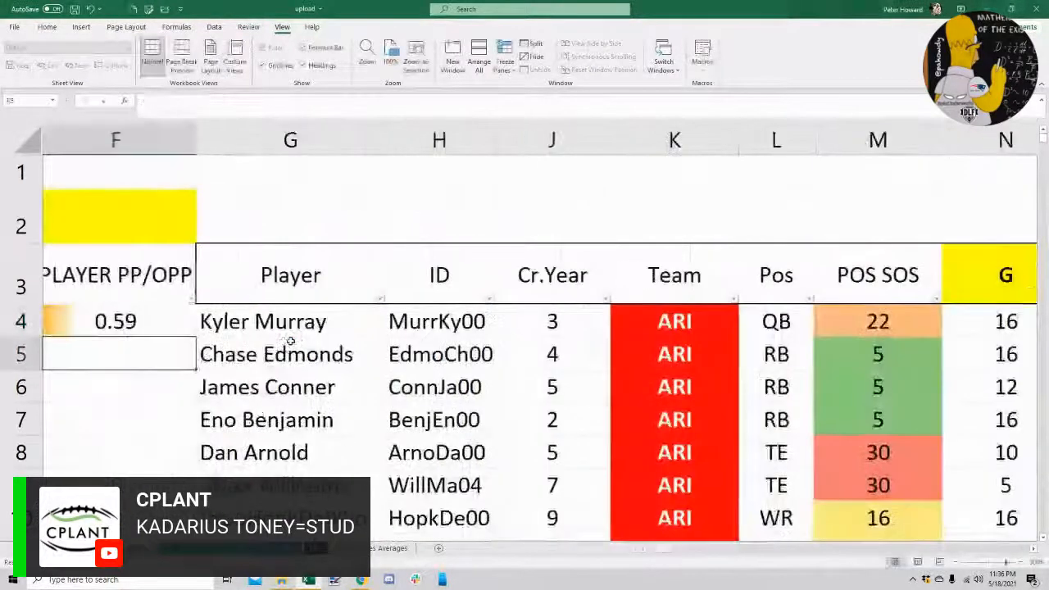
pyautogui.hscroll(-2, 205, 345)
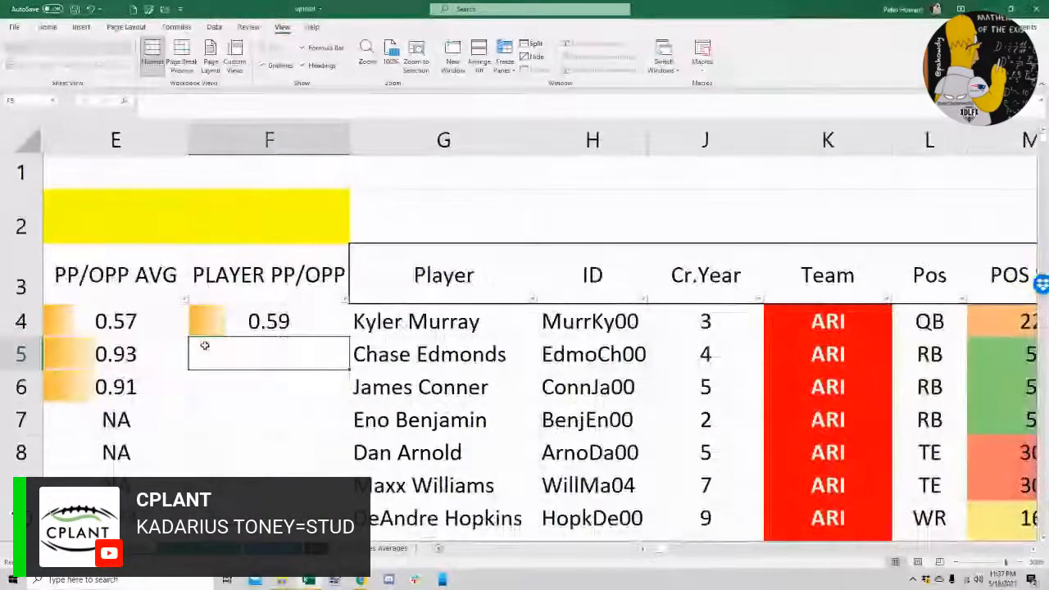
pyautogui.click(156, 322)
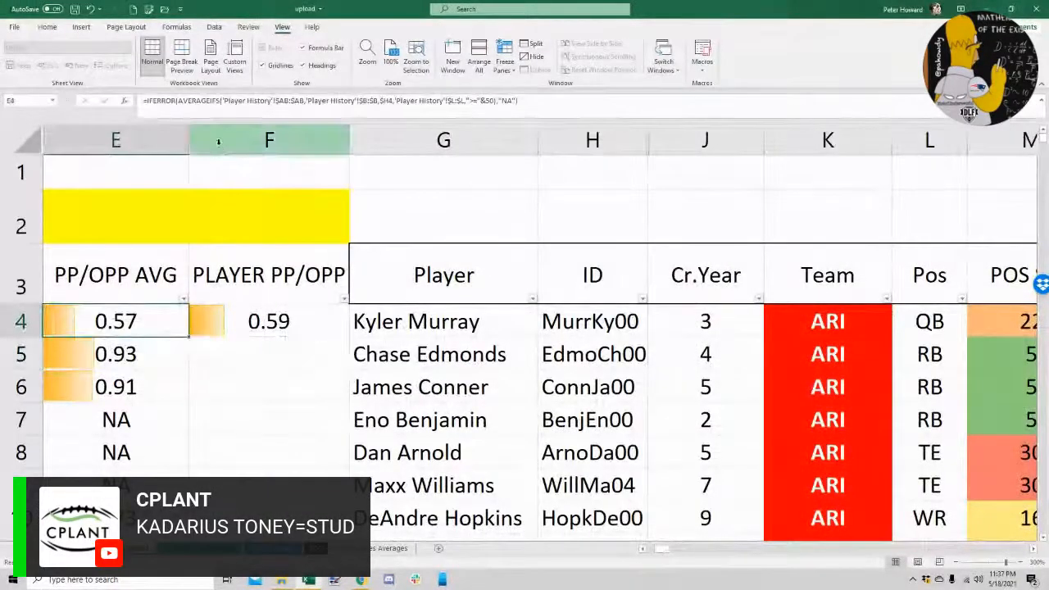
pyautogui.rightClick(219, 142)
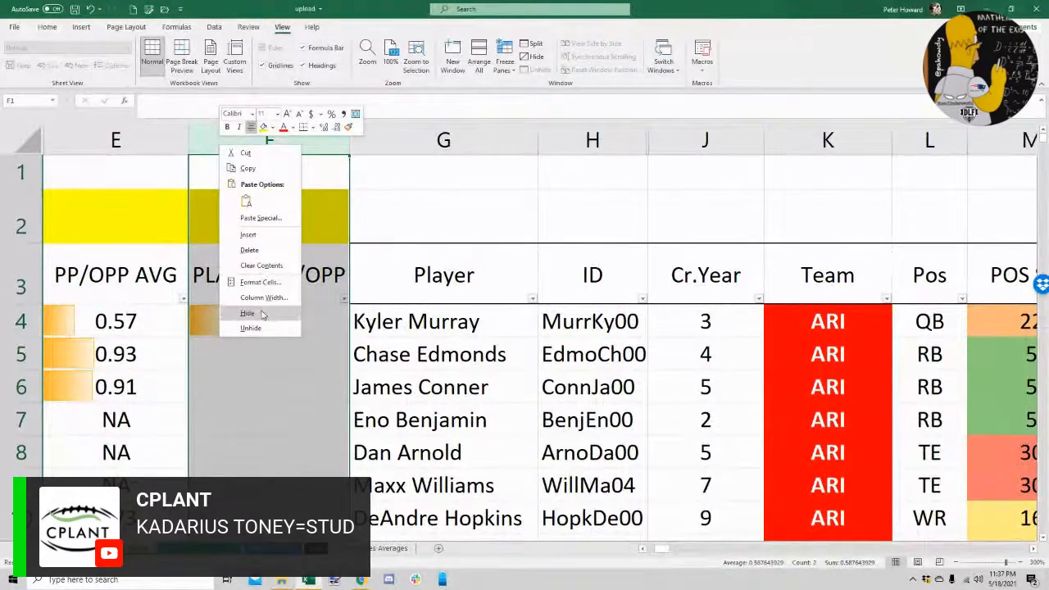
pyautogui.click(247, 314)
pyautogui.hotkey('ctrl', 'z')
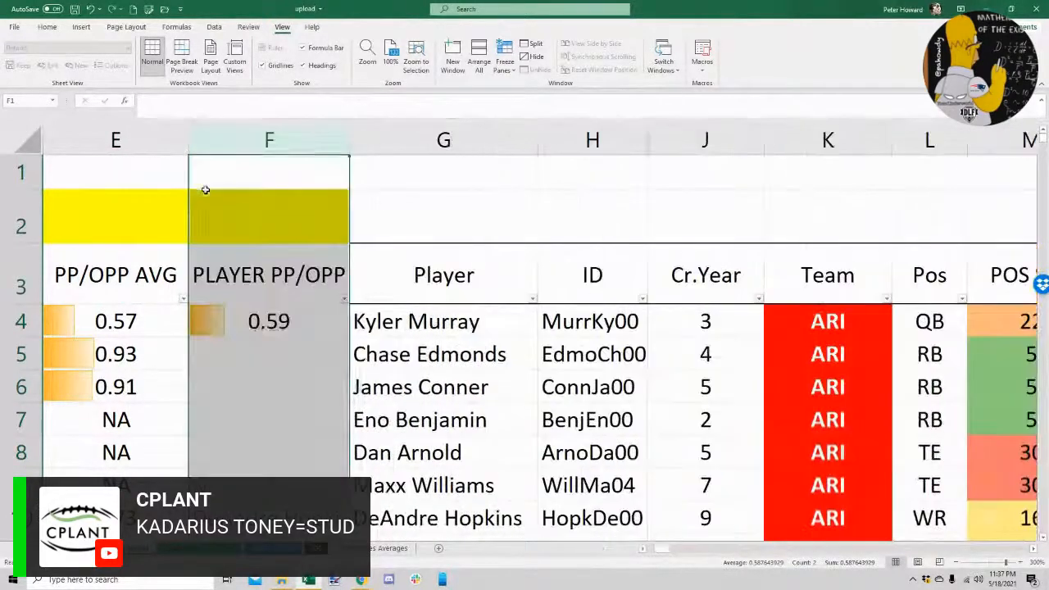
# Insert a new column F before PLAYER PP/OPP and head it "Diff" in row 3
pyautogui.rightClick(218, 145)
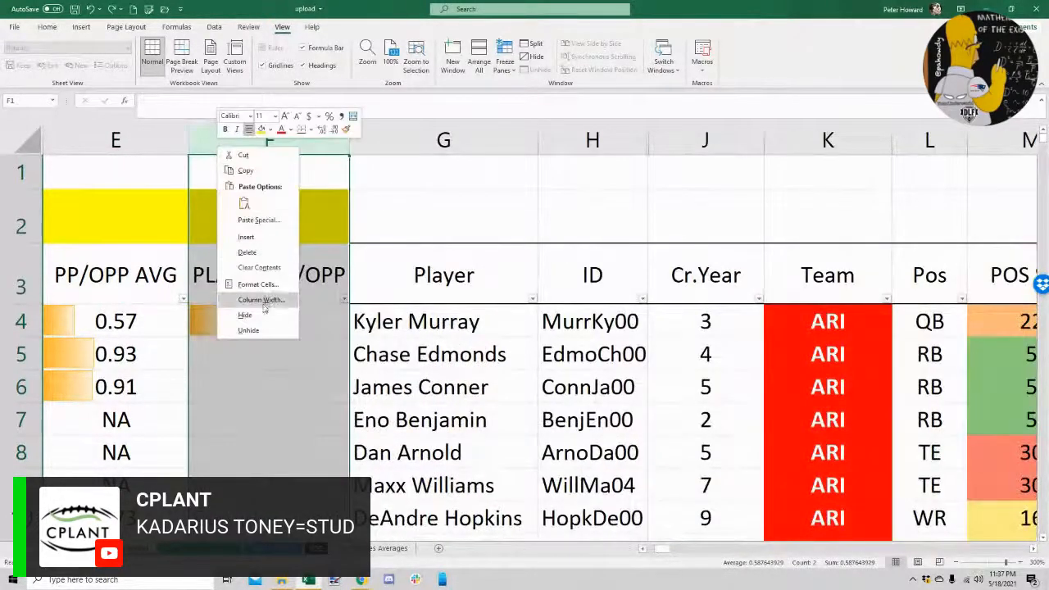
pyautogui.click(246, 237)
pyautogui.click(235, 283)
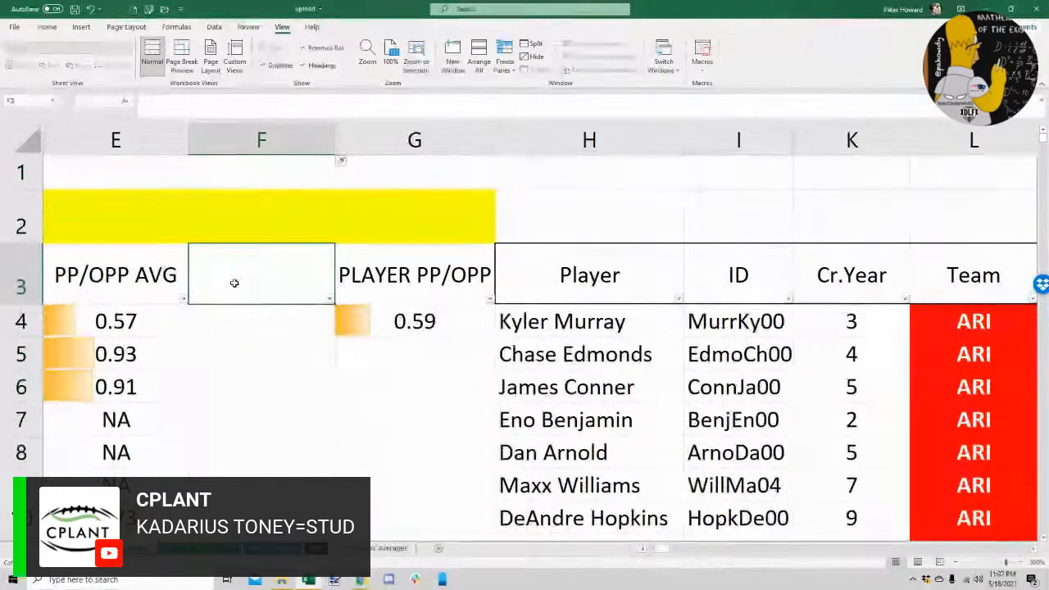
pyautogui.write('Diff')
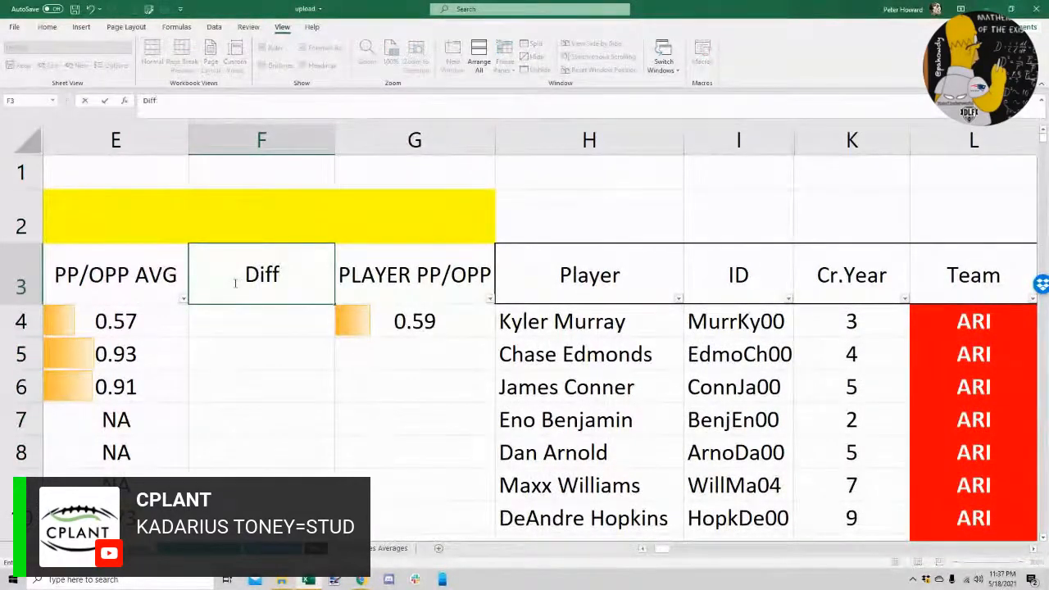
pyautogui.press('Return')
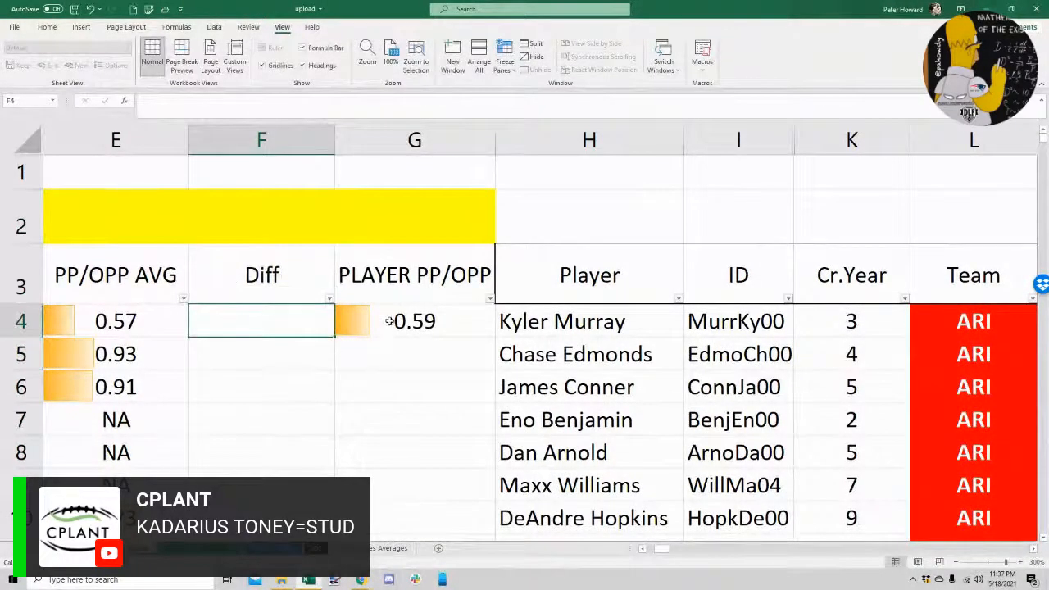
# Replace the conditional formatting of the PLAYER PP/OPP value in G4 with blue gradient data bars
pyautogui.click(387, 325)
pyautogui.click(51, 28)
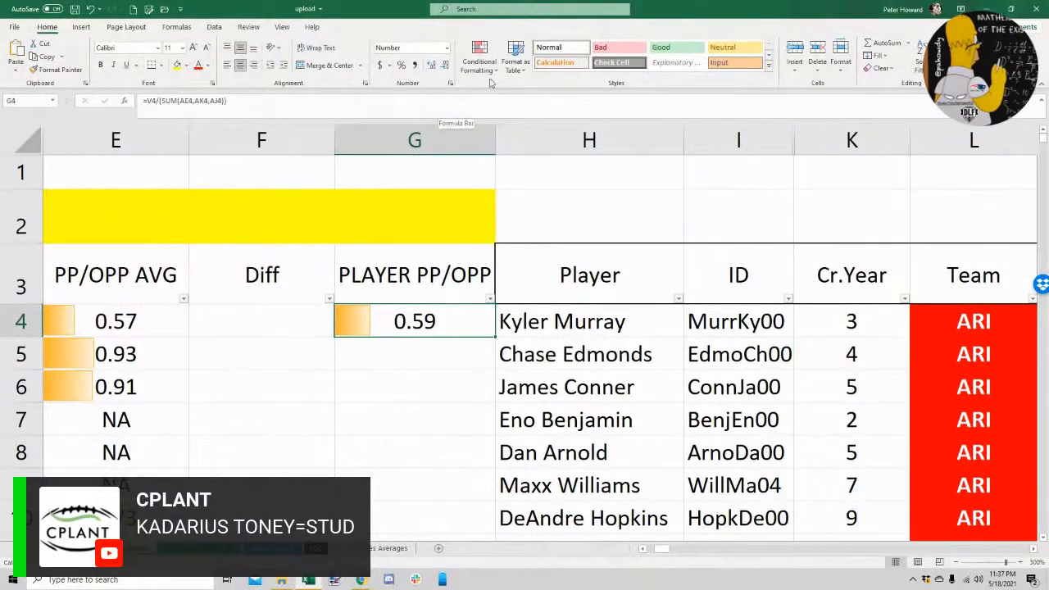
pyautogui.click(479, 59)
pyautogui.click(627, 235)
pyautogui.click(479, 51)
pyautogui.moveTo(500, 145)
pyautogui.click(576, 225)
# Enter =E4-G4 in the first Diff cell, F4, and fill it down the column
pyautogui.click(264, 324)
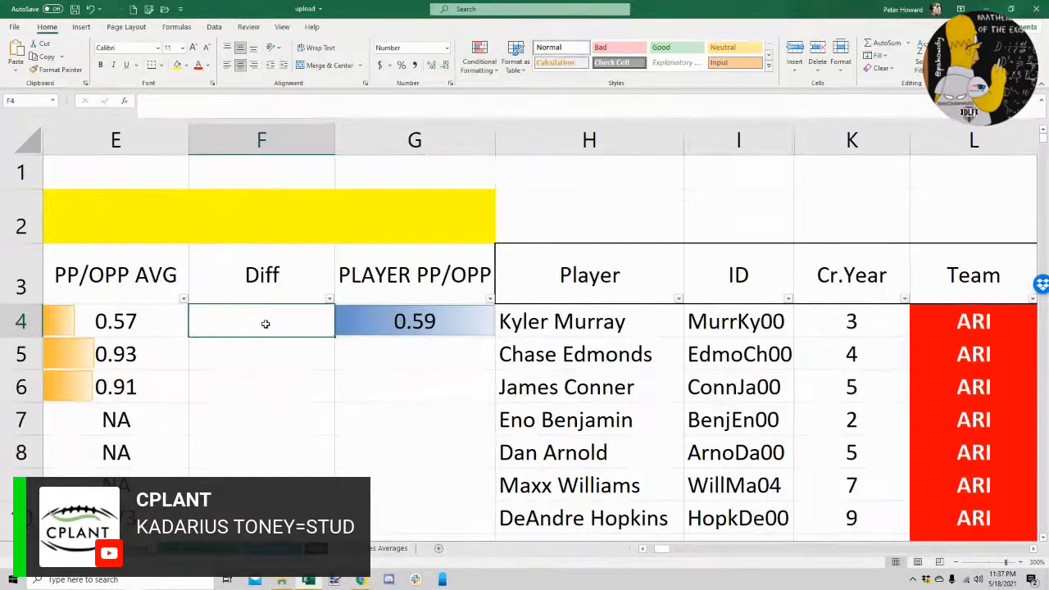
pyautogui.write('=')
pyautogui.click(145, 319)
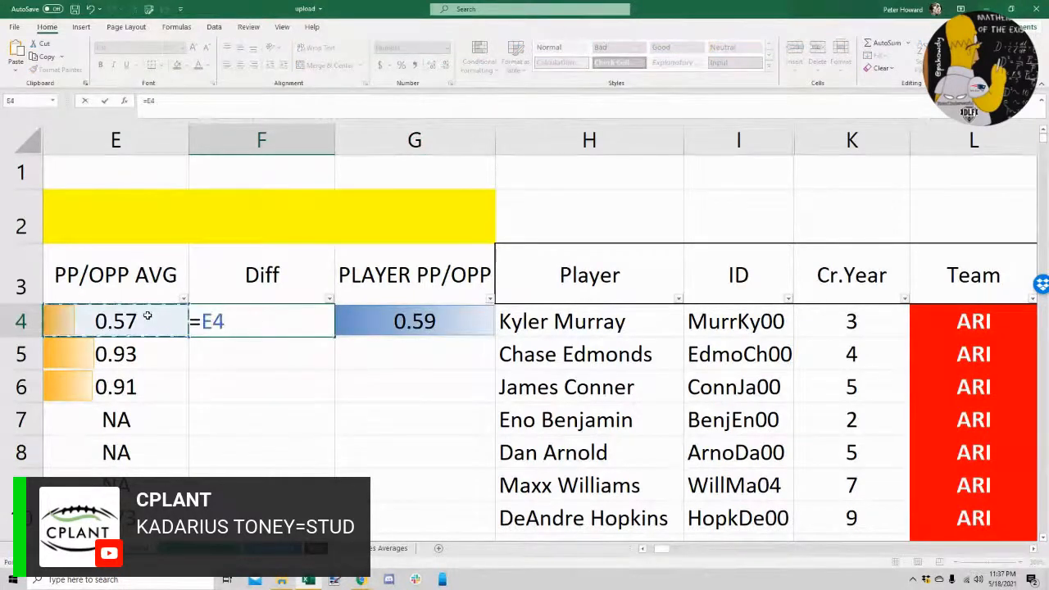
pyautogui.write('-')
pyautogui.click(428, 320)
pyautogui.press('Tab')
pyautogui.click(318, 335)
pyautogui.doubleClick(335, 337)
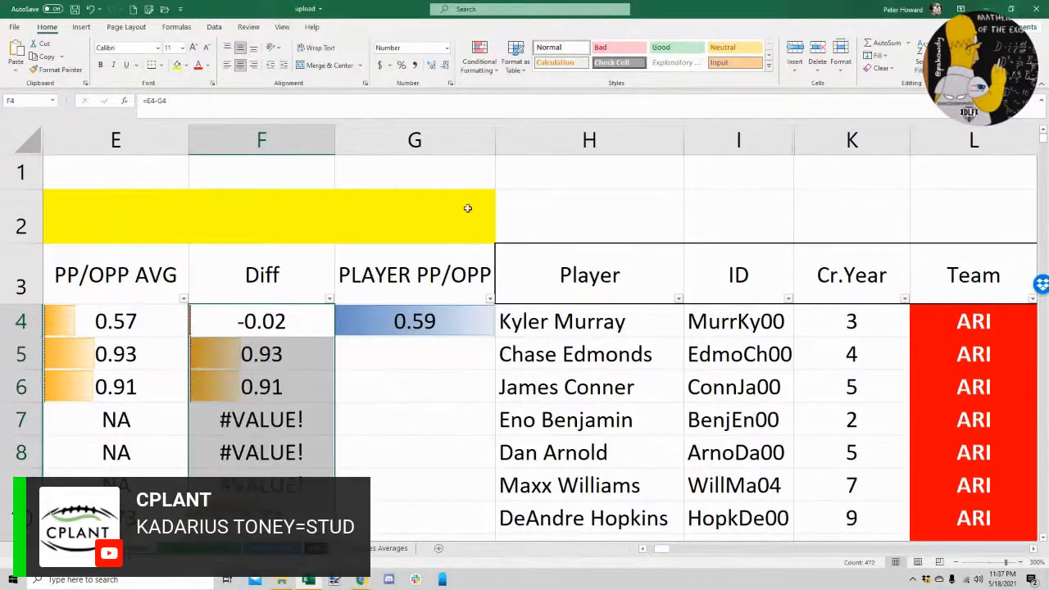
# Change the F4 formula to =IFERROR(E4-G4,"NA") and fill it down the Diff column
pyautogui.click(300, 318)
pyautogui.click(151, 98)
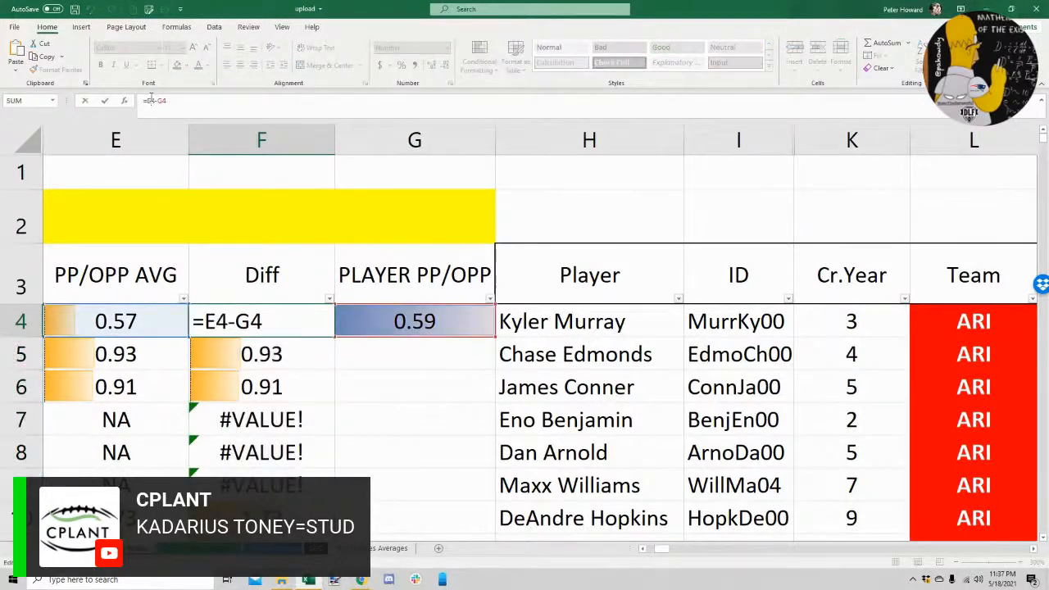
pyautogui.write('iferror')
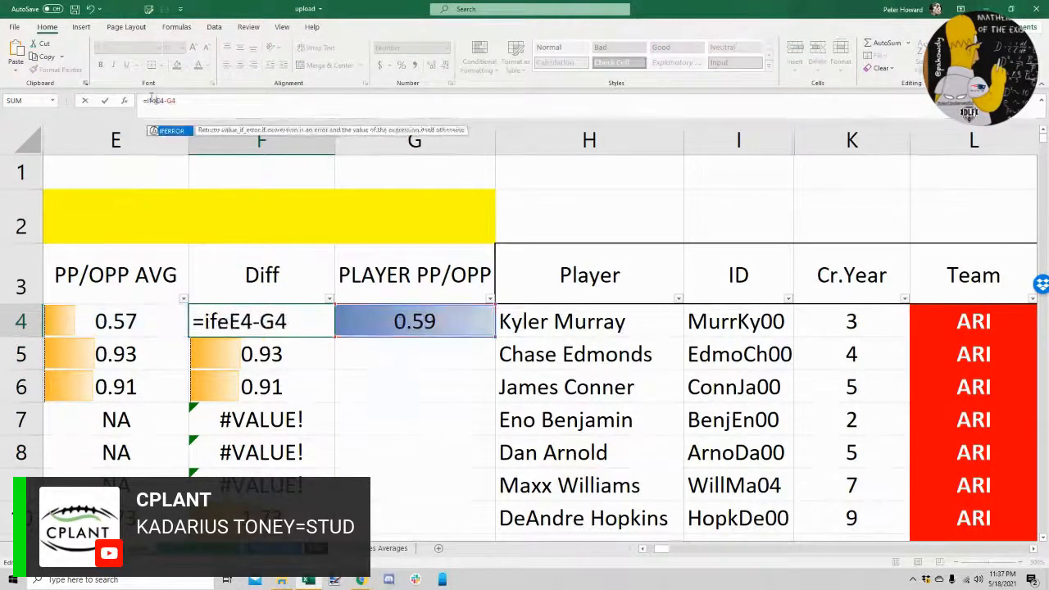
pyautogui.write('(')
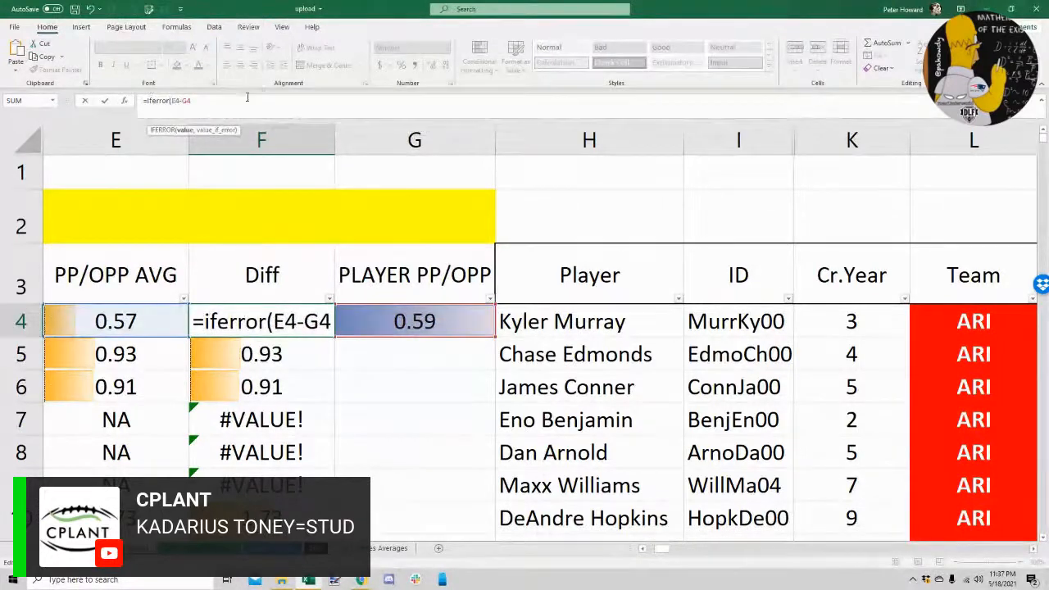
pyautogui.write(',"NA")')
pyautogui.press('Return')
pyautogui.click(327, 309)
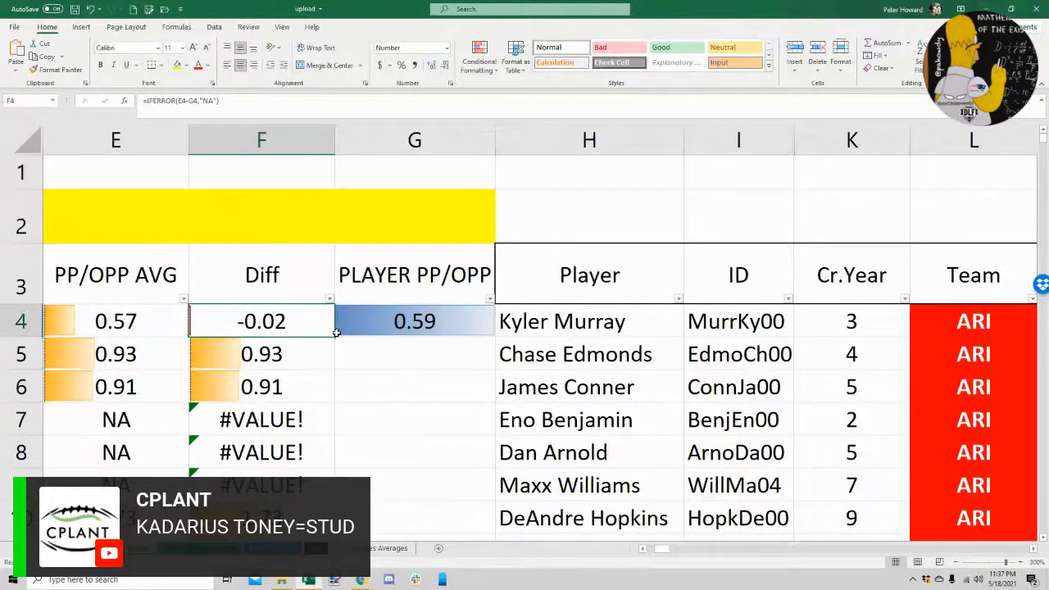
pyautogui.doubleClick(336, 336)
# Clear the existing conditional formatting rules from the Diff values and apply purple gradient data bars
pyautogui.click(479, 57)
pyautogui.moveTo(541, 235)
pyautogui.click(583, 237)
pyautogui.click(480, 58)
pyautogui.moveTo(504, 146)
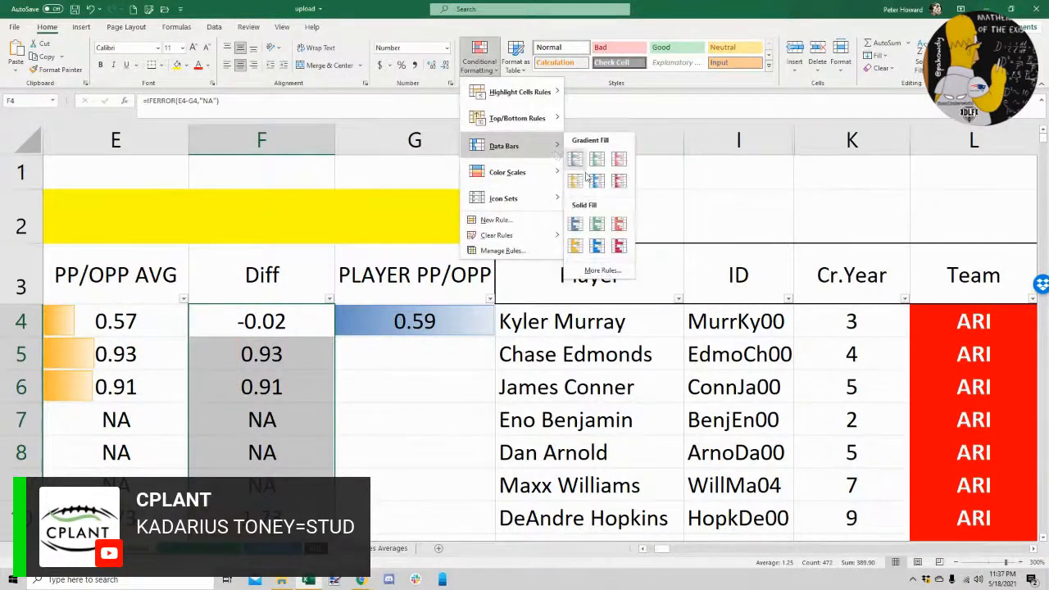
pyautogui.click(620, 241)
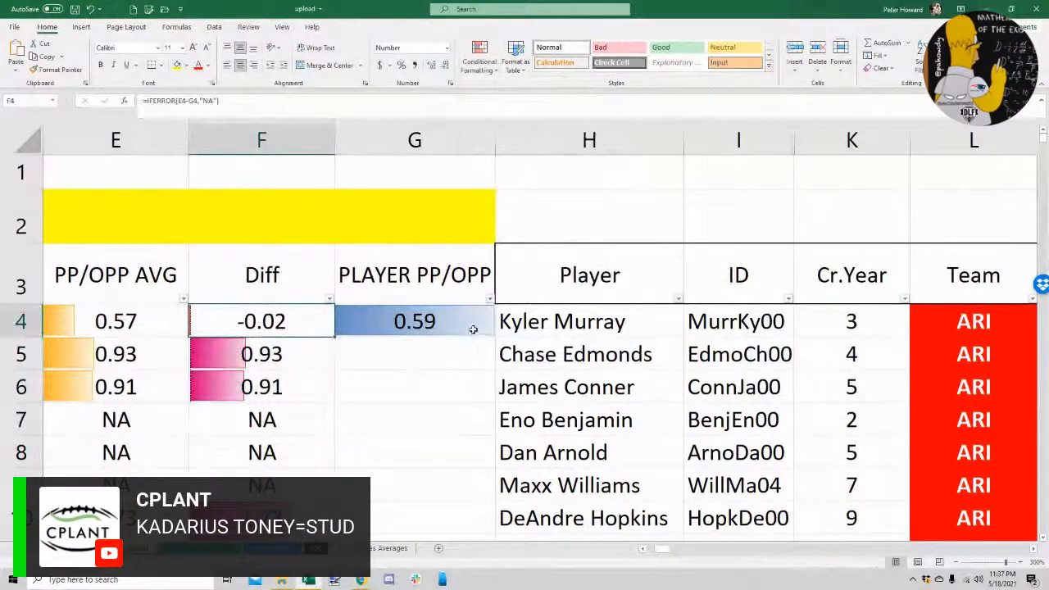
# Fill the PLAYER PP/OPP formula from G4 down the whole column
pyautogui.click(475, 332)
pyautogui.doubleClick(494, 336)
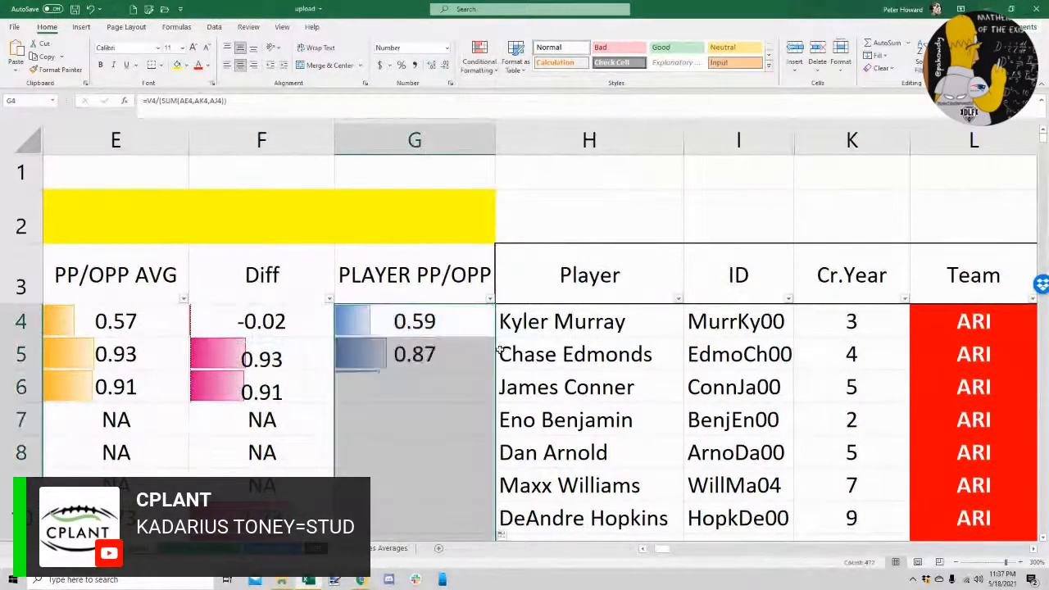
pyautogui.click(414, 335)
# Review the Diff values down the list, then filter the Diff column to -2.19 and examine that player's row
pyautogui.scroll(-20, 285, 295)
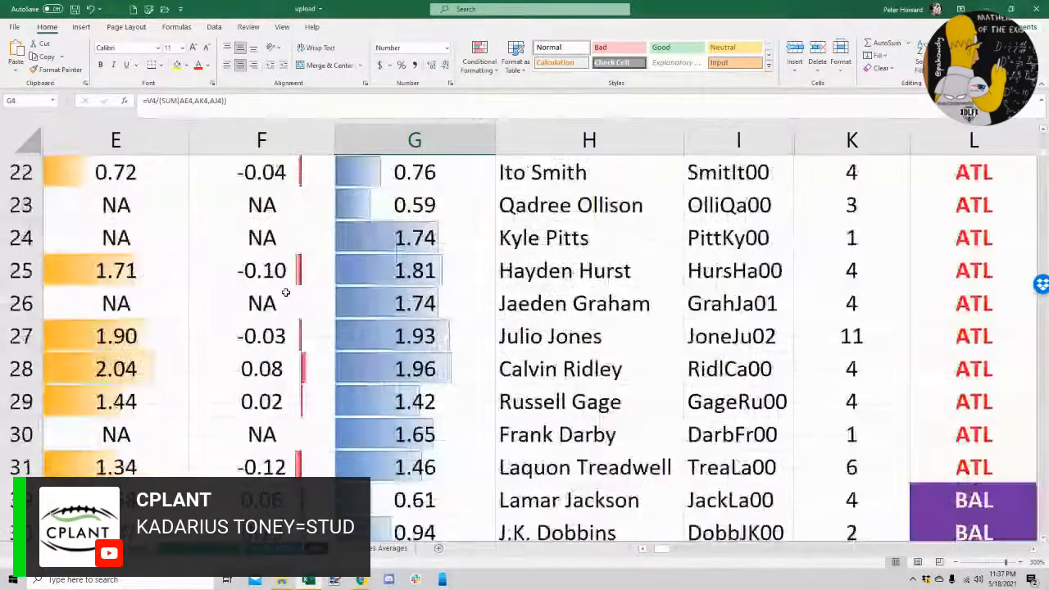
pyautogui.scroll(-6, 280, 303)
pyautogui.scroll(6, 281, 303)
pyautogui.scroll(12, 244, 346)
pyautogui.scroll(7, 238, 361)
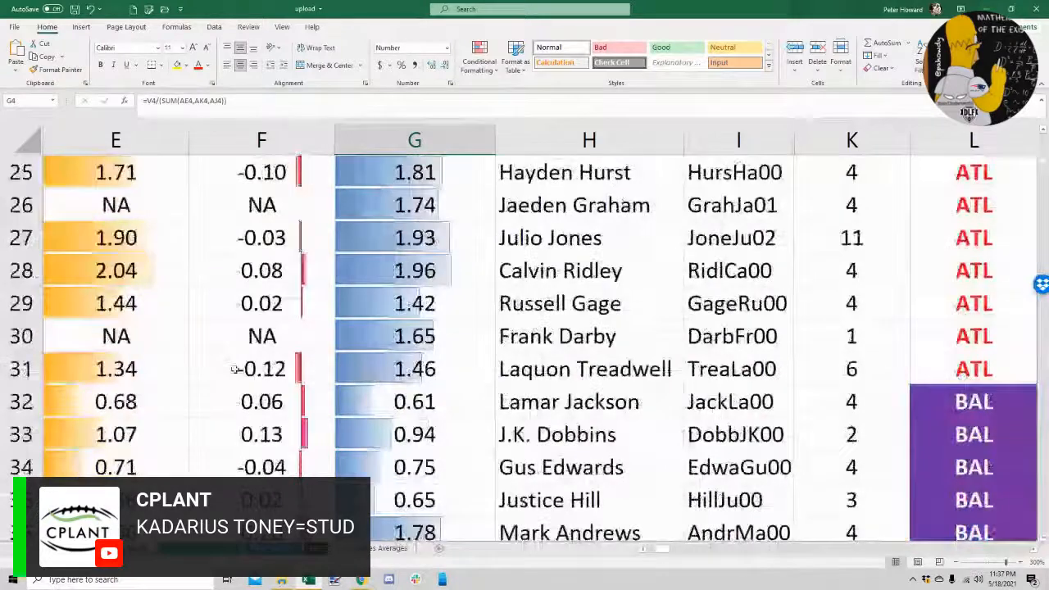
pyautogui.scroll(3, 236, 370)
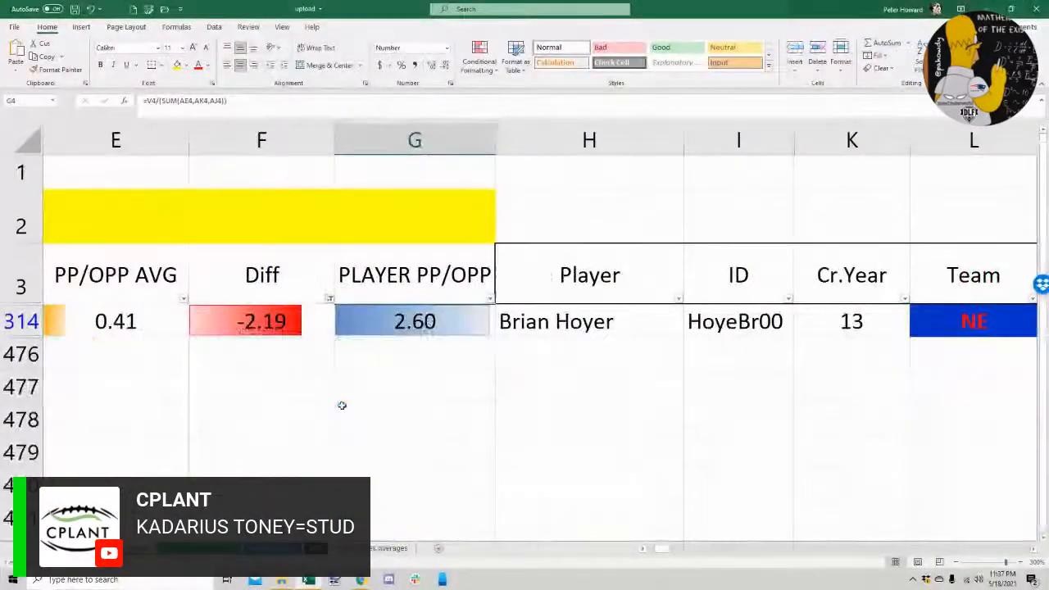
pyautogui.click(290, 323)
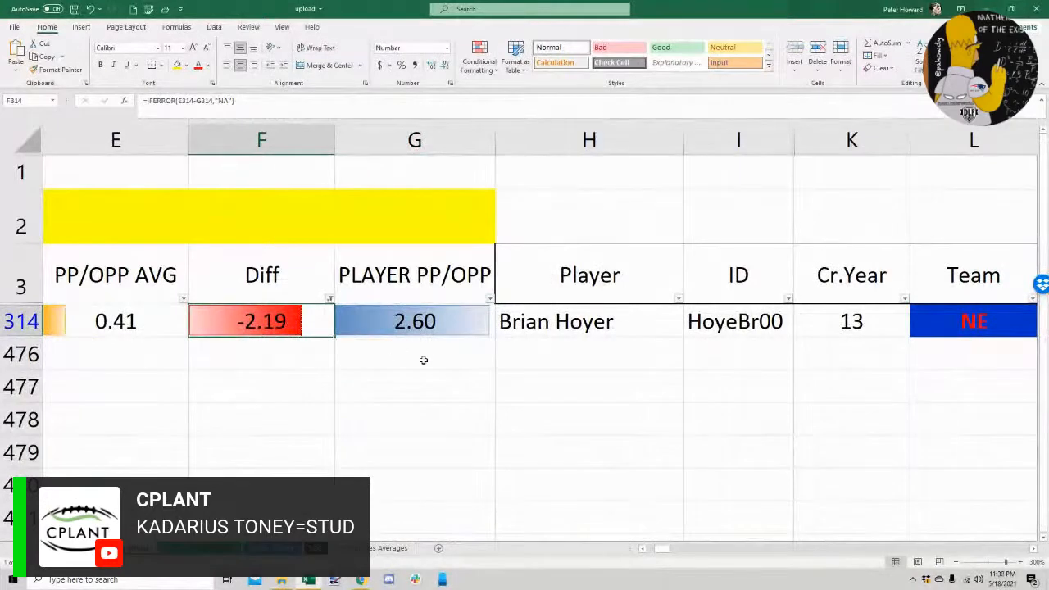
pyautogui.click(853, 324)
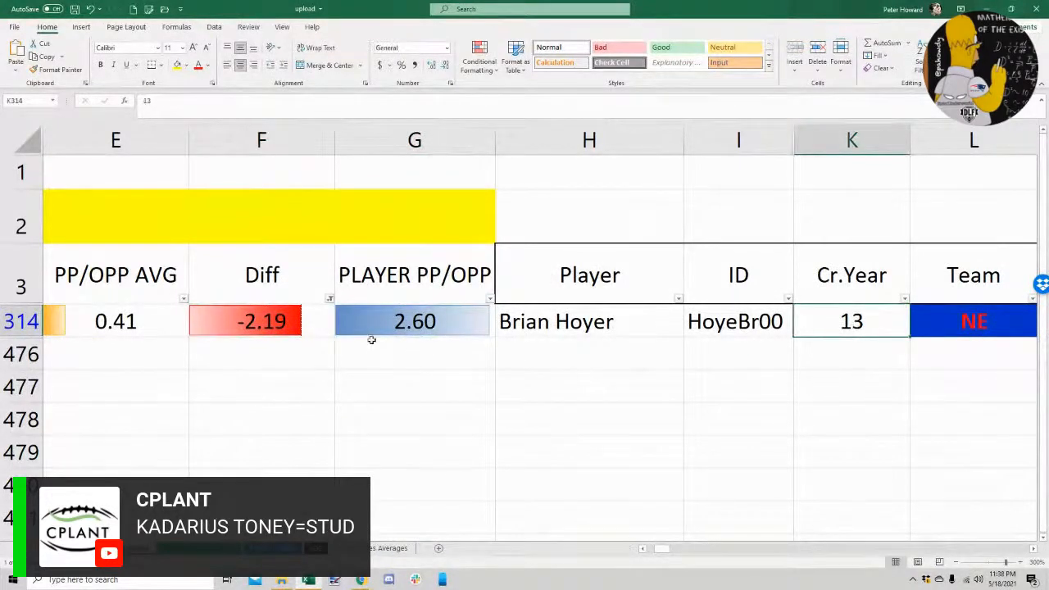
# Change the Diff column's filter to show only the row with 0.63
pyautogui.click(329, 300)
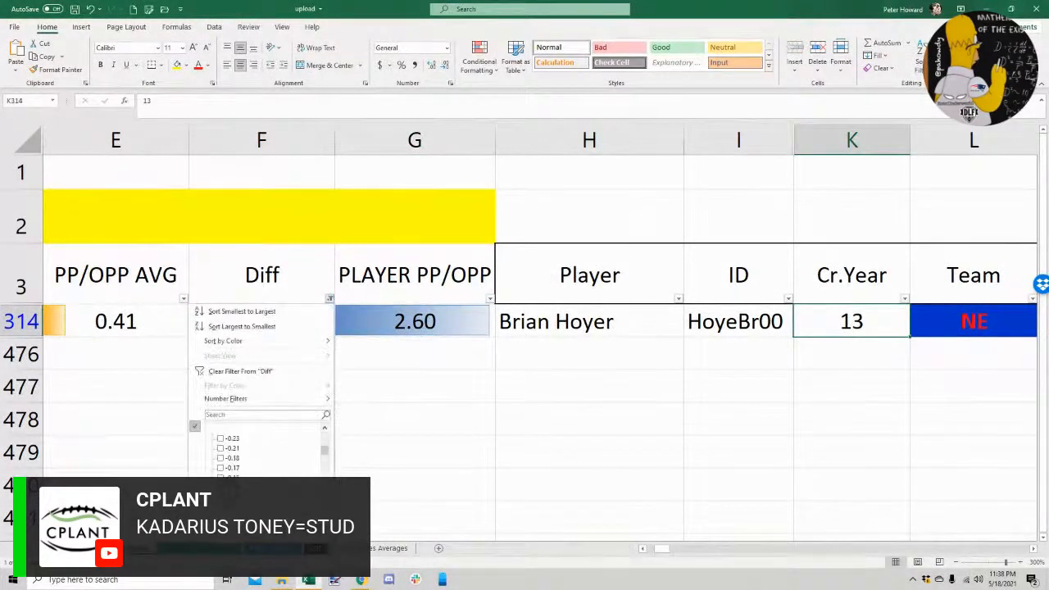
pyautogui.scroll(-5, 231, 440)
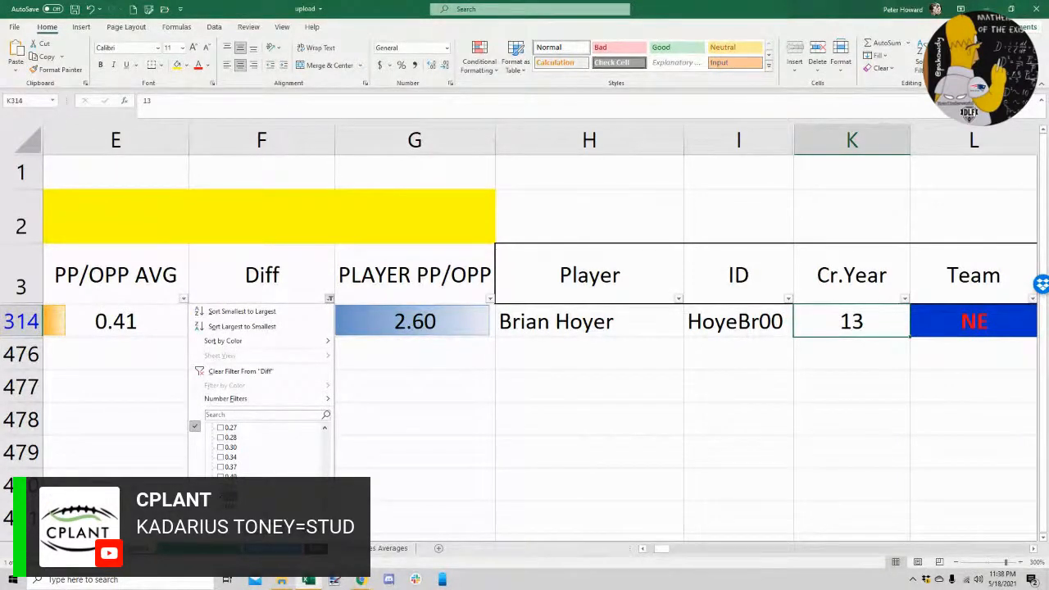
pyautogui.click(275, 522)
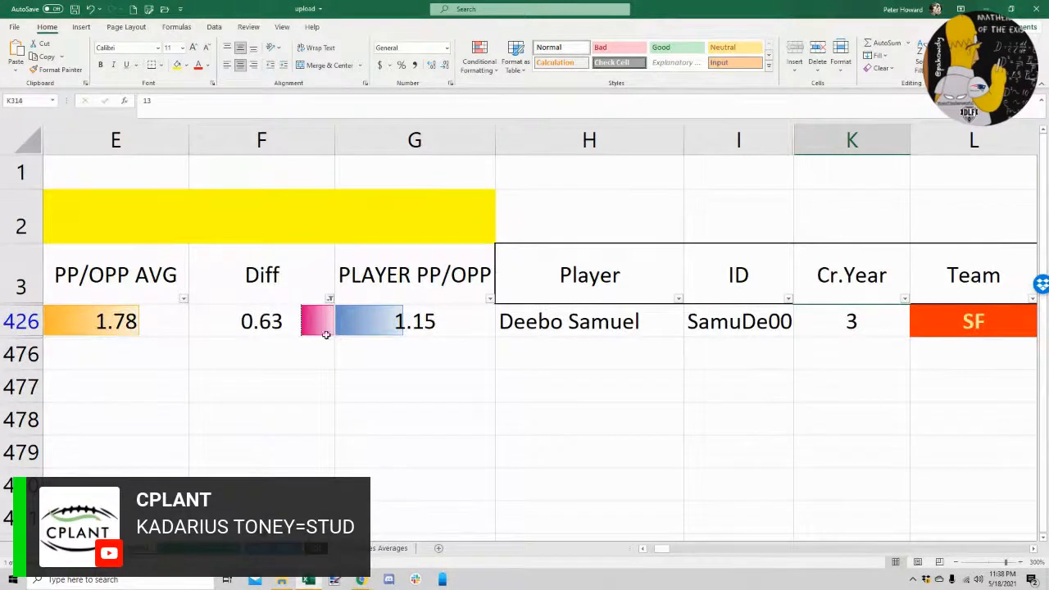
# Compare the filtered player's Diff, PLAYER PP/OPP and PP/OPP AVG values, then clear the filter to show all players
pyautogui.click(276, 323)
pyautogui.click(503, 324)
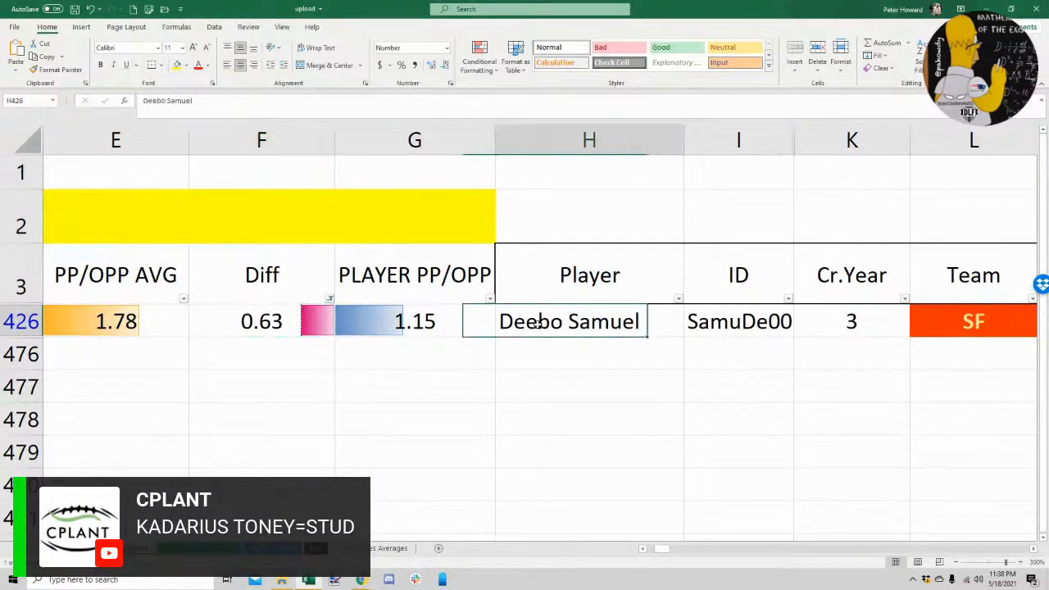
pyautogui.click(271, 325)
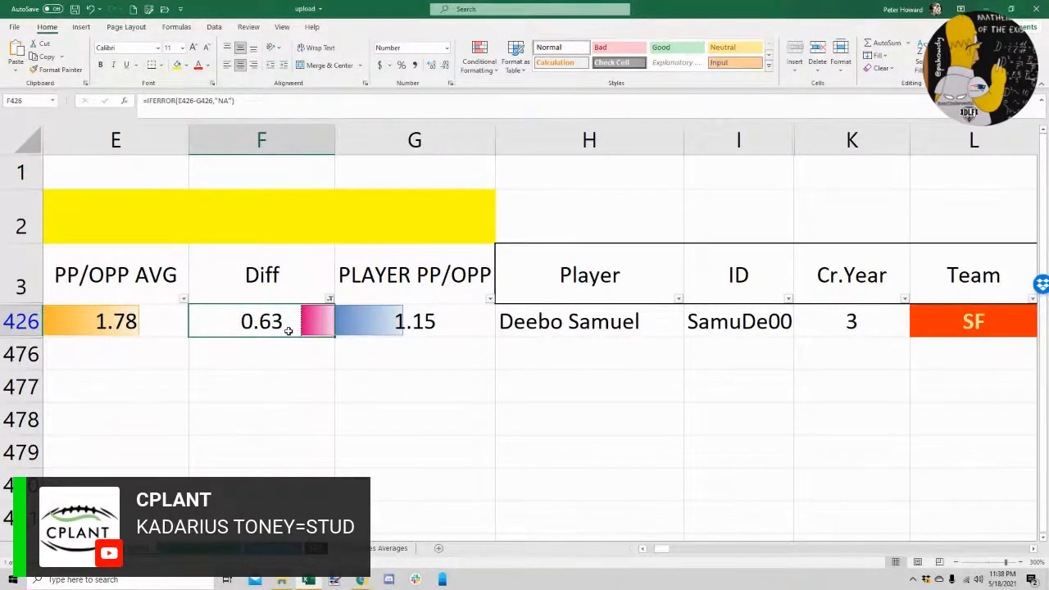
pyautogui.click(439, 314)
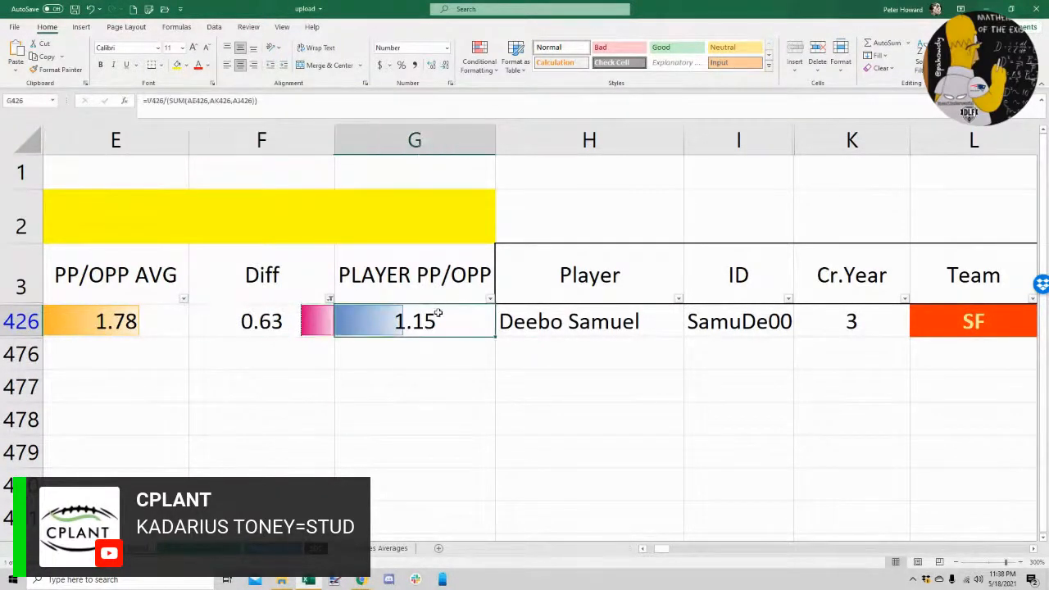
pyautogui.click(176, 324)
pyautogui.click(584, 321)
pyautogui.click(254, 319)
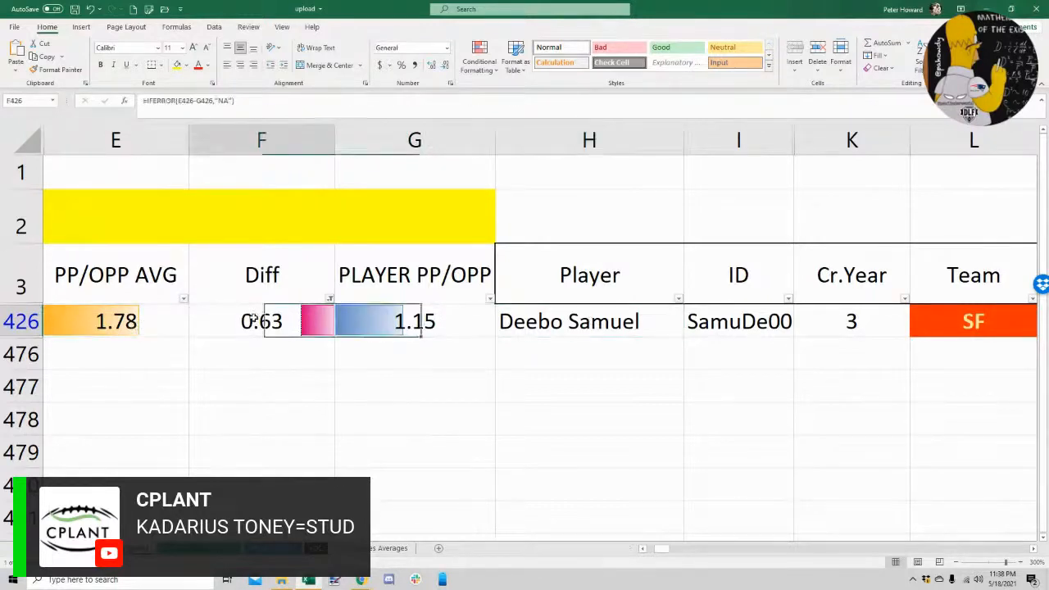
pyautogui.click(217, 27)
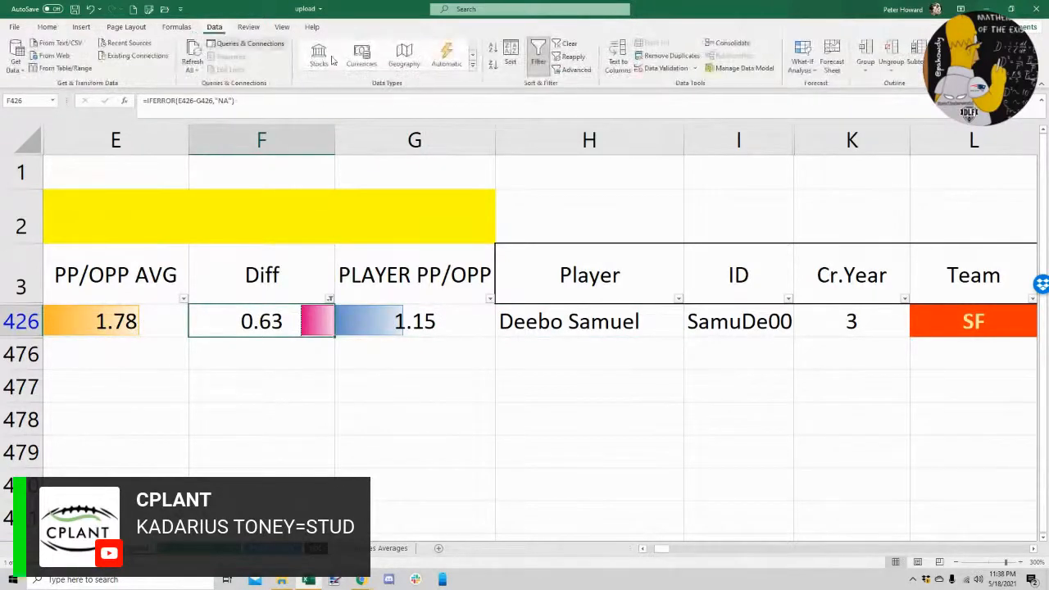
pyautogui.click(566, 43)
# Merge and center the yellow cells E2:G2 and title them "Projections Check"
pyautogui.moveTo(173, 213); pyautogui.dragTo(378, 201)
pyautogui.click(46, 27)
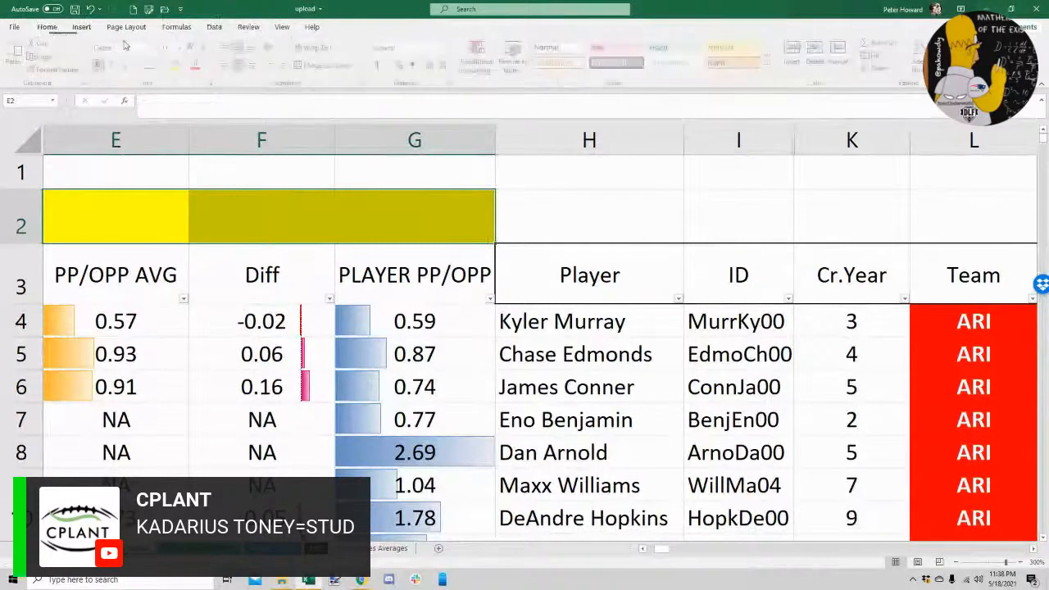
pyautogui.click(328, 65)
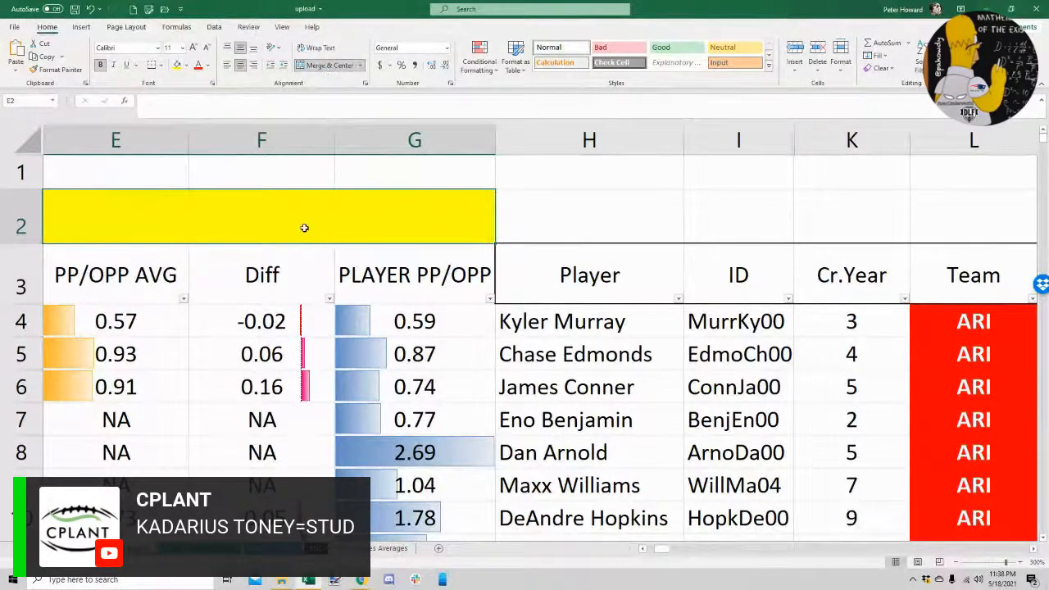
pyautogui.write('Projections Check')
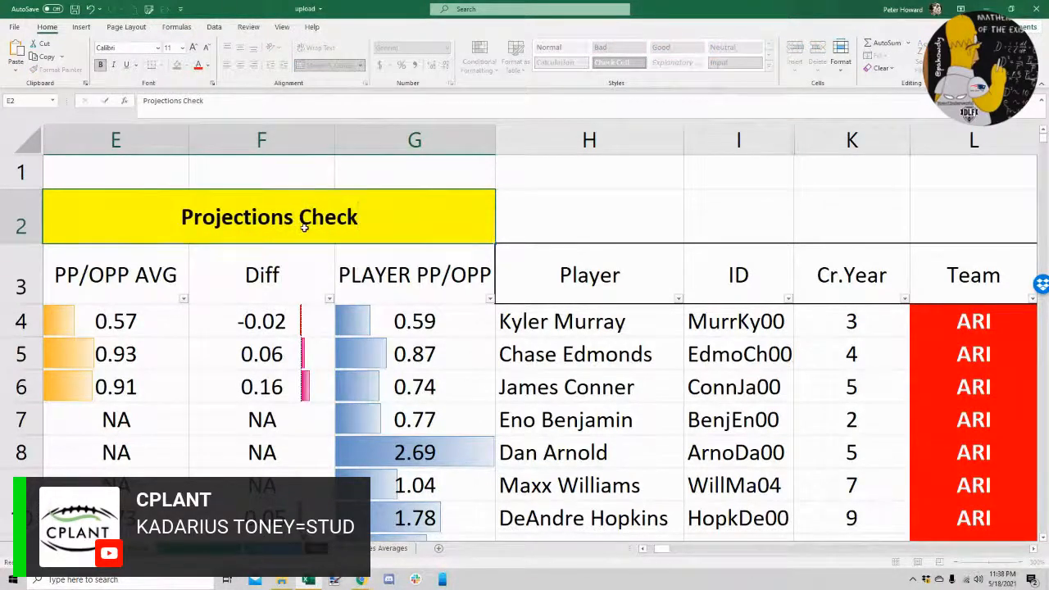
pyautogui.press('Return')
# Apply a thick outside border to the Projections Check heading and save the workbook
pyautogui.click(273, 218)
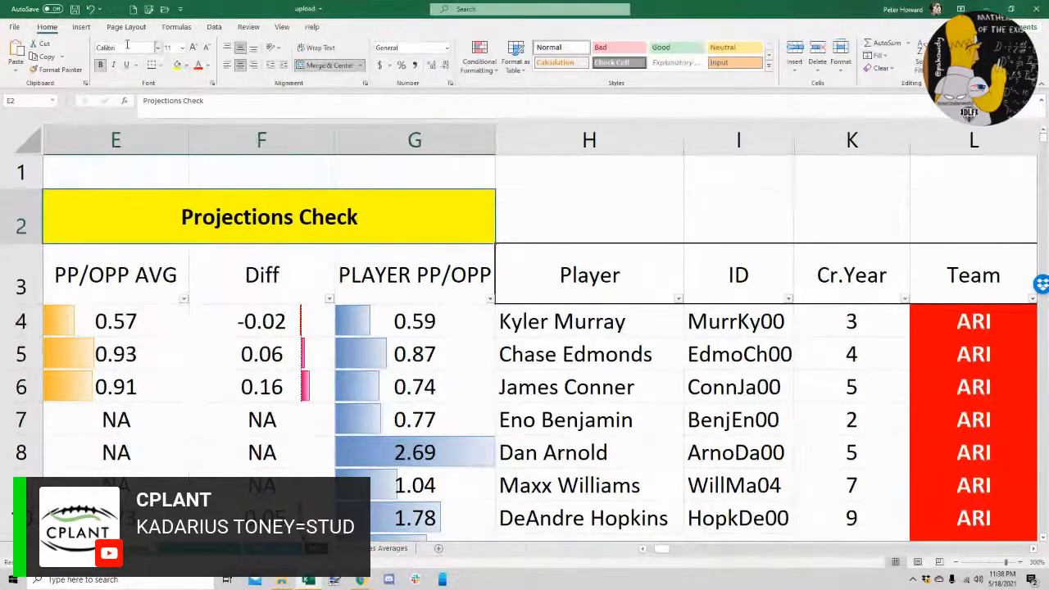
pyautogui.click(161, 64)
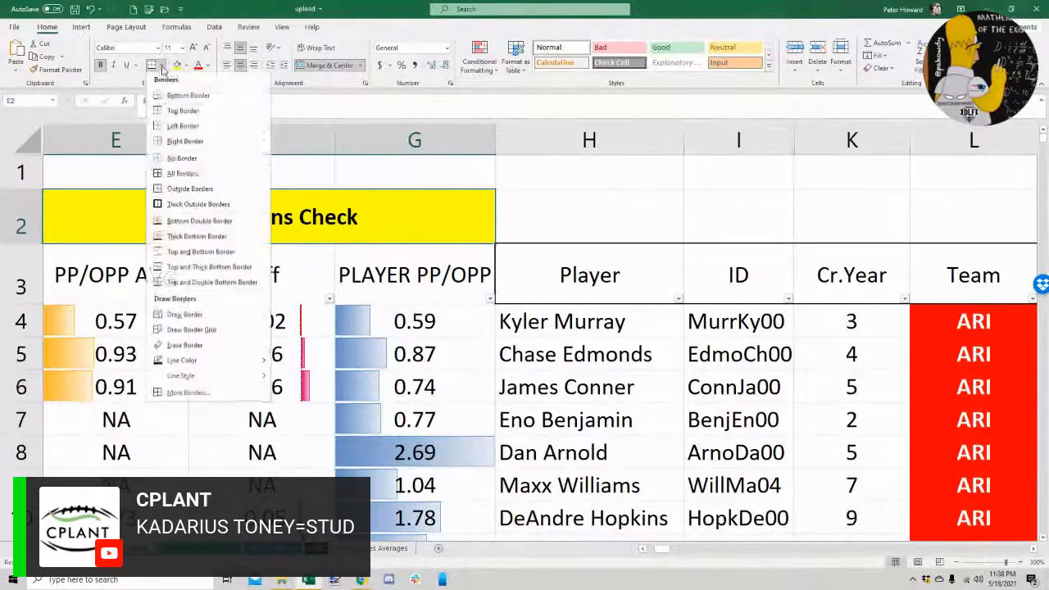
pyautogui.click(189, 204)
pyautogui.click(321, 174)
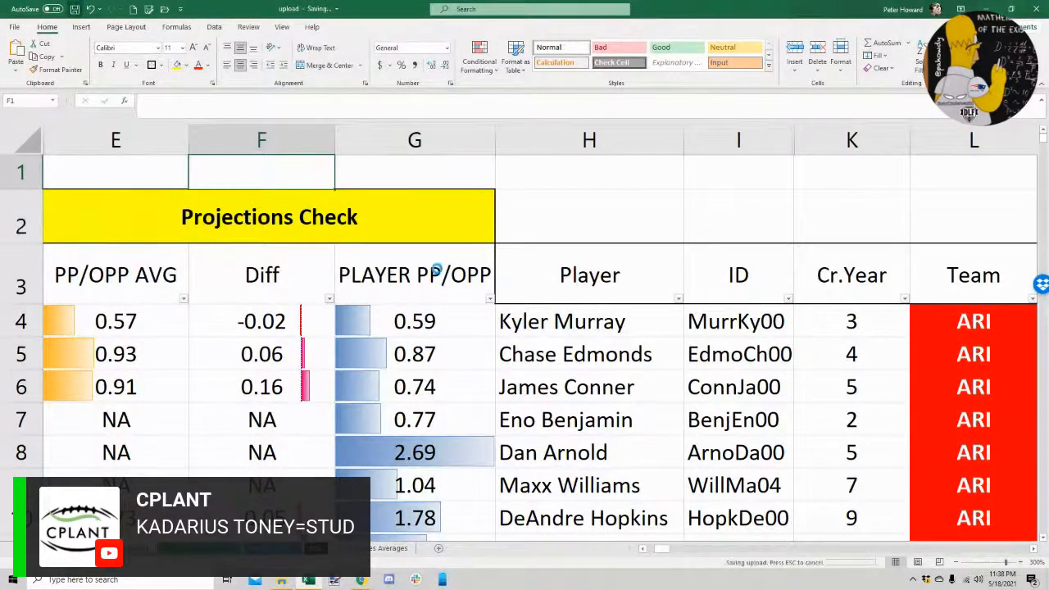
pyautogui.click(502, 201)
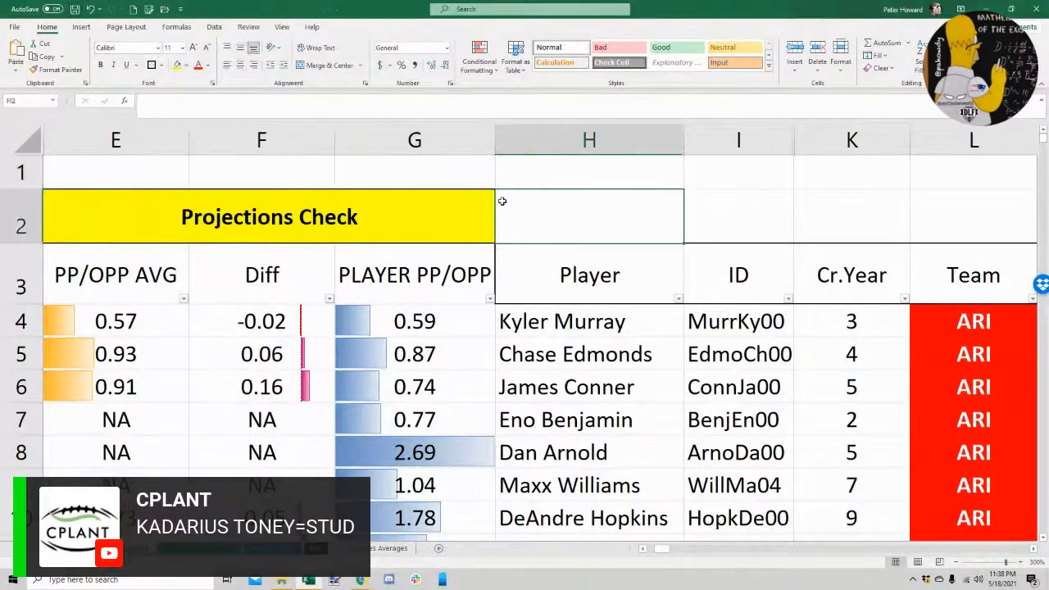
pyautogui.click(958, 566)
pyautogui.click(958, 566)
pyautogui.click(957, 565)
pyautogui.click(958, 565)
pyautogui.click(958, 566)
pyautogui.moveTo(78, 225); pyautogui.dragTo(320, 295)
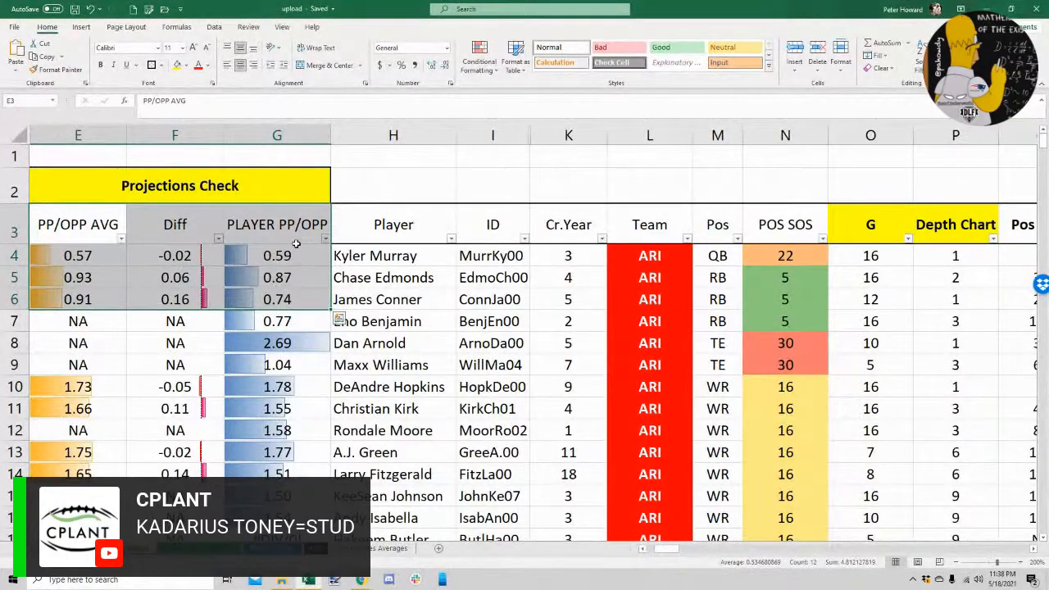
pyautogui.click(352, 181)
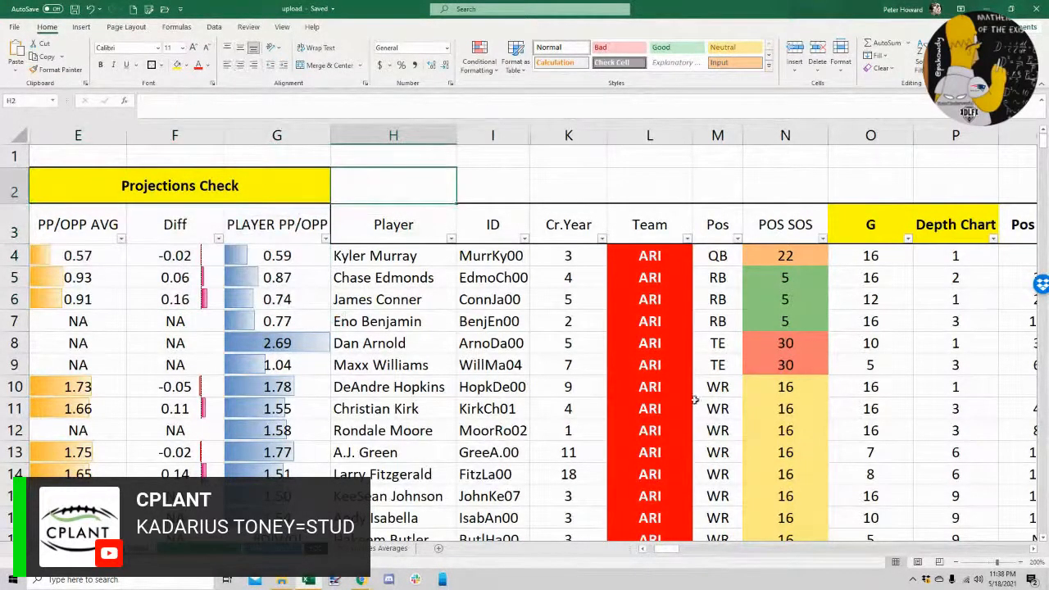
# Freeze the panes at N4 to keep the header rows and the columns through Pos in view
pyautogui.moveTo(658, 553); pyautogui.dragTo(656, 554)
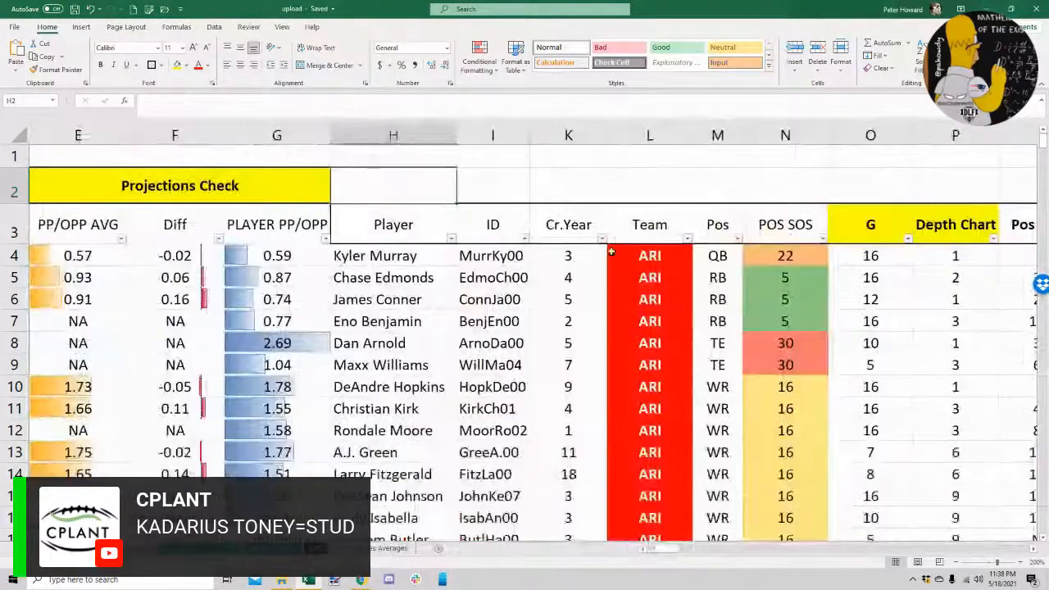
pyautogui.click(751, 253)
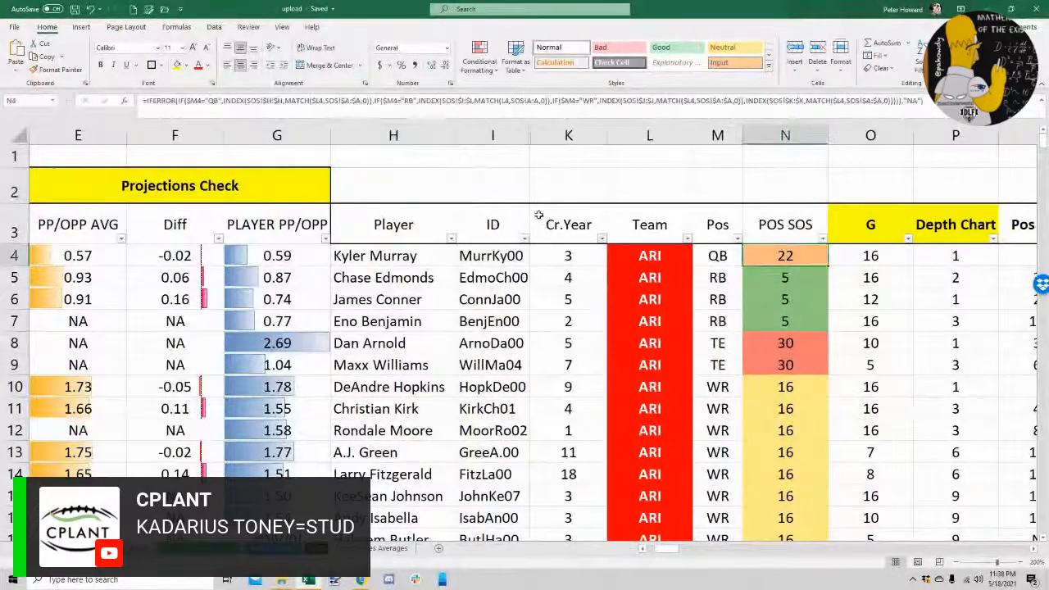
pyautogui.click(281, 26)
pyautogui.click(504, 62)
pyautogui.click(549, 92)
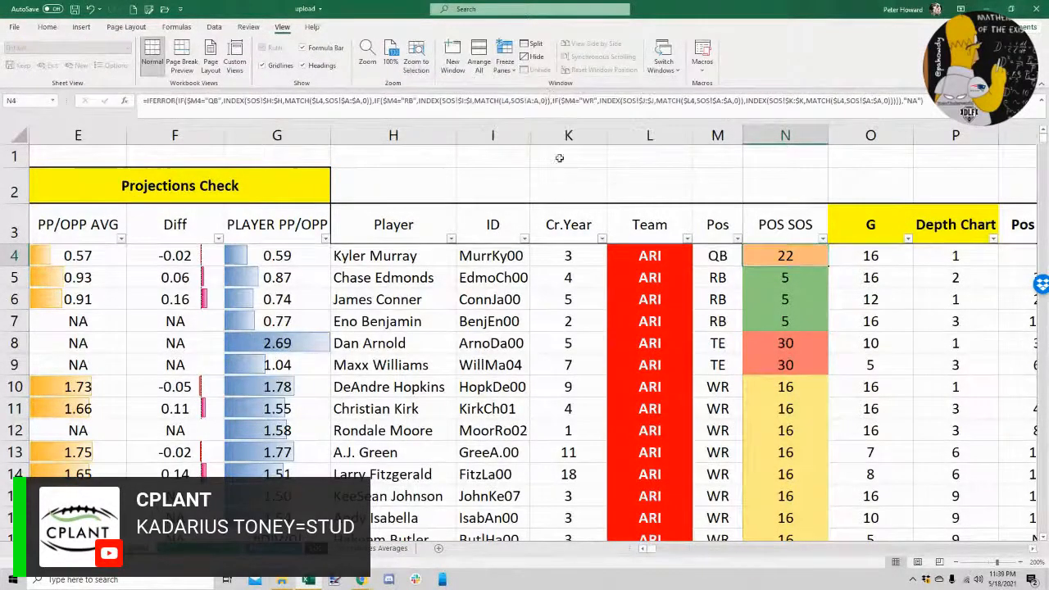
pyautogui.click(555, 184)
pyautogui.moveTo(656, 554)
pyautogui.mouseDown()
pyautogui.moveTo(858, 558)
pyautogui.moveTo(653, 557)
pyautogui.mouseUp()
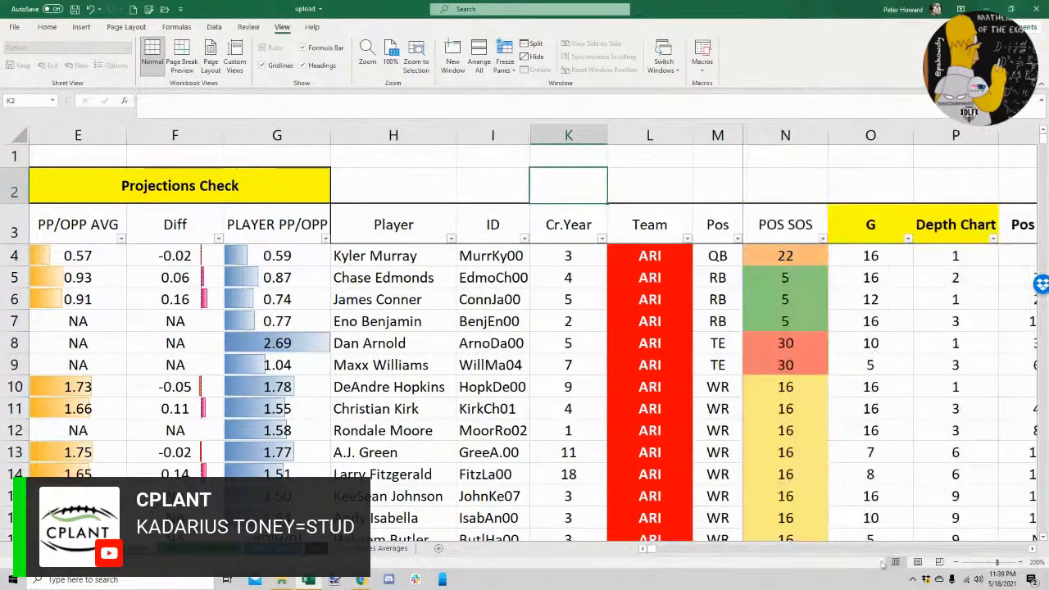
# Narrow columns E through G to equal widths and wrap the text of their row 3 headers
pyautogui.click(954, 563)
pyautogui.click(955, 563)
pyautogui.click(955, 564)
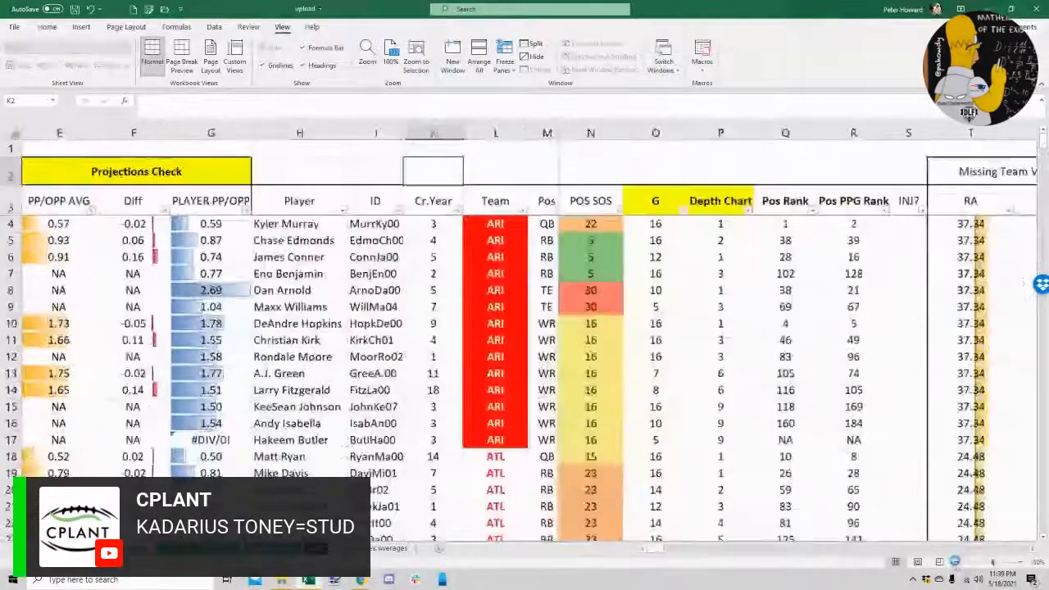
pyautogui.click(955, 563)
pyautogui.click(955, 563)
pyautogui.moveTo(48, 132); pyautogui.dragTo(88, 131)
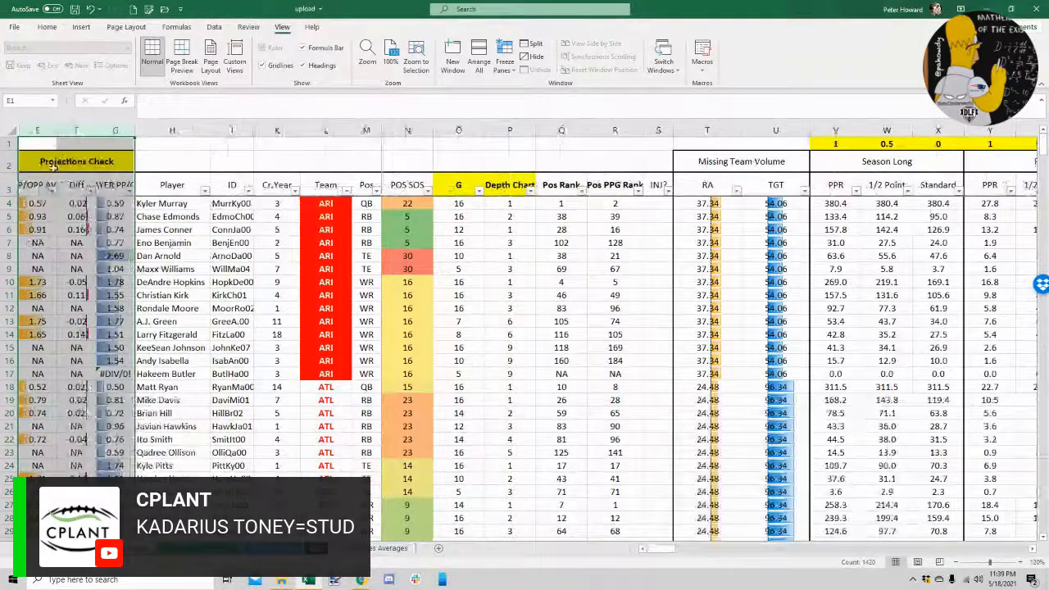
pyautogui.moveTo(37, 187); pyautogui.dragTo(115, 187)
pyautogui.click(46, 27)
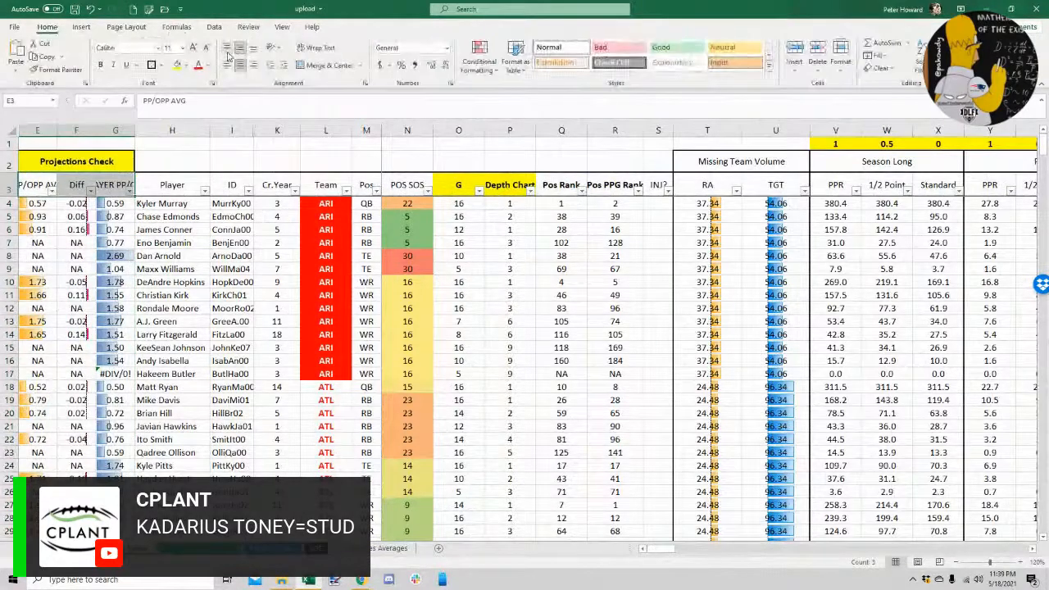
pyautogui.click(320, 48)
pyautogui.click(146, 167)
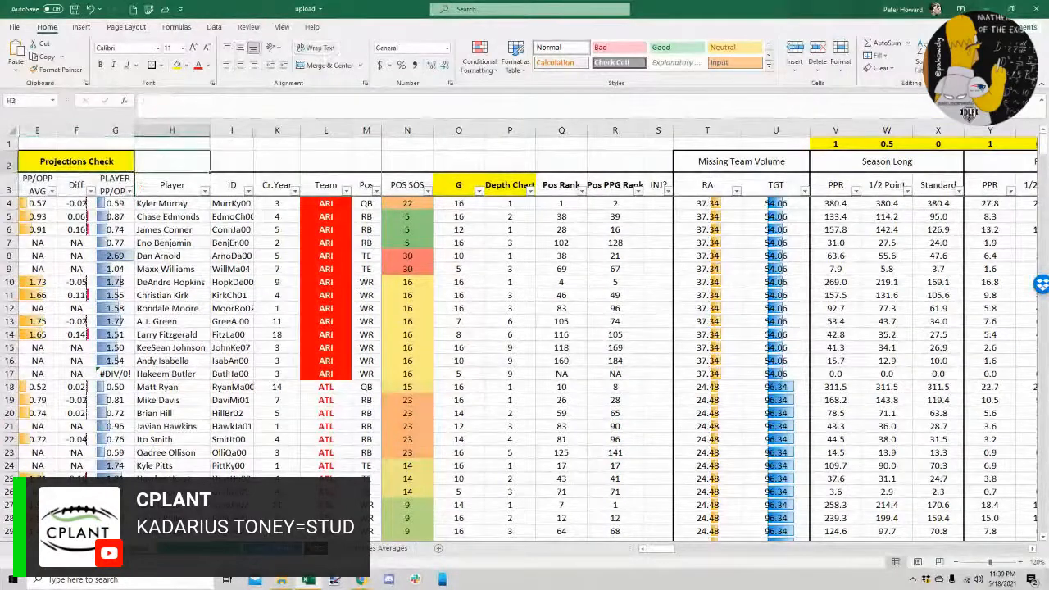
# Save the workbook from the player rankings sheet, then hide the averages sheet at the end of the workbook
pyautogui.click(279, 549)
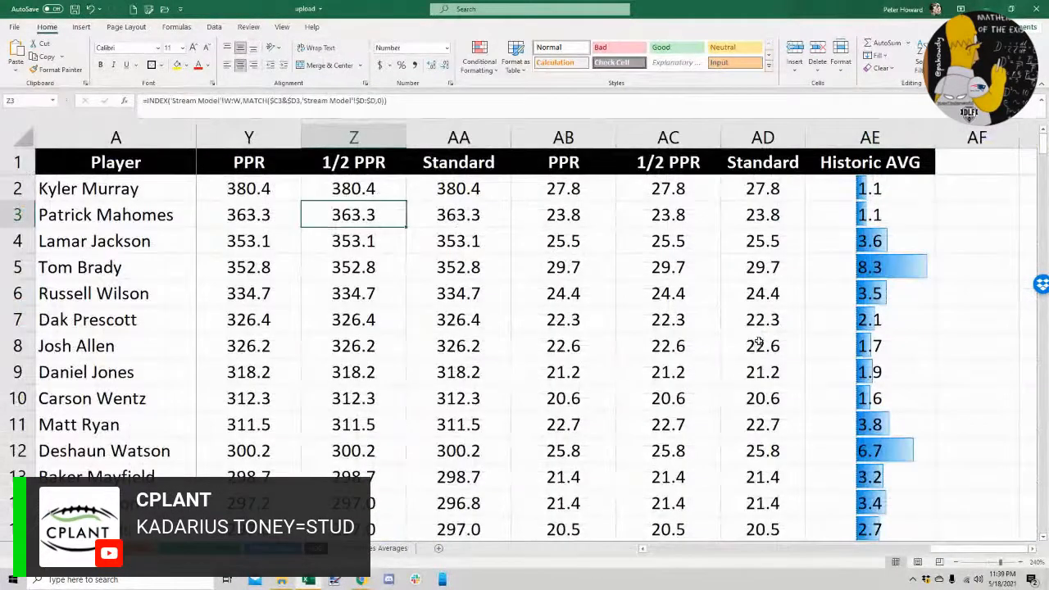
pyautogui.hotkey('ctrl', 's')
pyautogui.press('Right')
pyautogui.press('Down')
pyautogui.press('Down')
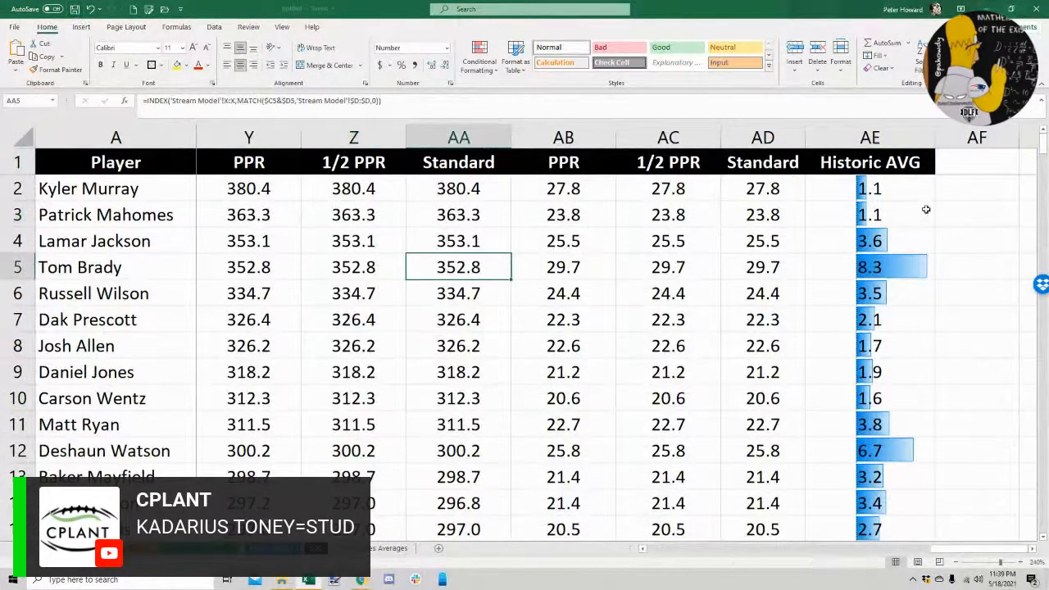
pyautogui.rightClick(365, 548)
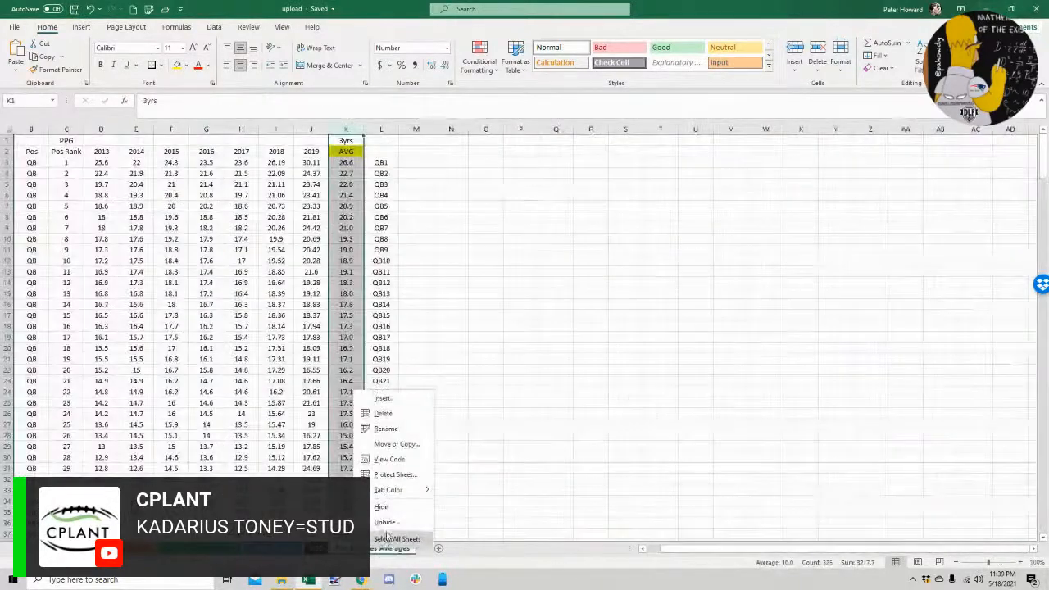
pyautogui.click(382, 506)
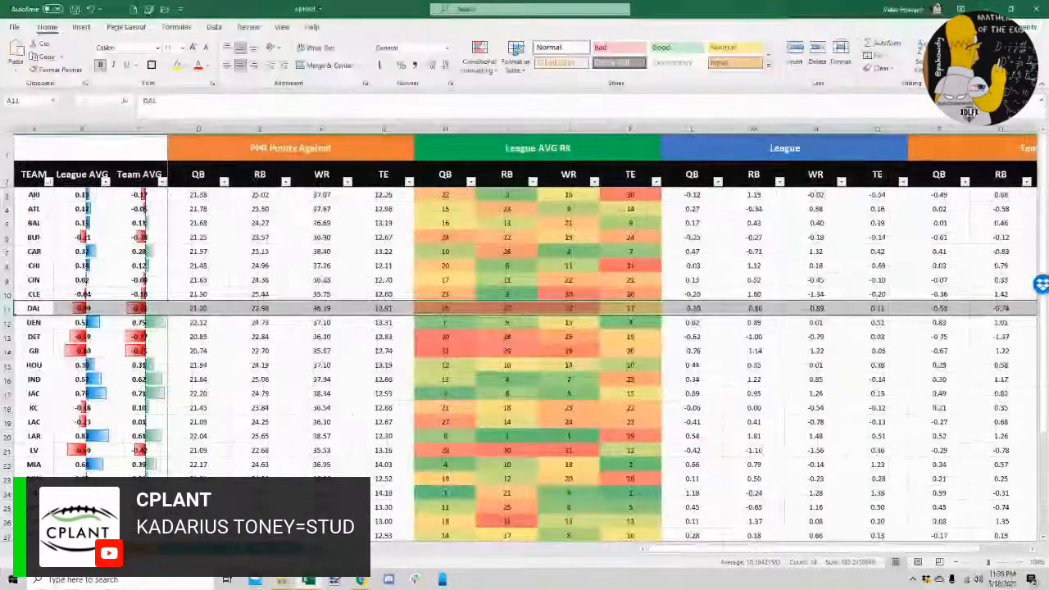
# Look over the player rankings sheet's headers from Player through Historic AVG and the positions in the POS column
pyautogui.hotkey('ctrl', 'pagedown')
pyautogui.hotkey('ctrl', 'pageup')
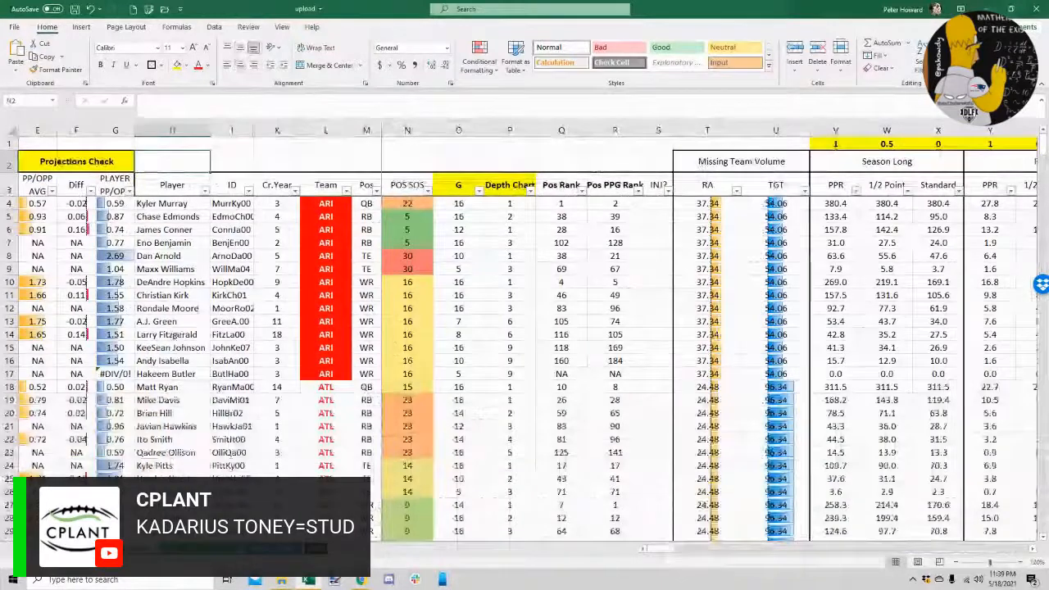
pyautogui.hotkey('ctrl', 'pageup')
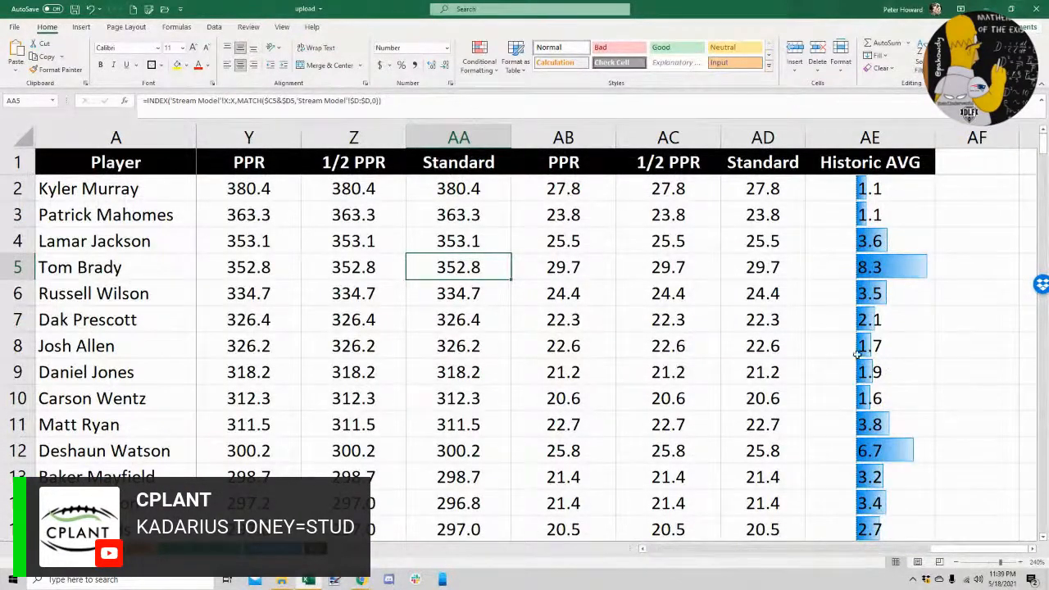
pyautogui.click(836, 162)
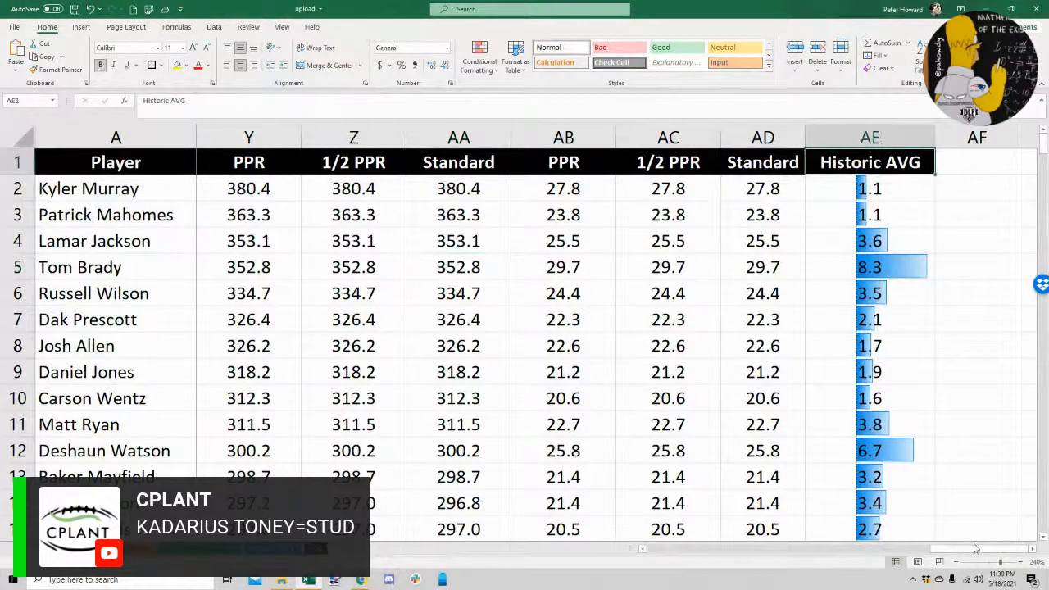
pyautogui.moveTo(978, 549); pyautogui.dragTo(185, 249)
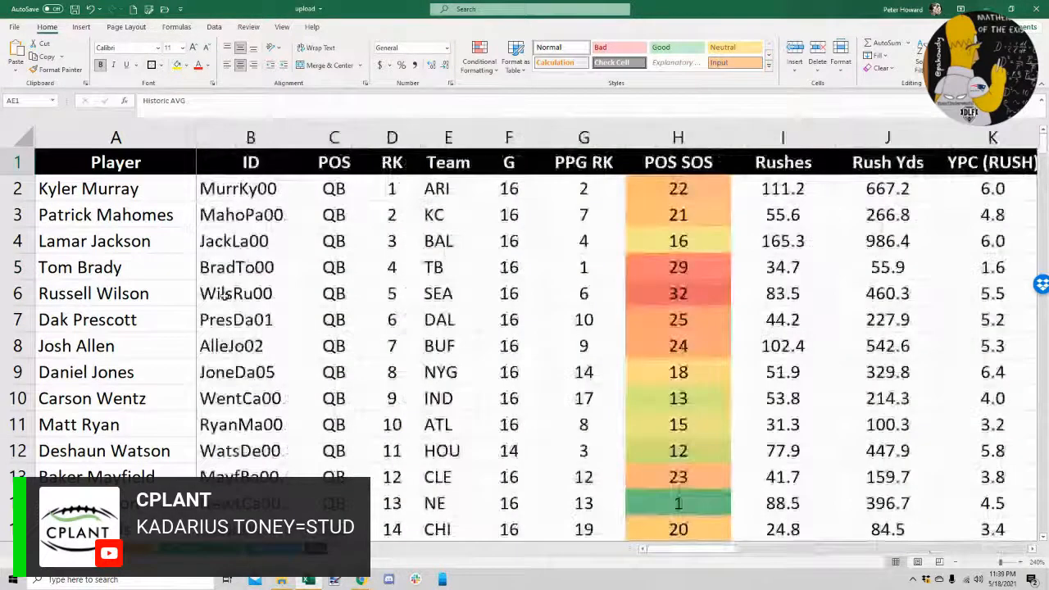
pyautogui.moveTo(123, 163); pyautogui.dragTo(877, 163)
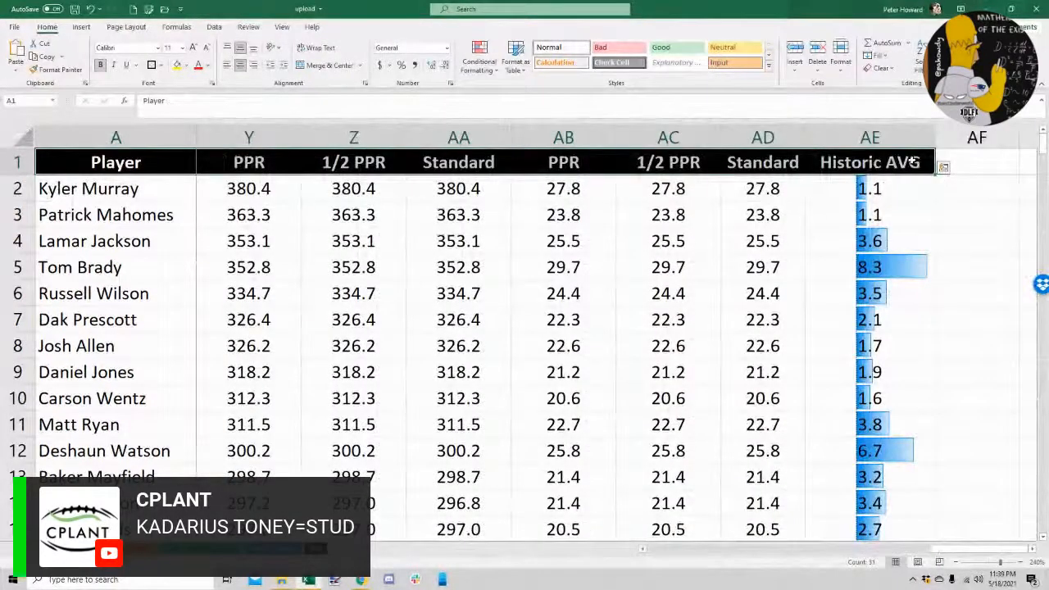
pyautogui.moveTo(951, 549); pyautogui.dragTo(668, 548)
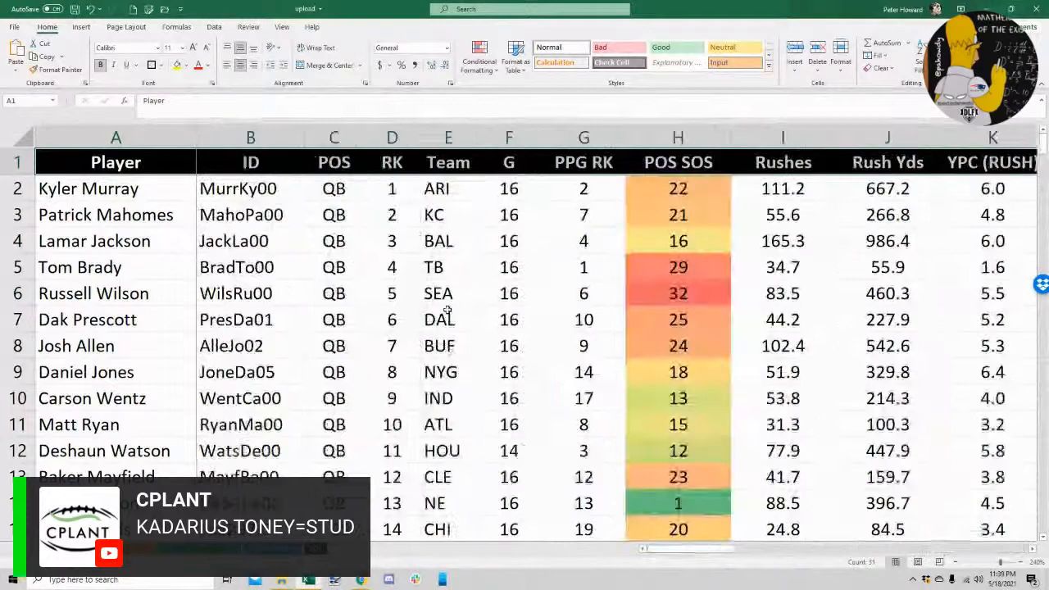
pyautogui.moveTo(338, 182); pyautogui.dragTo(342, 297)
pyautogui.scroll(9, 351, 312)
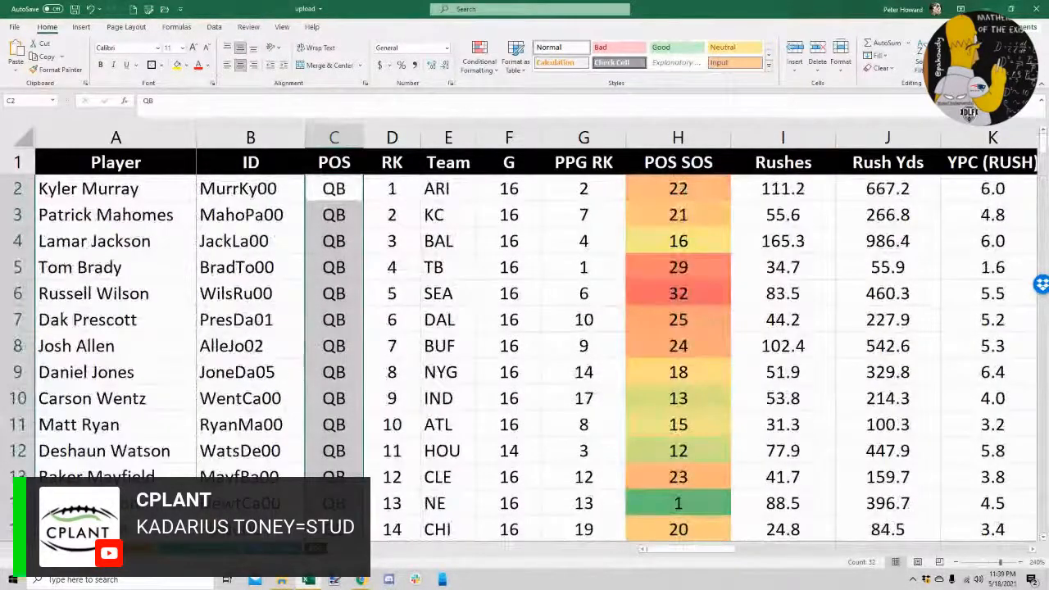
# Look over the model sheet's scoring and projected volume columns, then open a blank workbook and close the upload workbook
pyautogui.hotkey('ctrl', 'pagedown')
pyautogui.hscroll(8, 674, 550)
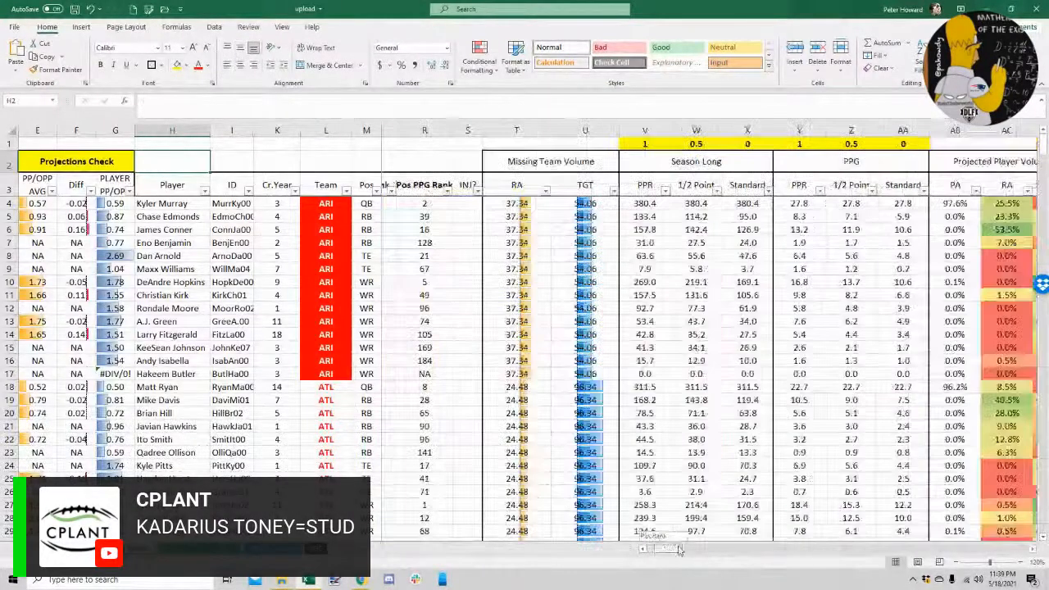
pyautogui.hscroll(-6, 677, 550)
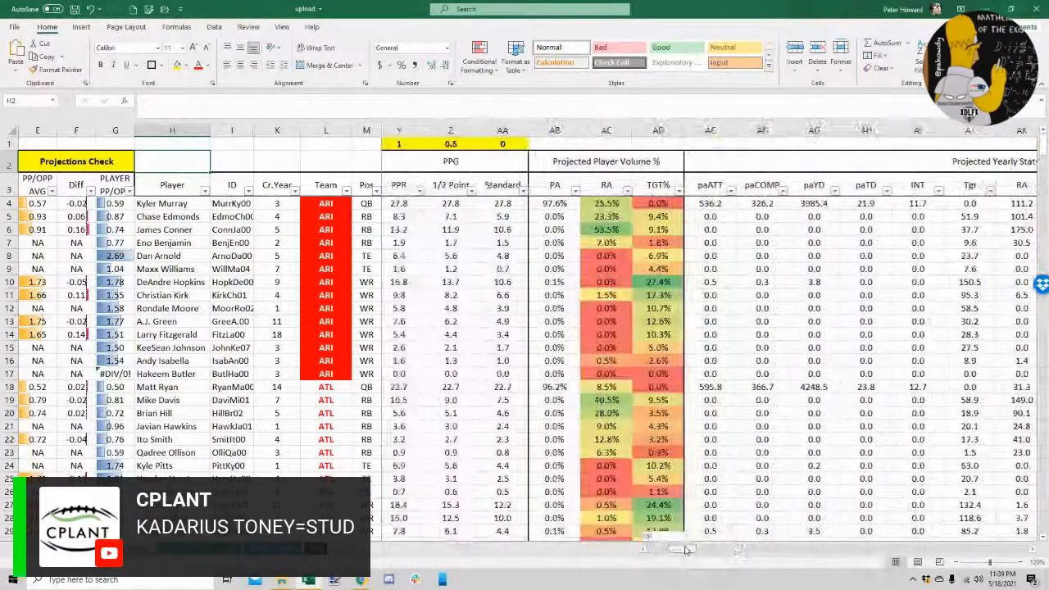
pyautogui.moveTo(677, 550)
pyautogui.mouseDown()
pyautogui.moveTo(788, 549)
pyautogui.moveTo(666, 549)
pyautogui.mouseUp()
pyautogui.click(296, 153)
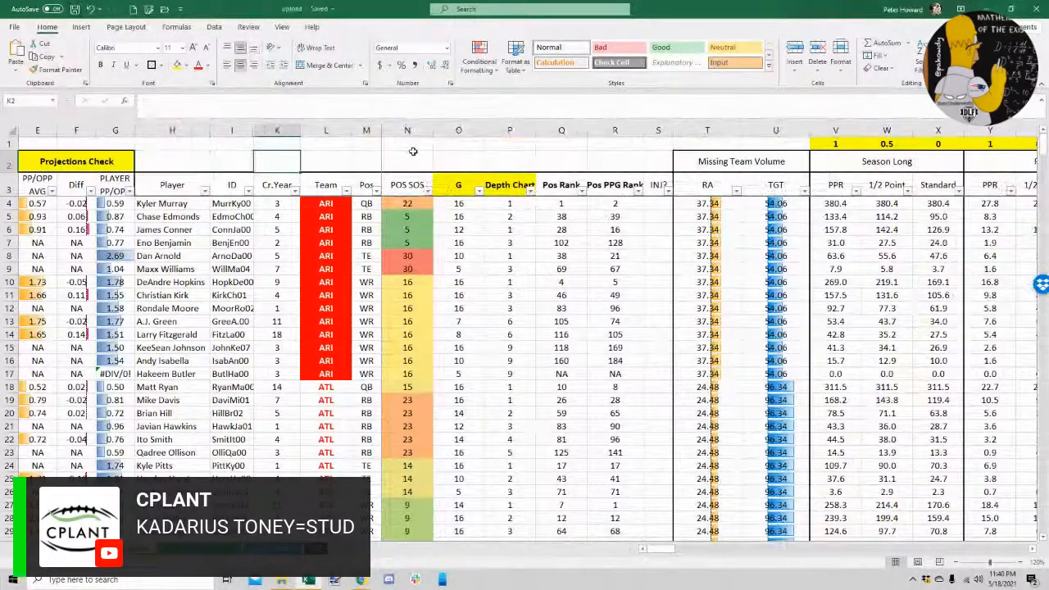
pyautogui.click(133, 9)
pyautogui.click(1035, 9)
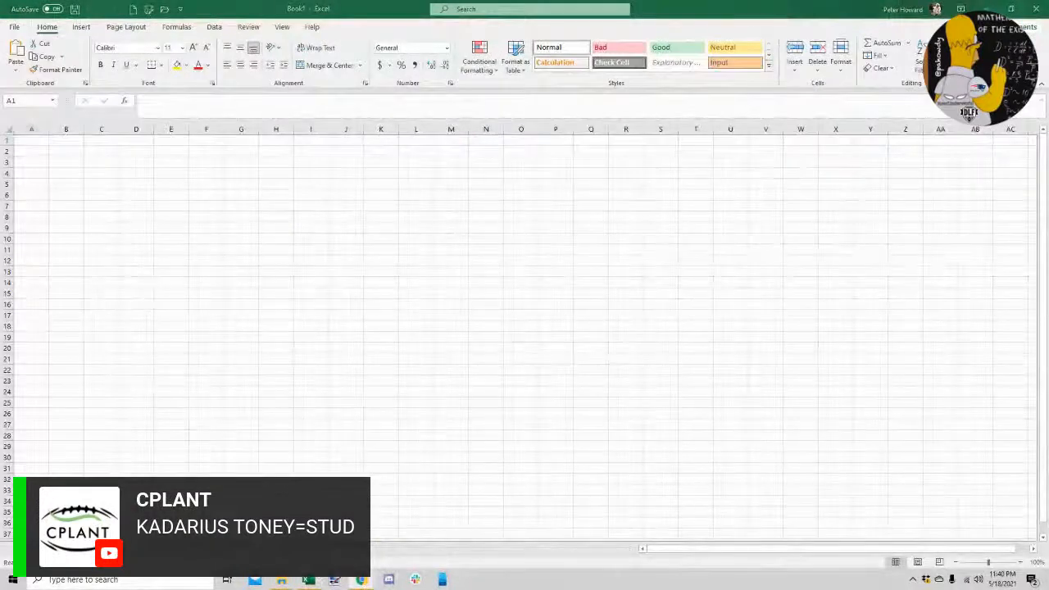
# Switch to Chrome and open the Projections Model (Starter Blank) spreadsheet from Google Sheets
pyautogui.click(361, 579)
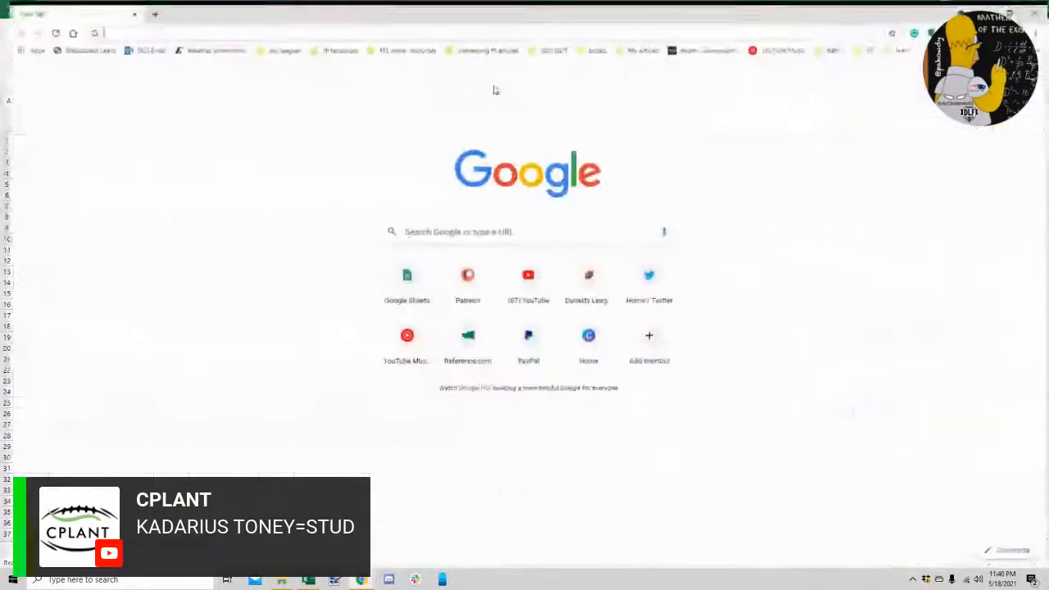
pyautogui.click(27, 46)
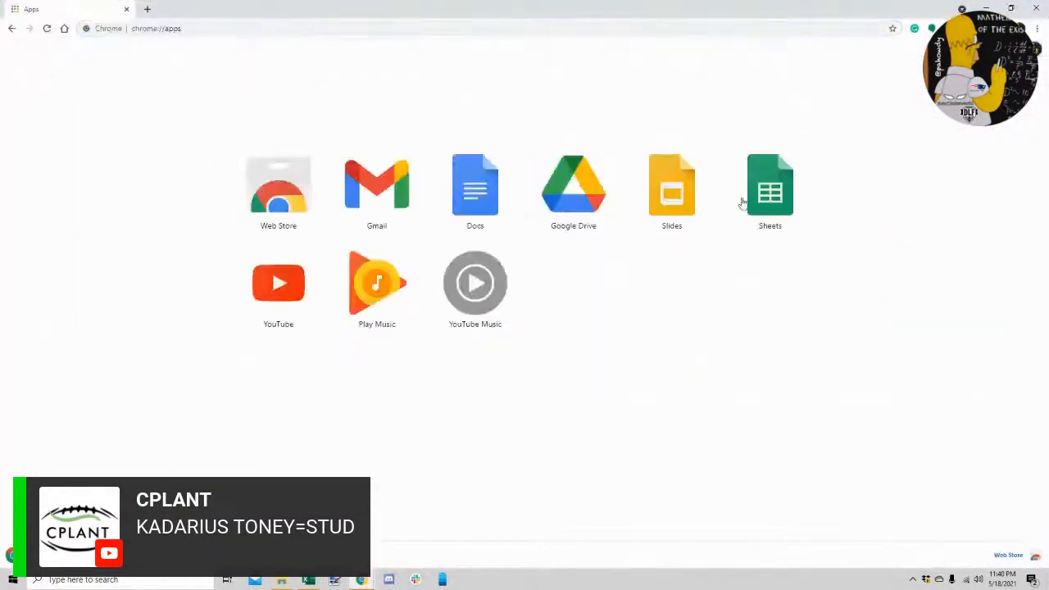
pyautogui.click(777, 202)
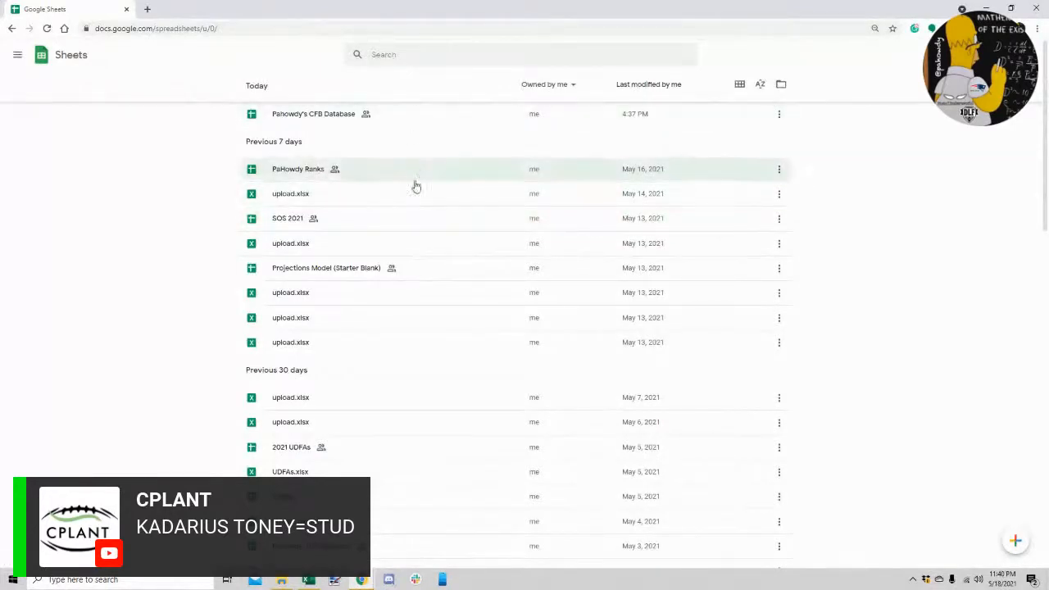
pyautogui.click(434, 274)
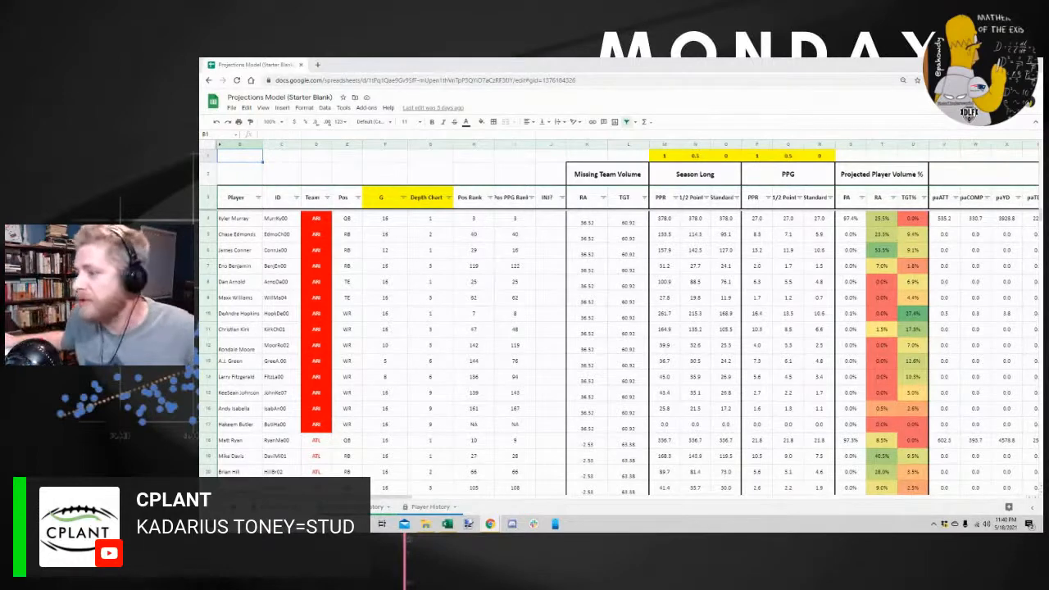
# Unhide the Pos Finishes Averages sheet and the other hidden sheet in the spreadsheet
pyautogui.click(233, 508)
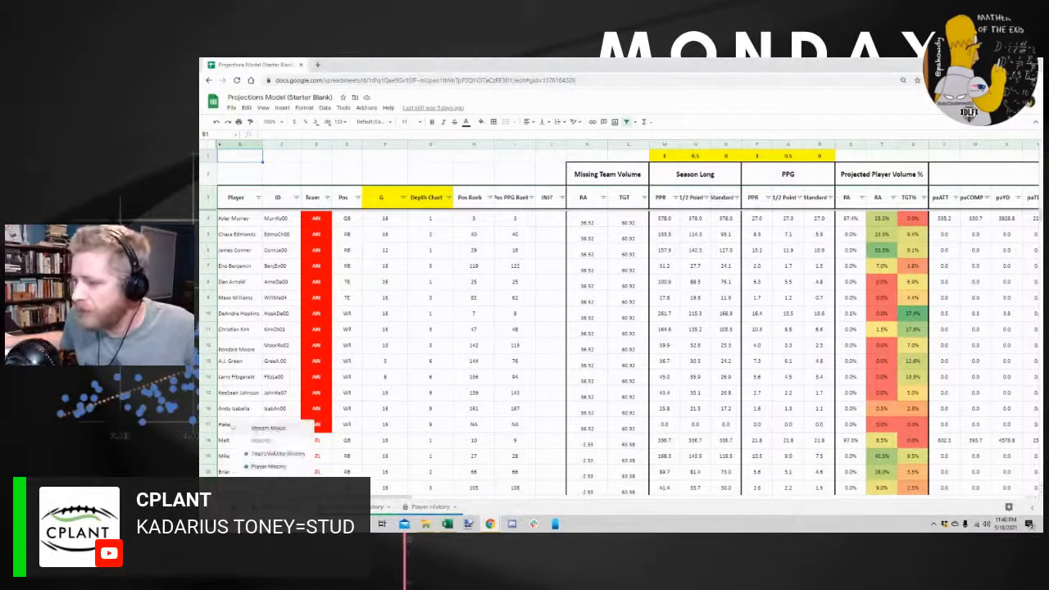
pyautogui.click(275, 480)
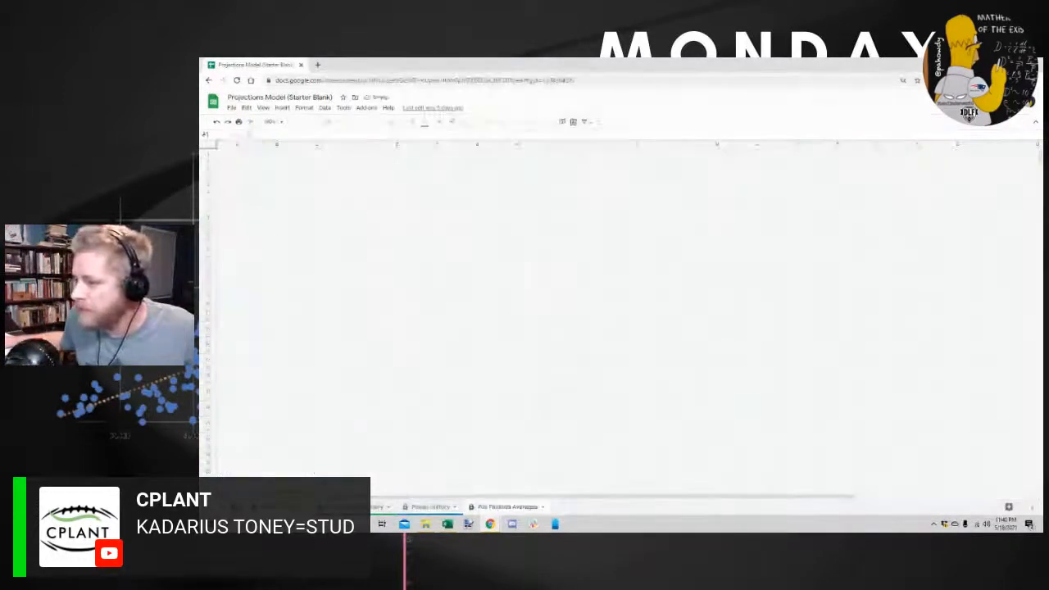
pyautogui.rightClick(481, 508)
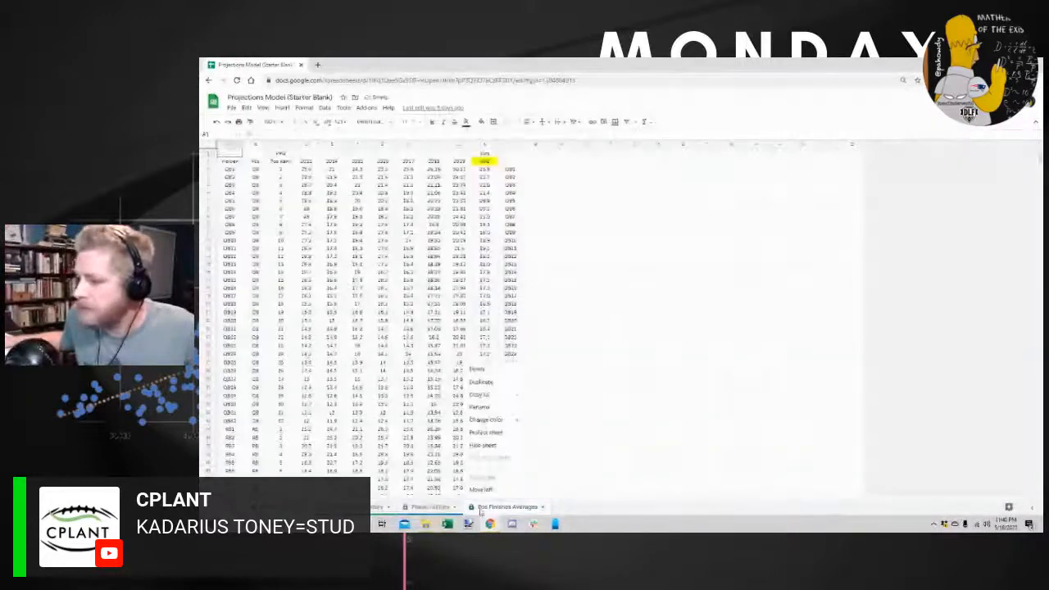
pyautogui.click(233, 507)
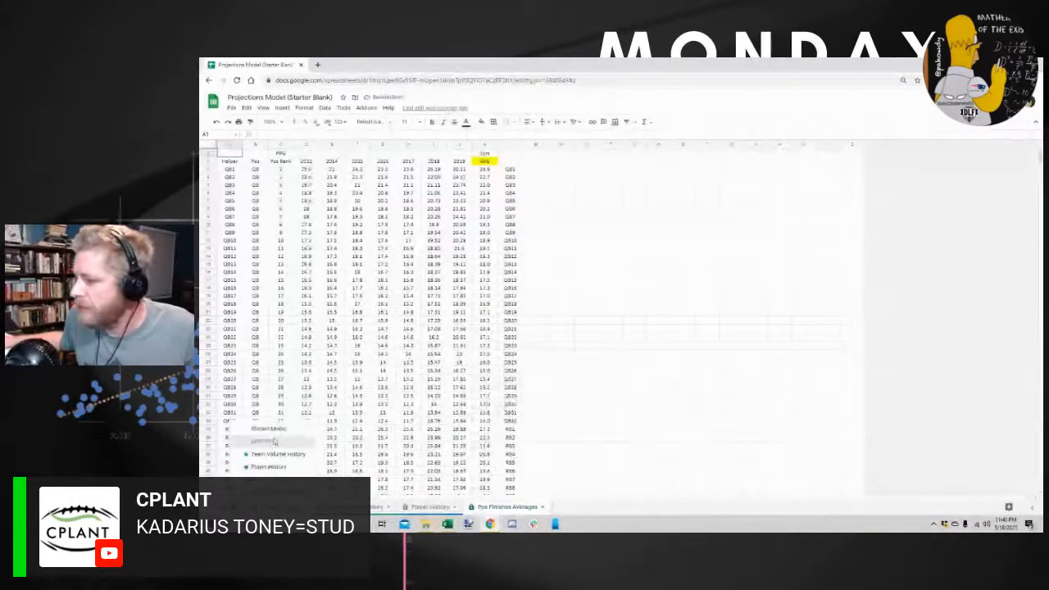
pyautogui.click(275, 442)
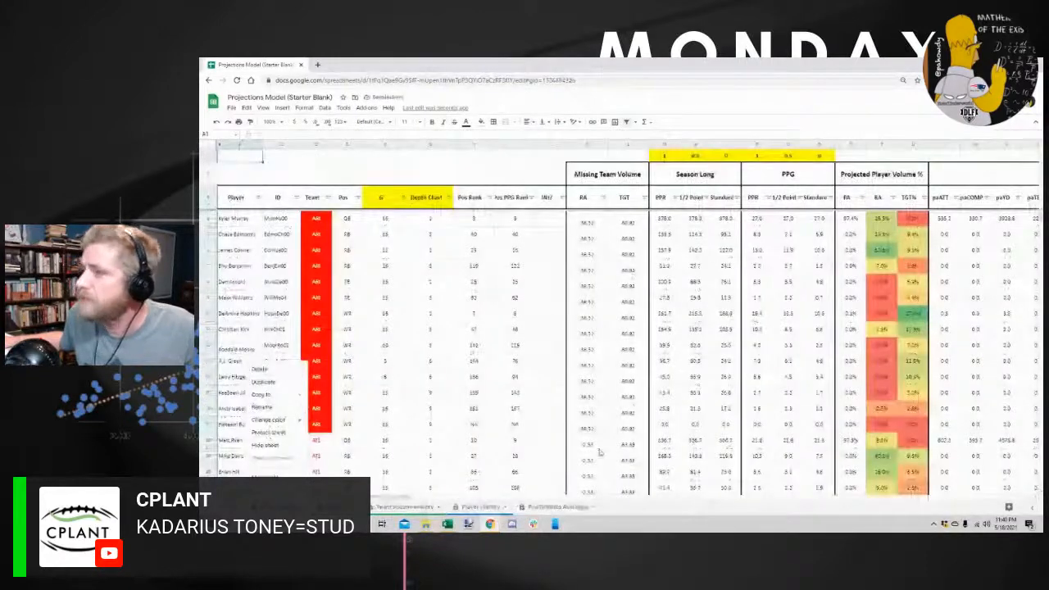
# Start a file import into the spreadsheet and upload the upload workbook from the Downloads folder
pyautogui.click(231, 108)
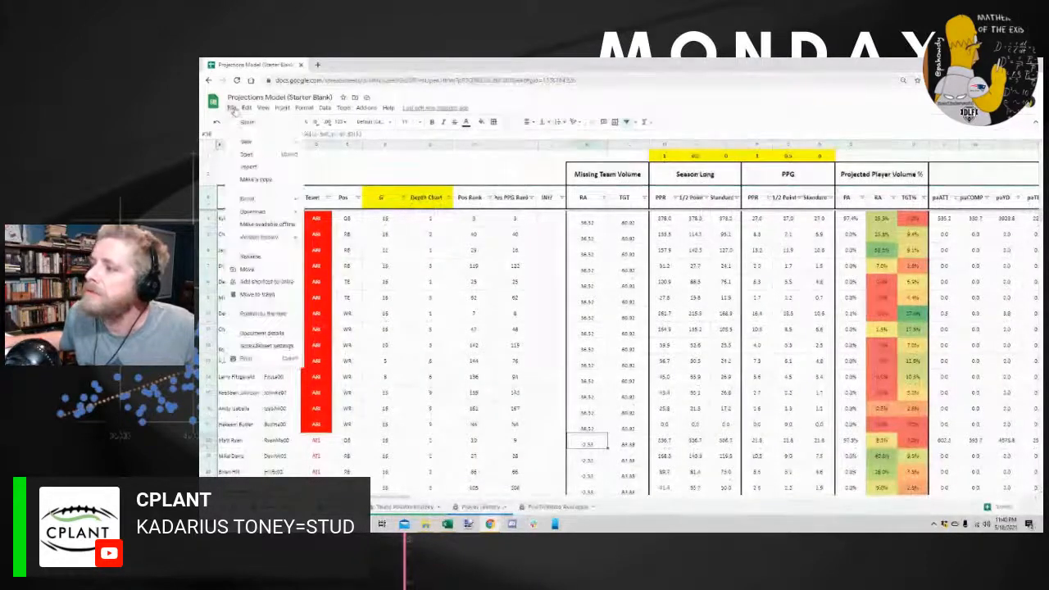
pyautogui.click(249, 167)
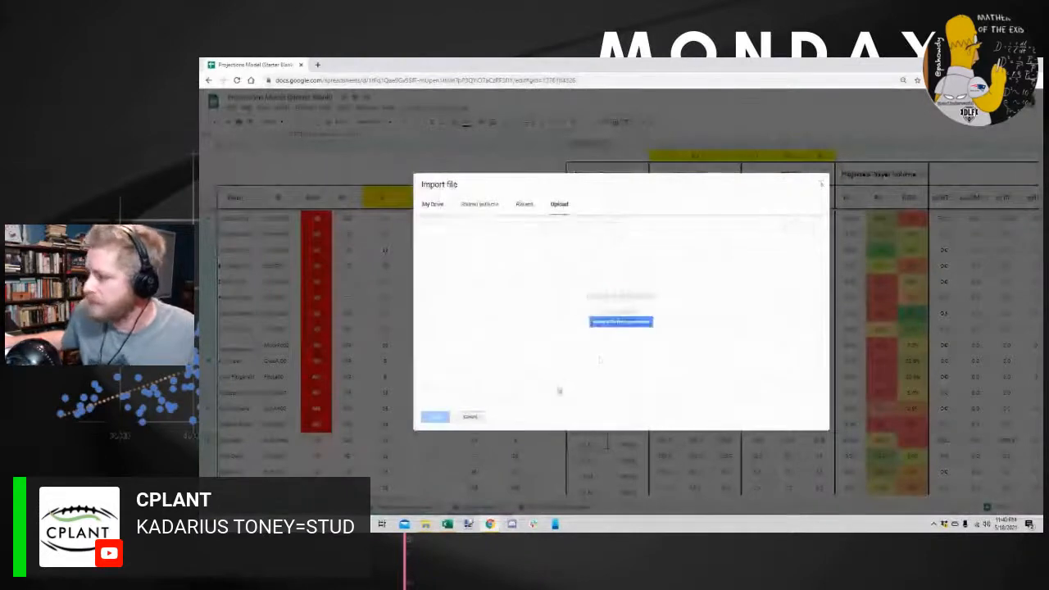
pyautogui.click(621, 322)
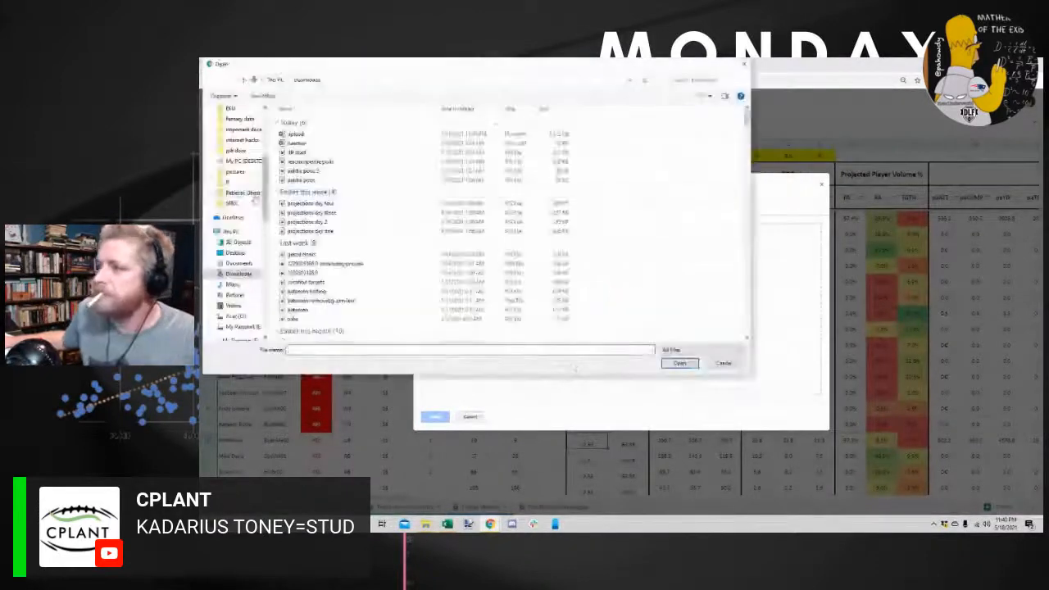
pyautogui.click(296, 134)
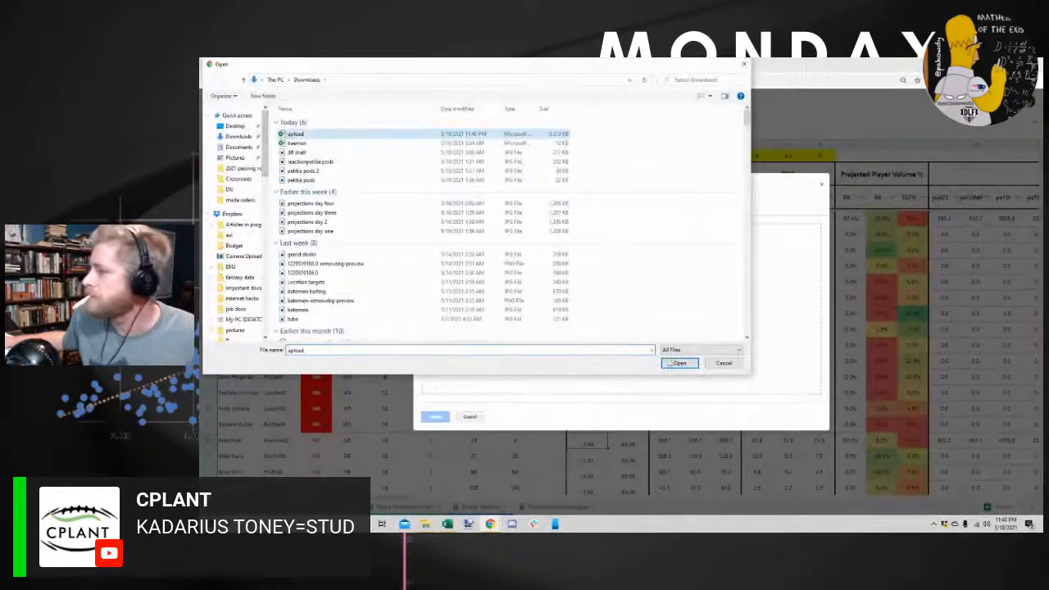
pyautogui.click(678, 363)
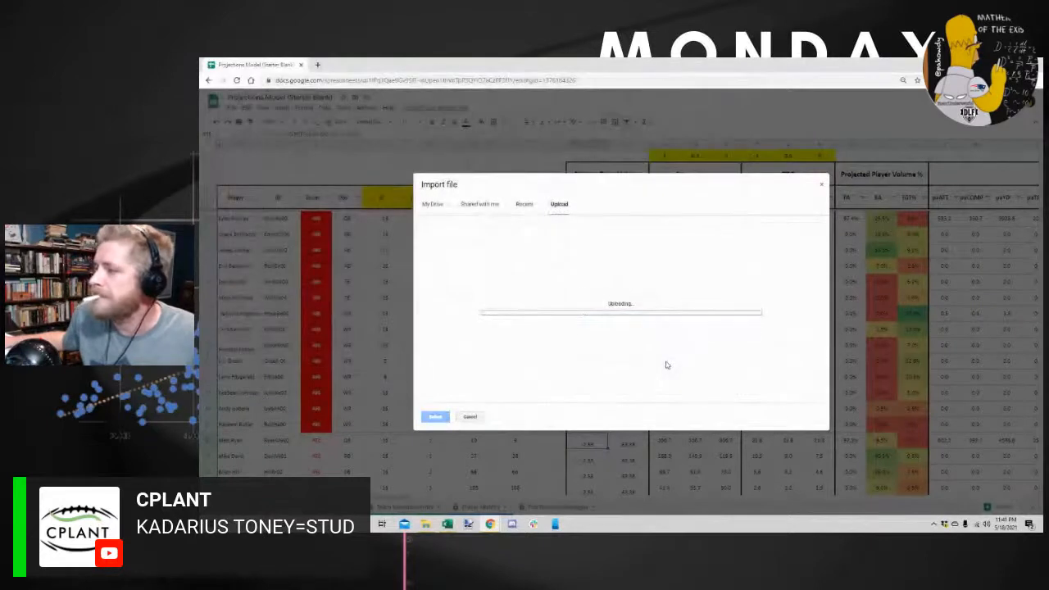
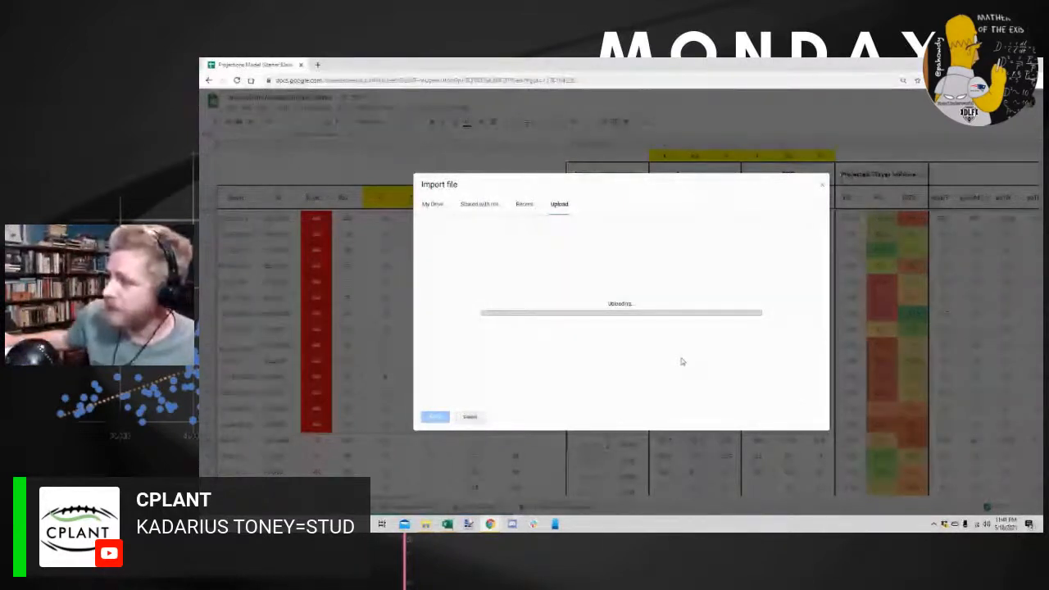
# Set the import location to Replace spreadsheet, import the data from upload.xlsx and open the replaced spreadsheet
pyautogui.click(572, 314)
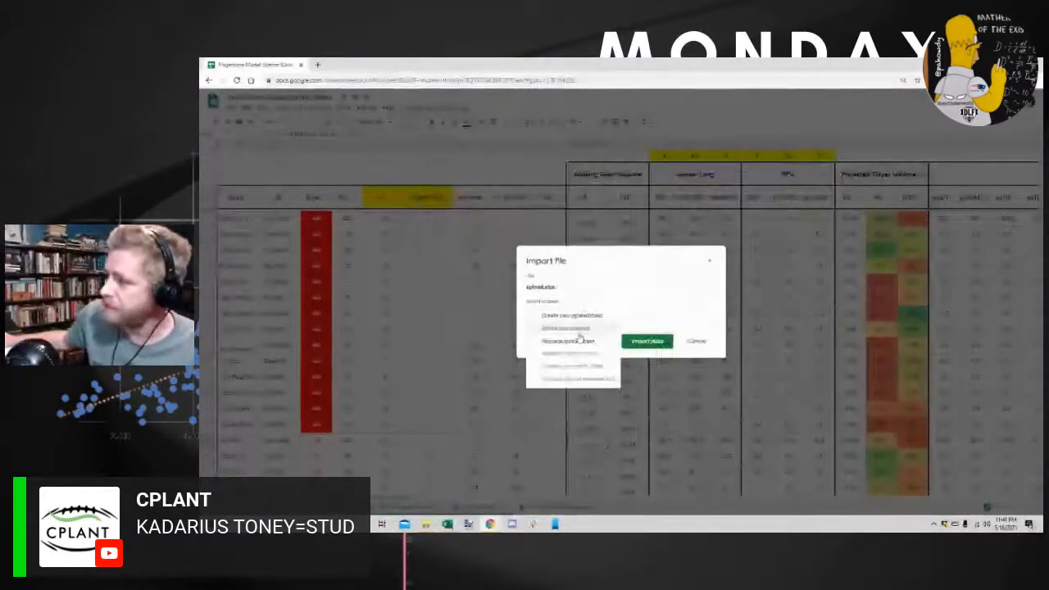
pyautogui.click(579, 337)
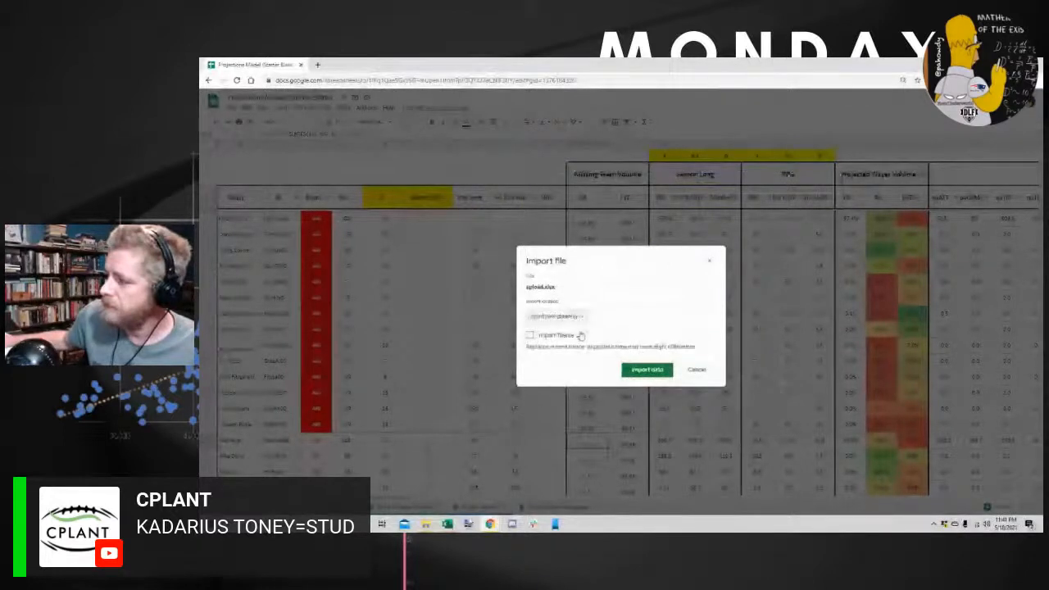
pyautogui.click(567, 316)
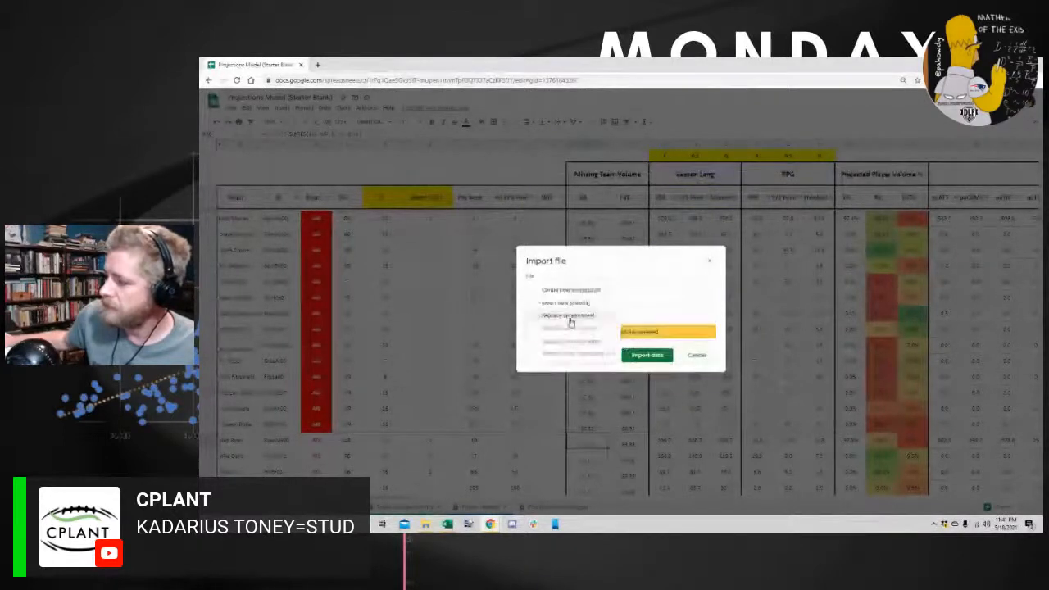
pyautogui.click(571, 317)
pyautogui.click(645, 359)
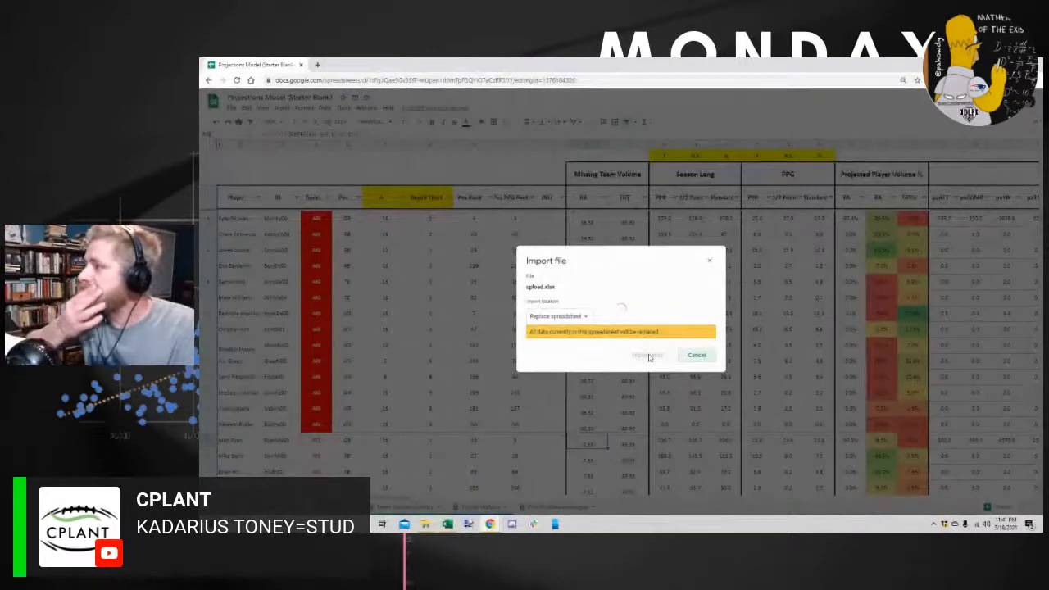
pyautogui.click(647, 355)
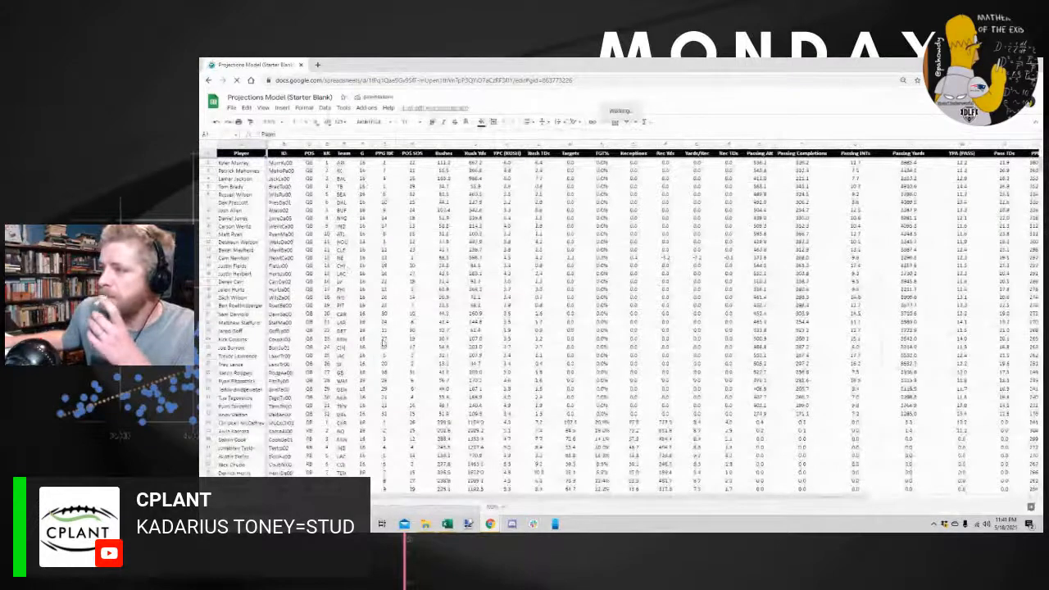
# Protect the eXPORT sheet so that only you can edit it, and move it to the end after SOS
pyautogui.click(297, 179)
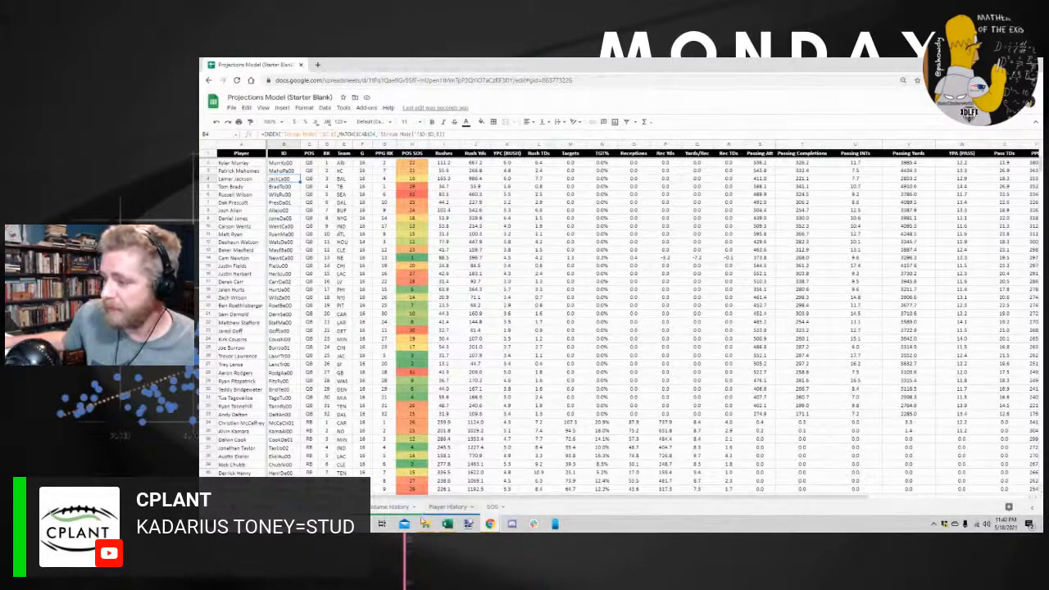
pyautogui.rightClick(251, 506)
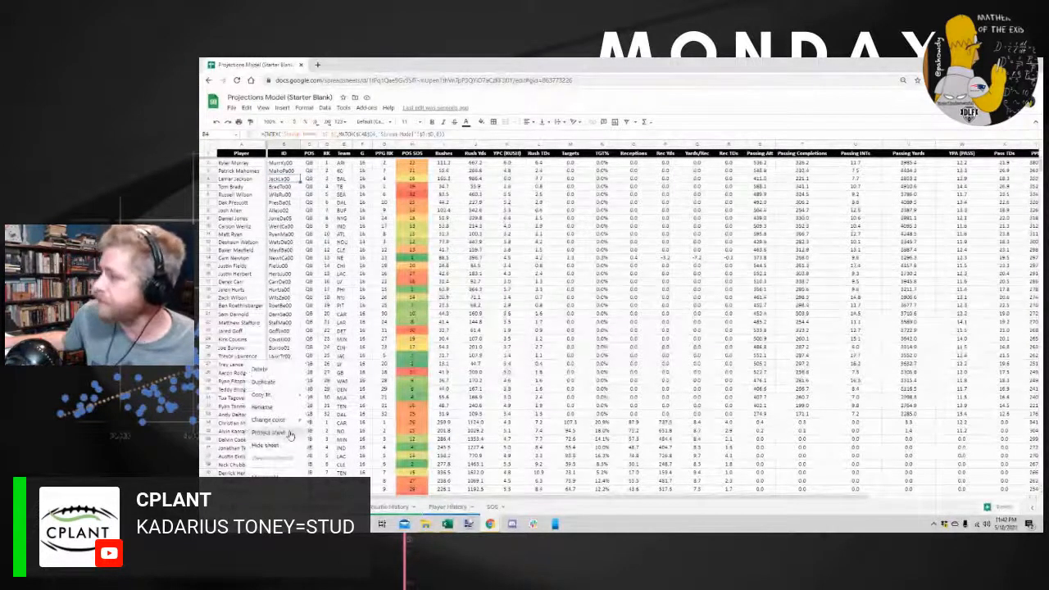
pyautogui.click(290, 434)
pyautogui.click(1005, 232)
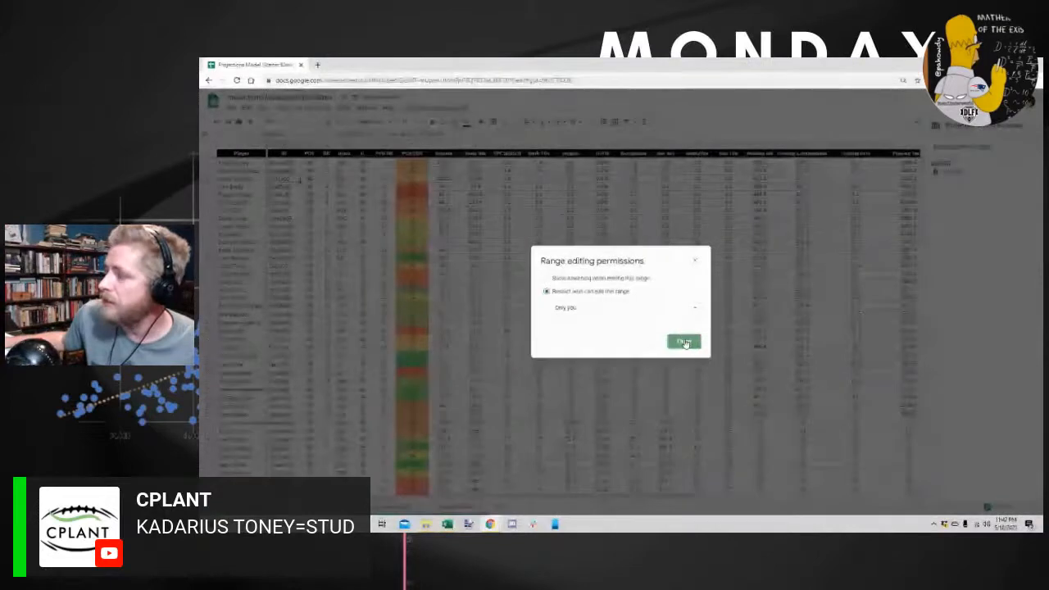
pyautogui.click(684, 343)
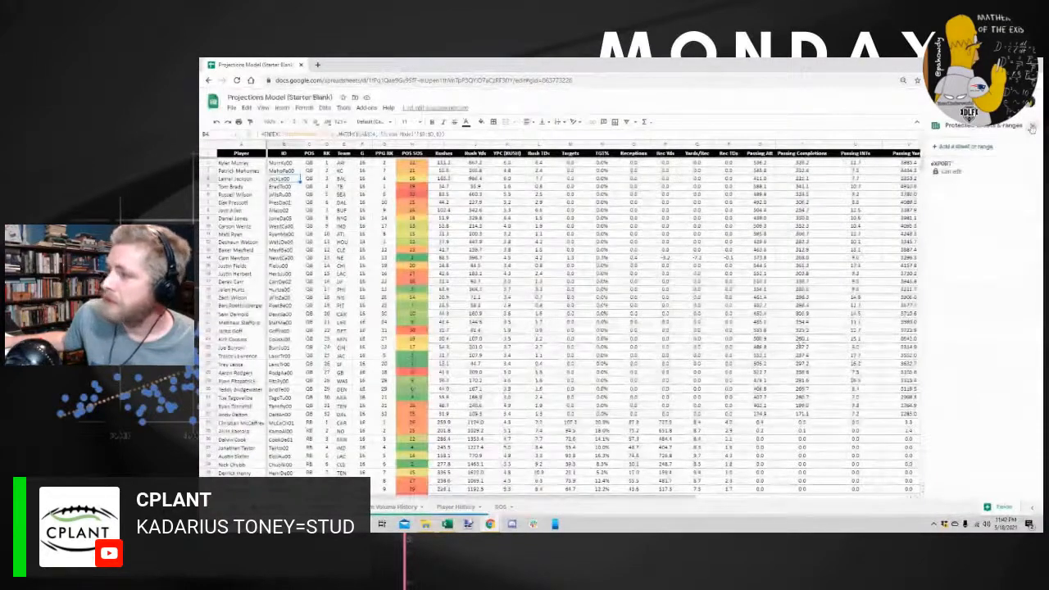
pyautogui.click(1032, 125)
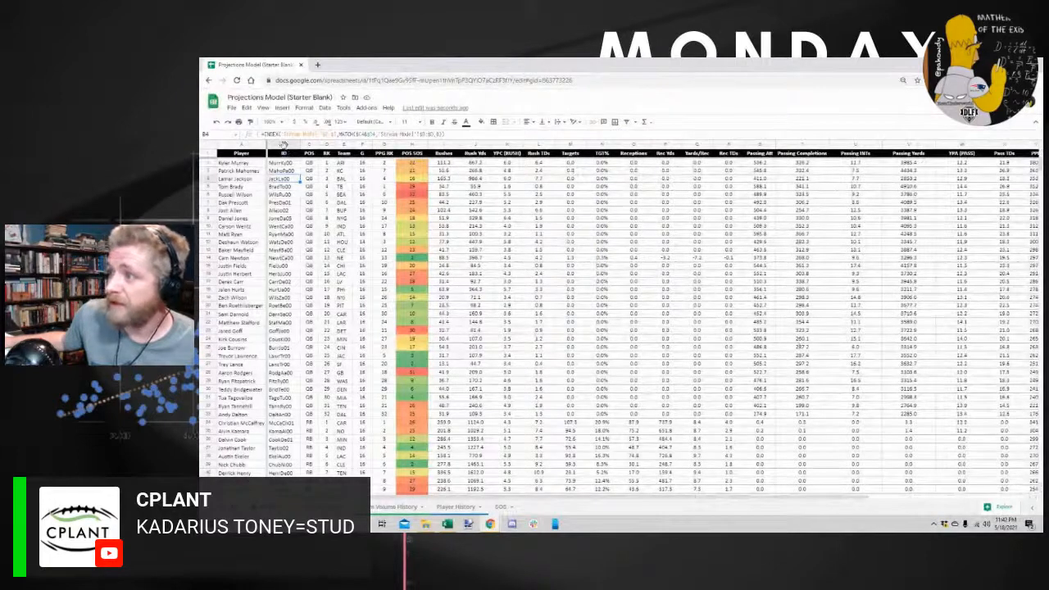
pyautogui.click(291, 144)
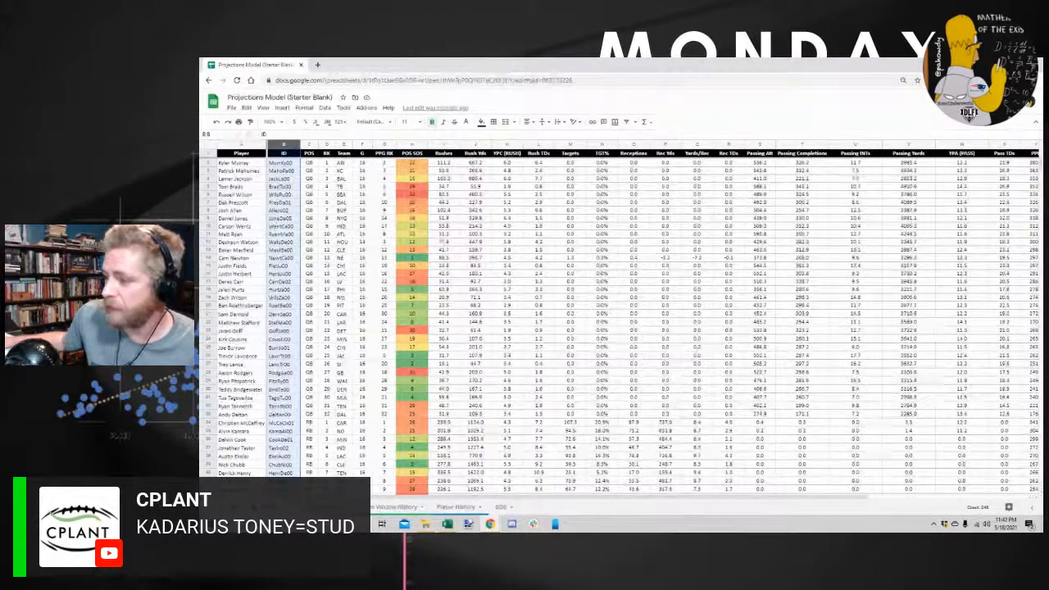
pyautogui.moveTo(328, 506); pyautogui.dragTo(512, 501)
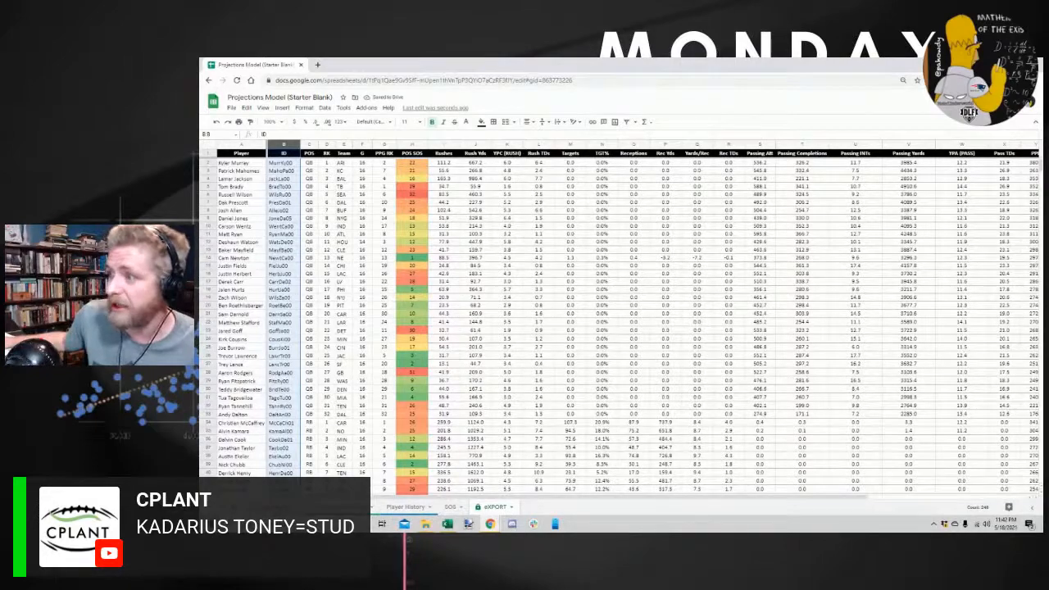
# Protect the Stream Model sheet by restricting who can edit it
pyautogui.click(406, 506)
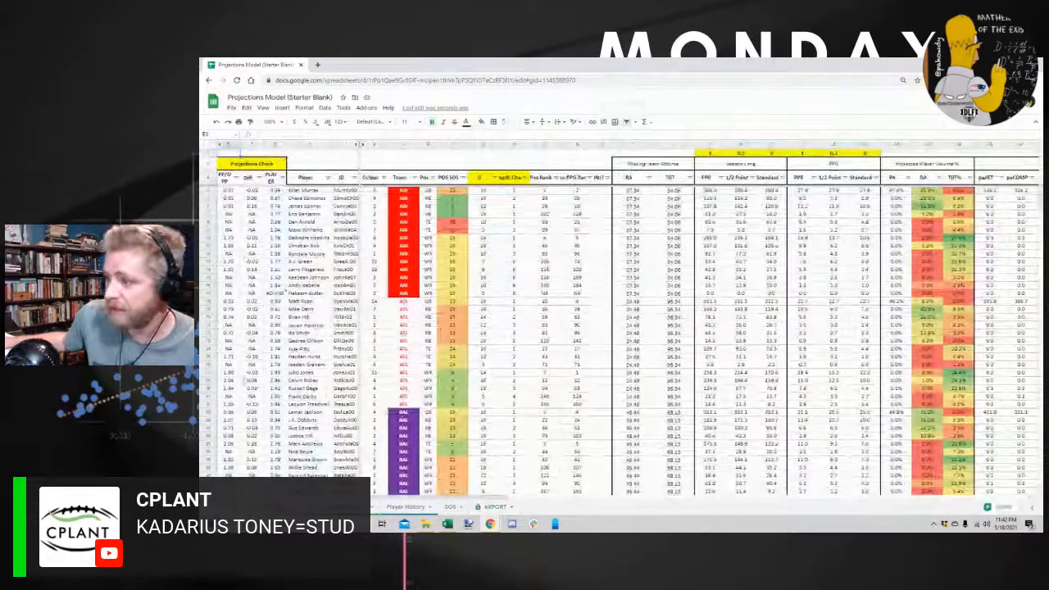
pyautogui.rightClick(287, 507)
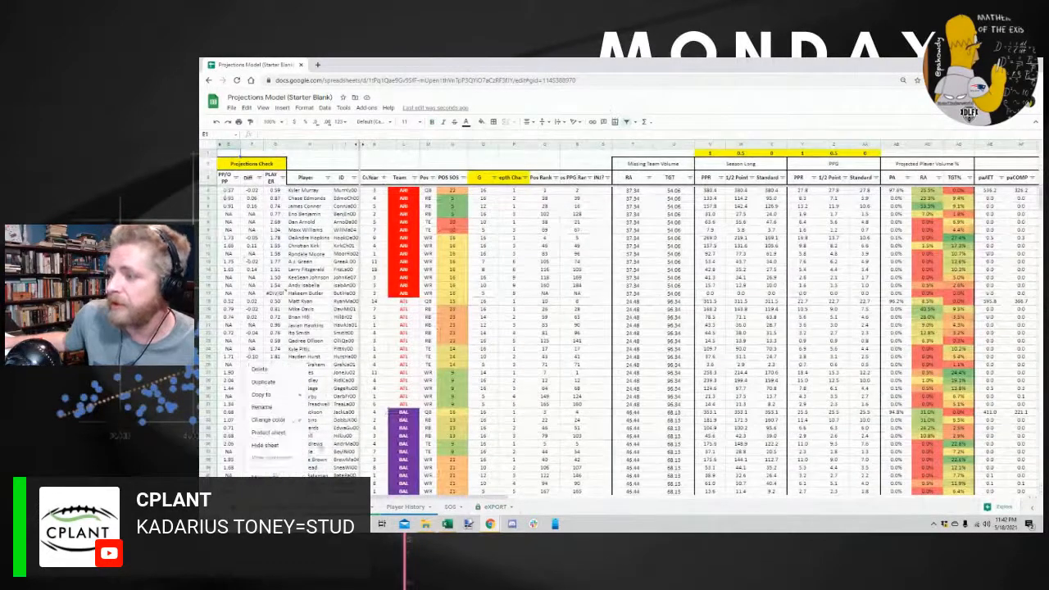
pyautogui.click(284, 435)
pyautogui.click(1004, 229)
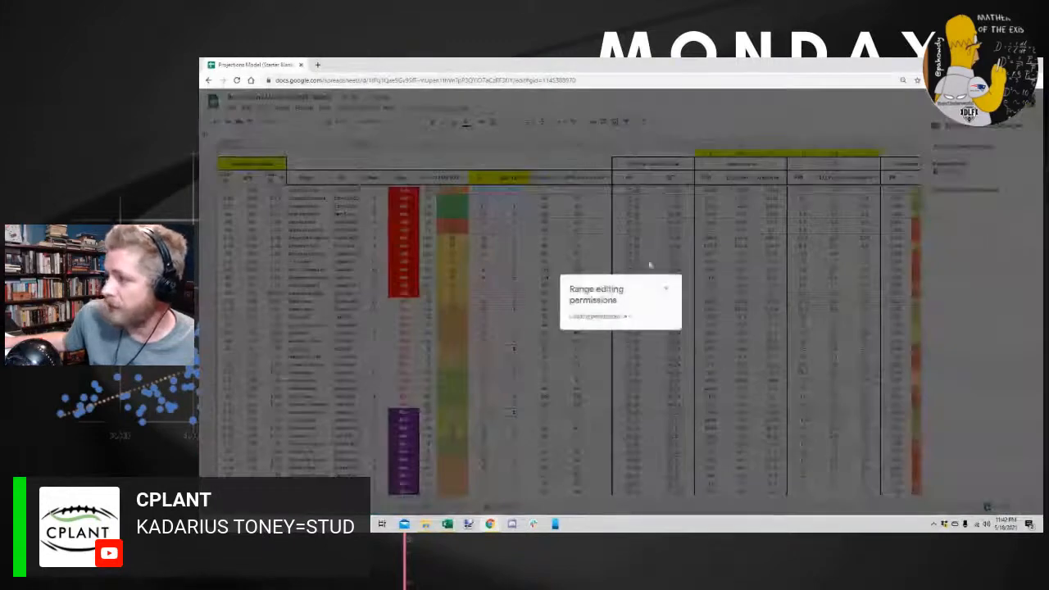
pyautogui.click(683, 341)
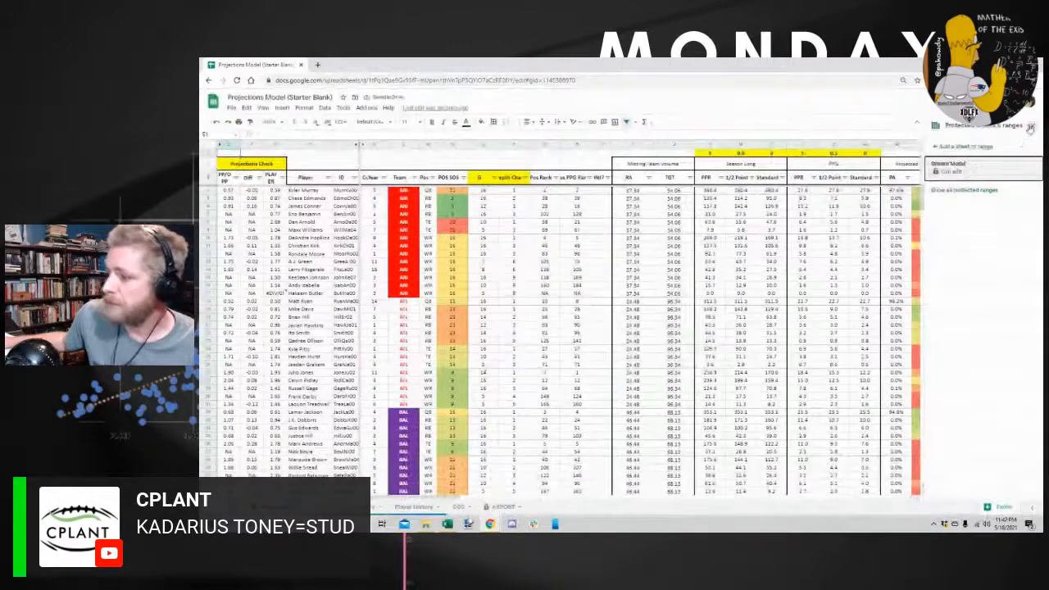
# Protect the Team Volume History sheet so that only you can edit it
pyautogui.click(1031, 128)
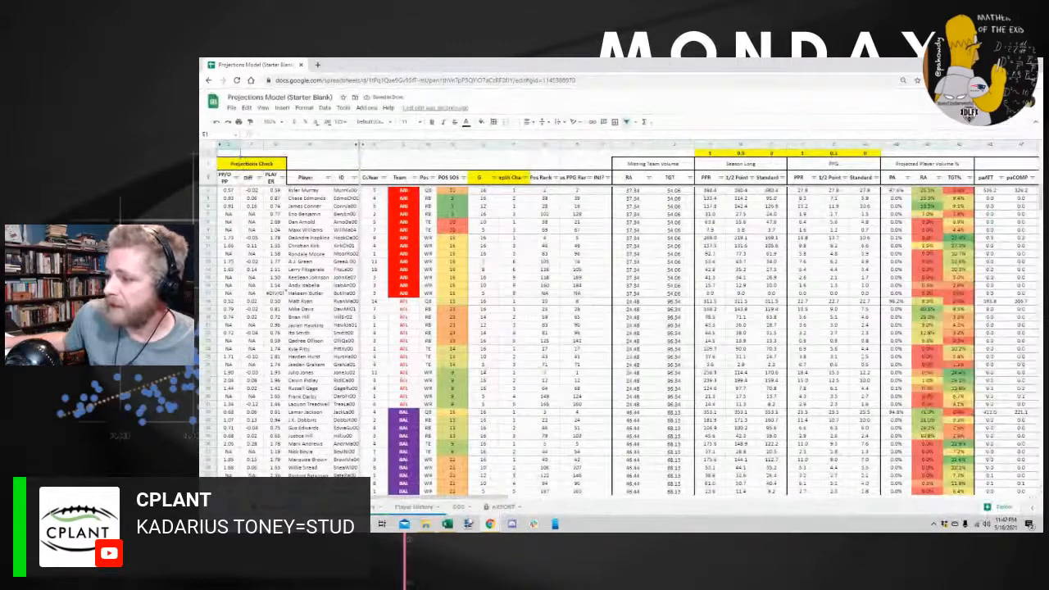
pyautogui.click(378, 507)
pyautogui.click(378, 507)
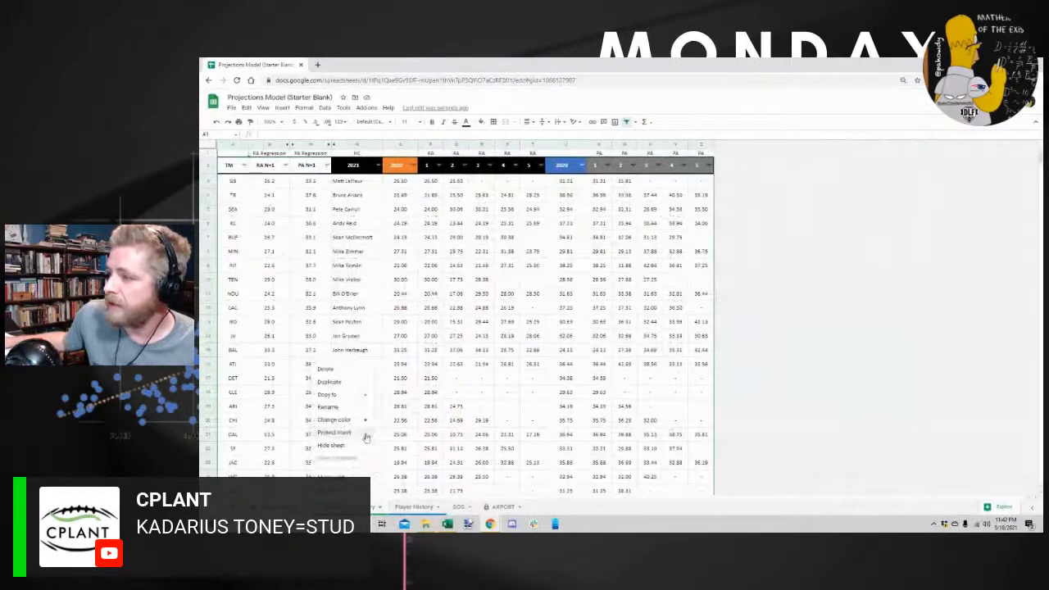
pyautogui.click(365, 433)
pyautogui.click(997, 230)
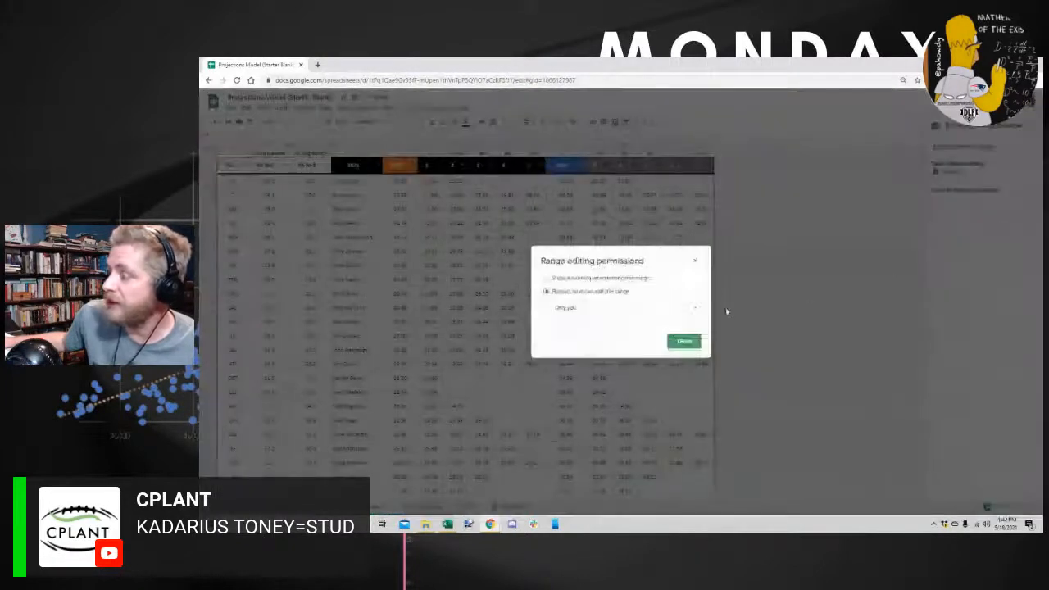
pyautogui.click(683, 342)
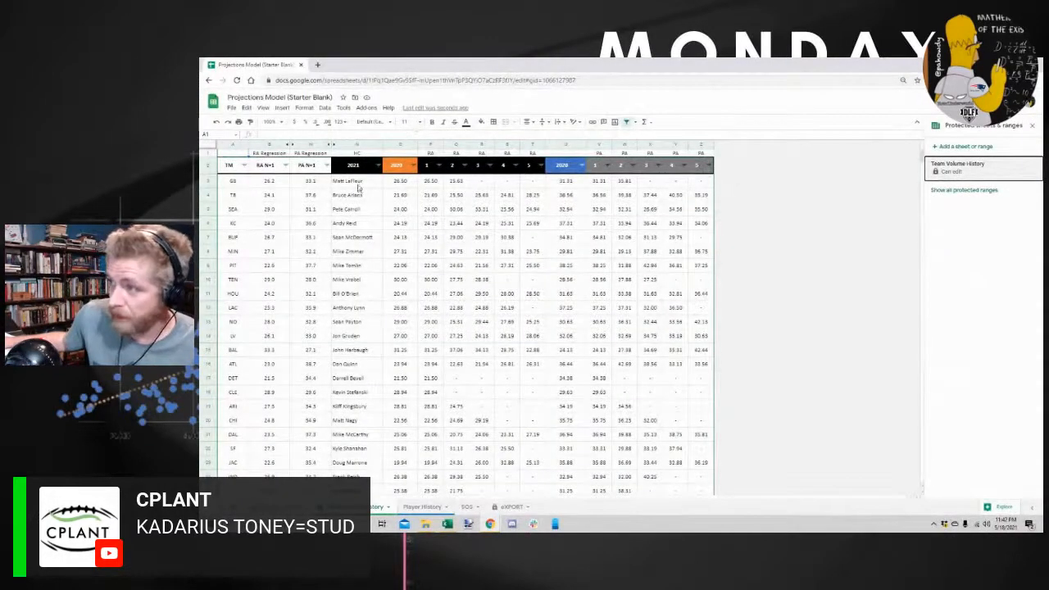
# Unhide the columns between PA N+1 and the head coach column on the Team Volume History sheet and undo the unhiding
pyautogui.moveTo(358, 186); pyautogui.dragTo(344, 335)
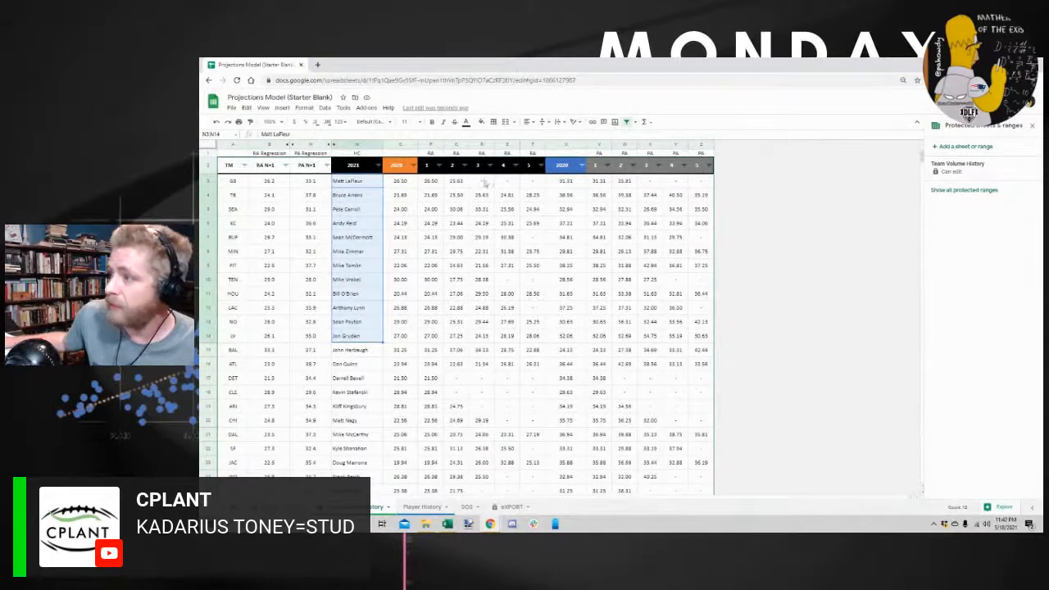
pyautogui.click(334, 145)
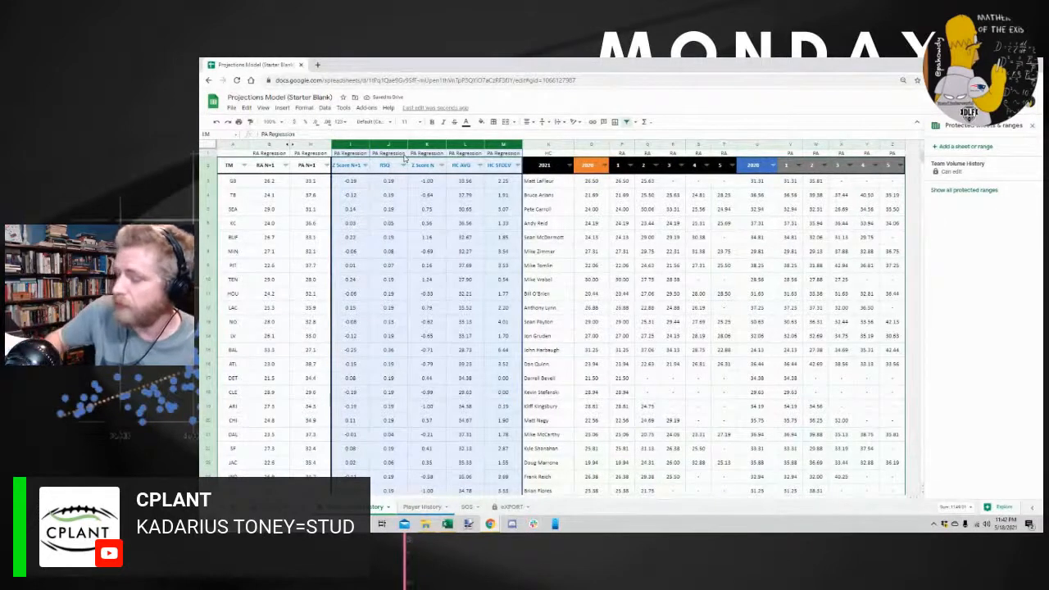
pyautogui.hotkey('ctrl', 'z')
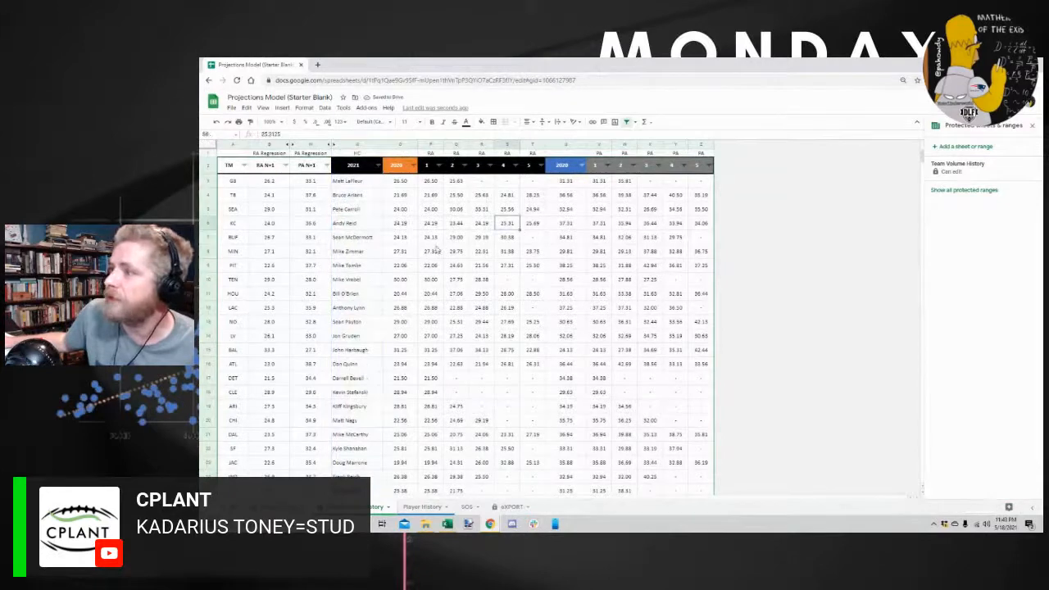
pyautogui.click(357, 295)
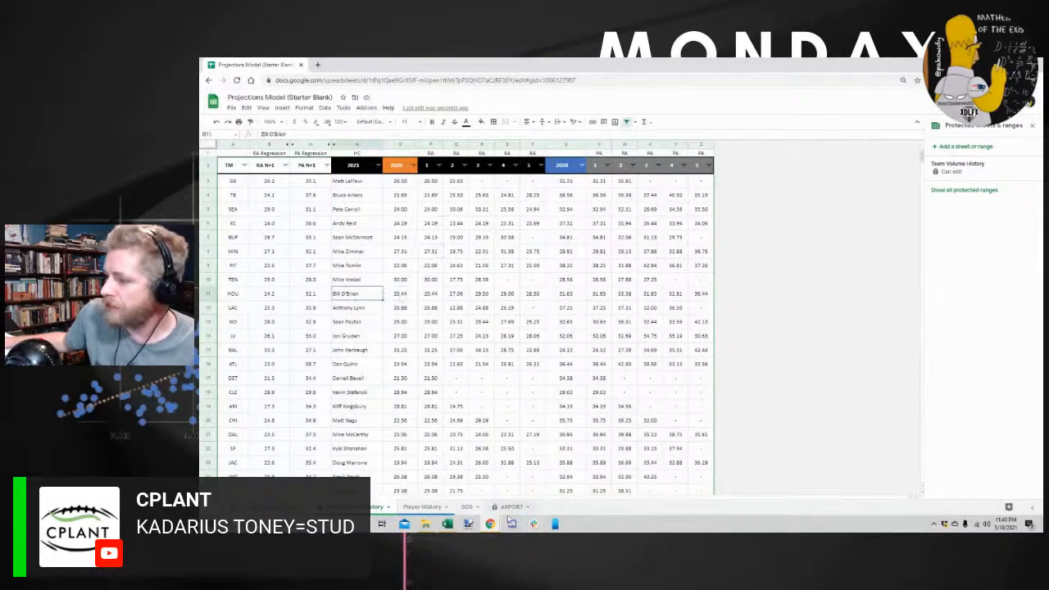
# Protect the Player History sheet by restricting who can edit it, and close the protected ranges list
pyautogui.rightClick(433, 508)
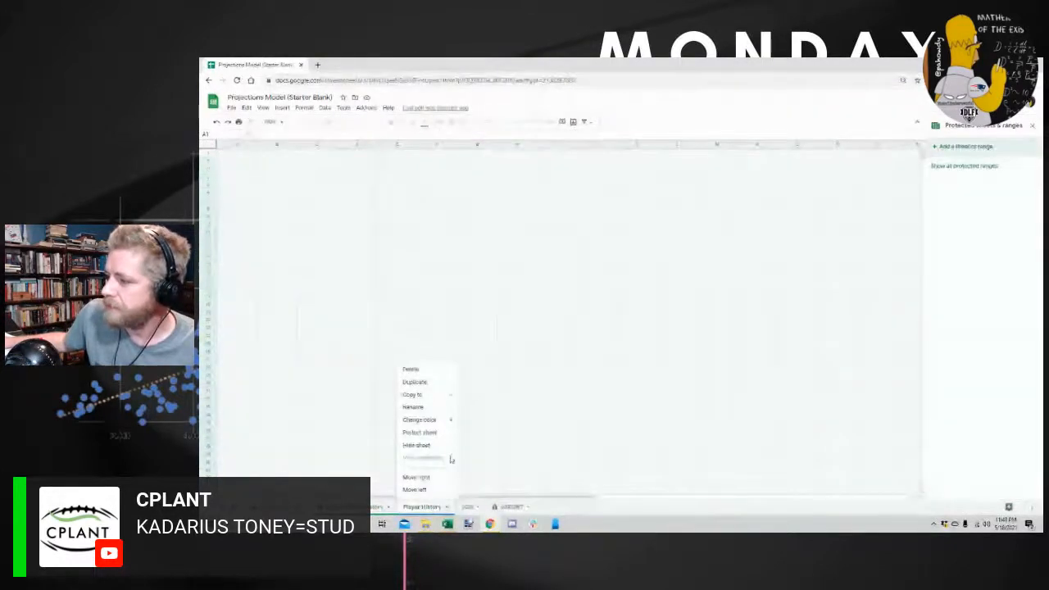
pyautogui.click(447, 440)
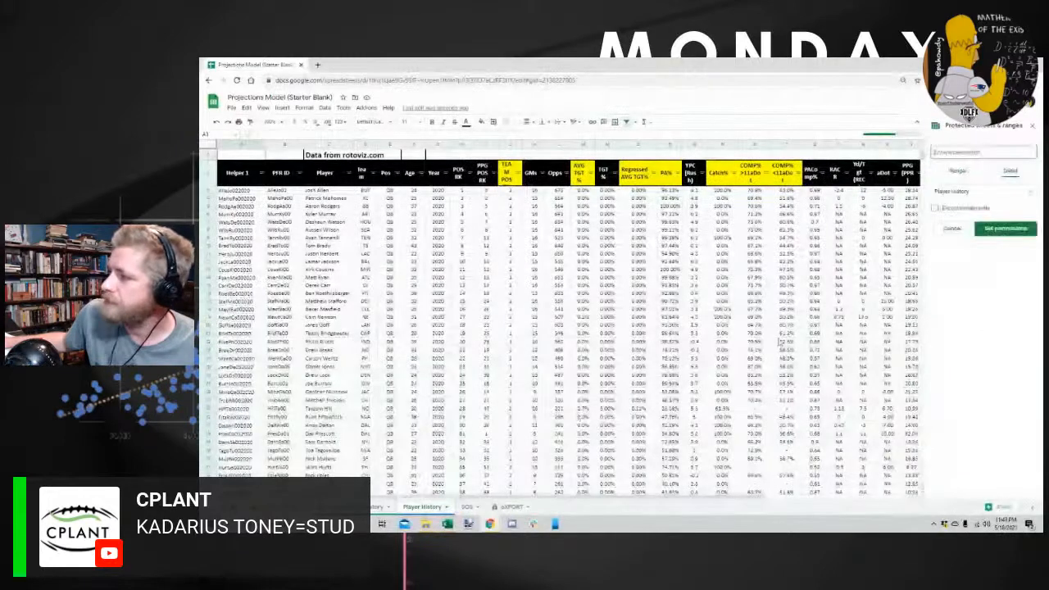
pyautogui.click(1005, 230)
pyautogui.click(686, 341)
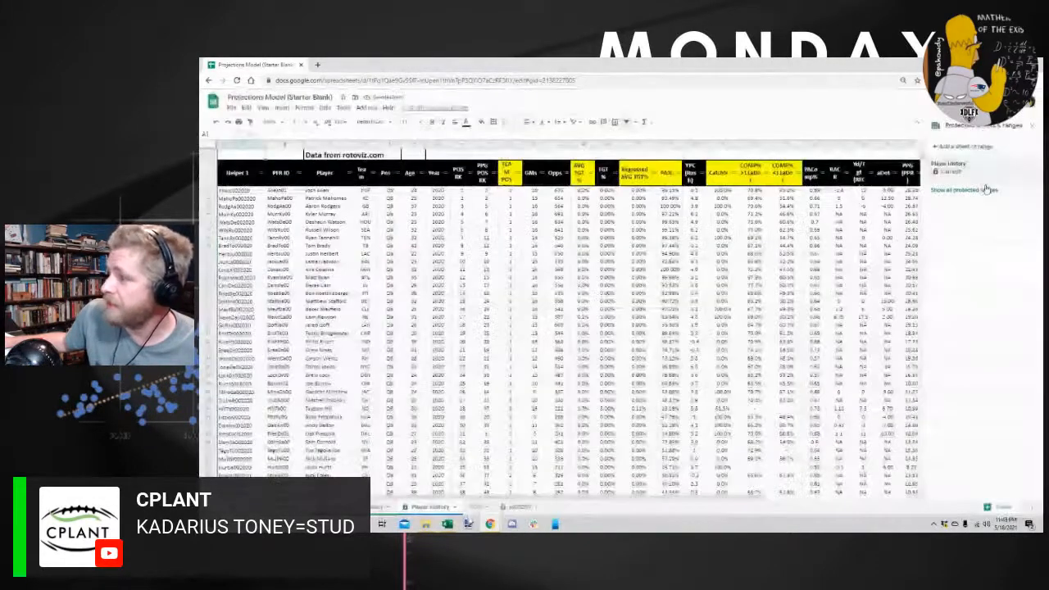
pyautogui.click(1032, 125)
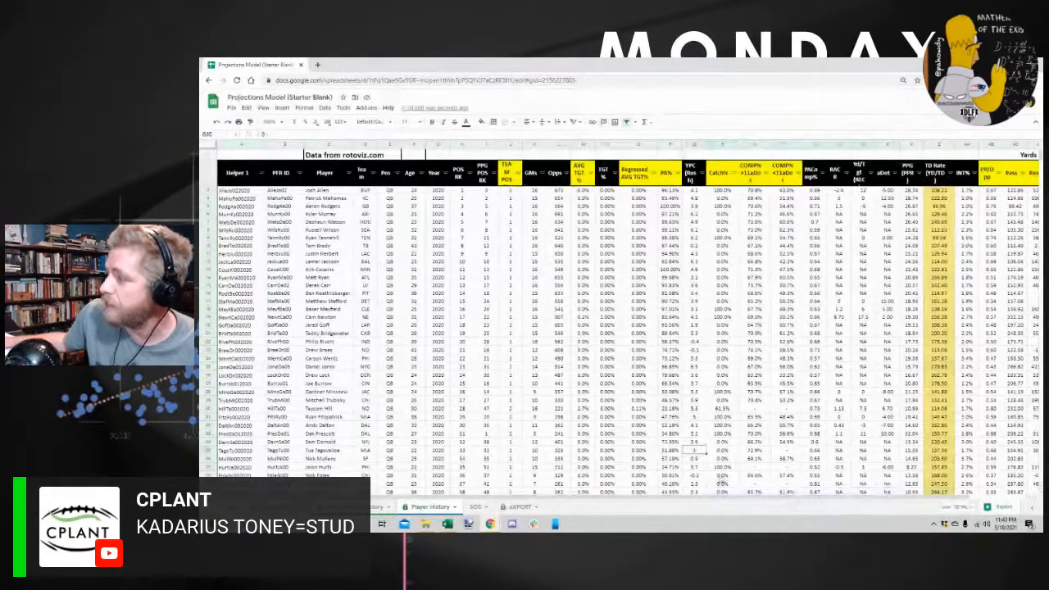
# Widen the PP/Opp, Pass, Rush and Rec columns together and the RUSH% column on the Player History sheet
pyautogui.moveTo(777, 500); pyautogui.dragTo(850, 499)
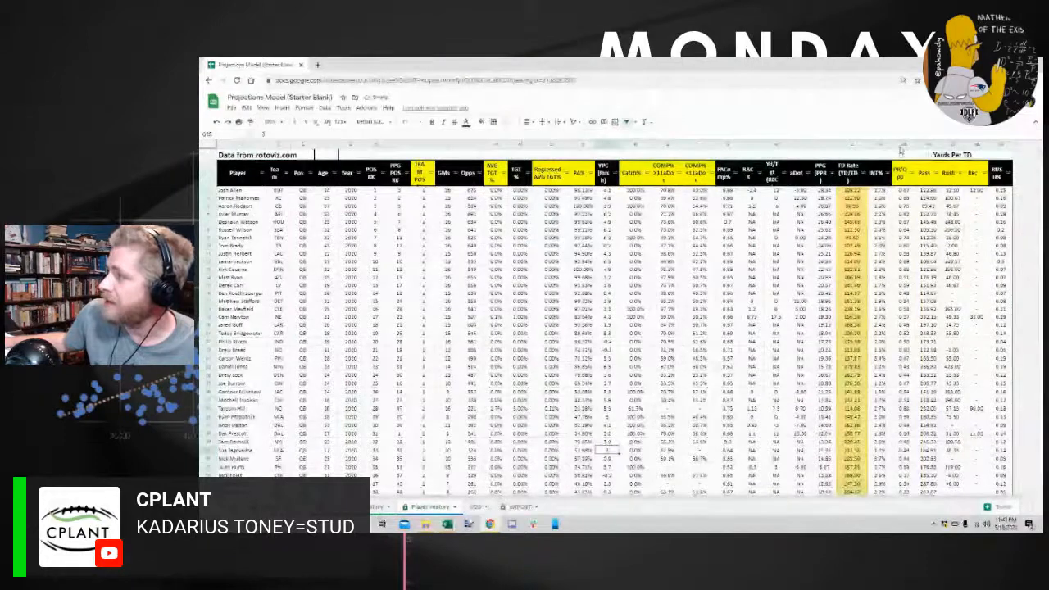
pyautogui.moveTo(902, 144); pyautogui.dragTo(968, 146)
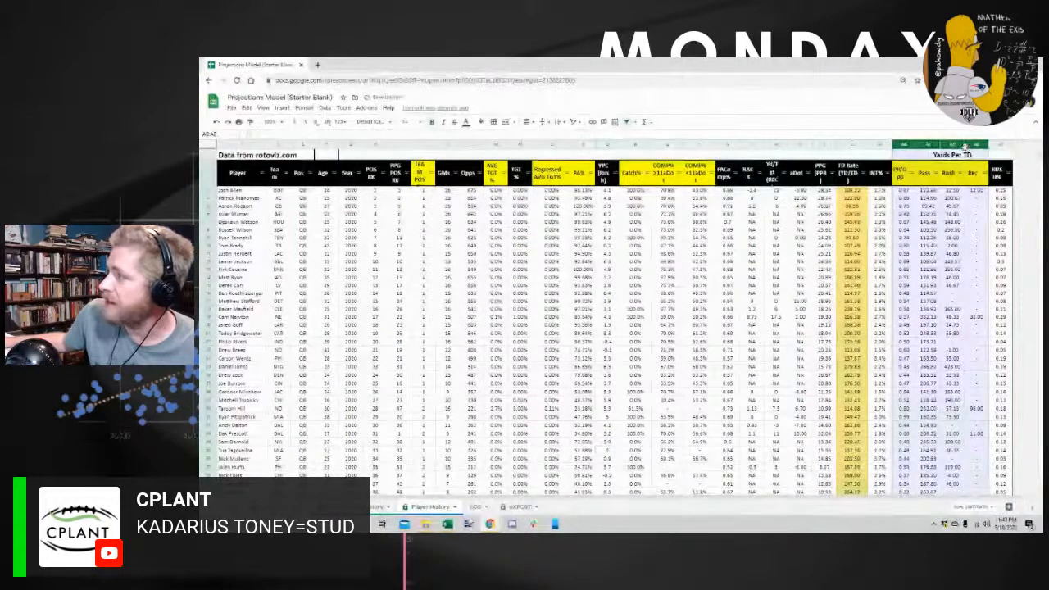
pyautogui.rightClick(966, 146)
pyautogui.press('Escape')
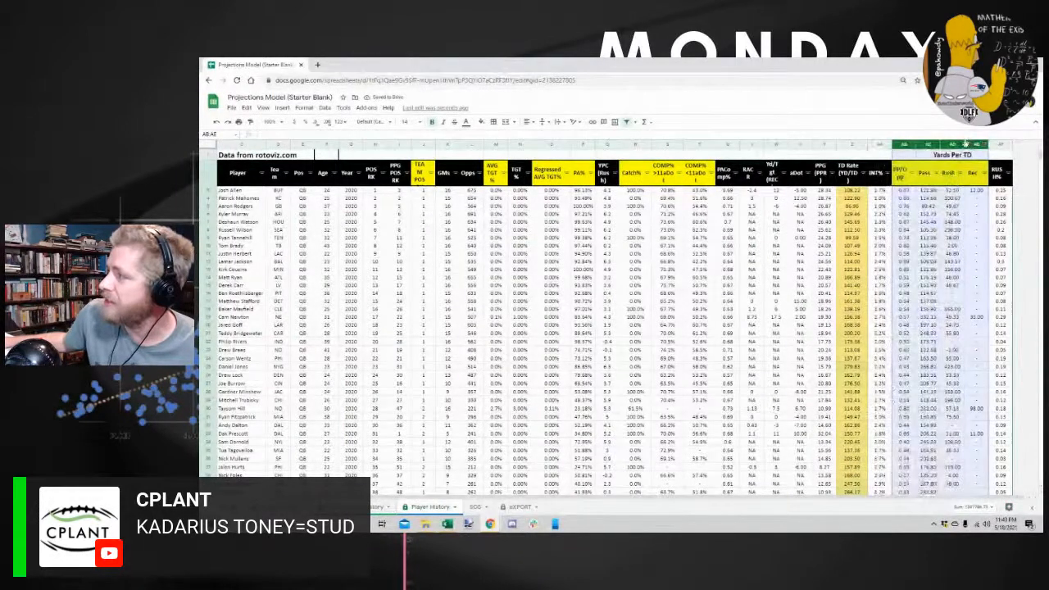
pyautogui.moveTo(965, 145); pyautogui.dragTo(971, 144)
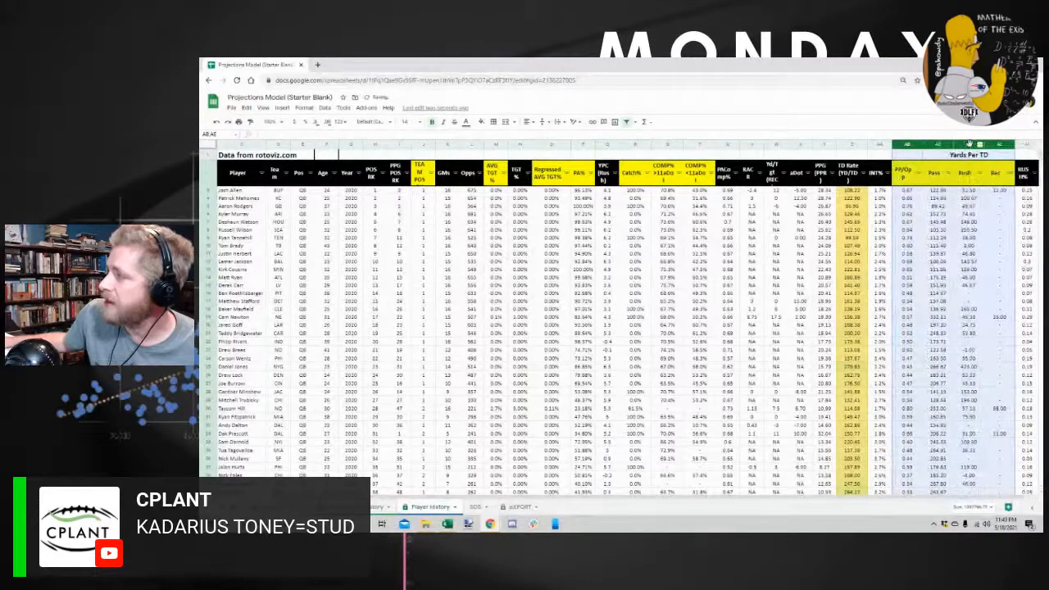
pyautogui.hscroll(2, 996, 502)
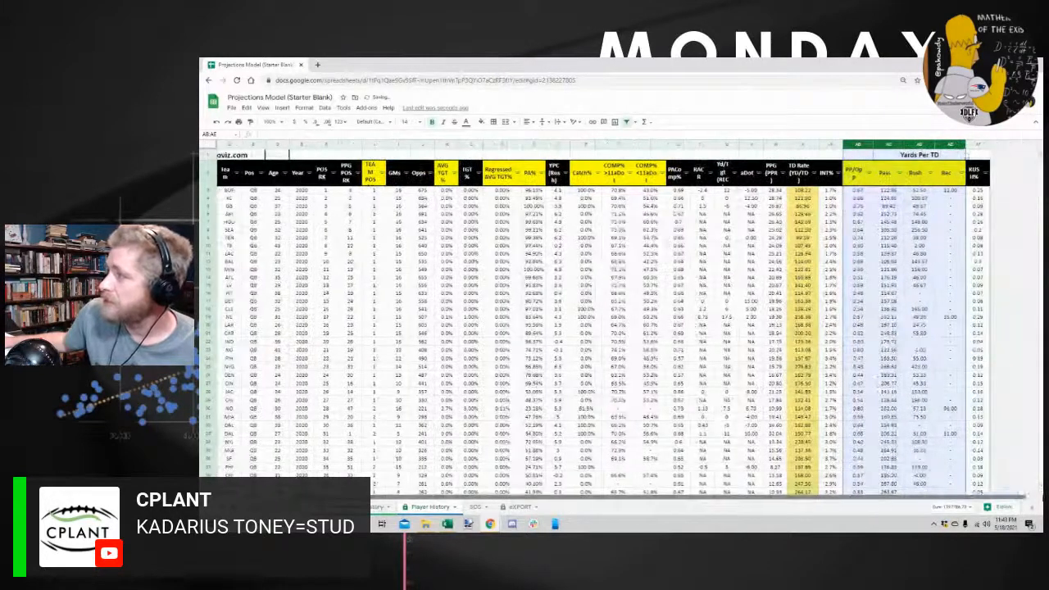
pyautogui.click(978, 144)
pyautogui.moveTo(988, 144); pyautogui.dragTo(997, 144)
# Widen both COMP% aDot columns (>11 and <11) and the Yd/Tgt (REC) column so their headers fit
pyautogui.moveTo(809, 495); pyautogui.dragTo(645, 506)
pyautogui.scroll(10, 645, 410)
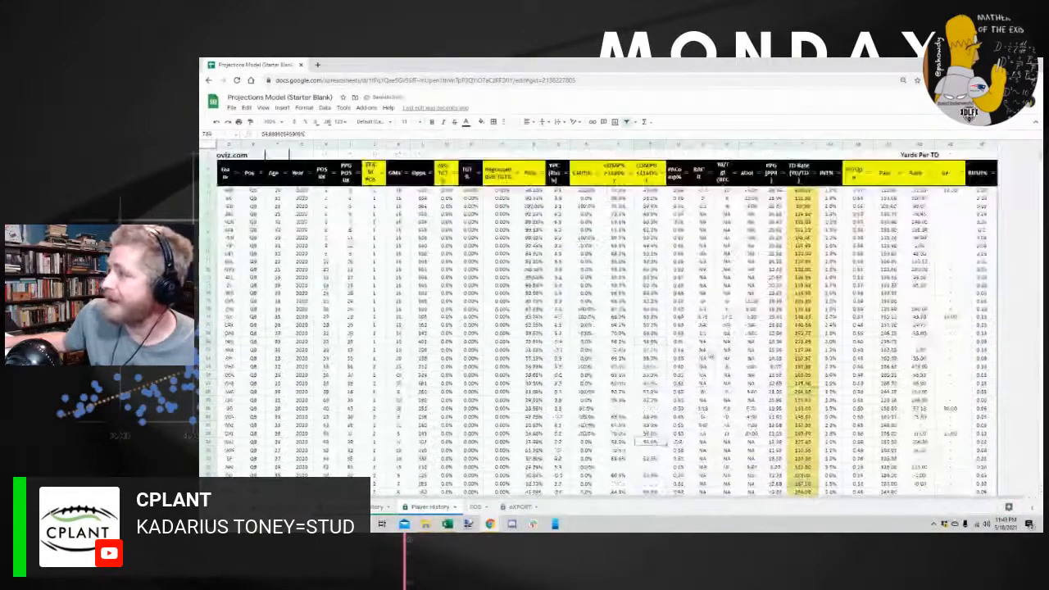
pyautogui.moveTo(619, 145); pyautogui.dragTo(650, 145)
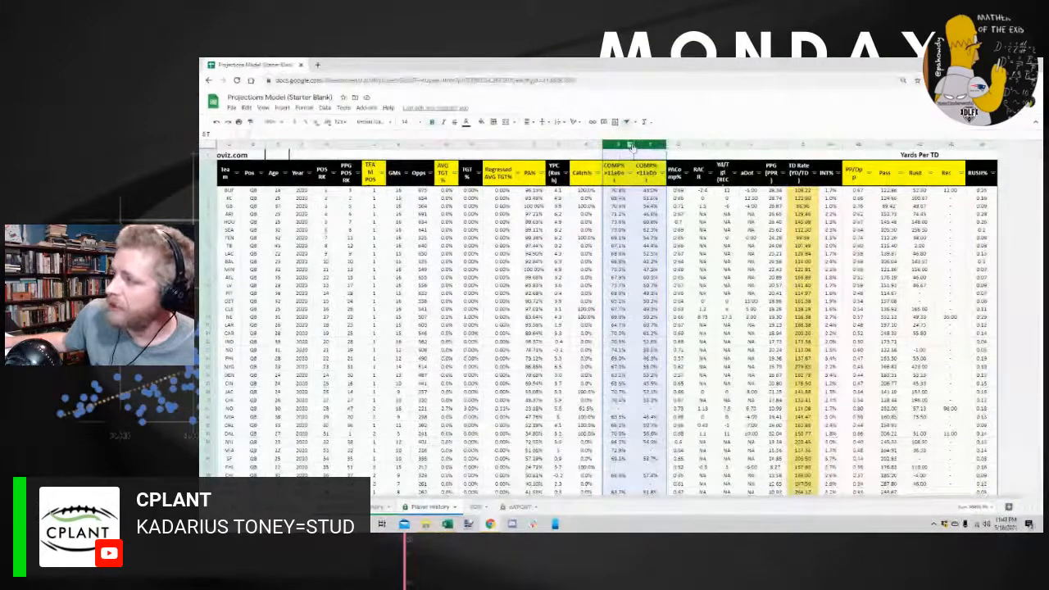
pyautogui.moveTo(635, 145); pyautogui.dragTo(645, 144)
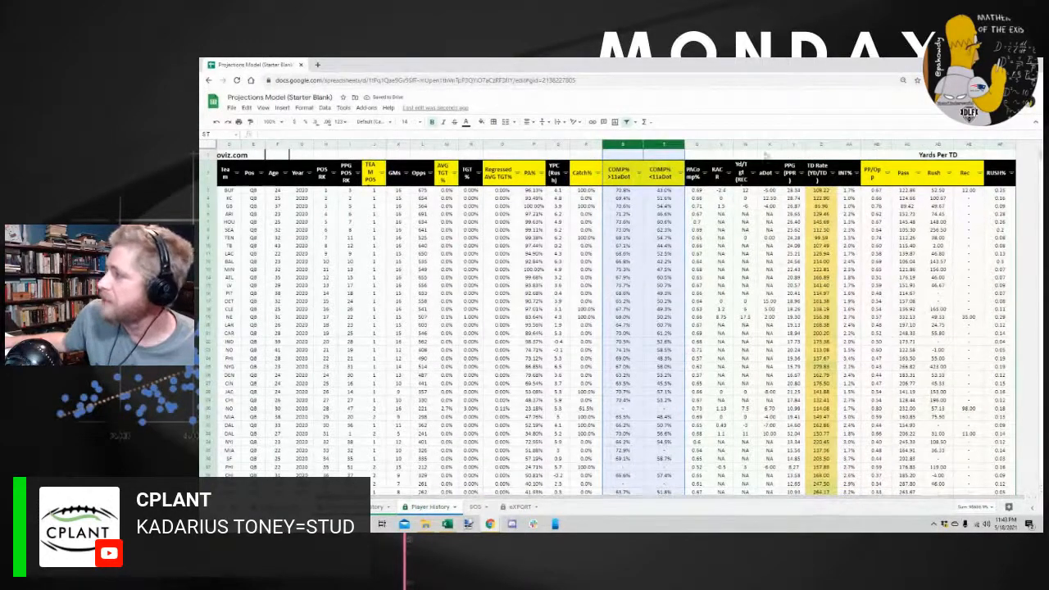
pyautogui.moveTo(756, 146); pyautogui.dragTo(768, 146)
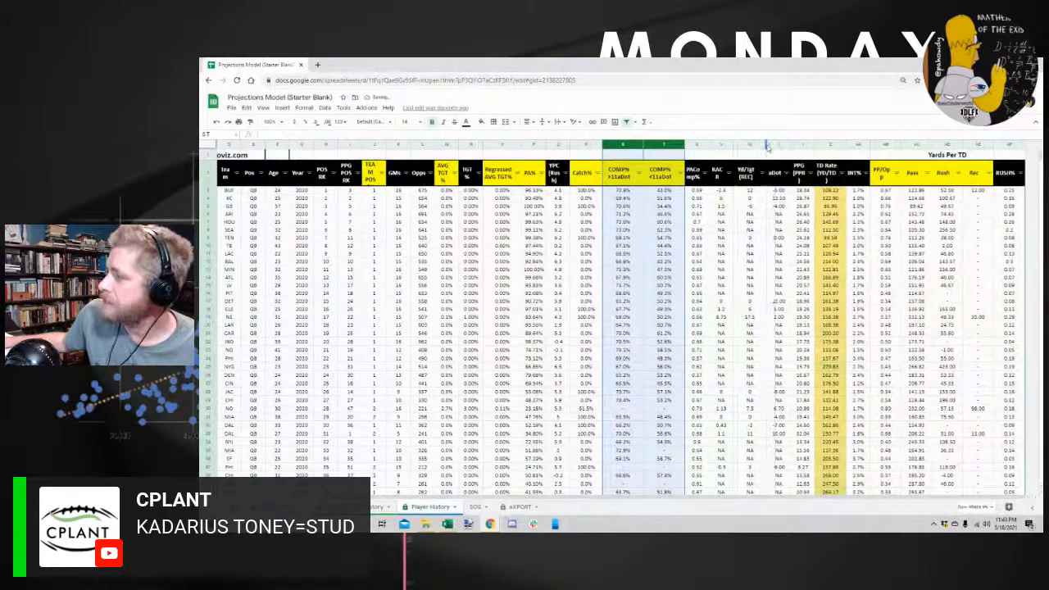
# Hide the Helper 1 column on the Player History sheet and widen the TEAM POS RK column
pyautogui.hscroll(-5, 382, 271)
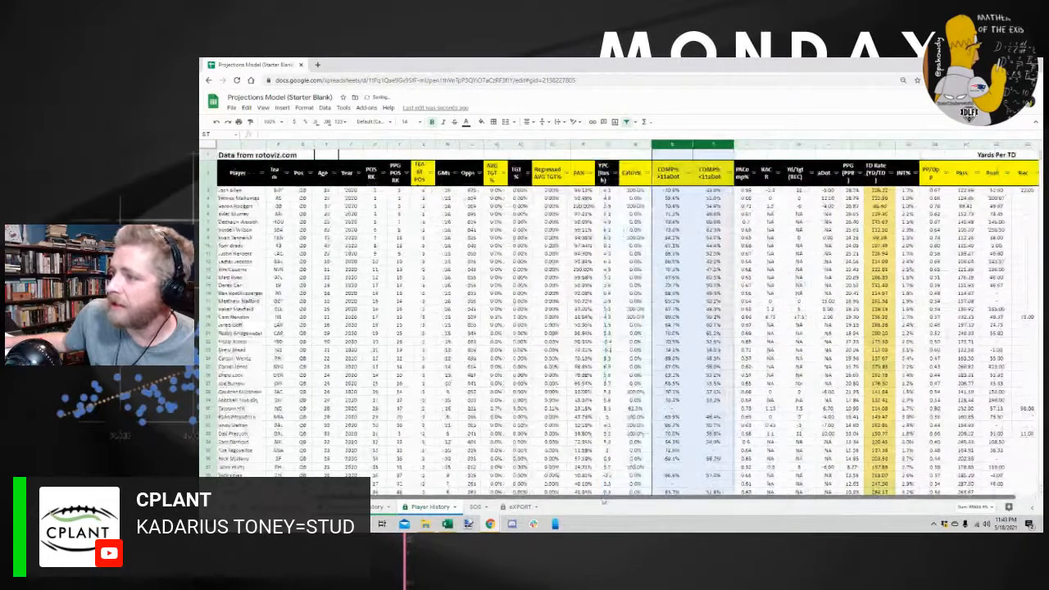
pyautogui.click(244, 178)
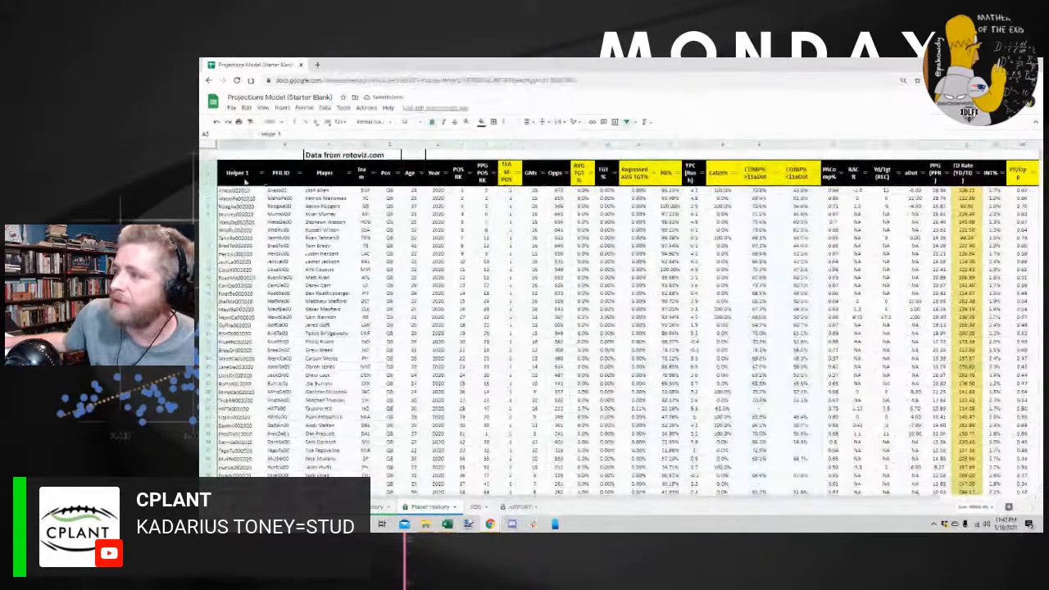
pyautogui.rightClick(242, 145)
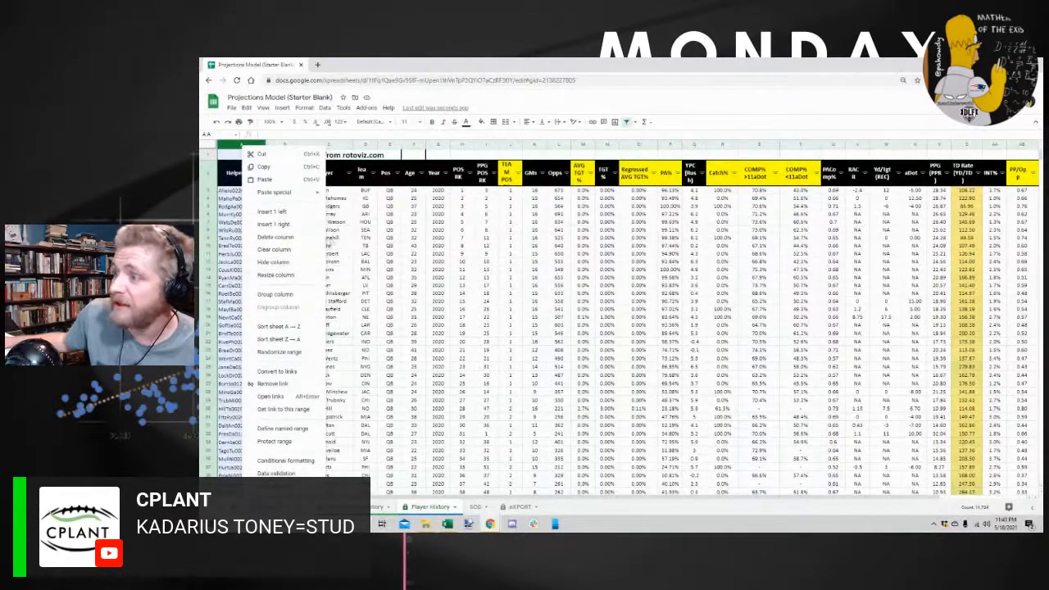
pyautogui.click(300, 264)
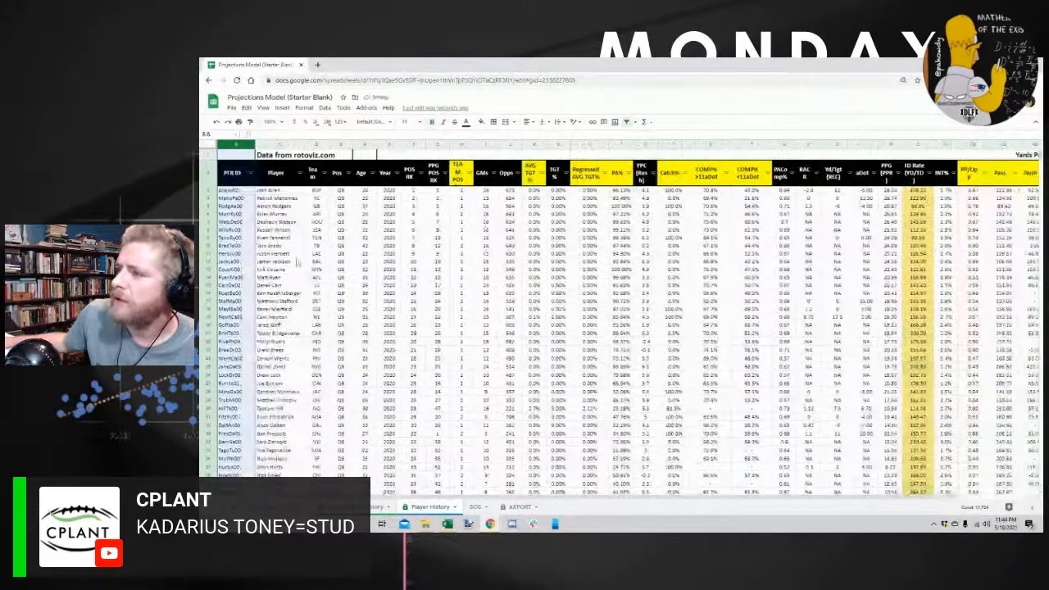
pyautogui.click(366, 285)
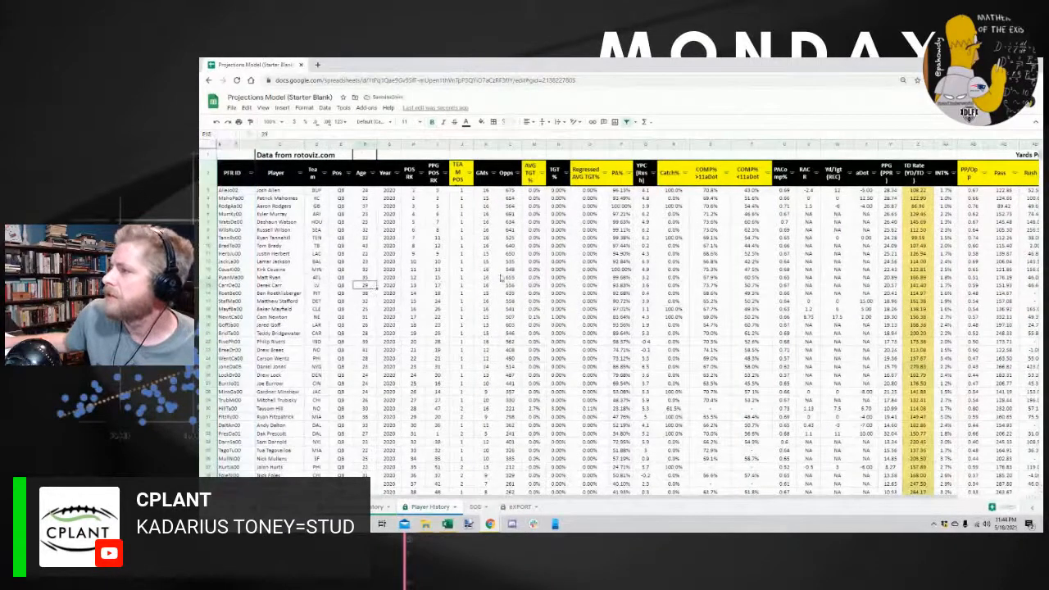
pyautogui.moveTo(473, 145); pyautogui.dragTo(483, 146)
# Protect the SOS sheet by restricting who can edit it
pyautogui.click(474, 507)
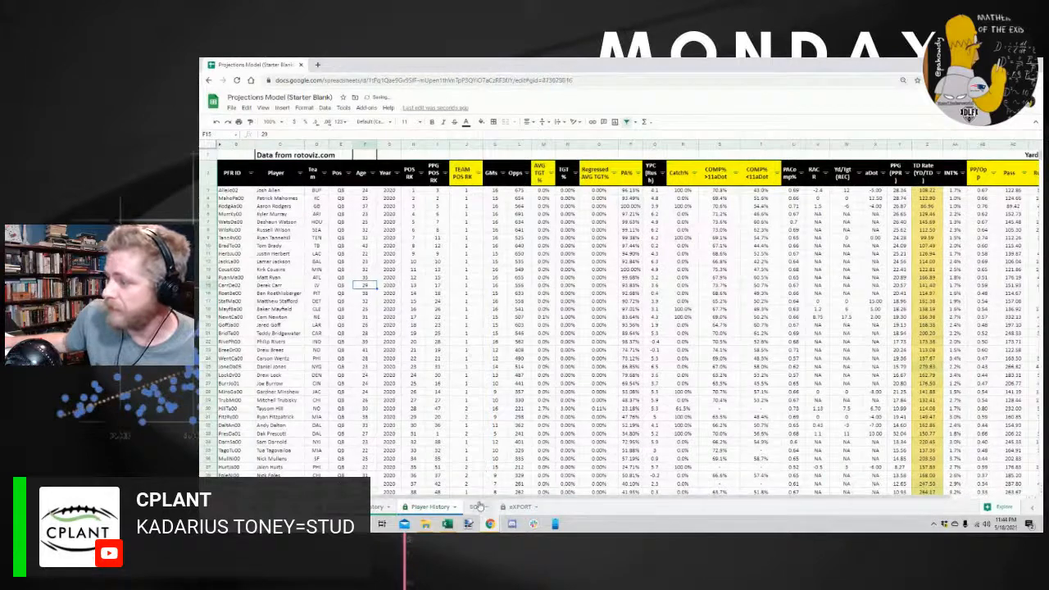
pyautogui.click(483, 506)
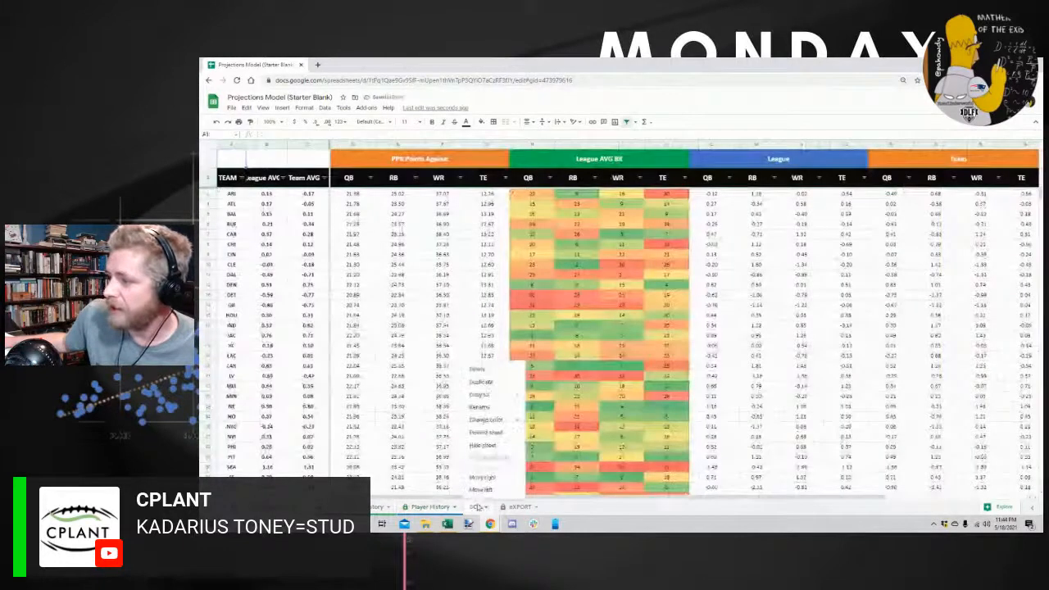
pyautogui.click(499, 432)
pyautogui.click(994, 232)
pyautogui.click(684, 342)
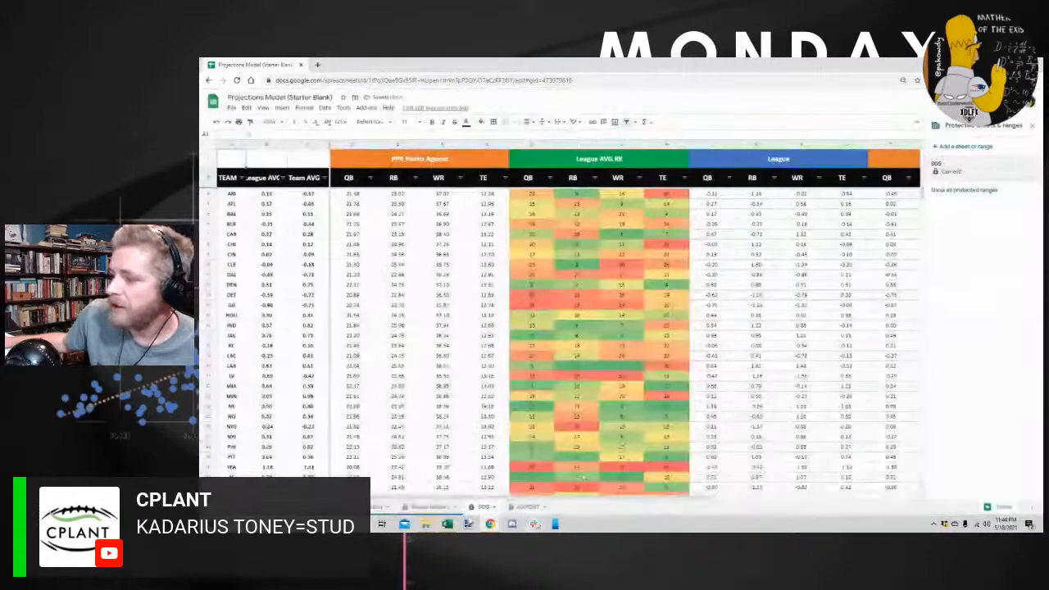
# Switch to the Stream Model sheet, enlarge the page for viewers, and close the Protected sheets & ranges panel
pyautogui.hotkey('ctrl', 'shift', 'pageup')
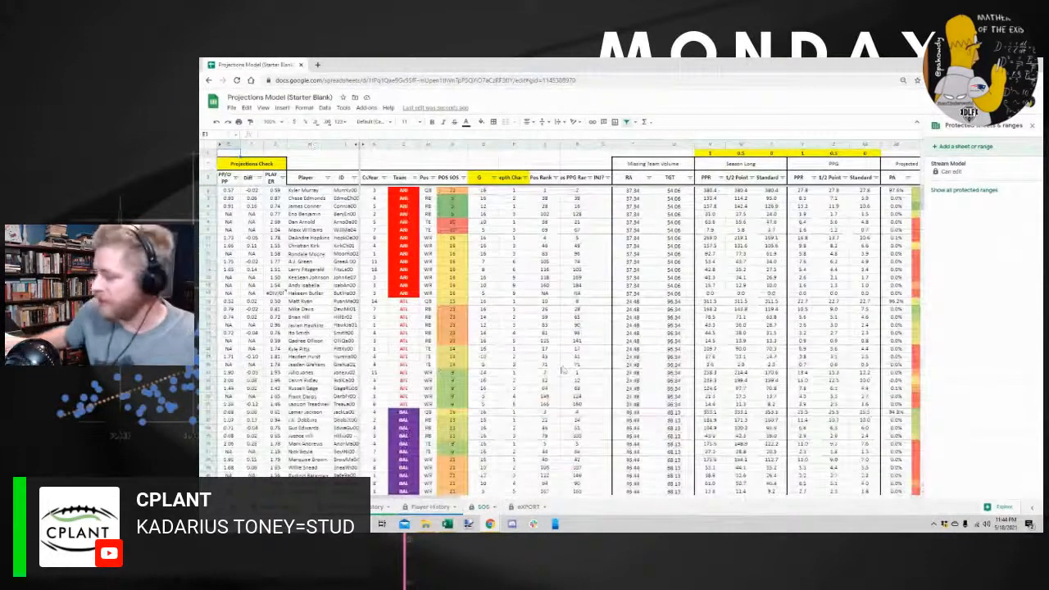
pyautogui.hotkey('ctrl', '=')
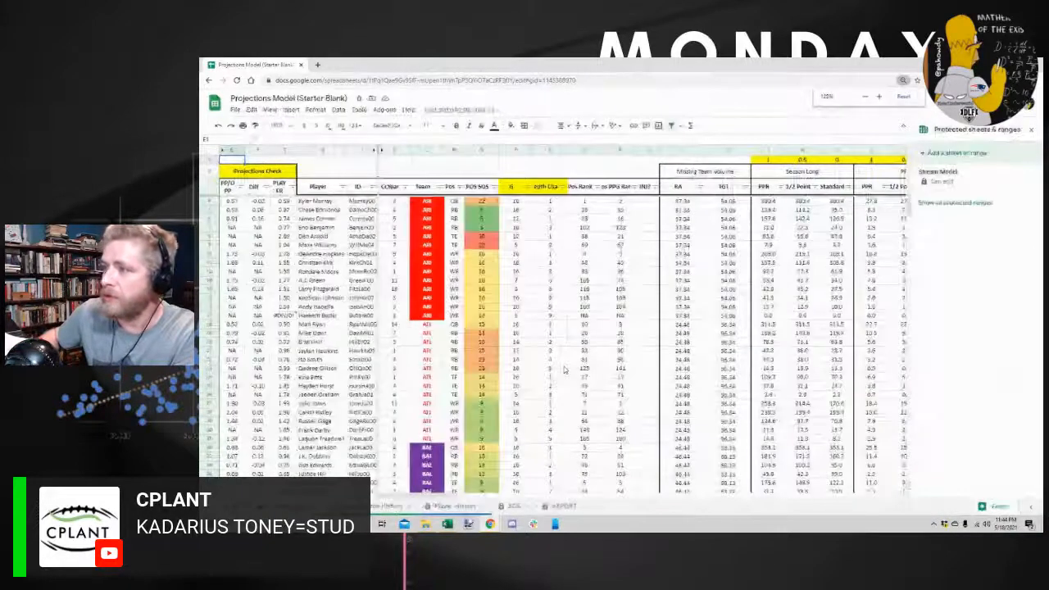
pyautogui.hotkey('ctrl', '=')
pyautogui.hotkey('ctrl', '=')
pyautogui.hotkey('ctrl', '=')
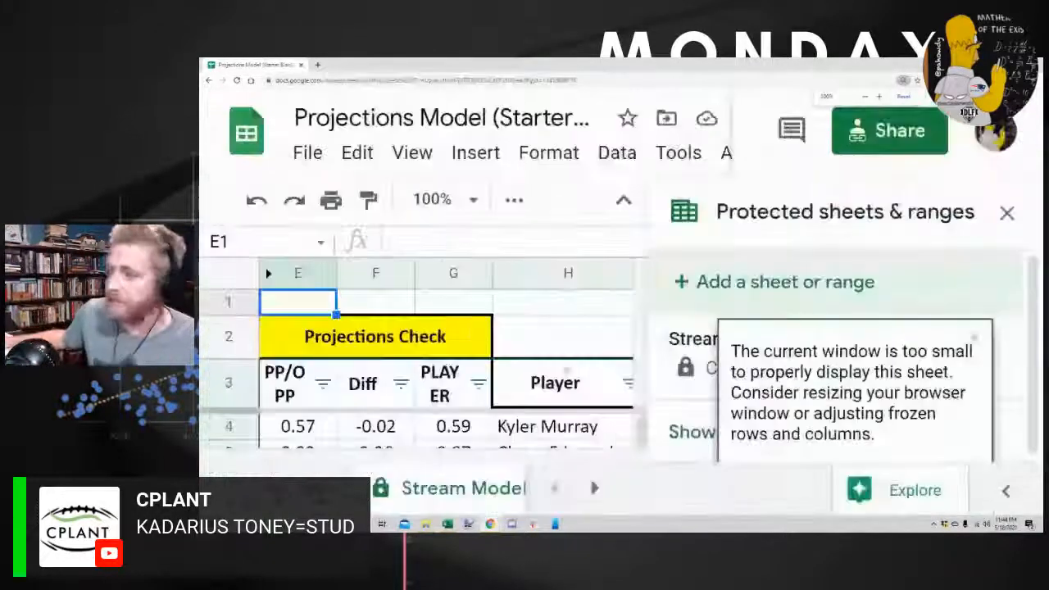
pyautogui.click(975, 338)
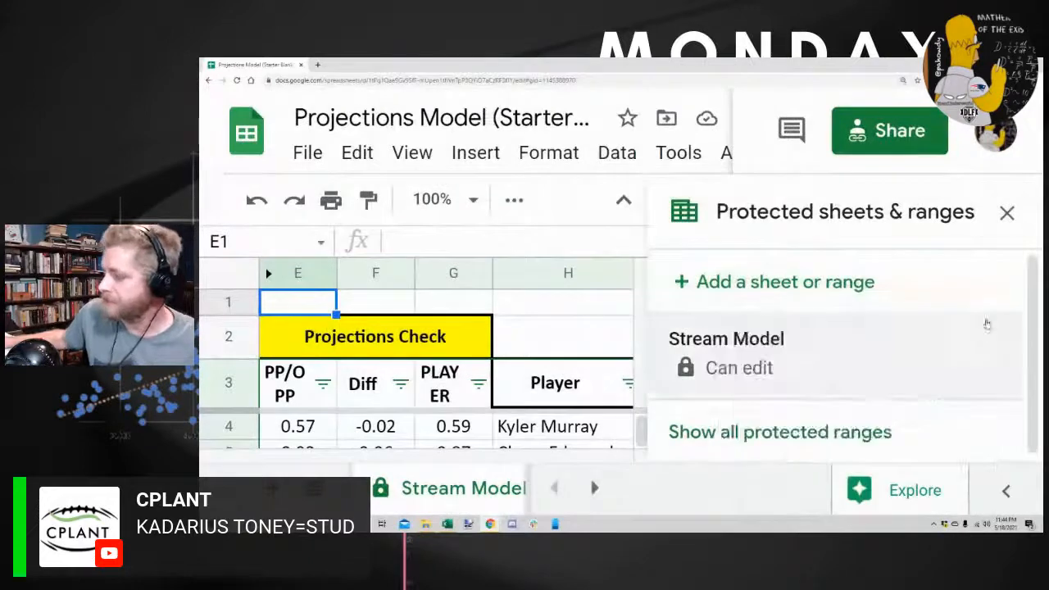
pyautogui.hotkey('ctrl', '-')
pyautogui.hotkey('ctrl', '-')
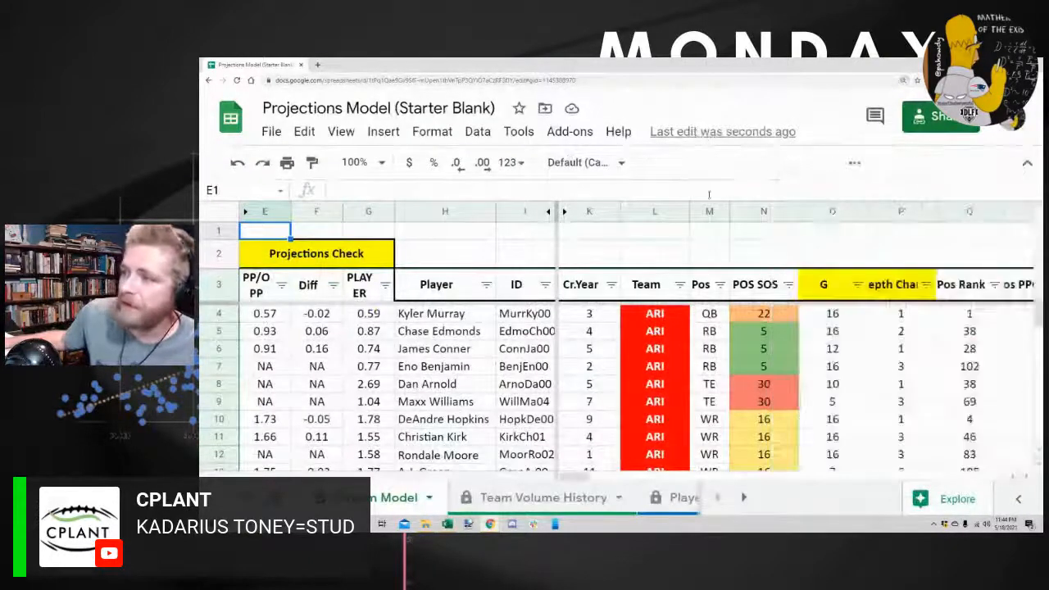
pyautogui.click(1019, 170)
# Show the Make a copy command and its Copy document dialog, and dismiss the dialog without copying the workbook
pyautogui.click(272, 133)
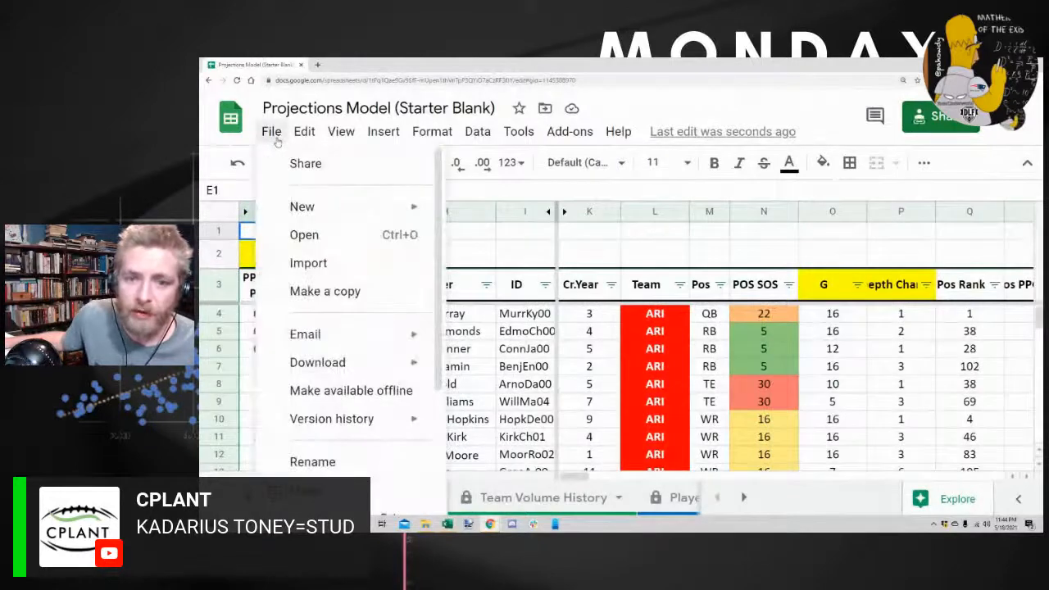
pyautogui.click(340, 293)
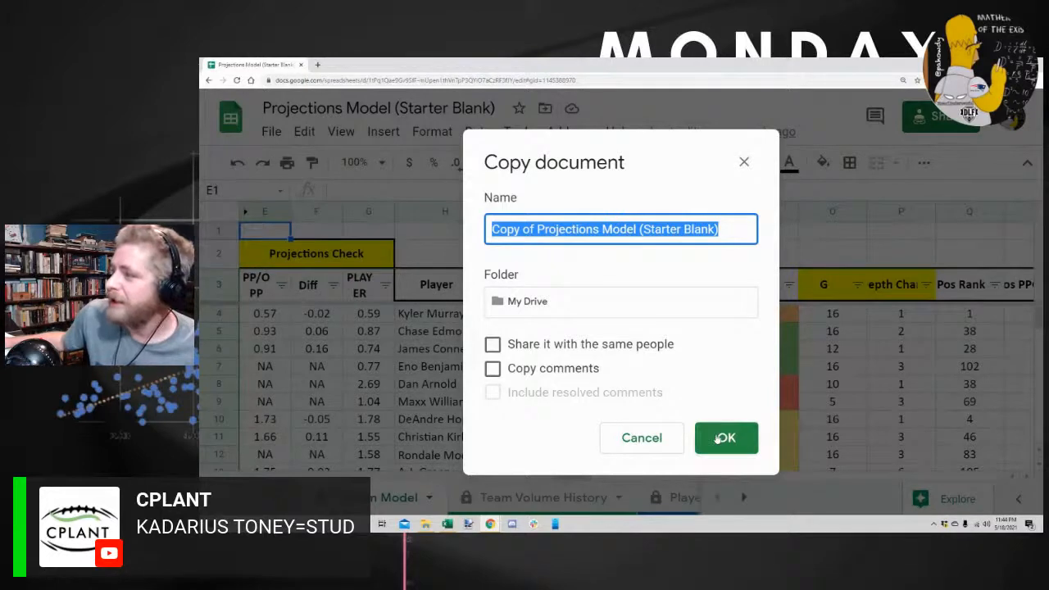
pyautogui.click(744, 161)
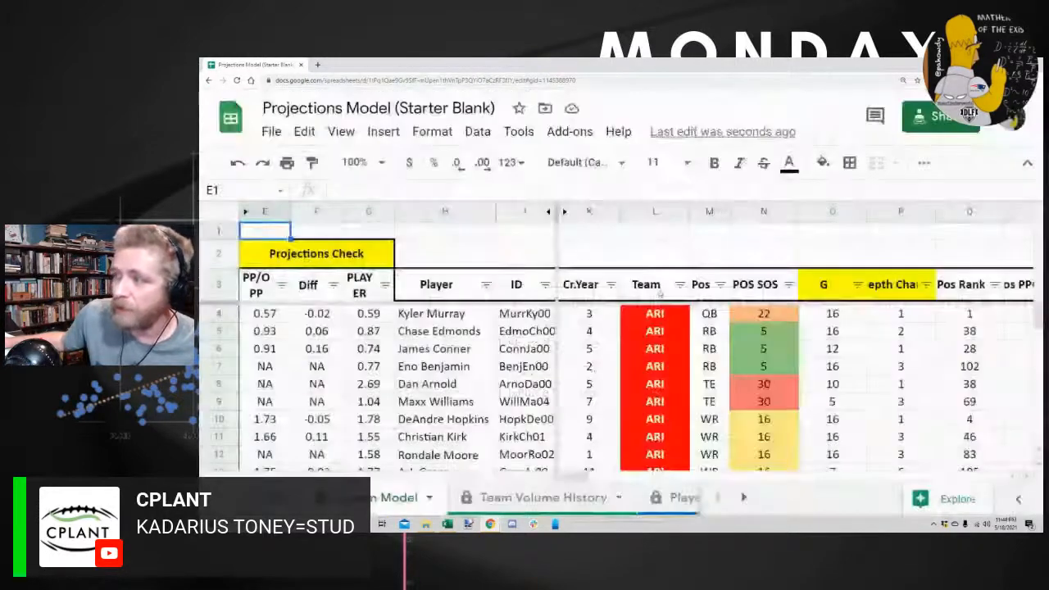
pyautogui.click(471, 262)
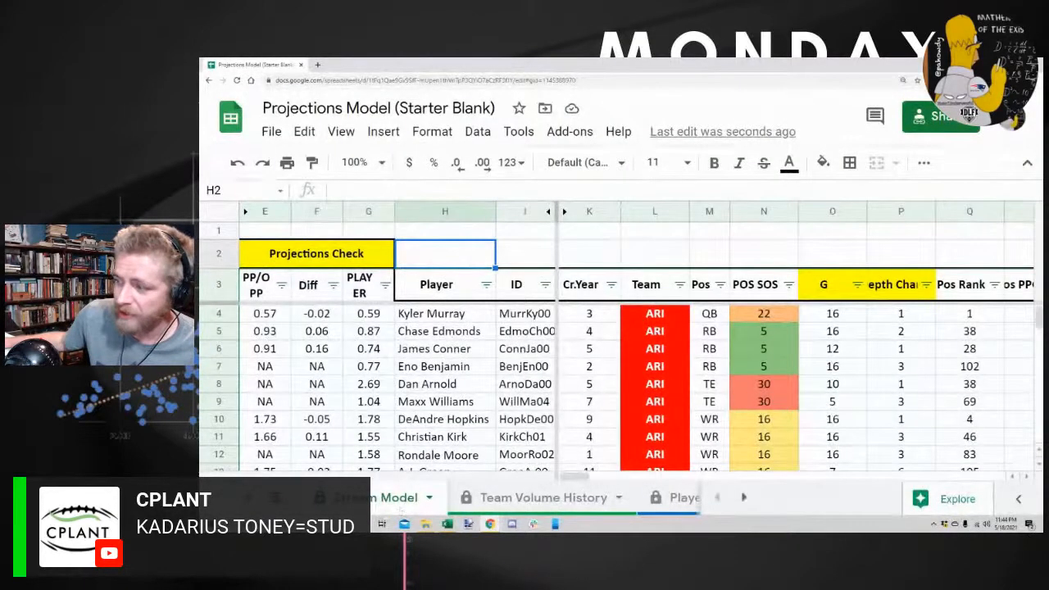
pyautogui.click(487, 400)
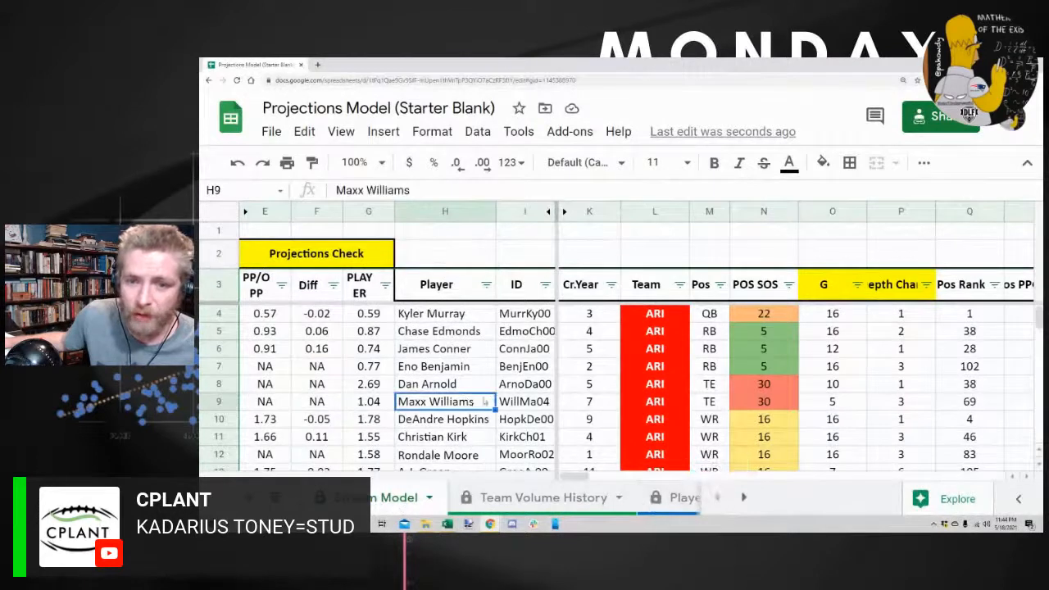
pyautogui.click(466, 367)
pyautogui.click(478, 331)
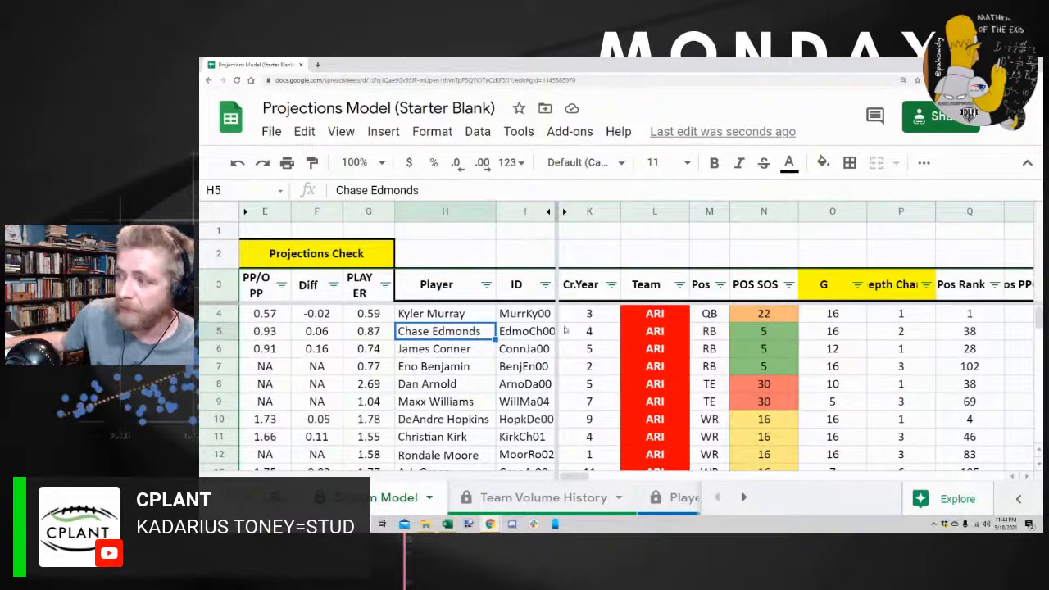
# Return the page to a smaller view and look over the SOS, eXPORT, Player History, Team Volume History and Stream Model sheets
pyautogui.hotkey('ctrl', '0')
pyautogui.hotkey('ctrl', '-')
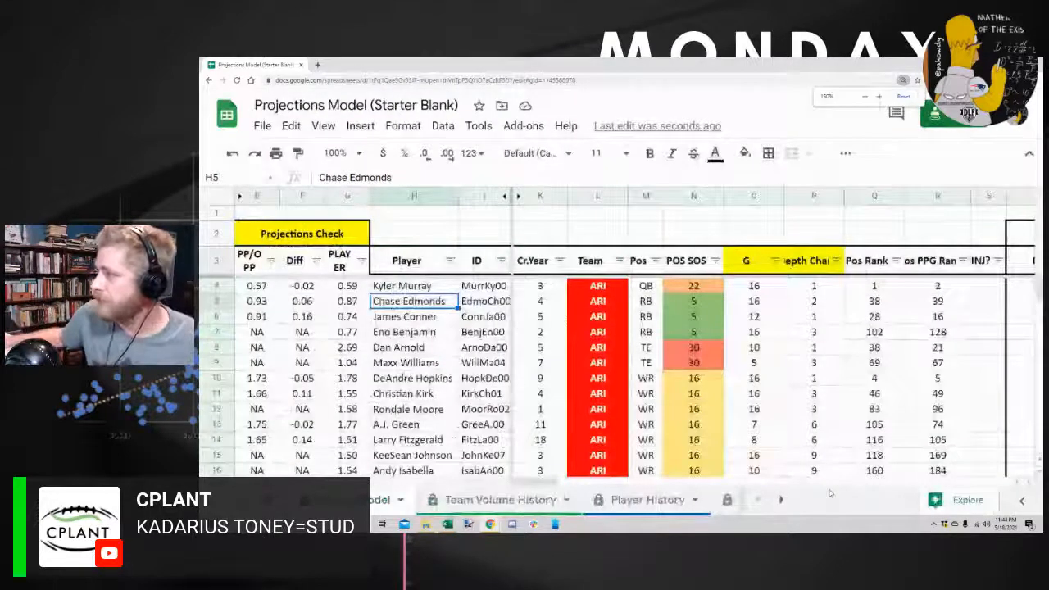
pyautogui.hotkey('ctrl', '-')
pyautogui.hotkey('ctrl', '-')
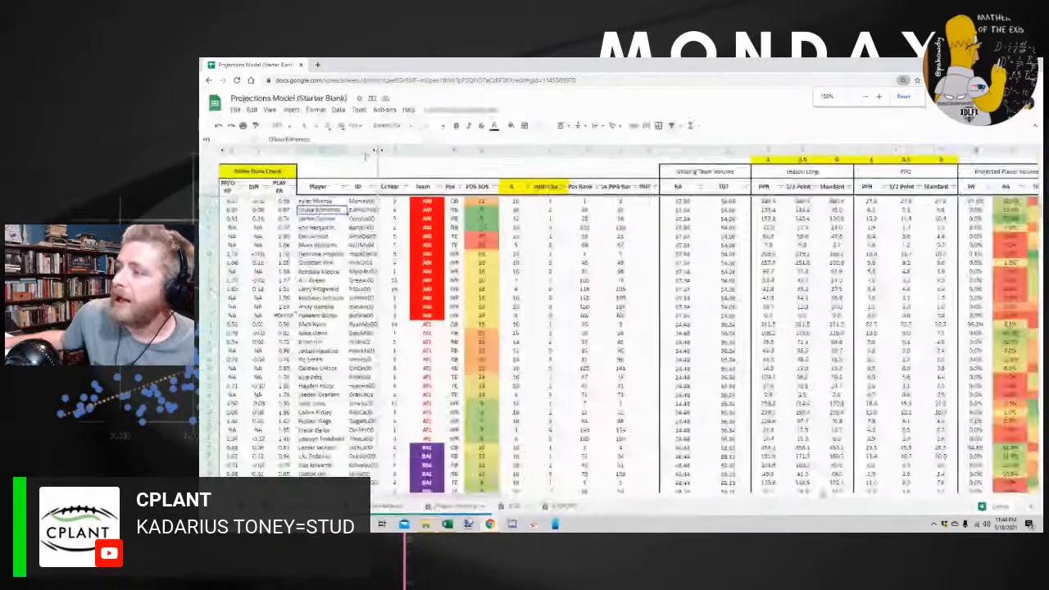
pyautogui.click(330, 168)
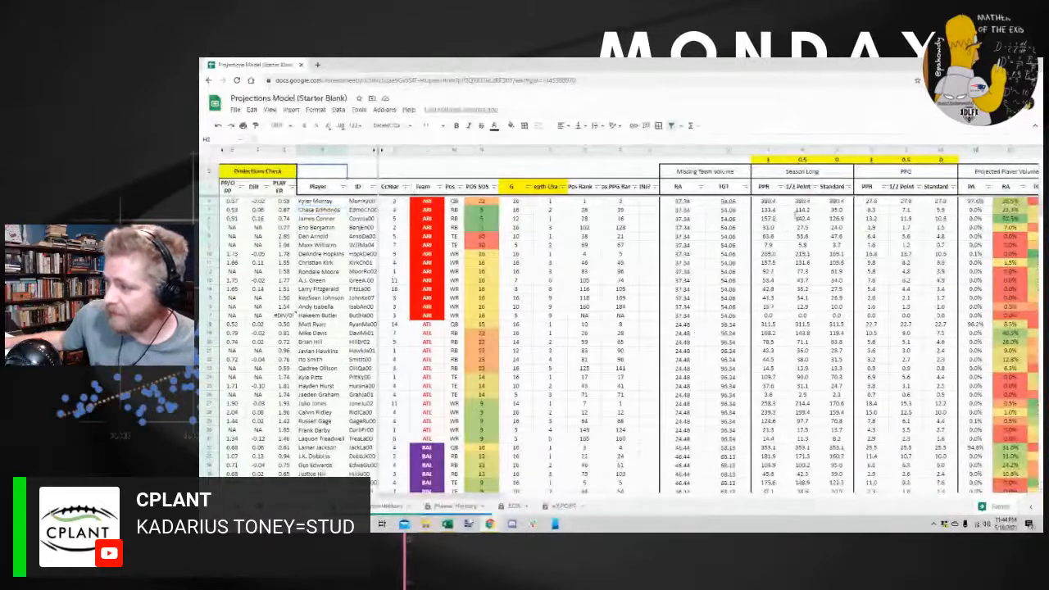
pyautogui.click(513, 506)
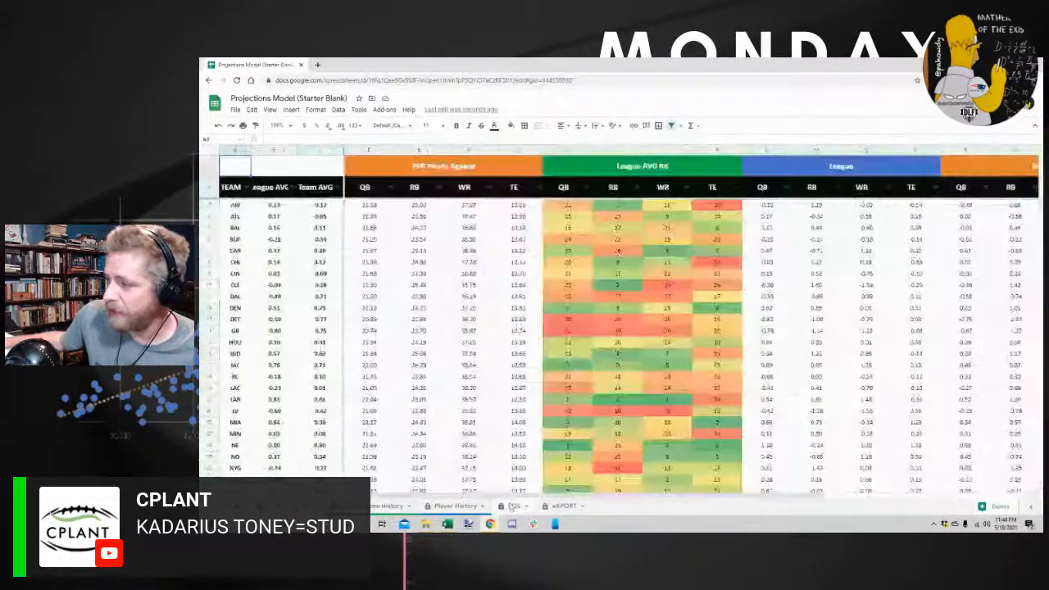
pyautogui.click(561, 506)
pyautogui.click(394, 506)
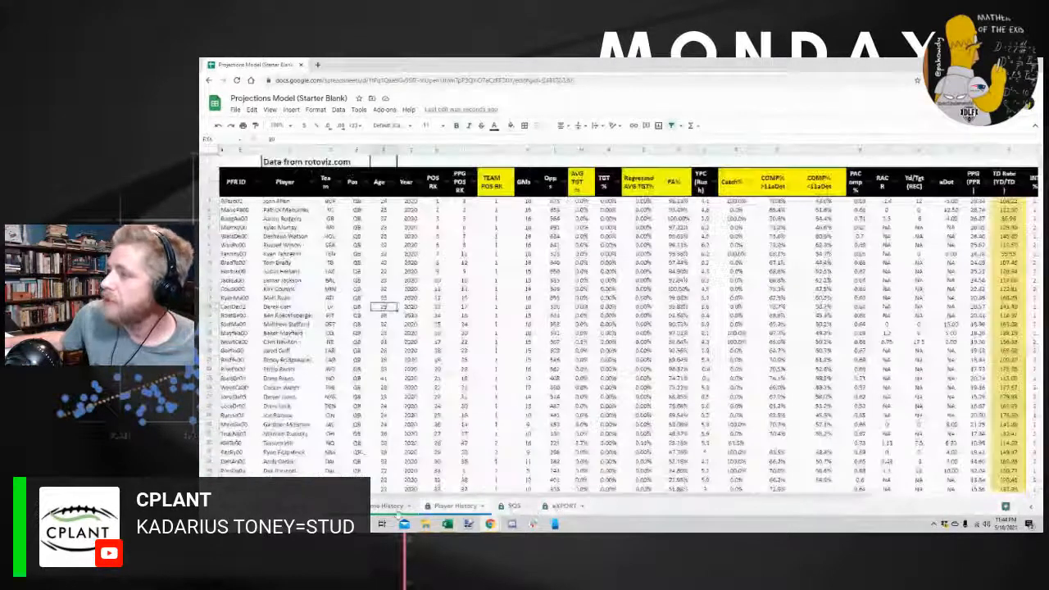
pyautogui.click(455, 506)
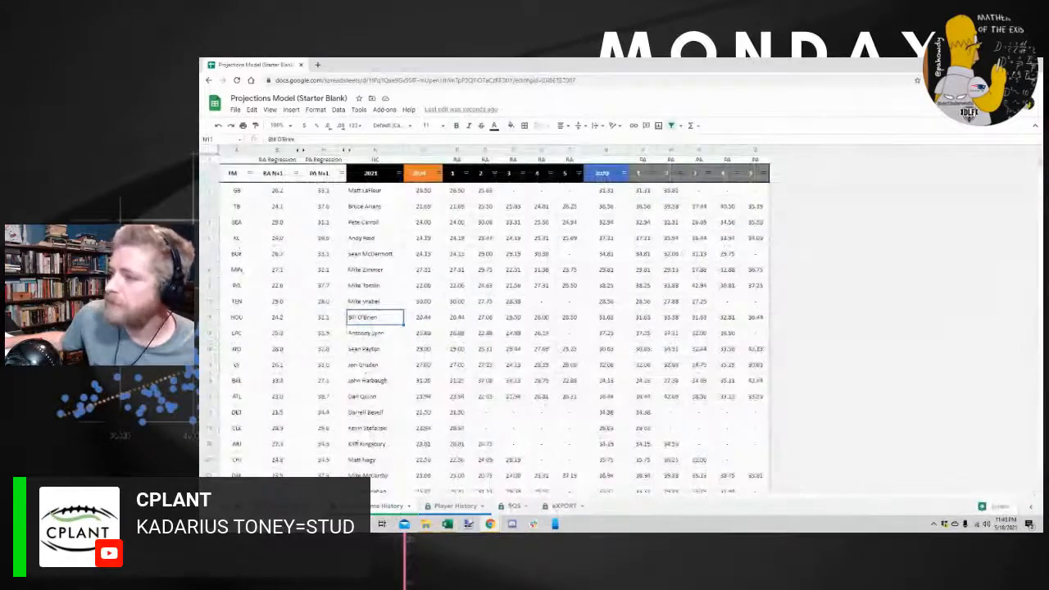
pyautogui.click(564, 506)
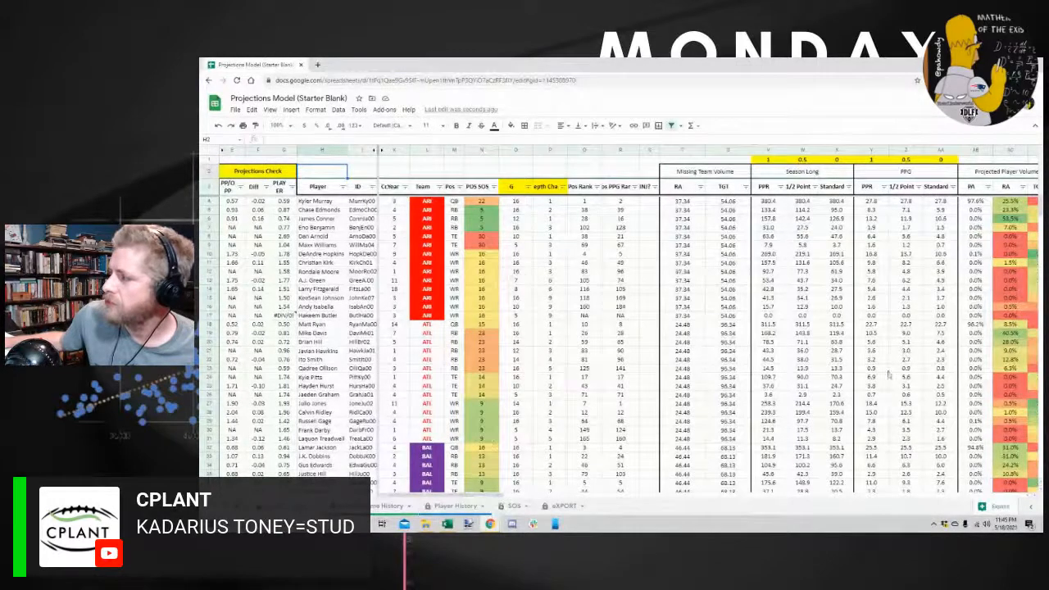
pyautogui.moveTo(480, 495)
pyautogui.mouseDown()
pyautogui.moveTo(933, 499)
pyautogui.moveTo(490, 497)
pyautogui.mouseUp()
pyautogui.press('Right')
pyautogui.press('Right')
pyautogui.press('Right')
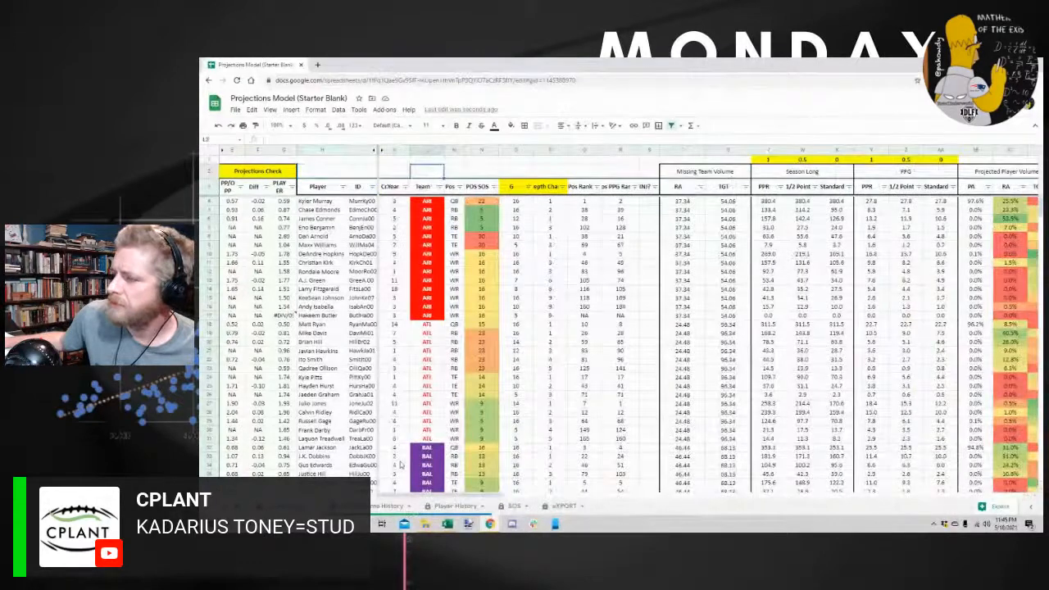
# Examine the player rows on the eXPORT sheet down through the wide receivers and return to the first player
pyautogui.click(550, 511)
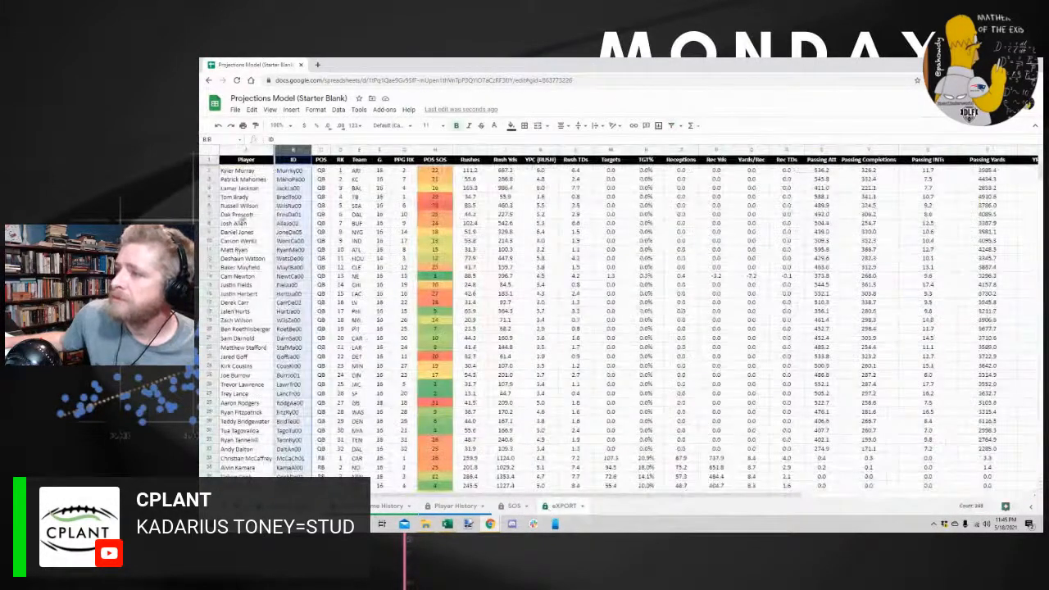
pyautogui.click(243, 218)
pyautogui.scroll(-11, 325, 312)
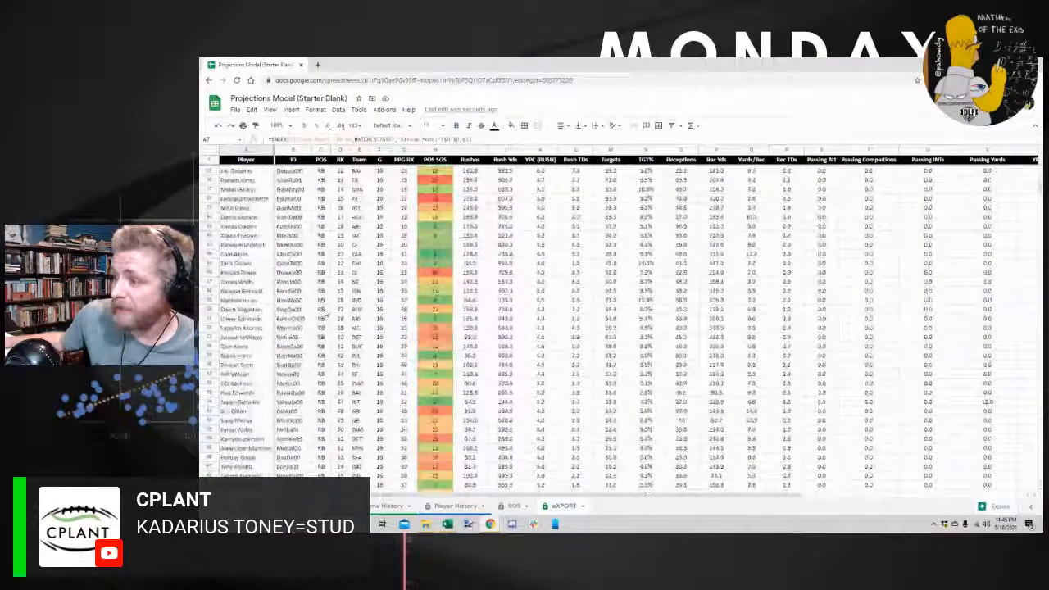
pyautogui.scroll(-15, 326, 313)
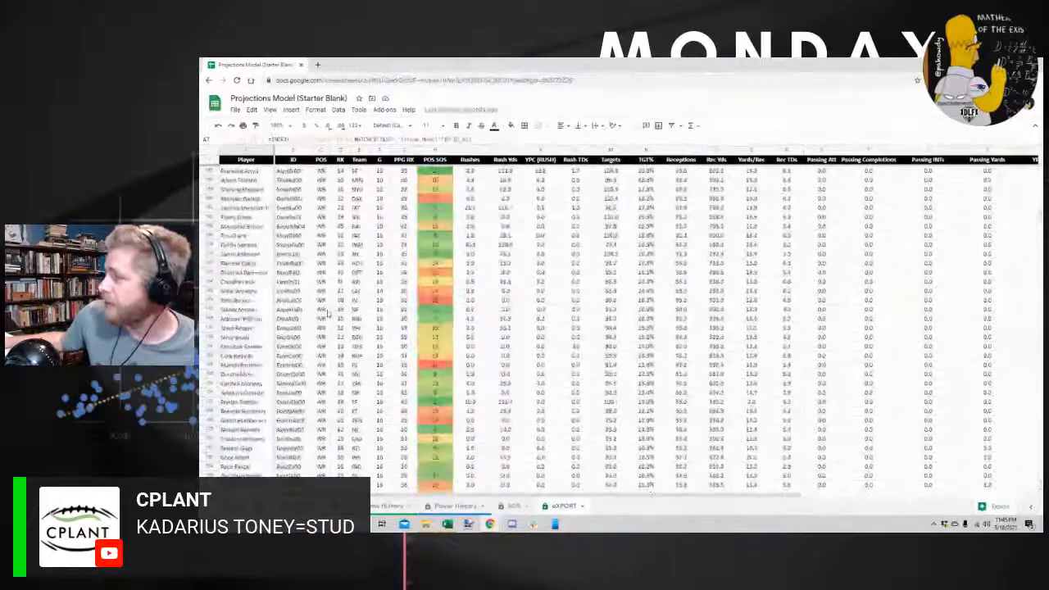
pyautogui.scroll(-8, 327, 313)
pyautogui.scroll(20, 1025, 341)
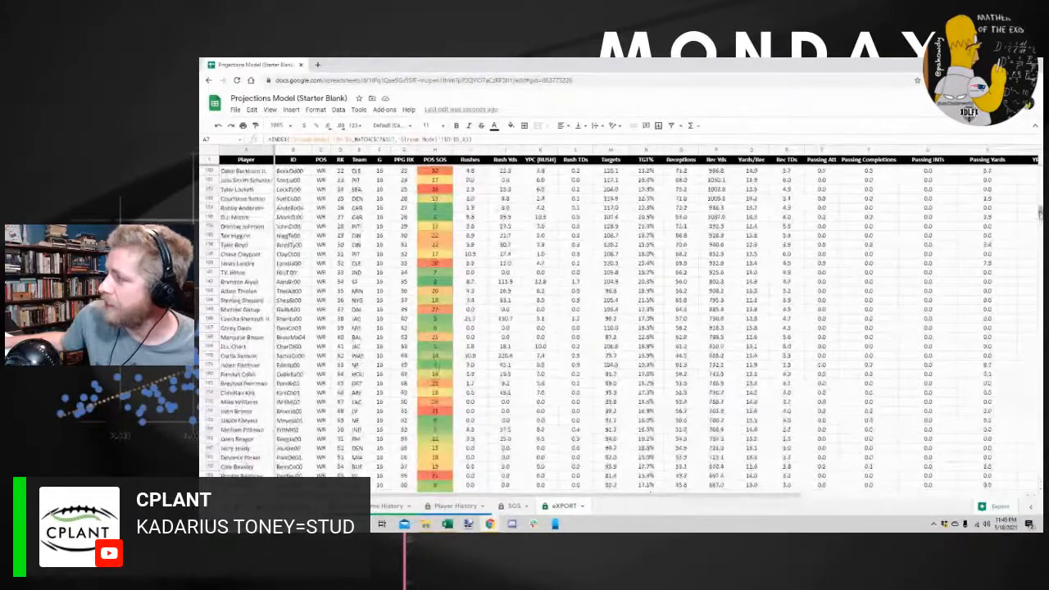
pyautogui.click(244, 170)
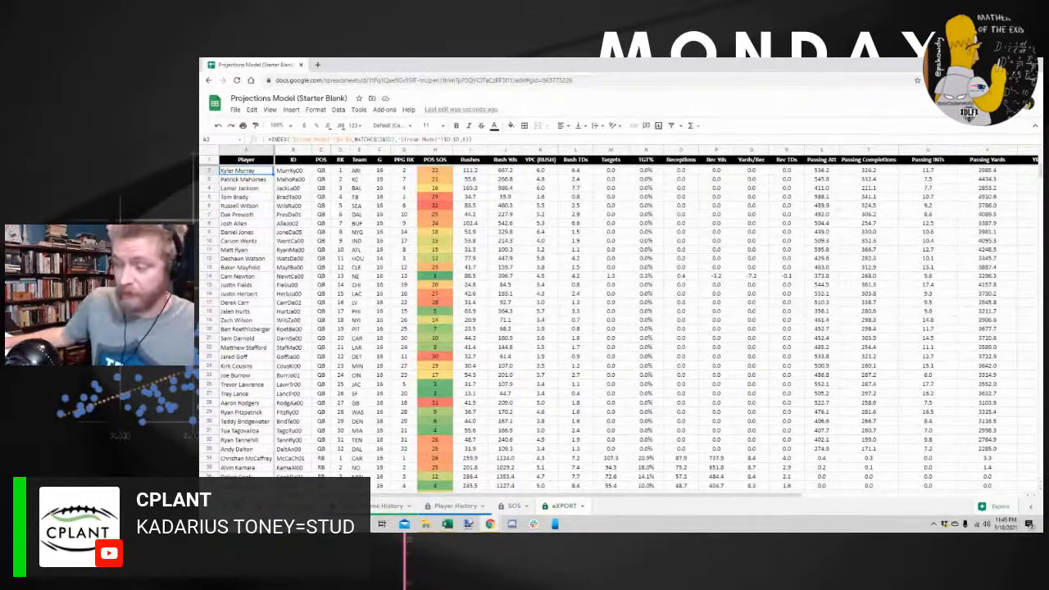
# Wrap the Projections Check PLAYER formula in cell G4 of the Stream Model sheet in IFERROR, returning "NA" on errors
pyautogui.click(287, 506)
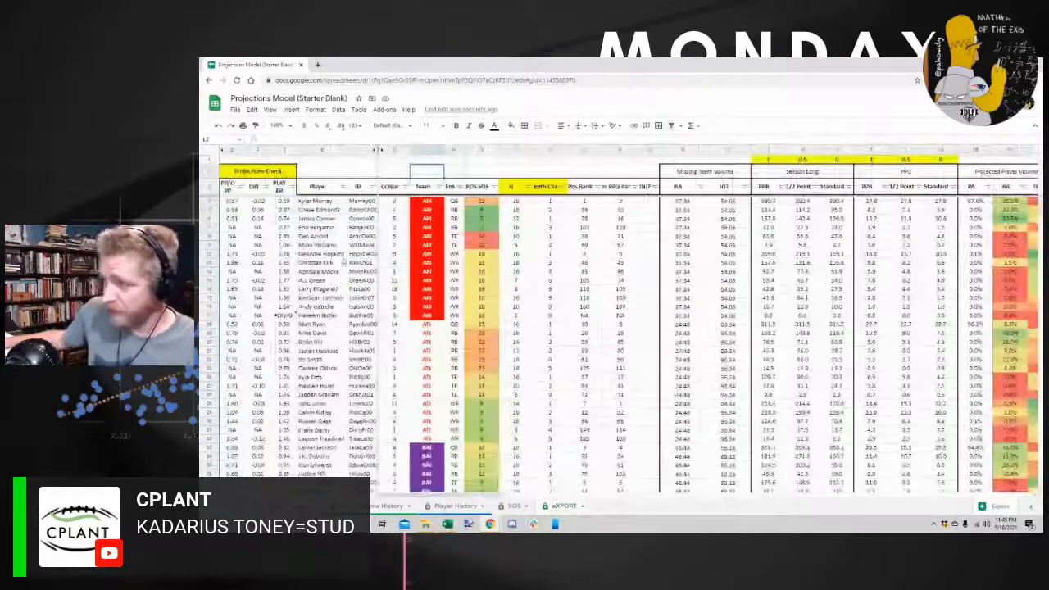
pyautogui.click(283, 315)
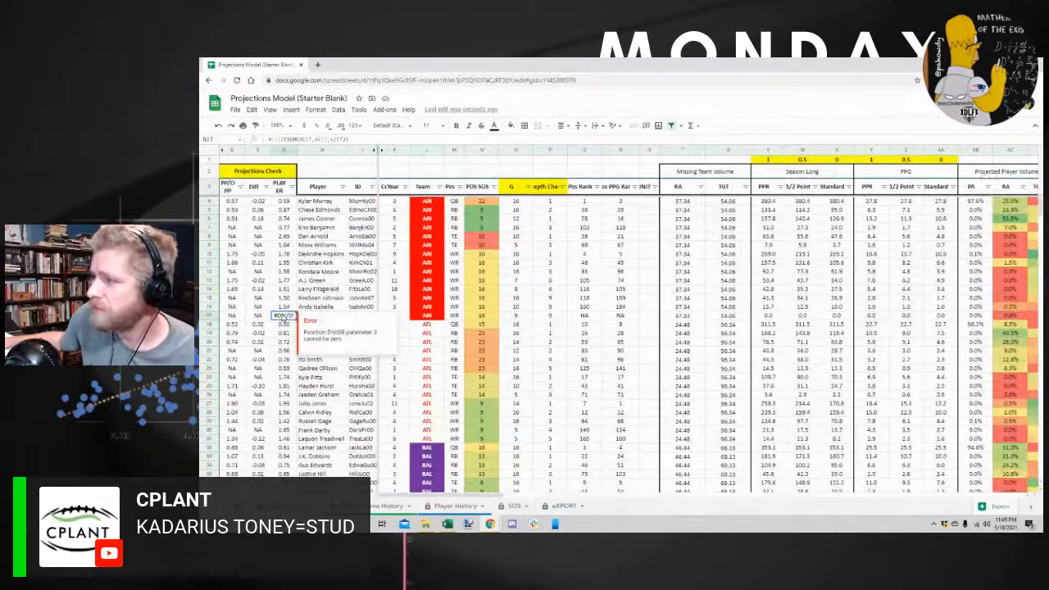
pyautogui.click(283, 201)
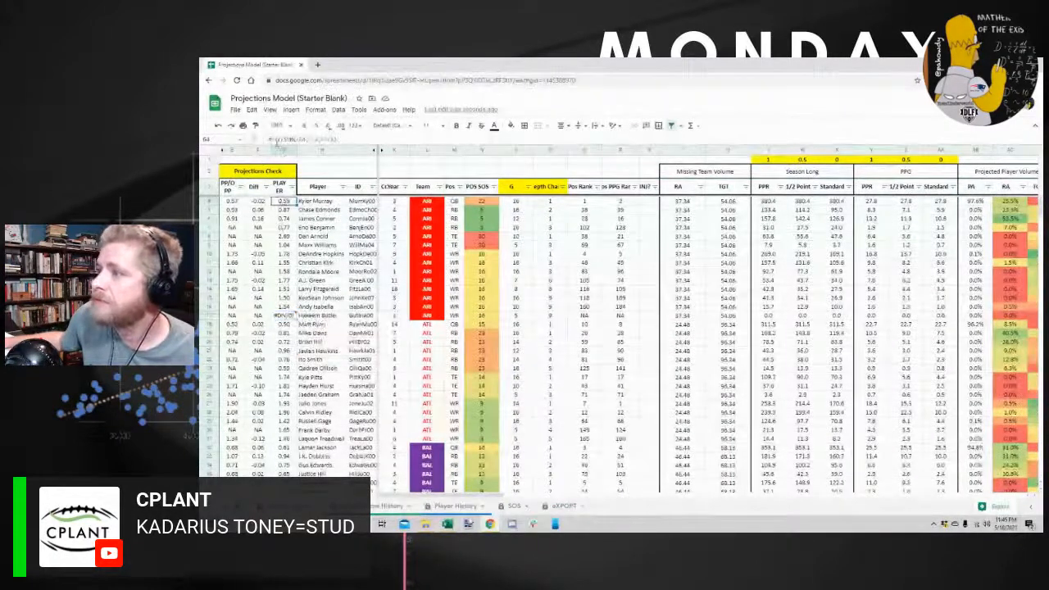
pyautogui.click(278, 139)
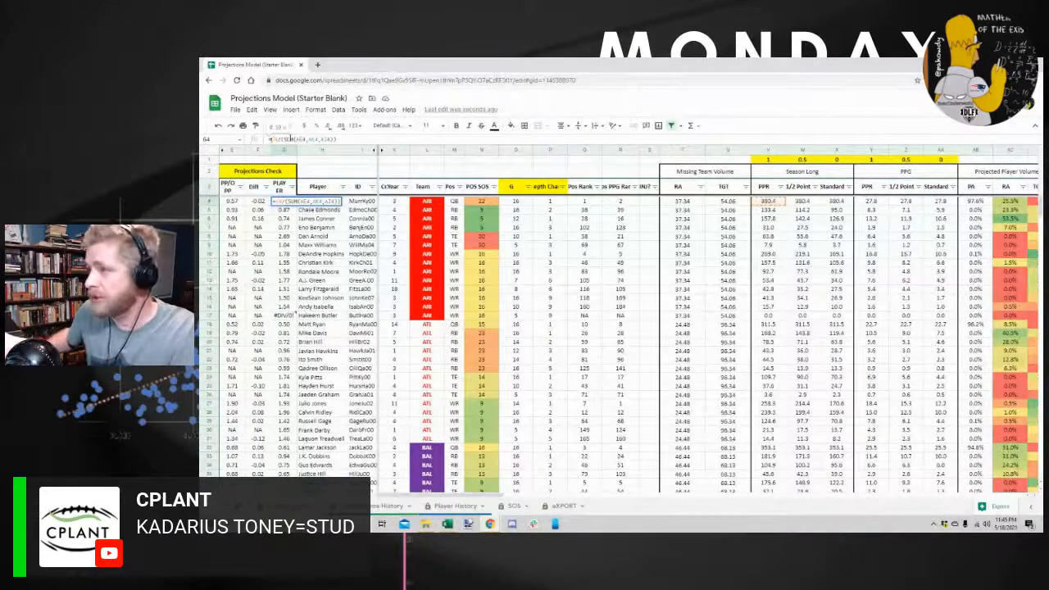
pyautogui.write('iferror(')
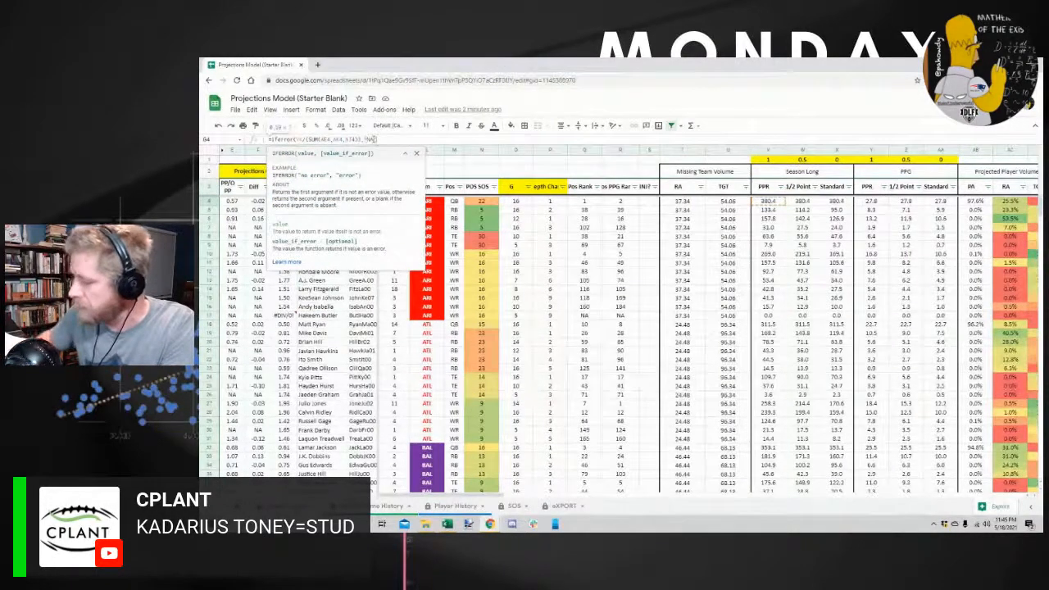
pyautogui.write('")')
pyautogui.press('Return')
pyautogui.press('Return')
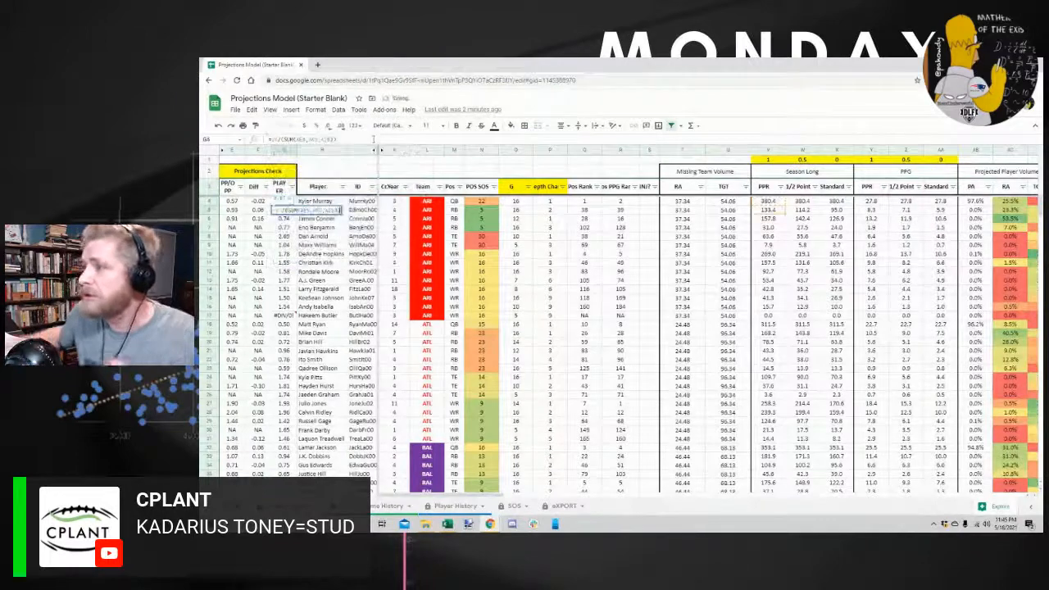
# Copy the IFERROR formula from G4 down the rest of the Projections Check PLAYER column
pyautogui.click(320, 298)
pyautogui.click(288, 203)
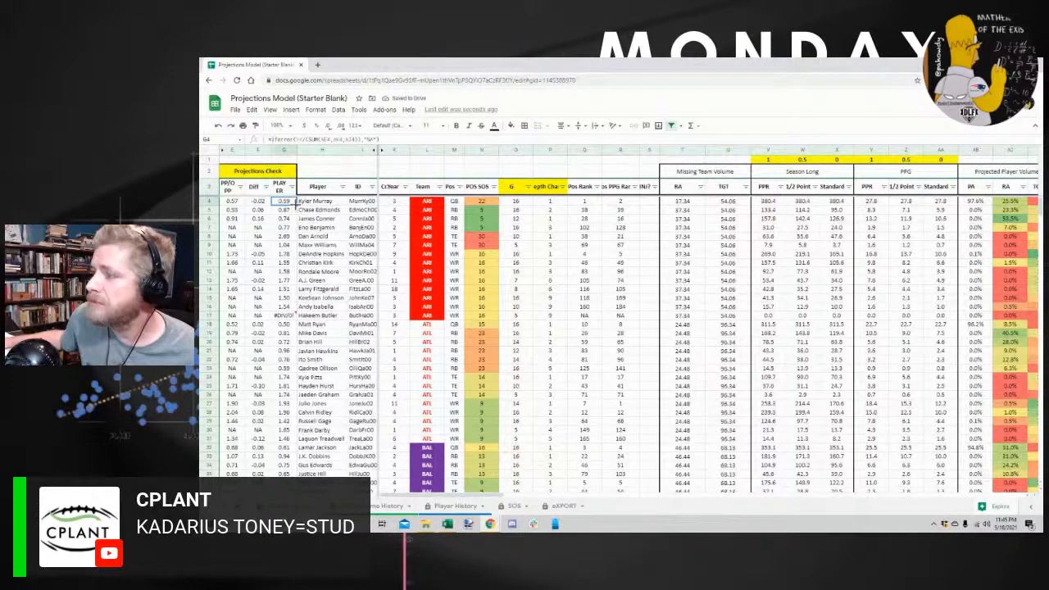
pyautogui.click(288, 211)
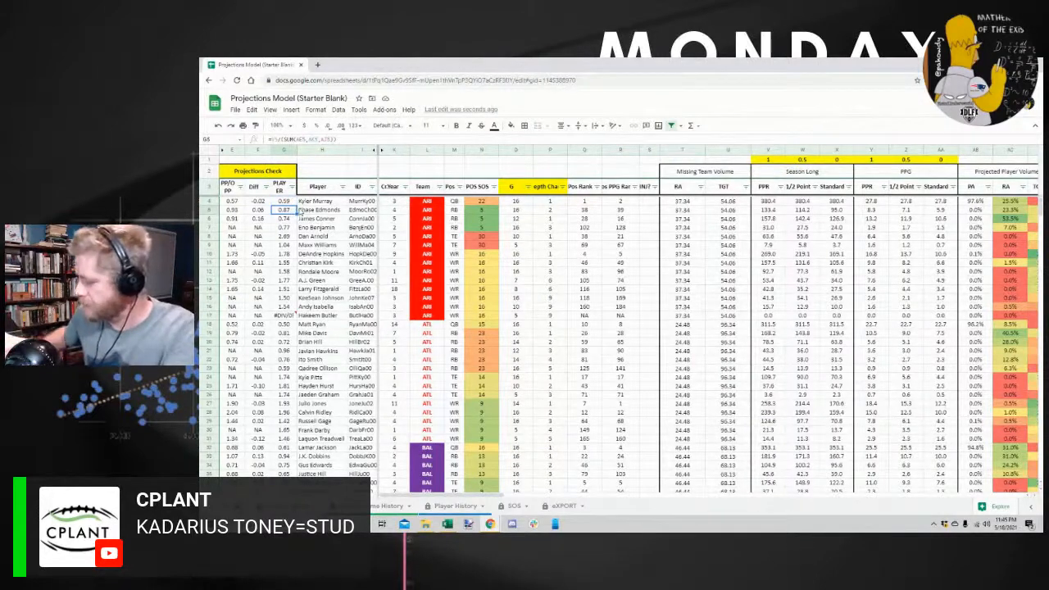
pyautogui.hotkey('ctrl', 'shift', 'Down')
pyautogui.press('Delete')
pyautogui.press('Up')
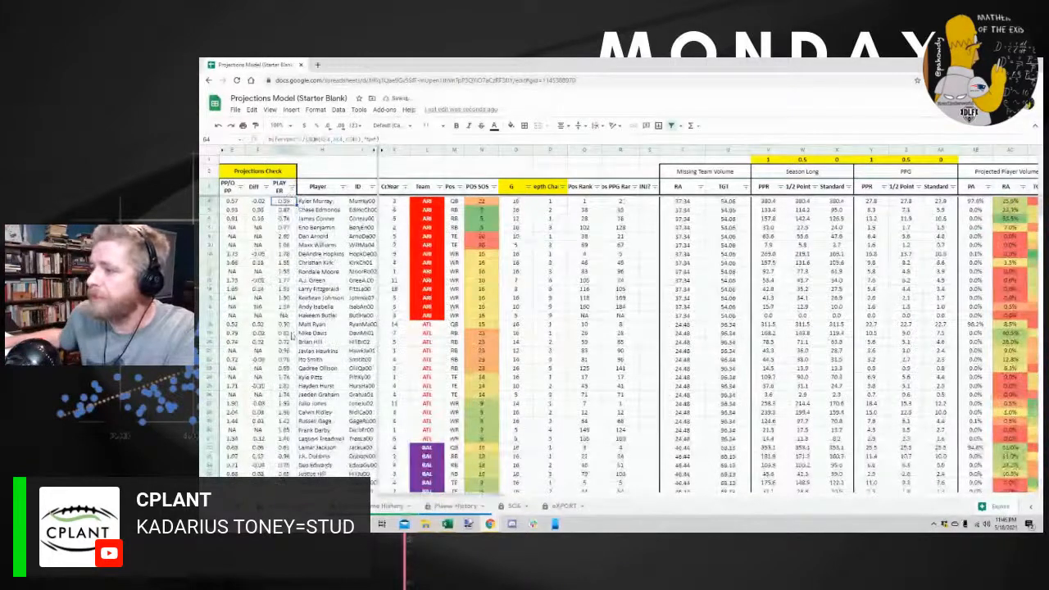
pyautogui.click(322, 319)
pyautogui.click(331, 173)
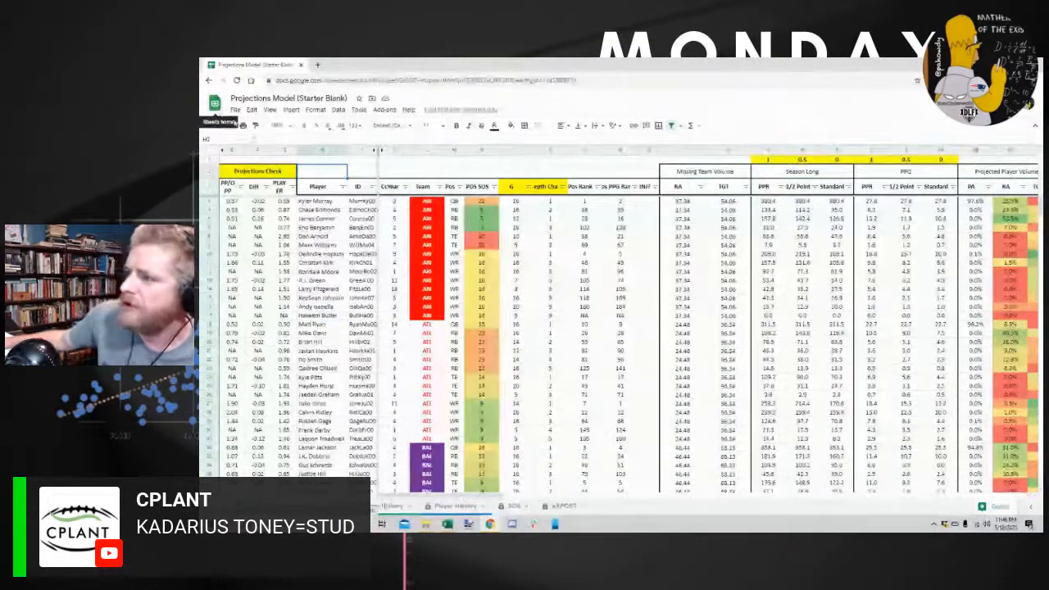
# Widen the three Projections Check columns E to G together so their headers fit
pyautogui.moveTo(237, 152); pyautogui.dragTo(279, 156)
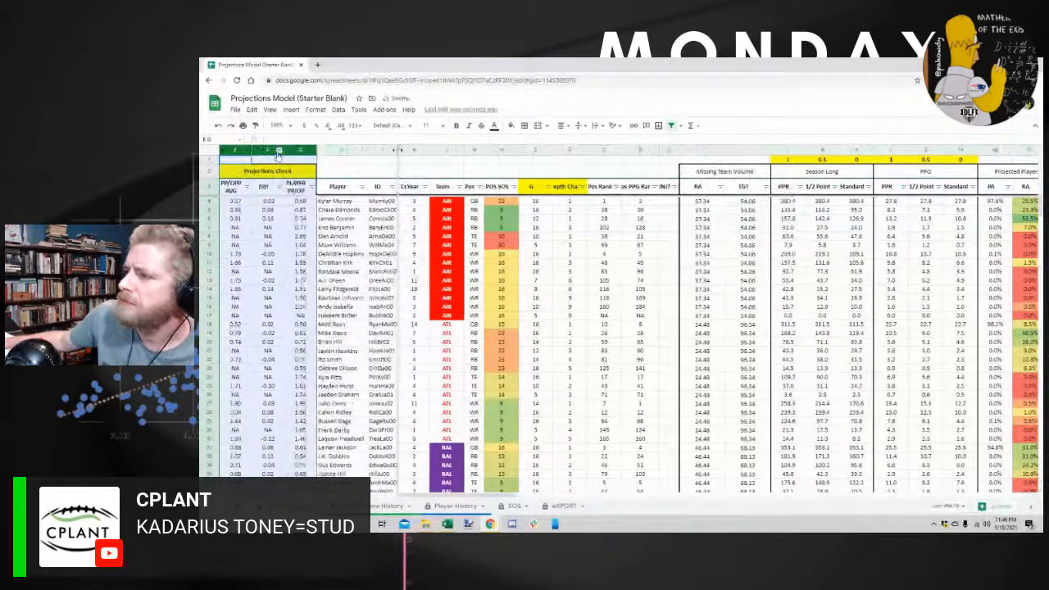
# Narrow the three Projections Check columns E to G together
pyautogui.moveTo(281, 150); pyautogui.dragTo(274, 151)
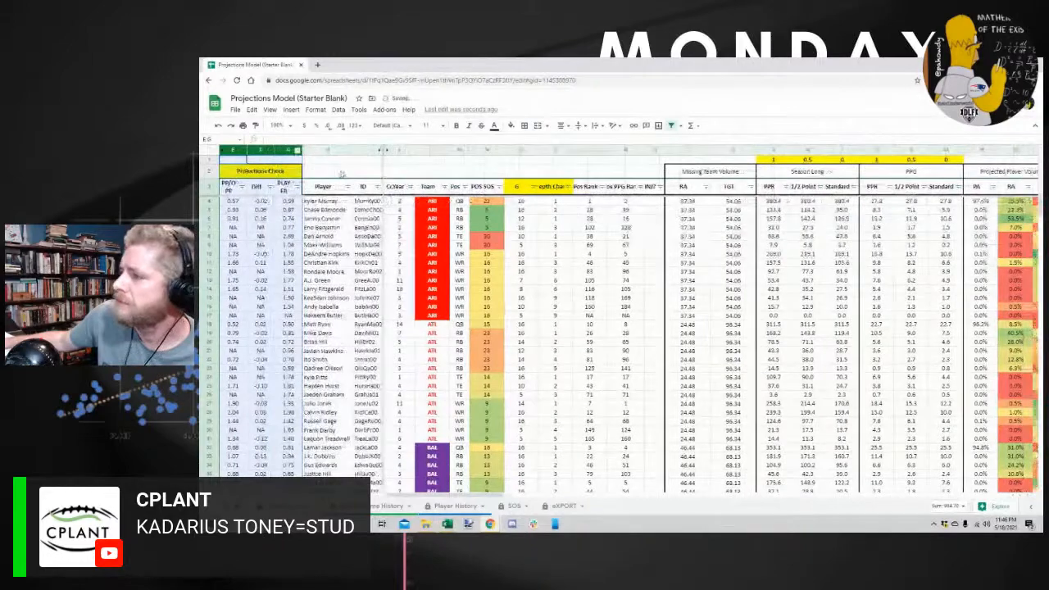
# Paste only the format of a regular JAC Team cell onto the two mismatched JAC cells in L233 and L234
pyautogui.scroll(-5, 473, 385)
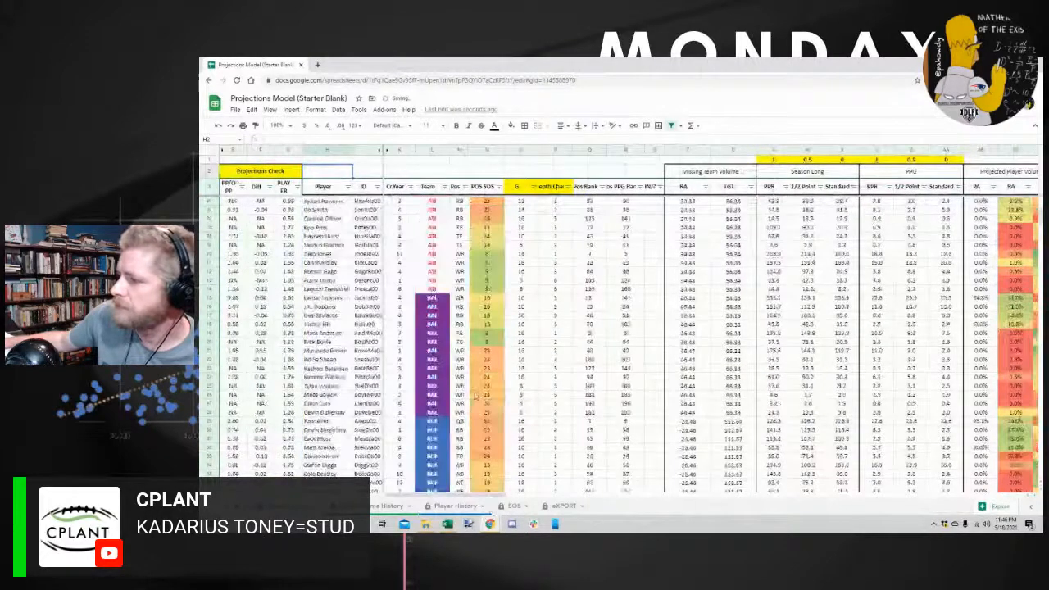
pyautogui.scroll(-10, 475, 398)
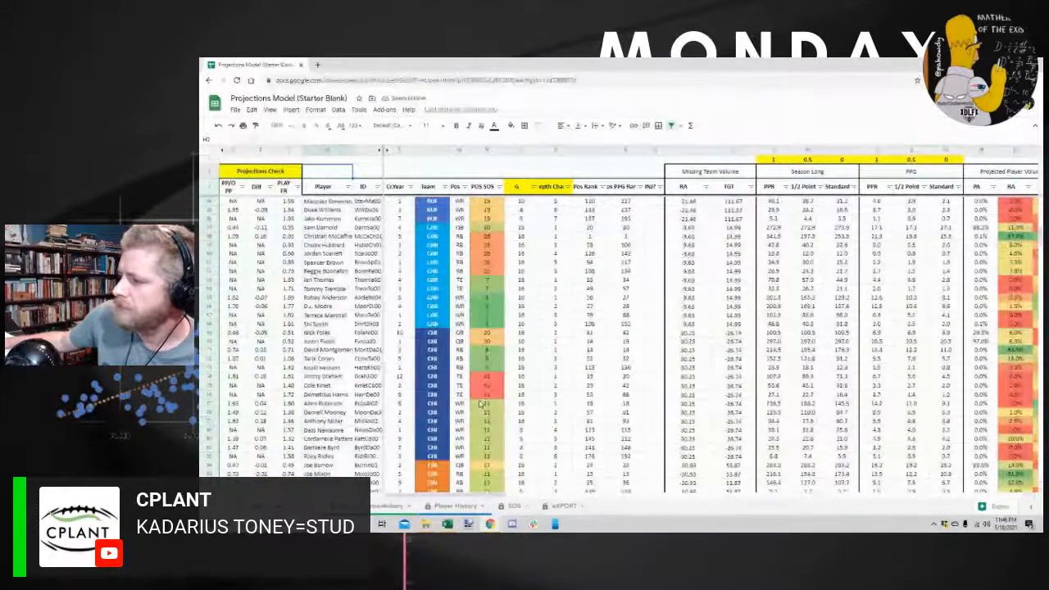
pyautogui.scroll(-9, 482, 404)
pyautogui.scroll(-9, 481, 407)
pyautogui.scroll(-9, 482, 413)
pyautogui.scroll(-8, 481, 414)
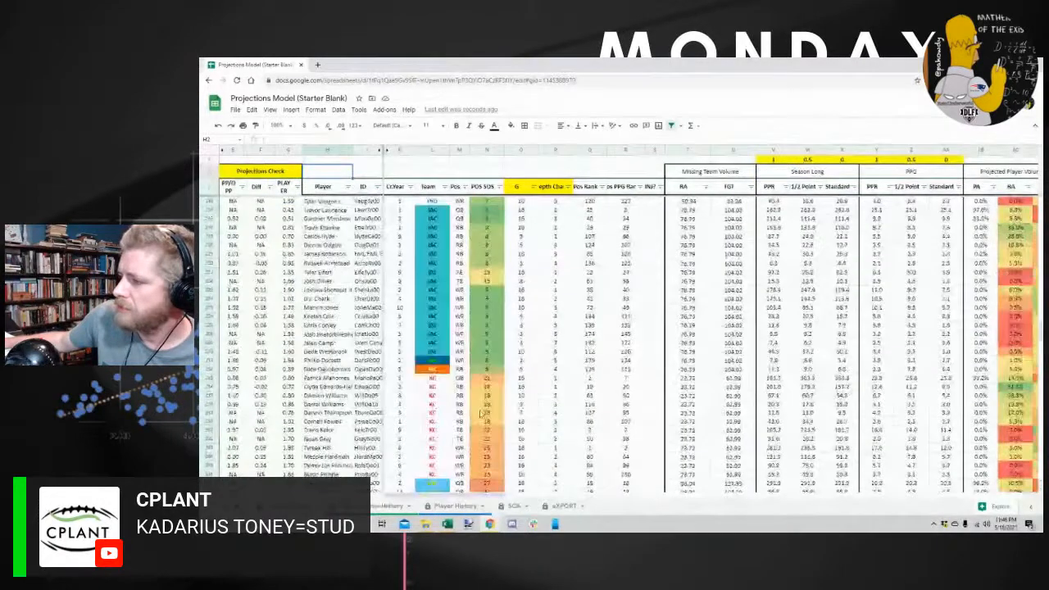
pyautogui.click(441, 355)
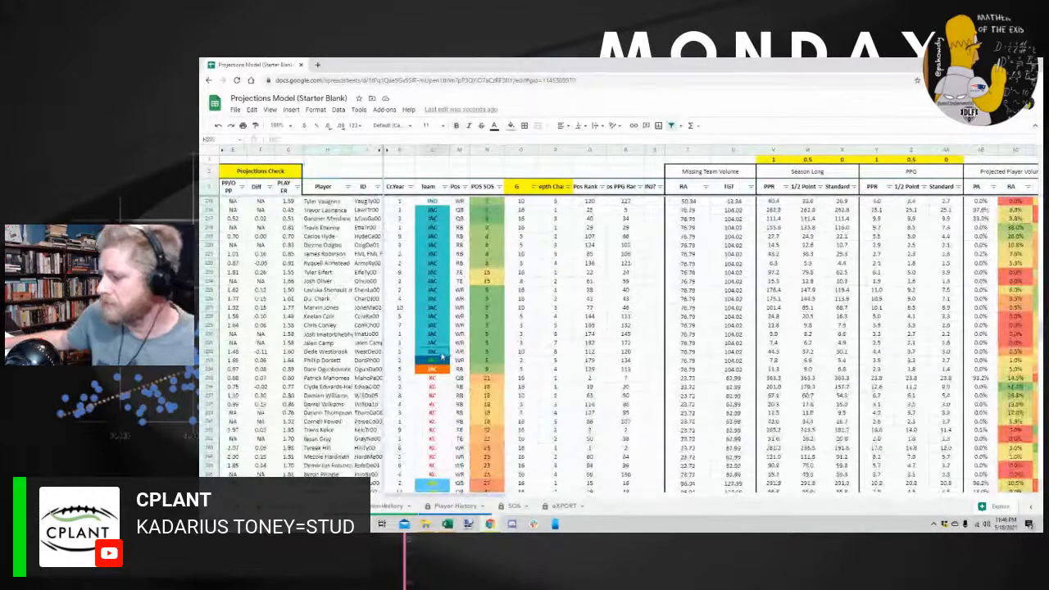
pyautogui.rightClick(441, 362)
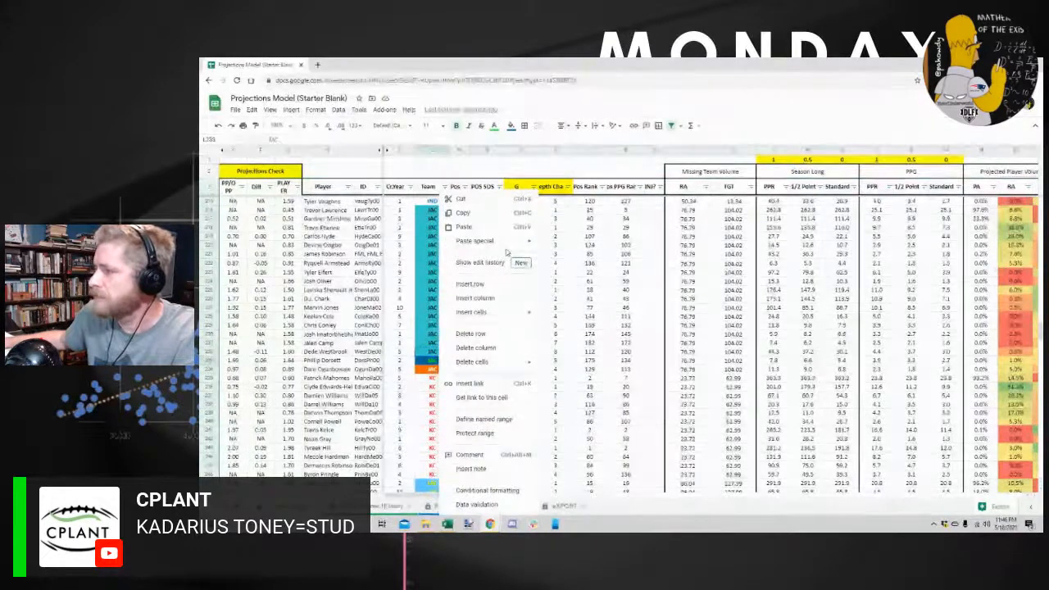
pyautogui.moveTo(508, 247)
pyautogui.click(587, 257)
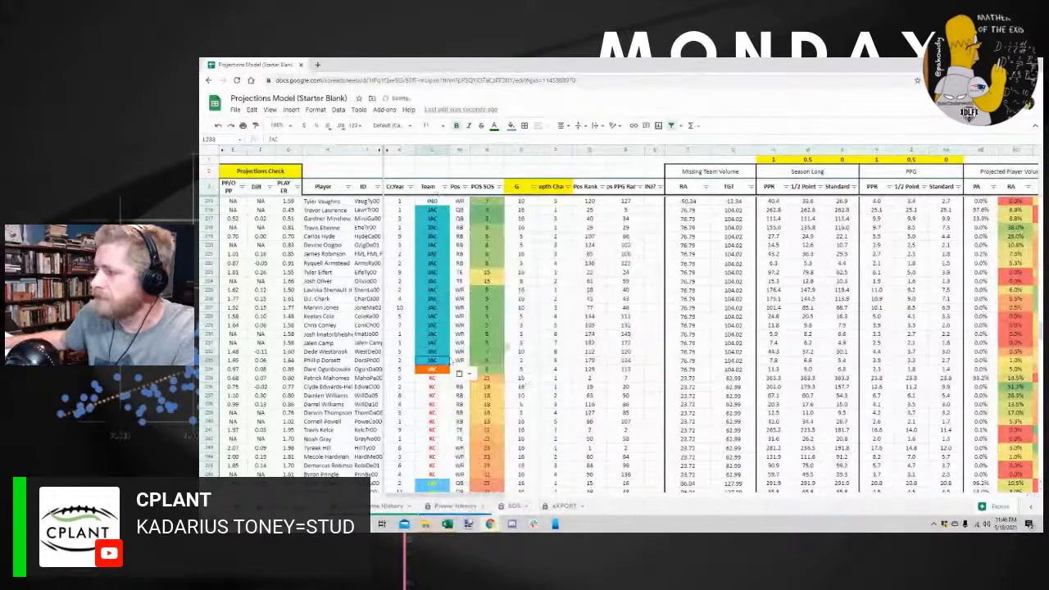
pyautogui.rightClick(433, 370)
pyautogui.moveTo(521, 245)
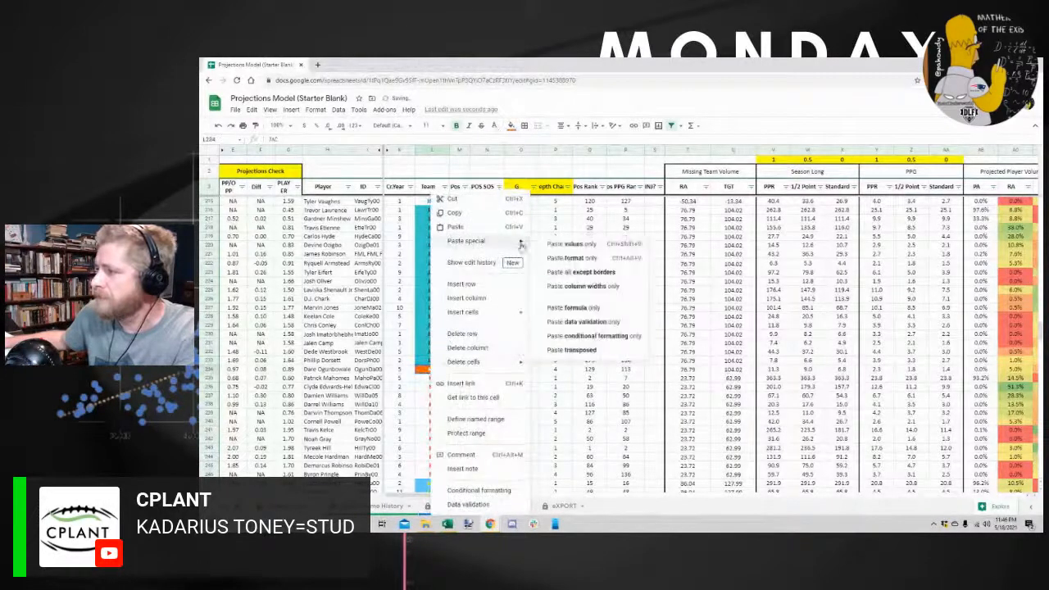
pyautogui.click(561, 258)
# Sort the player rows by the Team column from A to Z
pyautogui.scroll(-10, 412, 425)
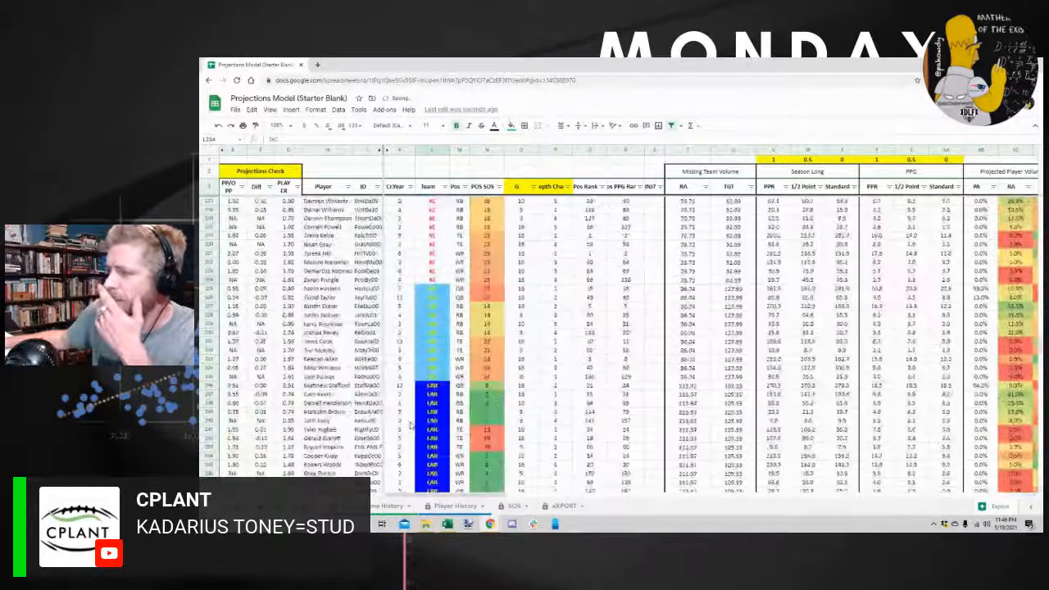
pyautogui.scroll(3, 412, 424)
pyautogui.scroll(-6, 411, 425)
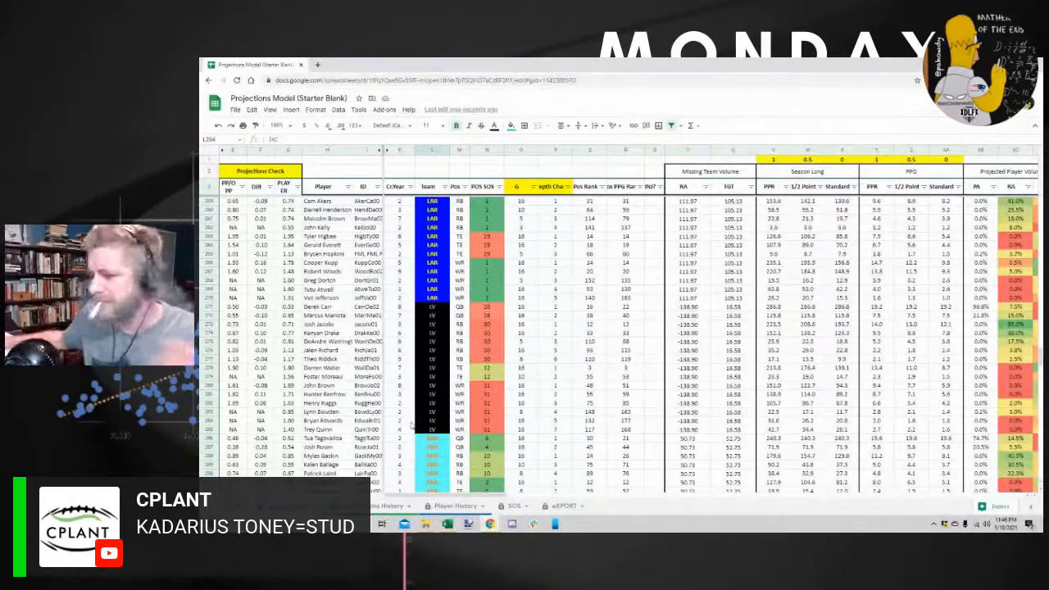
pyautogui.scroll(-4, 420, 424)
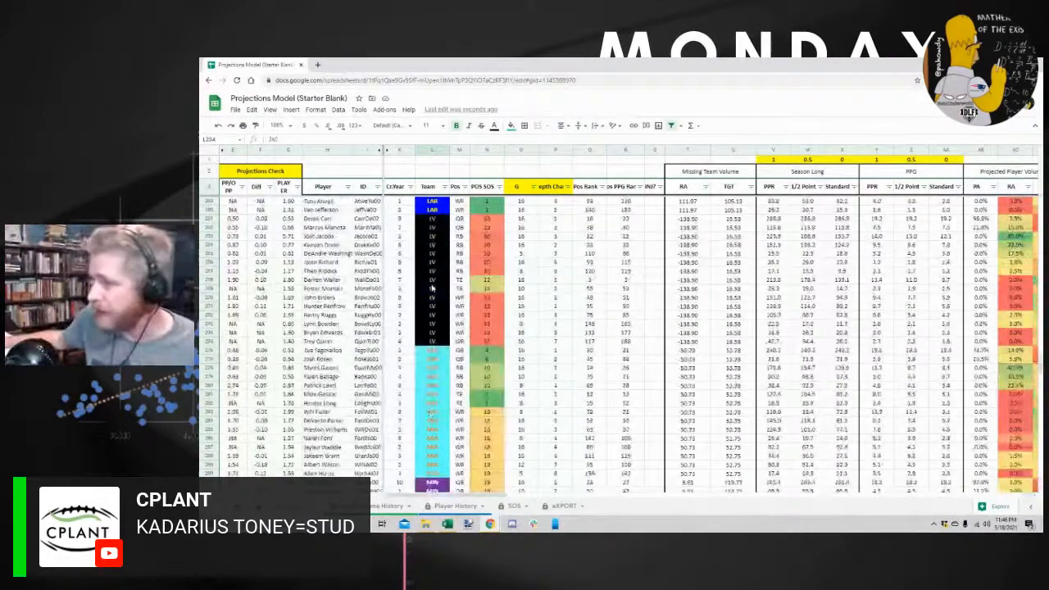
pyautogui.scroll(-10, 431, 289)
pyautogui.scroll(-20, 432, 289)
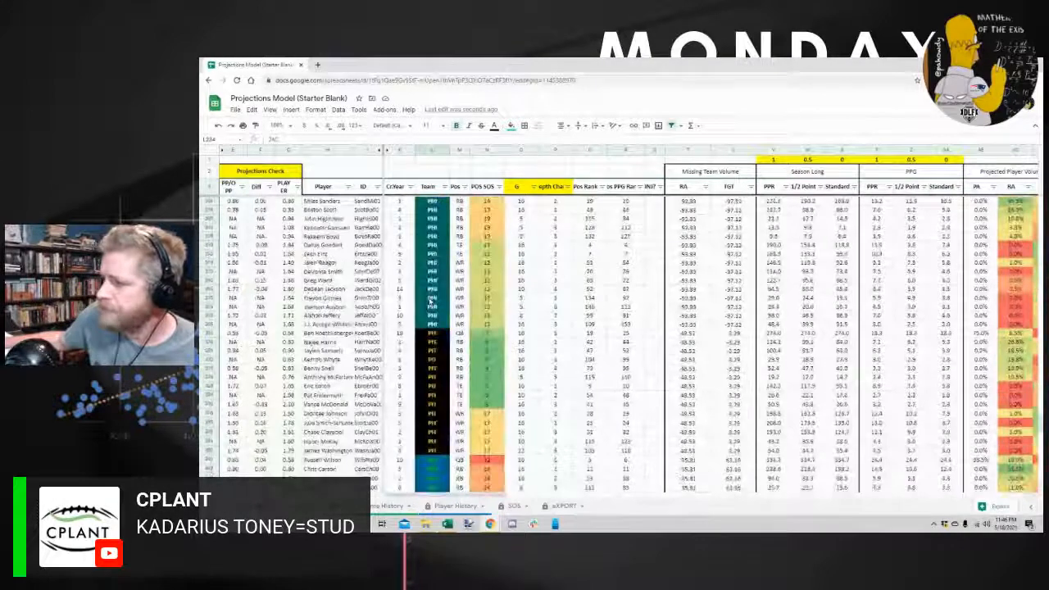
pyautogui.scroll(-7, 430, 301)
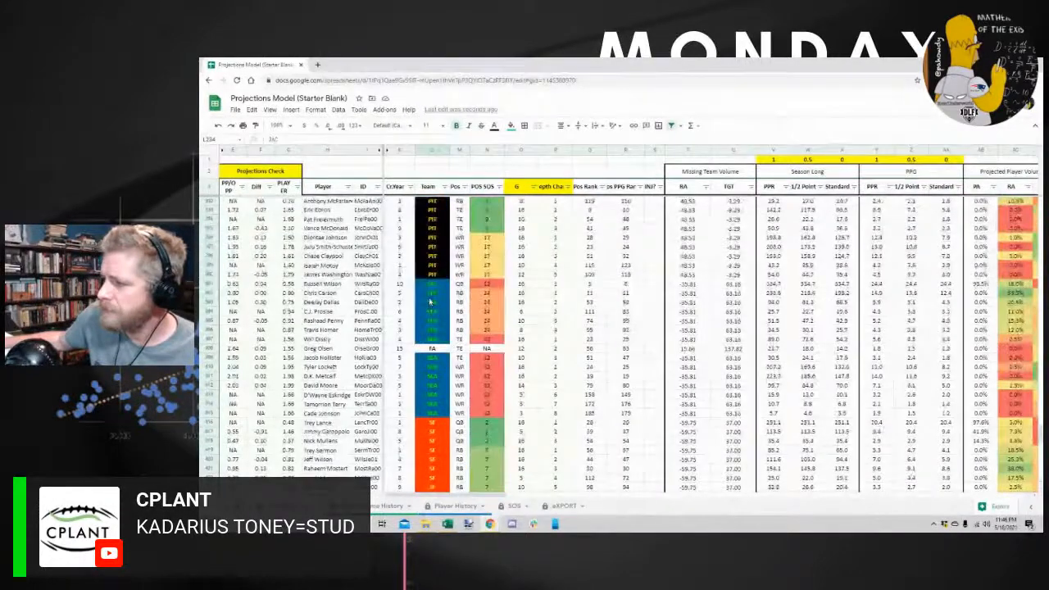
pyautogui.click(444, 187)
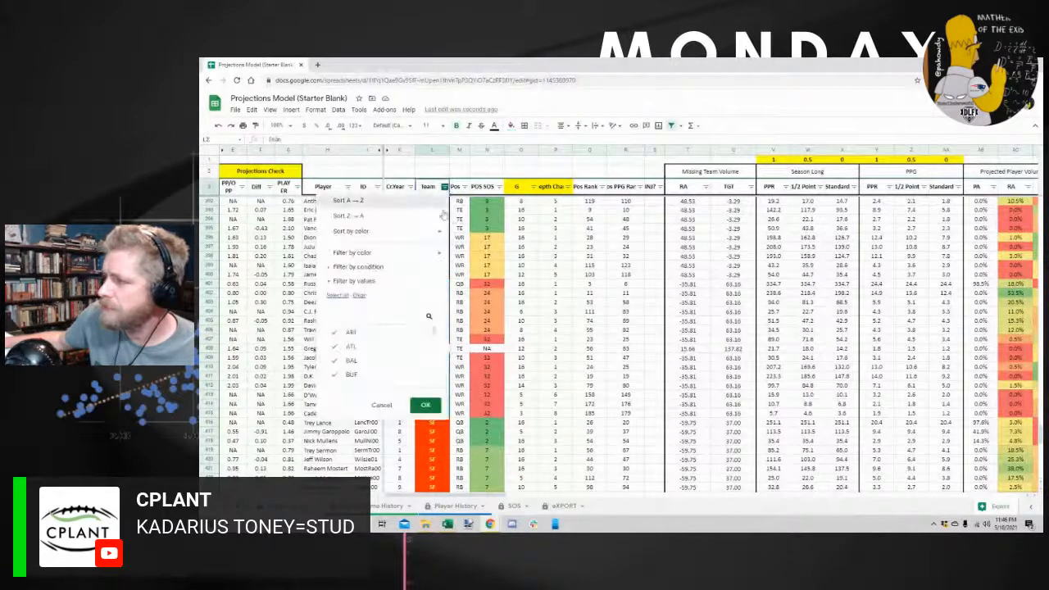
pyautogui.click(427, 250)
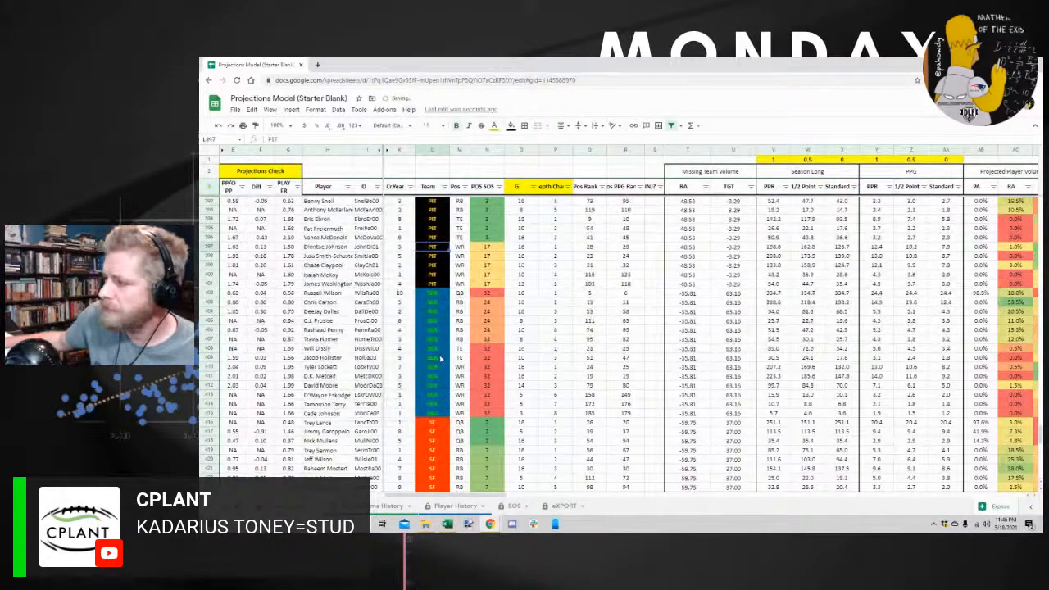
# Paste only the format of a regular WAS Team cell onto the first WAS row's cell L459, and return to the sheet's header rows
pyautogui.scroll(-5, 441, 358)
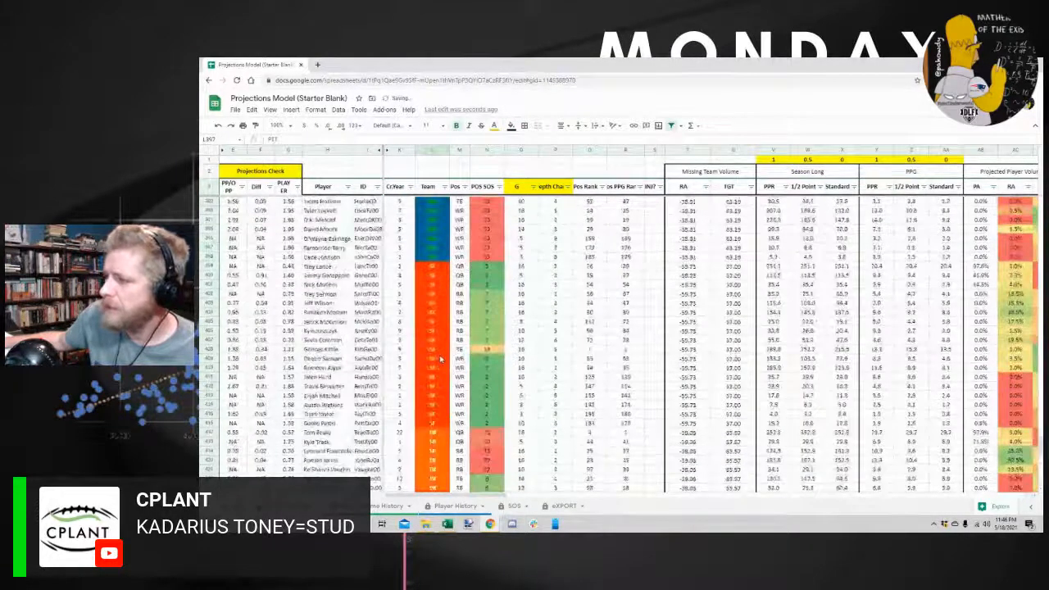
pyautogui.scroll(-3, 440, 358)
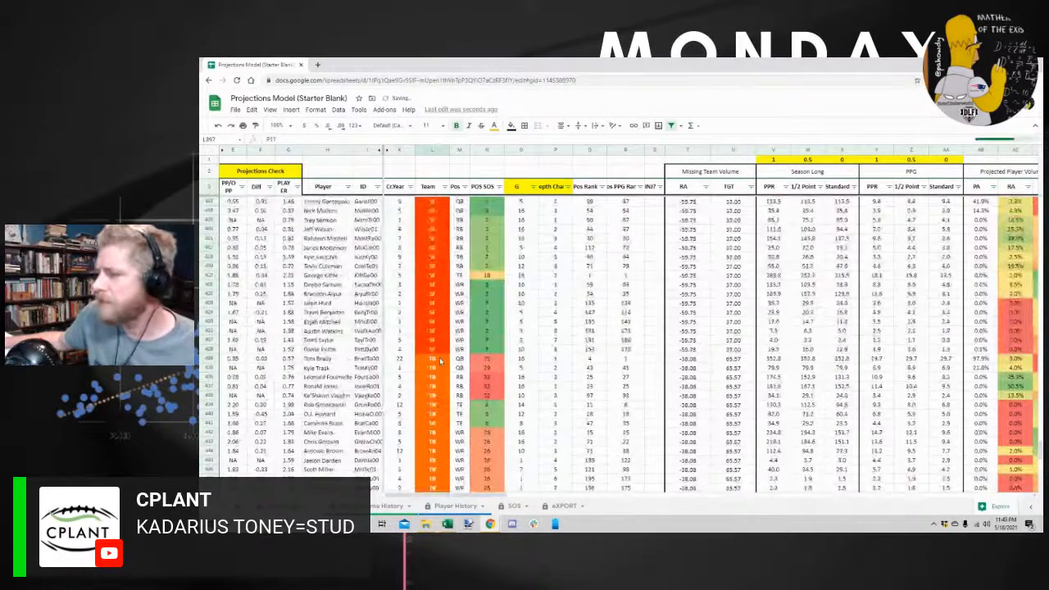
pyautogui.scroll(-9, 440, 361)
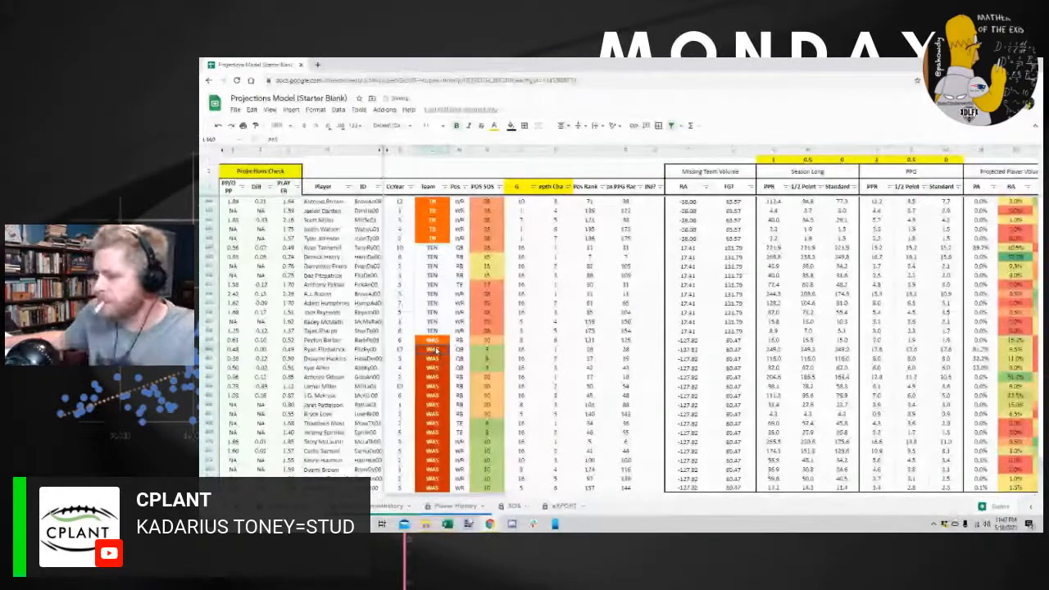
pyautogui.rightClick(433, 346)
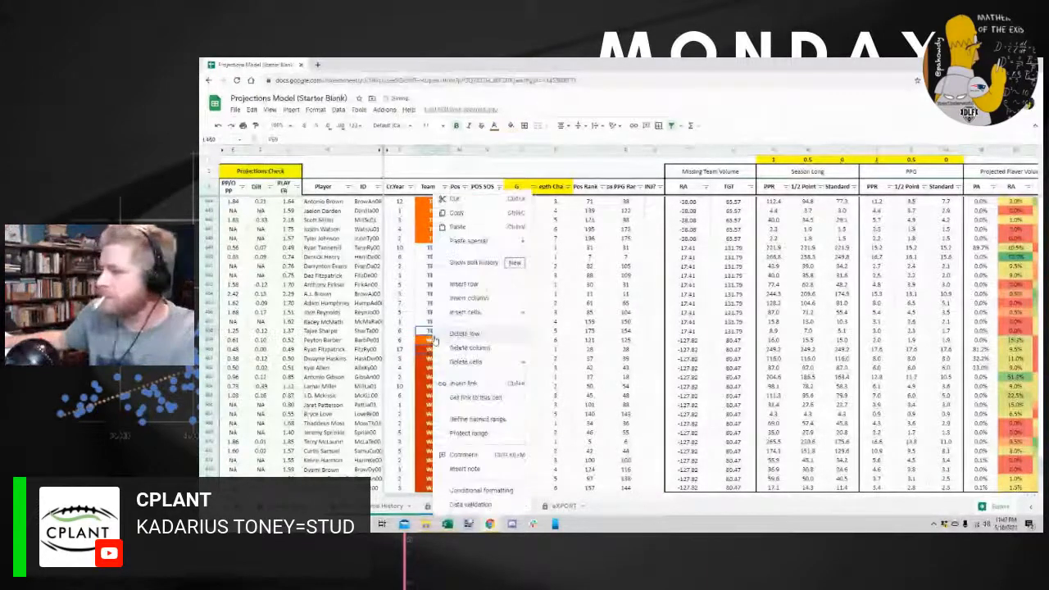
pyautogui.moveTo(494, 244)
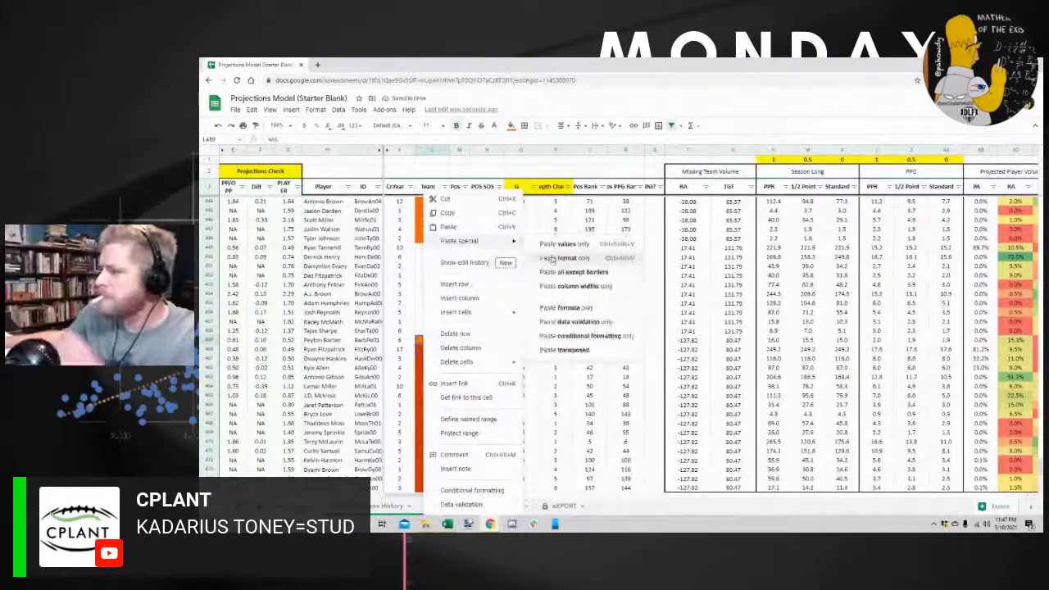
pyautogui.click(552, 259)
pyautogui.scroll(-1, 443, 373)
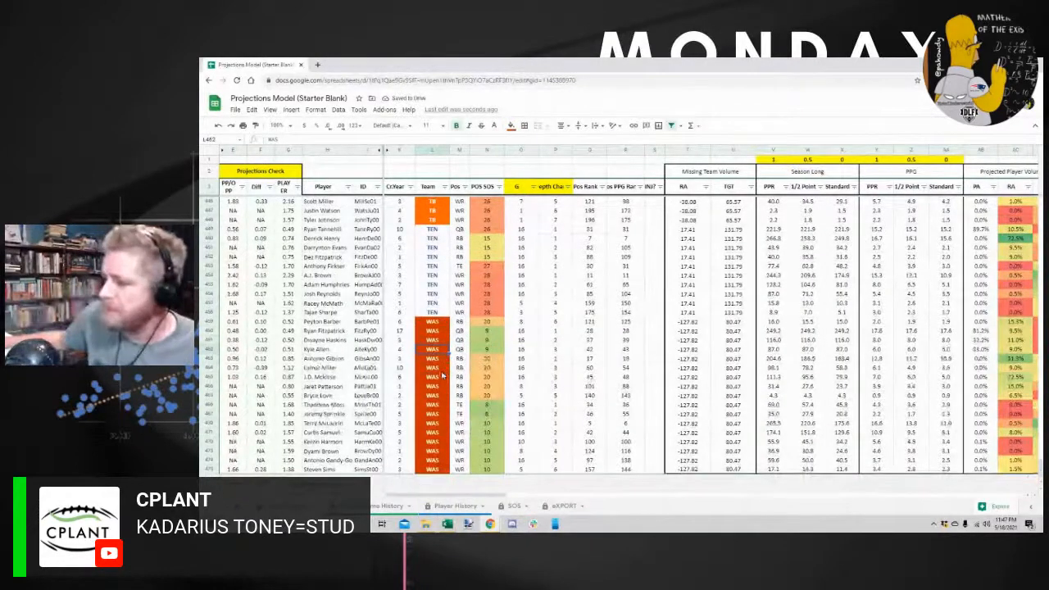
pyautogui.scroll(6, 443, 375)
pyautogui.scroll(1, 443, 375)
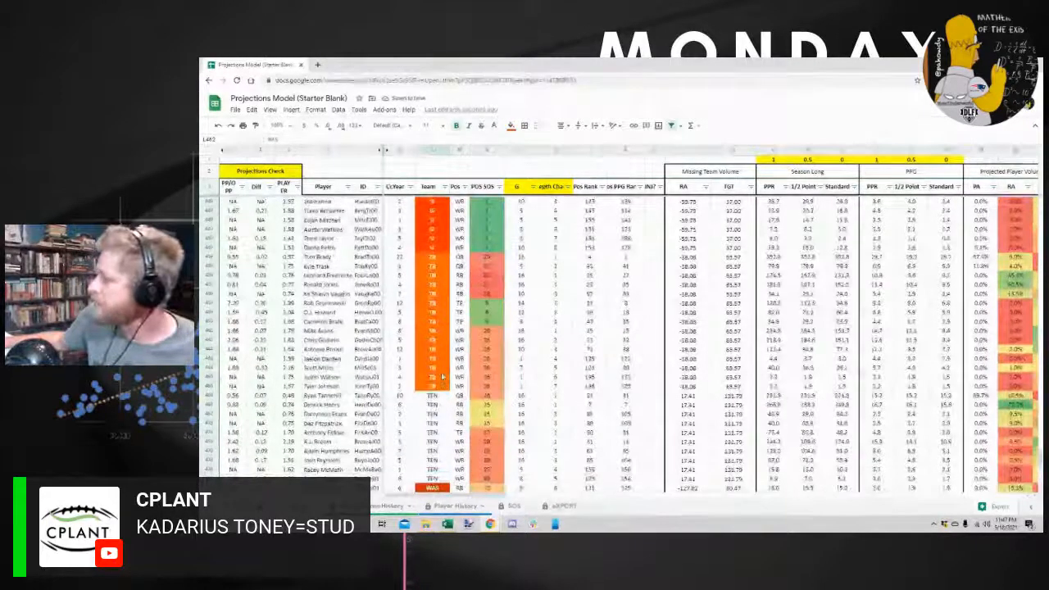
pyautogui.scroll(5, 442, 375)
pyautogui.scroll(20, 443, 374)
pyautogui.click(339, 169)
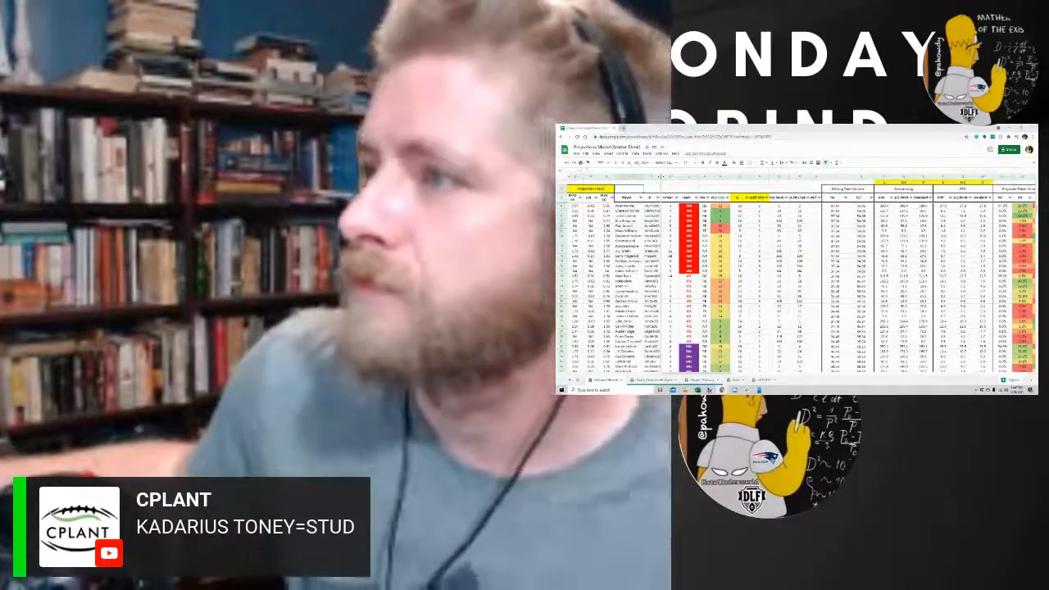
# Open the Dynasty League Football website in a new browser tab and examine the article list on its home page
pyautogui.hotkey('ctrl', 't')
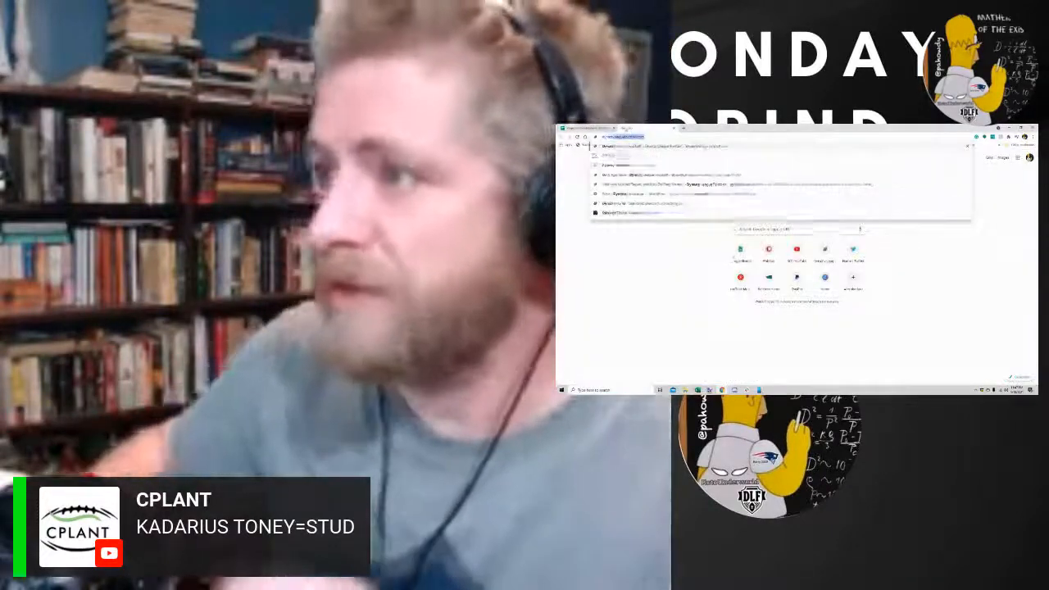
pyautogui.press('Return')
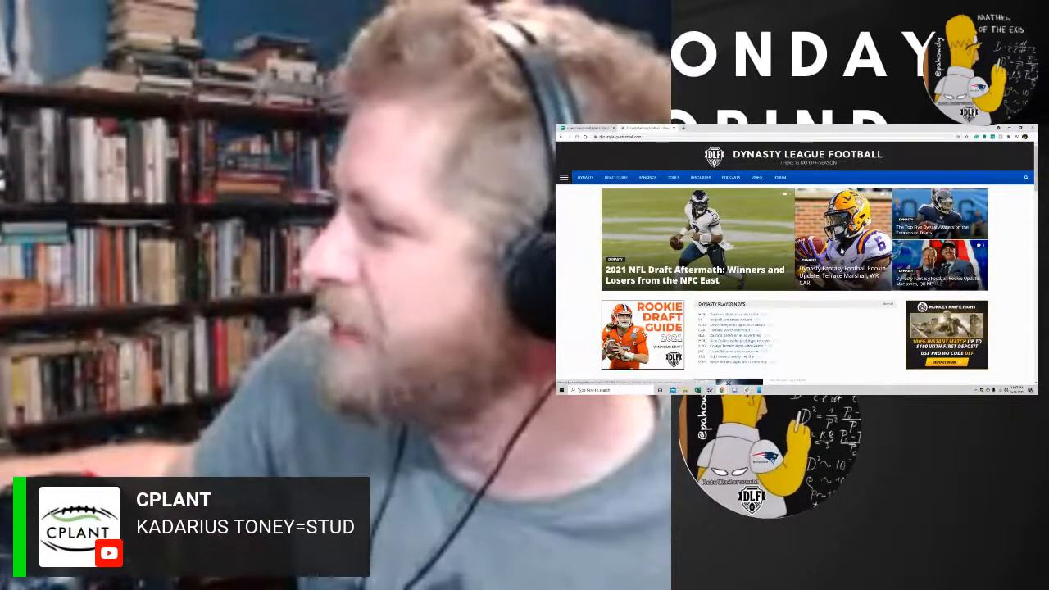
pyautogui.scroll(-1, 796, 263)
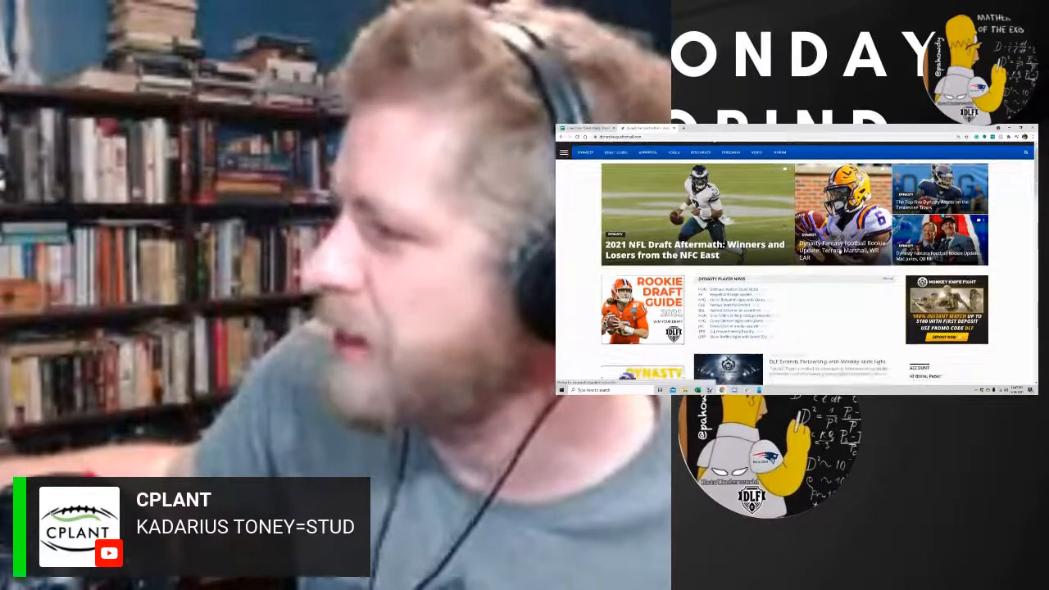
pyautogui.scroll(-1, 840, 251)
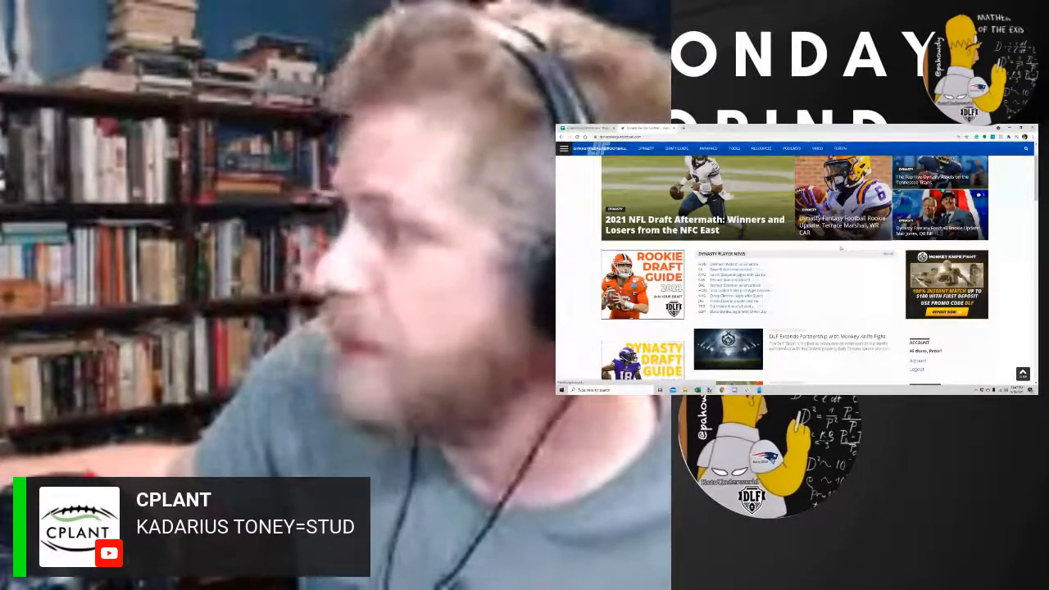
pyautogui.scroll(-3, 840, 248)
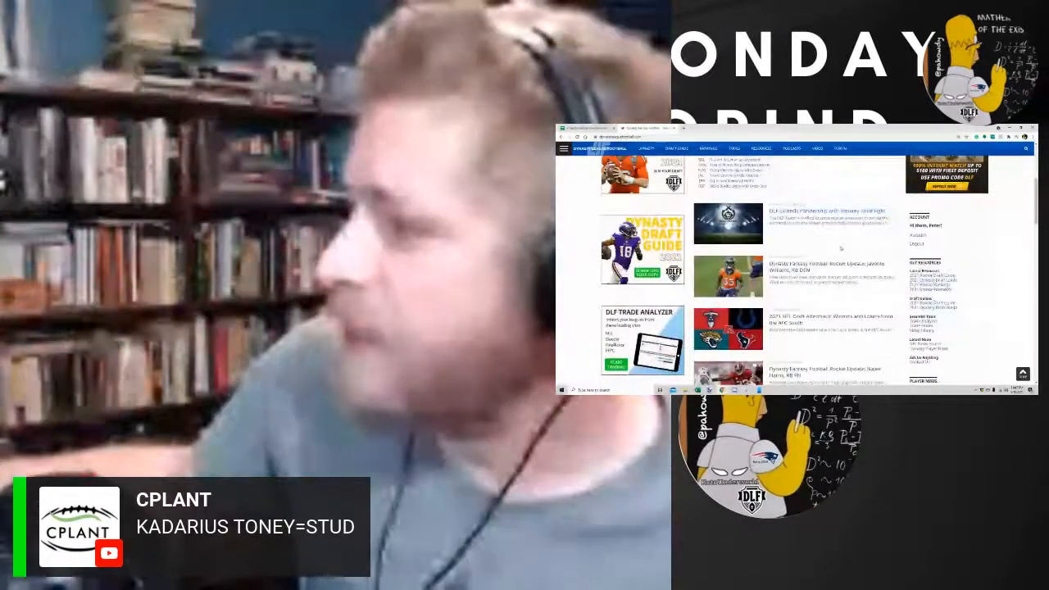
pyautogui.scroll(-1, 841, 249)
pyautogui.scroll(-2, 840, 248)
pyautogui.scroll(-3, 841, 248)
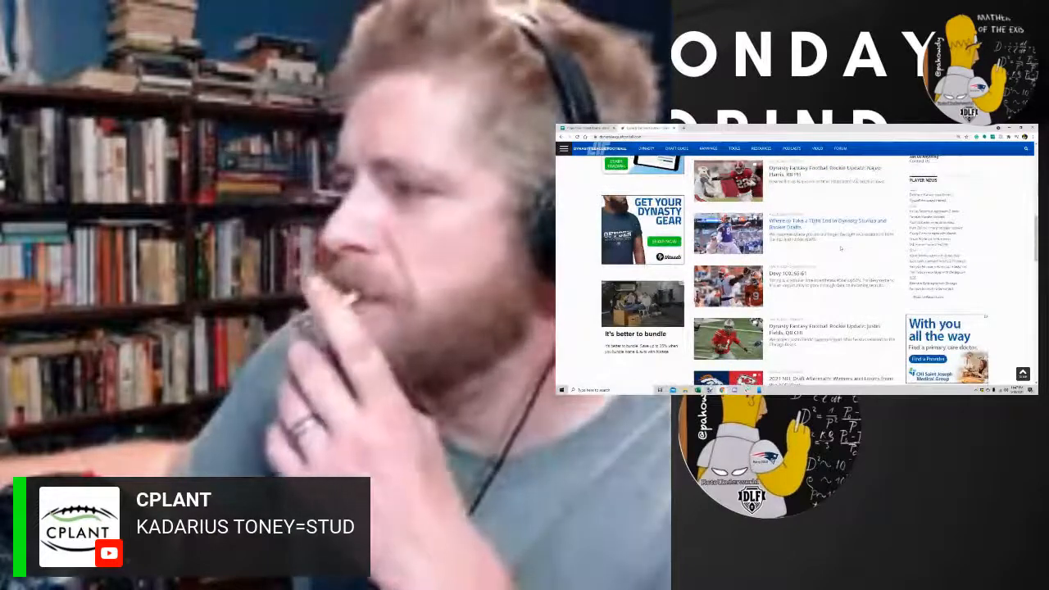
pyautogui.scroll(-2, 840, 248)
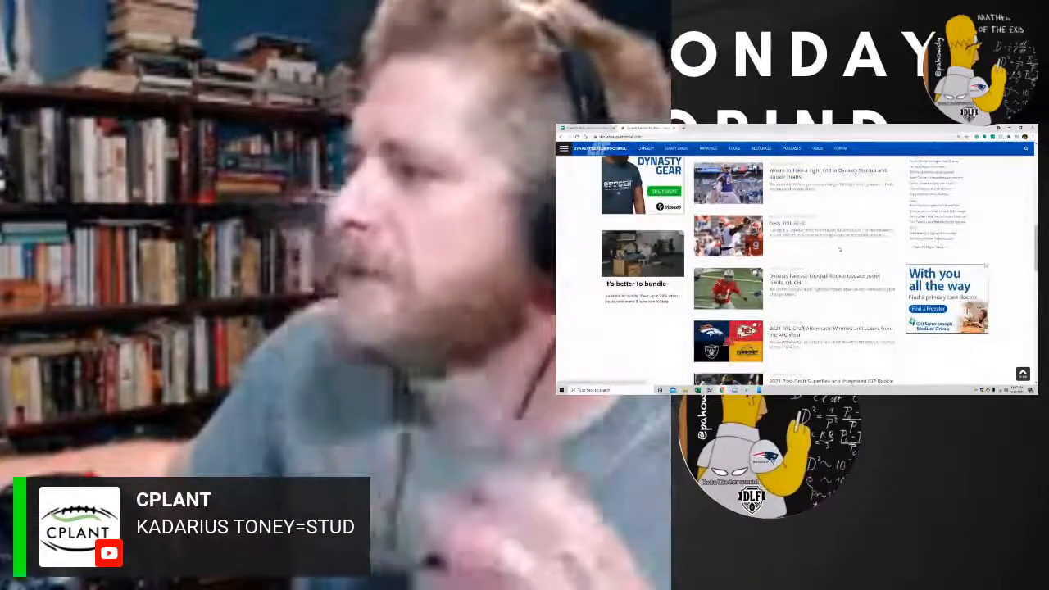
pyautogui.scroll(-4, 840, 248)
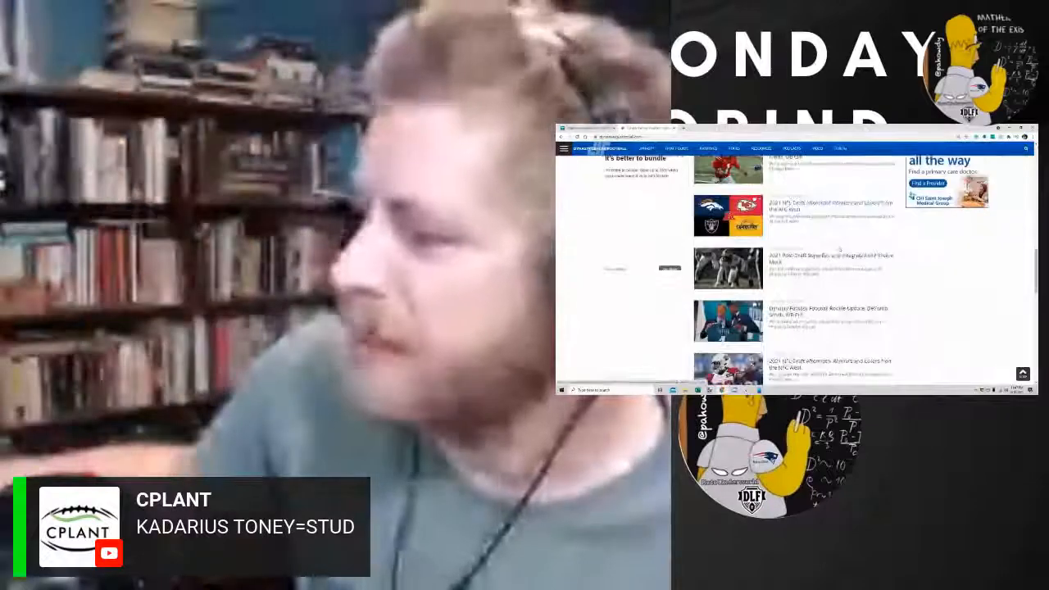
pyautogui.scroll(-5, 840, 249)
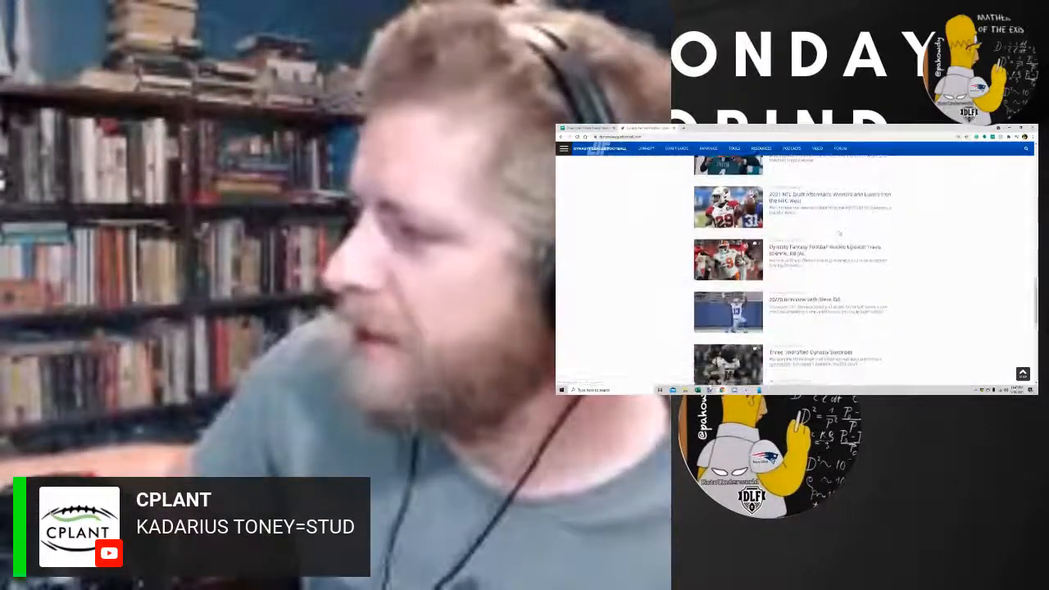
pyautogui.scroll(-6, 840, 249)
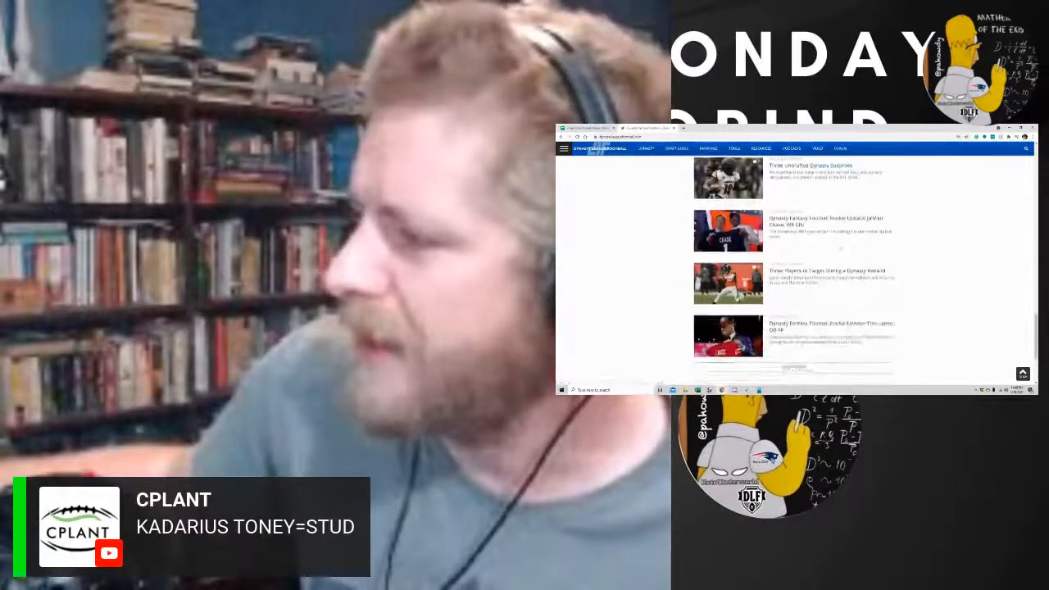
pyautogui.scroll(5, 841, 249)
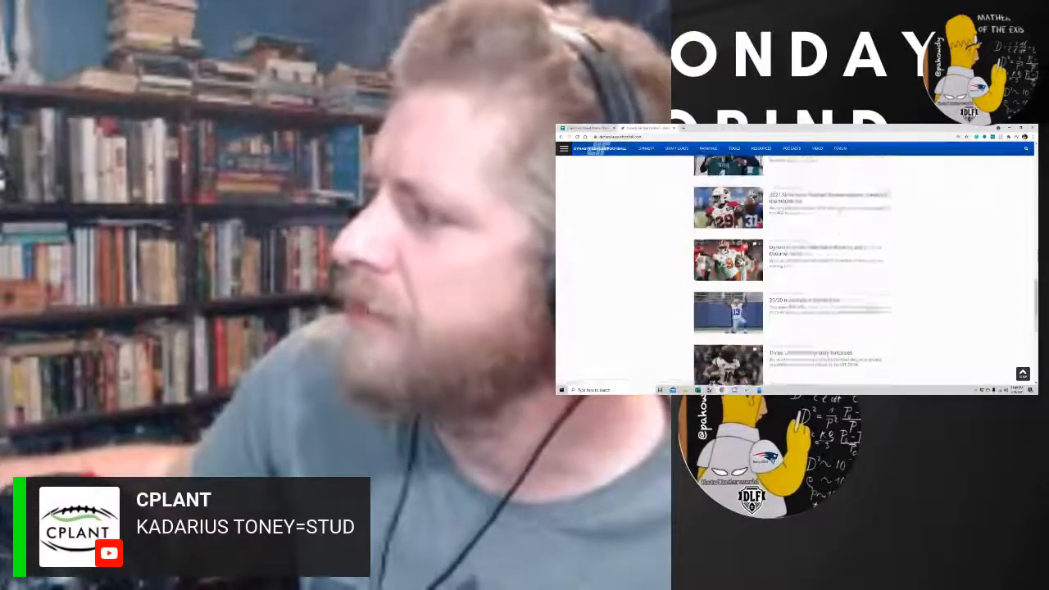
pyautogui.scroll(6, 840, 249)
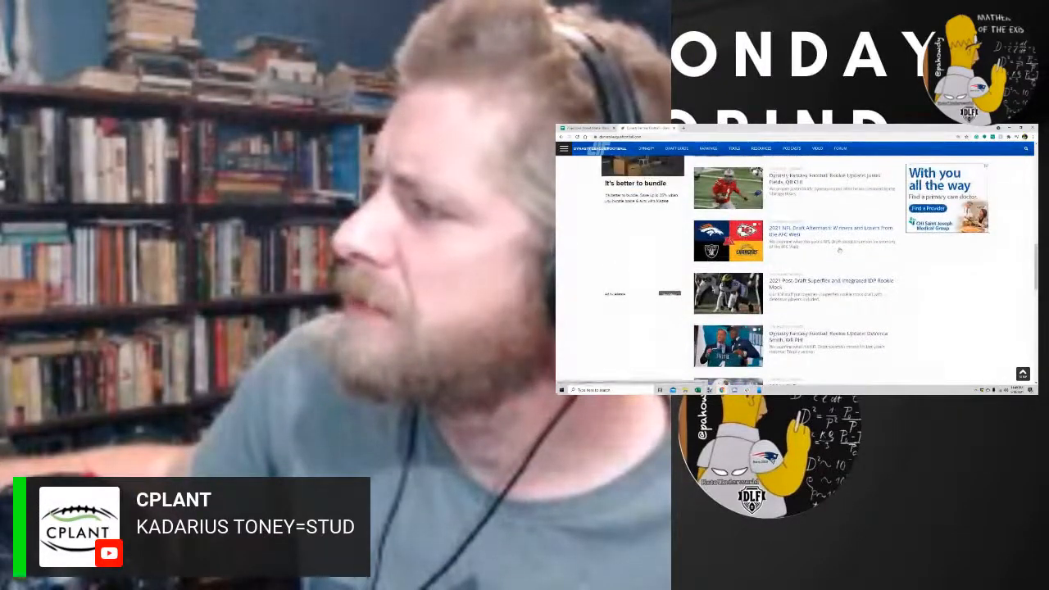
# Review the articles on the Dynasty League Football home page back up to its featured stories
pyautogui.scroll(1, 840, 249)
pyautogui.scroll(2, 840, 248)
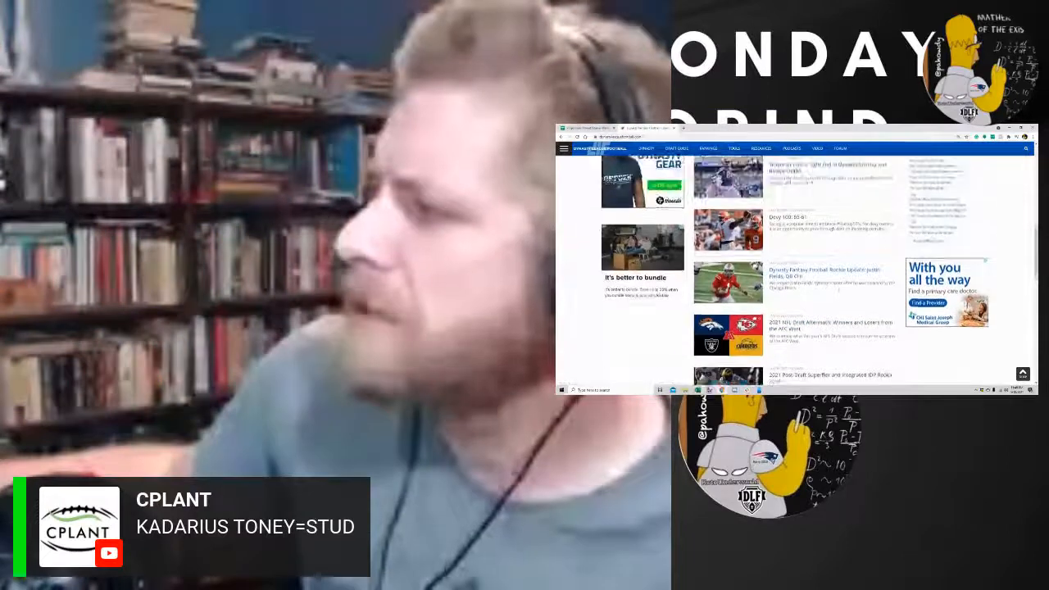
pyautogui.scroll(2, 839, 296)
pyautogui.scroll(2, 840, 250)
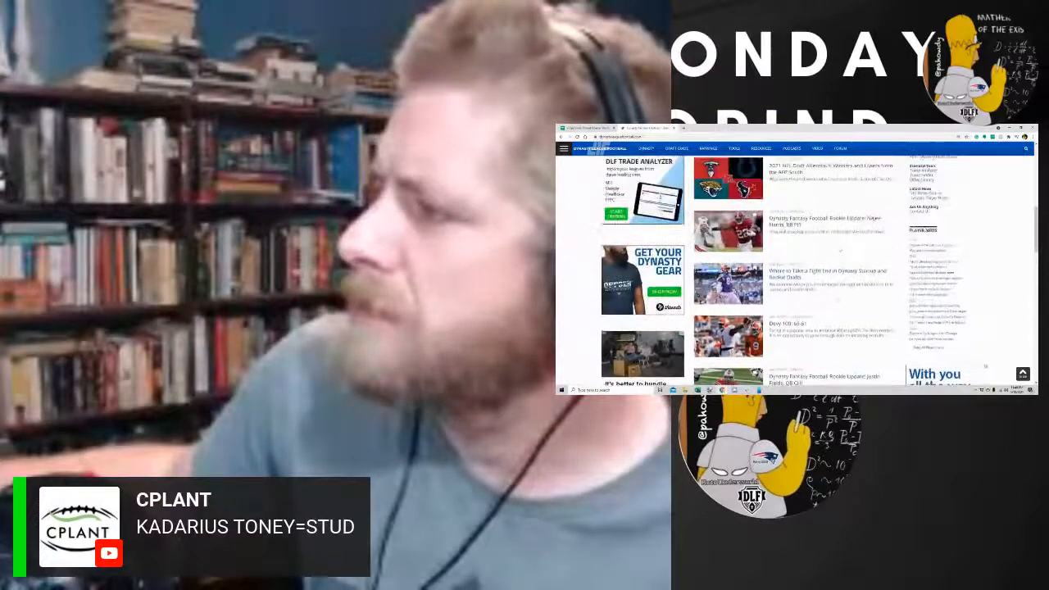
pyautogui.scroll(2, 840, 249)
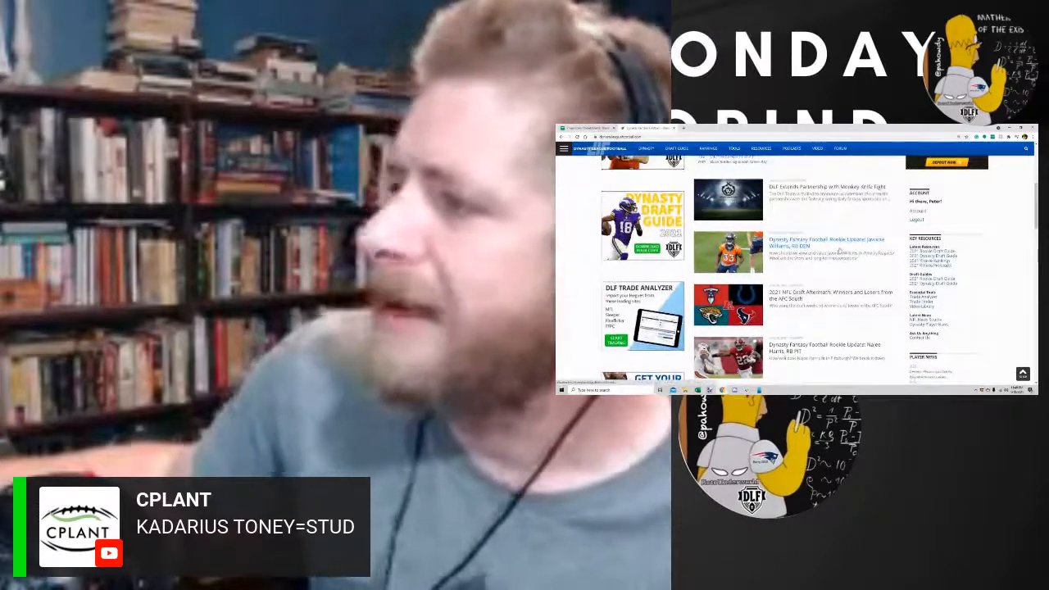
pyautogui.scroll(1, 840, 250)
pyautogui.scroll(5, 838, 249)
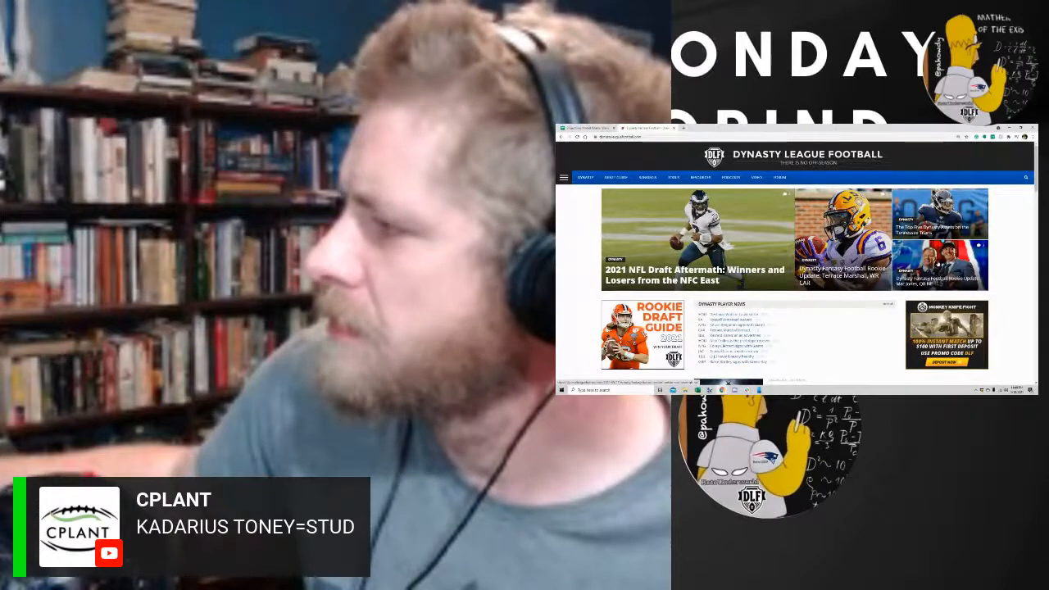
# Open the Twitter home page in a new browser tab
pyautogui.click(684, 128)
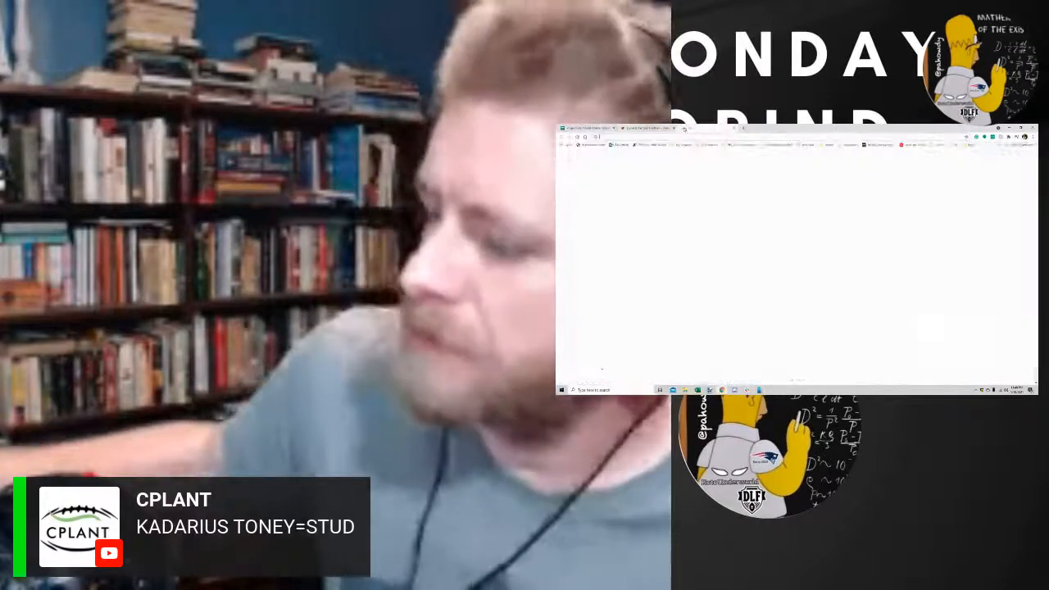
pyautogui.write('tw')
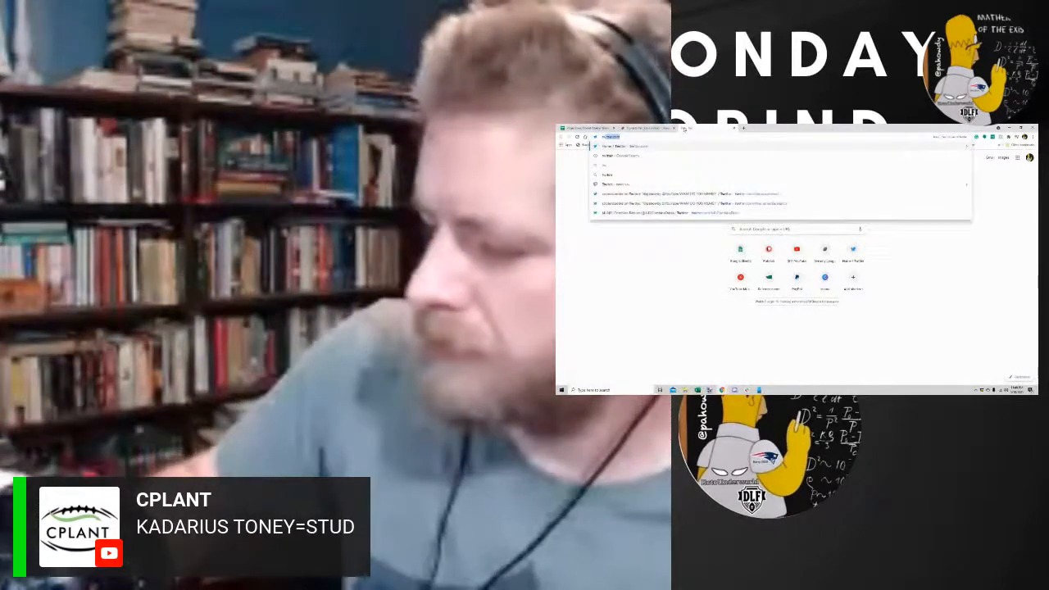
pyautogui.press('Return')
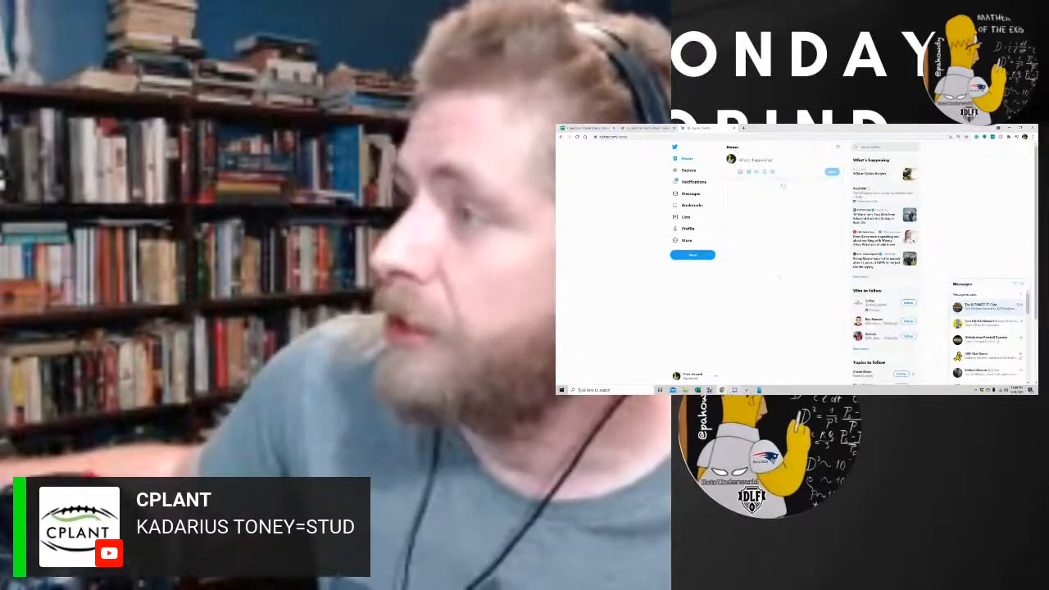
# Switch to Discord, post a reply about the database in the general channel, and open the 2021-rookies channel
pyautogui.hotkey('alt', 'Tab')
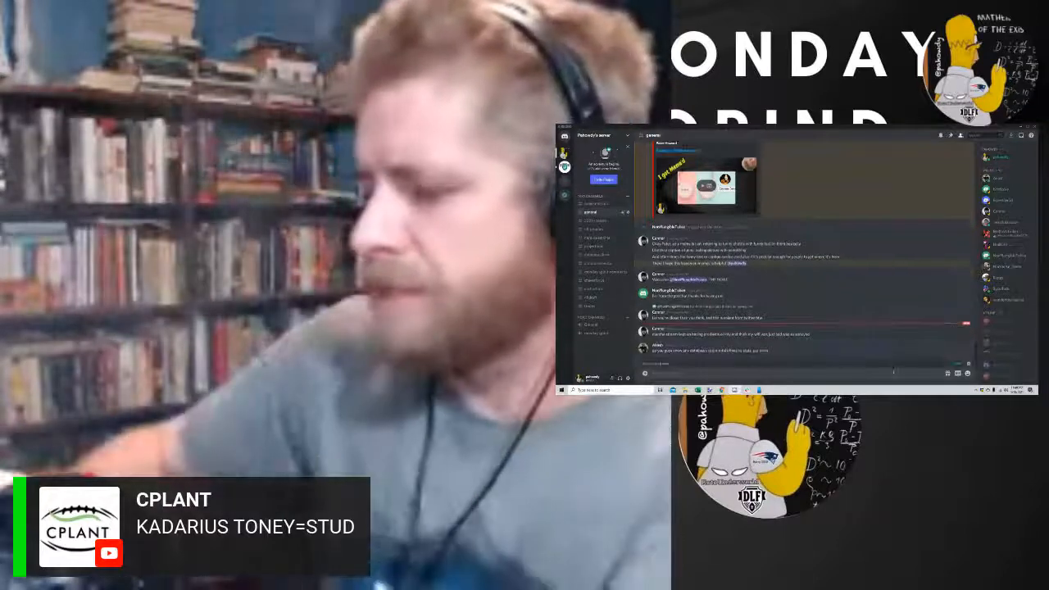
pyautogui.write('receiving/trends')
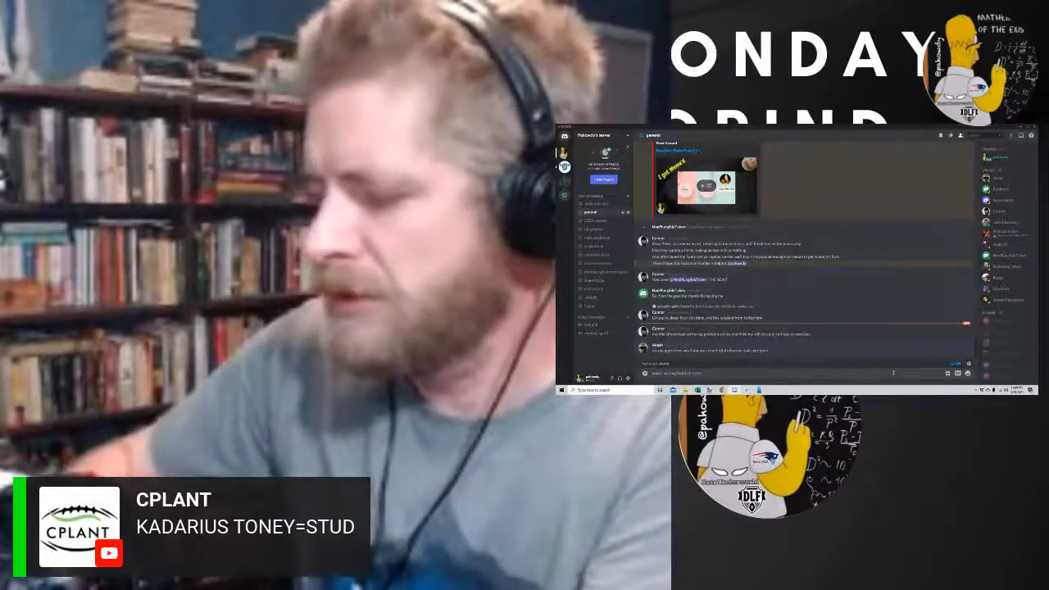
pyautogui.write('ata is e')
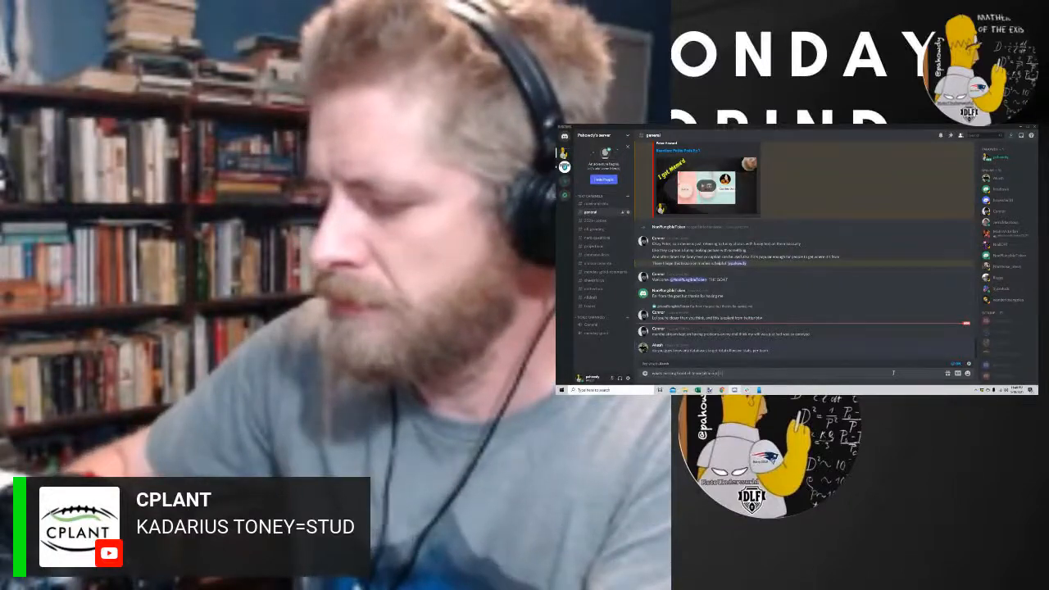
pyautogui.write('database')
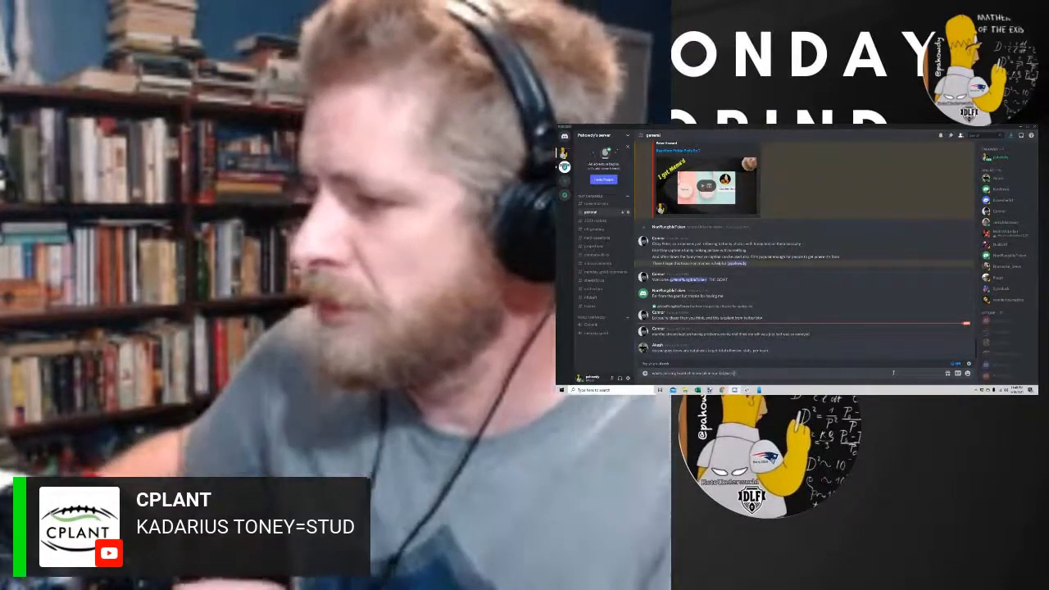
pyautogui.write(' I can a')
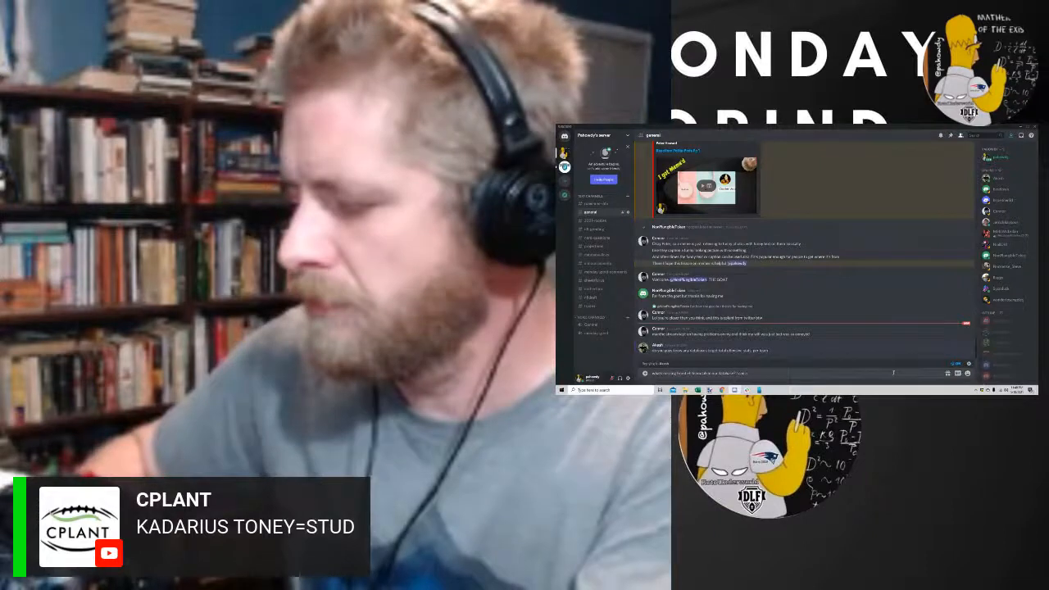
pyautogui.press('Return')
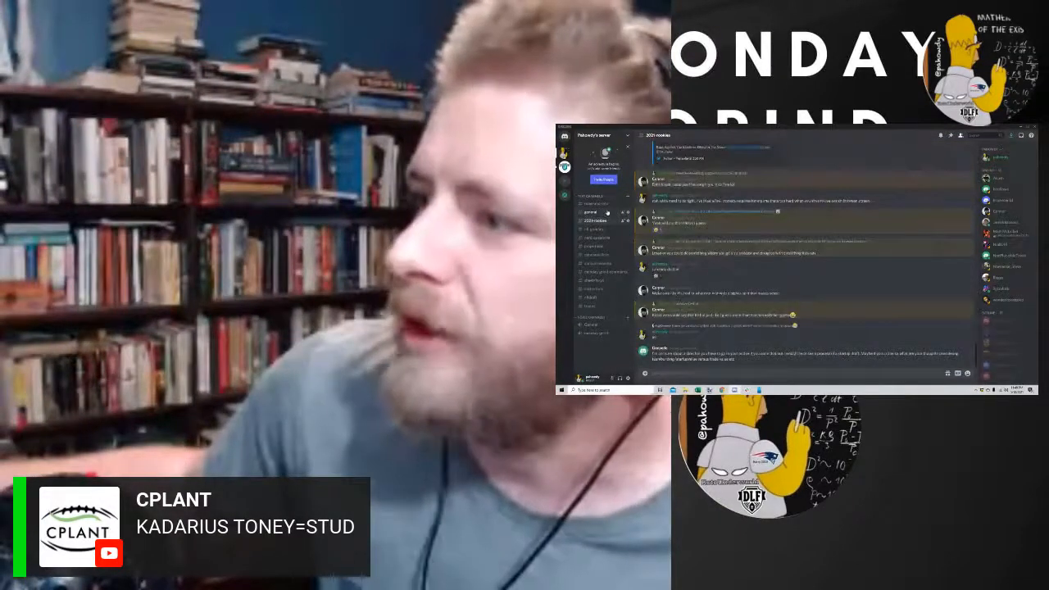
# Switch back to Twitter in the browser and examine the notifications list
pyautogui.hotkey('alt', 'Tab')
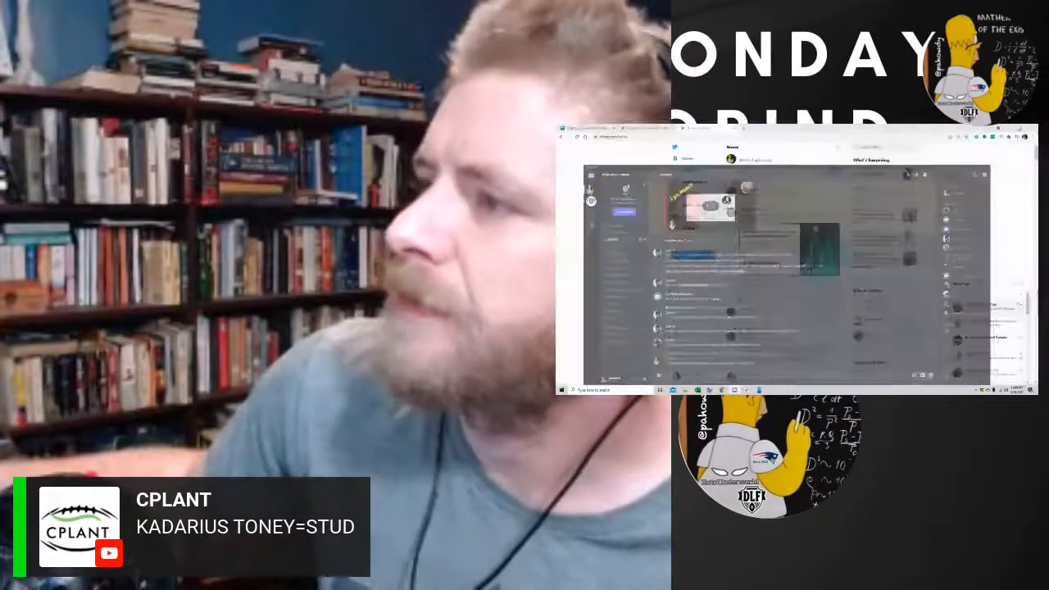
pyautogui.click(694, 182)
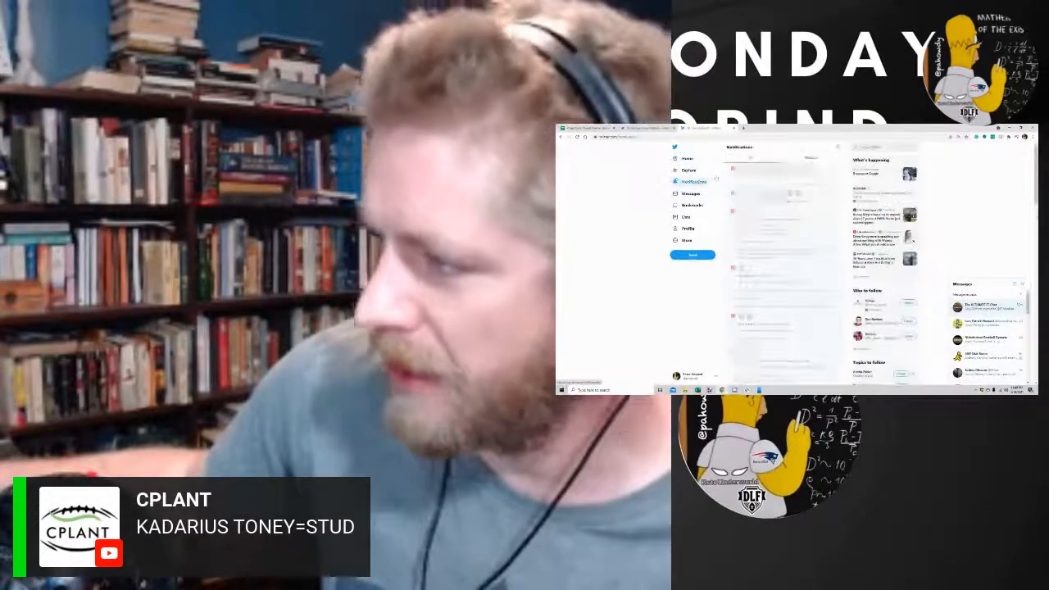
pyautogui.scroll(-11, 785, 189)
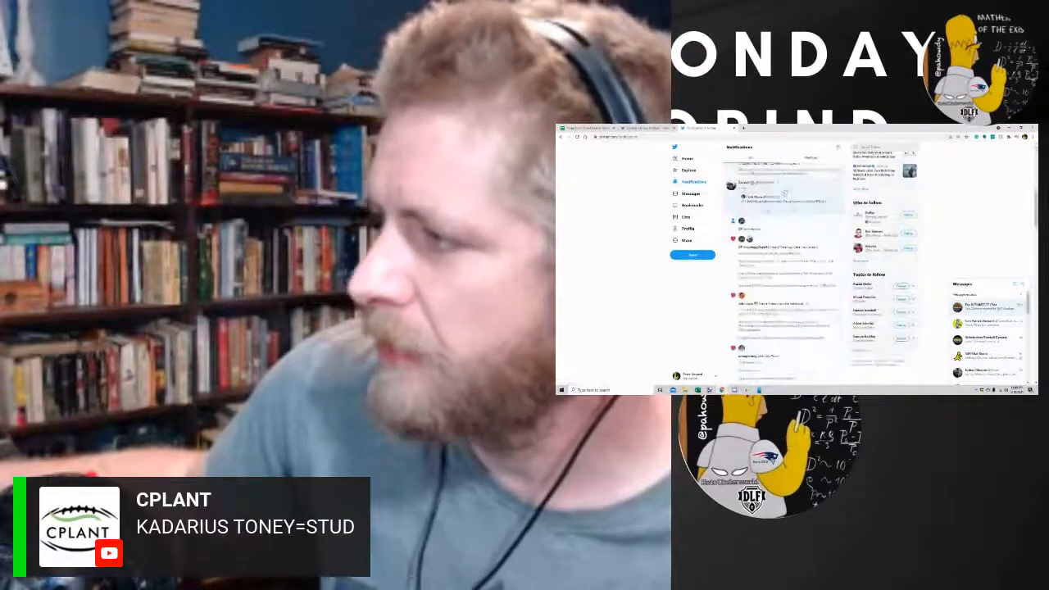
pyautogui.scroll(4, 786, 191)
pyautogui.scroll(1, 784, 192)
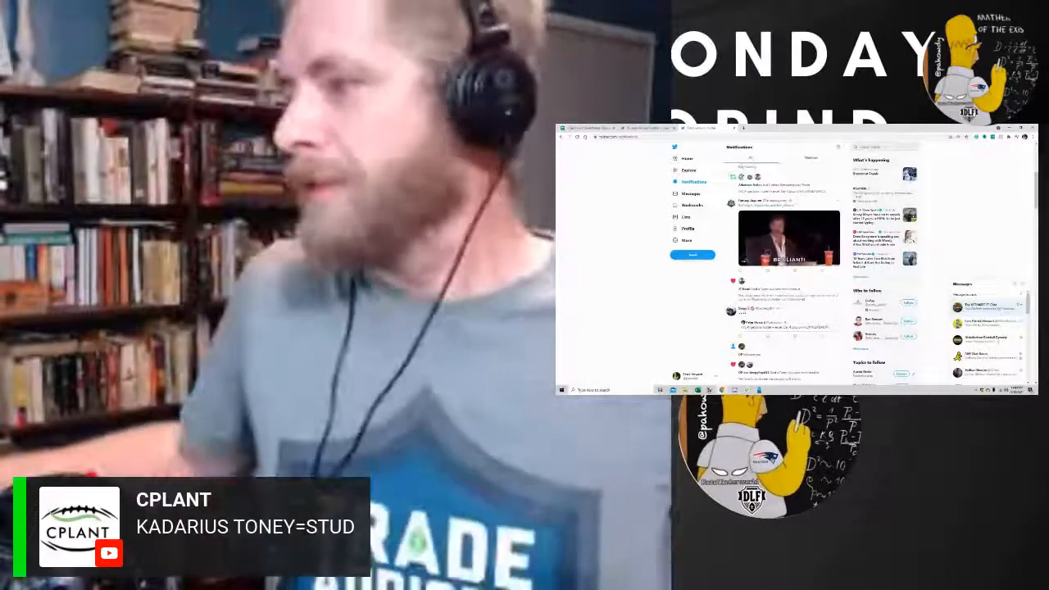
pyautogui.scroll(-2, 787, 262)
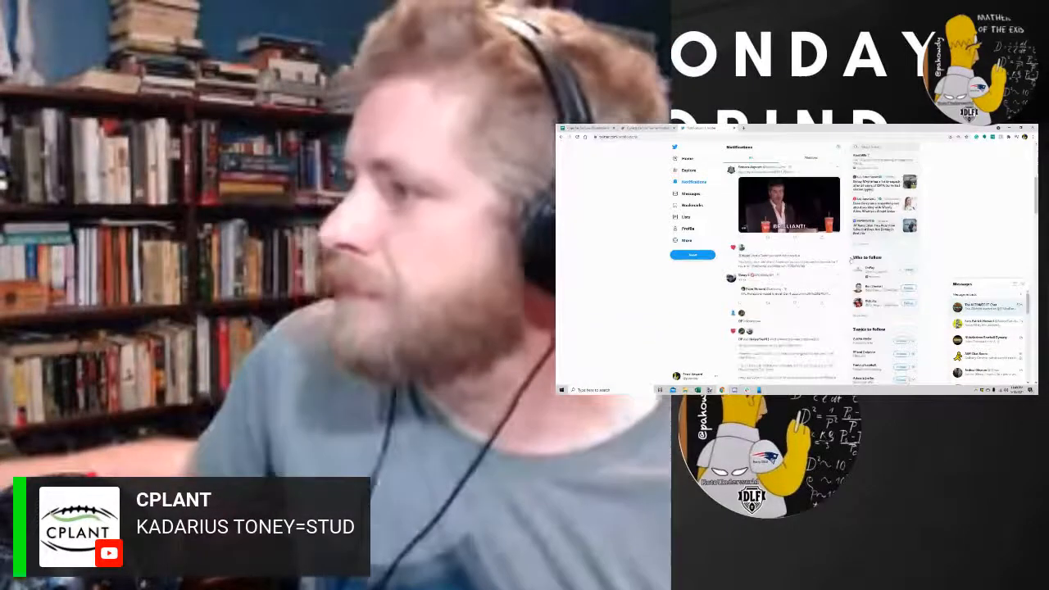
pyautogui.scroll(2, 787, 262)
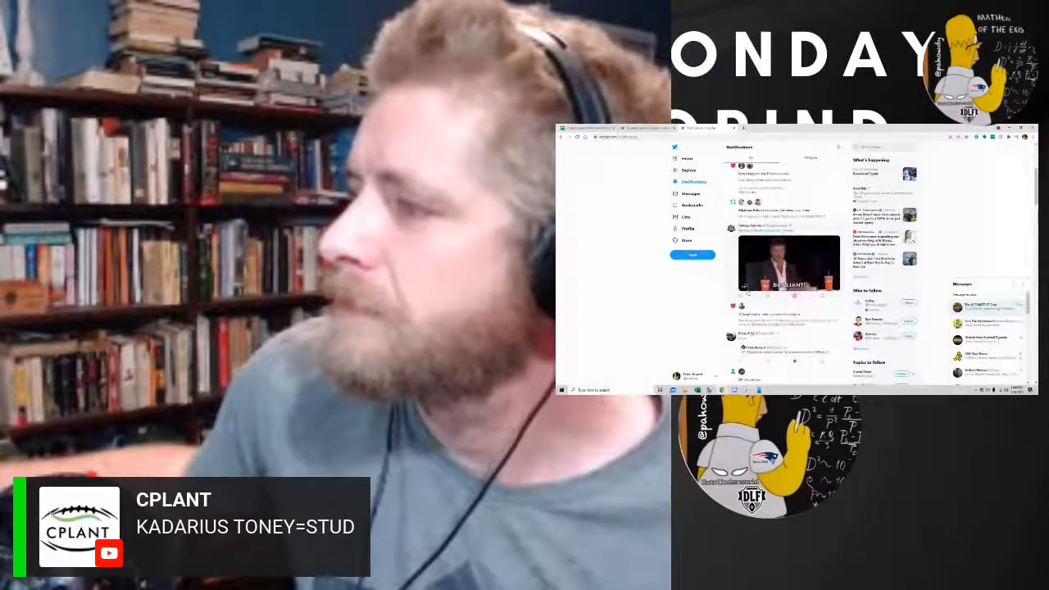
# View the tweet thread containing the "Brilliant!" GIF reply and return to the notifications list
pyautogui.click(729, 283)
pyautogui.scroll(3, 783, 246)
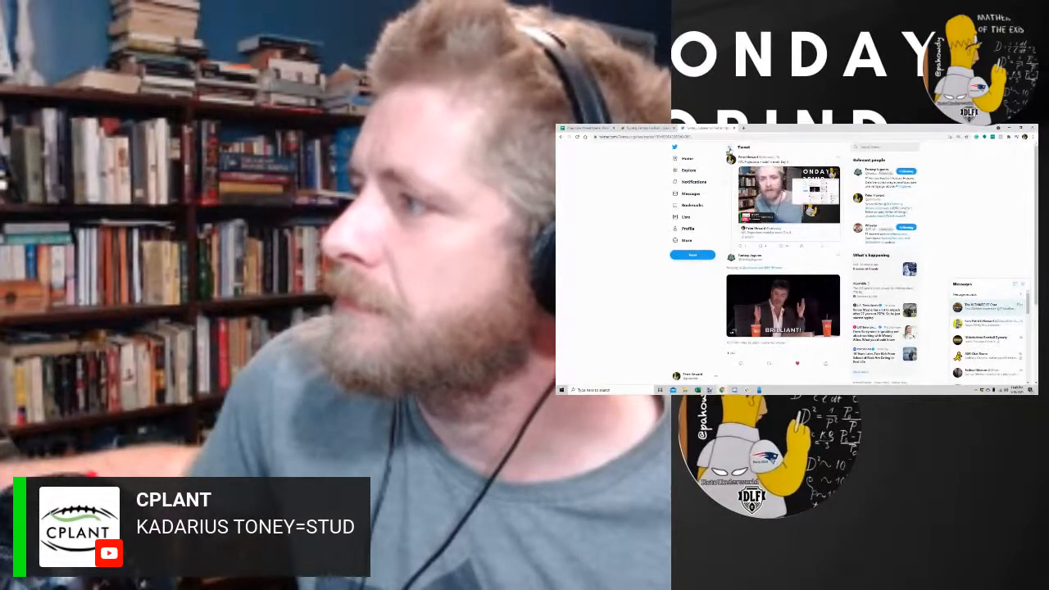
pyautogui.click(729, 149)
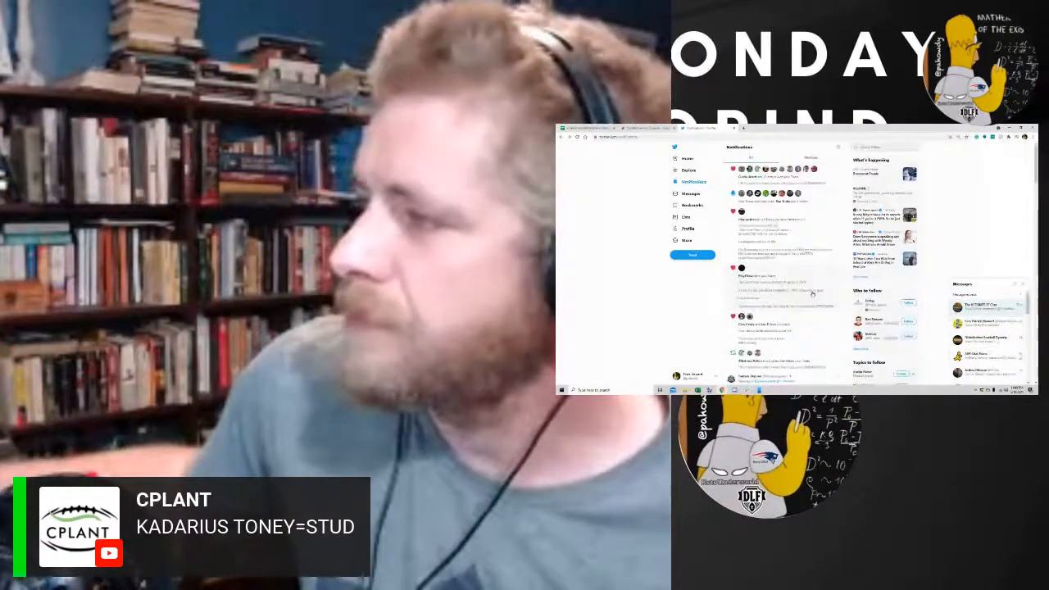
# Check the ULTIMATE FF Chat conversation, the home feed, the notifications and the message inbox on Twitter
pyautogui.click(988, 306)
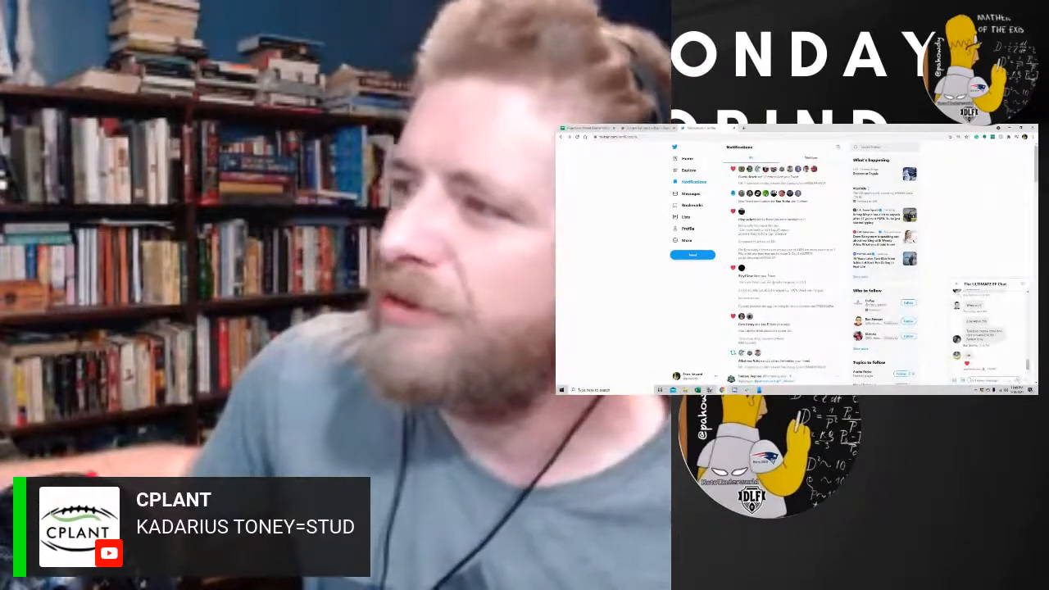
pyautogui.click(957, 284)
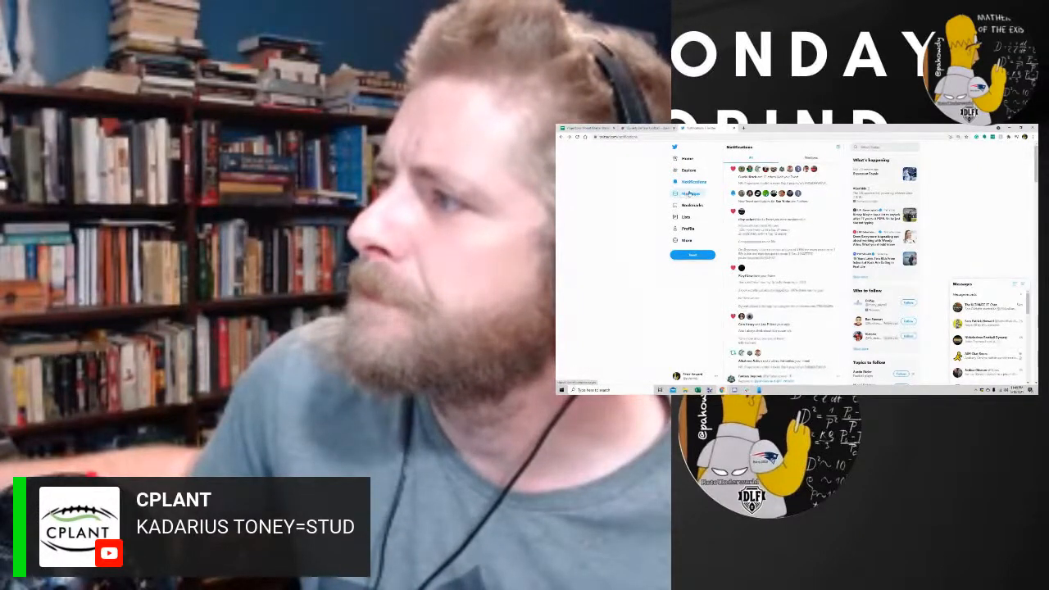
pyautogui.click(689, 159)
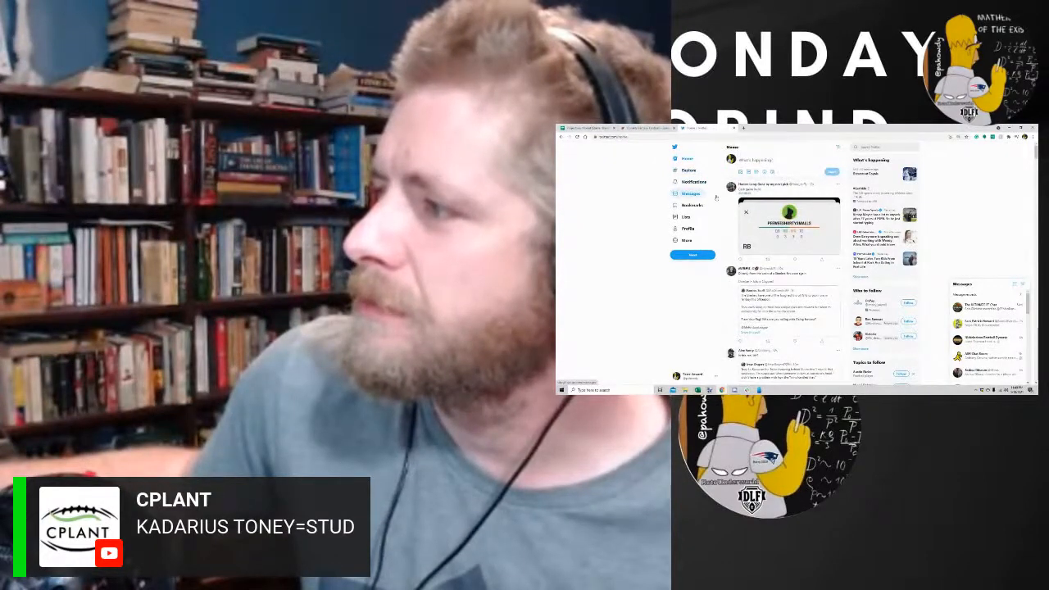
pyautogui.scroll(-3, 715, 198)
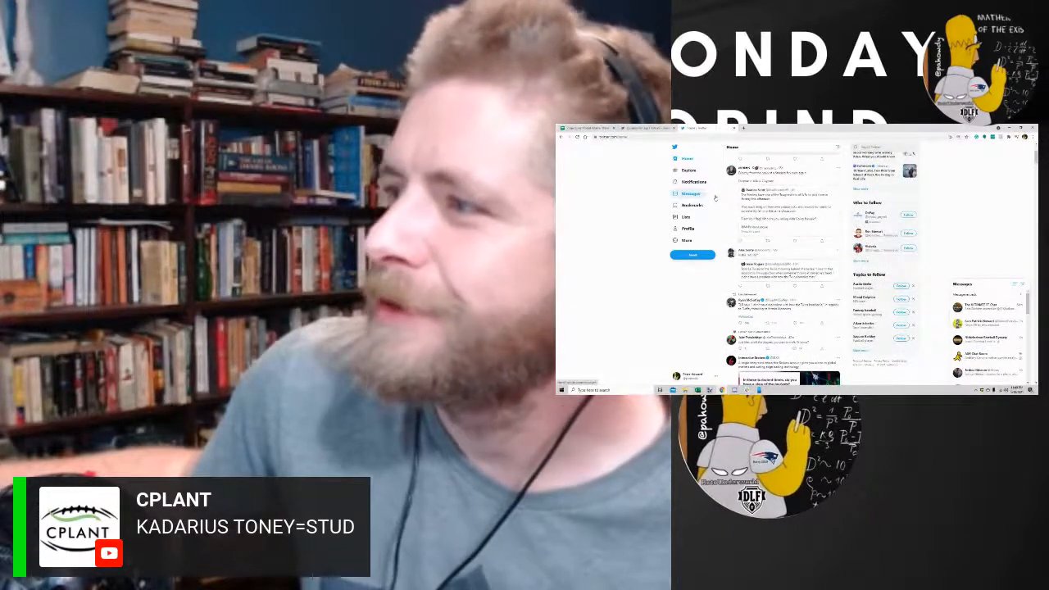
pyautogui.click(704, 182)
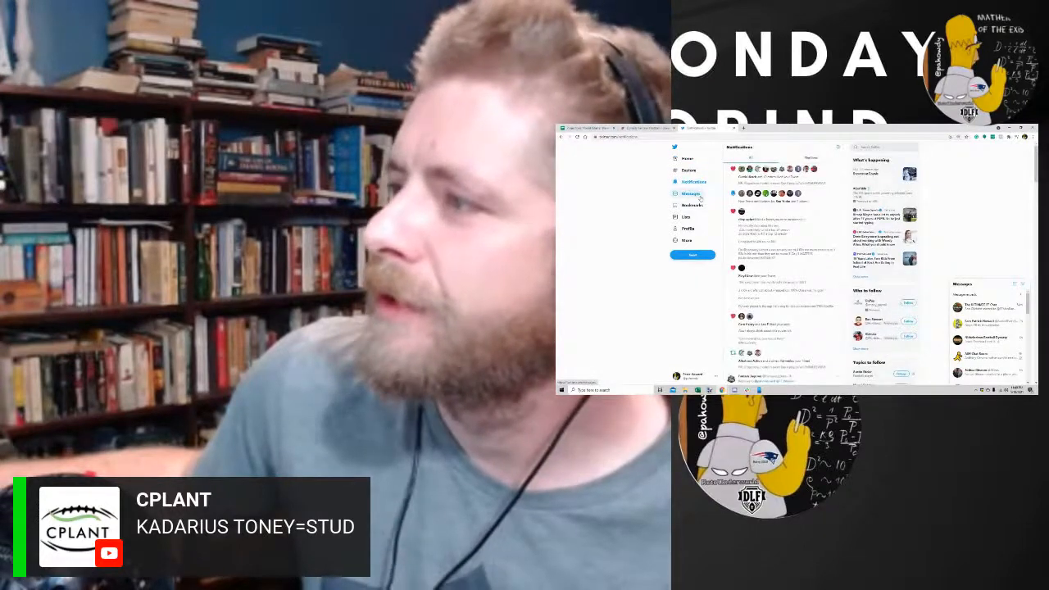
pyautogui.click(701, 194)
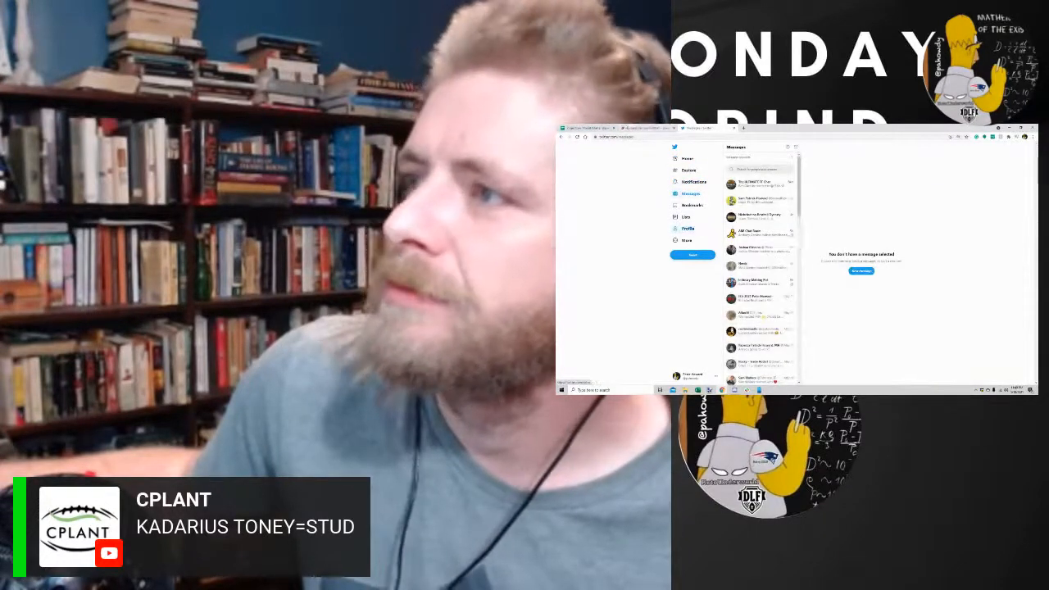
# Close the Twitter and Dynasty League Football tabs to return to the projections sheet
pyautogui.middleClick(693, 129)
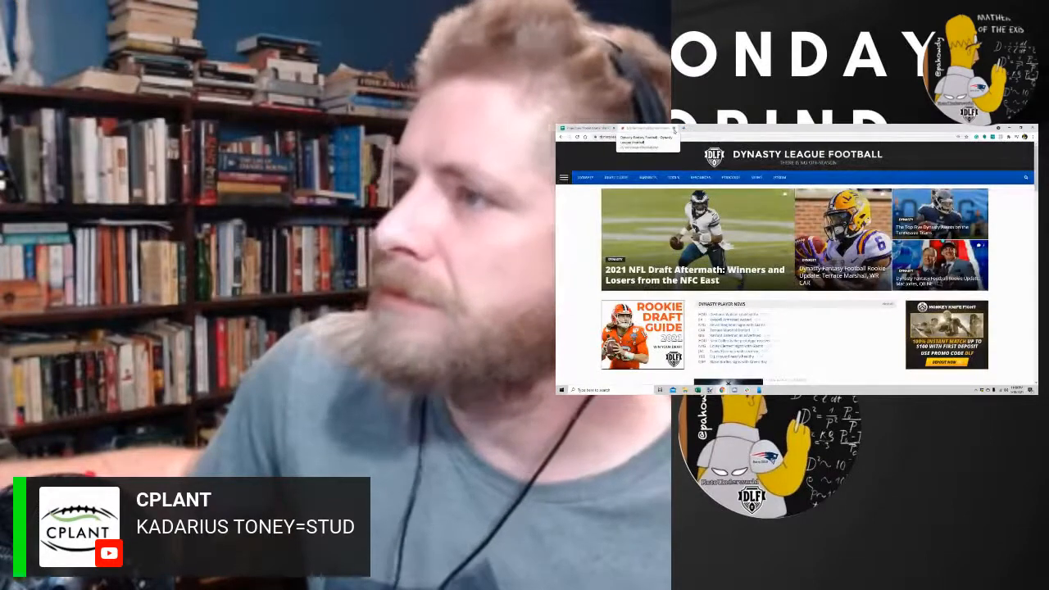
pyautogui.click(674, 129)
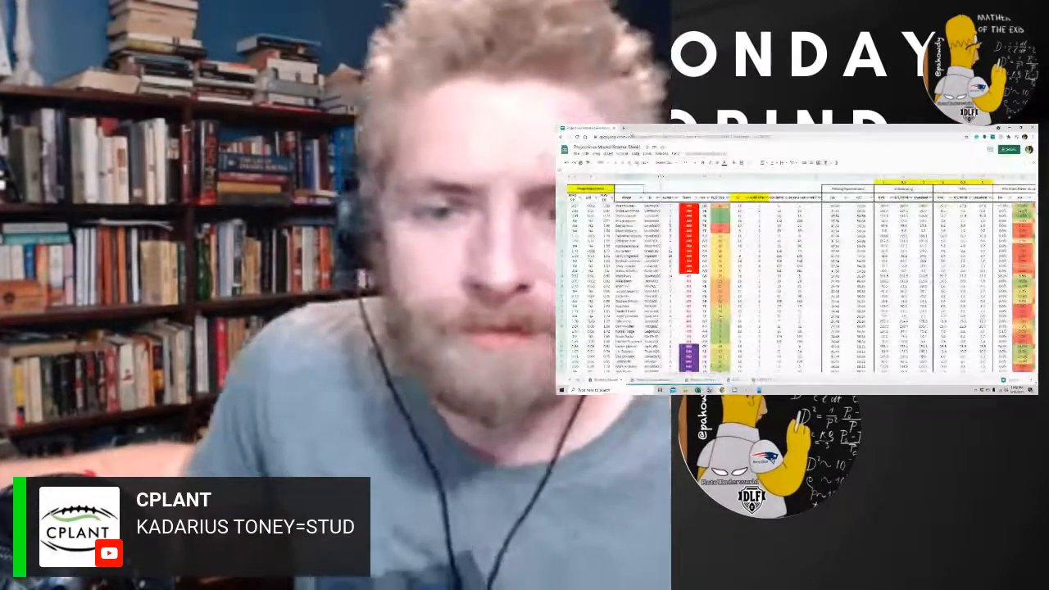